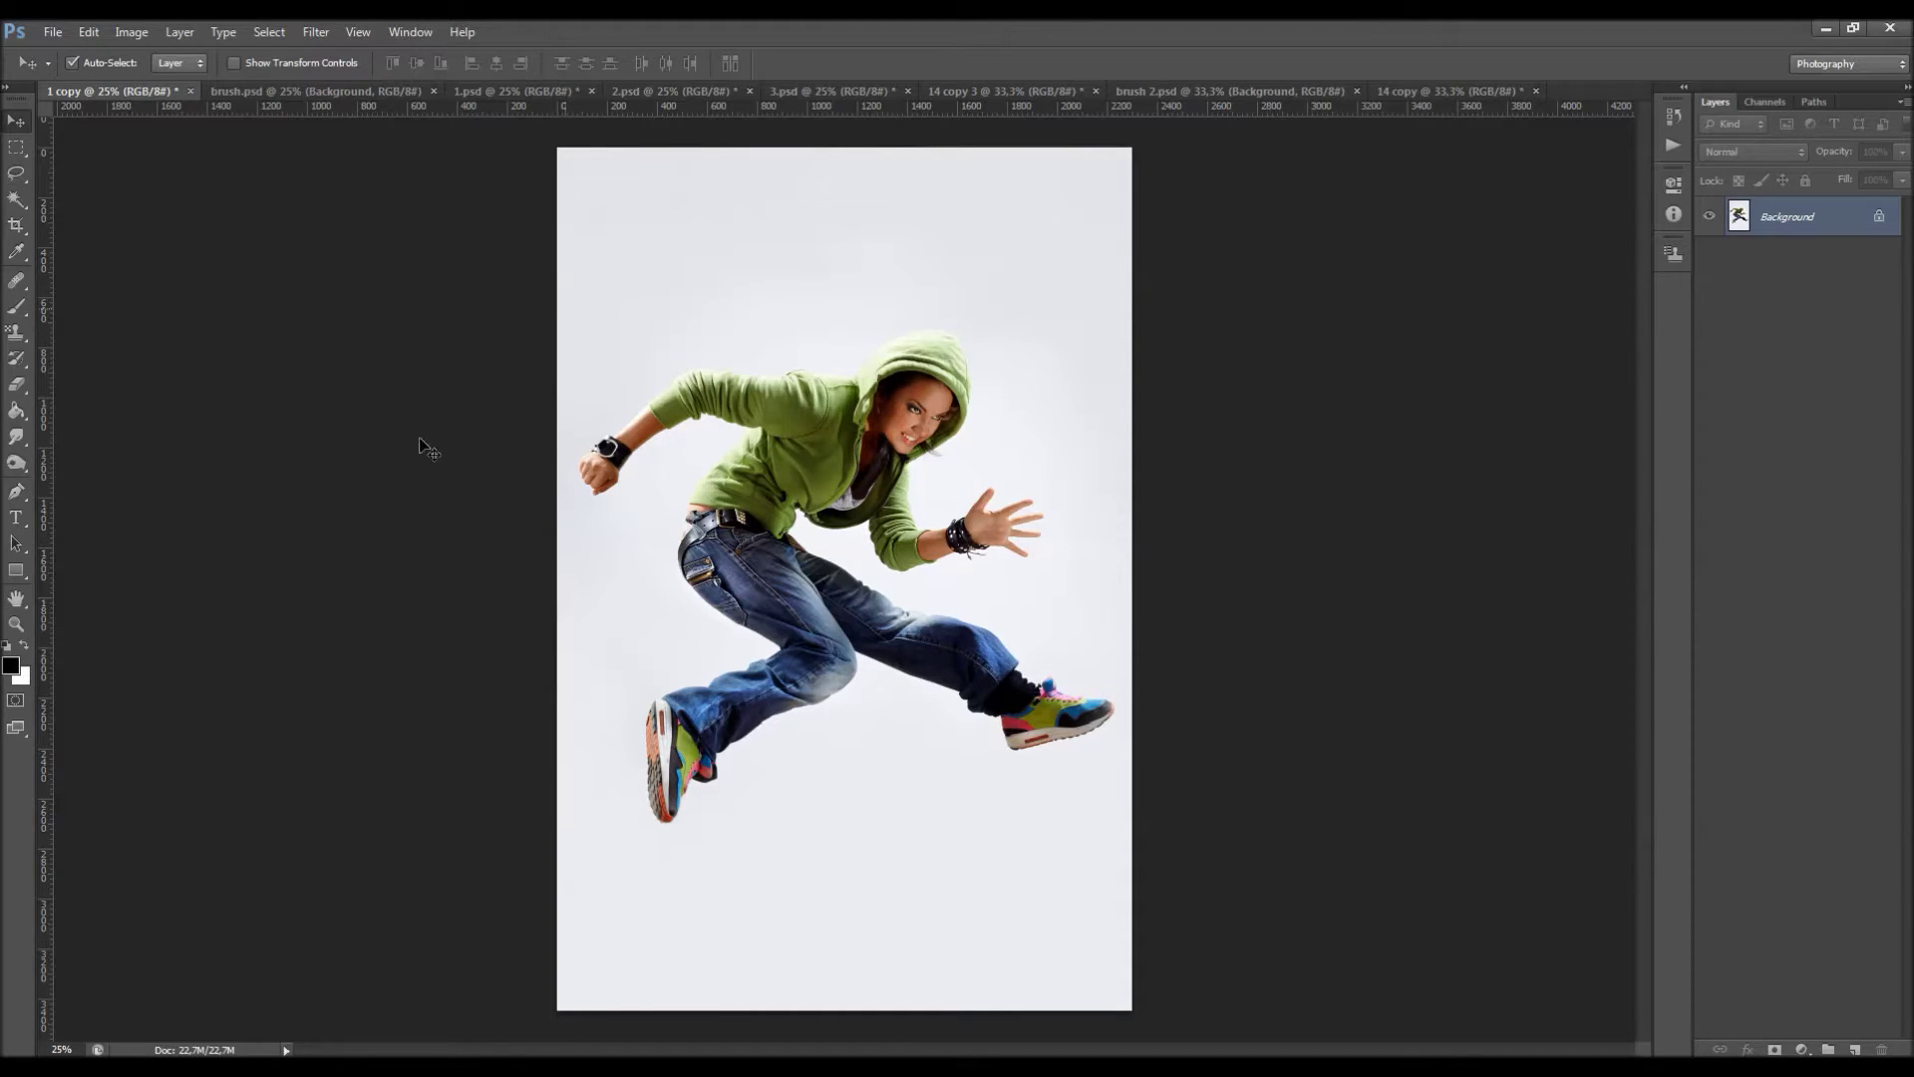
Examine the red-painted figure in brush.psd and the black-and-white sketch result in 1.psd.
left_click(277, 90)
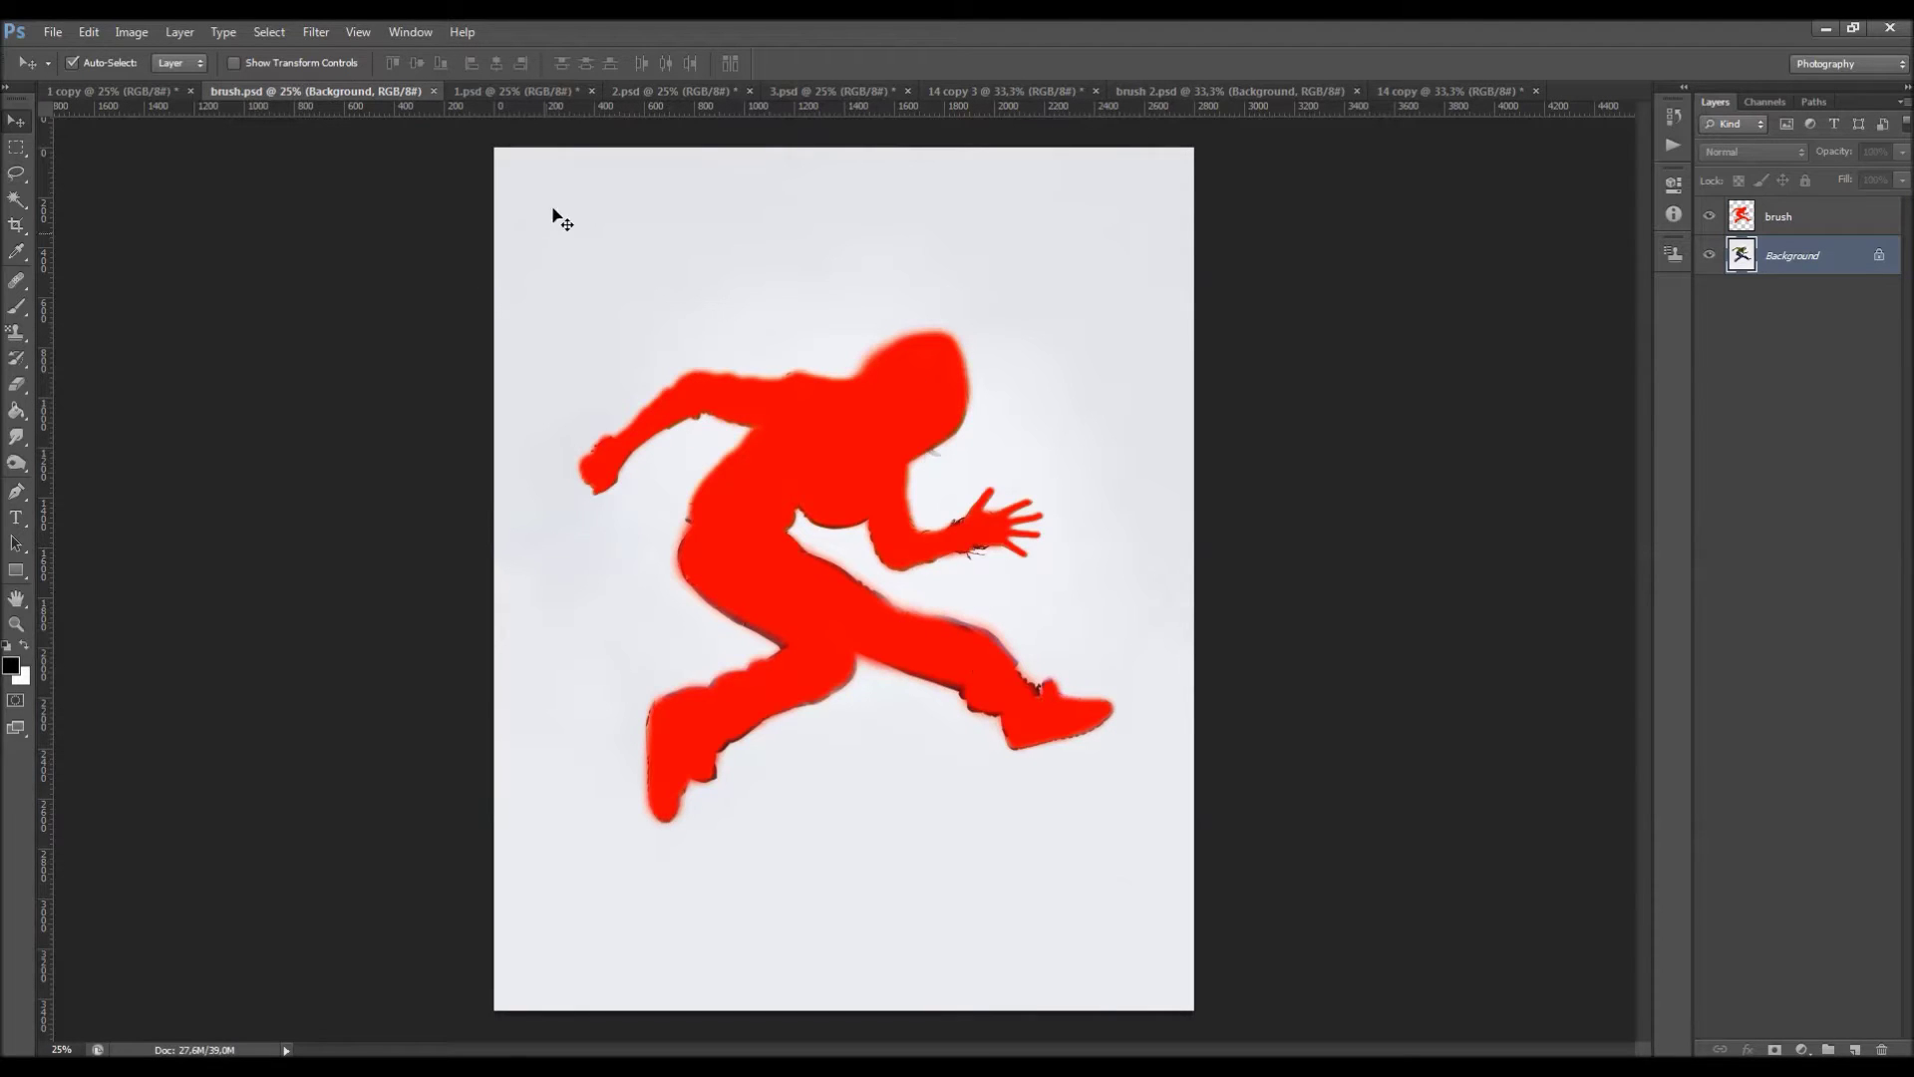
left_click(496, 91)
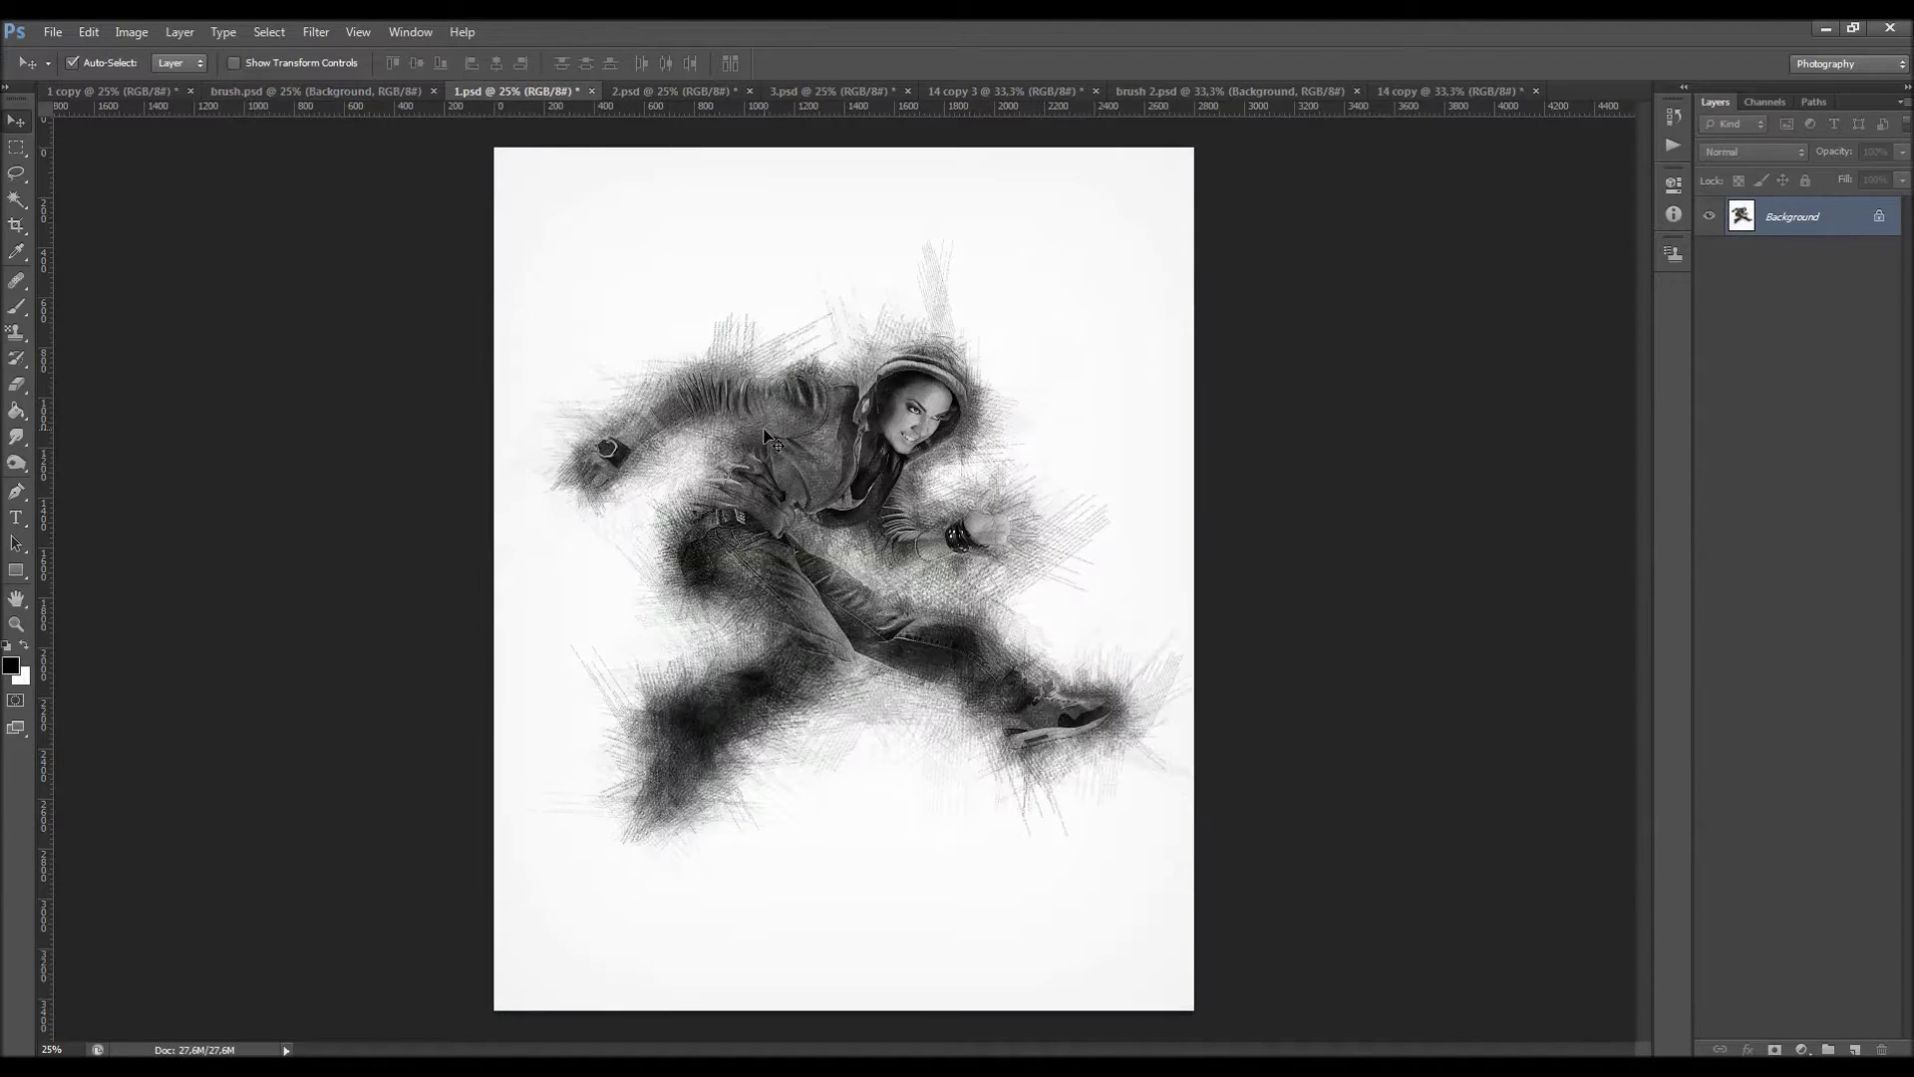
left_click(835, 472, "ctrl")
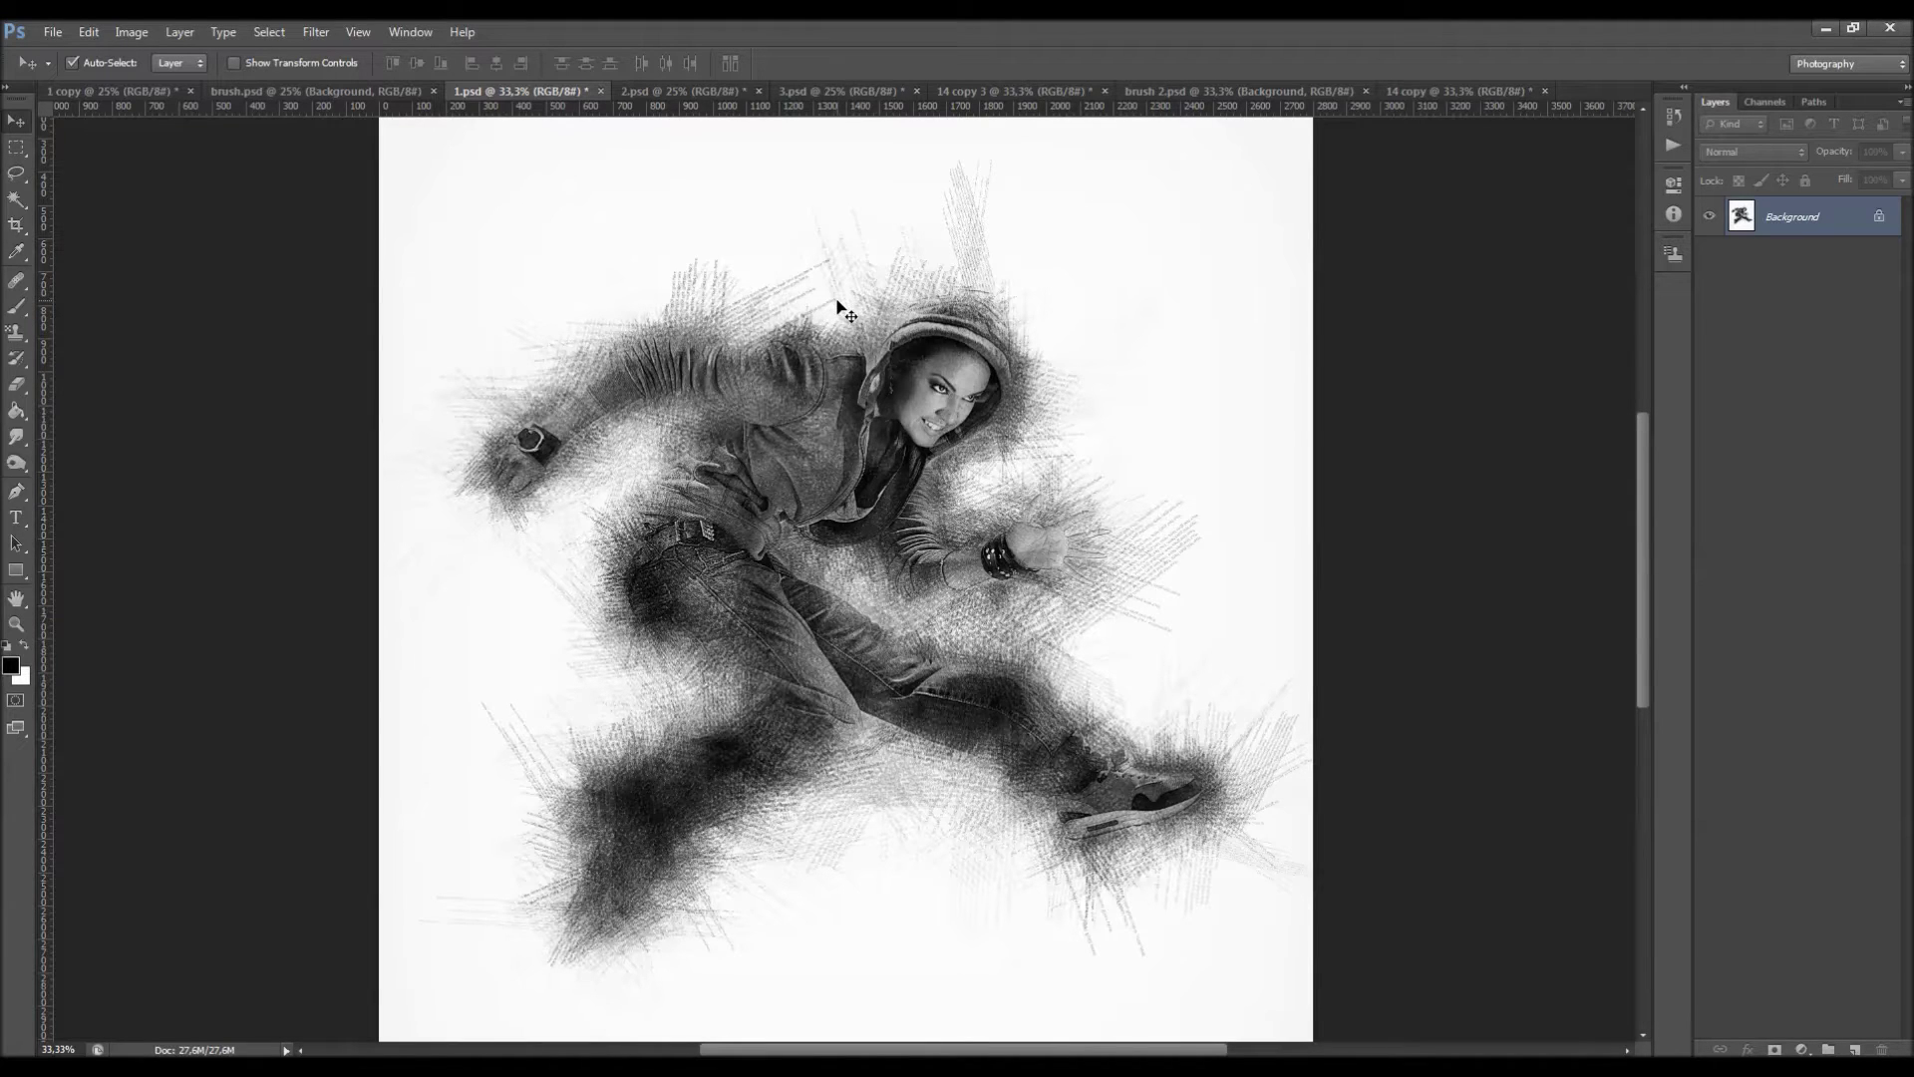
scroll(930, 326, "down", 1)
scroll(937, 329, "down", 1)
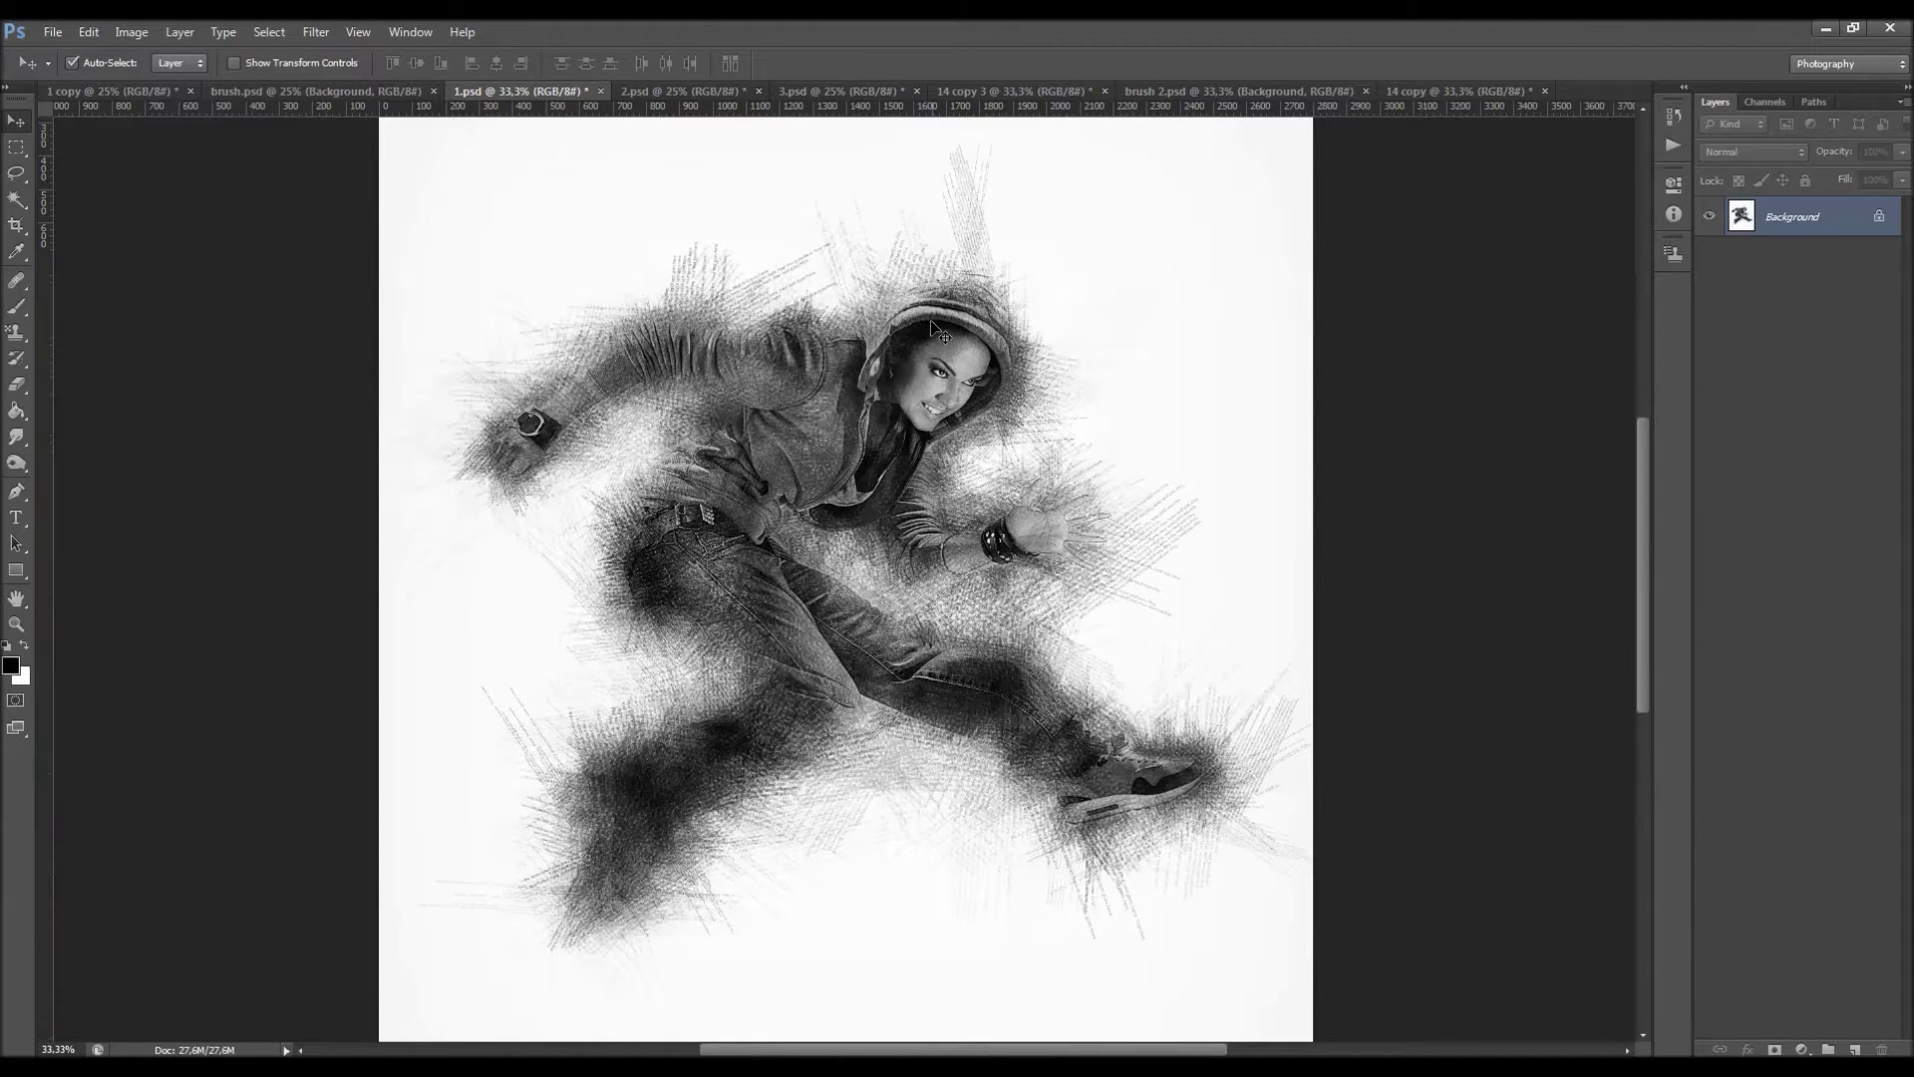
Compare the colour sketch in 2.psd with 1.psd, and examine the purple-red variant in 3.psd up close.
left_click(678, 91)
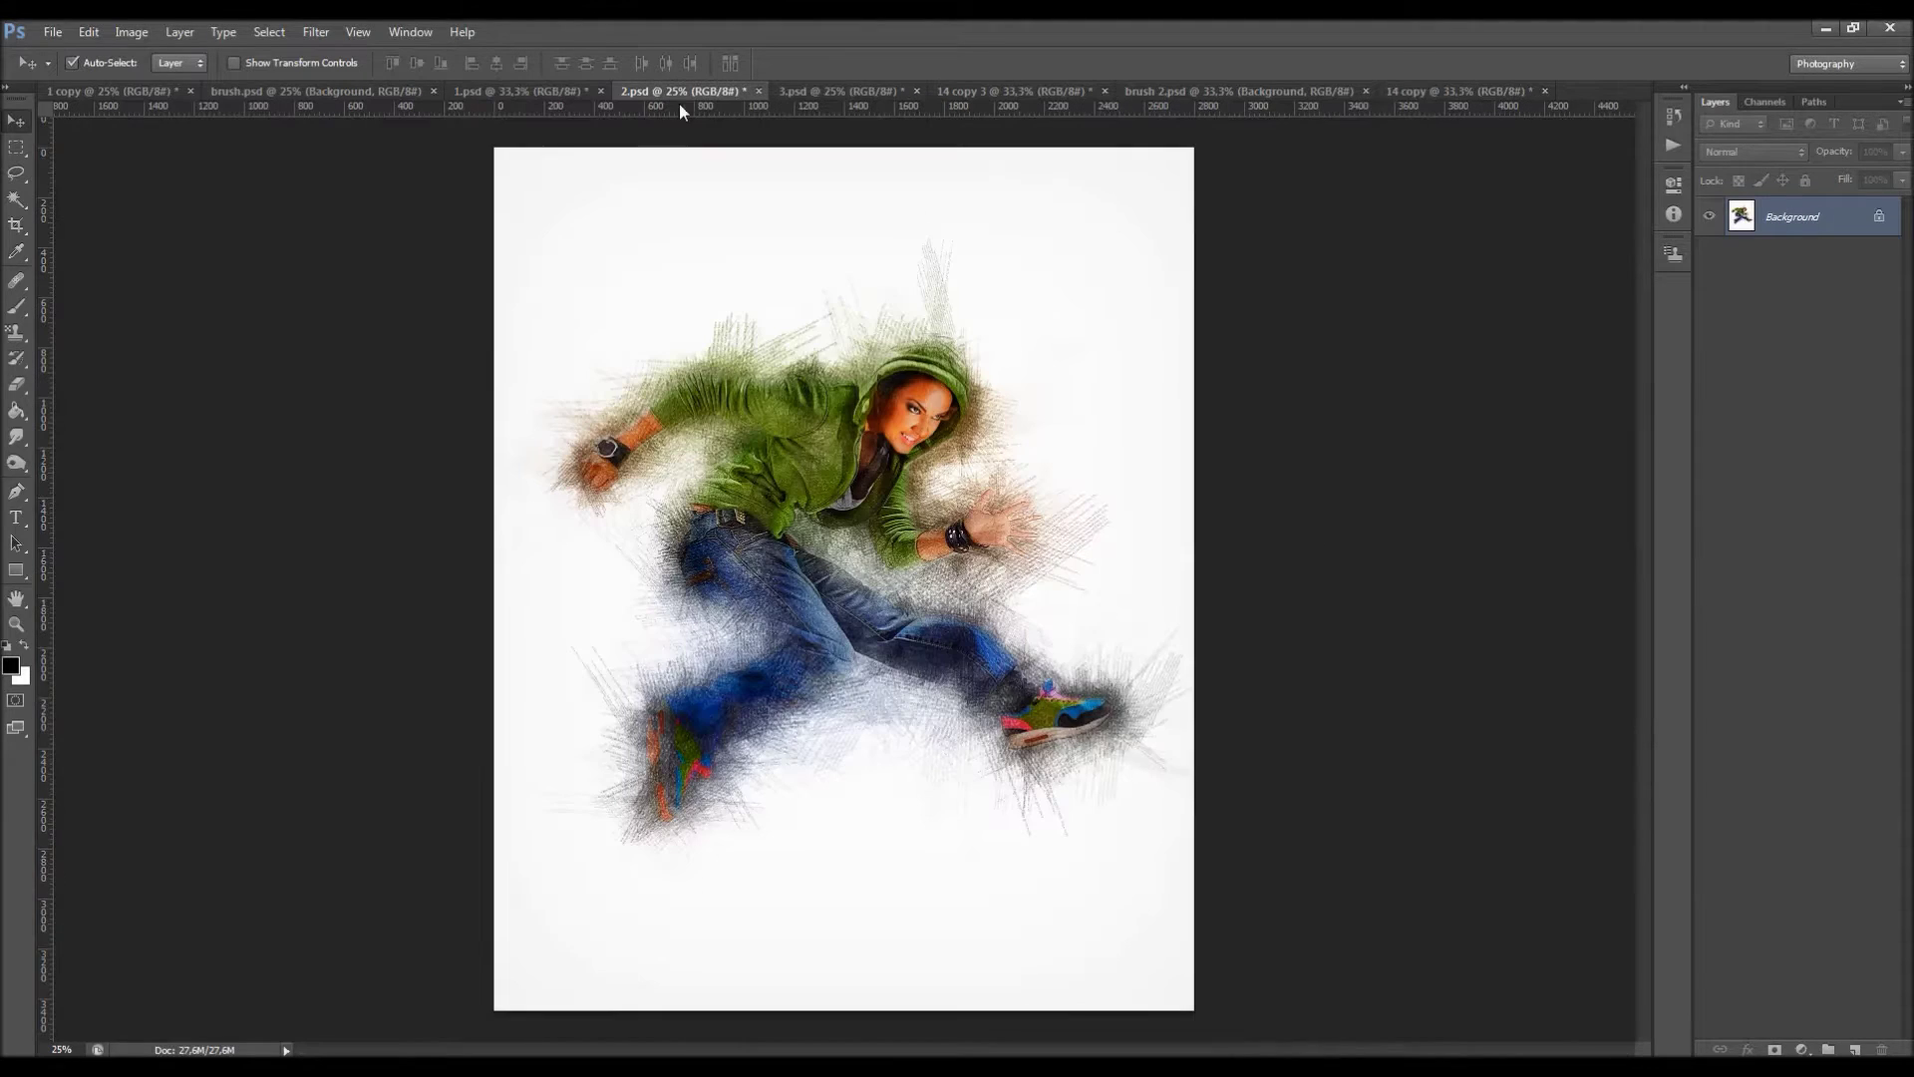
key("z")
key("v")
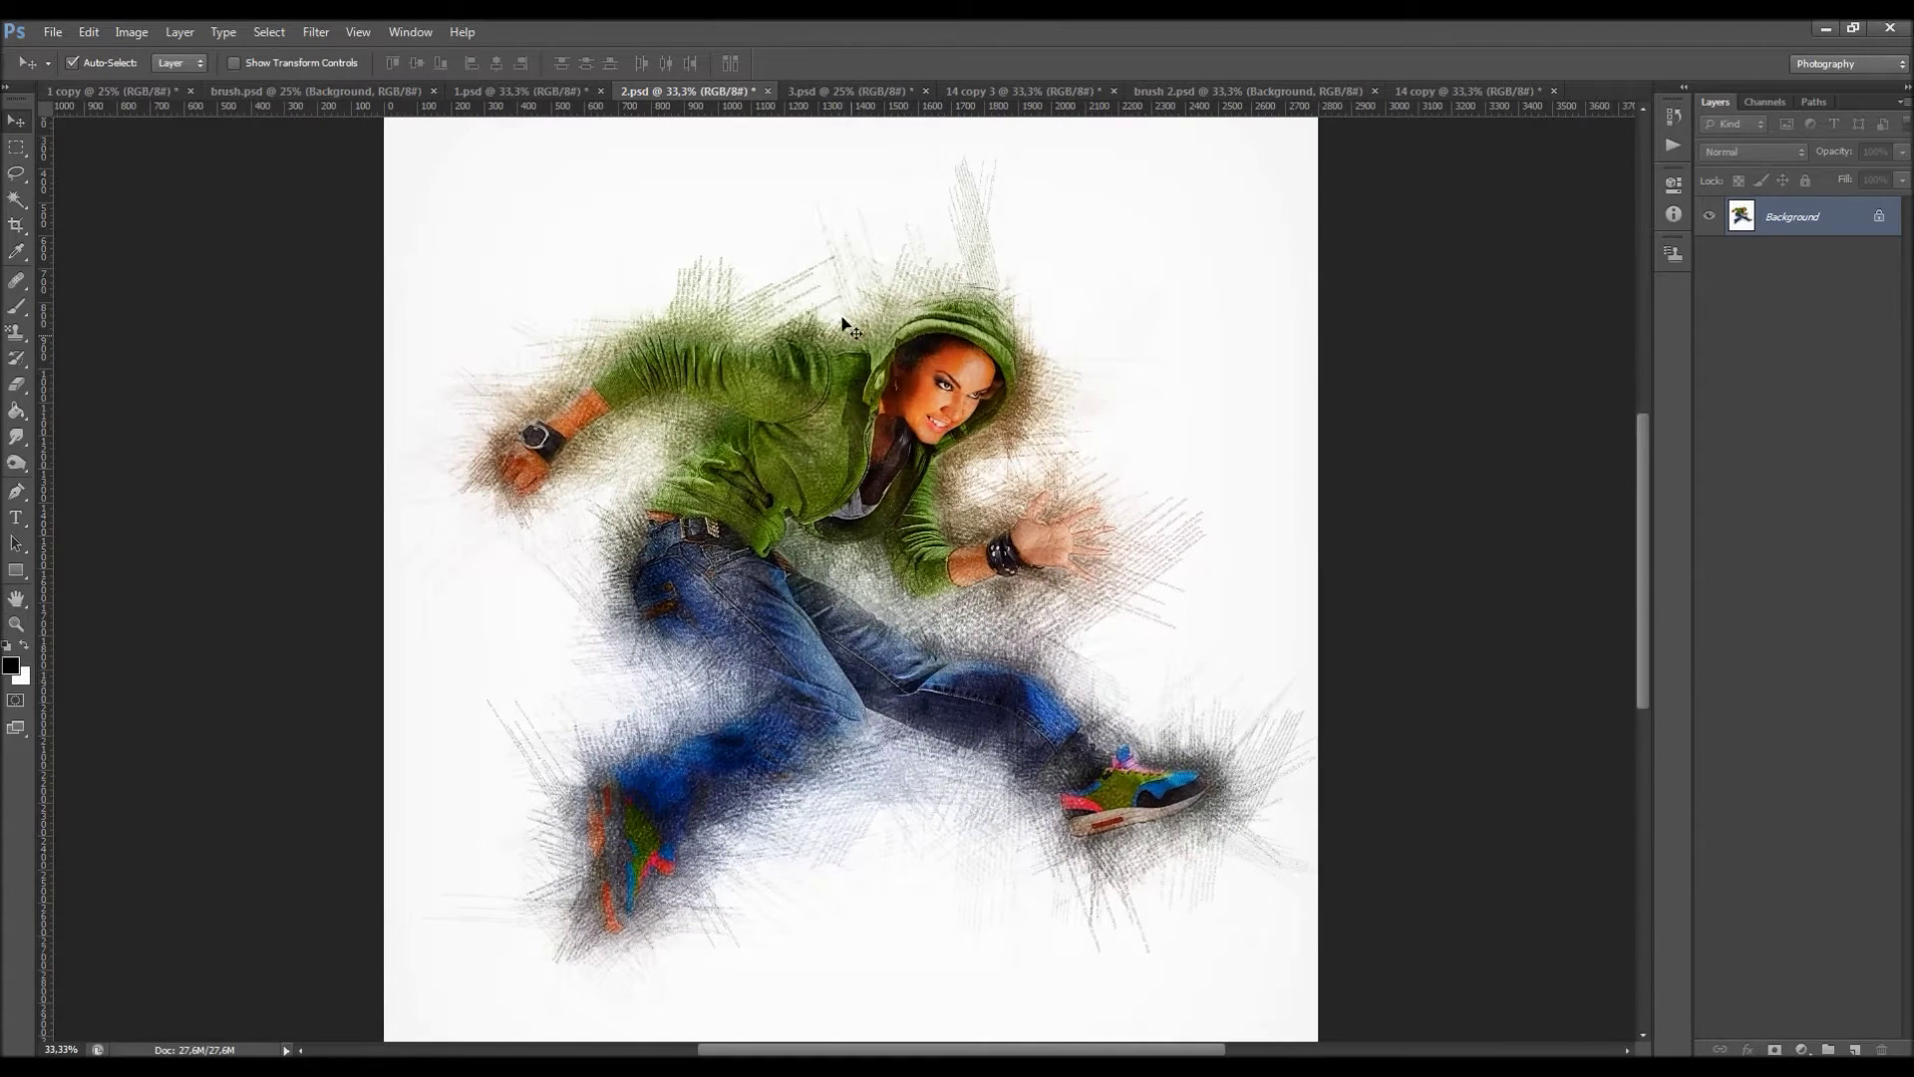
scroll(1146, 413, "down", 3)
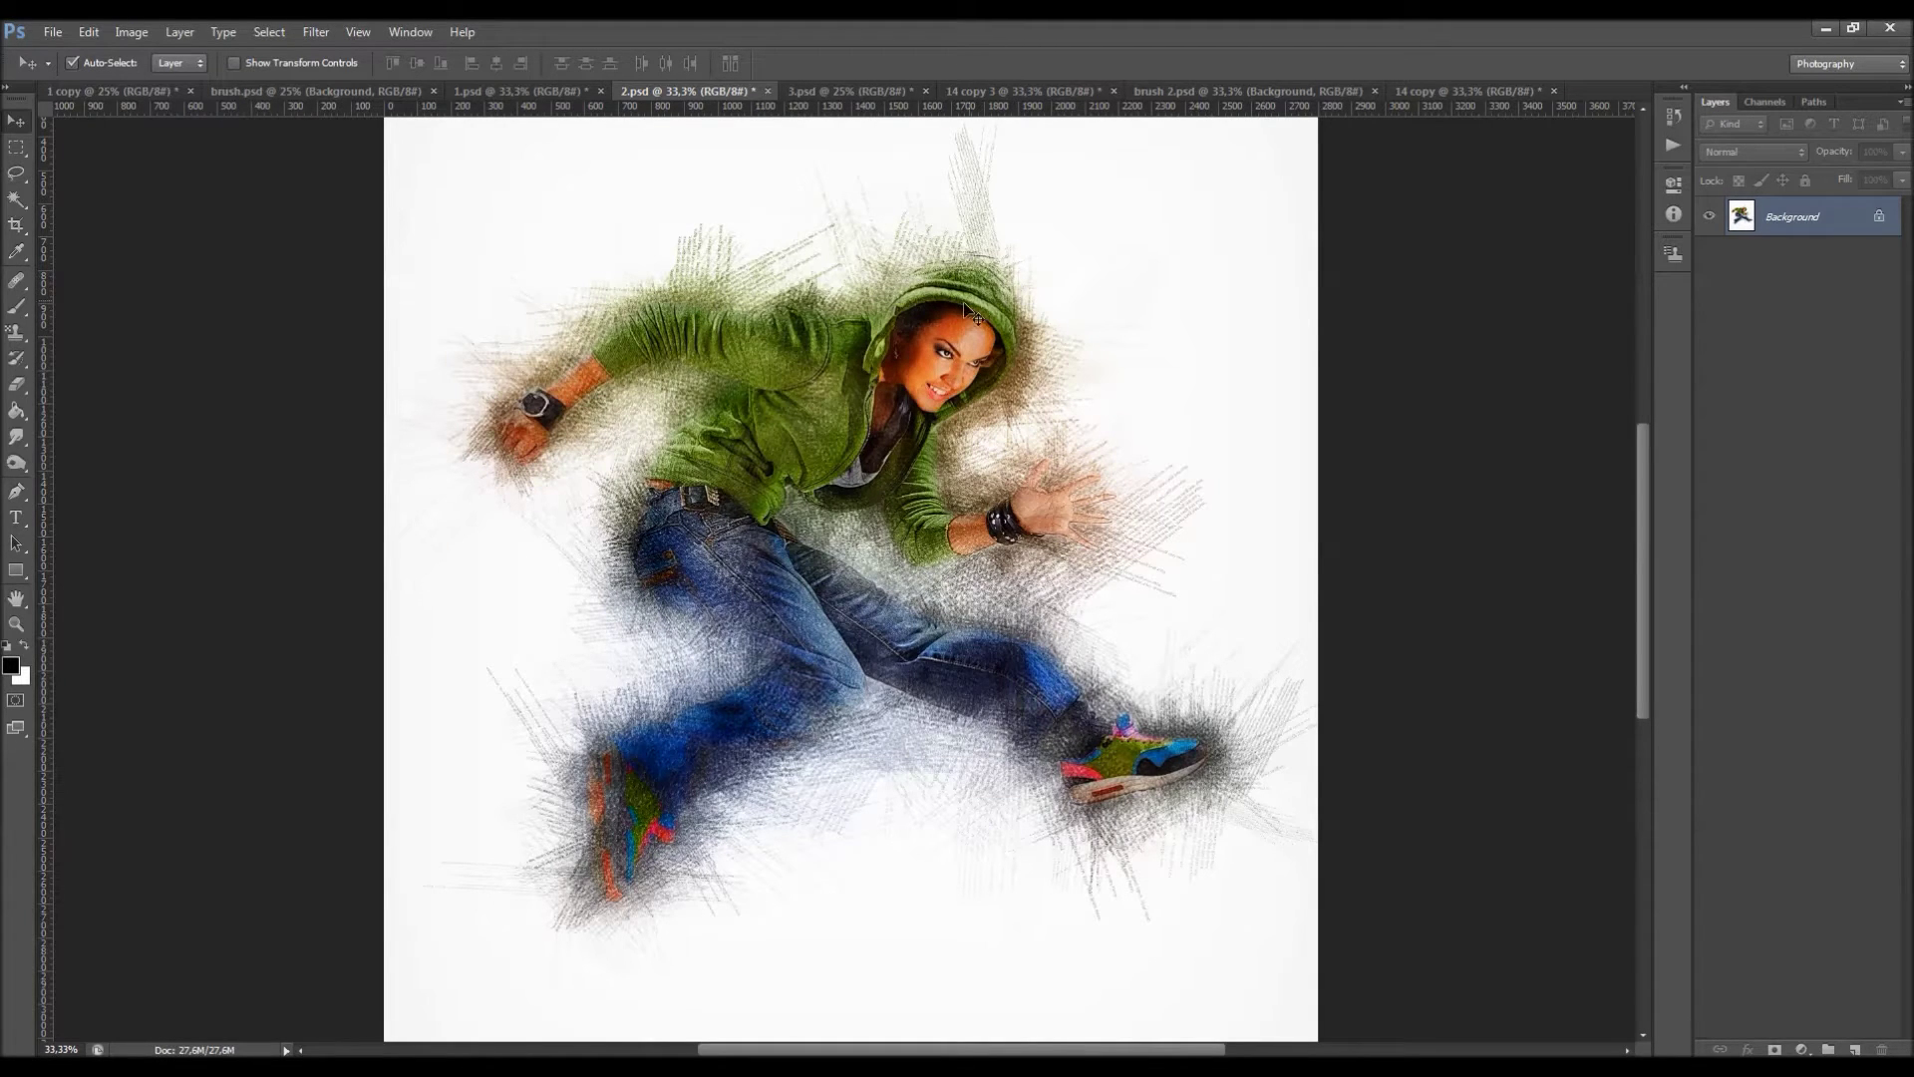
left_click(544, 92)
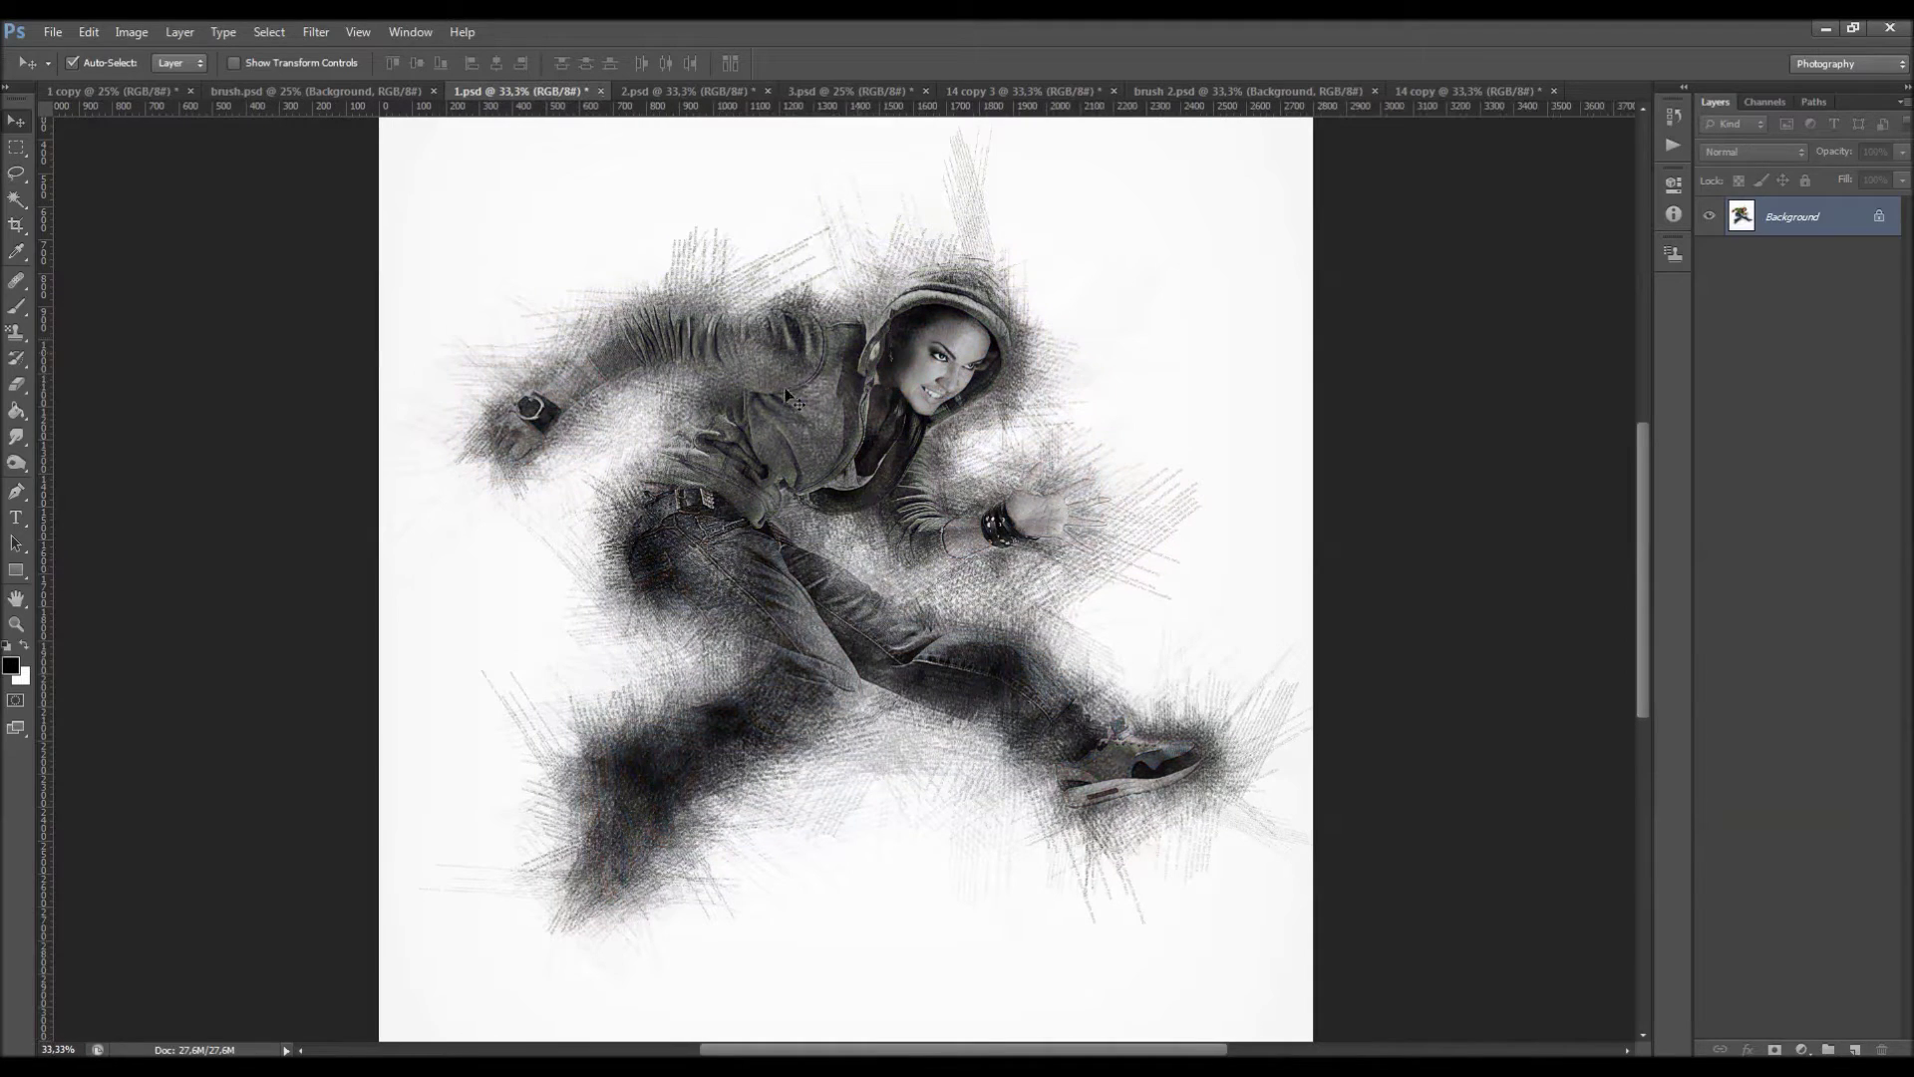
left_click(666, 98)
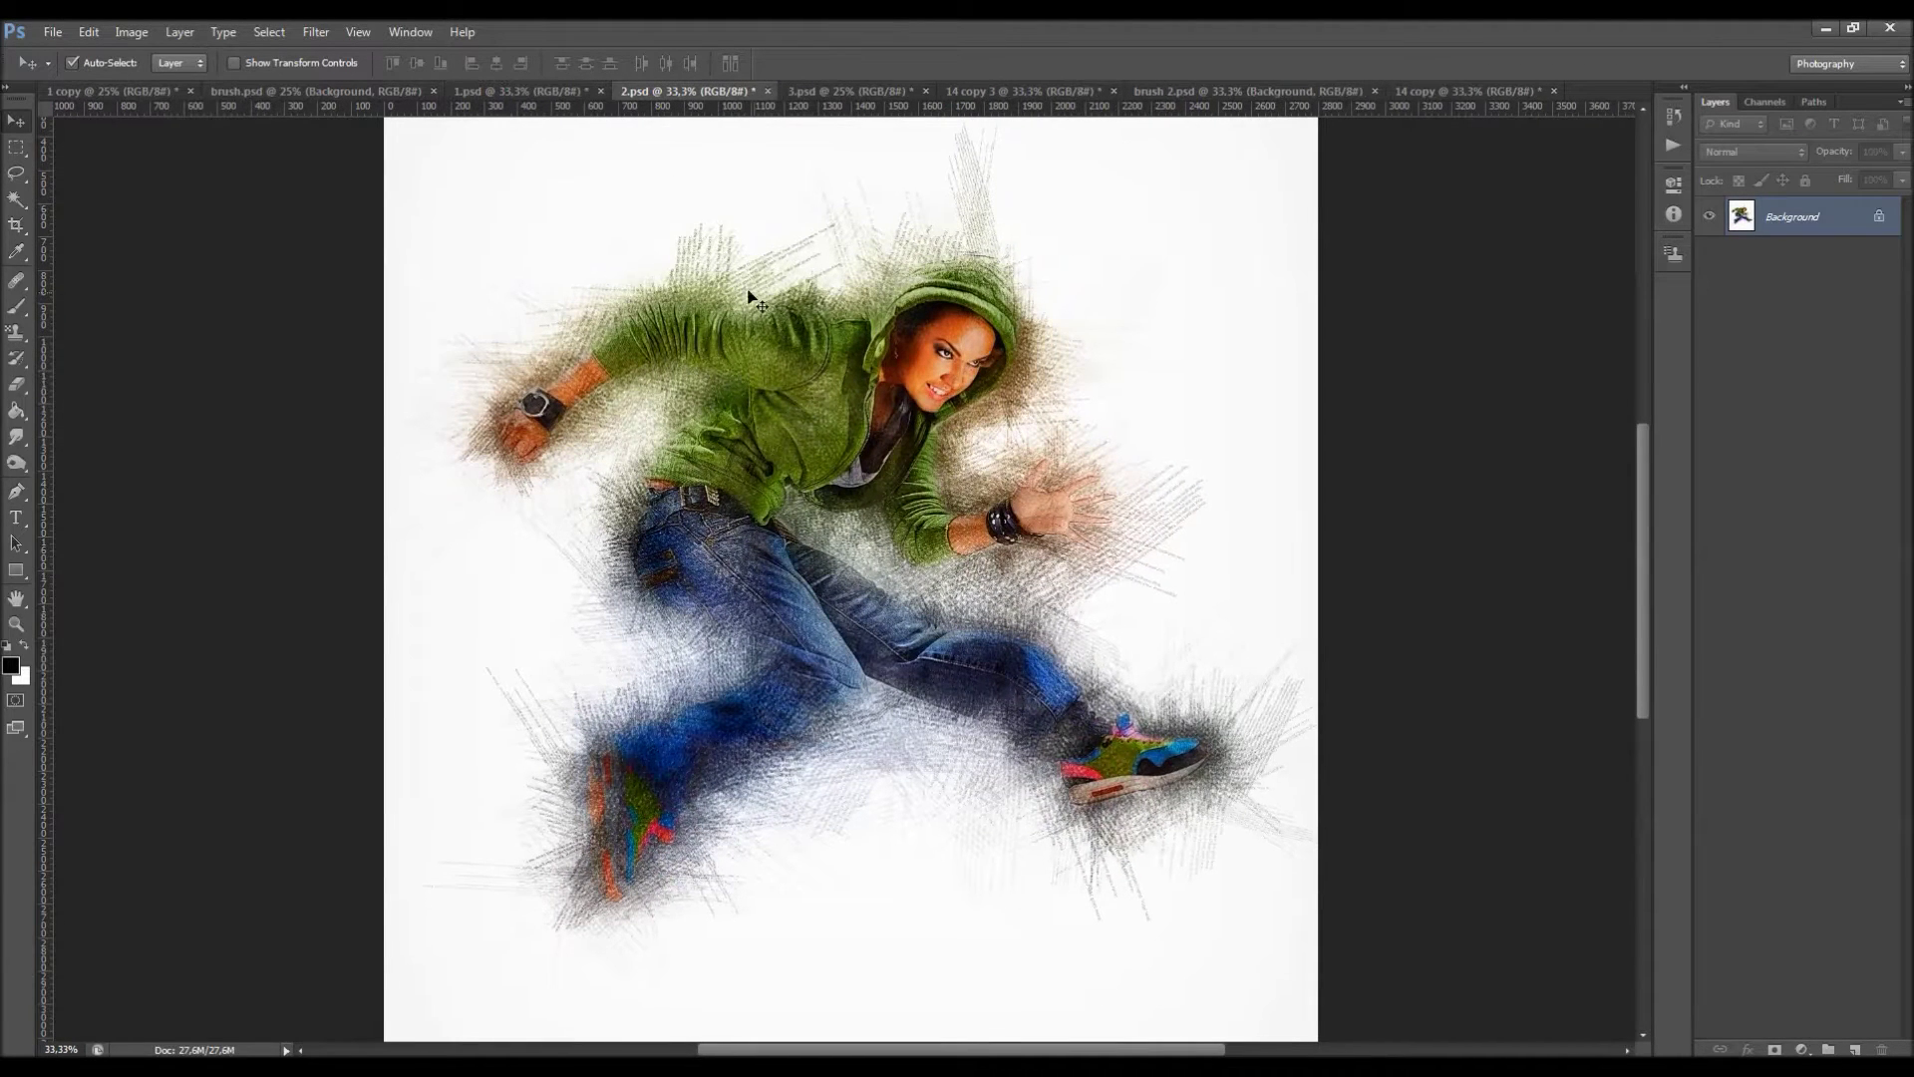
left_click(818, 92)
scroll(875, 515, "up", 2)
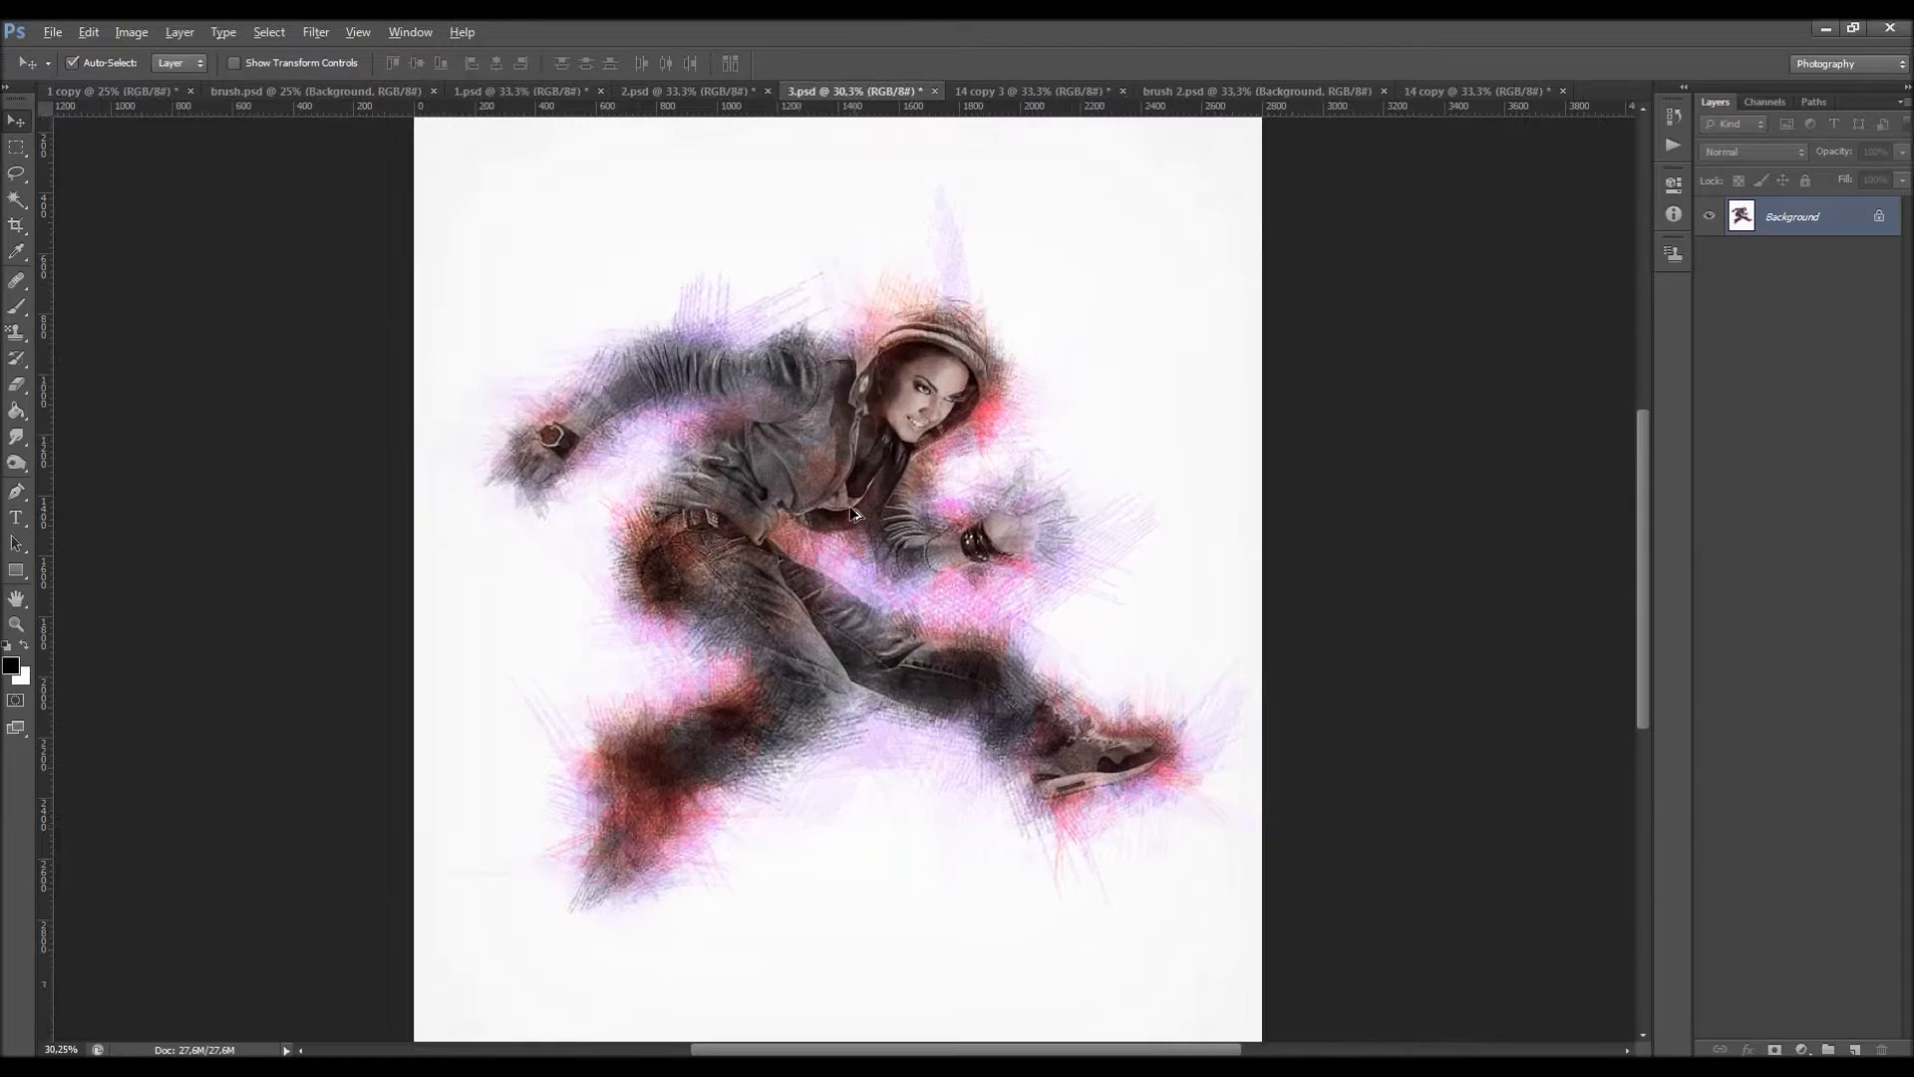
scroll(870, 575, "up", 1)
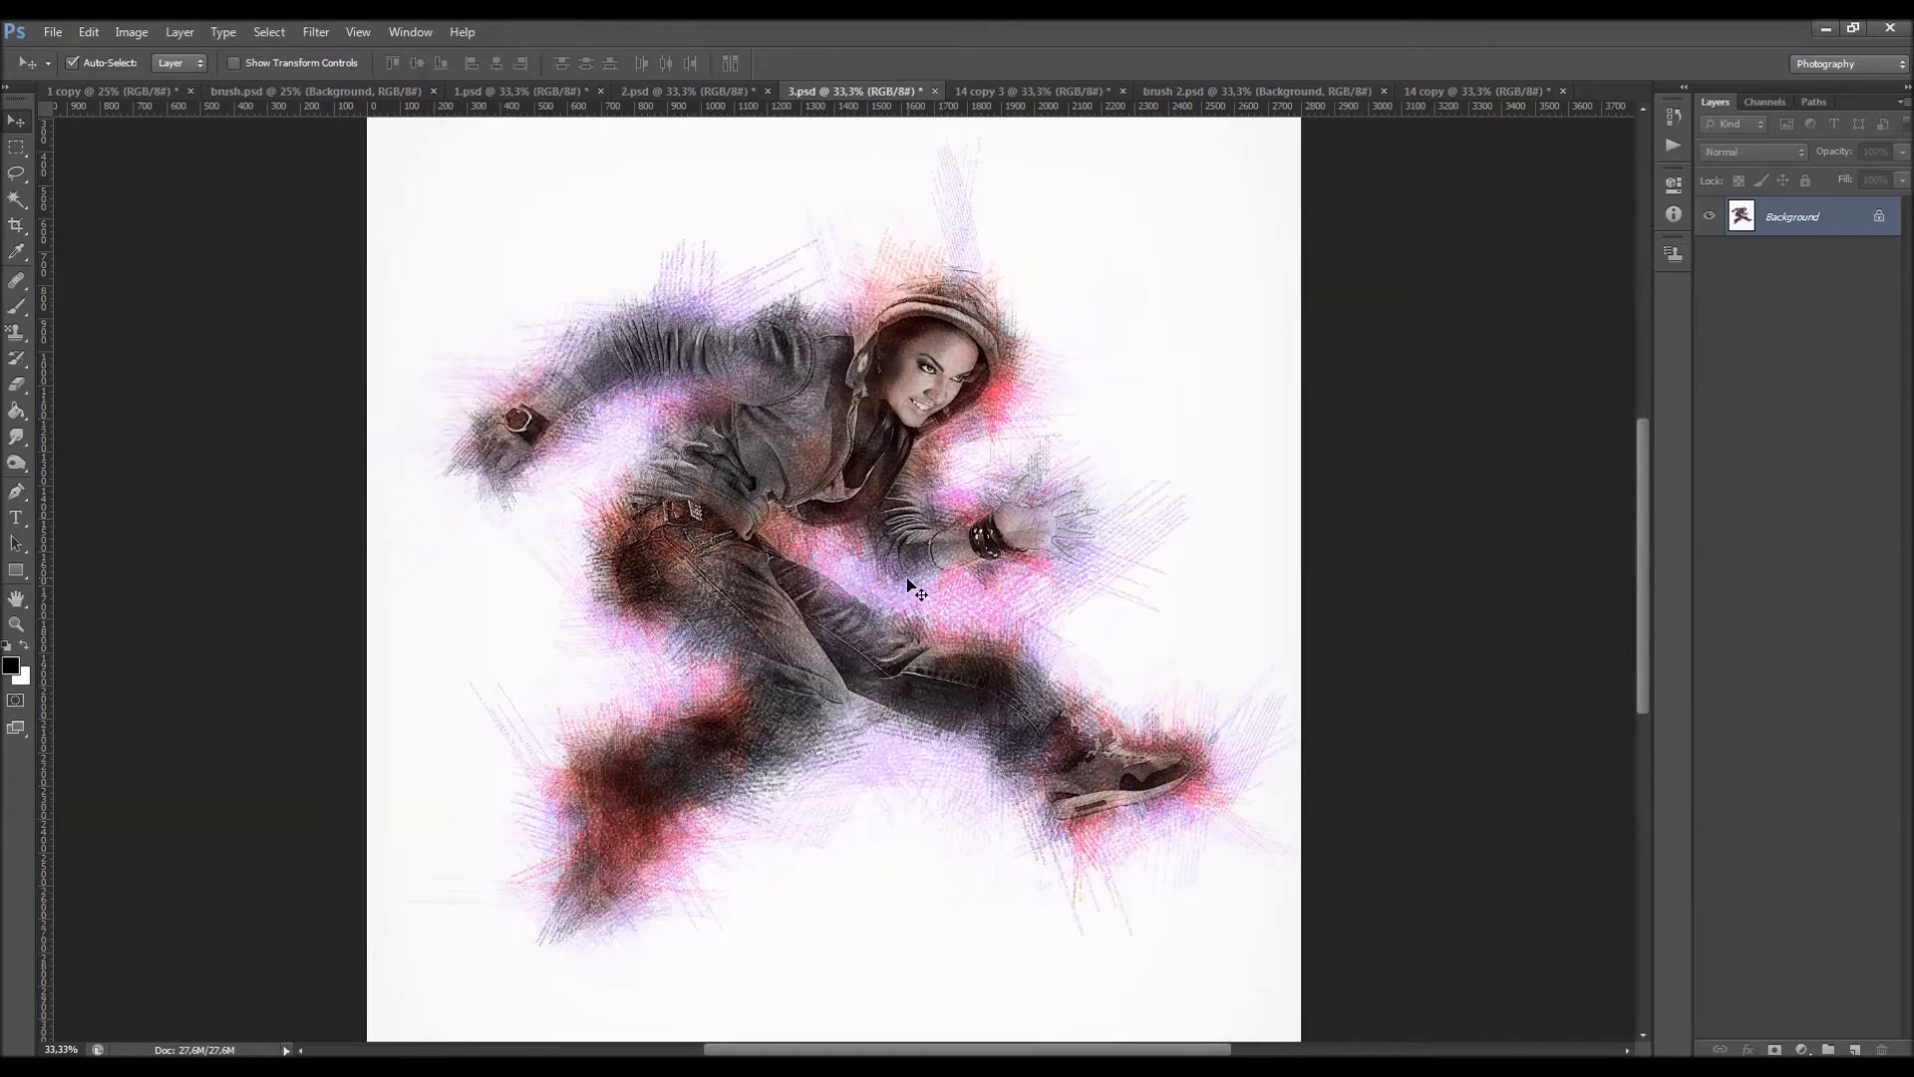
Examine the second example: the dancer photo in 14 copy 3, the painted brush 2.psd and the sketch result in 14 copy.
left_click(995, 95)
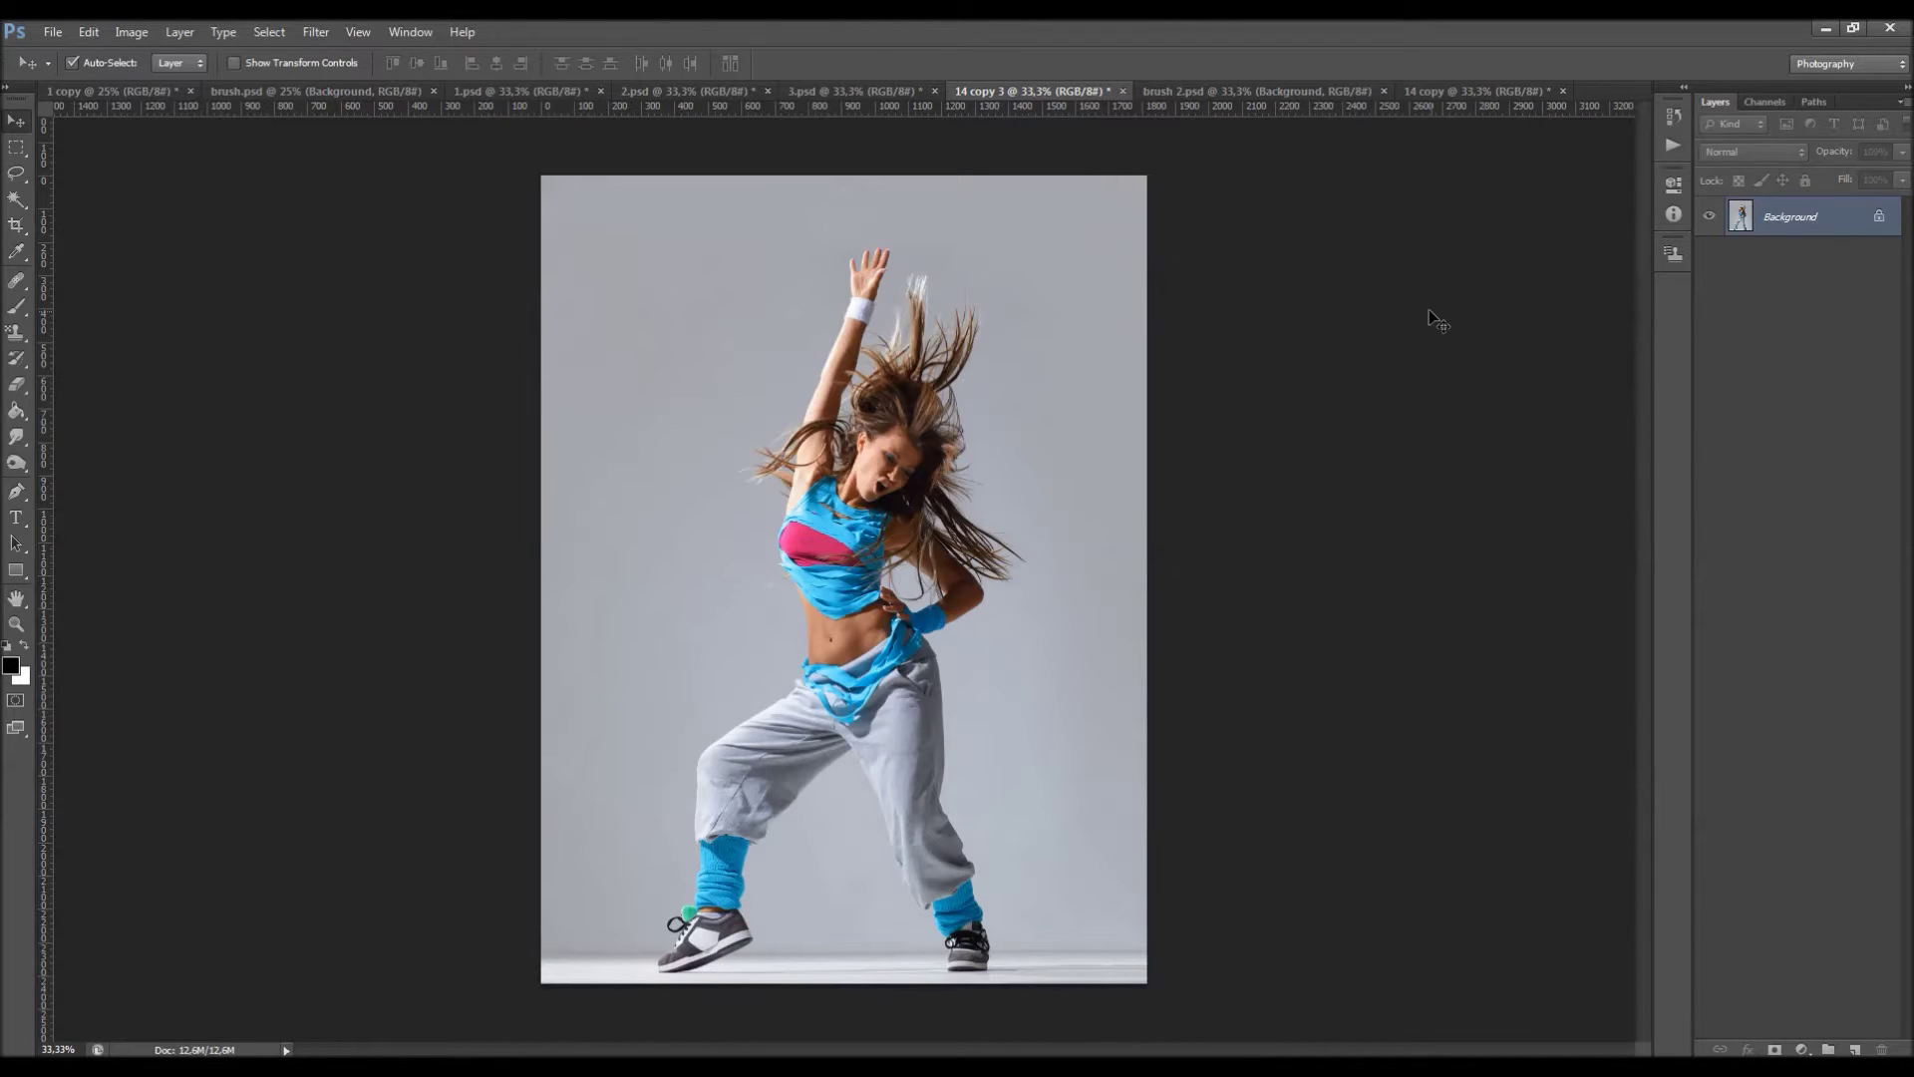
left_click(1242, 97)
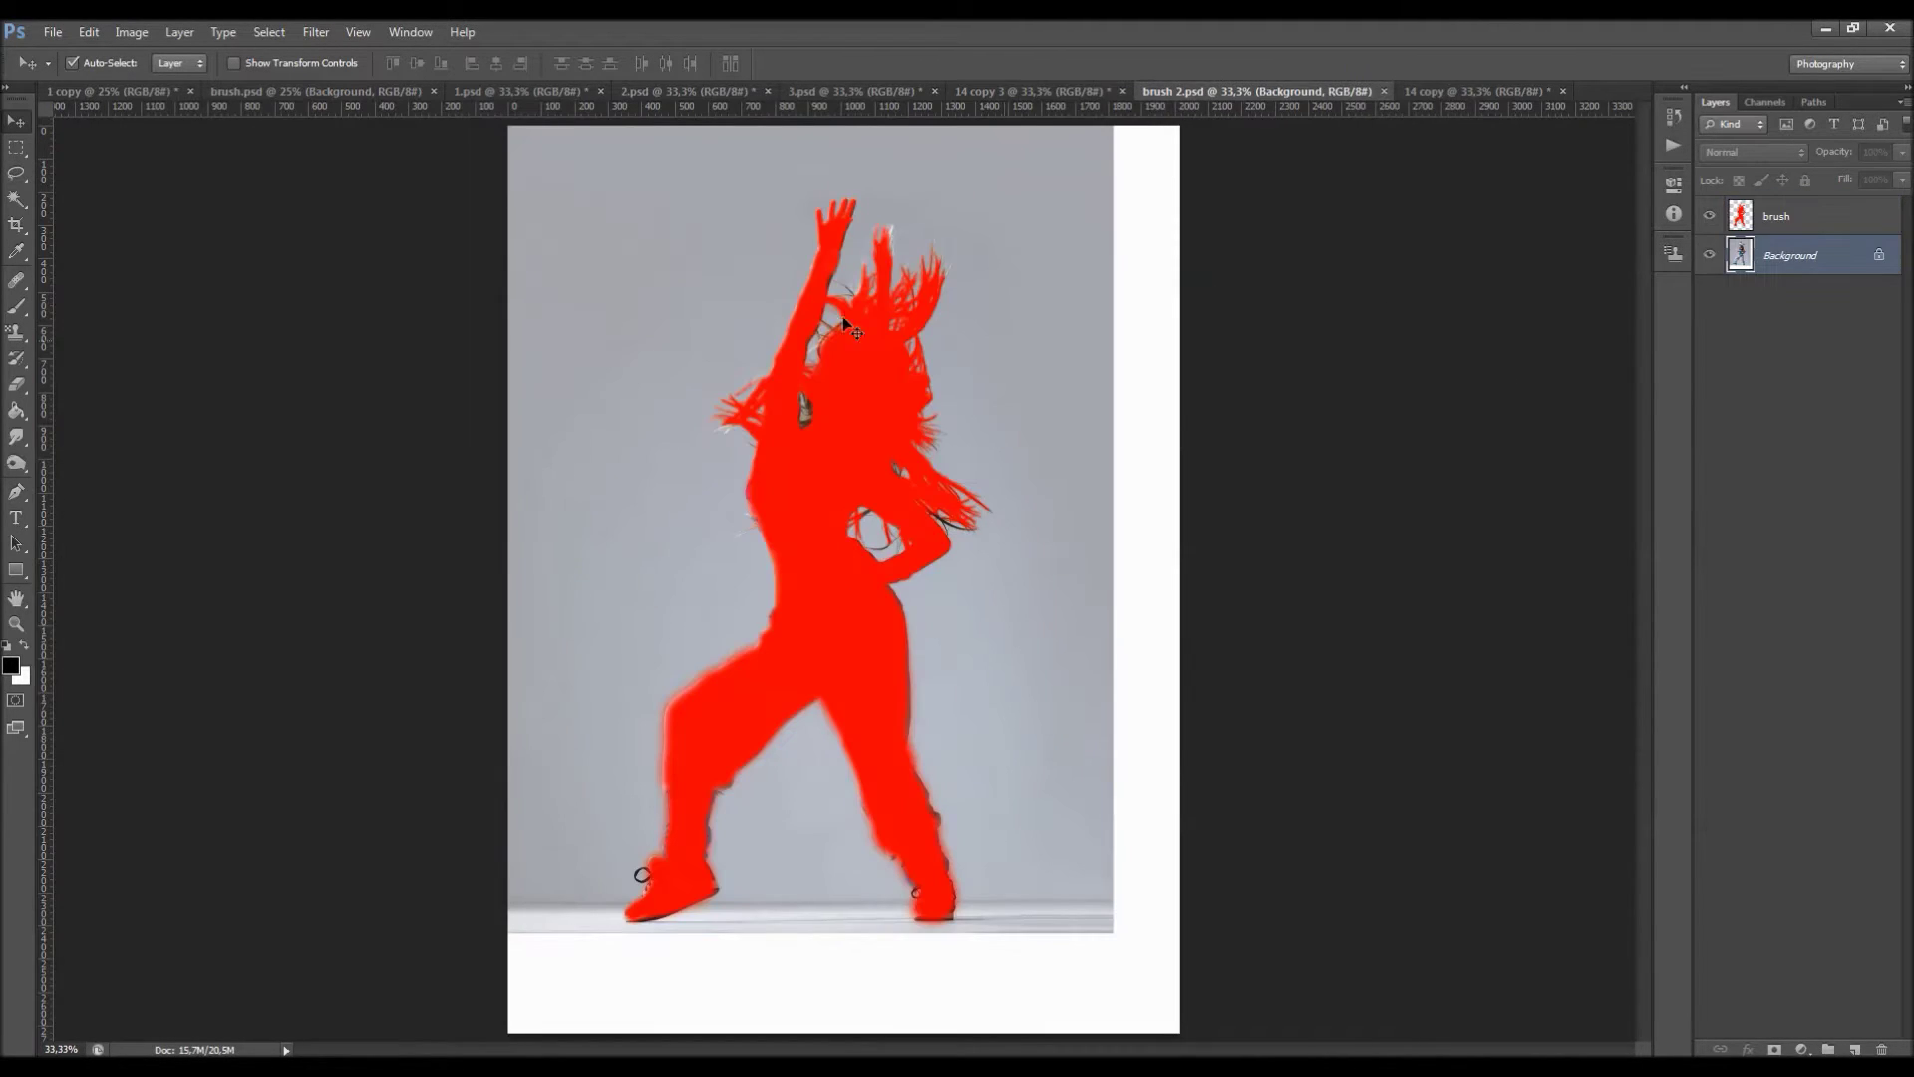
left_click(1431, 93)
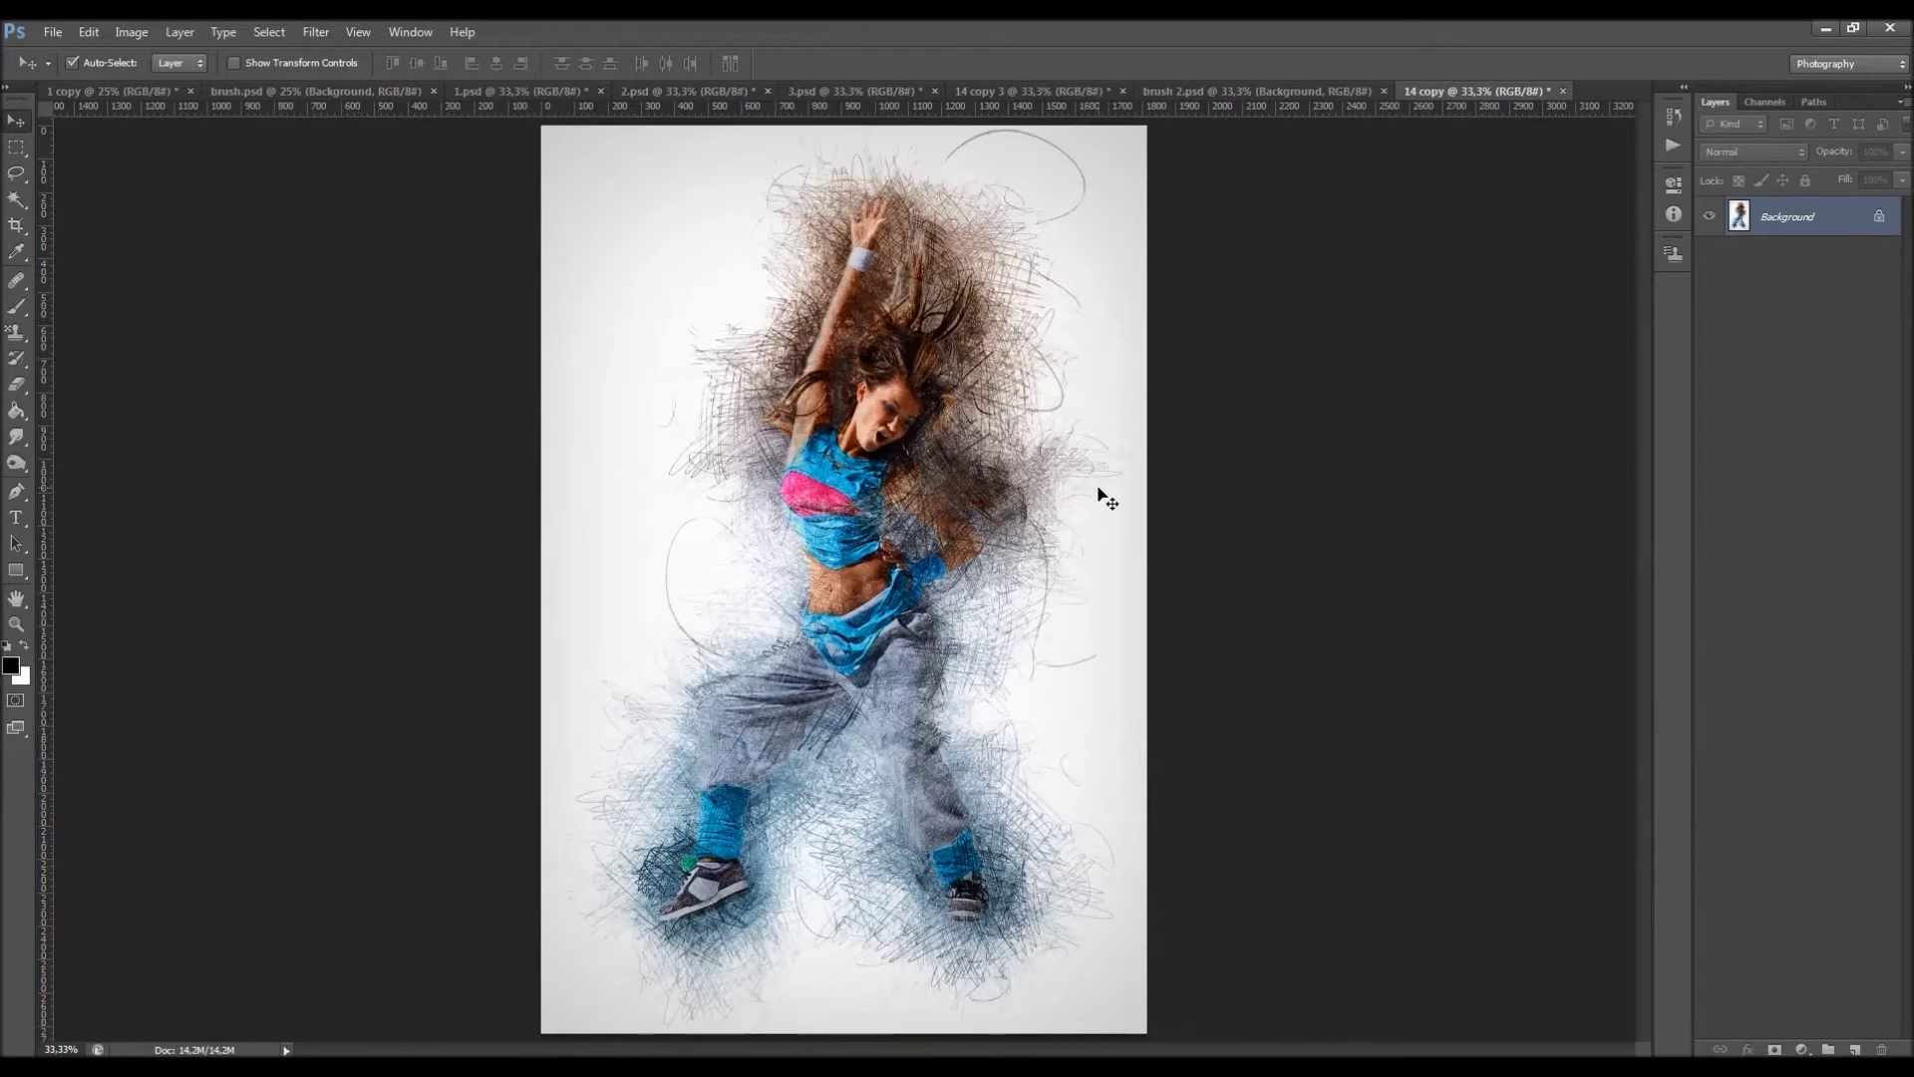
scroll(952, 559, "up", 1)
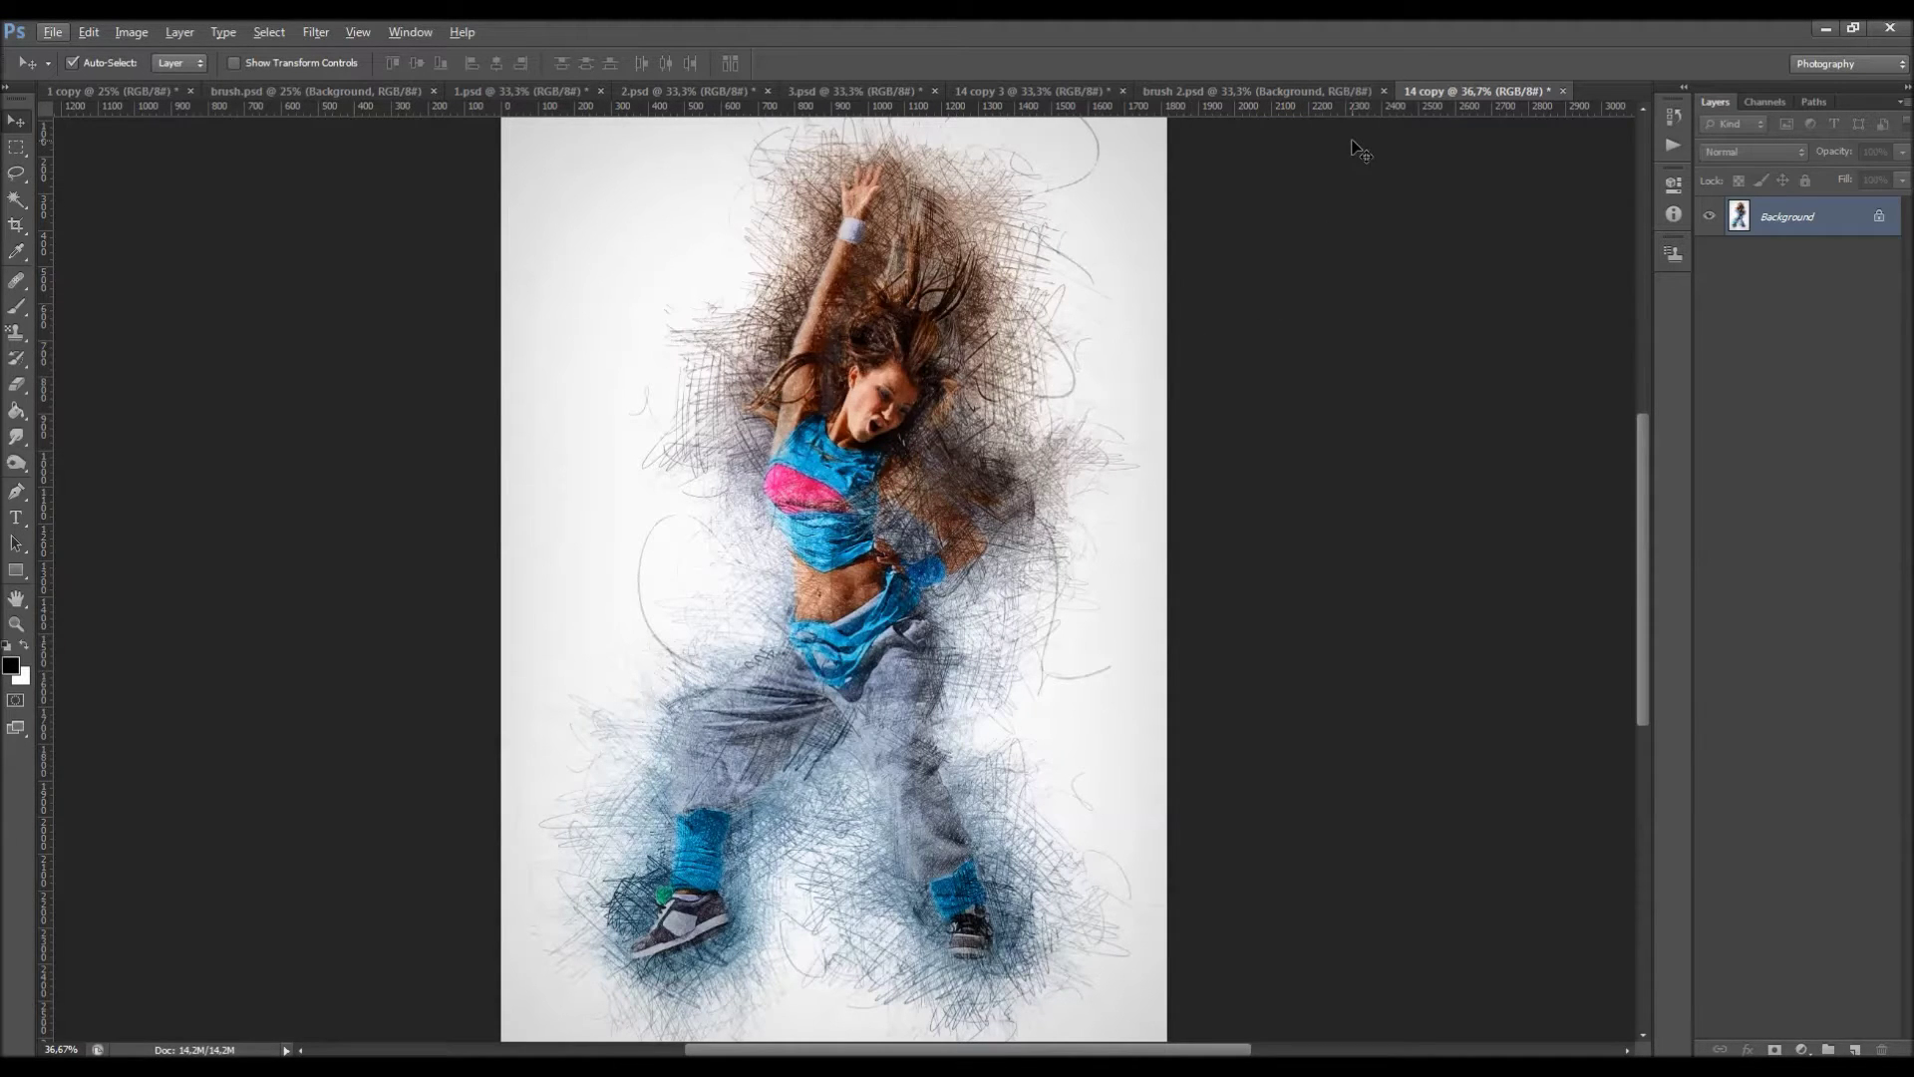
Close all the example documents, keeping only the photos 1 copy and 14 copy 3 open.
key("ctrl+w")
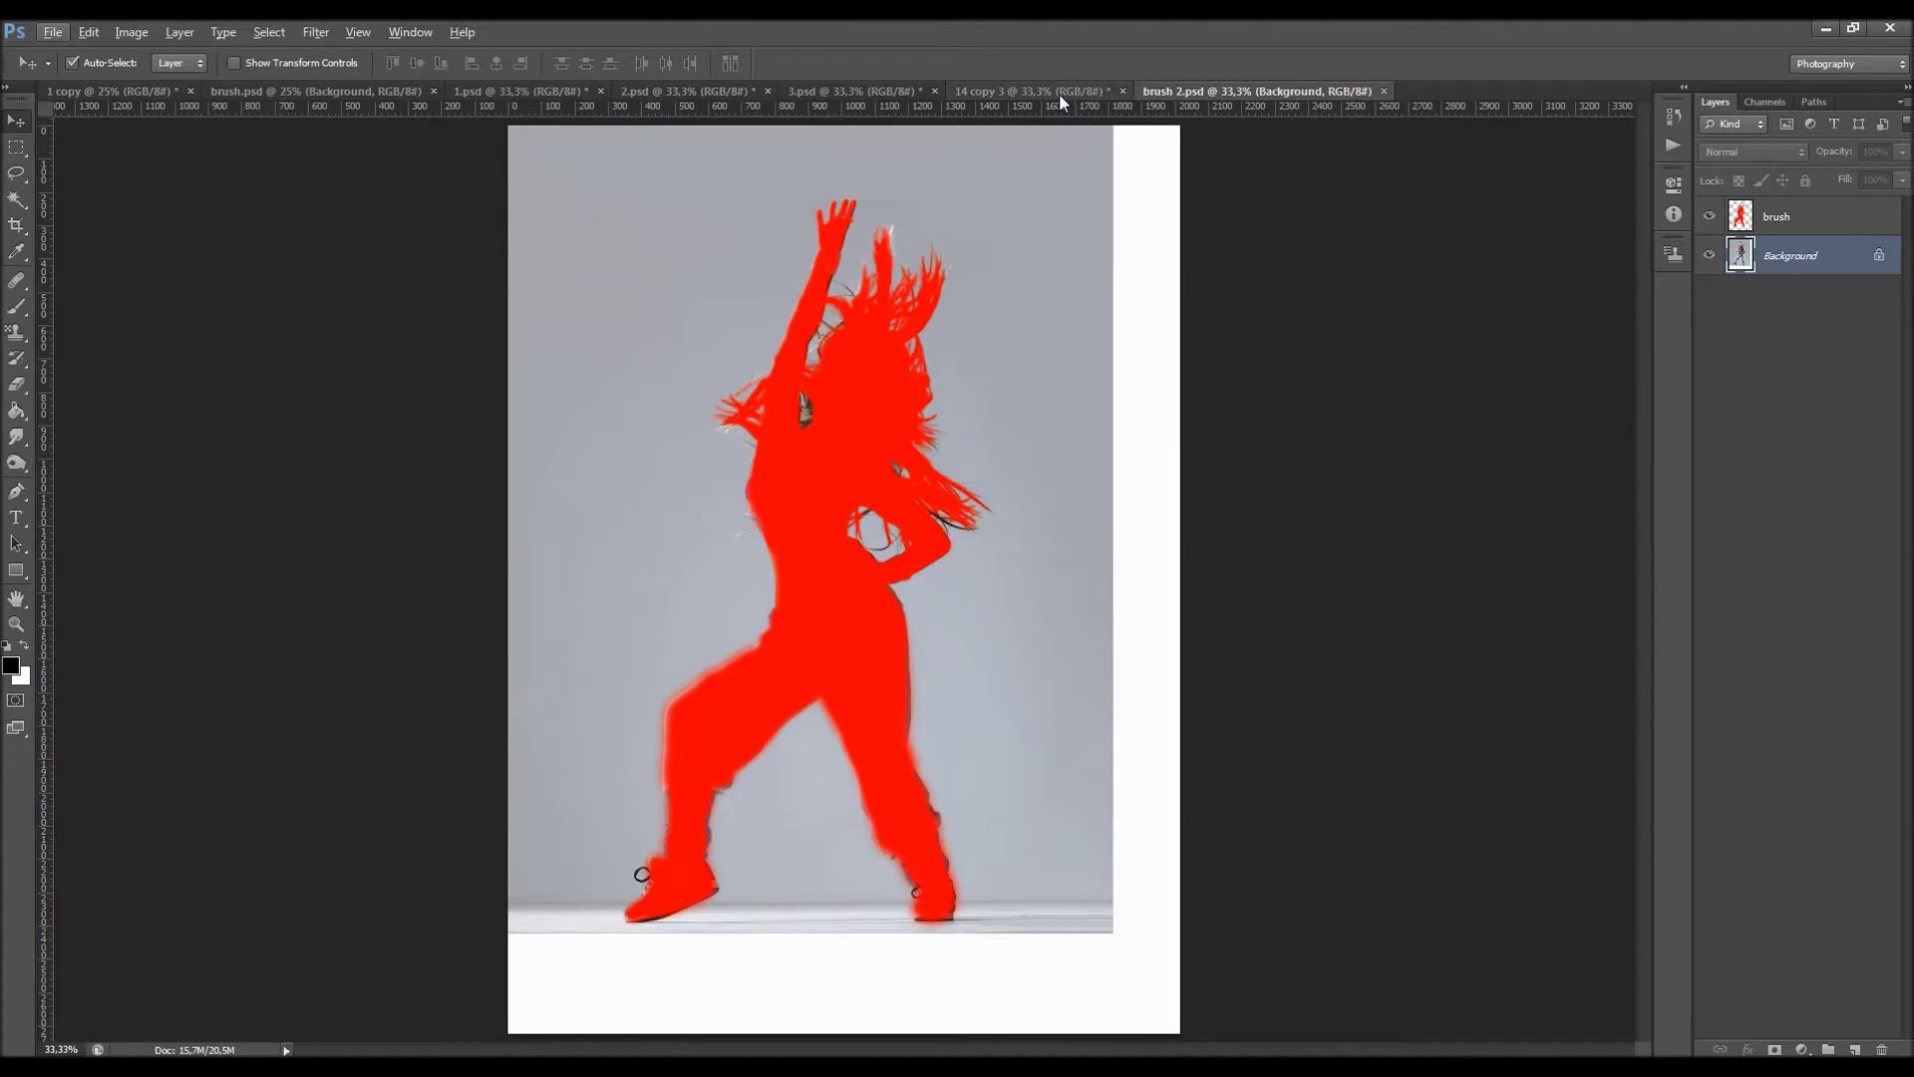
key("ctrl+w")
left_click(827, 92)
key("ctrl+w")
left_click(683, 95)
key("ctrl+w")
left_click(506, 93)
key("ctrl+w")
left_click(246, 94)
key("ctrl+w")
left_click(157, 95)
left_click(225, 92)
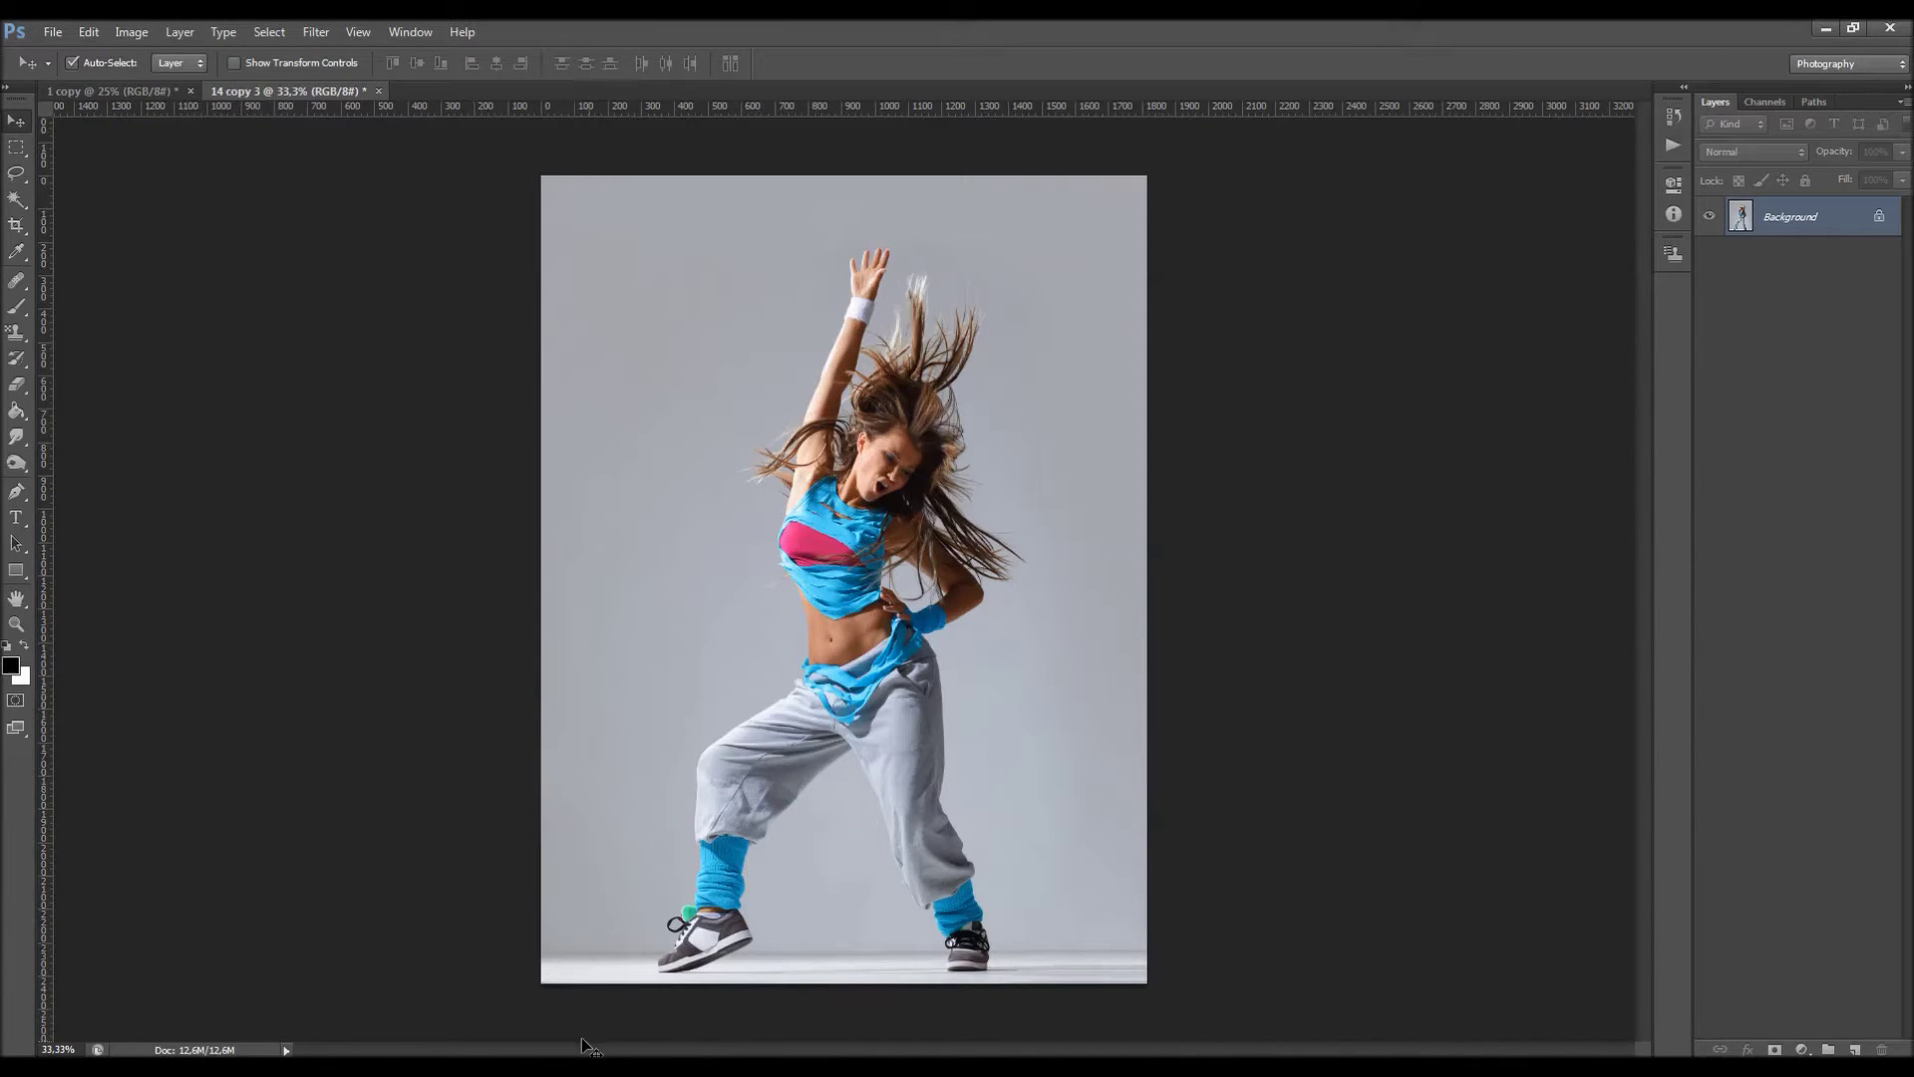
Minimize Photoshop and open the first example picture, 1a.jpg, from the Examples folder on the desktop.
mouse_move(519, 1067)
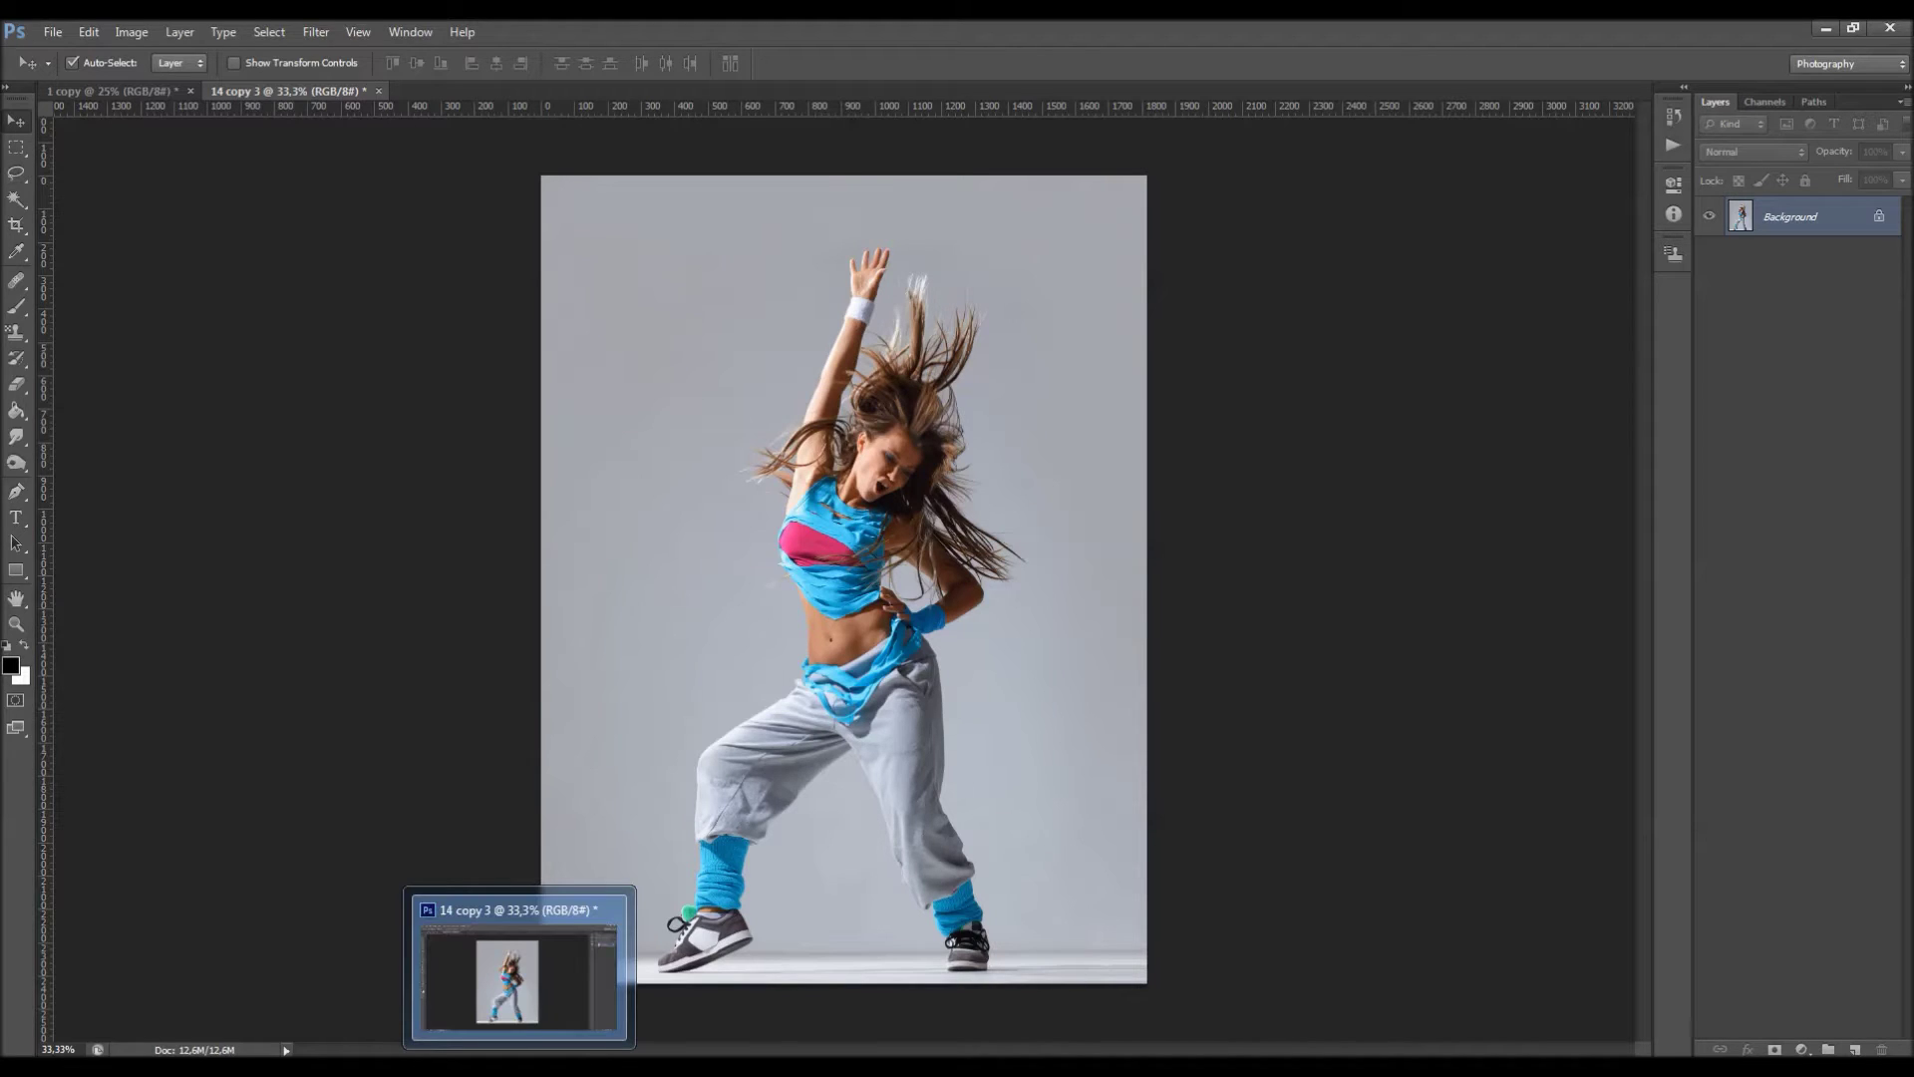
left_click(520, 1066)
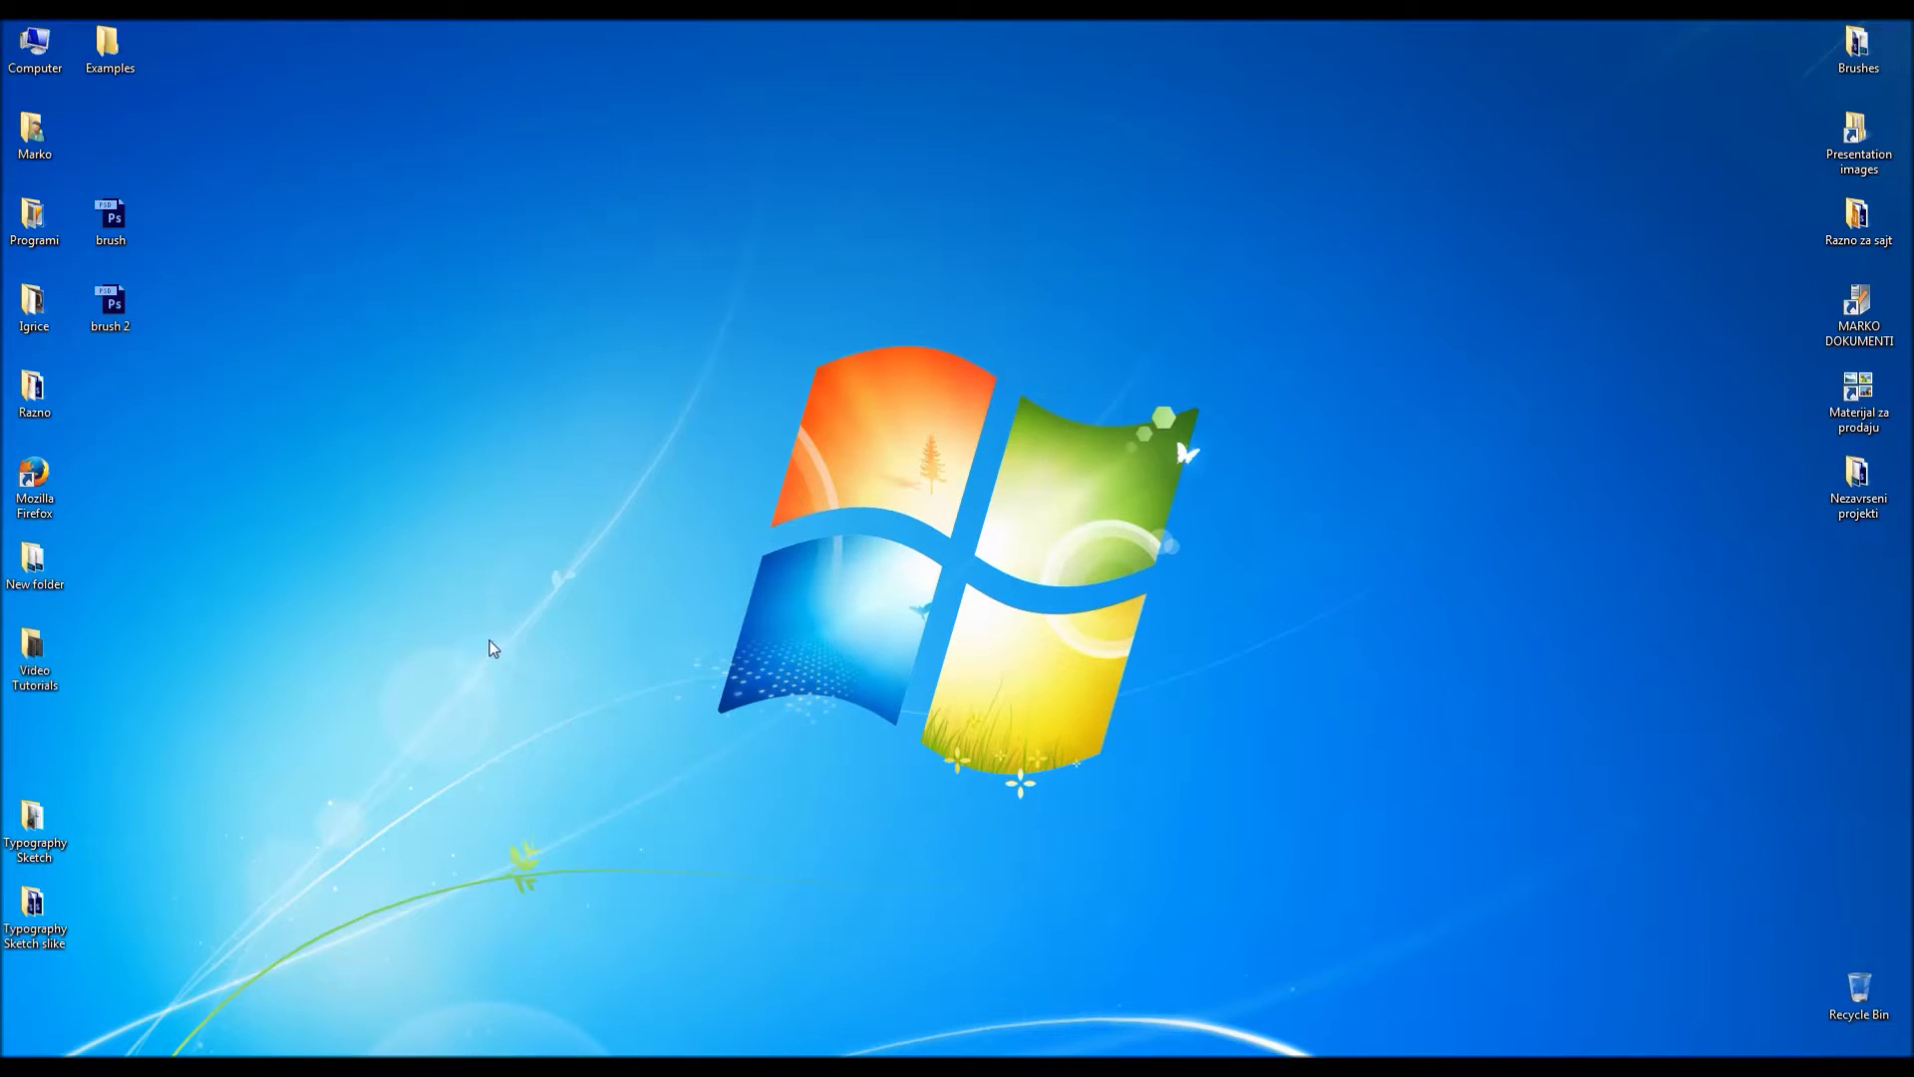
double_click(118, 57)
double_click(1368, 500)
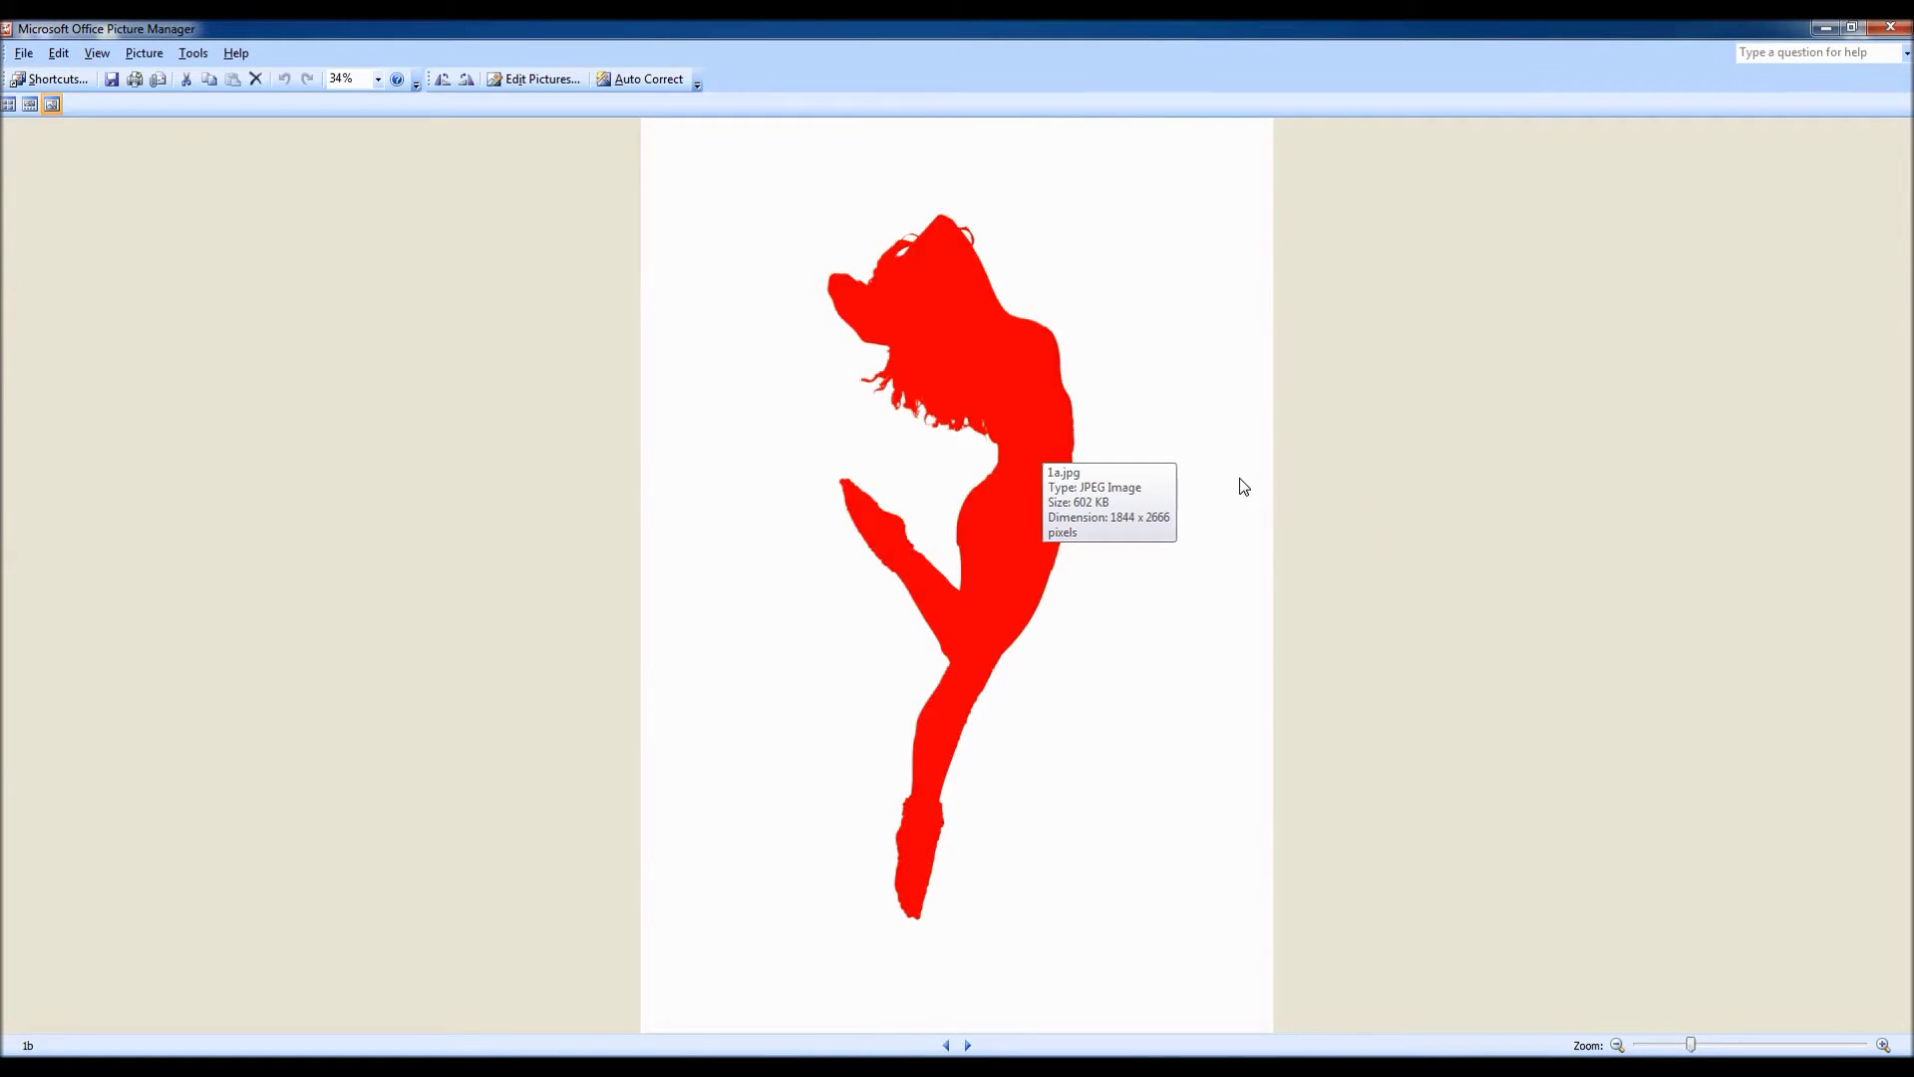
Go through the example pictures up to the black-and-white headdress sketch, comparing the photos, brushed areas and sketch results.
key("Right")
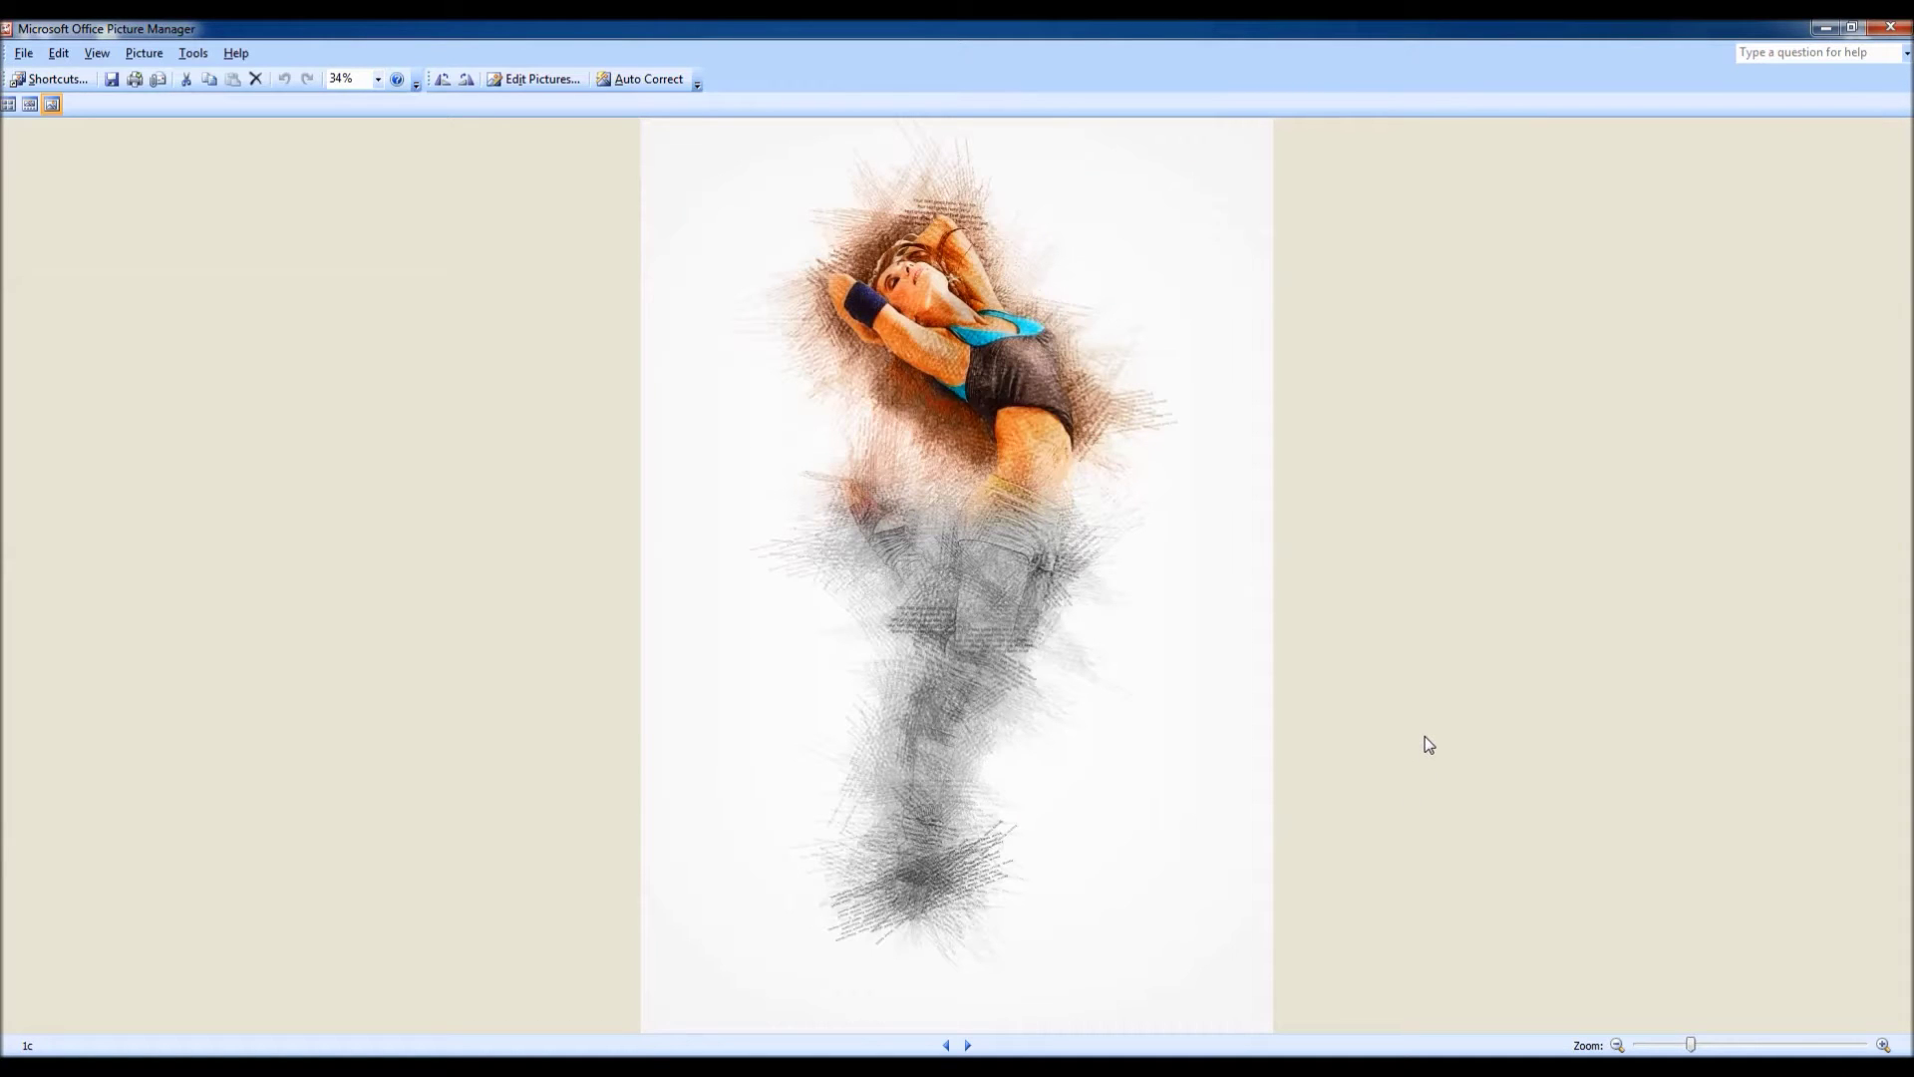
key("Right")
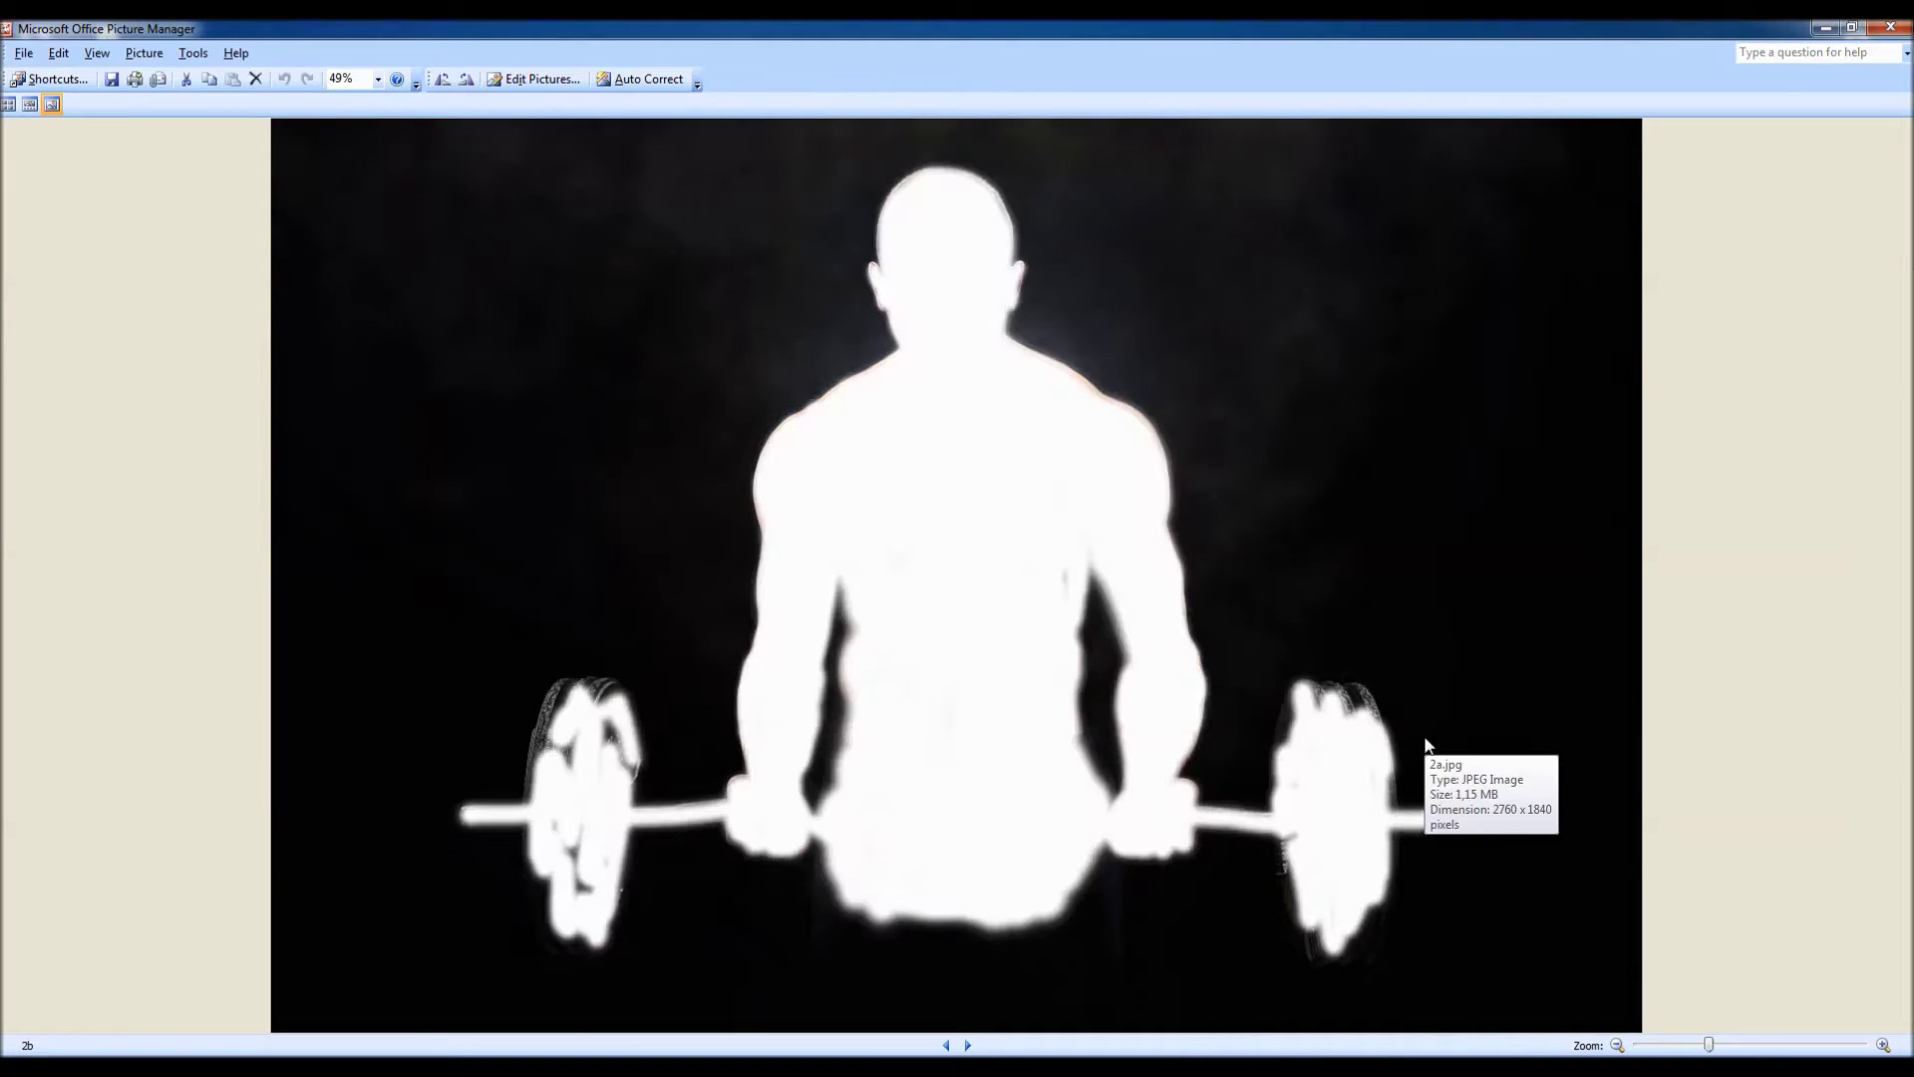
key("Right")
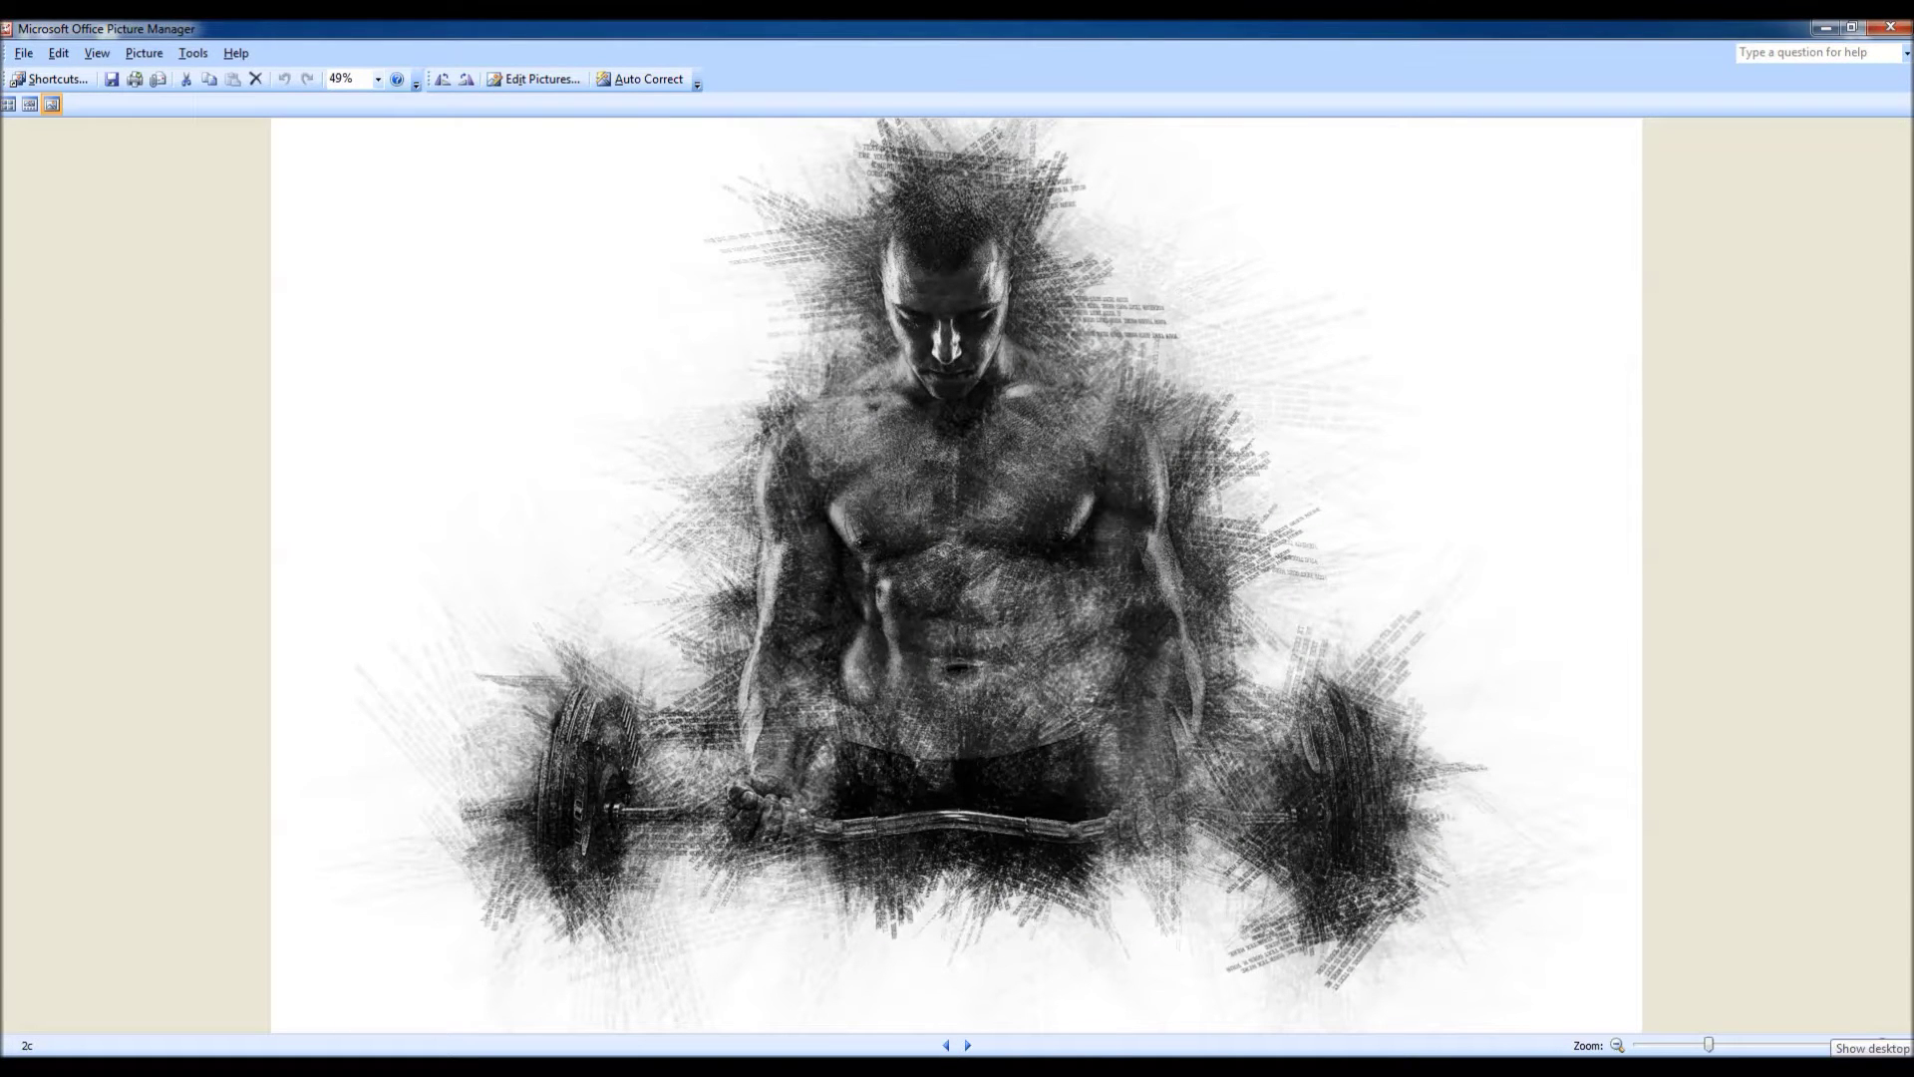
key("Right")
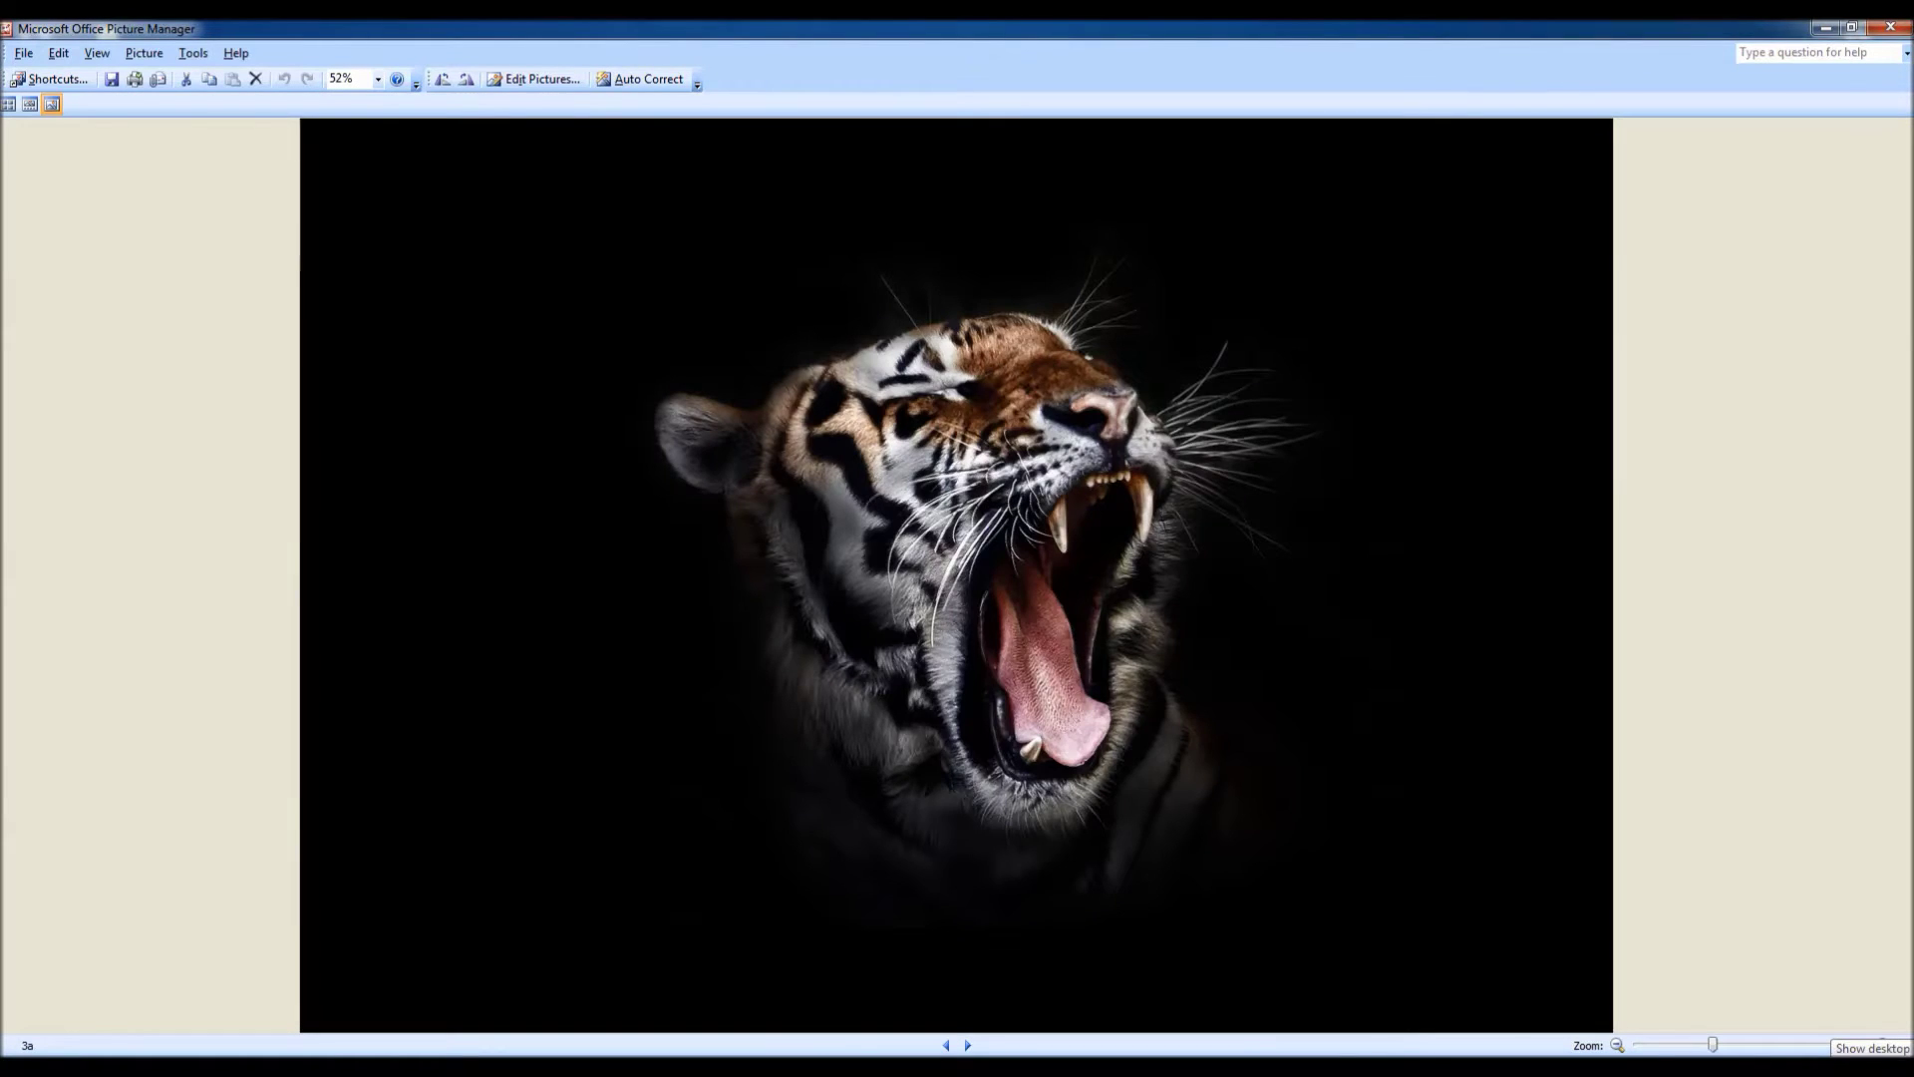
key("Right")
key("Right")
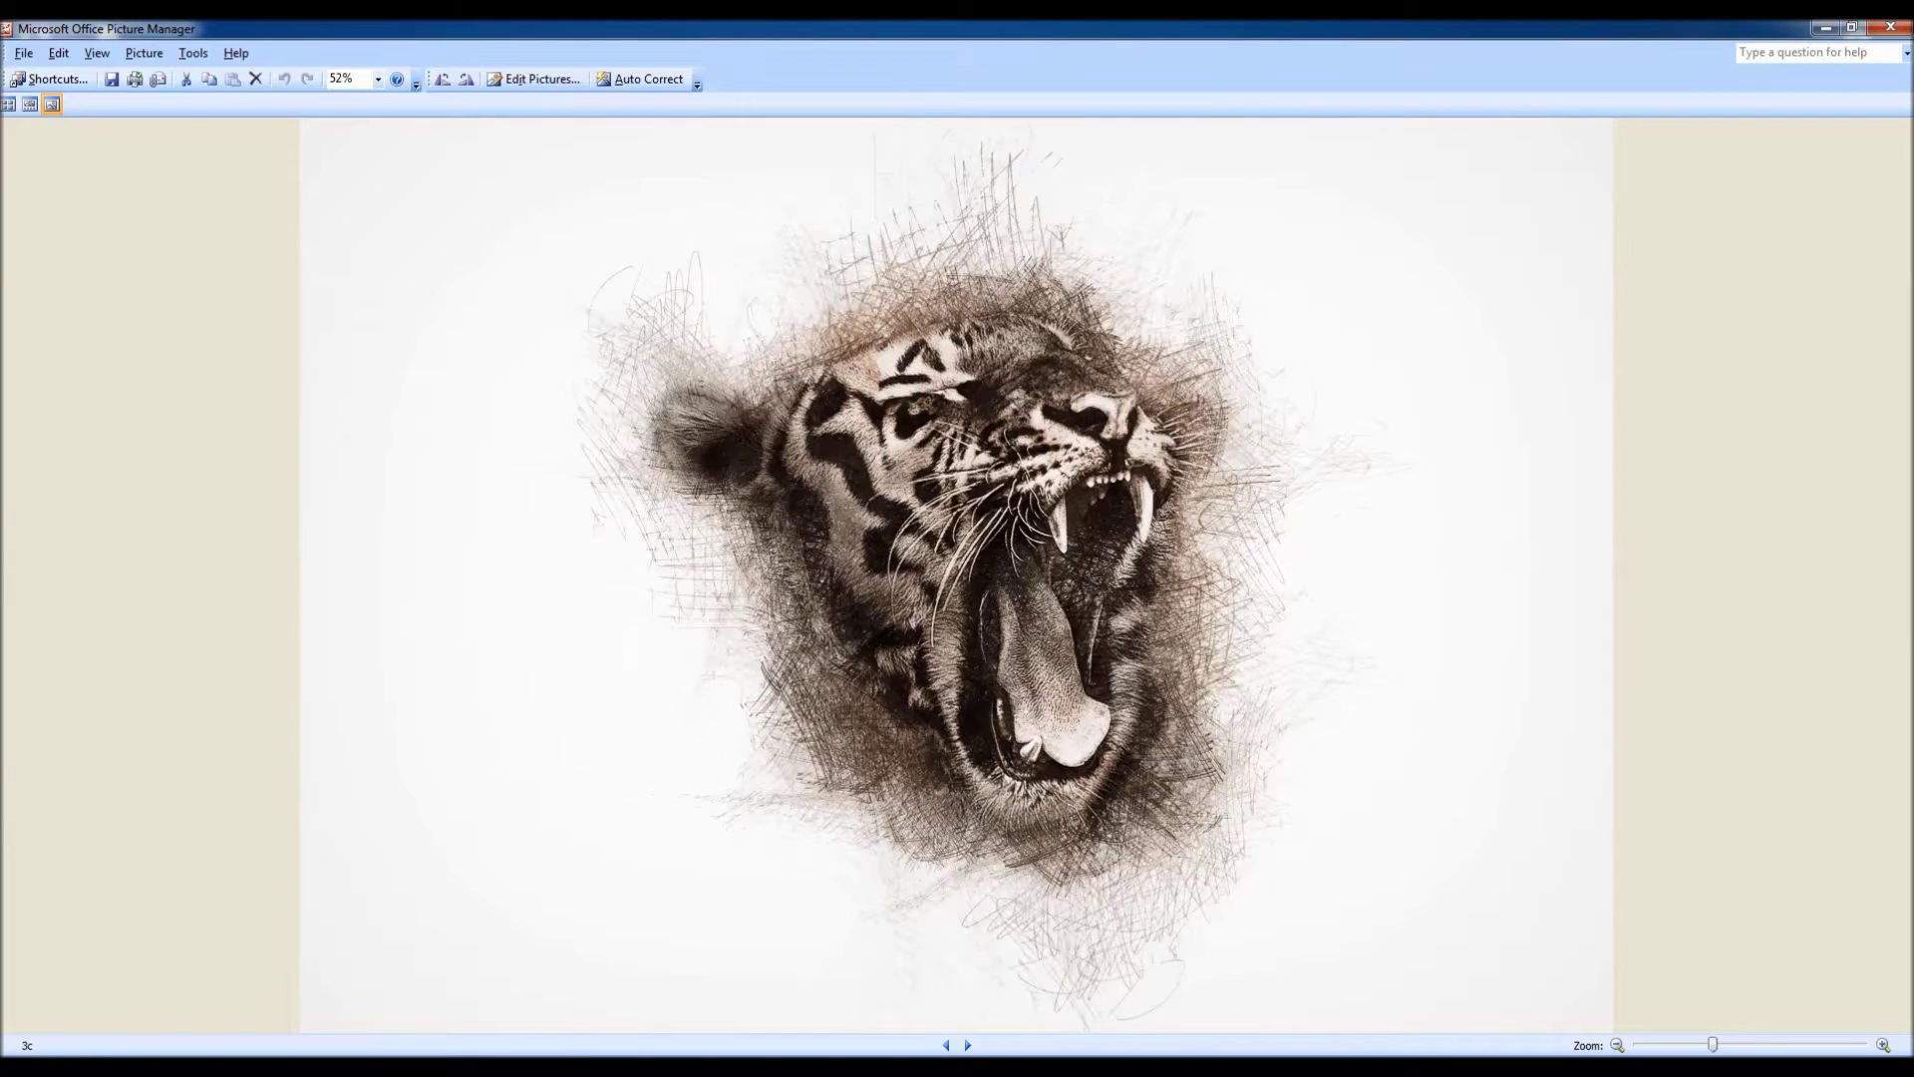
key("Right")
key("Right")
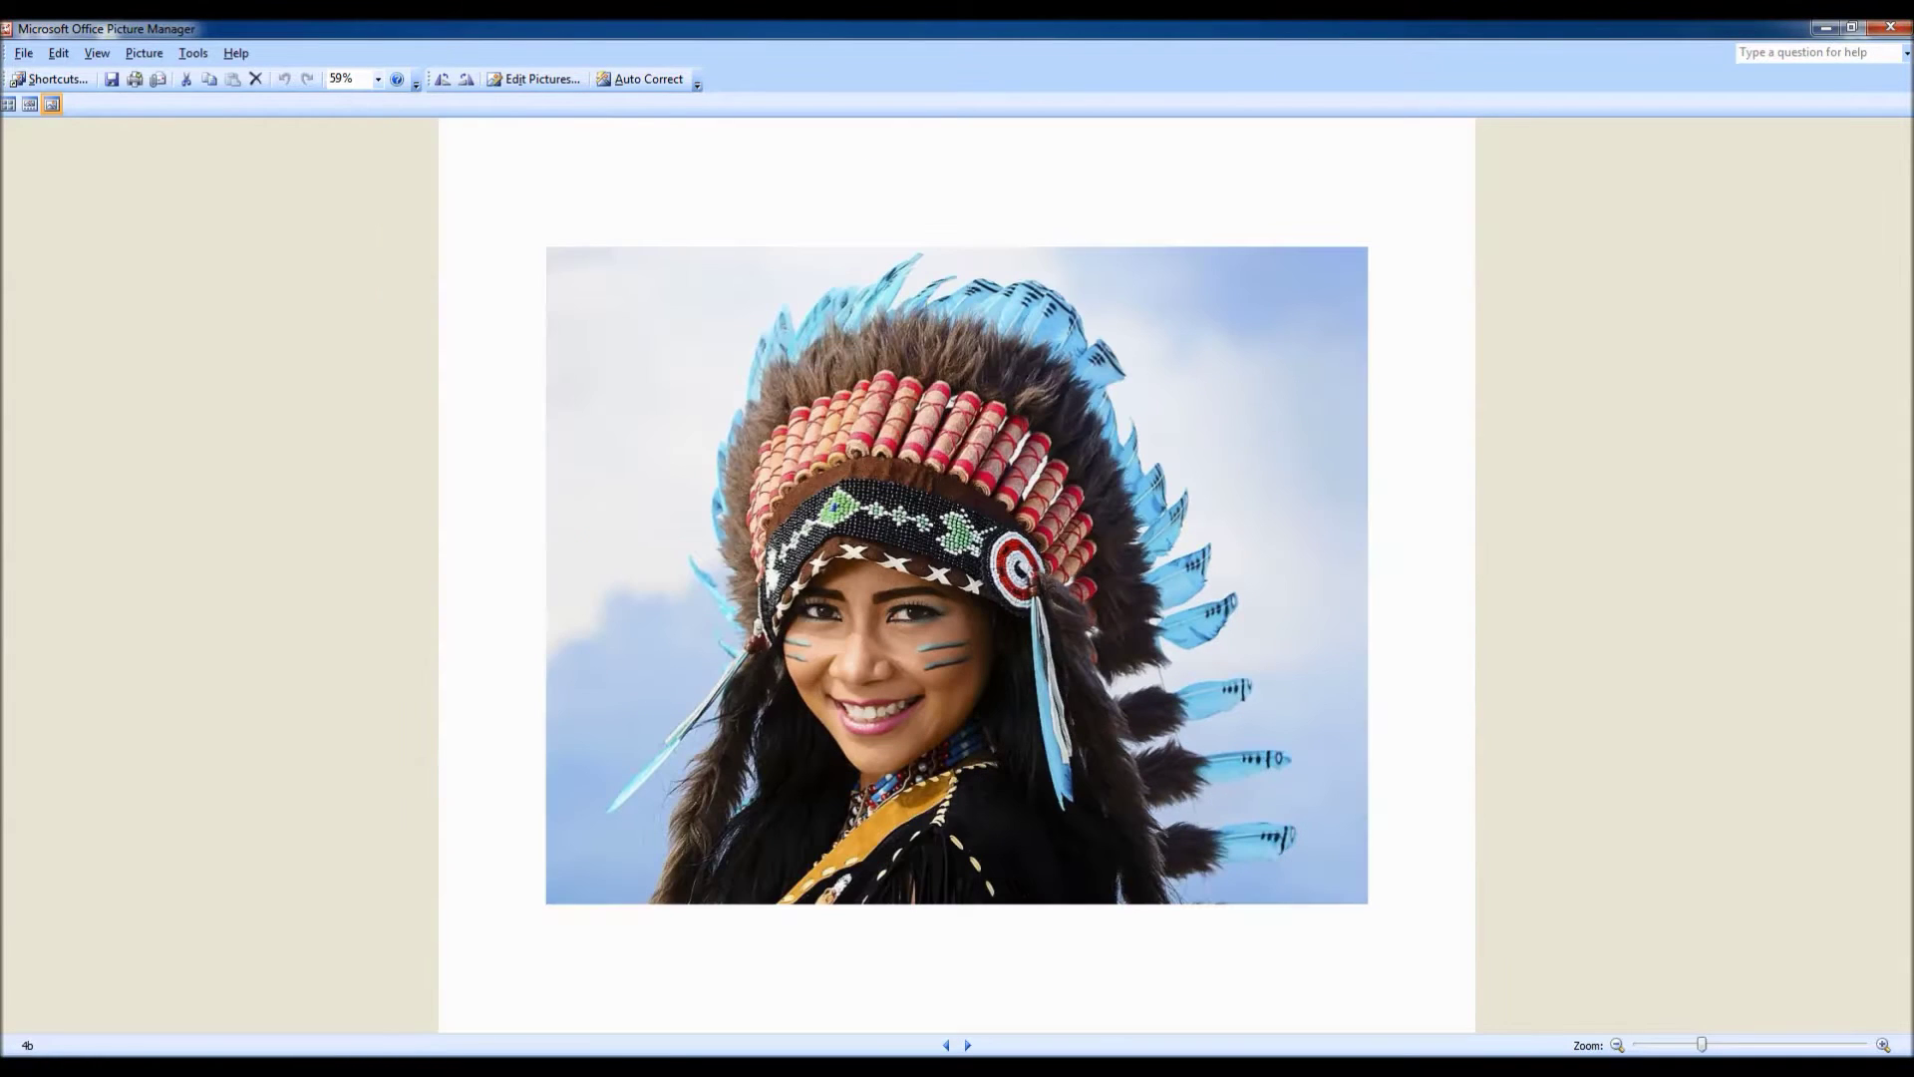
key("Right")
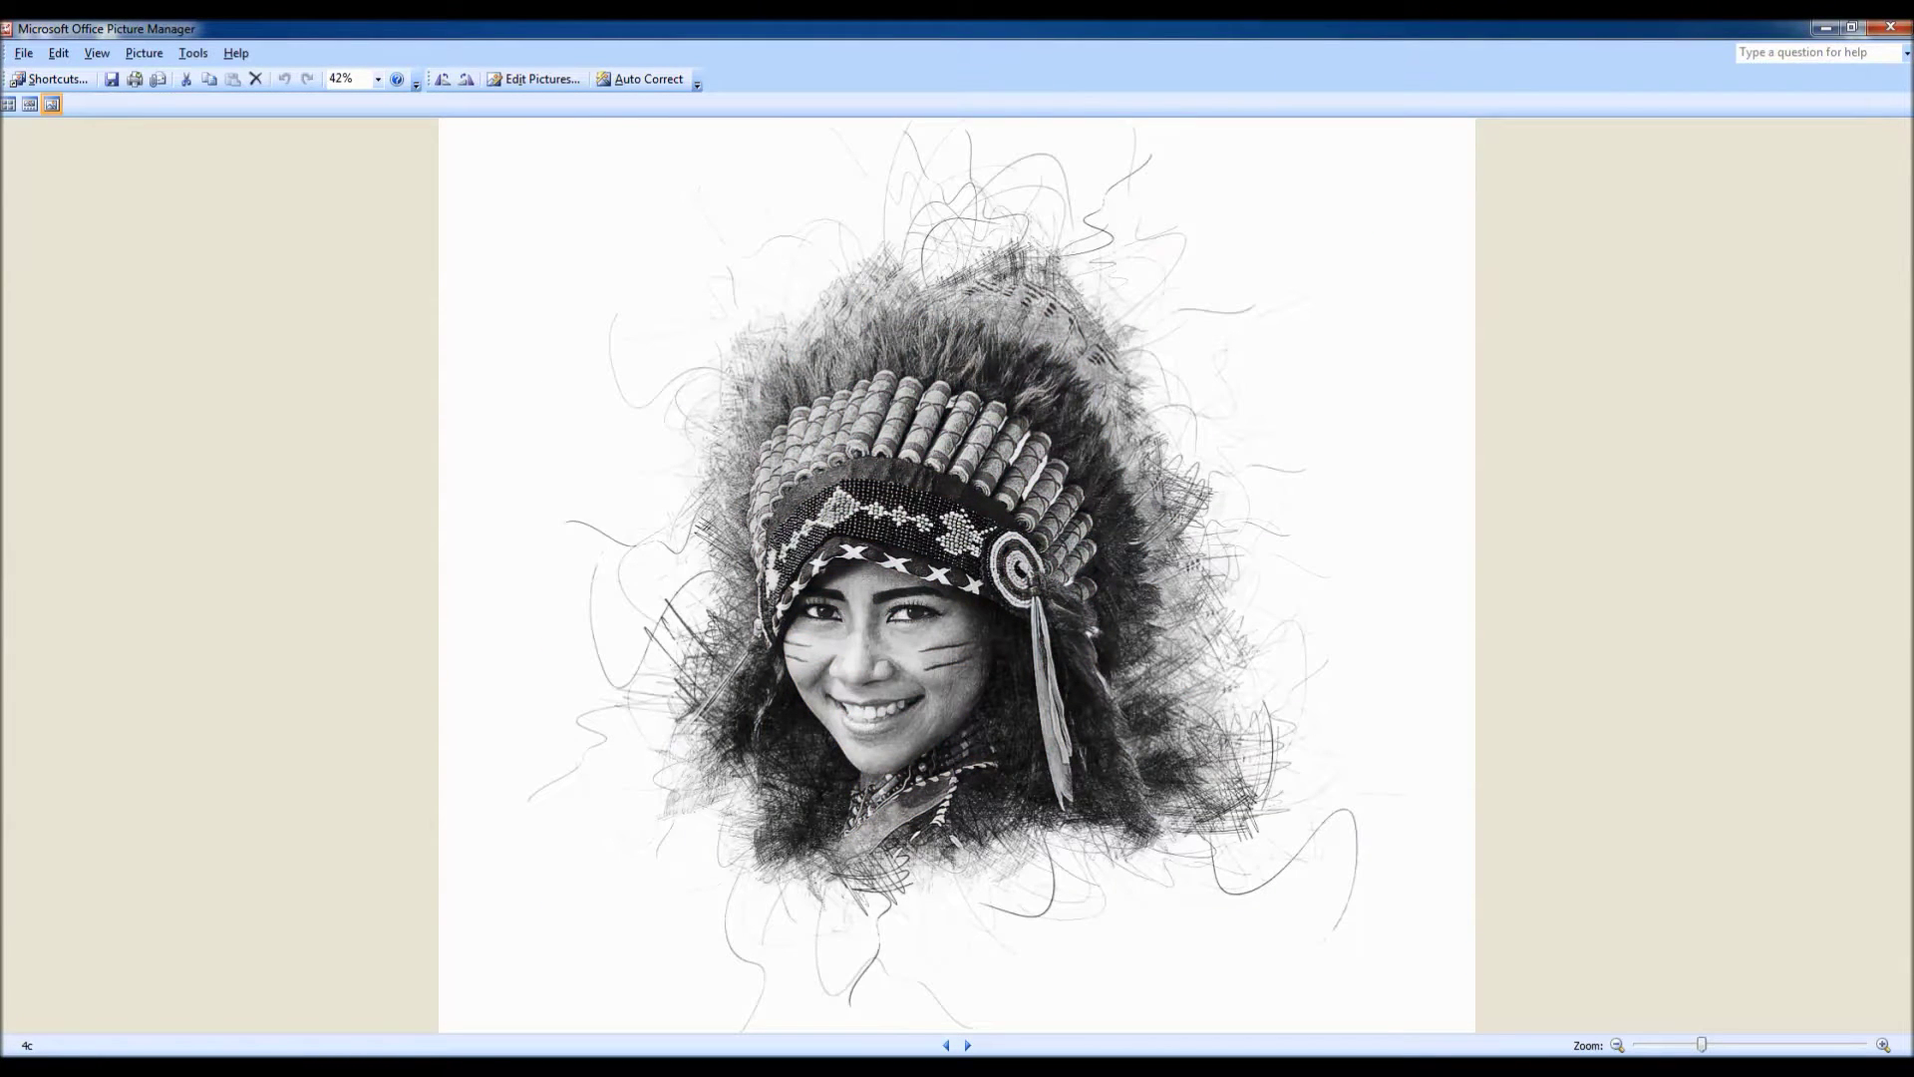
Compare the three feather-headdress pictures: the original photo 4a, the version with white margins 4b and the sketch result.
key("Left")
key("Left")
key("Right")
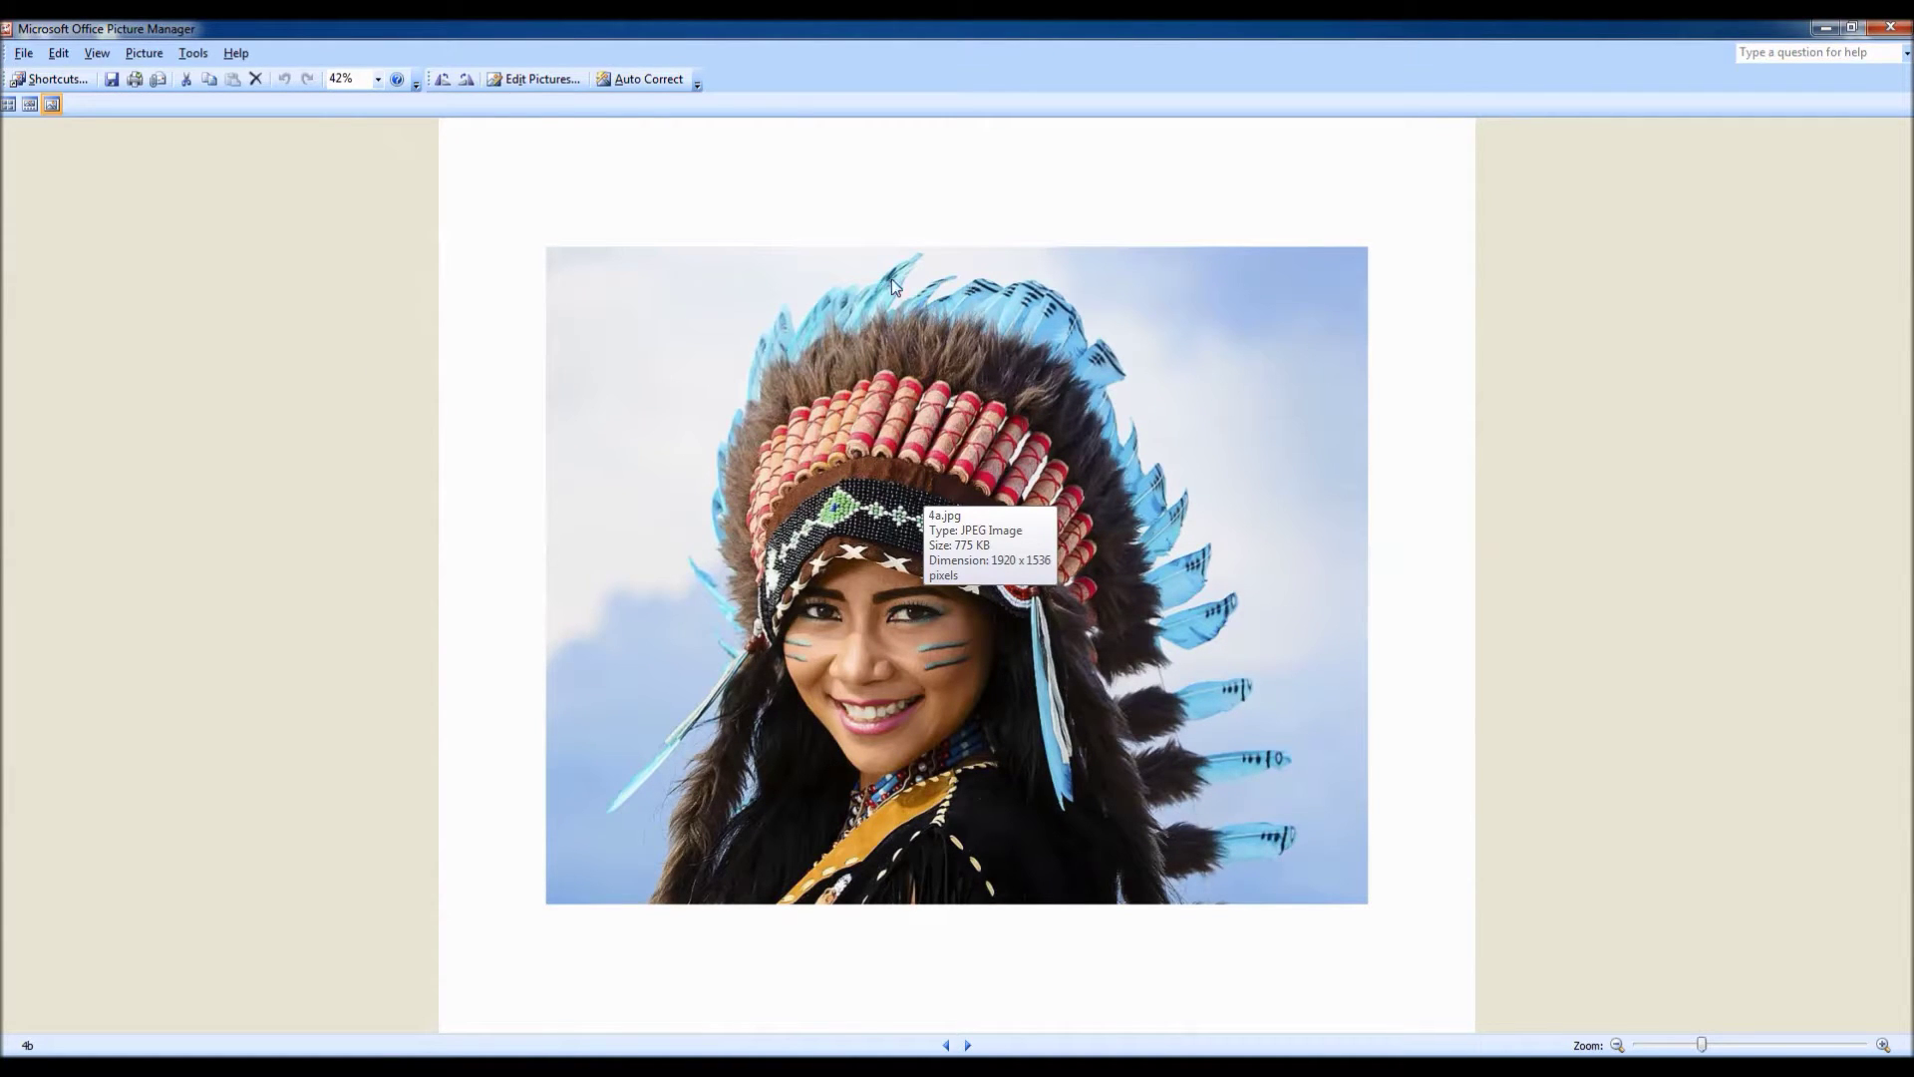
key("Left")
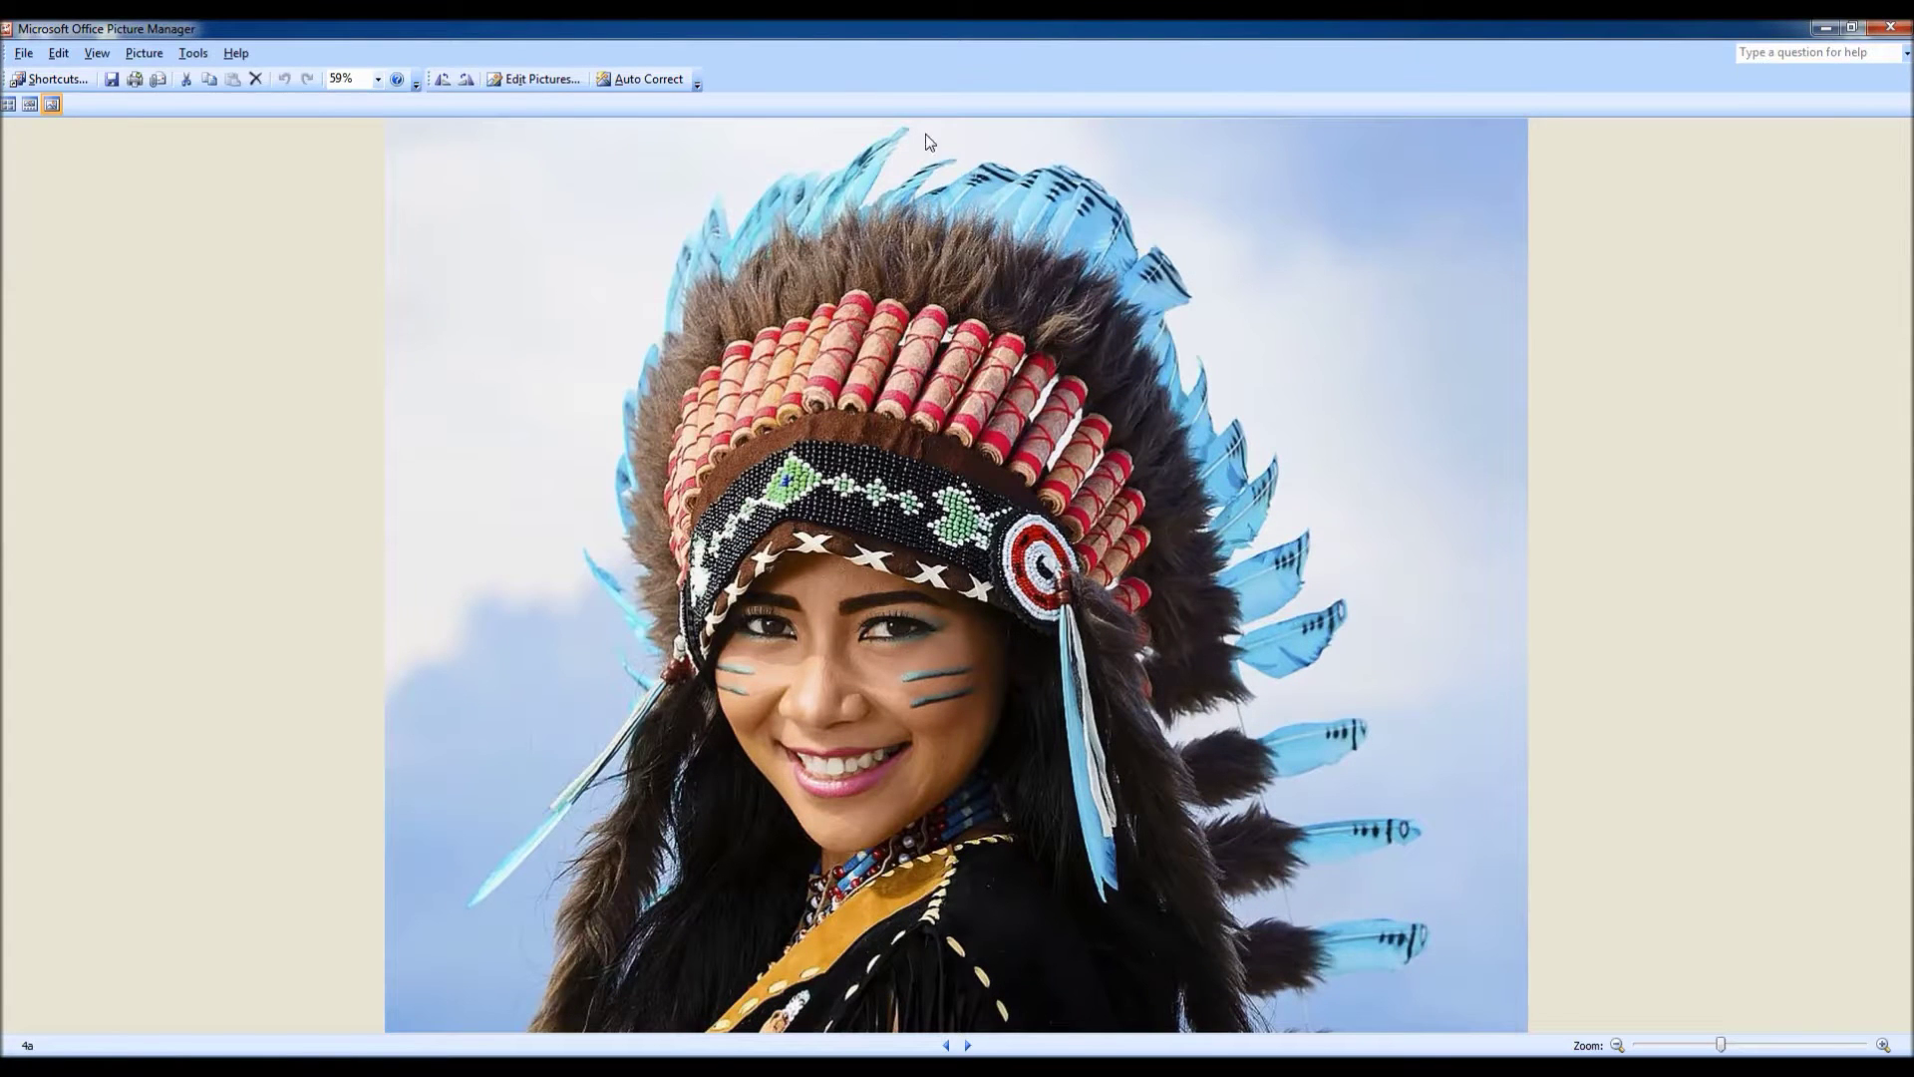
key("Right")
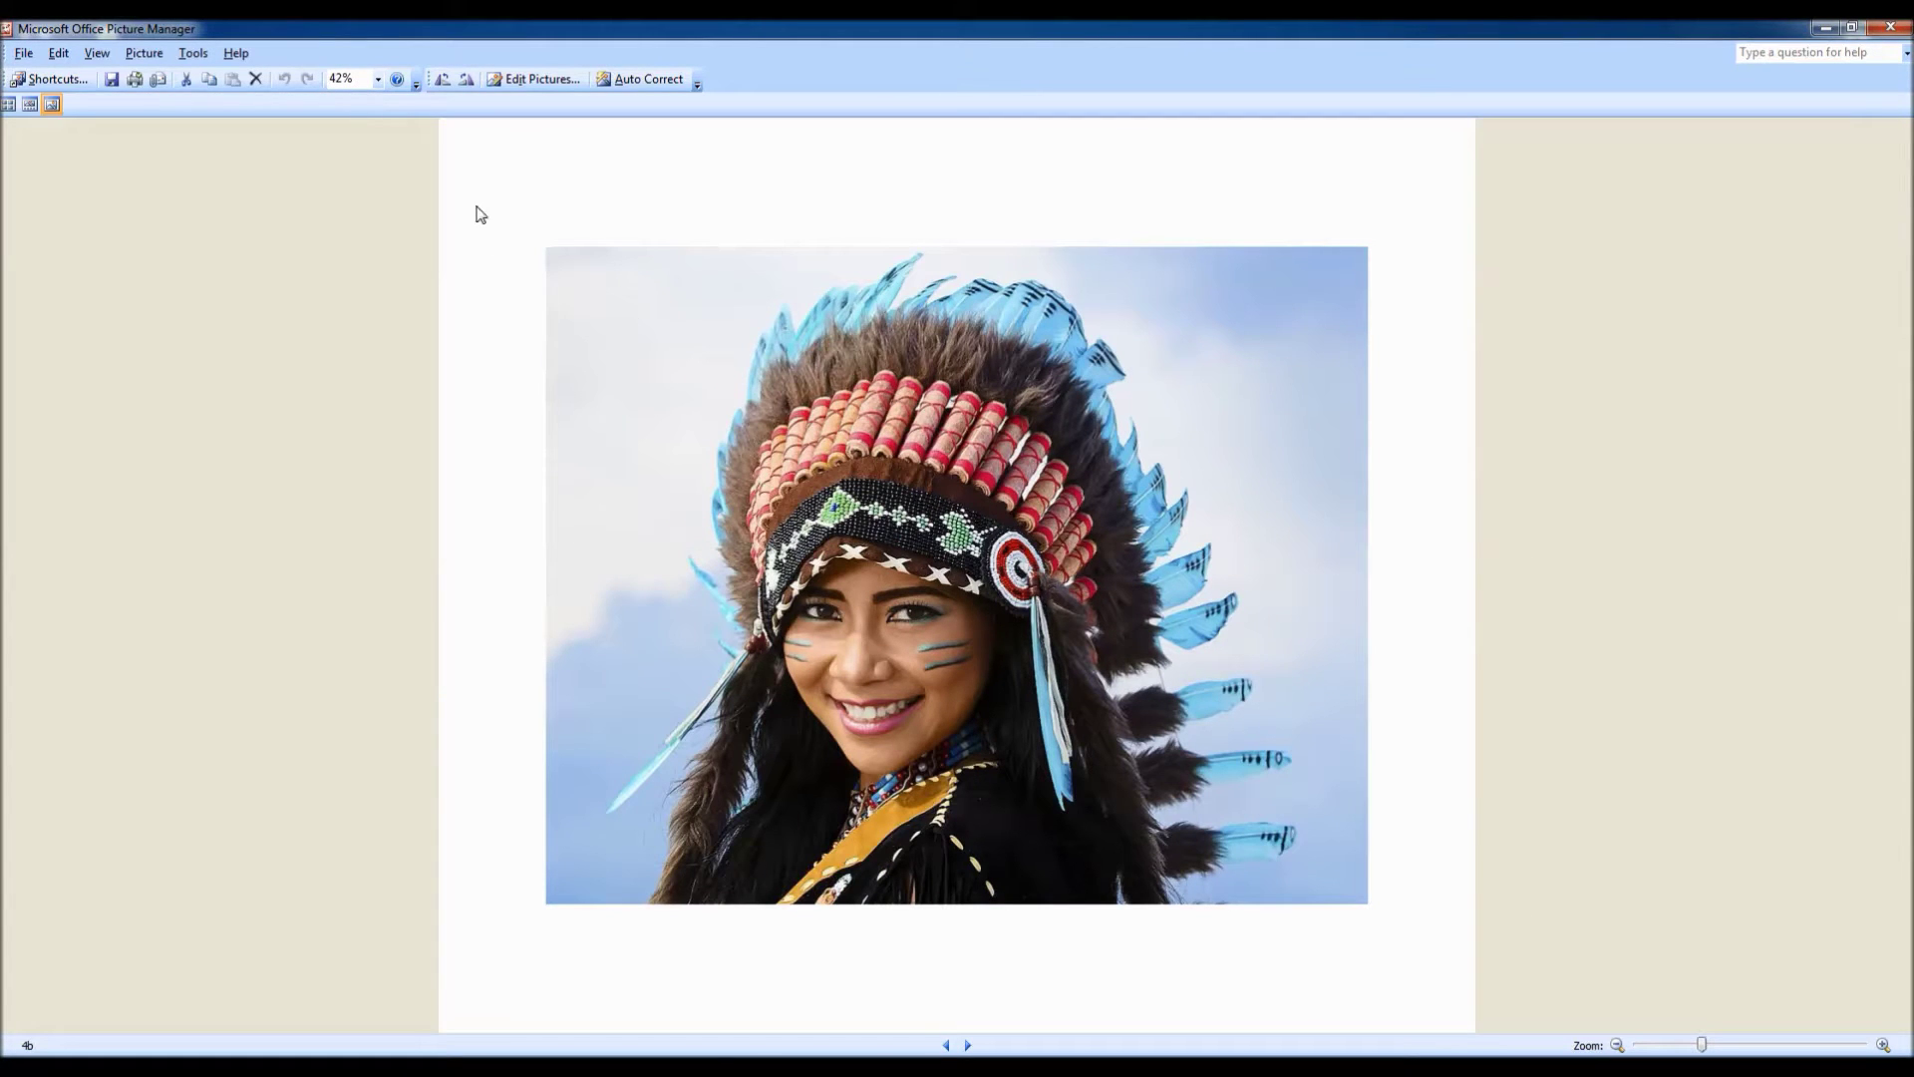
key("Right")
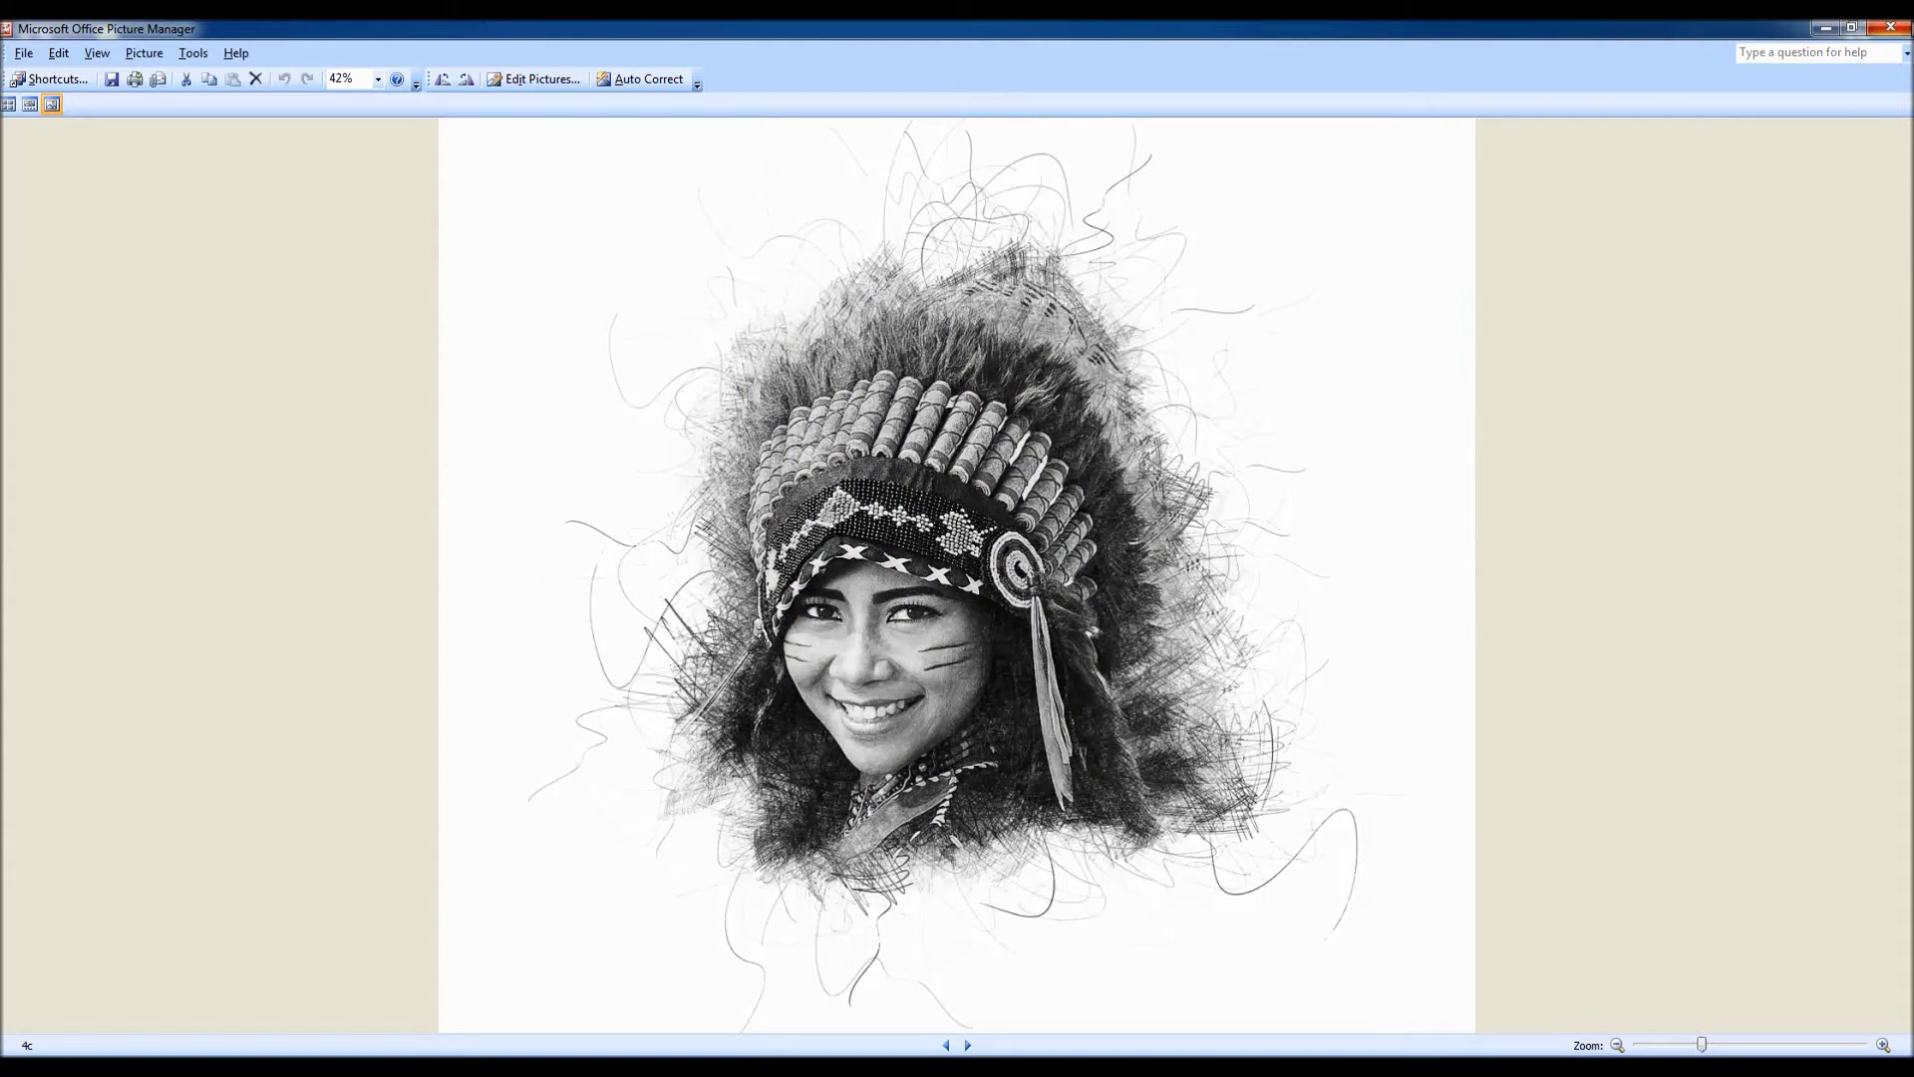
Close the picture viewer and switch back to Photoshop, bringing up the 1 copy photo.
left_click(1890, 27)
left_click(1765, 346)
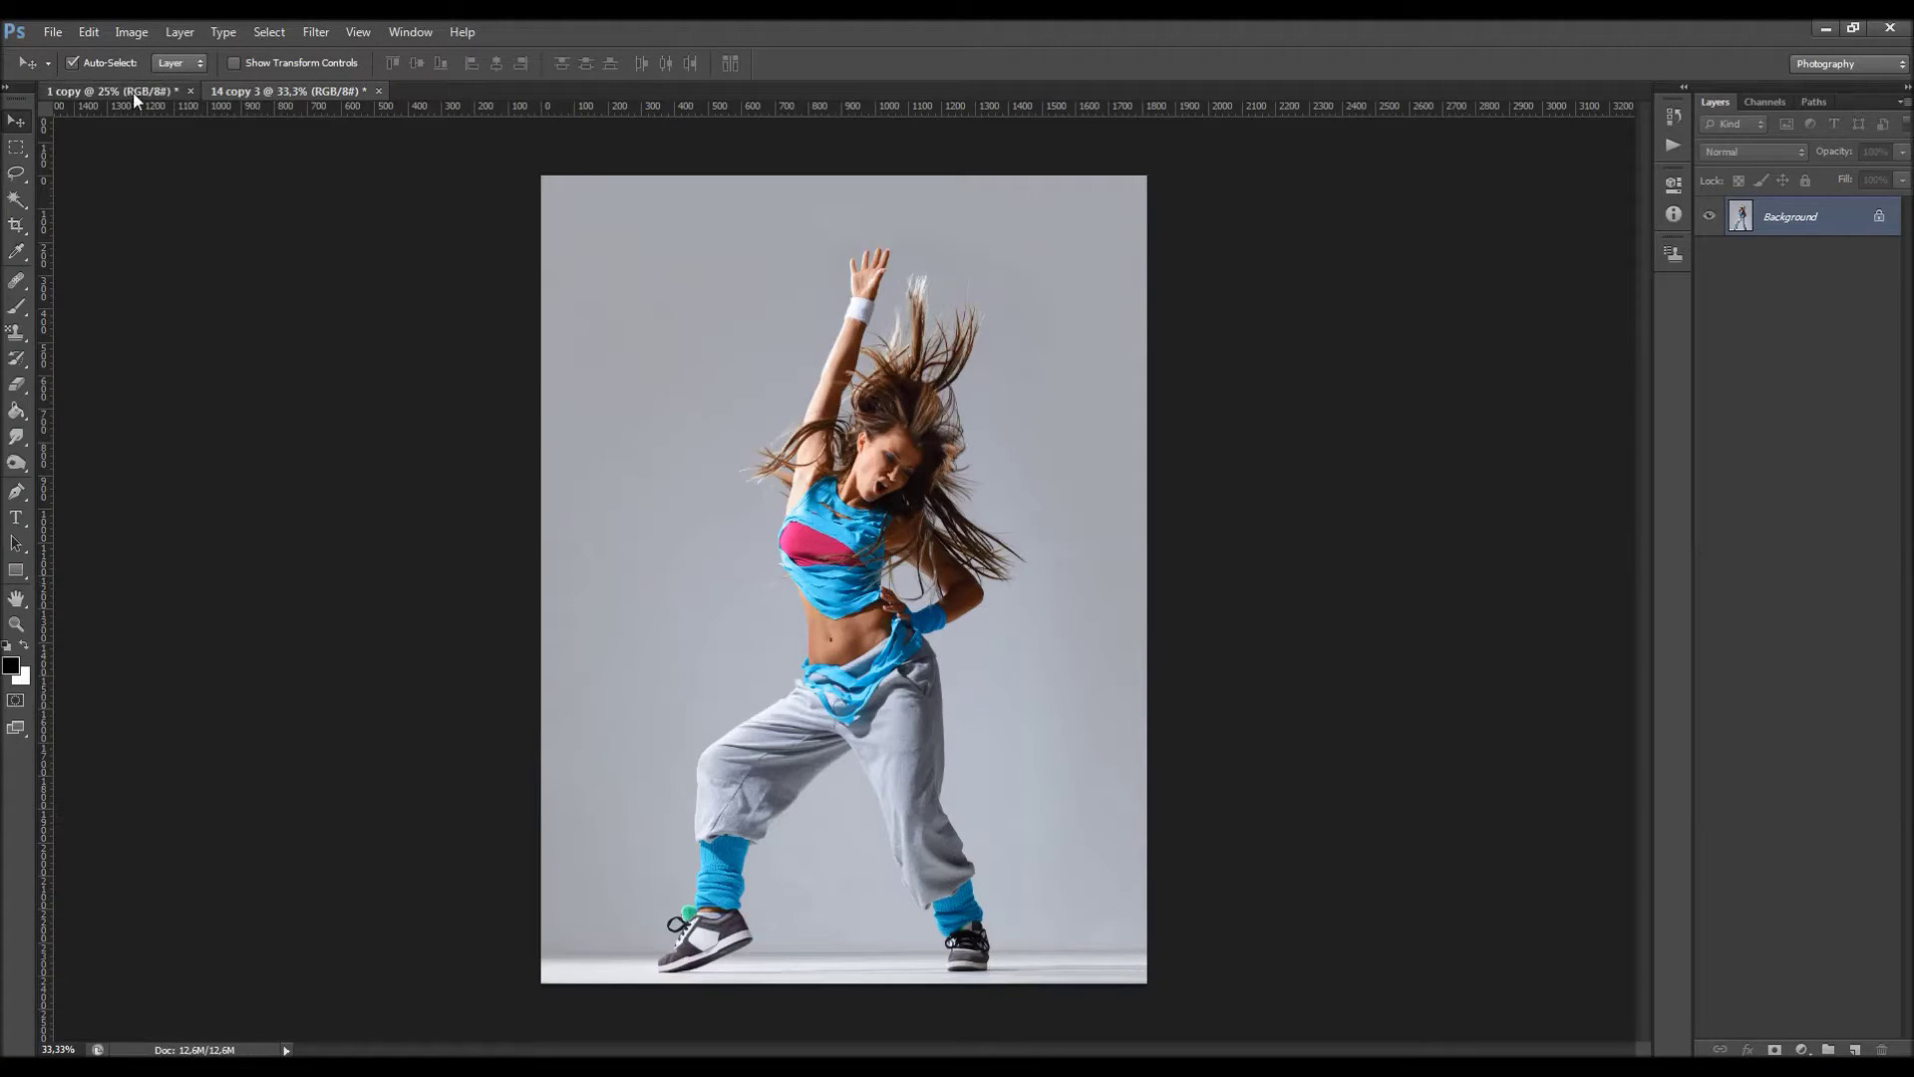
left_click(133, 92)
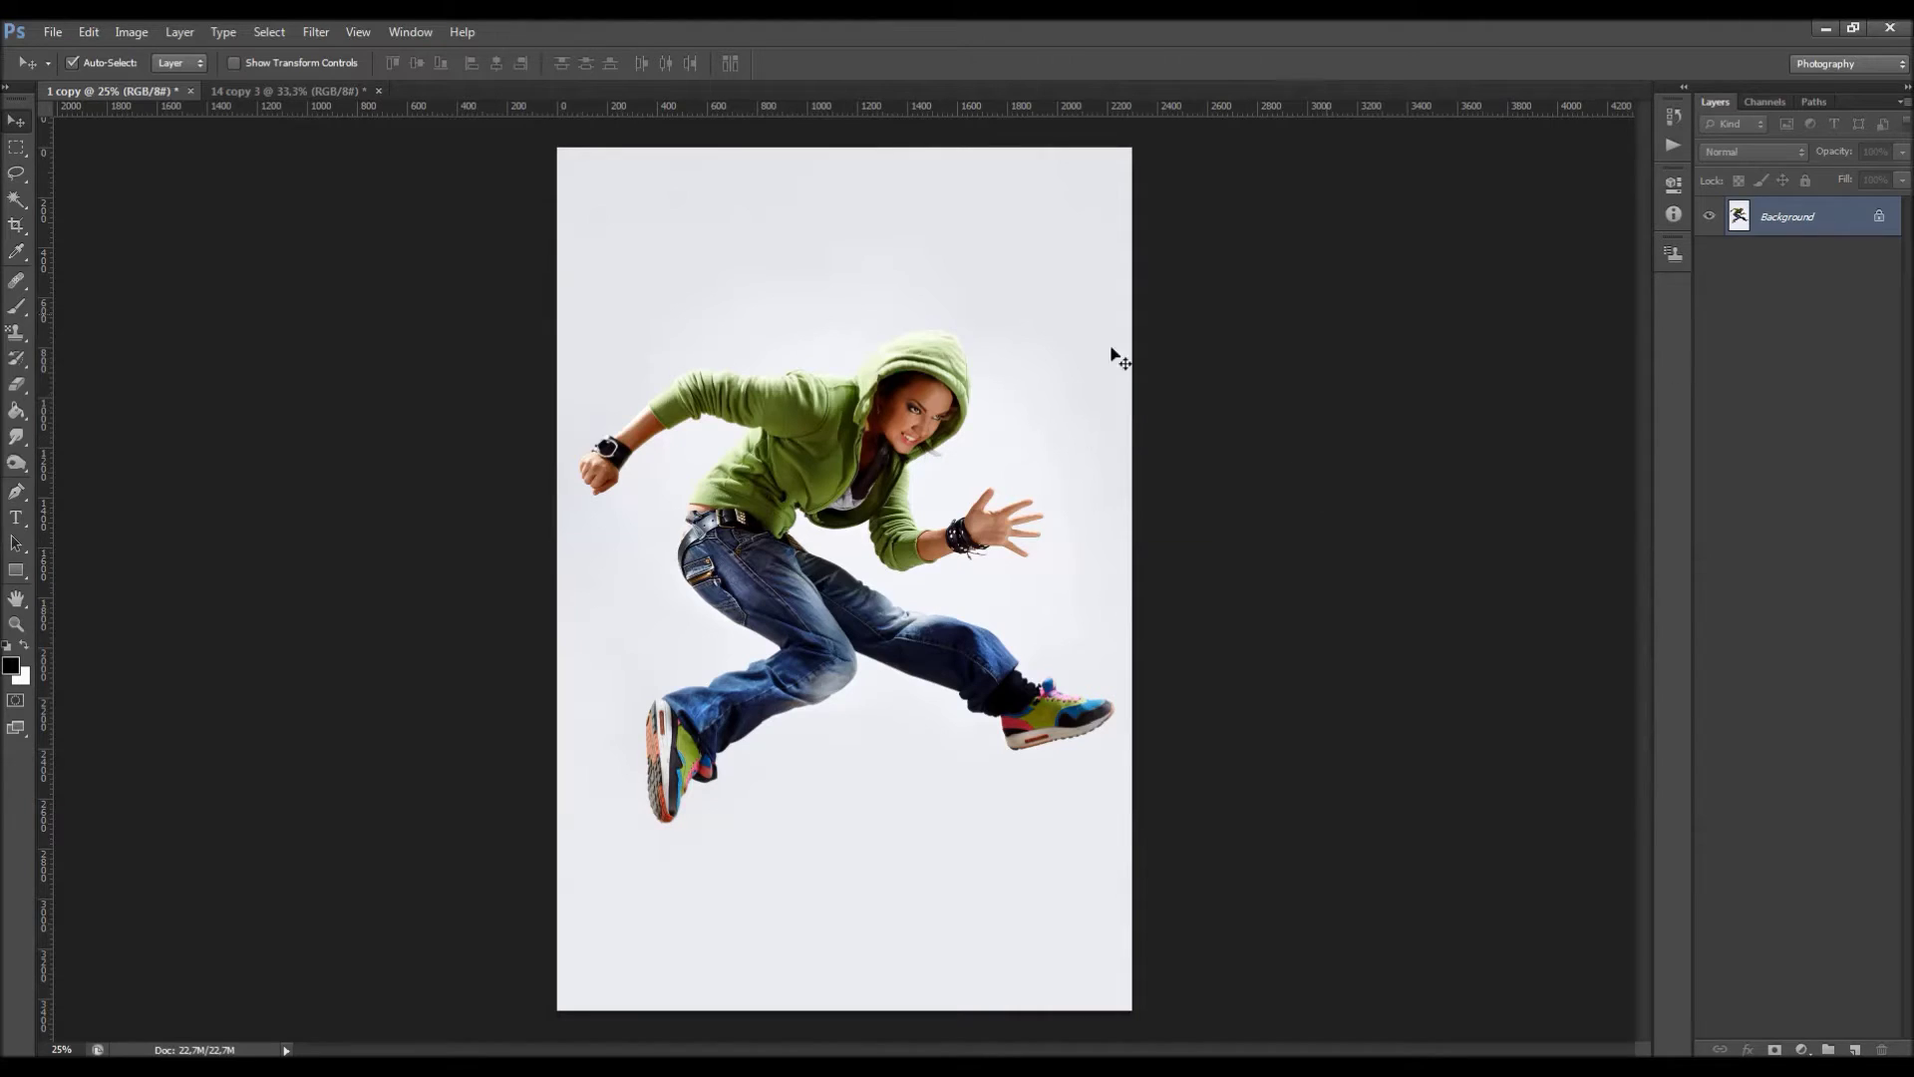
Convert the photo's Background to a regular layer, and turn that layer back into the Background.
double_click(1782, 222, "alt")
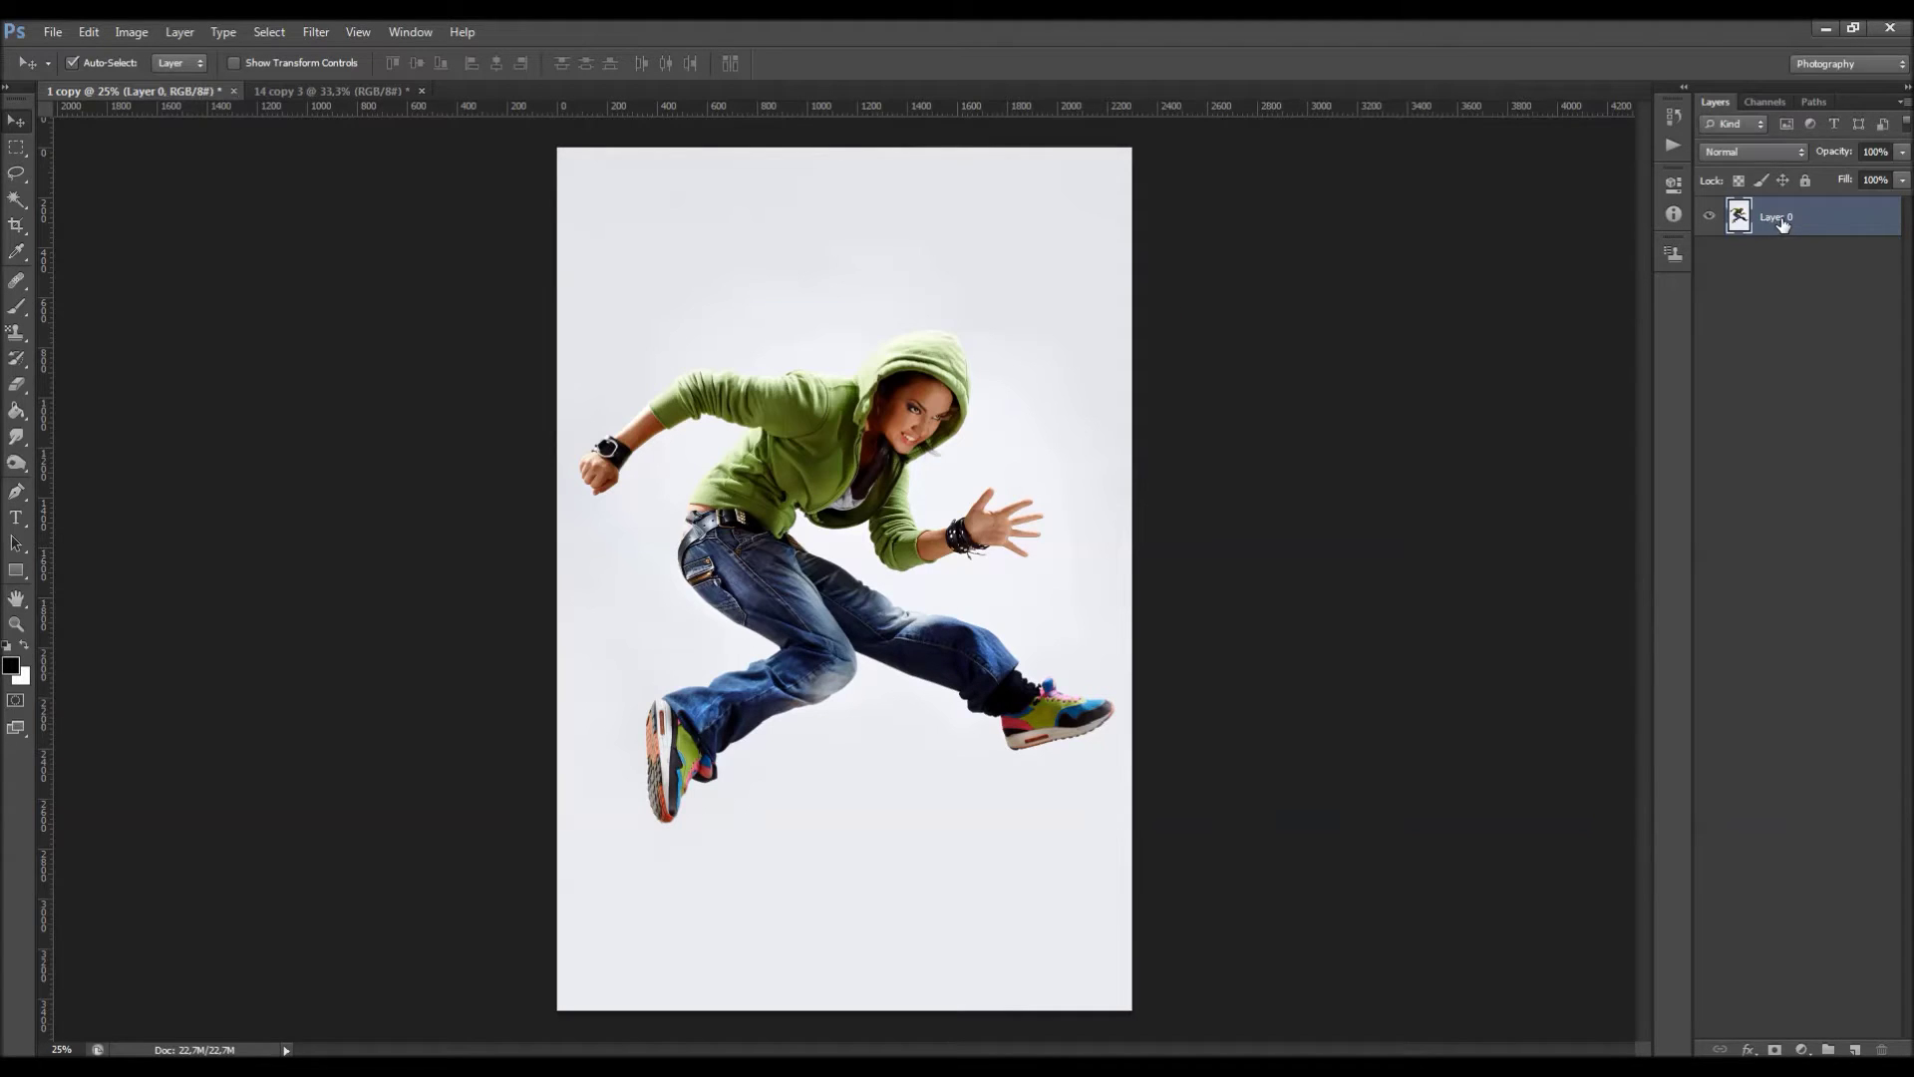
left_click(179, 32)
mouse_move(190, 54)
left_click(465, 75)
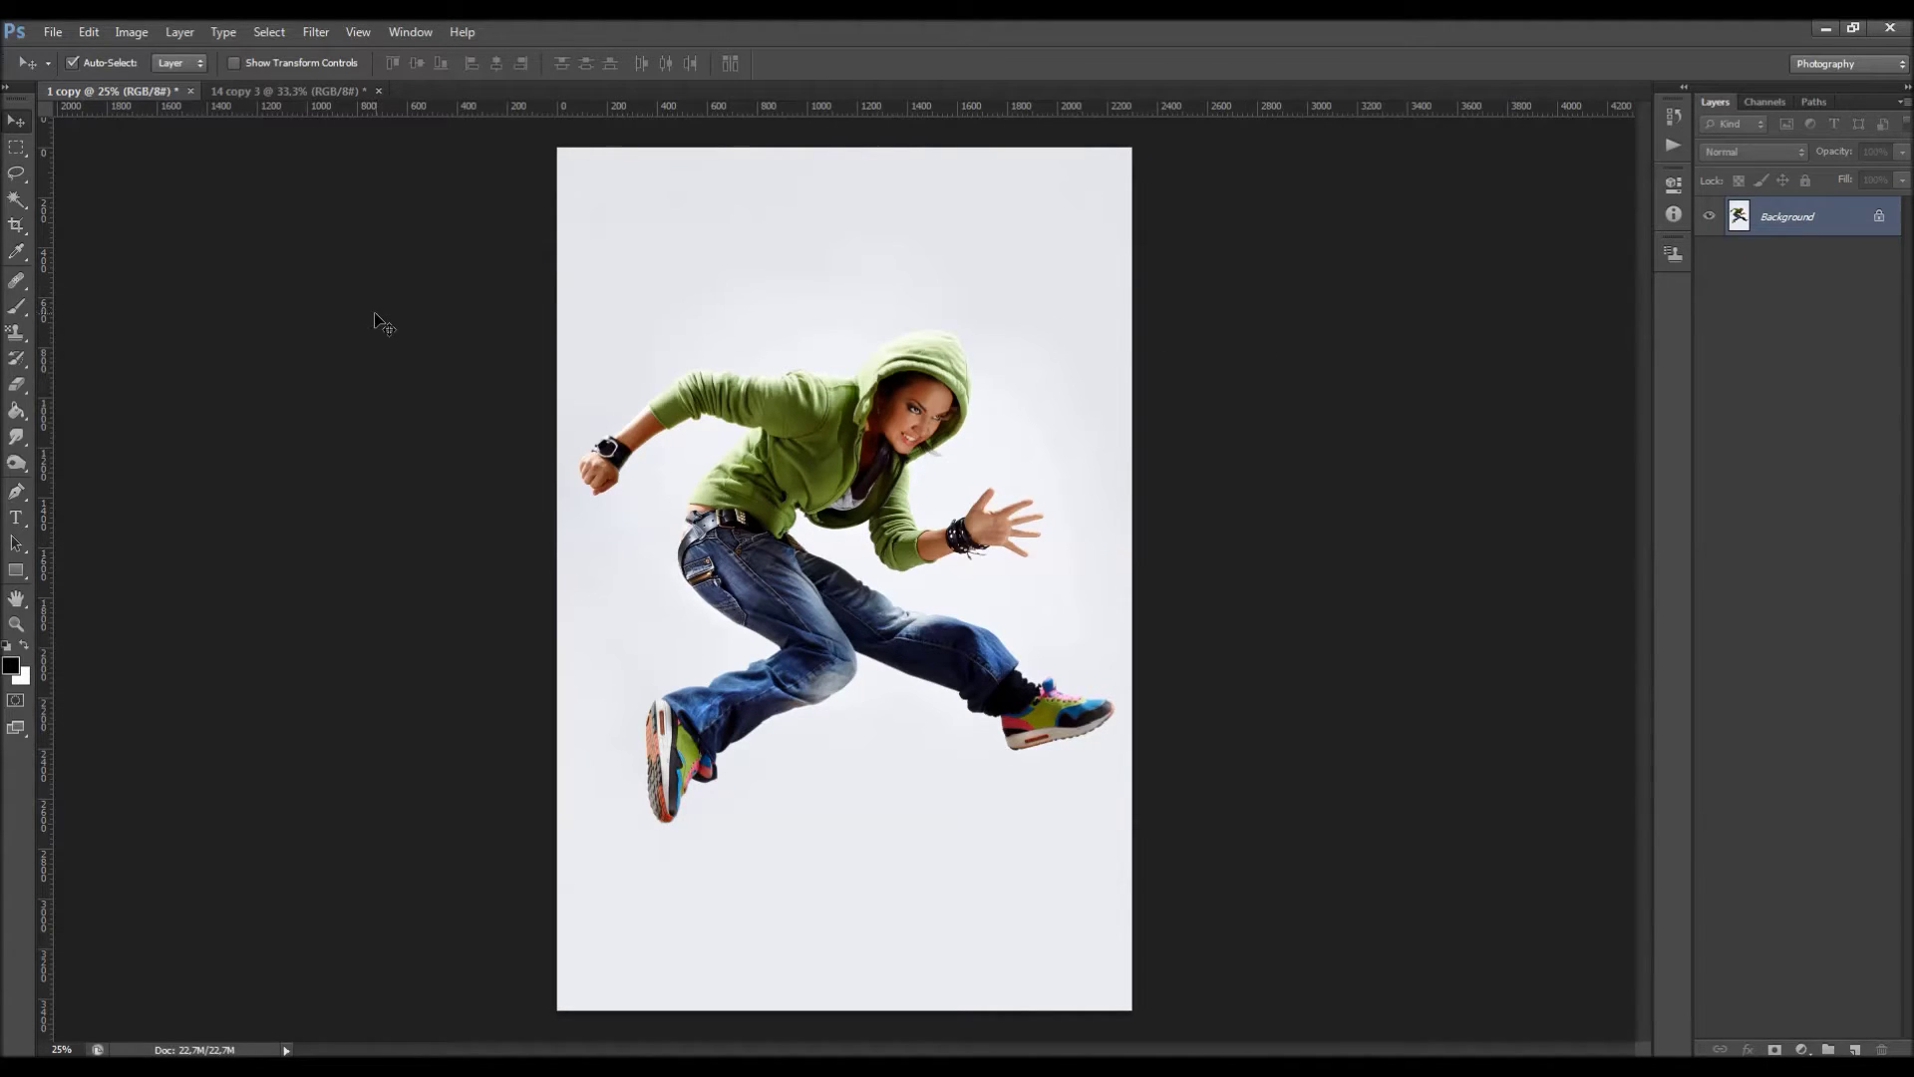
Glance at the 14 copy 3 photo, and check the colour mode, image size and resolution of the 1 copy photo.
left_click(239, 96)
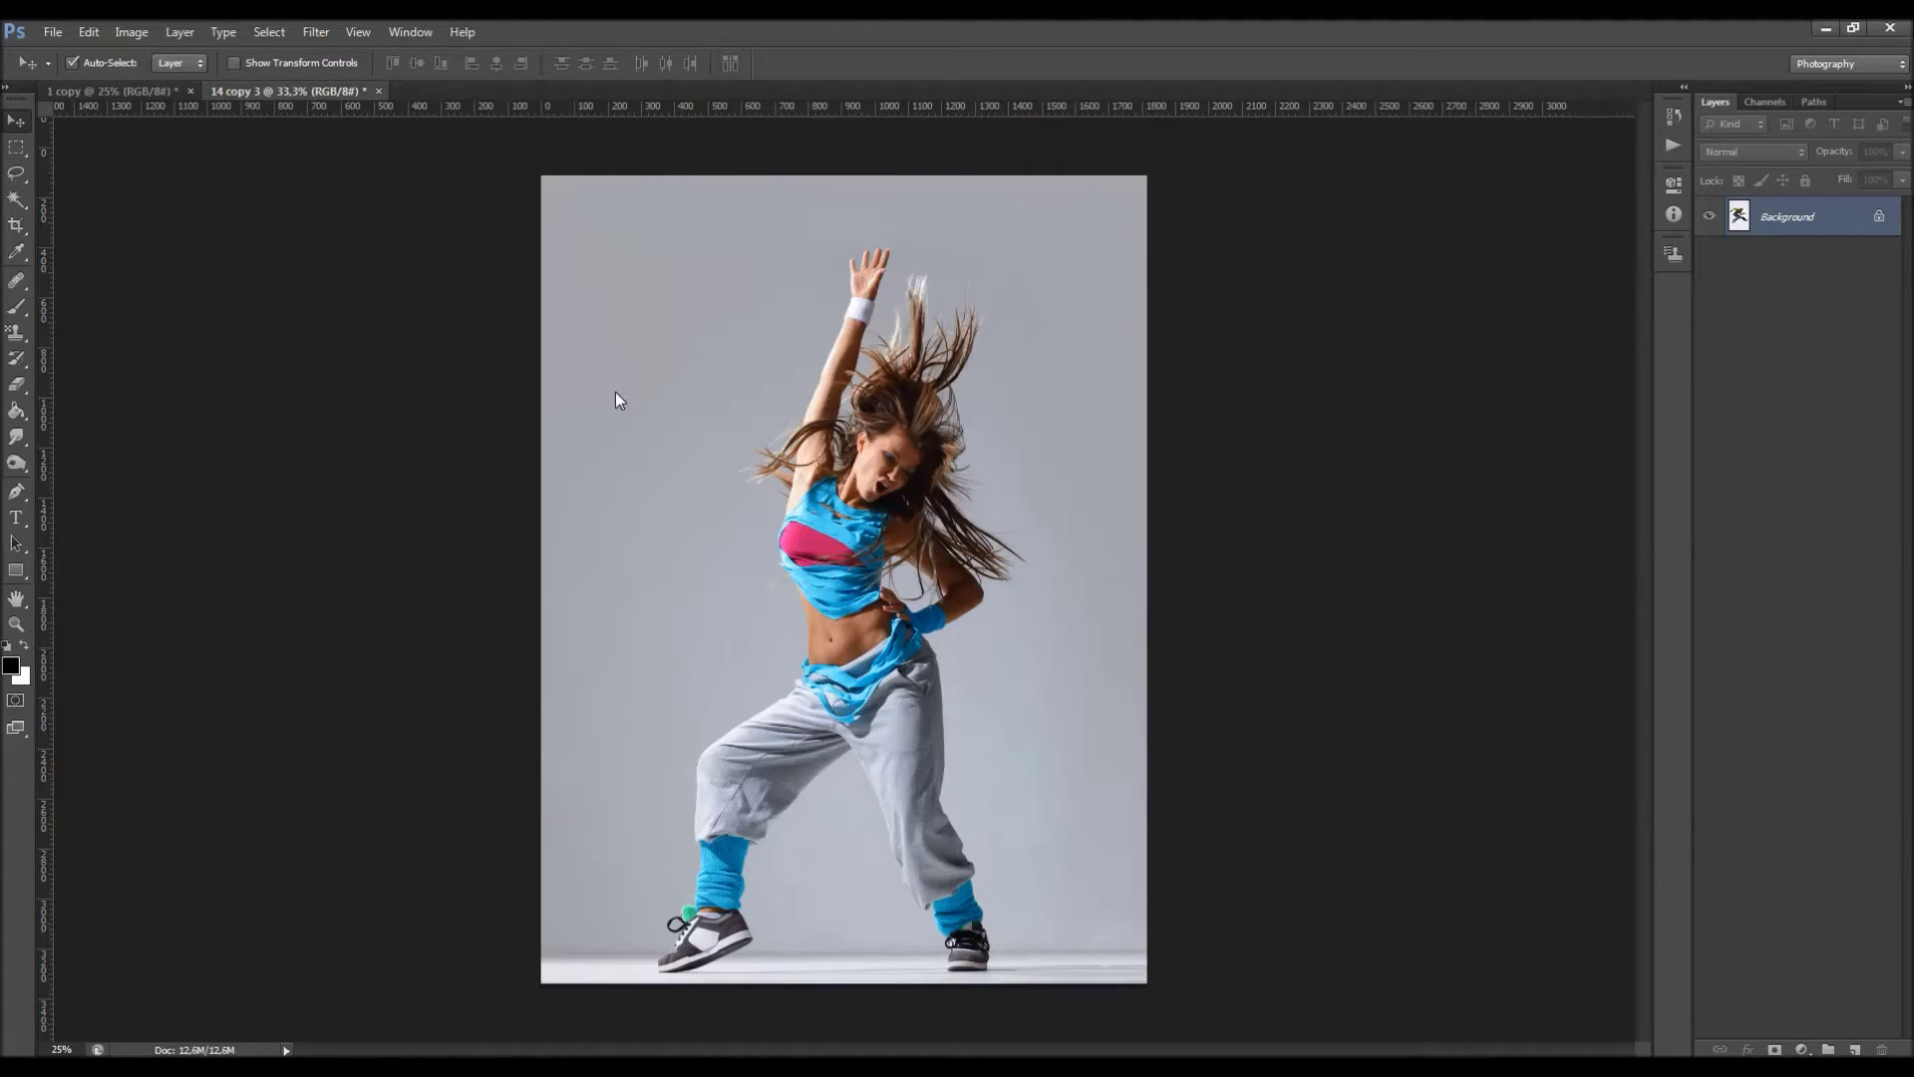
left_click(139, 96)
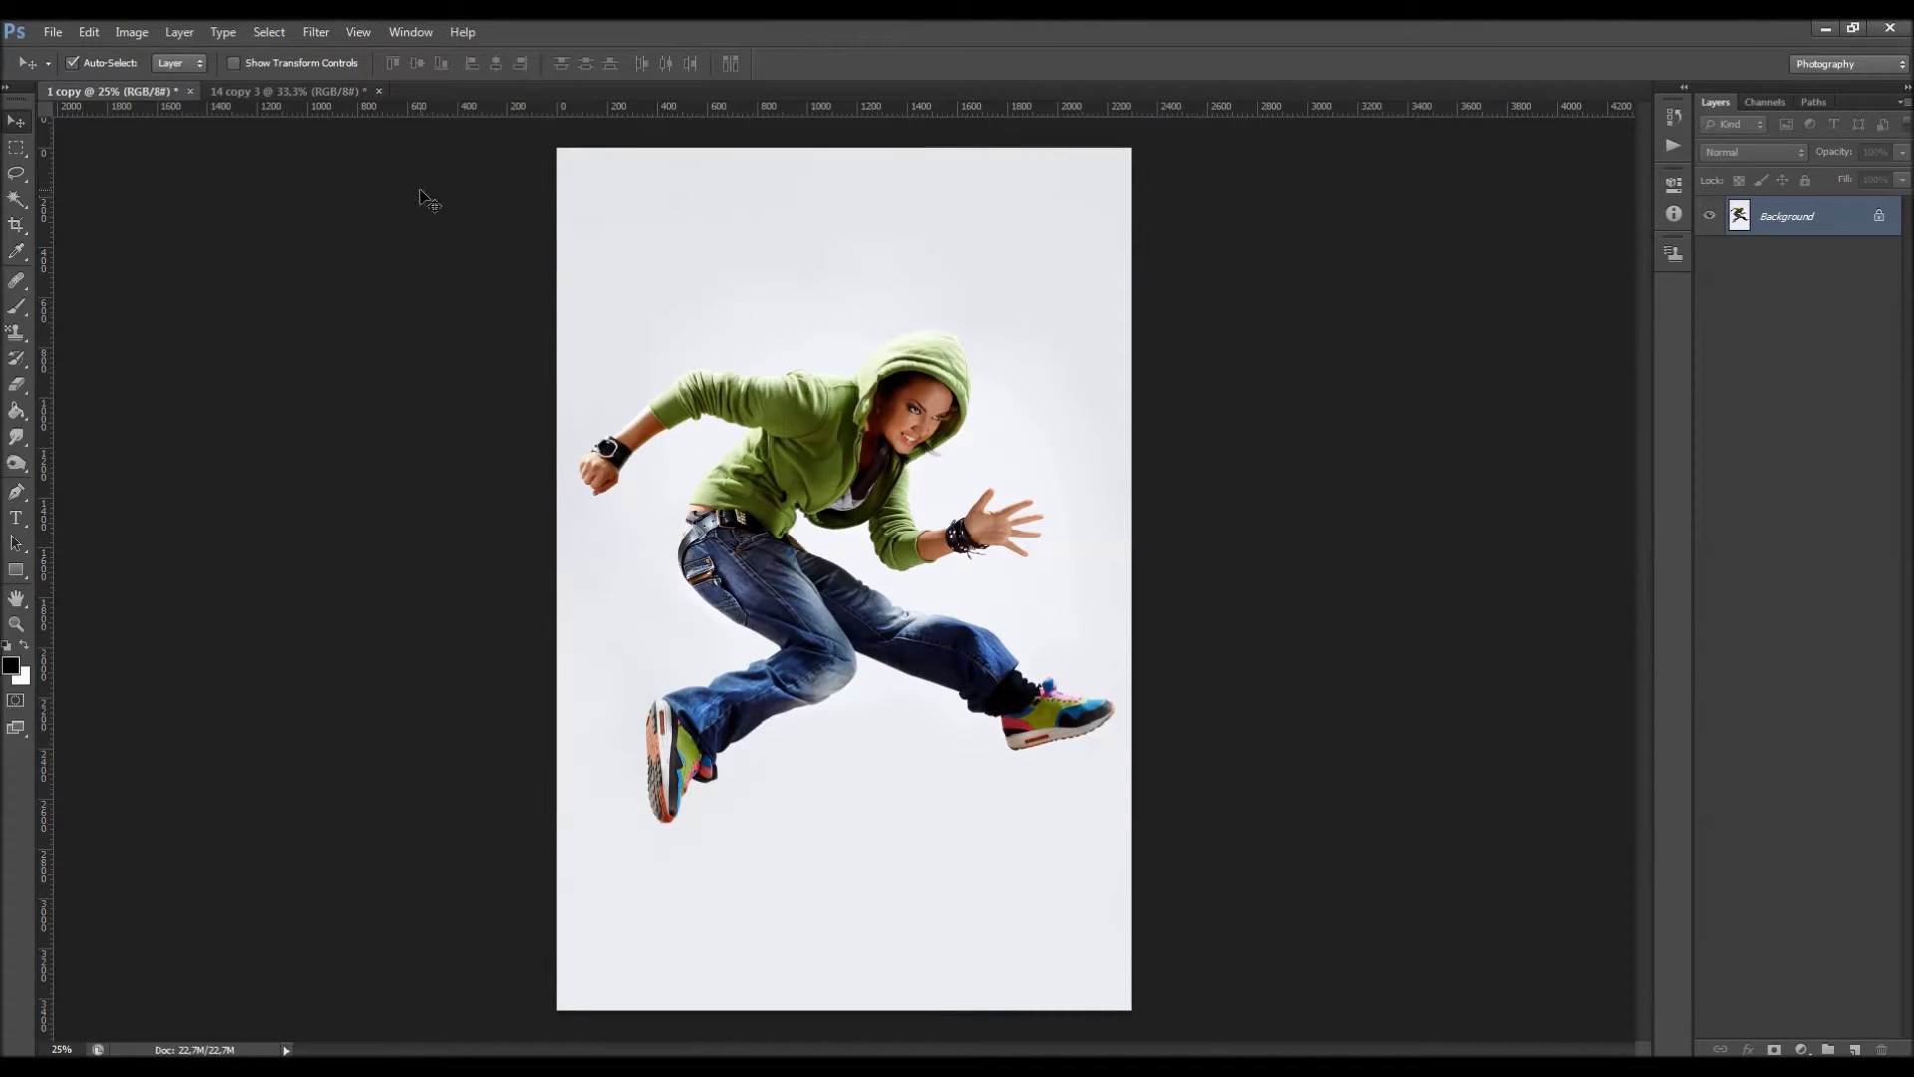
left_click(132, 32)
mouse_move(148, 61)
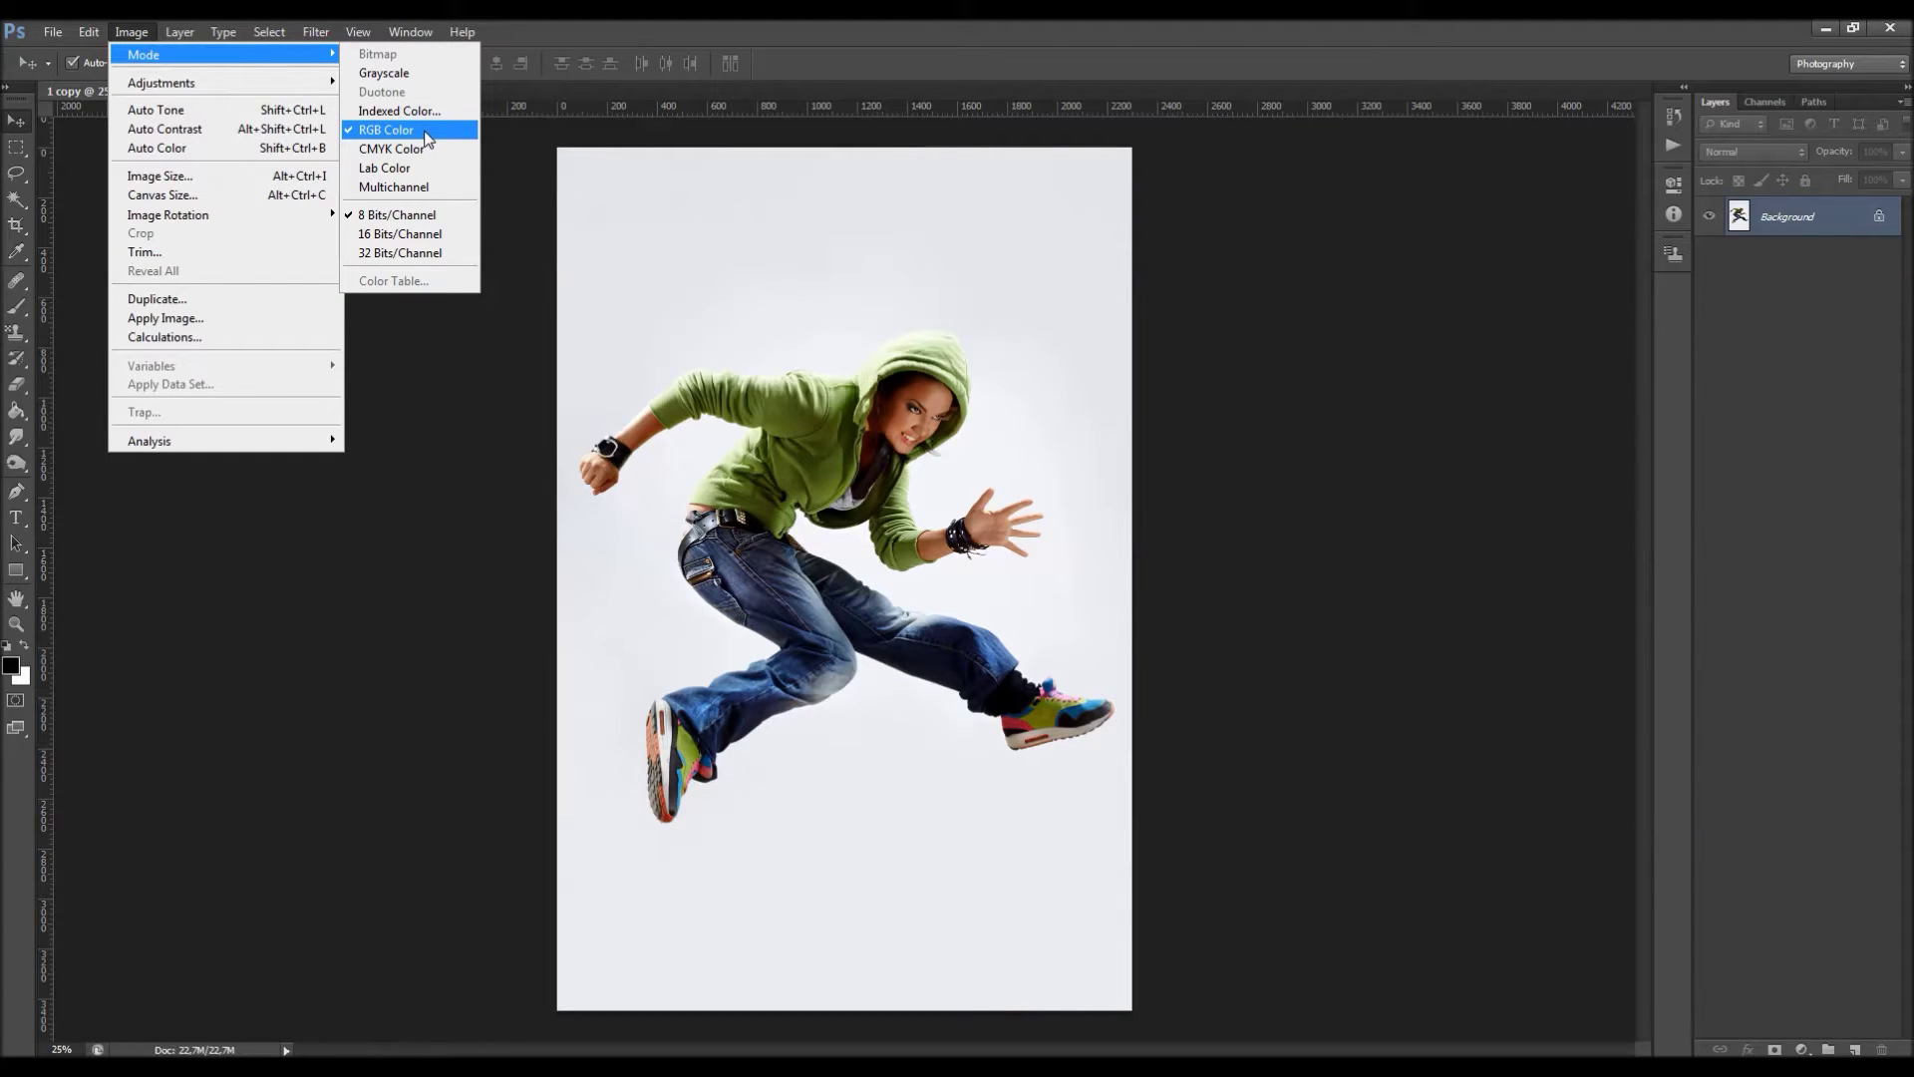
left_click(196, 177)
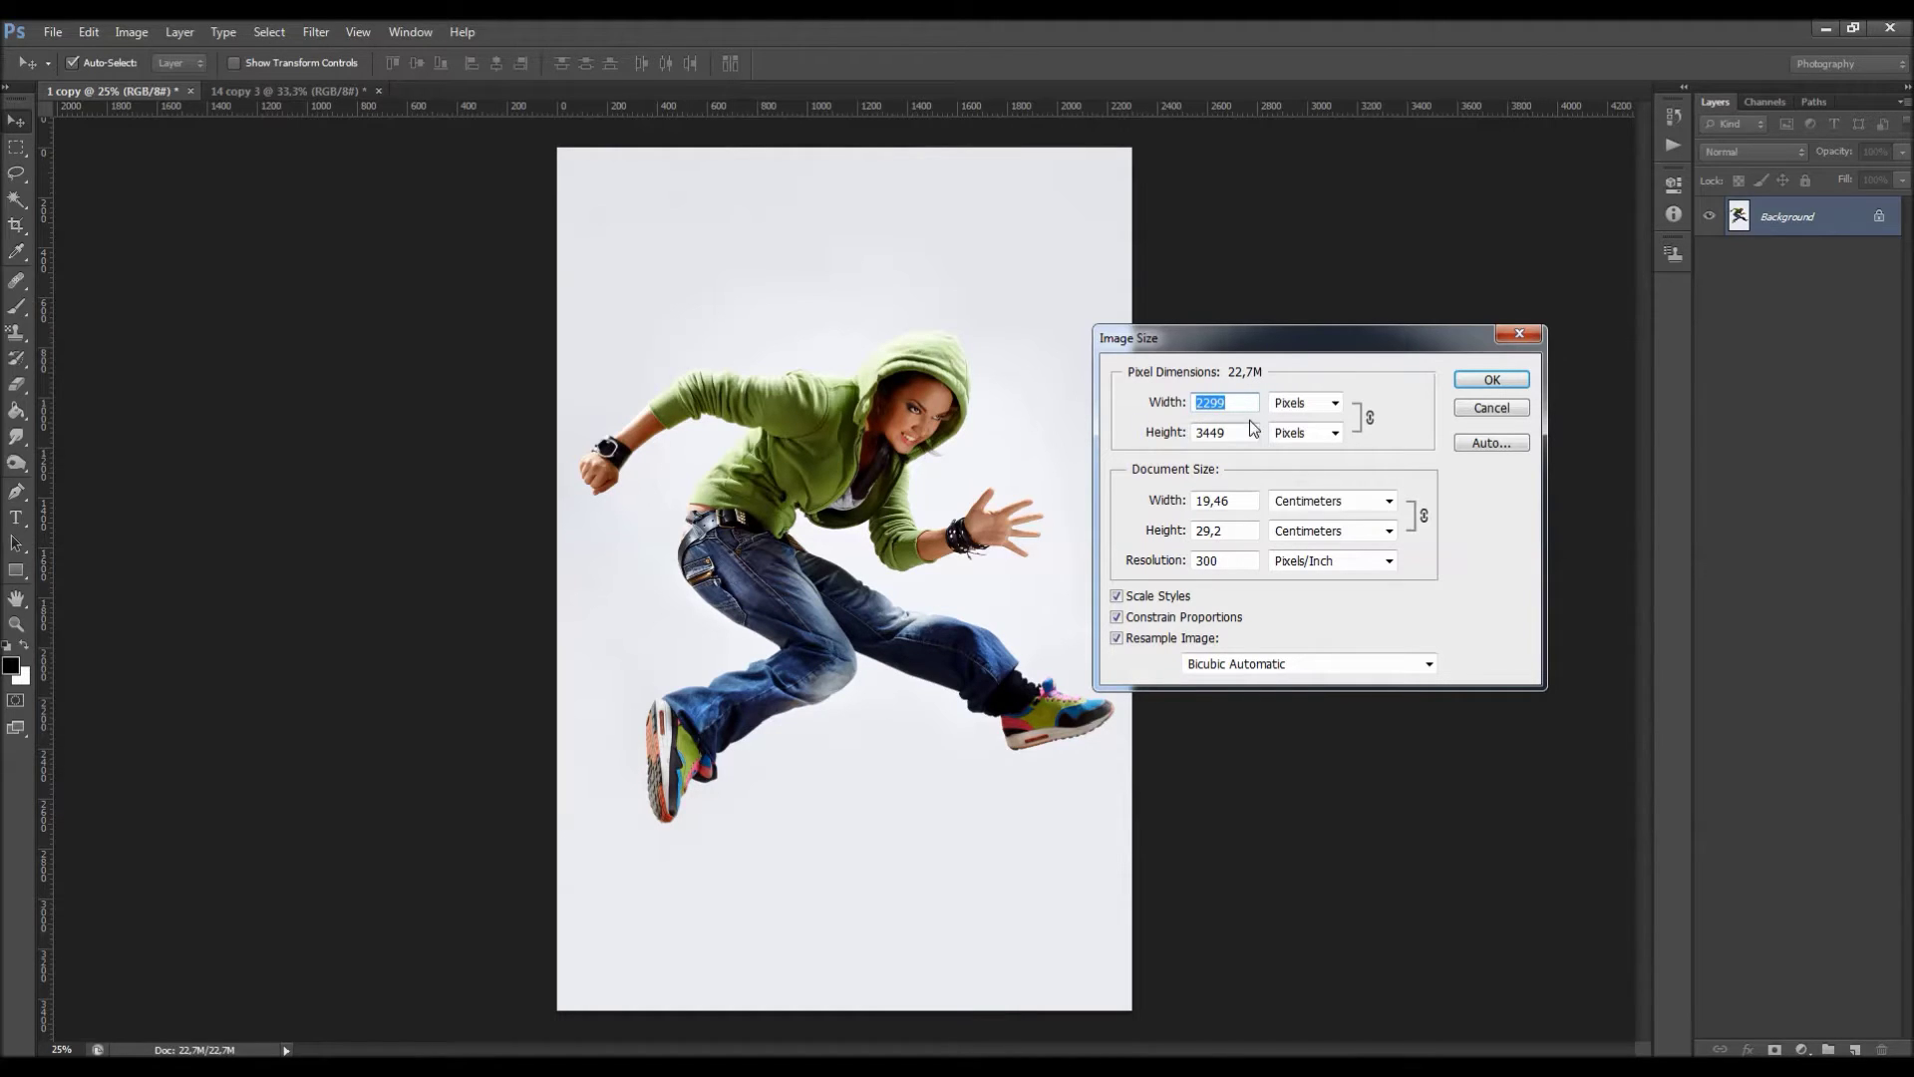
left_click_drag(1234, 558, 1076, 586)
key("Return")
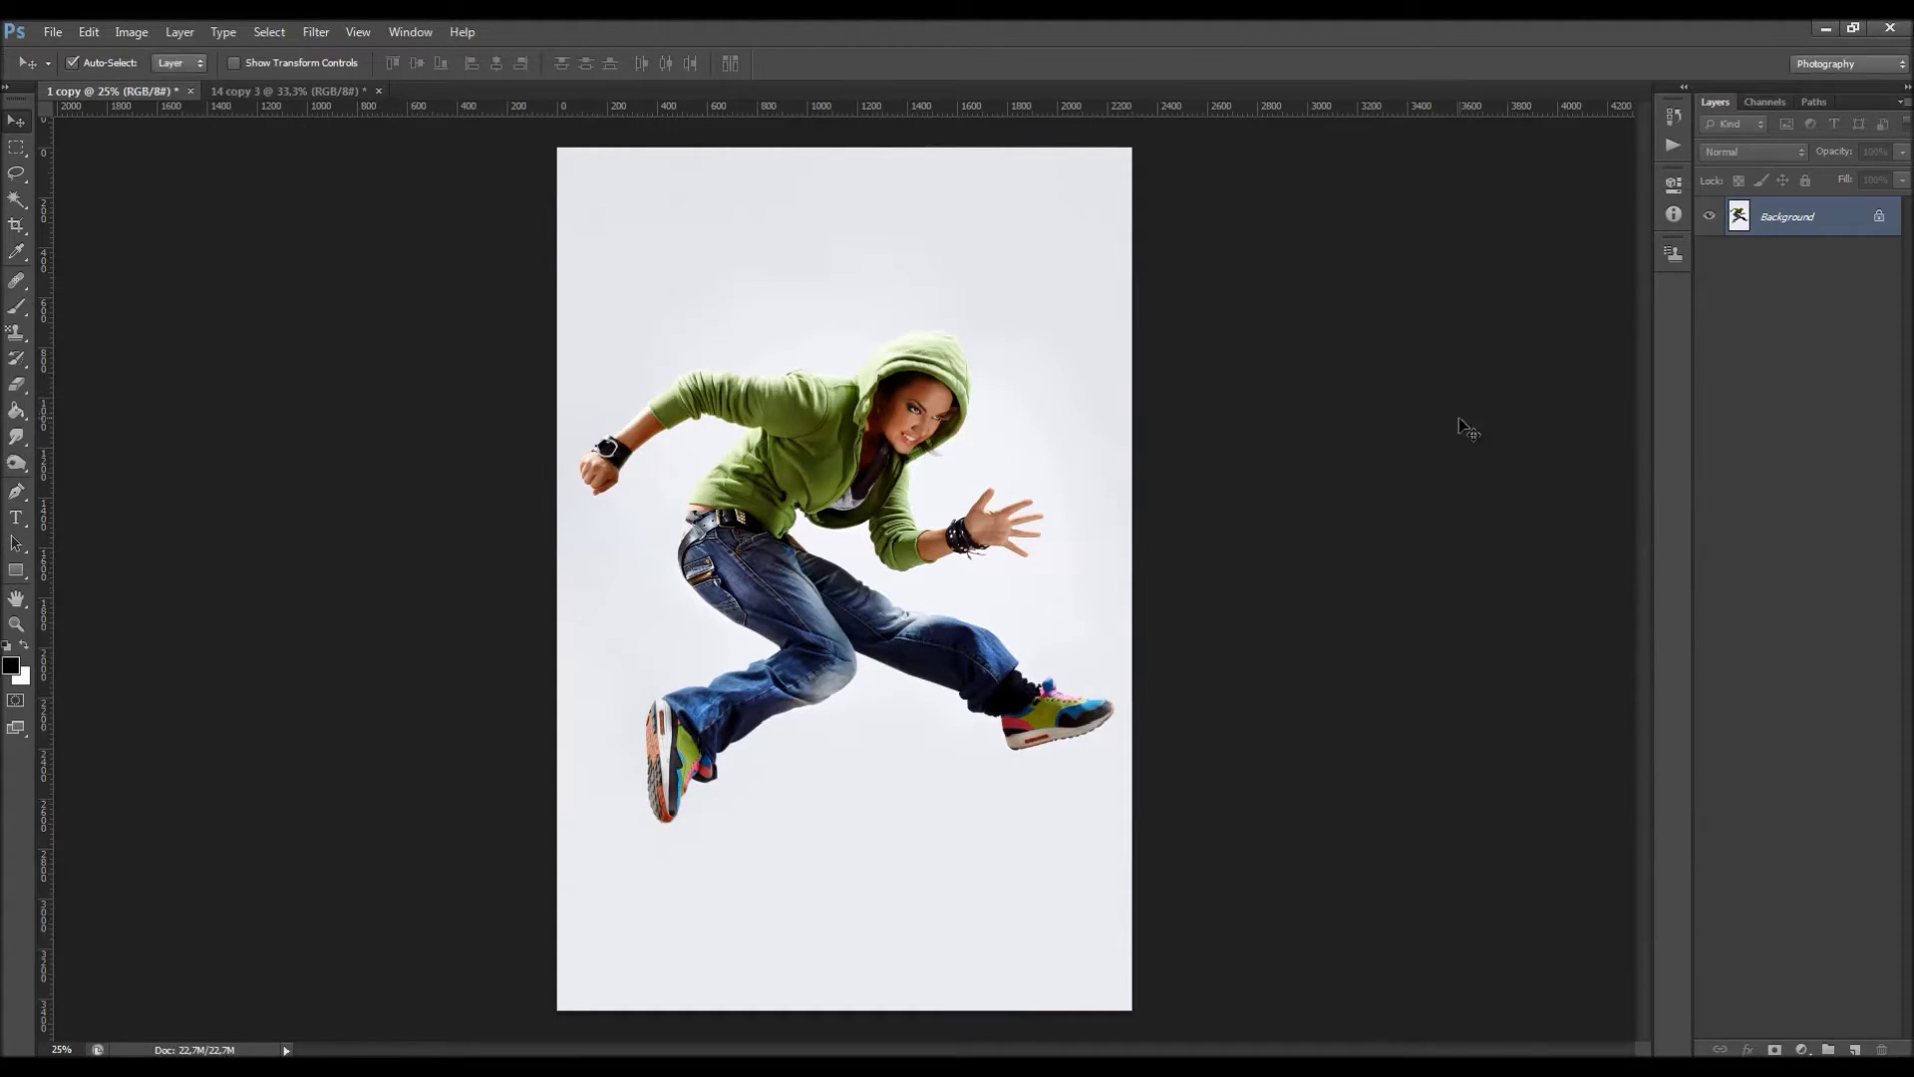
Check the layer display options, including the setting that adds "copy" to copied layers and groups.
left_click(1903, 102)
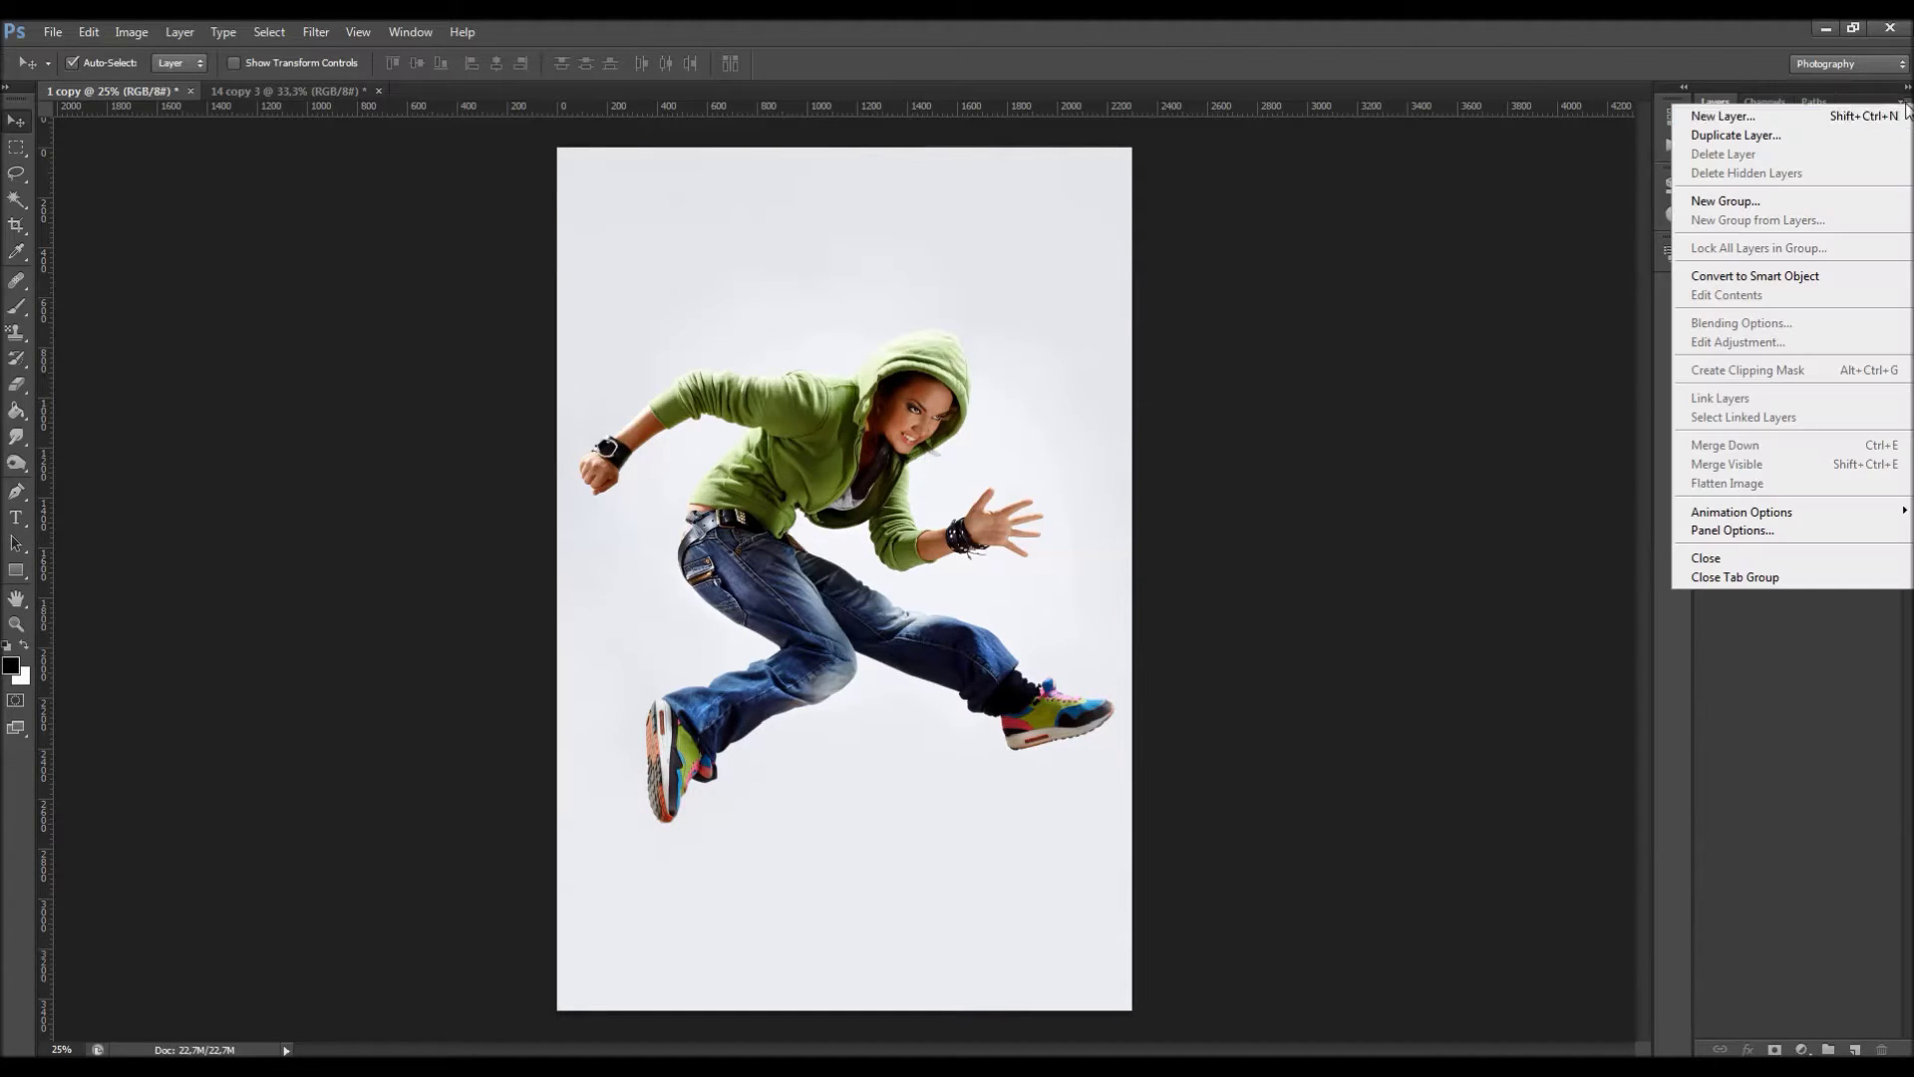
left_click(1758, 530)
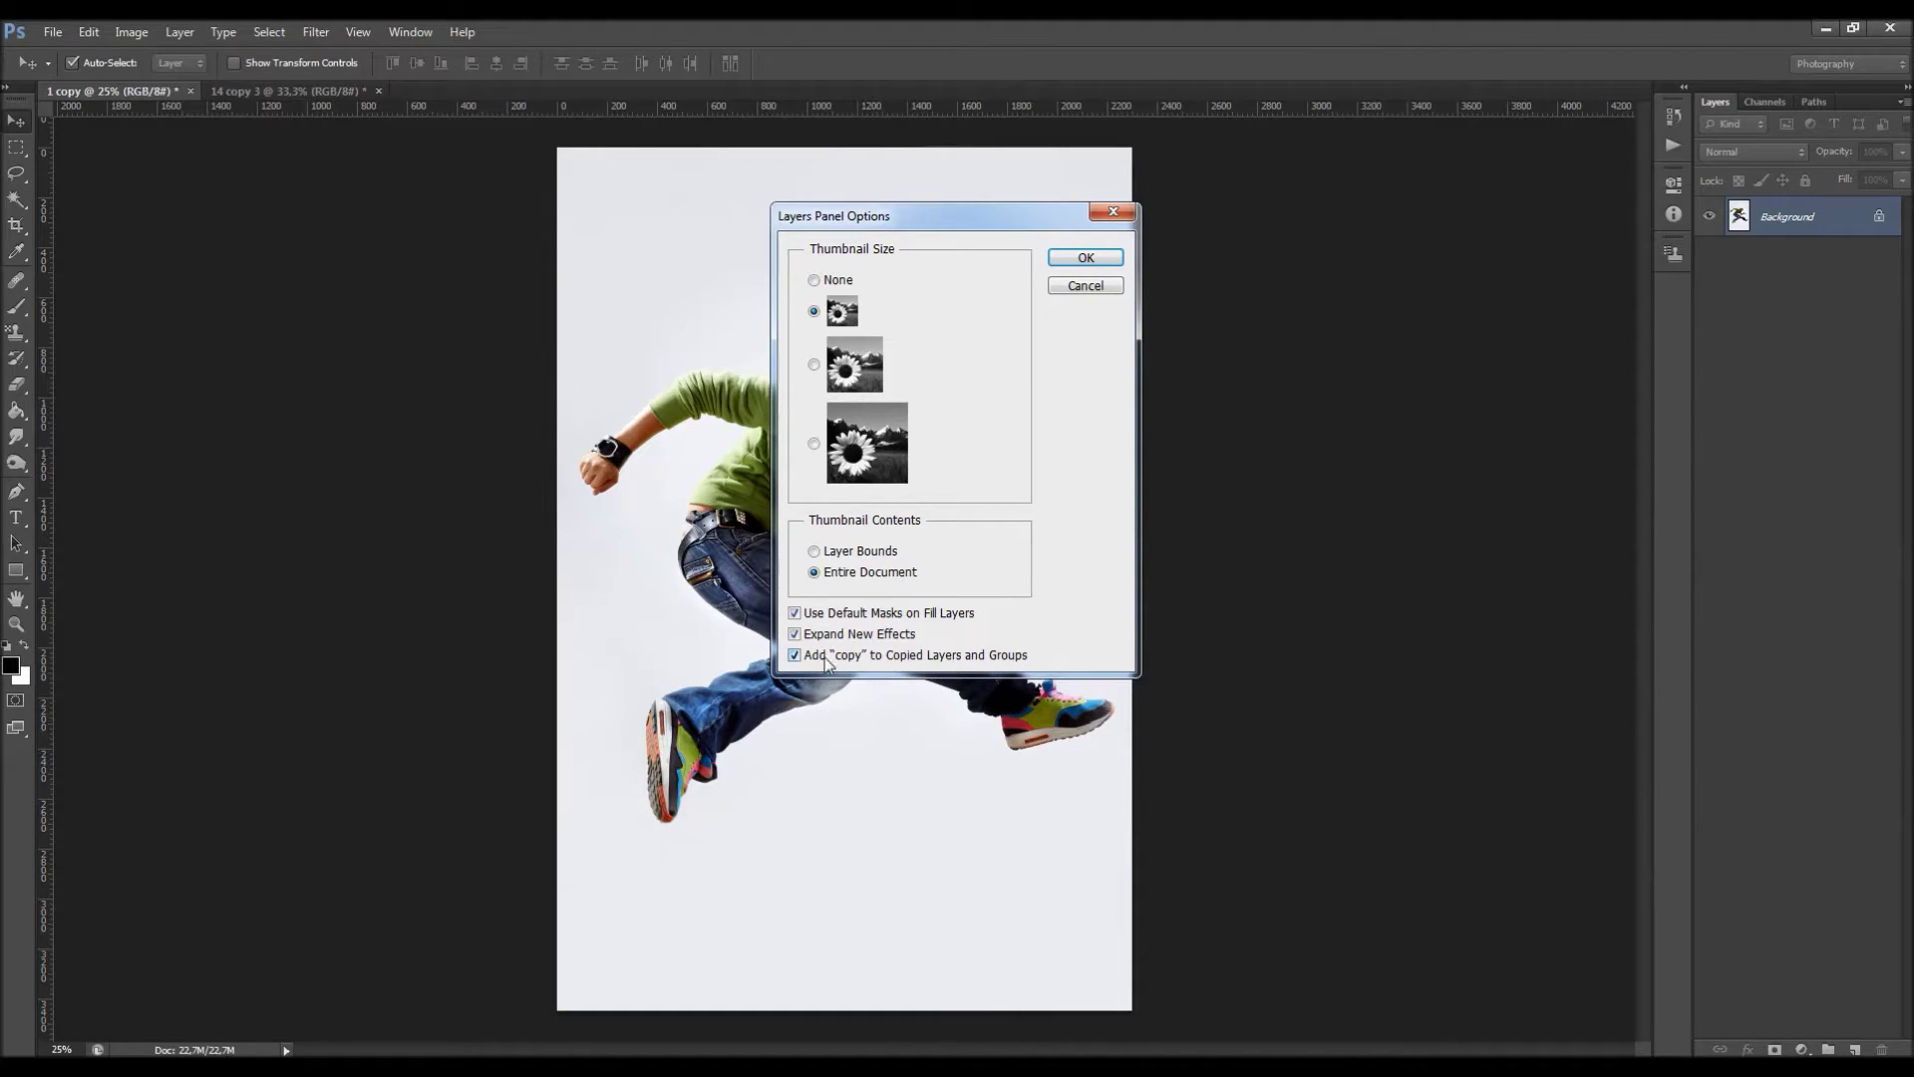
left_click(1112, 215)
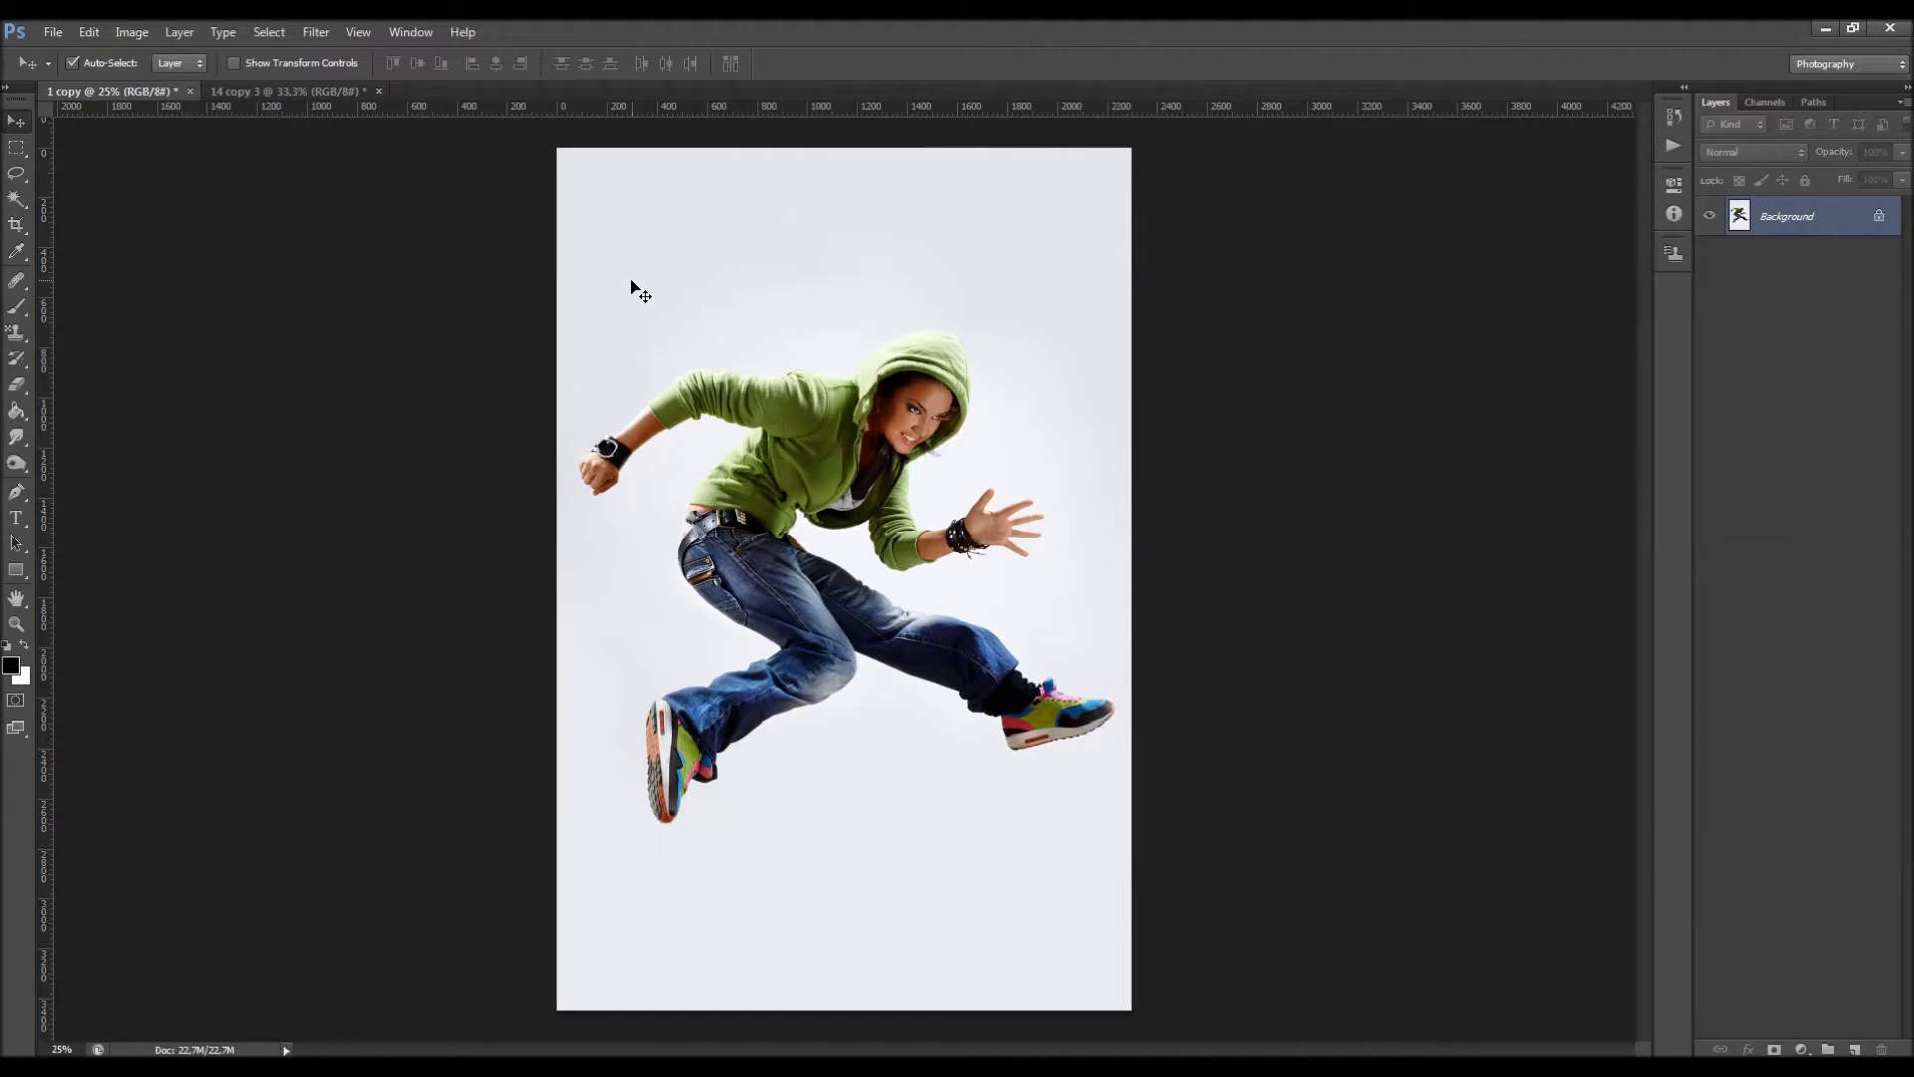
Show the Actions and load the Typography Sketch action set from the Typography Sketch folder.
left_click(410, 31)
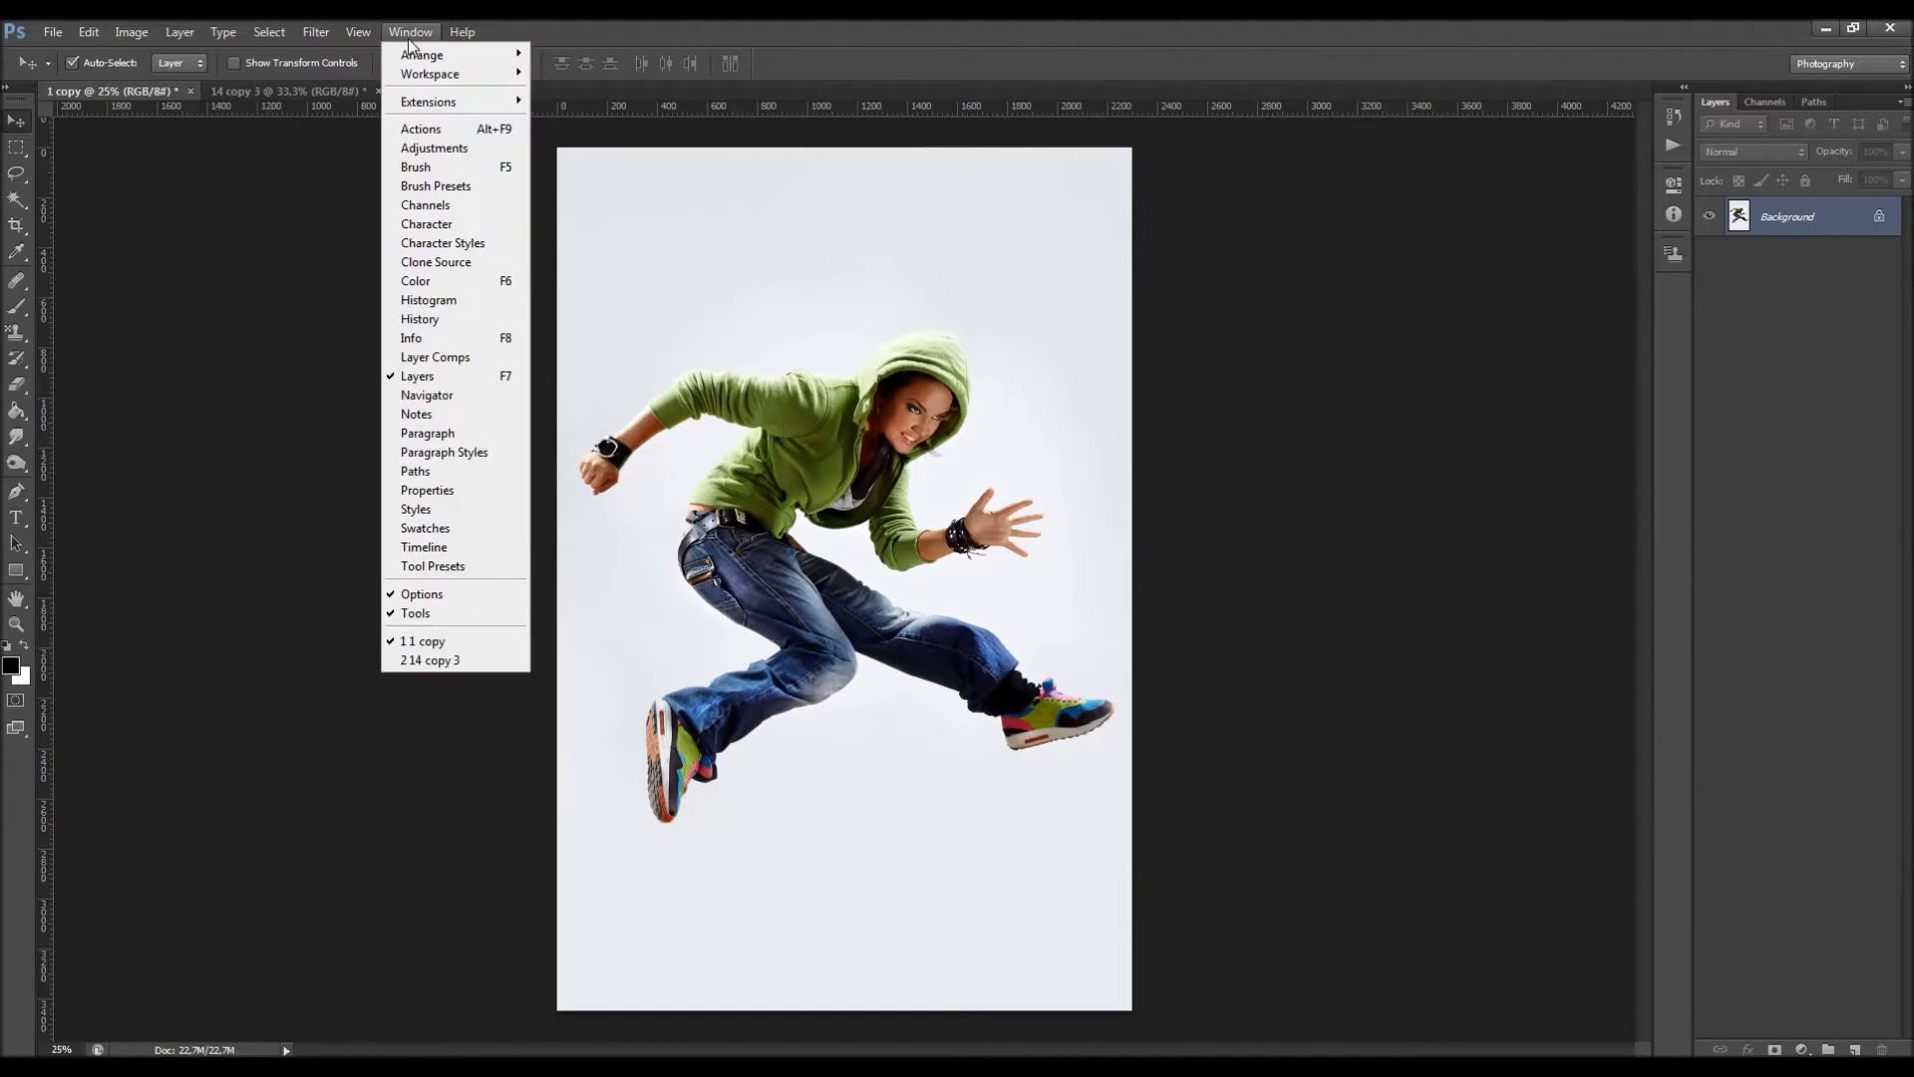
left_click(435, 129)
left_click(1496, 123)
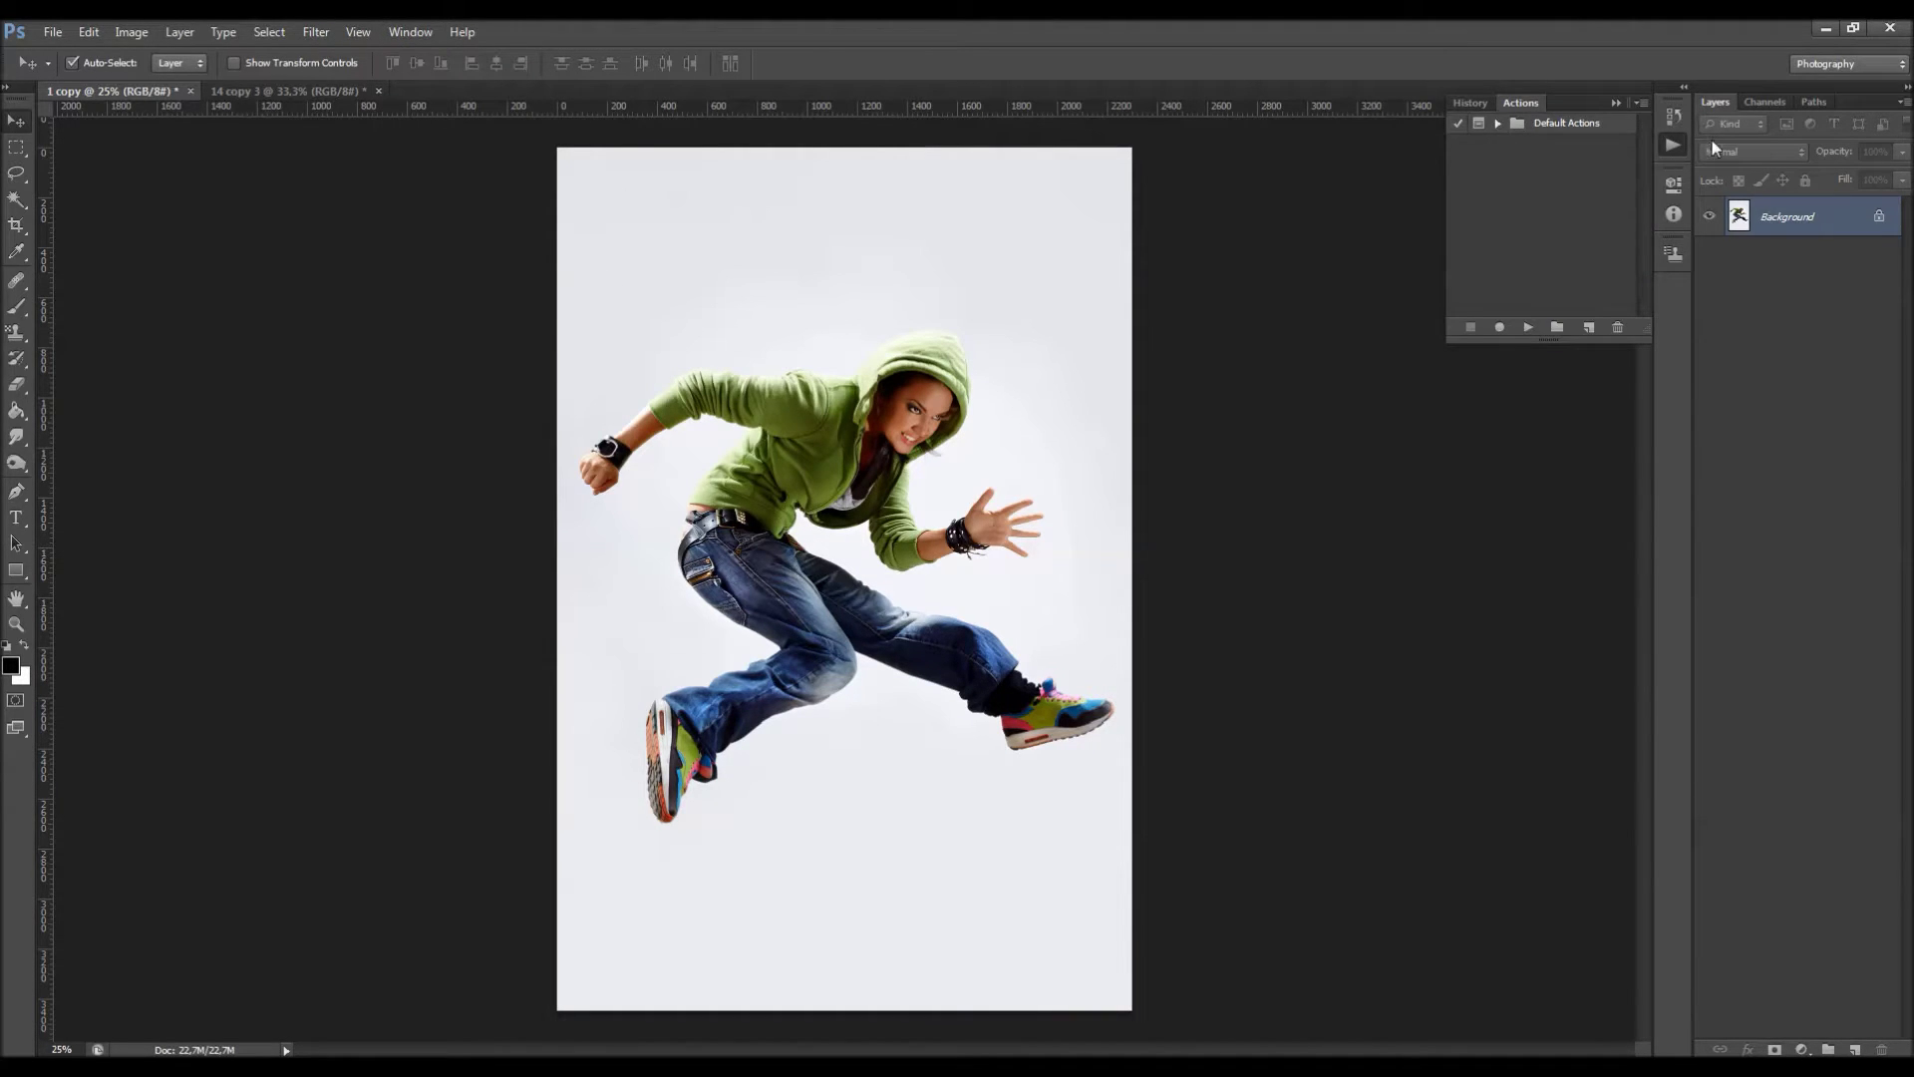
left_click(1639, 102)
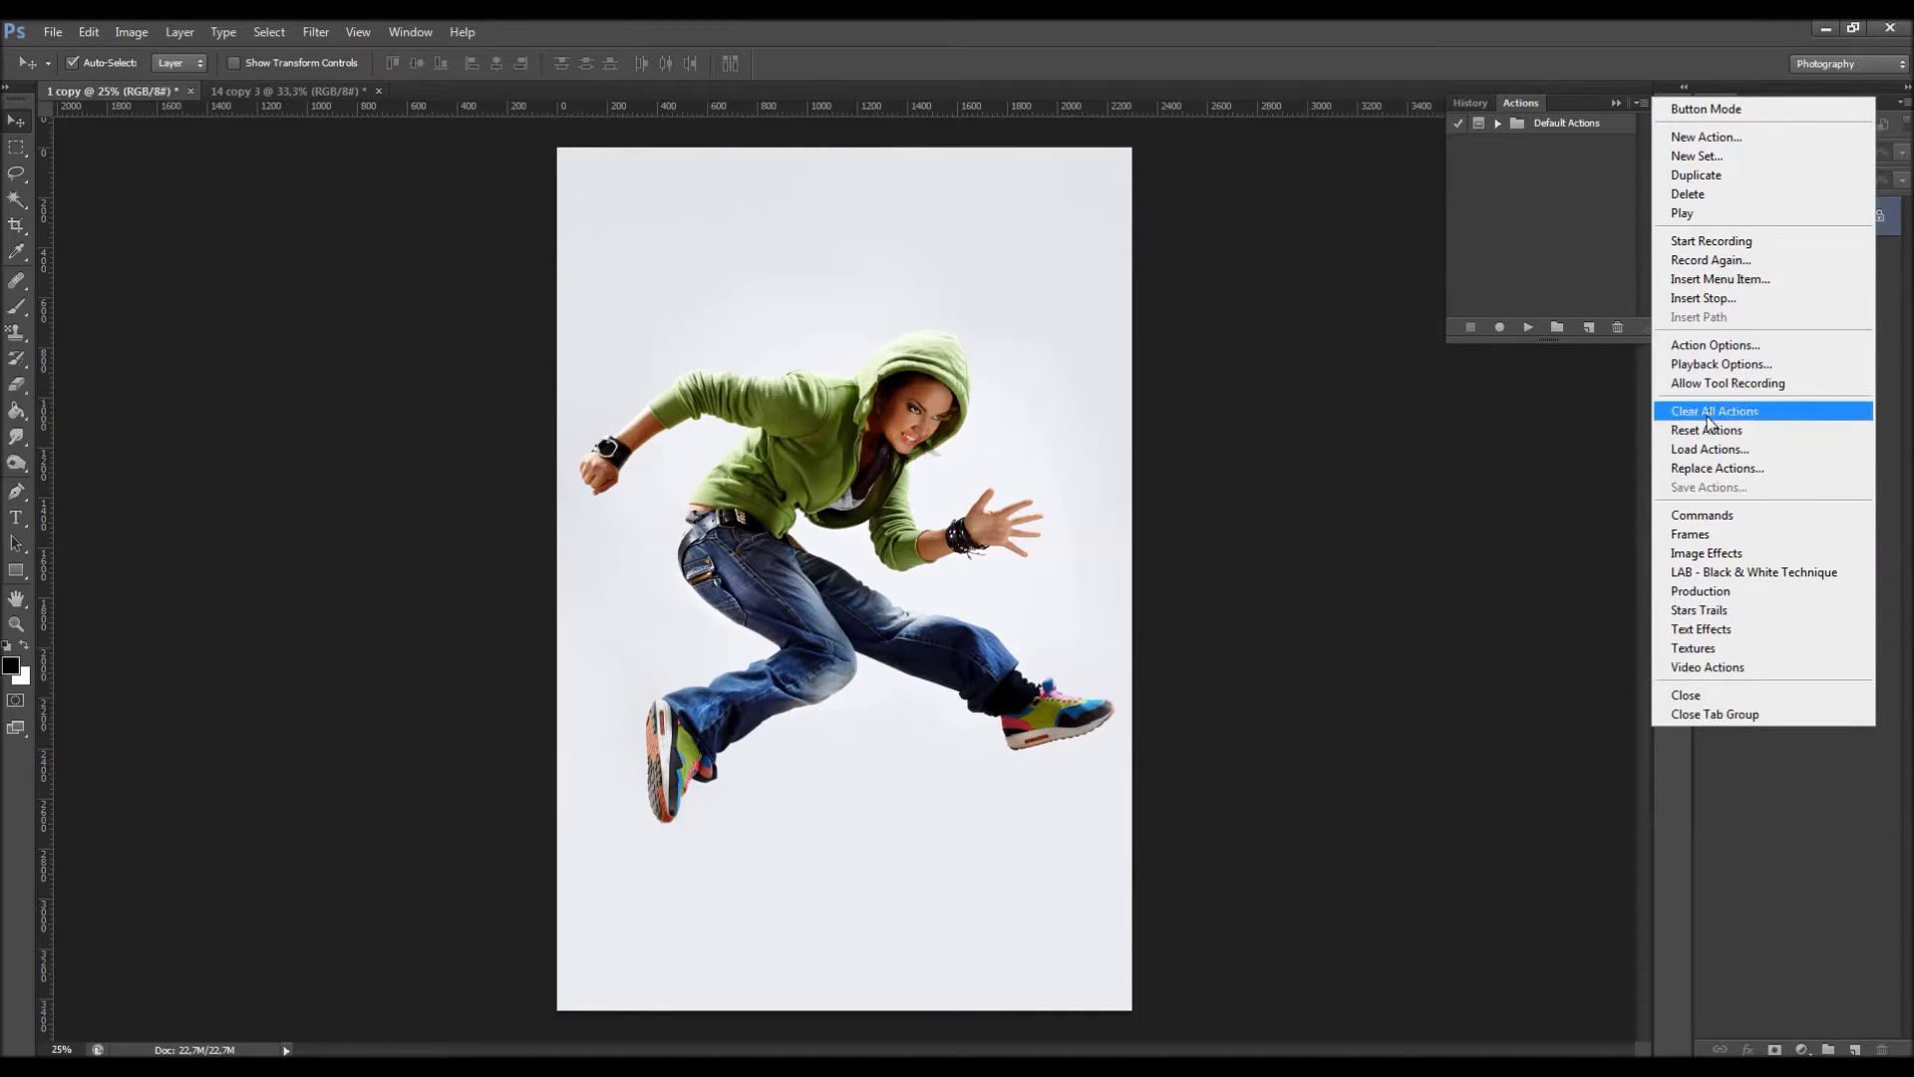
left_click(1709, 449)
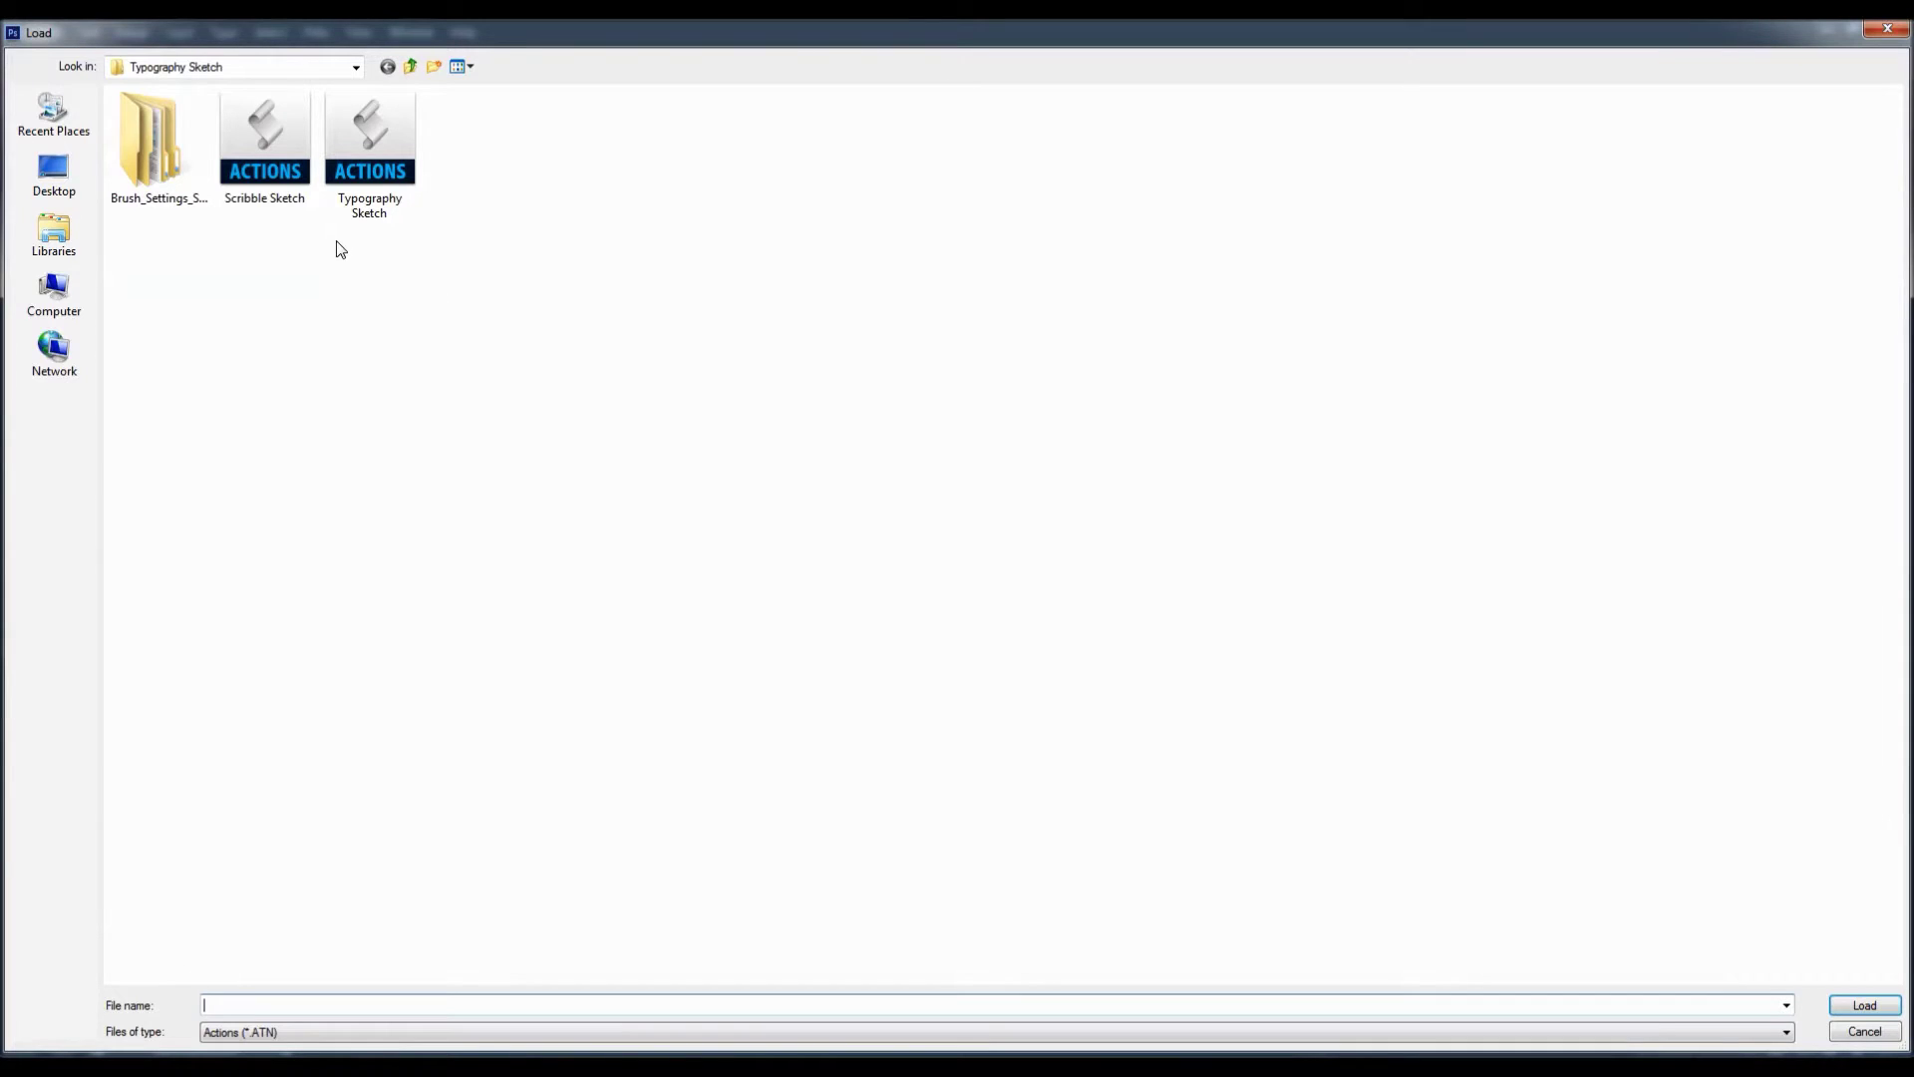
double_click(376, 183)
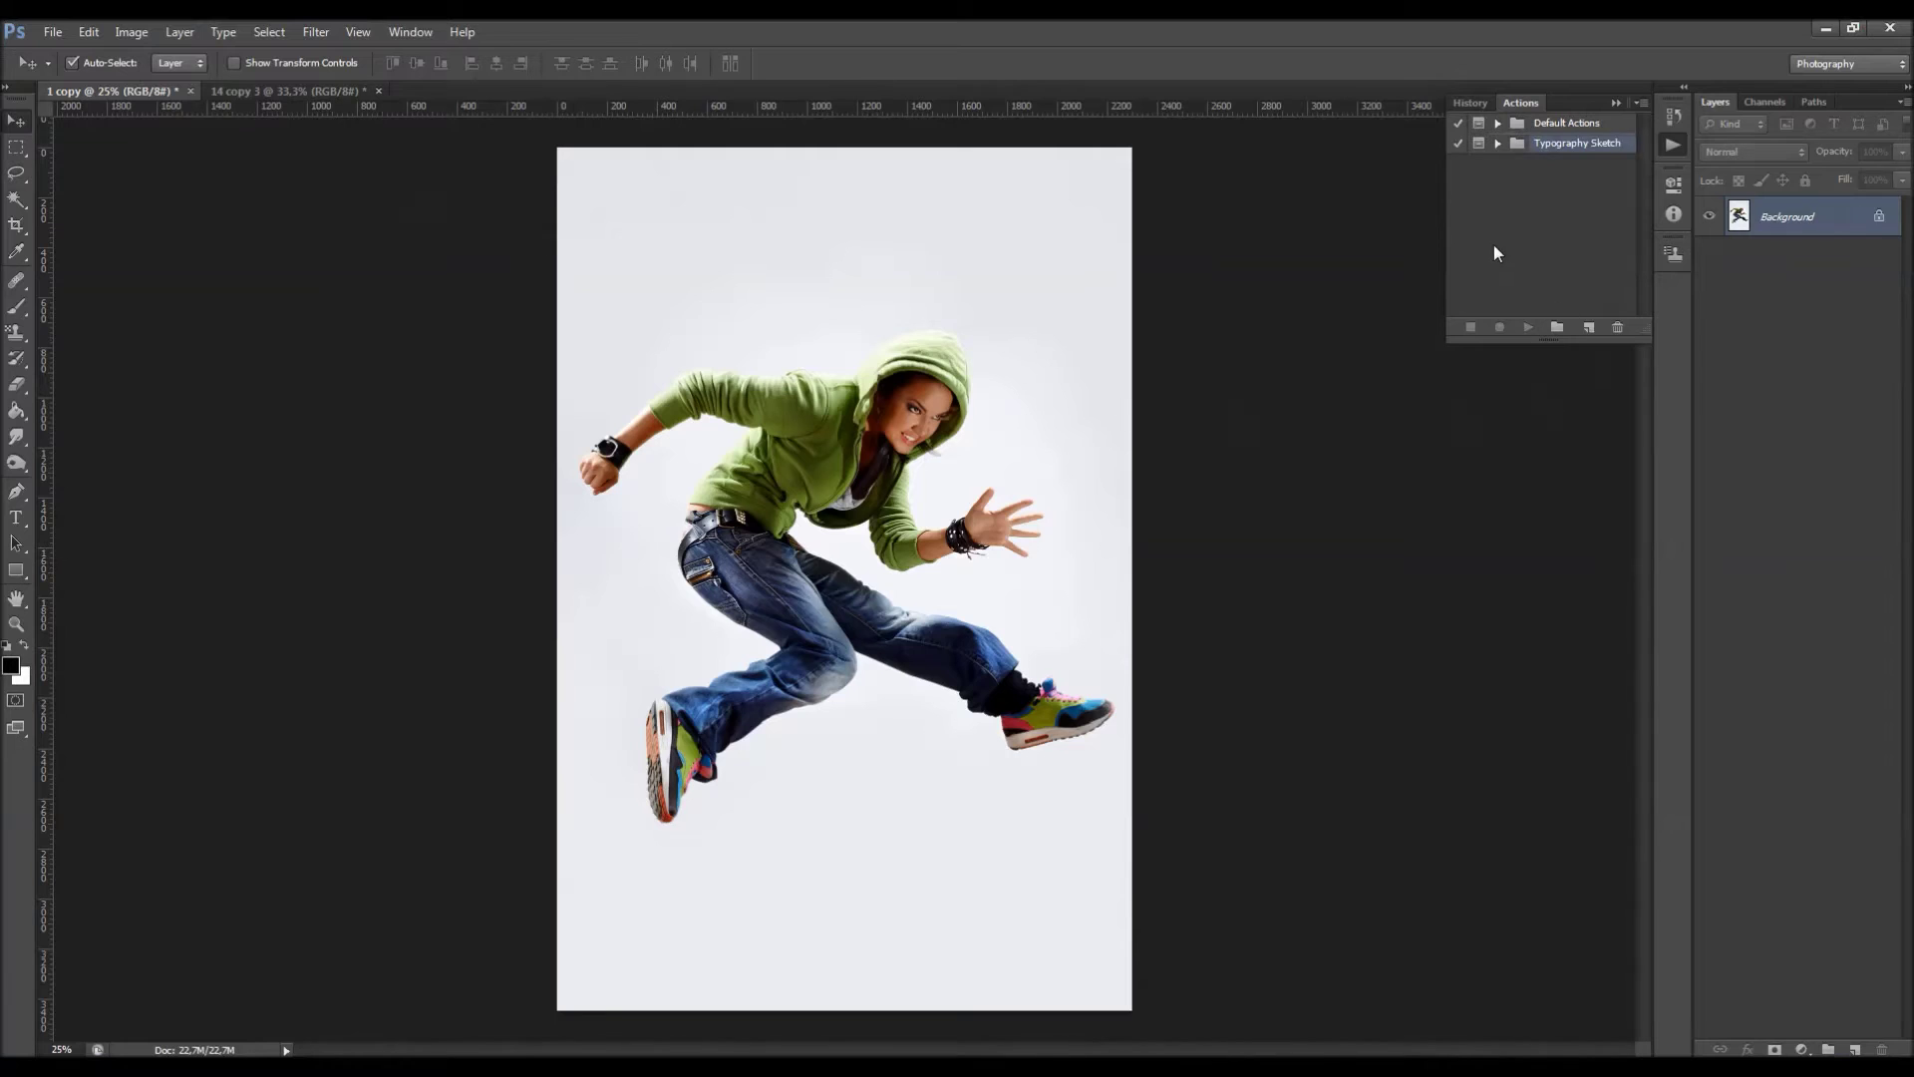
Expand the Typography Sketch set, look over its Typography Sketch and Create Brush actions, and collapse it again.
left_click(1499, 143)
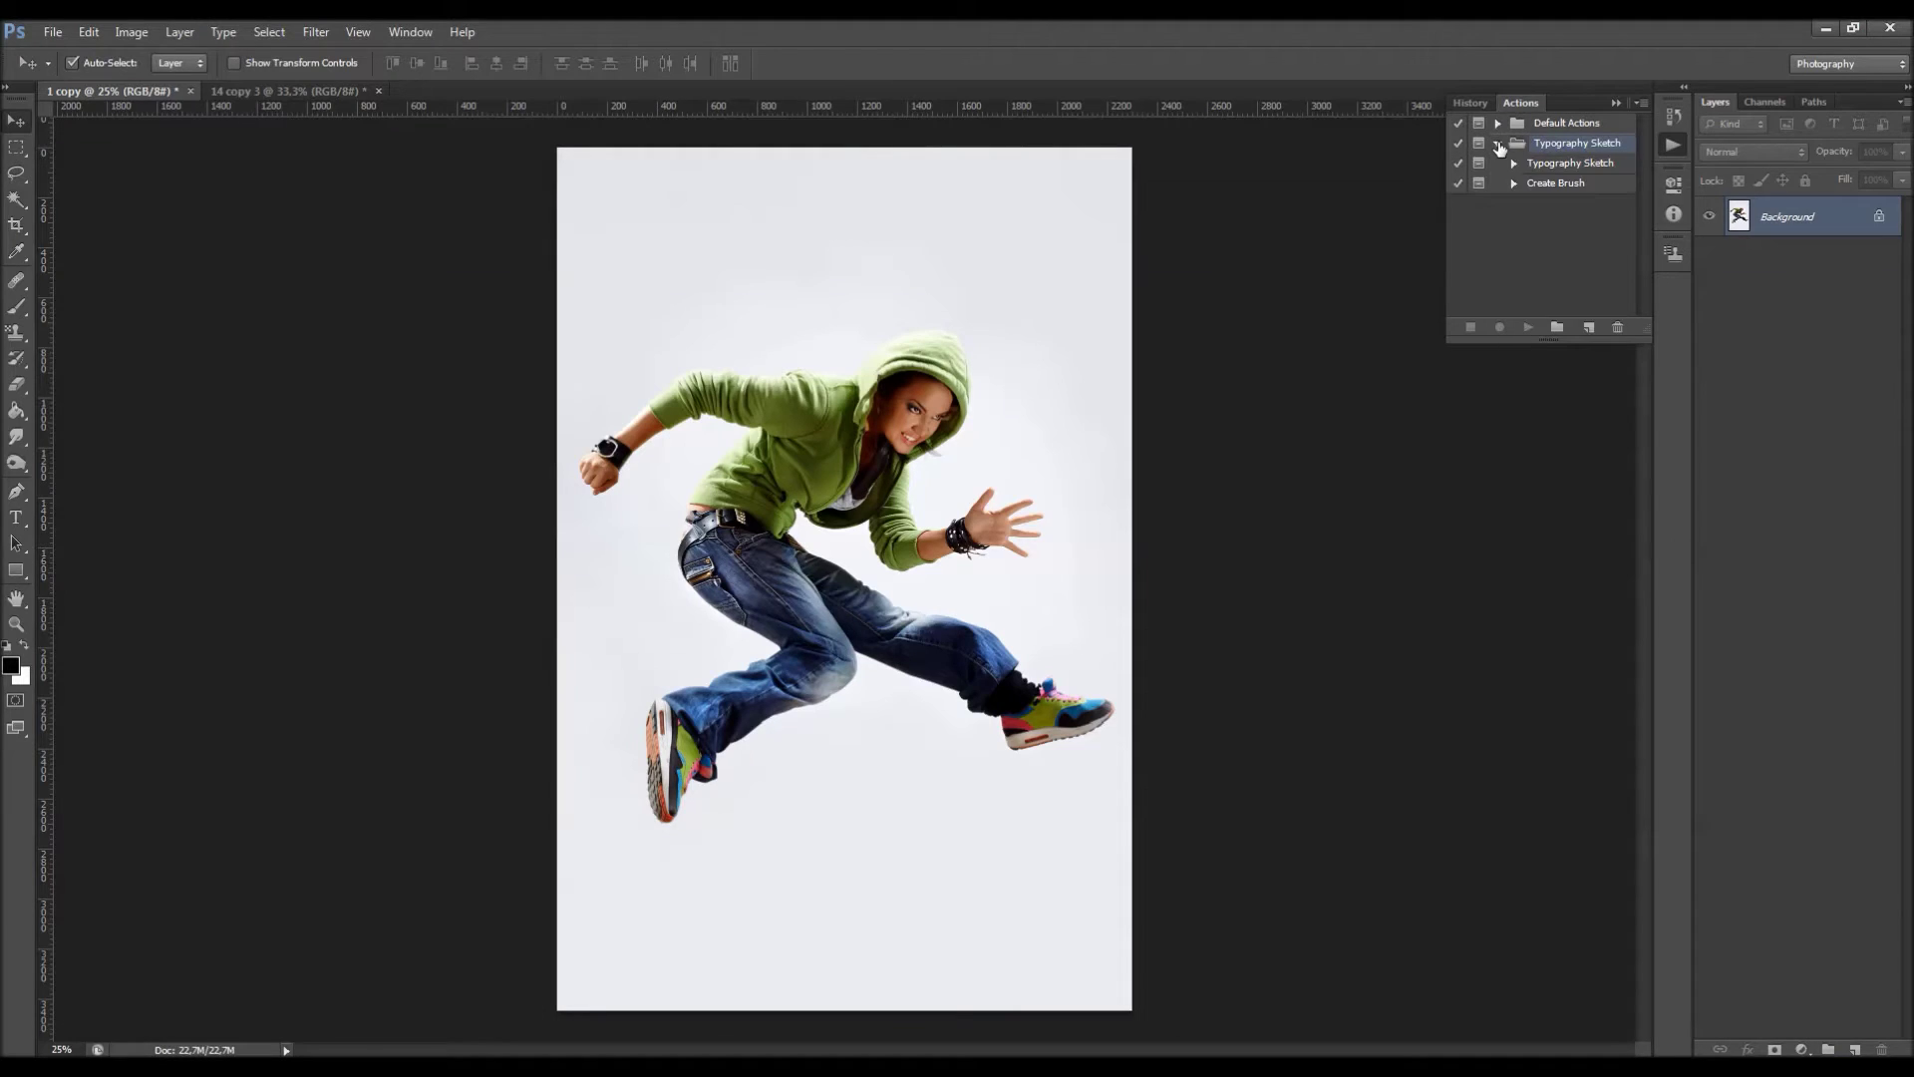
left_click(1565, 165)
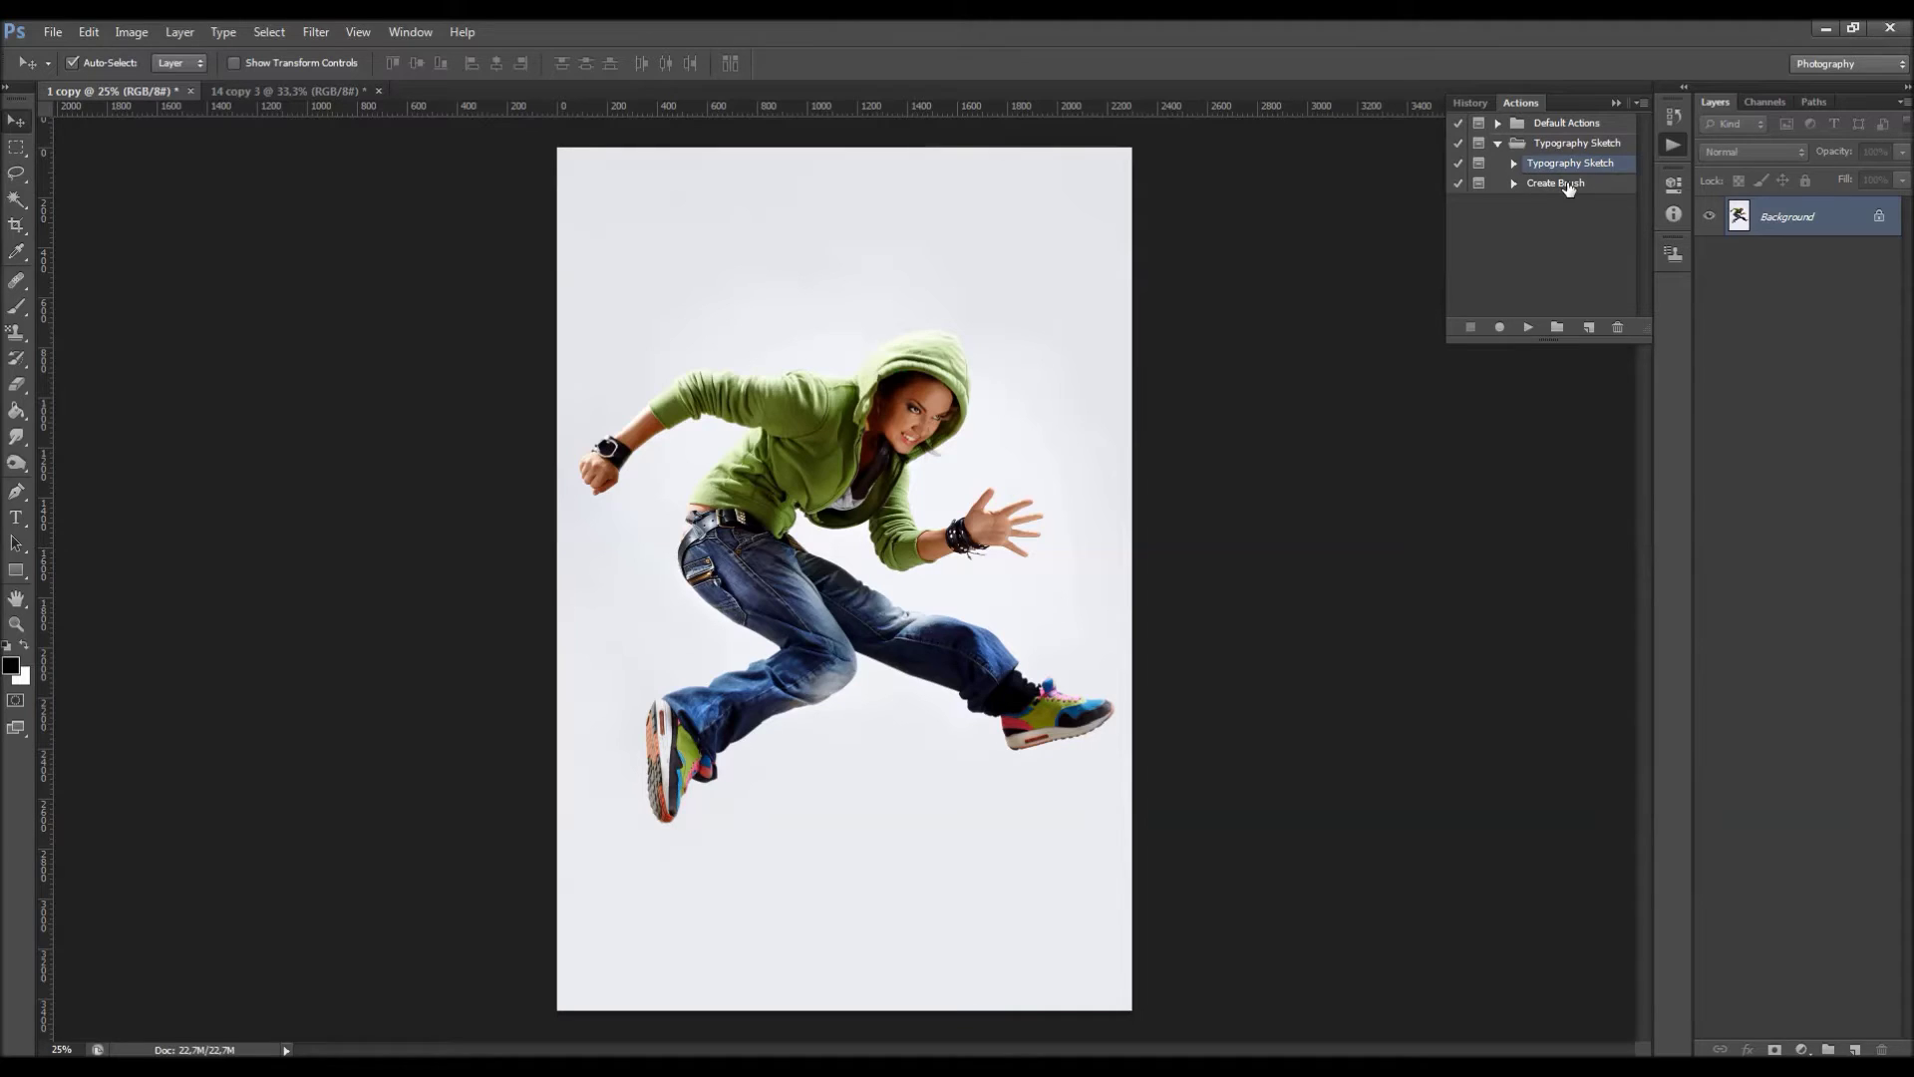
left_click(1569, 186)
left_click(1564, 166)
left_click(1517, 146)
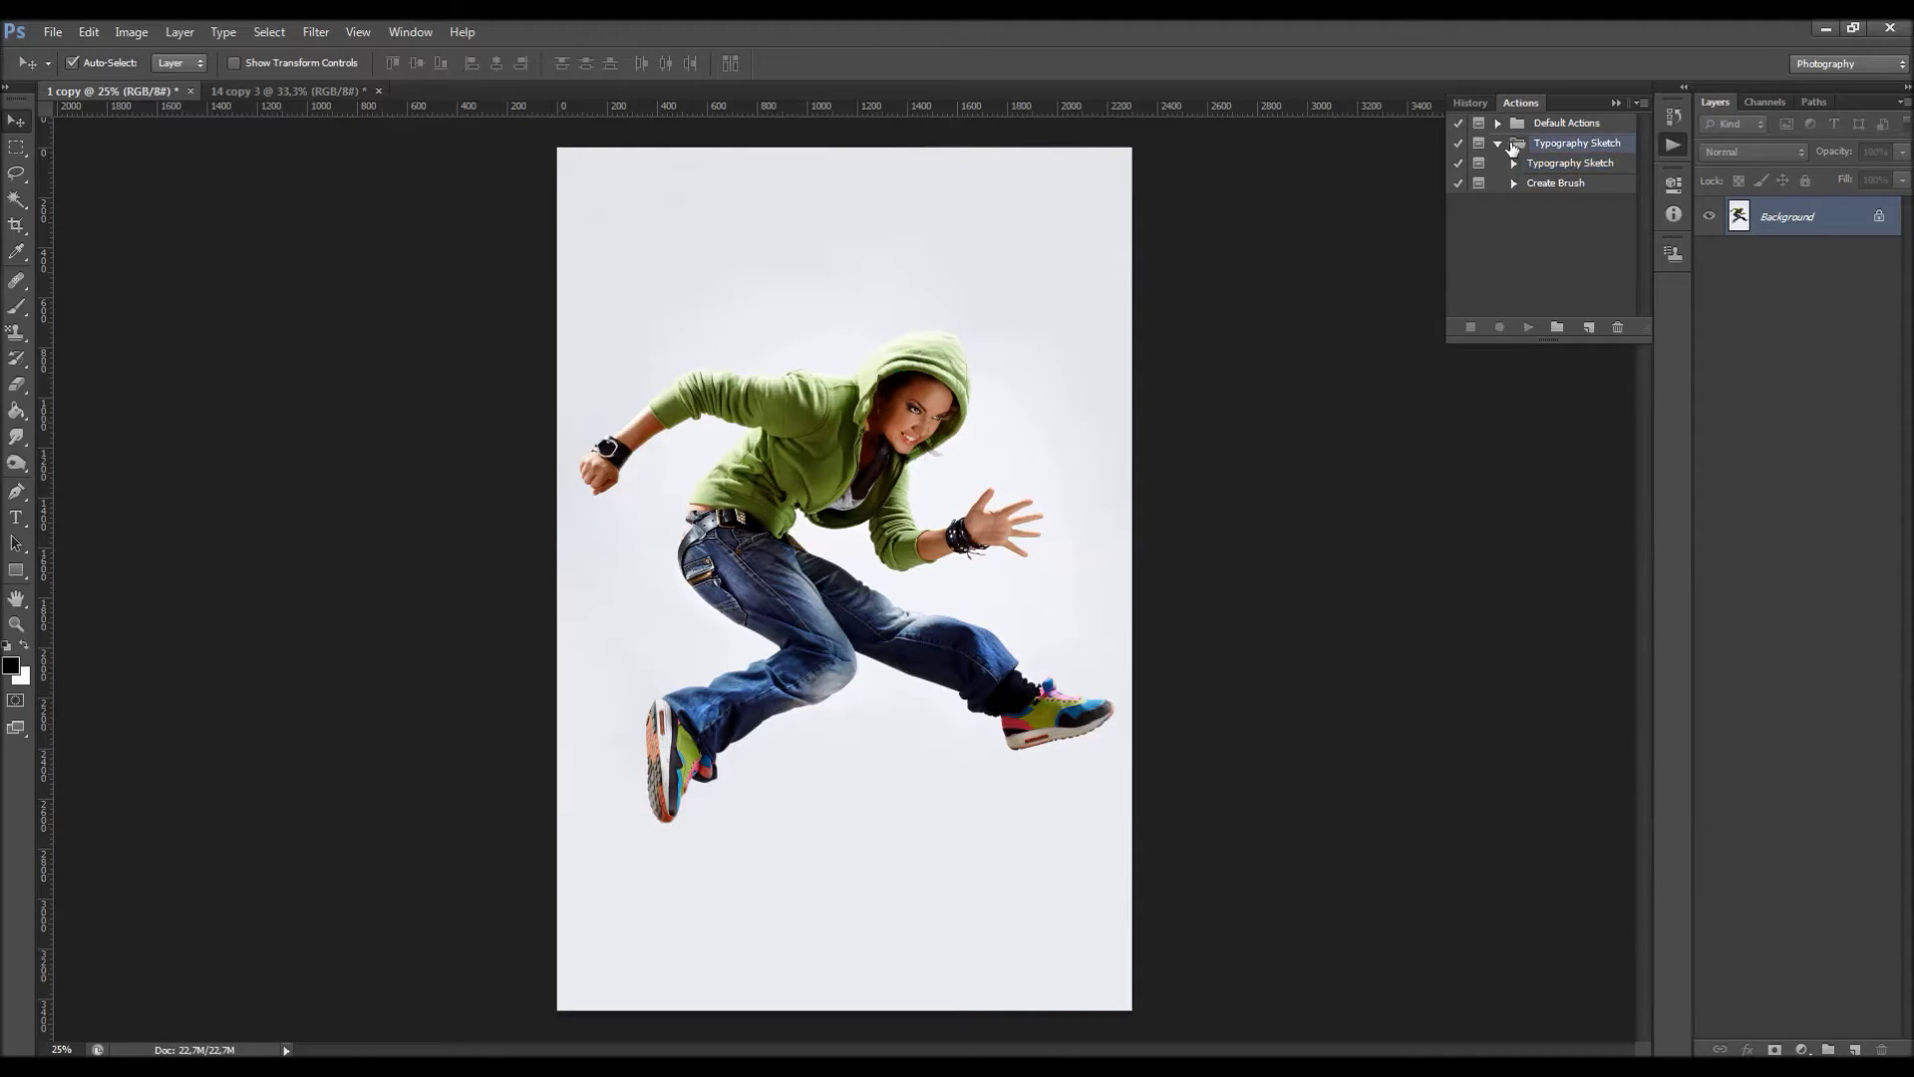
left_click(1498, 144)
Load the Scribble Sketch action set from the Typography Sketch folder.
left_click(1637, 103)
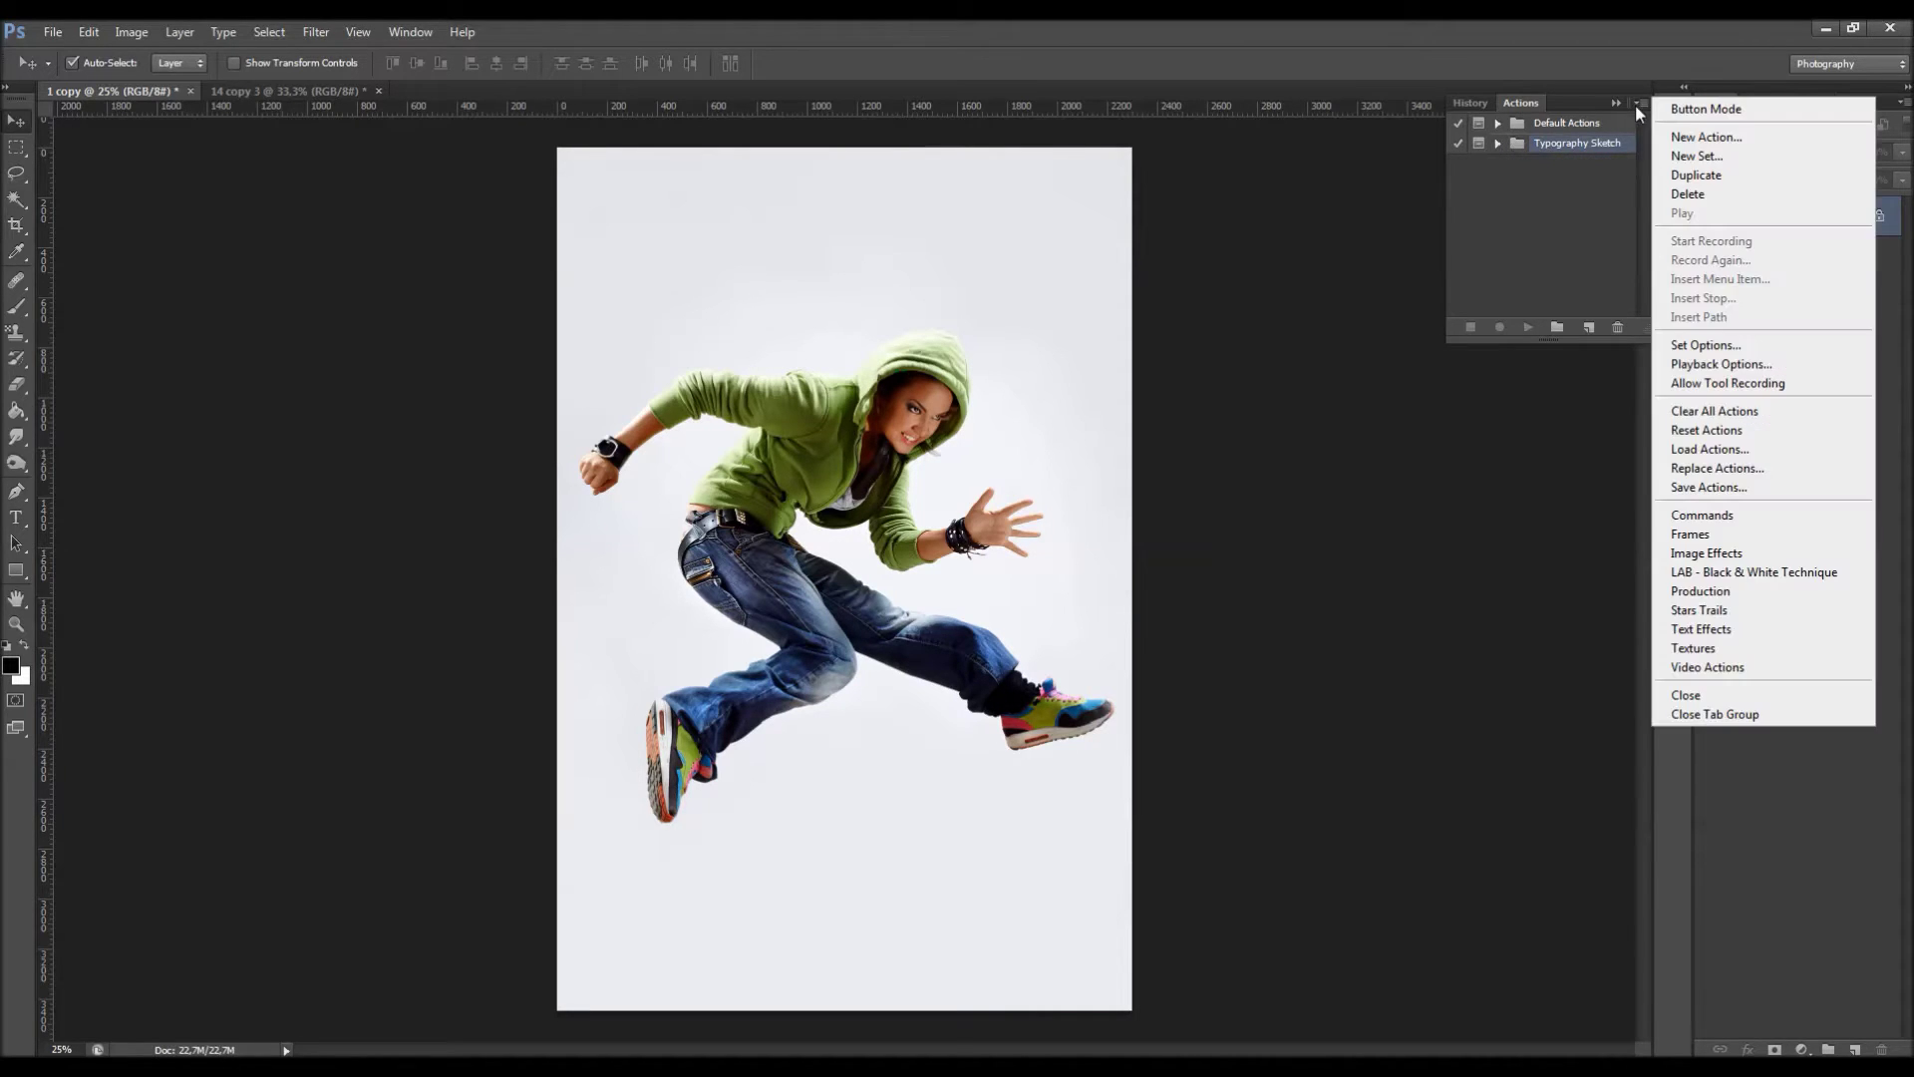
left_click(1694, 451)
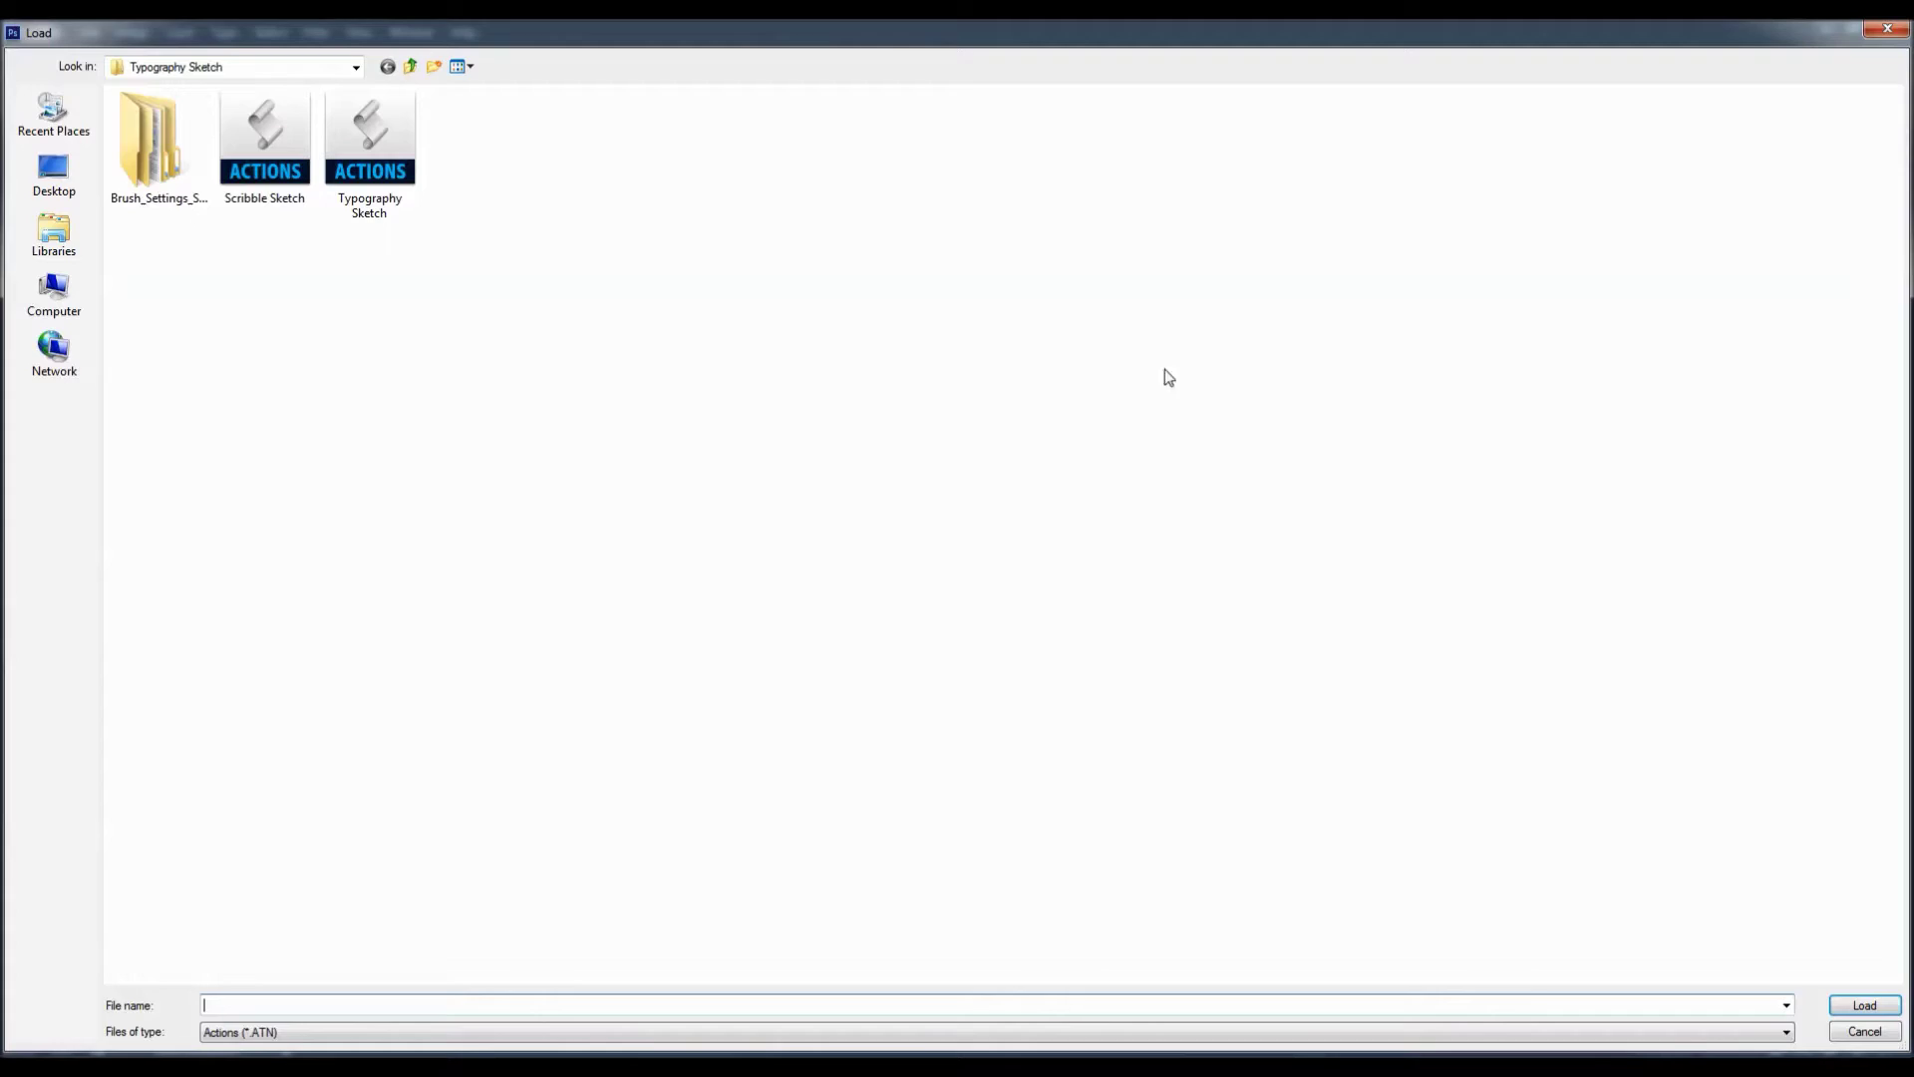
double_click(260, 191)
Look over the Style 1, Style 2 and Style 3 actions in the Scribble Sketch set, and collapse the set.
left_click(1498, 164)
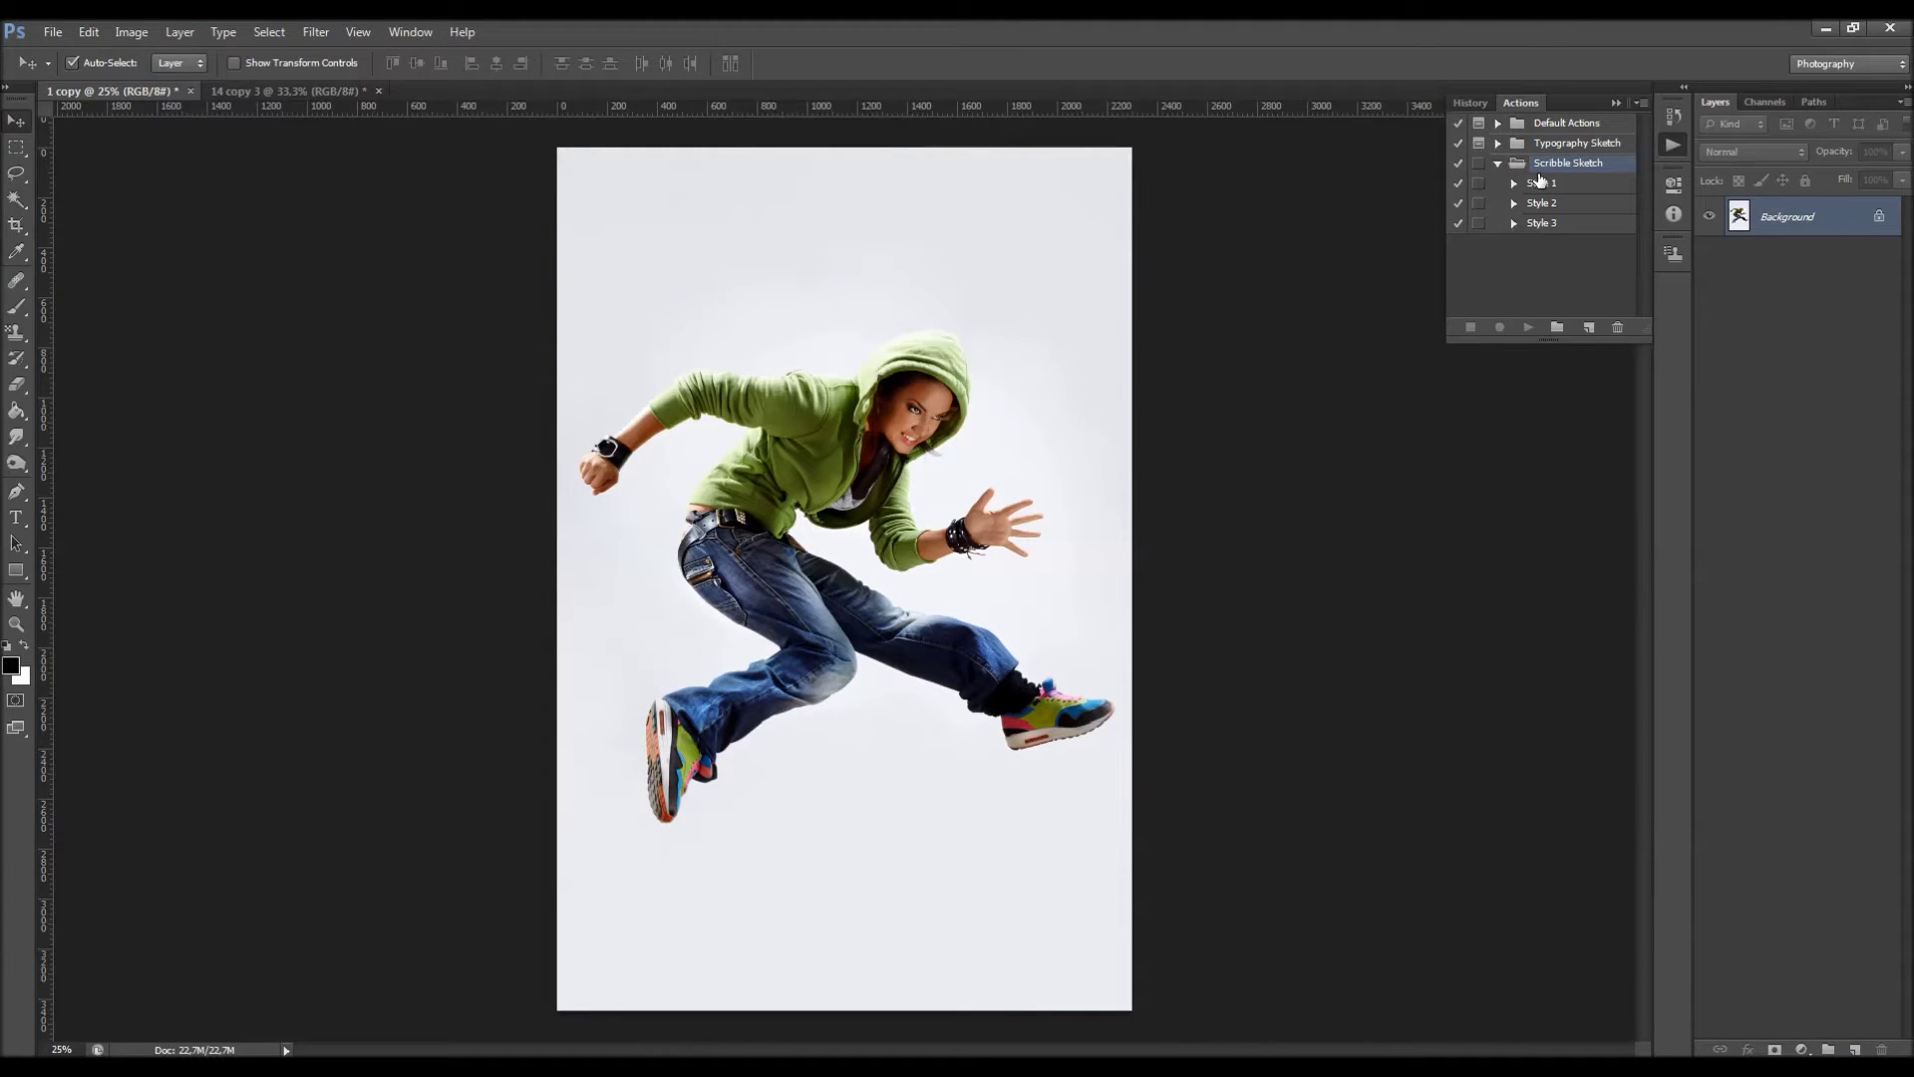
left_click(1549, 184)
left_click(1553, 203)
left_click(1548, 223)
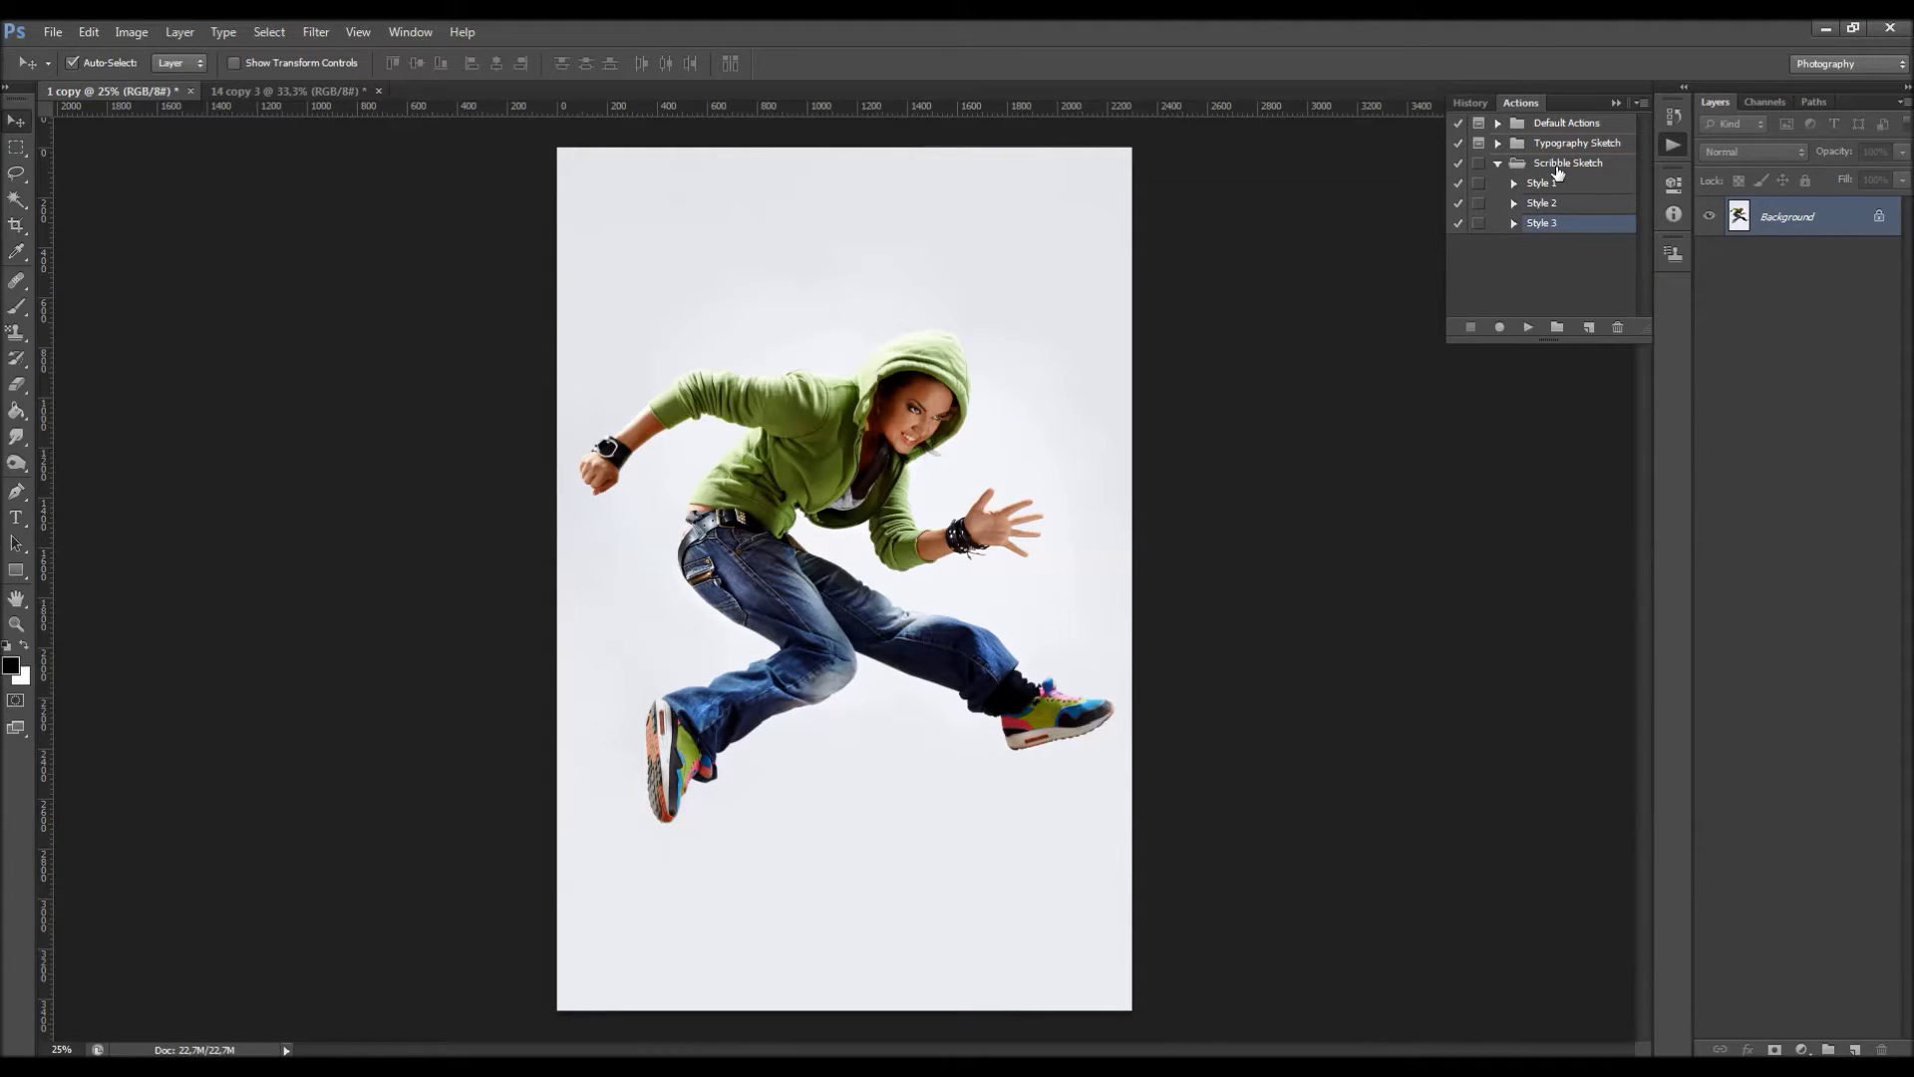
left_click(1557, 165)
left_click(1498, 164)
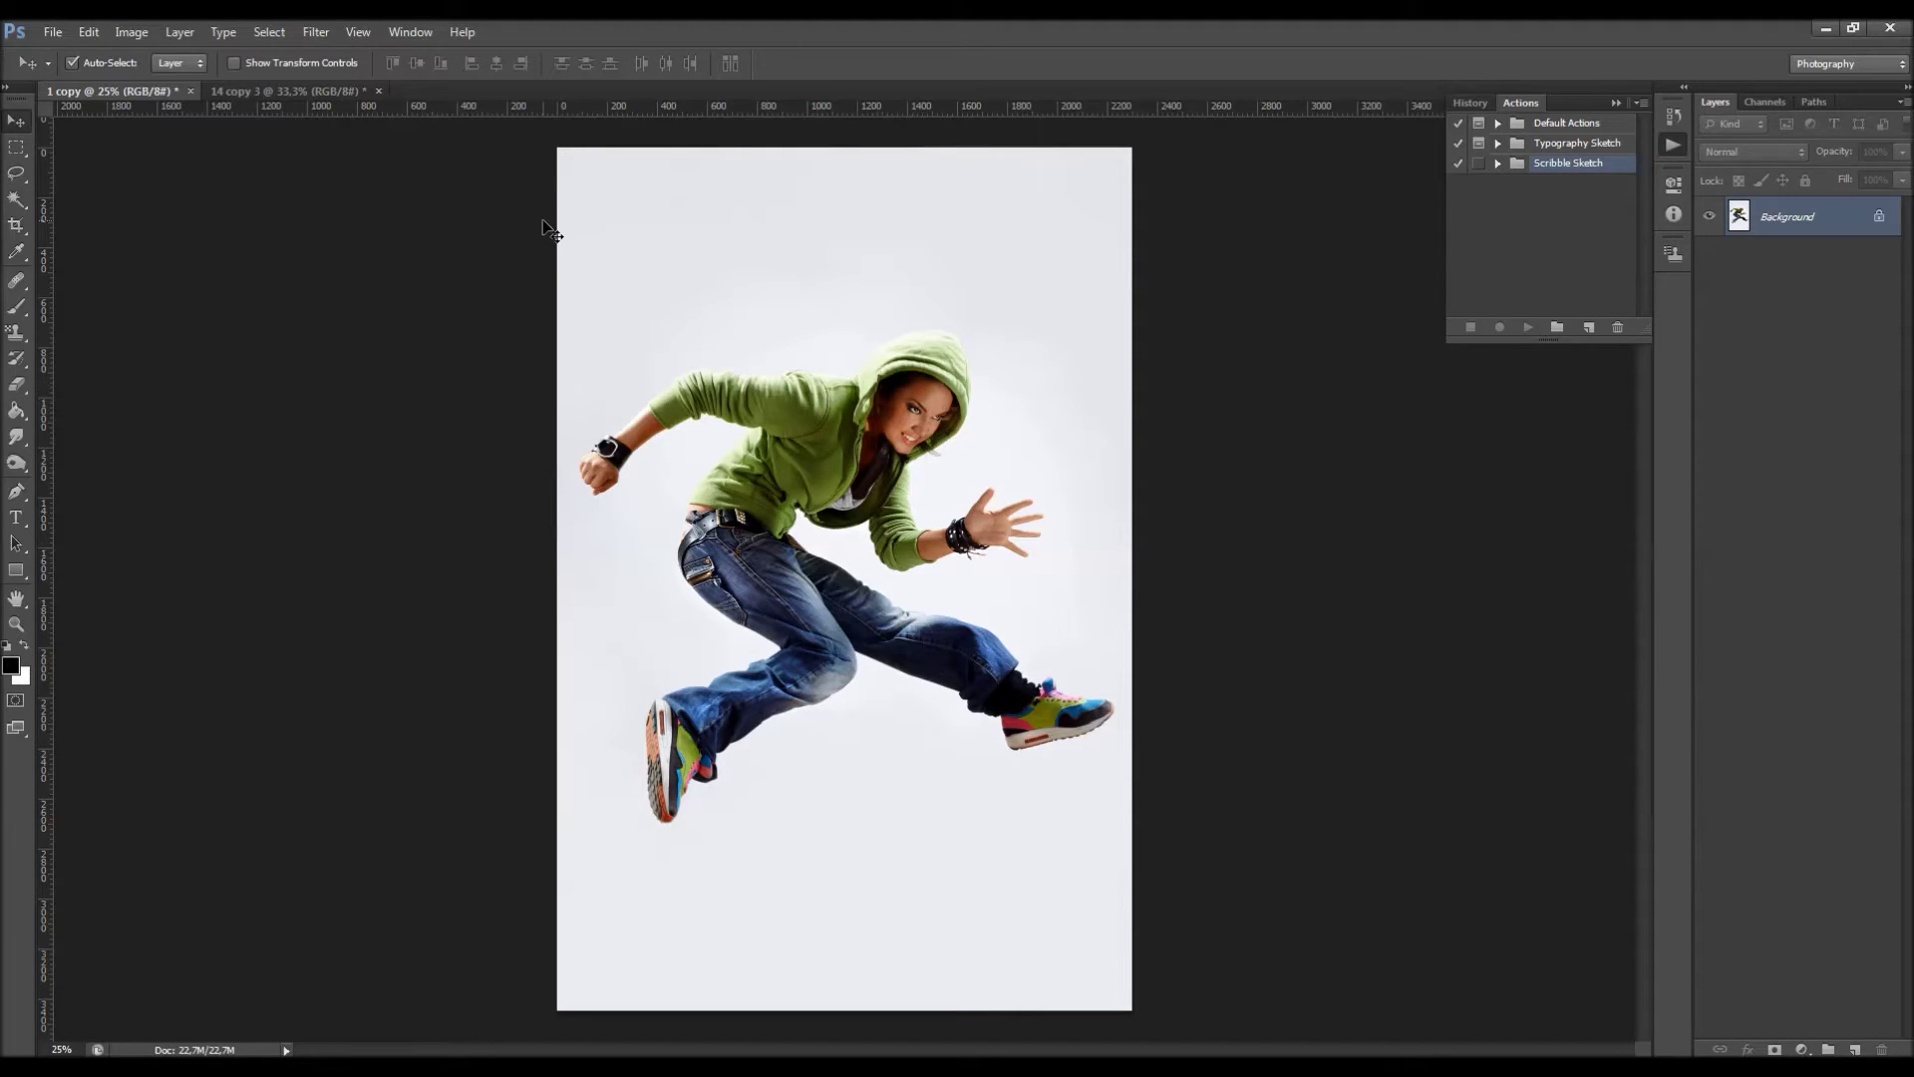
With the Brush tool active, load the Typography_&_Scribble_Sketch_Brushes file from the Typography Sketch folder into the brush presets.
left_click(17, 308)
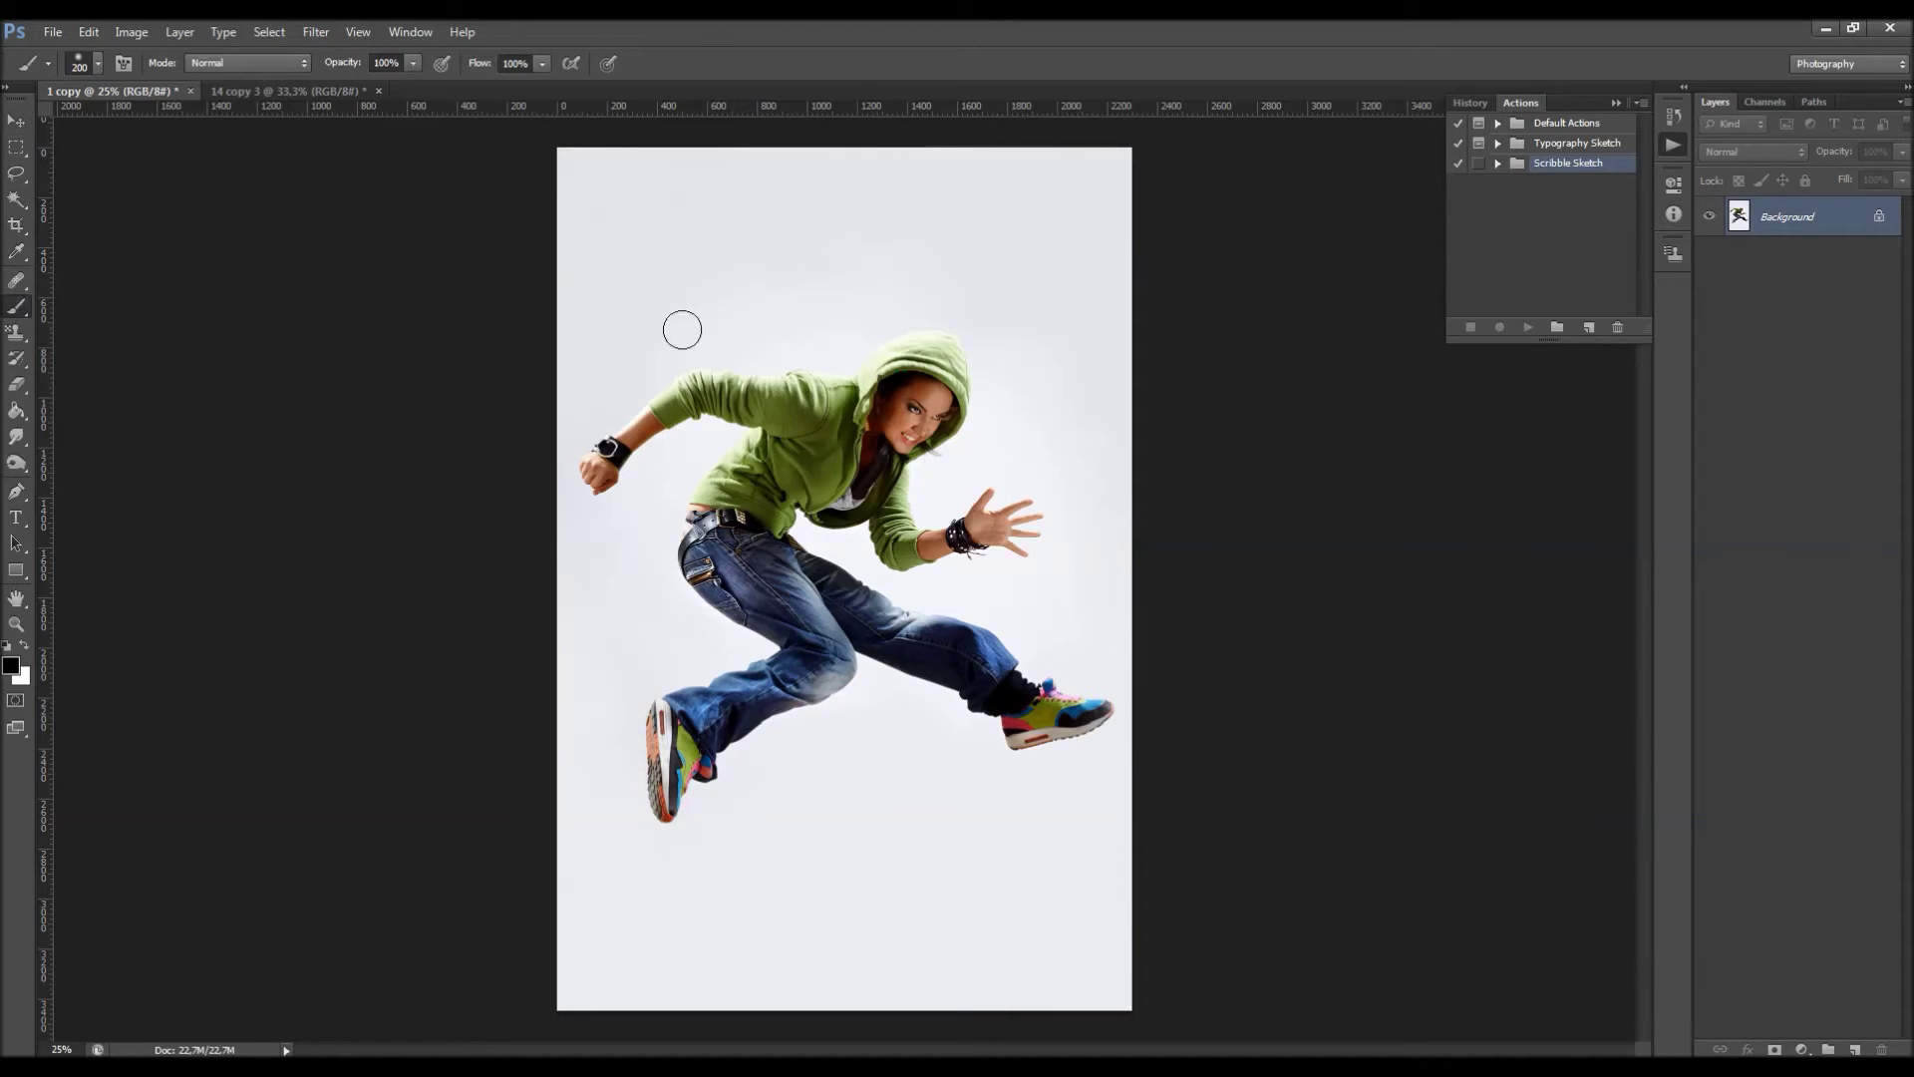
right_click(752, 319)
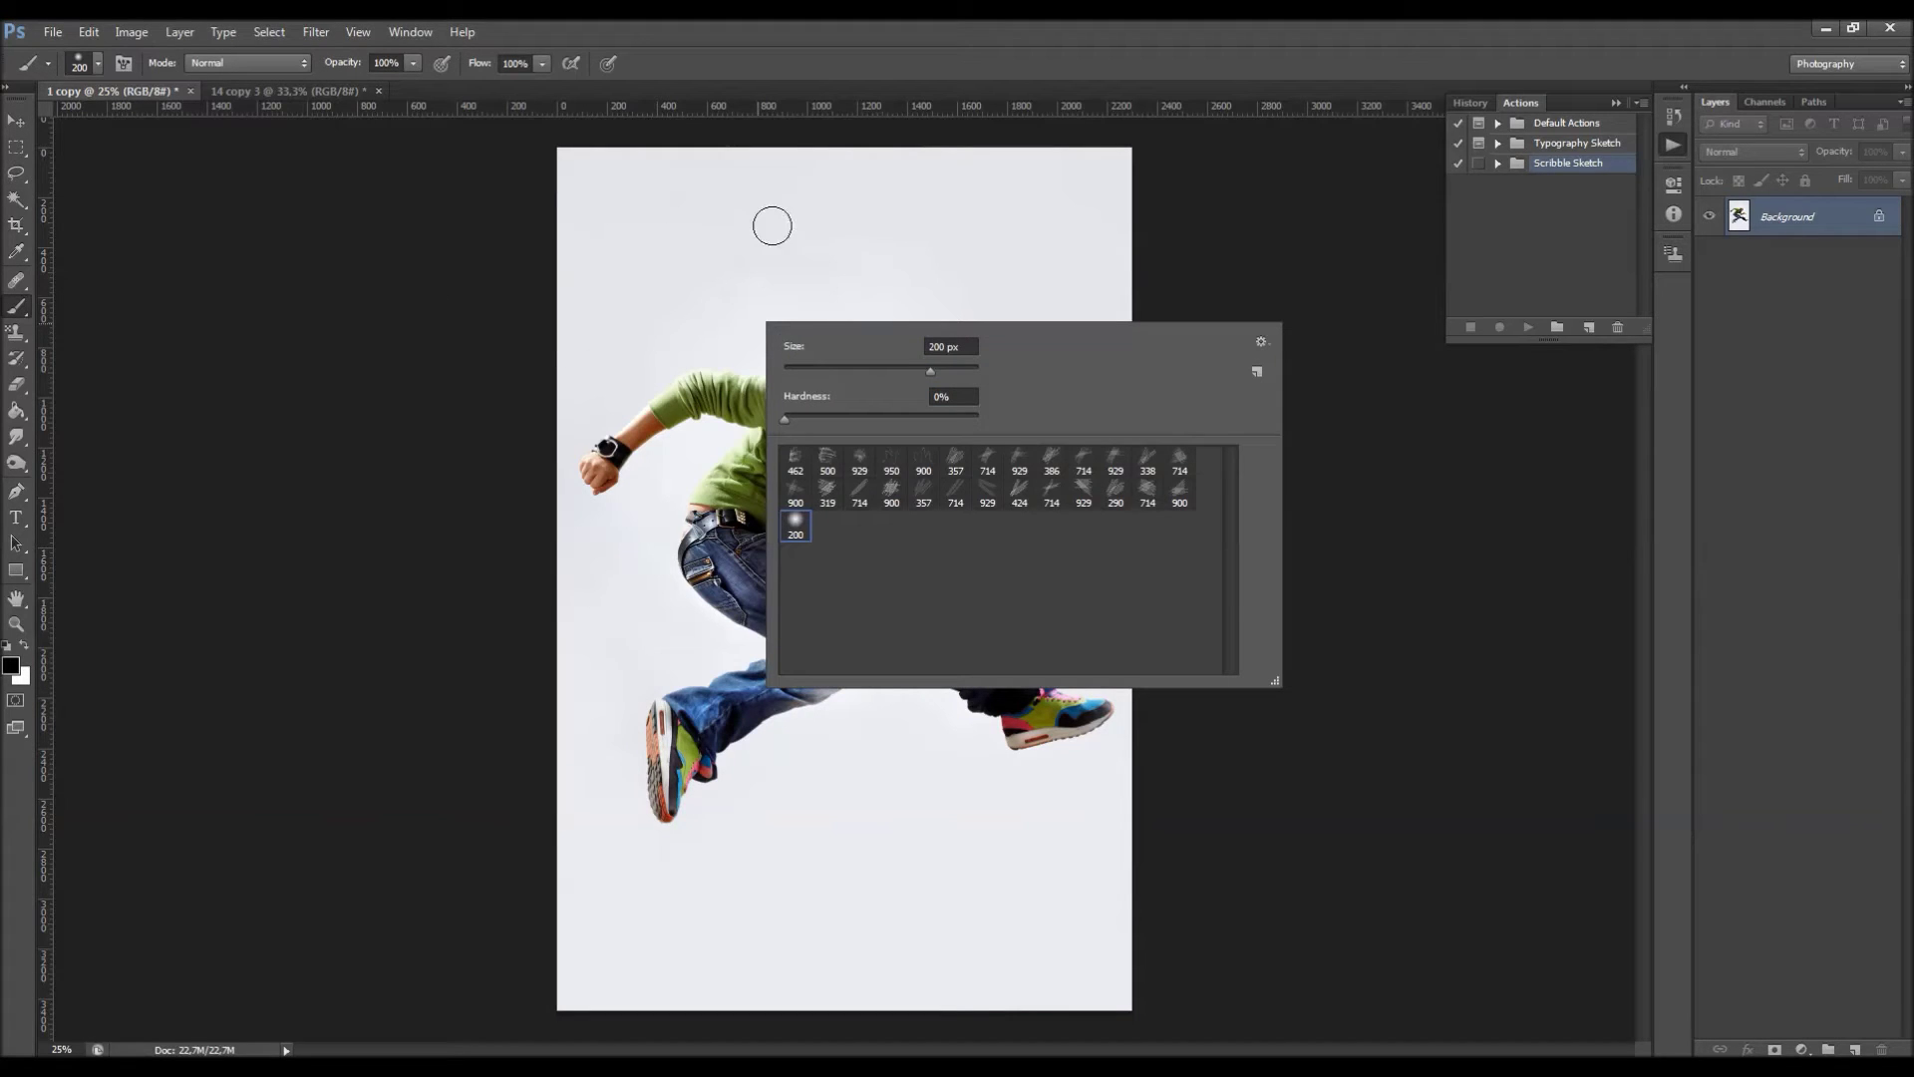
left_click(1261, 340)
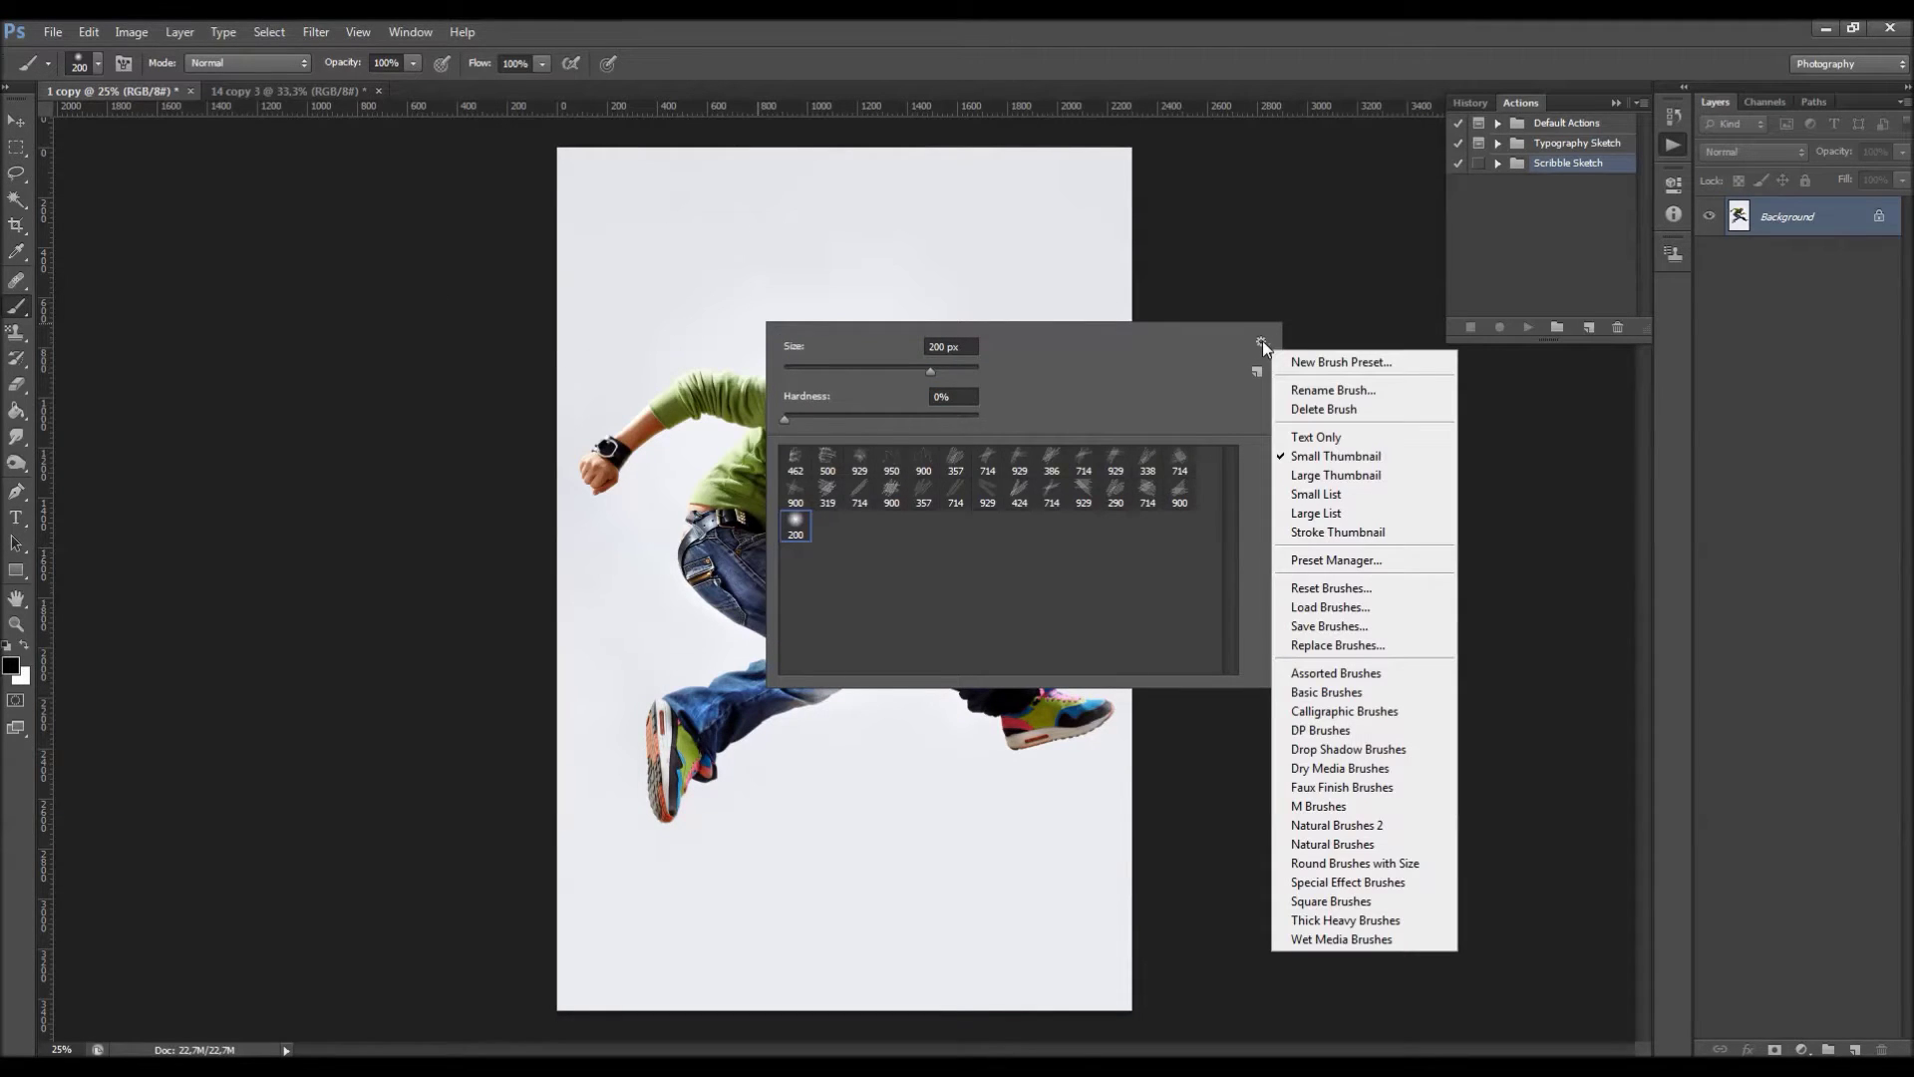
left_click(1324, 604)
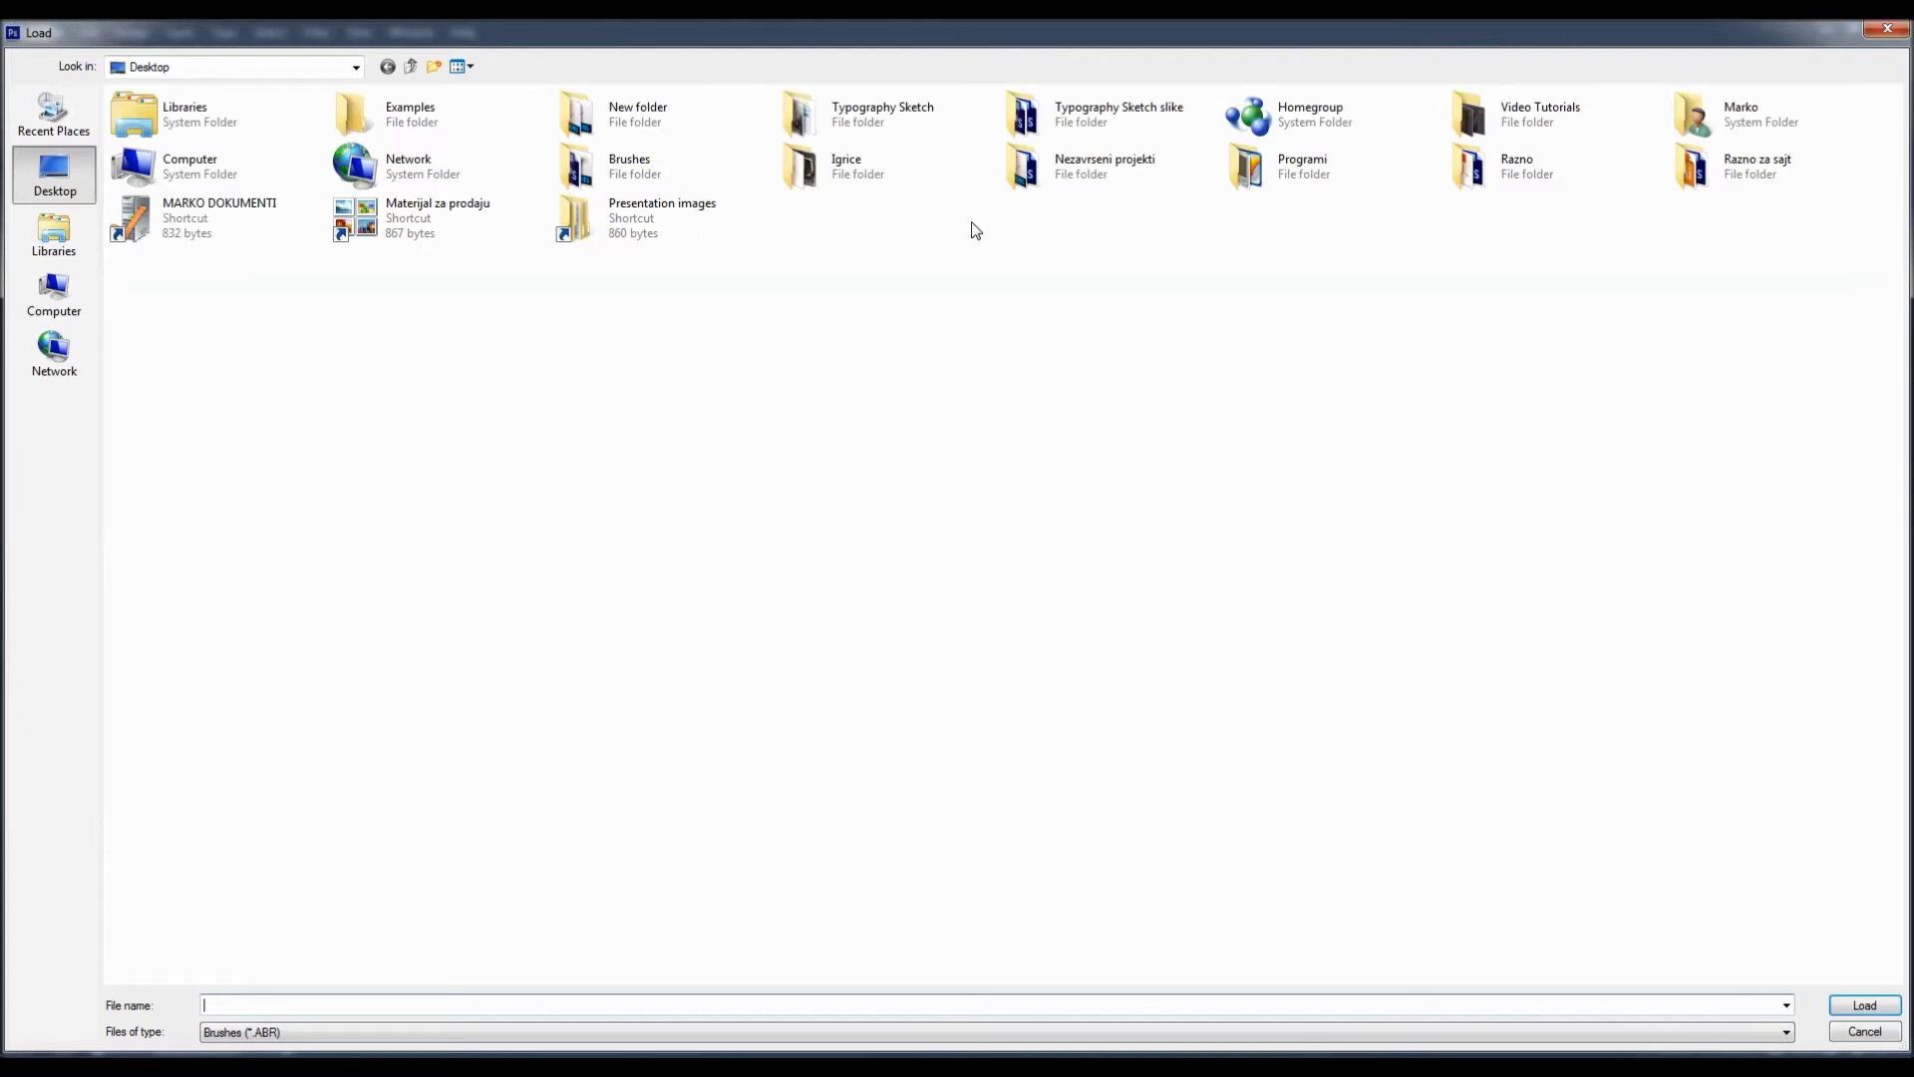
double_click(798, 134)
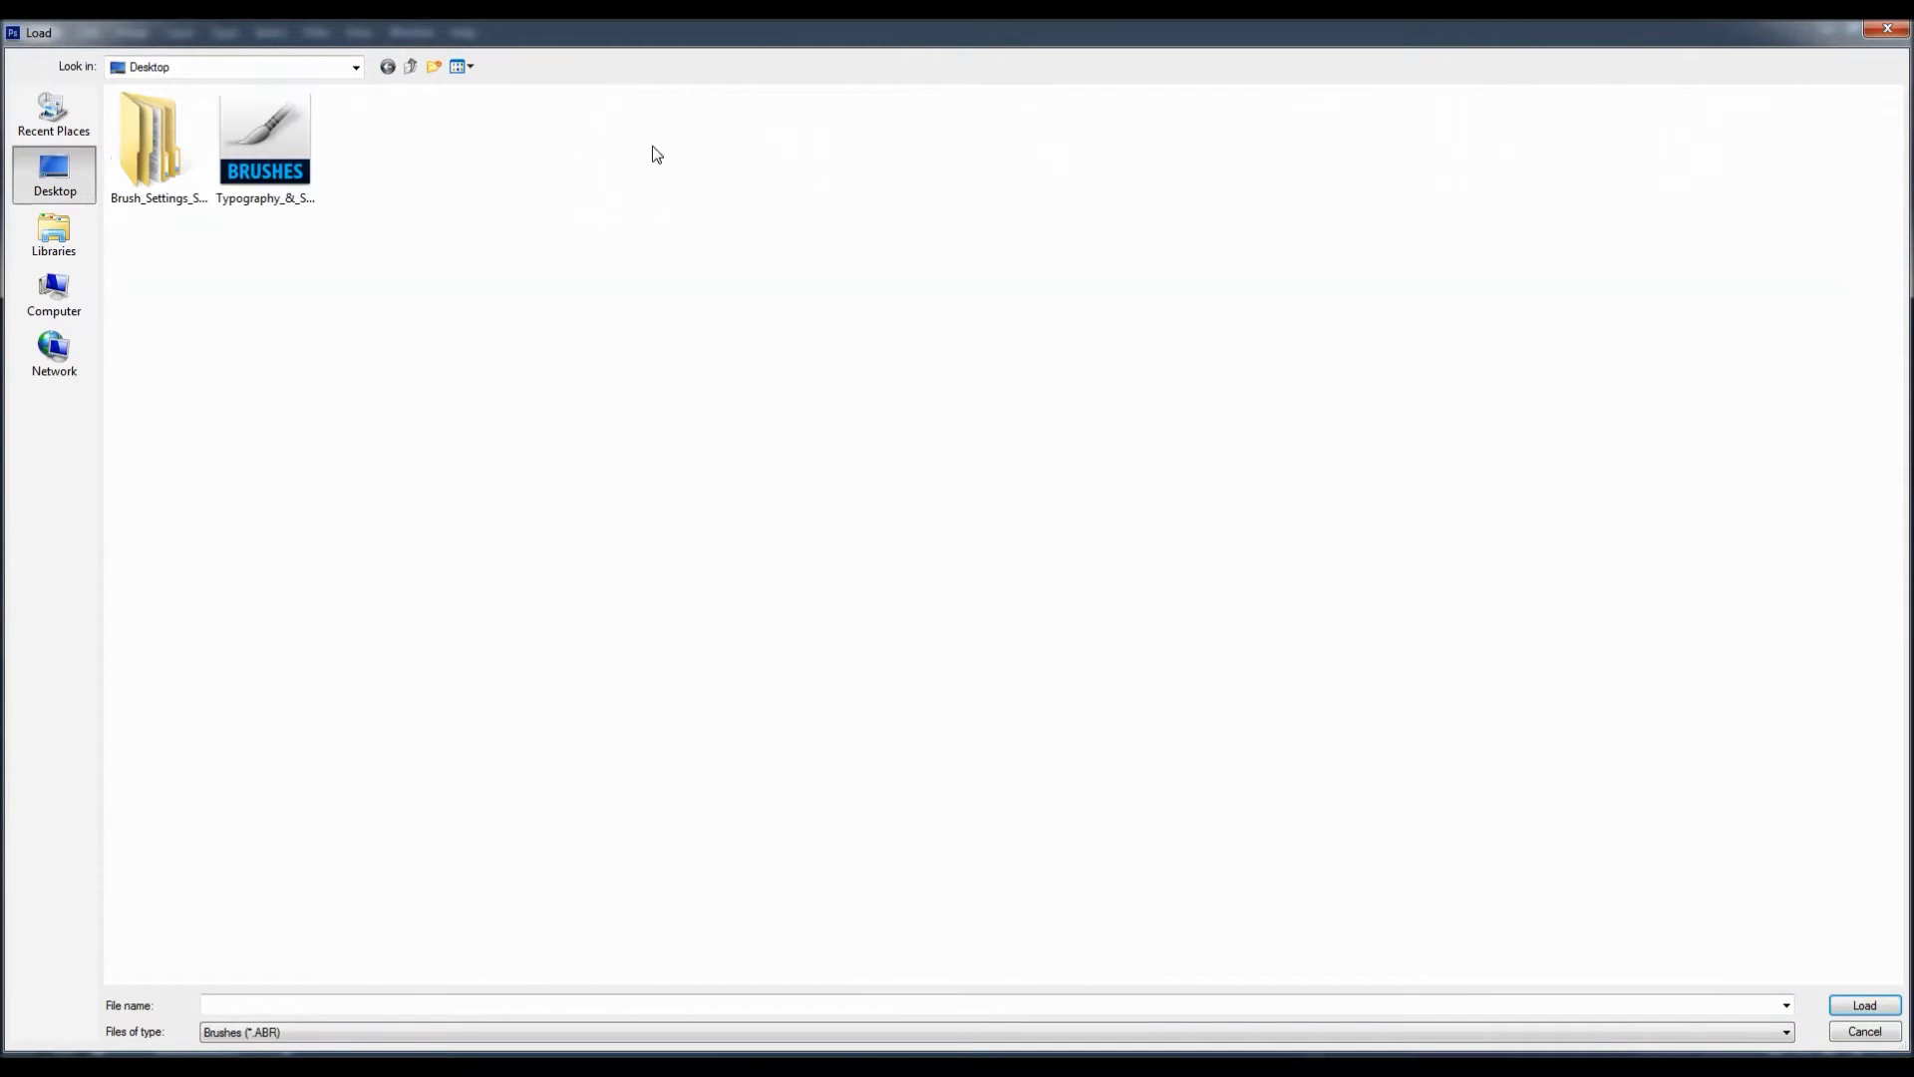
left_click(281, 159)
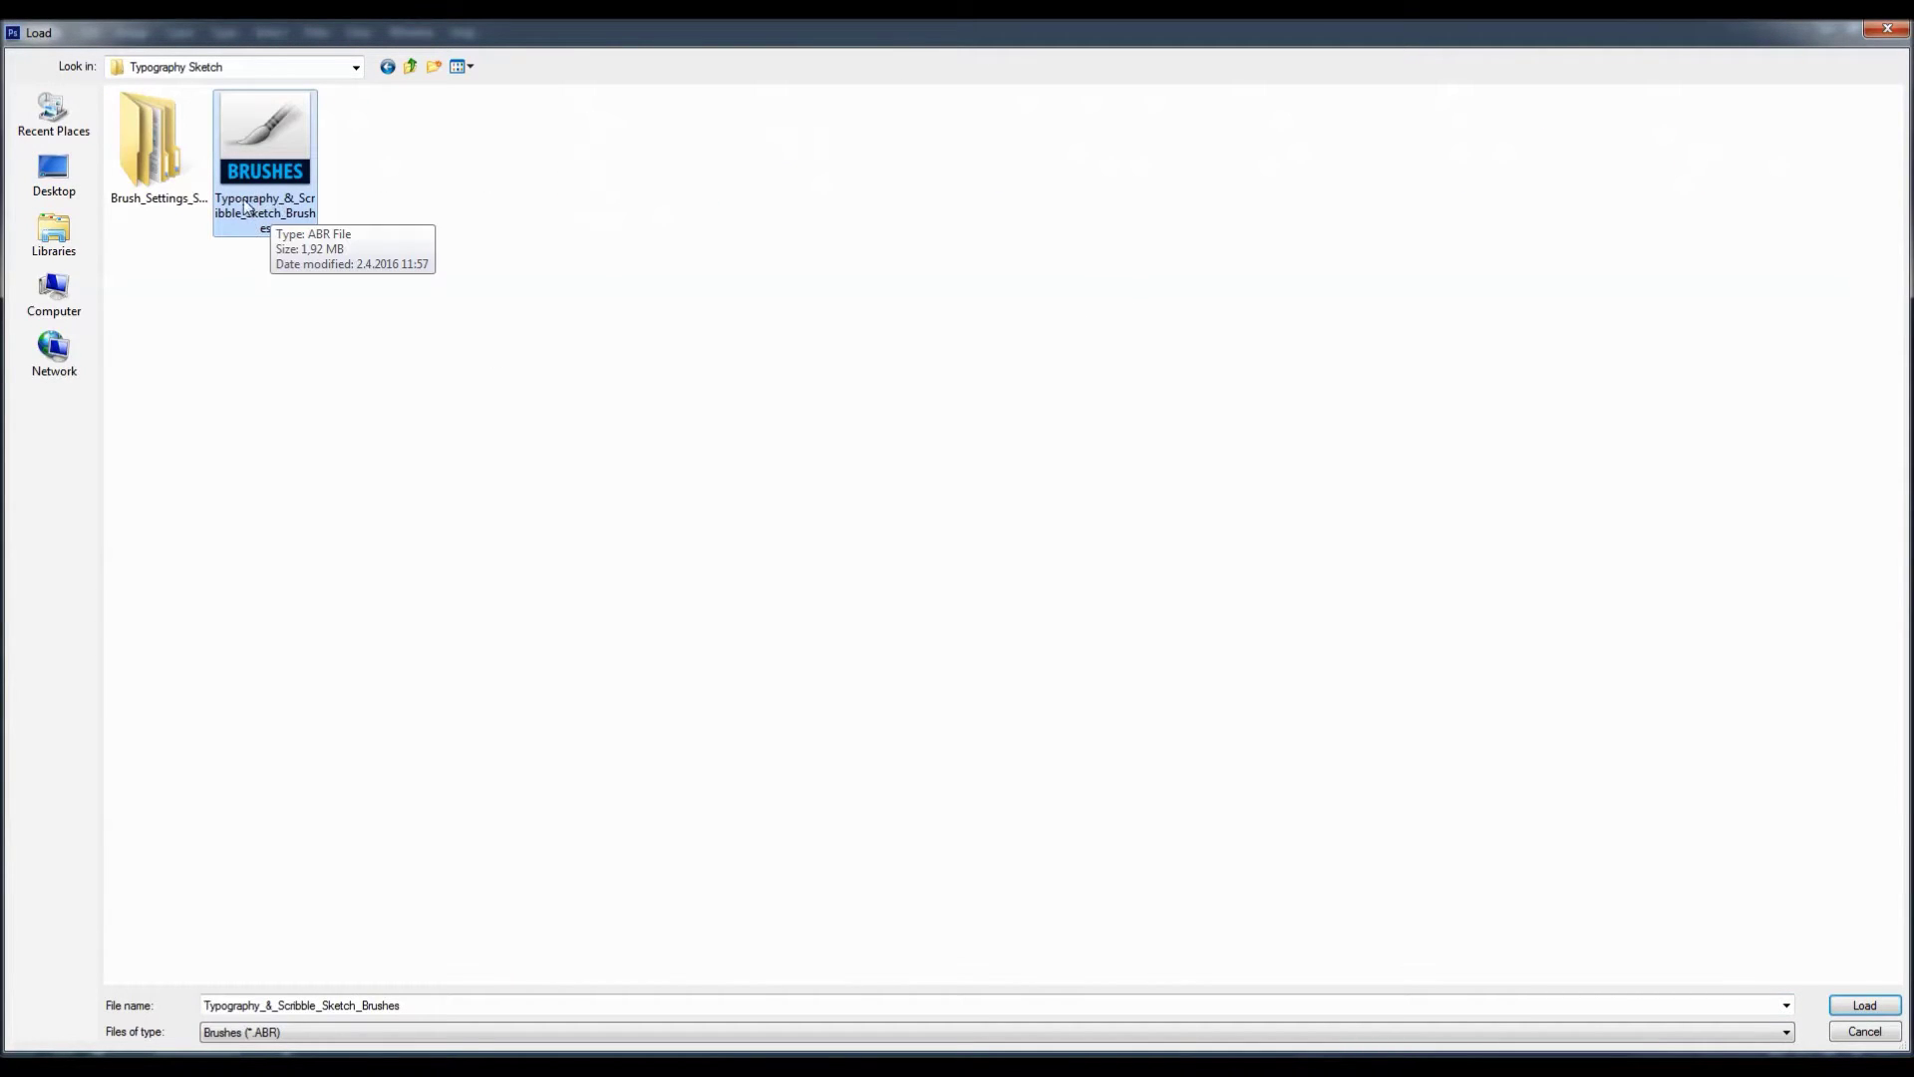
double_click(264, 203)
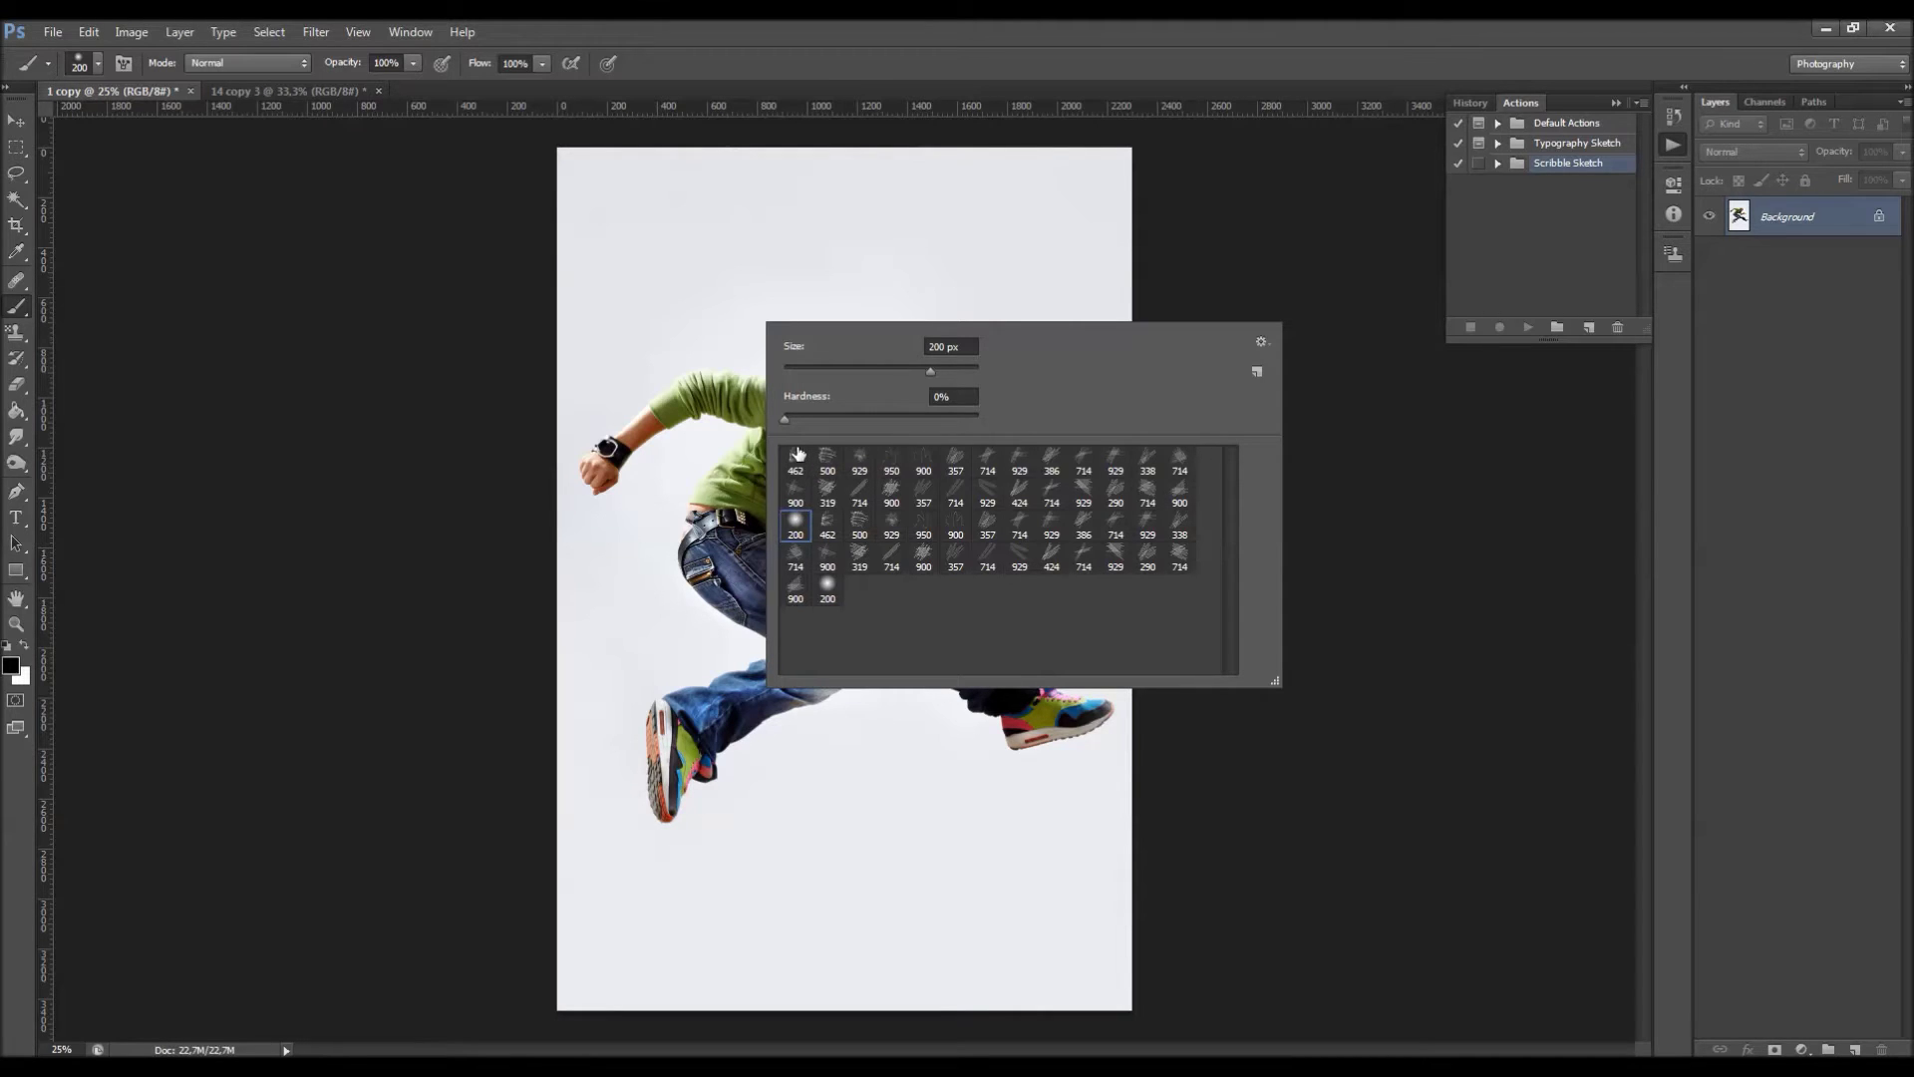
Close the brush presets and switch back to the Move tool.
left_click(1260, 342)
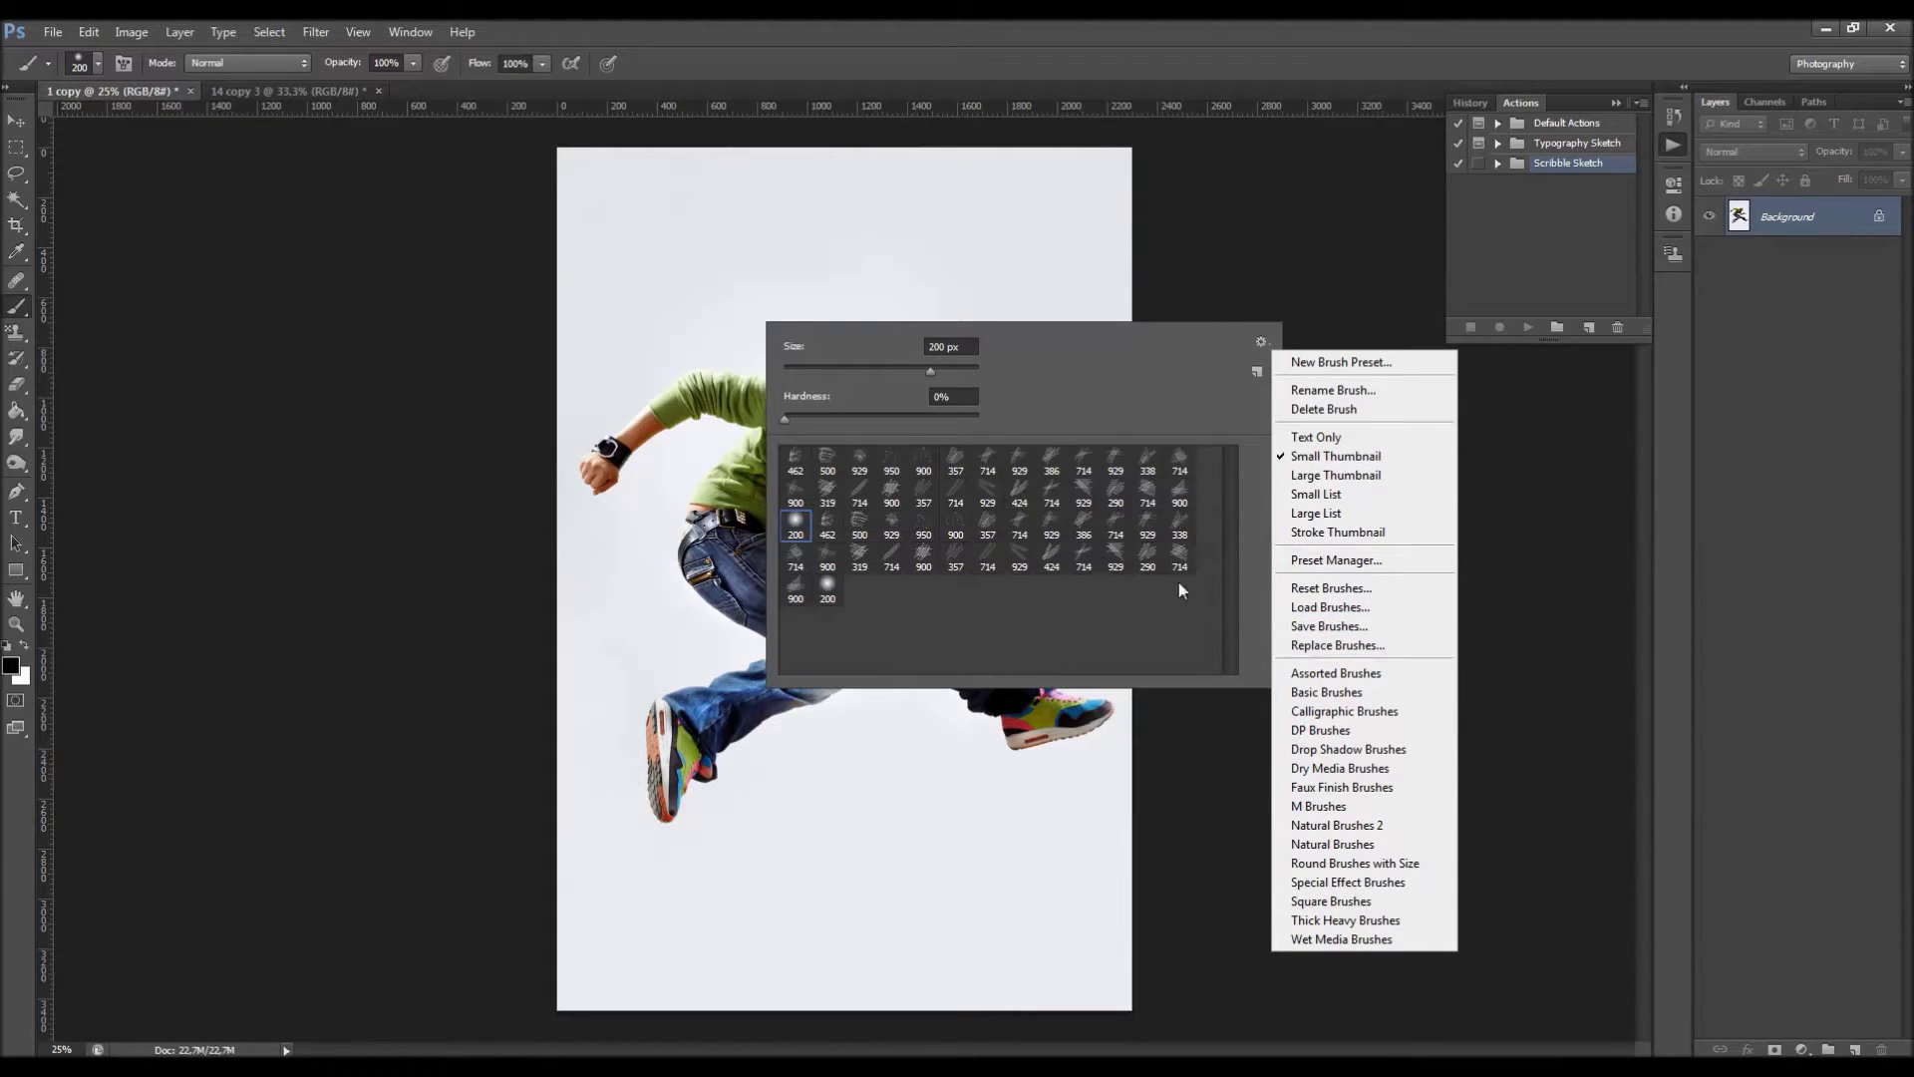
left_click(1188, 80)
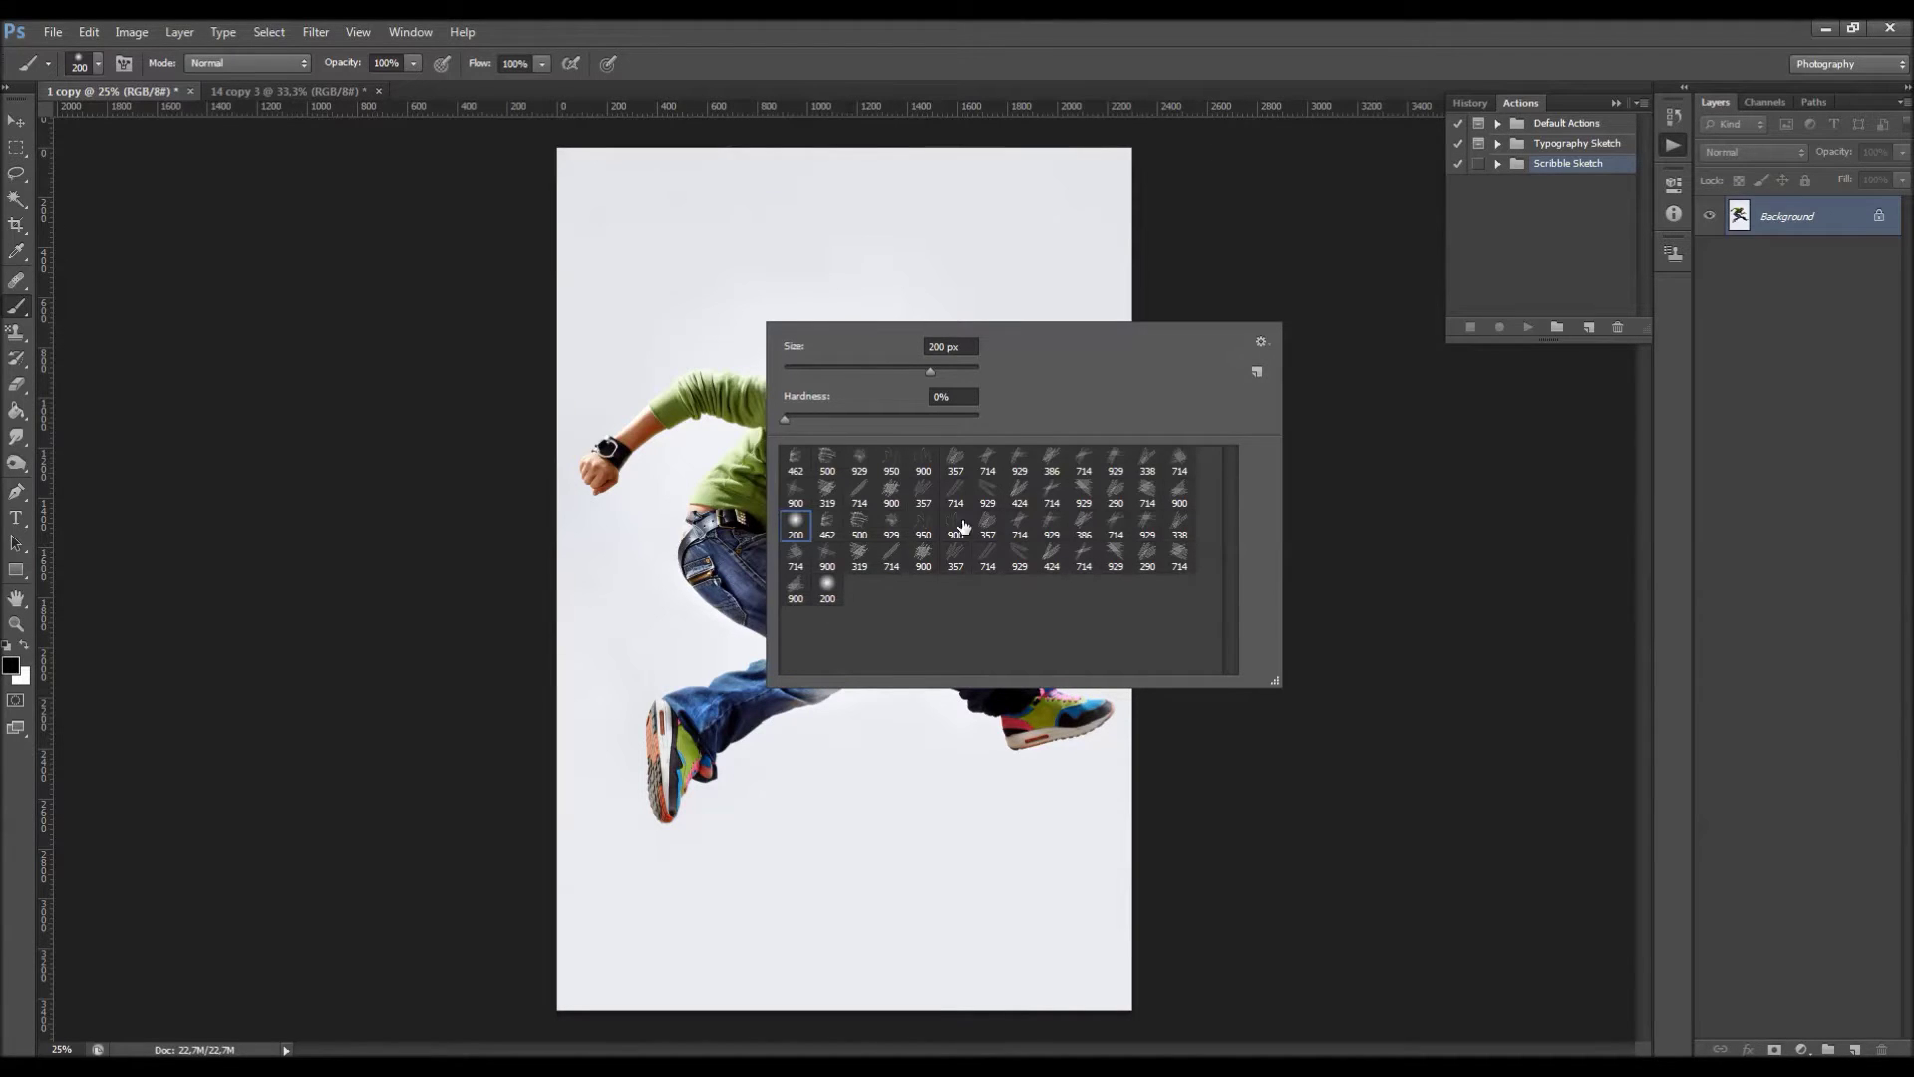
right_click(1099, 263)
left_click(1112, 66)
key("v")
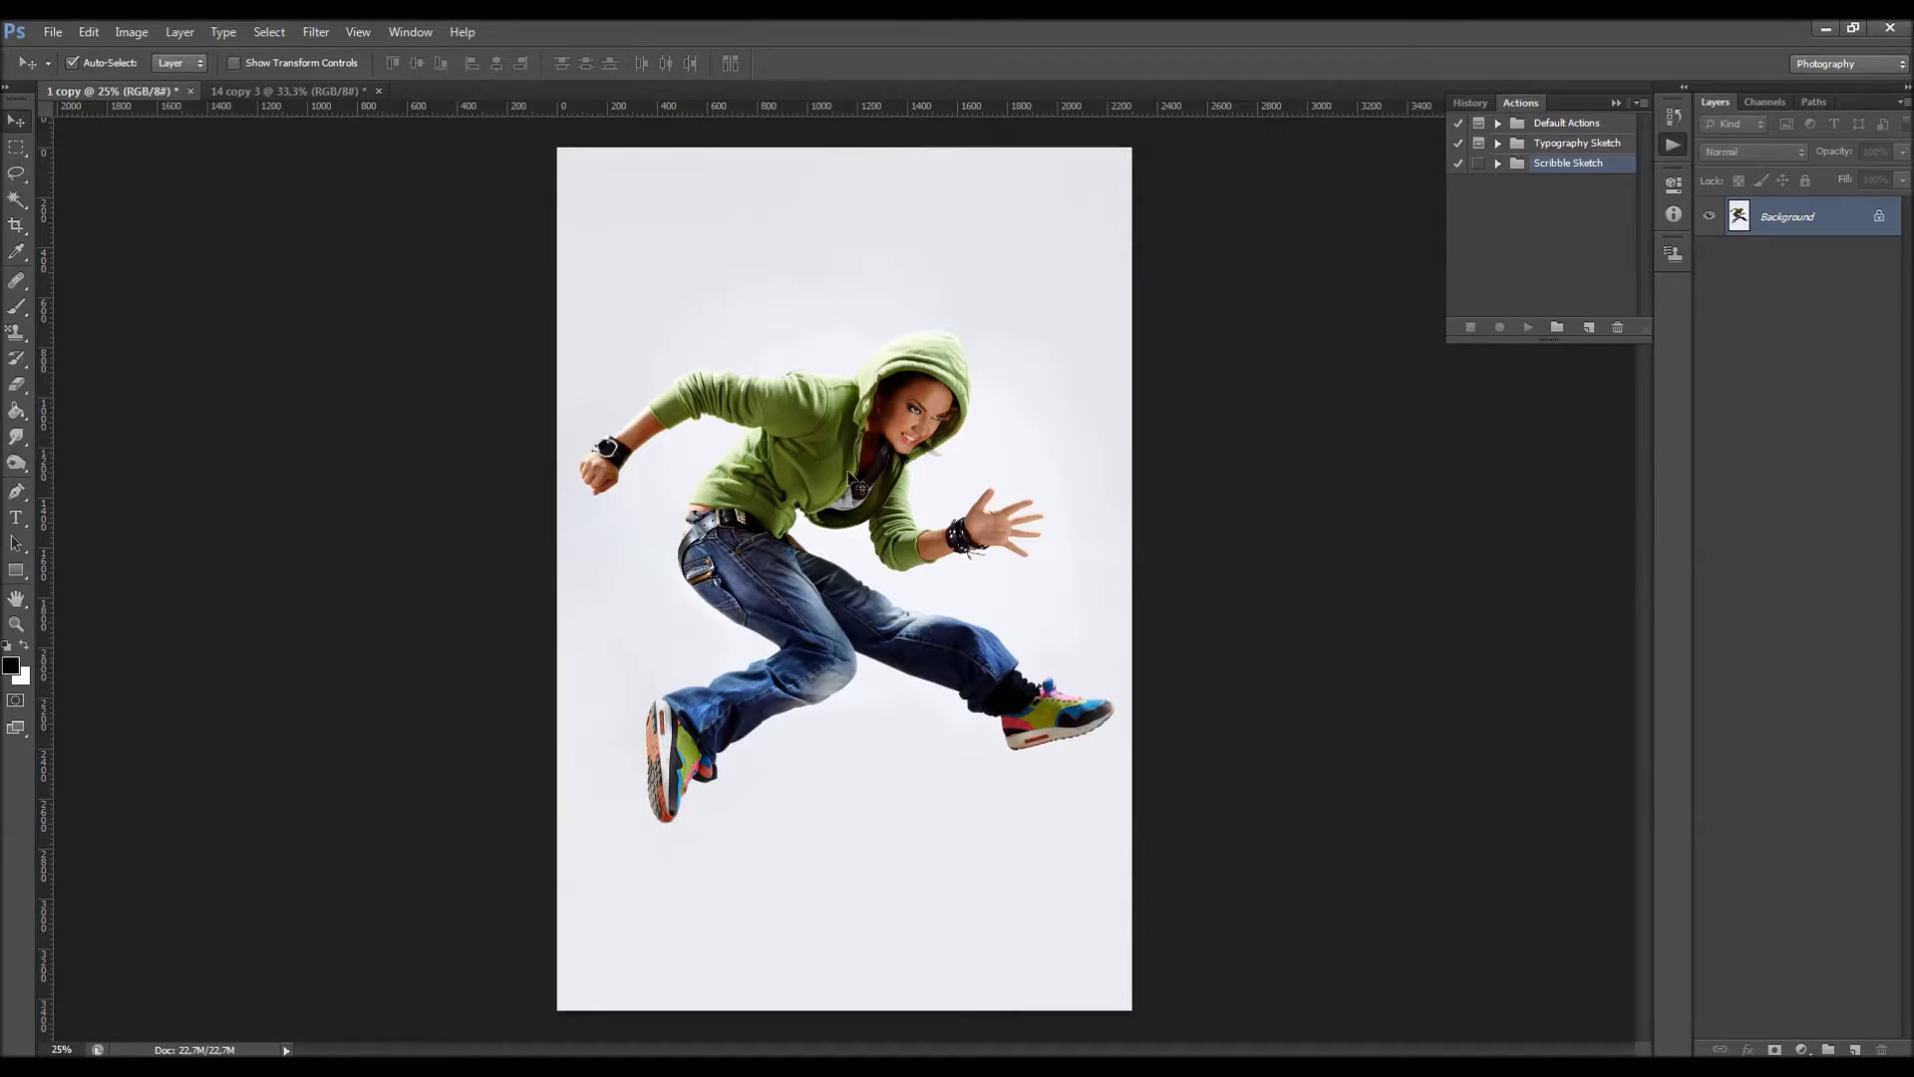
Expand the Typography Sketch action set and select its Typography Sketch action.
left_click(1511, 146)
left_click(1498, 144)
left_click(1547, 162)
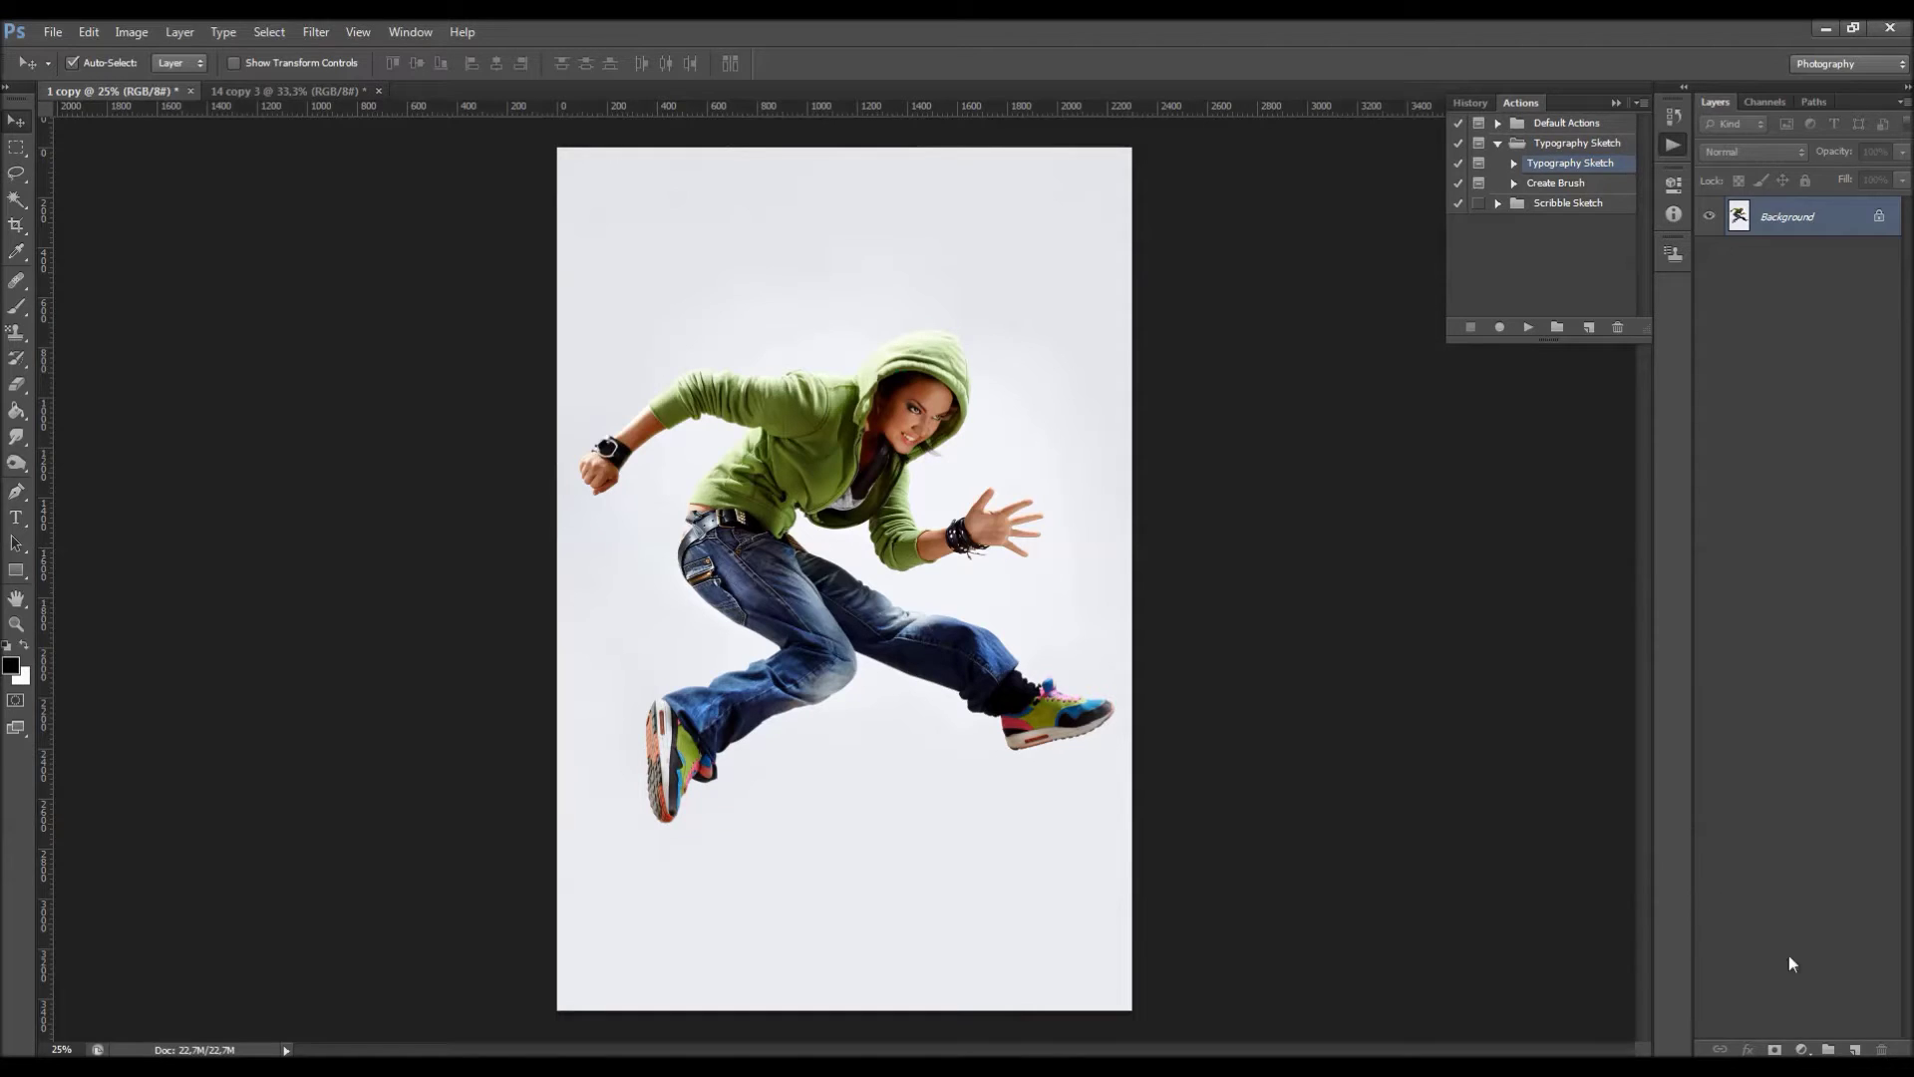
Add a new empty layer above the Background and name it "brush".
left_click(1854, 1049)
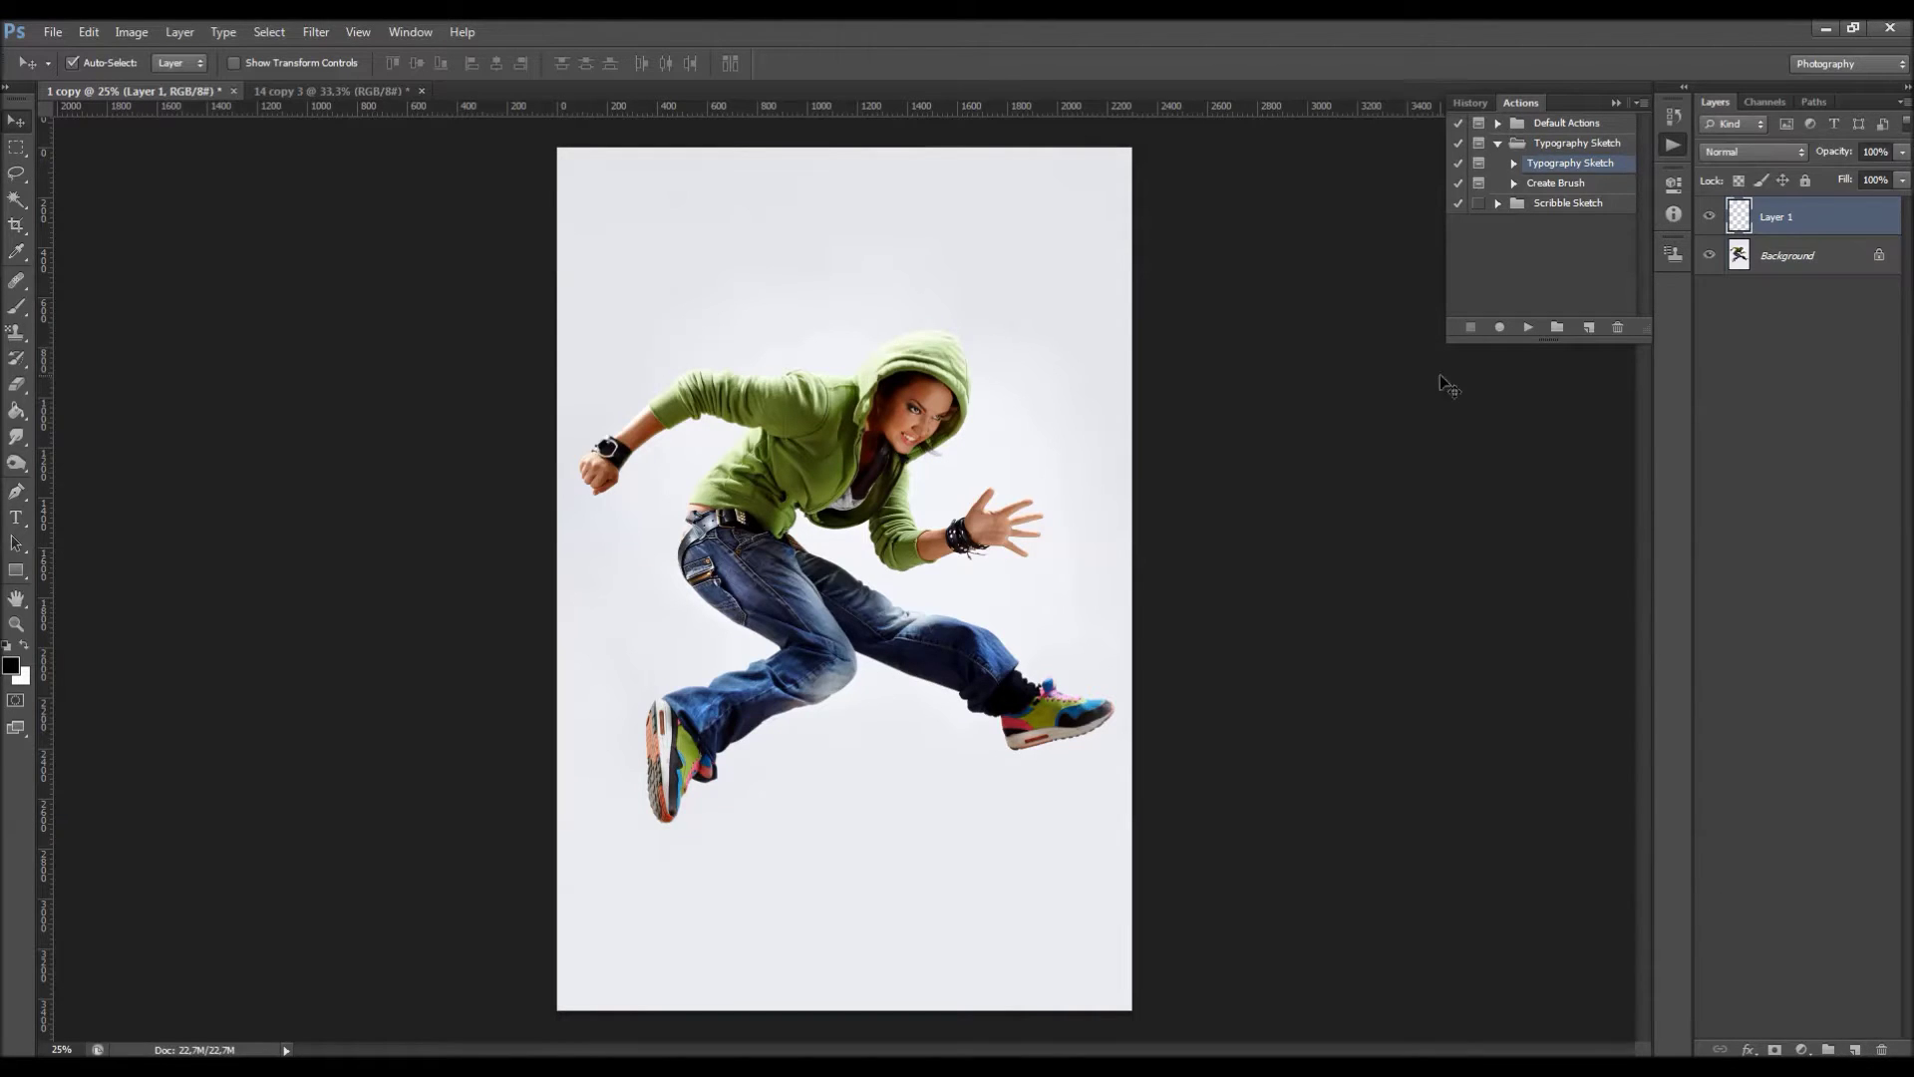
double_click(1776, 218)
type("brush")
key("Return")
Activate the Brush tool and set the foreground colour to red with a red value of 255.
key("b")
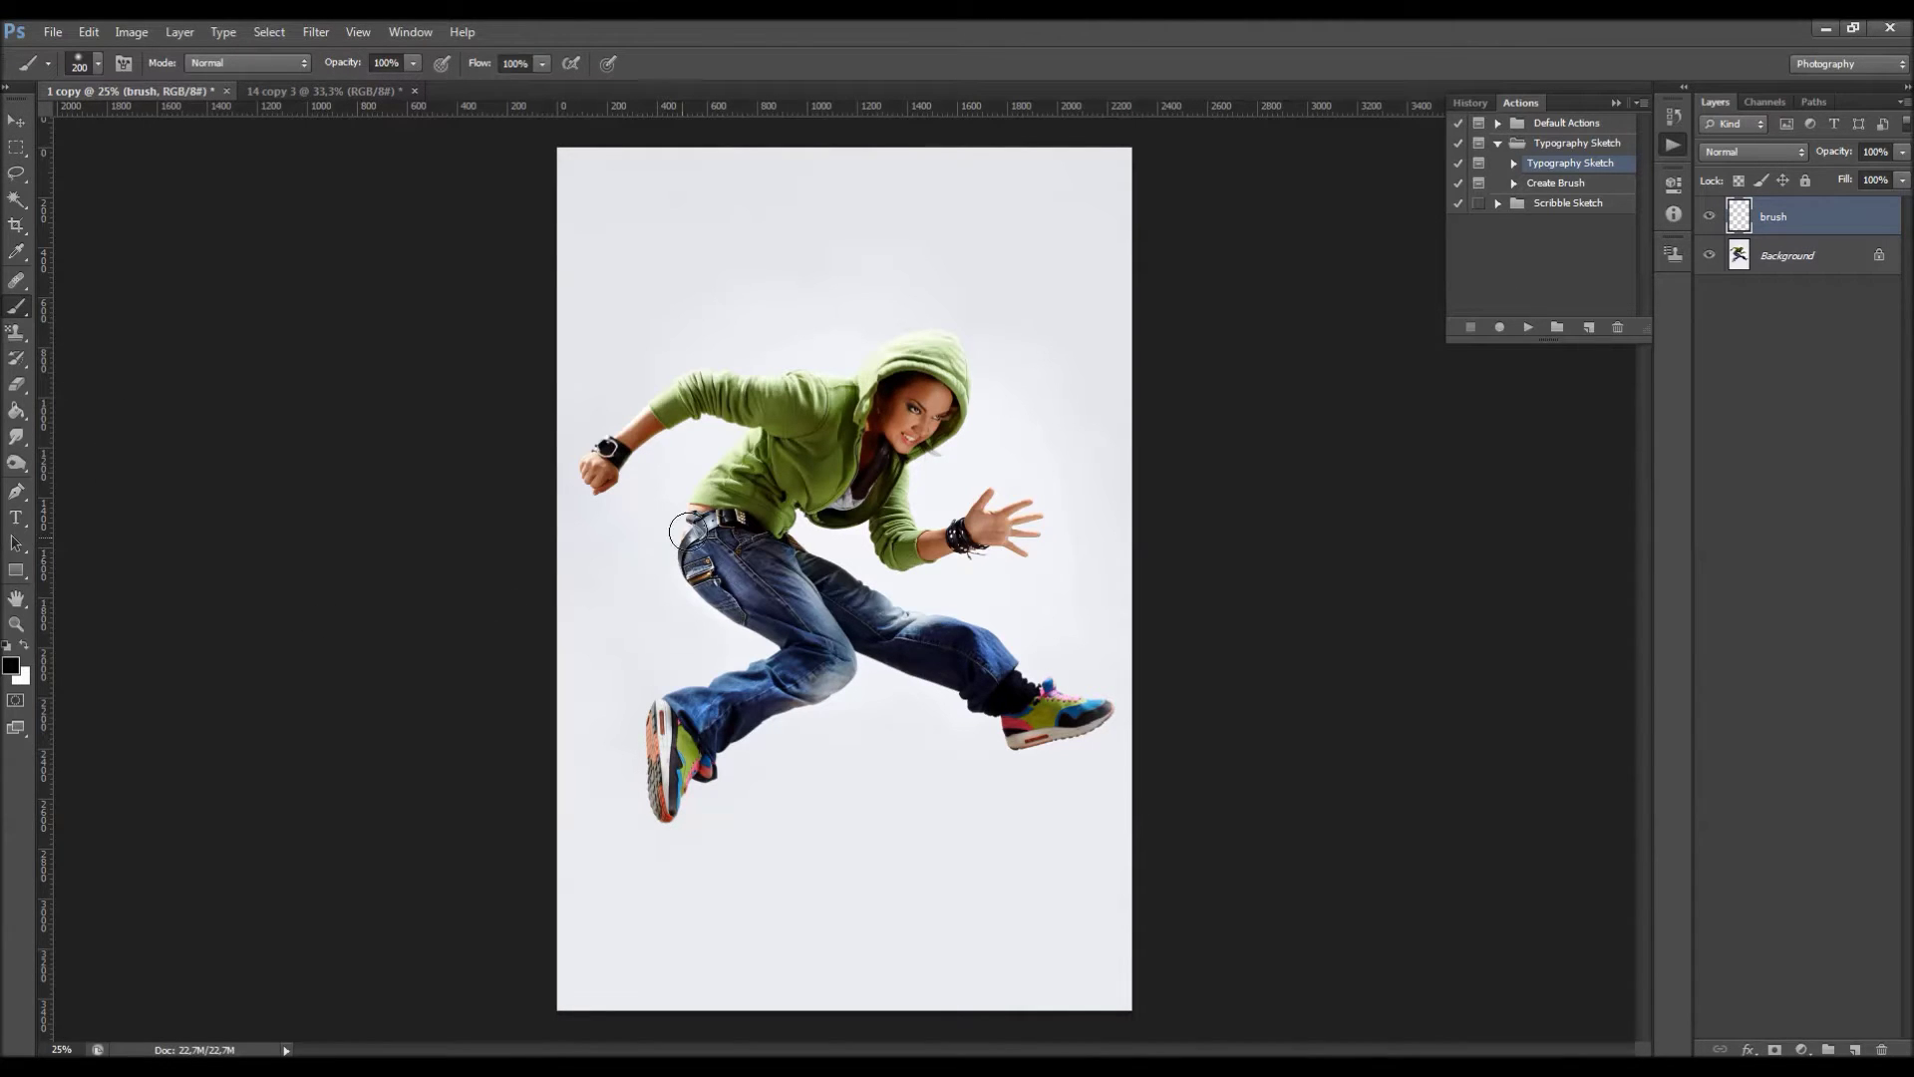
scroll(749, 434, "up", 2)
left_click(10, 665)
type("255")
left_click(1658, 649)
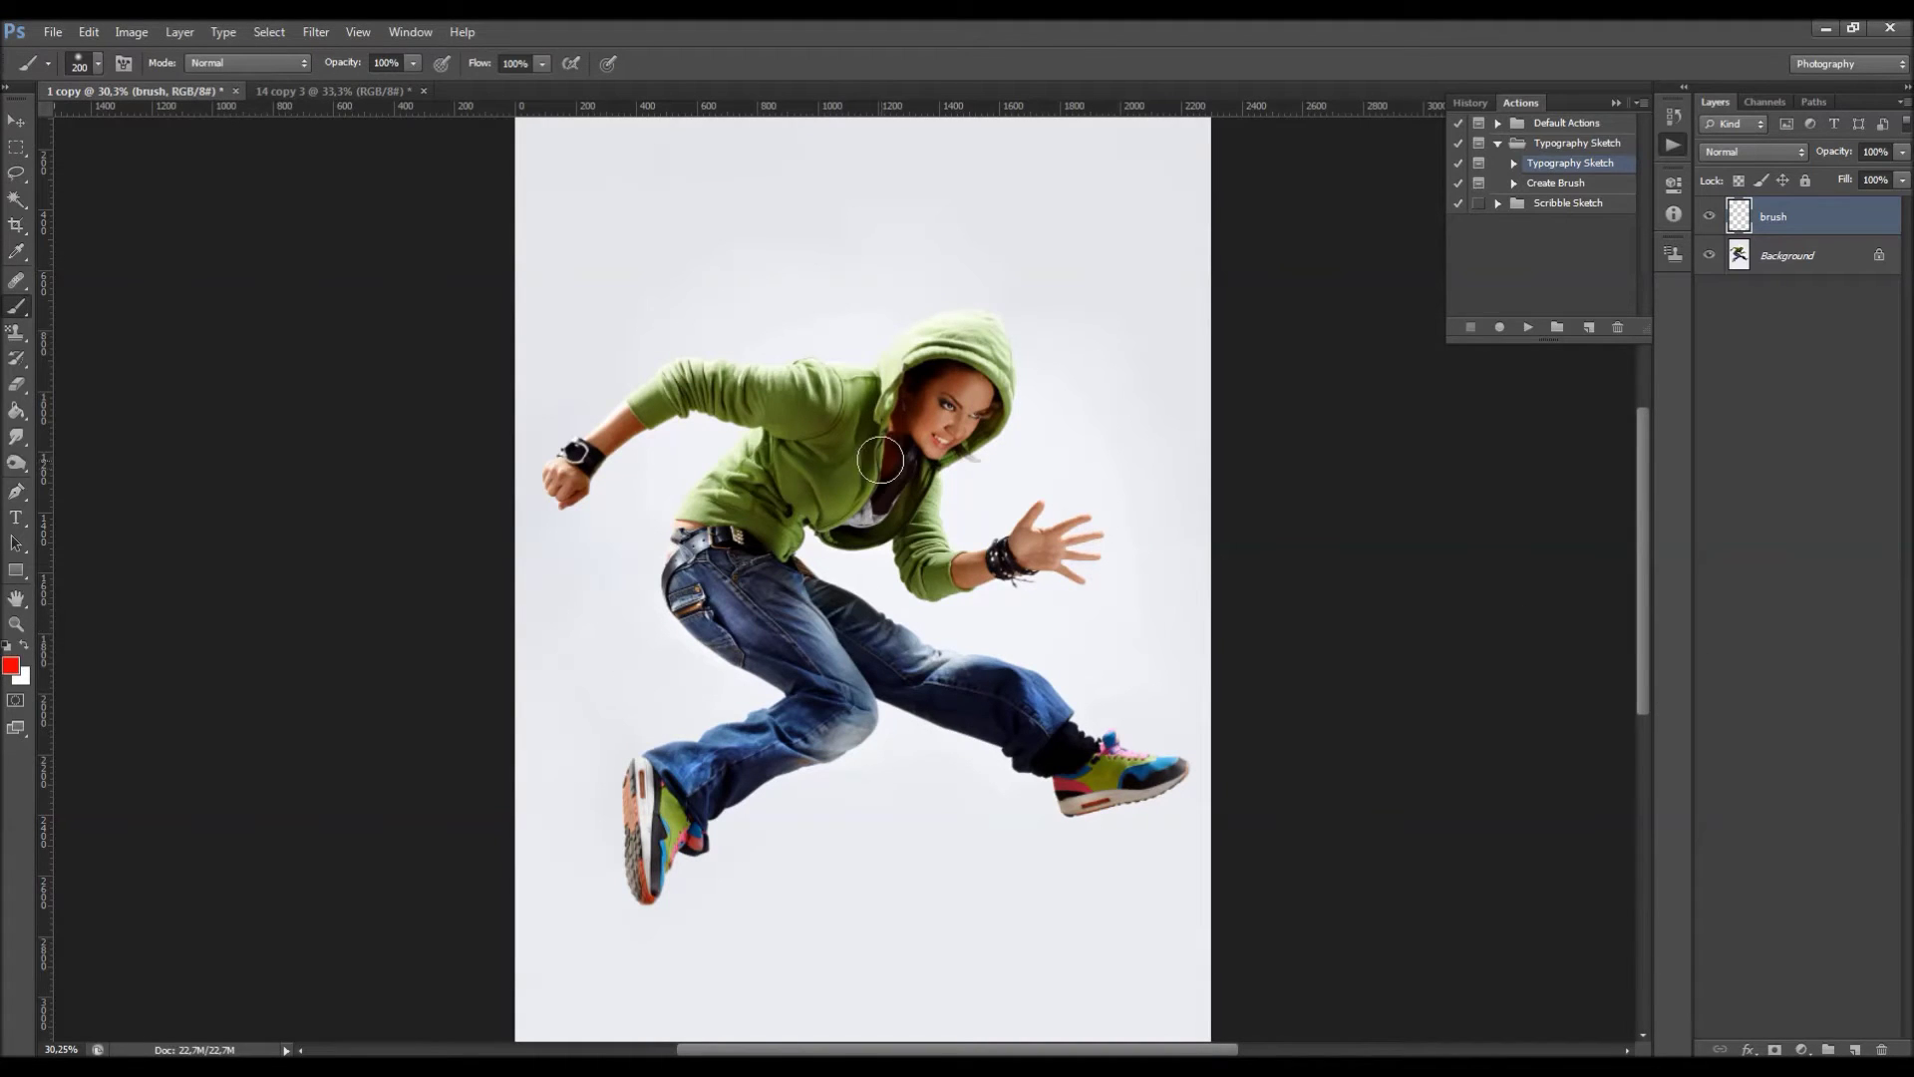
Try a red brush stroke across the figure's face and chest, and undo it.
left_click(337, 63)
key("Return")
mouse_move(947, 423)
left_mouse_down()
mouse_move(941, 365)
mouse_move(918, 381)
mouse_move(983, 349)
mouse_move(907, 459)
mouse_move(898, 417)
mouse_move(776, 403)
mouse_move(844, 409)
mouse_move(887, 454)
mouse_move(822, 500)
mouse_move(784, 461)
left_mouse_up()
key("ctrl+z")
Select the backdrop around the figure on the Background layer with the Magic Wand, and invert the selection to the figure.
left_click(16, 198)
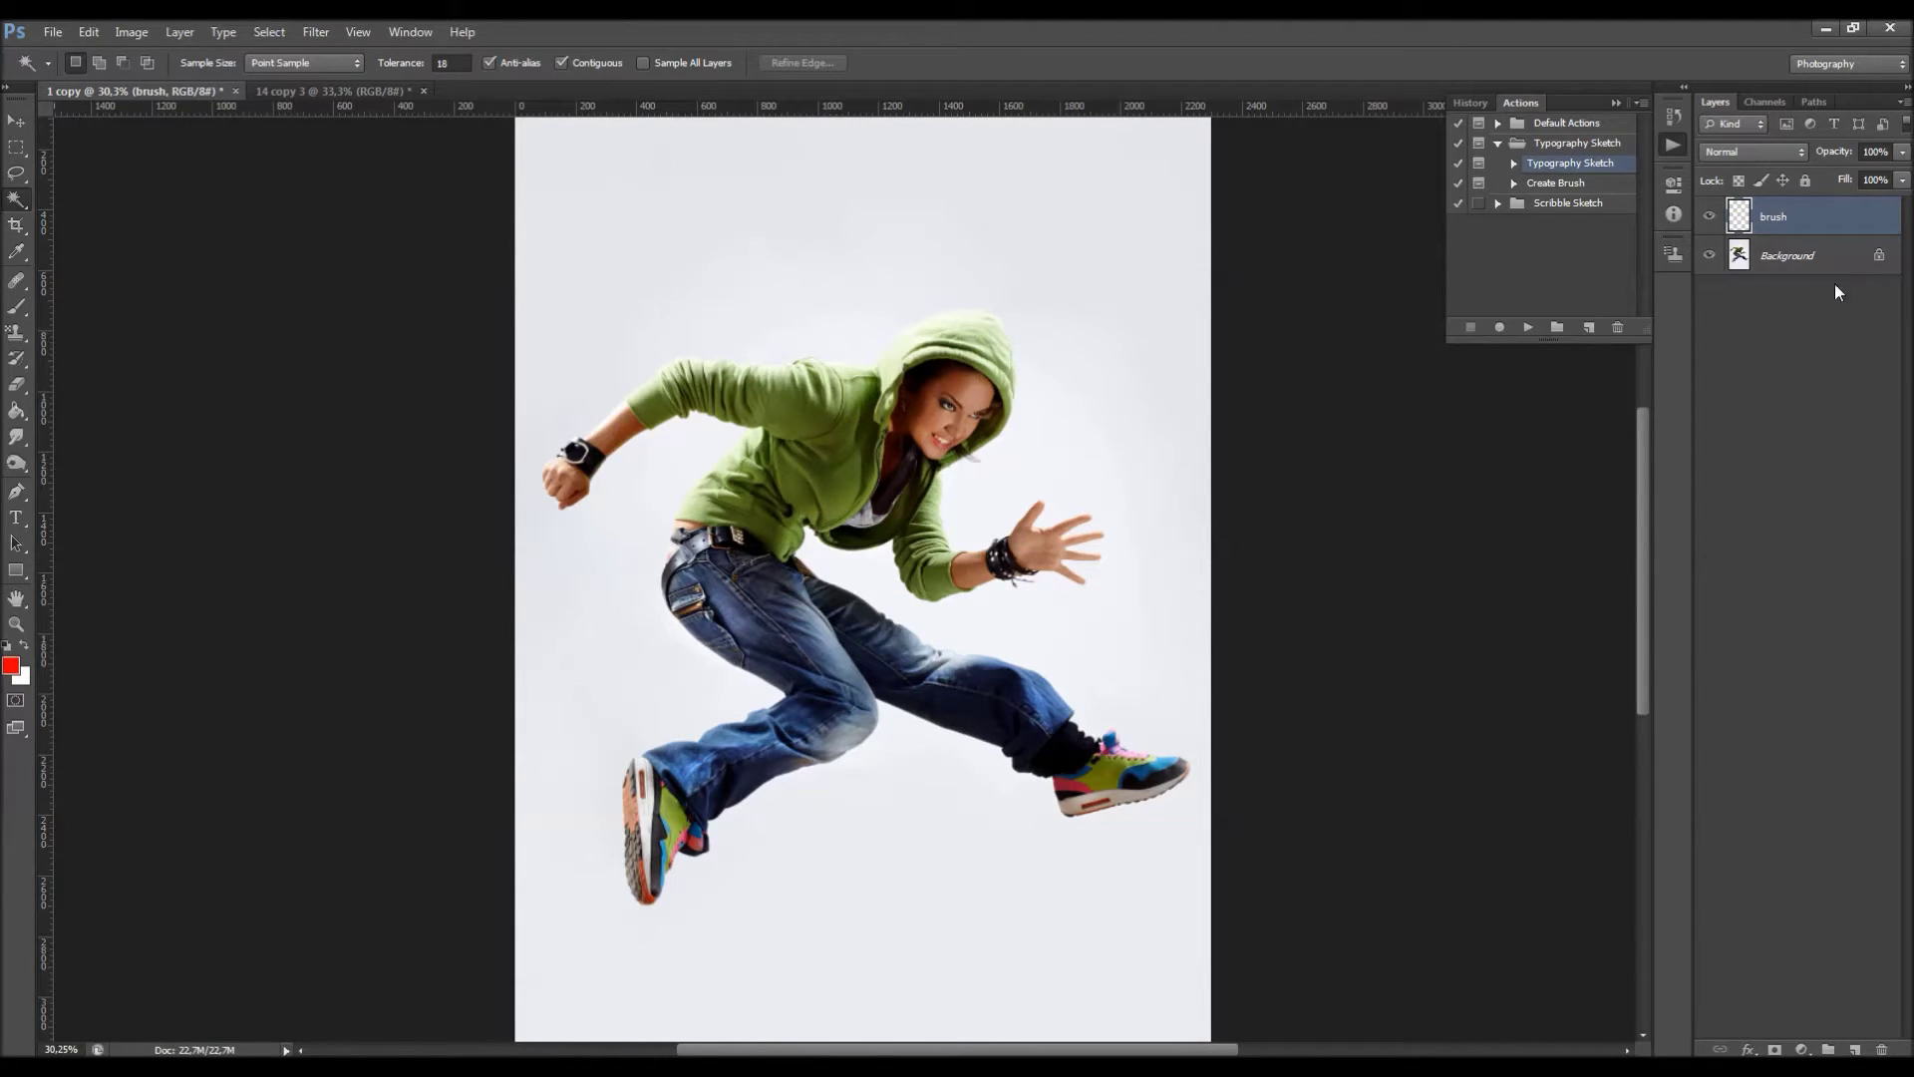
left_click(1784, 256)
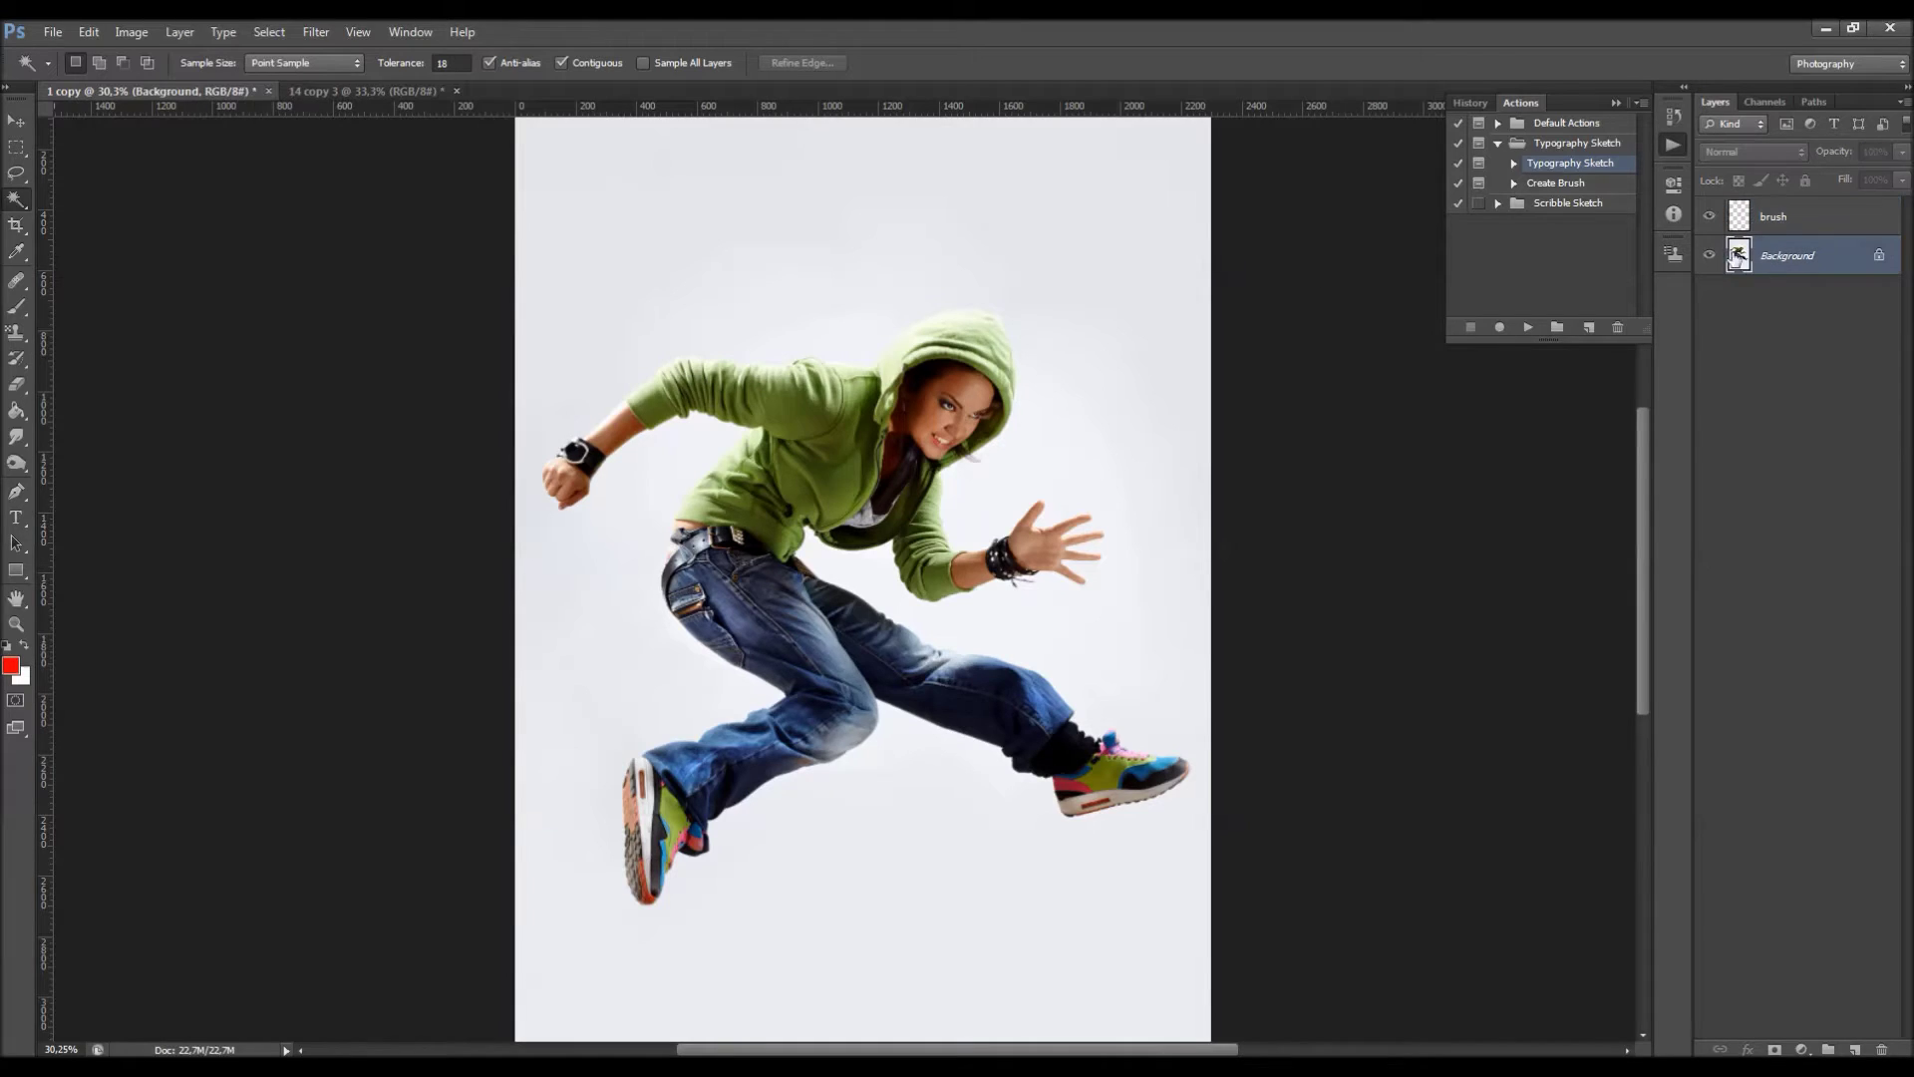
right_click(18, 202)
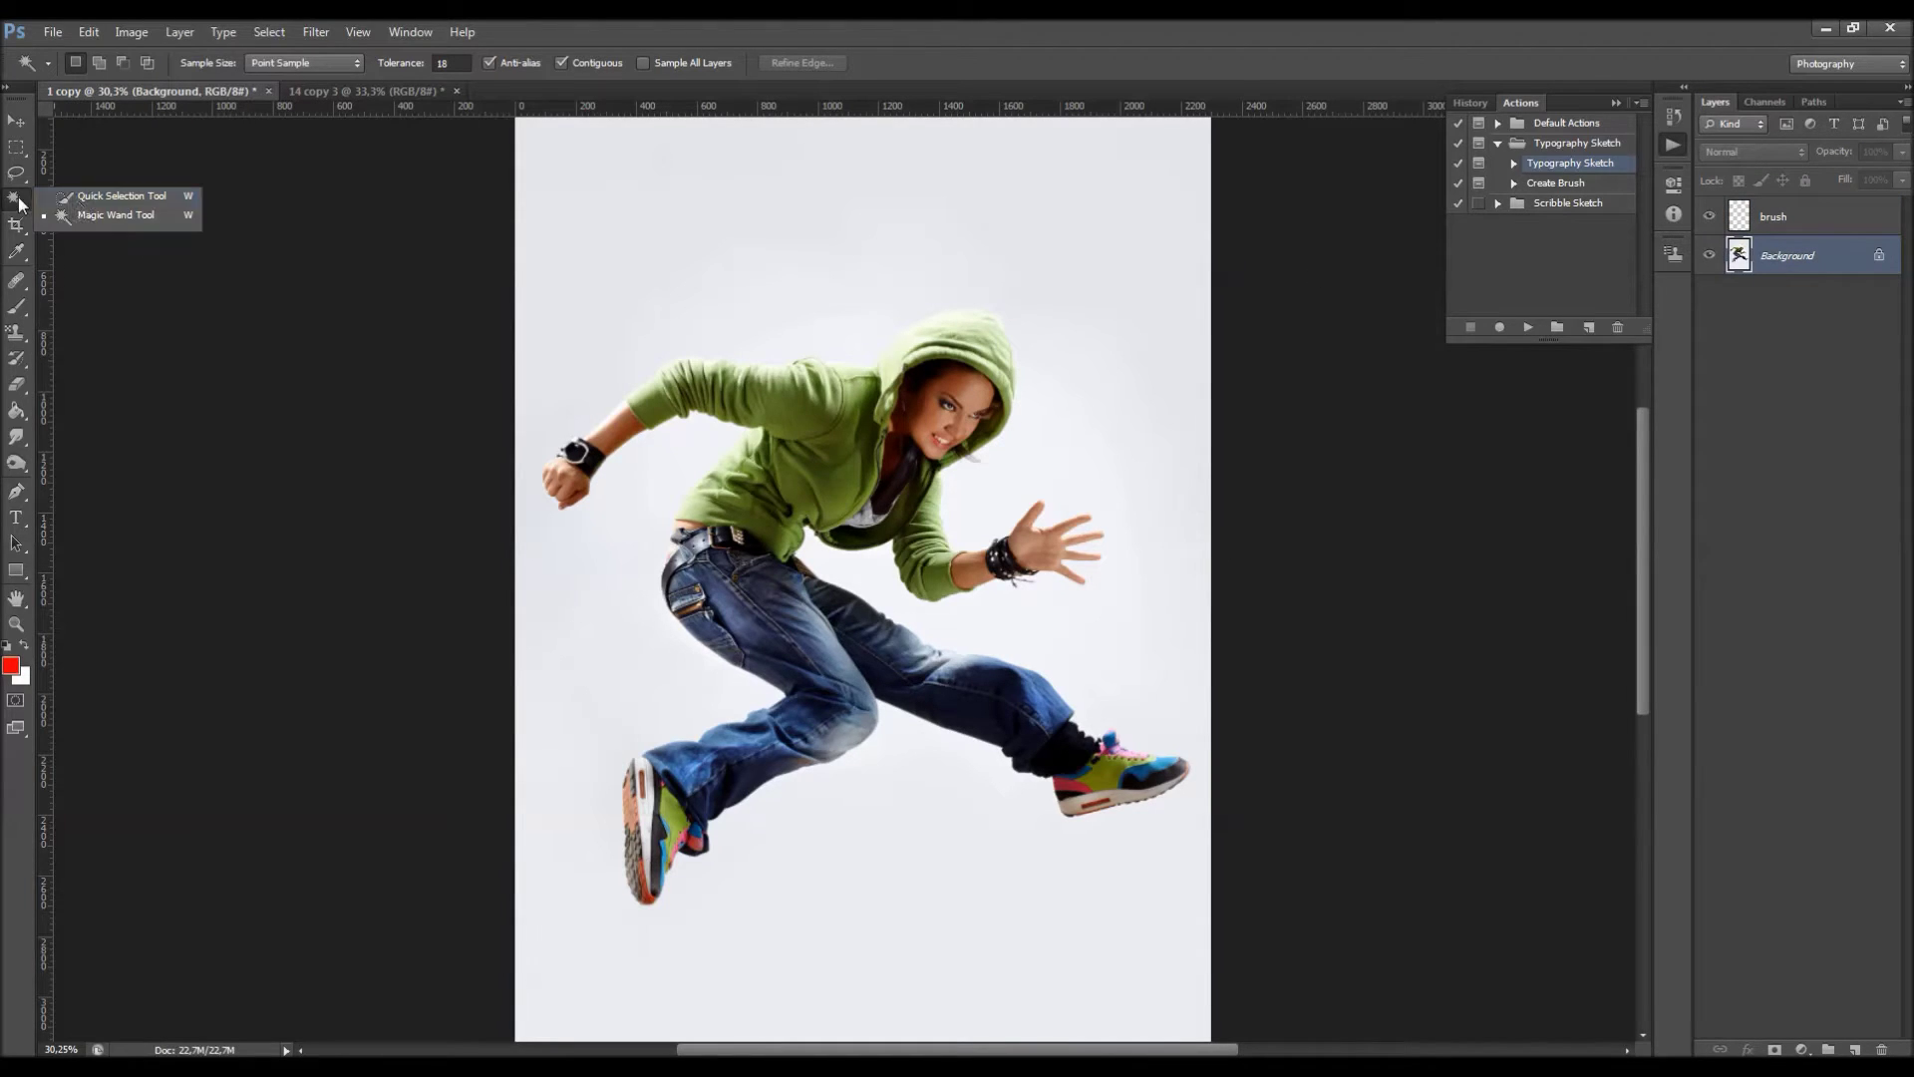
left_click(748, 28)
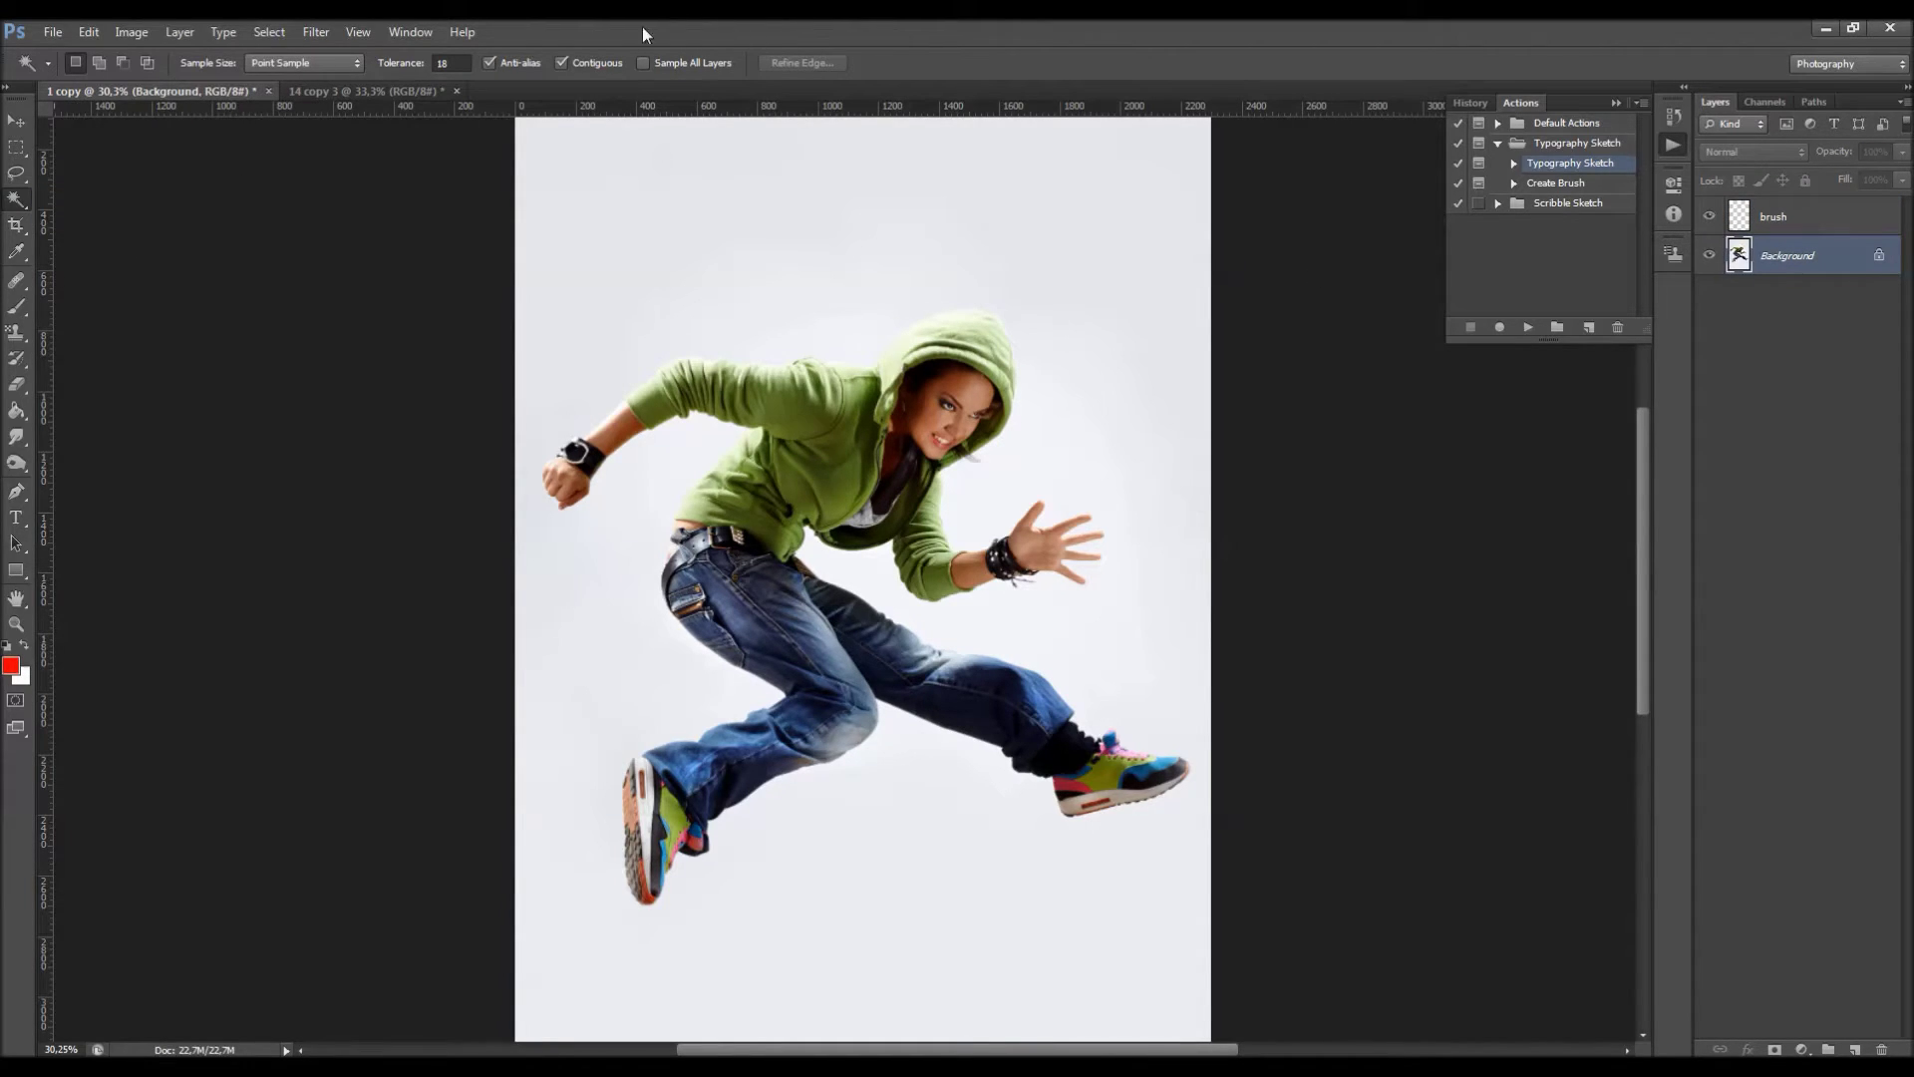
left_click(808, 285)
scroll(881, 466, "down", 8)
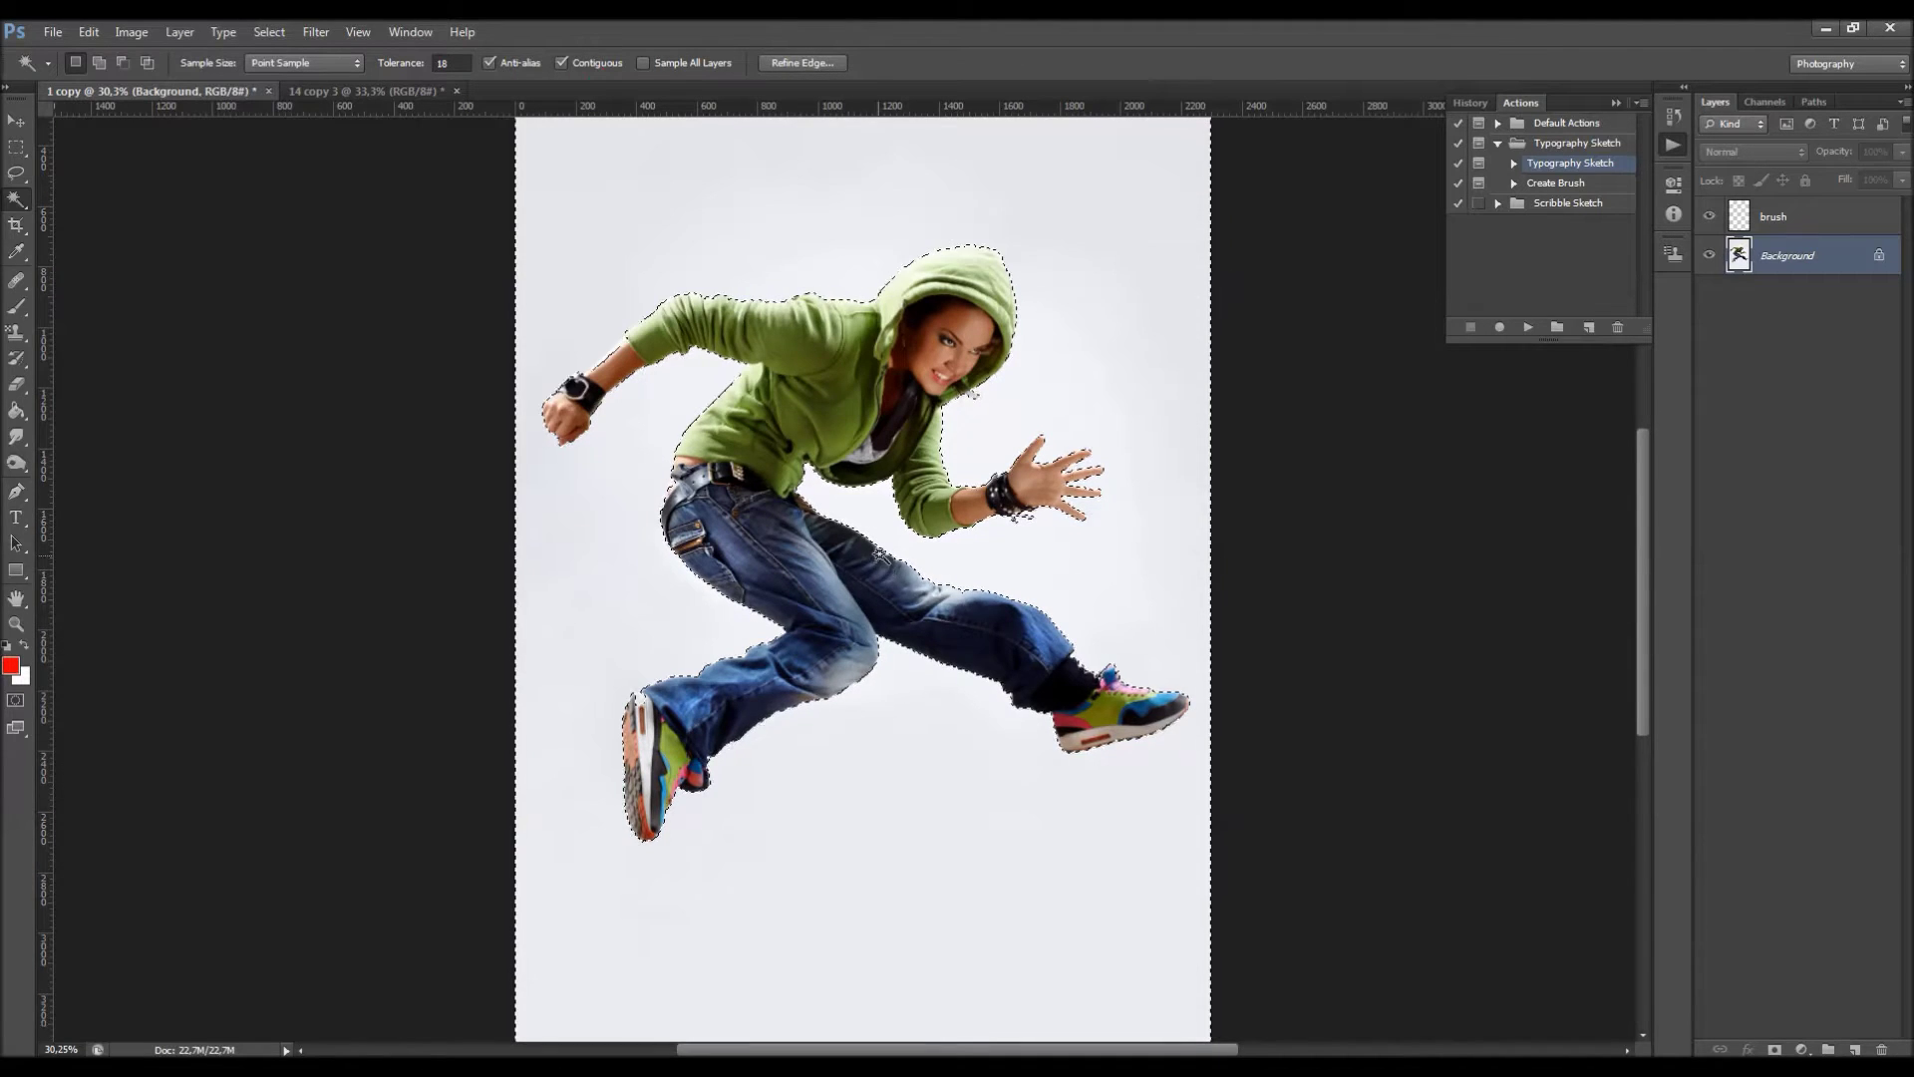
scroll(881, 466, "up", 7)
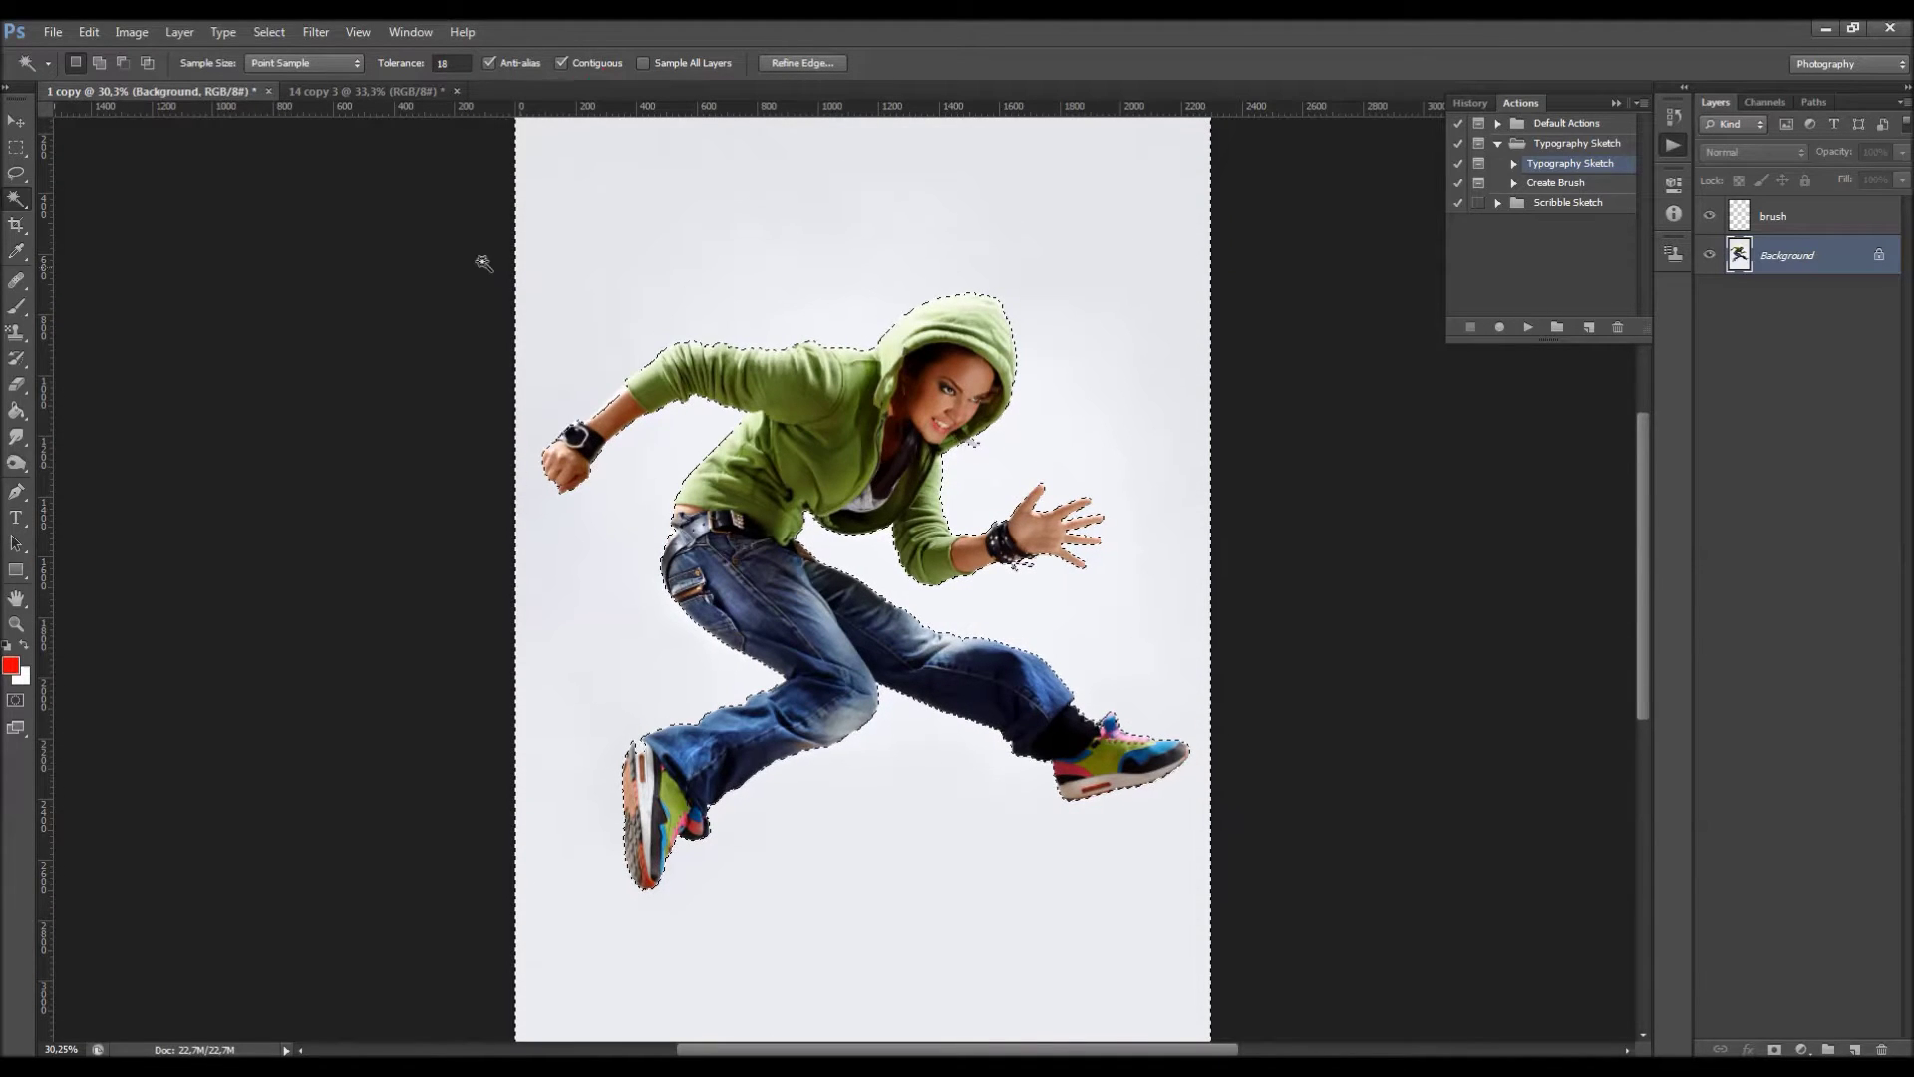
left_click(267, 33)
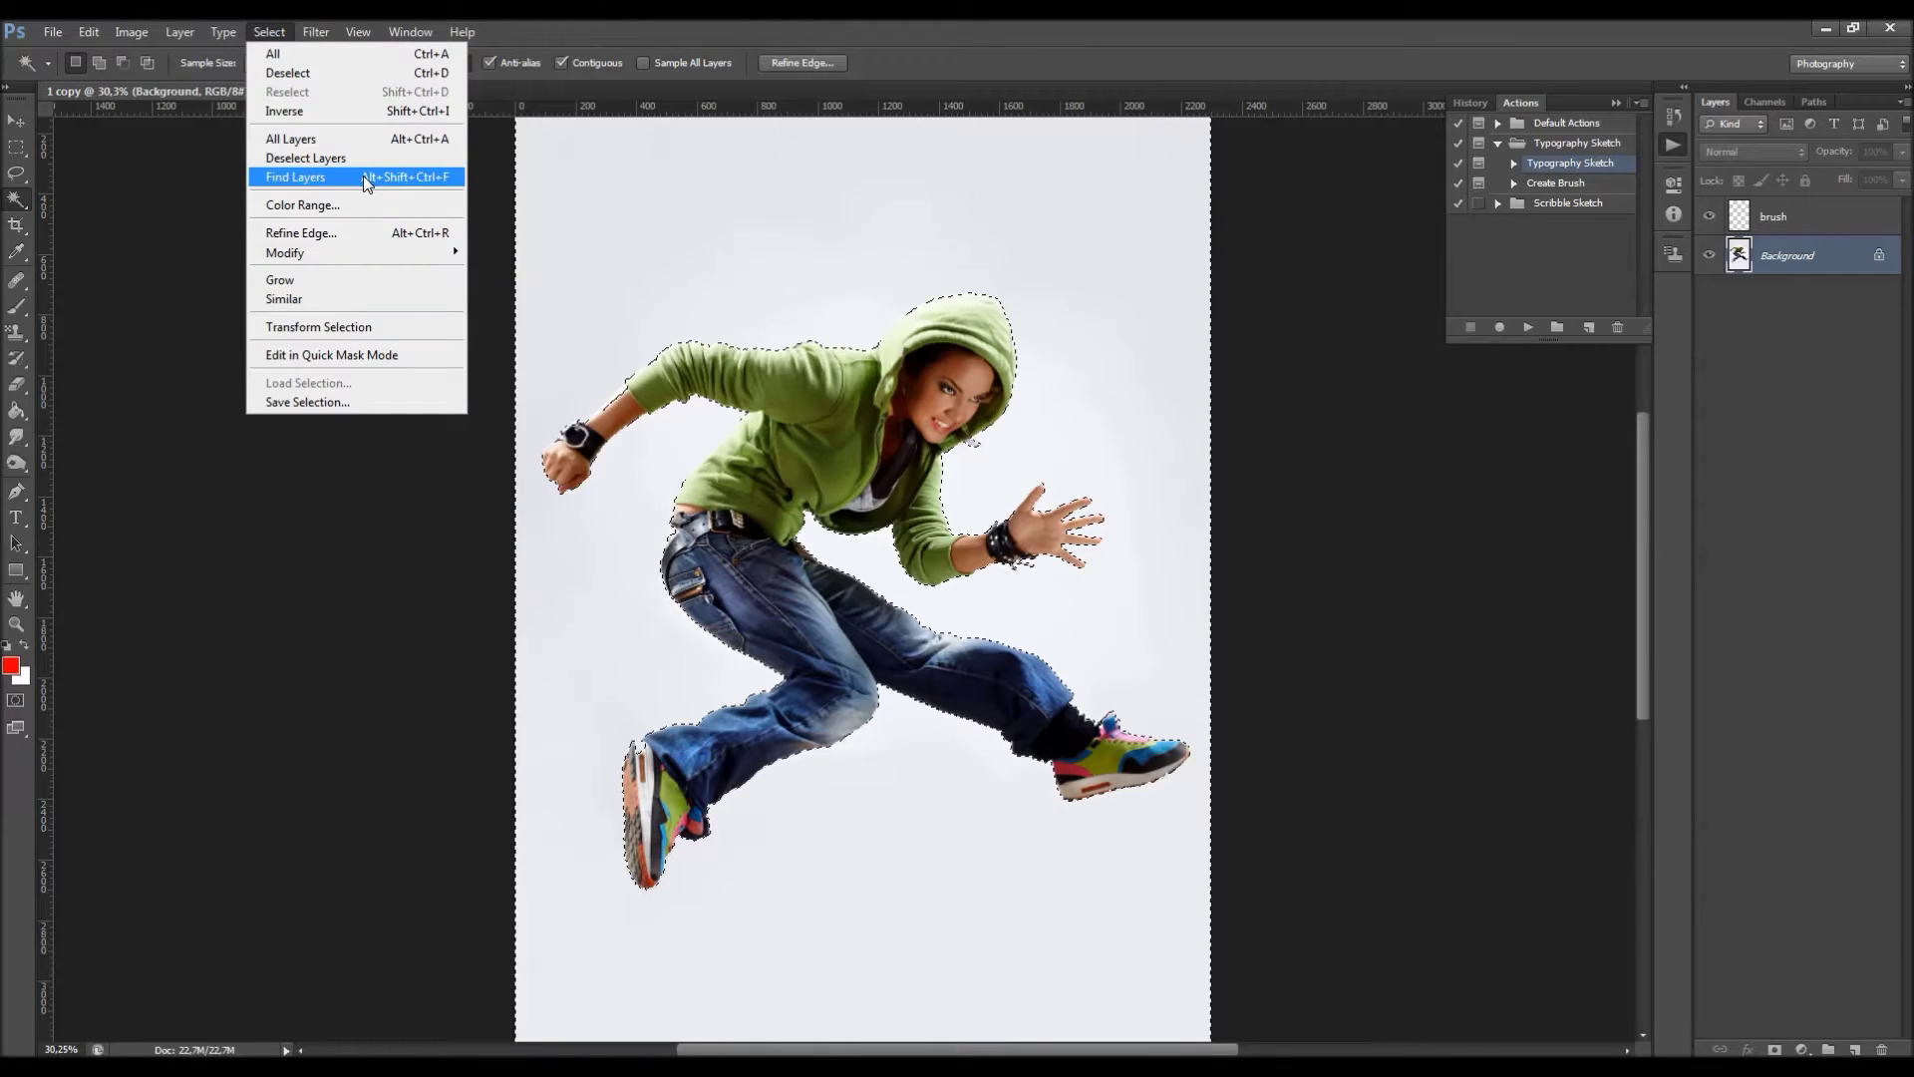
left_click(328, 111)
Fill the figure selection on the brush layer with the foreground colour in Normal mode at 100% opacity, and deselect.
left_click(1783, 224)
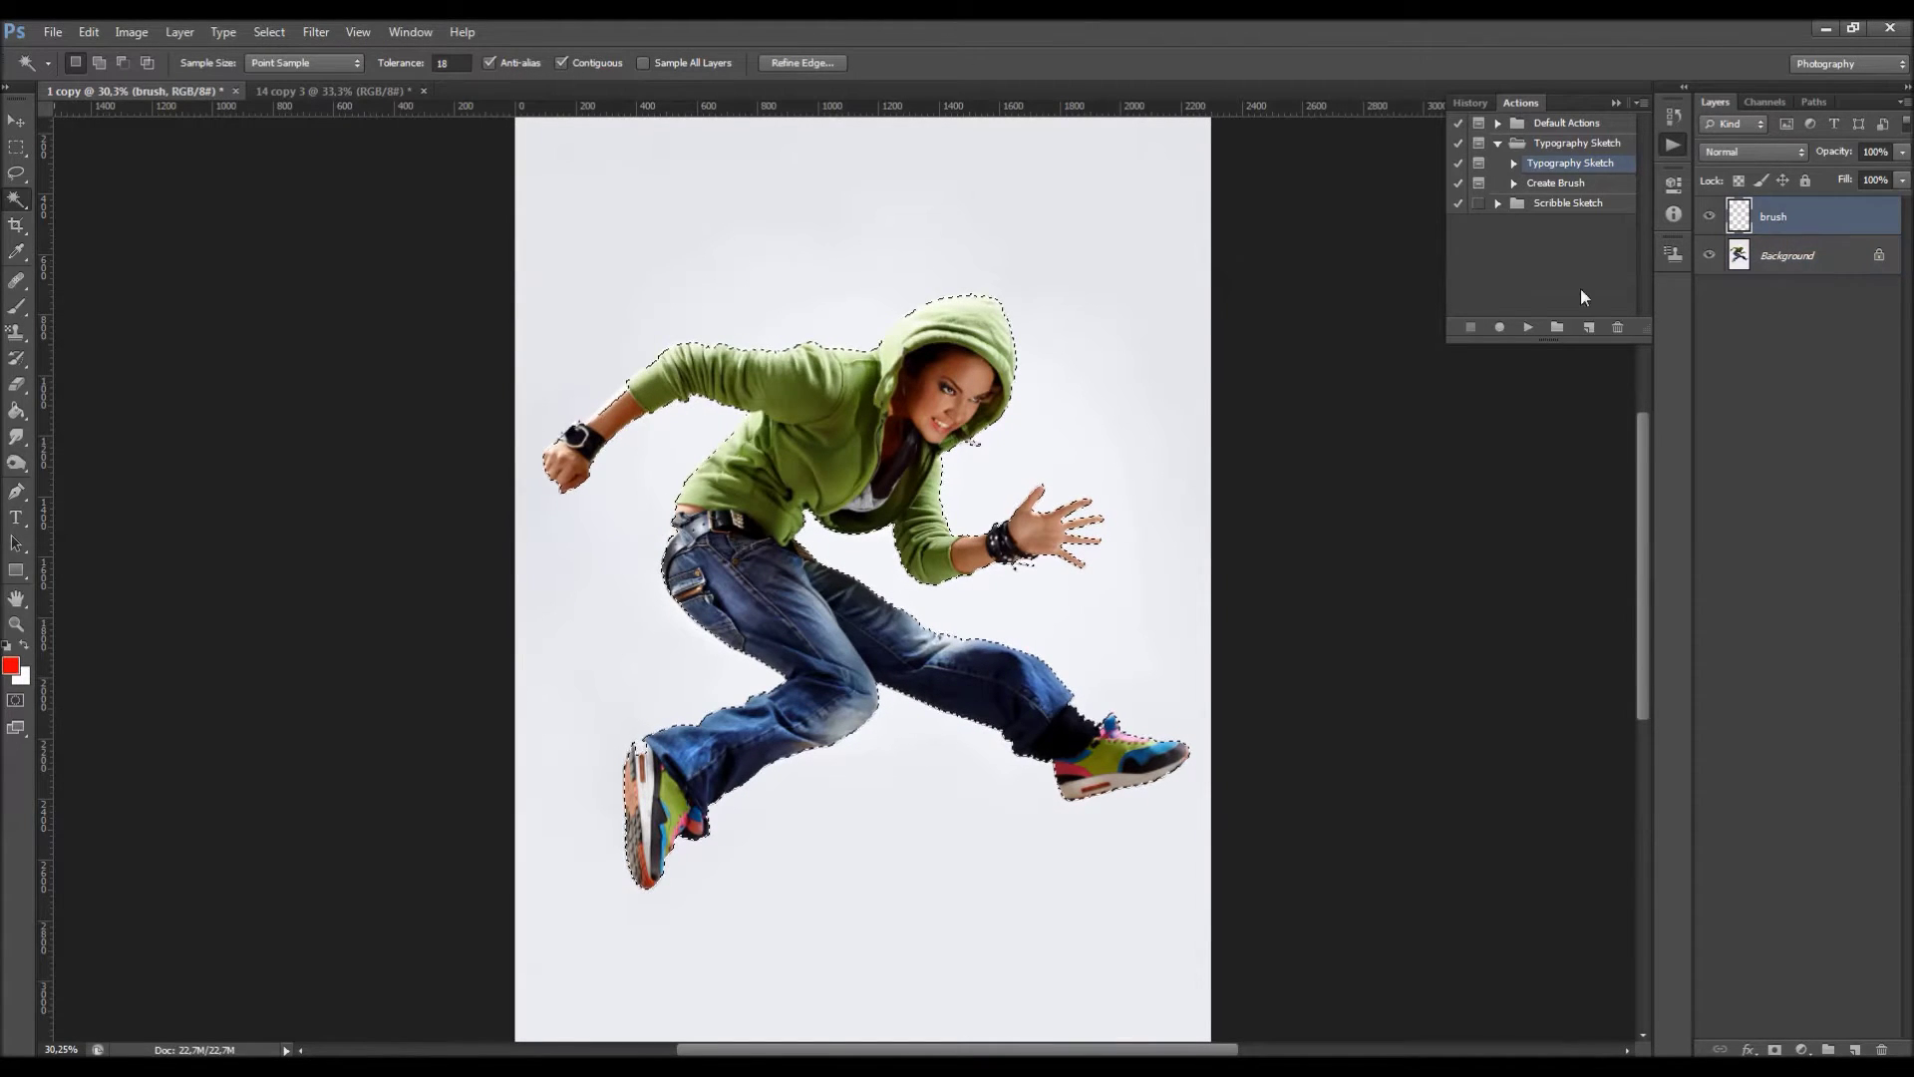
left_click(88, 32)
left_click(130, 317)
left_click(998, 345)
left_click(980, 363)
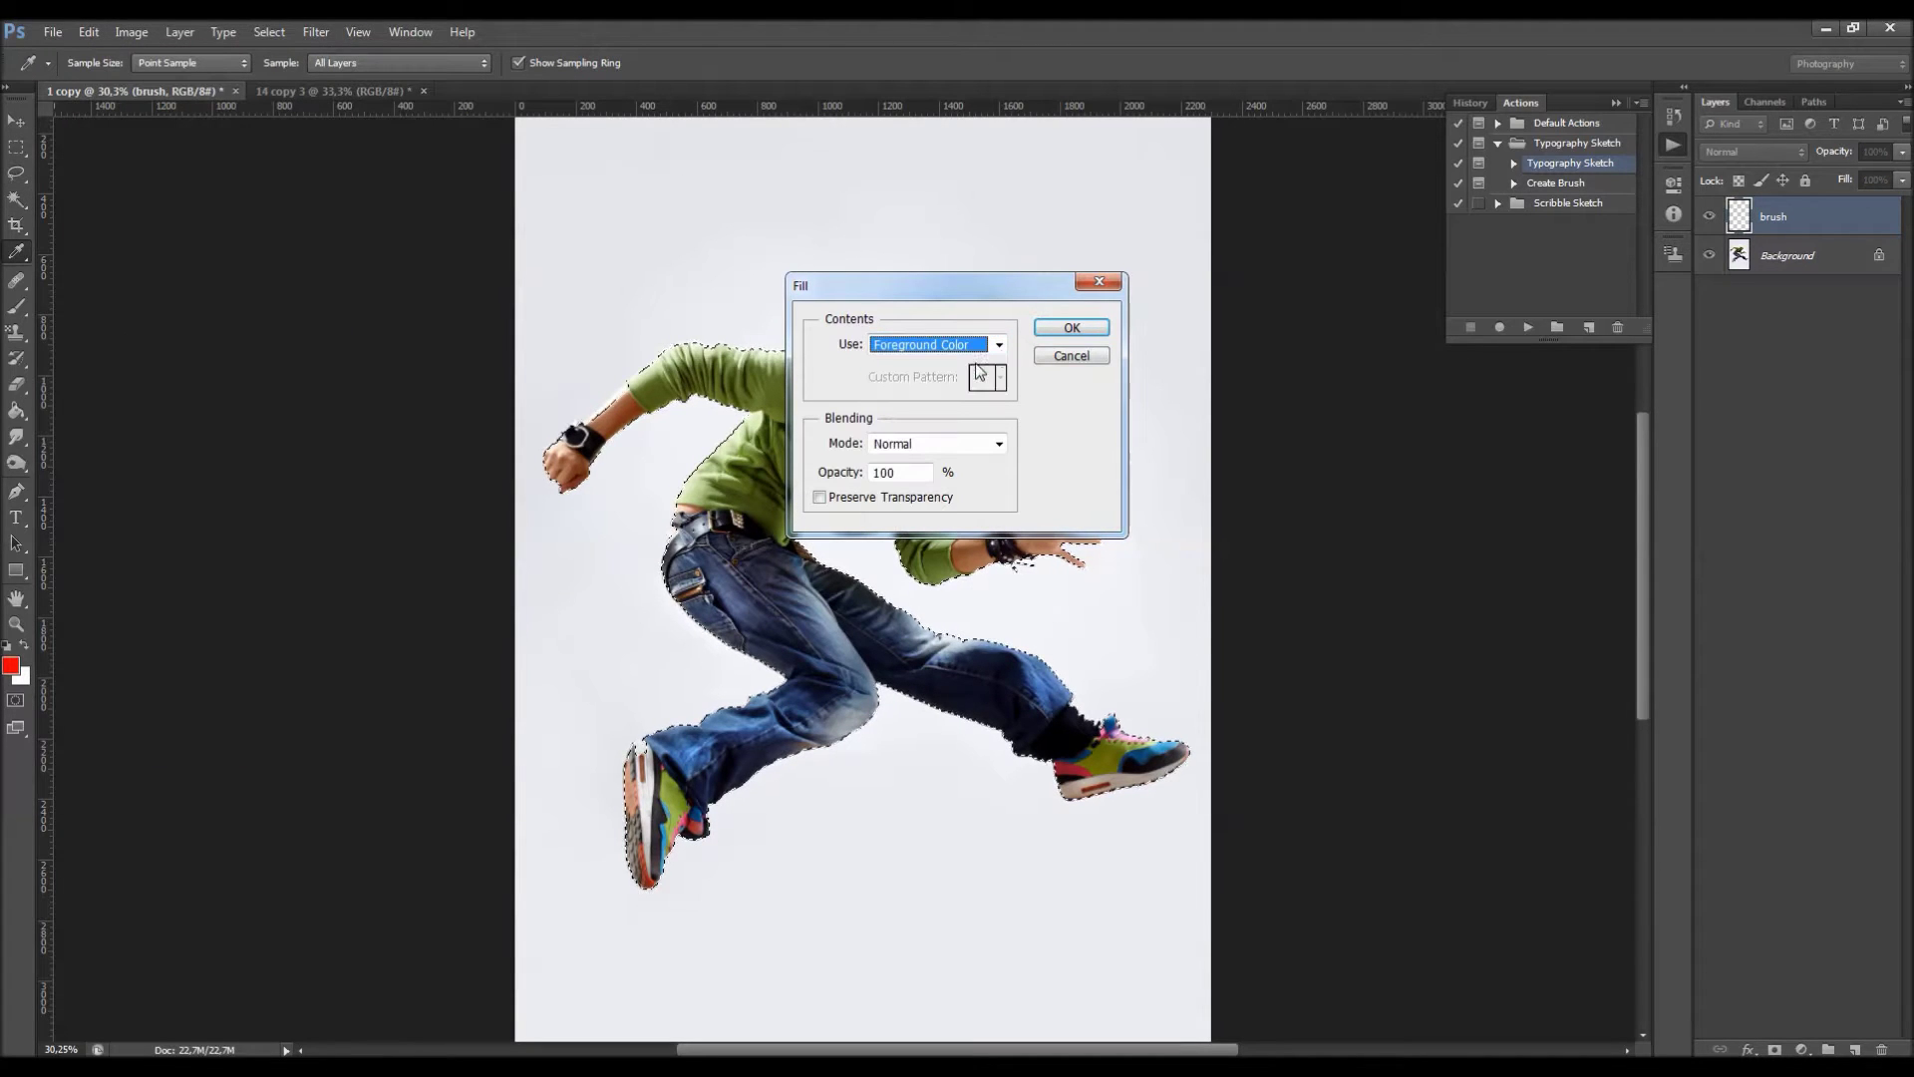
left_click(1079, 330)
key("ctrl+d")
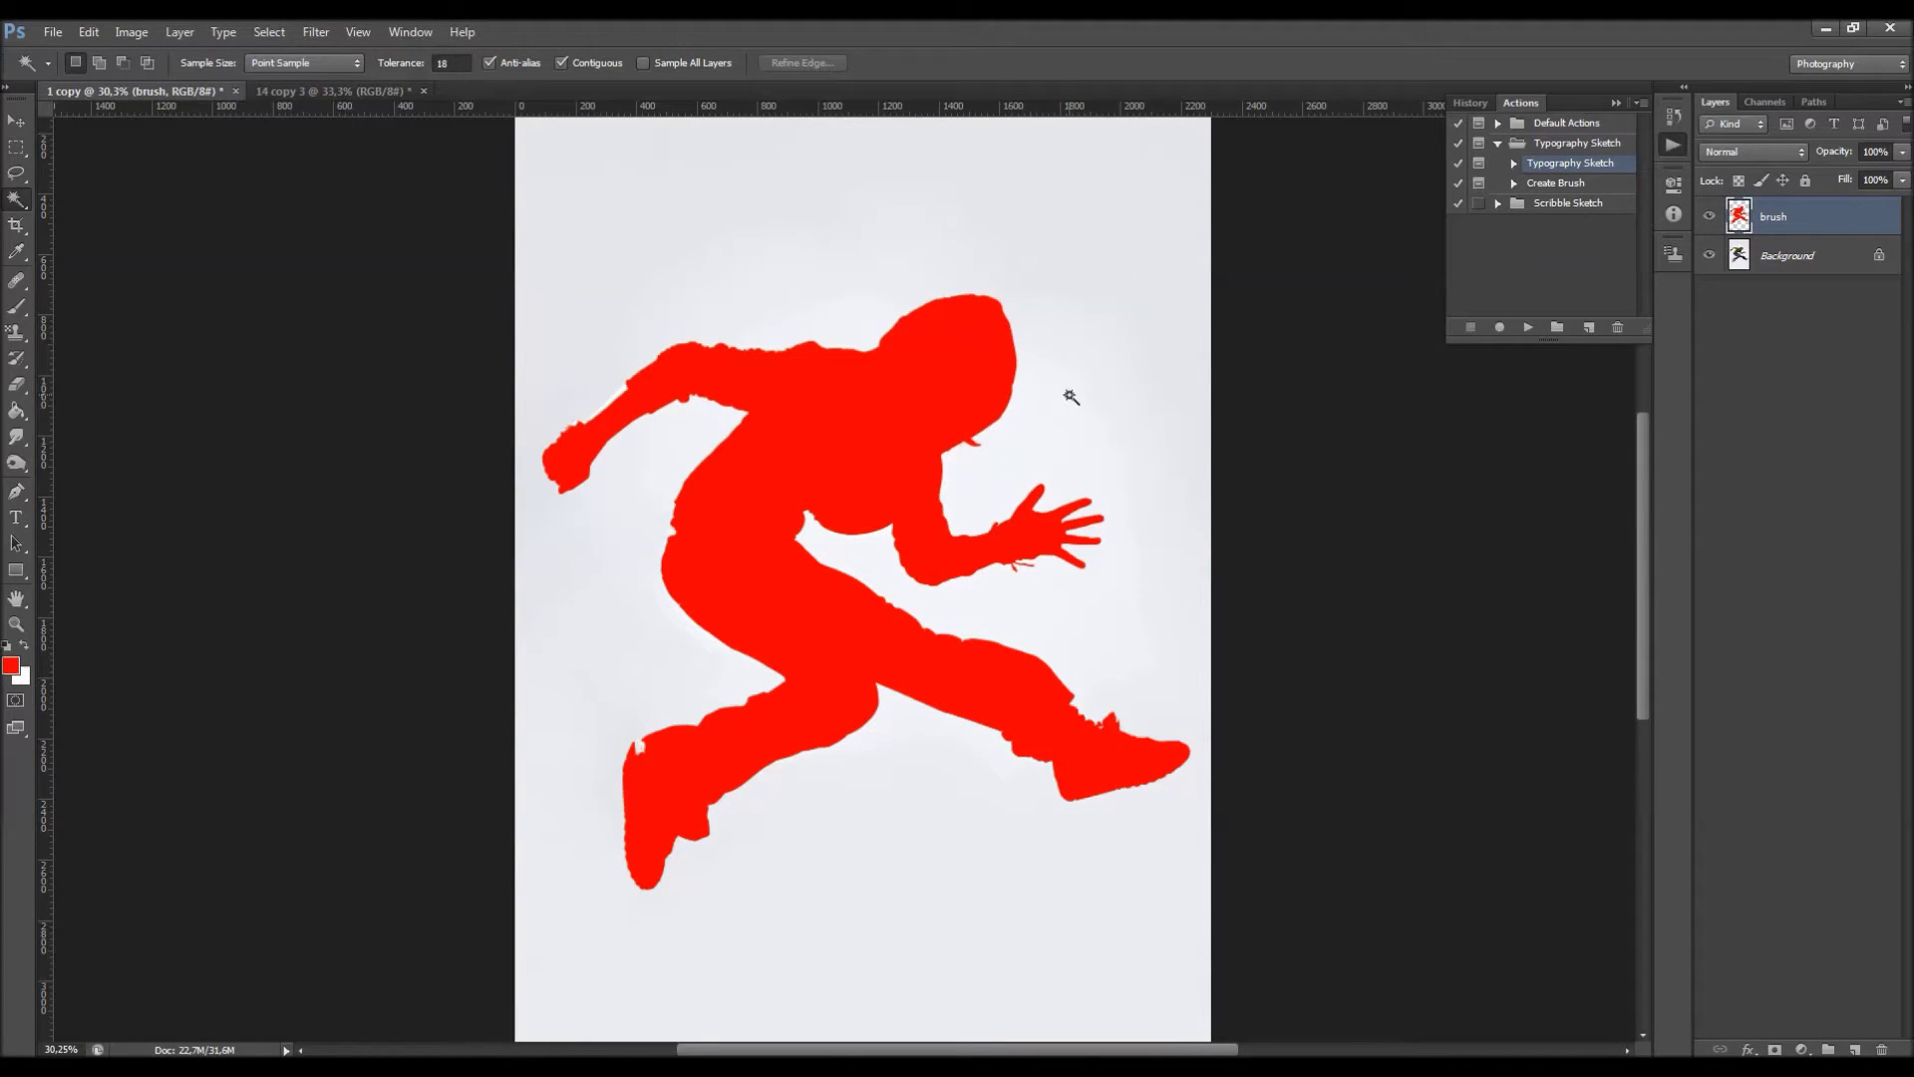
Undo the red fill on the brush layer, clear the figure selection and switch back to the Move tool.
key("ctrl+alt+z")
key("ctrl+alt+z")
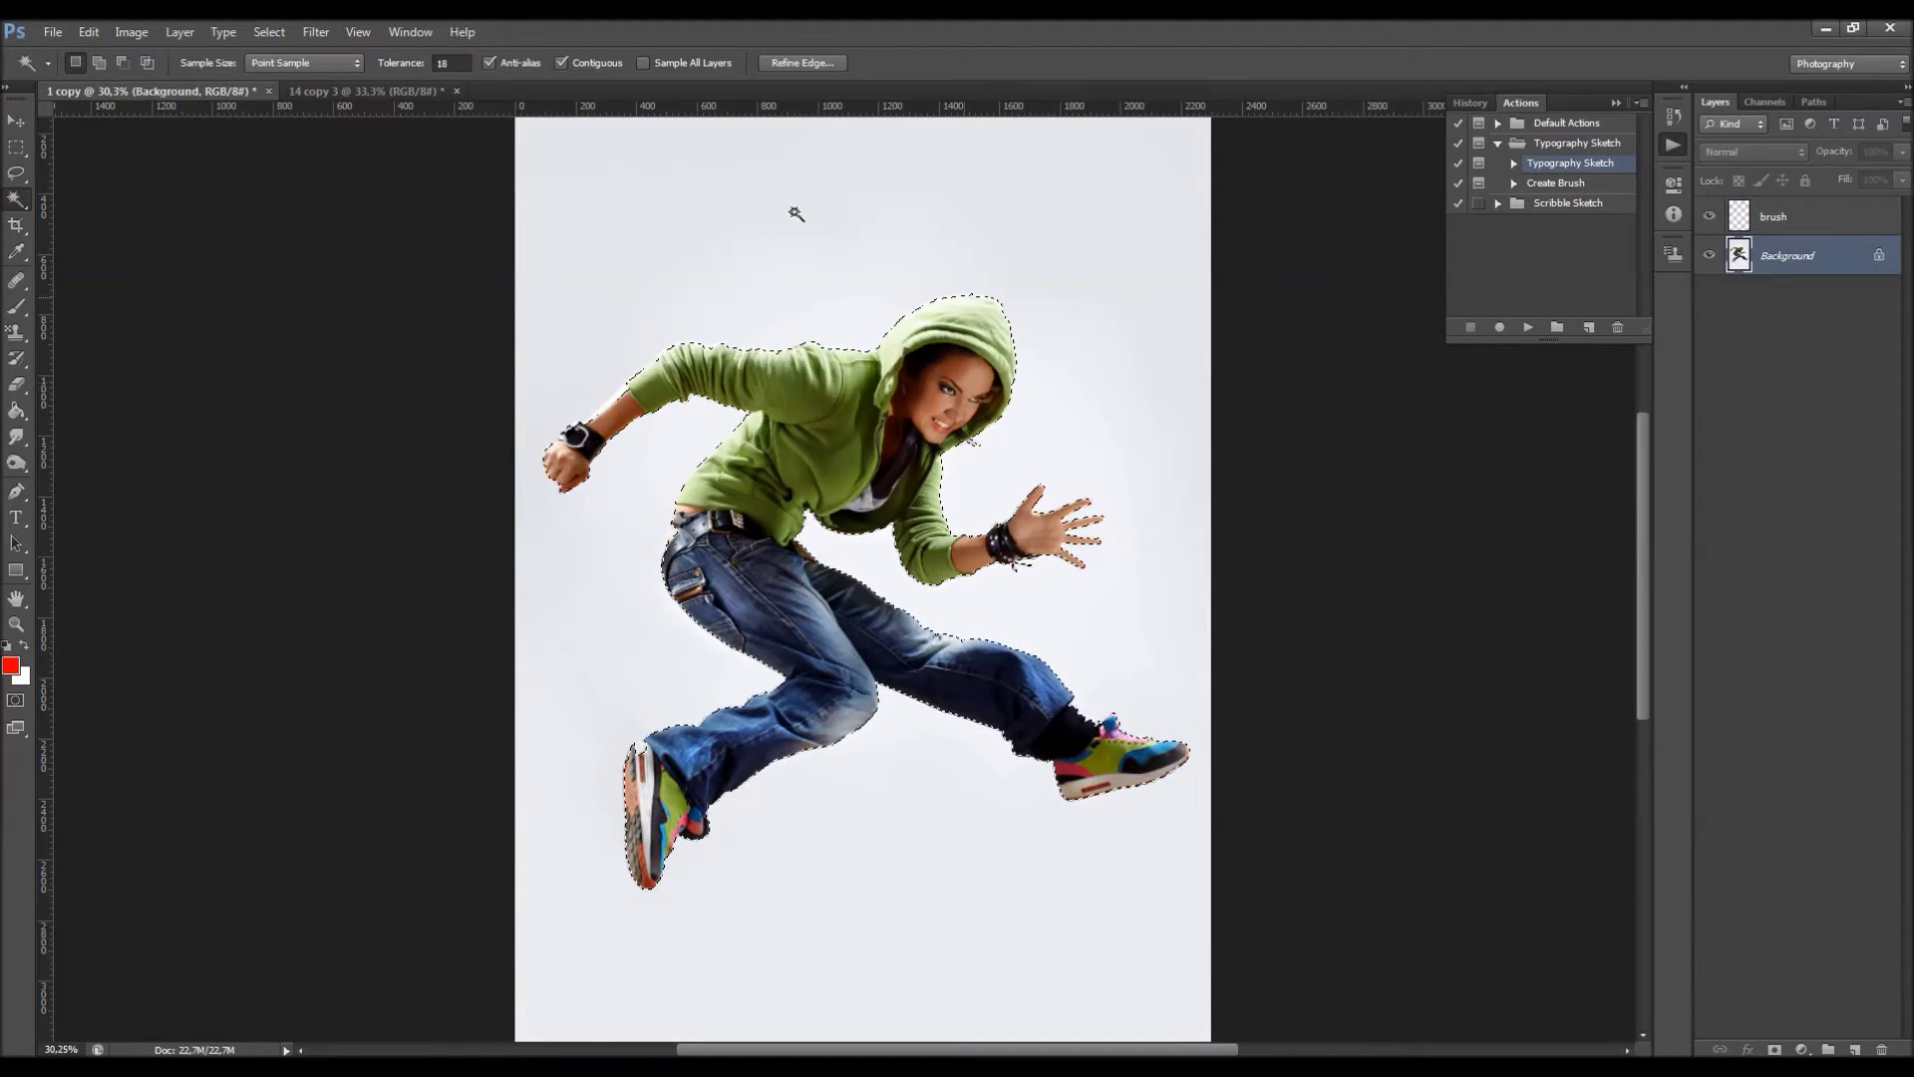
left_click(271, 33)
mouse_move(439, 254)
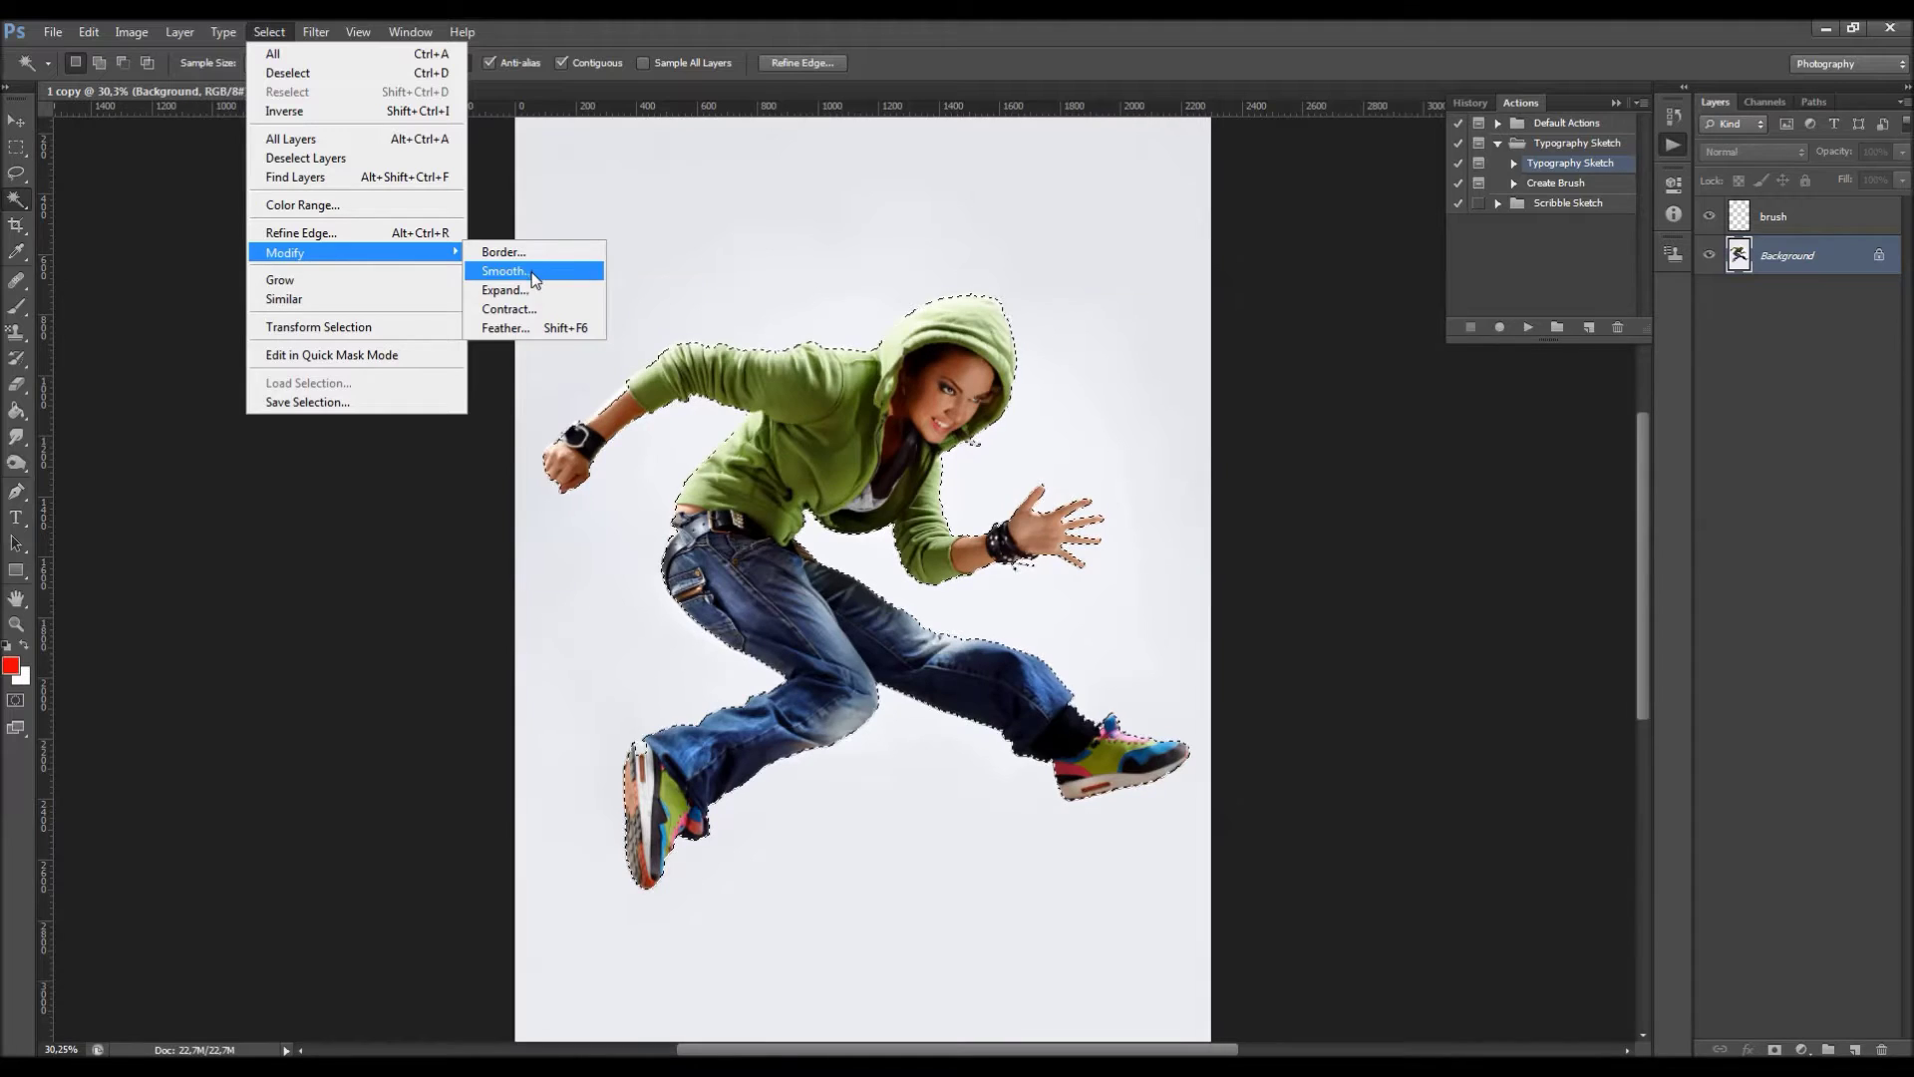
left_click(965, 88)
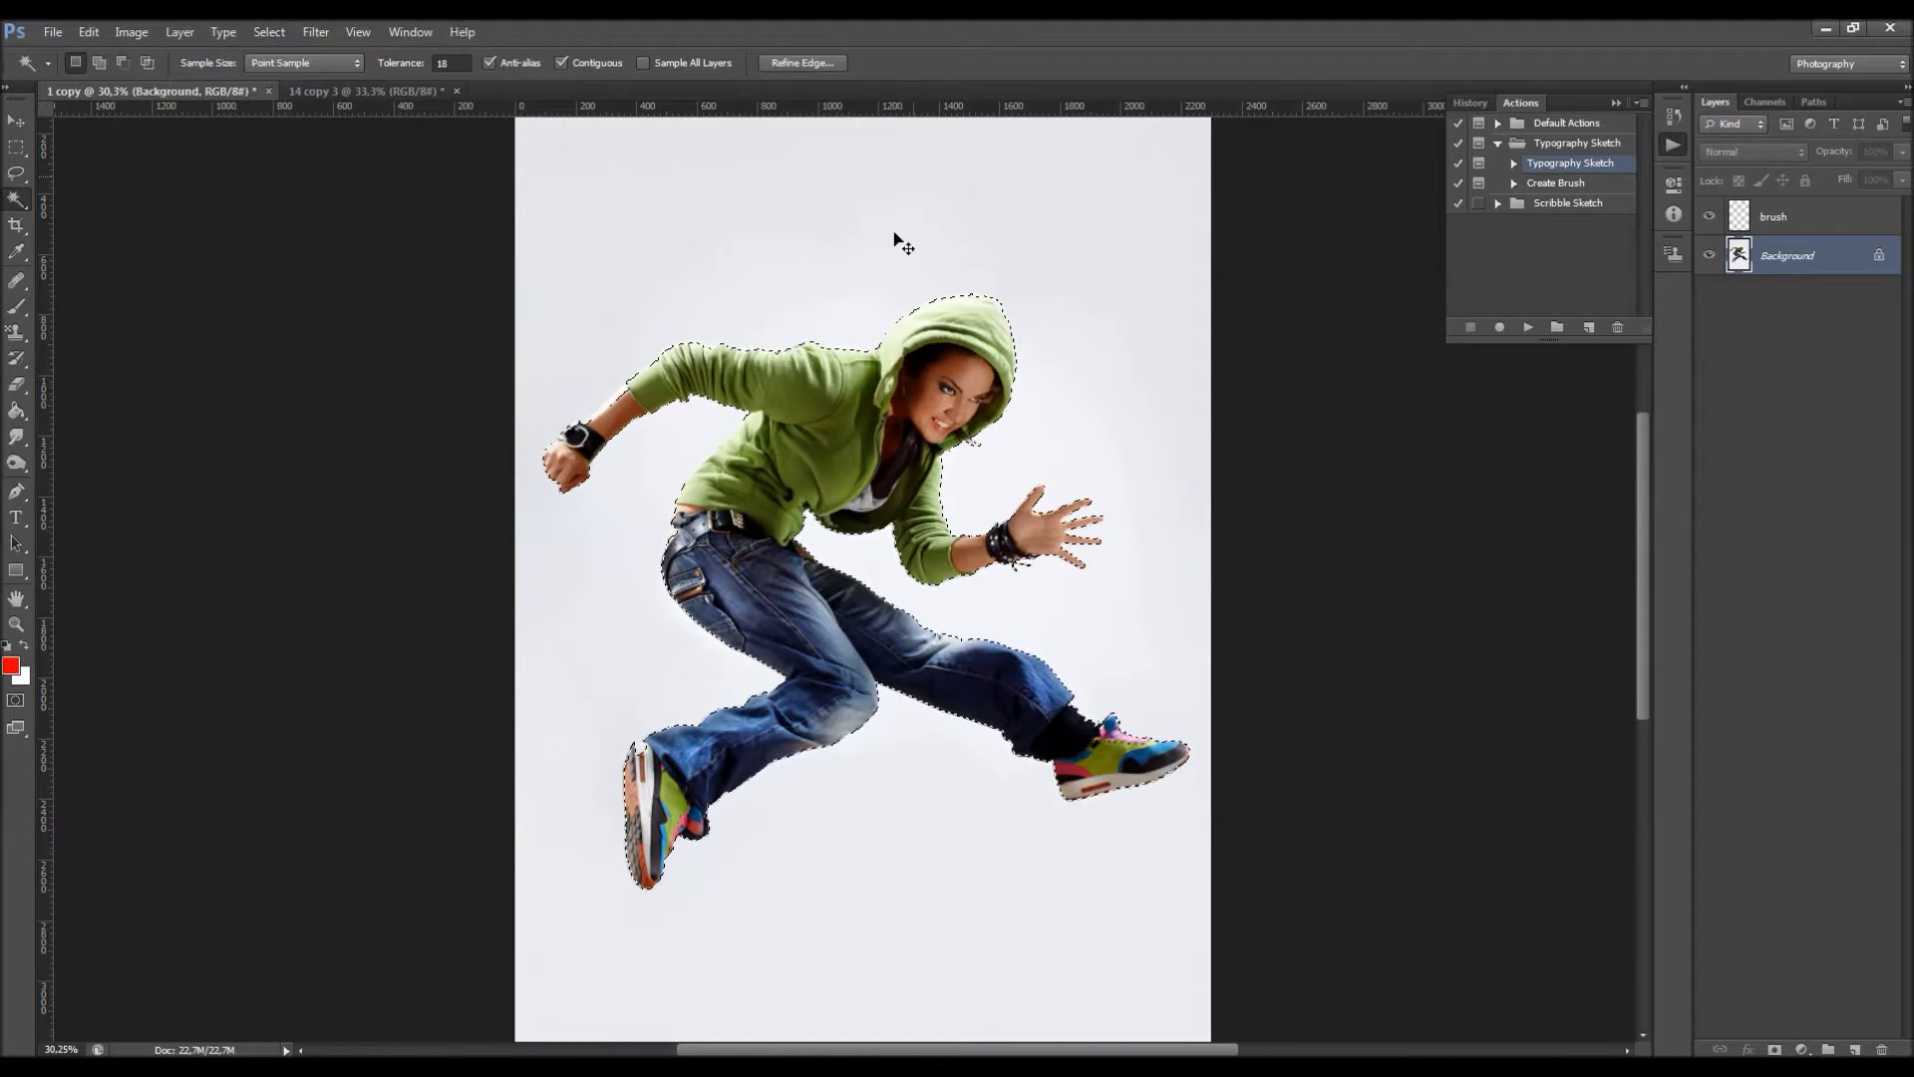
key("ctrl+d")
key("v")
scroll(887, 281, "down", 3)
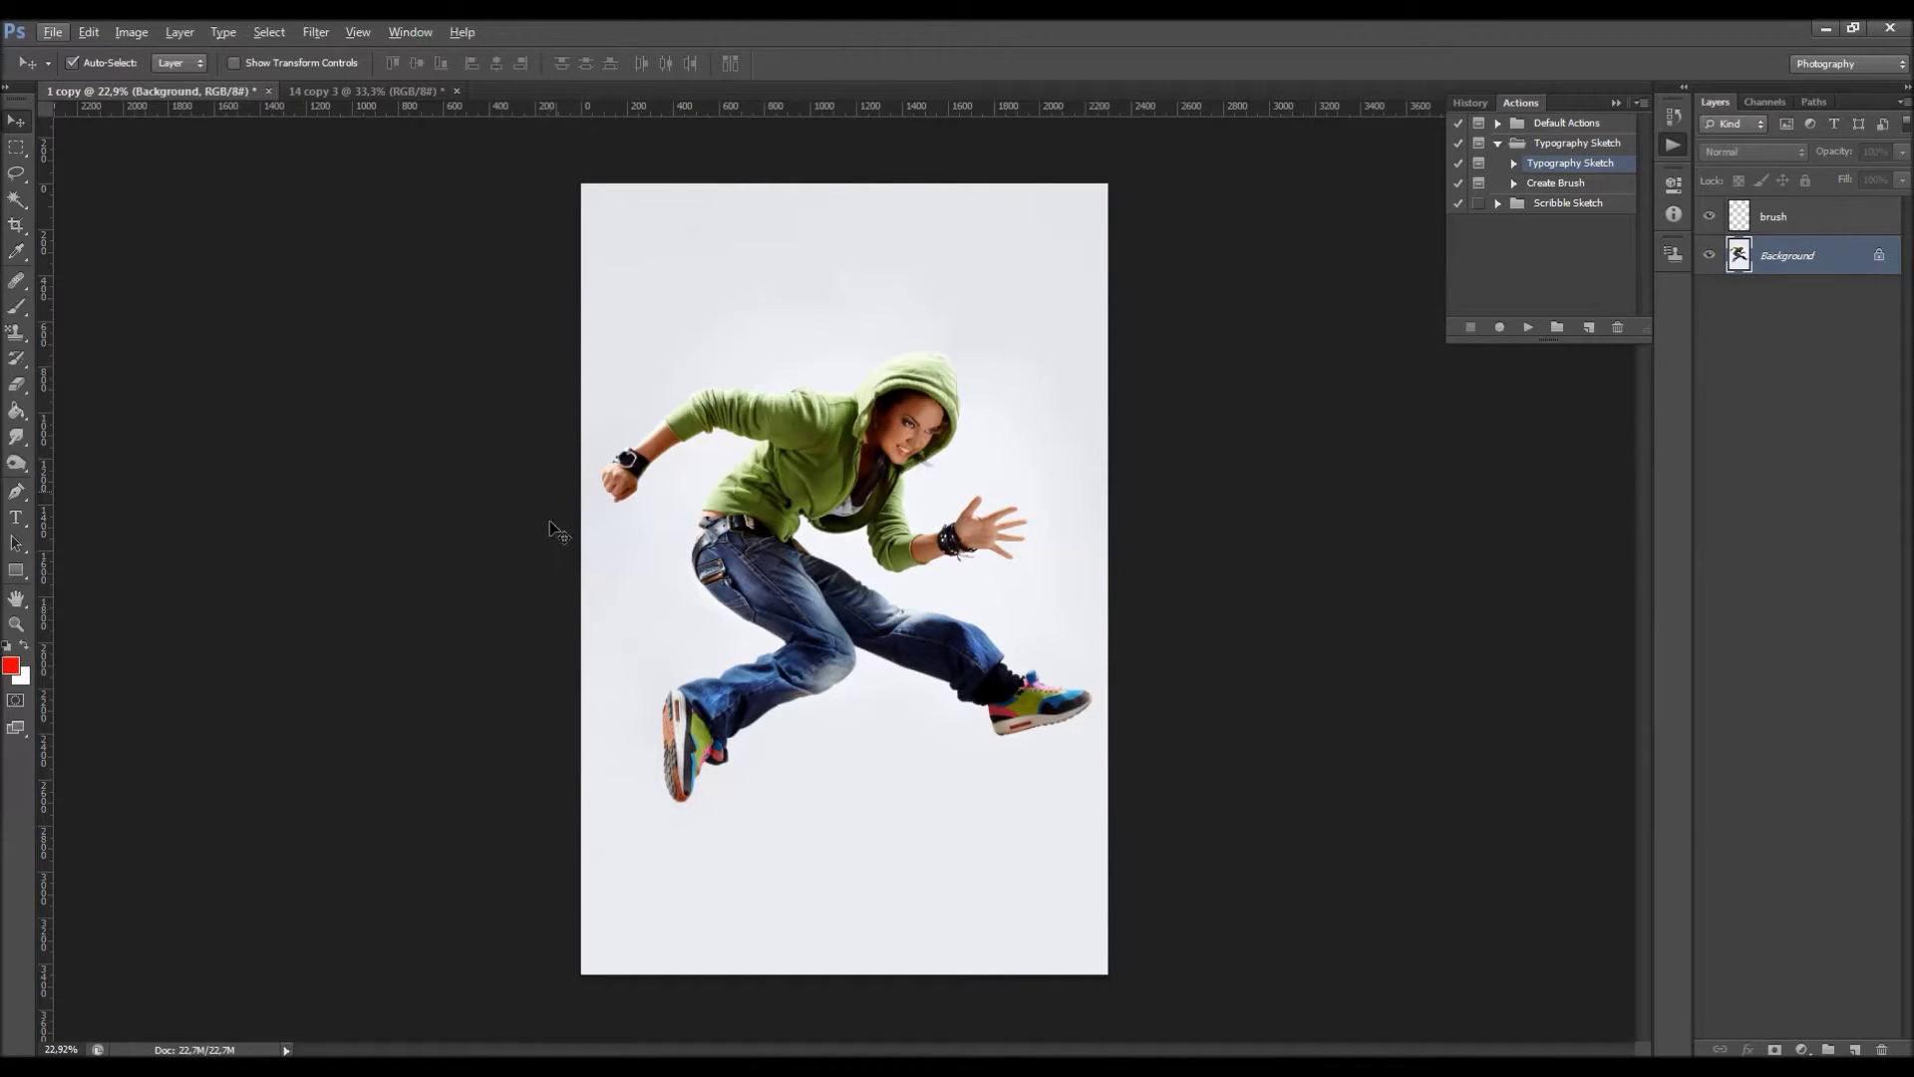
Widen the canvas by 500 pixels relative to its current size, keeping the centre anchor, and select the brush layer.
left_click(131, 32)
left_click(174, 195)
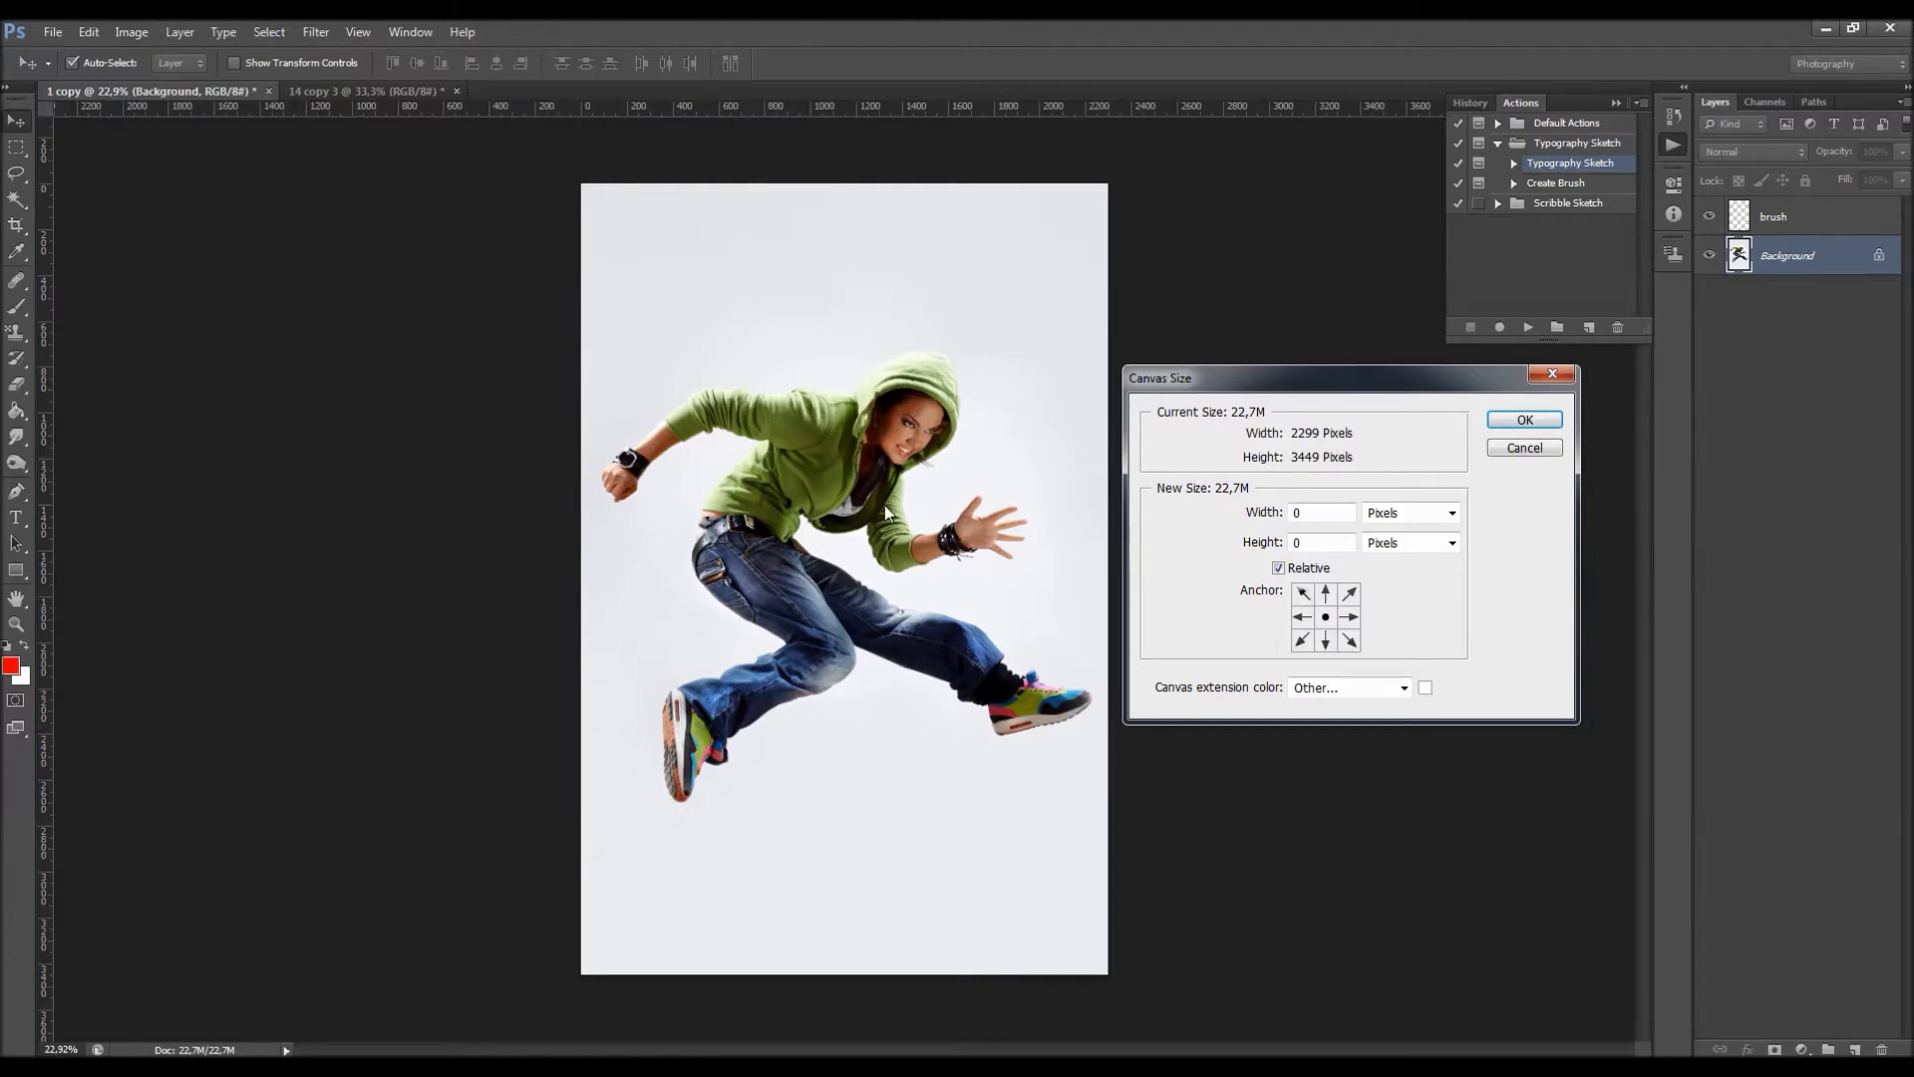
type("500")
left_click_drag(1177, 368, 1186, 375)
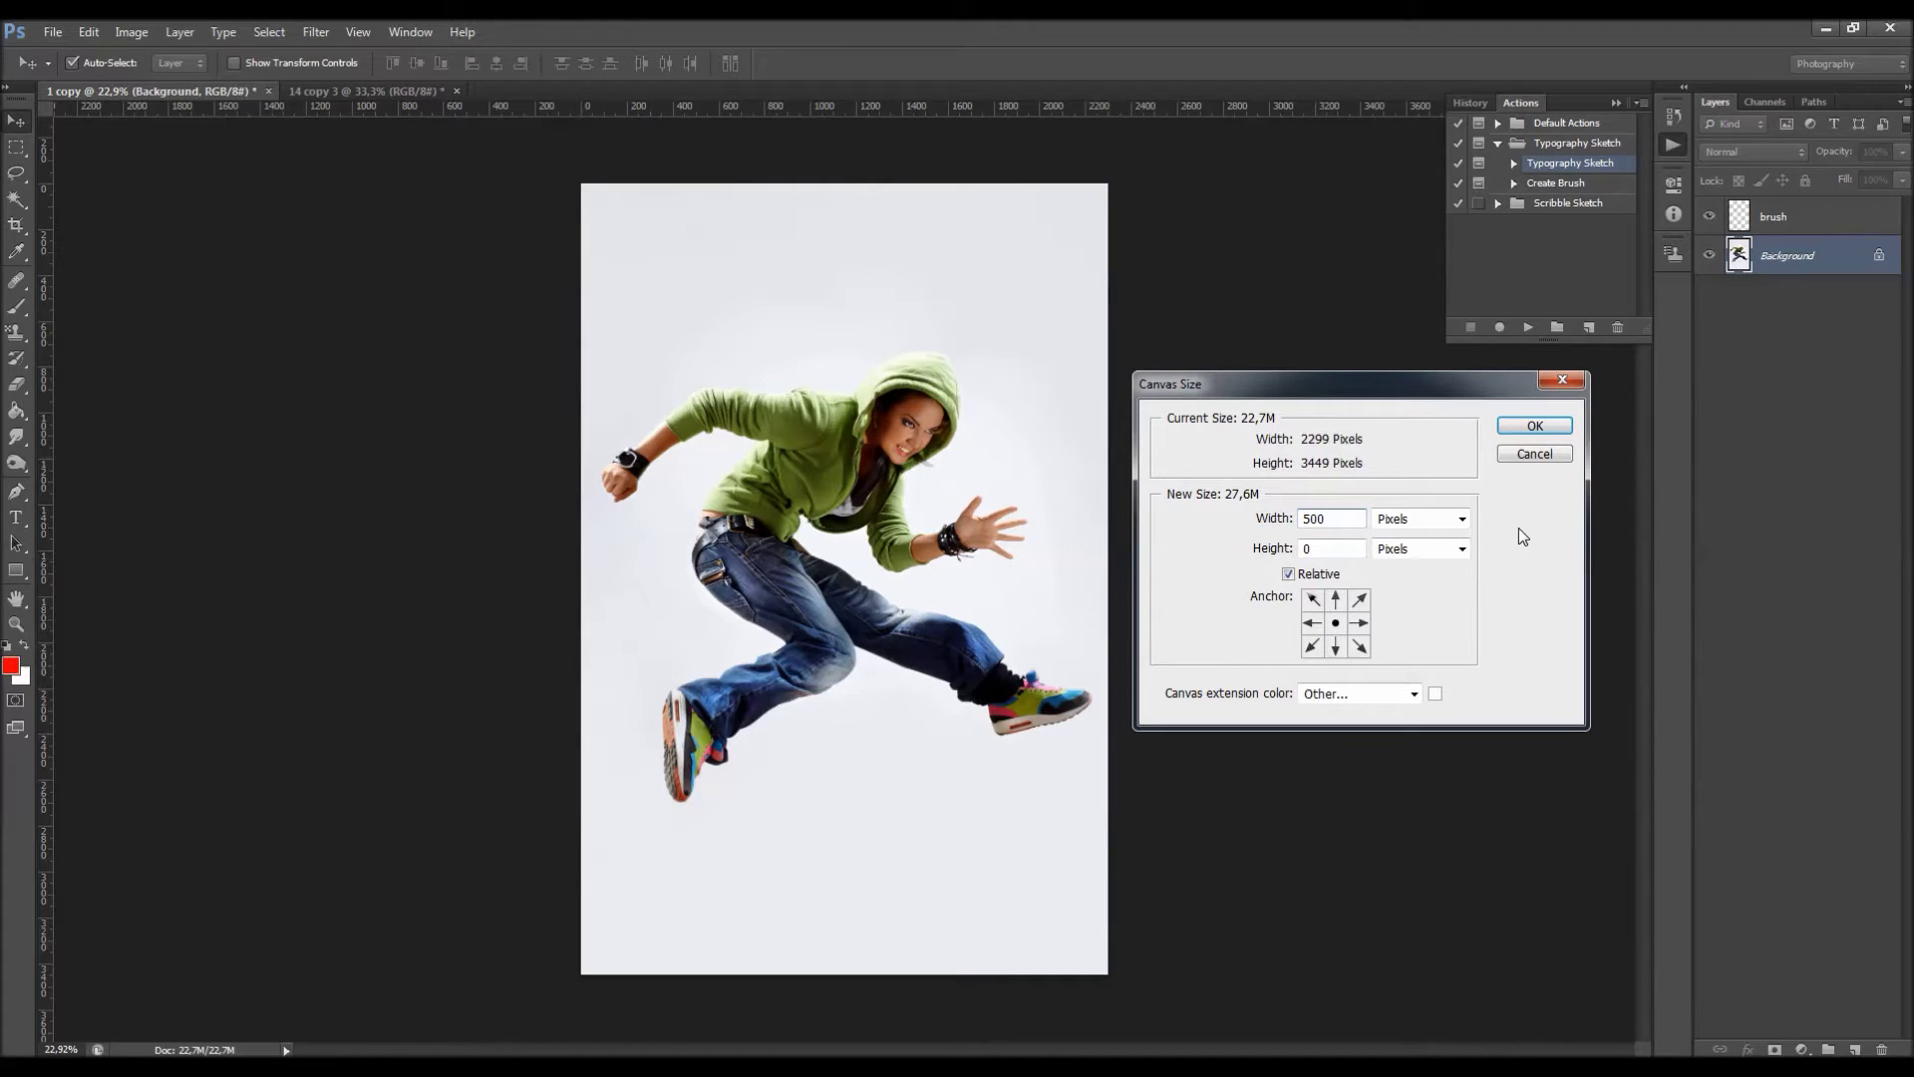
left_click(1534, 432)
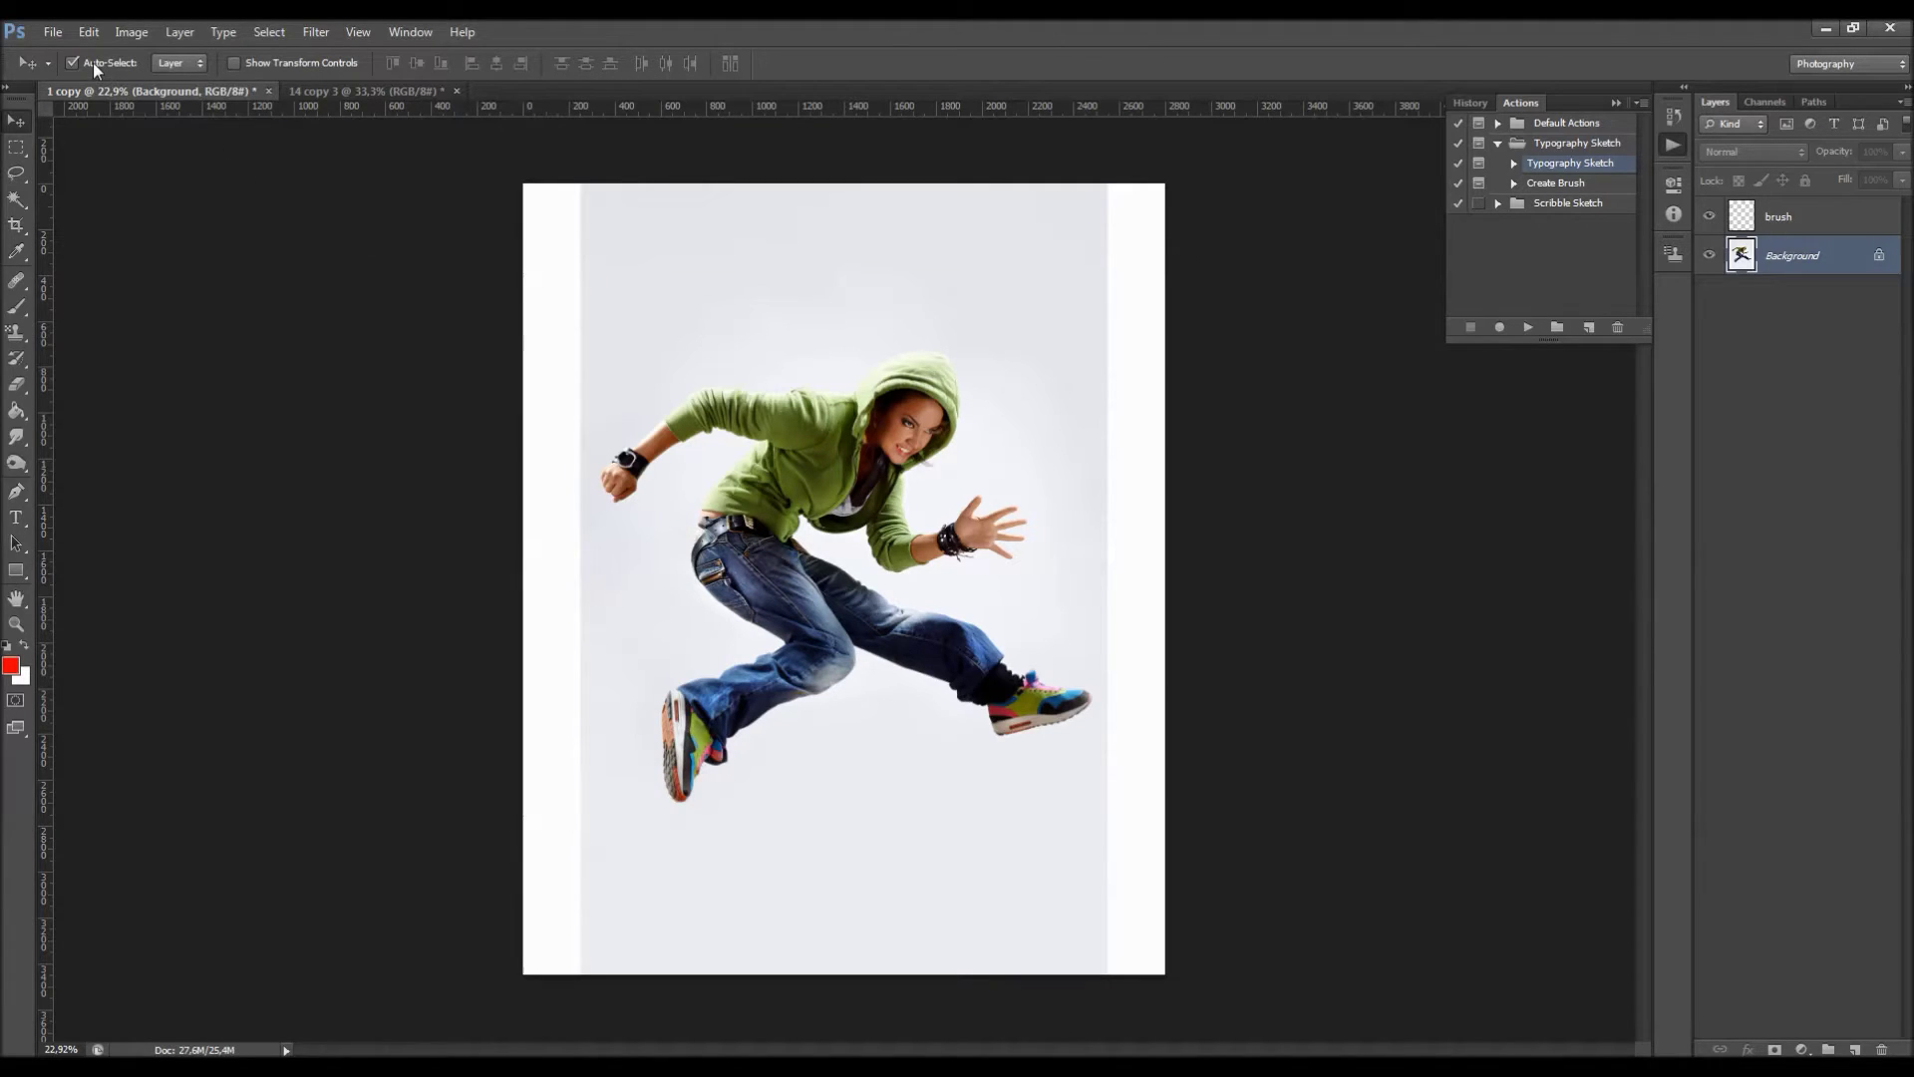
key("alt+bracketright")
Open the prepared brush PSD file from the Desktop and close the "1 copy" document.
left_click(52, 38)
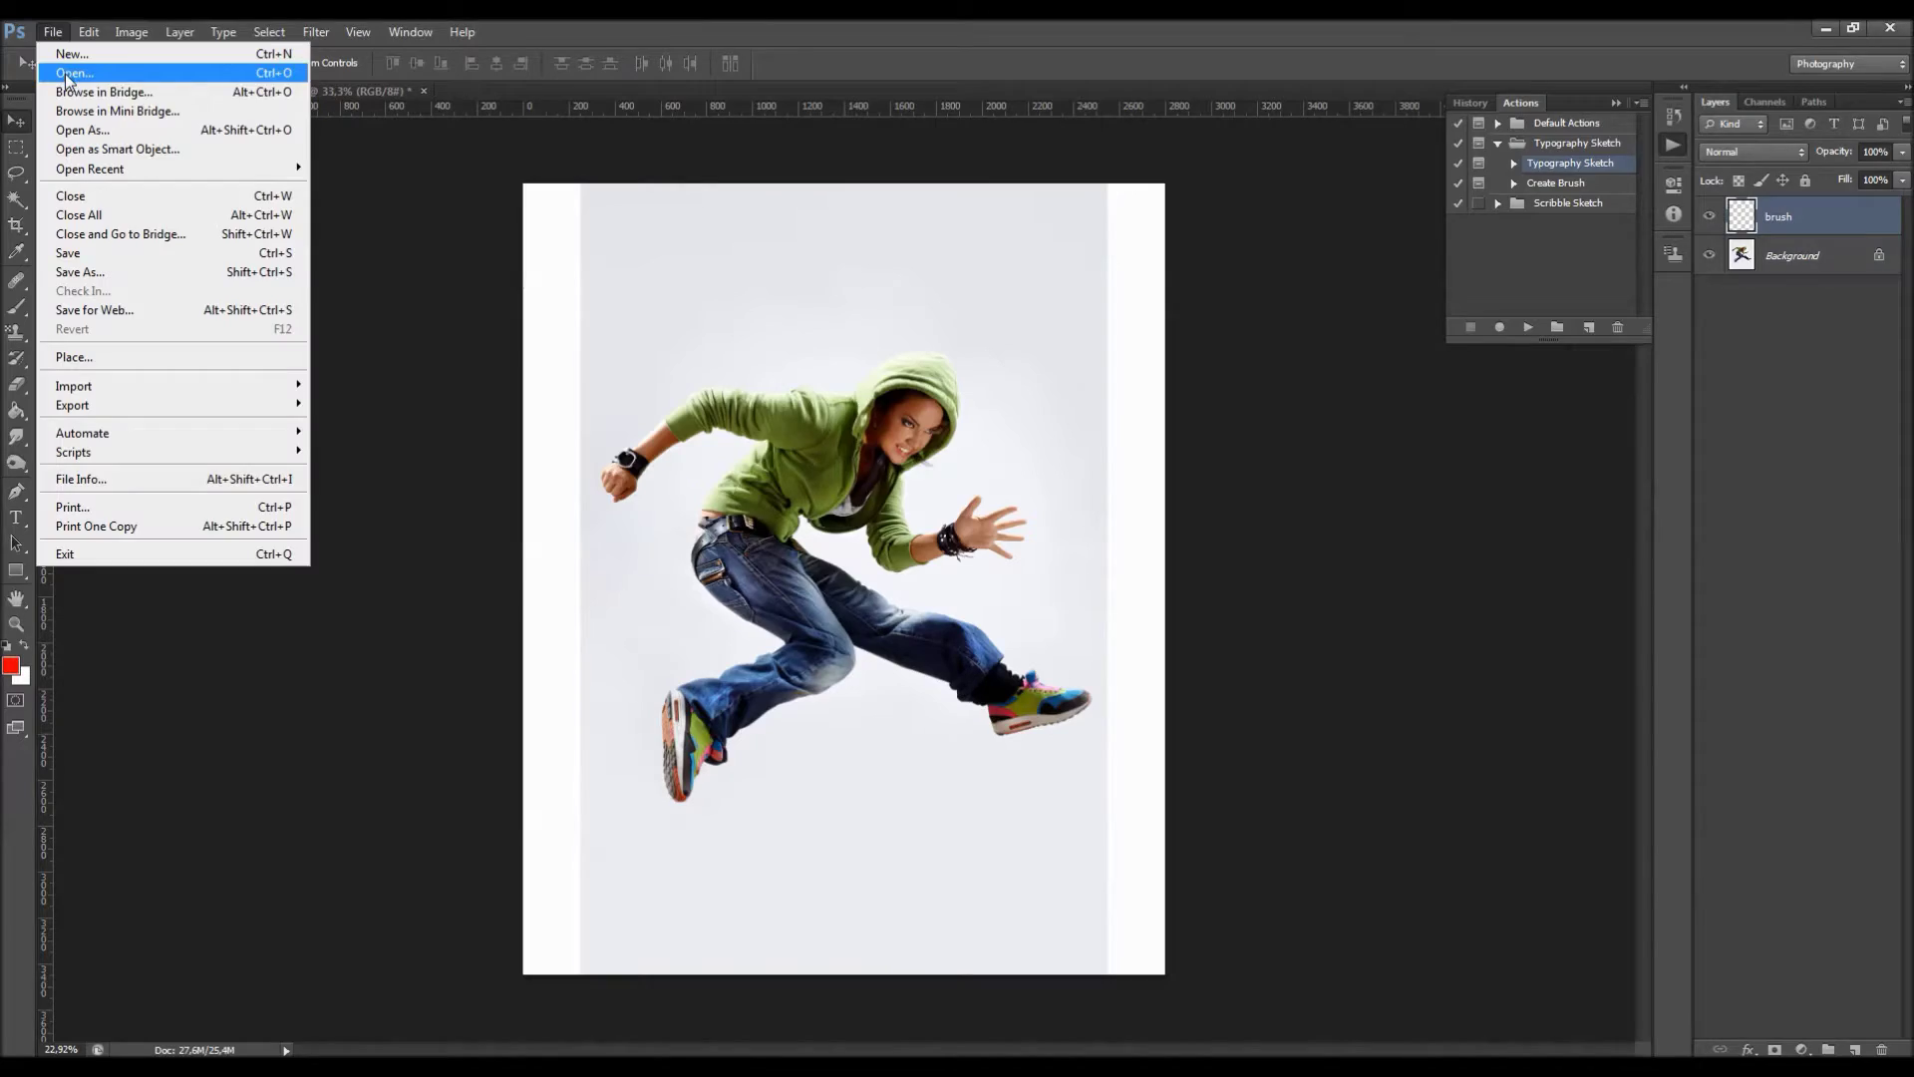
left_click(68, 74)
left_click(60, 184)
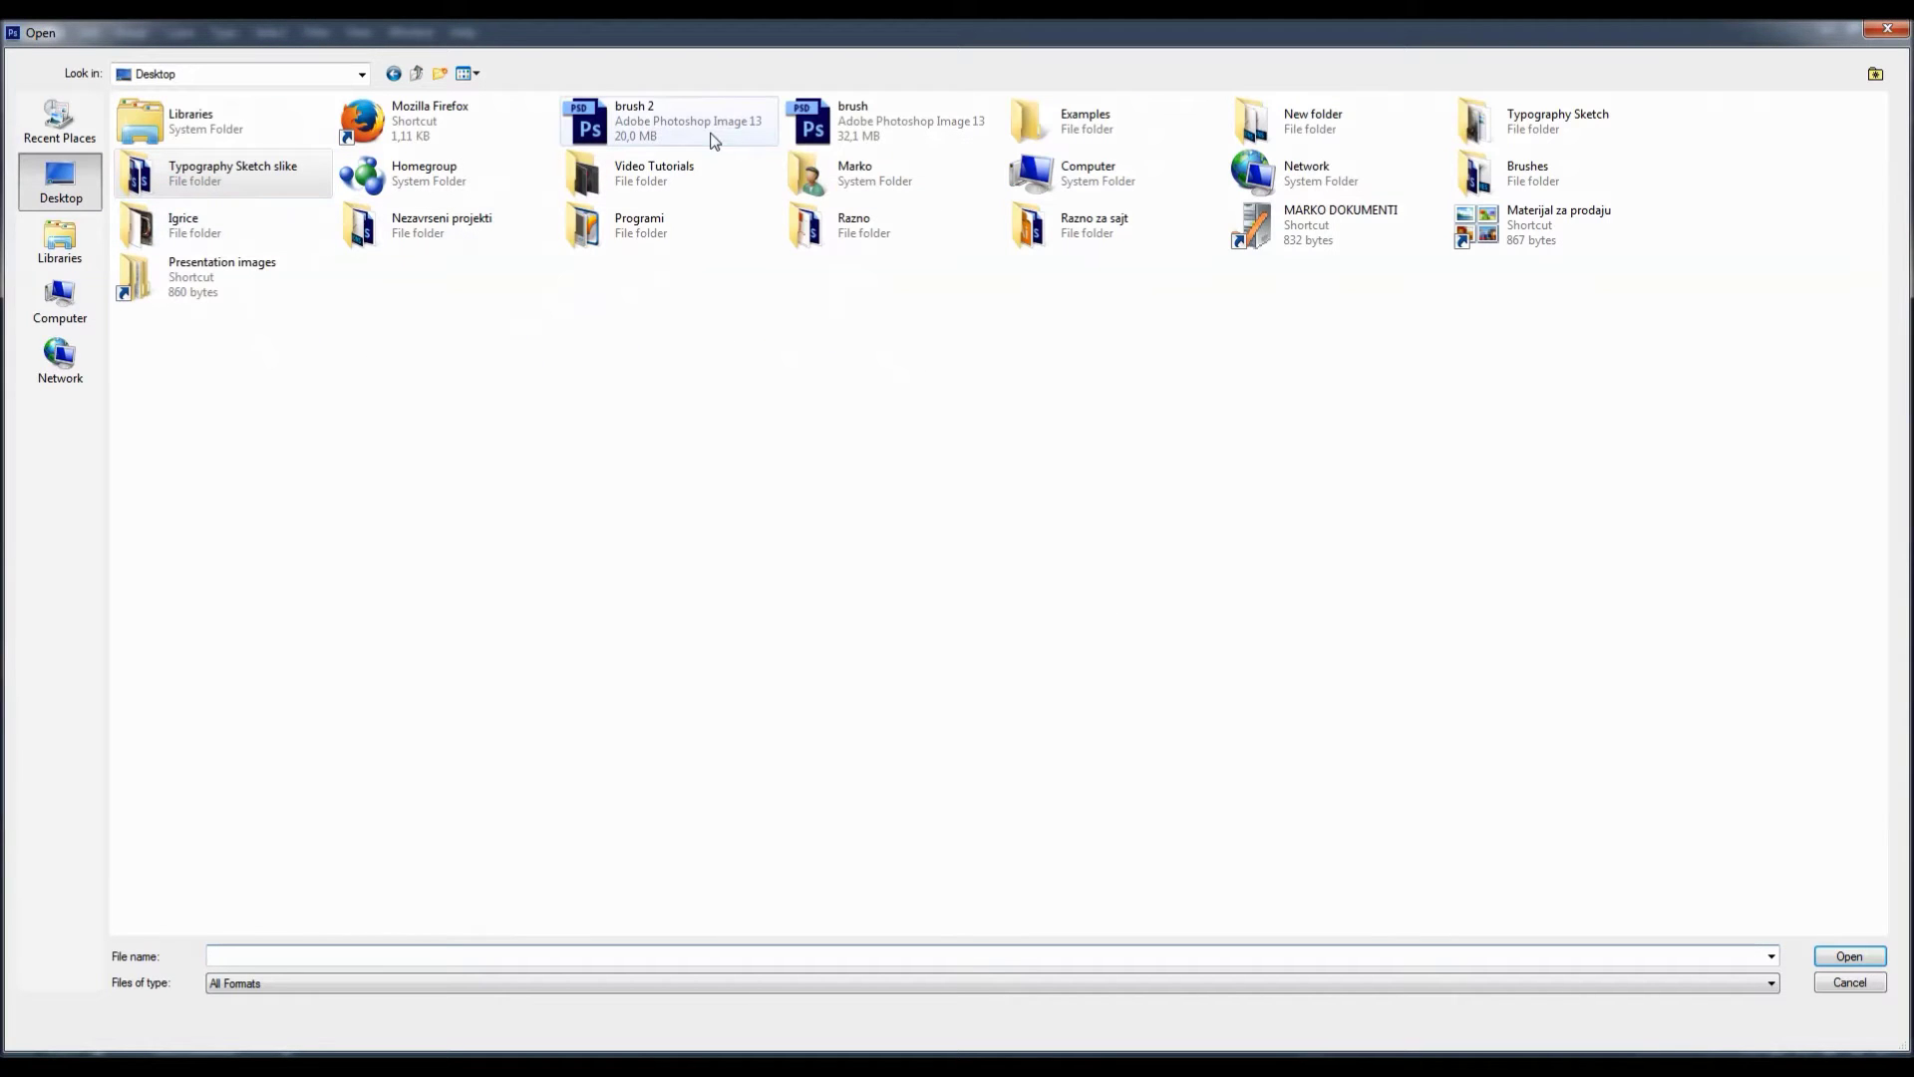
double_click(816, 135)
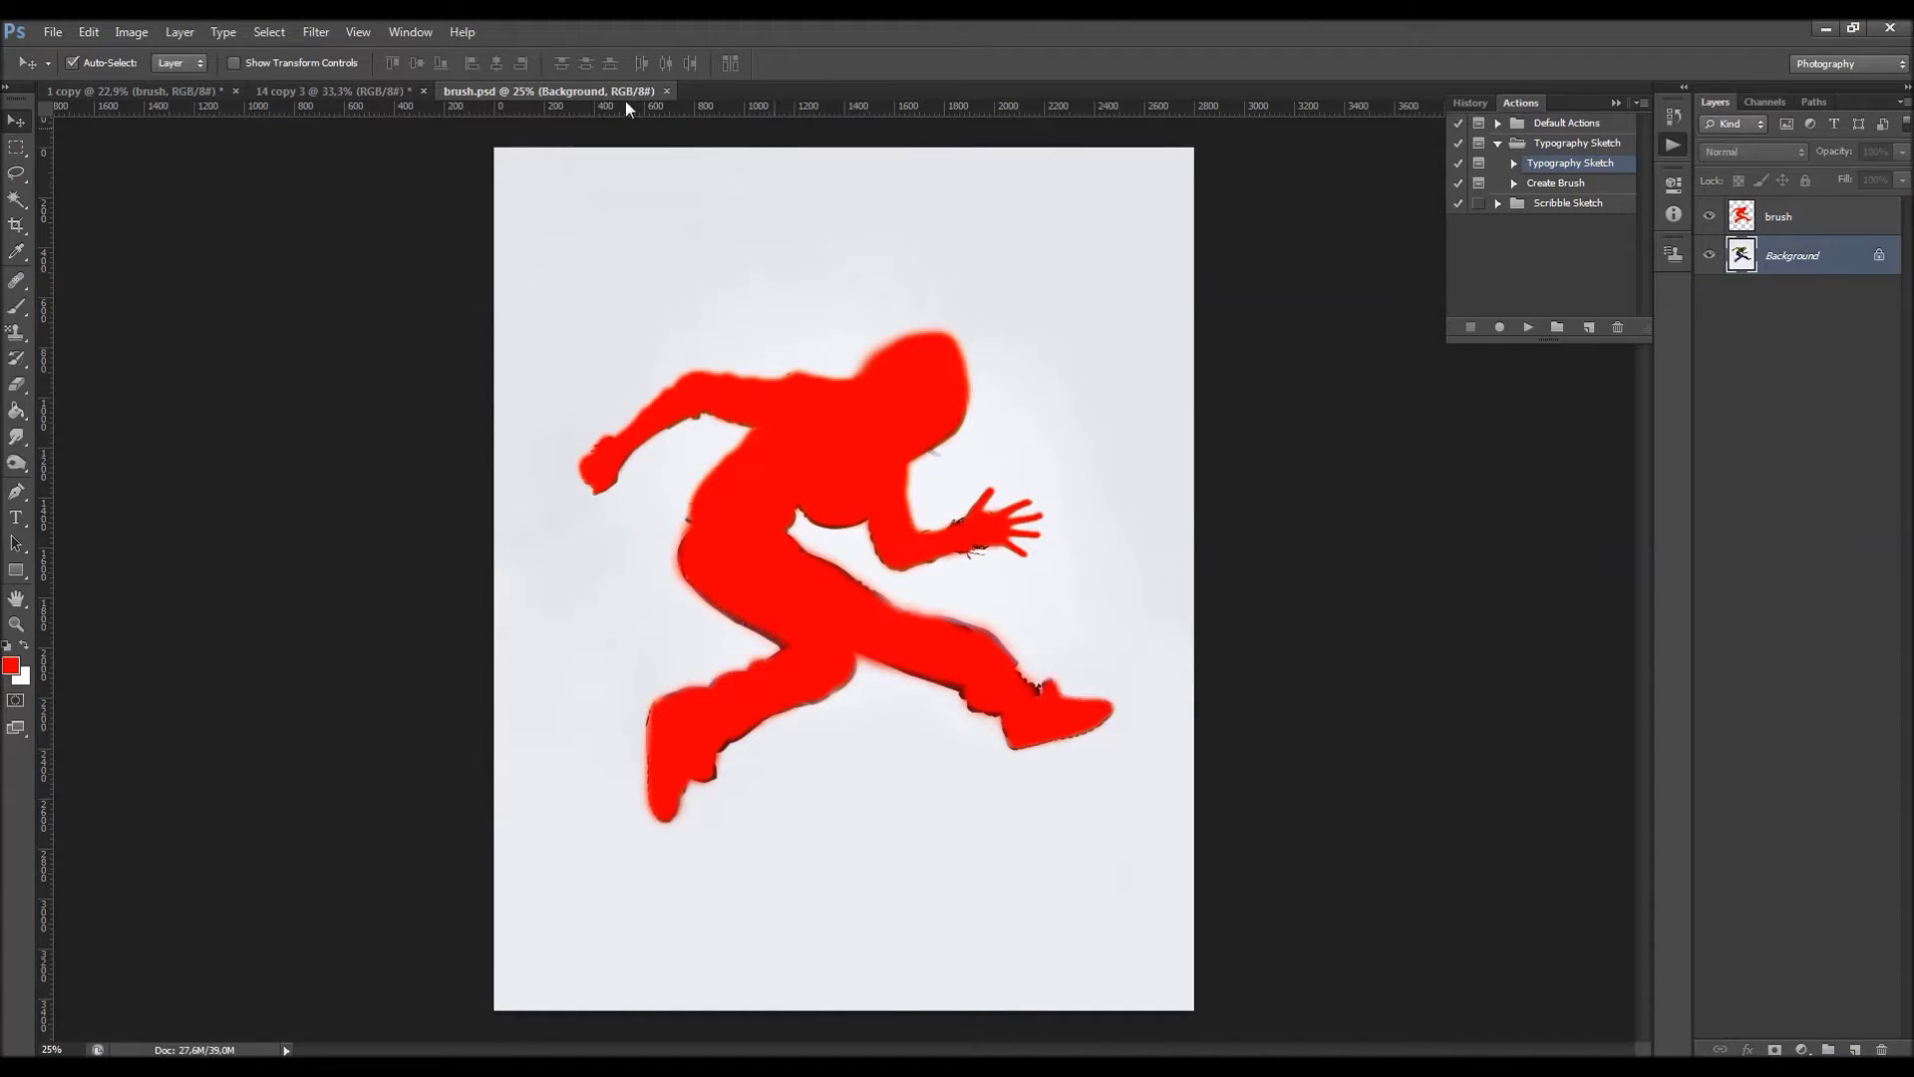
left_click(132, 93)
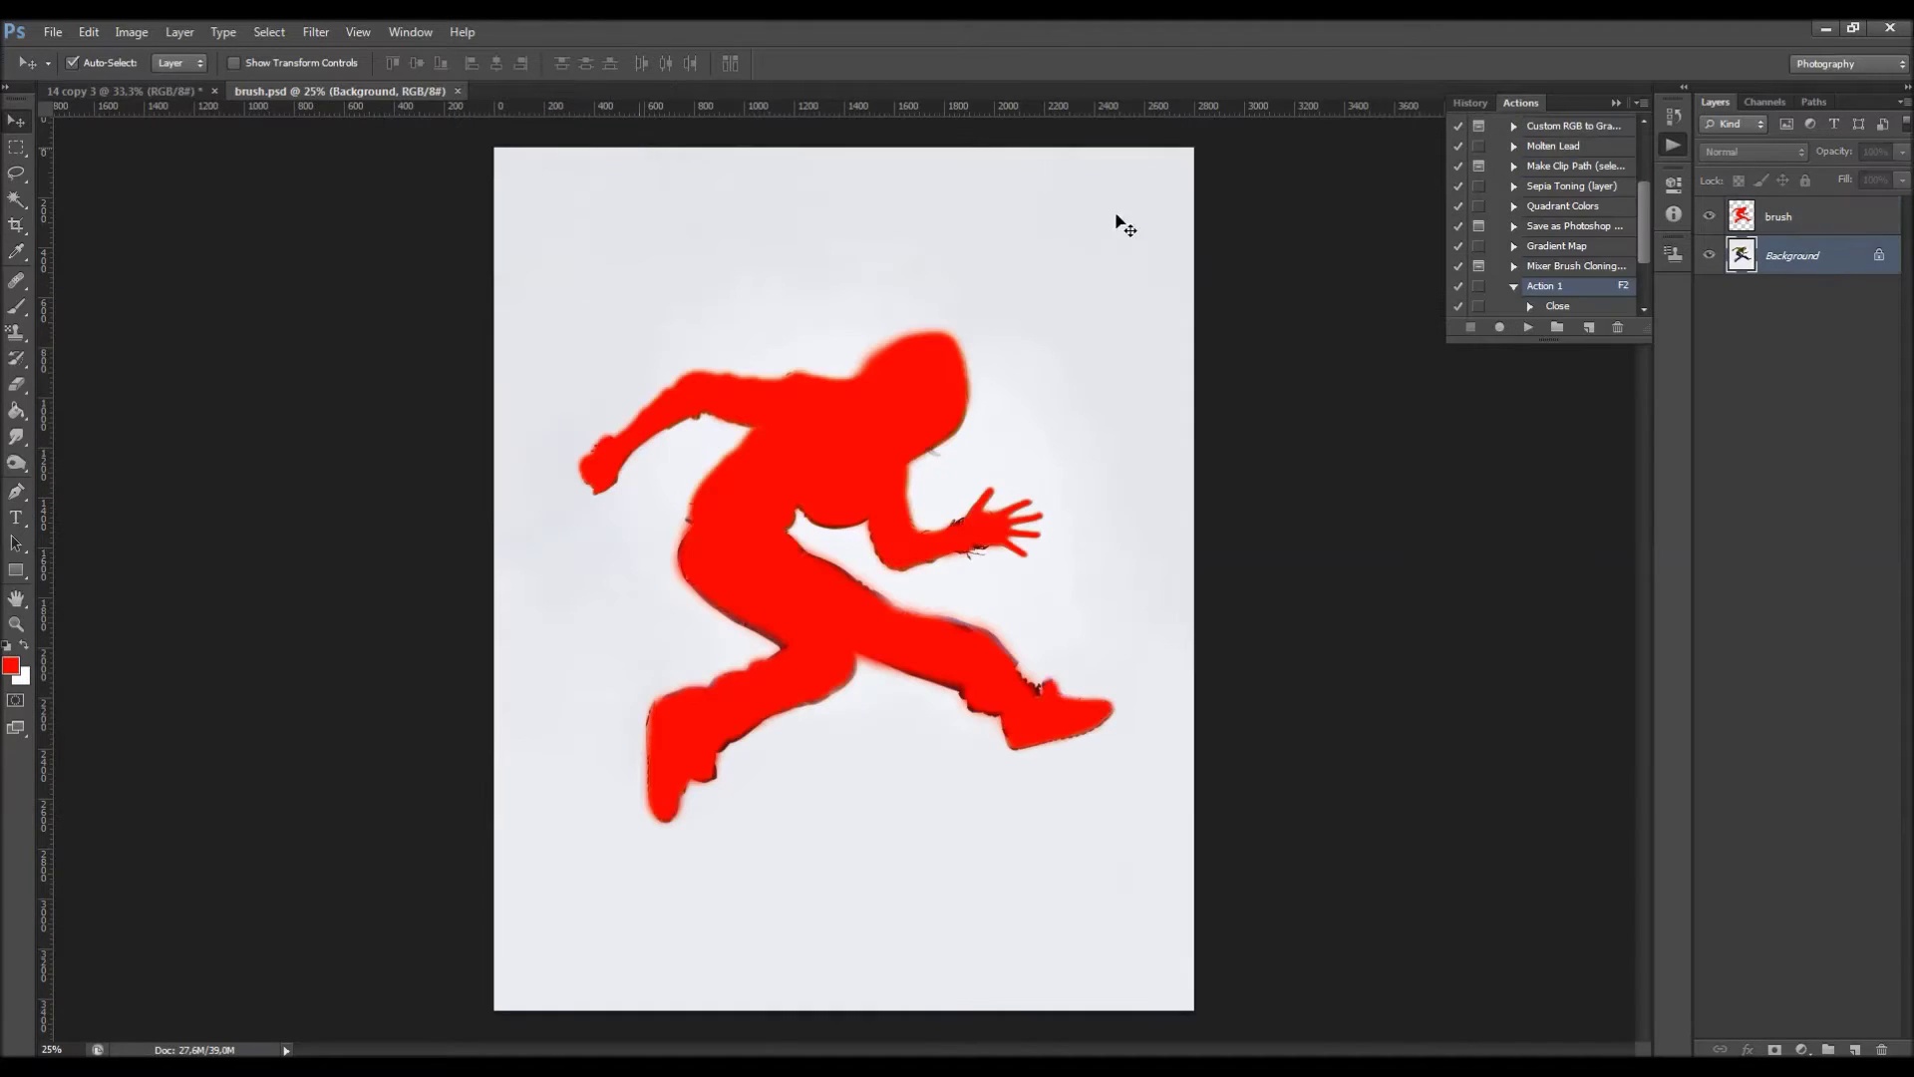
Collapse the Default Actions set and select the Create Brush action in the Typography Sketch set.
scroll(1506, 138, "up", 2)
scroll(1506, 138, "up", 1)
left_click(1499, 125)
left_click(1562, 164)
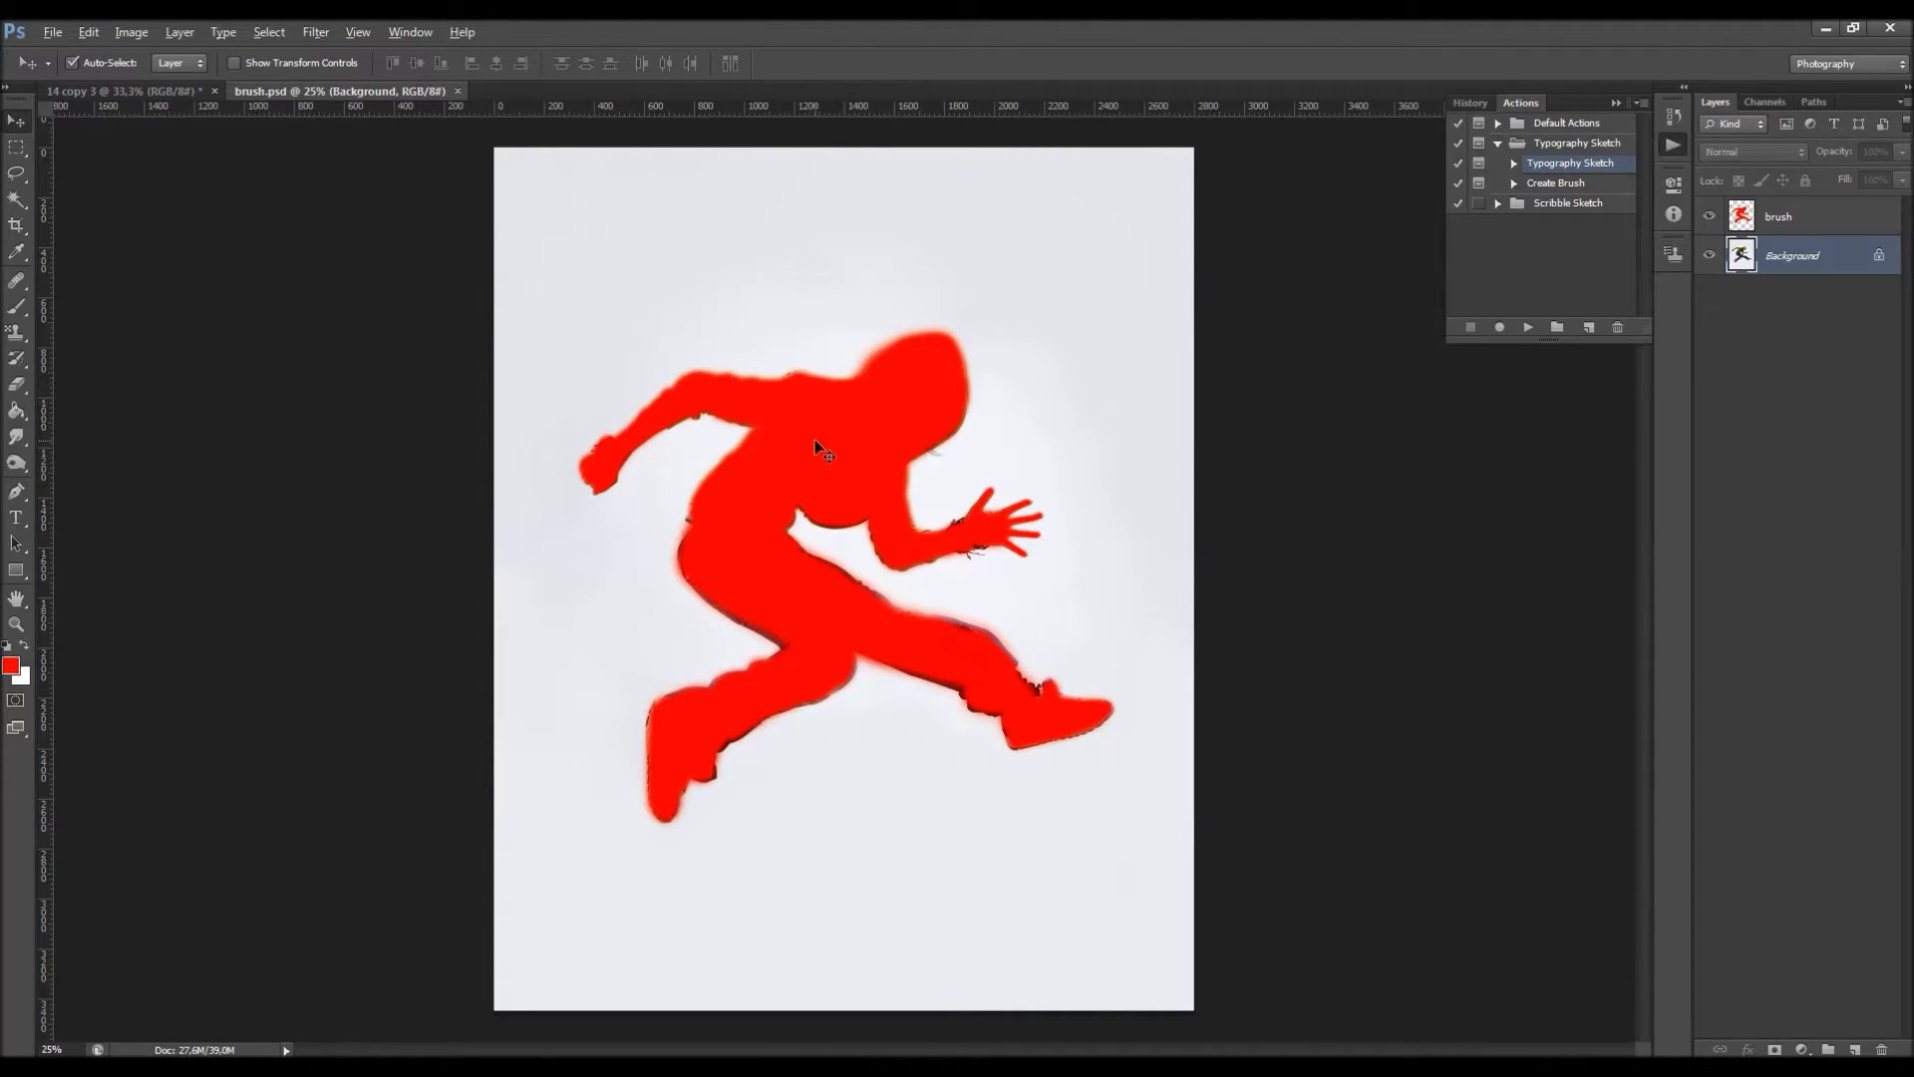
scroll(815, 444, "up", 1)
key("alt")
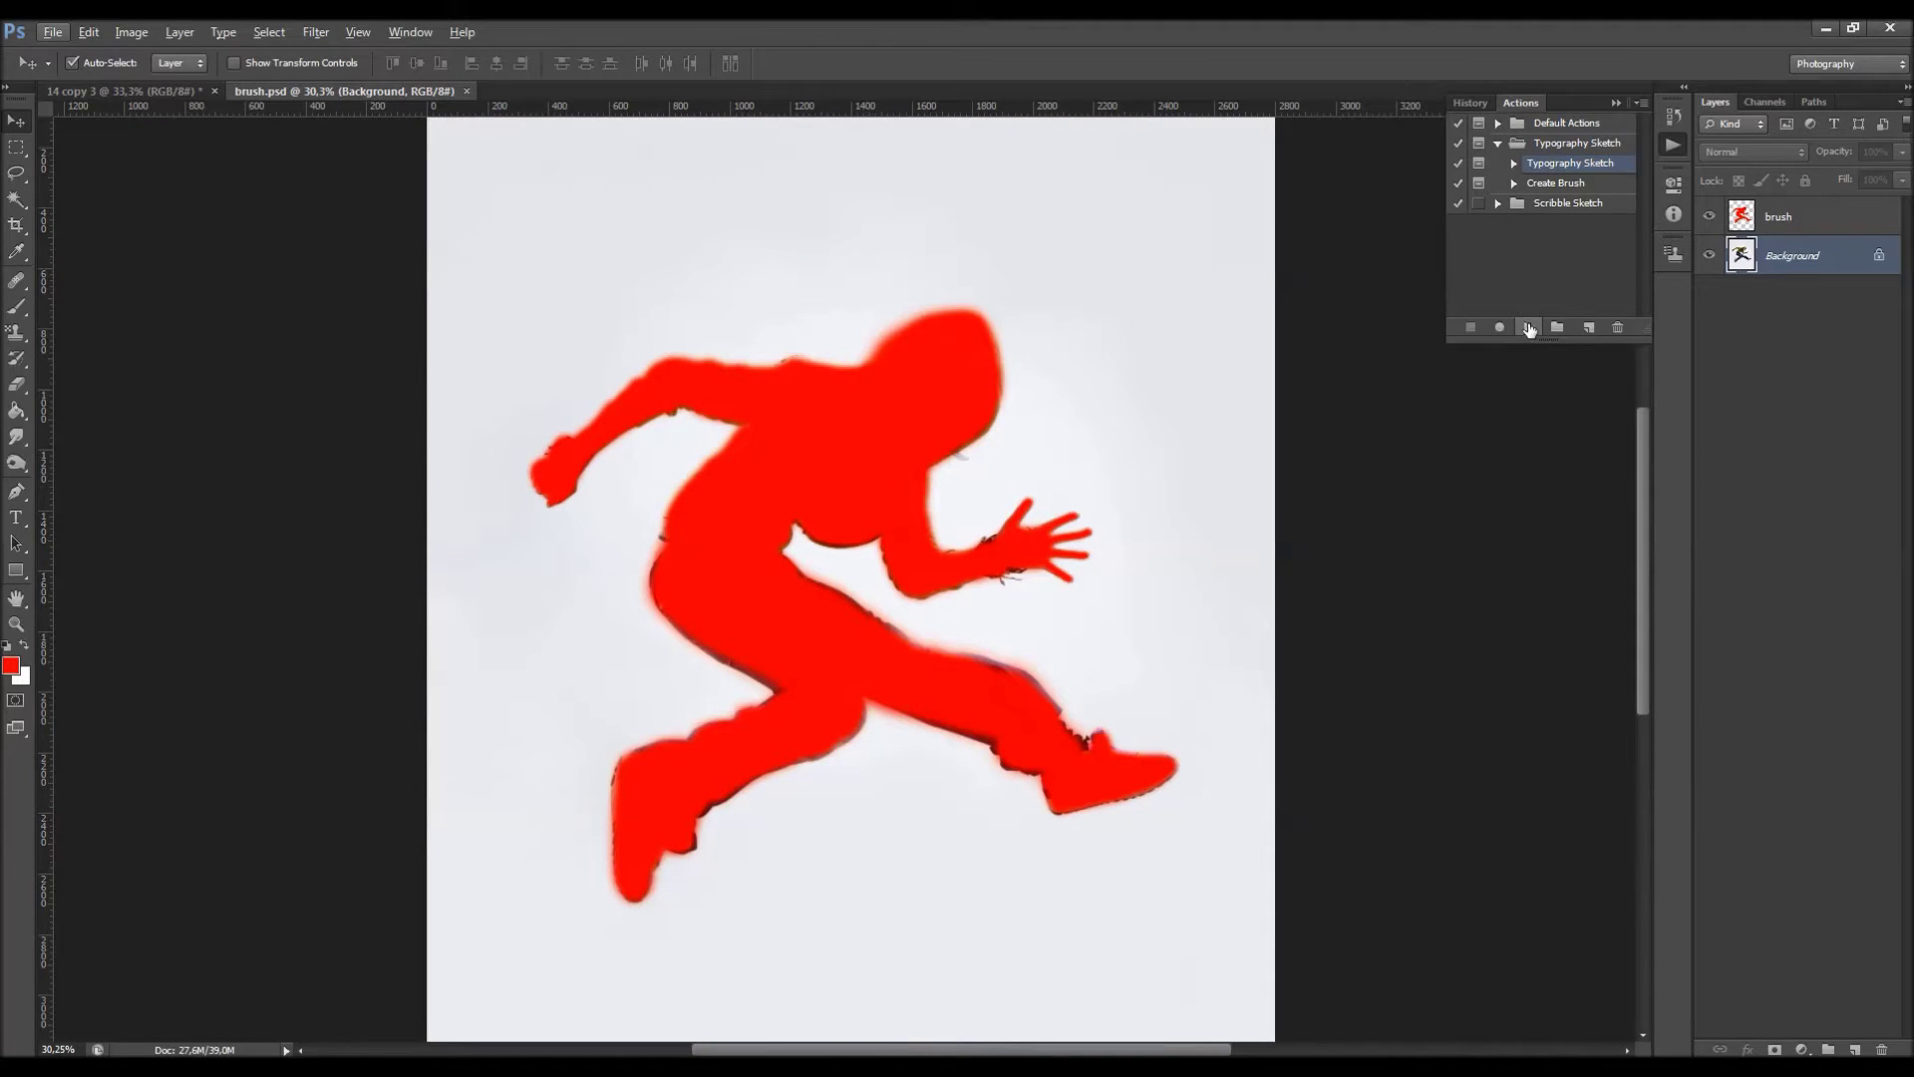
left_click(1558, 185)
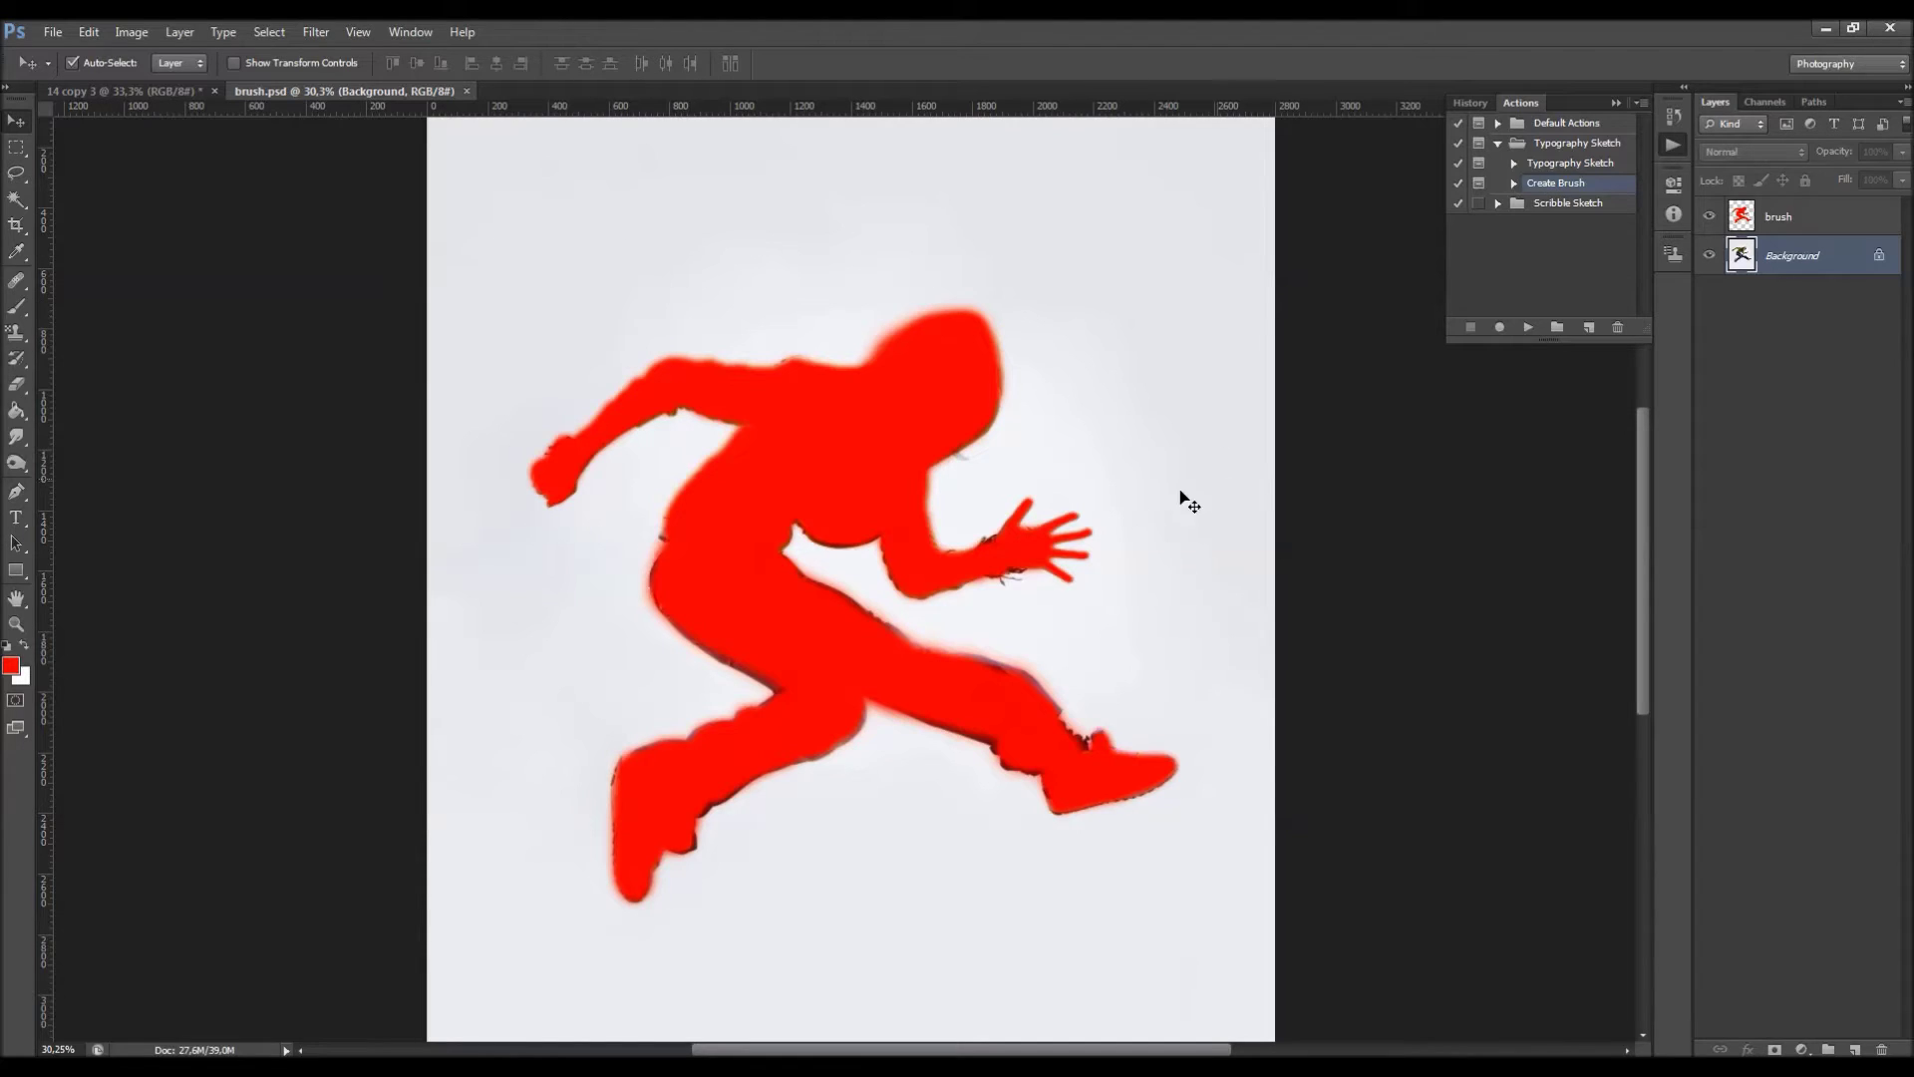
Activate the Brush tool, go through the loaded sketch brush presets and pick the 357 px scribble brush.
key("b")
right_click(820, 399)
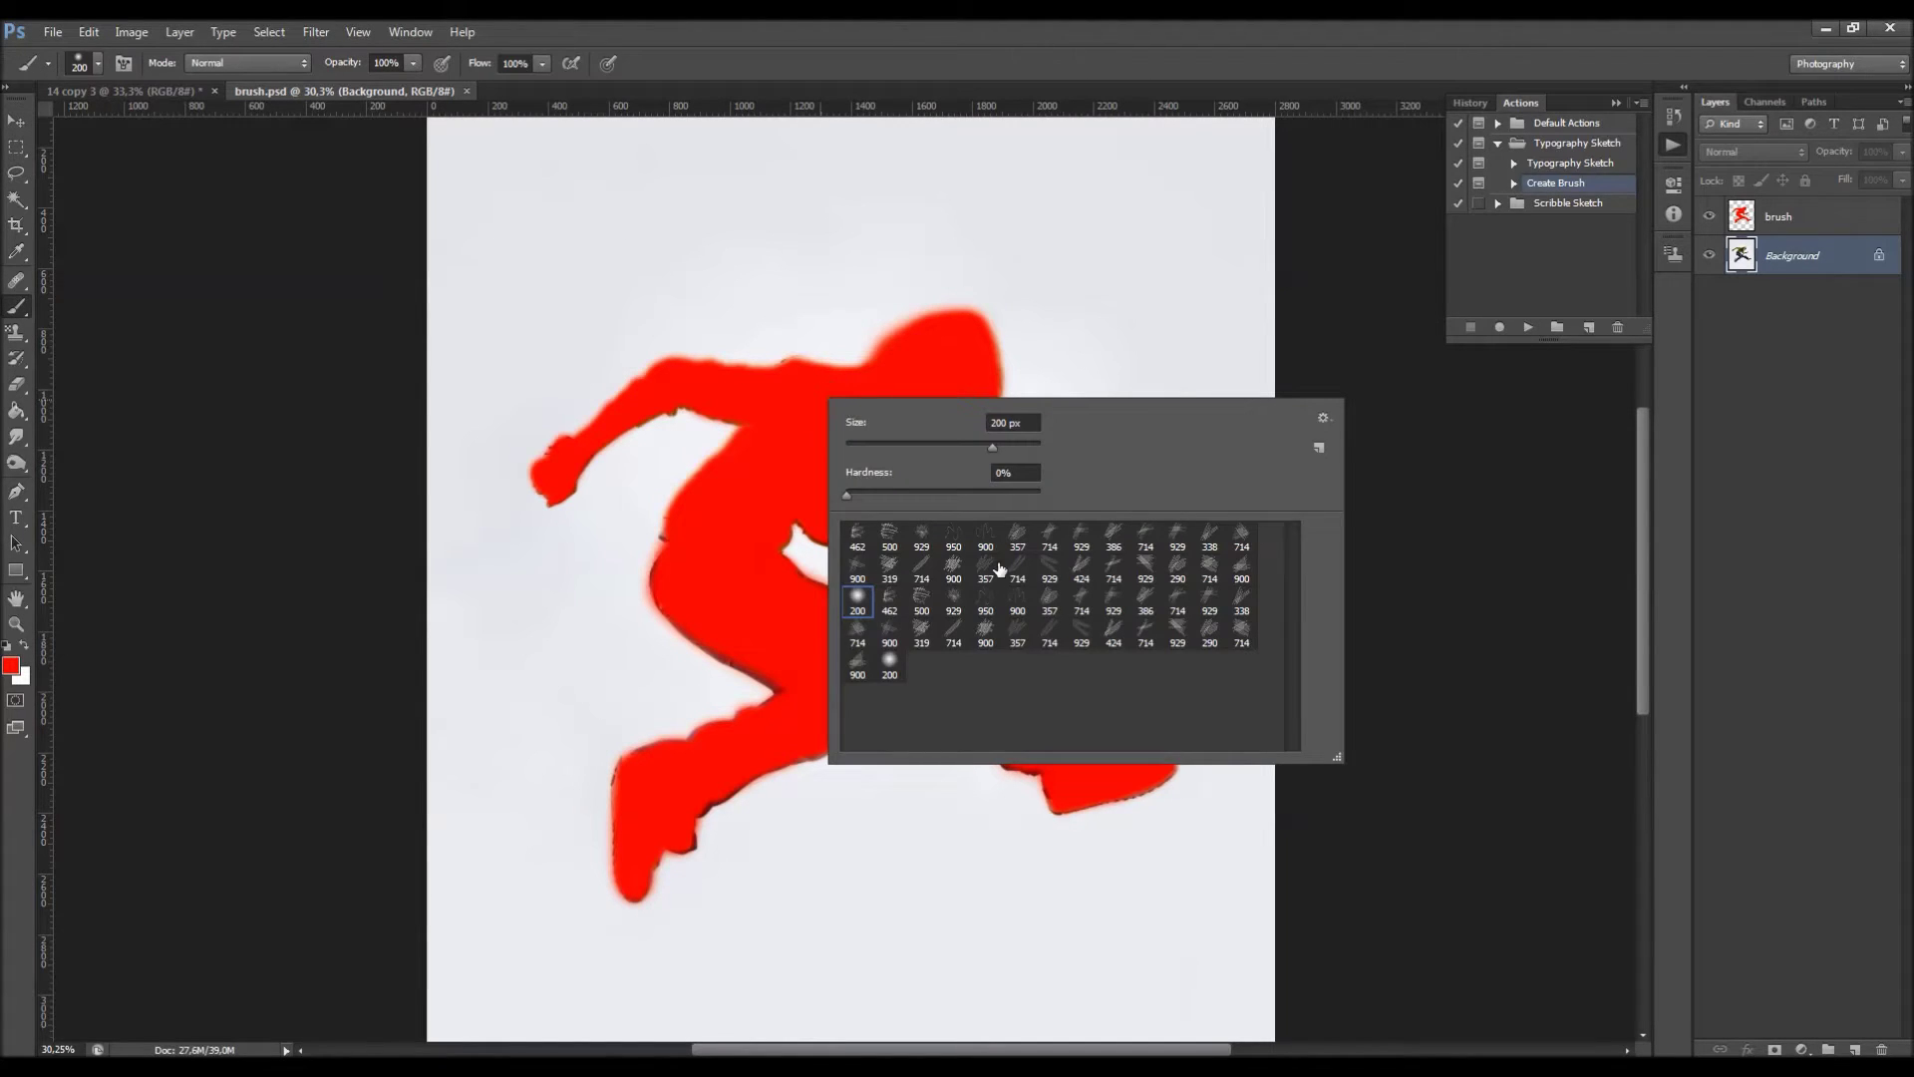
left_click(894, 607)
left_click(924, 608)
left_click(951, 607)
left_click(984, 607)
left_click(1019, 607)
left_click(1054, 607)
left_click(1077, 606)
left_click(1111, 606)
left_click(1139, 606)
left_click(1049, 609)
left_click(1080, 599)
left_click(1051, 604)
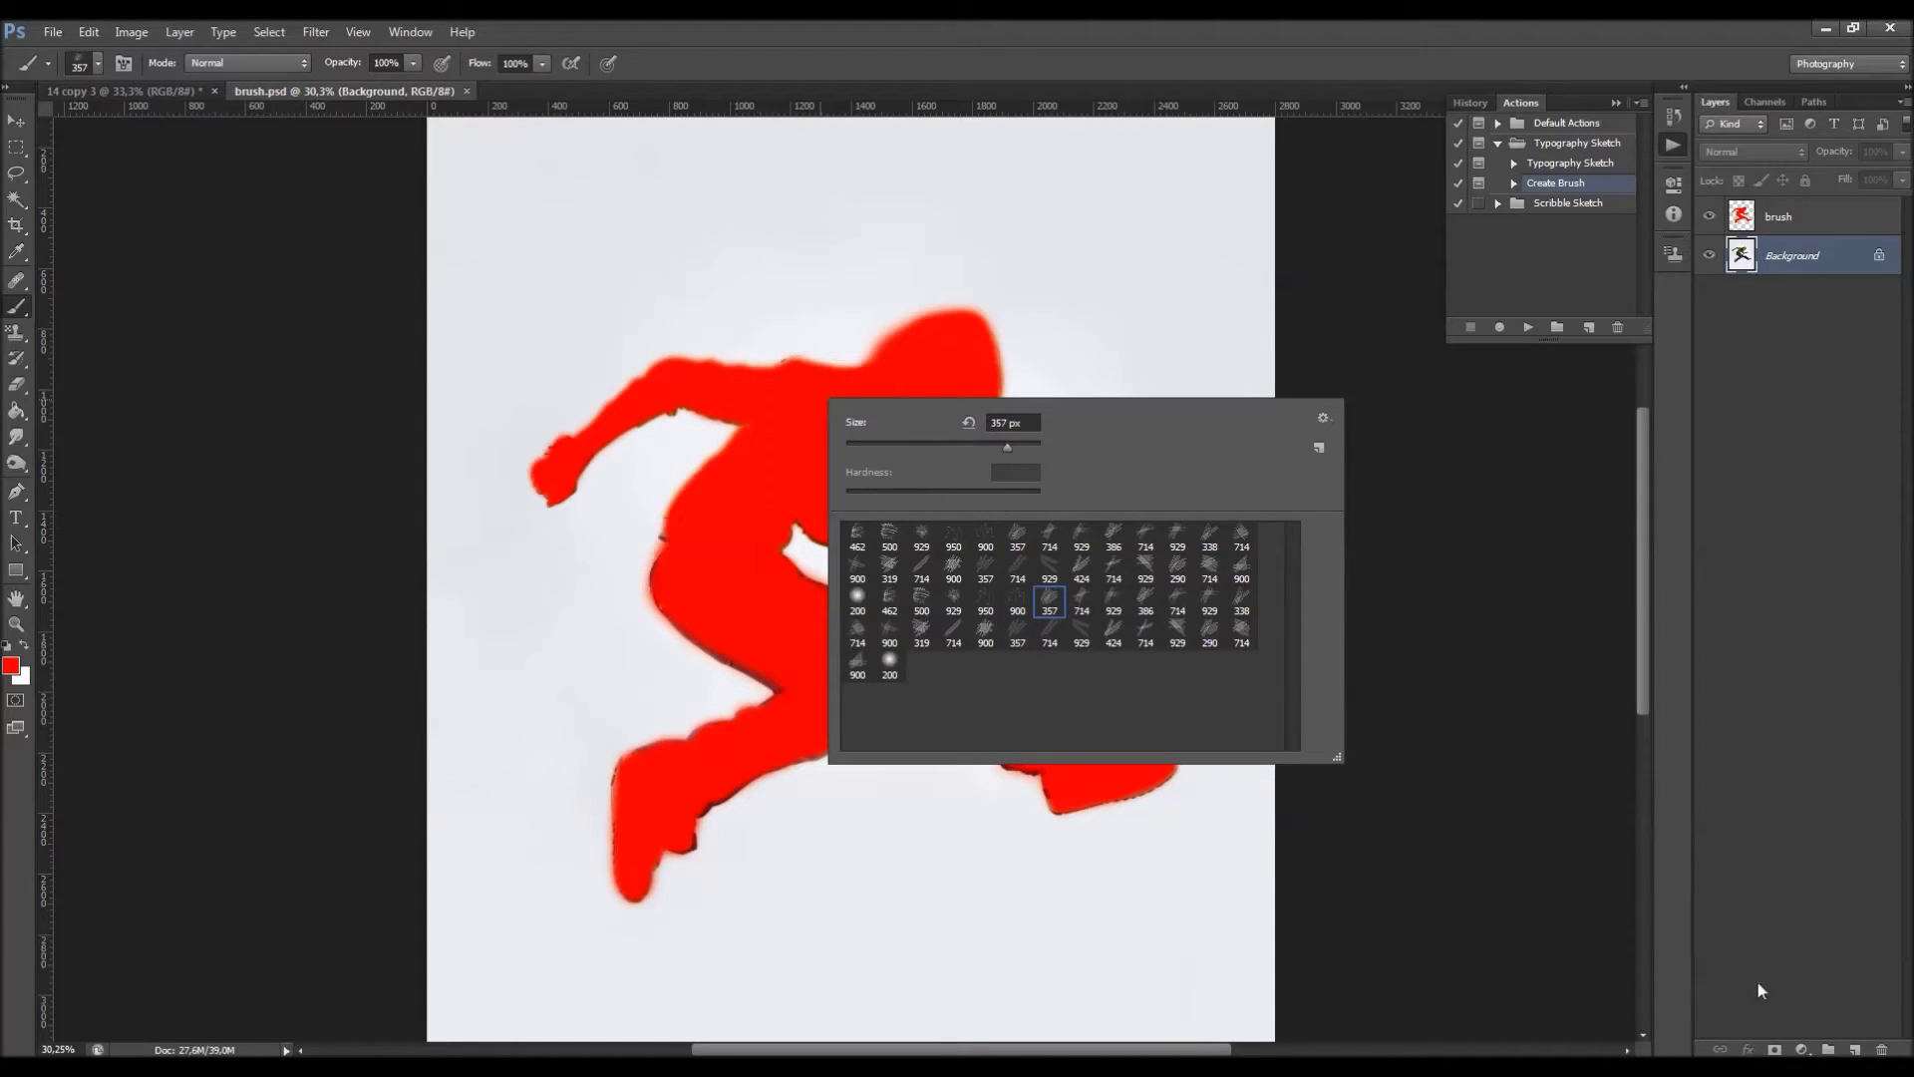
Add a new empty layer directly above the Background and reset the foreground and background colours to default.
left_click(1860, 1047)
key("d")
Try scribble strokes across the area above the figure, undo them and switch back to the Move tool.
mouse_move(543, 202)
left_mouse_down()
mouse_move(637, 215)
mouse_move(751, 293)
mouse_move(1037, 290)
left_mouse_up()
scroll(893, 208, "up", 4)
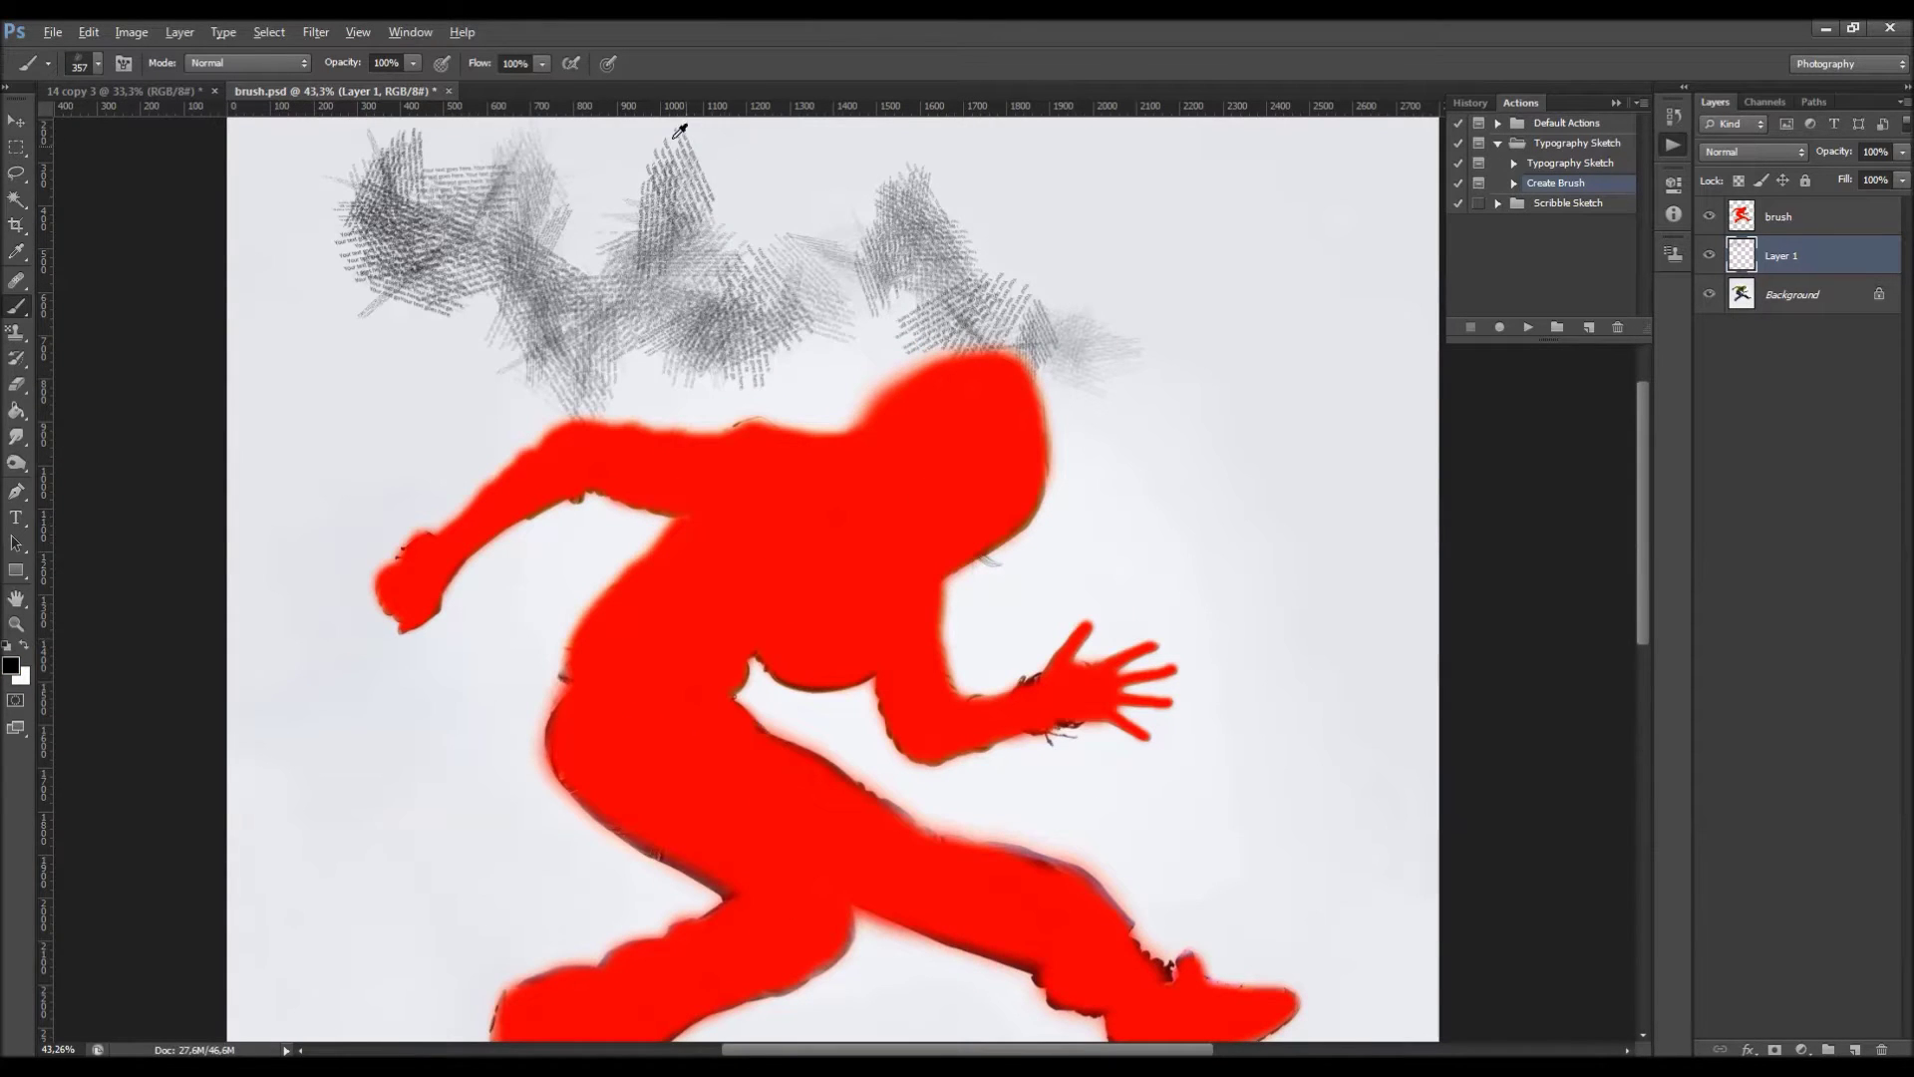
scroll(733, 249, "down", 3)
mouse_move(535, 378)
left_mouse_down()
mouse_move(657, 415)
mouse_move(1111, 399)
left_mouse_up()
key("ctrl+alt+z")
key("ctrl+alt+z")
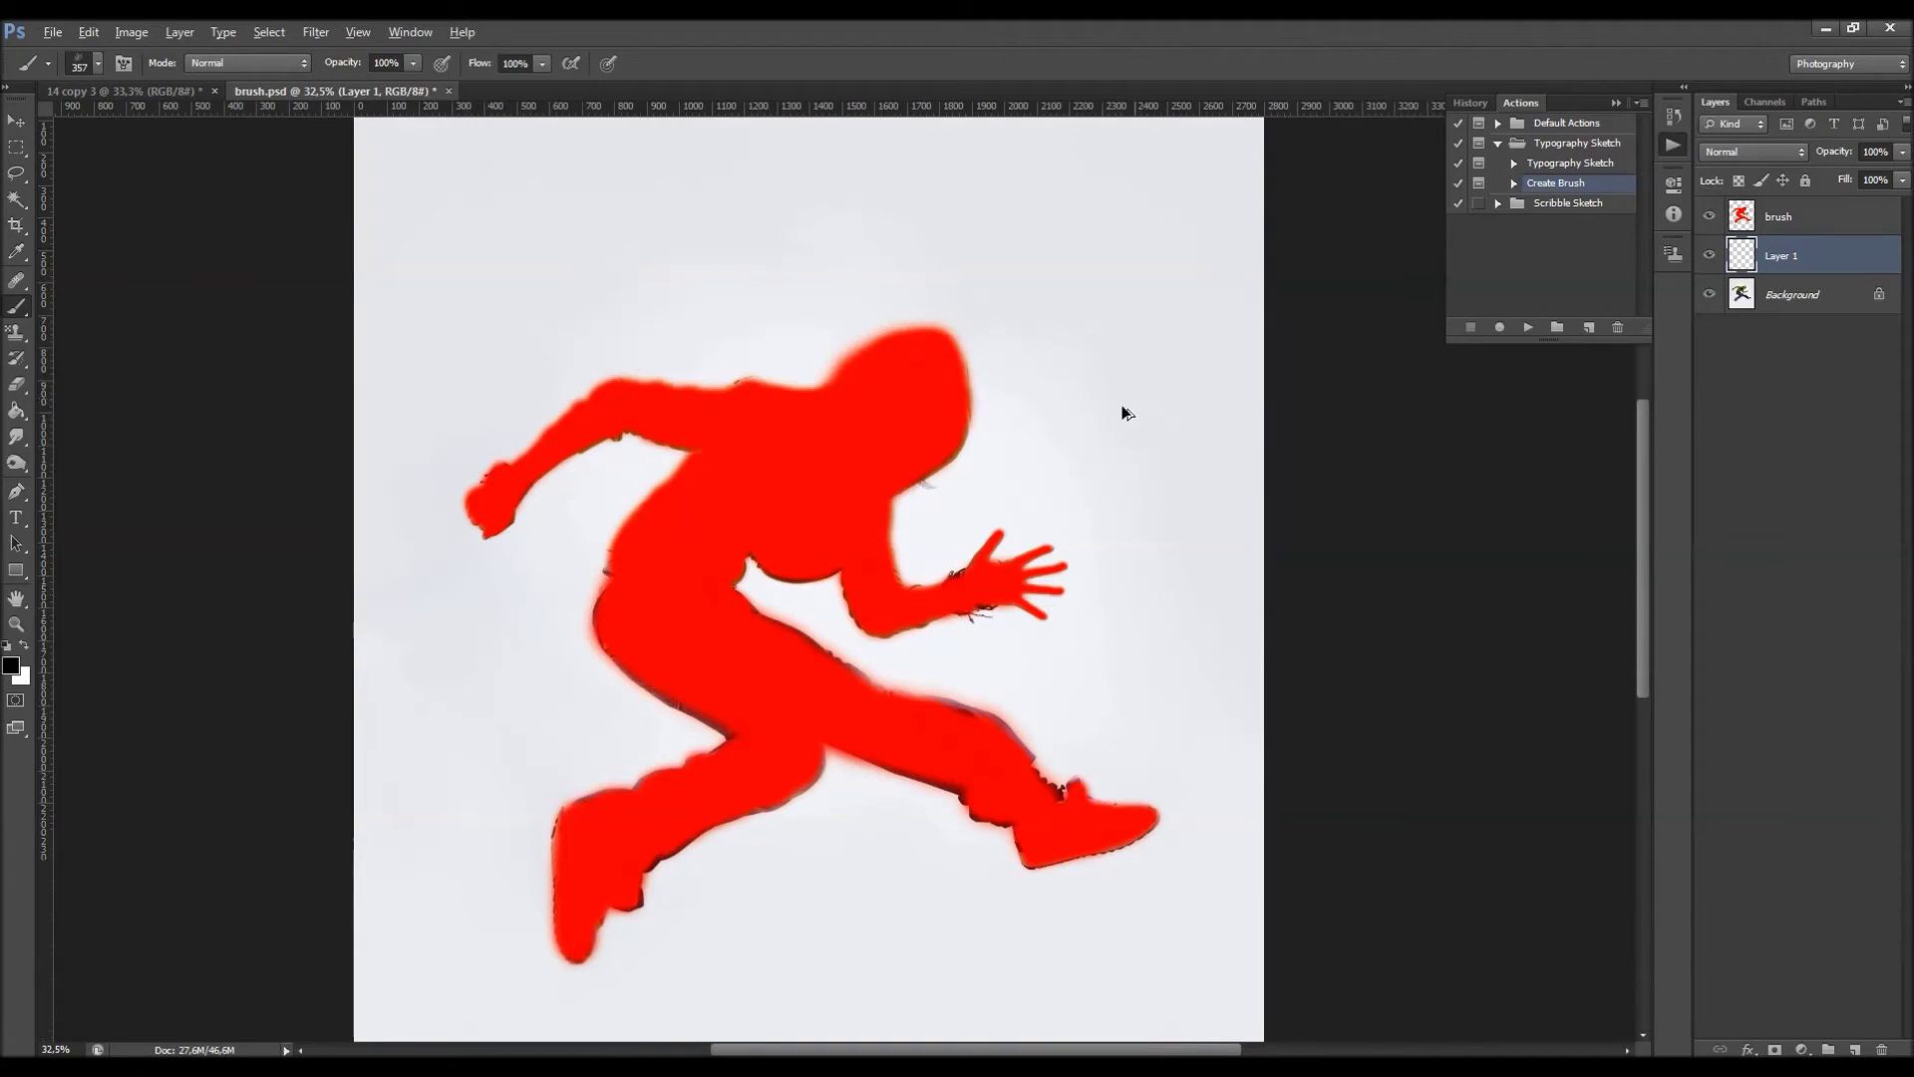
key("v")
scroll(931, 343, "down", 2)
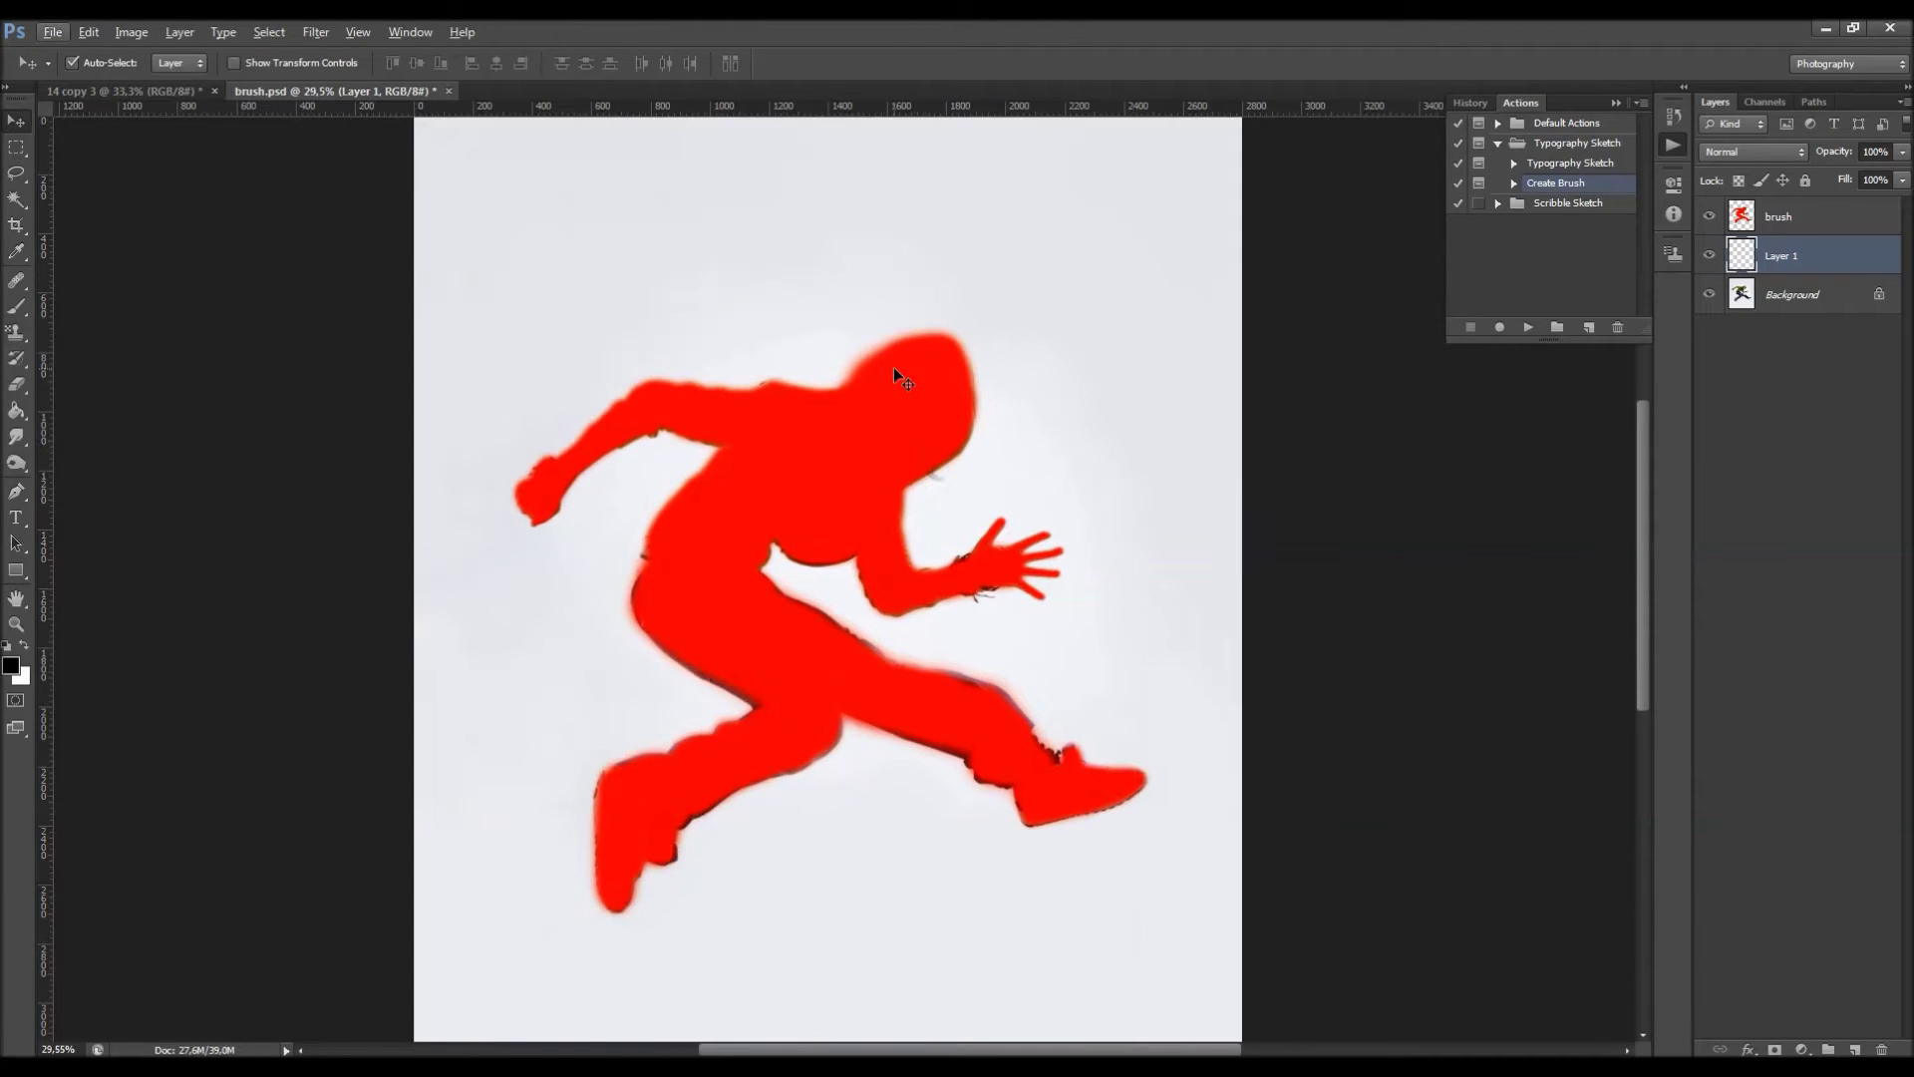
Look through the sketch brush presets following the 357 px one, and return to the Move tool.
key("b")
right_click(904, 379)
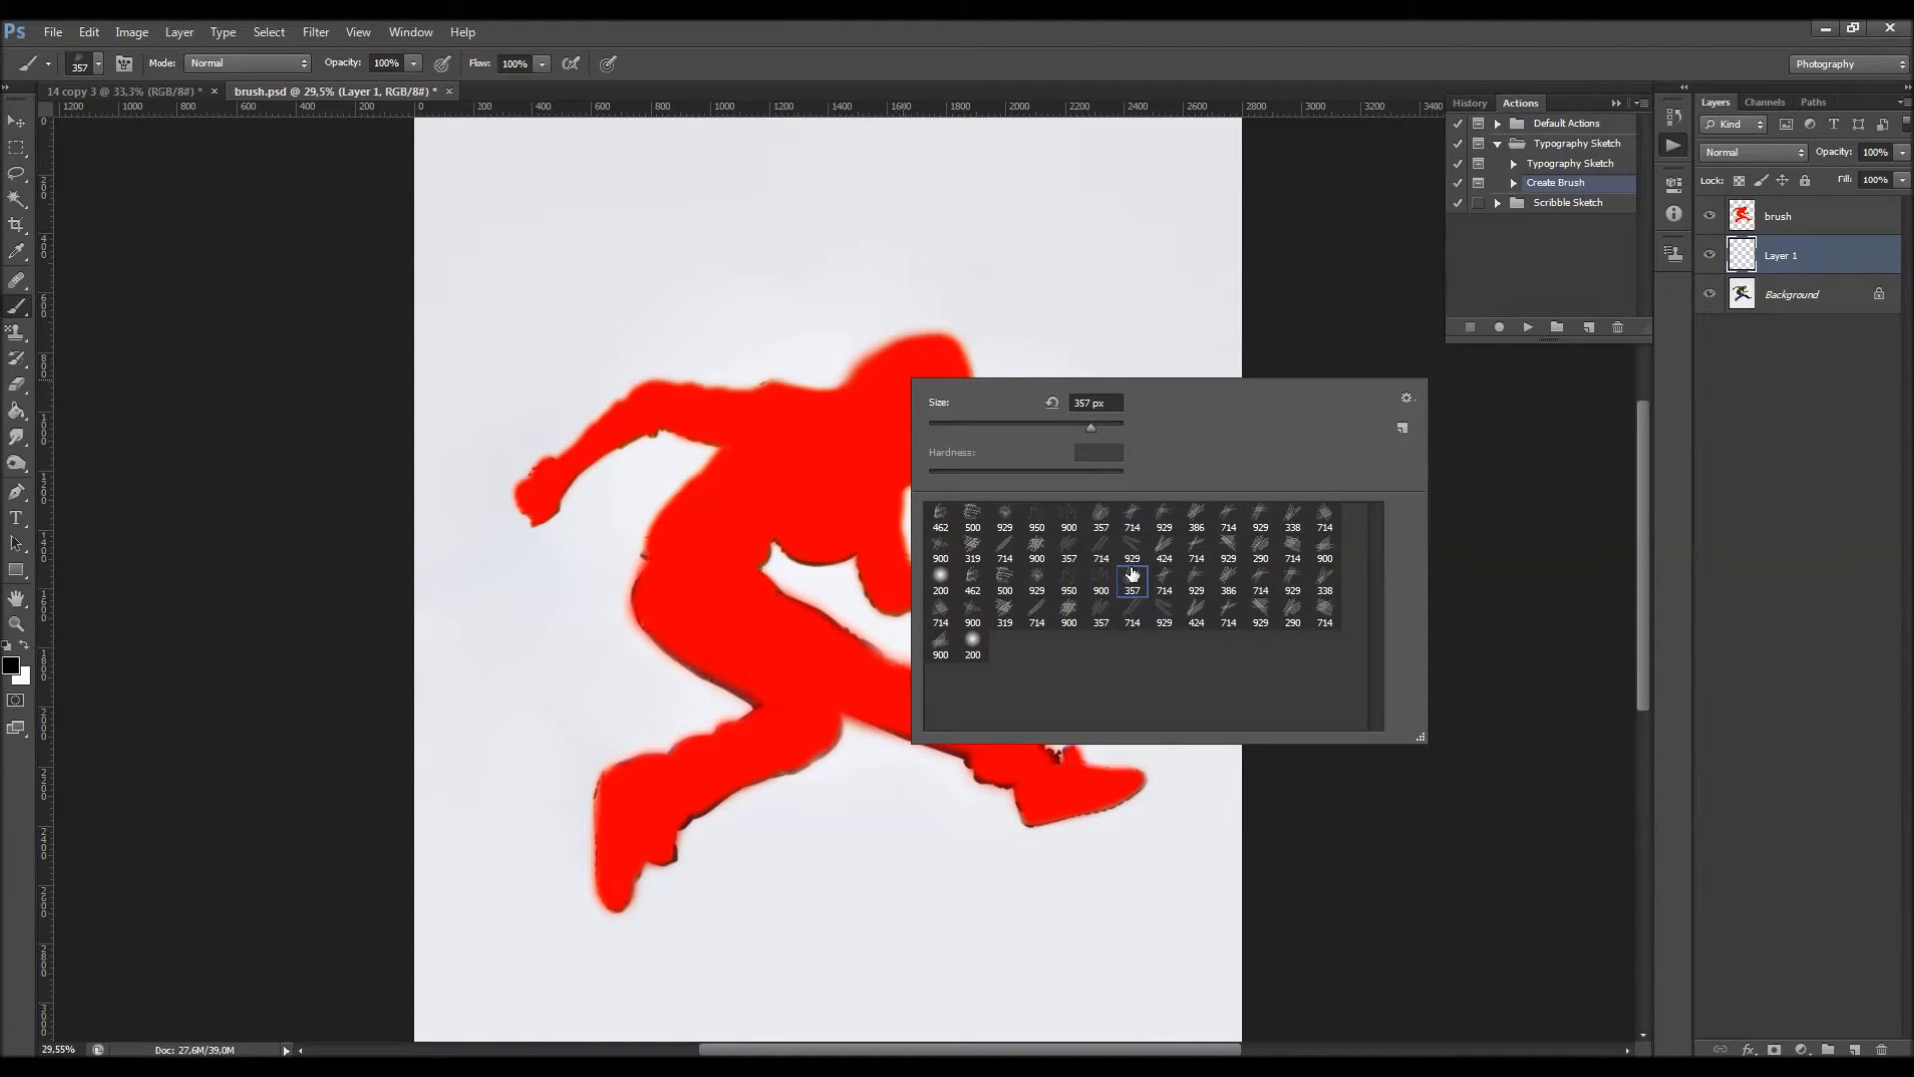
left_click(1159, 586)
left_click(1191, 586)
left_click(1229, 586)
left_click(1287, 586)
left_click(1329, 586)
left_click(947, 60)
key("v")
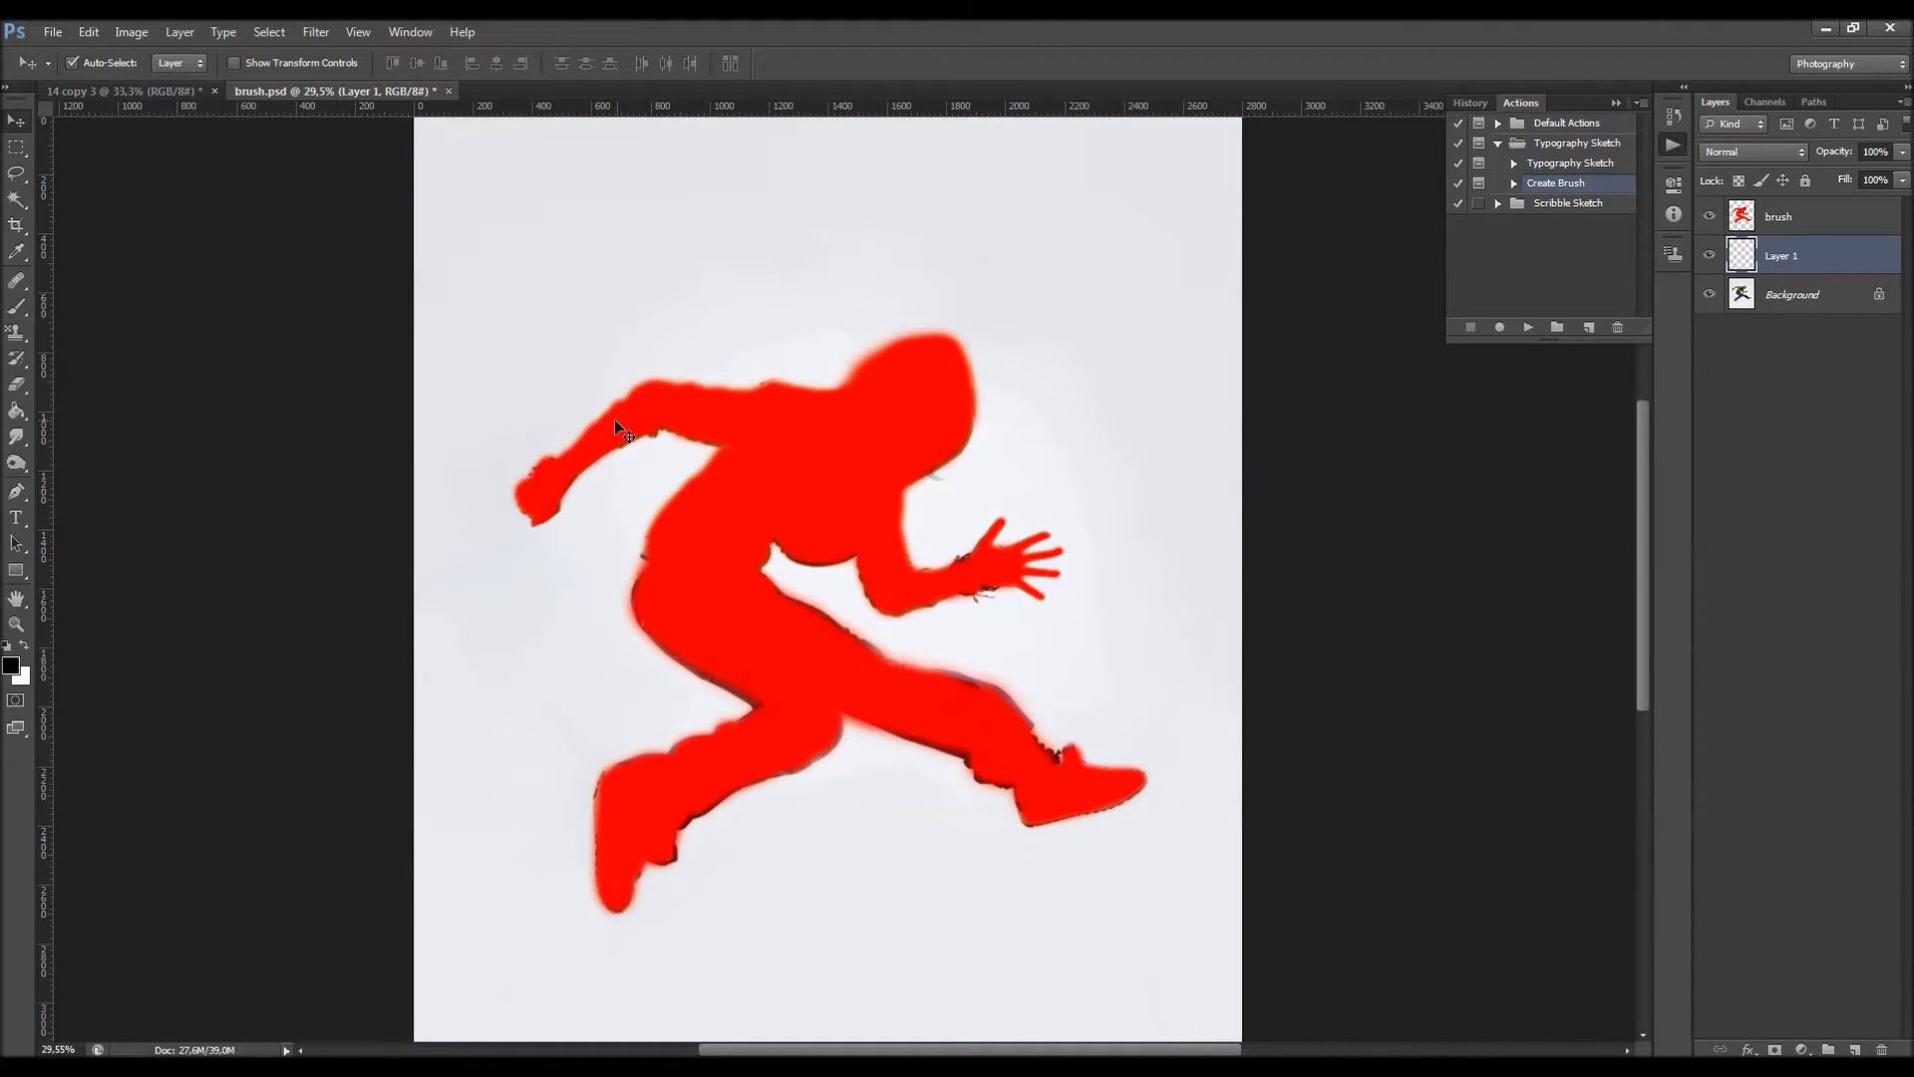
Open the Brush_1 PSD file from the Typography Sketch folder on the Desktop.
left_click(58, 32)
left_click(65, 68)
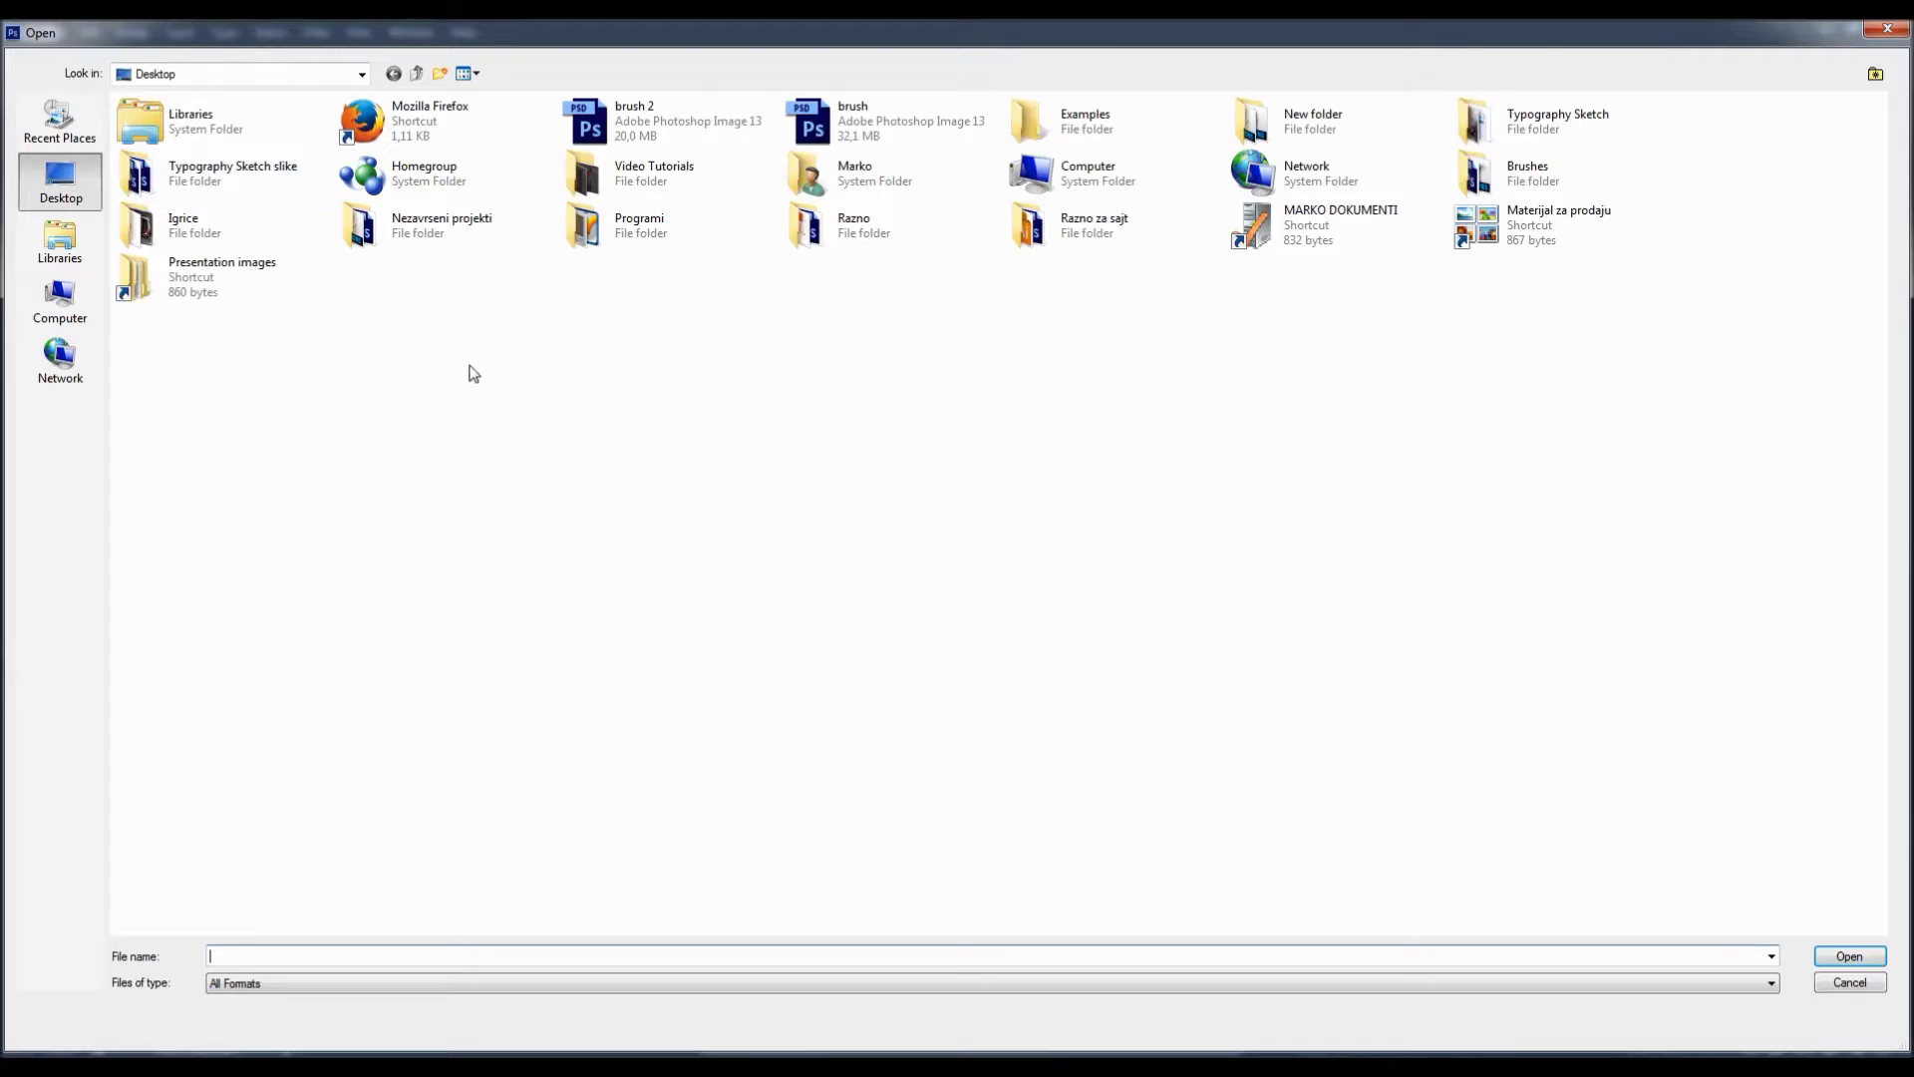
double_click(1553, 139)
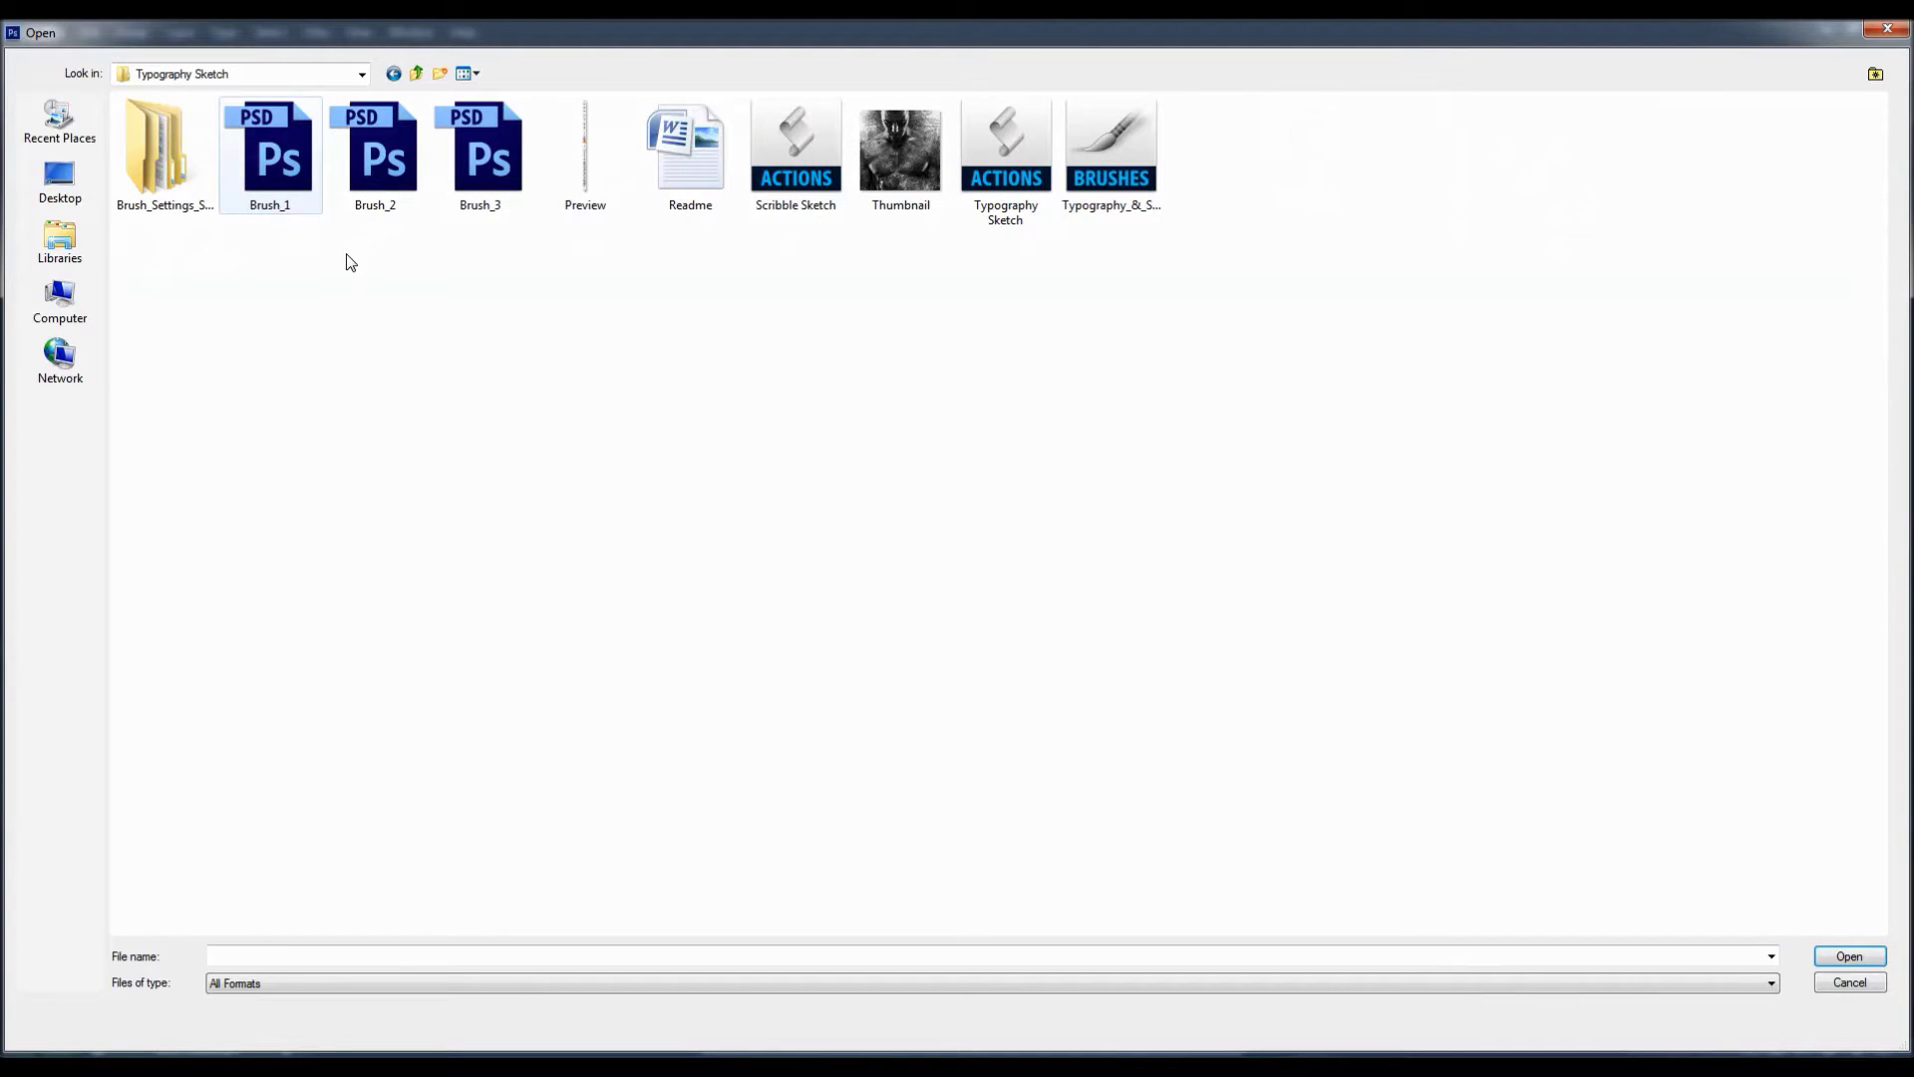
mouse_move(290, 241)
left_mouse_down()
mouse_move(317, 115)
mouse_move(498, 103)
left_mouse_up()
left_click(273, 159)
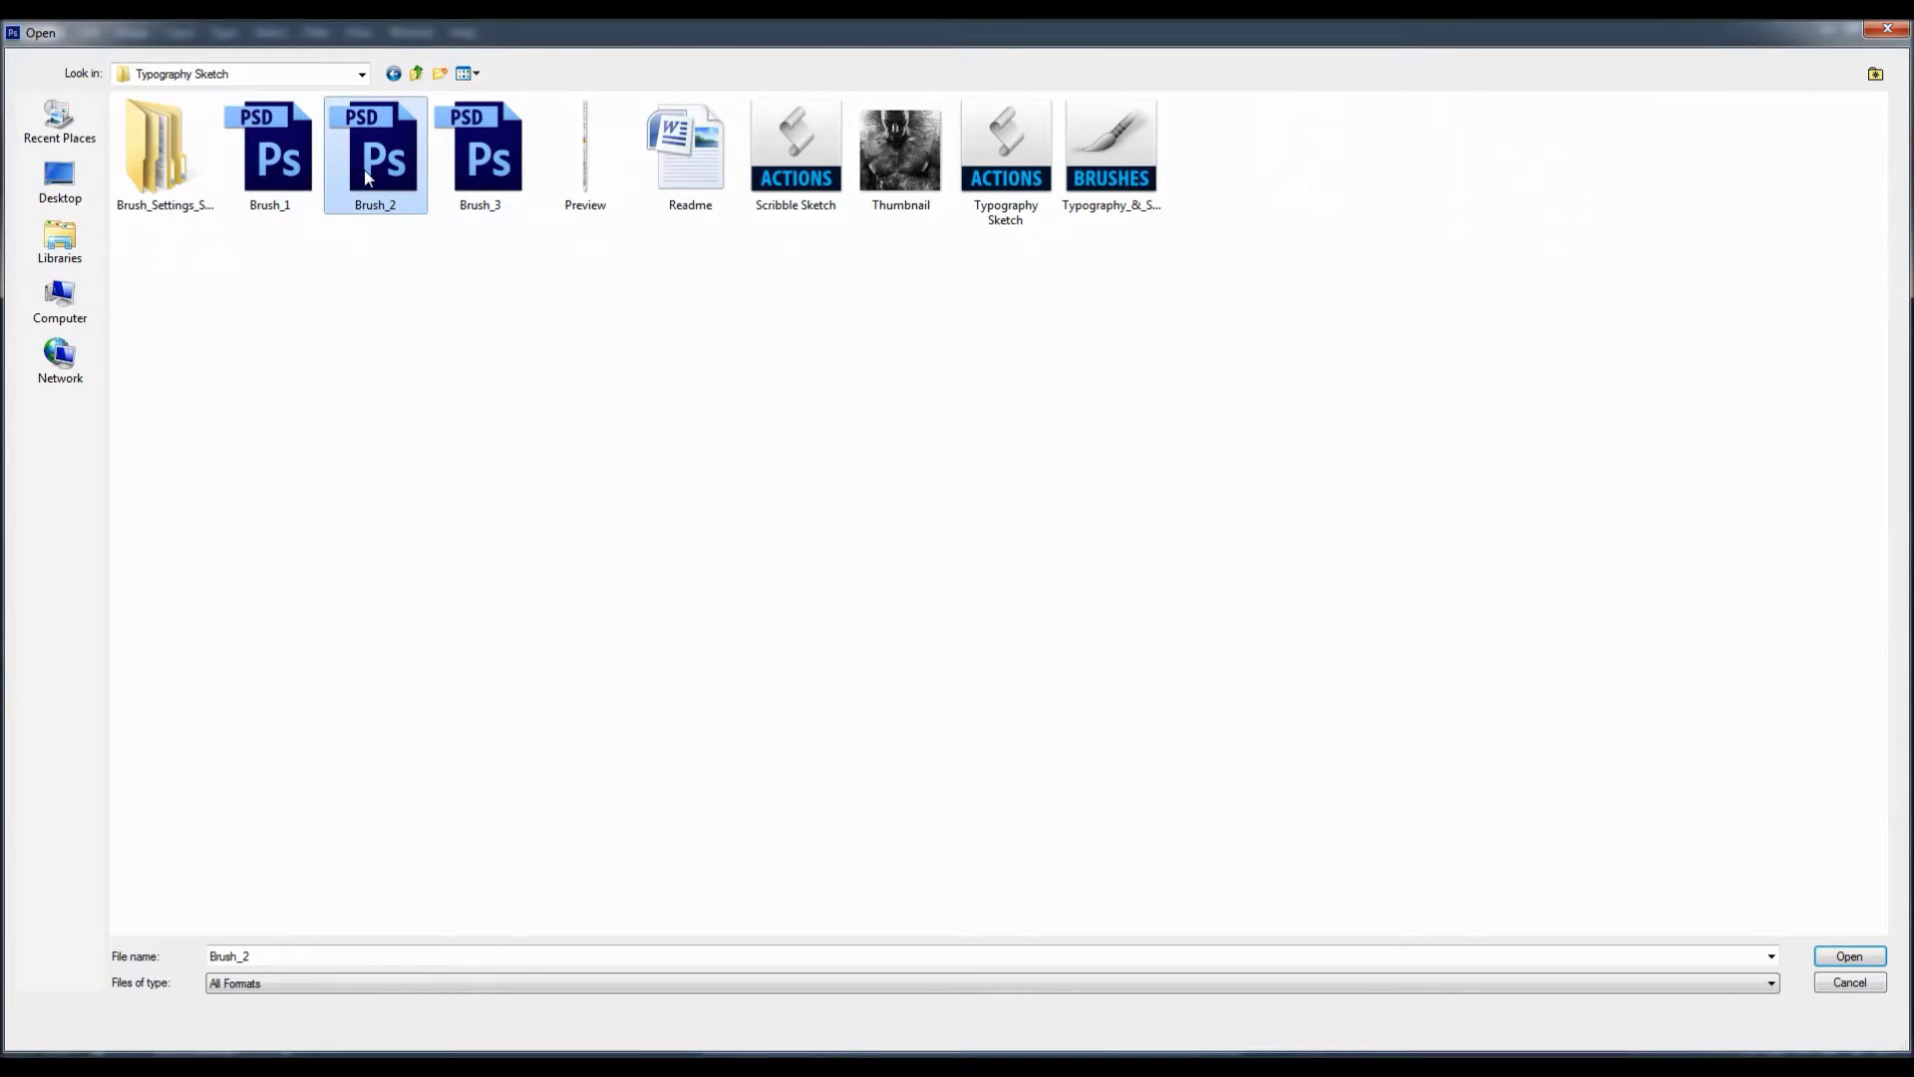
left_click(468, 159)
double_click(287, 175)
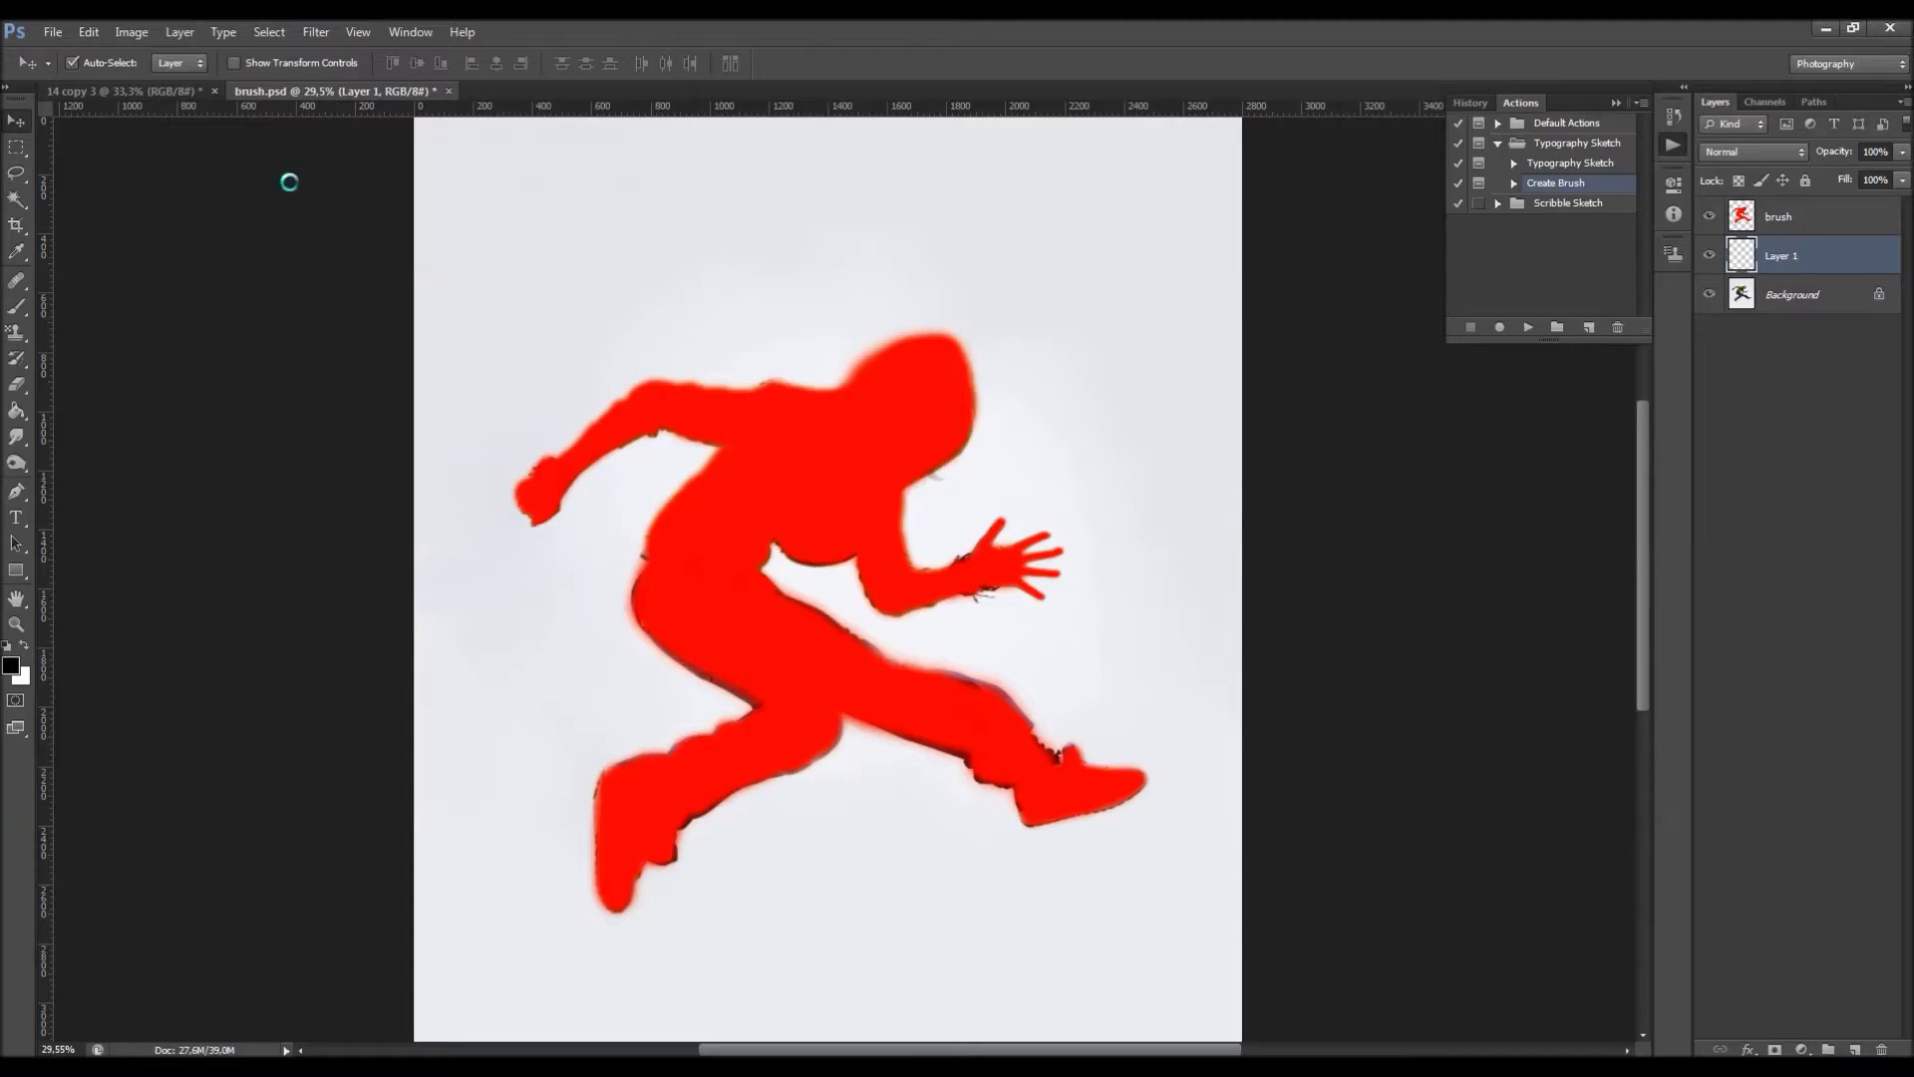
Expand the Text group and convert its upper text layer to point text.
scroll(860, 483, "up", 2)
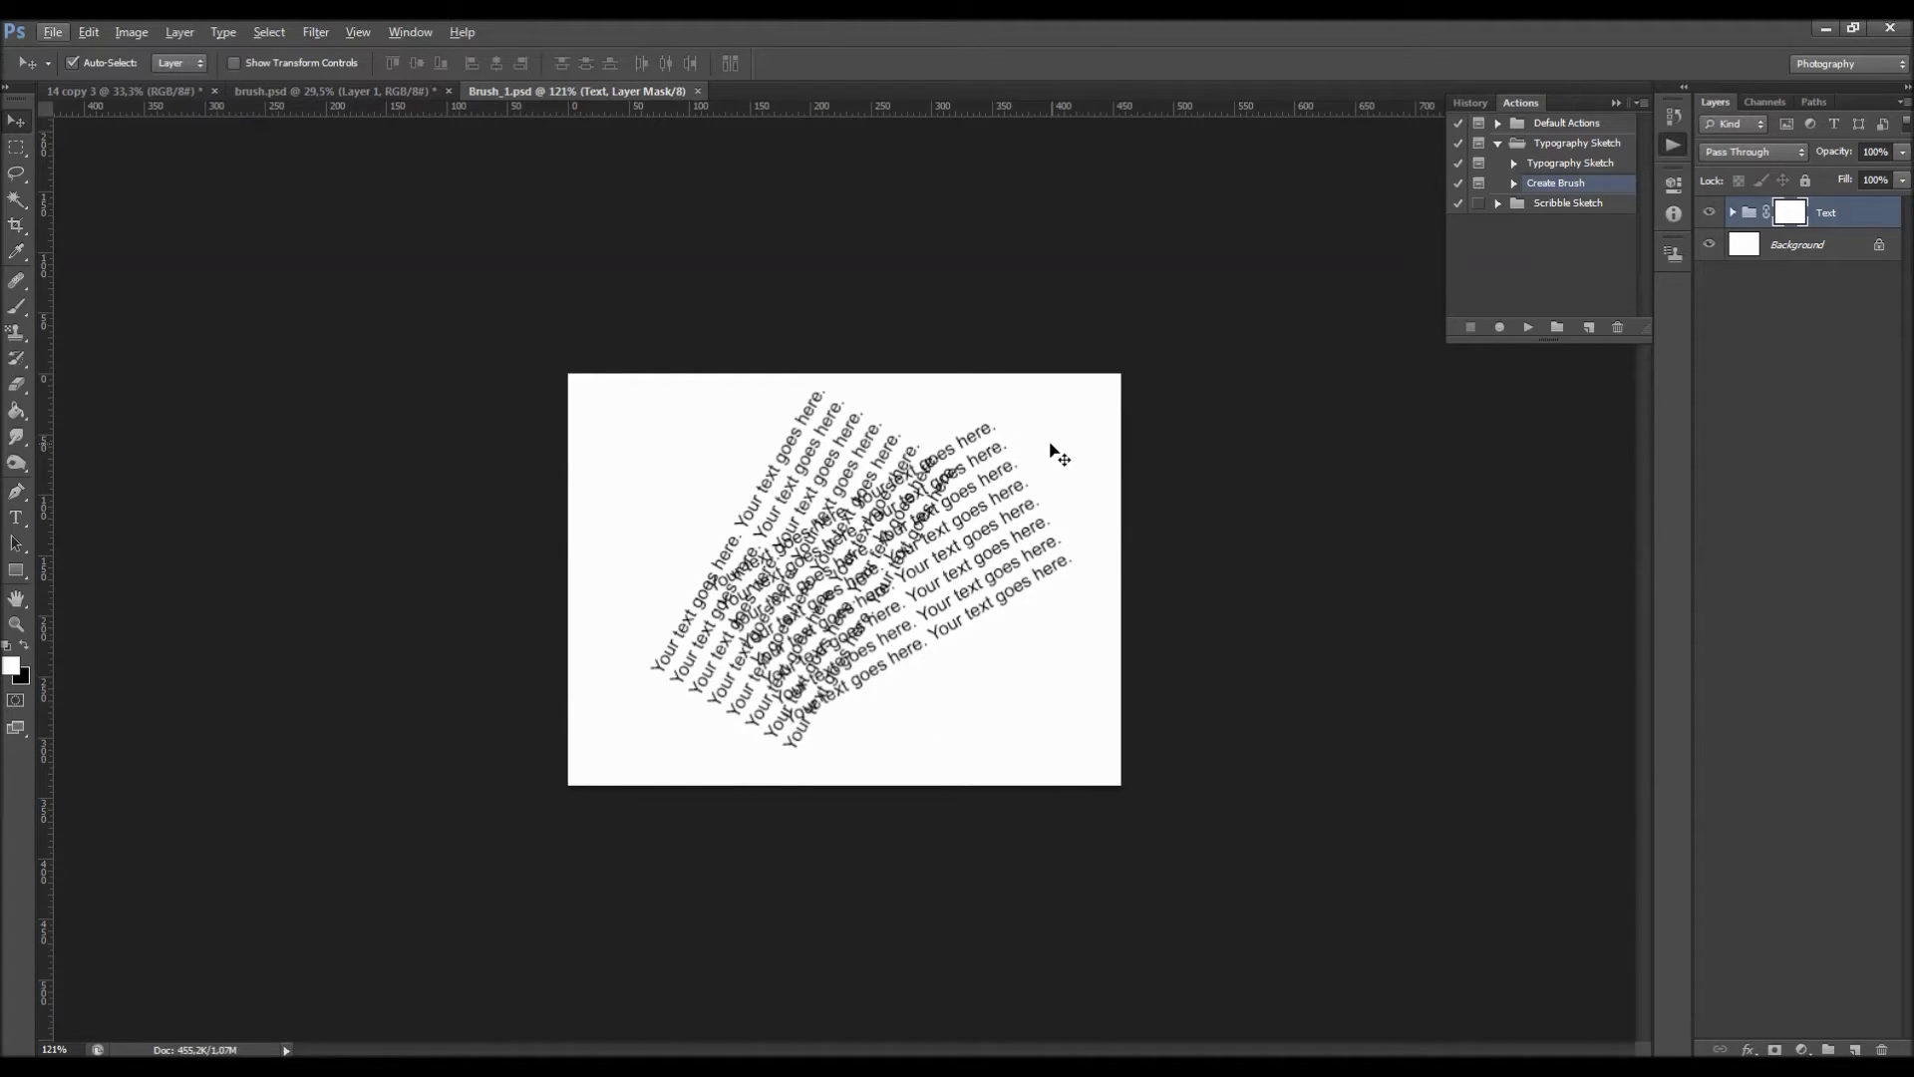
left_click(1732, 212)
left_click(1806, 255)
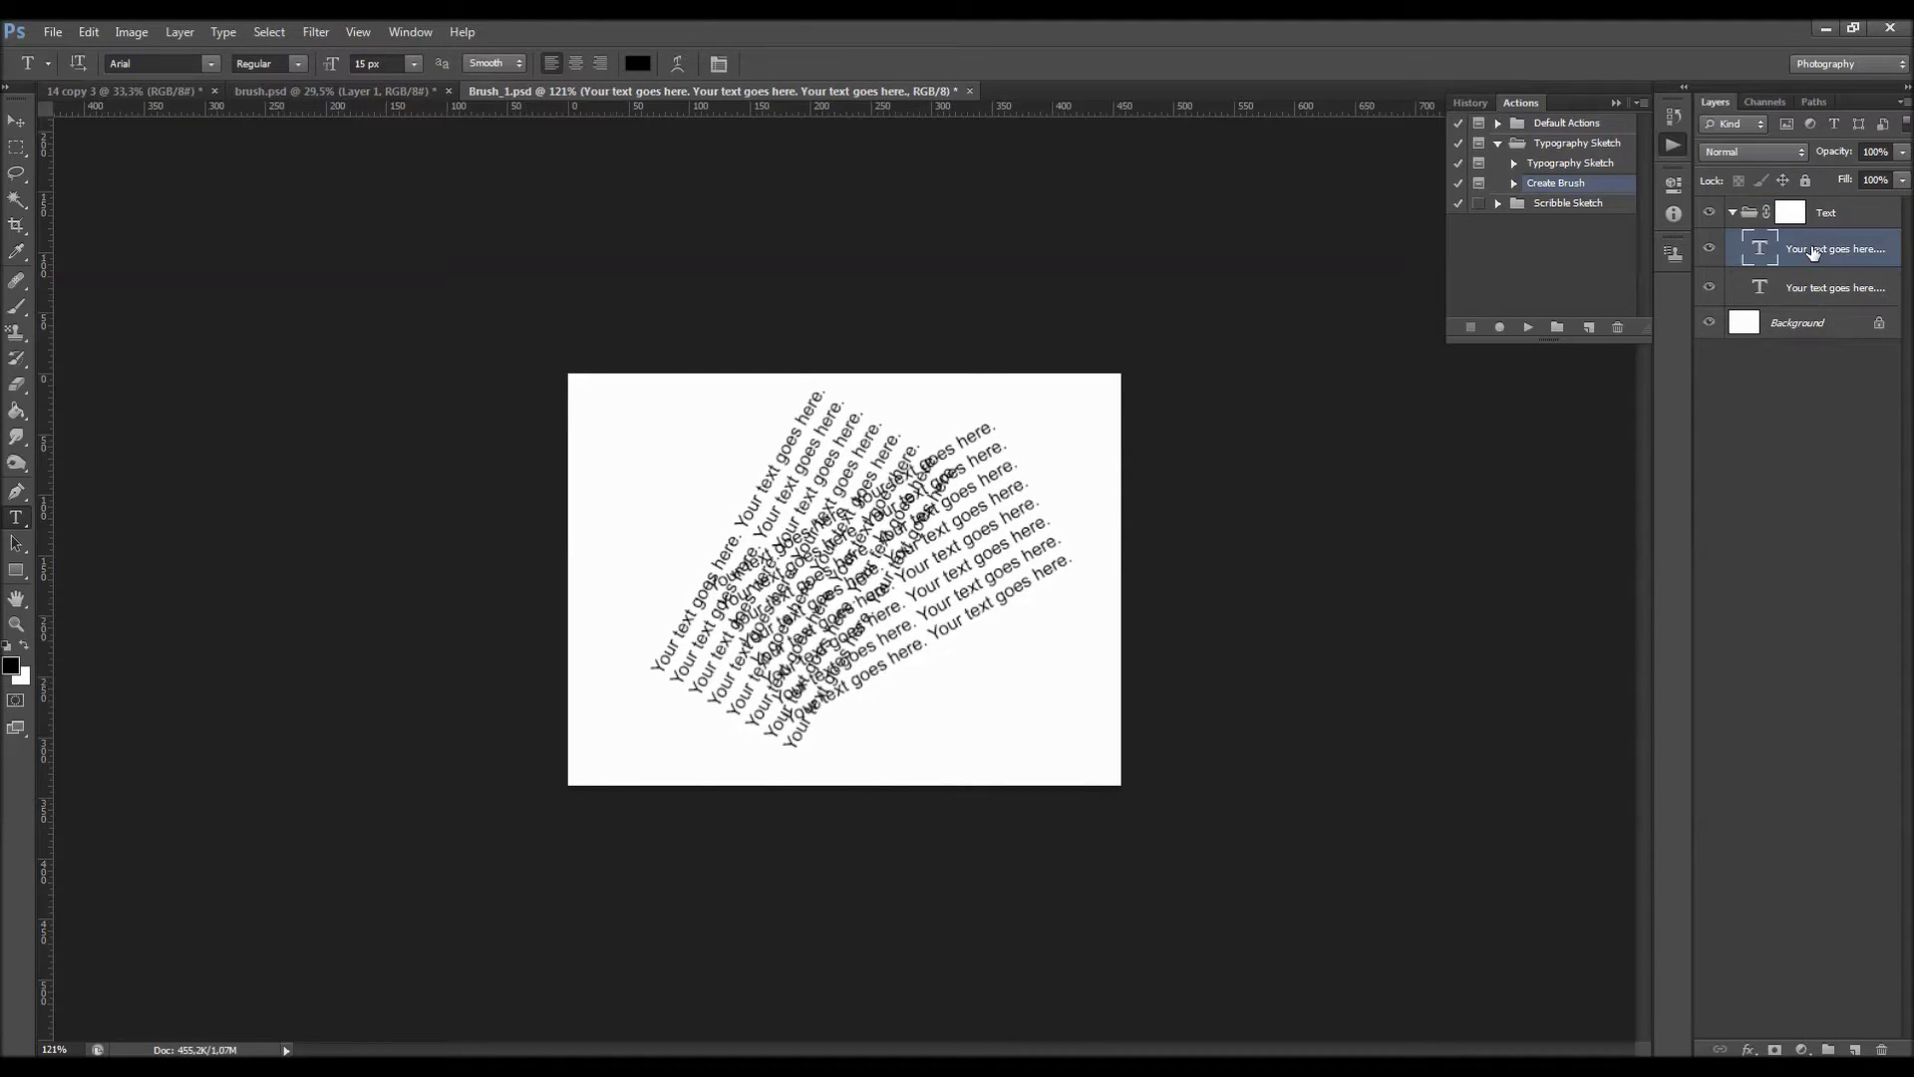
left_click(1708, 250)
left_click(1707, 249)
double_click(1762, 251)
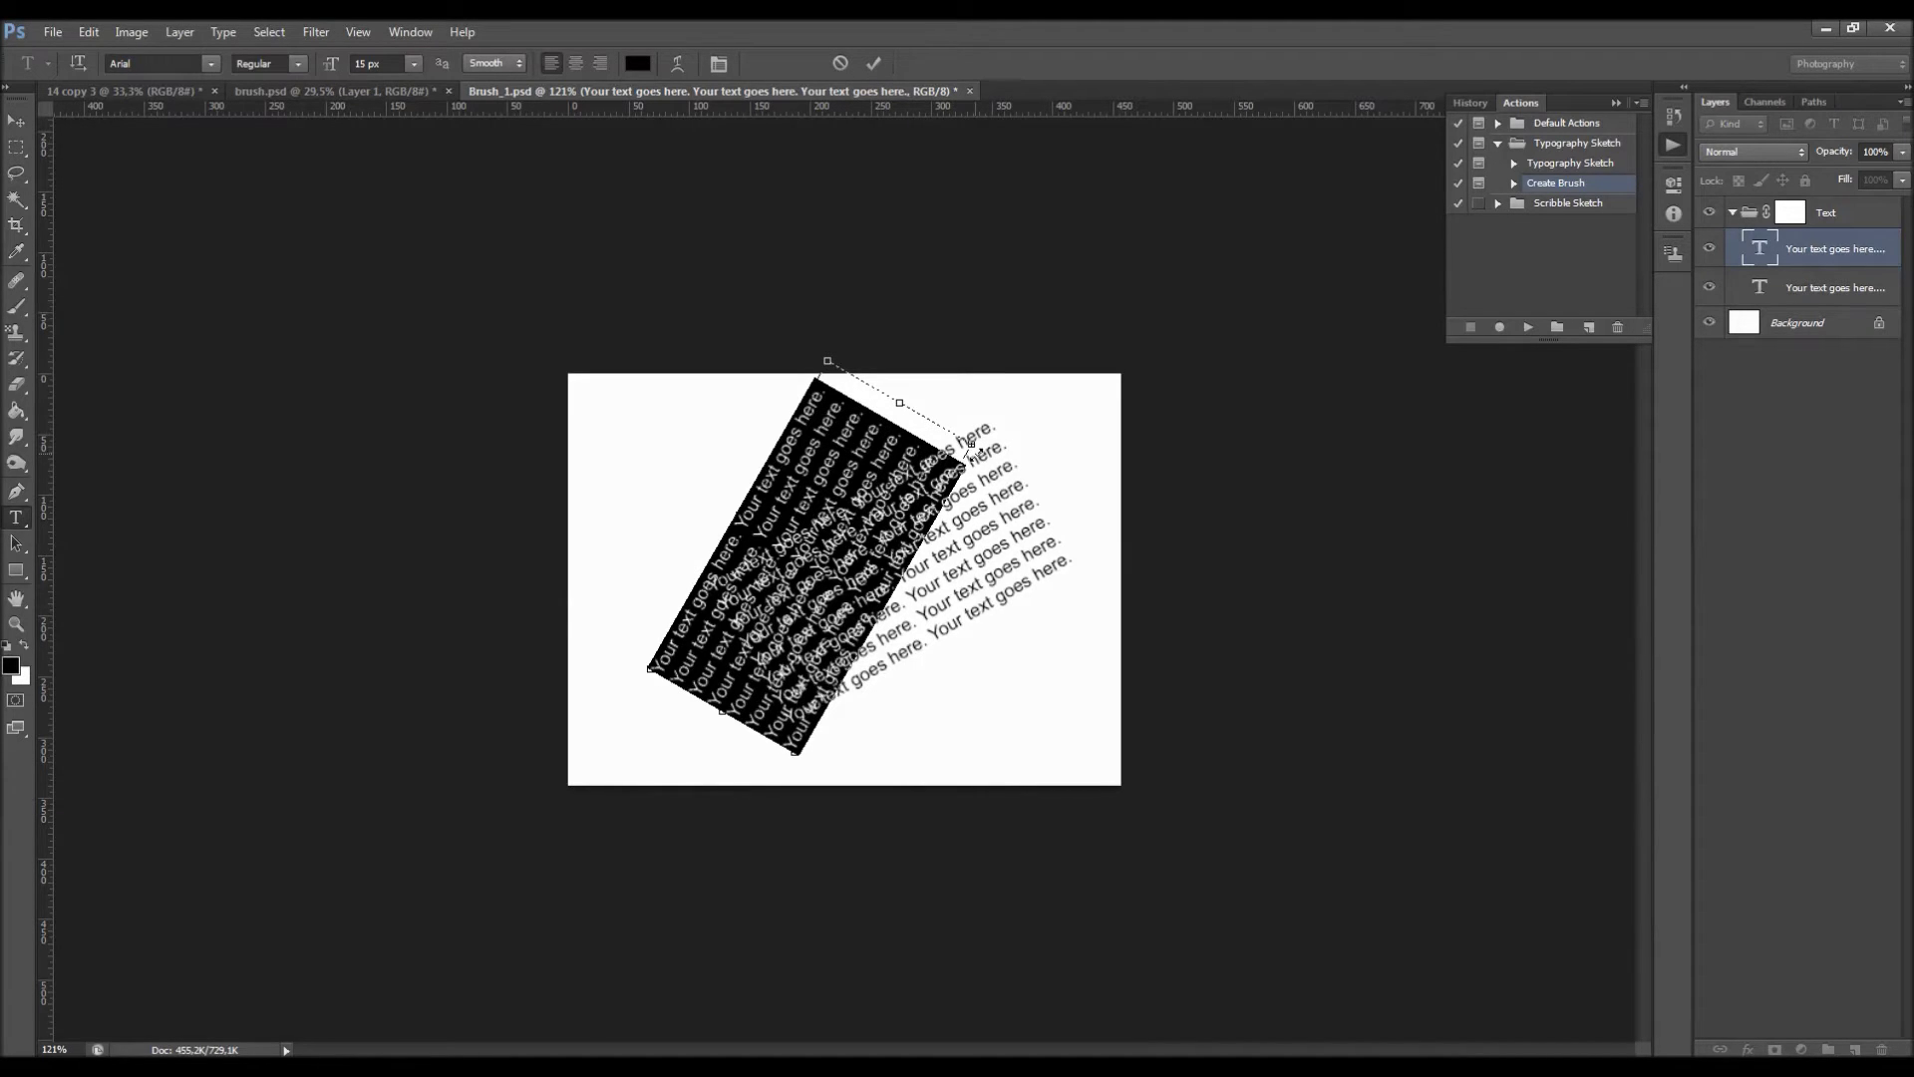
left_click(1796, 245)
right_click(1797, 243)
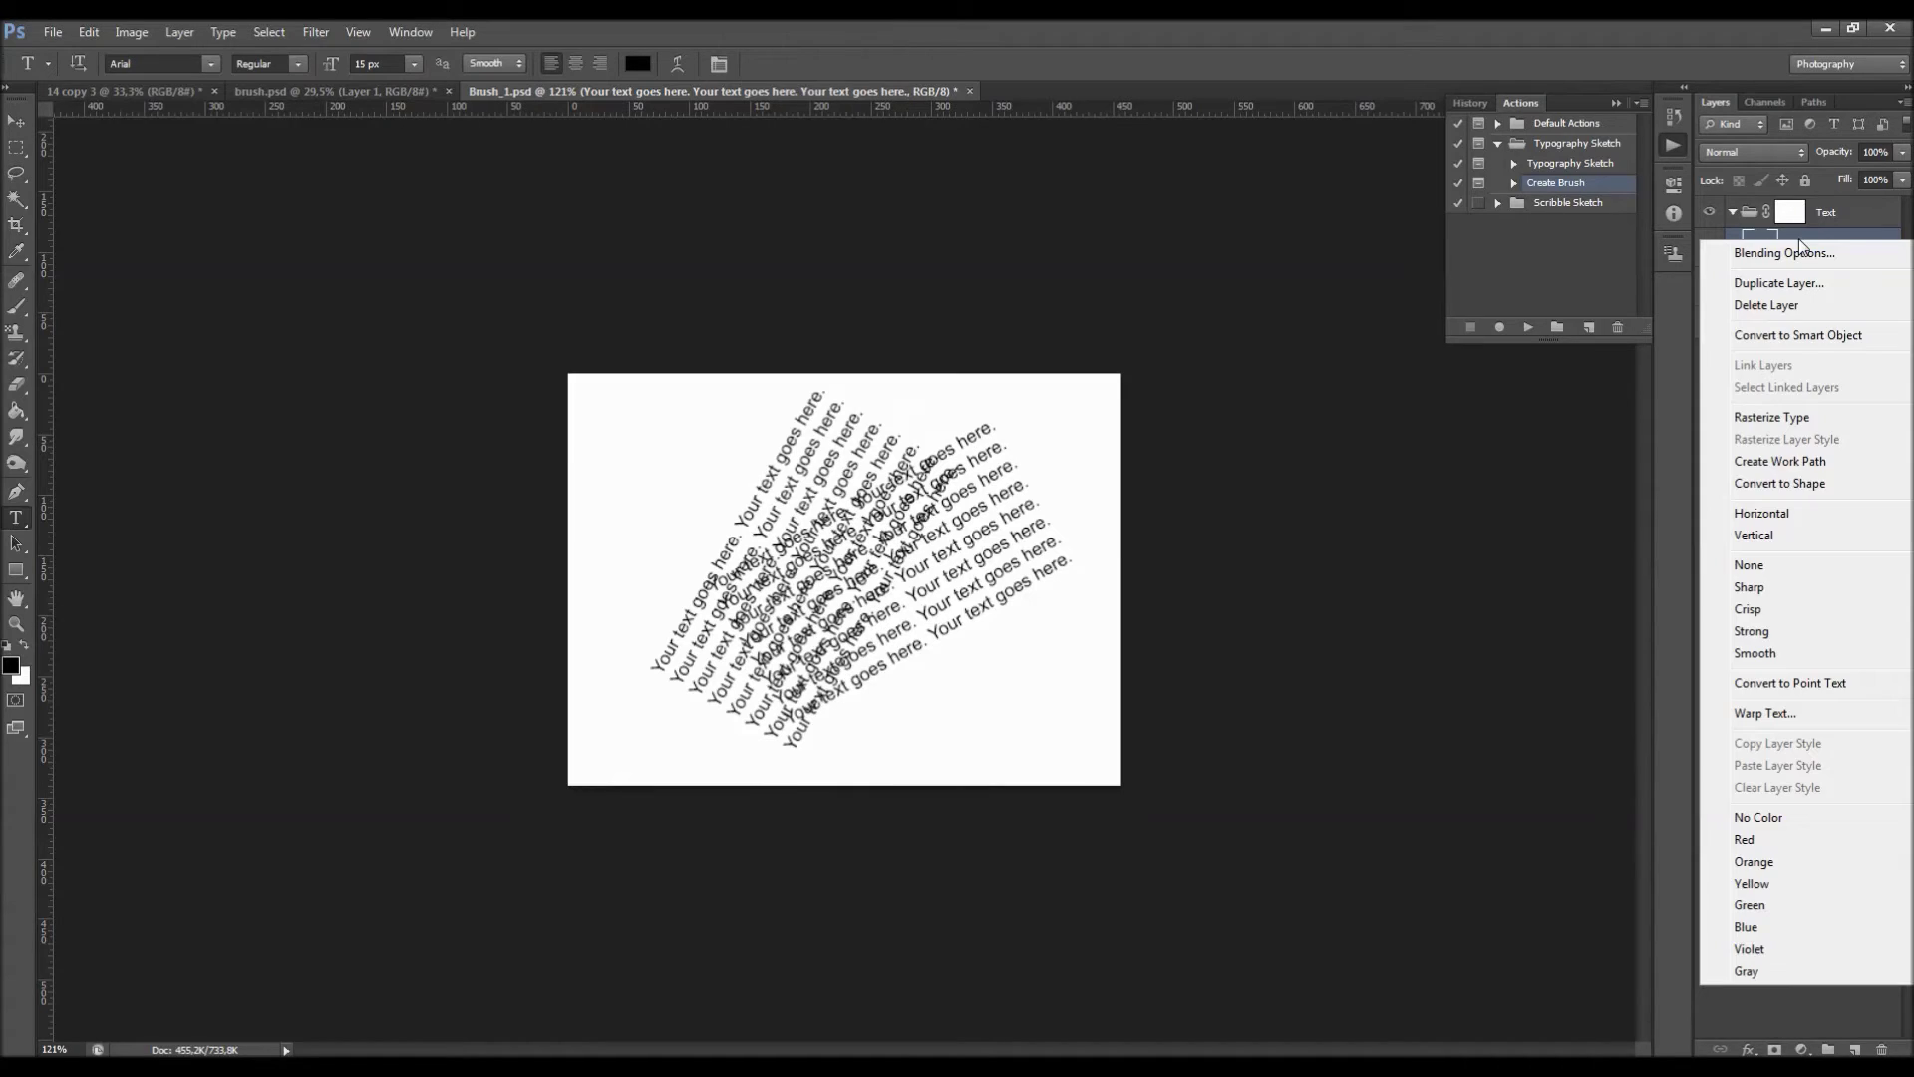
left_click(1817, 685)
Select all the text in the upper text layer, preview several fonts on it and set it to Arial Bold.
left_click(975, 422)
left_click(819, 404)
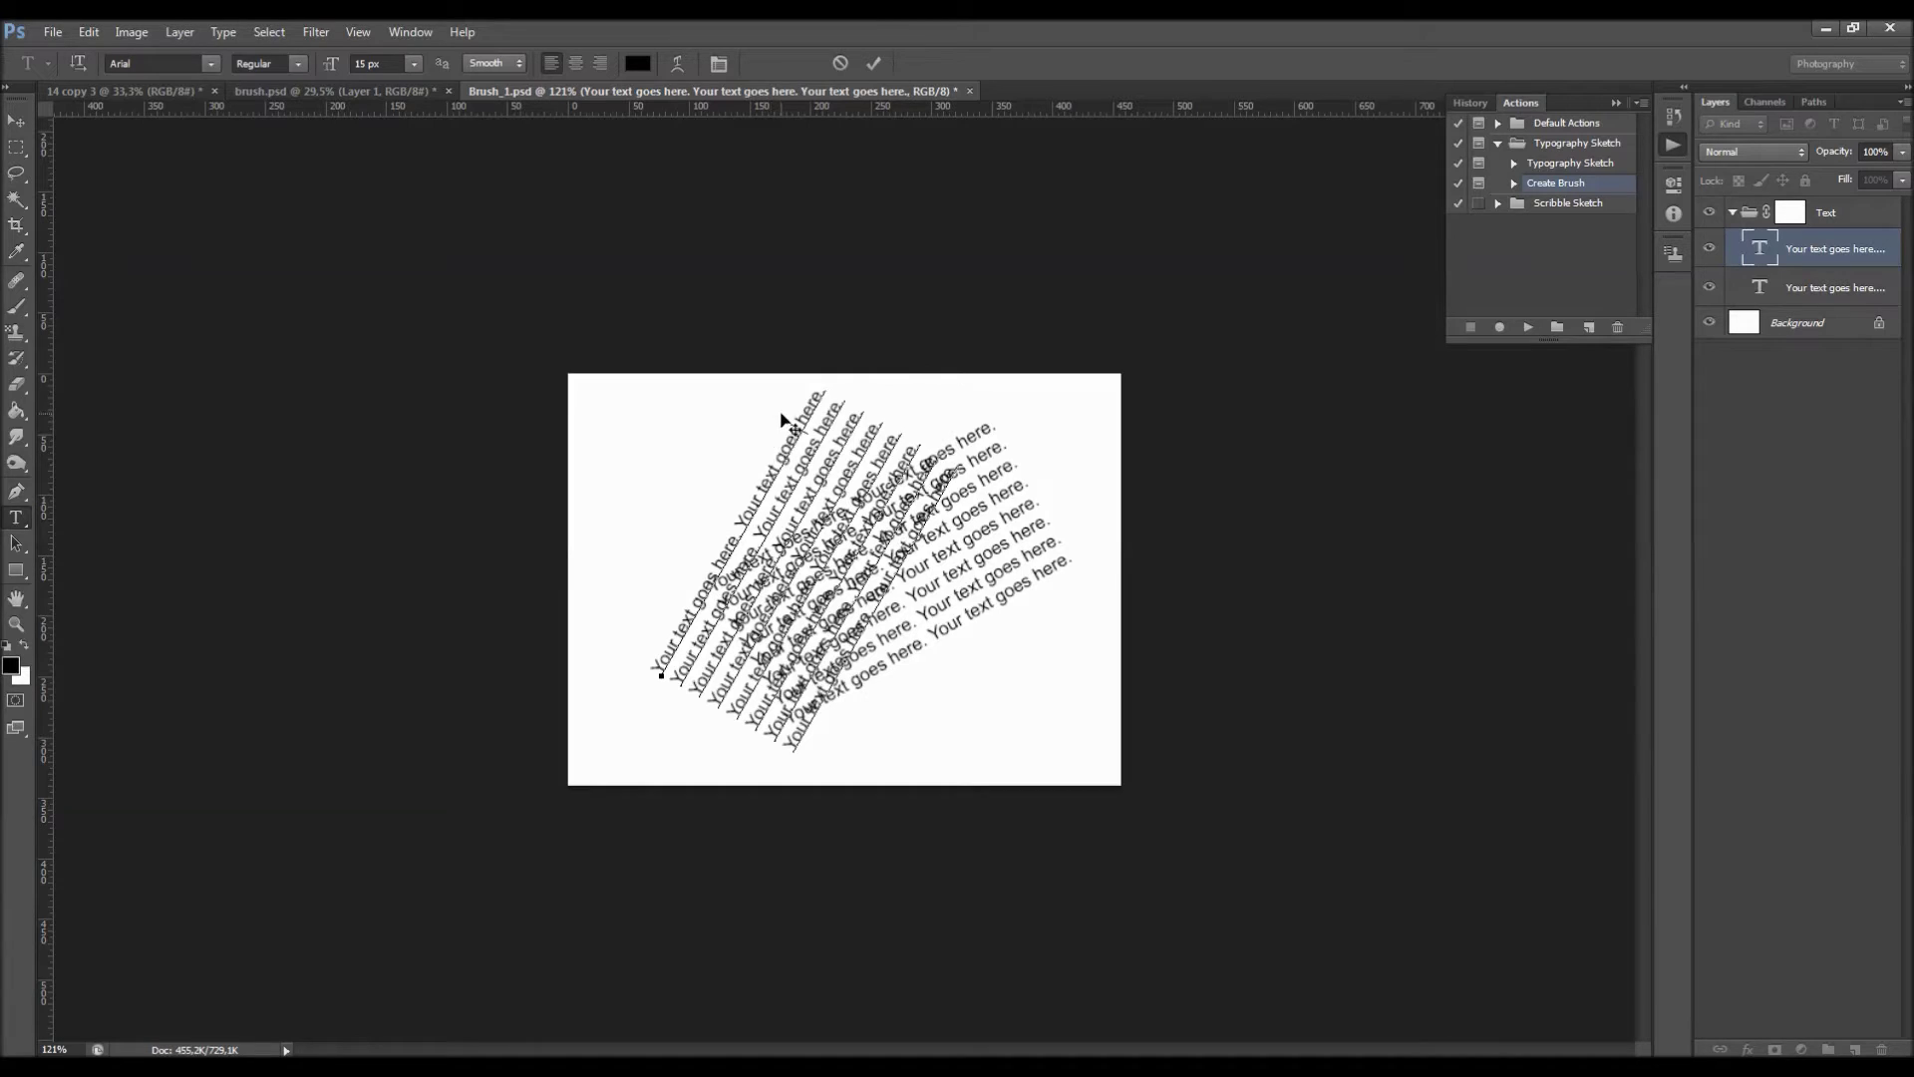
key("ctrl")
key("ctrl+a")
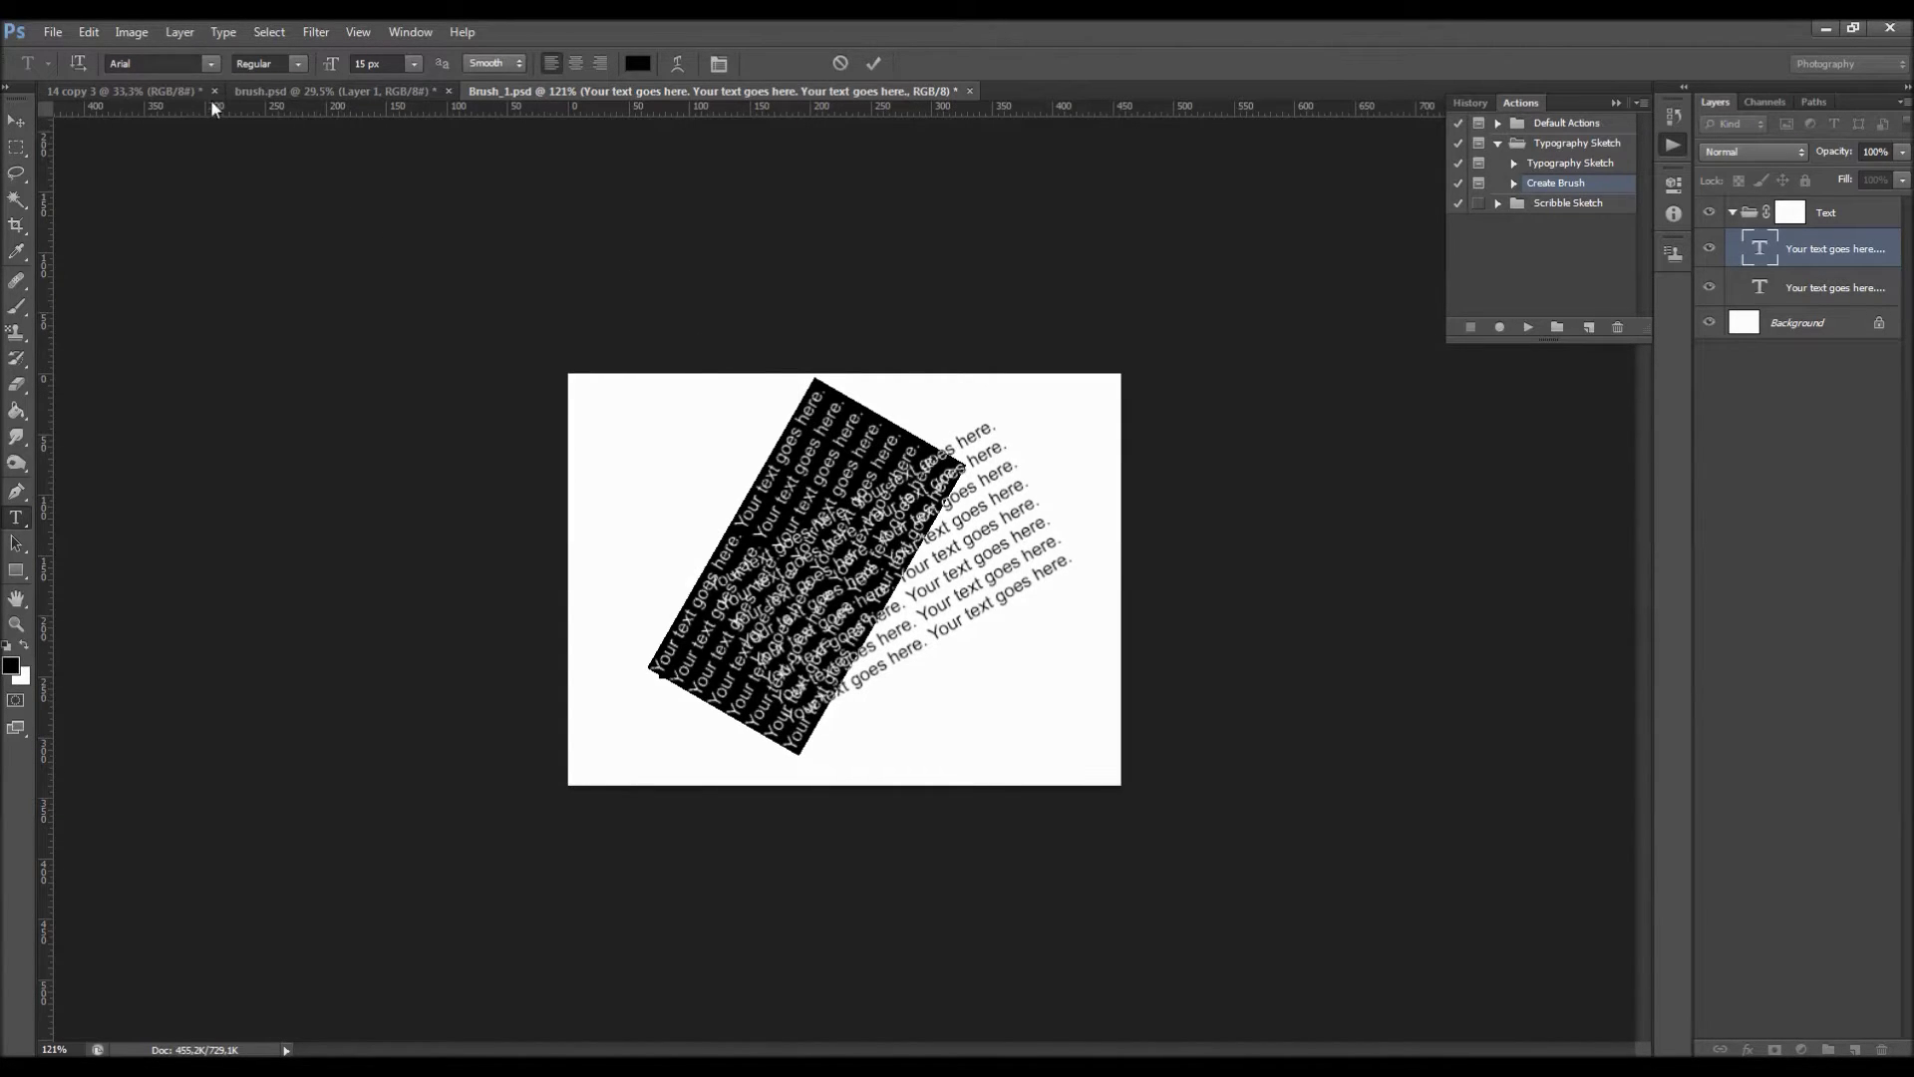
left_click(211, 64)
left_click(217, 146)
left_click(171, 64)
left_click(171, 60)
key("Down")
key("Down")
key("Down")
key("Down")
key("Down")
key("Down")
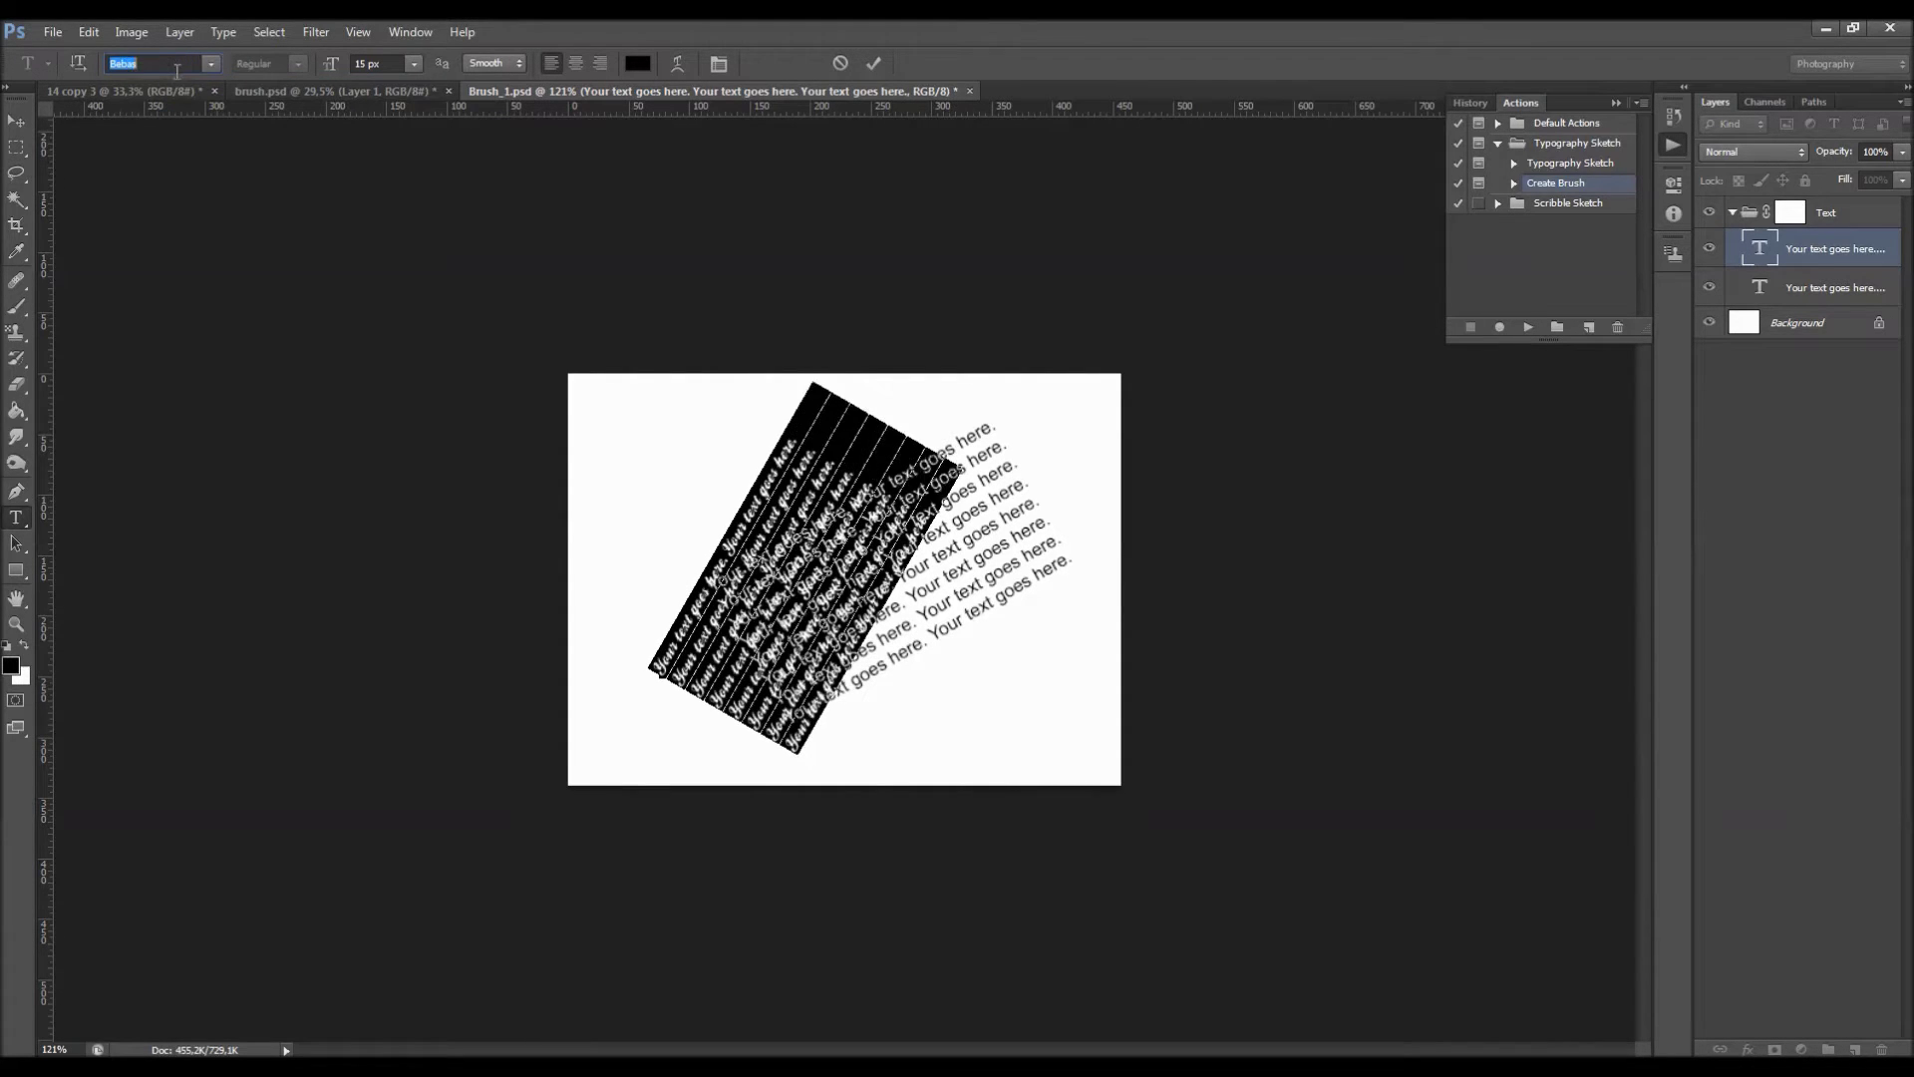
key("Down")
key("Up")
key("Up")
key("Up")
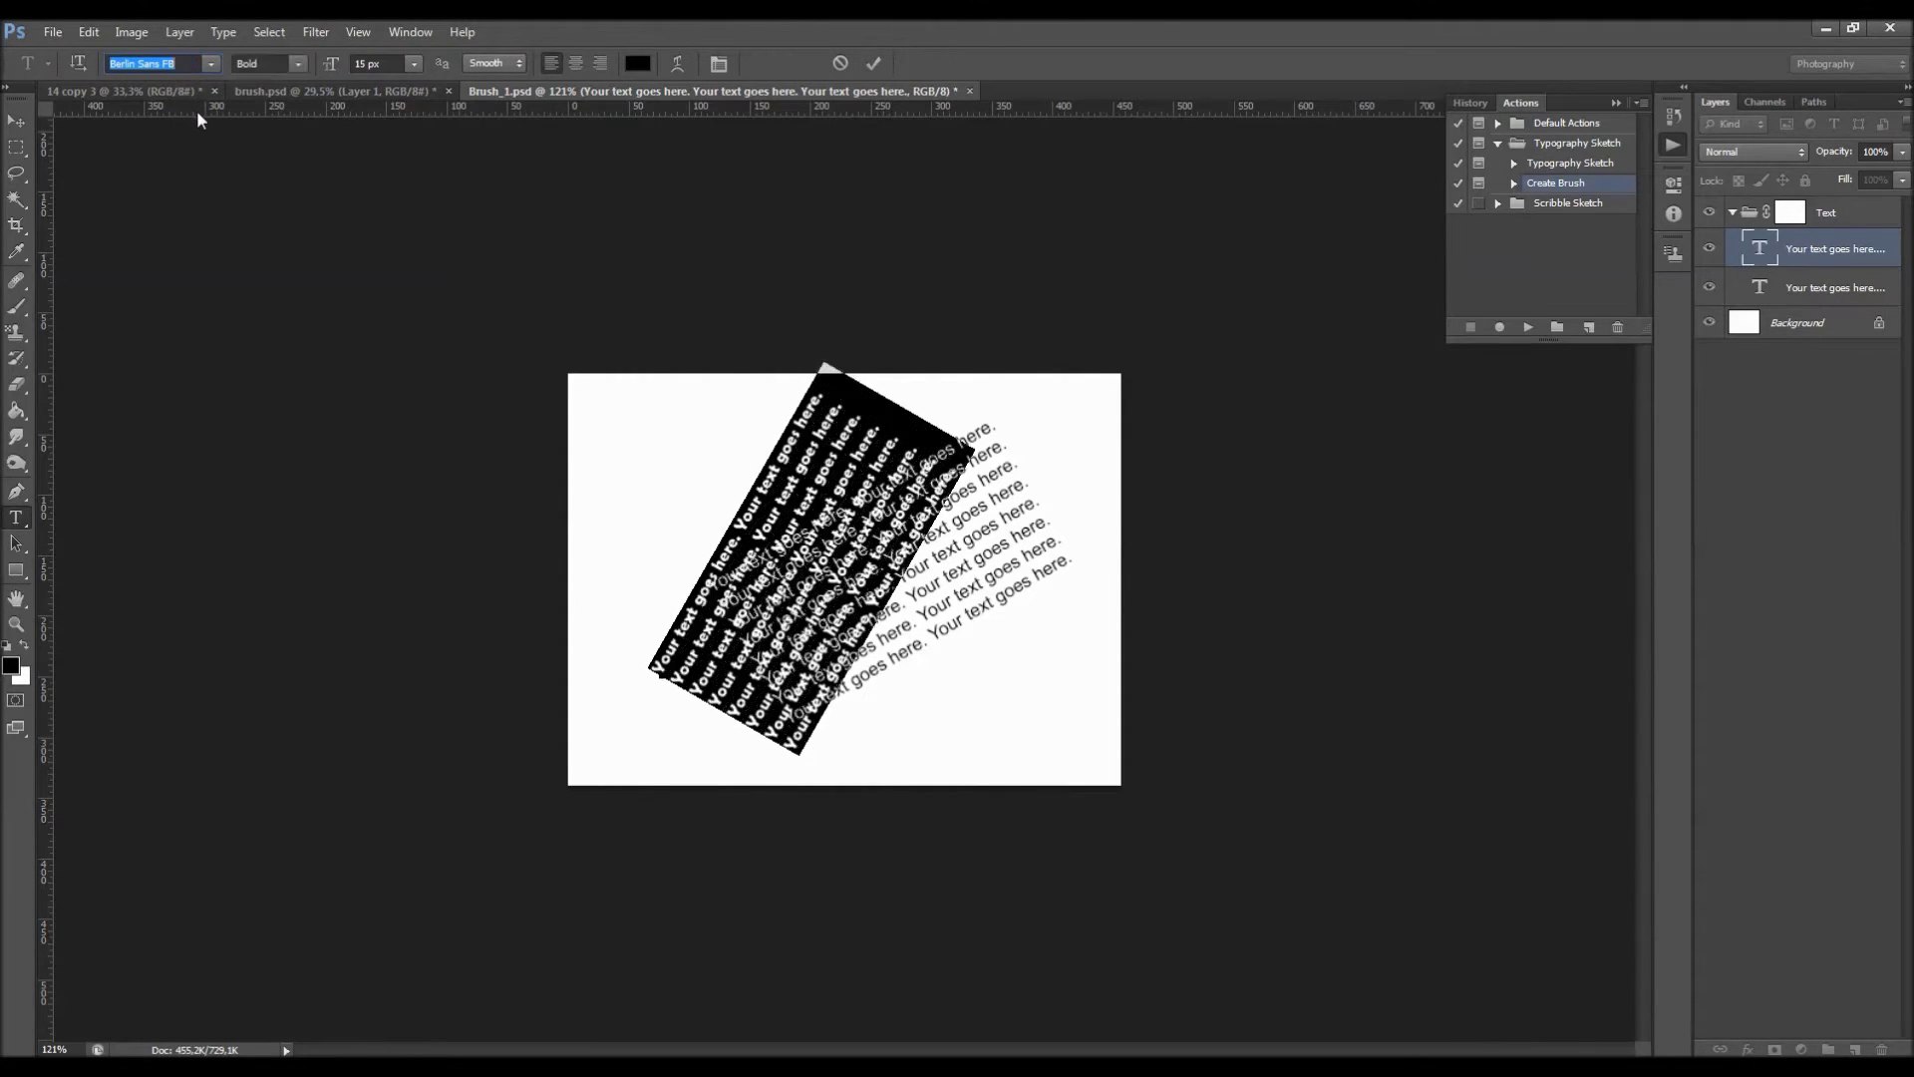
type("Arial")
key("Return")
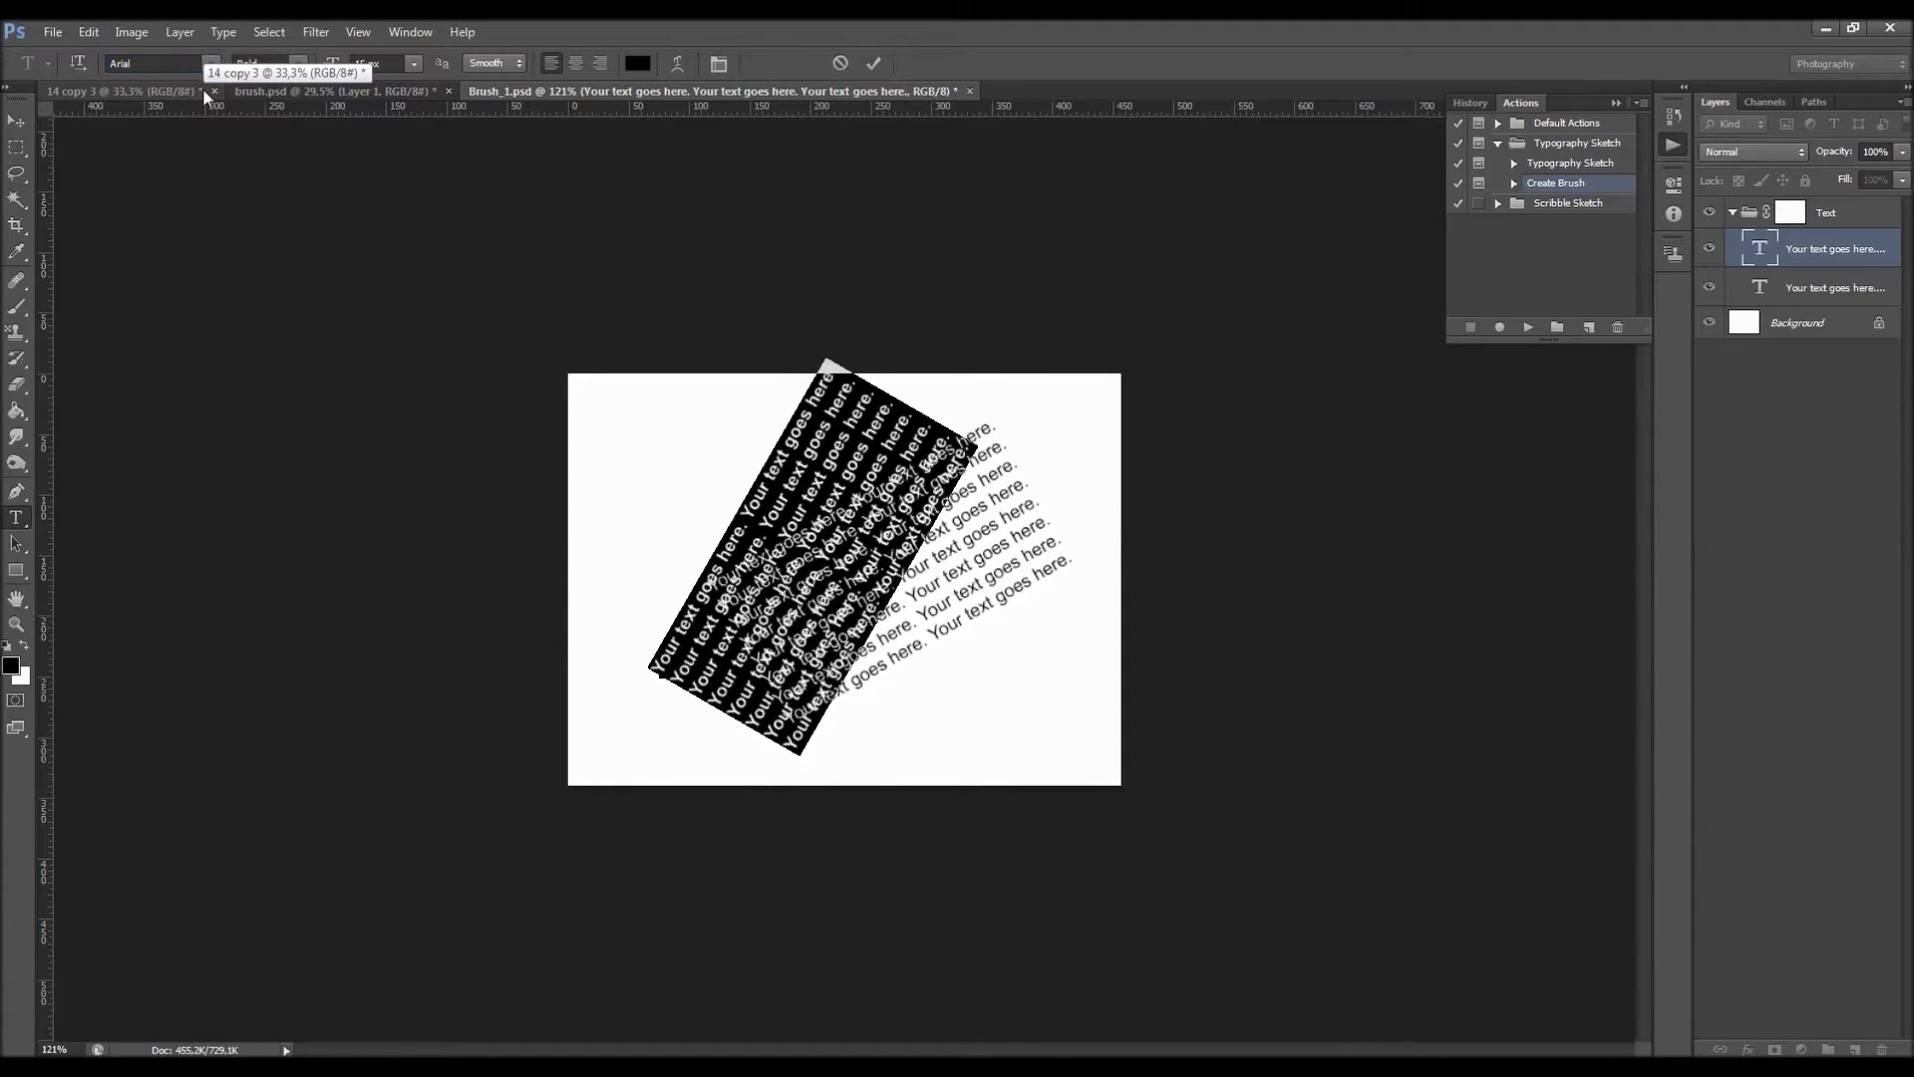
left_click(293, 66)
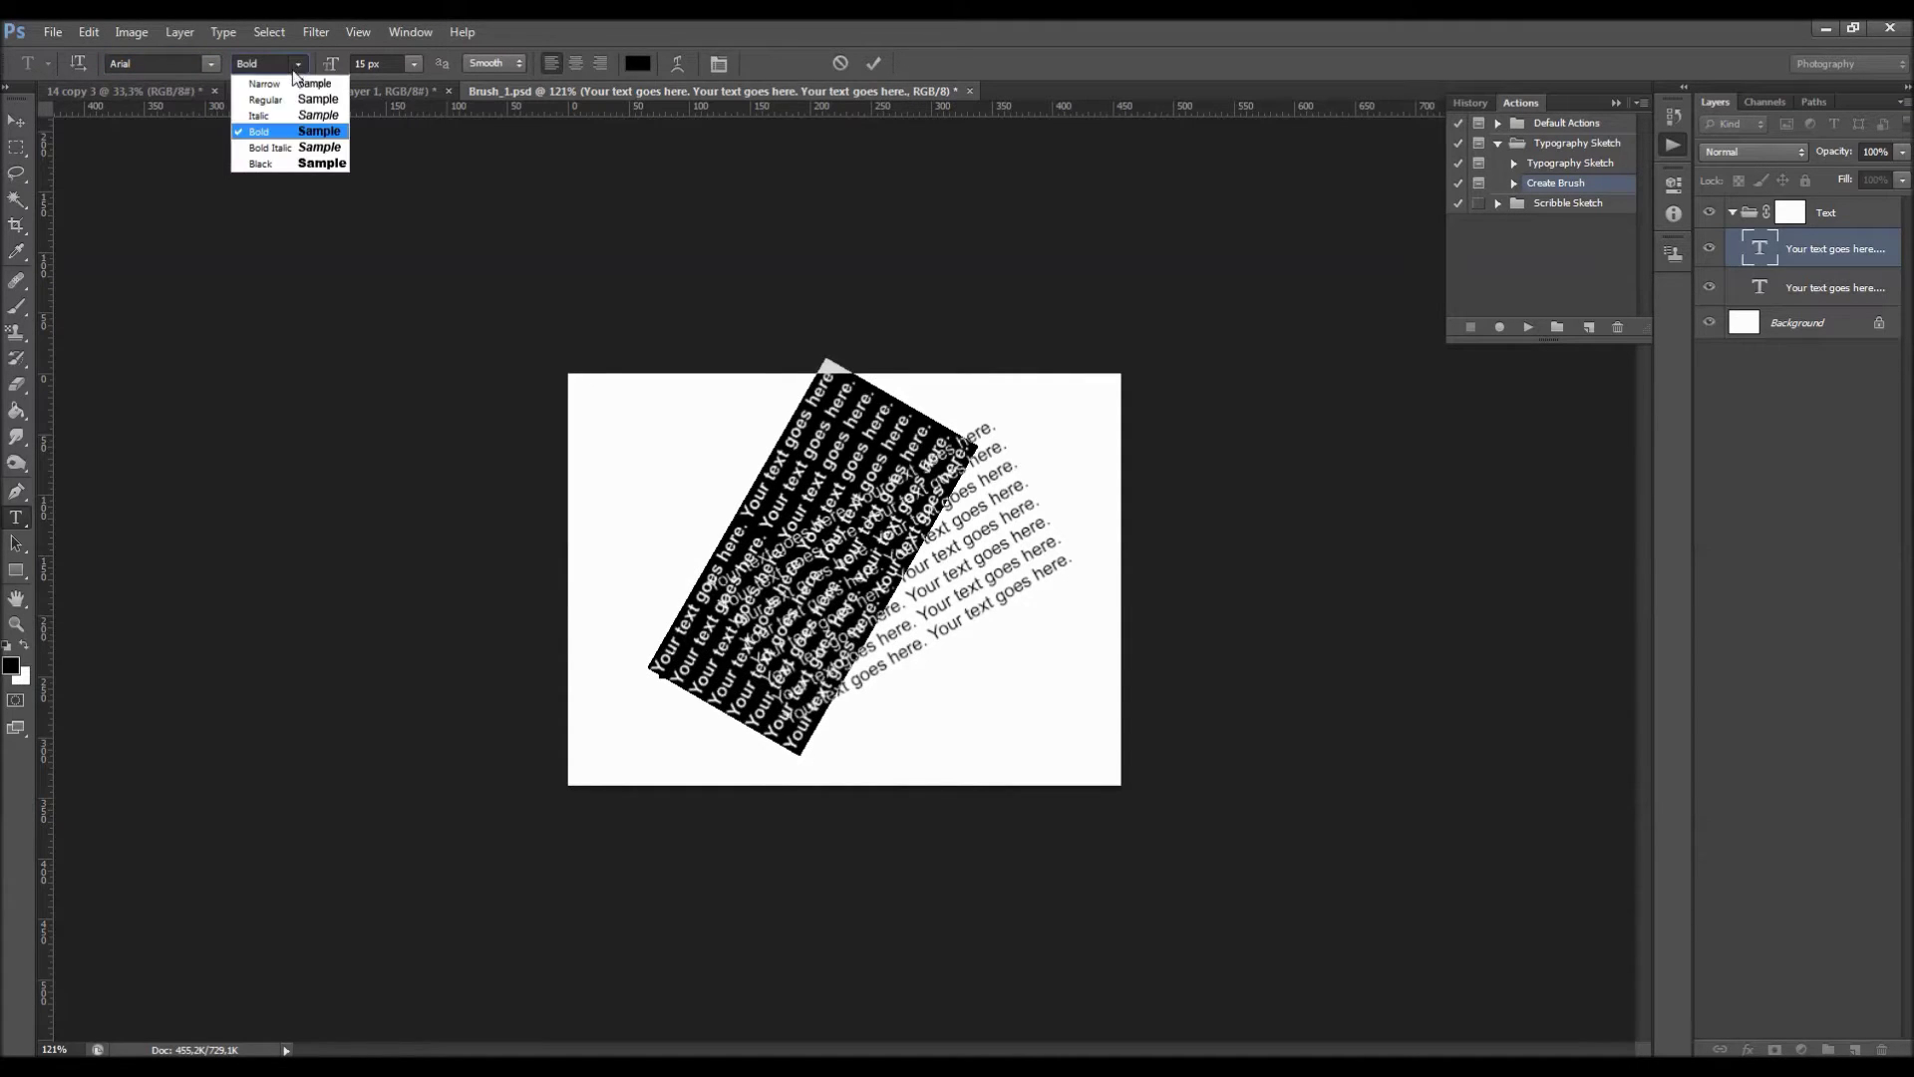
Set the upper text to 14 px with centred alignment, moving the block back onto the canvas.
left_click(382, 66)
left_click(383, 62)
scroll(381, 62, "up", 4)
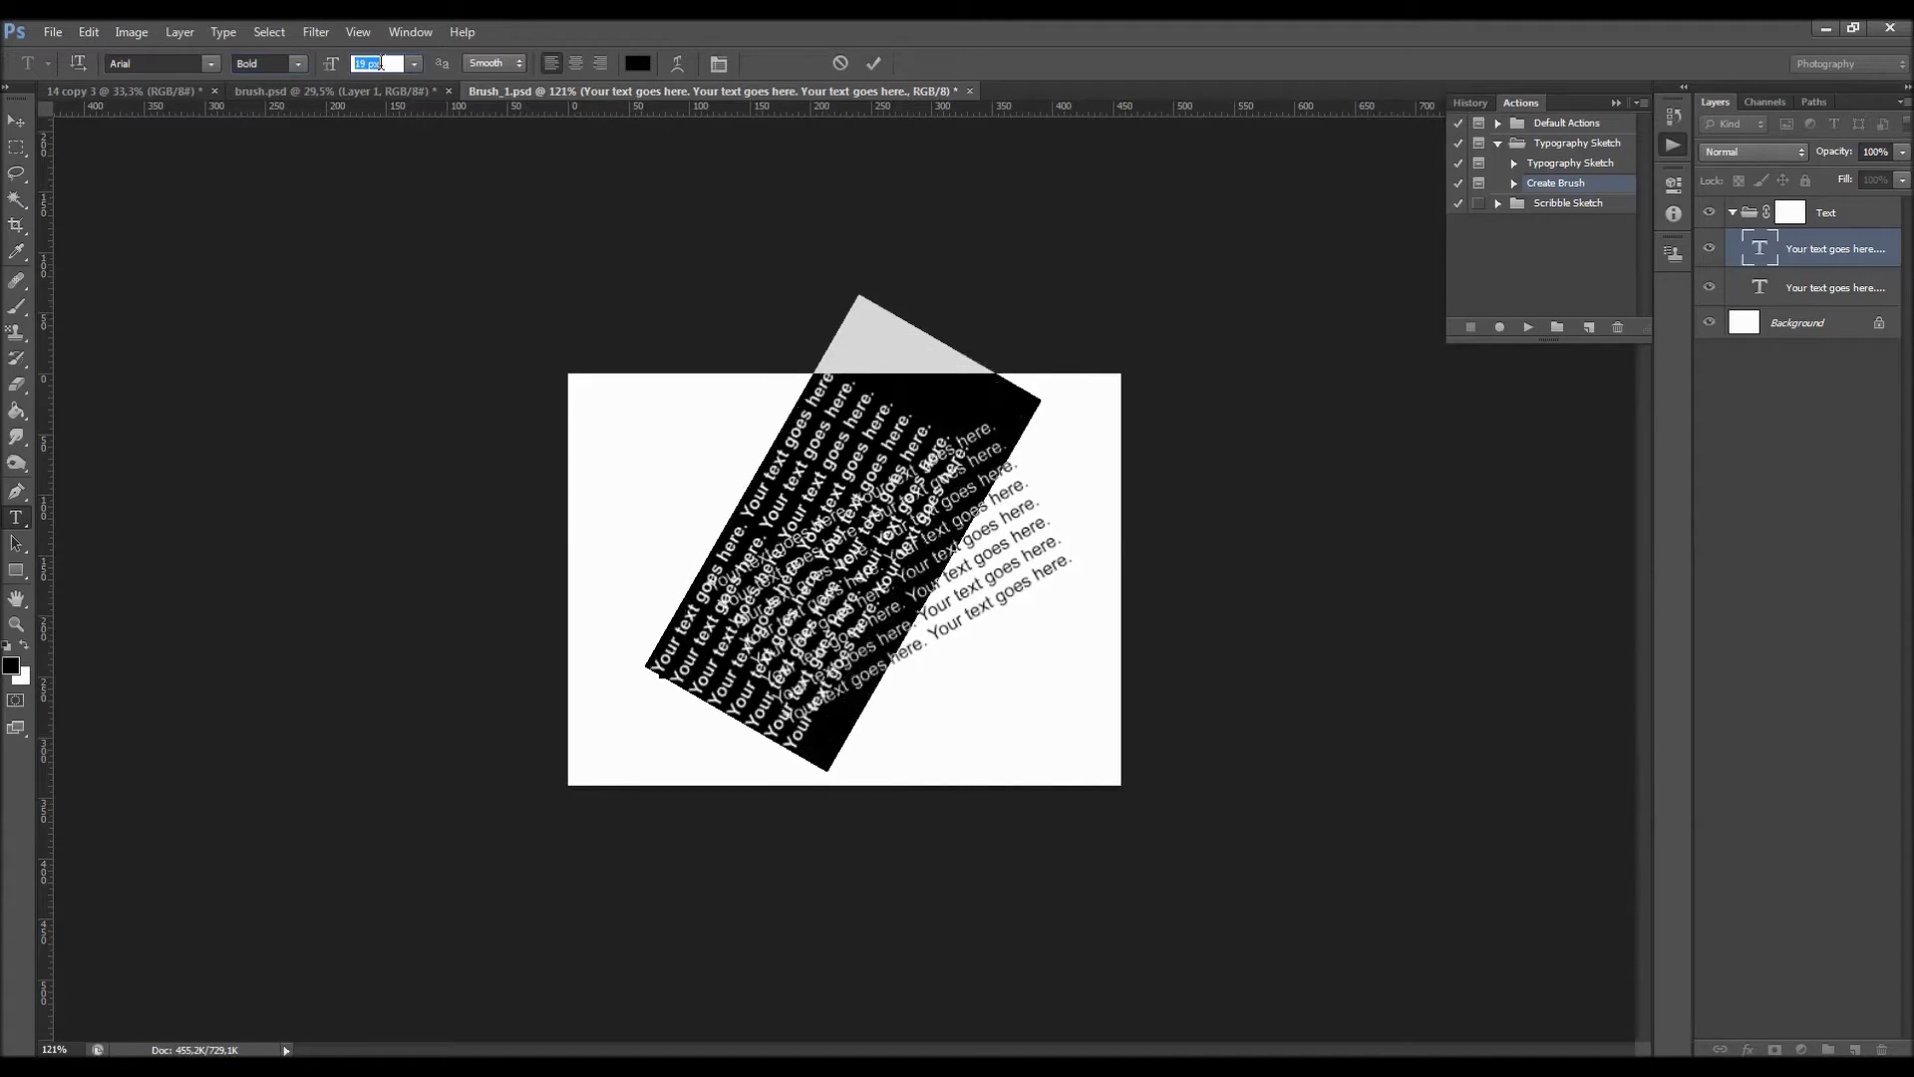
scroll(379, 61, "down", 4)
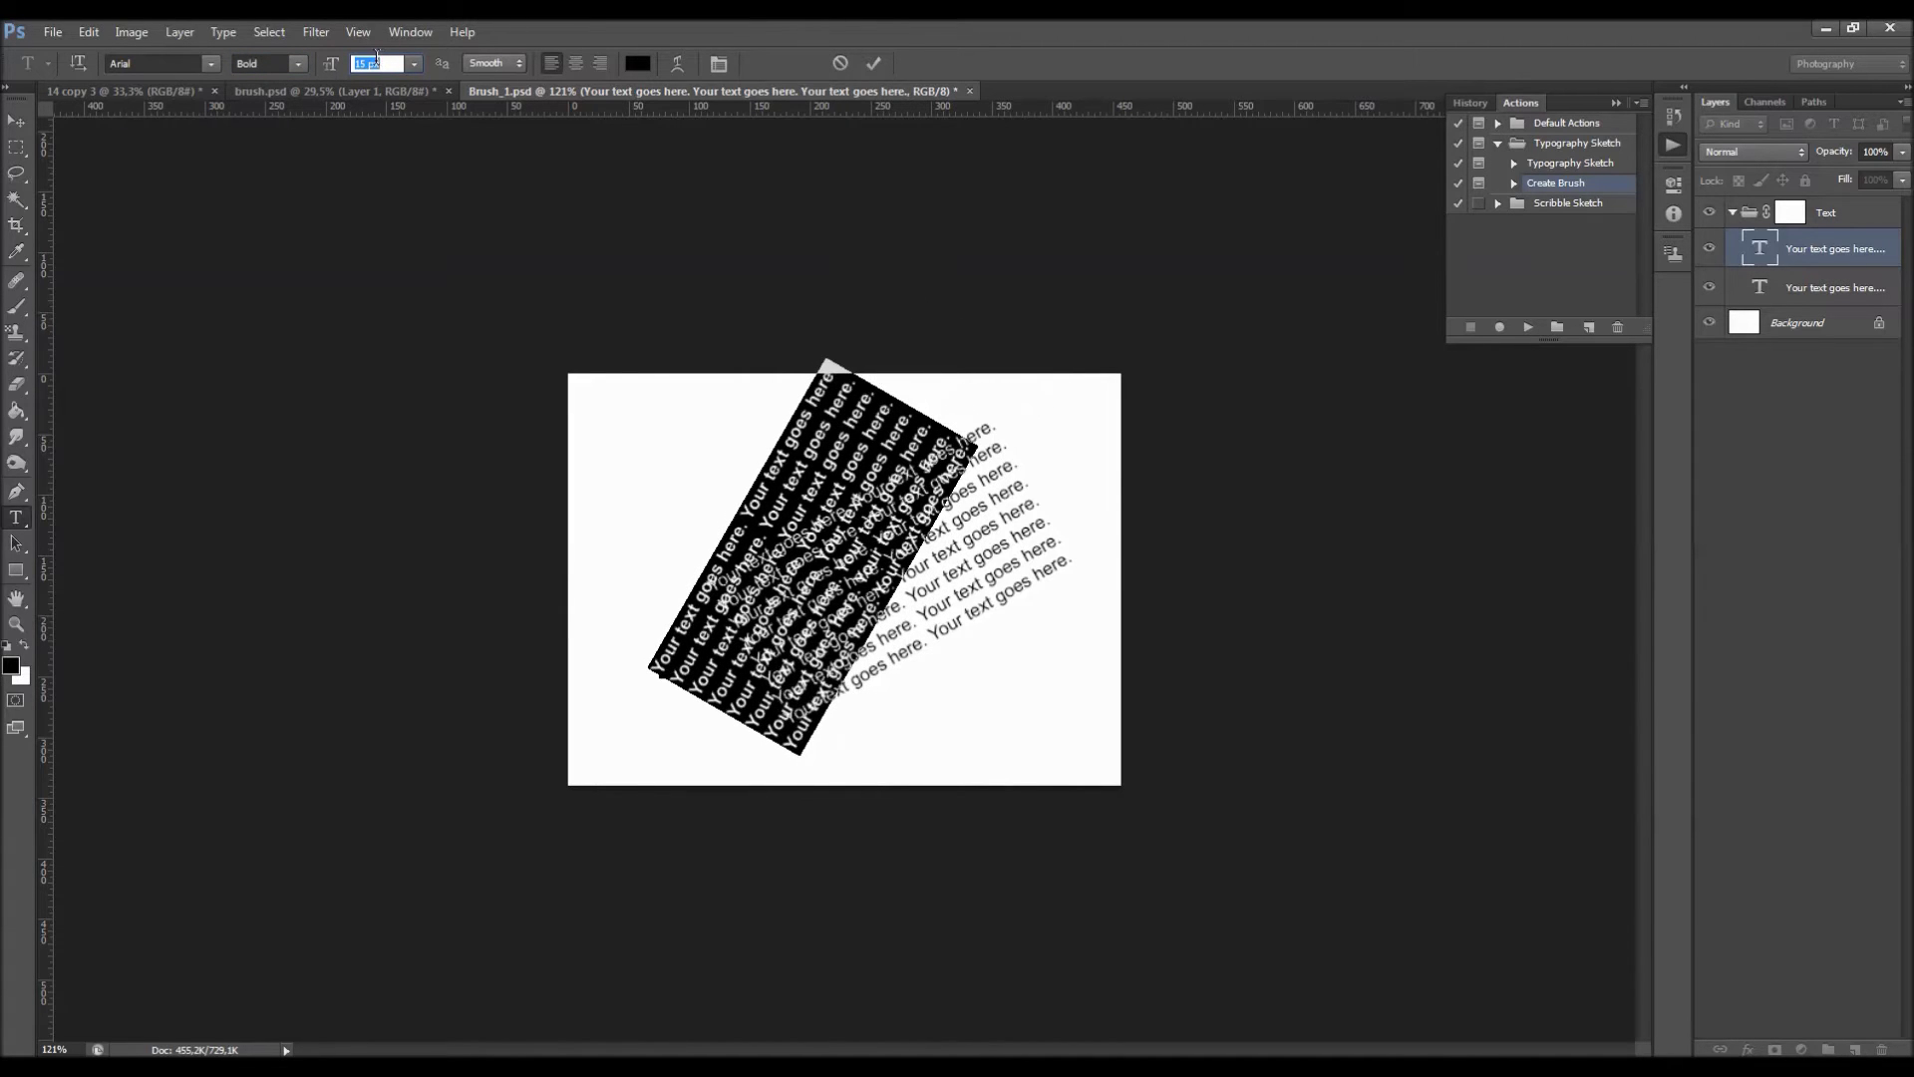
scroll(380, 62, "down", 1)
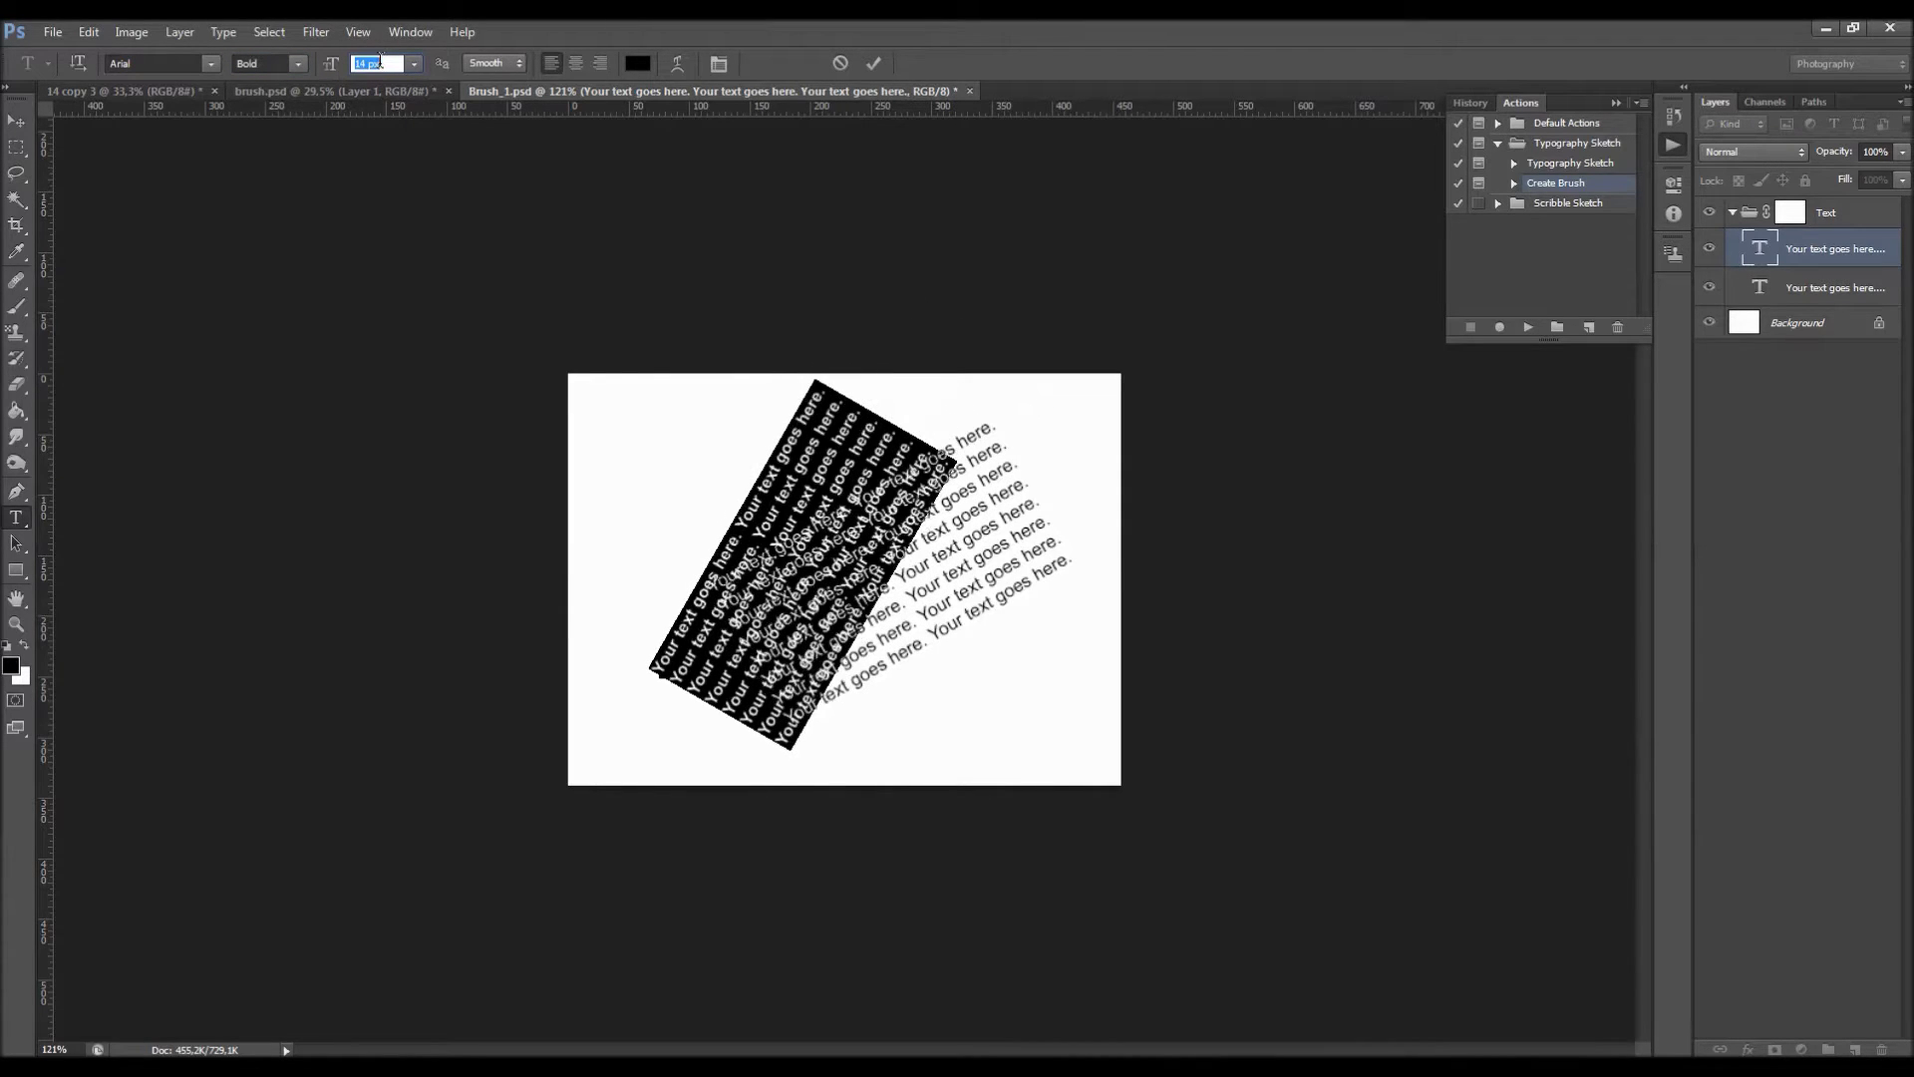
left_click(576, 66)
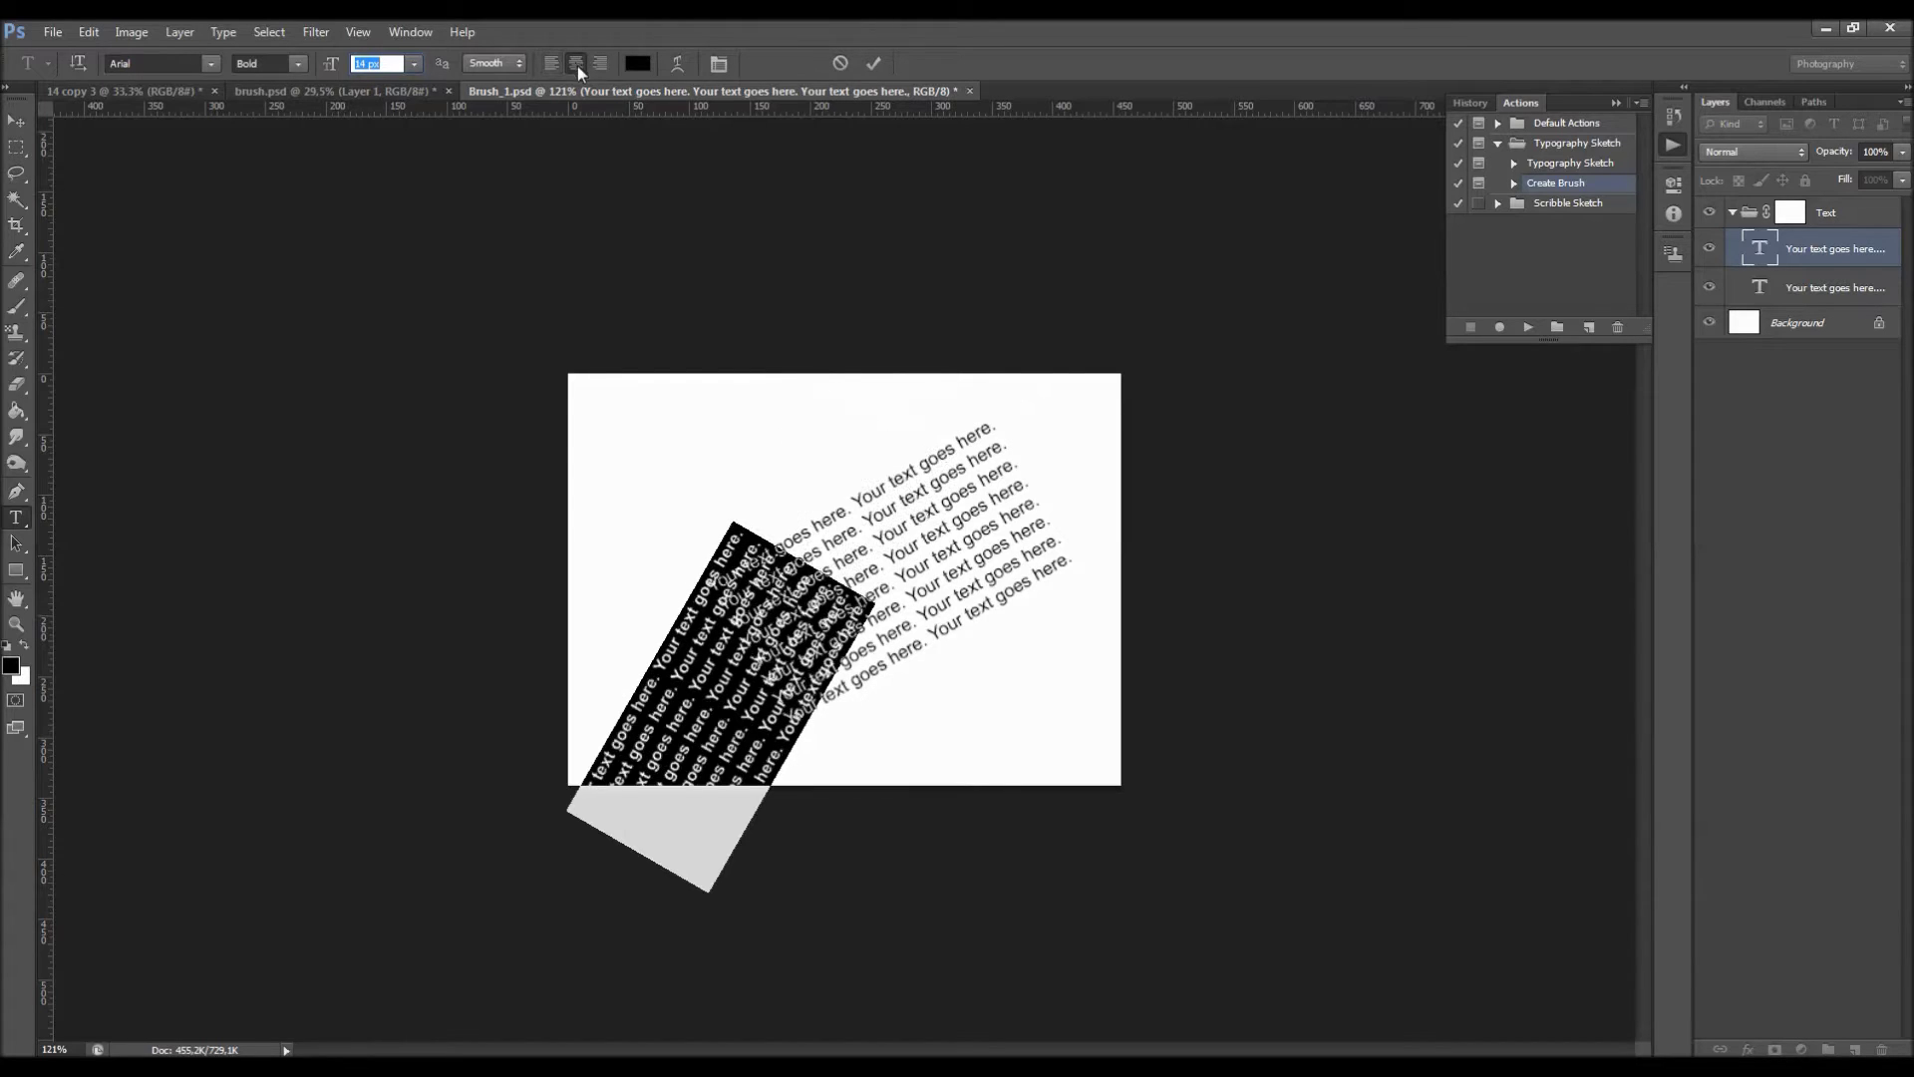
left_click_drag(920, 695, 988, 571)
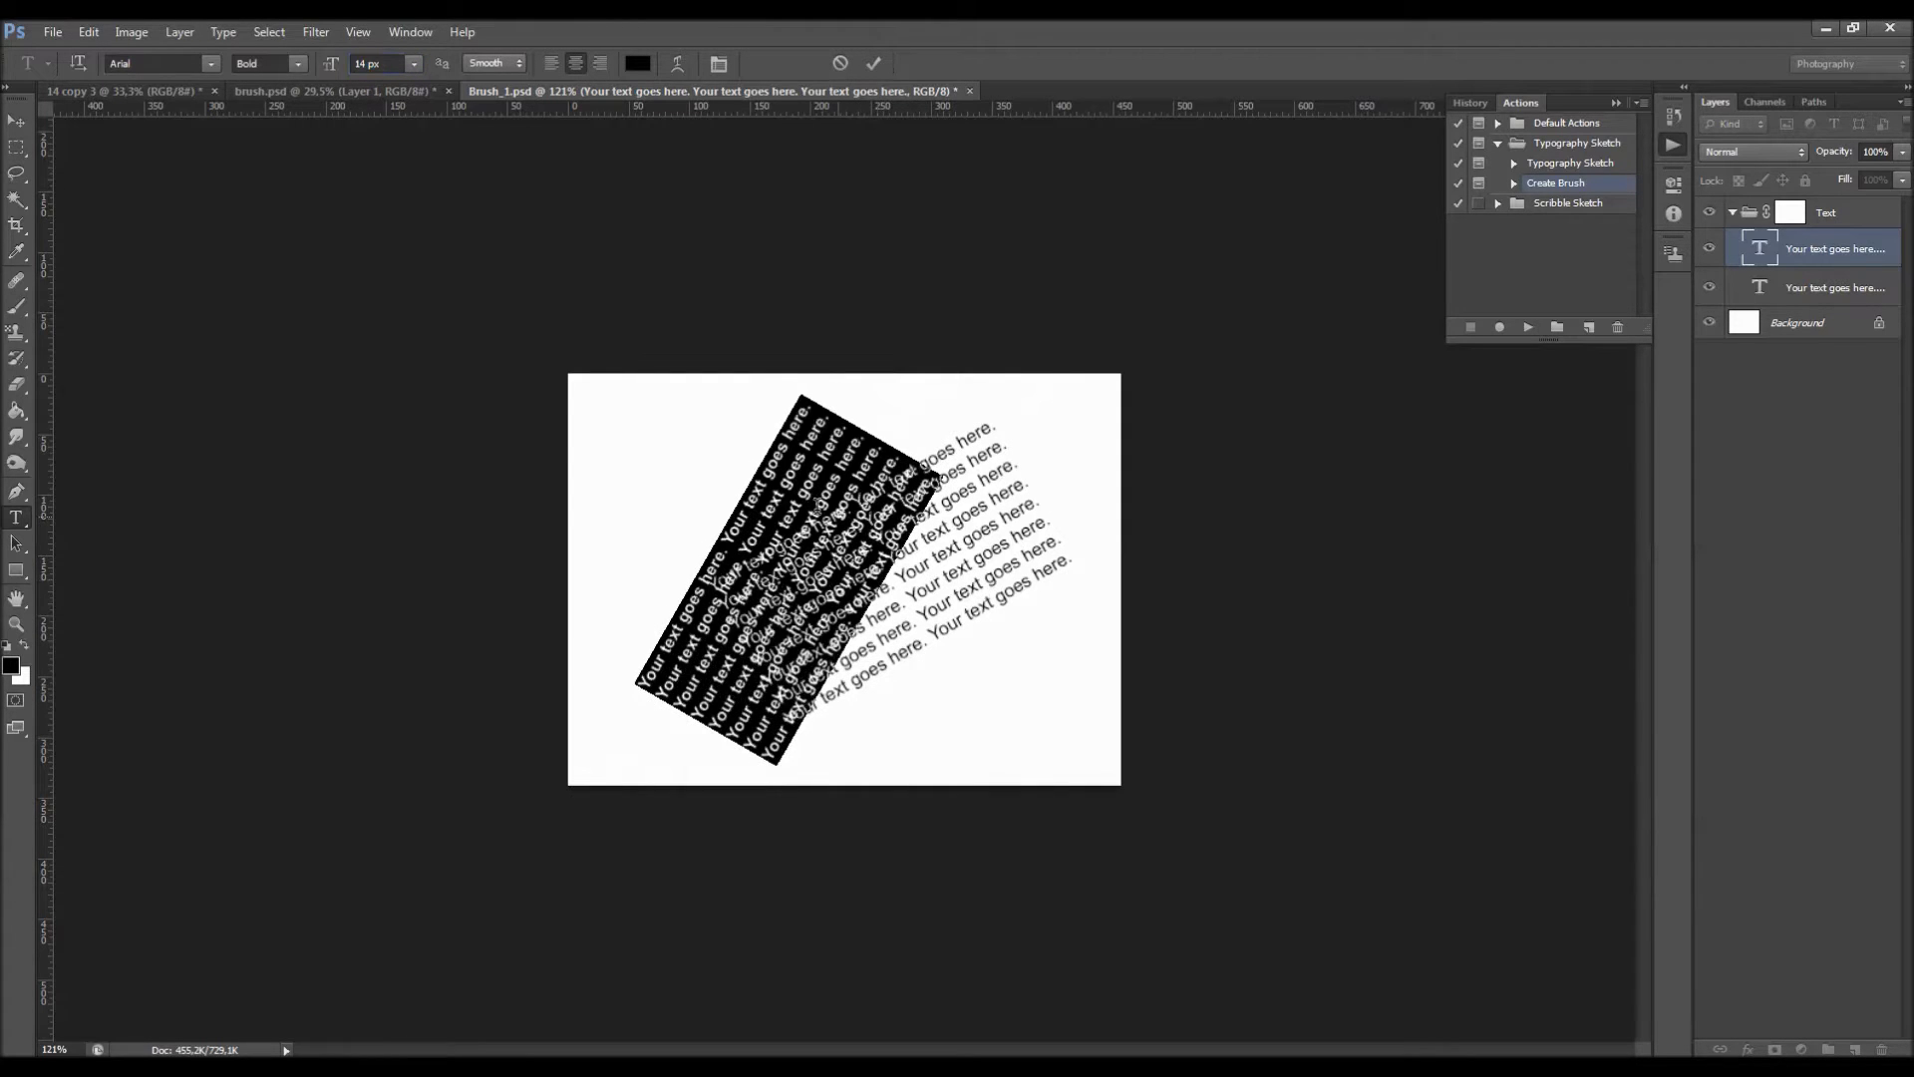
Delete word fragments from several lines of the upper text block to make the lines uneven, and commit the edit.
left_click_drag(746, 498, 782, 438)
key("BackSpace")
left_click_drag(776, 537, 816, 473)
key("BackSpace")
left_click_drag(797, 581, 865, 501)
key("BackSpace")
key("BackSpace")
key("BackSpace")
left_click_drag(859, 595, 883, 512)
key("BackSpace")
left_click_drag(786, 477, 809, 440)
key("BackSpace")
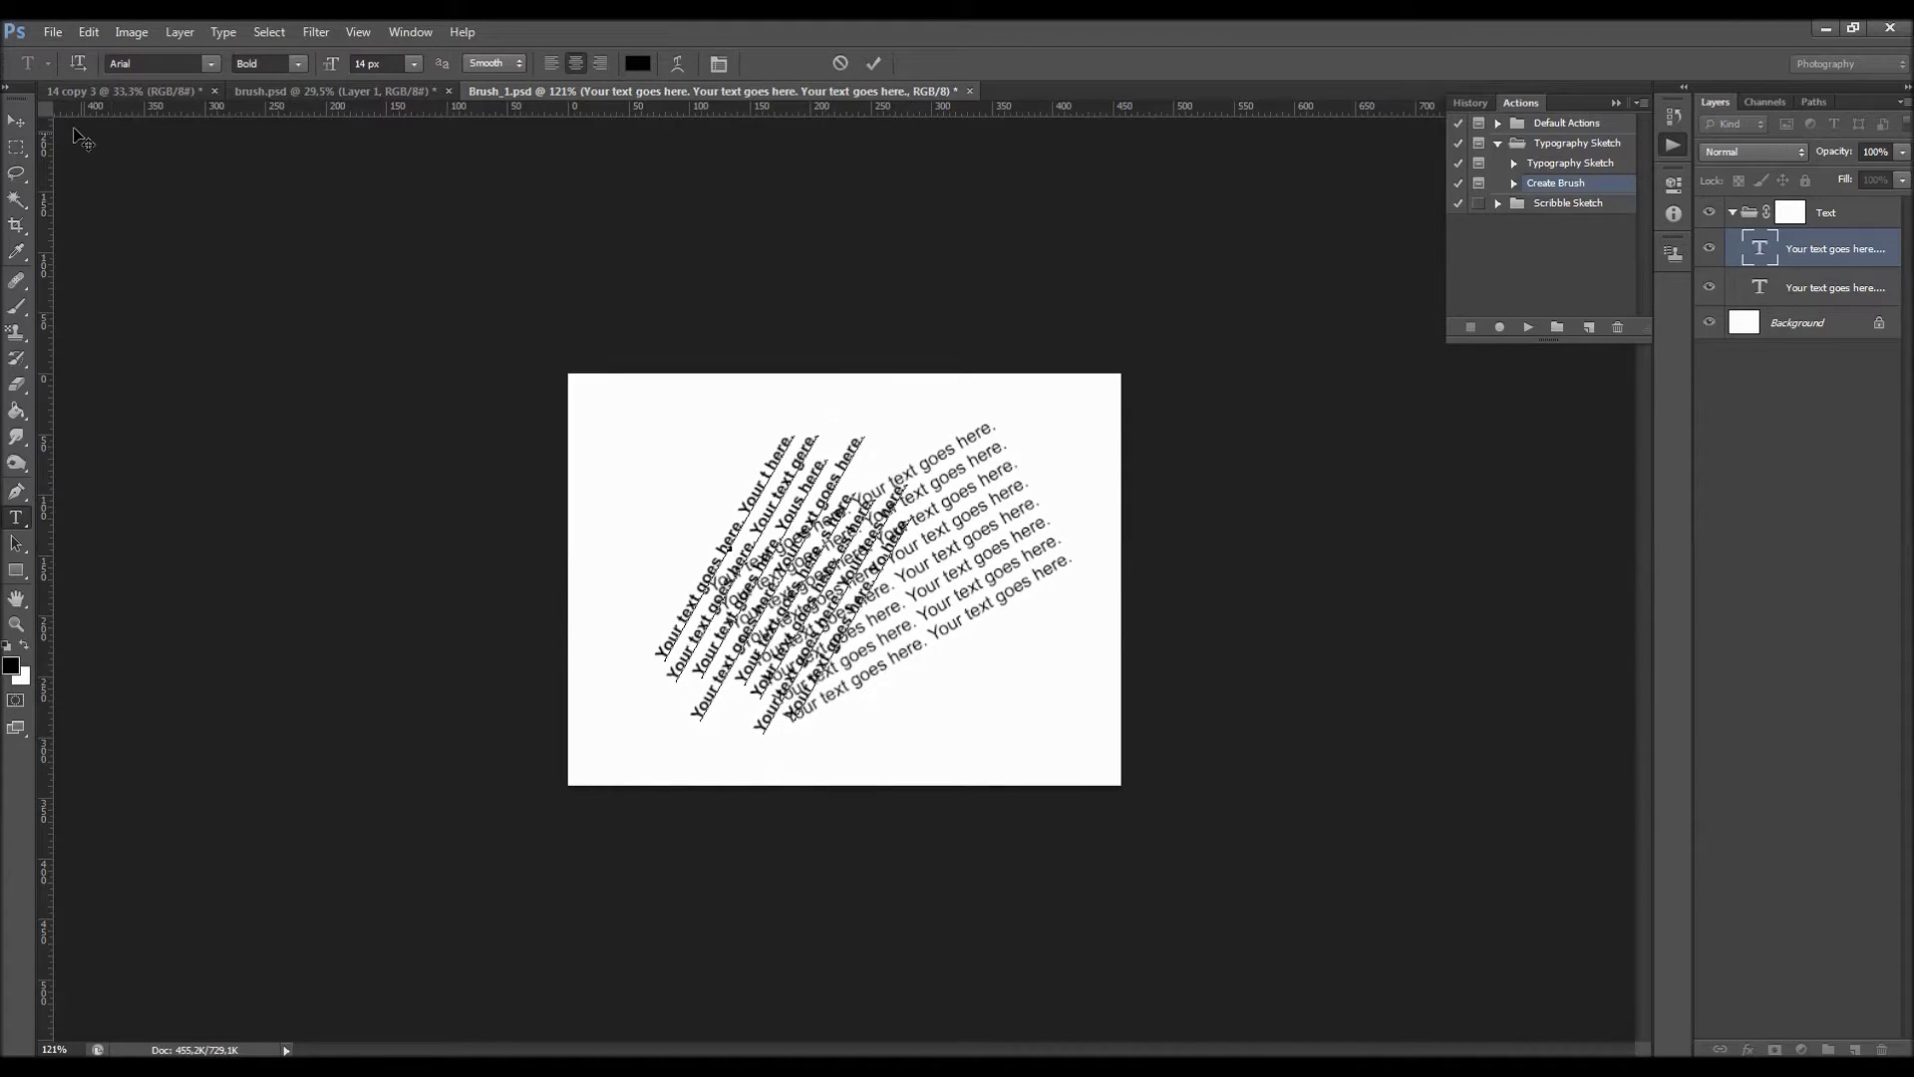
left_click(28, 123)
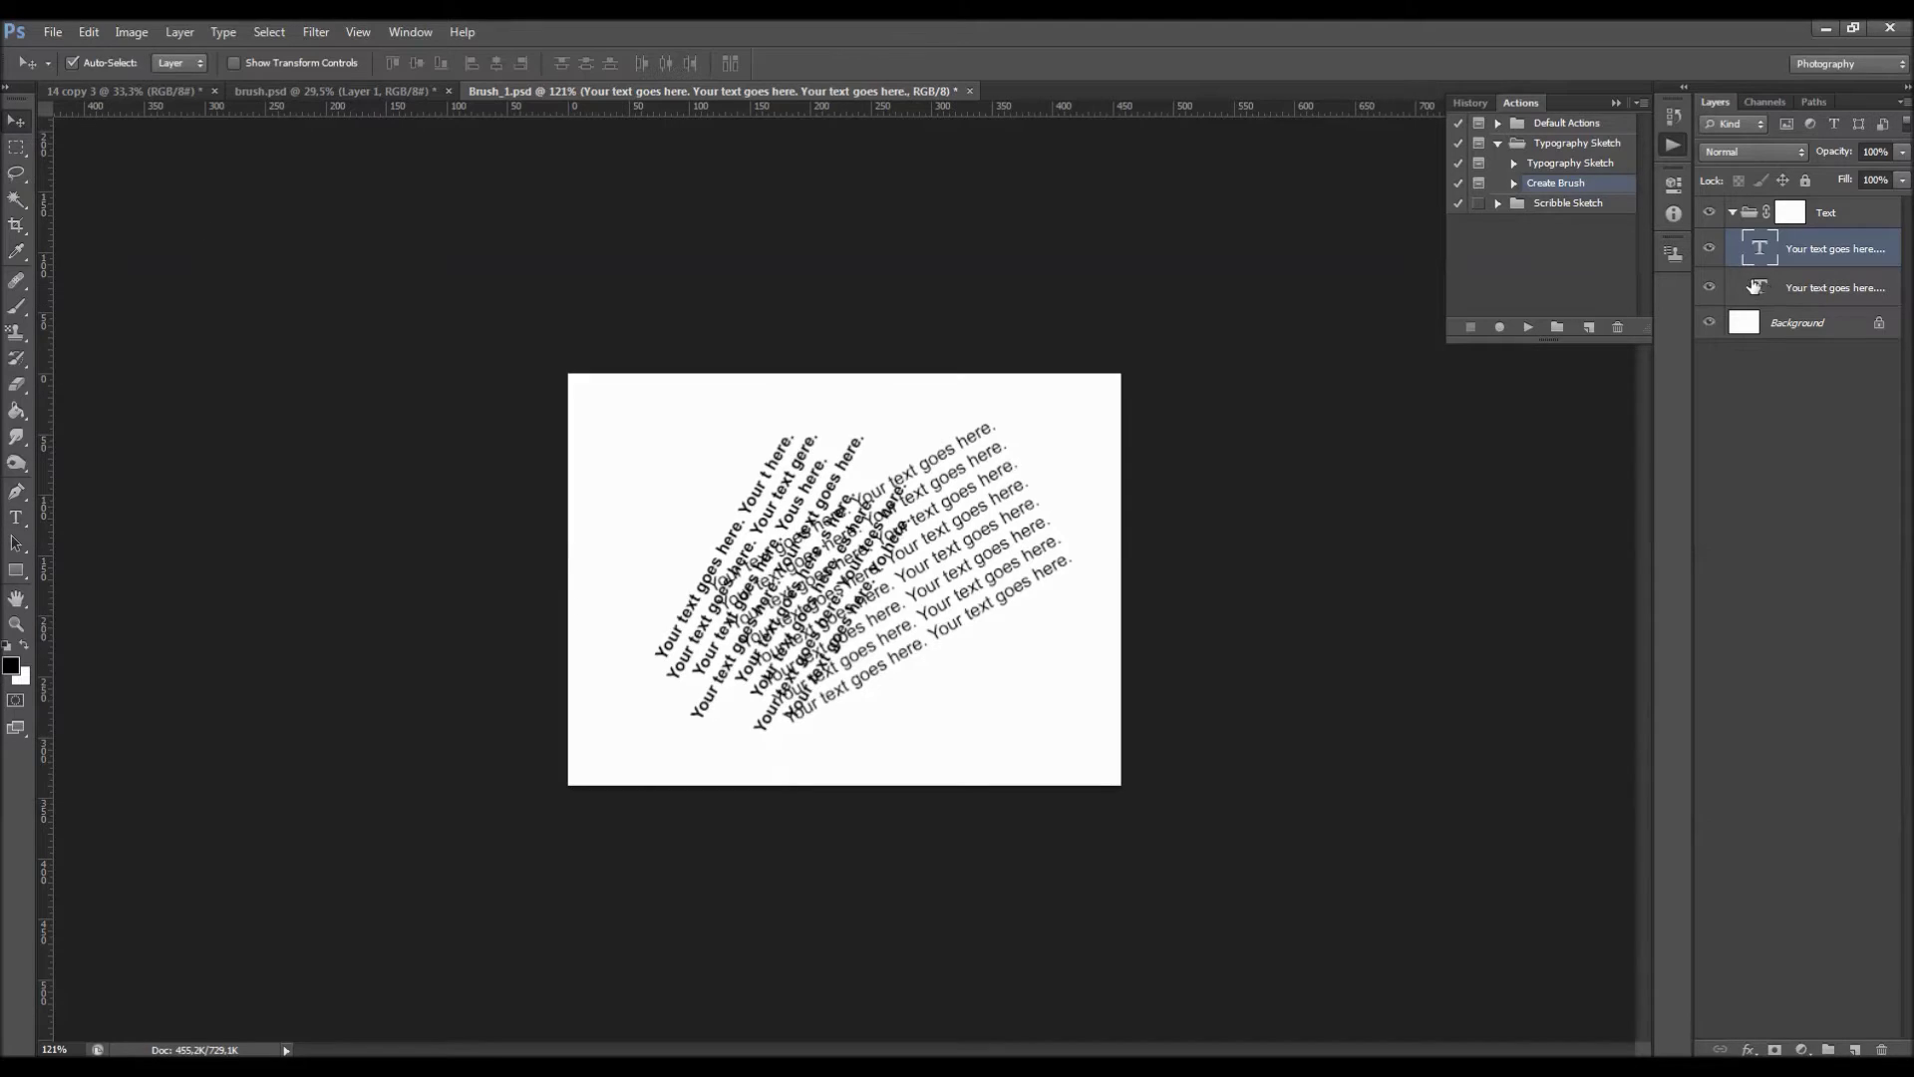
Convert the lower text layer of the Text group to point text.
double_click(1757, 288)
right_click(1822, 295)
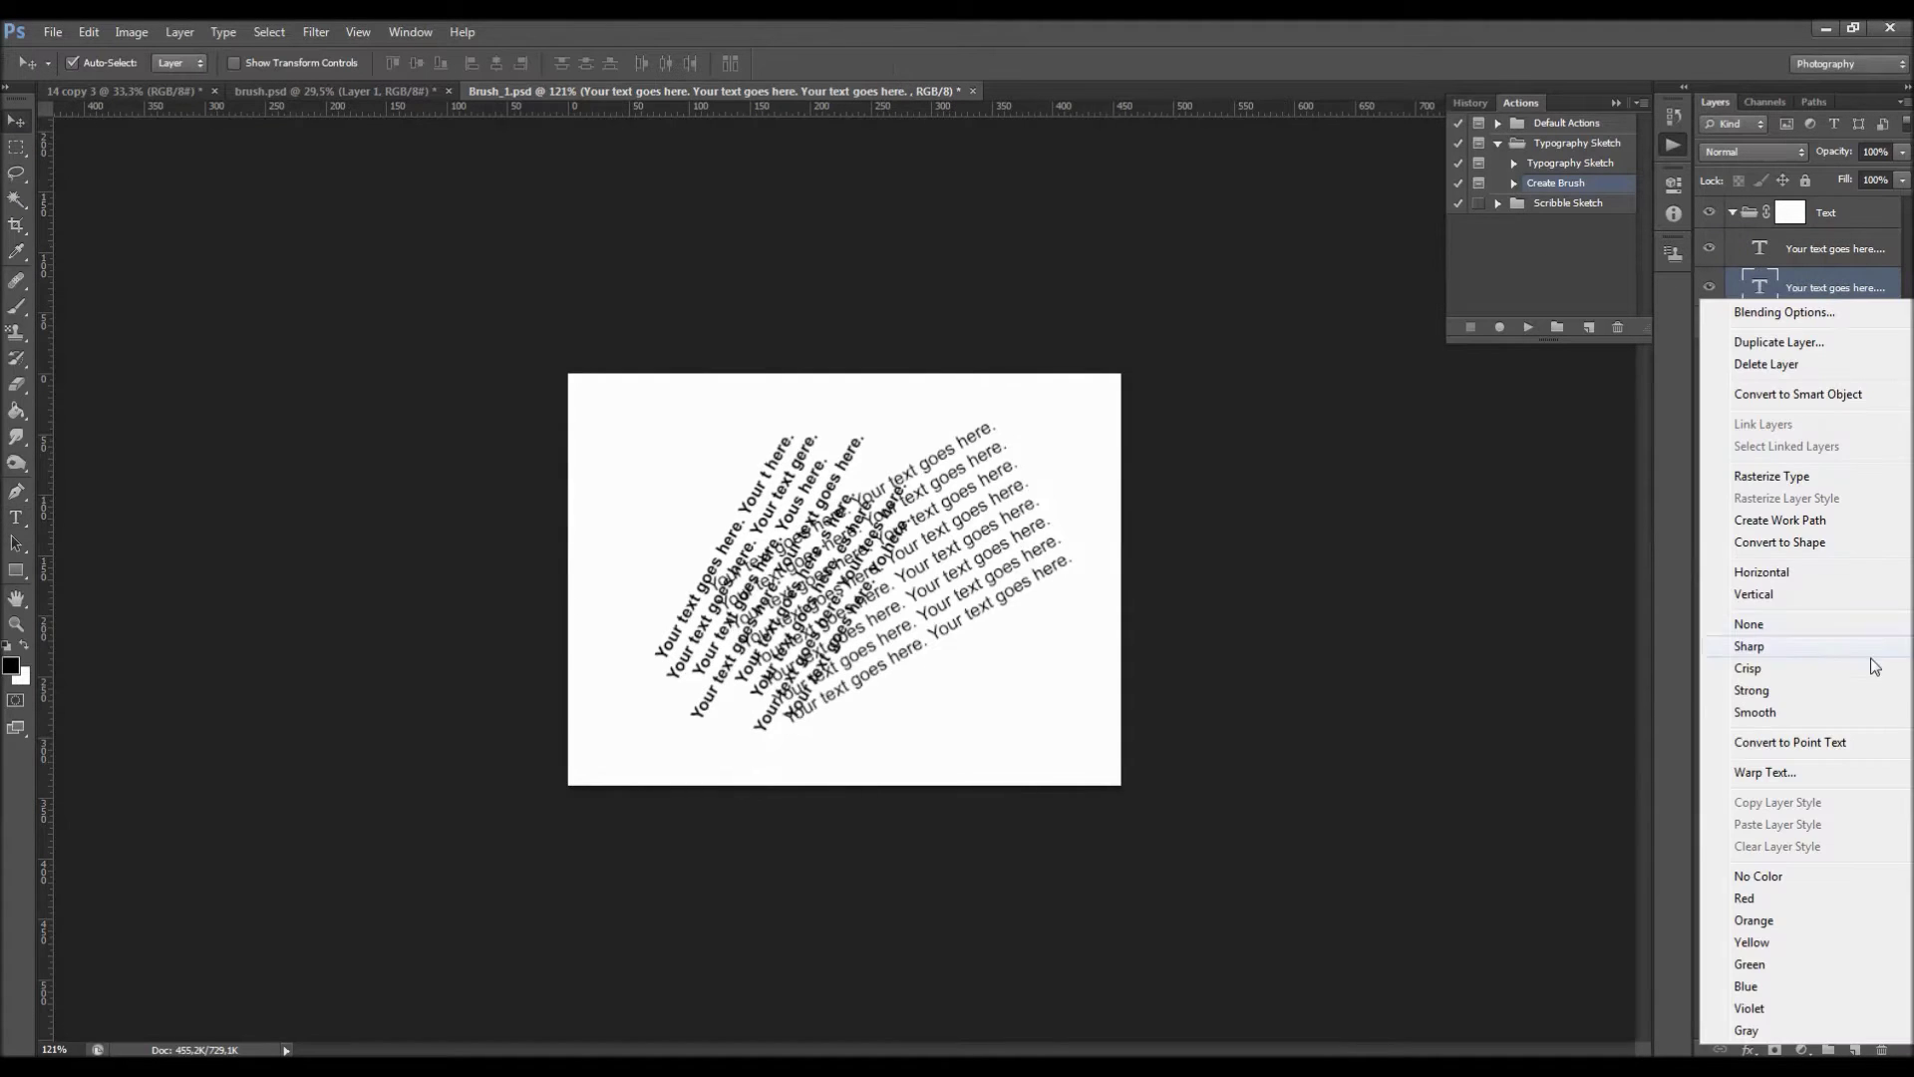
left_click(1866, 742)
left_click(967, 428)
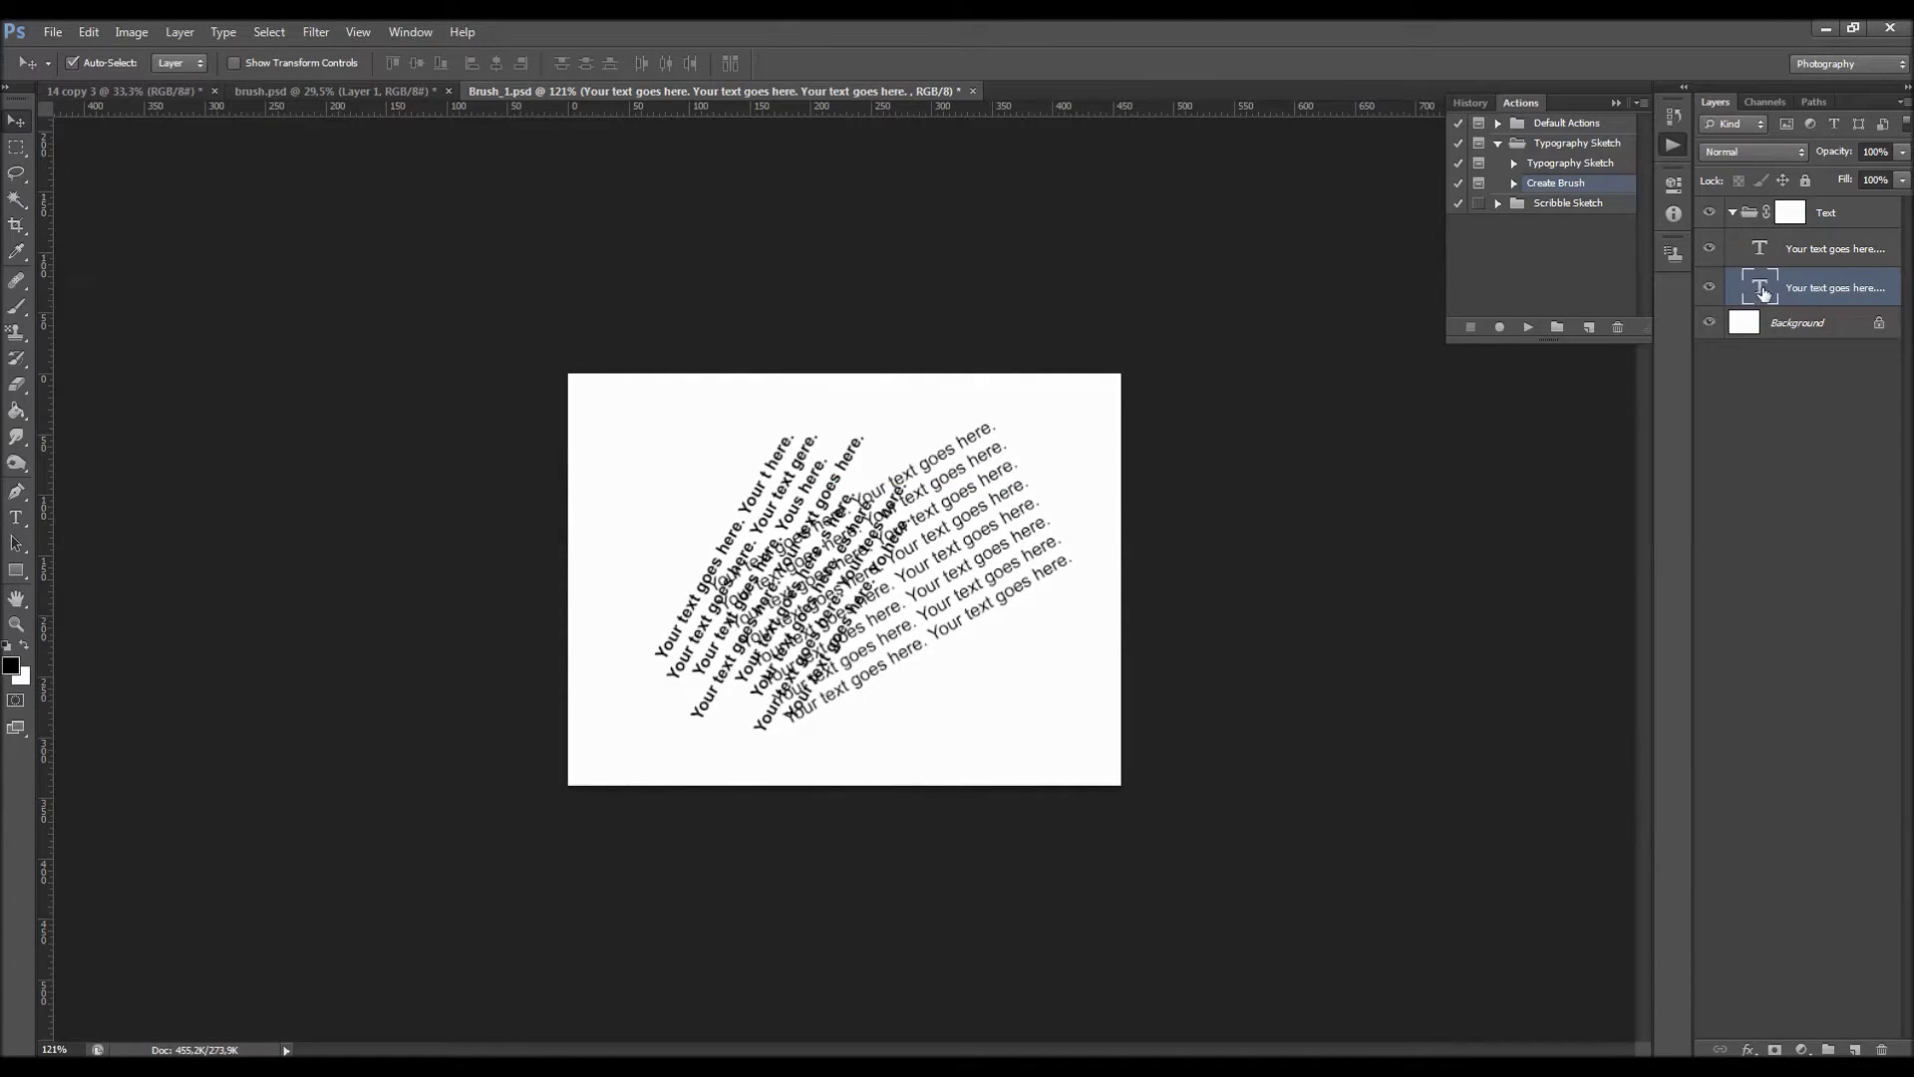
Set the lower layer's text to Arial Bold with centred alignment and shift the block back into place.
double_click(1760, 288)
left_click(297, 62)
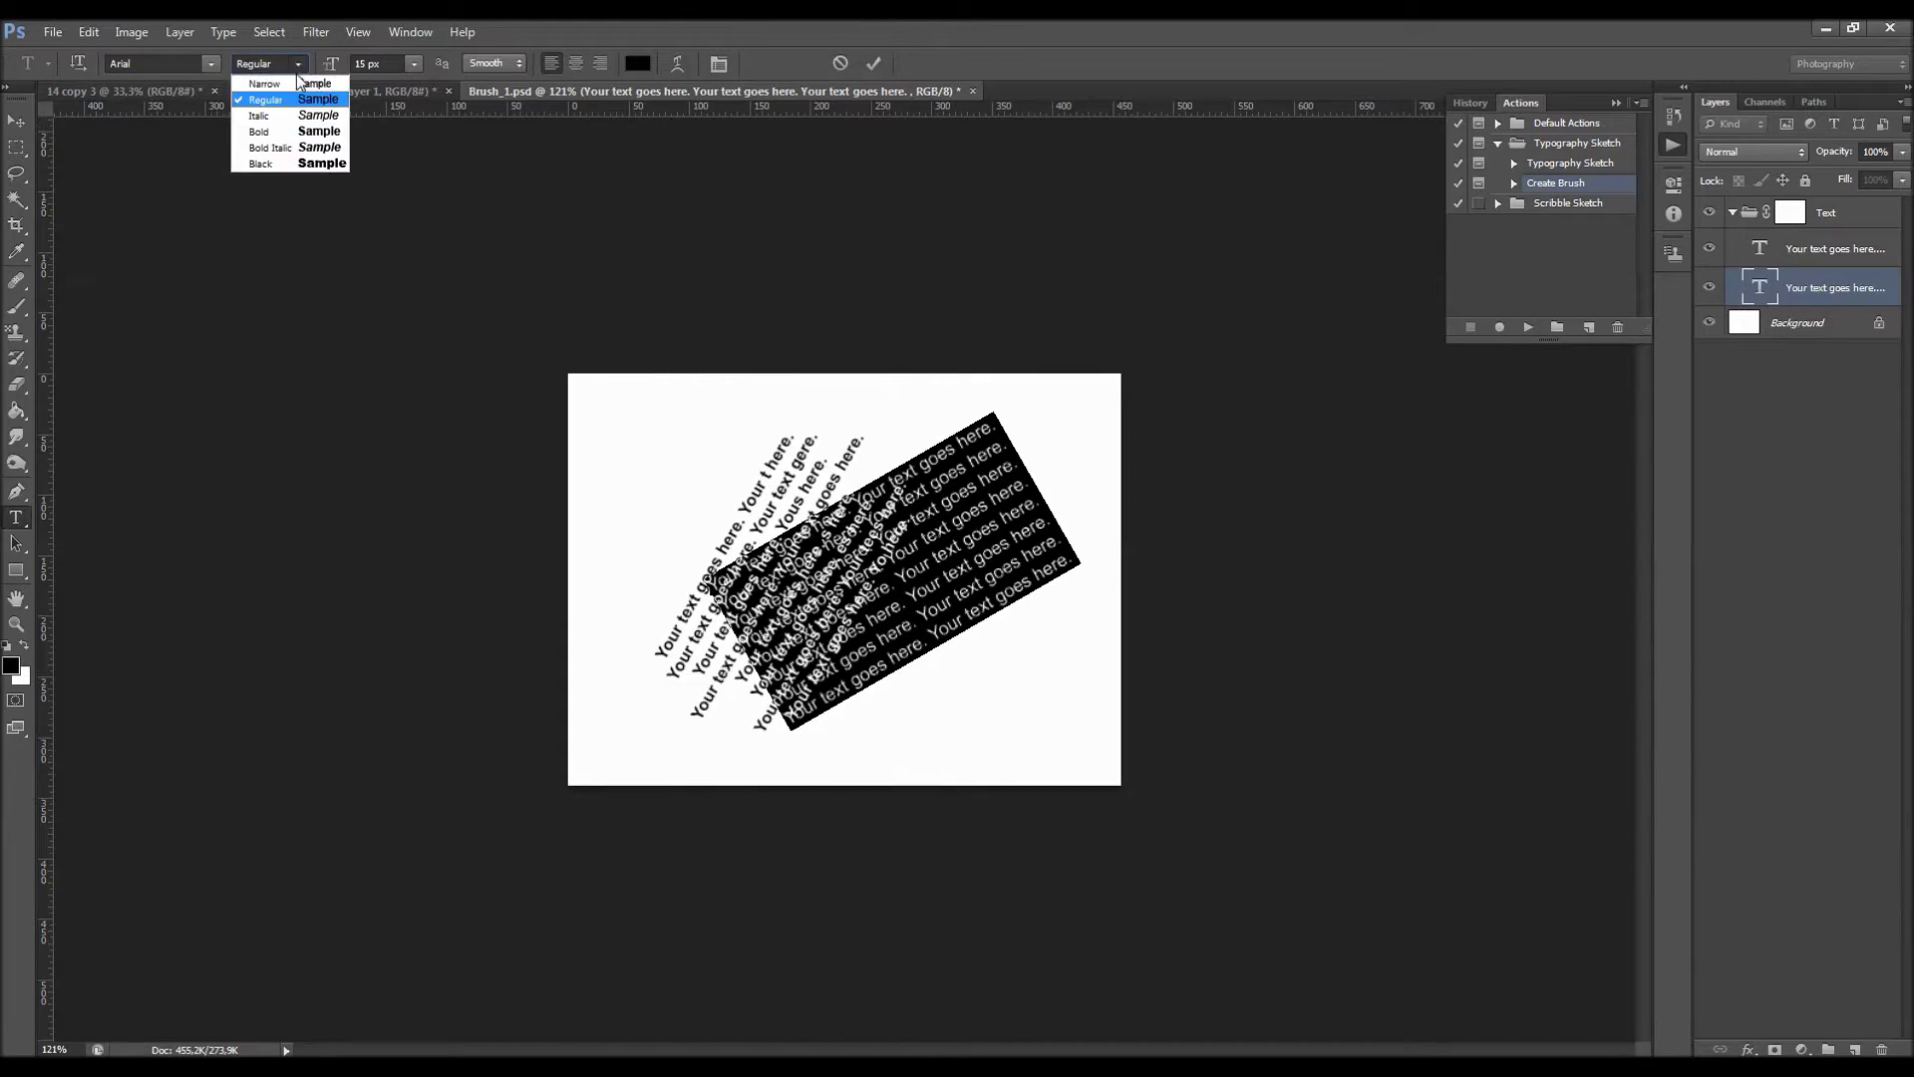
left_click(269, 118)
left_click(575, 62)
left_click_drag(1015, 662, 1155, 585)
left_click(954, 545)
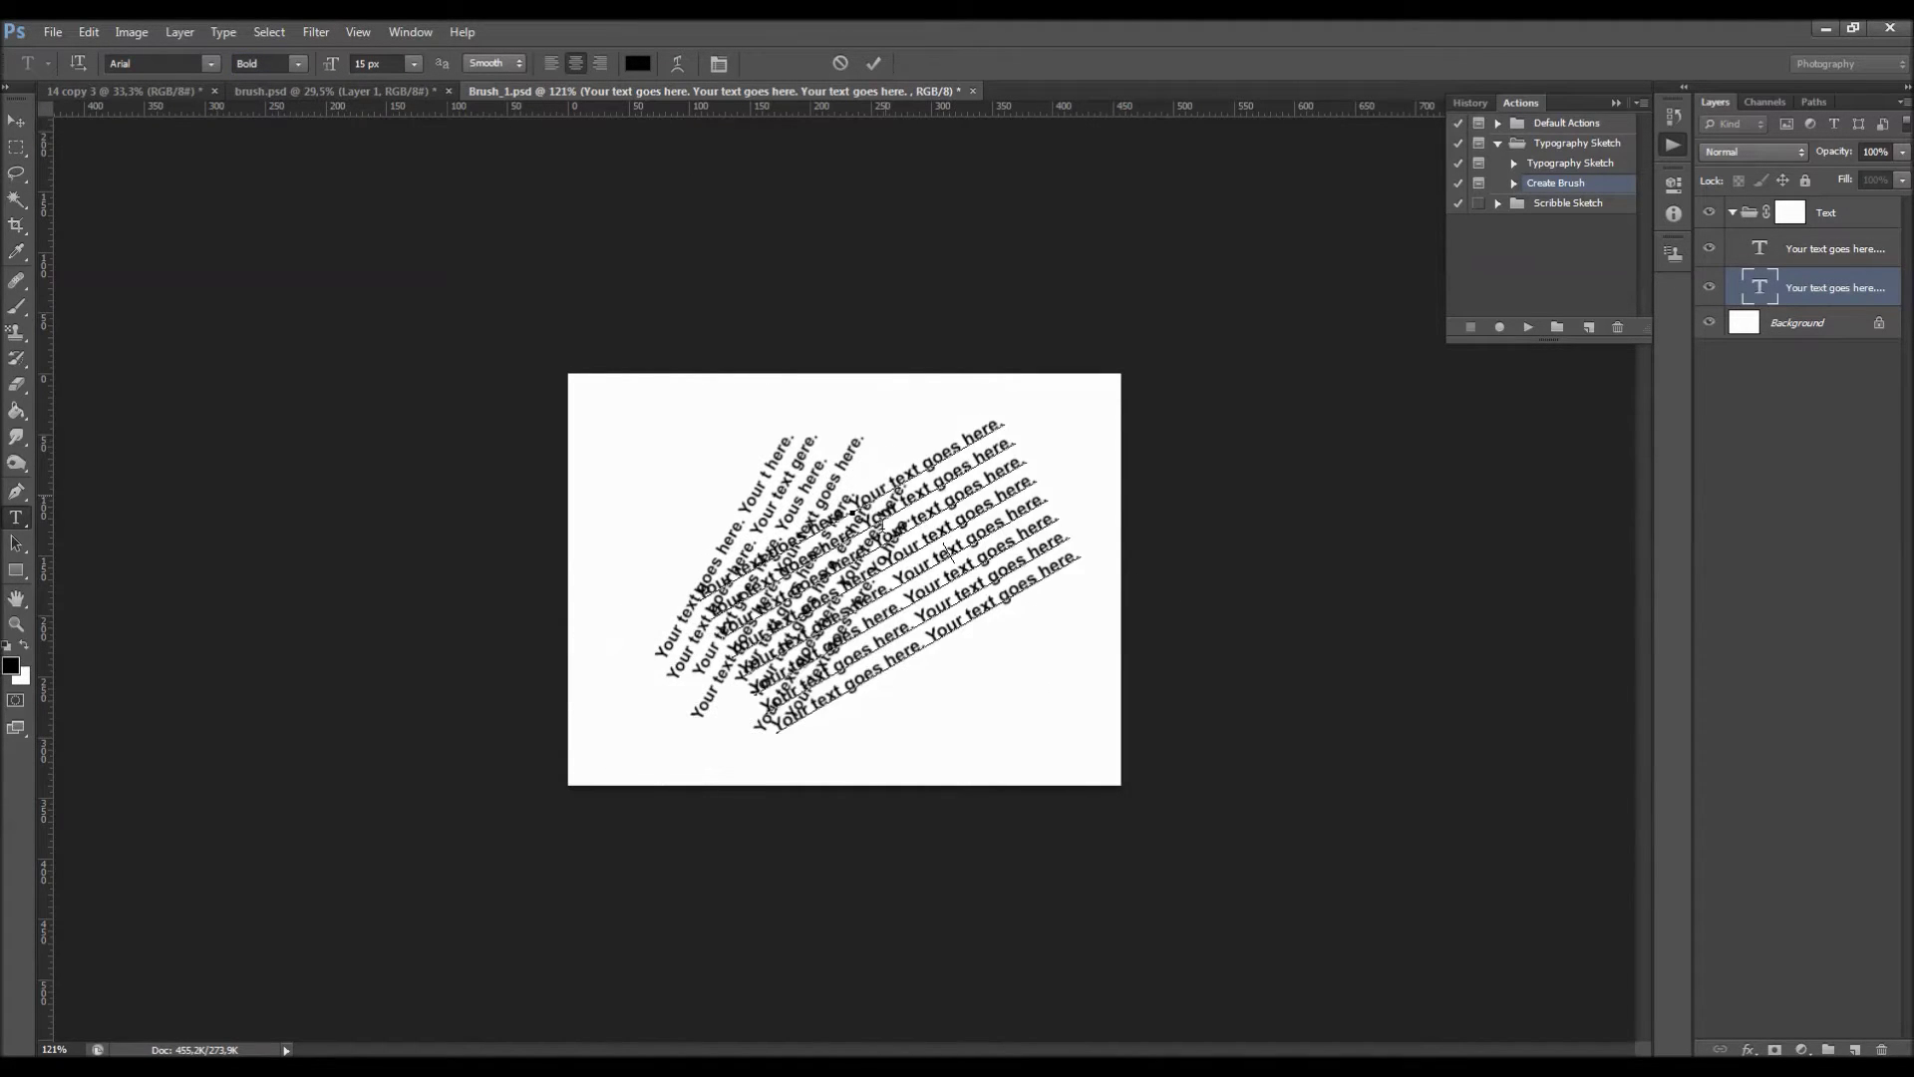
Delete word fragments from the lines of the lower text block, commit the edit and nudge the upper block slightly.
left_click_drag(953, 657, 979, 668)
key("Delete")
left_click_drag(886, 489, 946, 454)
key("Delete")
left_click_drag(850, 533, 964, 492)
key("Delete")
key("Delete")
left_click(16, 120)
mouse_move(873, 598)
left_mouse_down()
mouse_move(929, 605)
mouse_move(880, 595)
left_mouse_up()
key("l")
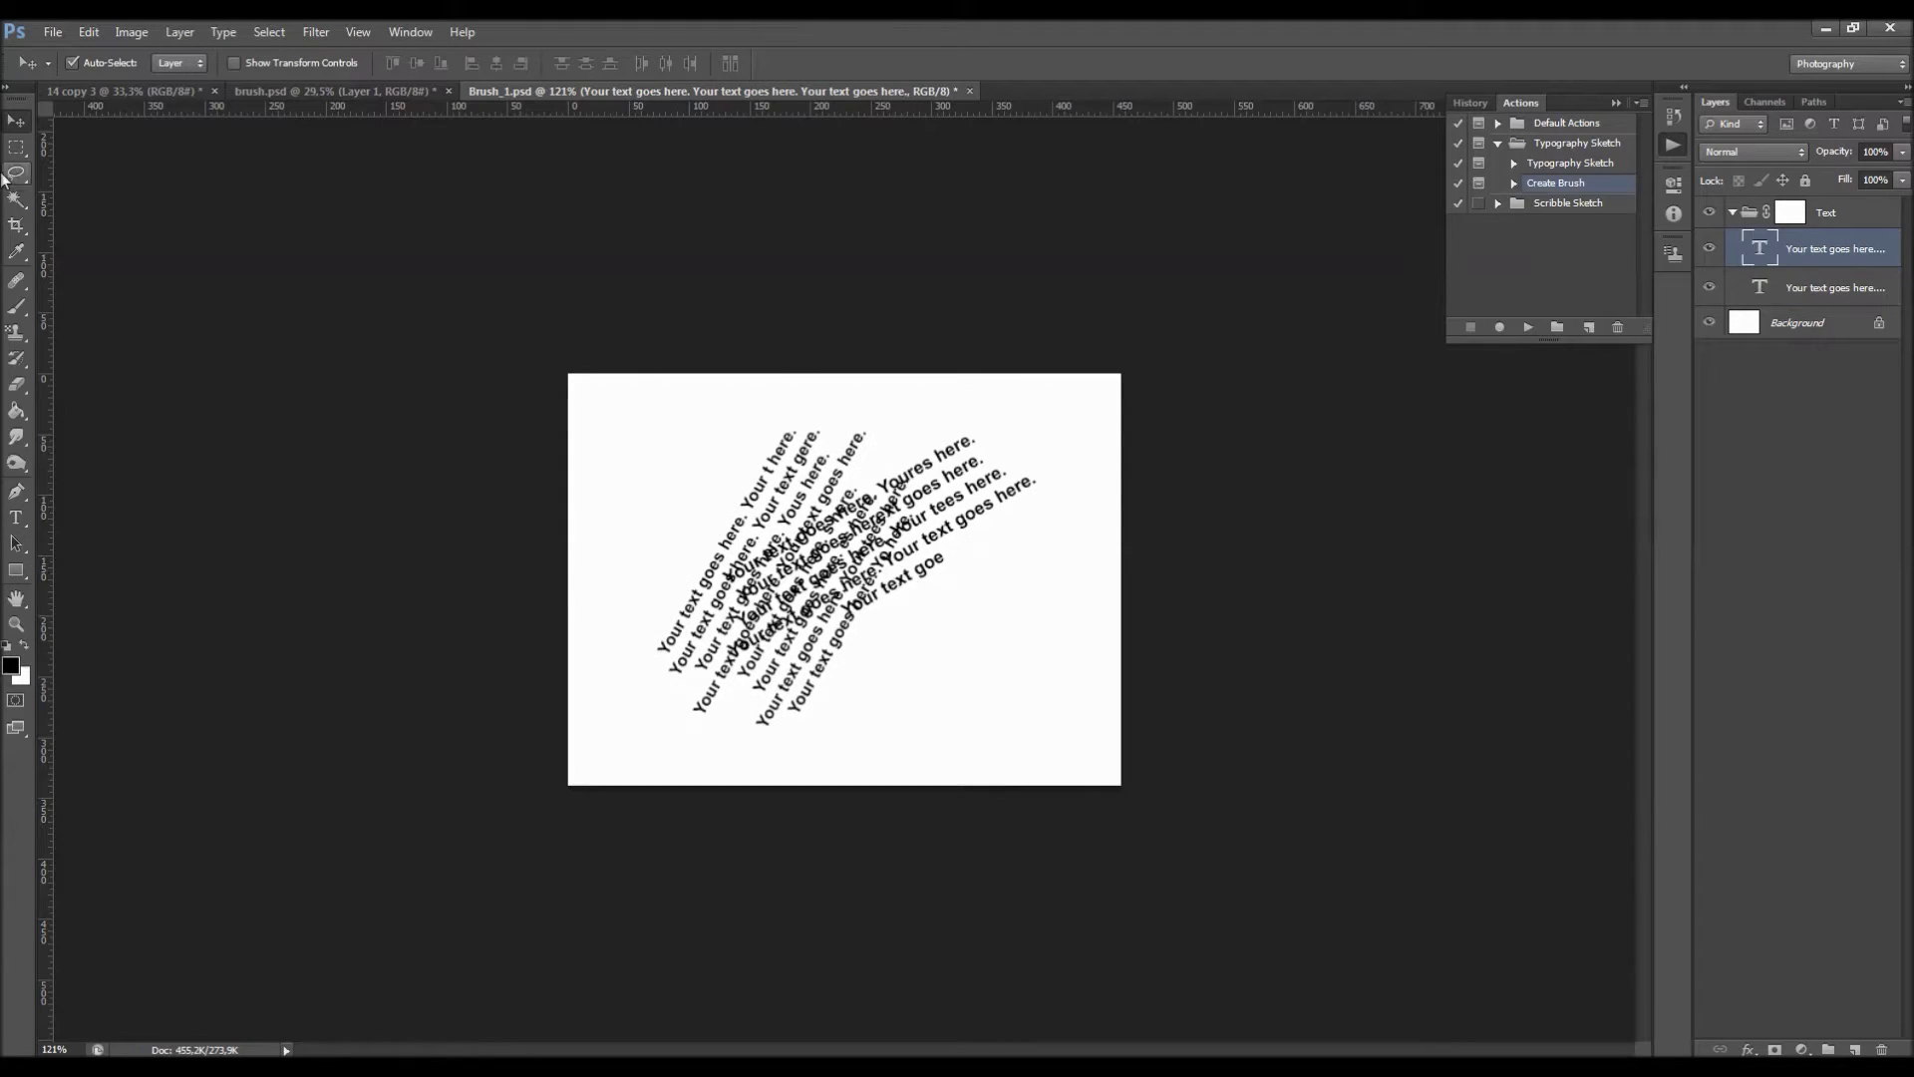
right_click(901, 469)
left_click(1021, 644)
left_click_drag(1133, 489, 964, 634)
mouse_move(805, 612)
left_mouse_down()
mouse_move(899, 556)
mouse_move(723, 639)
left_mouse_up()
left_click_drag(1019, 526, 998, 530)
key("Return")
key("v")
left_click_drag(866, 498, 968, 574)
left_click(973, 509)
key("ctrl+z")
Turn off Auto-Select for the Move tool and move the lower text layer down and to the right.
left_click(1819, 298)
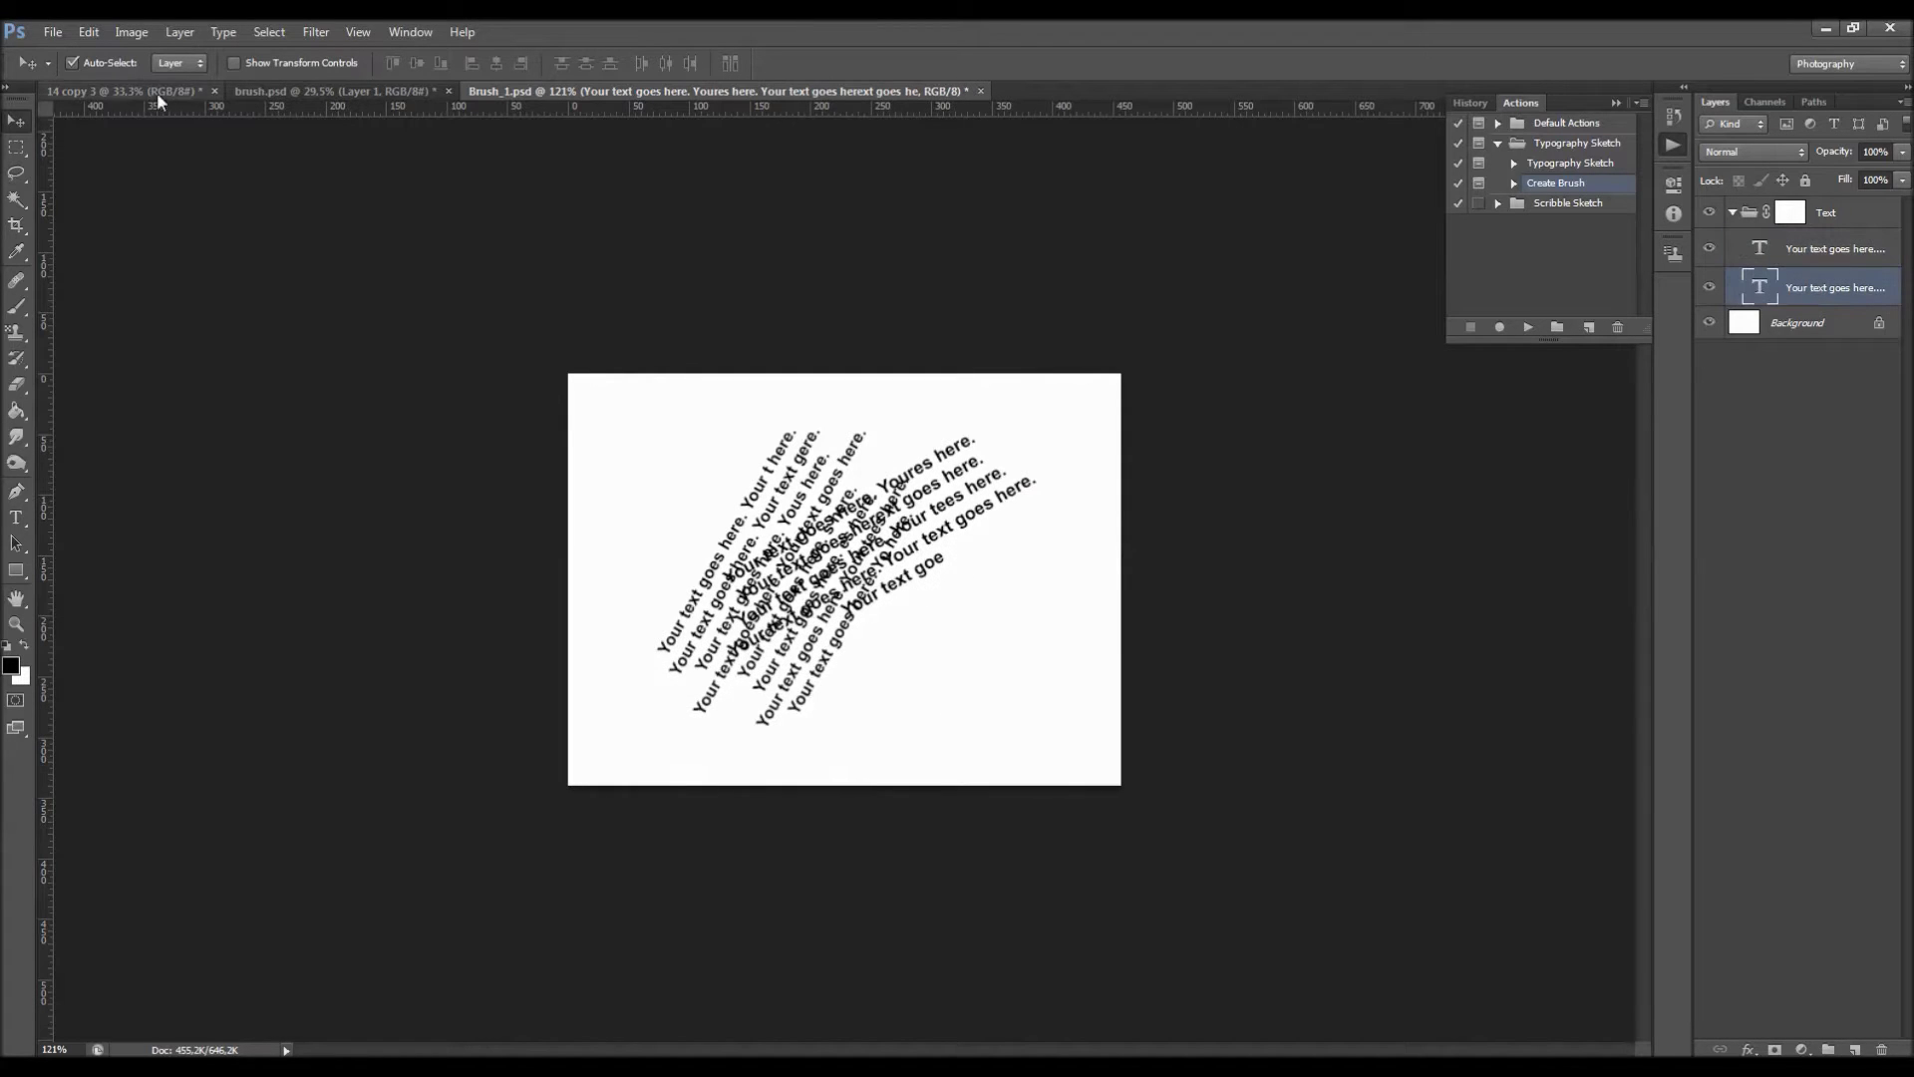
left_click_drag(1027, 490, 1070, 518)
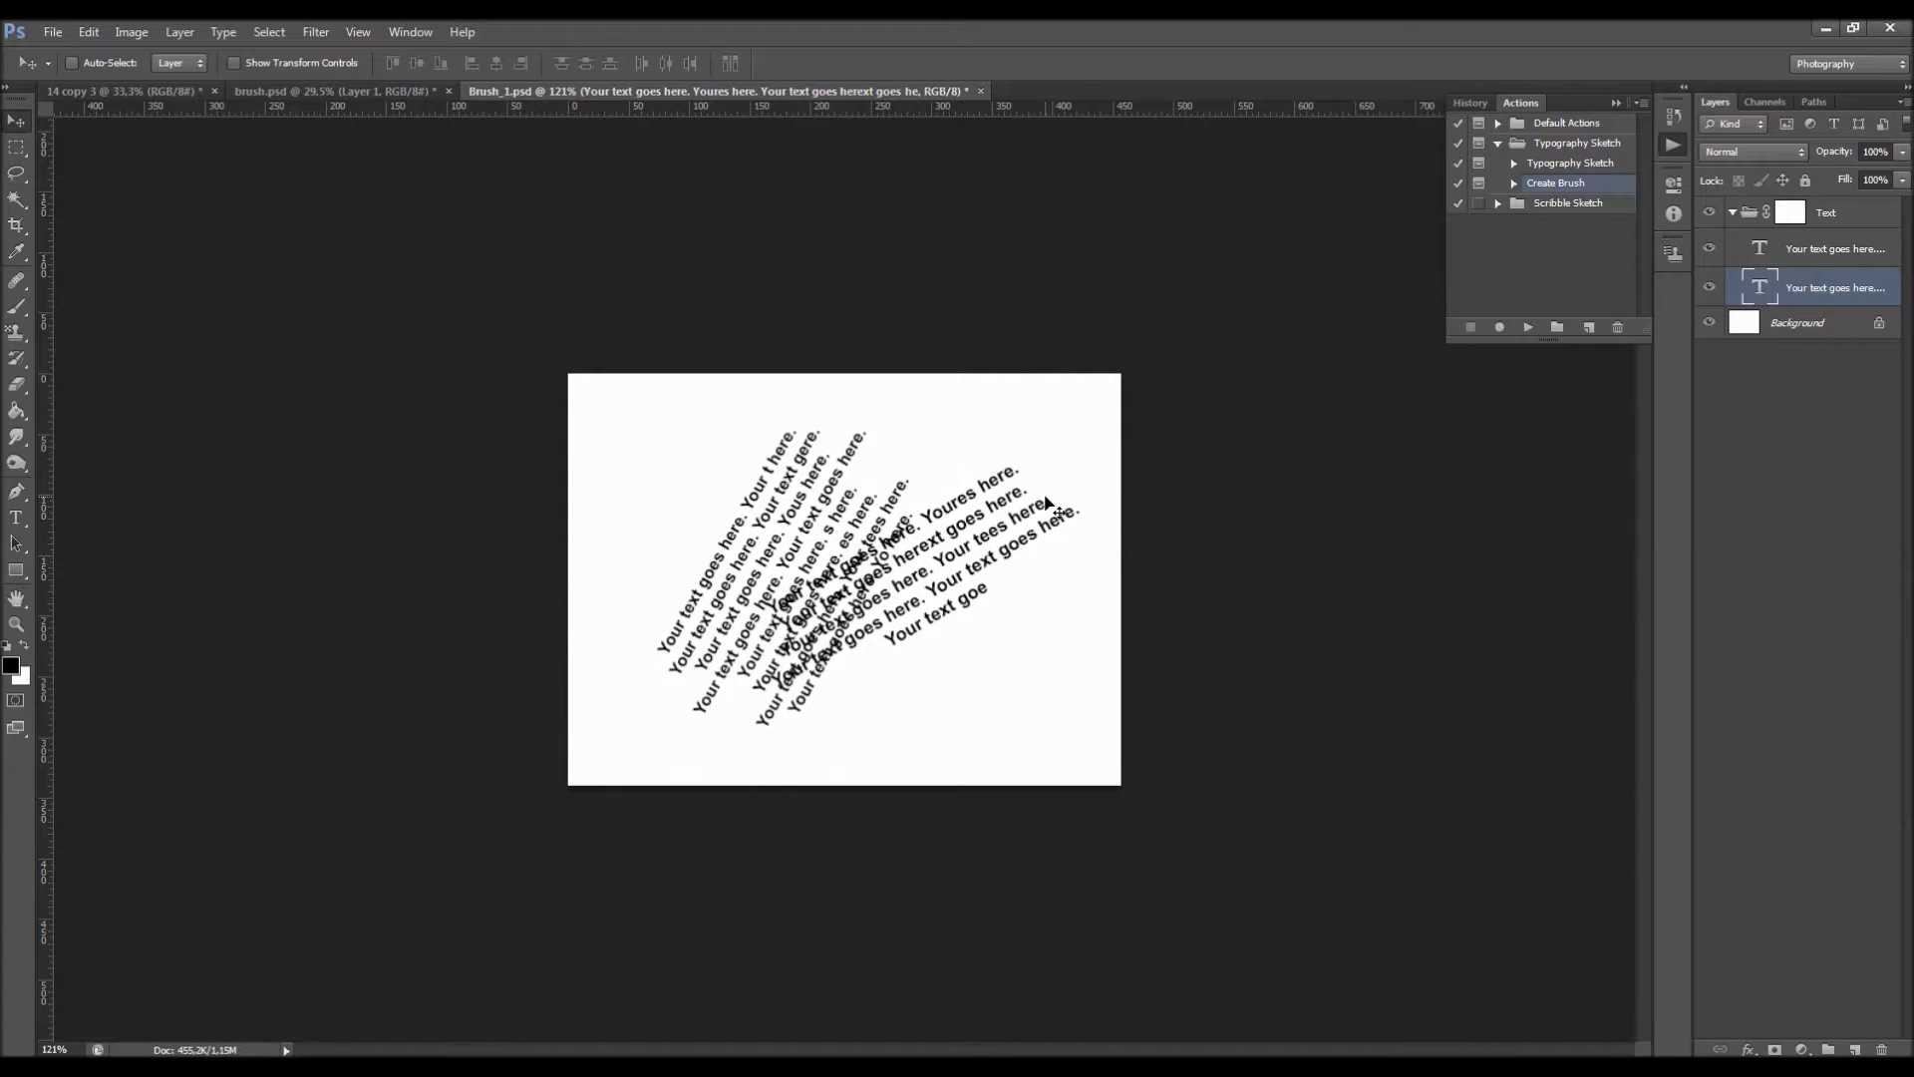
Try painting on the Text group's layer mask in black with a soft 200 px brush to hide parts of the text.
left_click(1789, 211)
key("b")
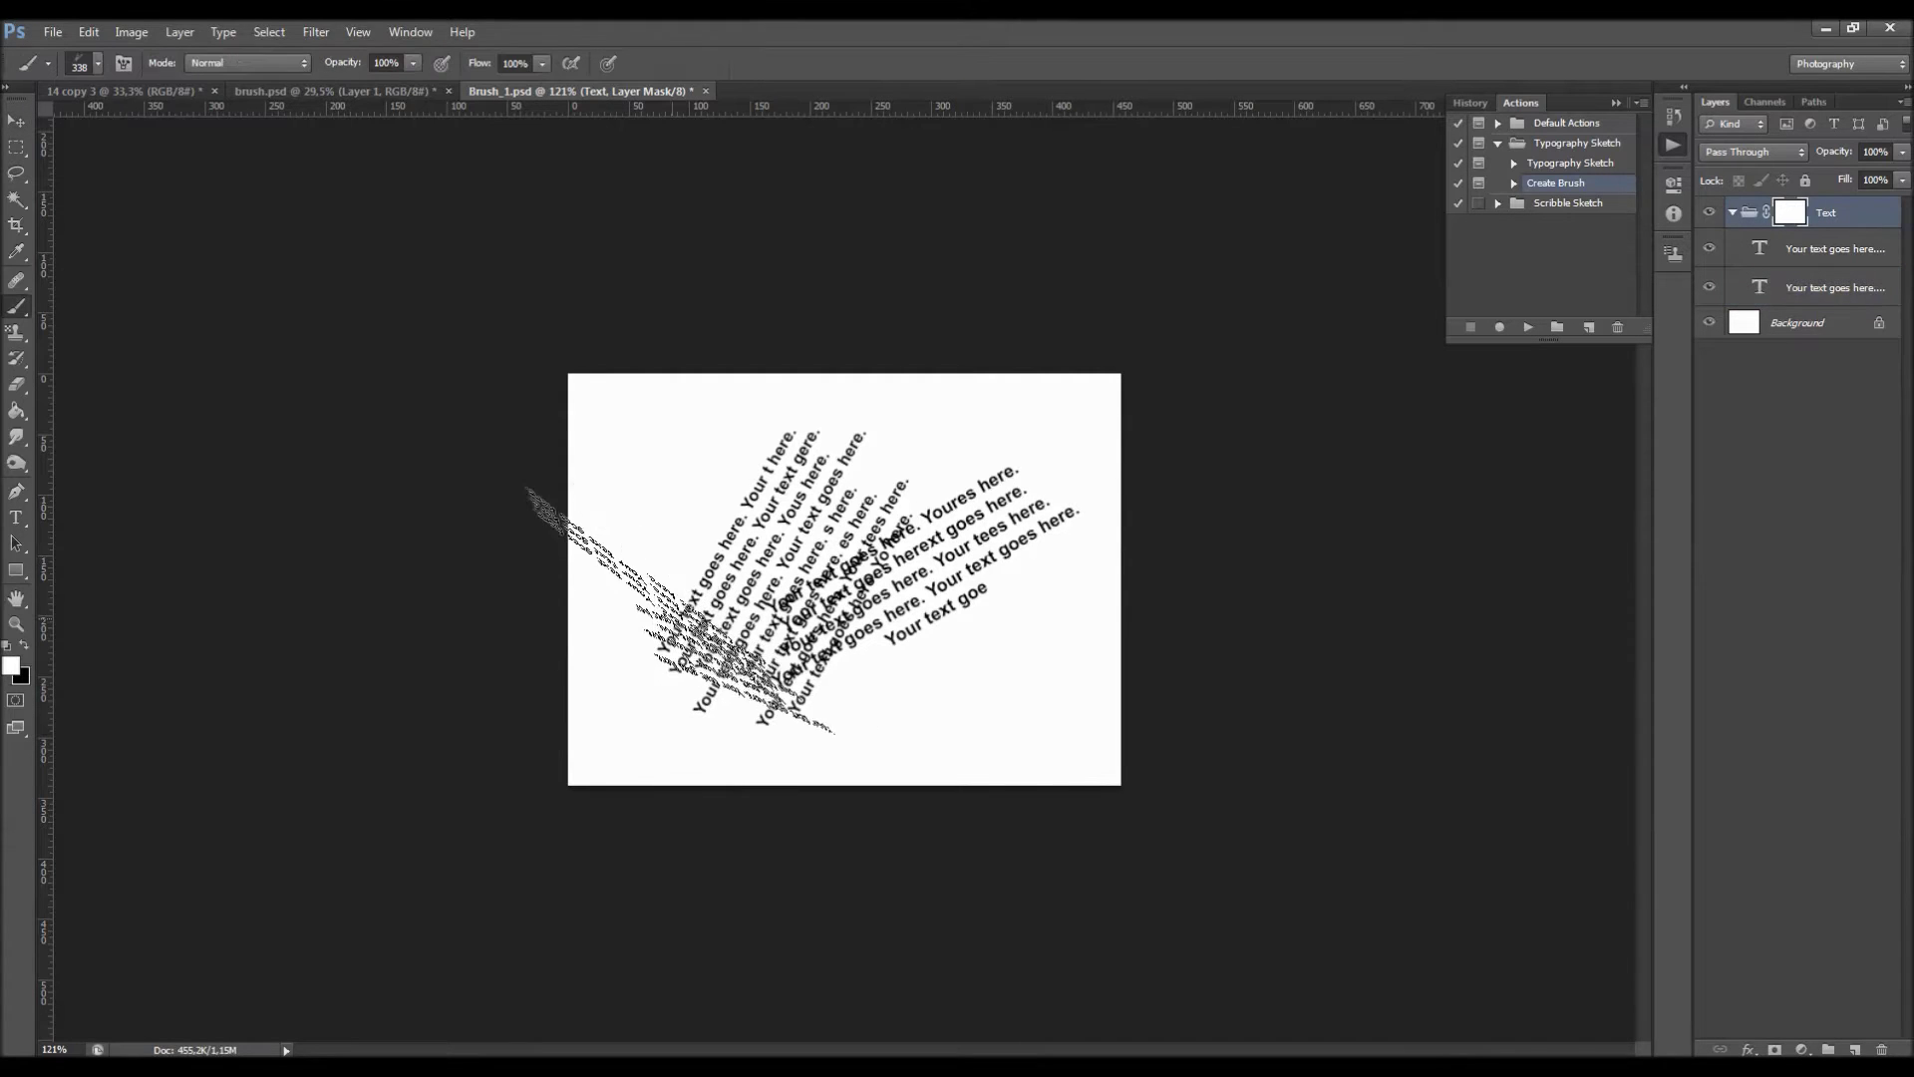
key("x")
mouse_move(707, 634)
left_mouse_down()
mouse_move(630, 609)
mouse_move(662, 626)
mouse_move(698, 602)
left_mouse_up()
key("ctrl+z")
right_click(945, 528)
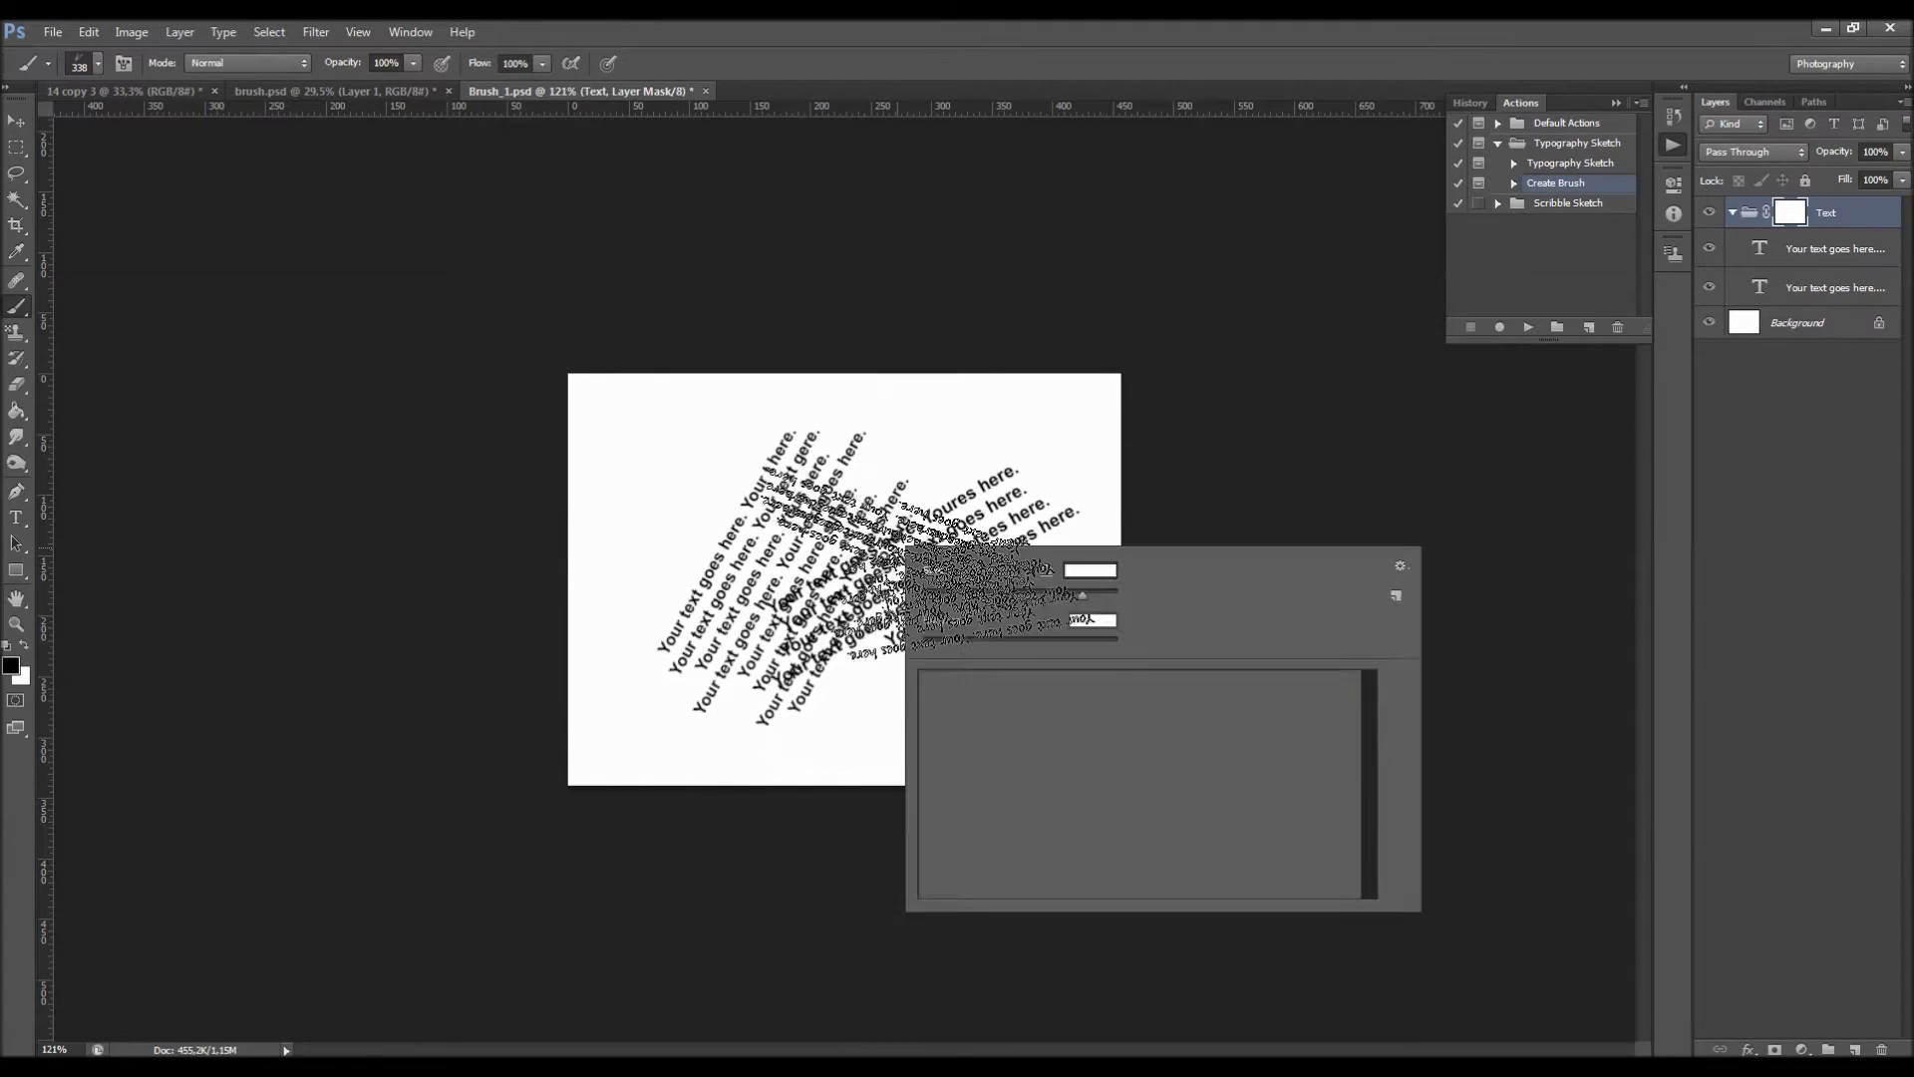
left_click(967, 813)
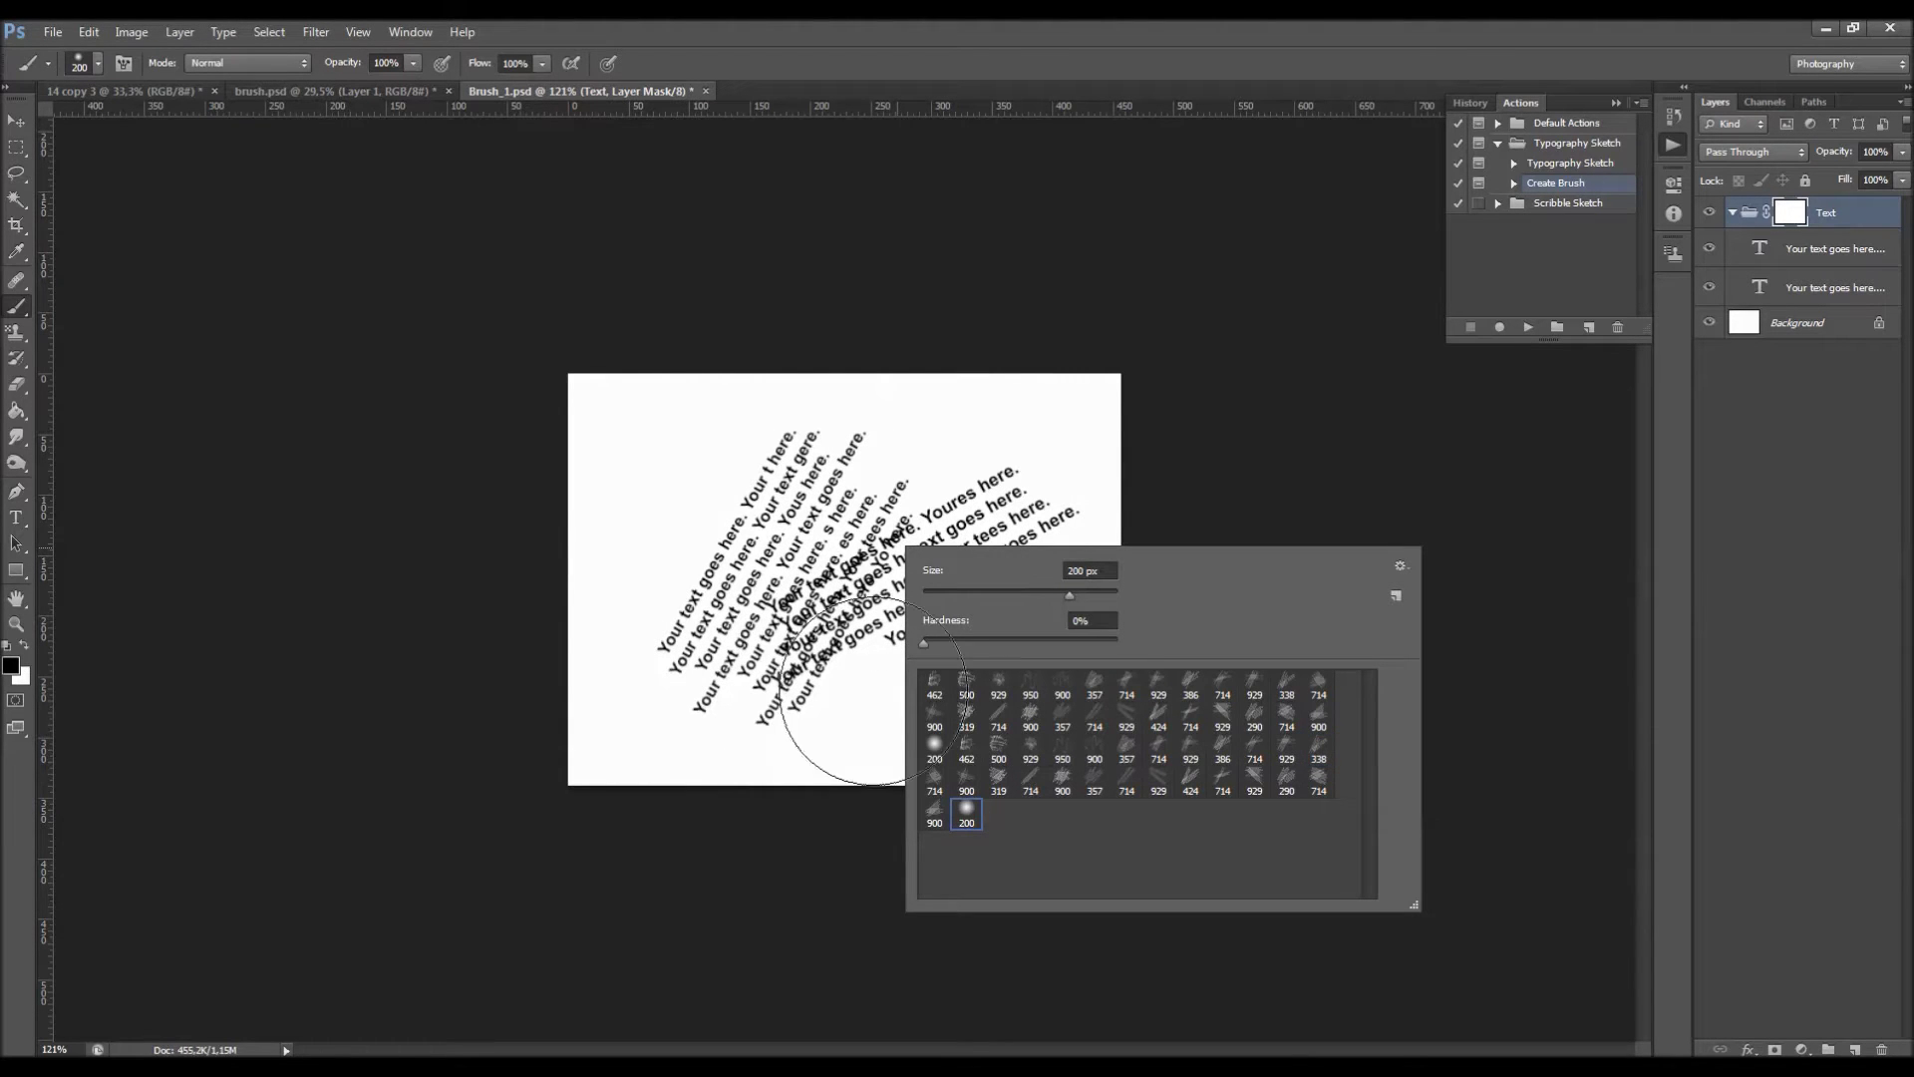
mouse_move(577, 631)
left_mouse_down()
mouse_move(606, 578)
mouse_move(660, 466)
mouse_move(725, 493)
mouse_move(866, 690)
mouse_move(834, 786)
mouse_move(1081, 595)
mouse_move(1211, 681)
mouse_move(985, 653)
left_mouse_up()
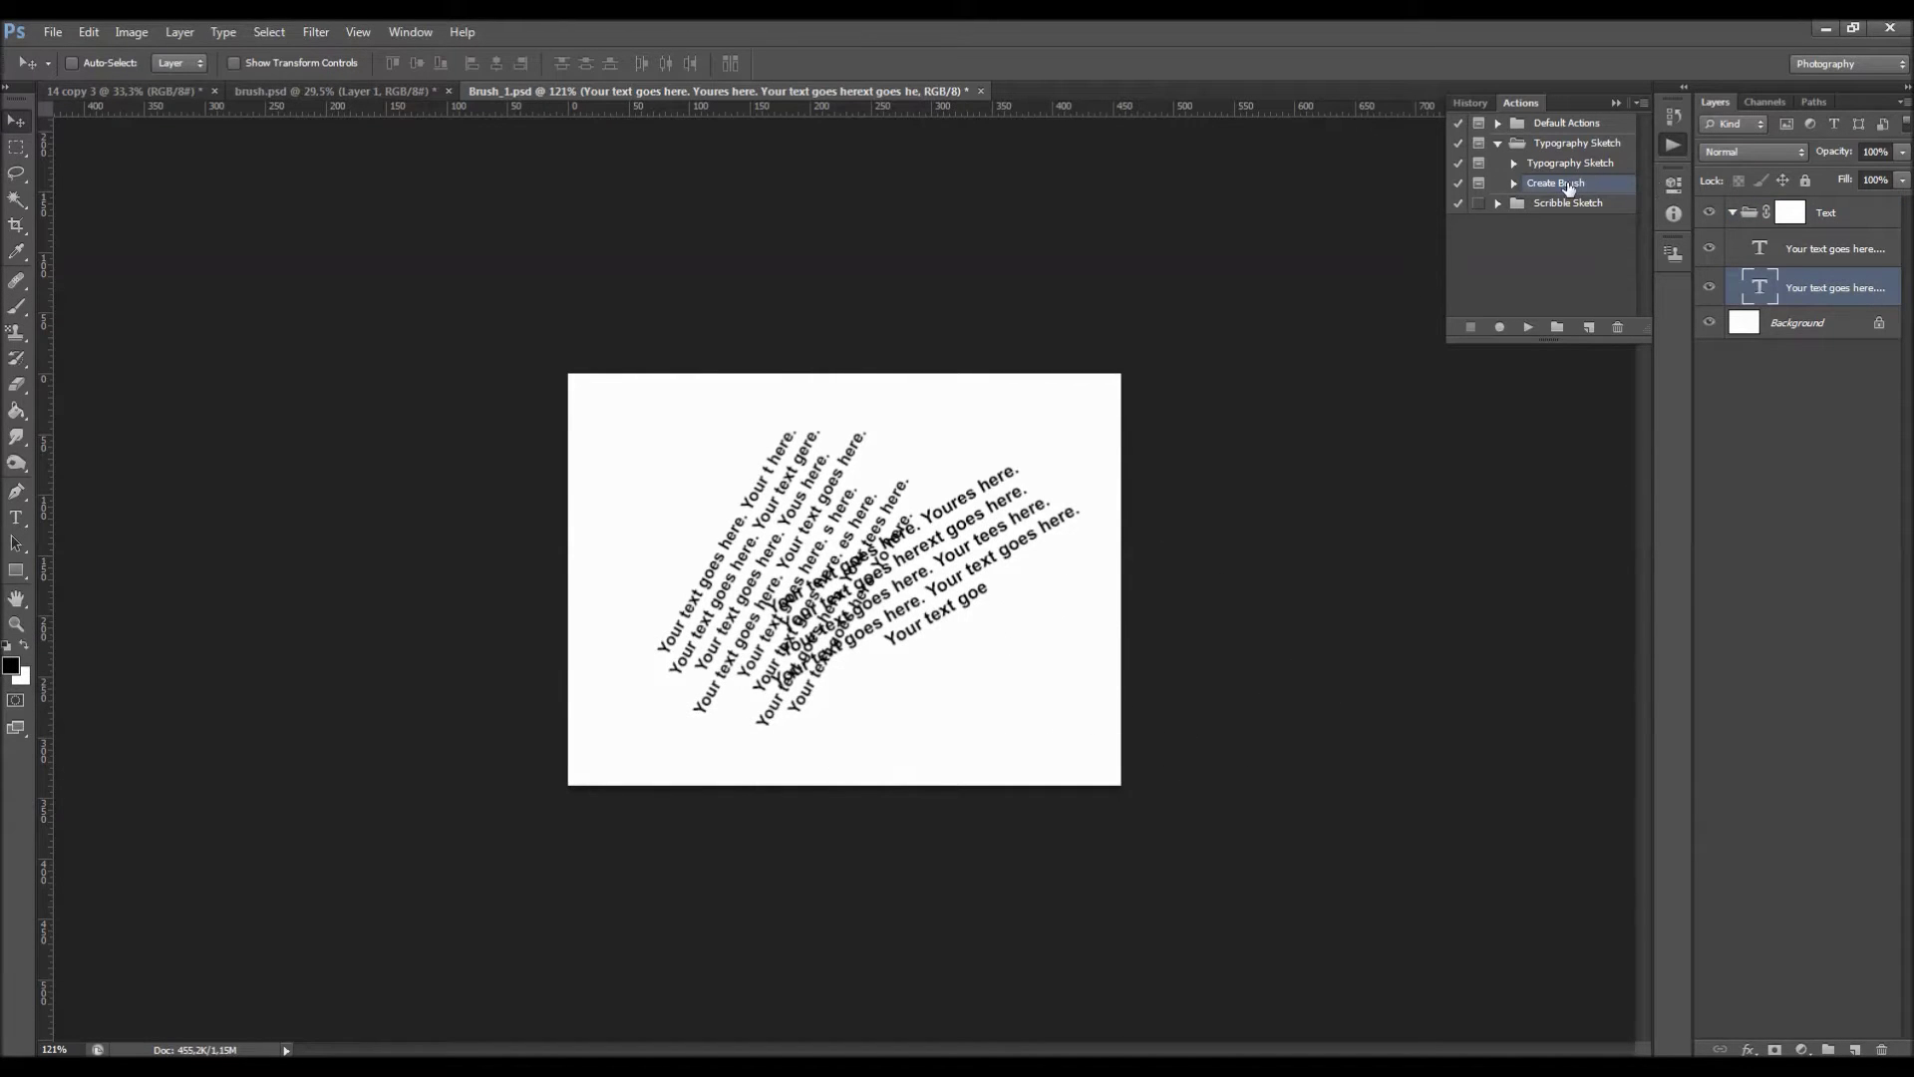
Run the Create Brush action on the document and stop at its instruction message.
left_click(1529, 331)
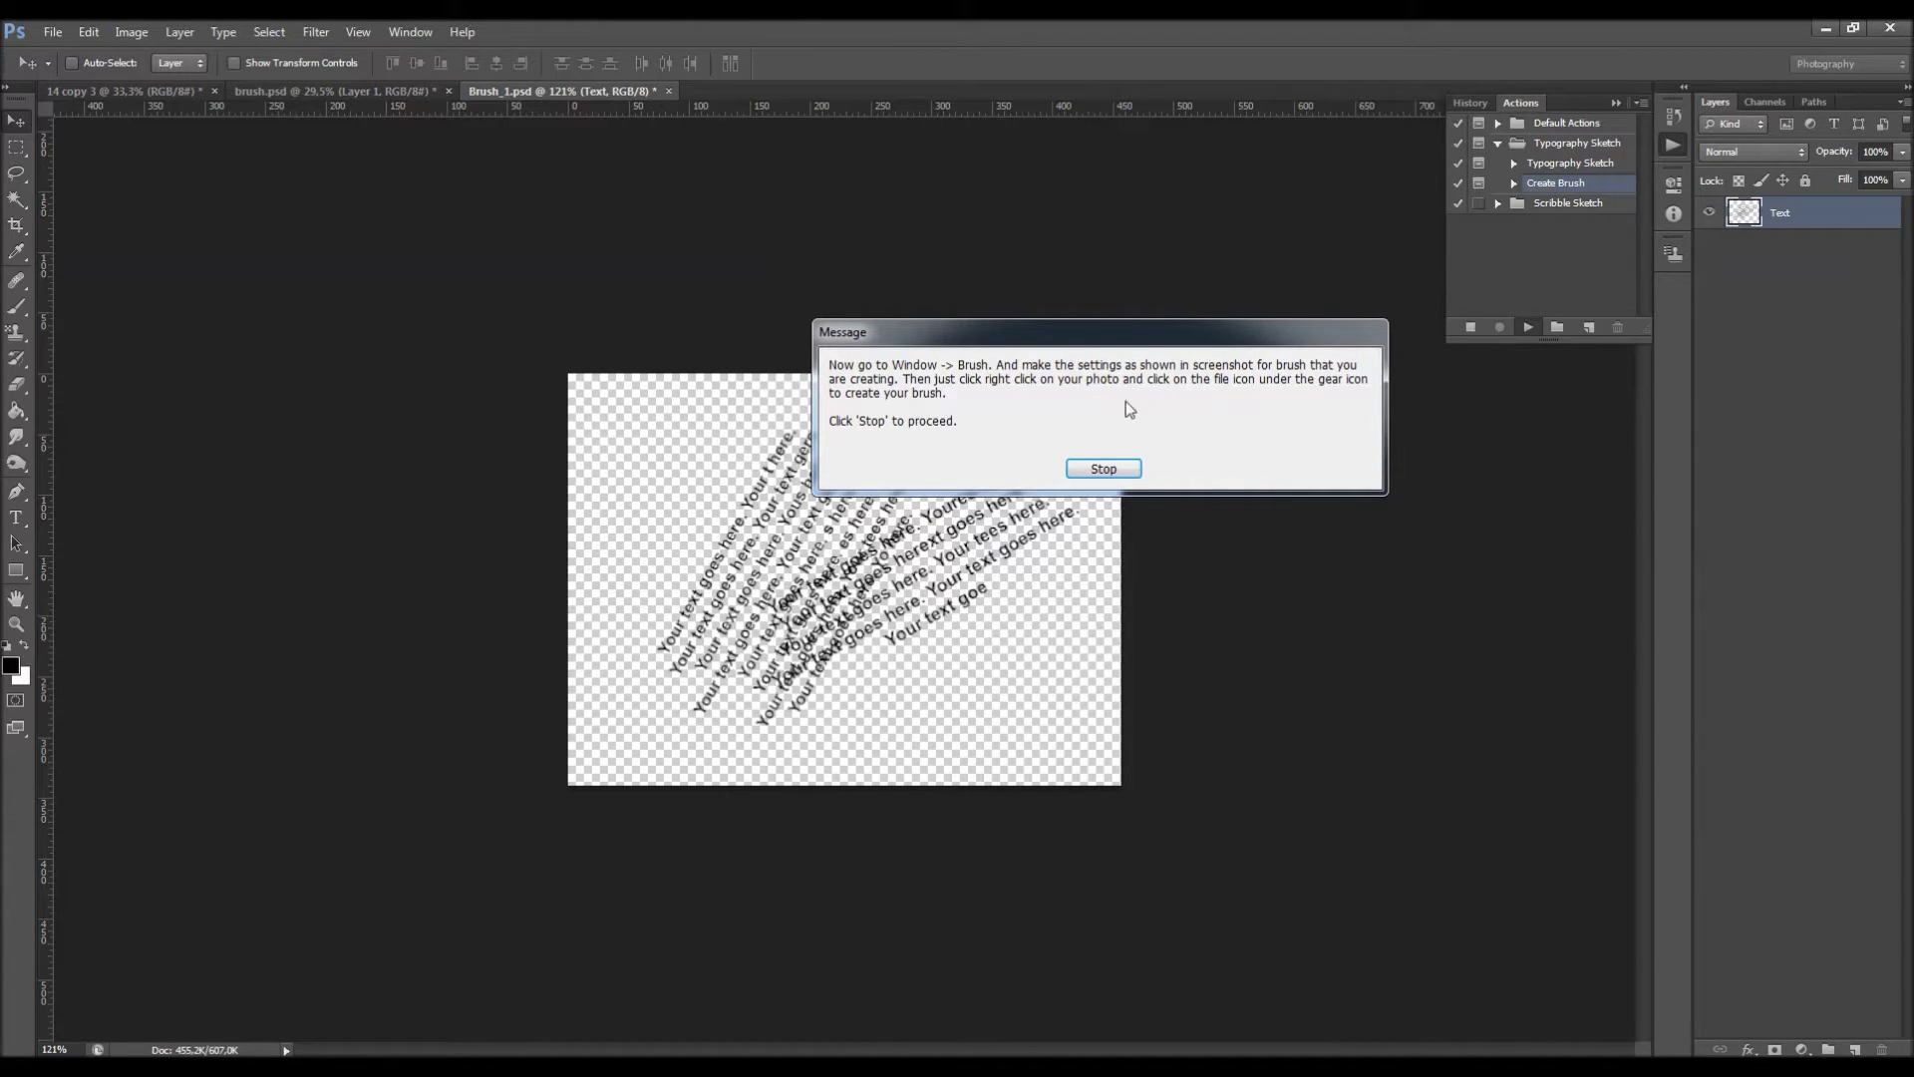
left_click(1103, 468)
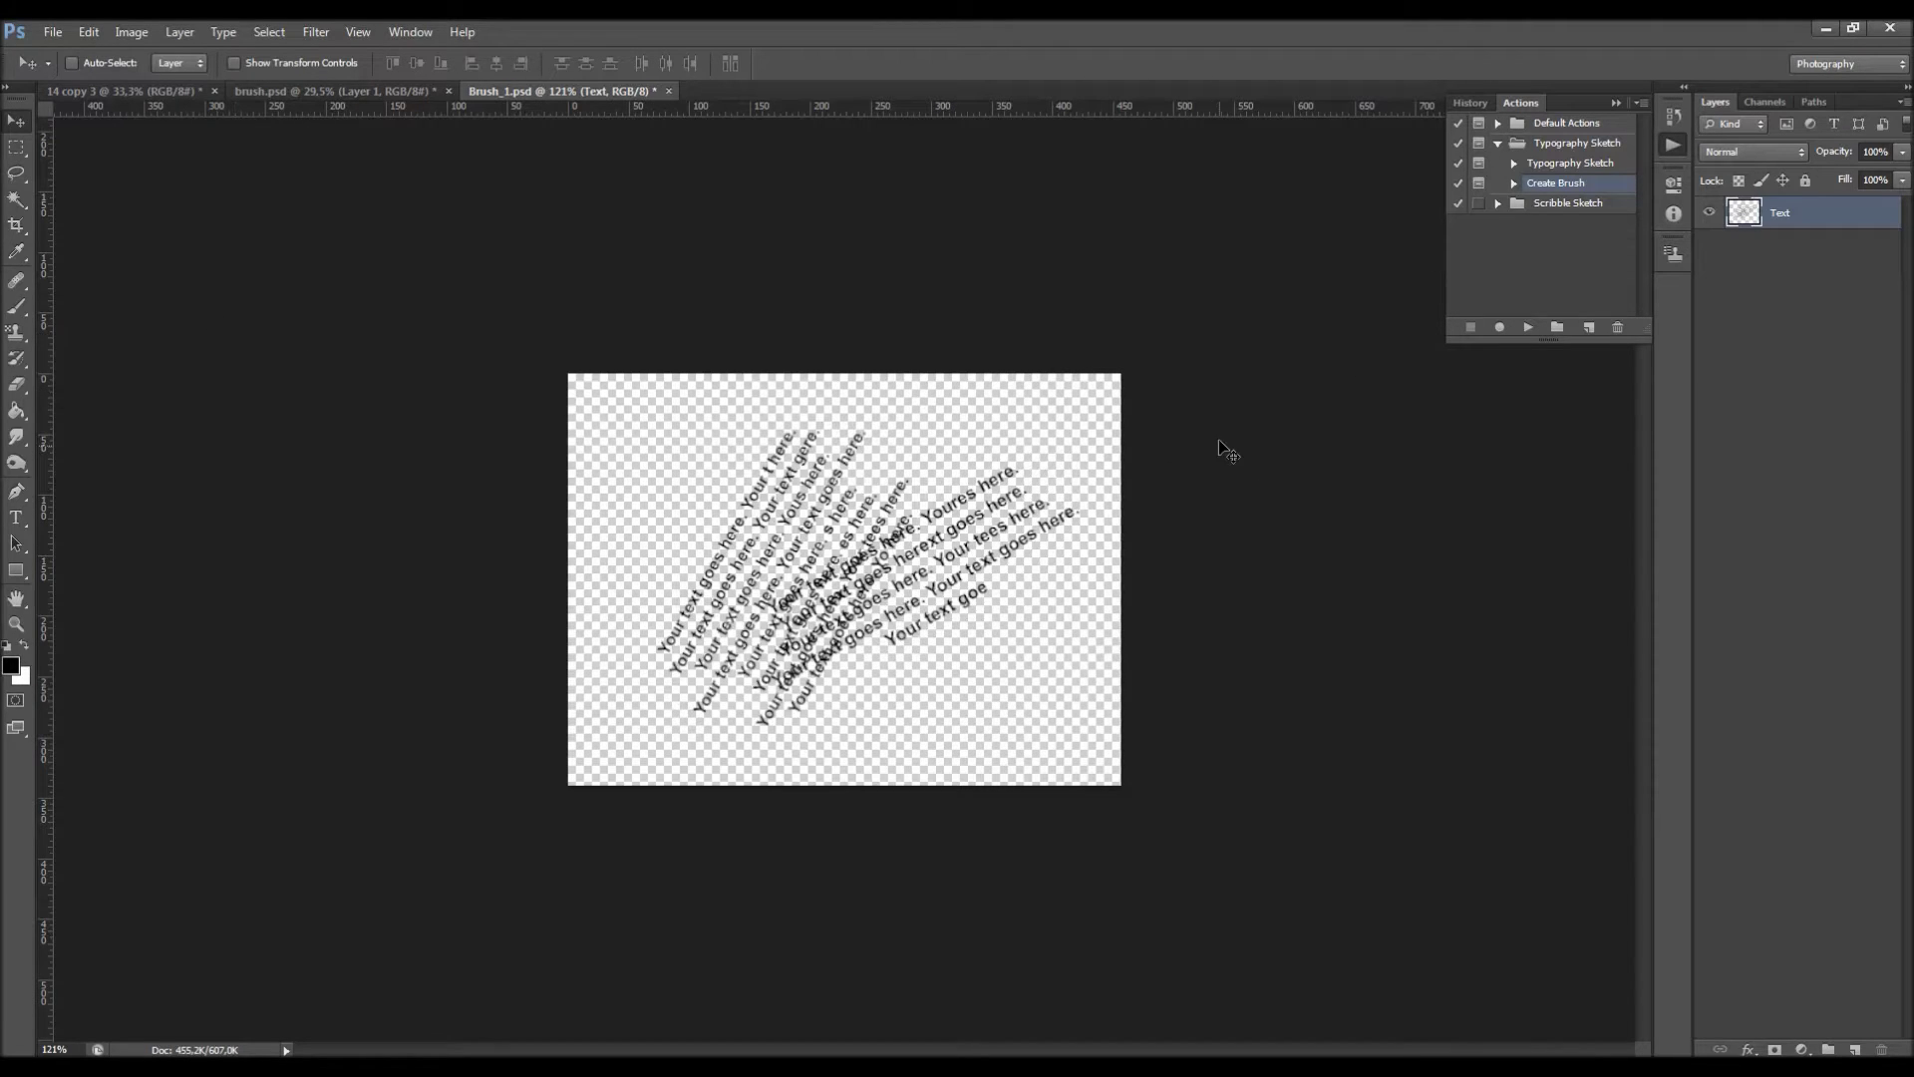
Choose the new 350 px text brush for the Brush tool and open its detailed brush settings.
left_click(16, 306)
right_click(823, 452)
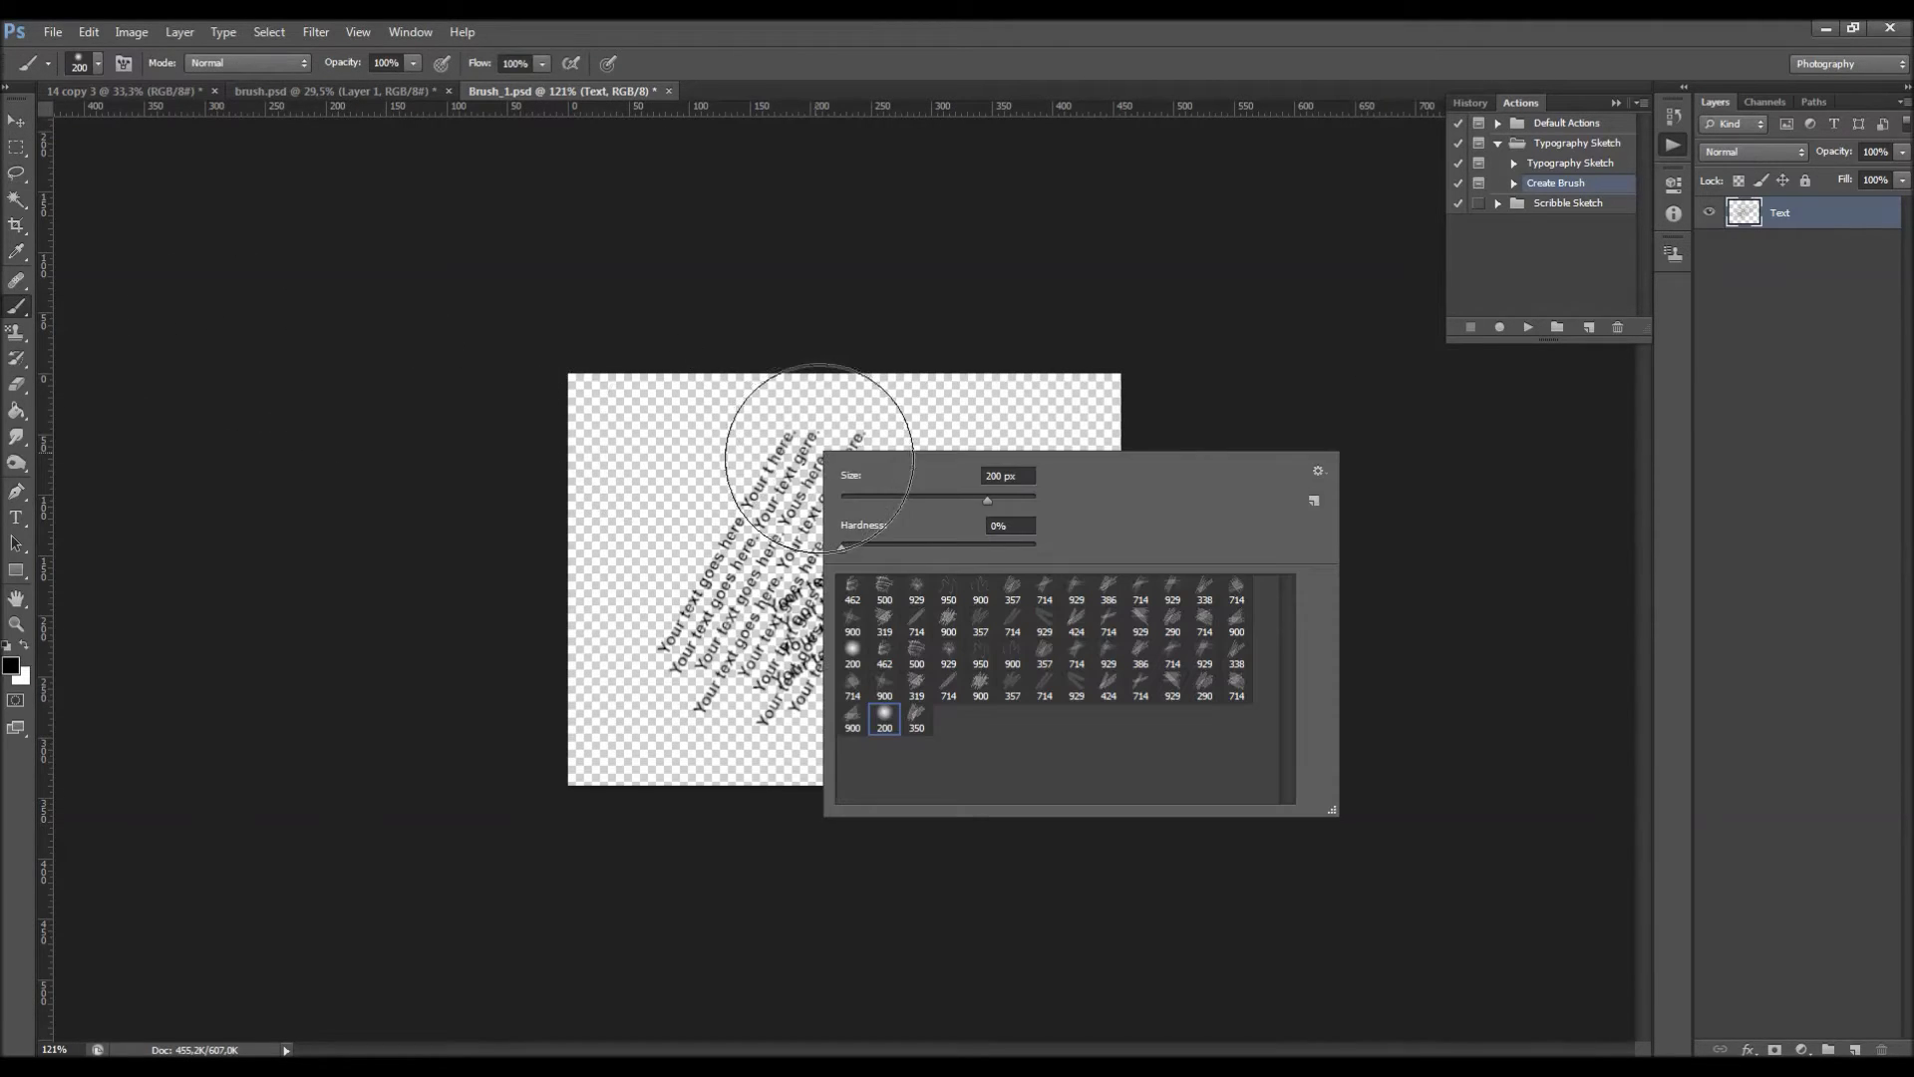
left_click(917, 719)
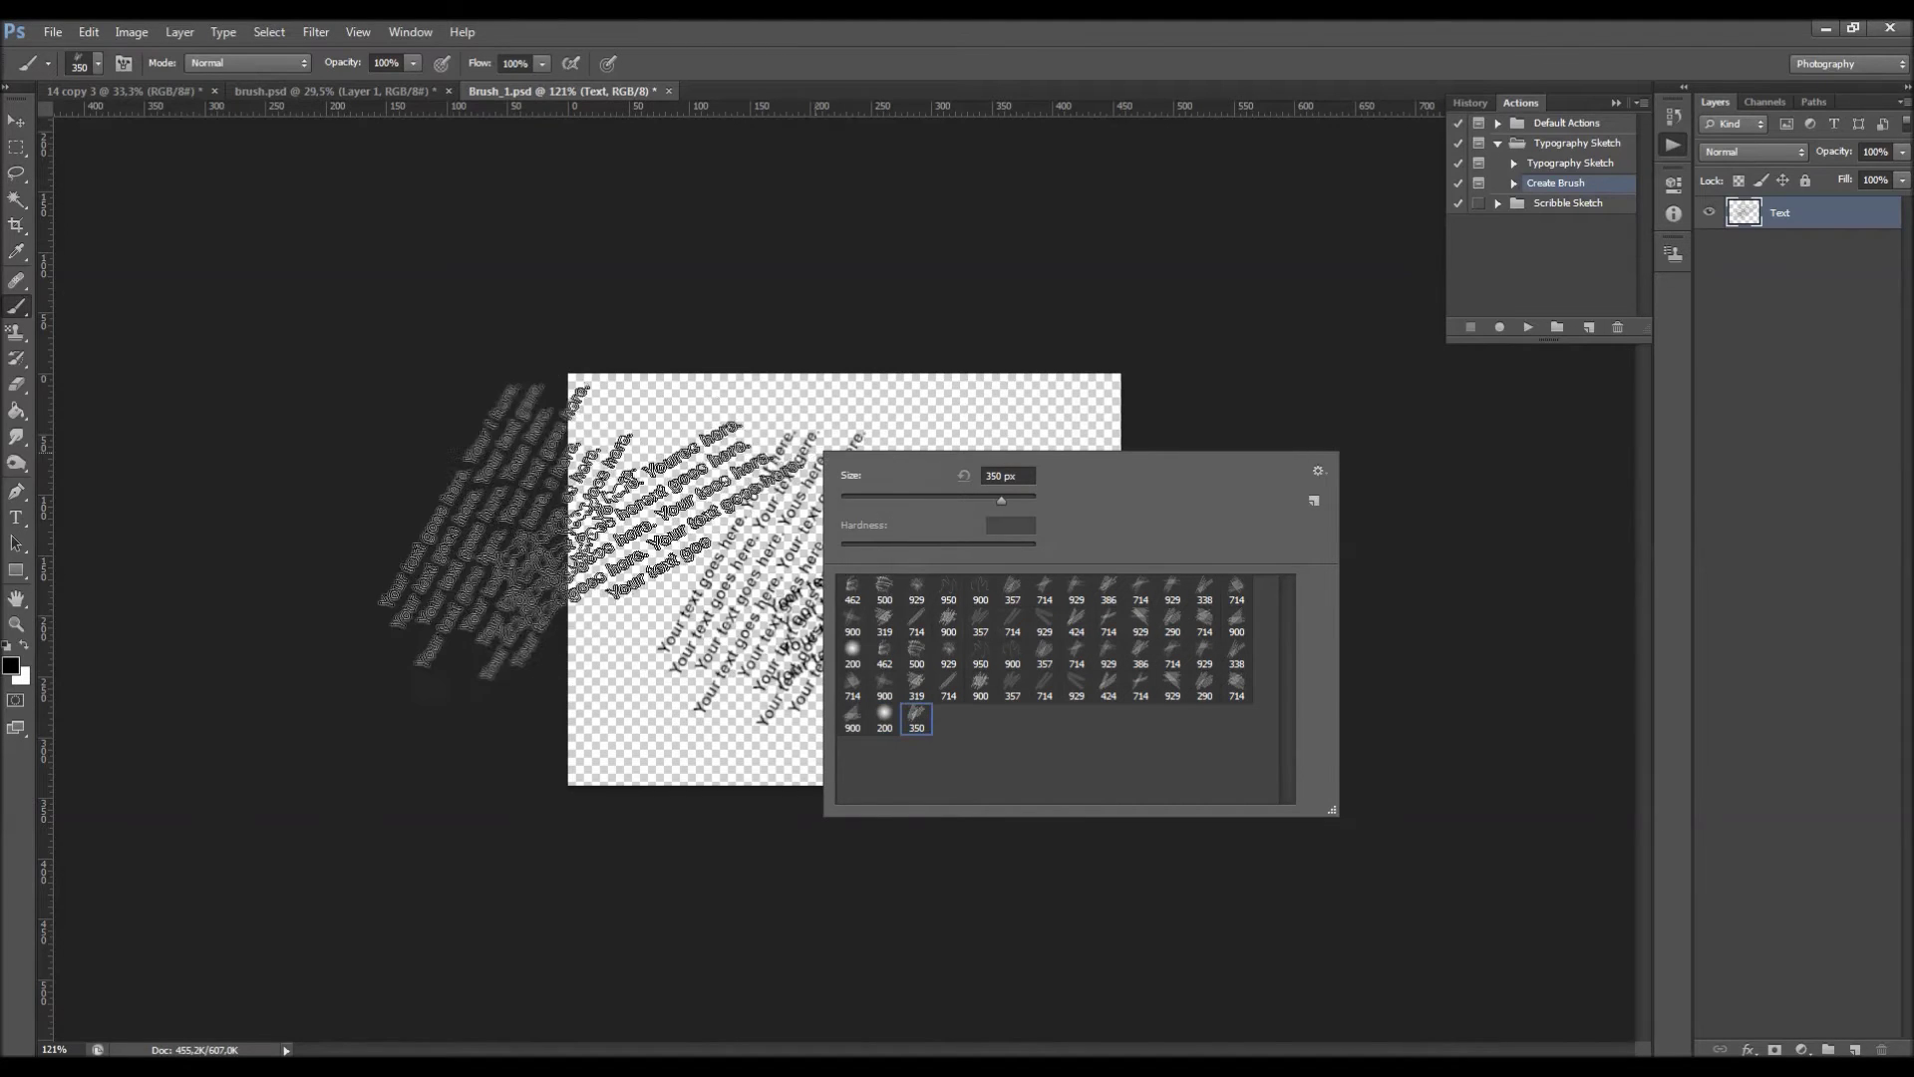
double_click(915, 731)
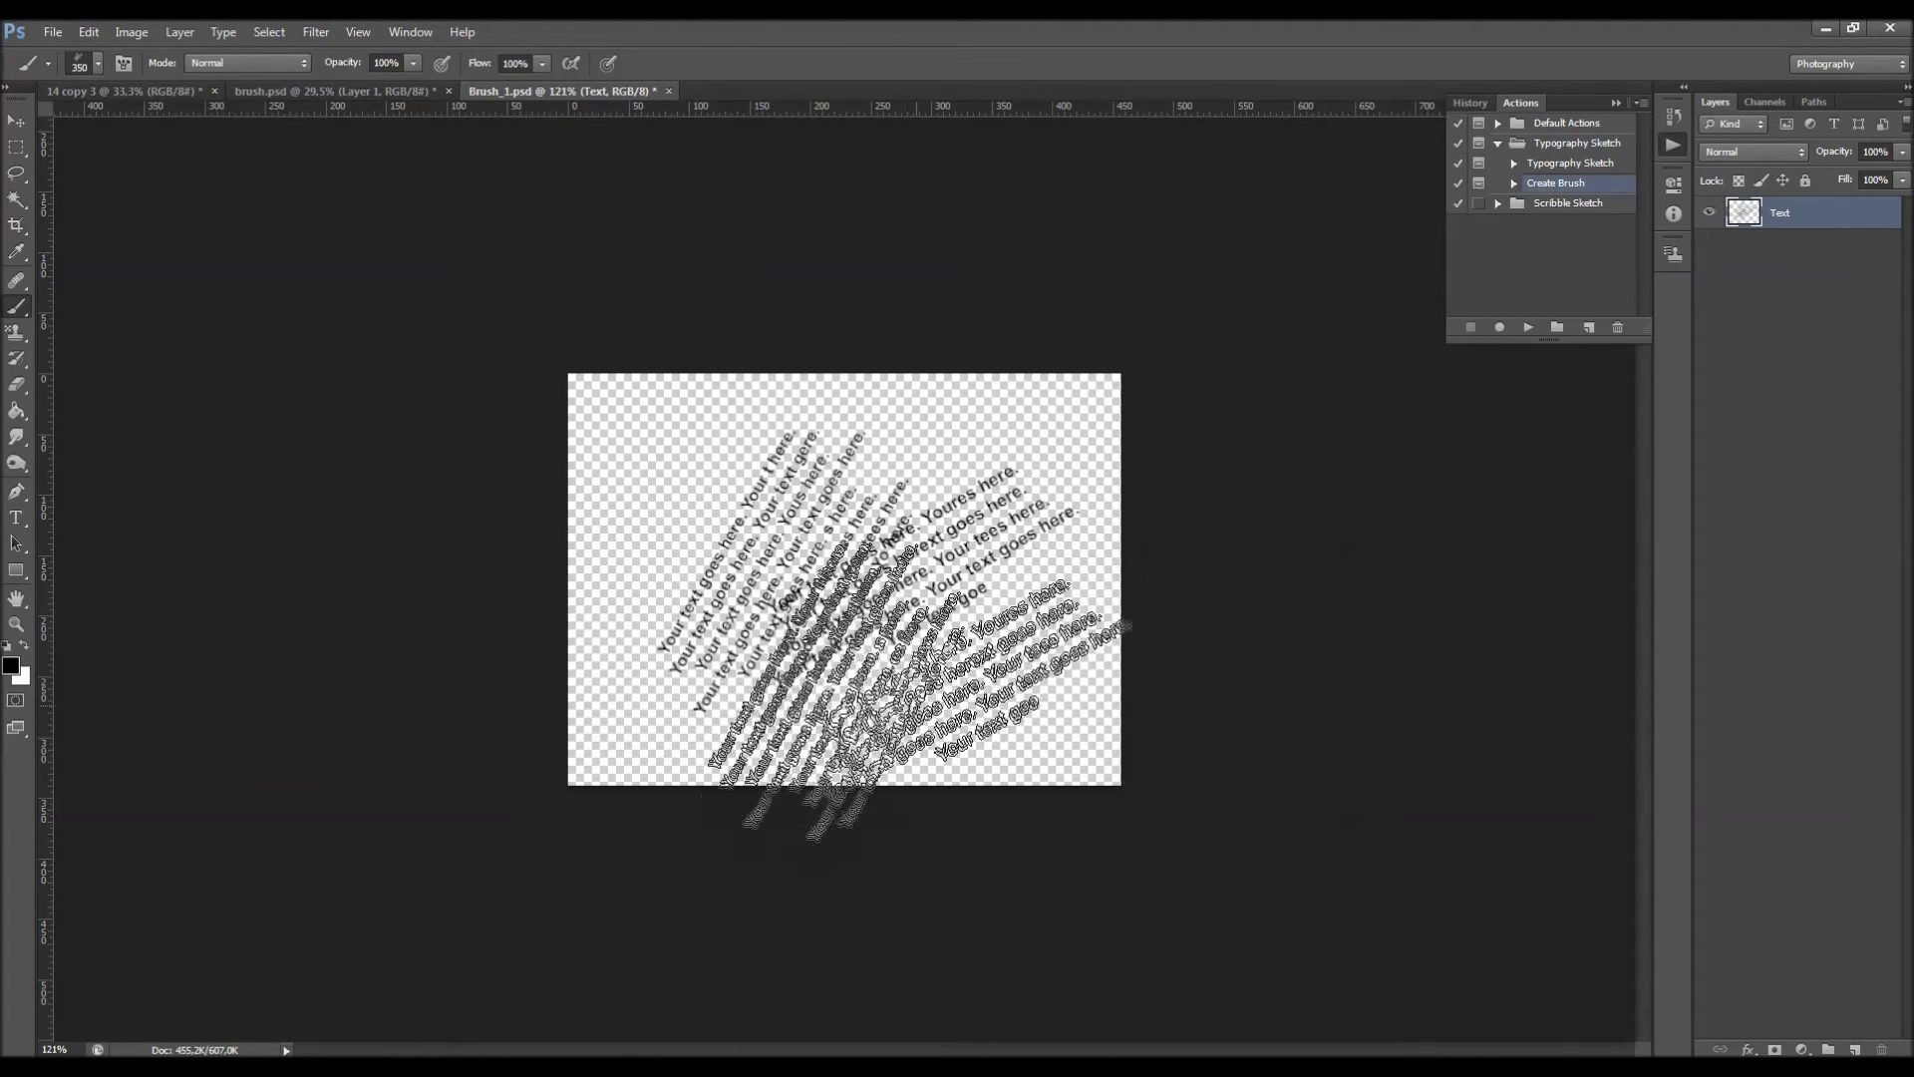
left_click(406, 36)
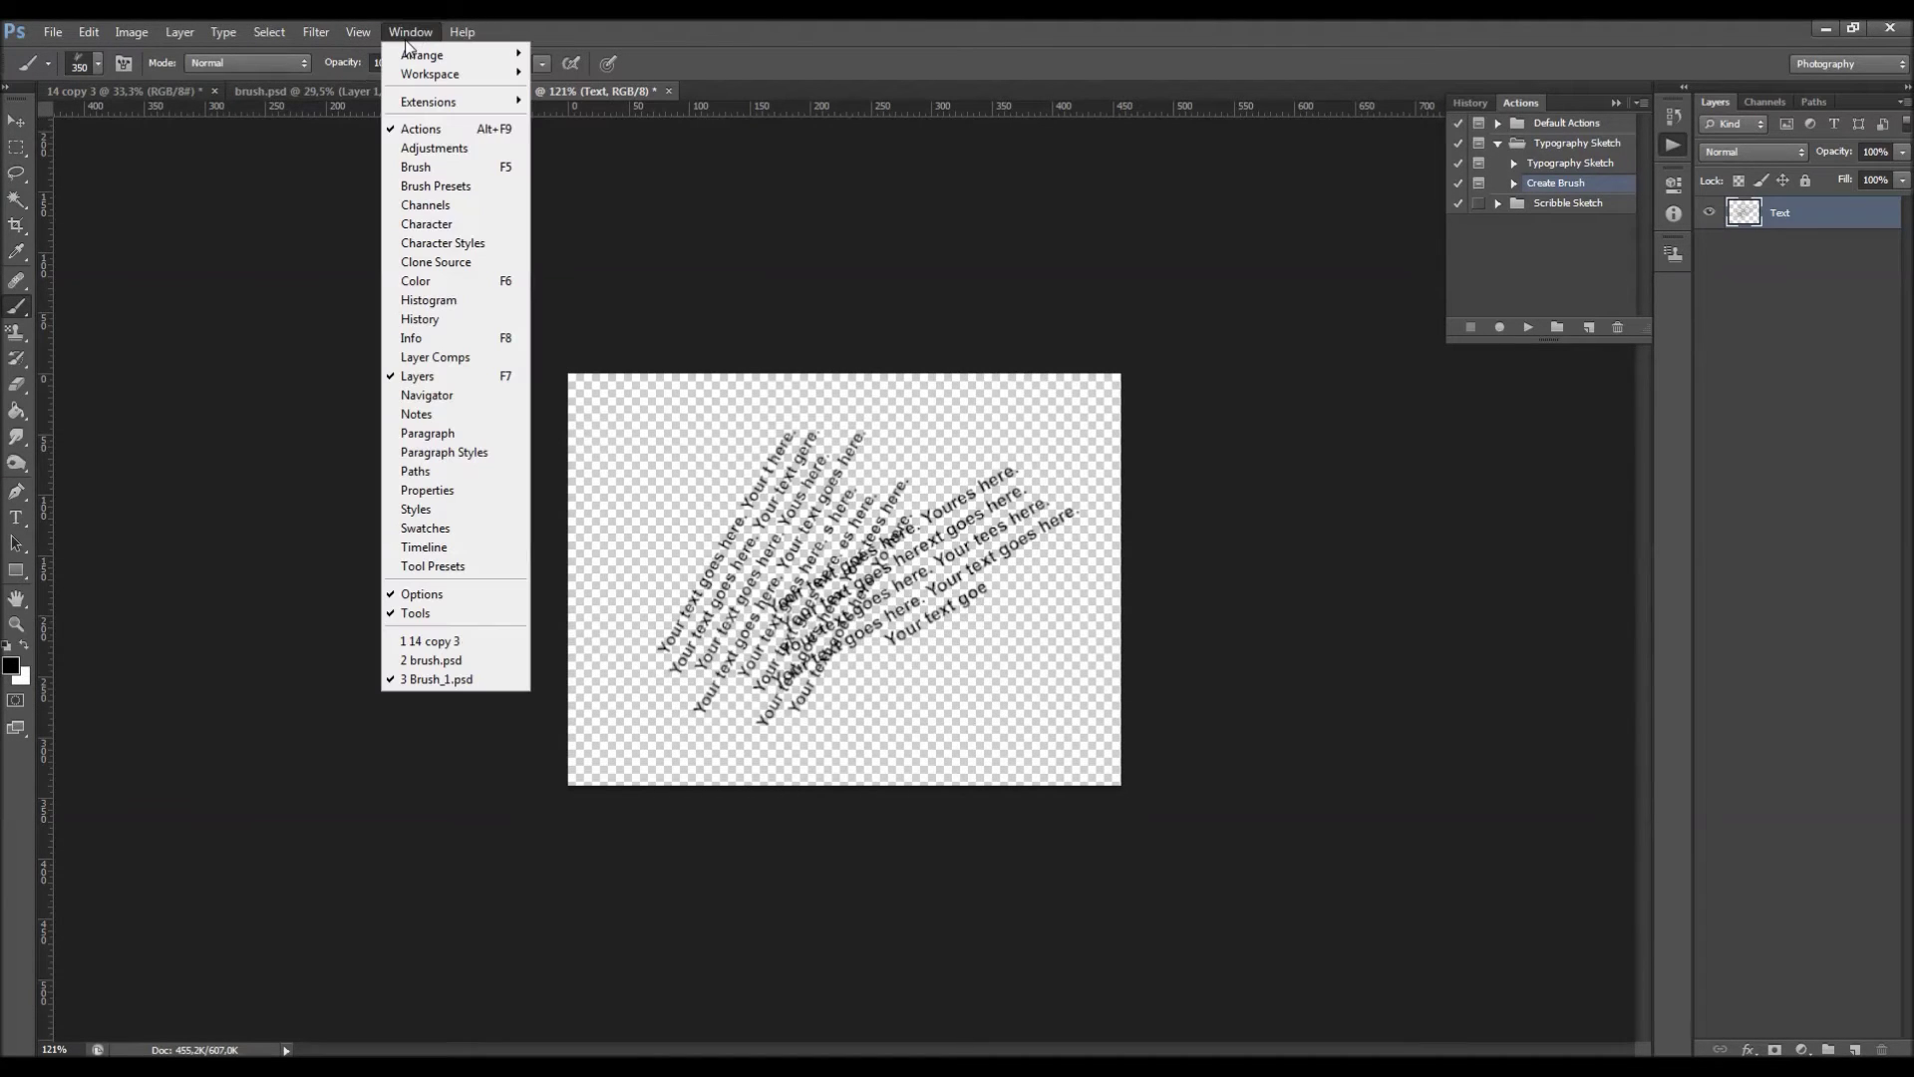
left_click(444, 166)
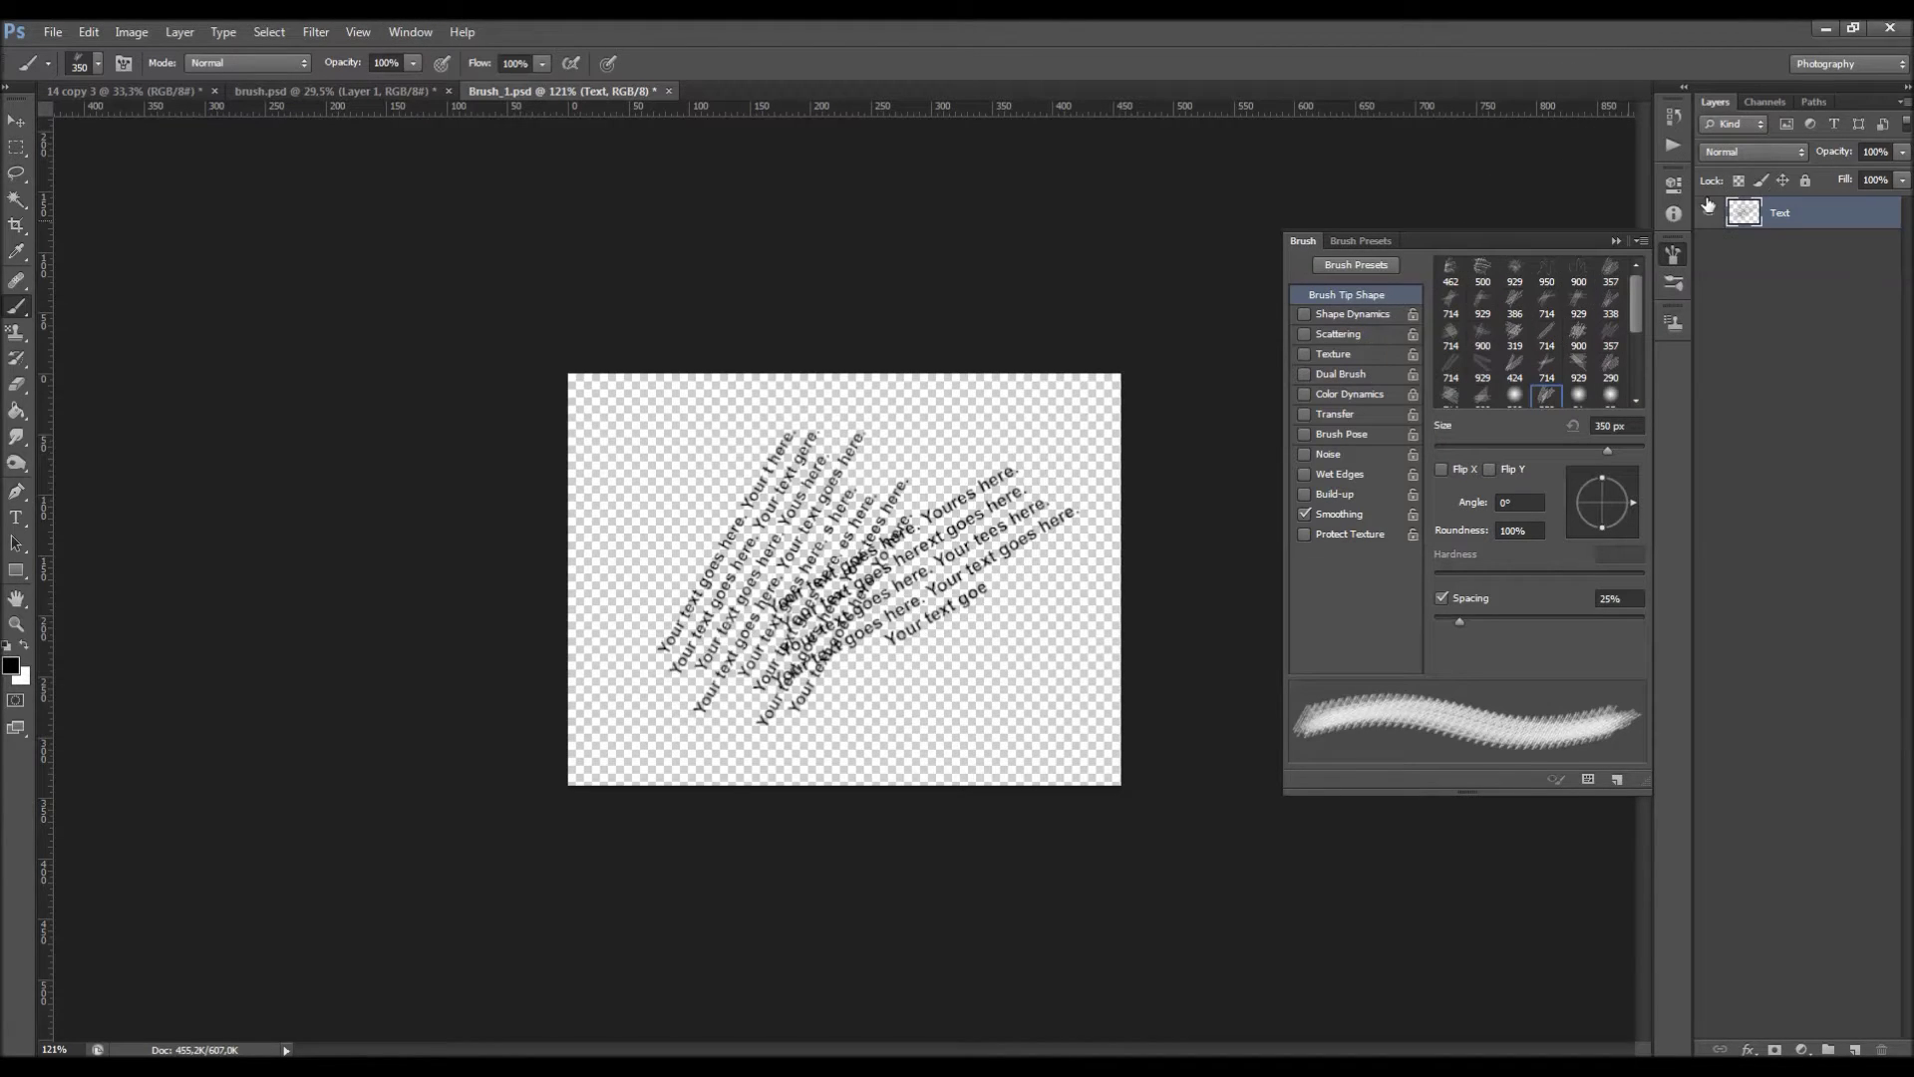
Shrink the Photoshop window and open the first Brush_1 settings screenshot from Brush_Settings_Screenshots in the Typography Sketch folder.
double_click(1670, 33)
left_click_drag(1124, 44, 1328, 79)
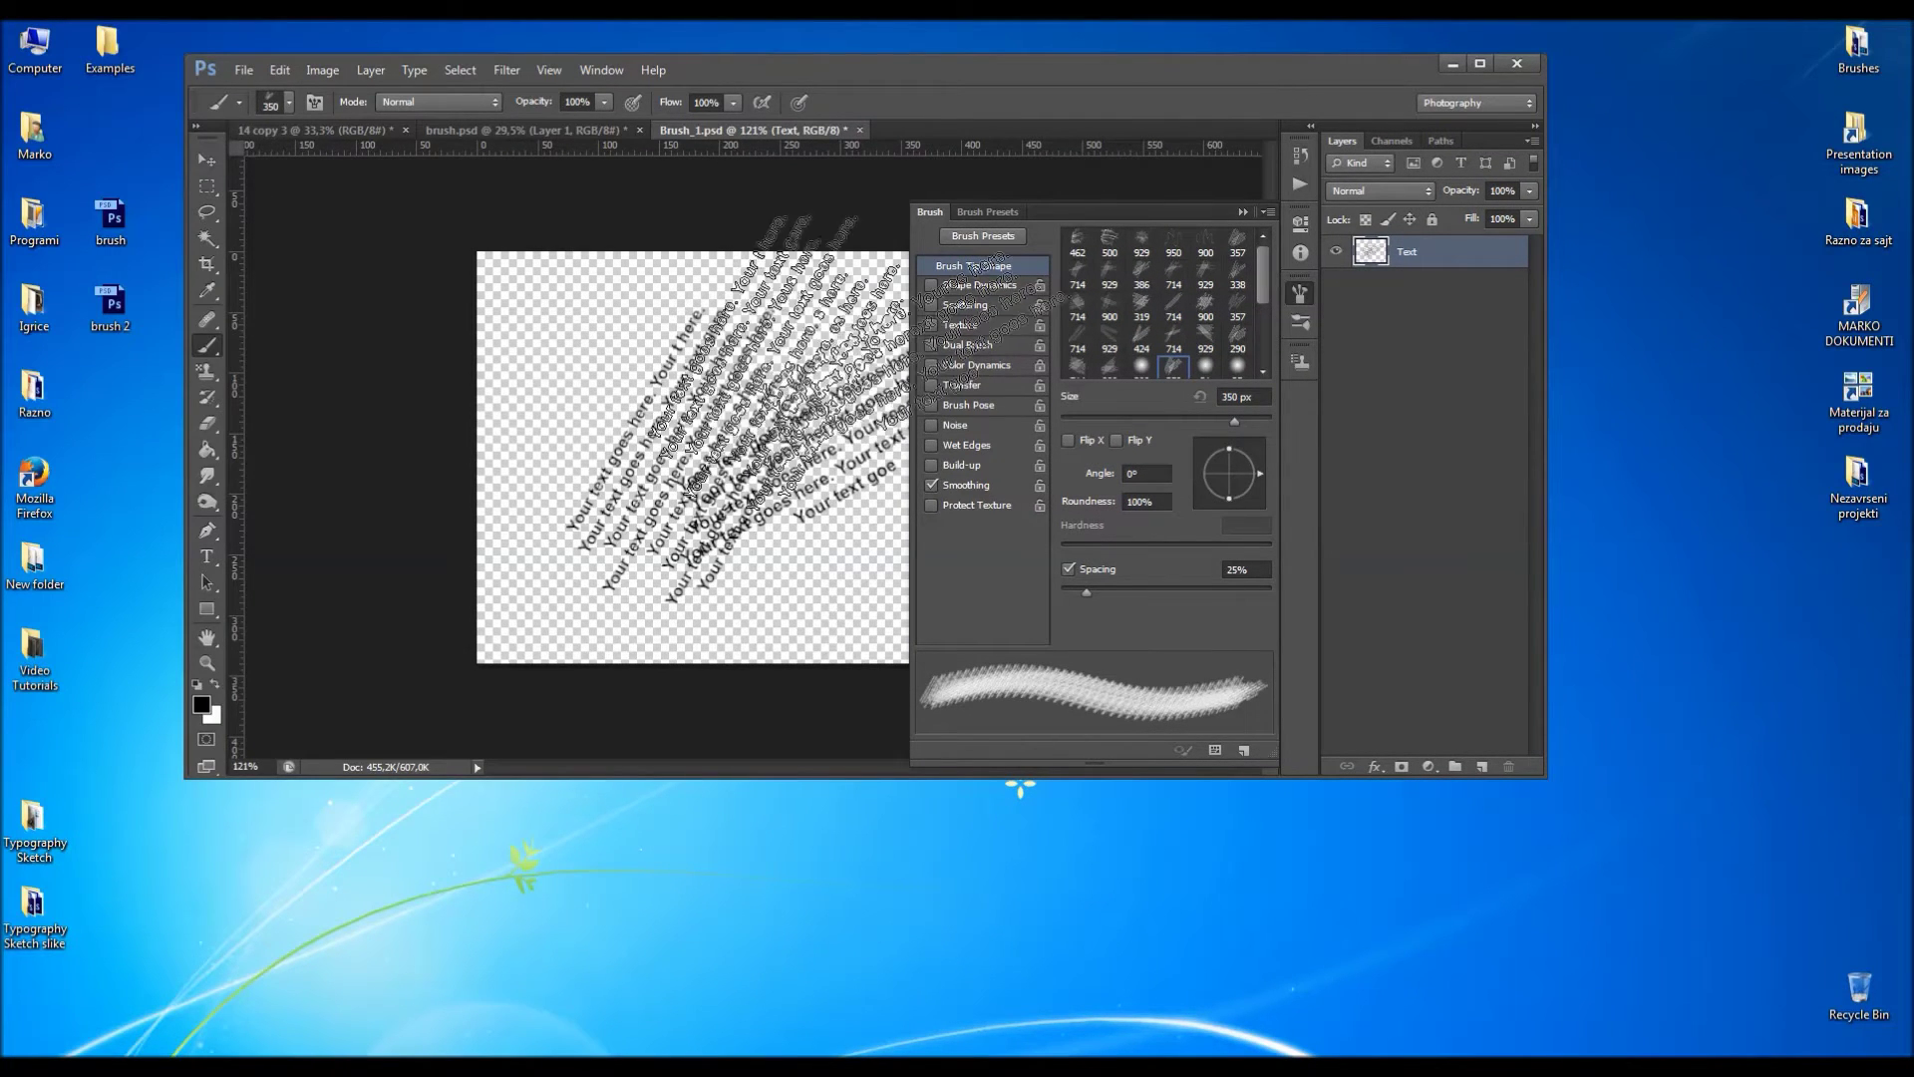
double_click(47, 830)
mouse_move(1413, 352)
left_mouse_down()
mouse_move(1517, 315)
mouse_move(1525, 338)
left_mouse_up()
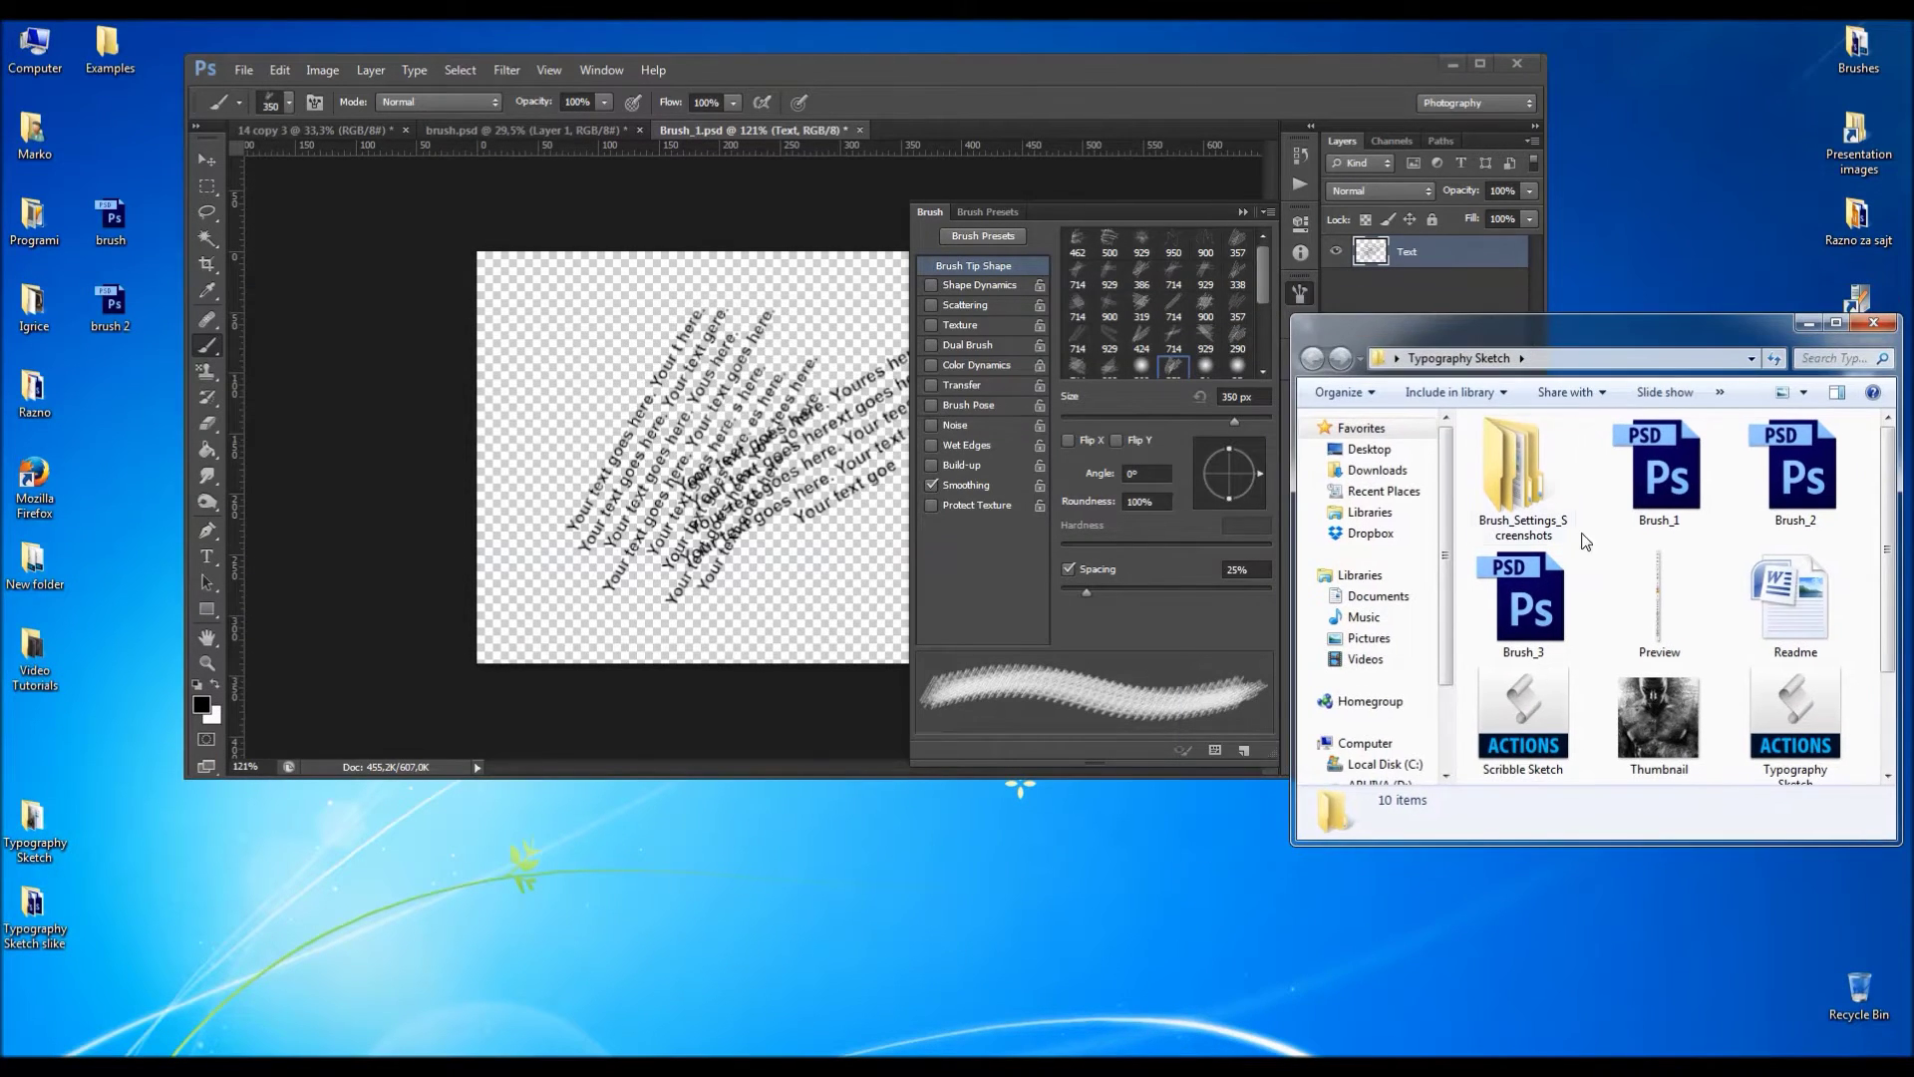
double_click(1531, 490)
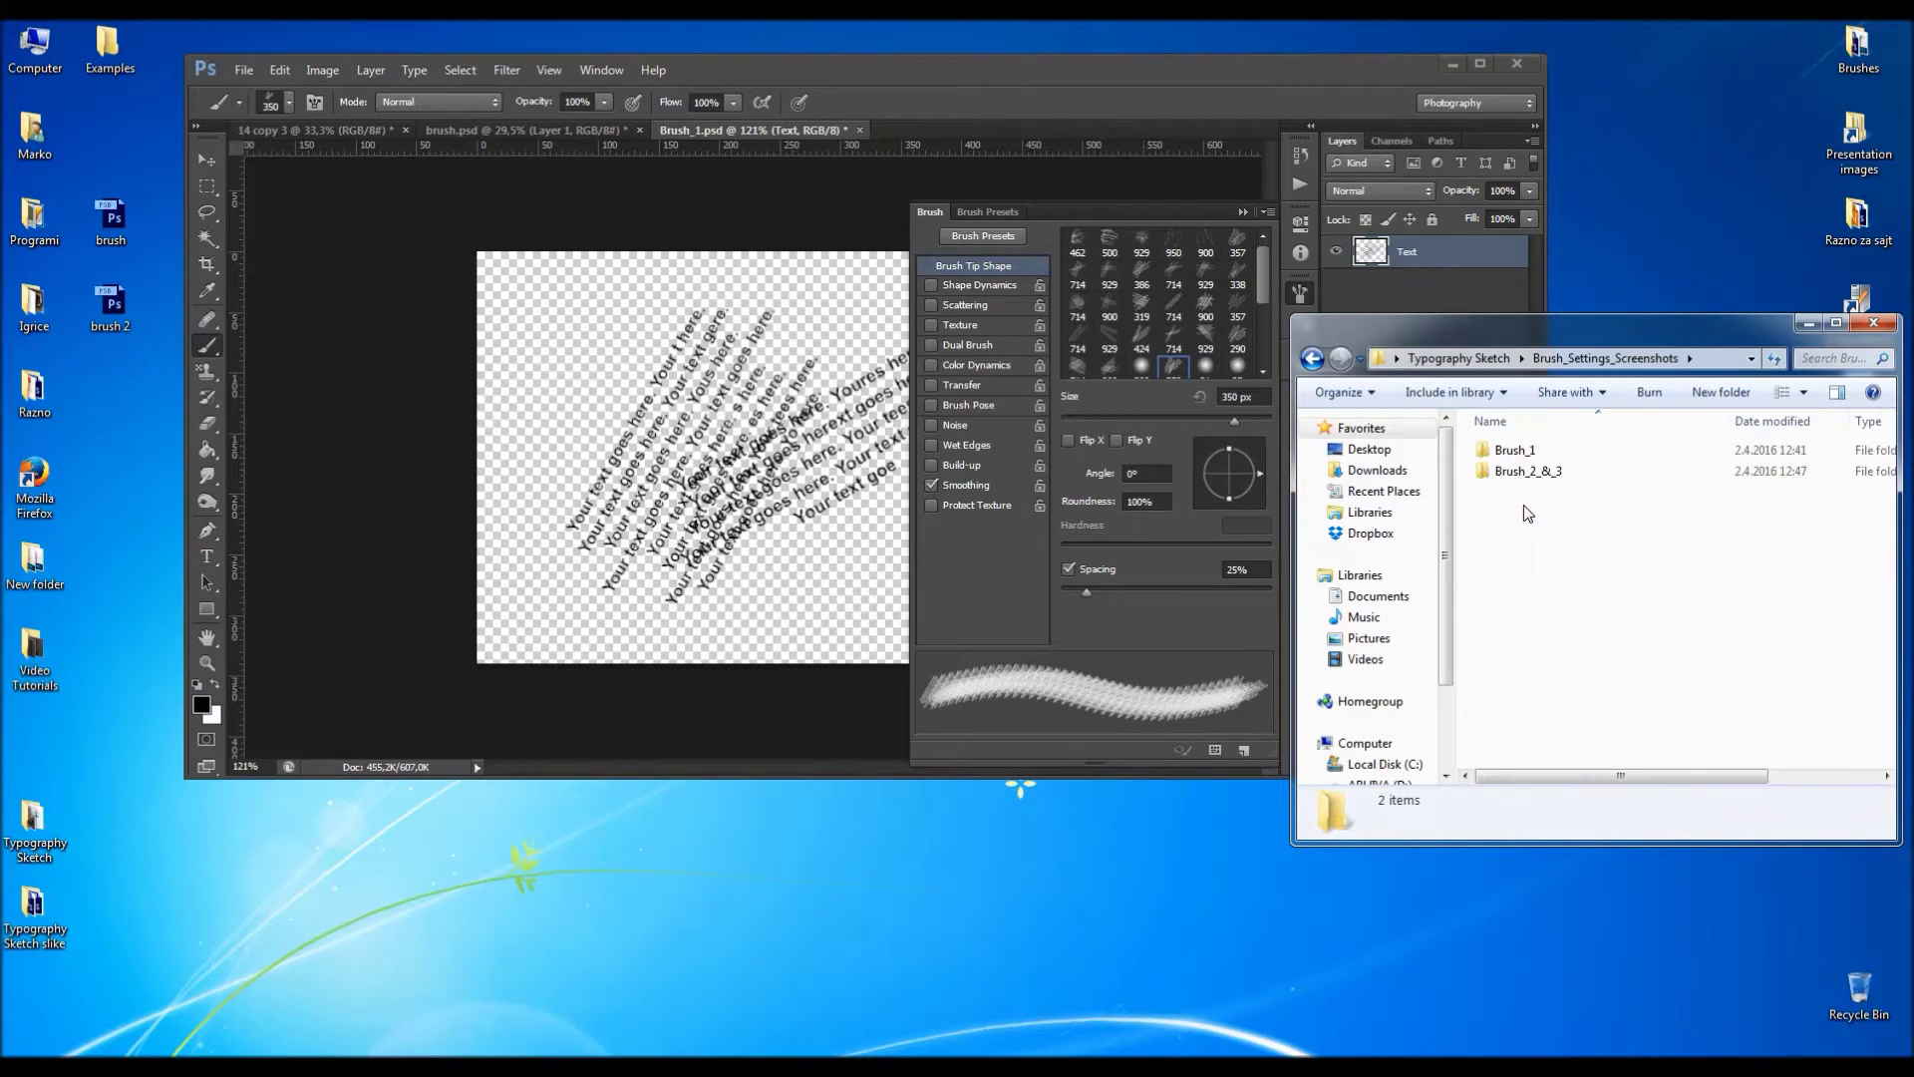
double_click(1535, 450)
double_click(1537, 450)
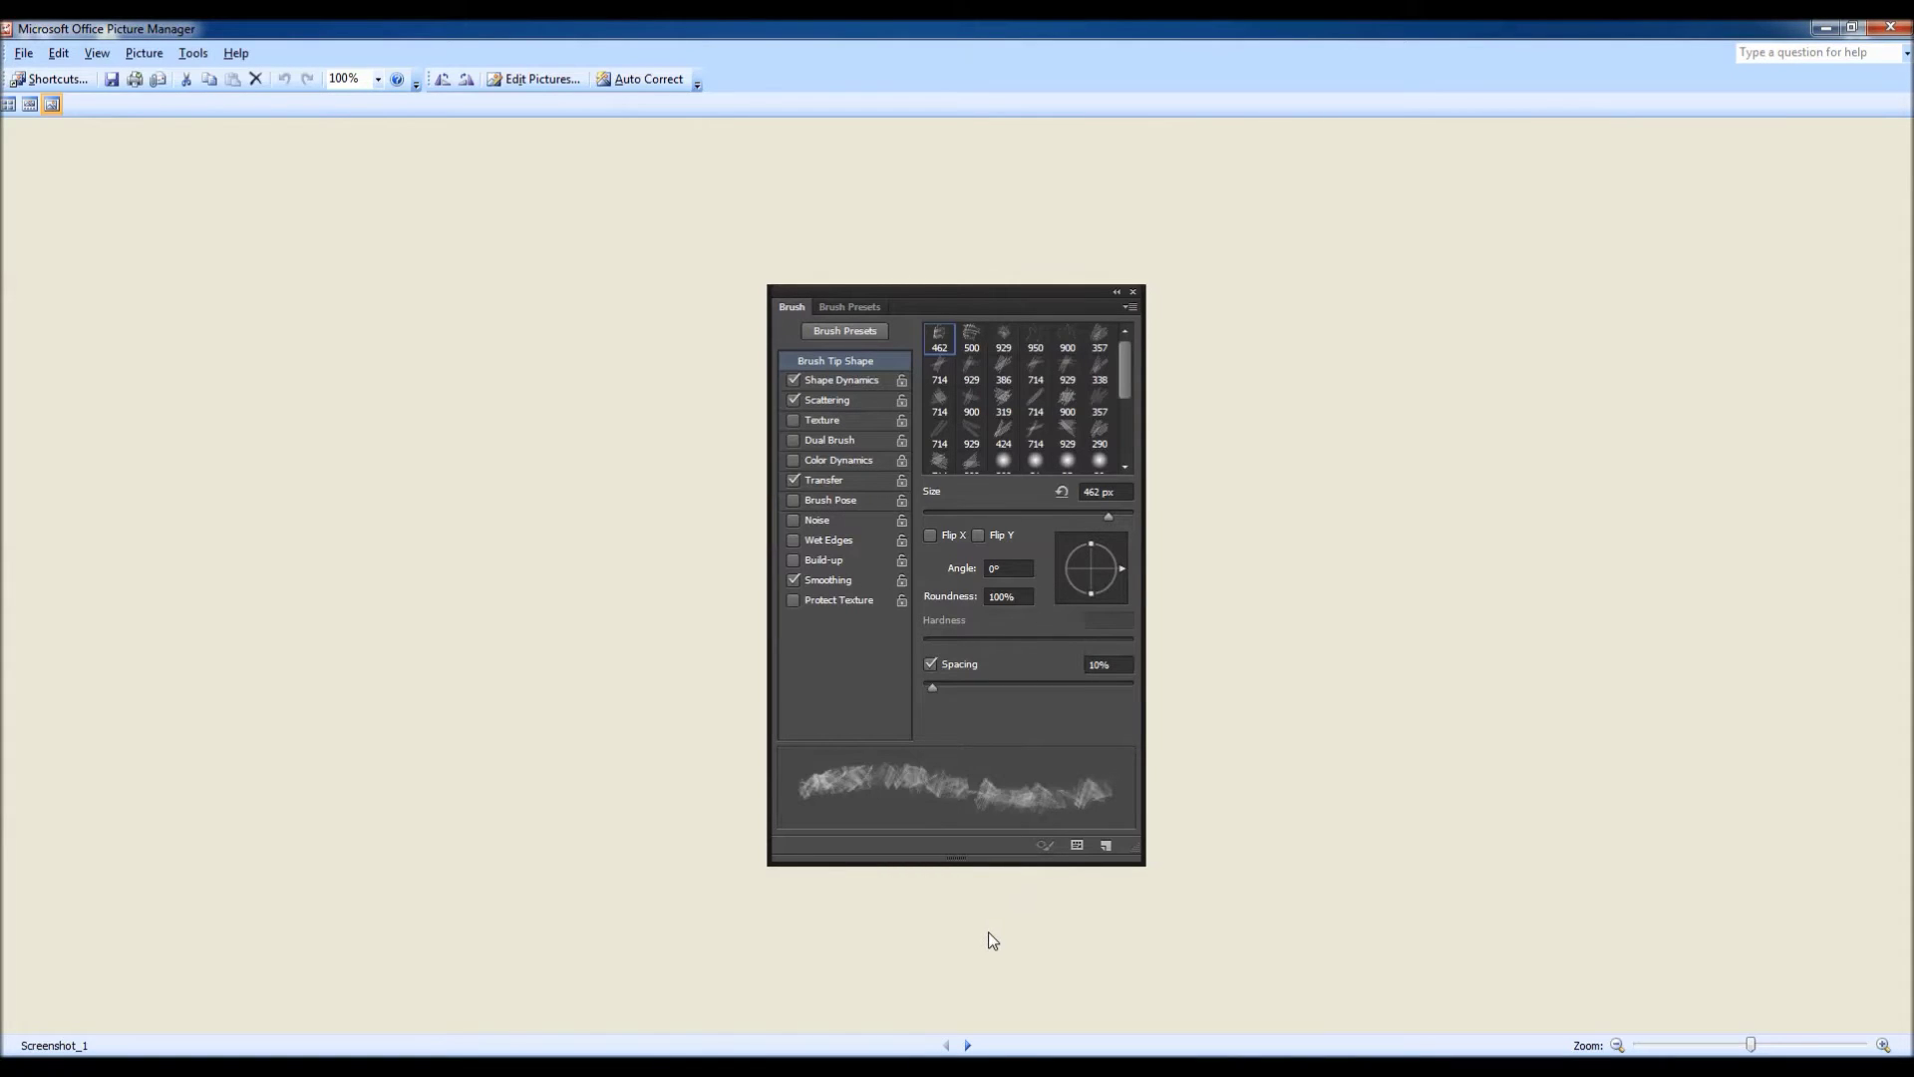
Review the Brush_1 screenshots for Shape Dynamics, Scattering and Transfer, then close the viewer and return to the maximized Photoshop window.
left_click(967, 1045)
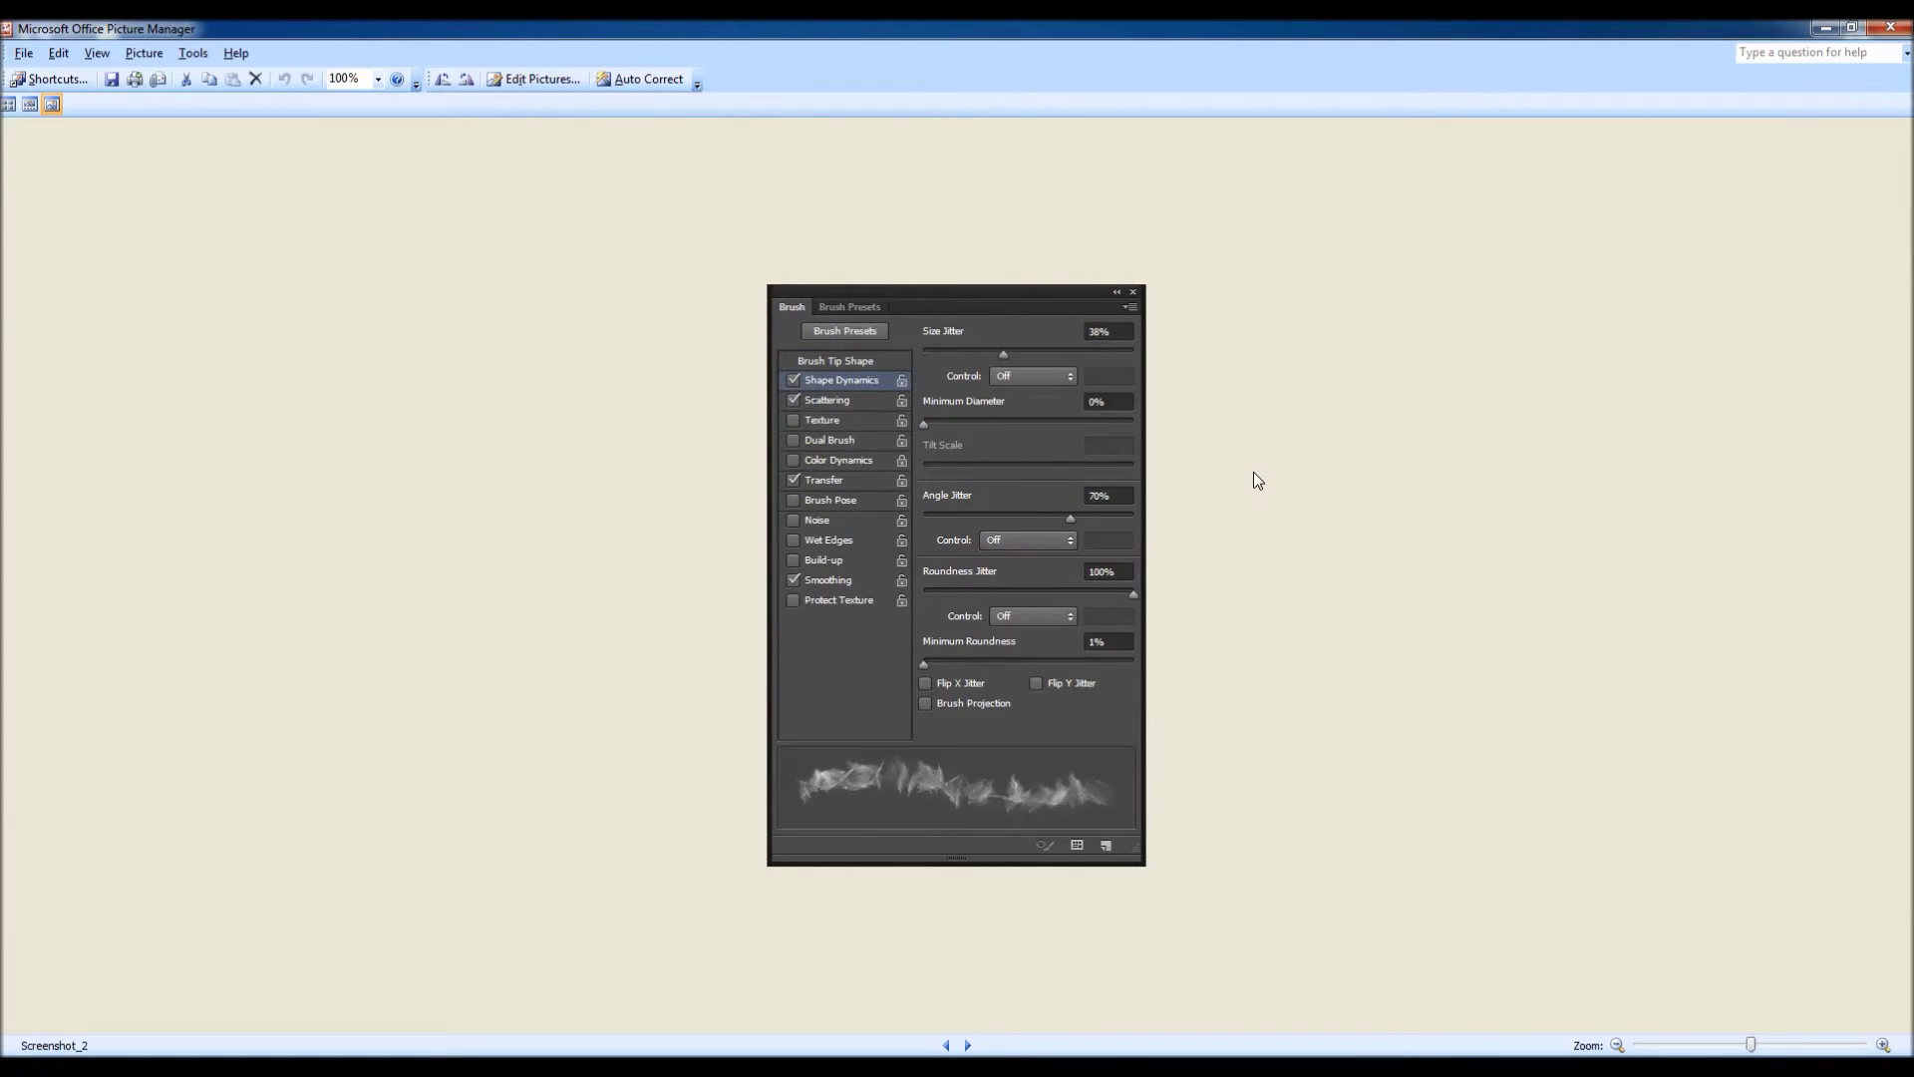
key("Right")
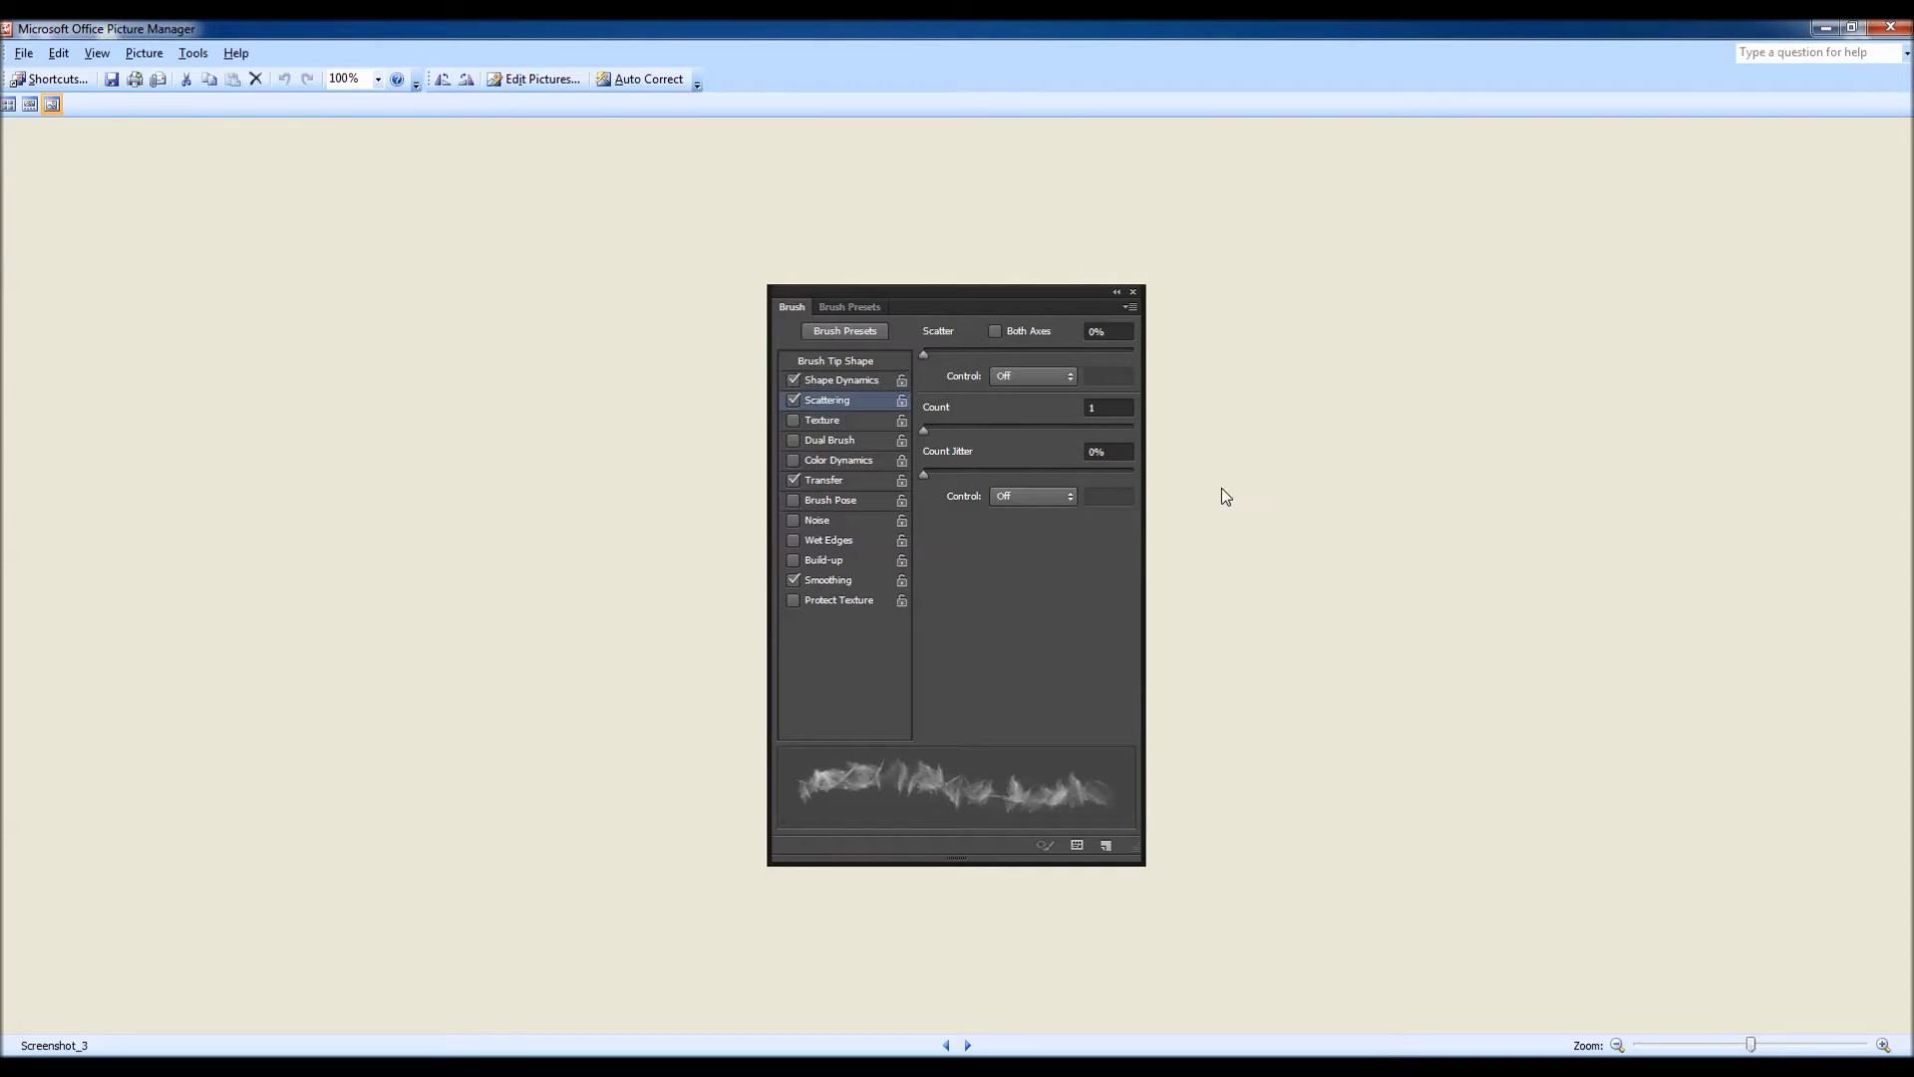
key("Right")
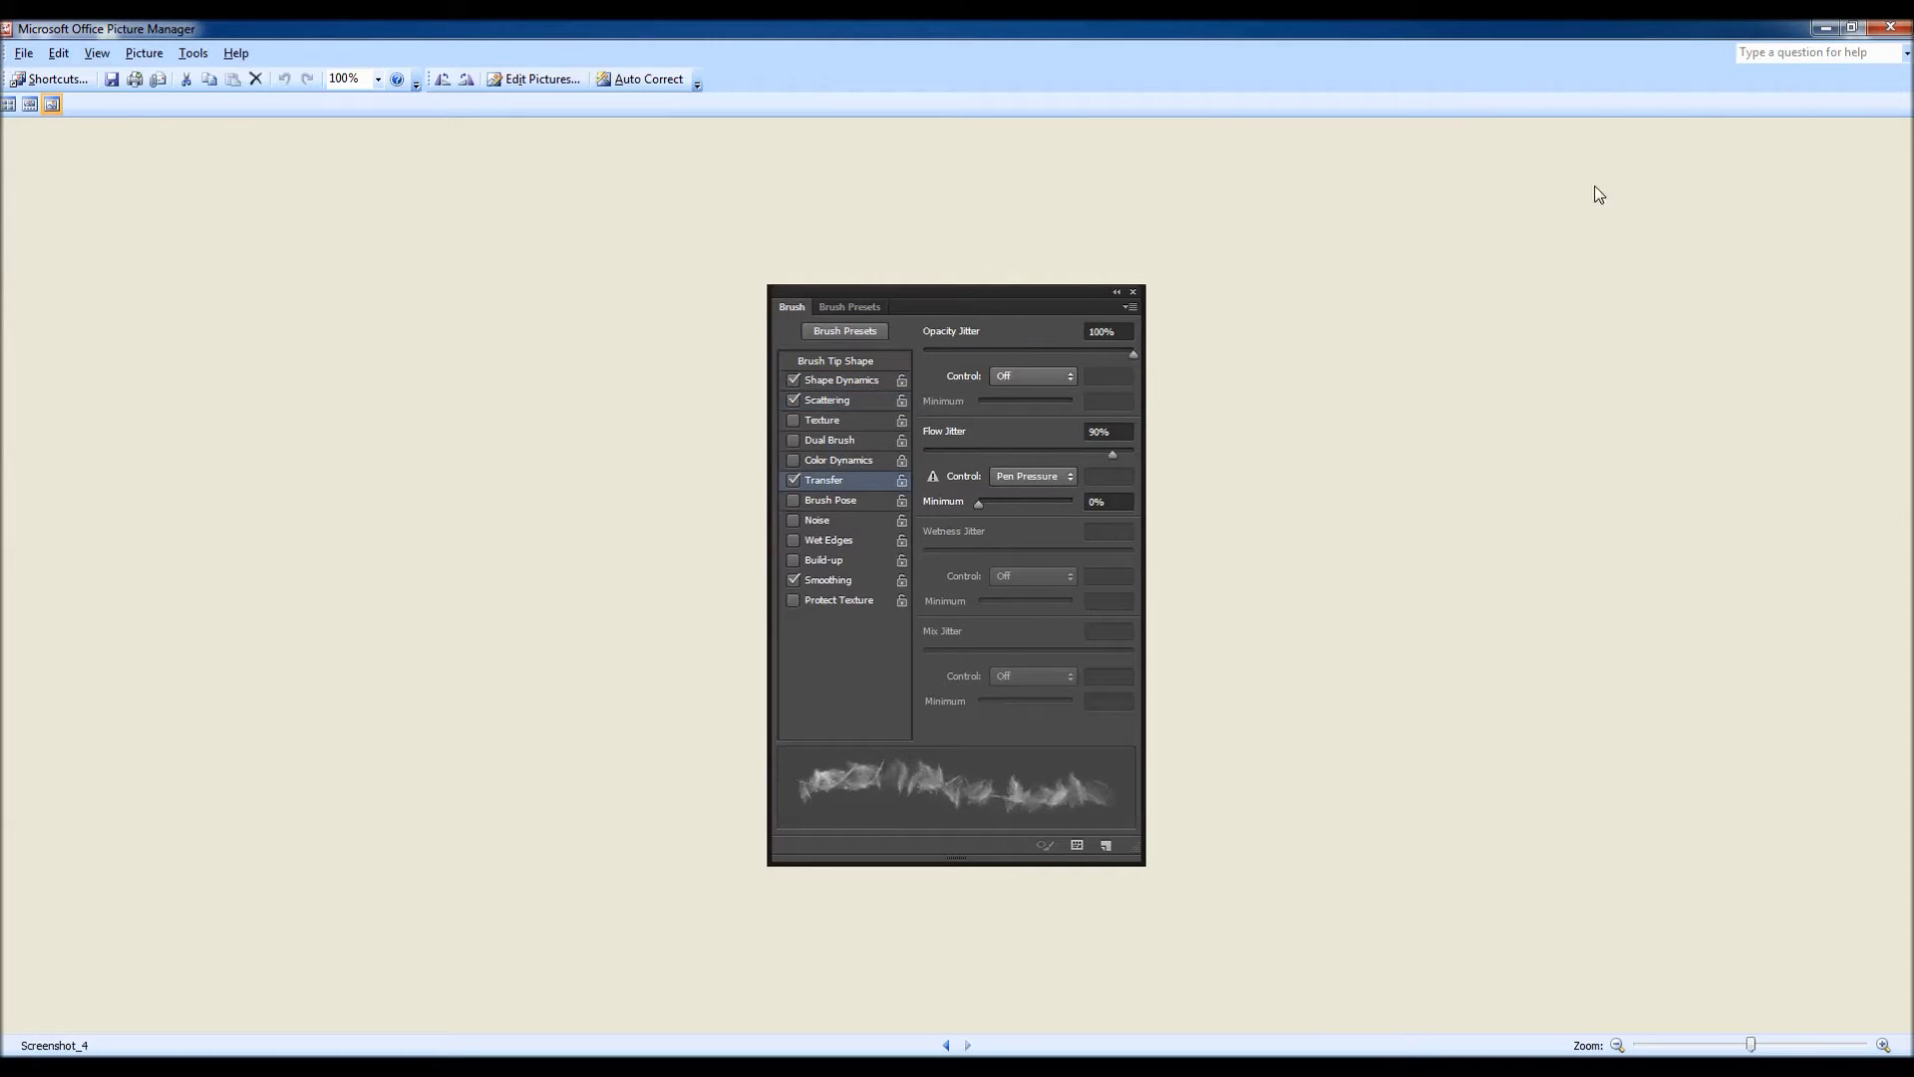
left_click(1888, 27)
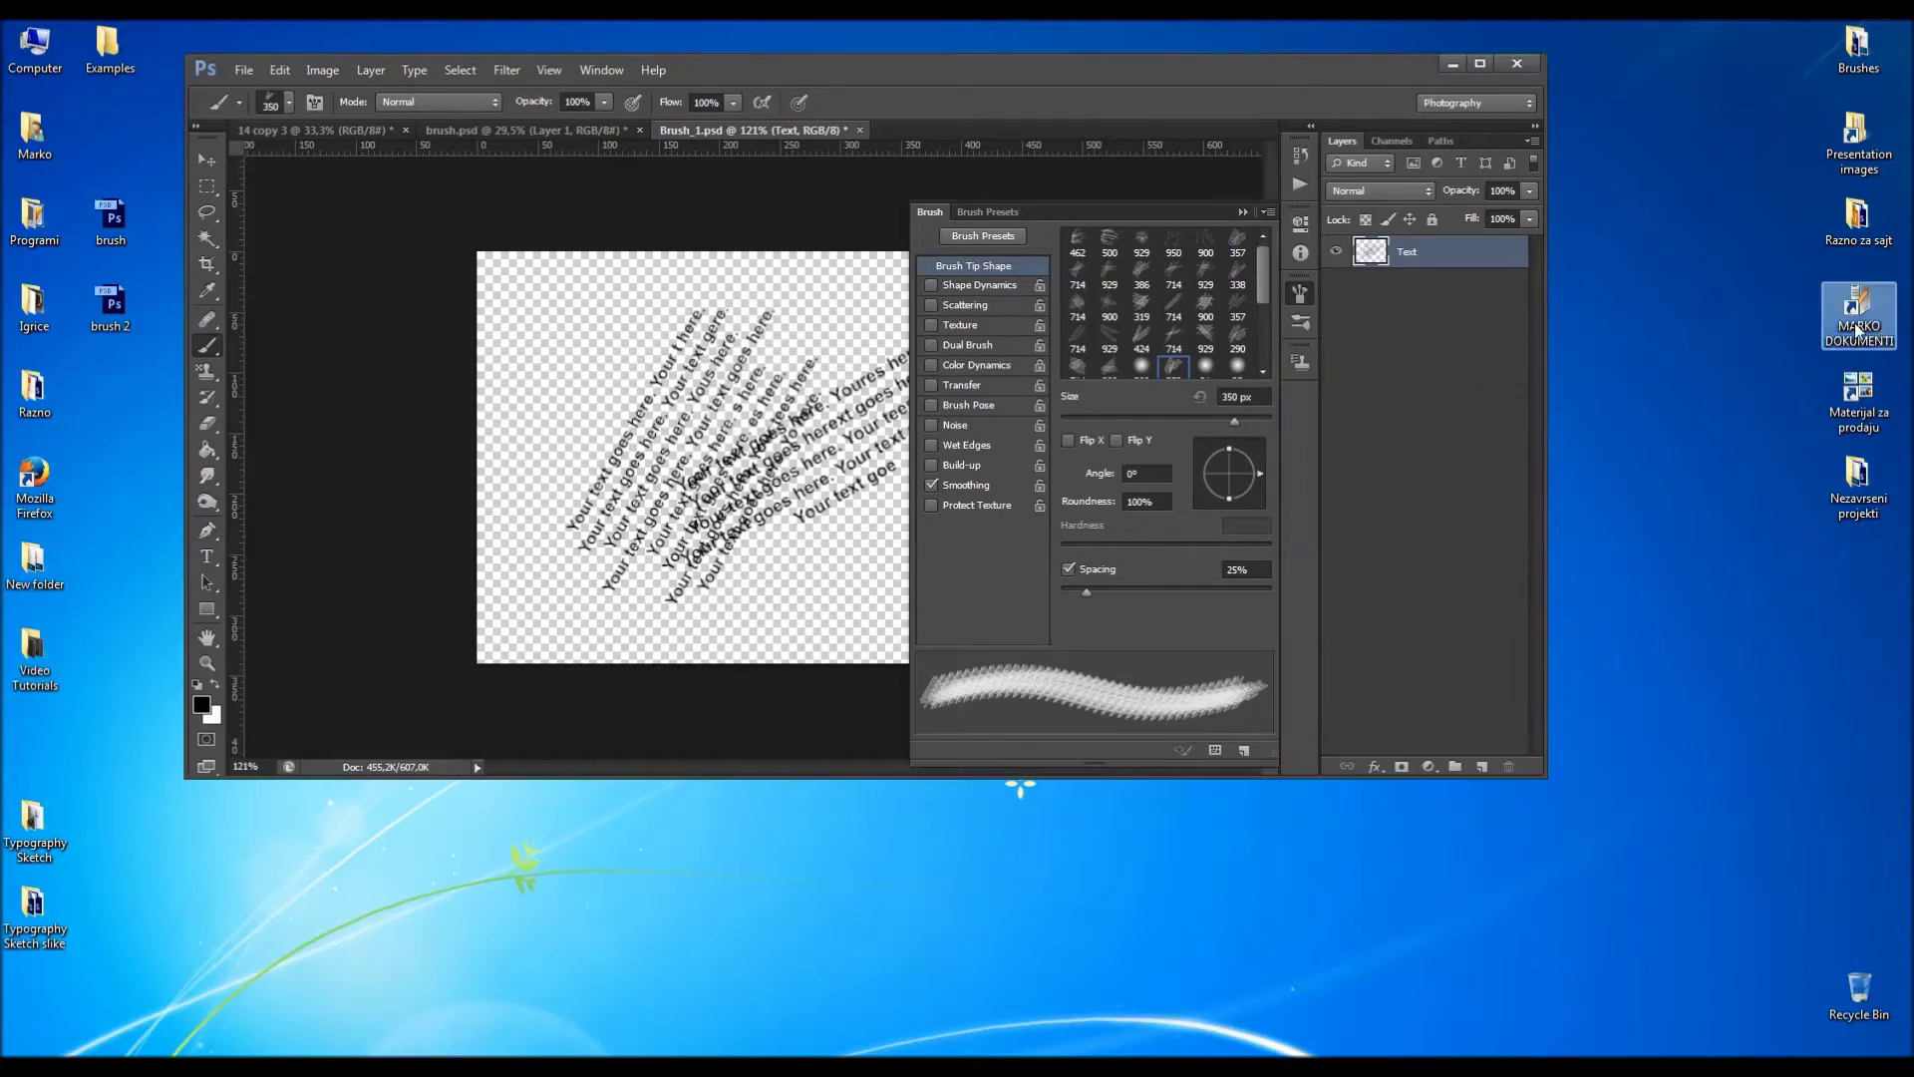
double_click(1265, 76)
Compare the existing 357, 714, 929 and 386 px brush presets and examine the 357 px brush's Shape Dynamics settings.
right_click(906, 578)
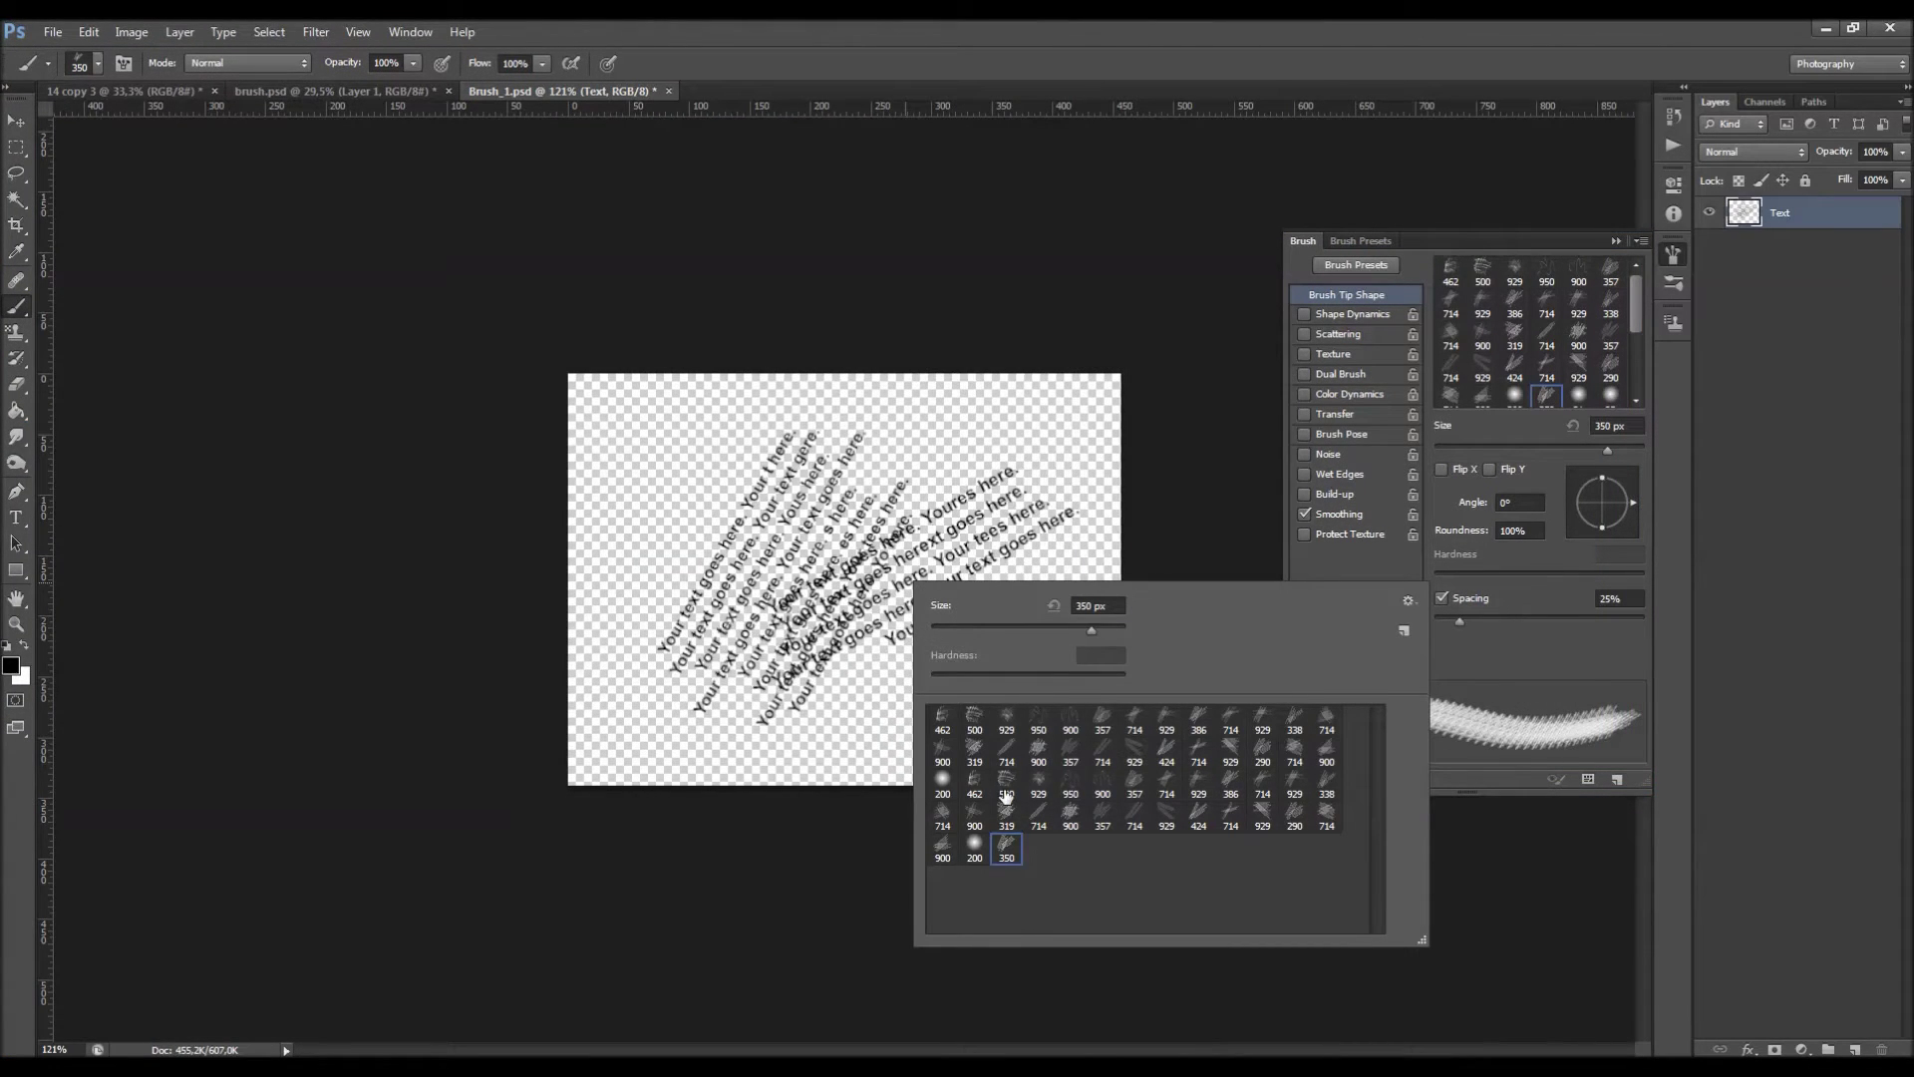
left_click(1135, 792)
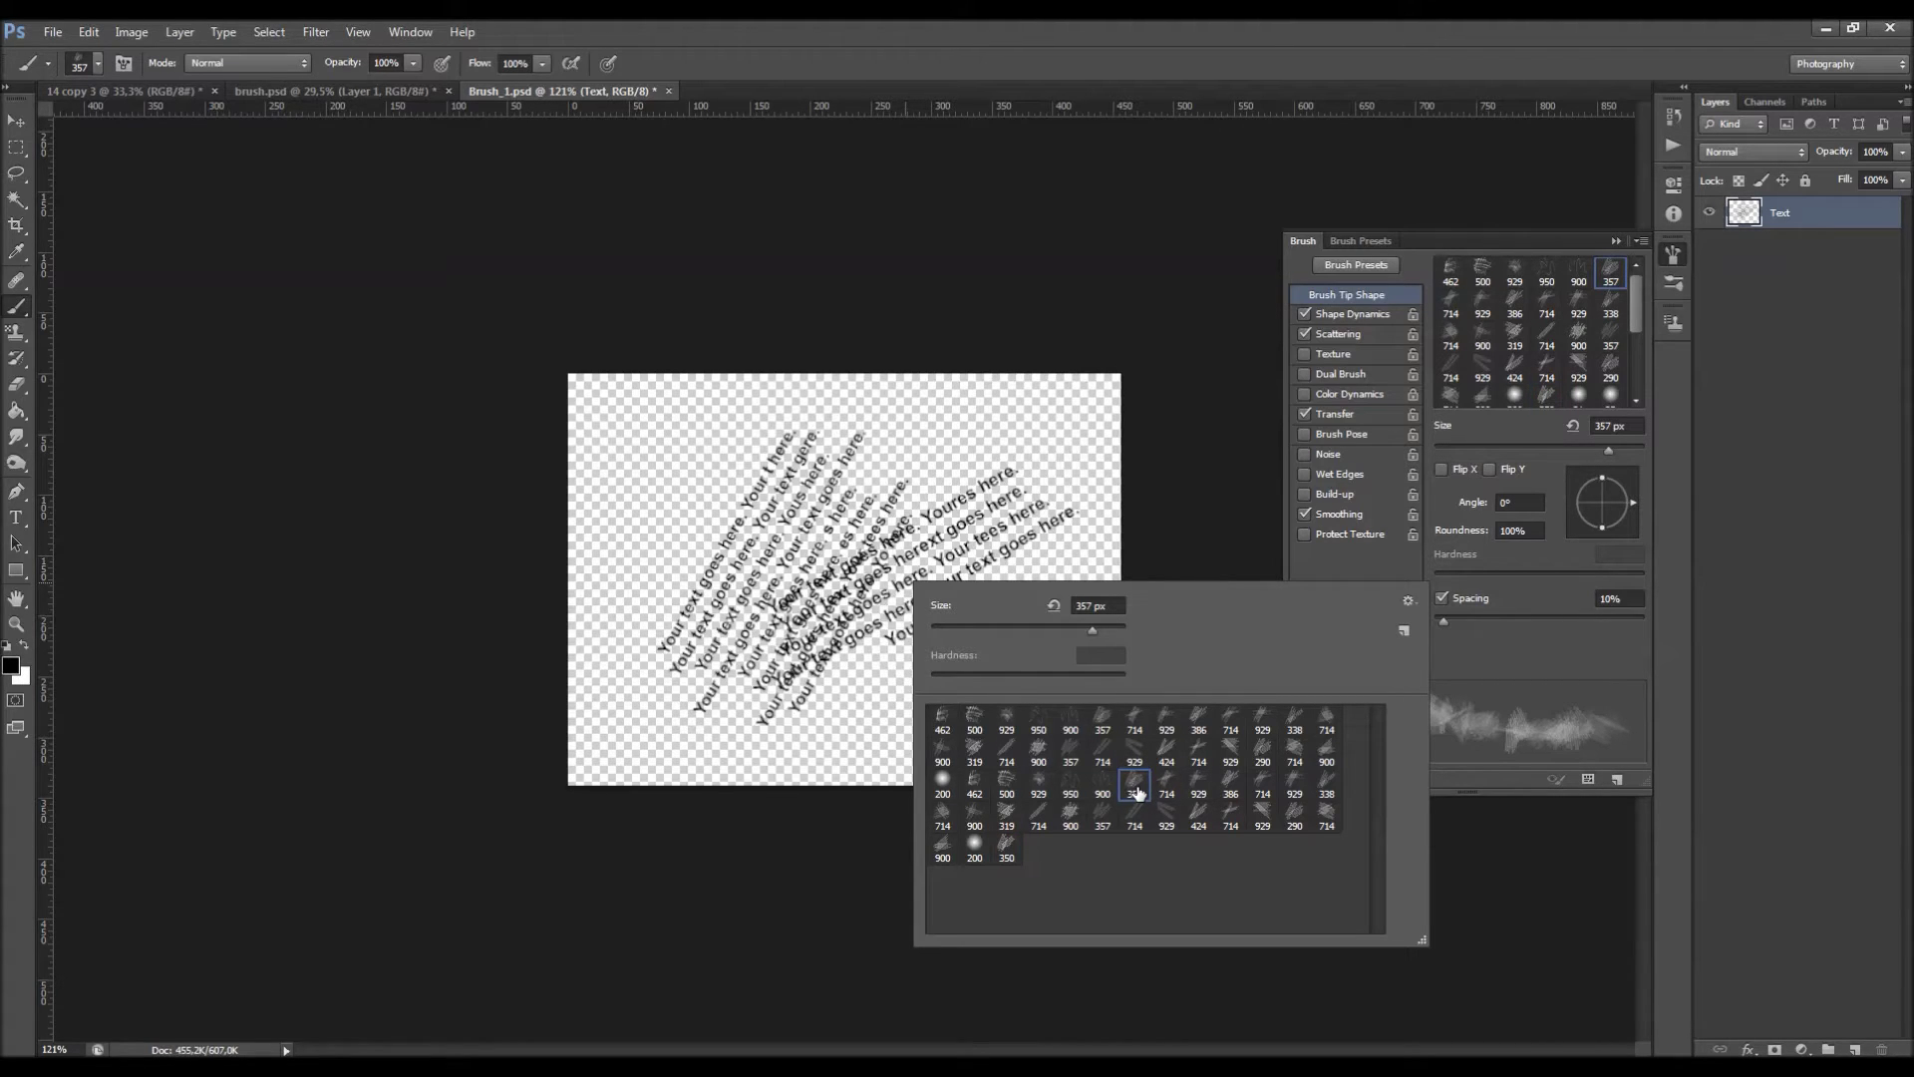
left_click(1166, 789)
left_click(1194, 787)
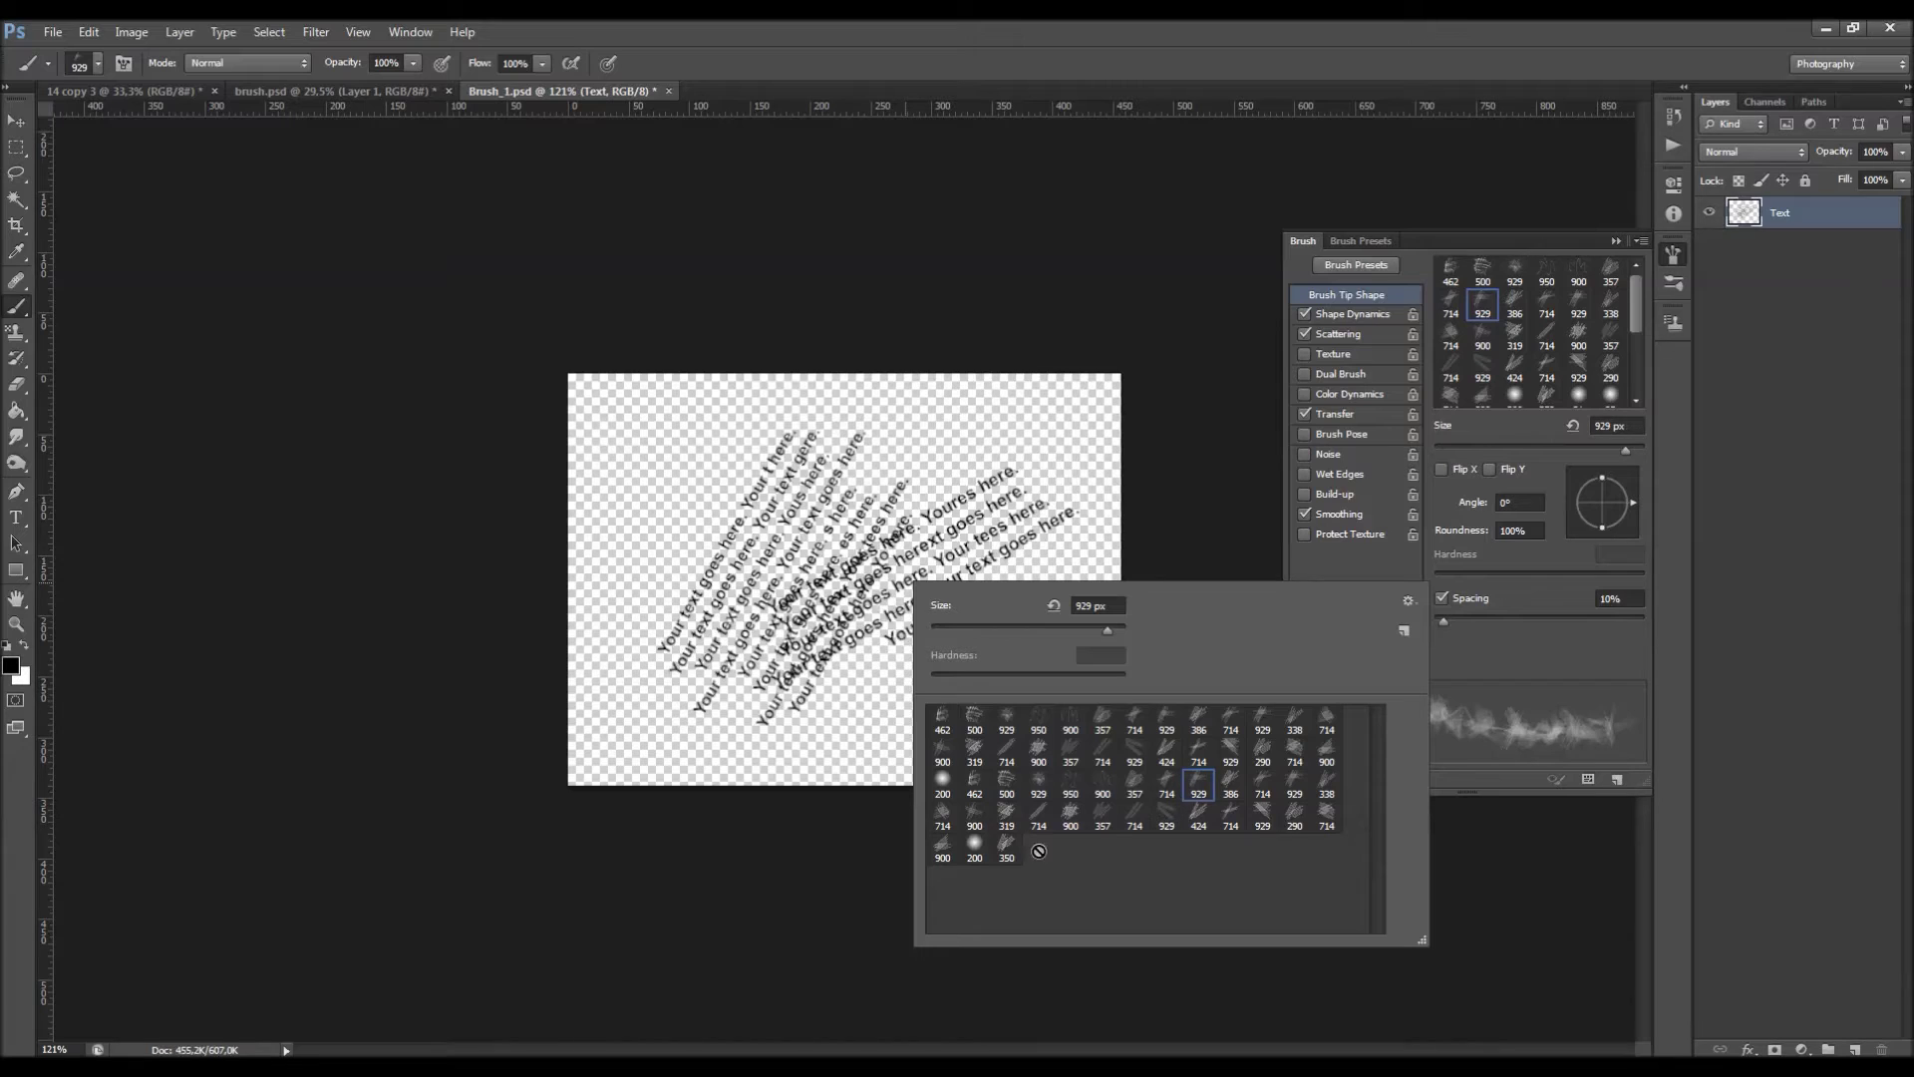
left_click(1136, 788)
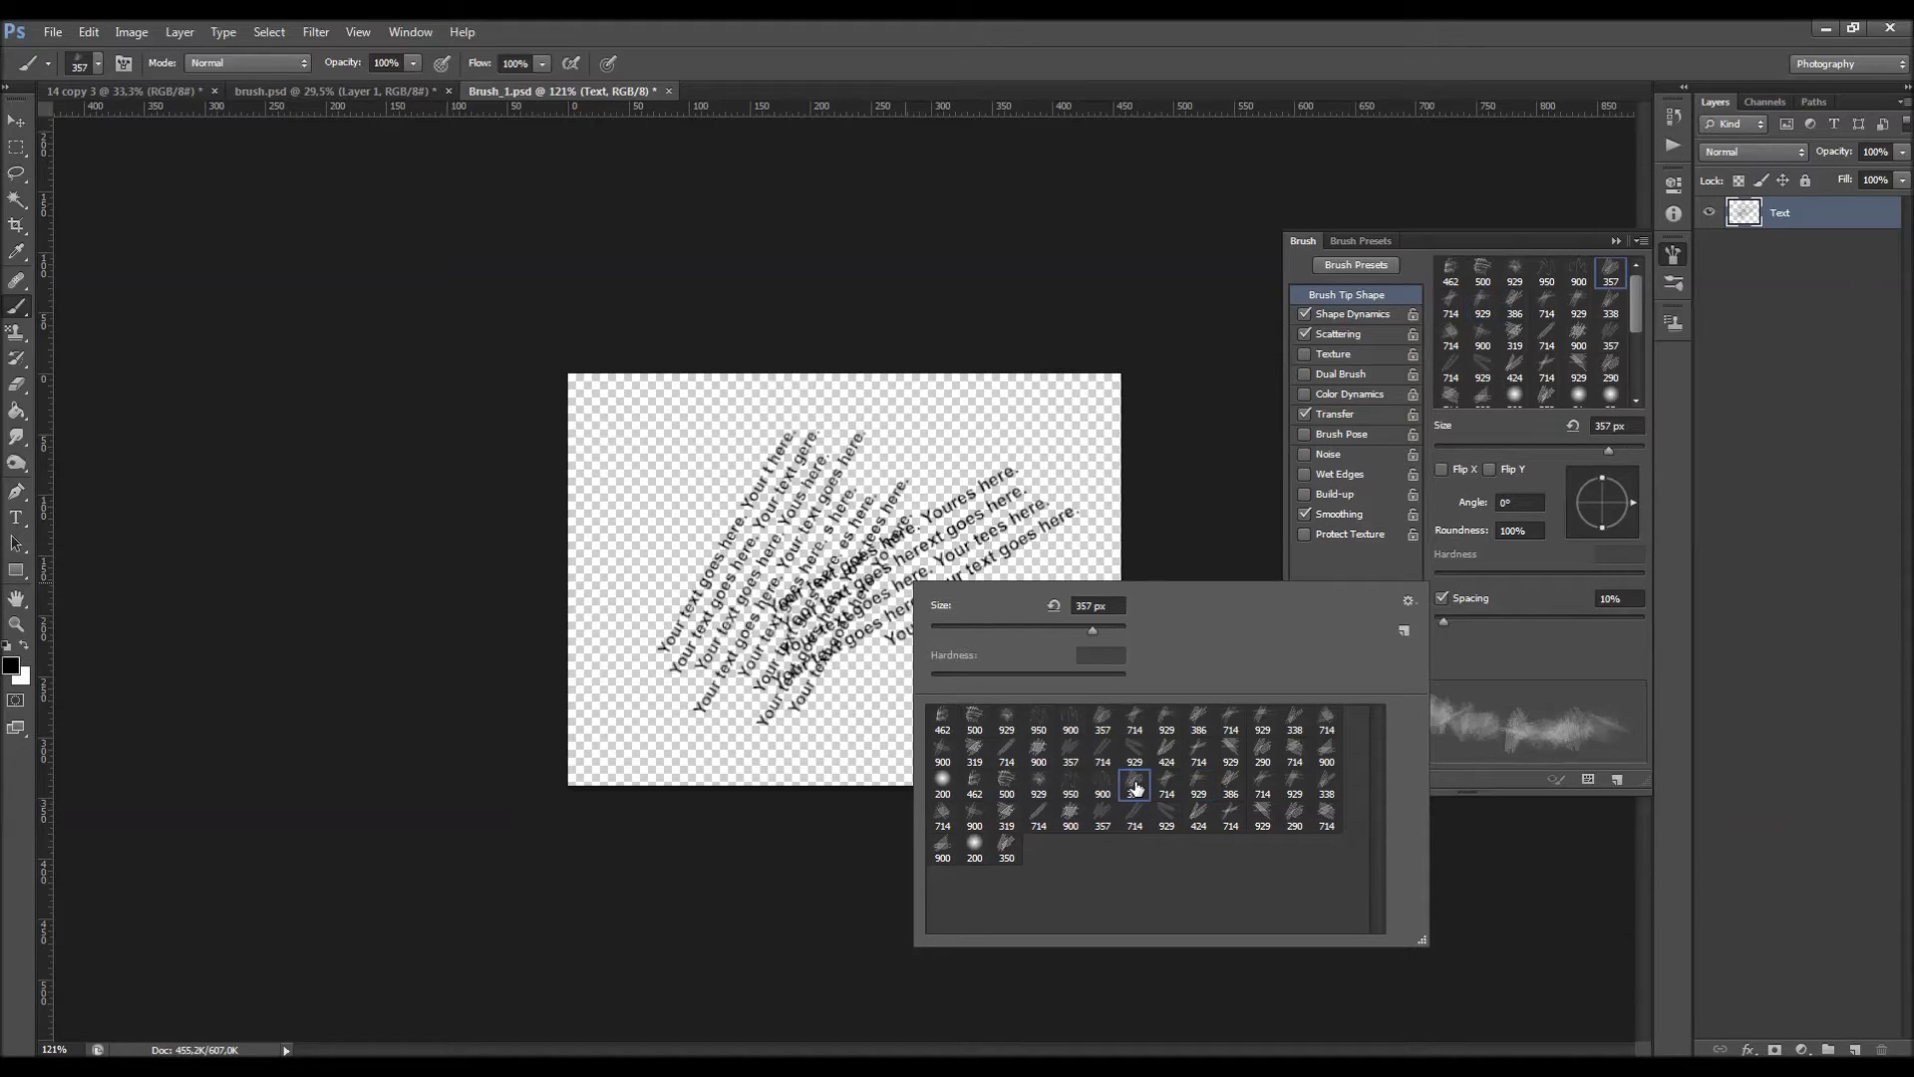
left_click(1172, 782)
left_click(1201, 784)
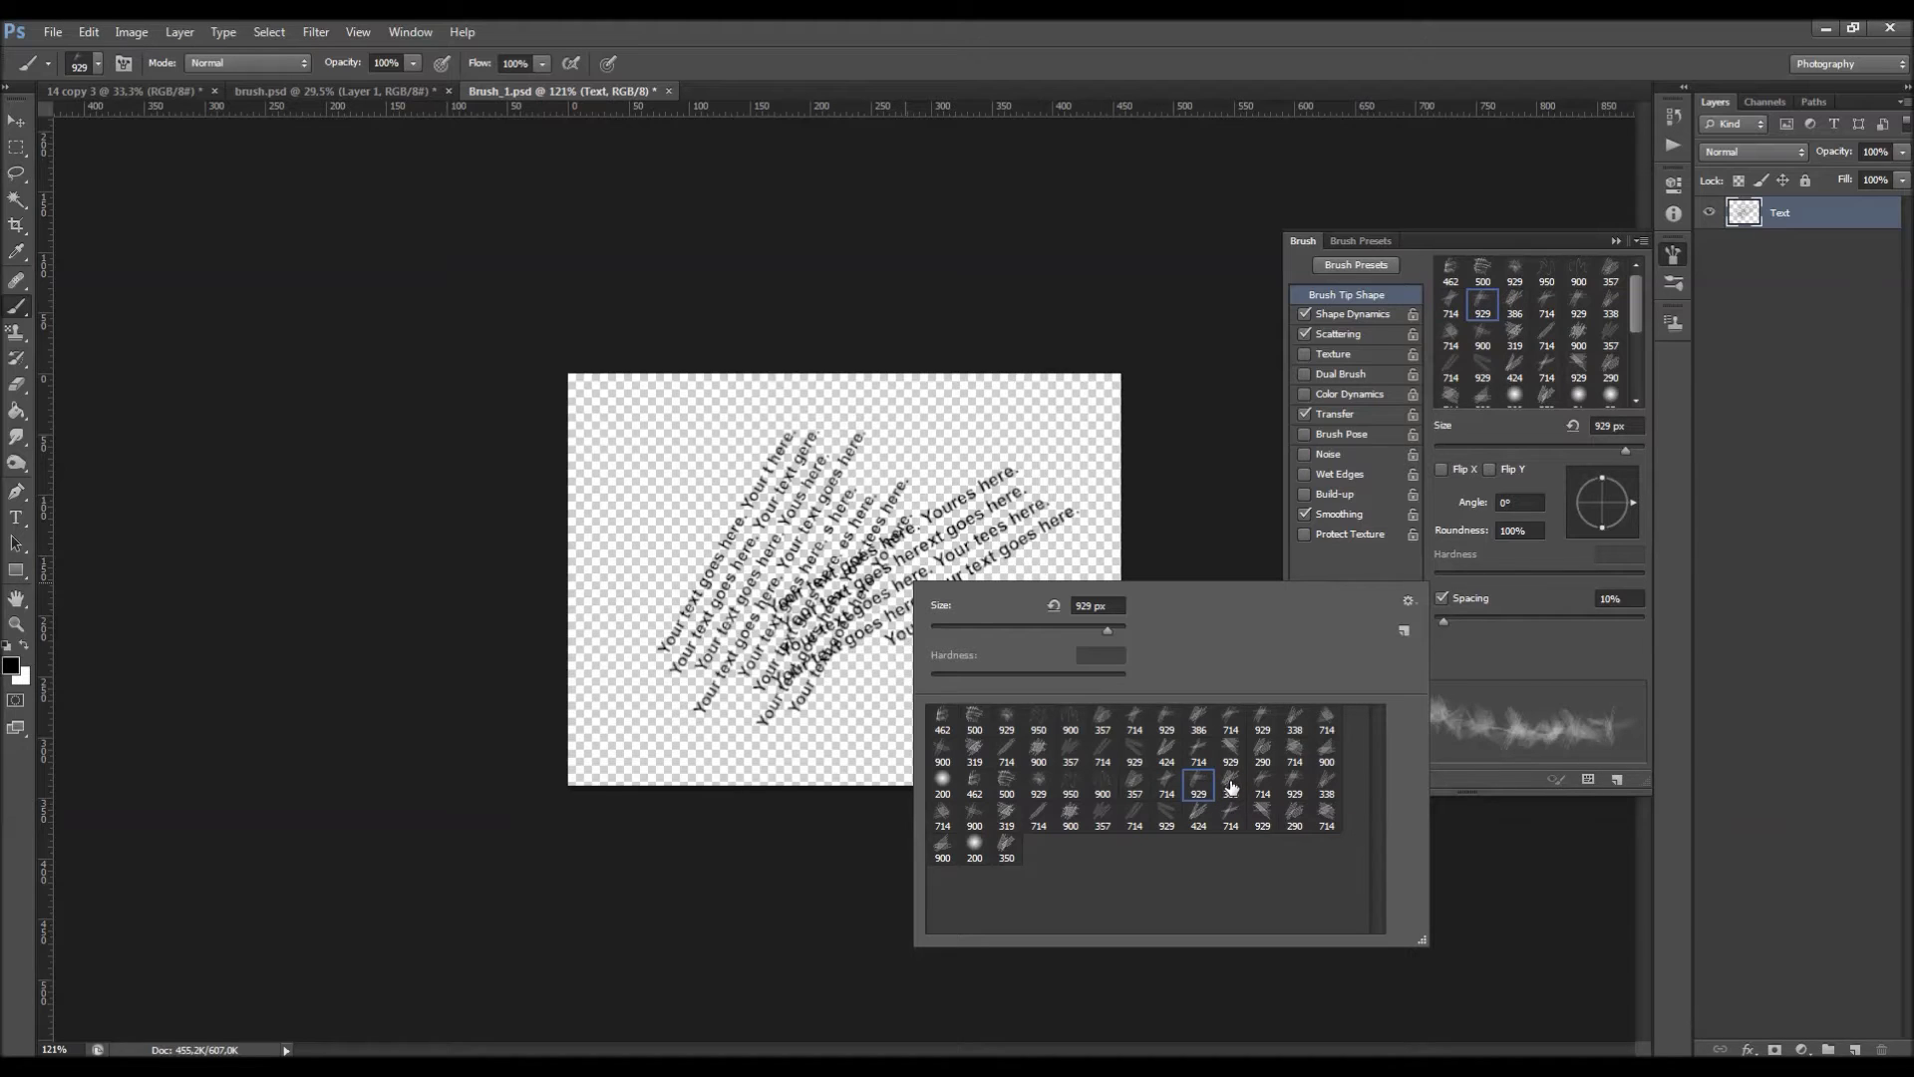
left_click(1232, 788)
left_click(1262, 788)
left_click(1292, 787)
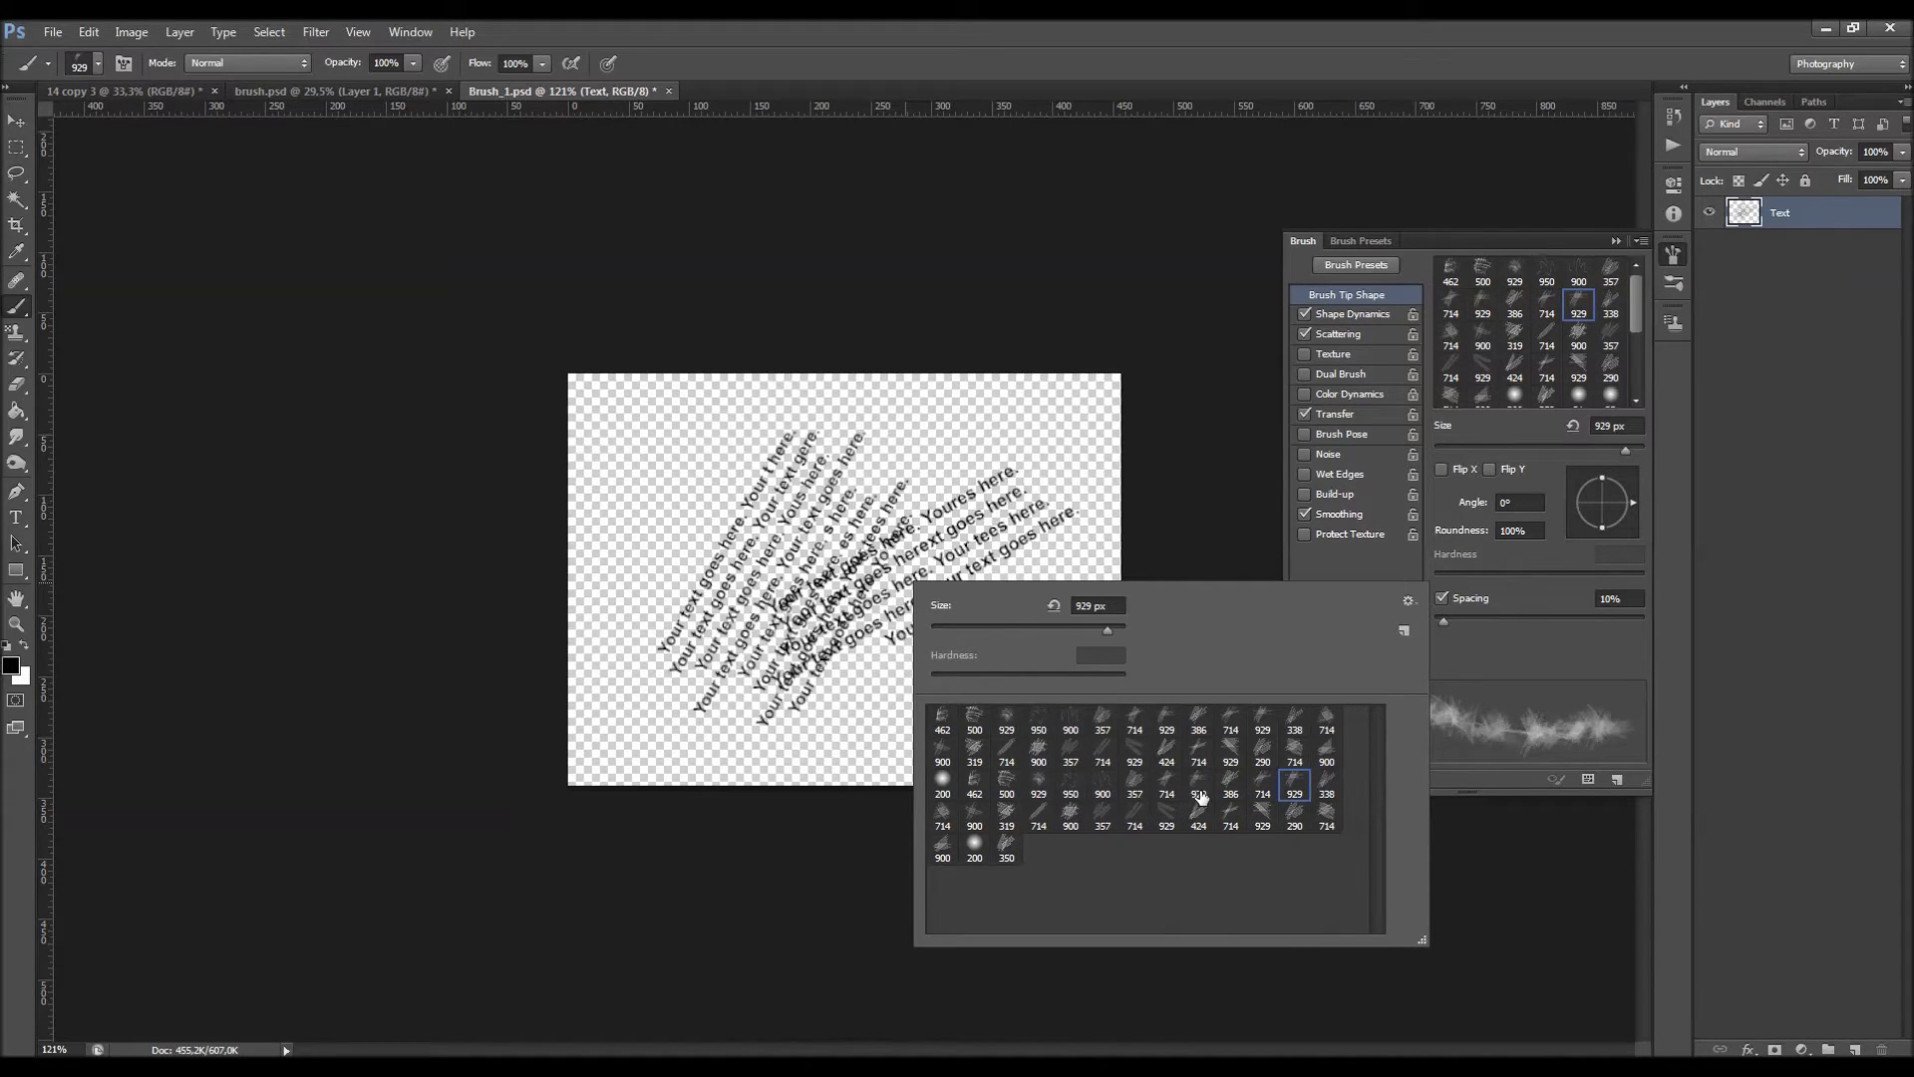
left_click(1136, 788)
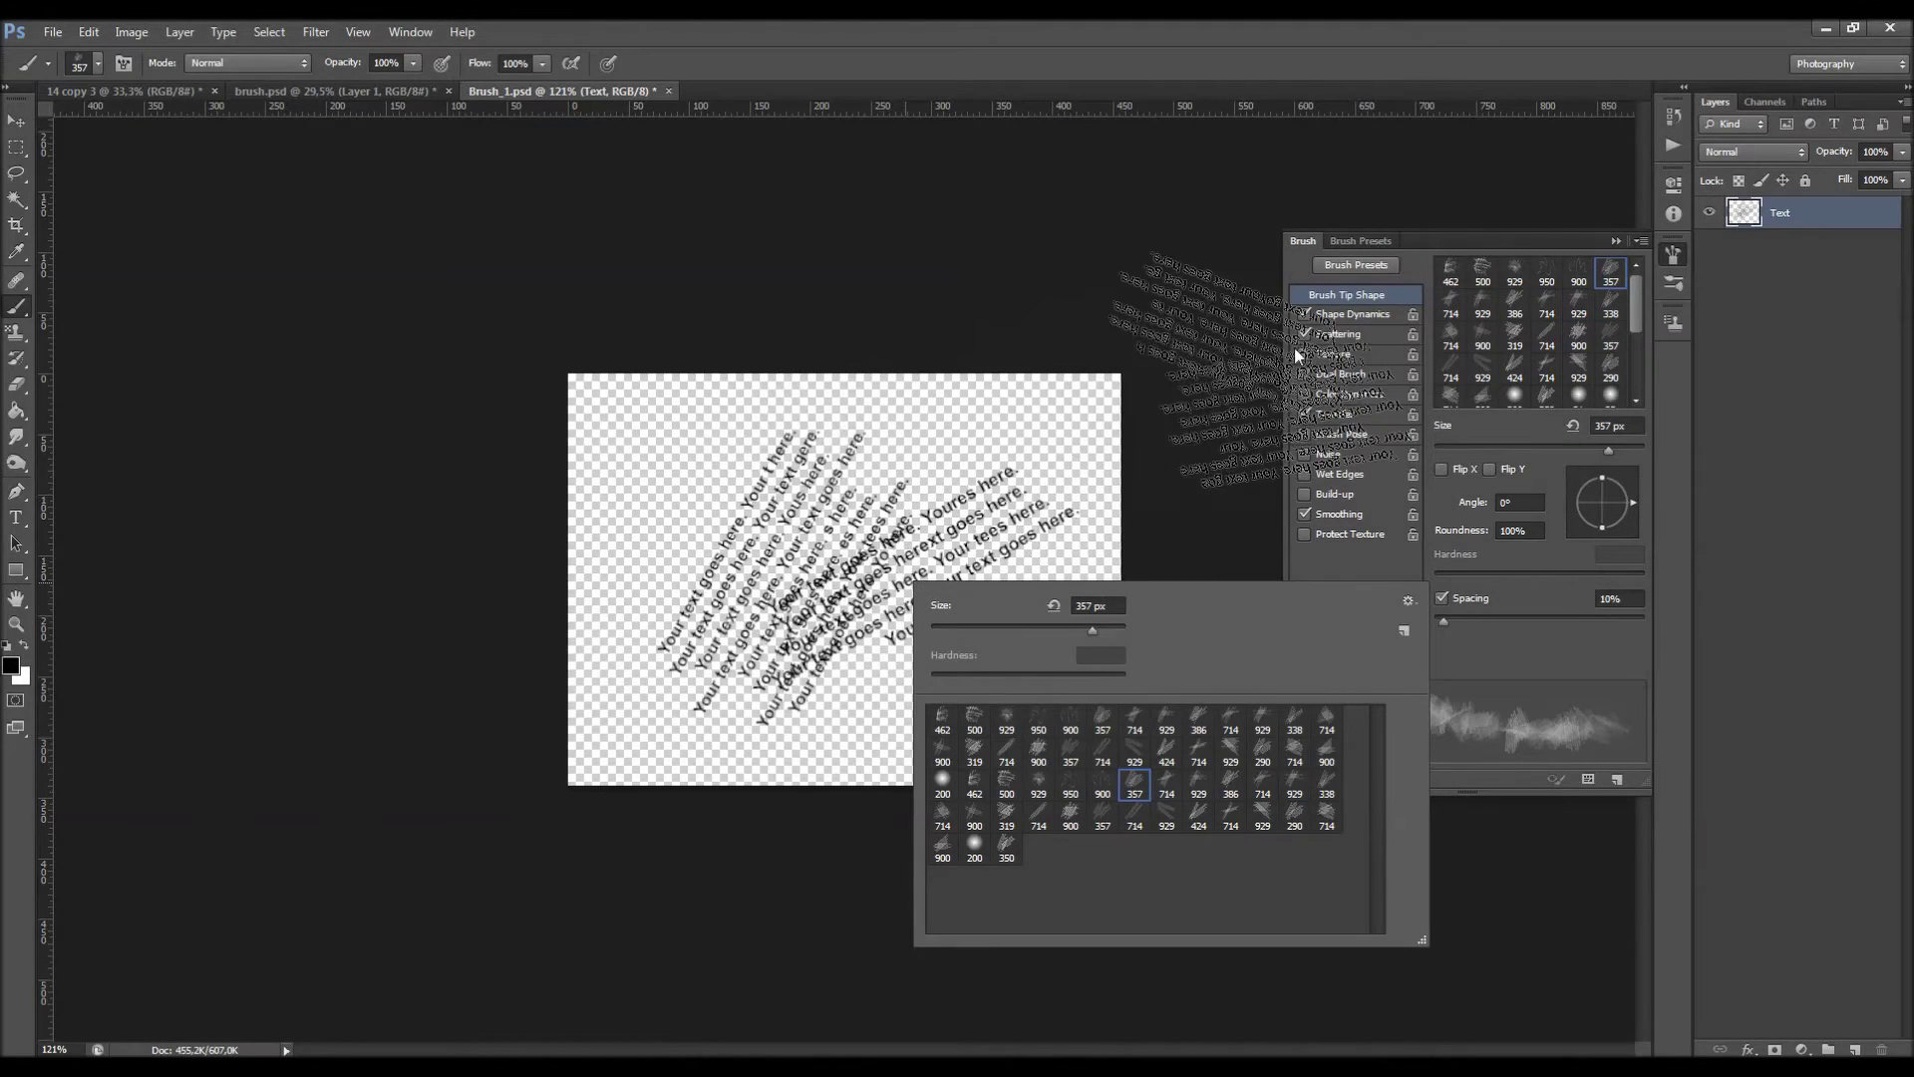
left_click(1373, 313)
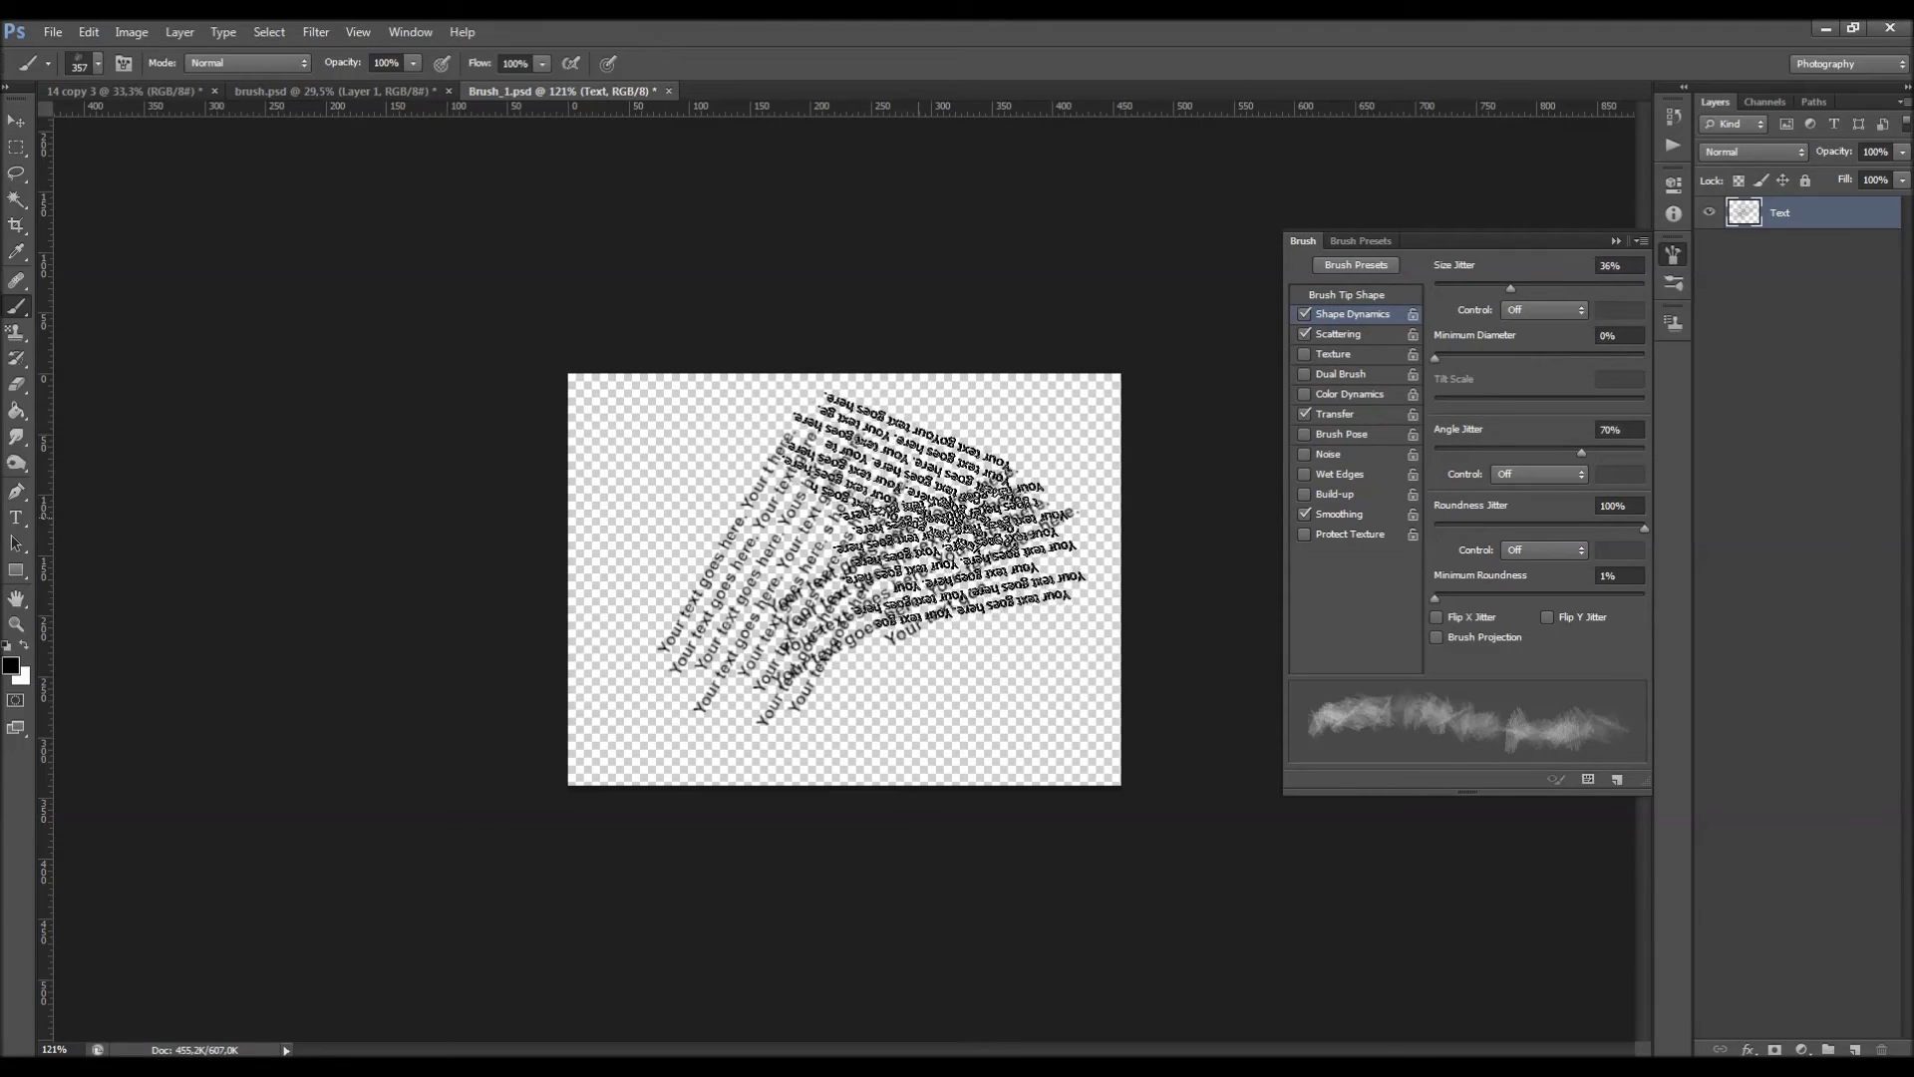
Select the new 350 px text brush and enable Shape Dynamics, Scattering and Transfer for it.
right_click(929, 517)
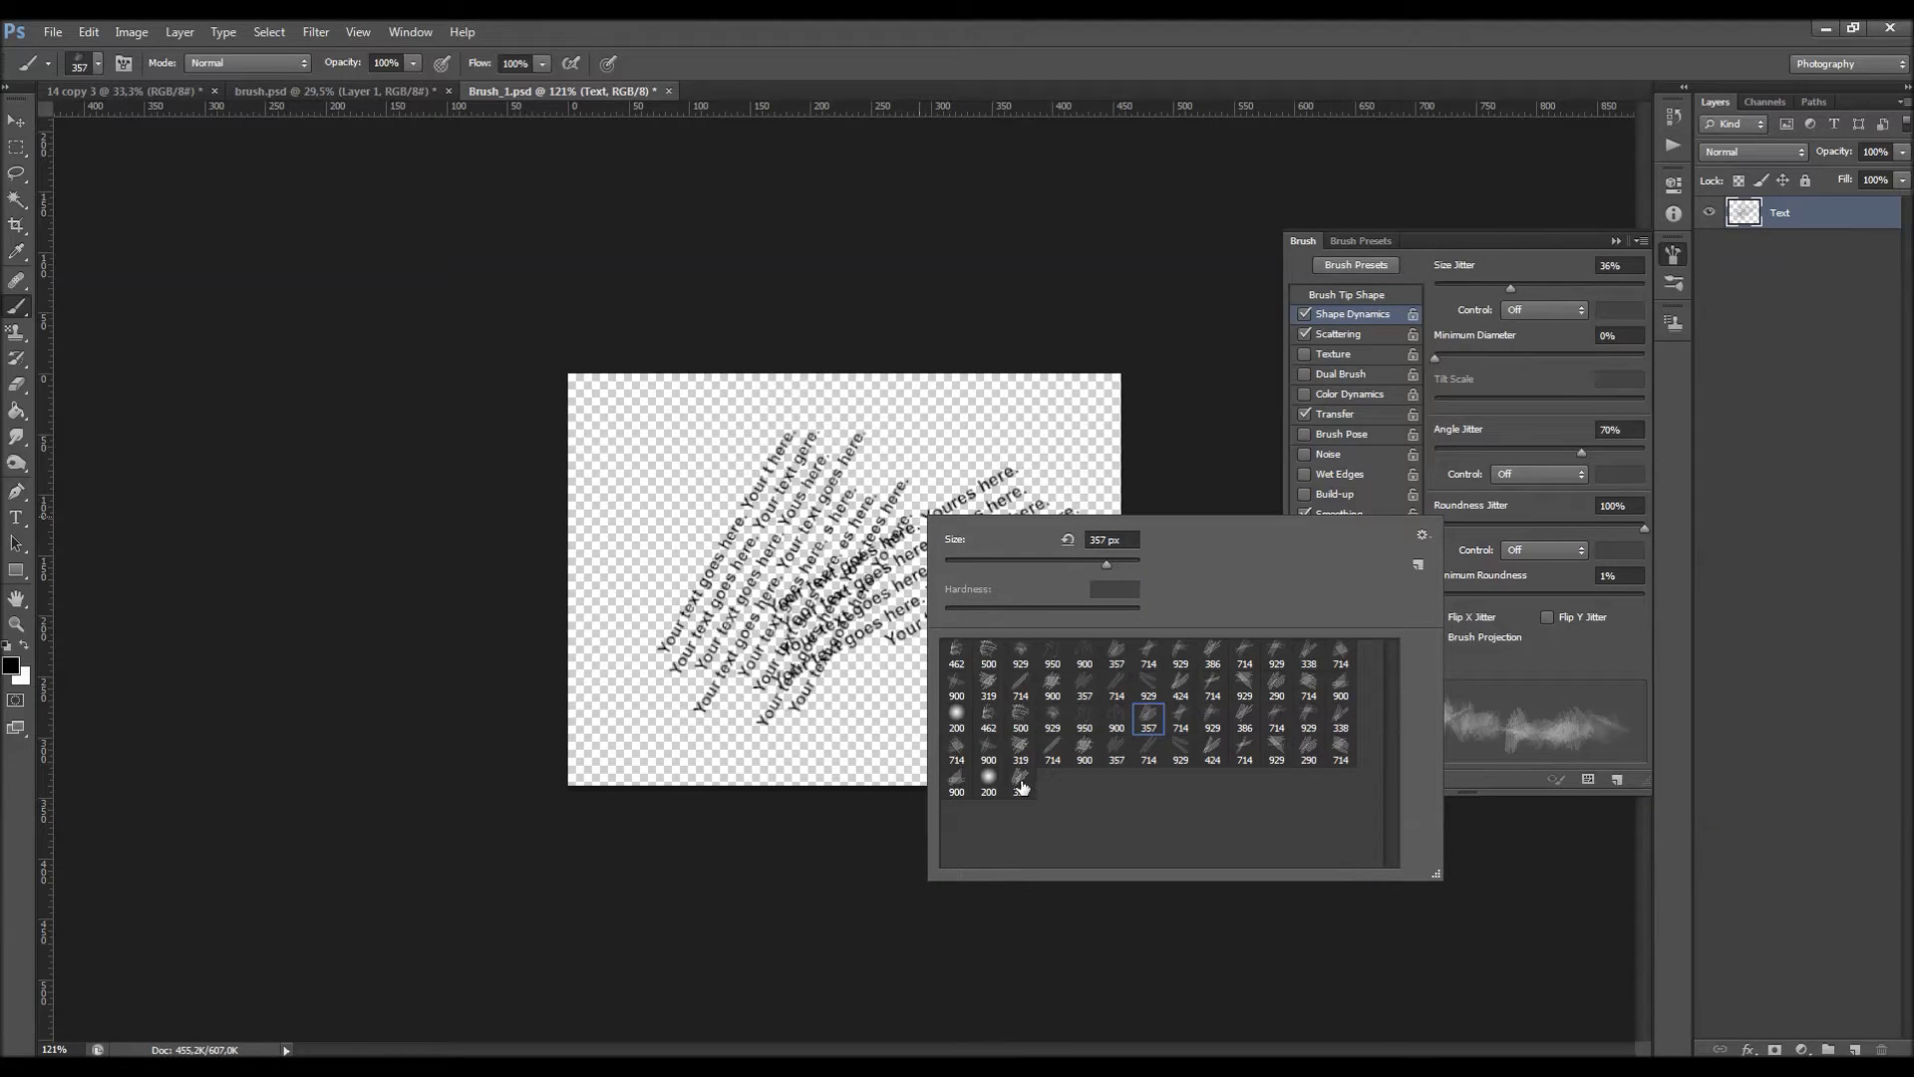
left_click(1021, 784)
left_click(1350, 314)
left_click(1343, 335)
left_click(1336, 414)
left_click(1386, 314)
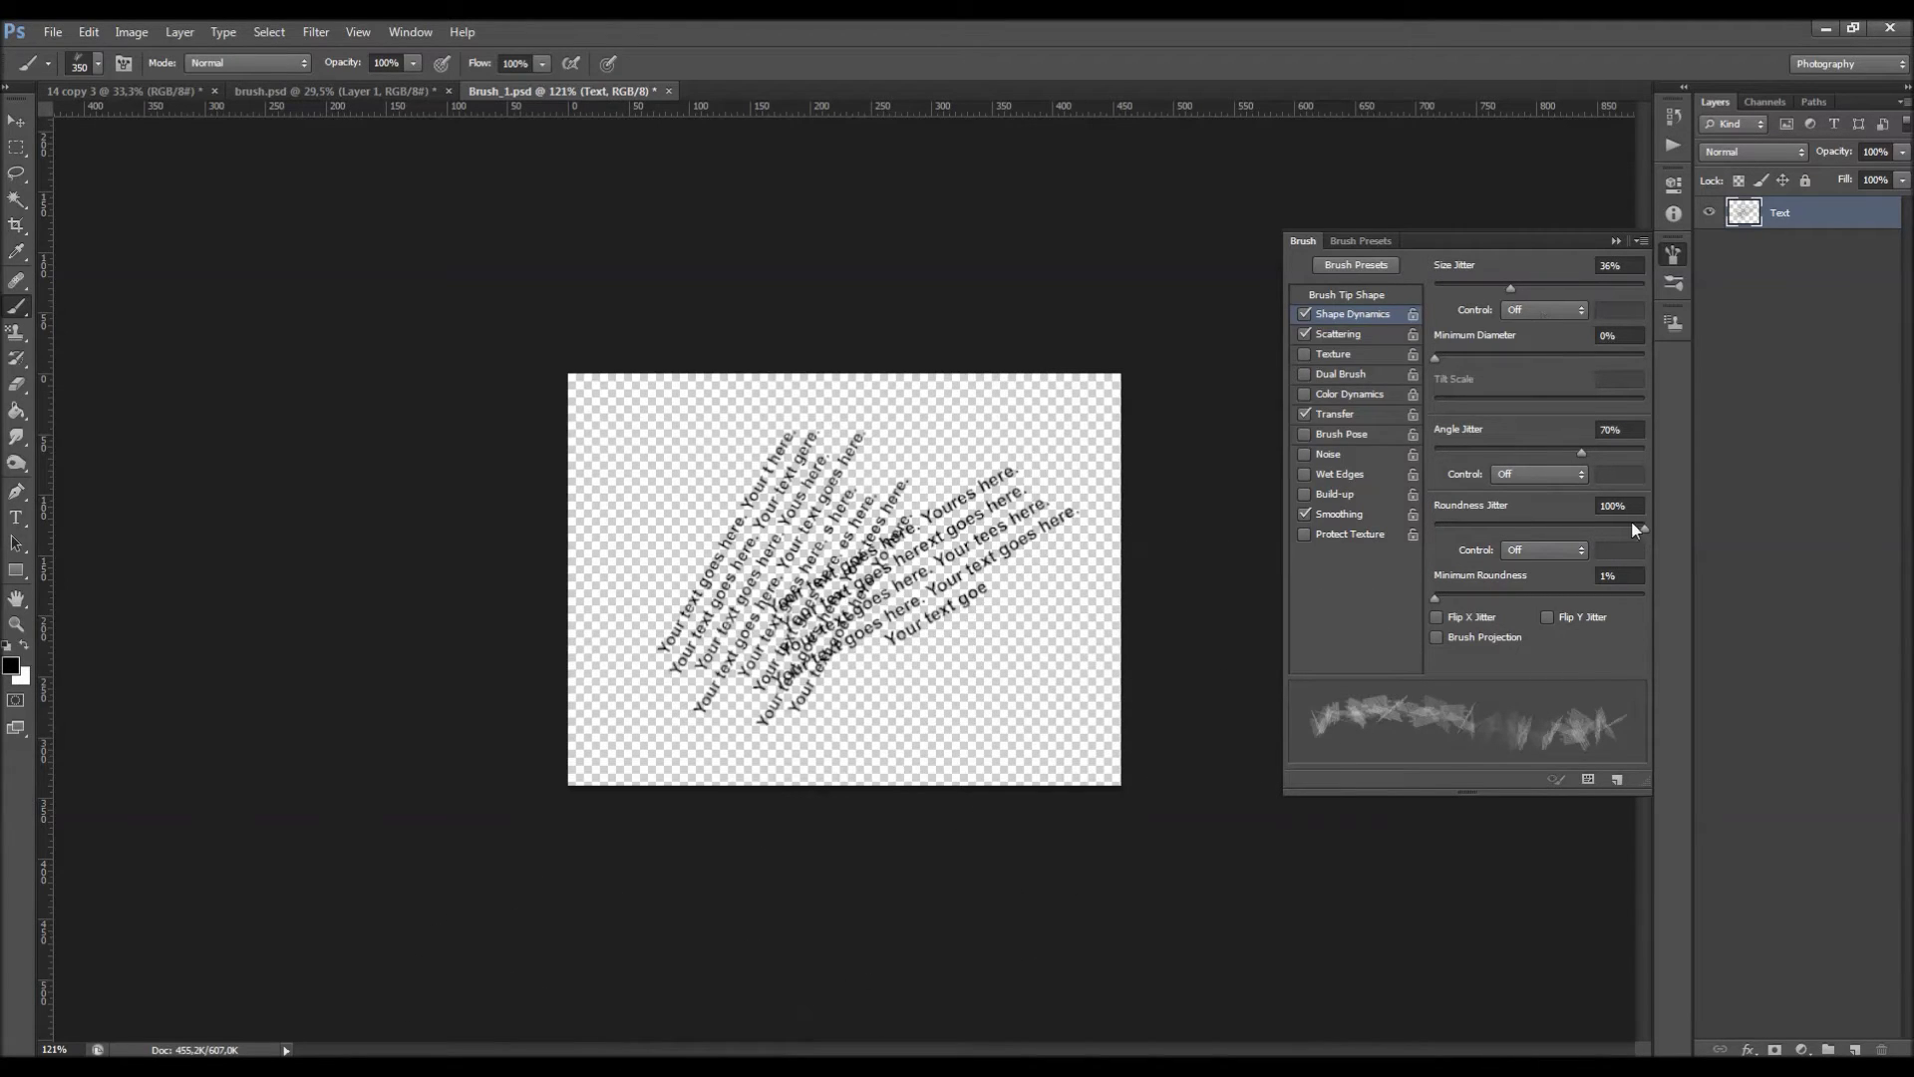
Set the text brush's tip spacing to 10%.
left_click(1383, 299)
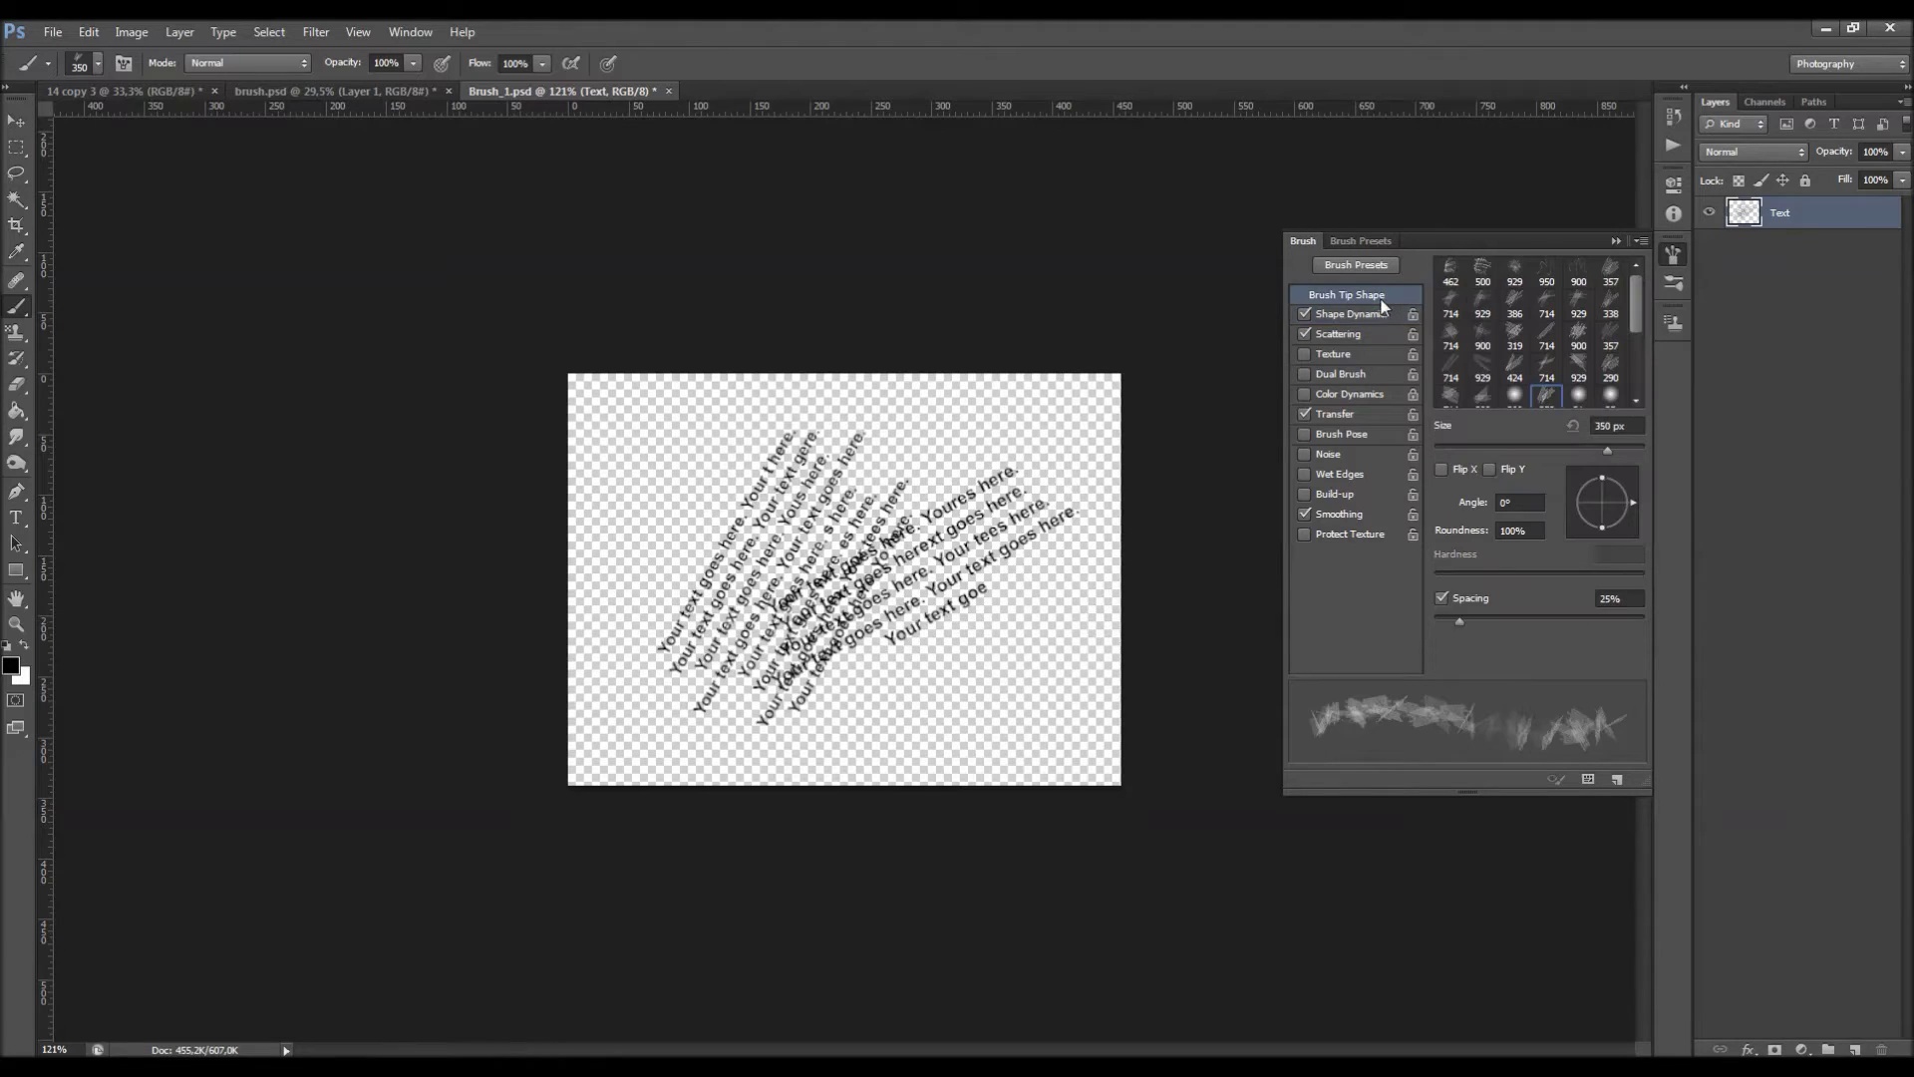
left_click_drag(1626, 598, 1528, 610)
type("10")
key("Return")
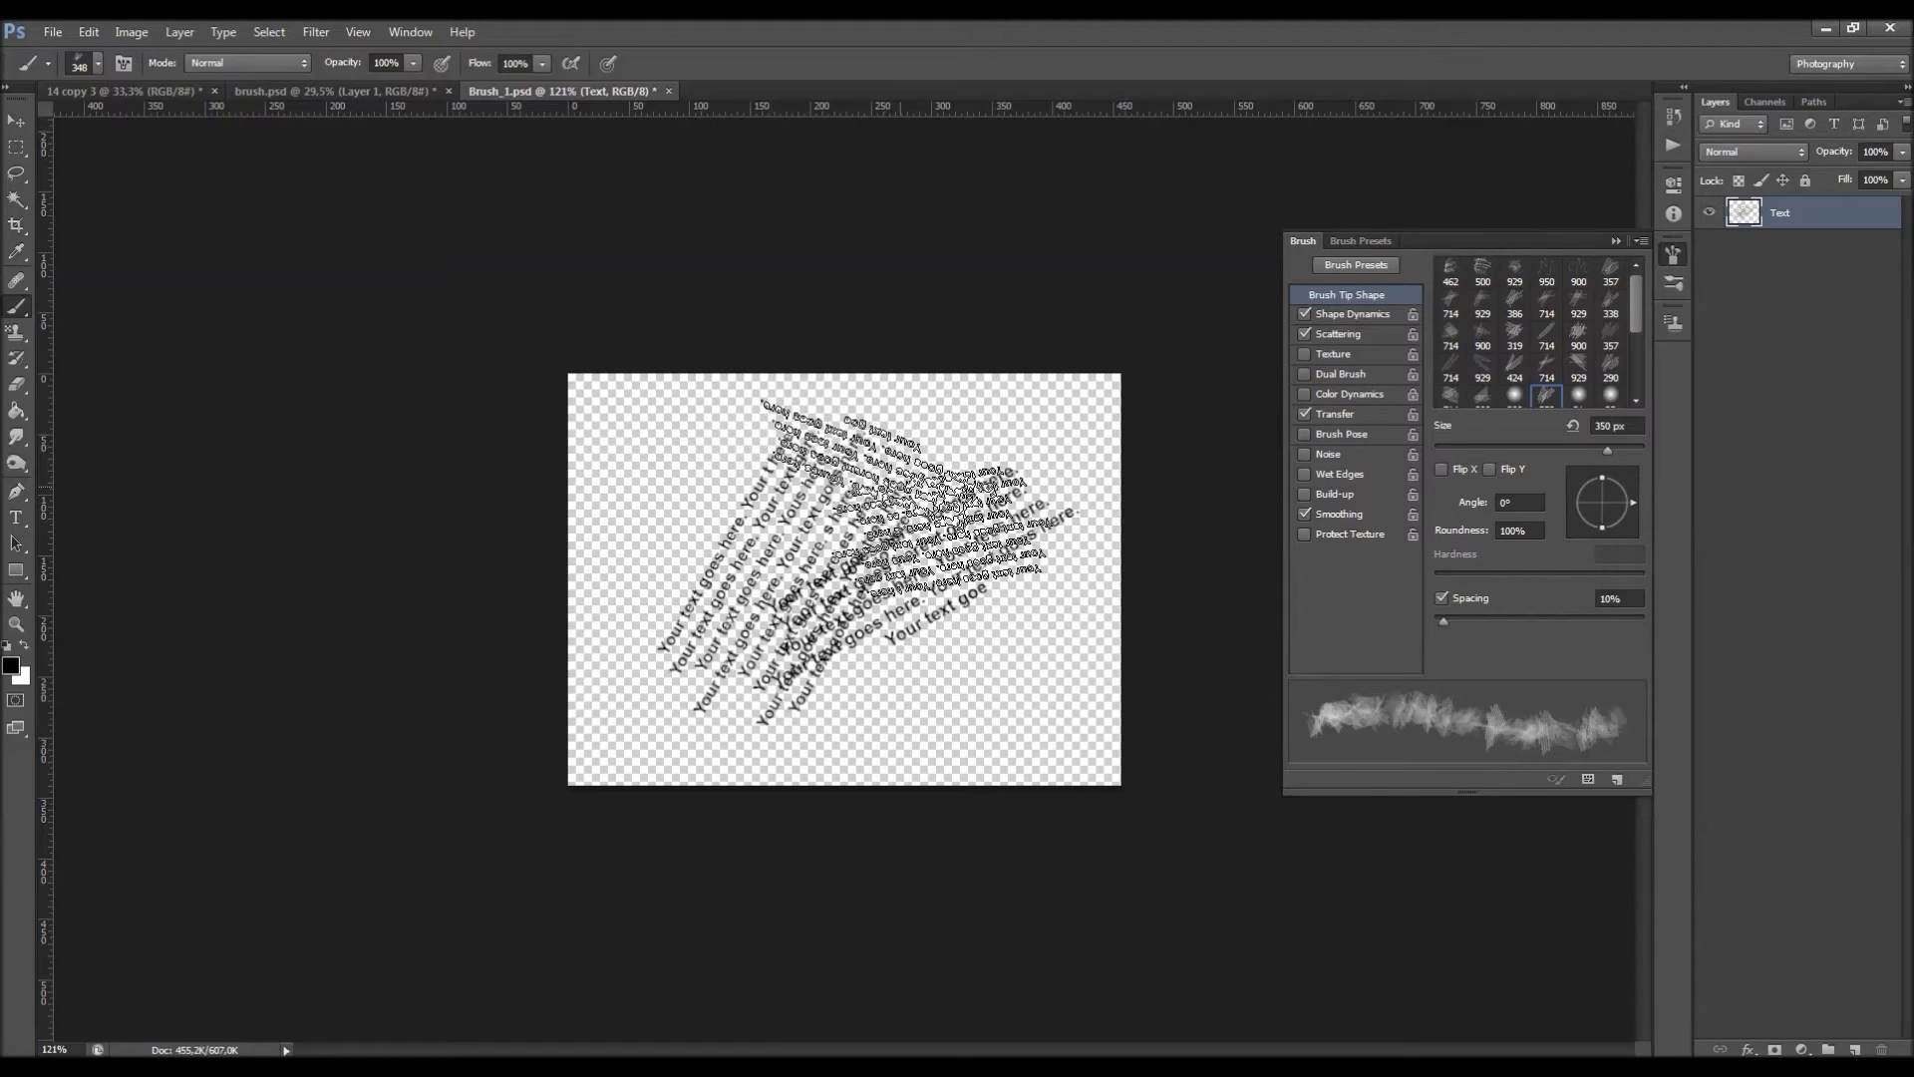
Save the configured 348 px text brush as a new preset with its size captured, and reselect the original 350 px preset.
right_click(903, 470)
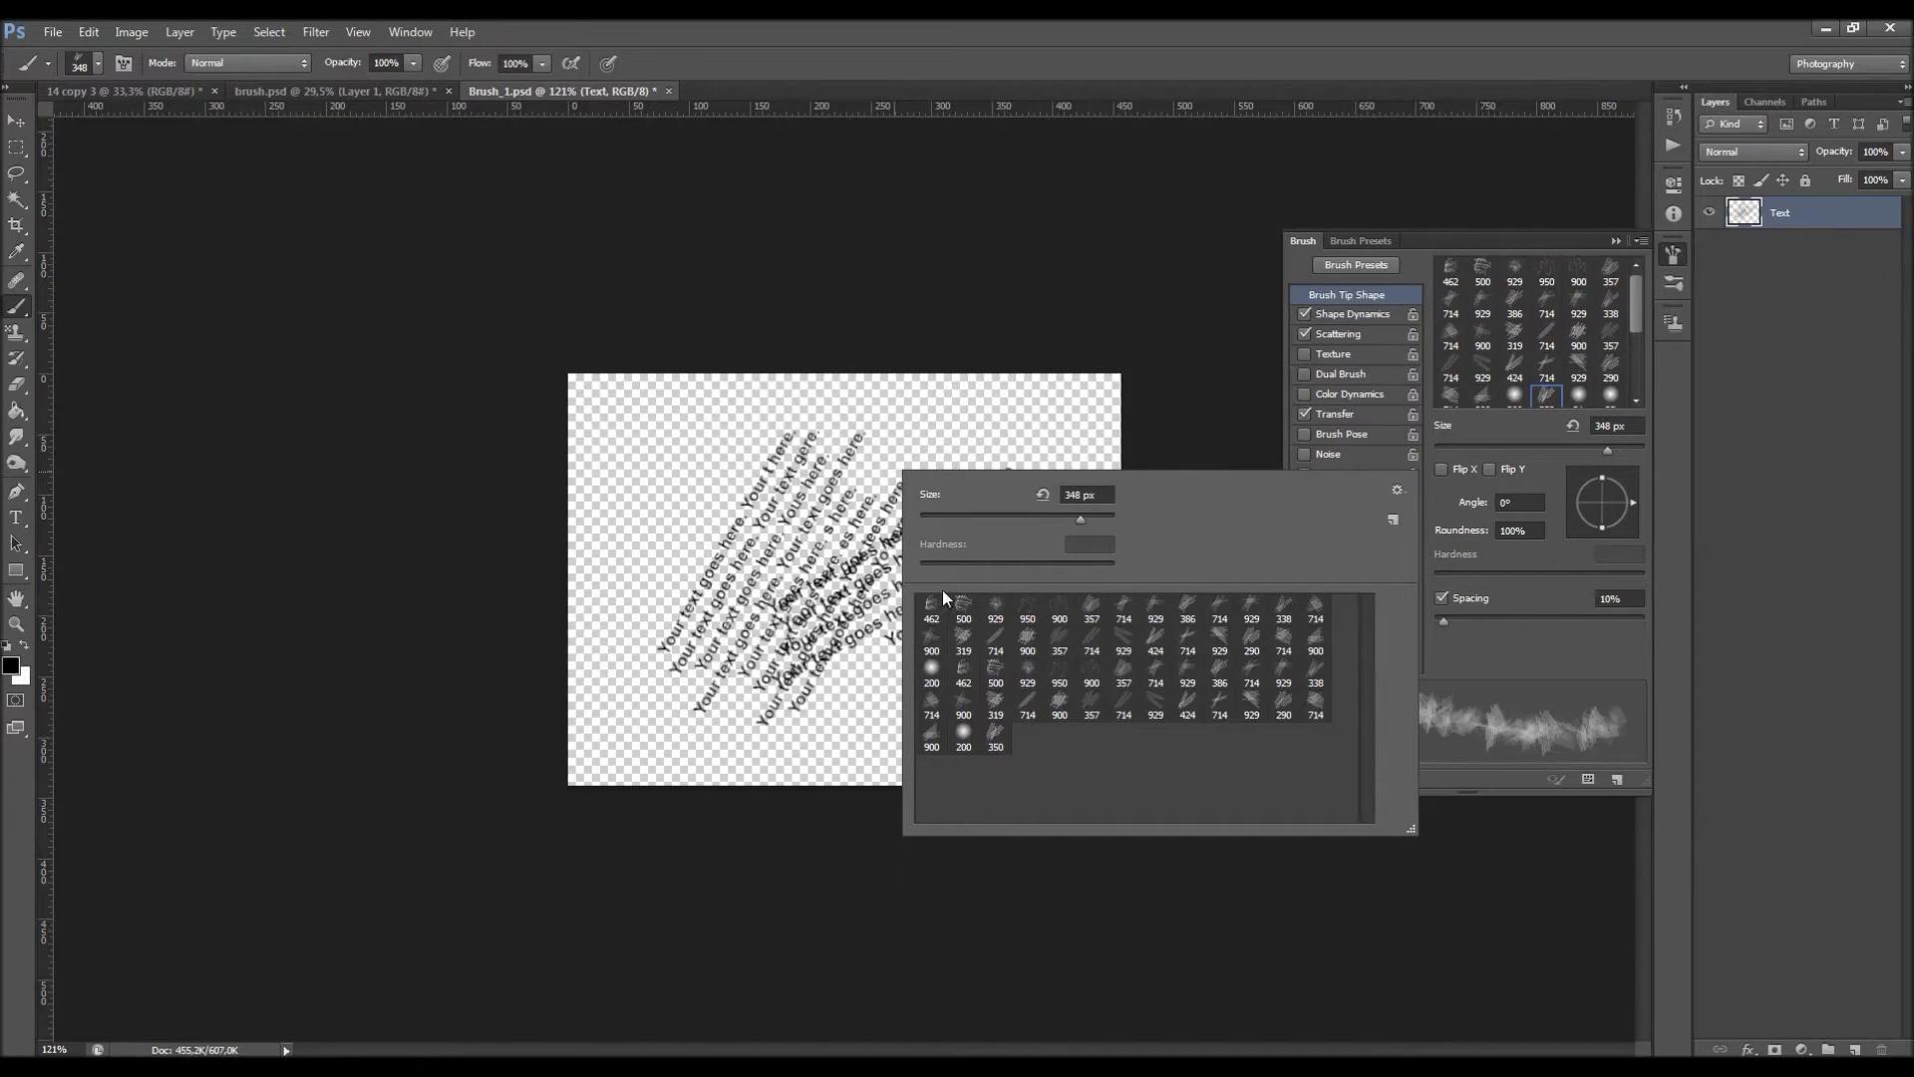
left_click(1393, 521)
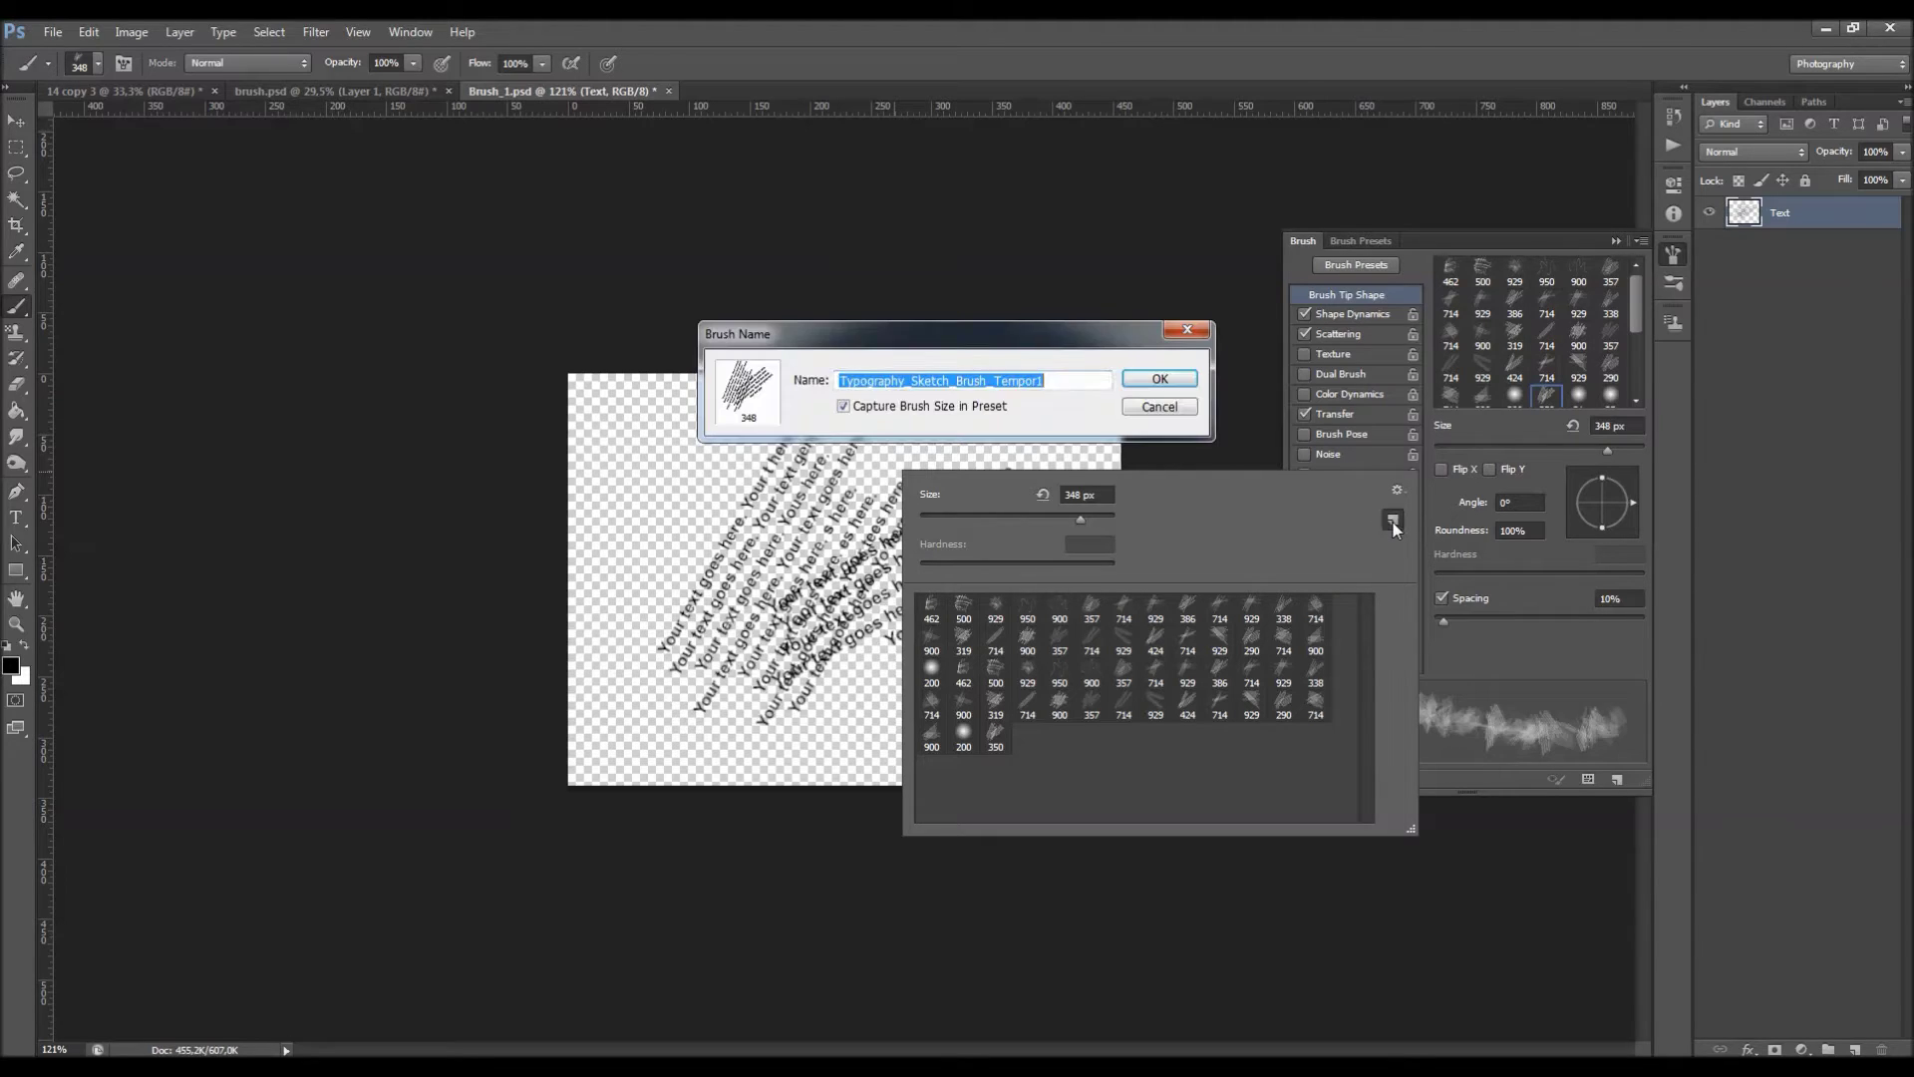
left_click(1172, 389)
left_click(996, 738)
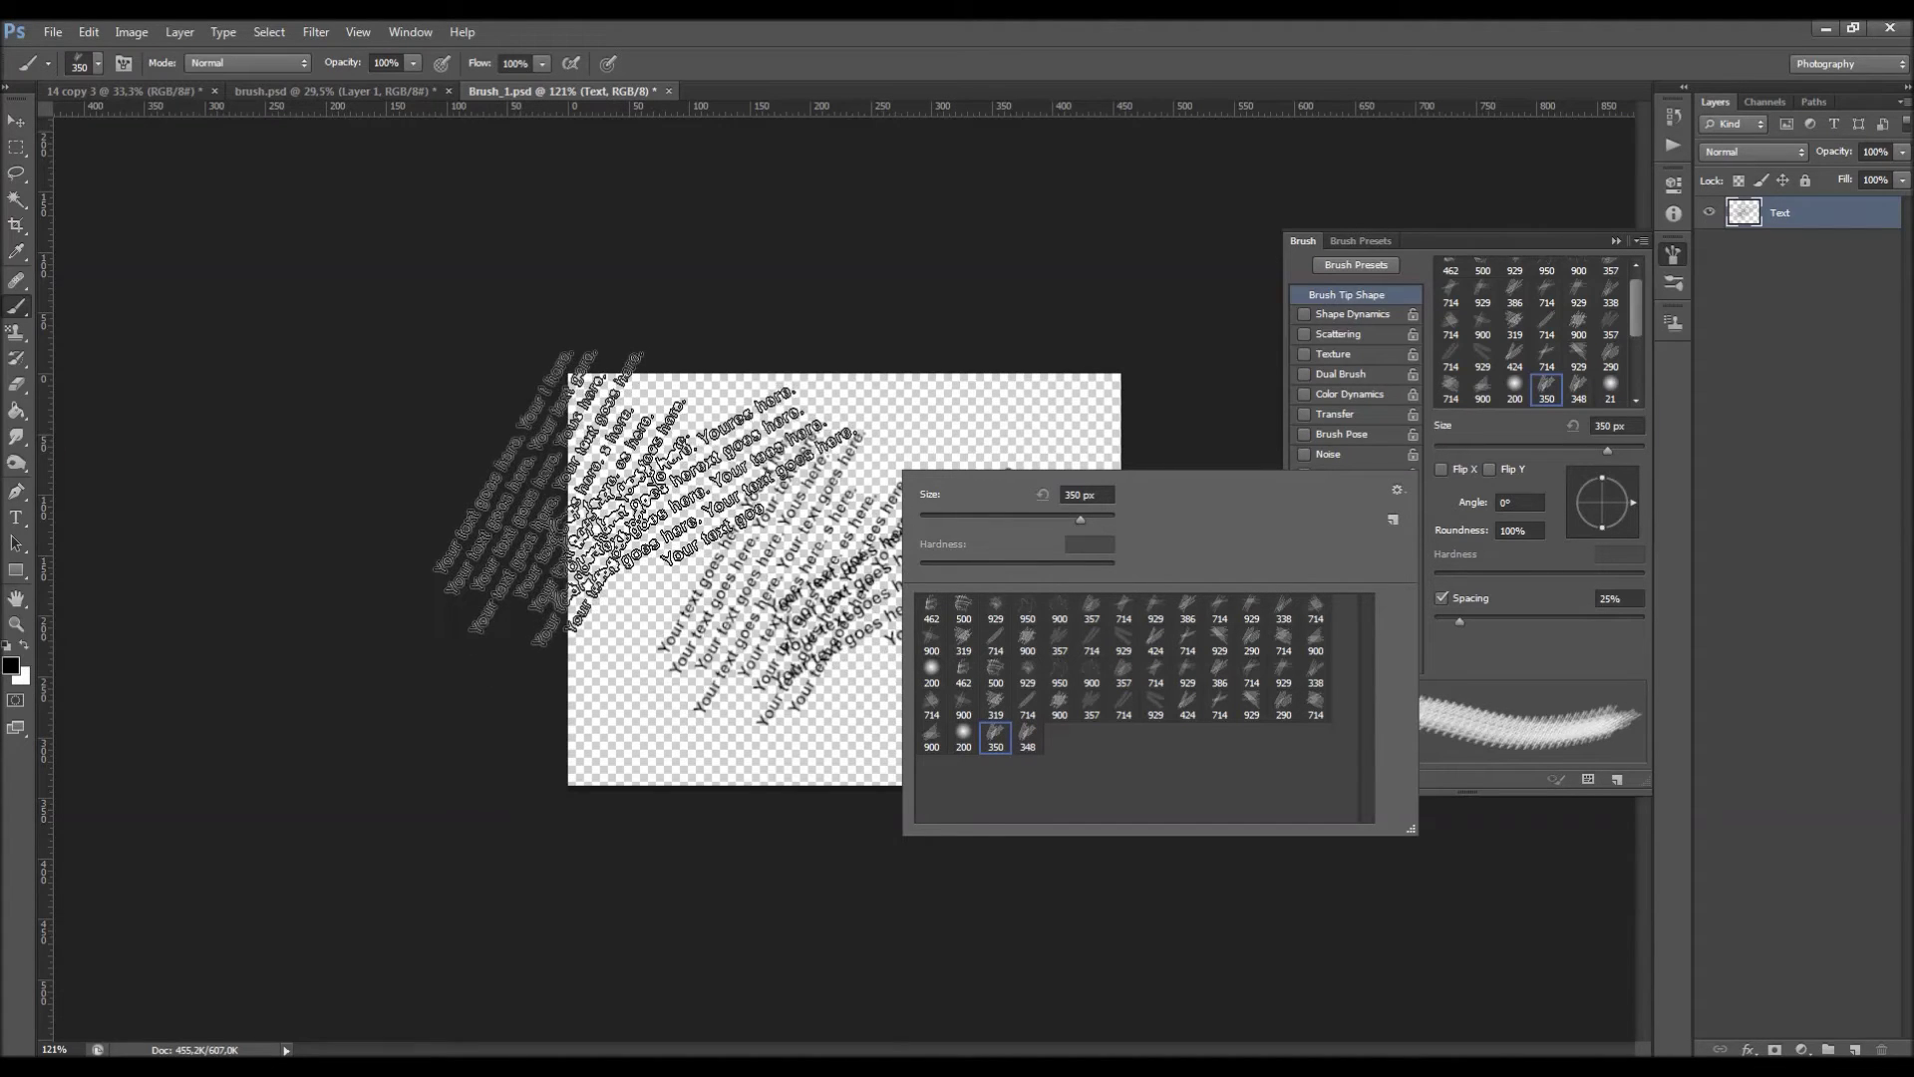
Create a new blank document, try two strokes across it with the text brush, and undo them.
left_click(53, 31)
left_click(67, 54)
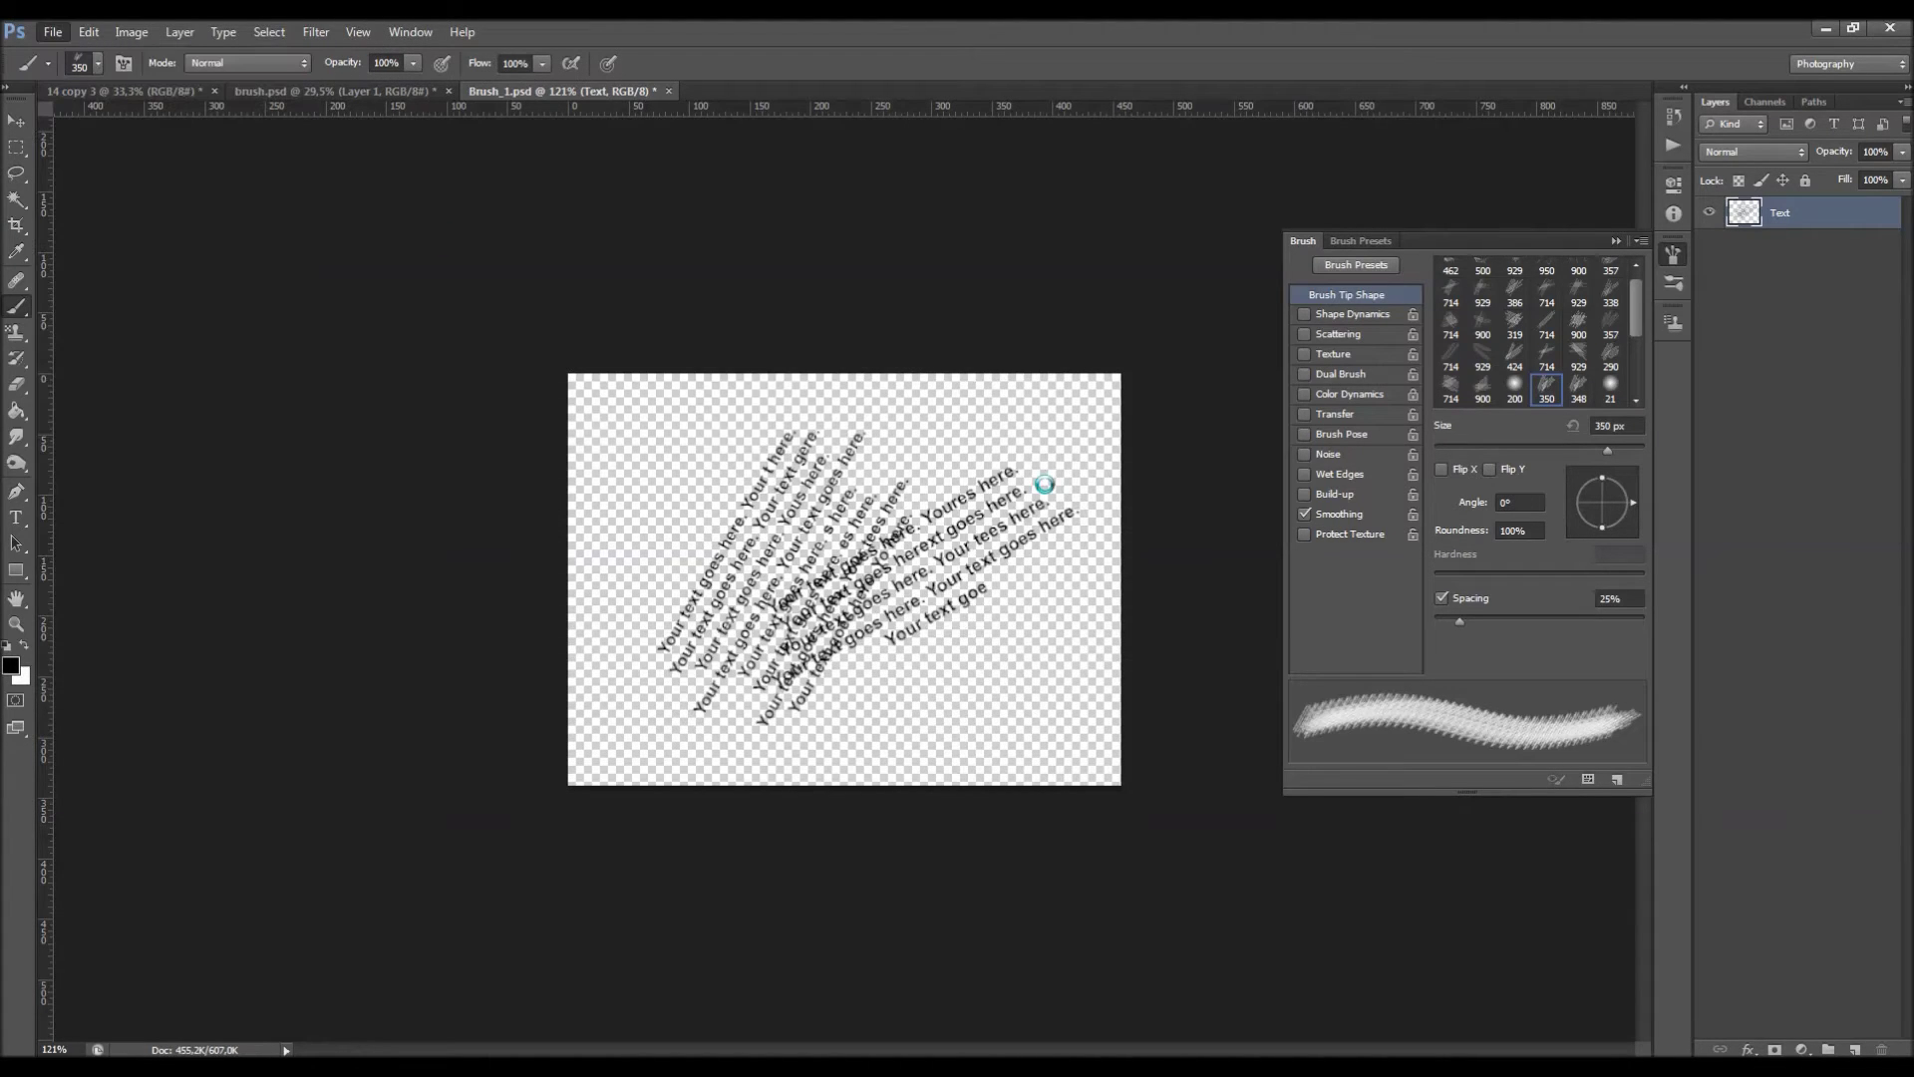
left_click(1189, 296)
mouse_move(545, 471)
left_mouse_down()
mouse_move(515, 476)
mouse_move(667, 620)
mouse_move(1119, 610)
mouse_move(947, 598)
left_mouse_up()
left_click_drag(412, 736, 1059, 775)
key("ctrl+alt+z")
key("ctrl+alt+z")
Try the saved 348 px text brush with horizontal strokes across the blank document and undo the painting.
right_click(855, 610)
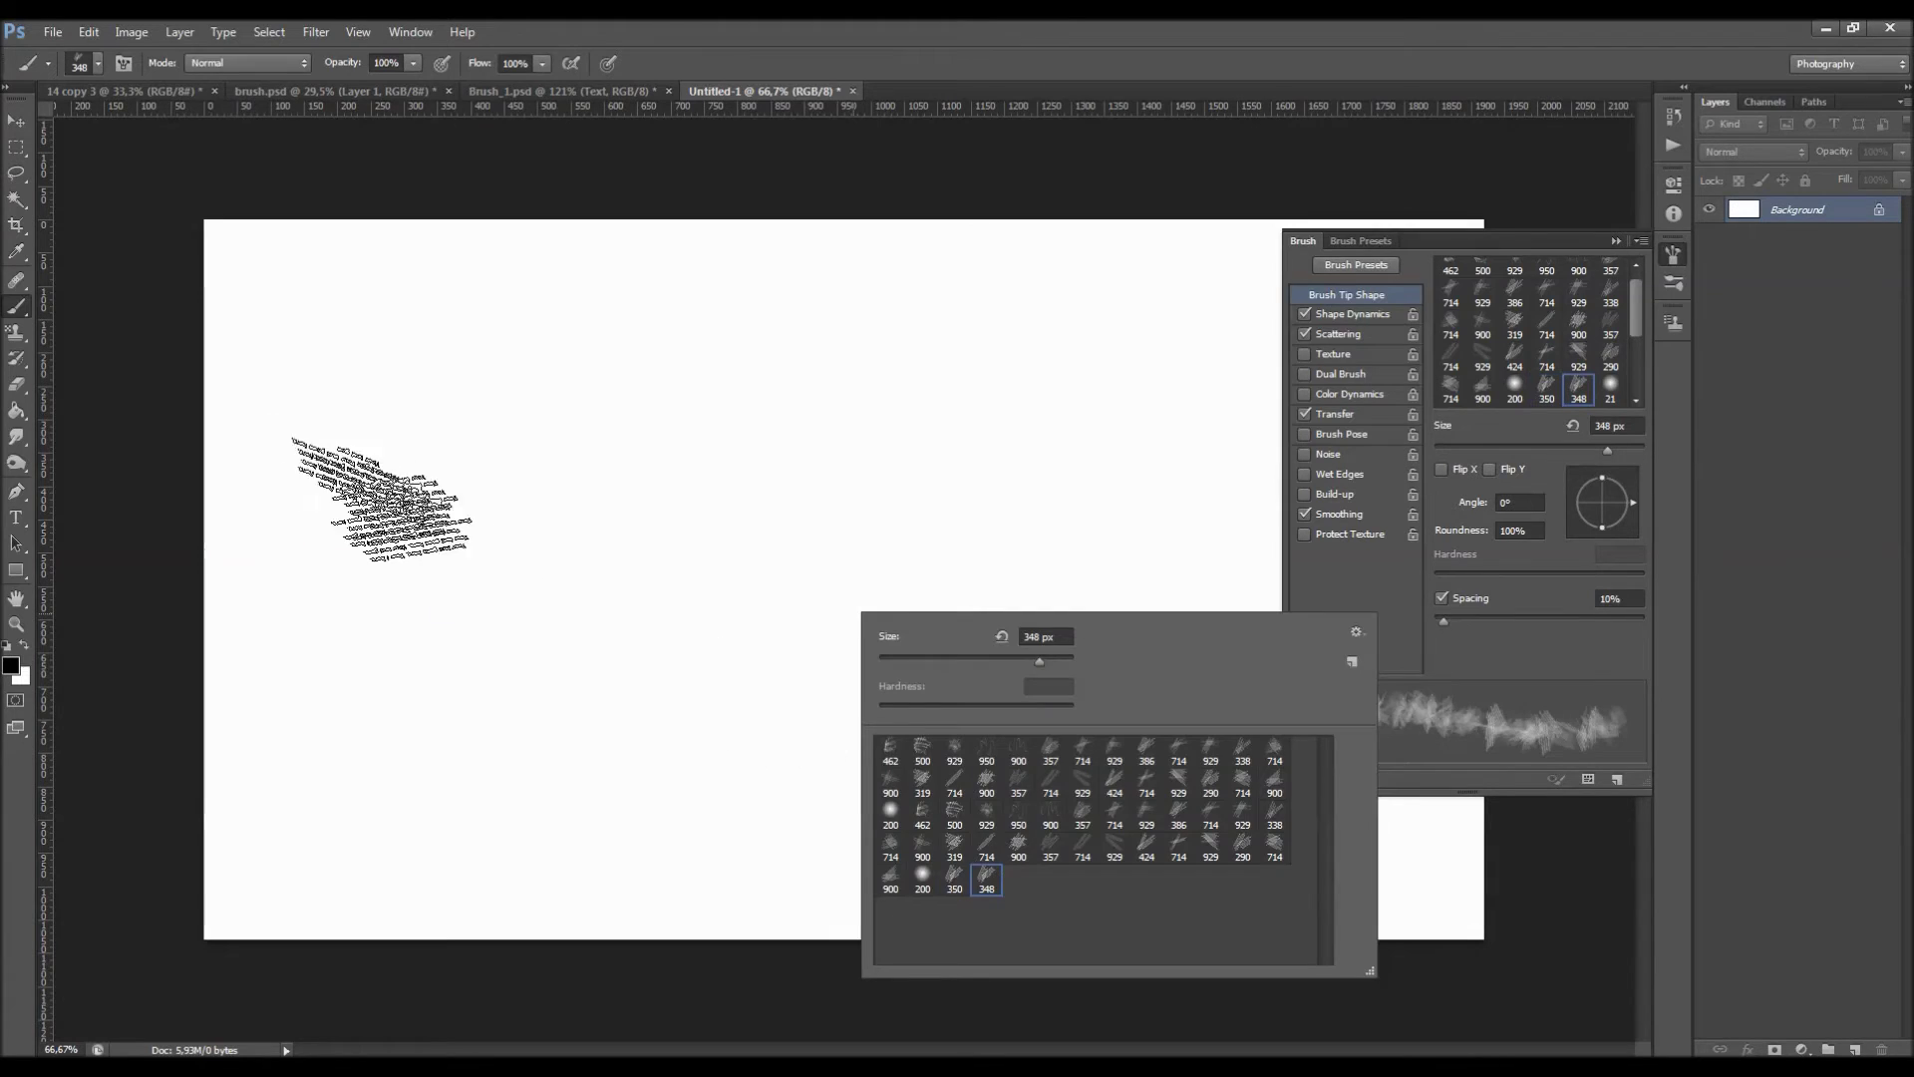
mouse_move(300, 449)
left_mouse_down()
mouse_move(558, 478)
mouse_move(822, 563)
mouse_move(1167, 488)
left_mouse_up()
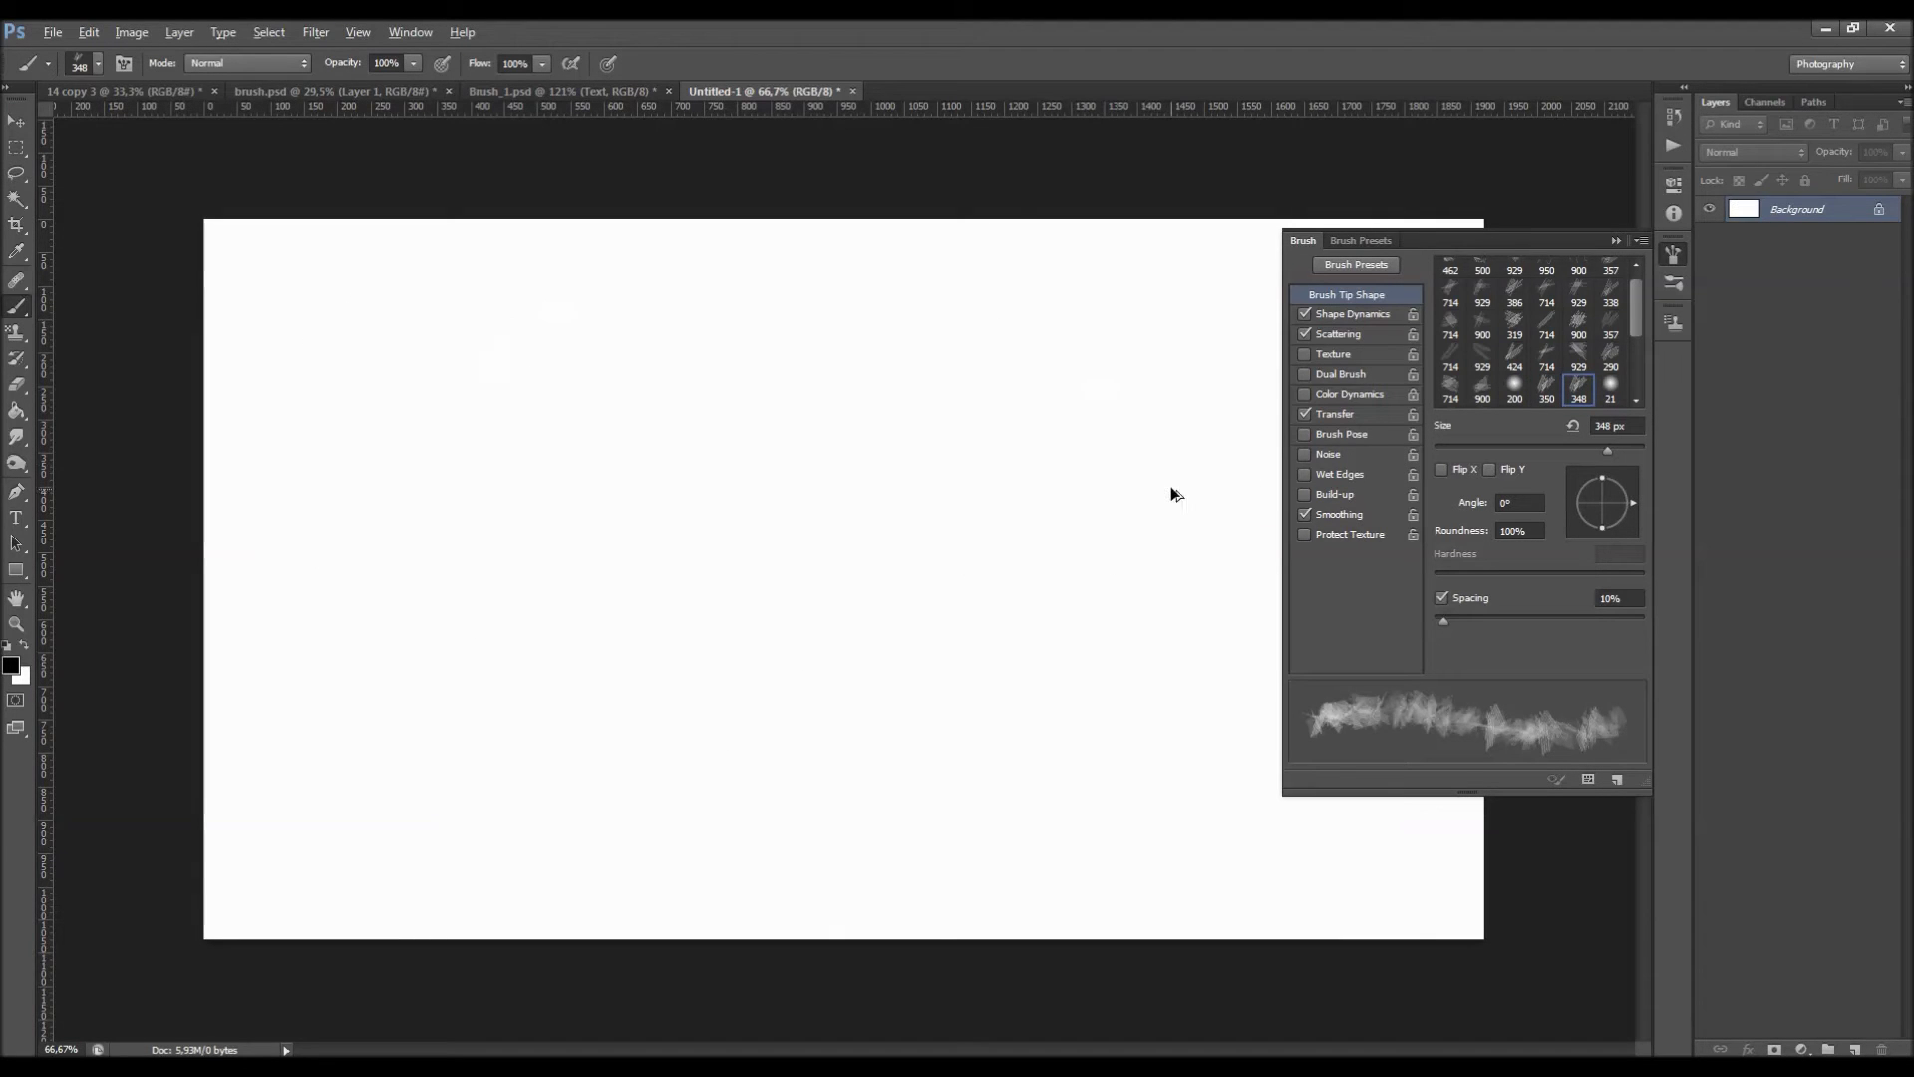
mouse_move(1170, 491)
left_mouse_down()
mouse_move(811, 469)
mouse_move(682, 498)
left_mouse_up()
key("ctrl+z")
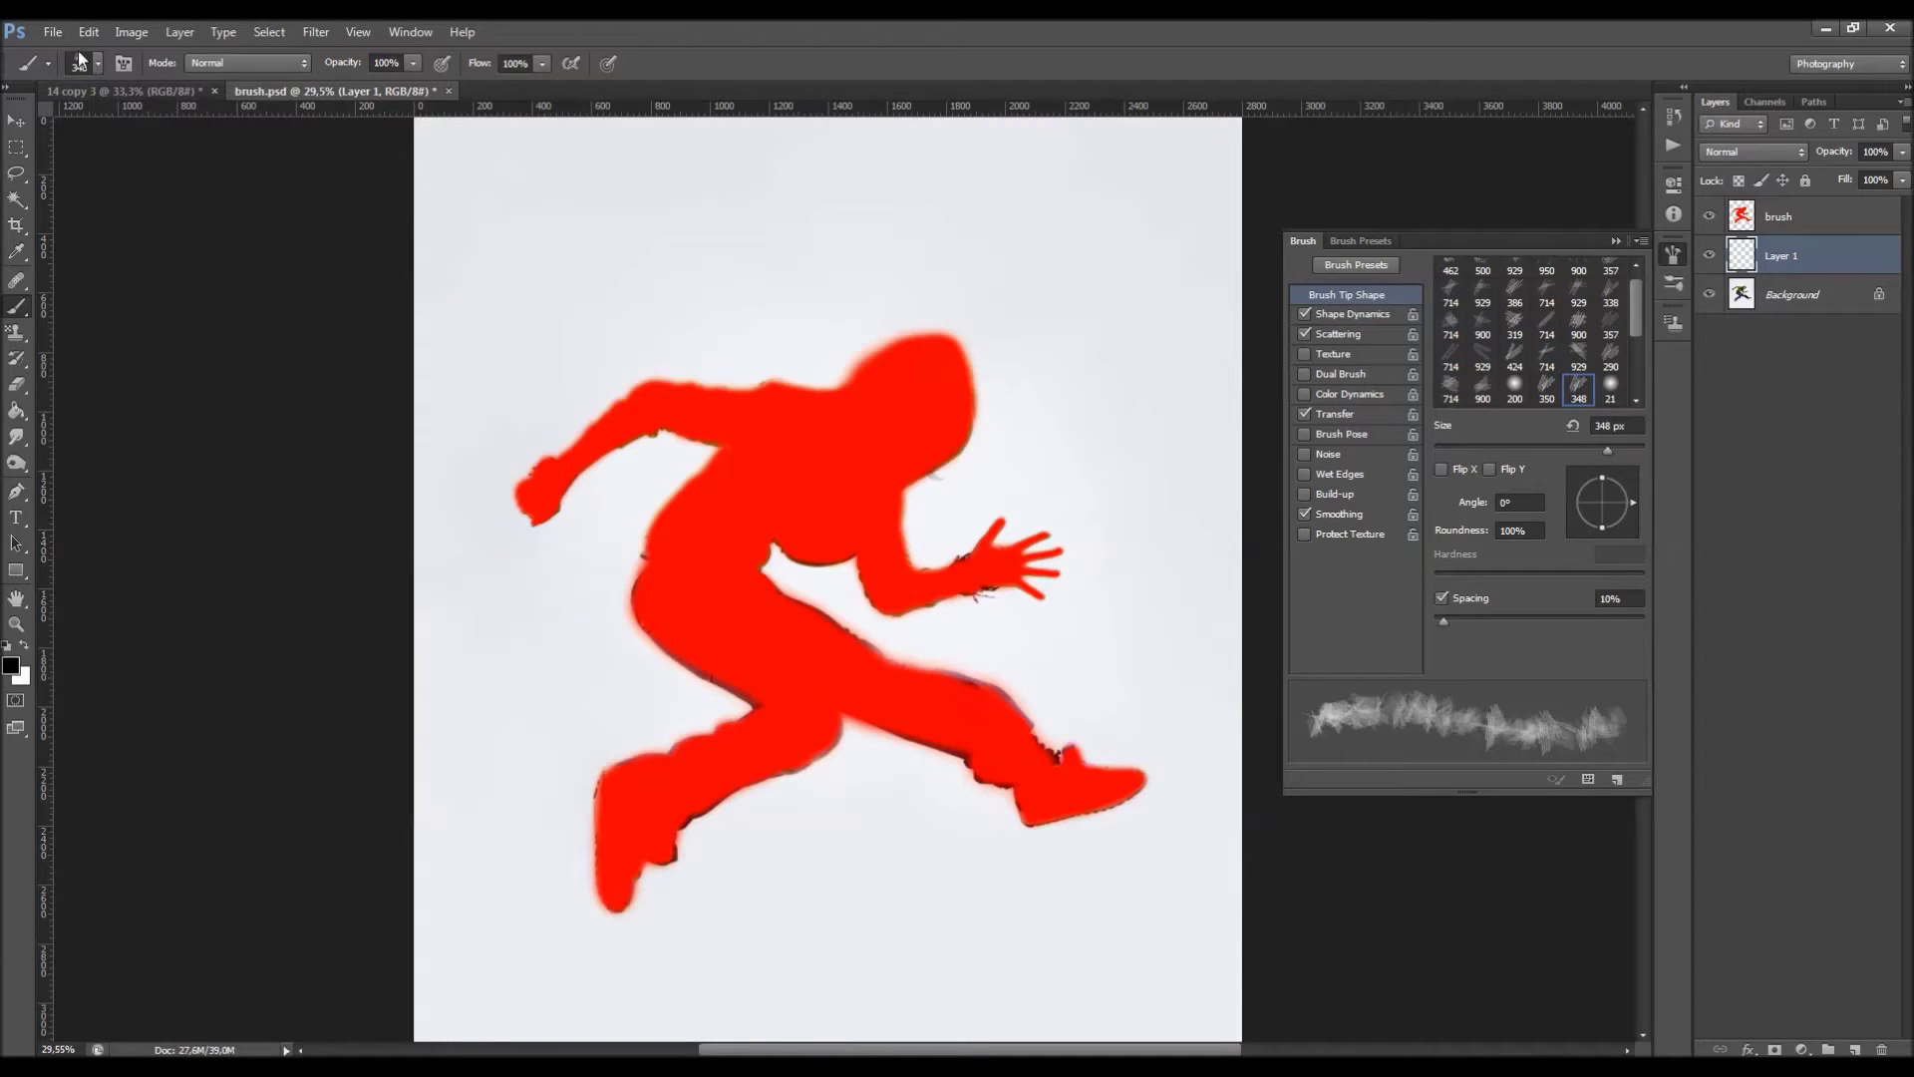
Open the Brush_2.psd text brush template.
left_click(55, 32)
left_click(76, 74)
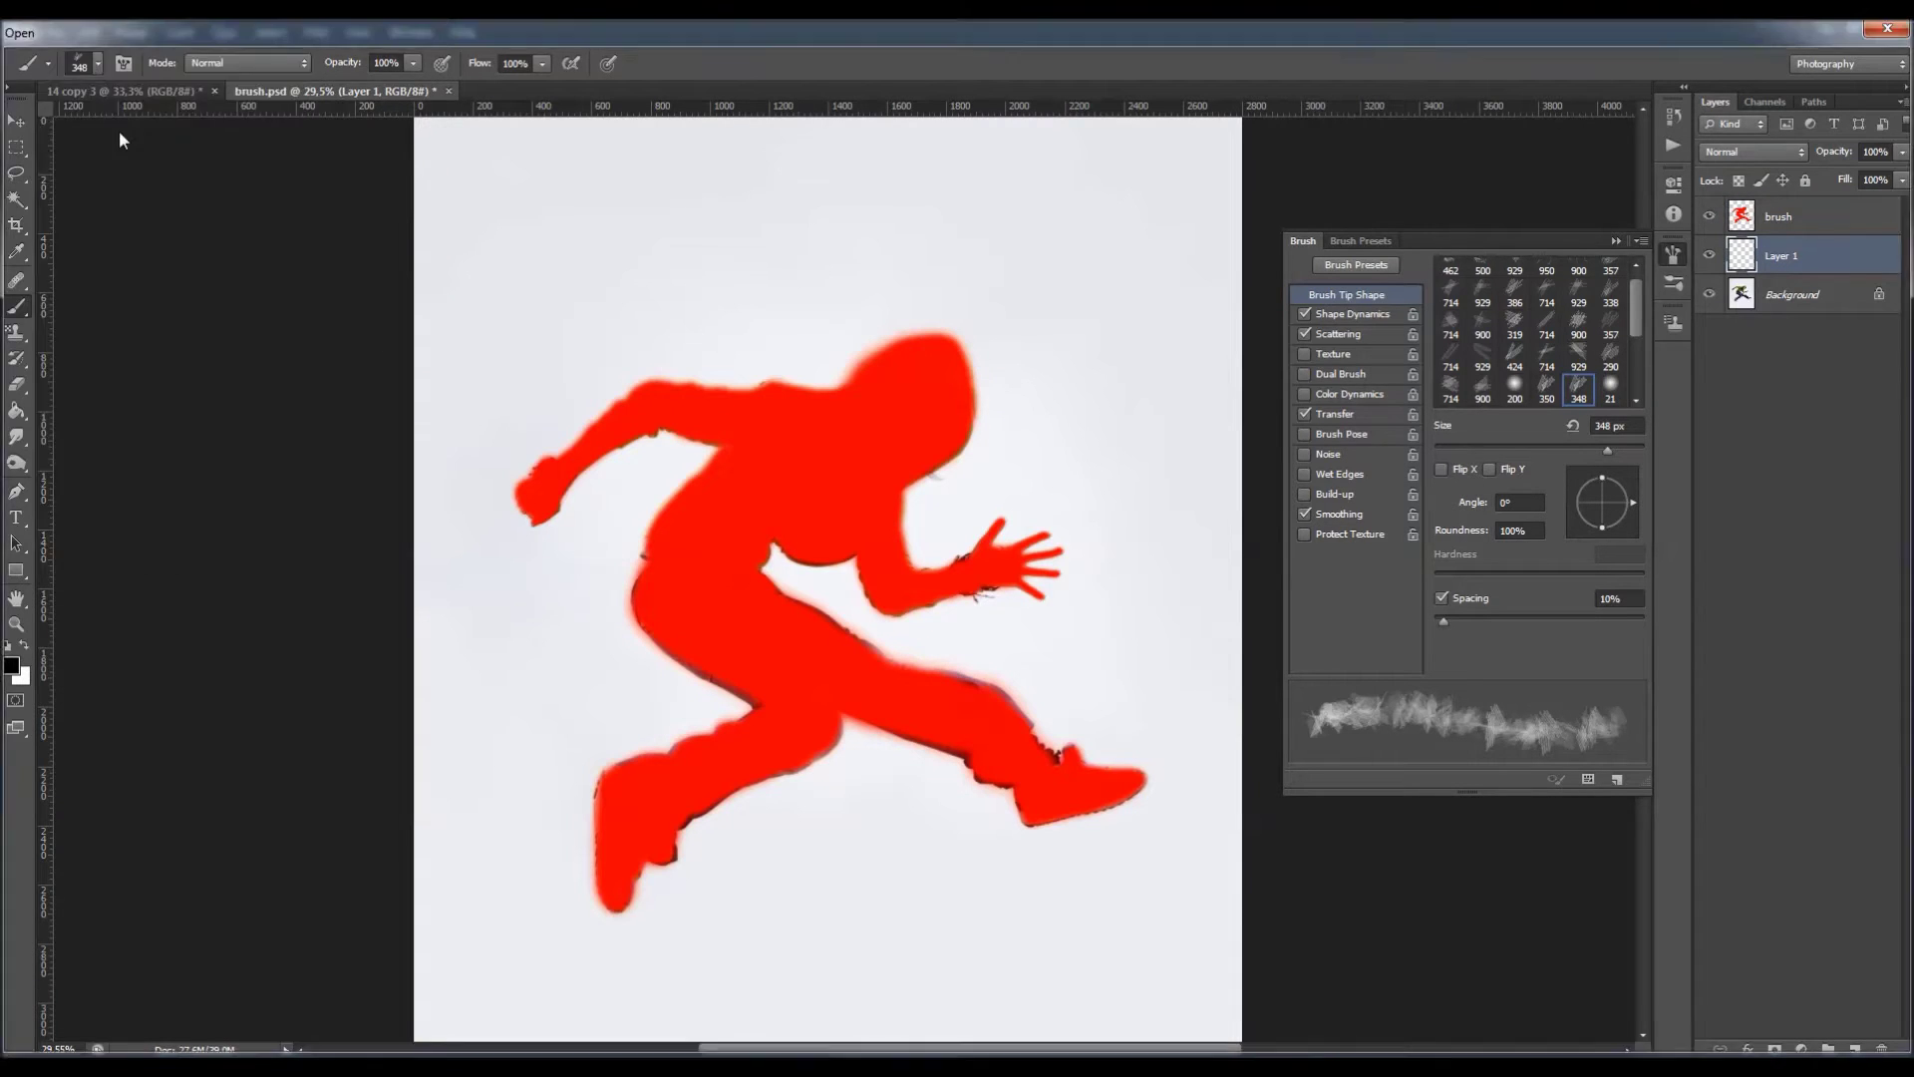
double_click(398, 174)
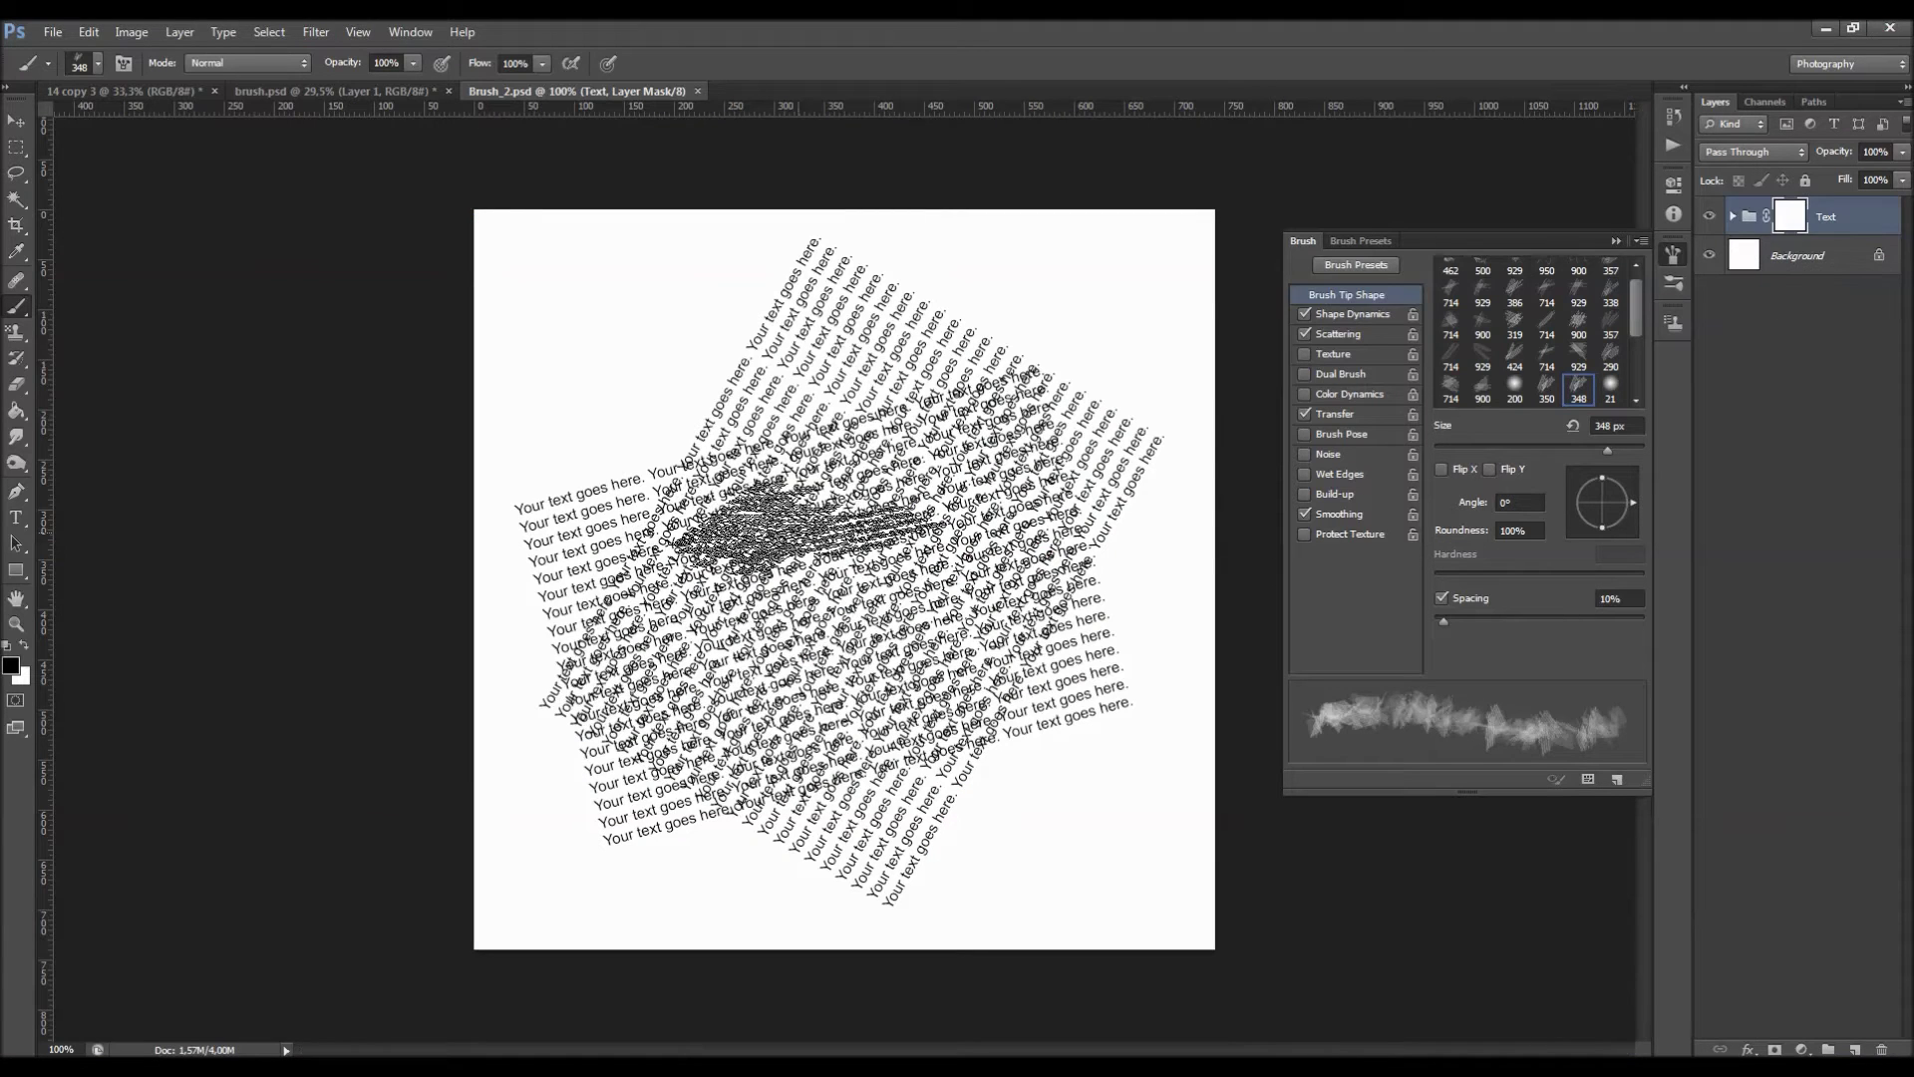
Run the Create Brush action from the Typography Sketch set on Brush_2.psd and stop at its instruction message.
left_click(1671, 147)
scroll(1508, 272, "up", 3)
left_click(1498, 124)
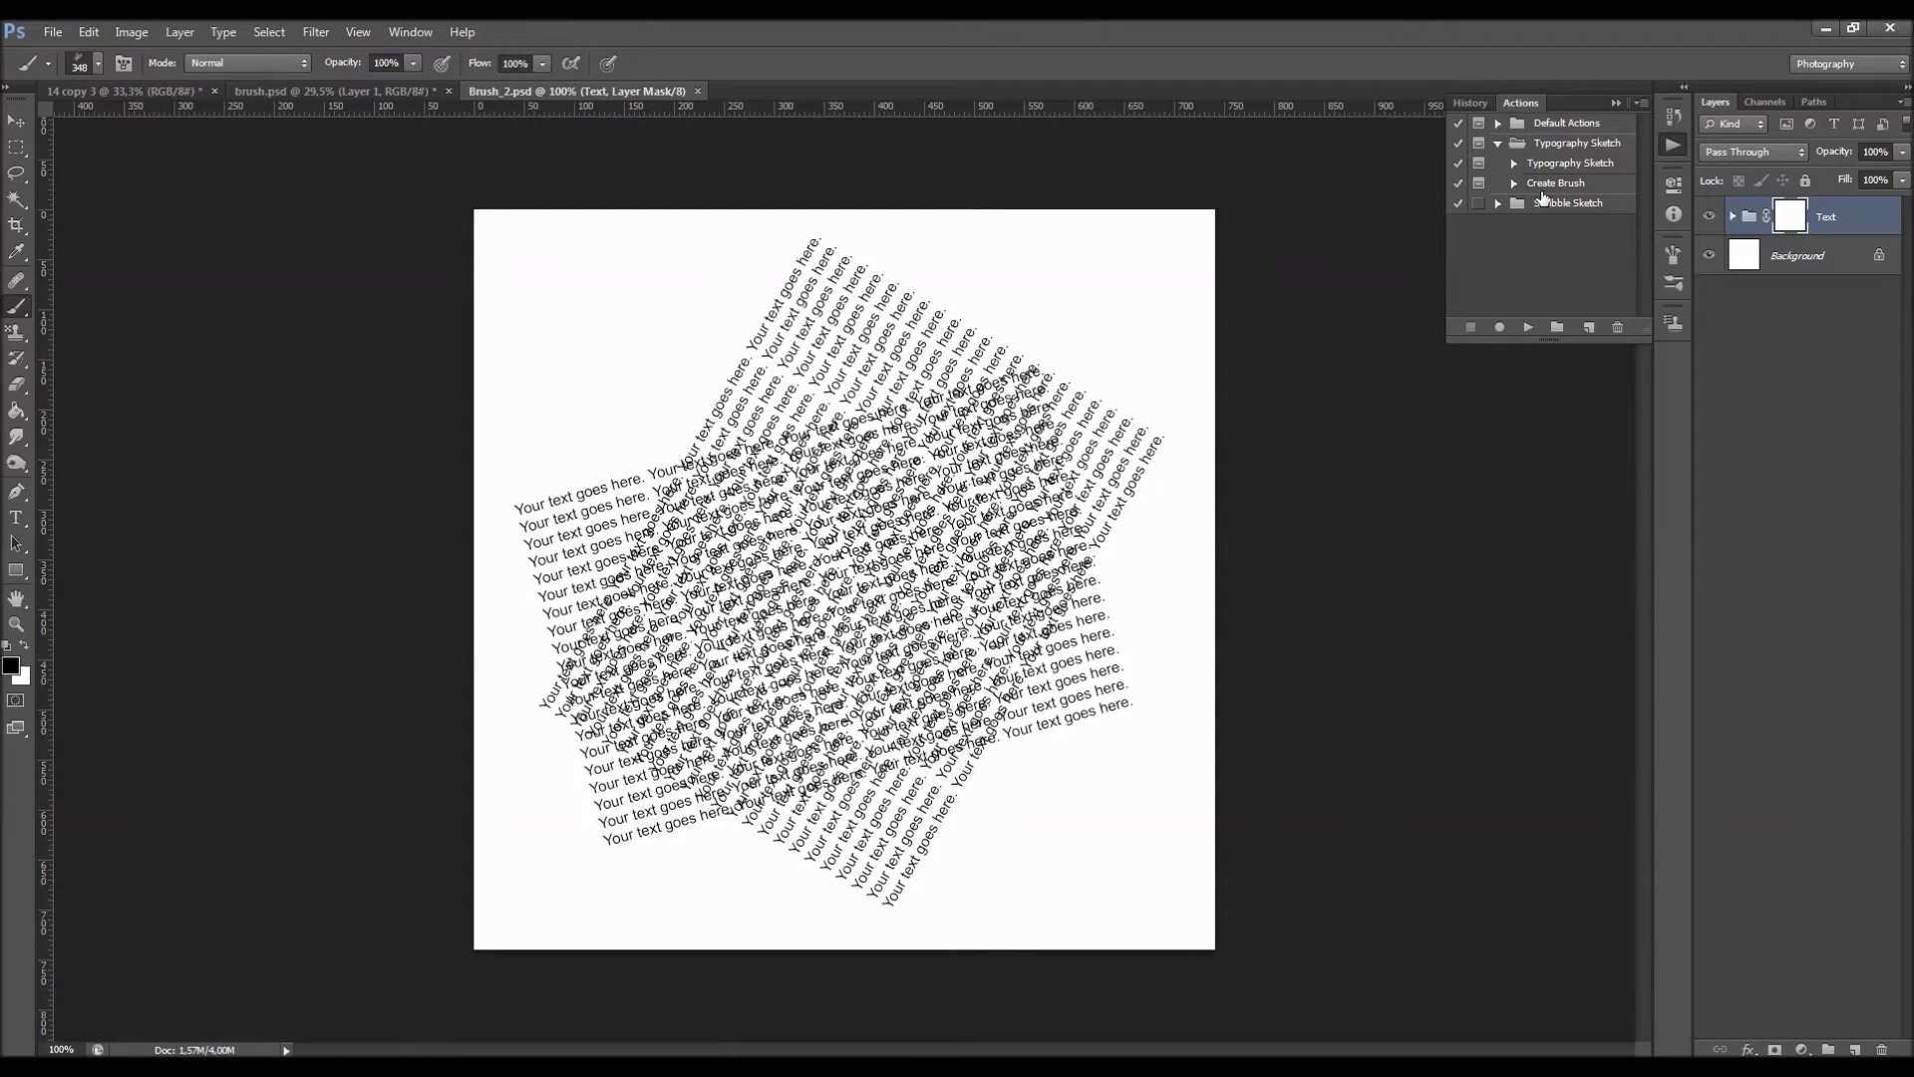
left_click(1545, 184)
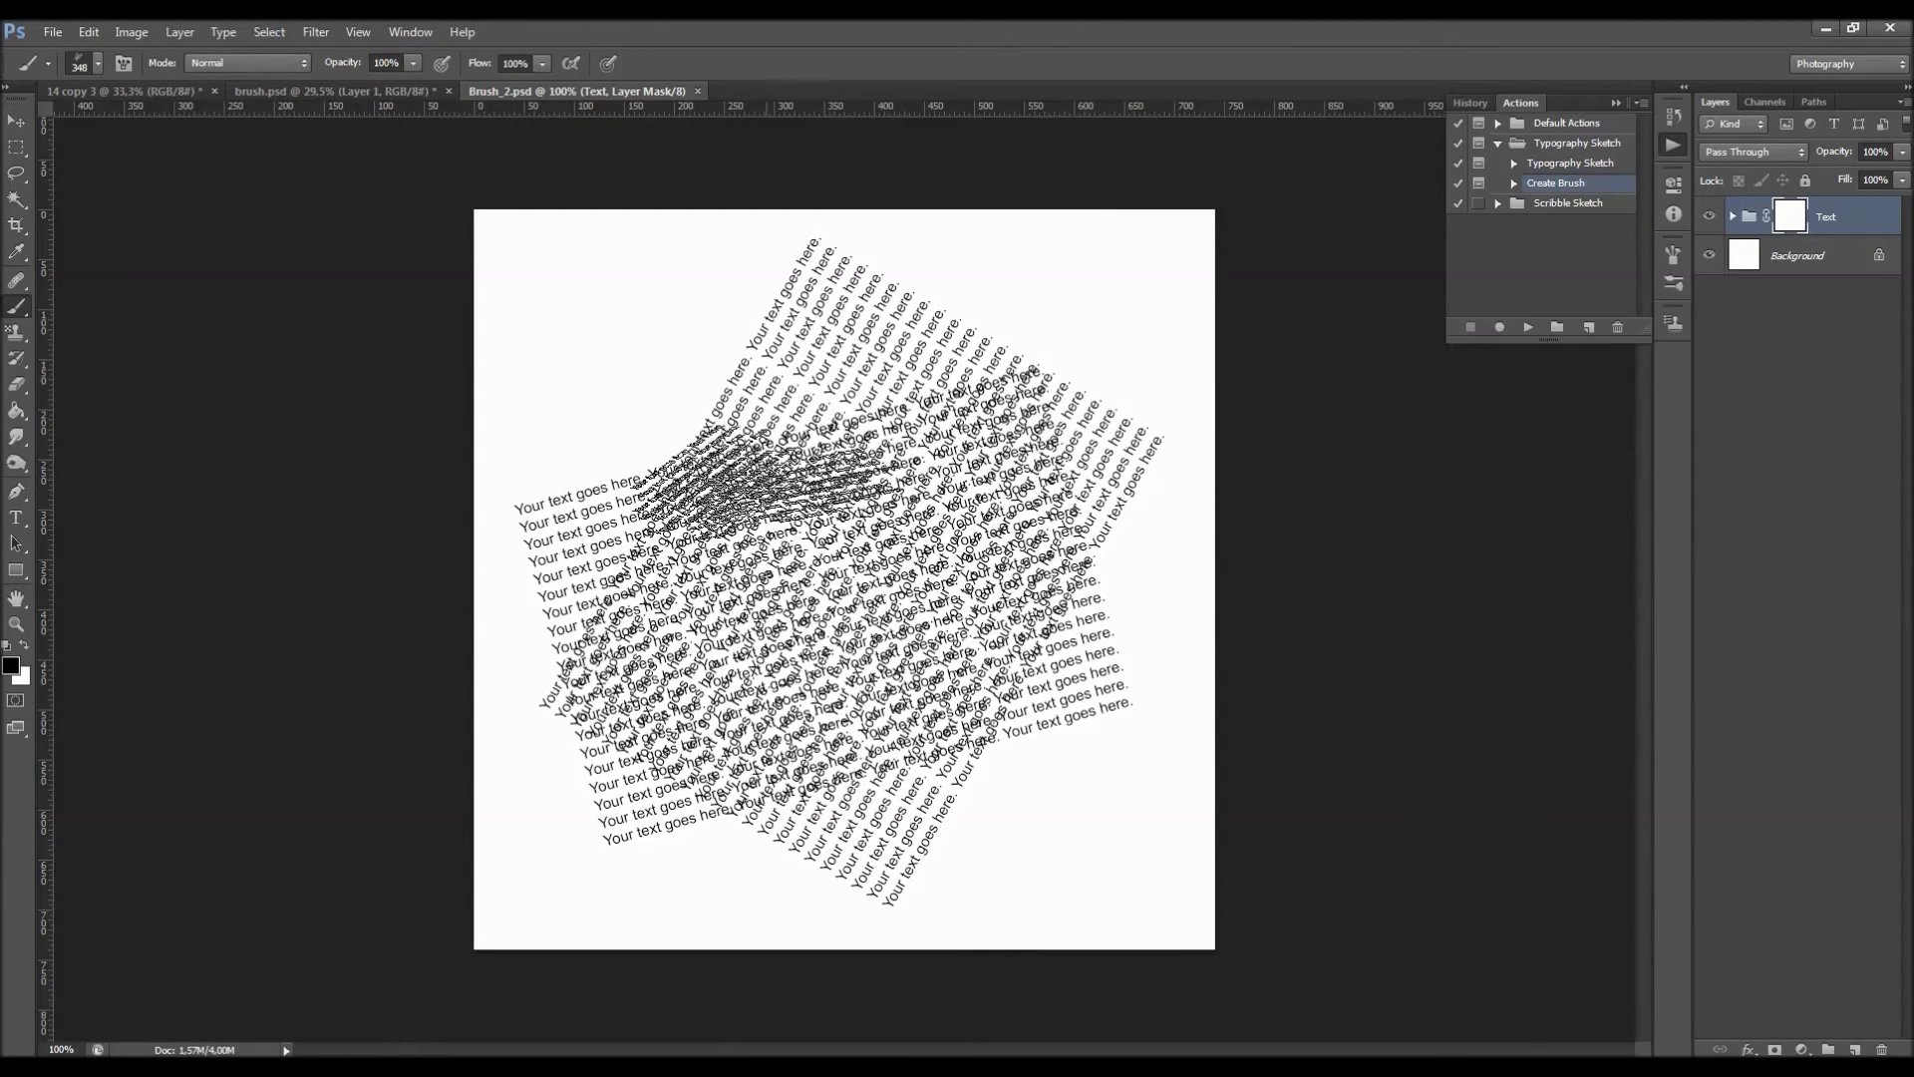
key("v")
left_click(1528, 327)
left_click(1104, 474)
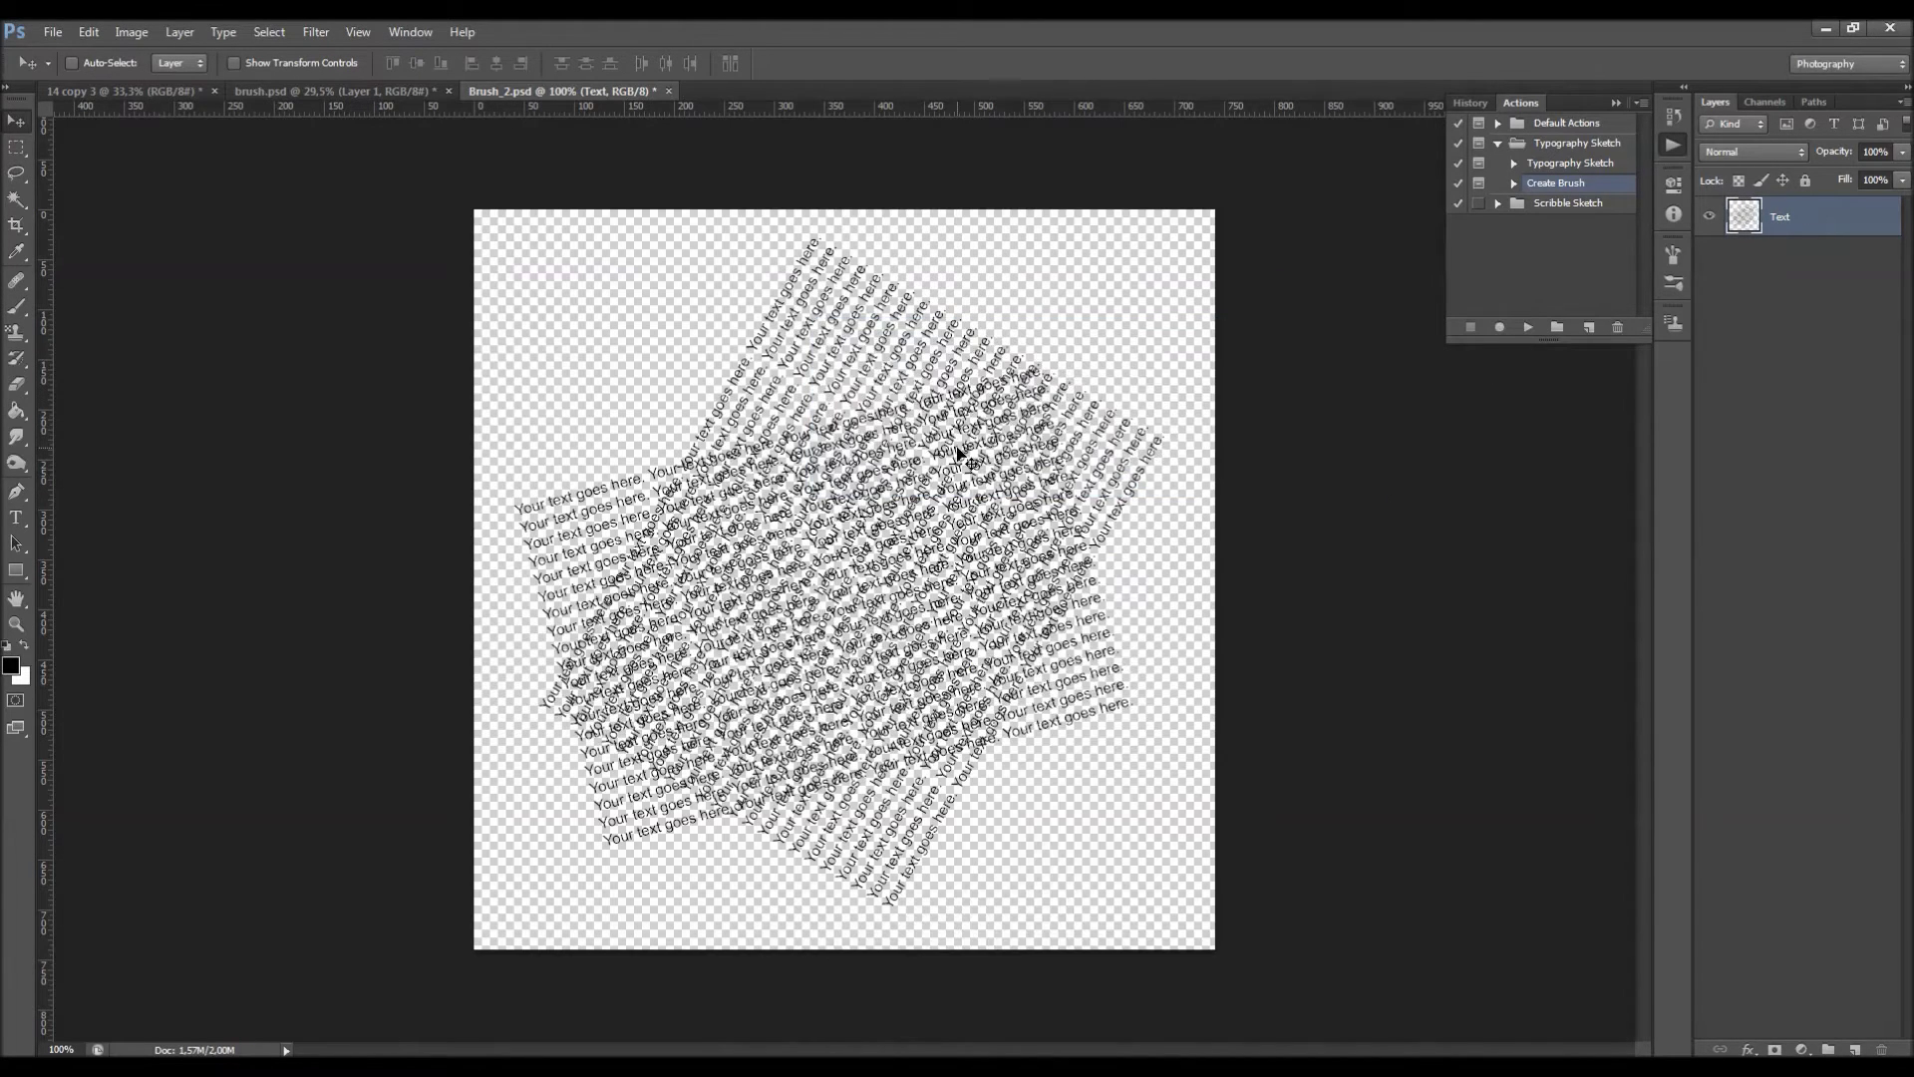
Select the Brush tool, show the brush settings and delete the 350 px text brush preset.
key("b")
right_click(785, 434)
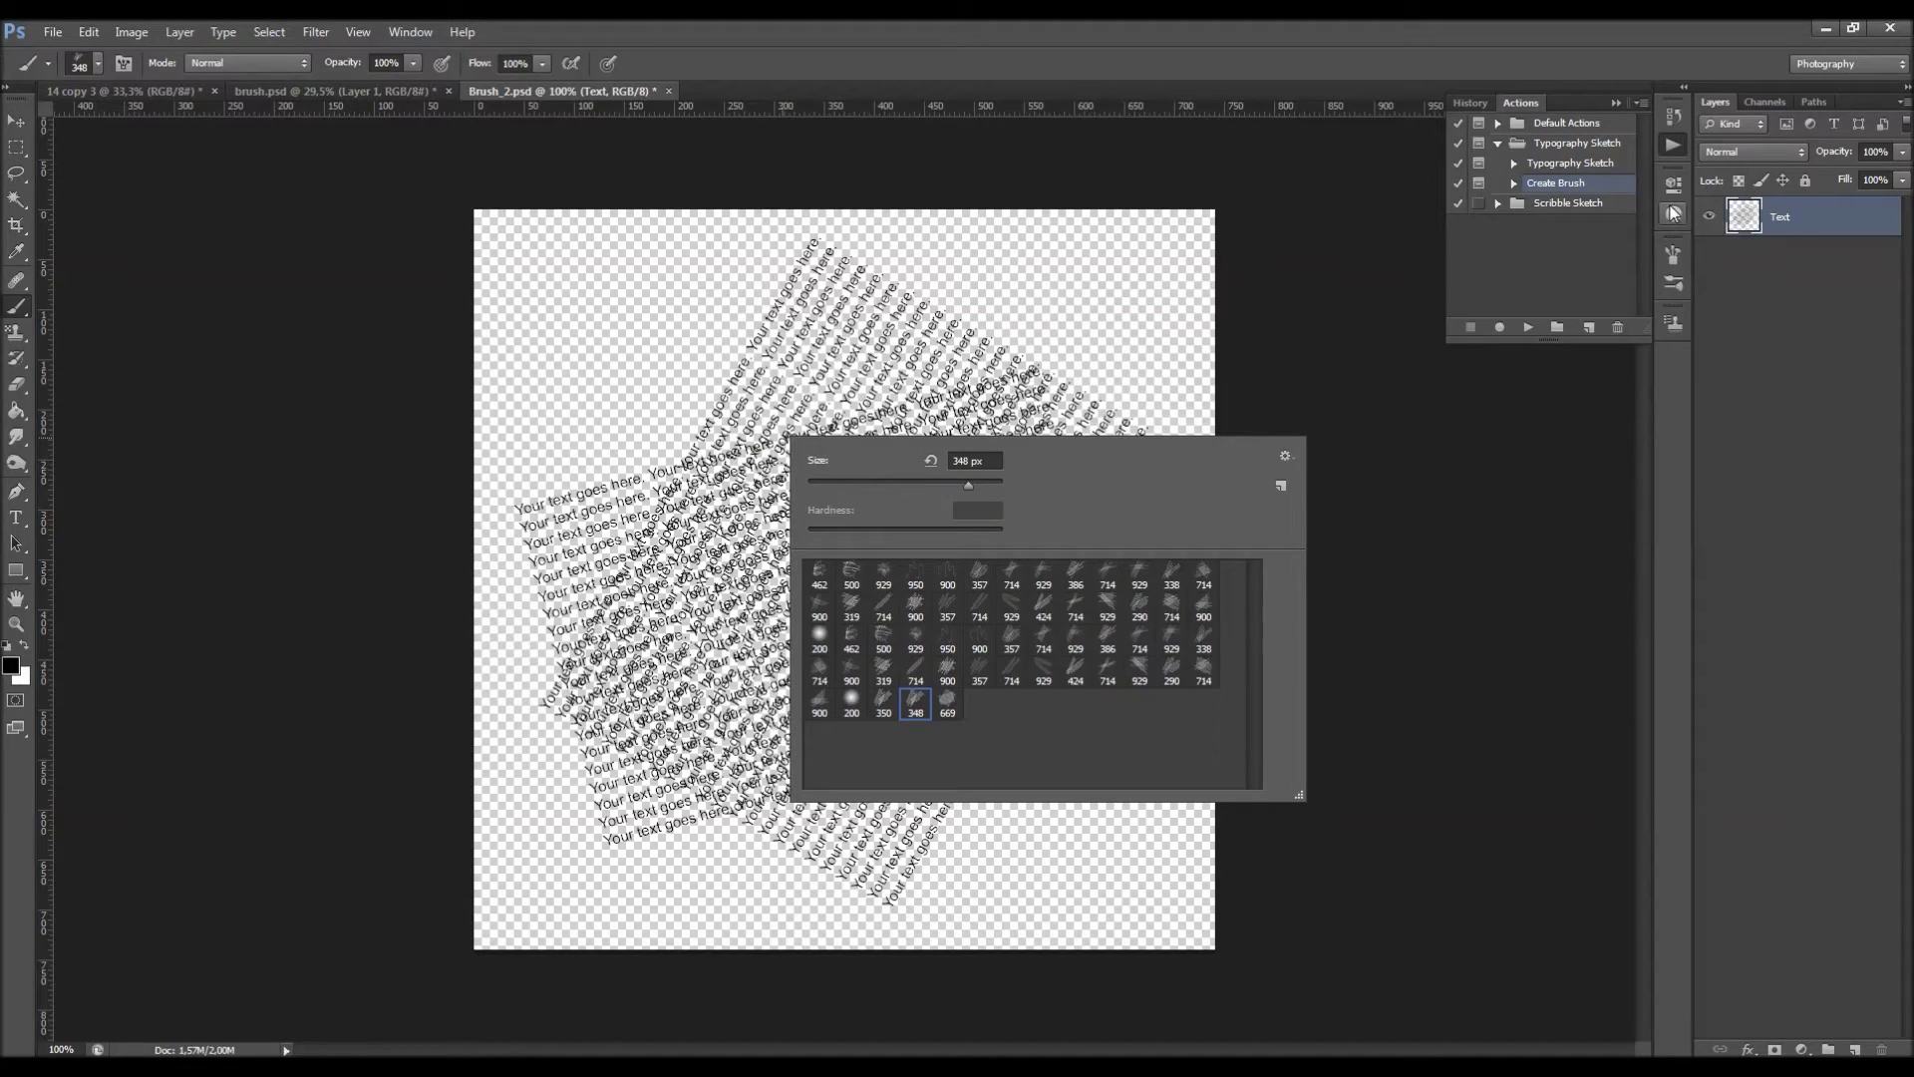
left_click(412, 32)
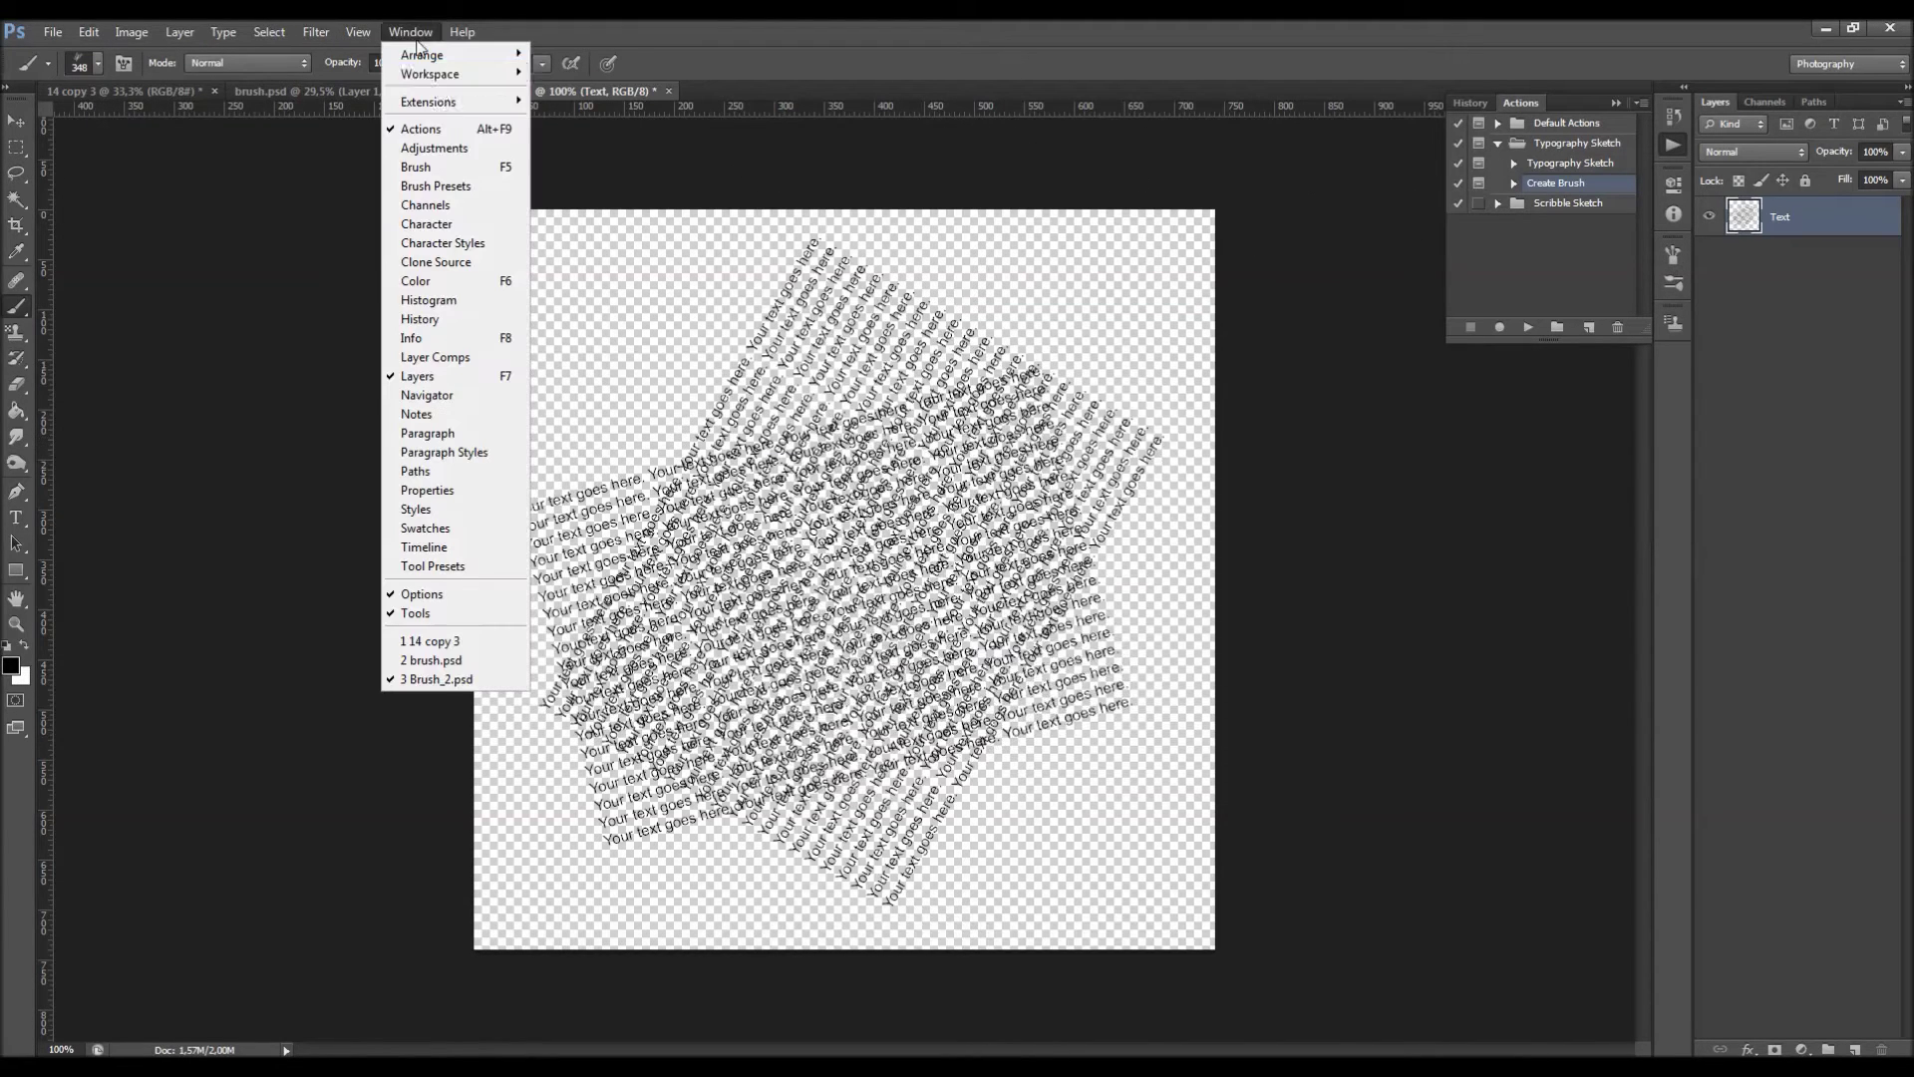
left_click(446, 166)
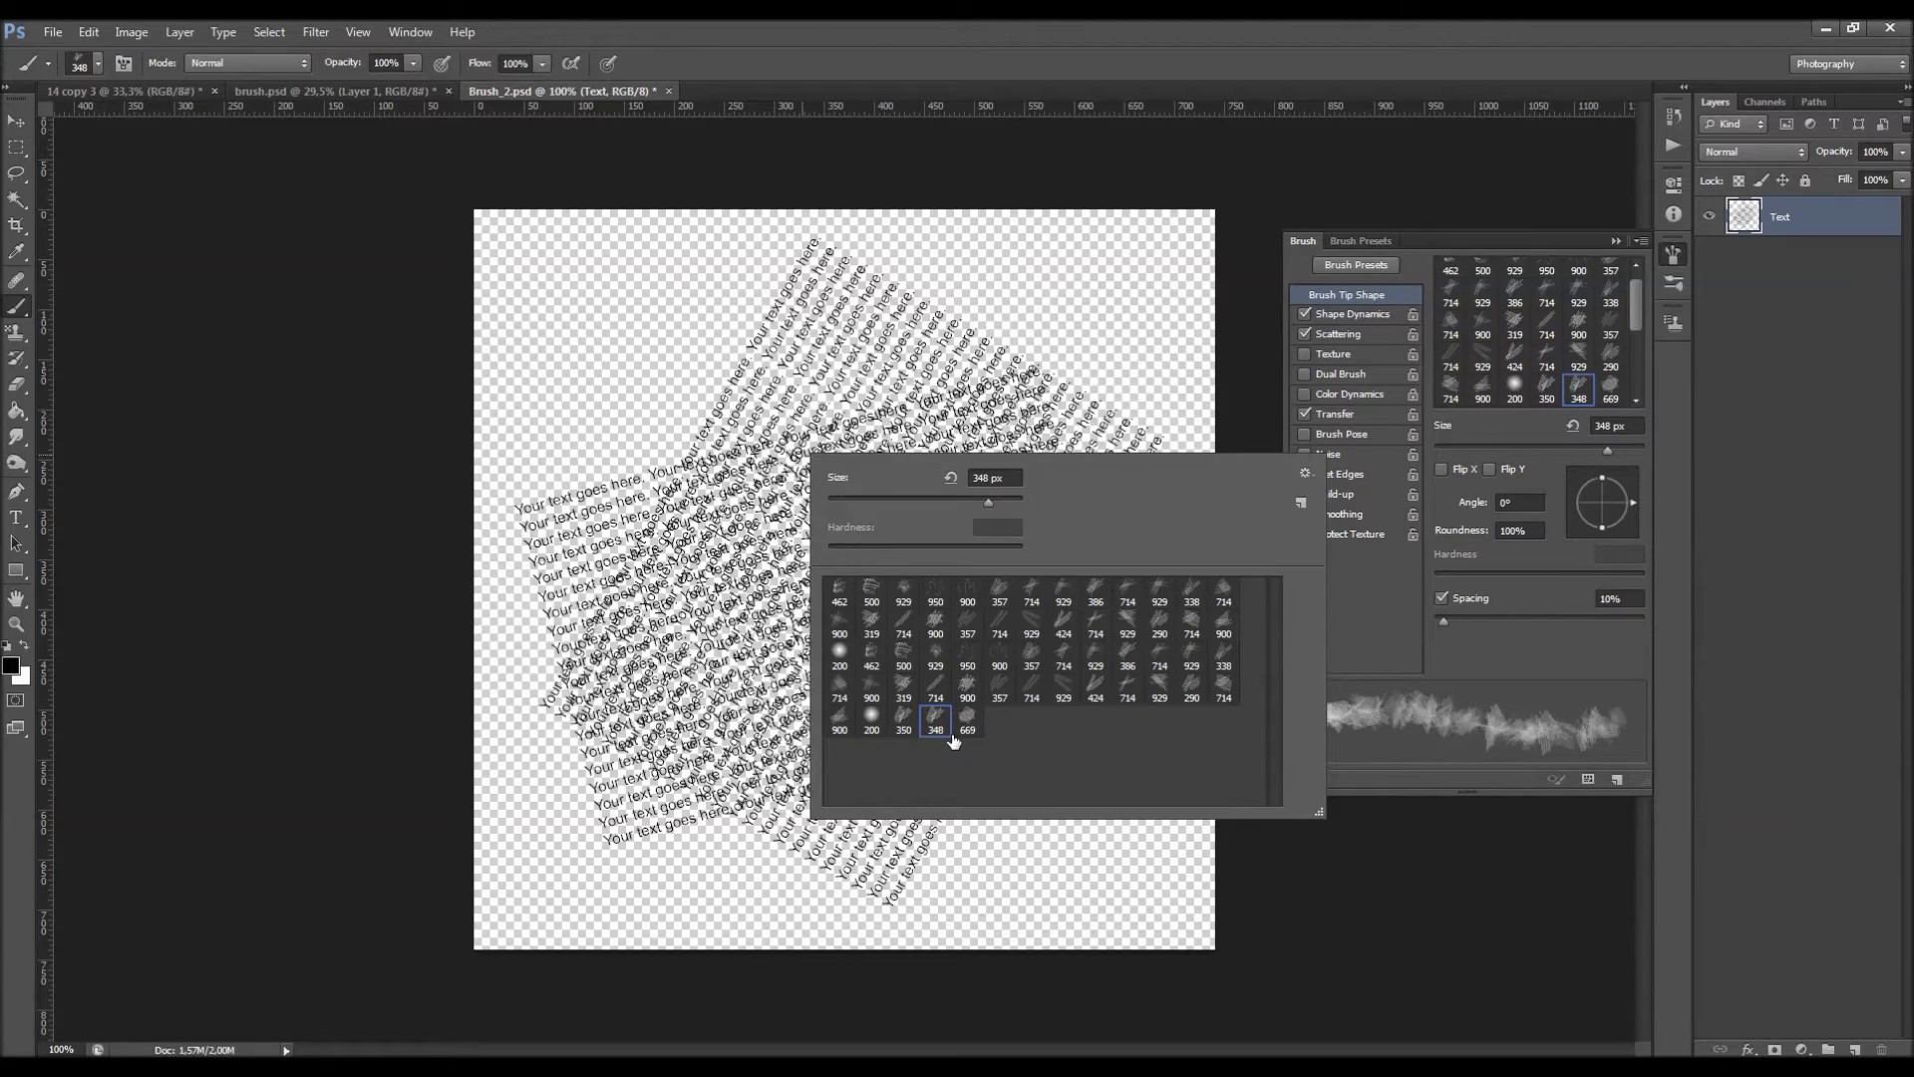
left_click(905, 726)
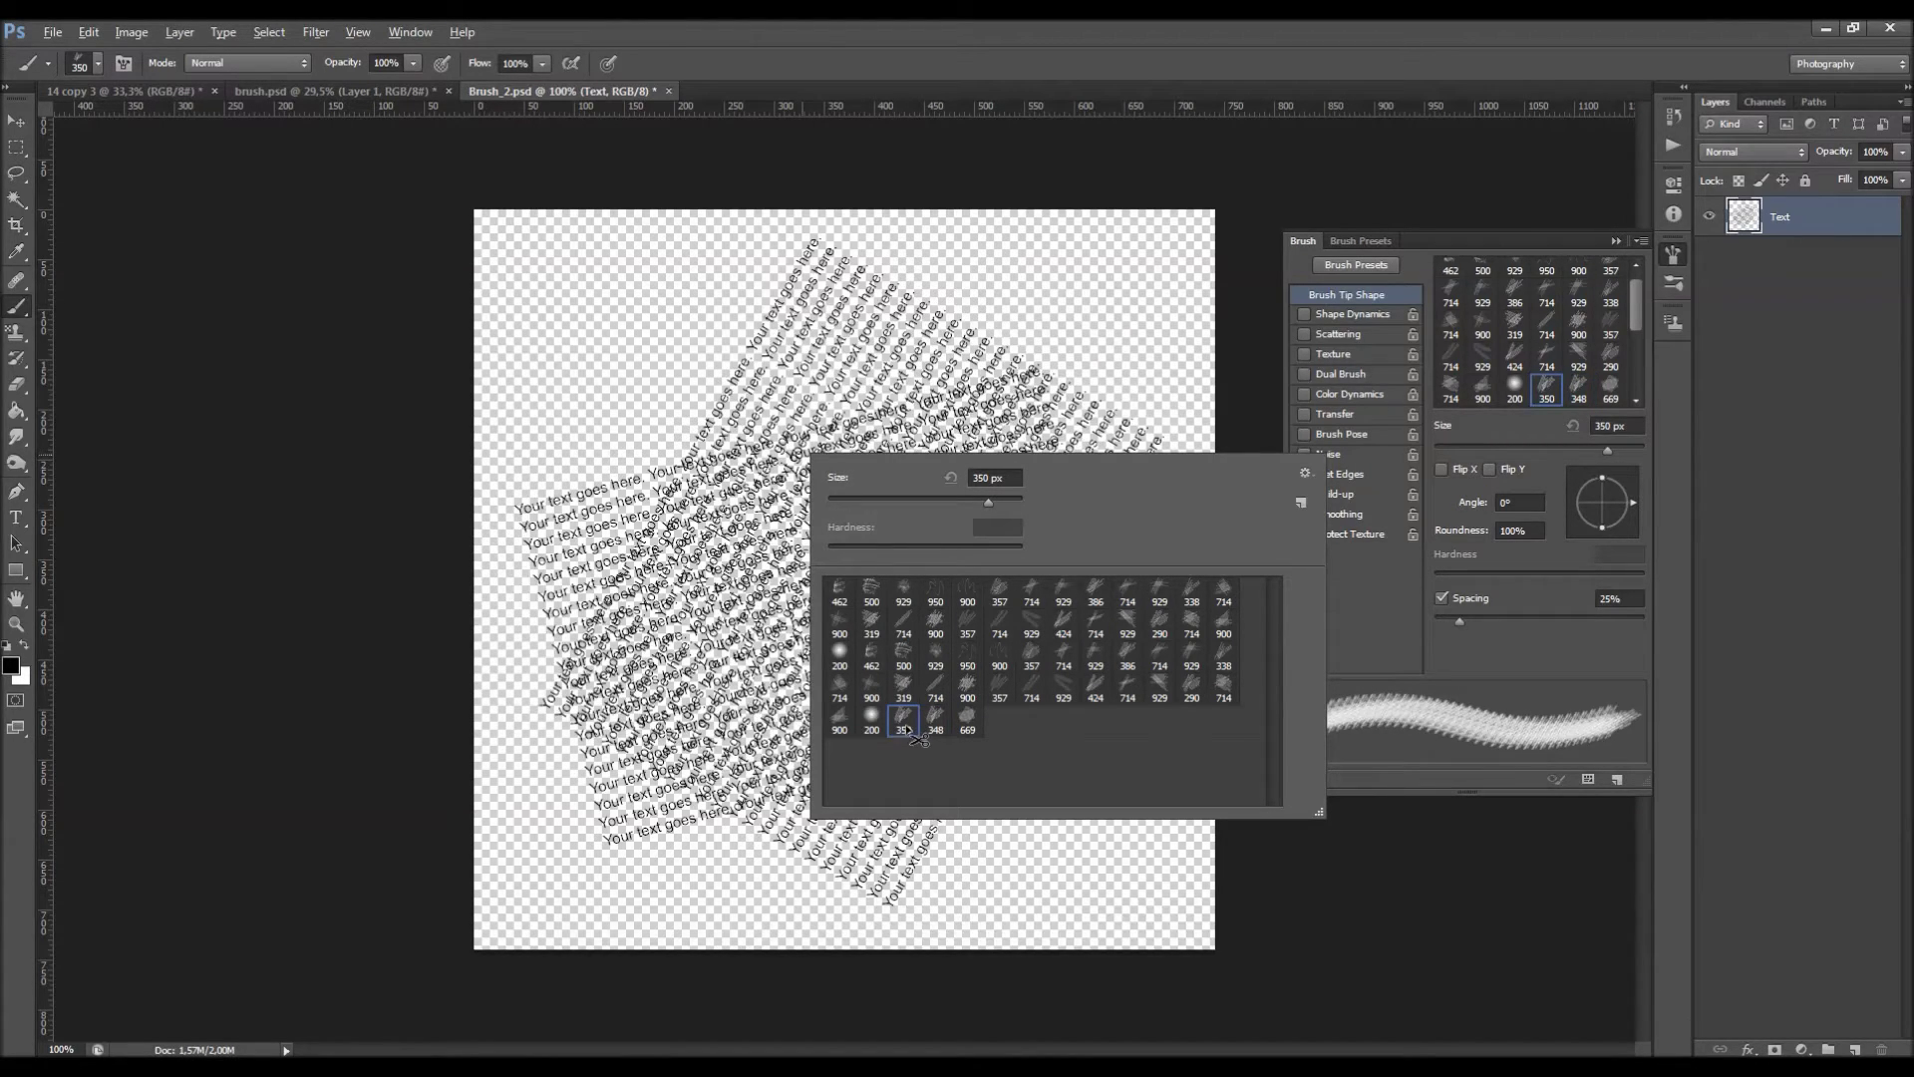
left_click(905, 726, "alt")
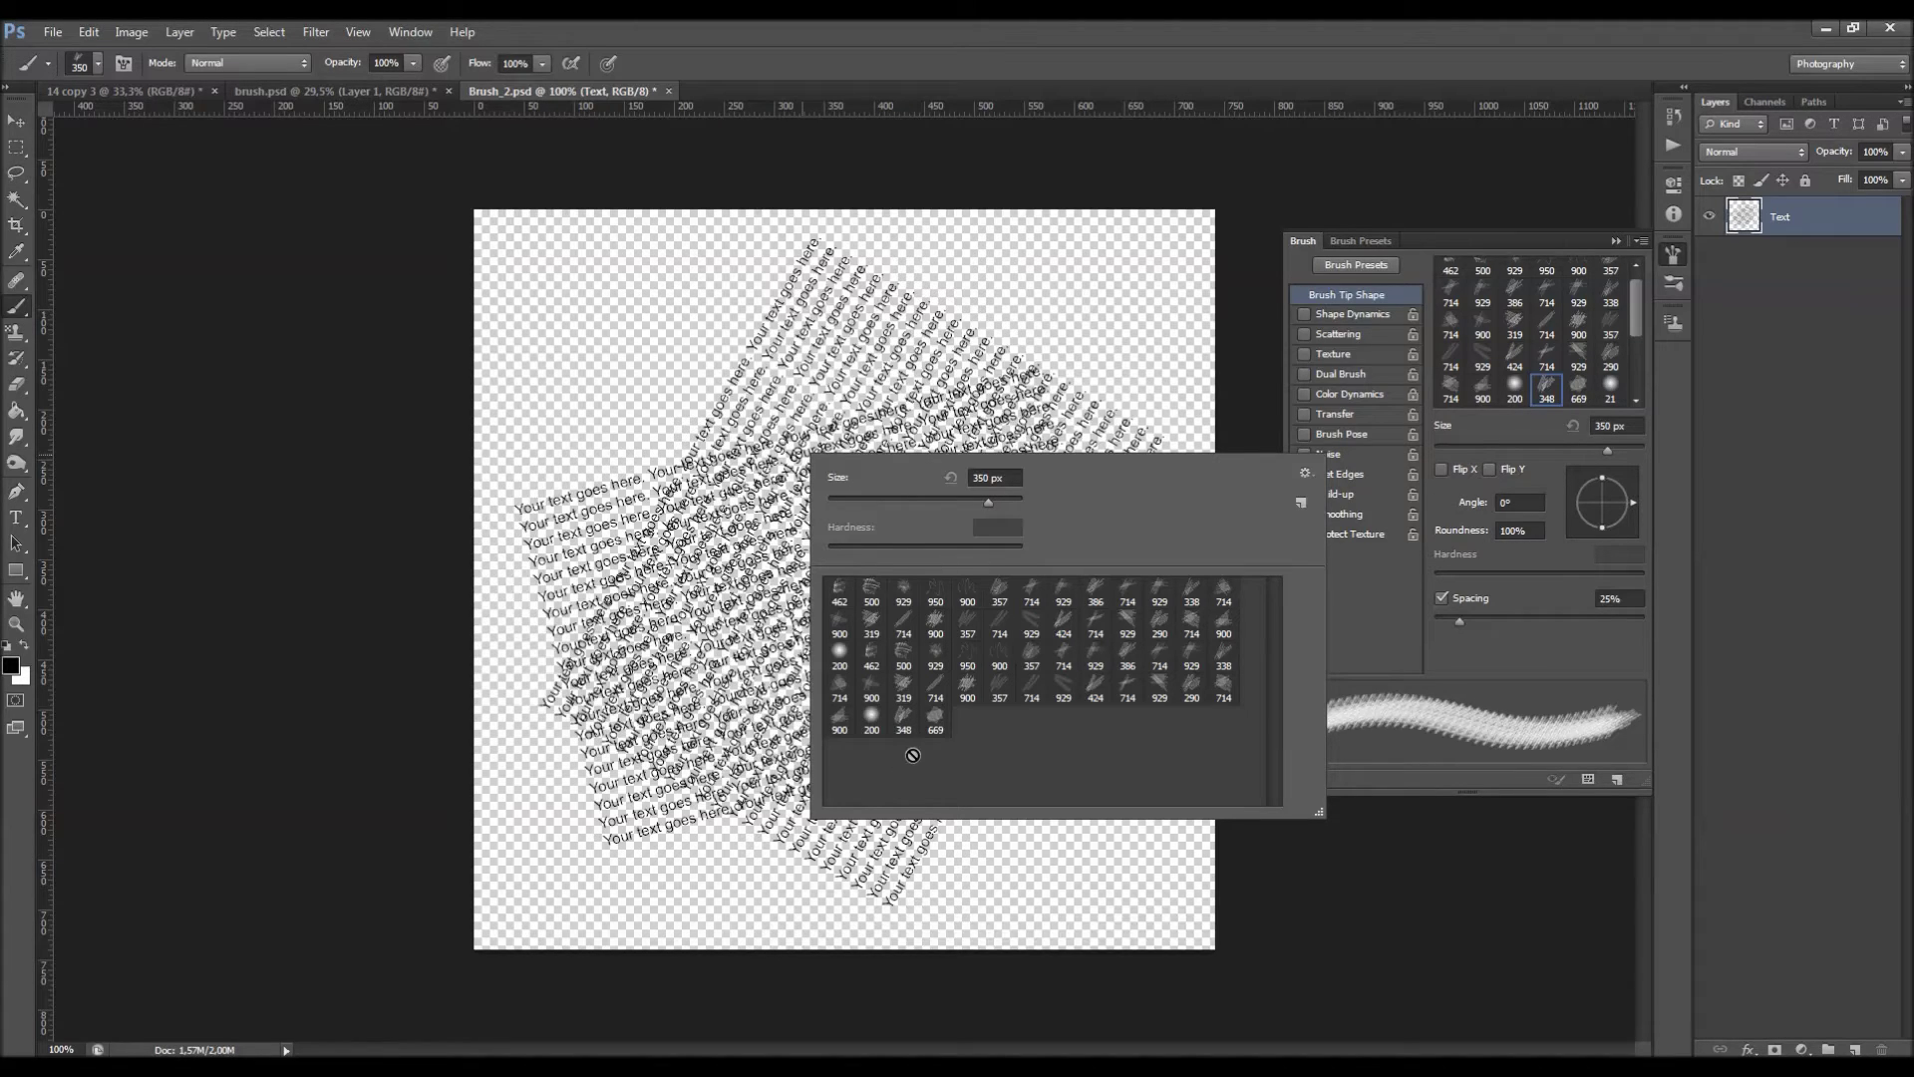
Try the 669 px text brush with a diagonal stroke over the Brush_2.psd canvas and undo it.
left_click(935, 720)
mouse_move(630, 389)
left_mouse_down()
mouse_move(974, 488)
mouse_move(877, 688)
mouse_move(843, 559)
left_mouse_up()
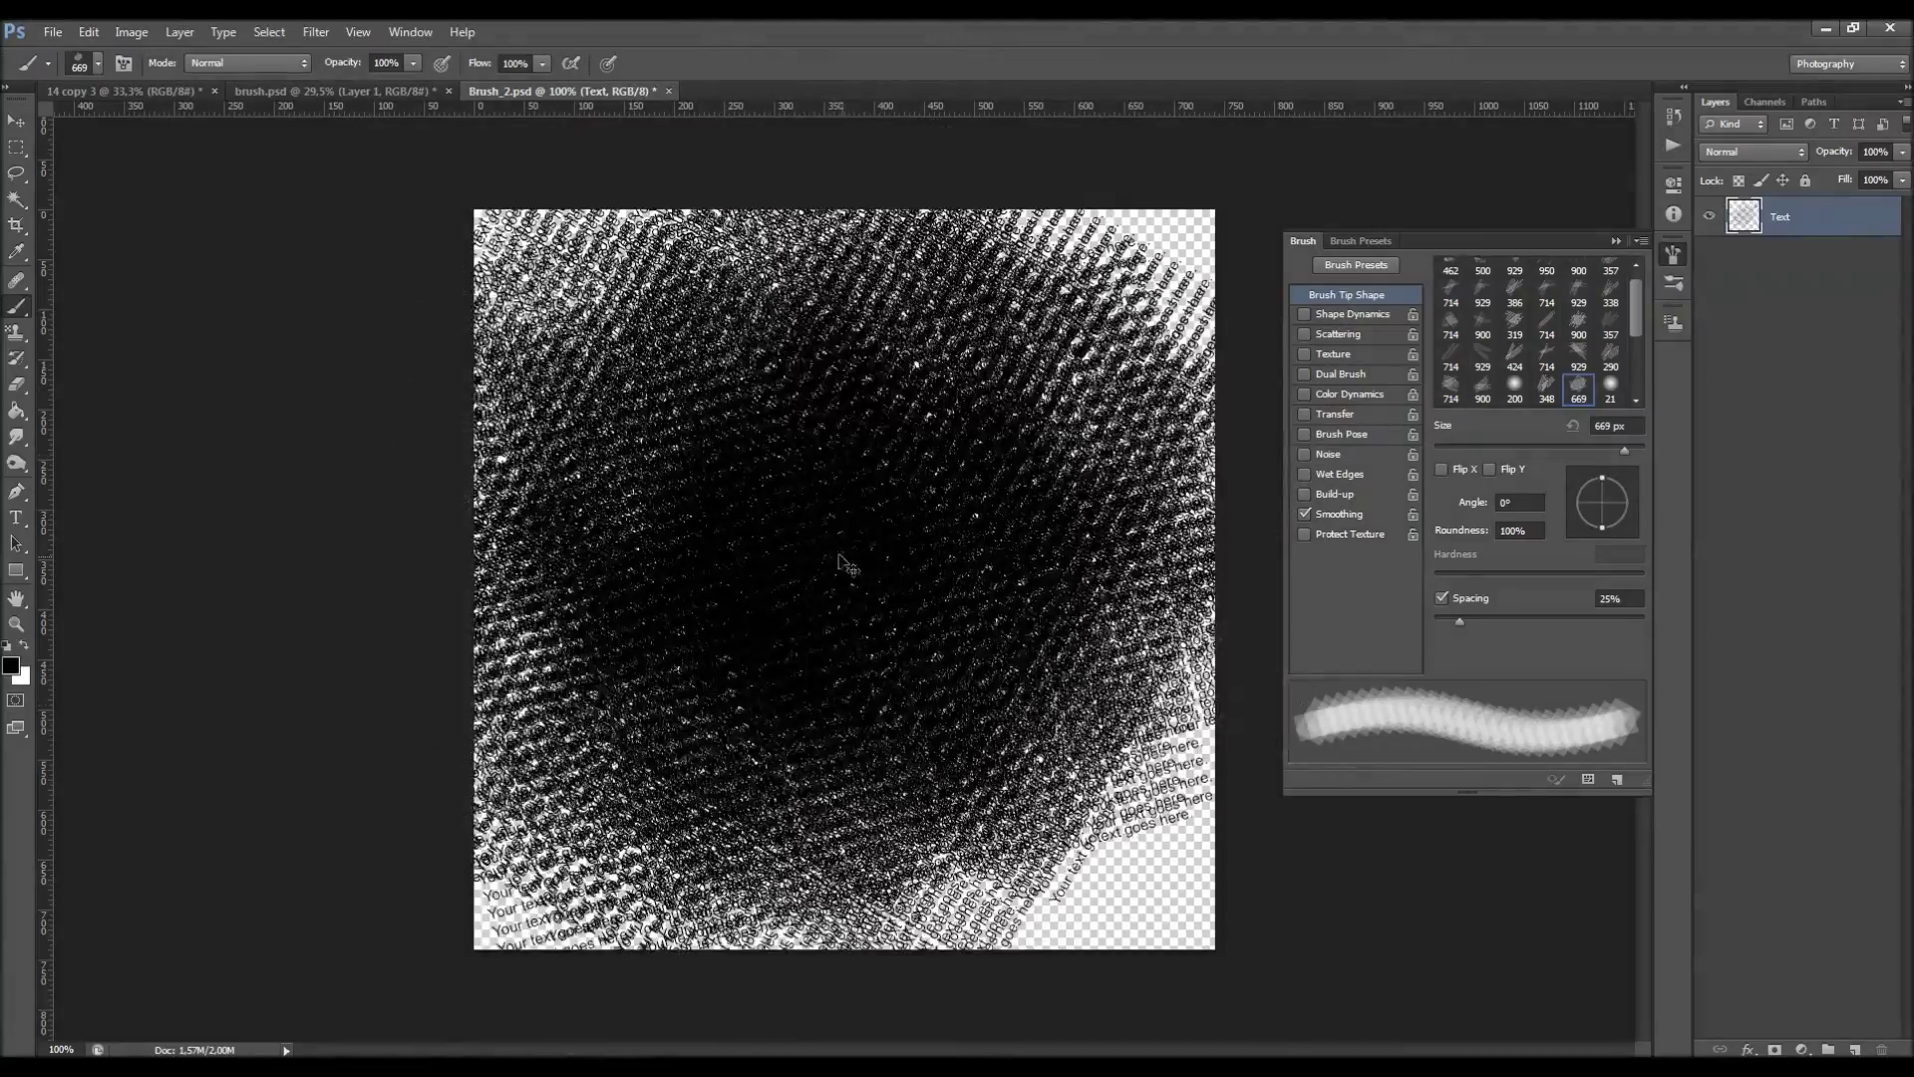
key("ctrl+z")
Examine the stroke previews of several existing presets, including the 714, 338 and 900 px brushes.
right_click(830, 582)
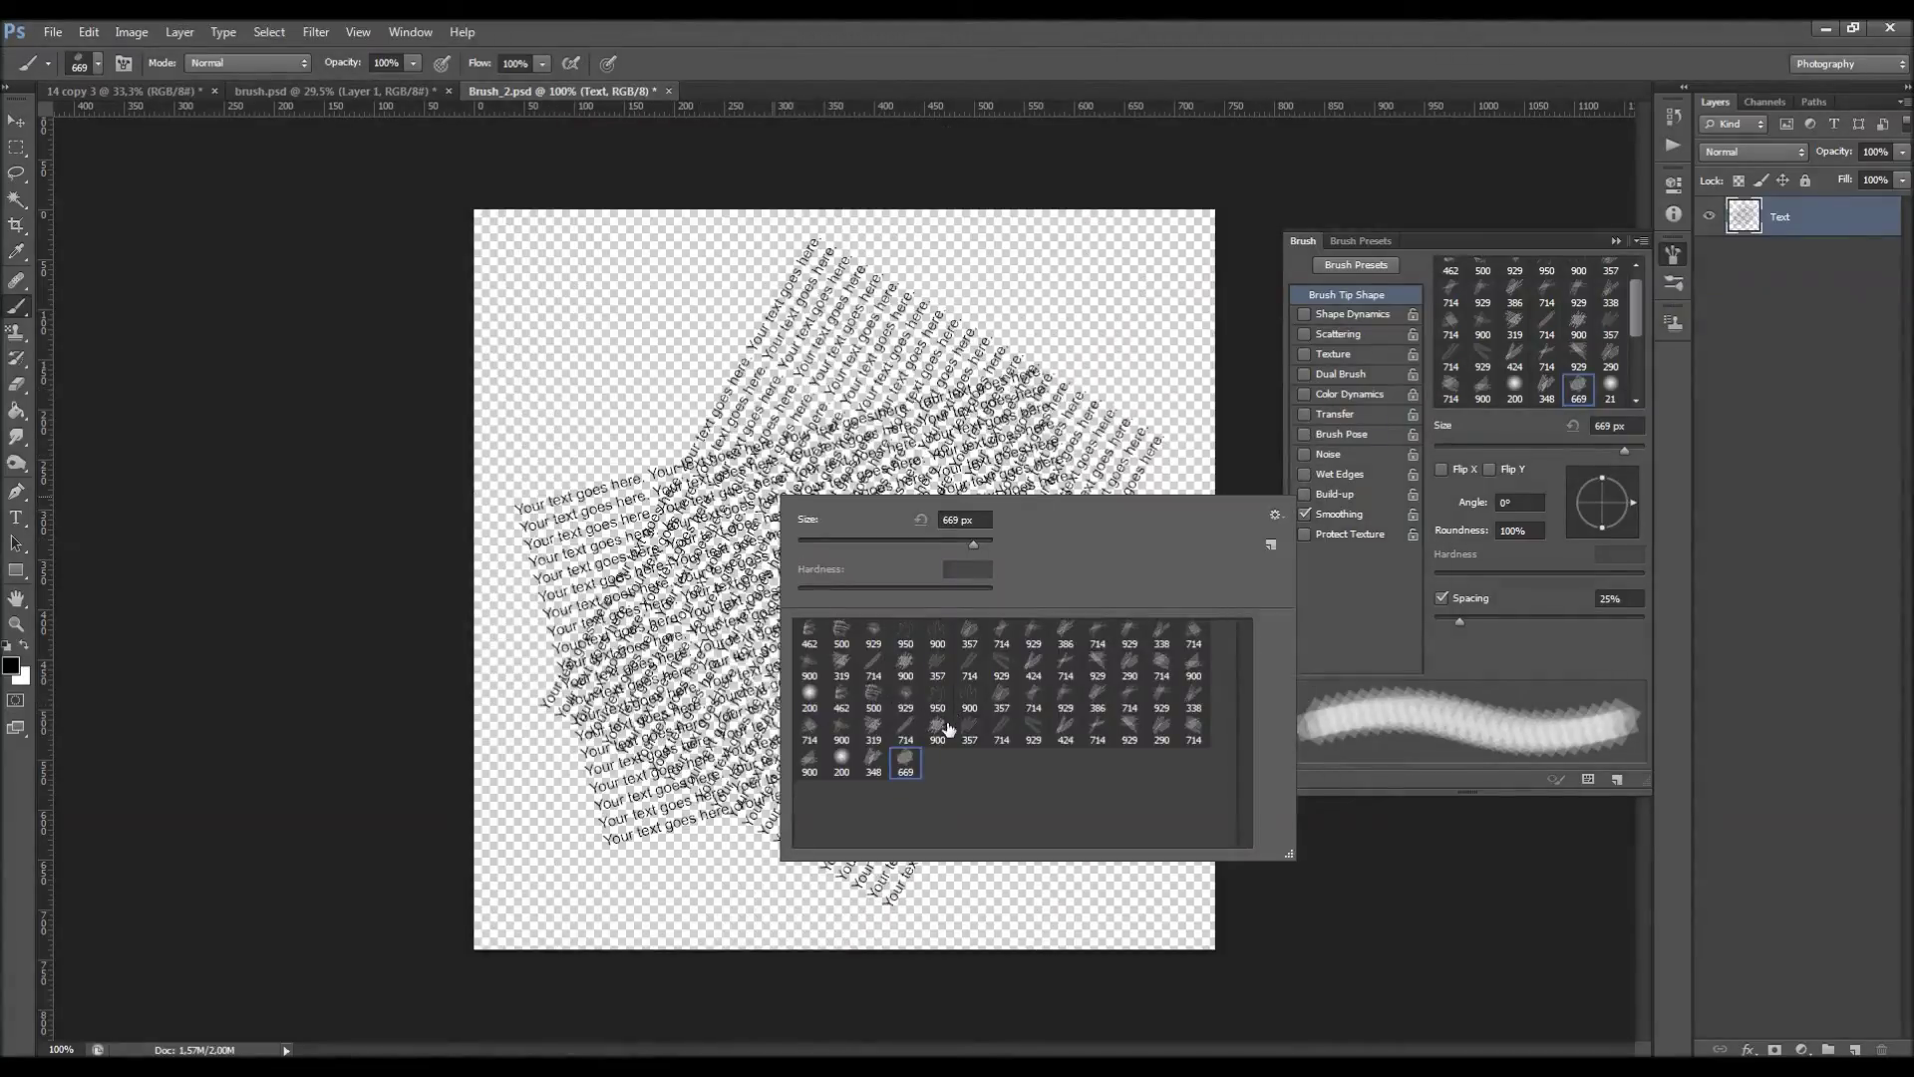
left_click(1033, 704)
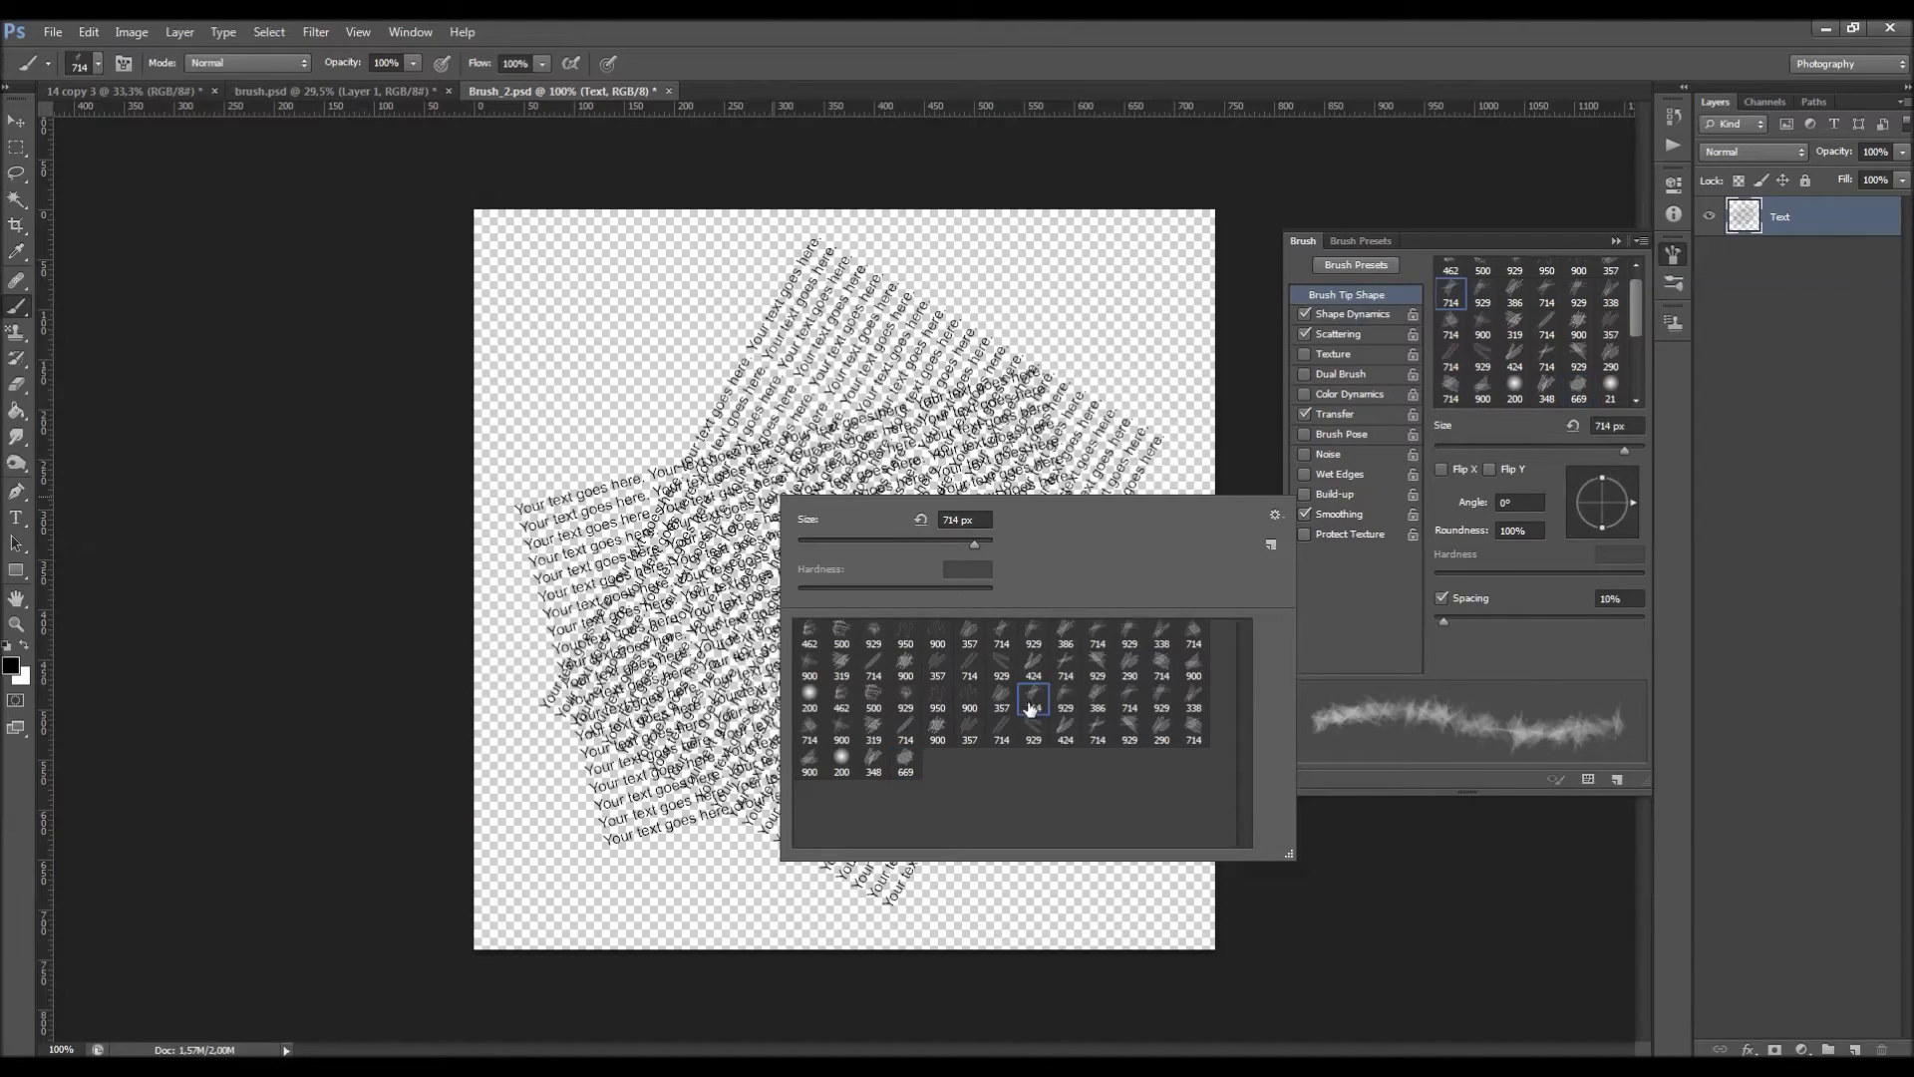
left_click(1131, 704)
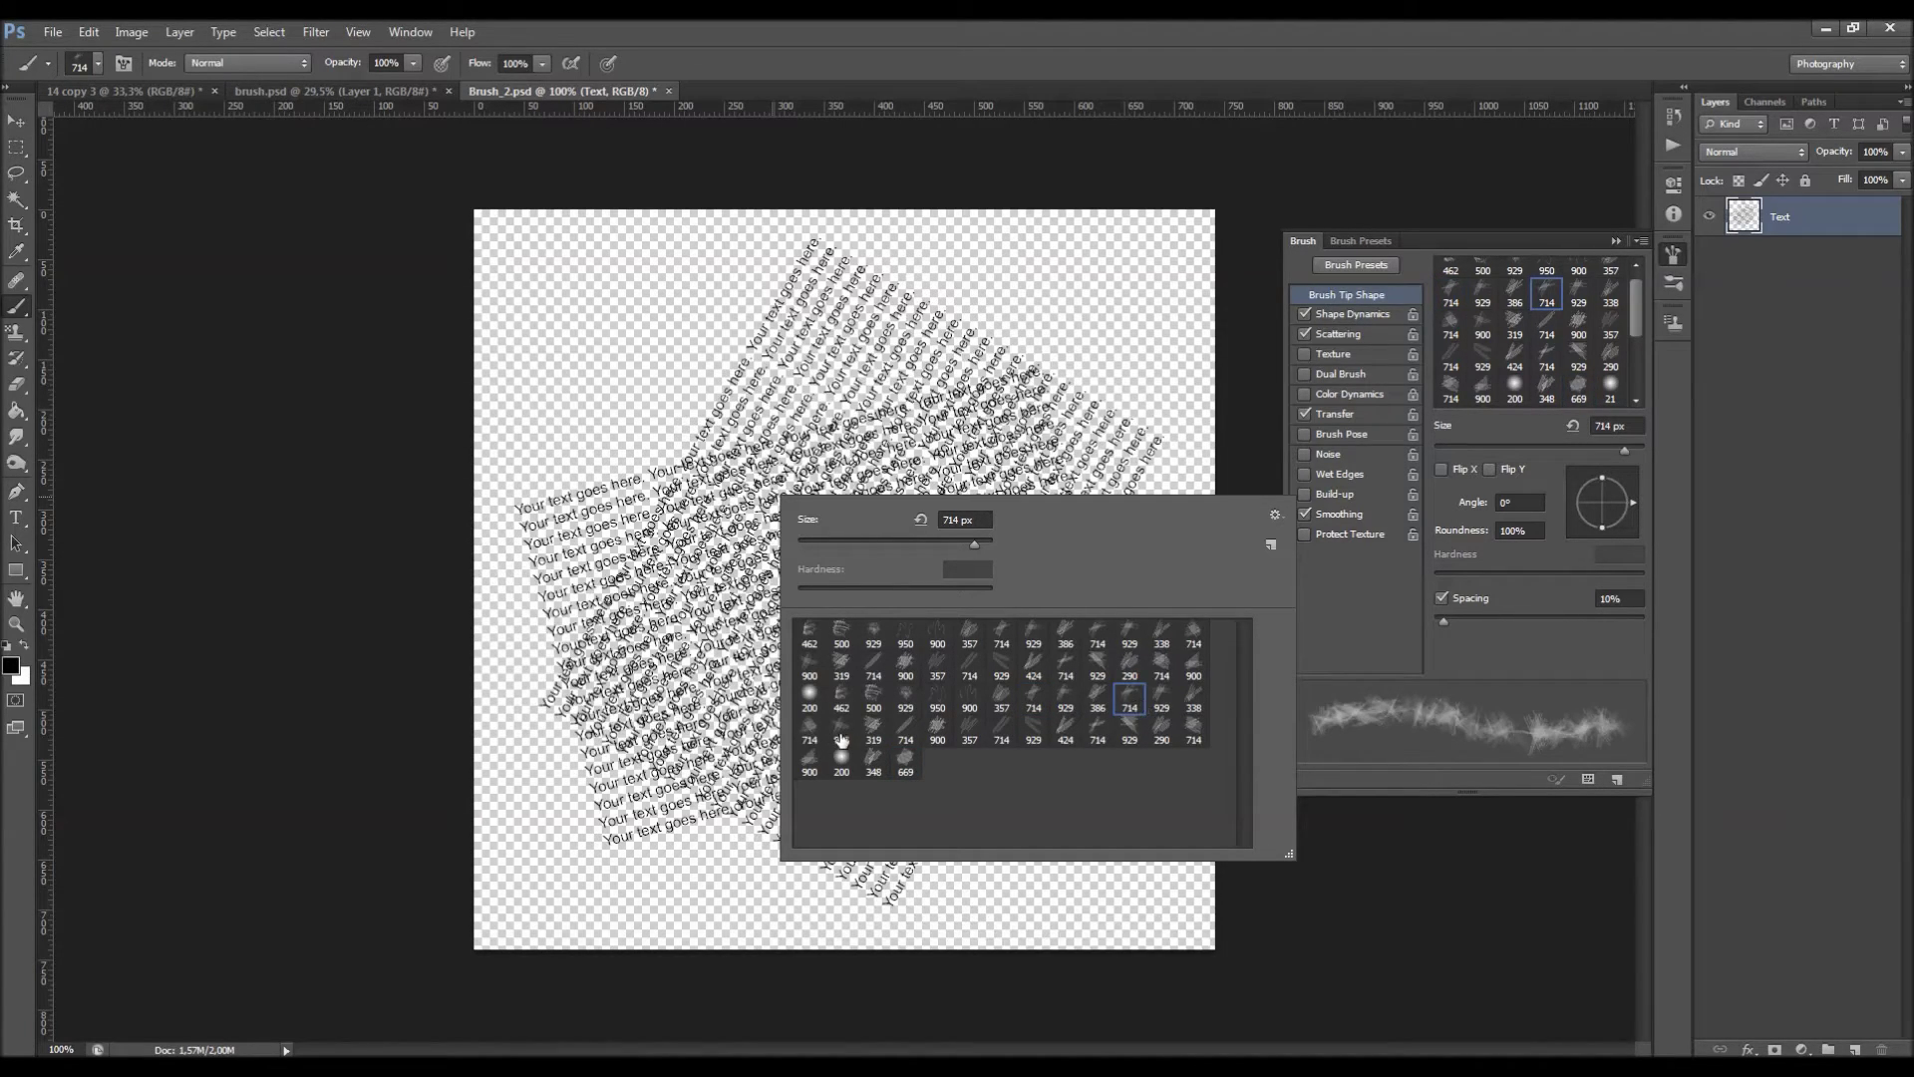
left_click(1187, 708)
left_click(1034, 702)
left_click(1133, 704)
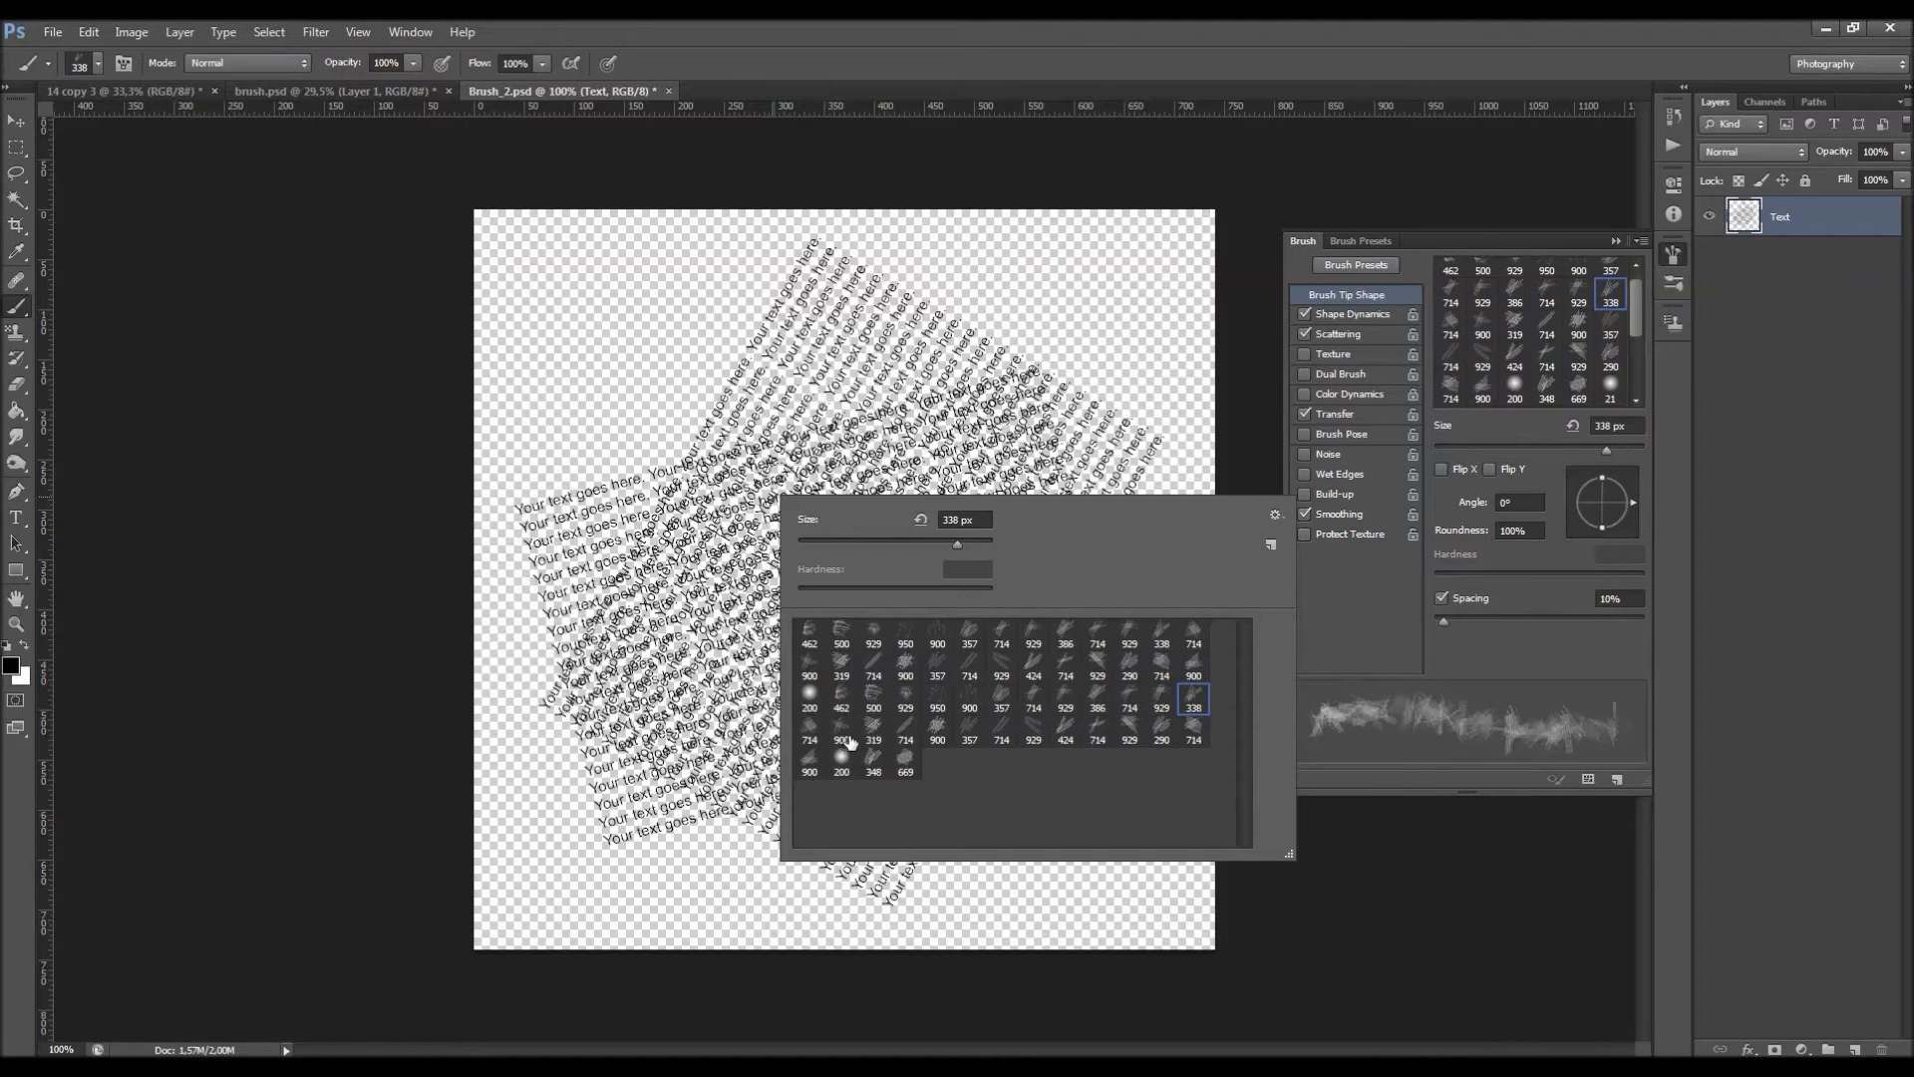
left_click(937, 733)
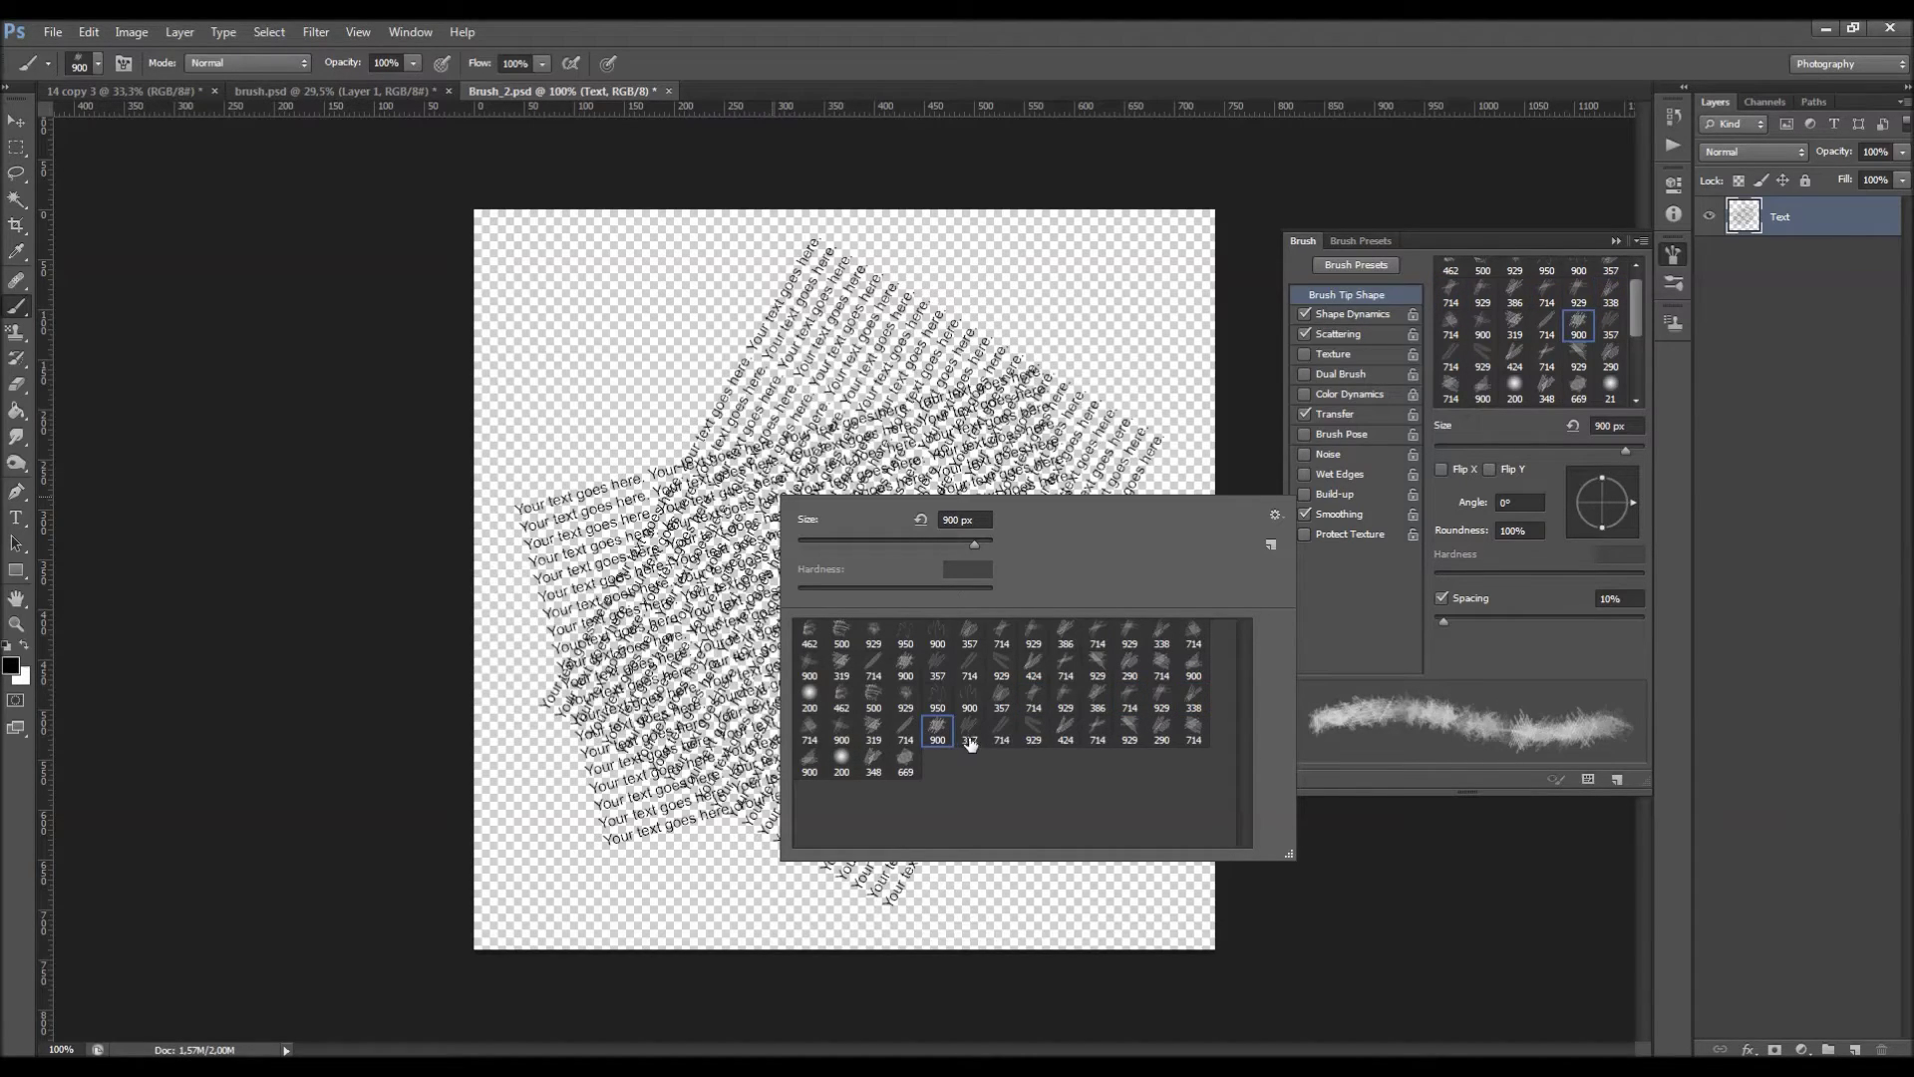
left_click(1001, 733)
key("Escape")
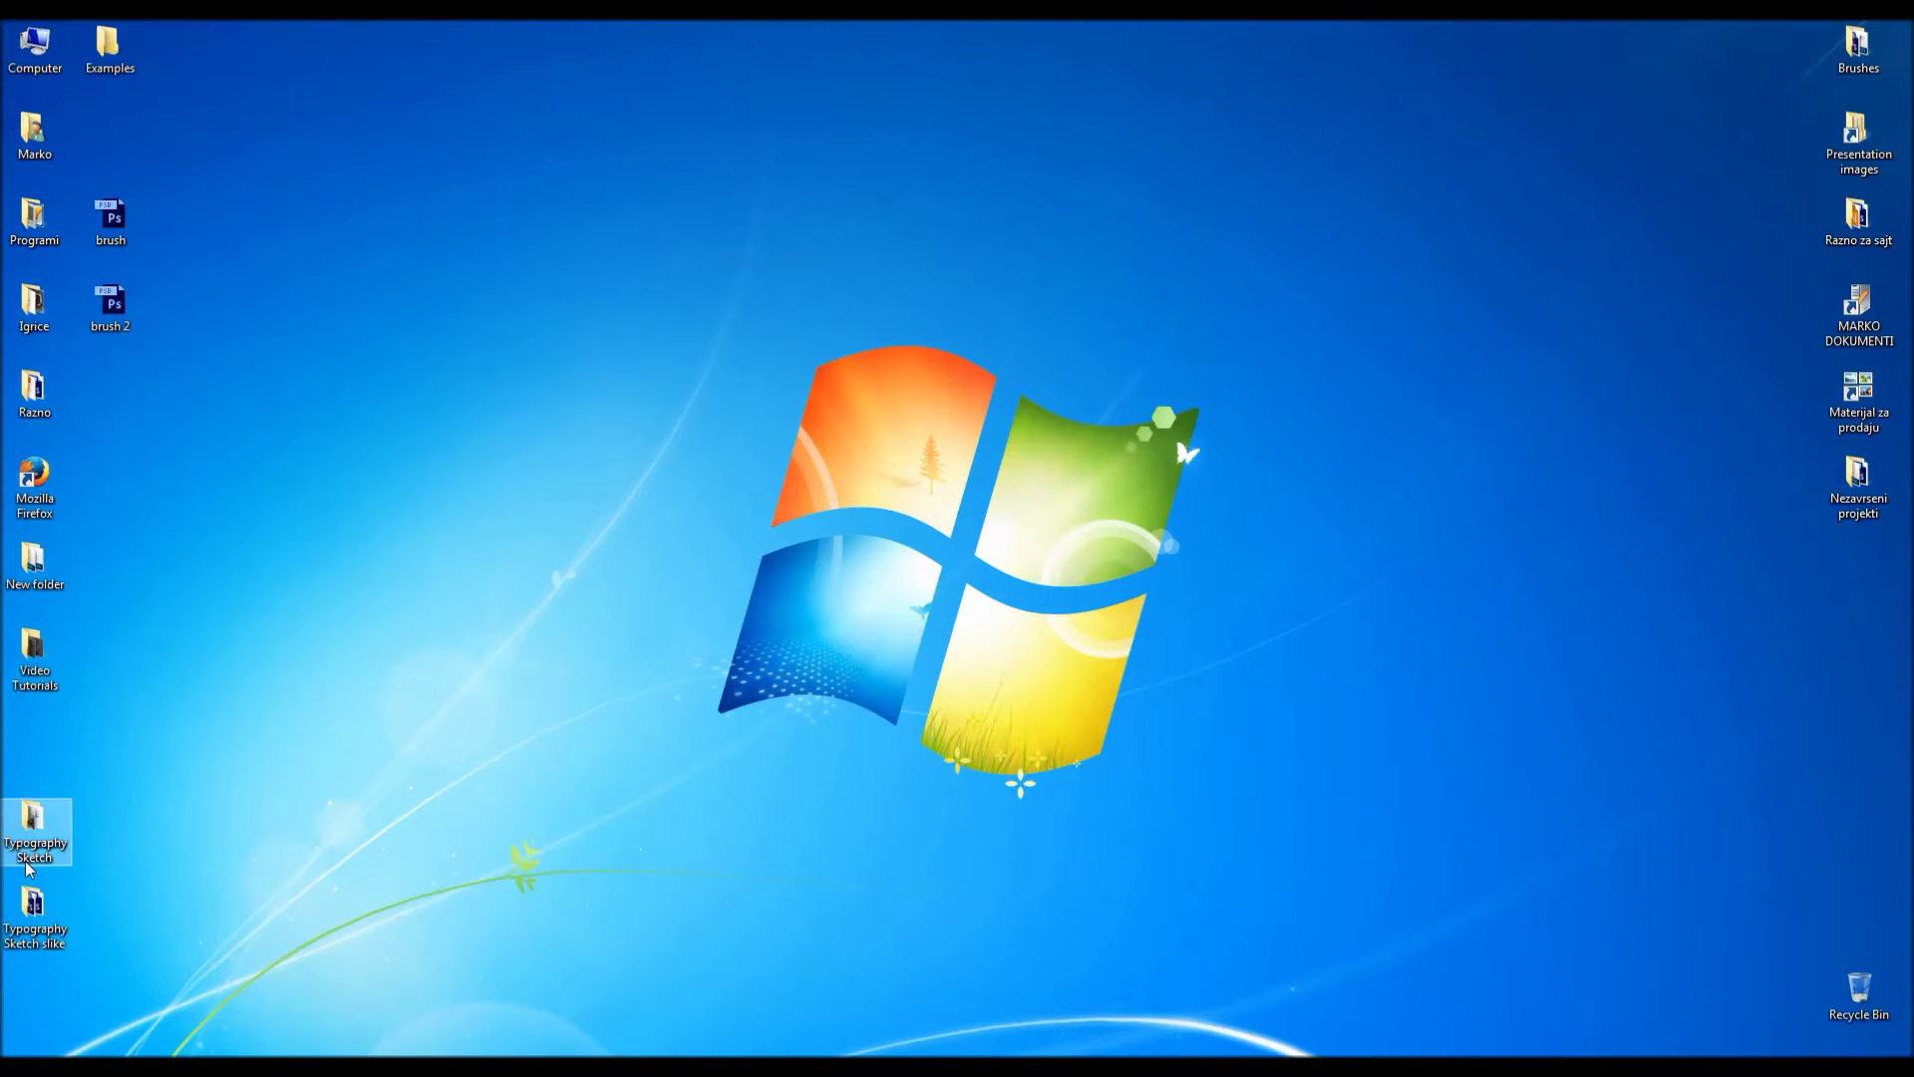
Look through the Brush_2_&_3 settings screenshots in the Typography Sketch folder's Brush_Settings_Screenshots subfolder and close them.
double_click(28, 864)
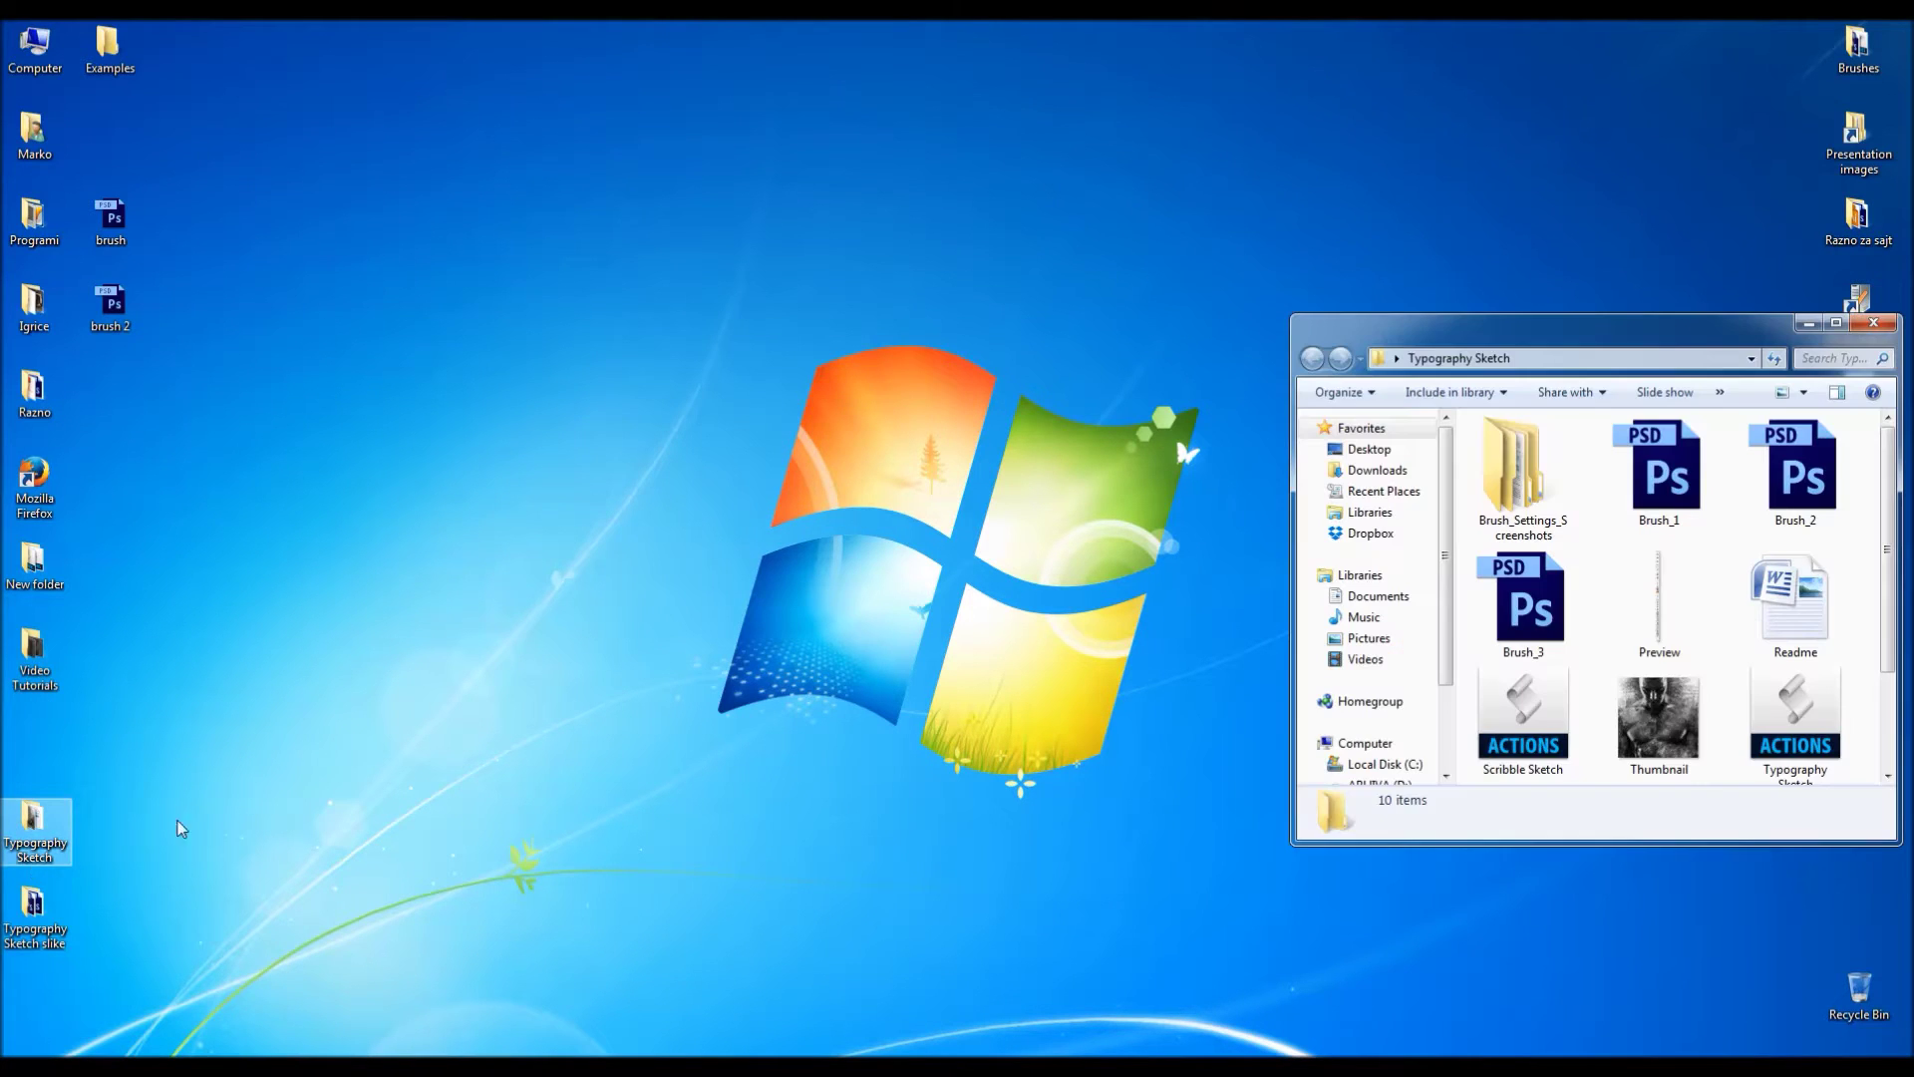
double_click(1515, 485)
double_click(1562, 479)
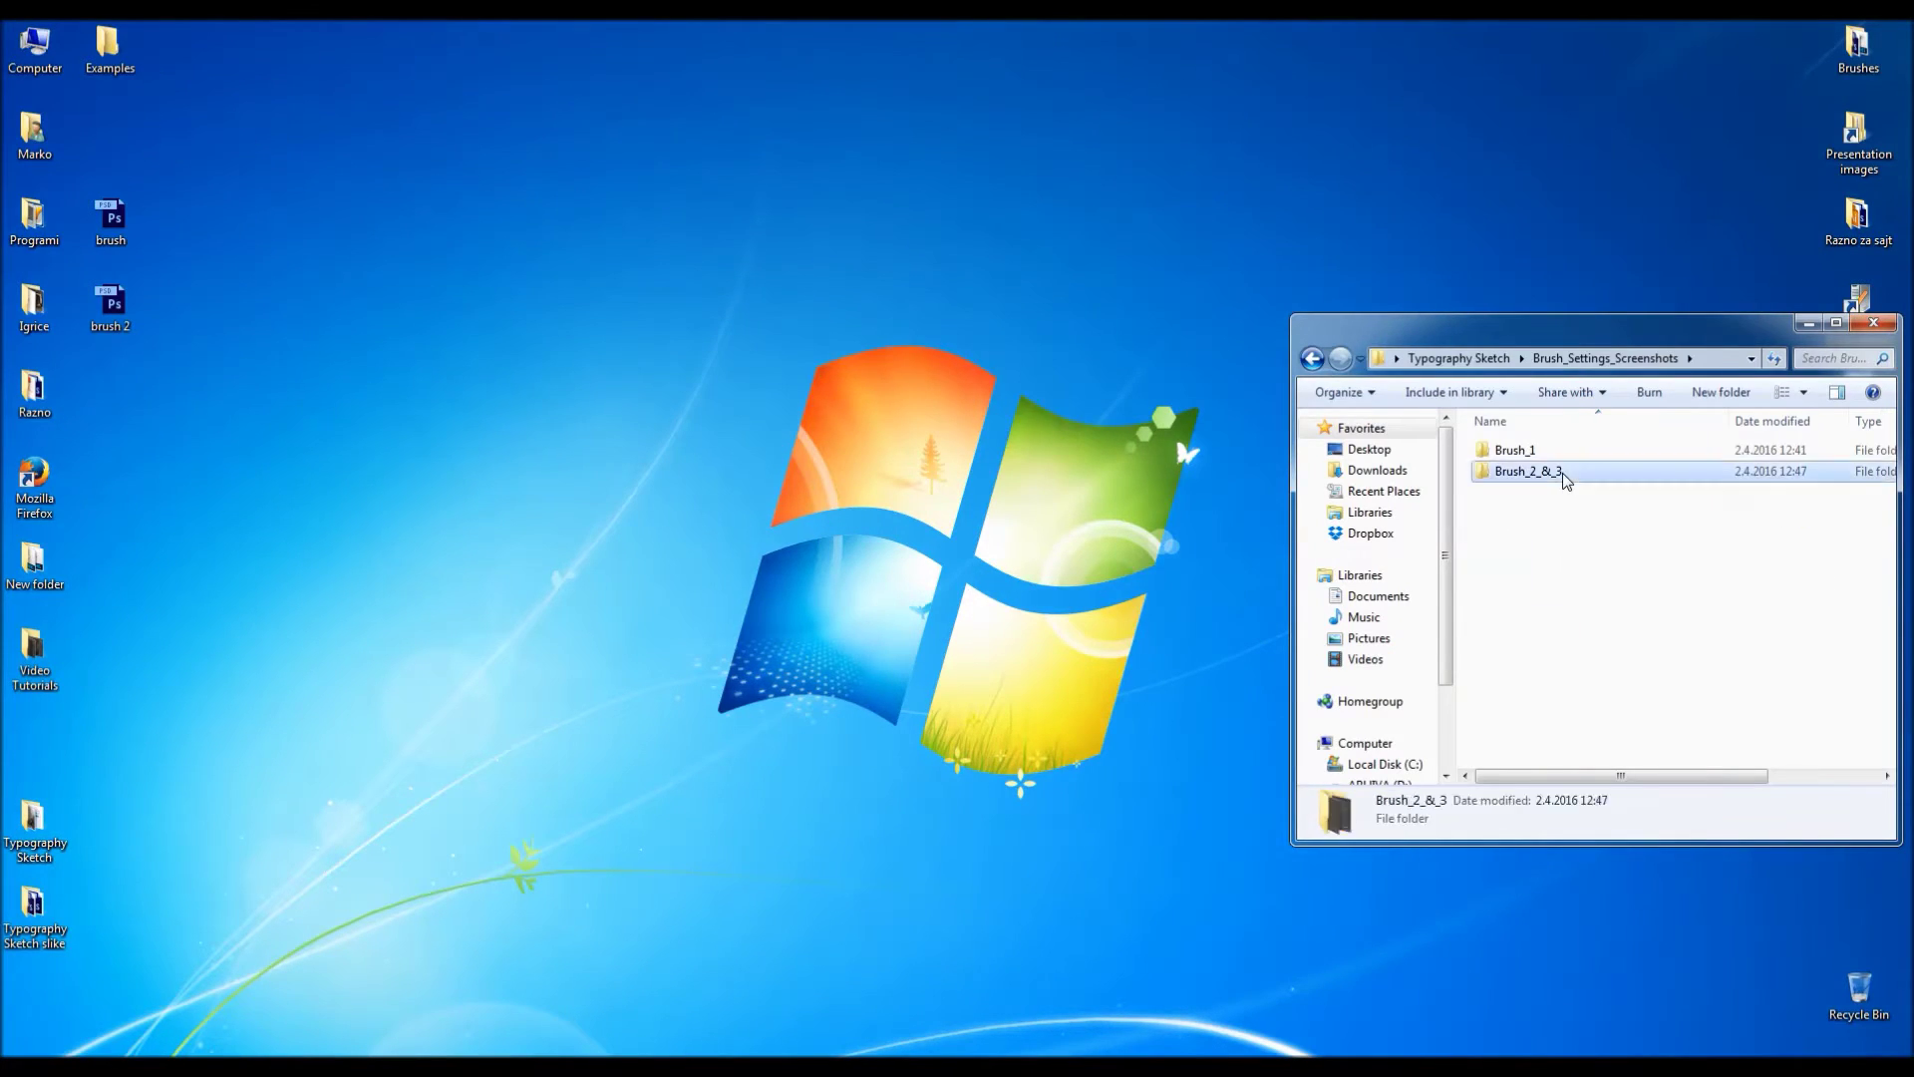
double_click(1559, 469)
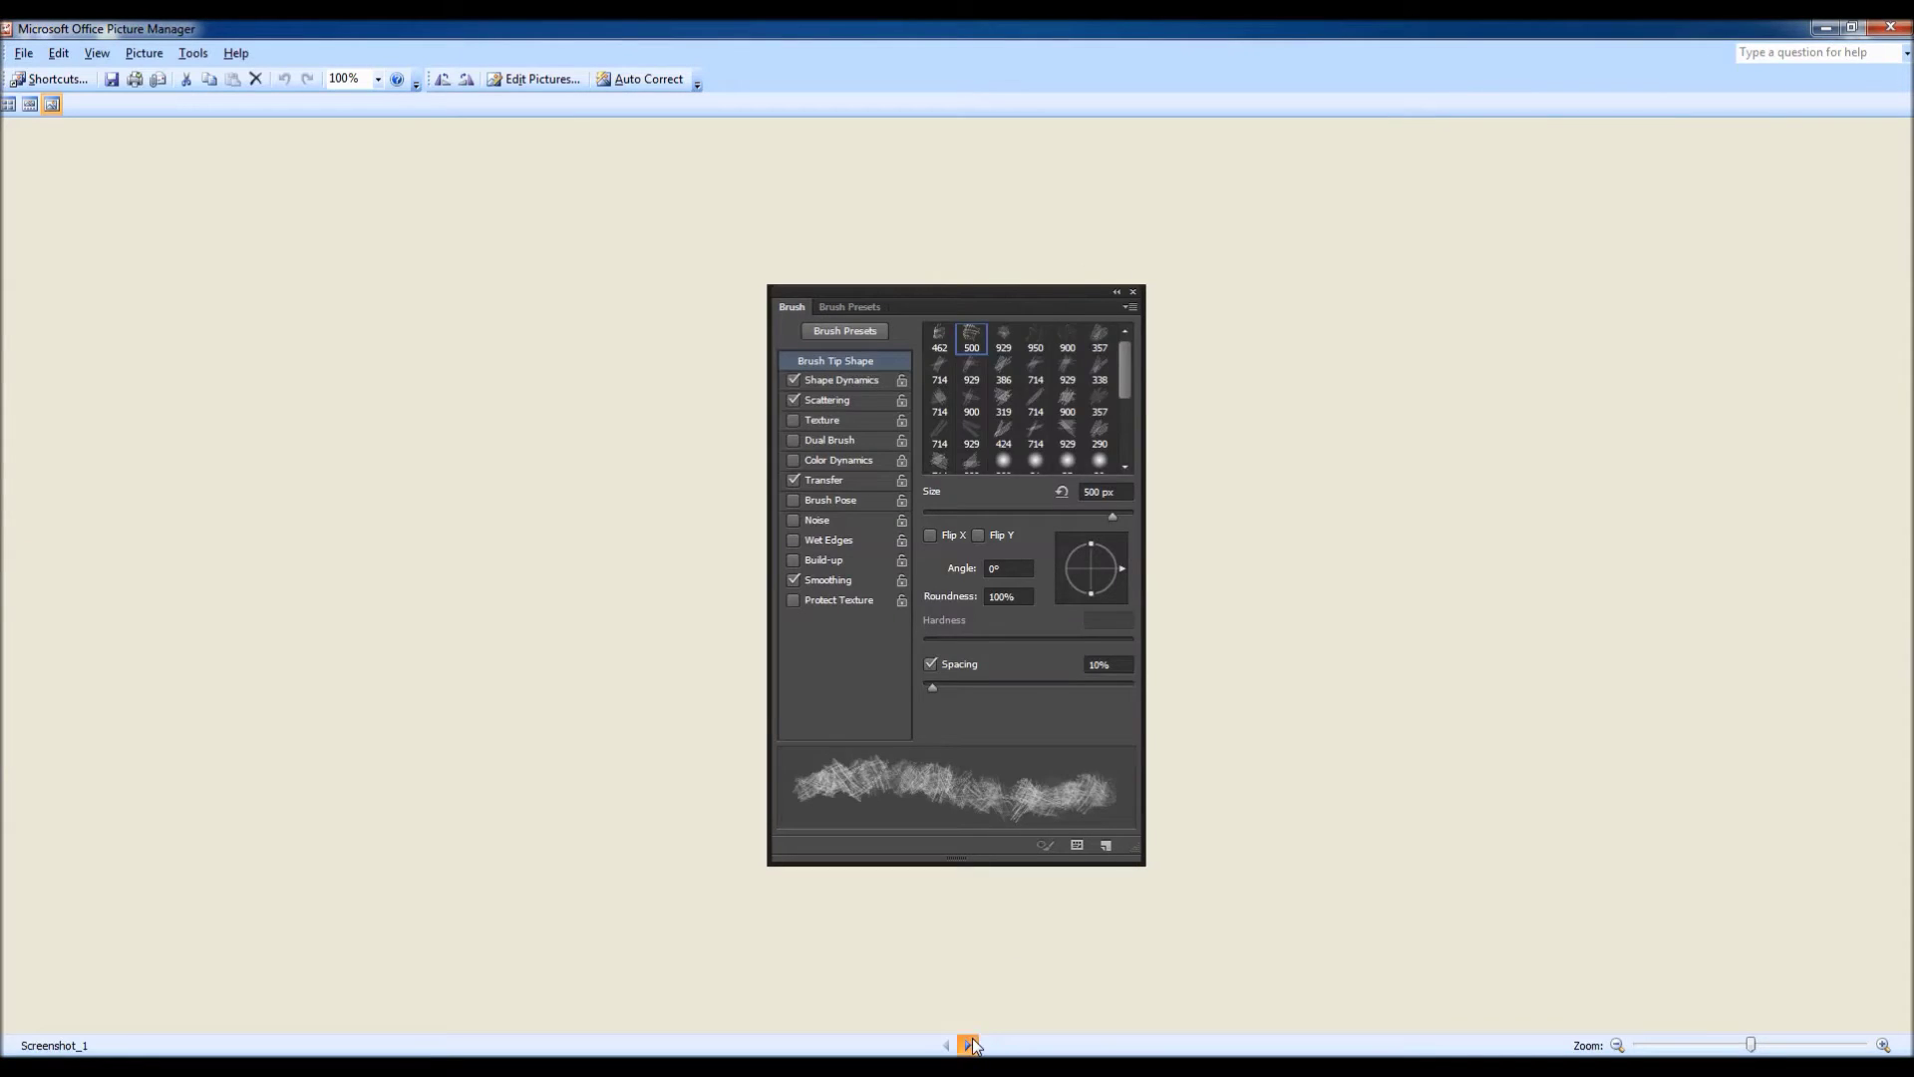
left_click(973, 1042)
left_click(973, 1042)
left_click(972, 1043)
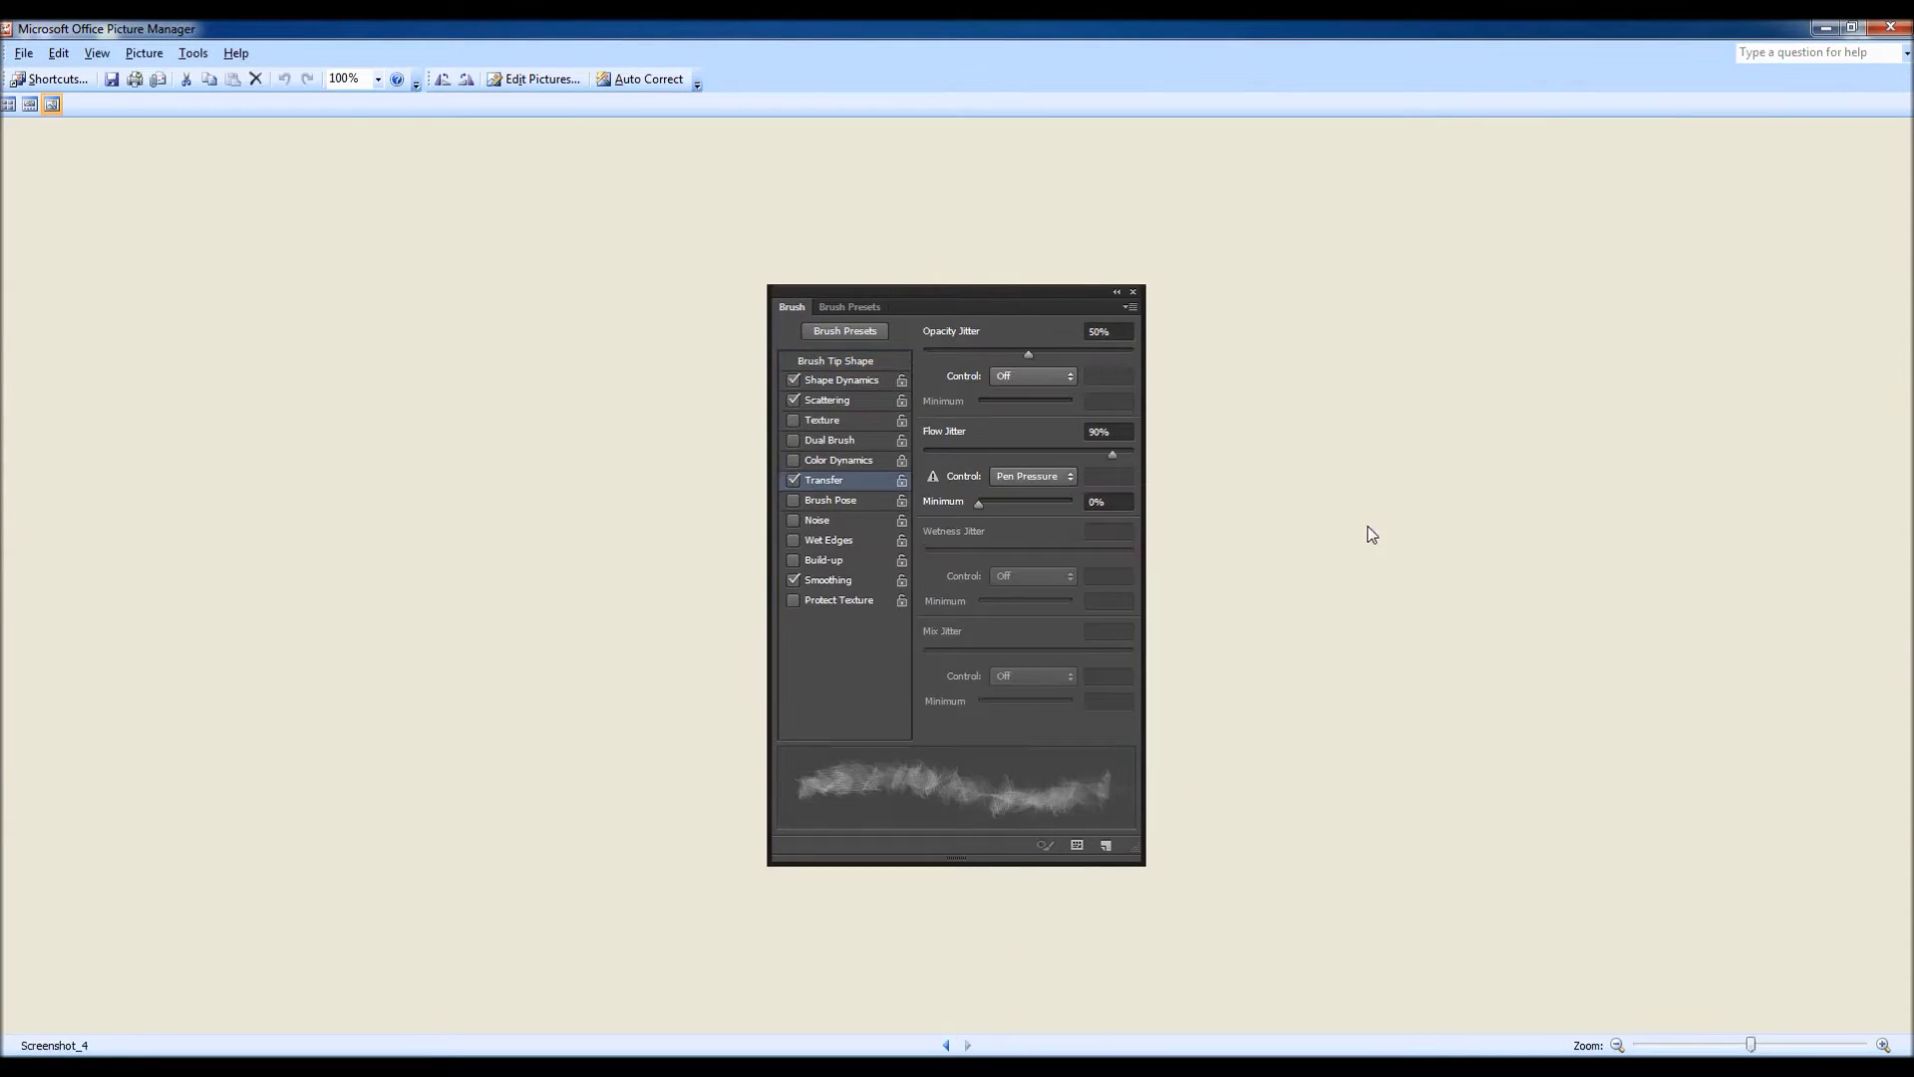
left_click(1890, 27)
left_click(1874, 323)
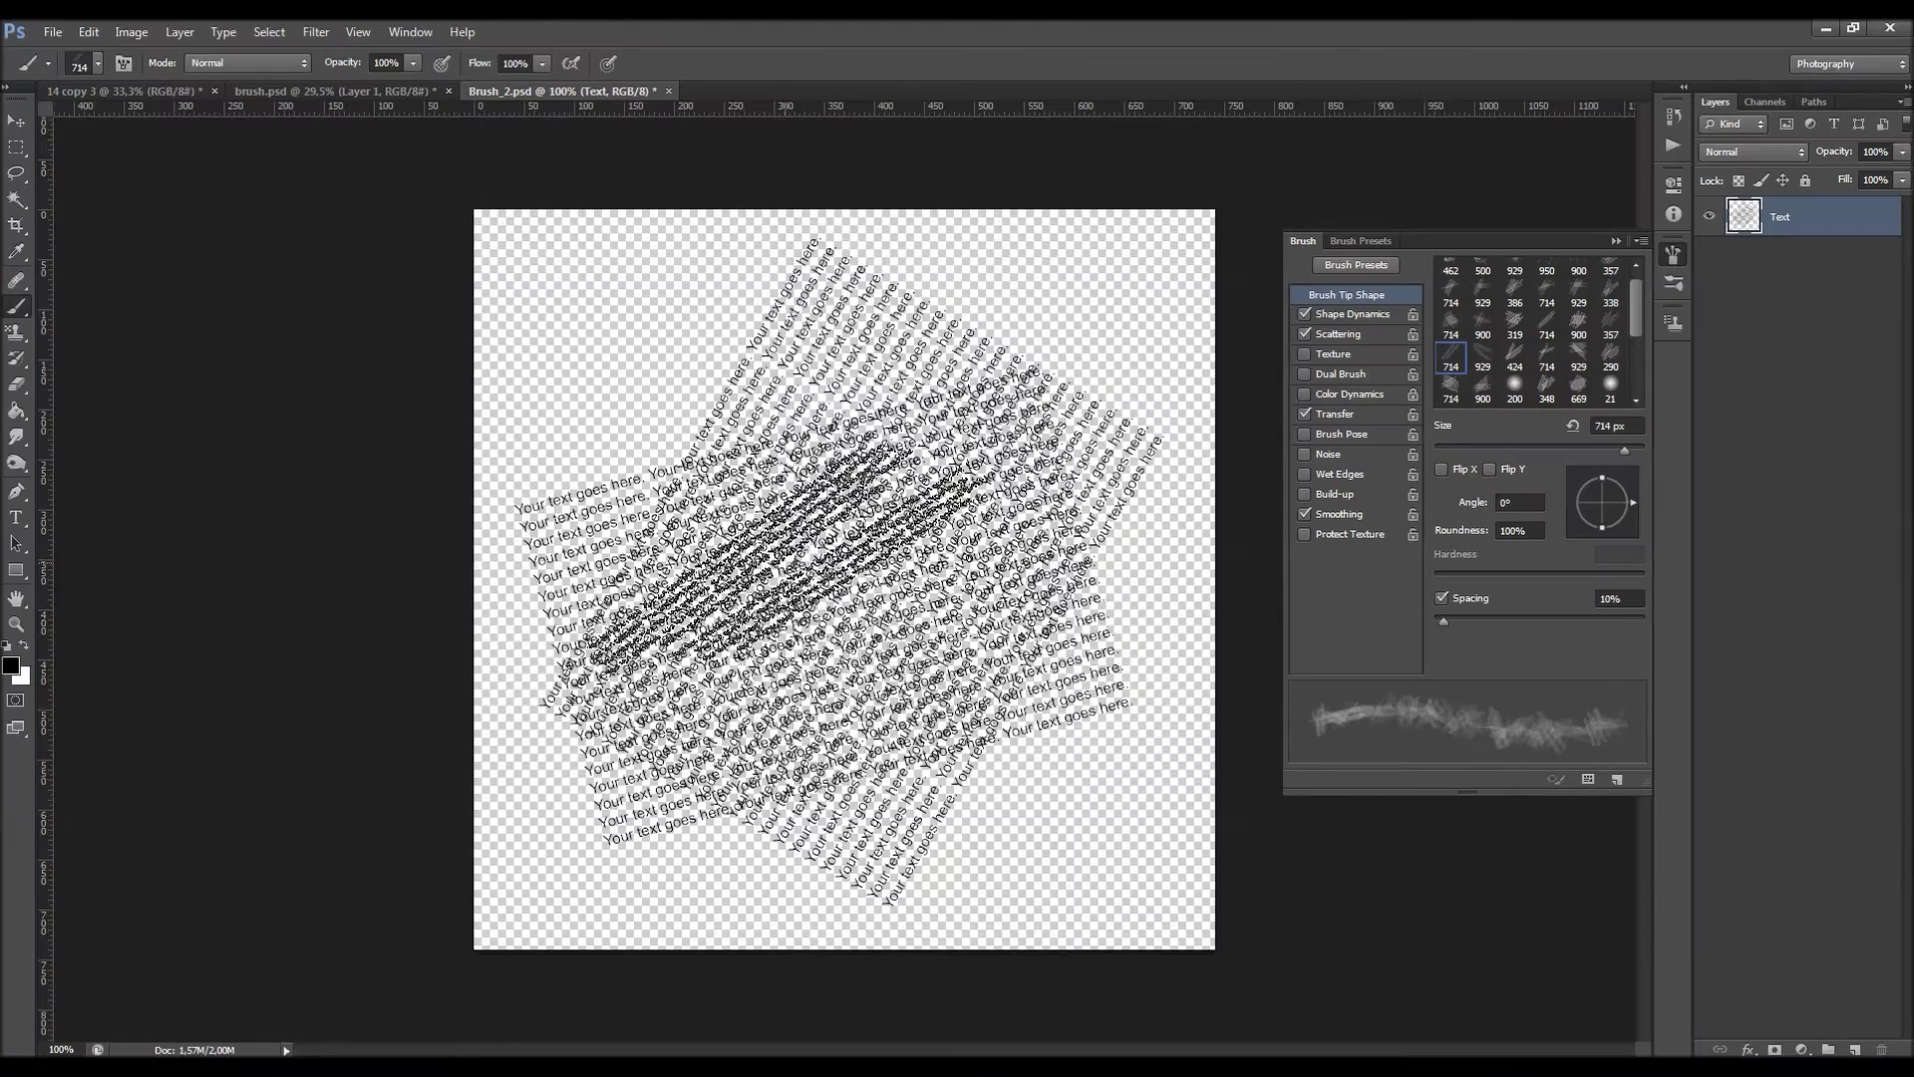
Compare the 357, 386, 714 and 929 px brush presets and inspect the Shape Dynamics settings of the 929 px one.
right_click(972, 762)
left_click(1014, 765)
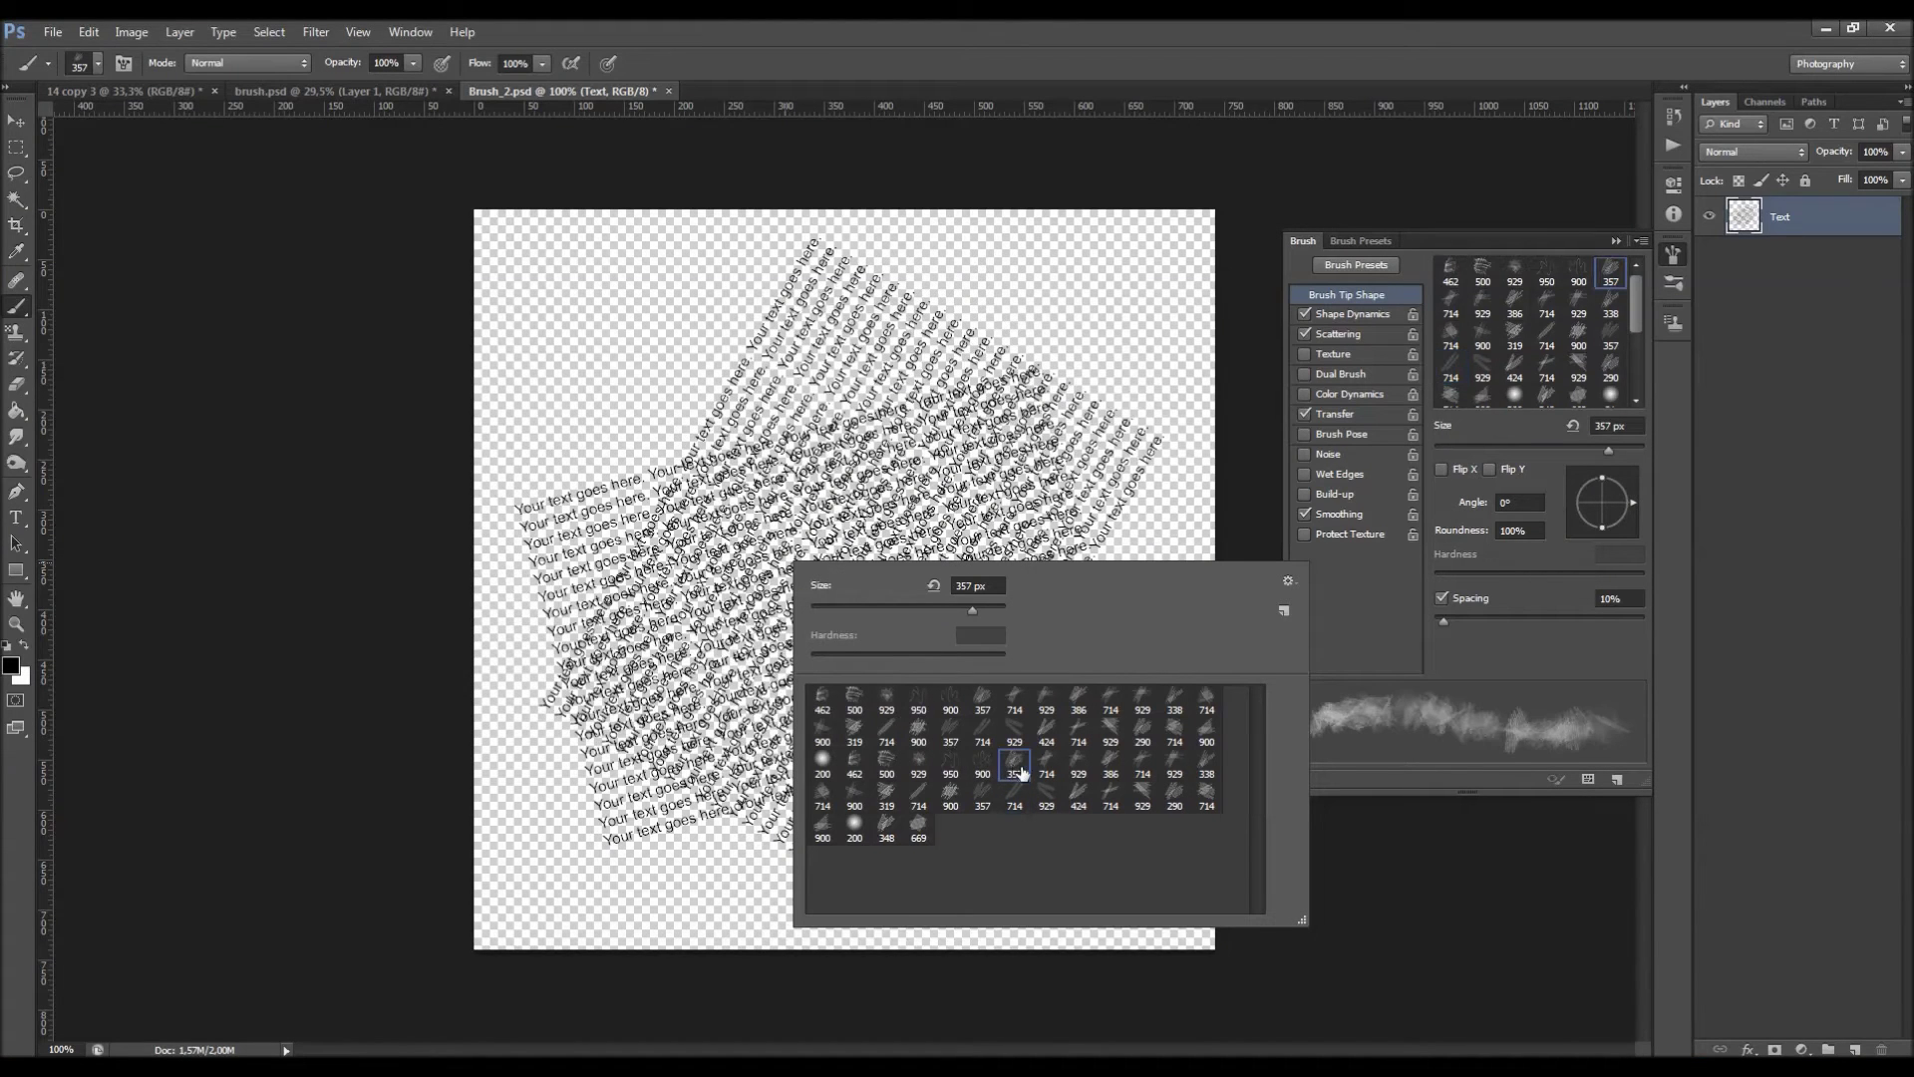
left_click(1108, 768)
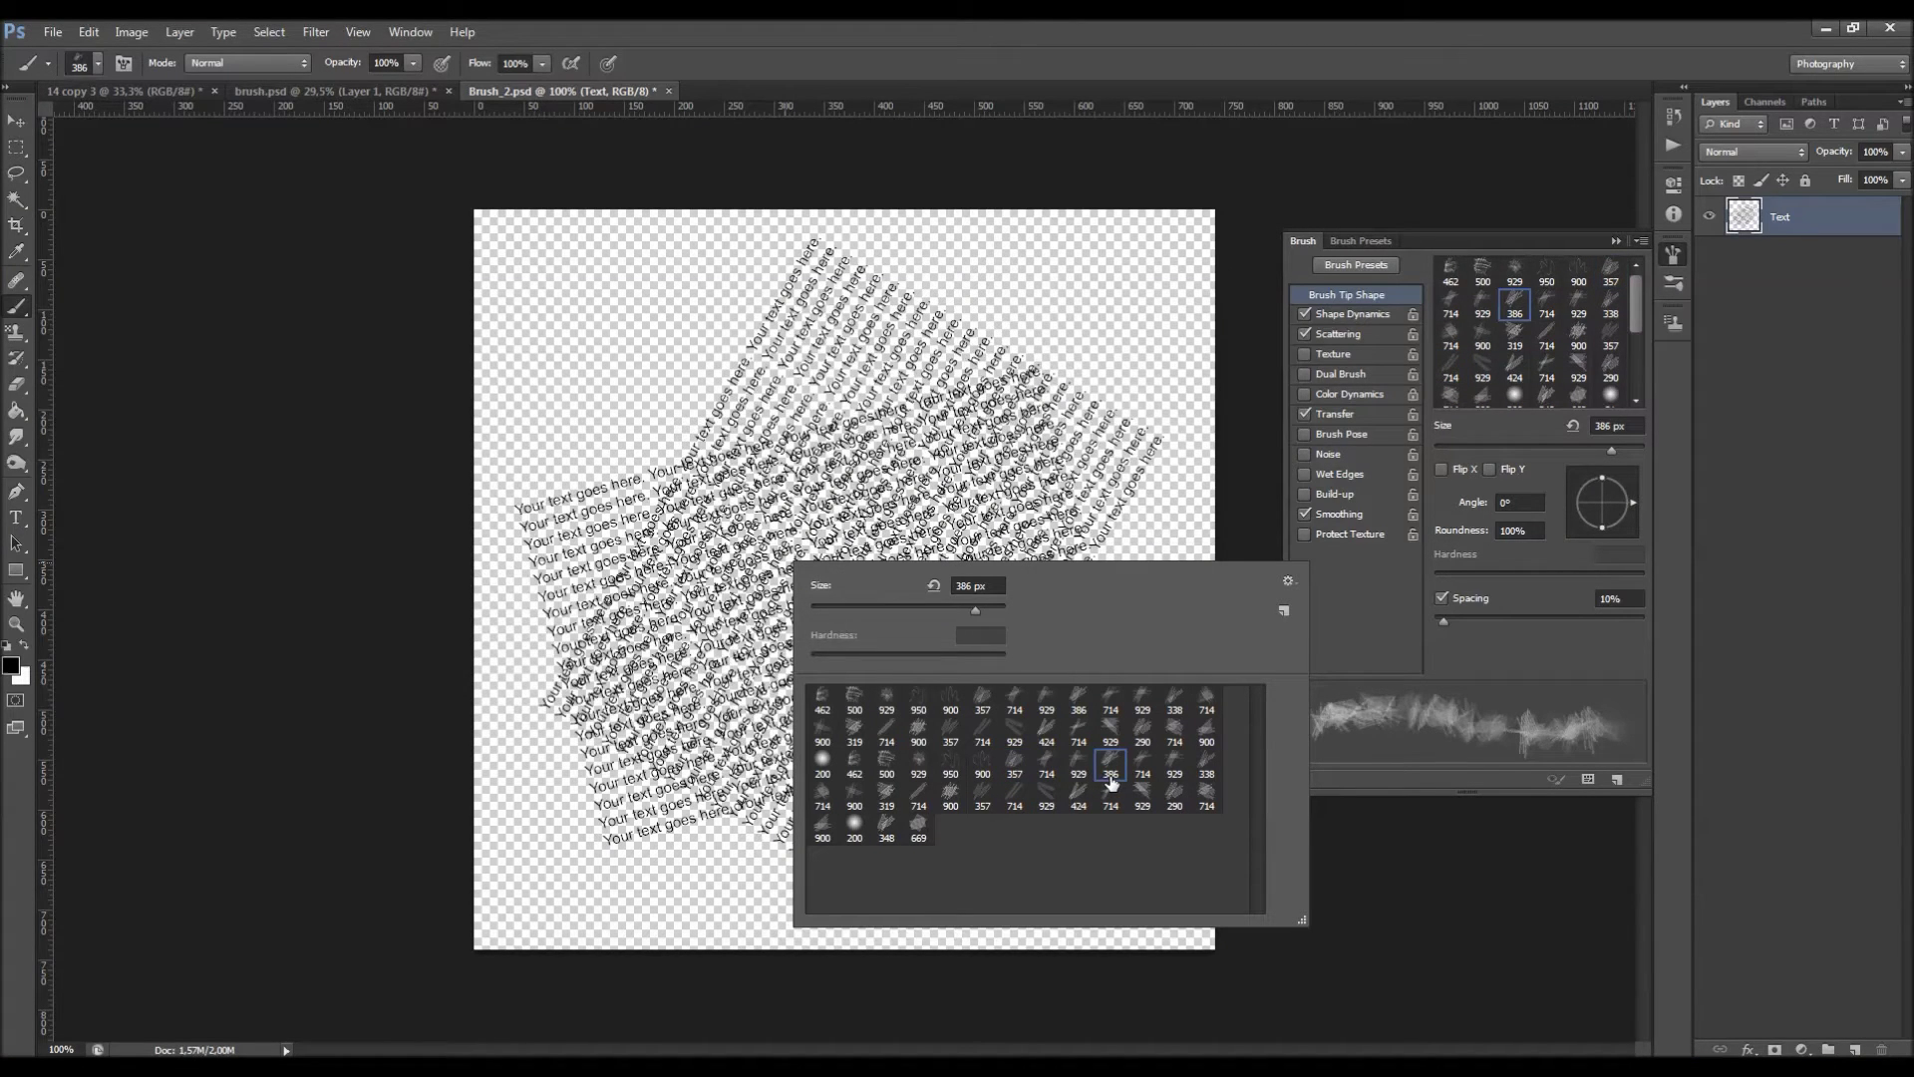
left_click(1078, 765)
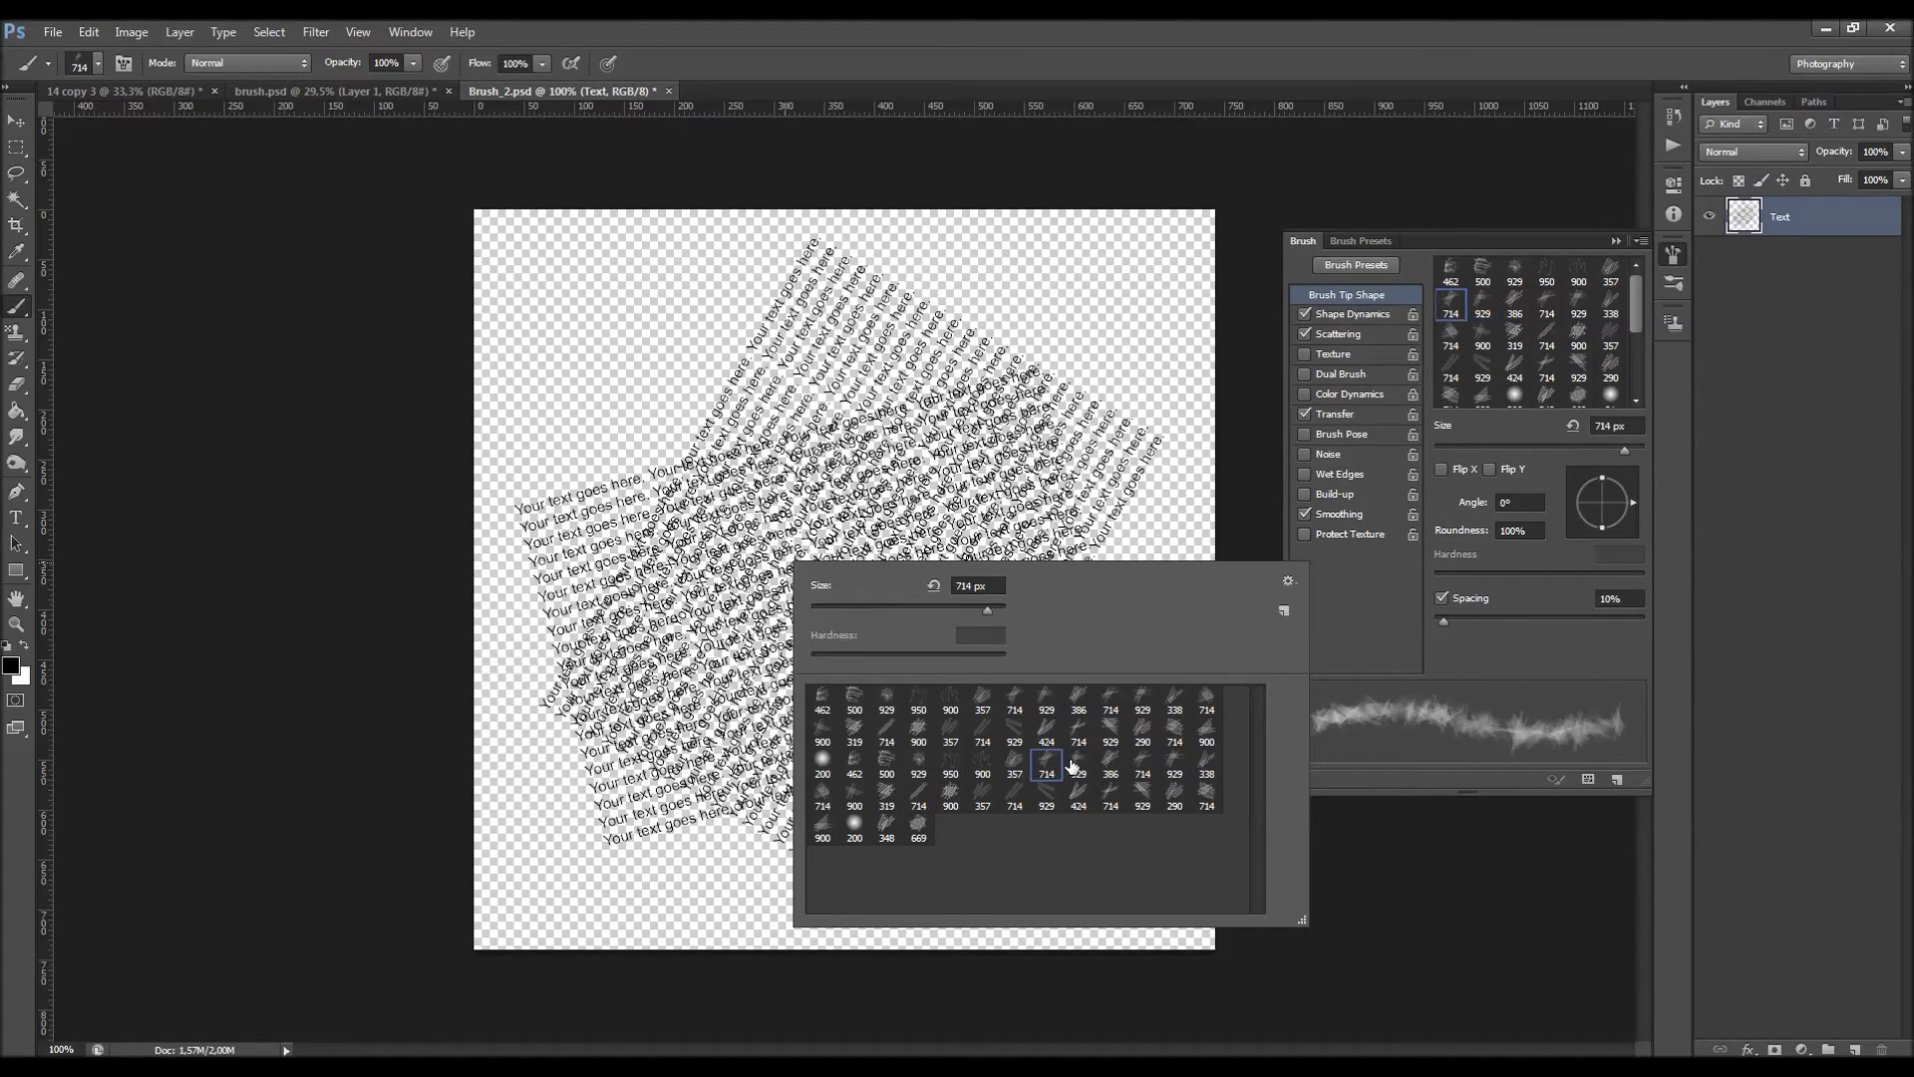
left_click(1385, 313)
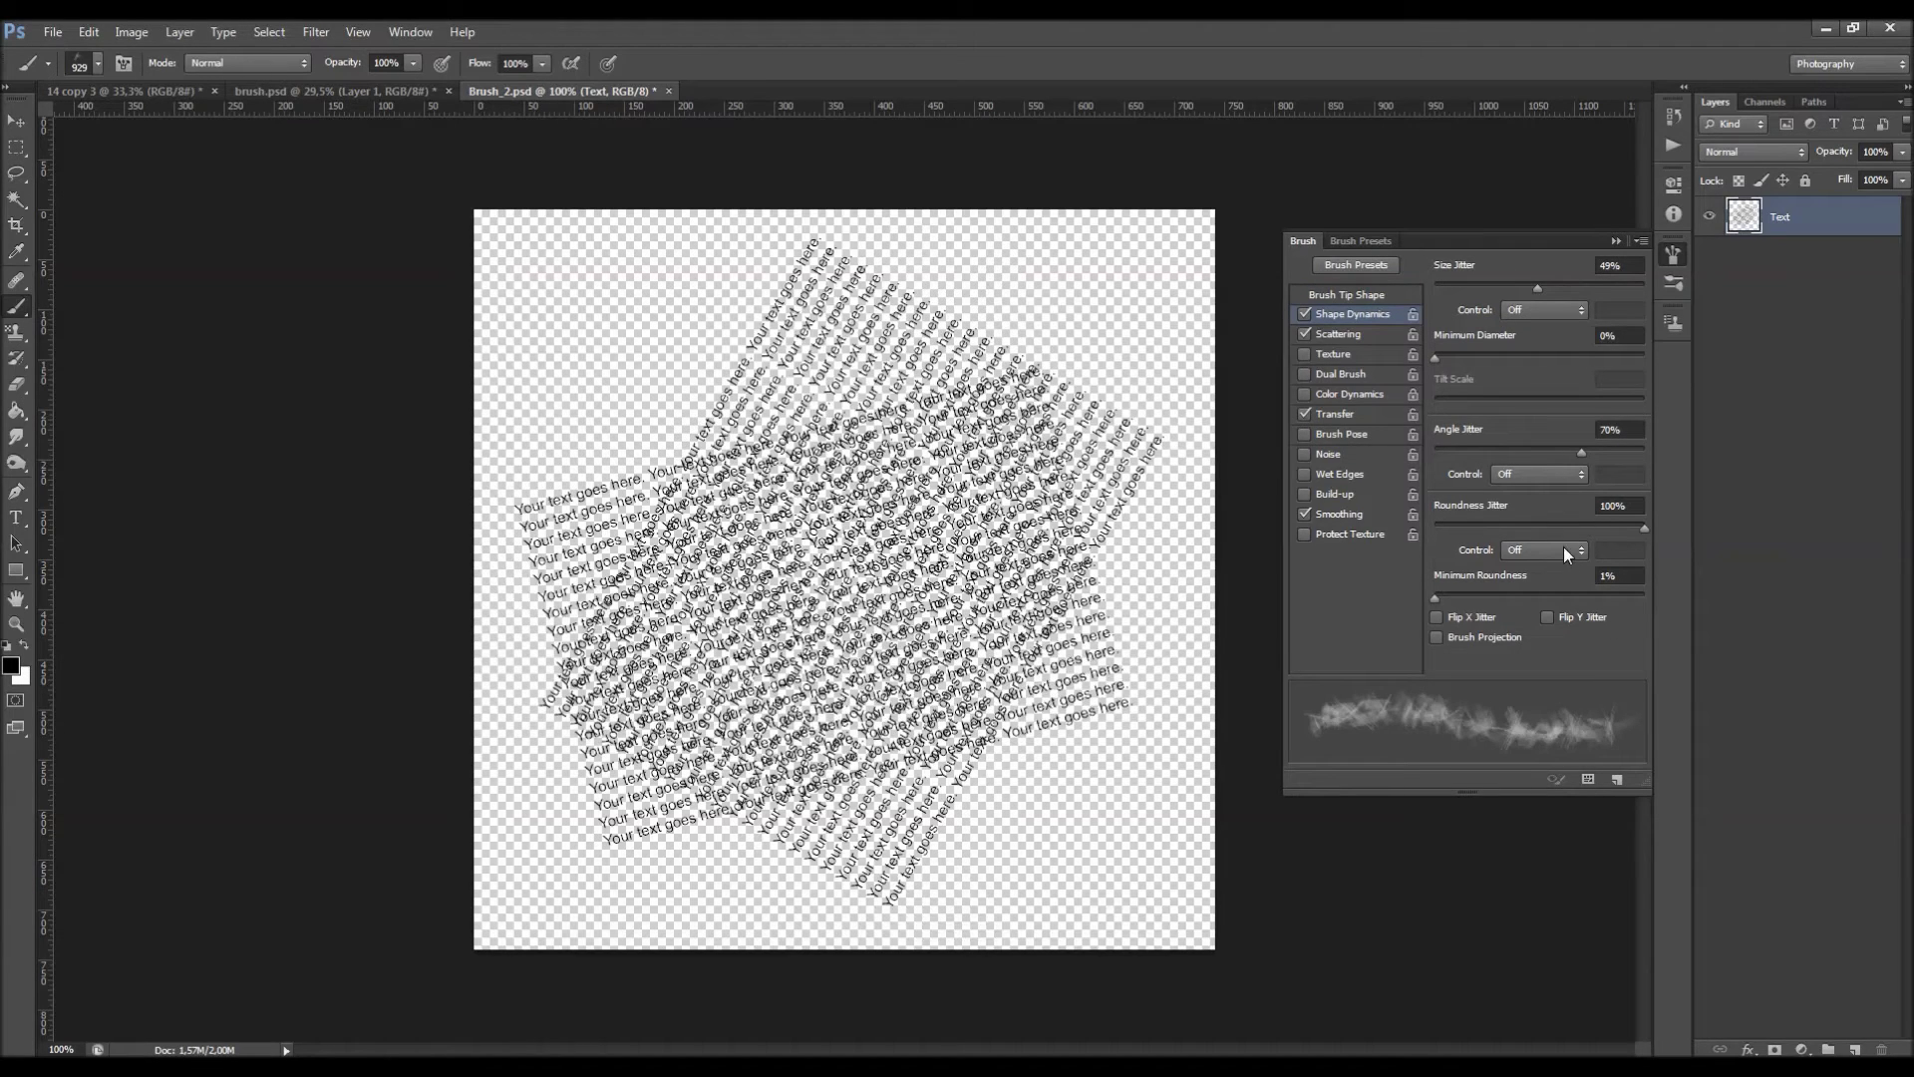
Select the 669 px text brush and enable Shape Dynamics, Scattering and Transfer for it.
right_click(1009, 427)
left_click(1132, 692)
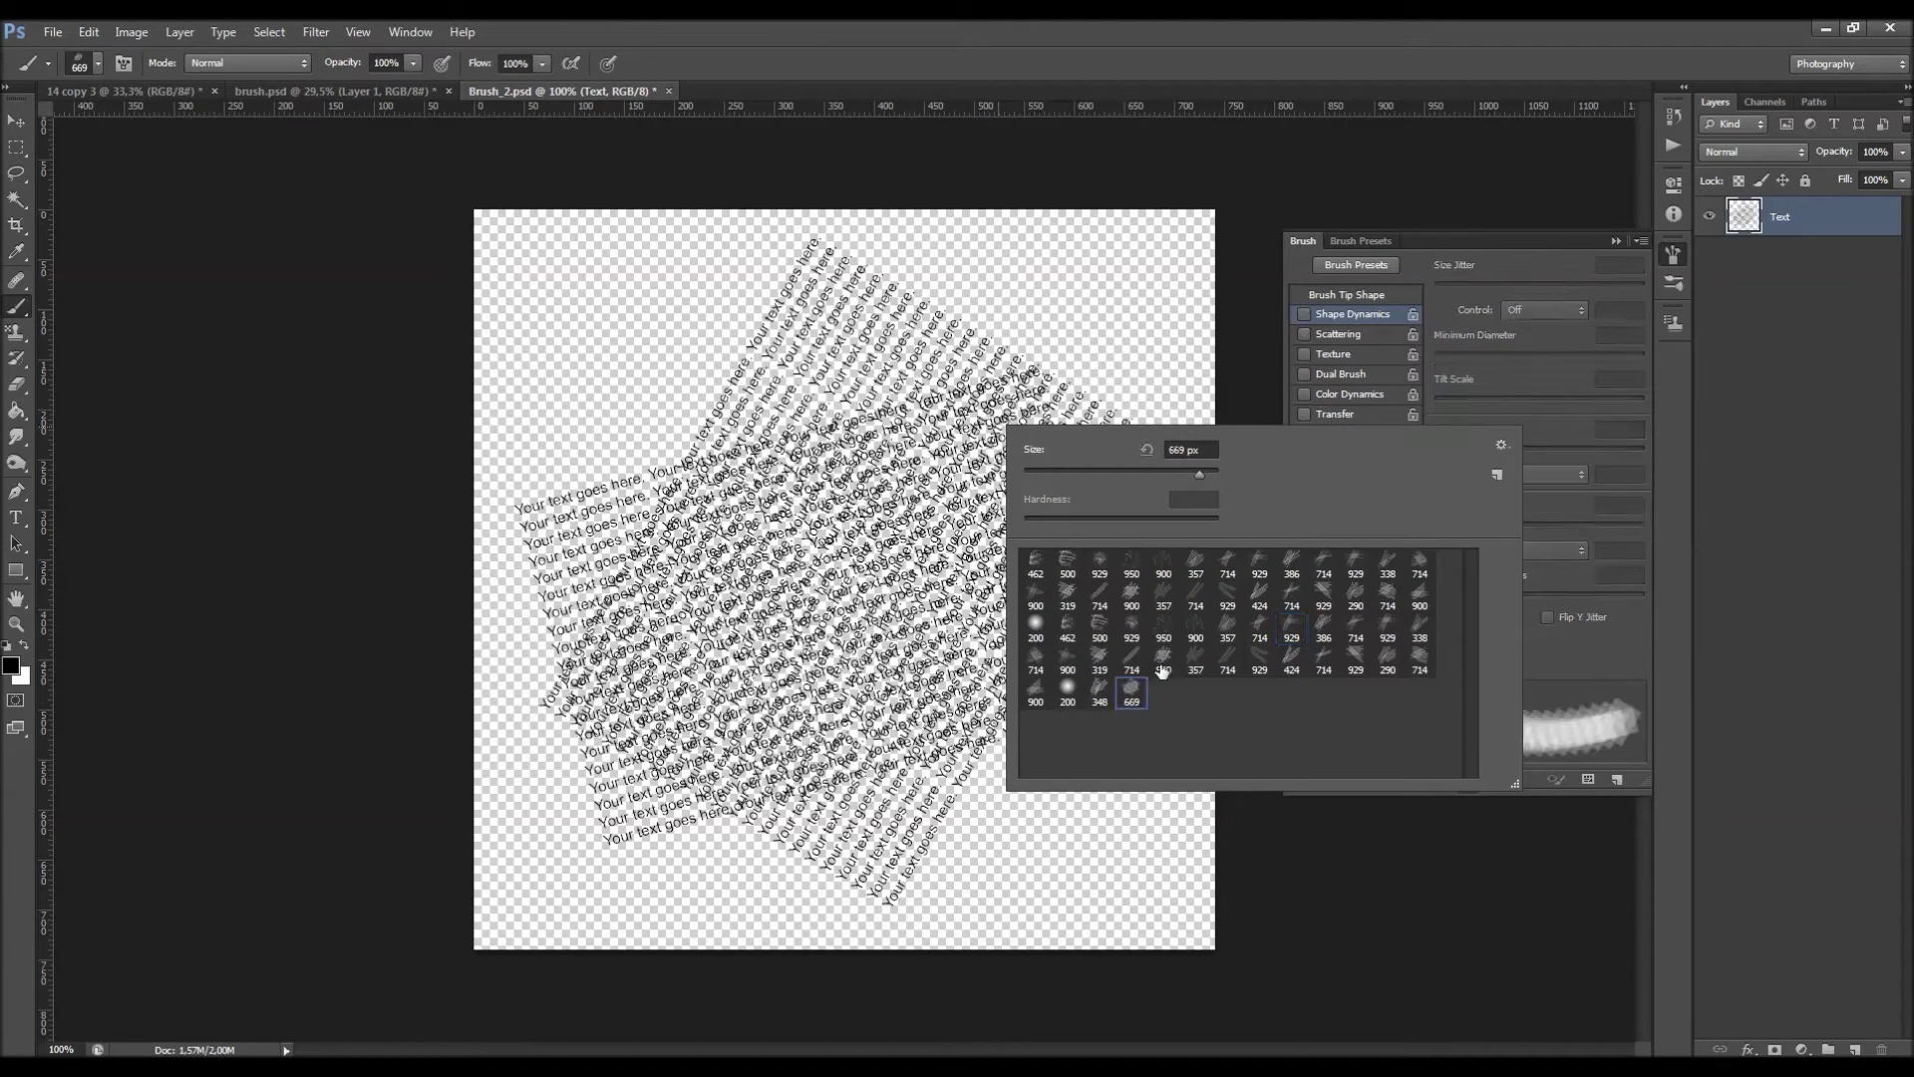
left_click(1357, 317)
left_click(1352, 343)
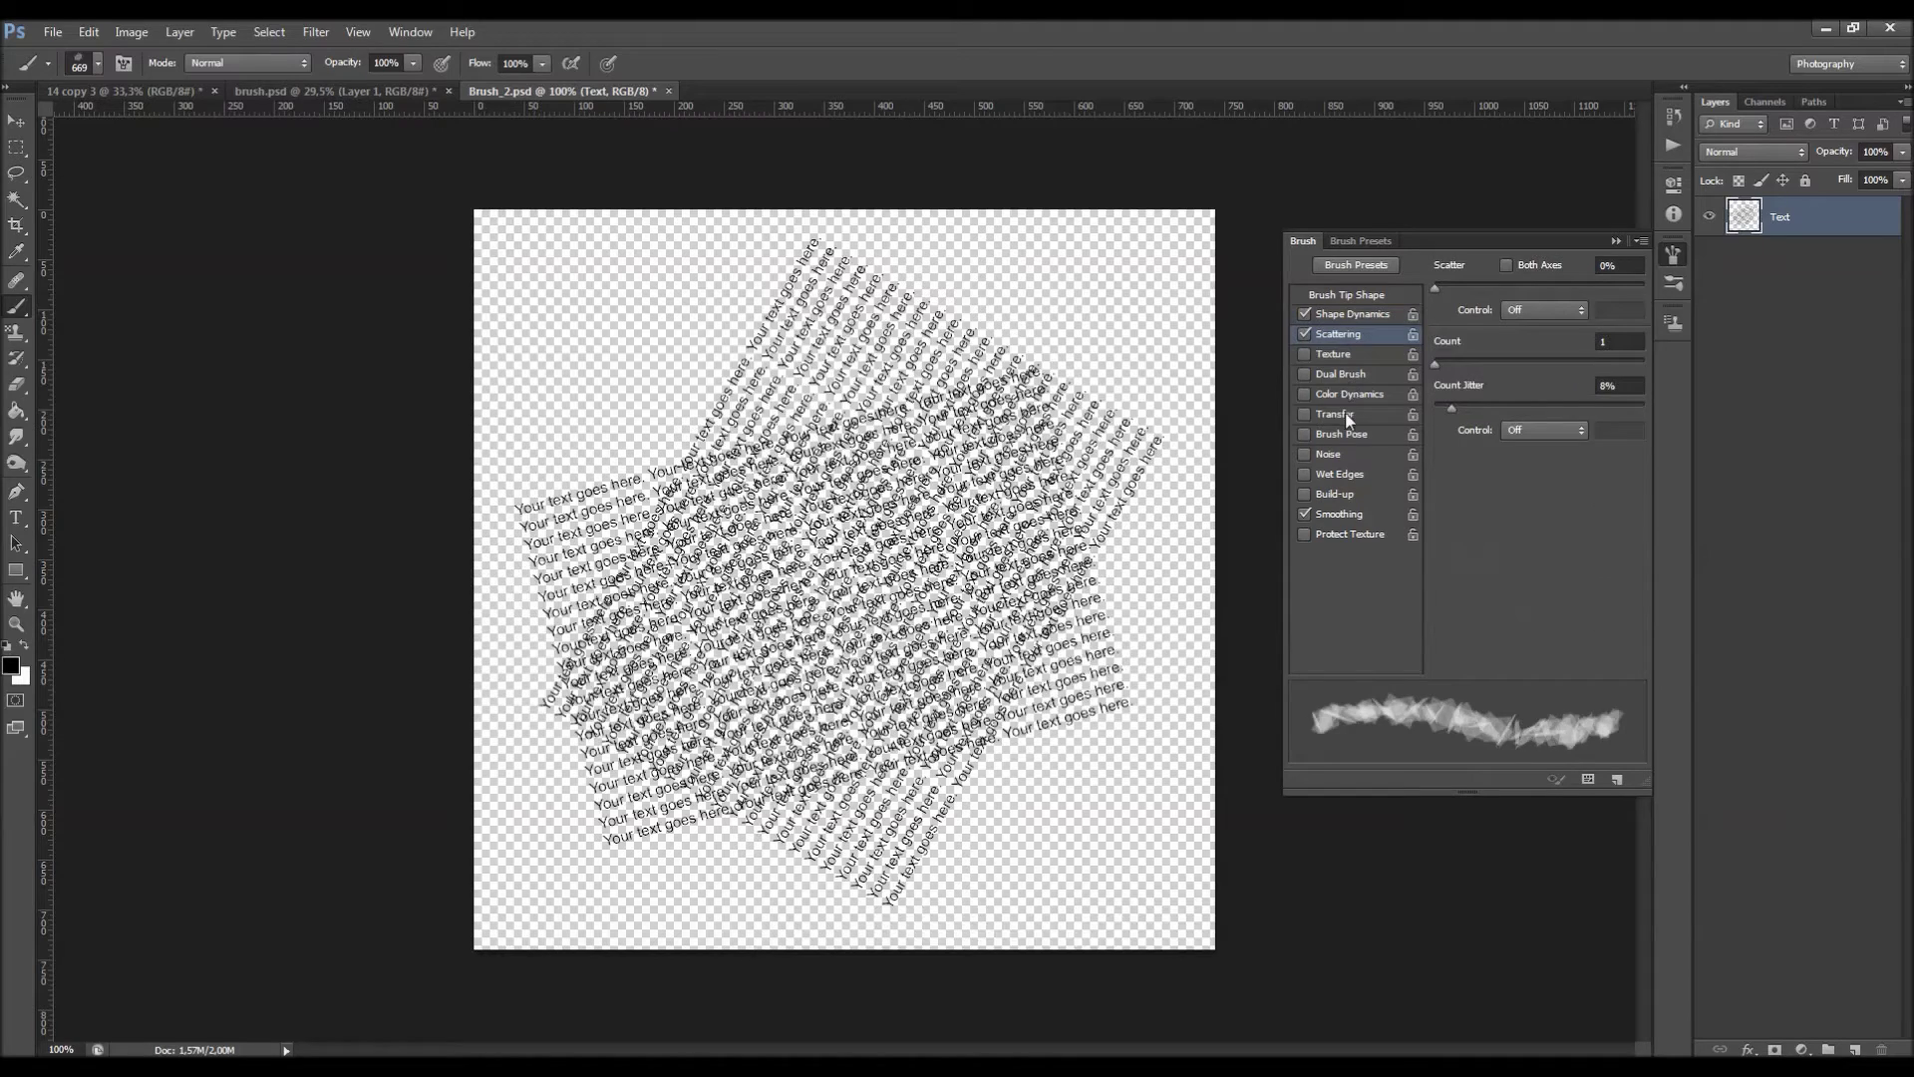
left_click(1347, 415)
left_click(1392, 311)
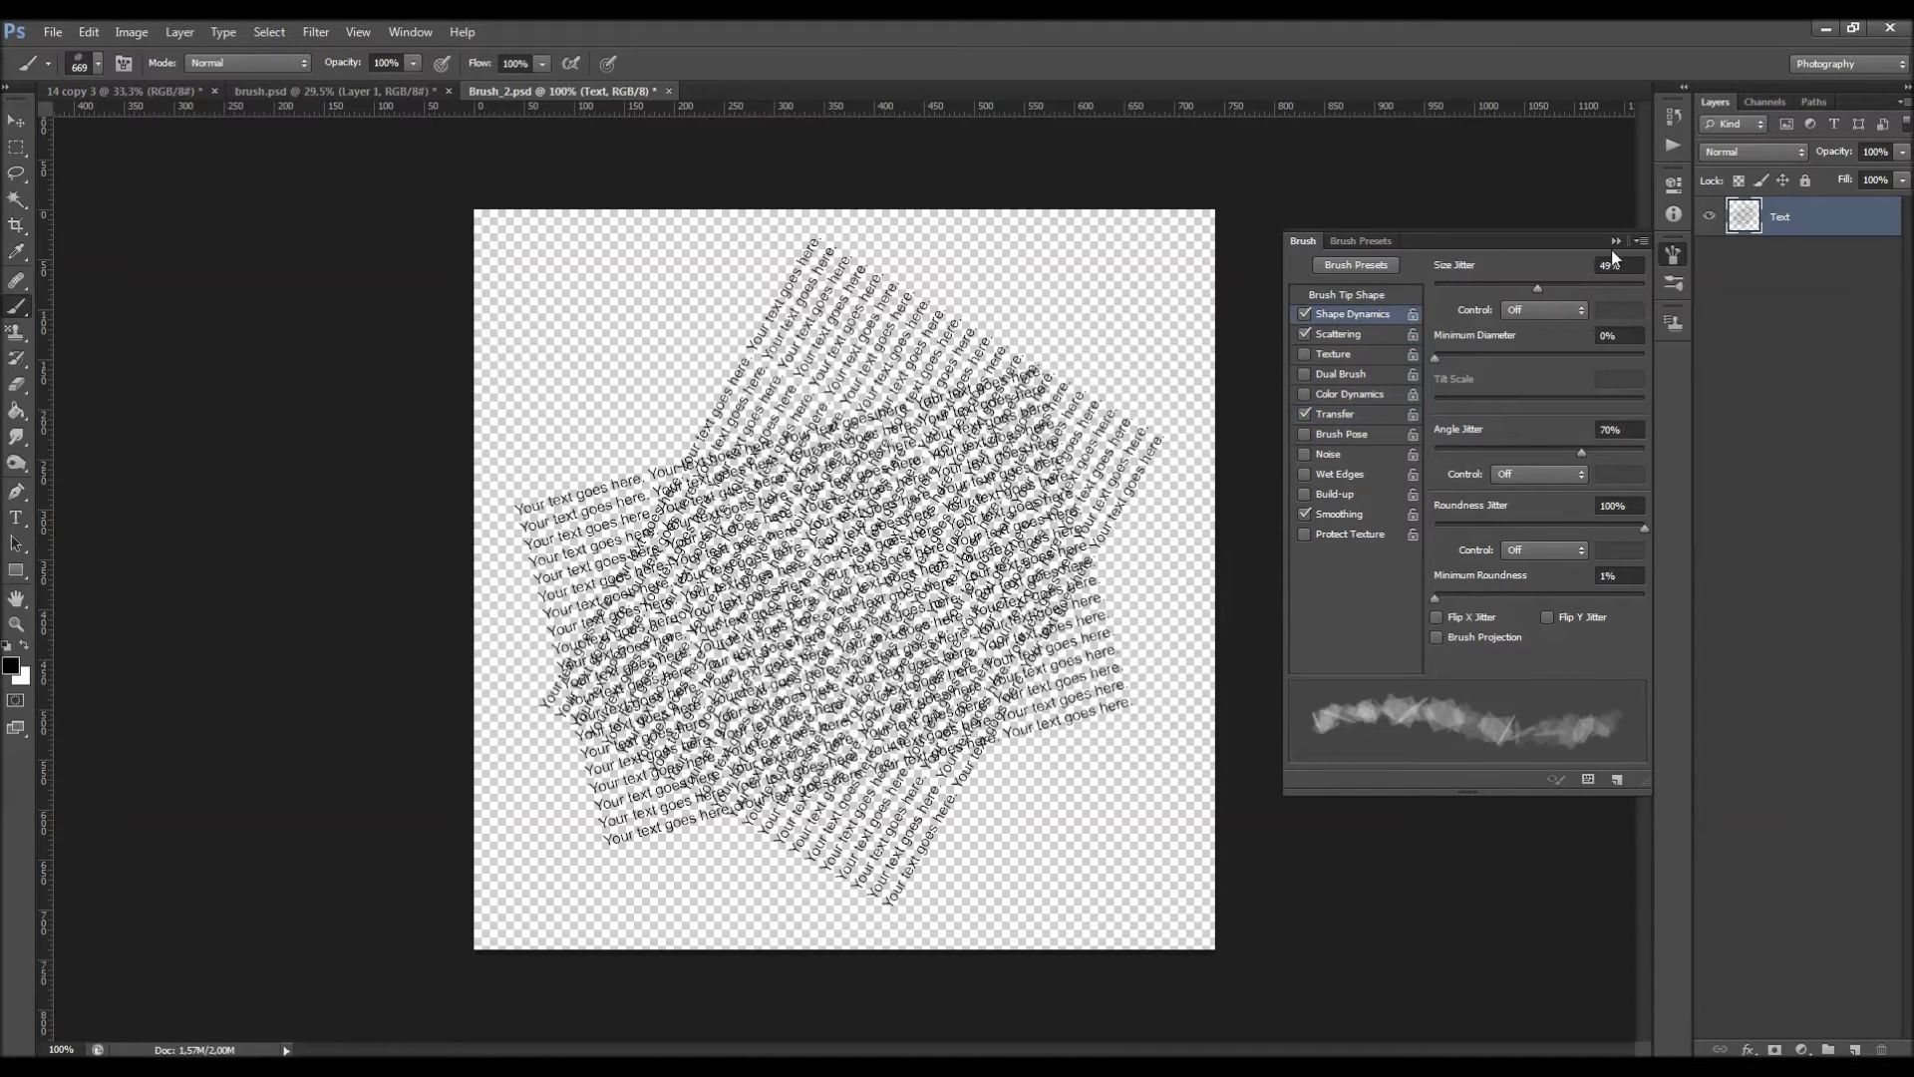
Set the text brush's tip spacing to 10% and its size to 714 px.
left_click(1383, 296)
left_click_drag(1624, 602, 1549, 606)
type("10")
key("Return")
Save the configured 714 px text brush as a new preset and delete the original 669 px preset.
right_click(855, 502)
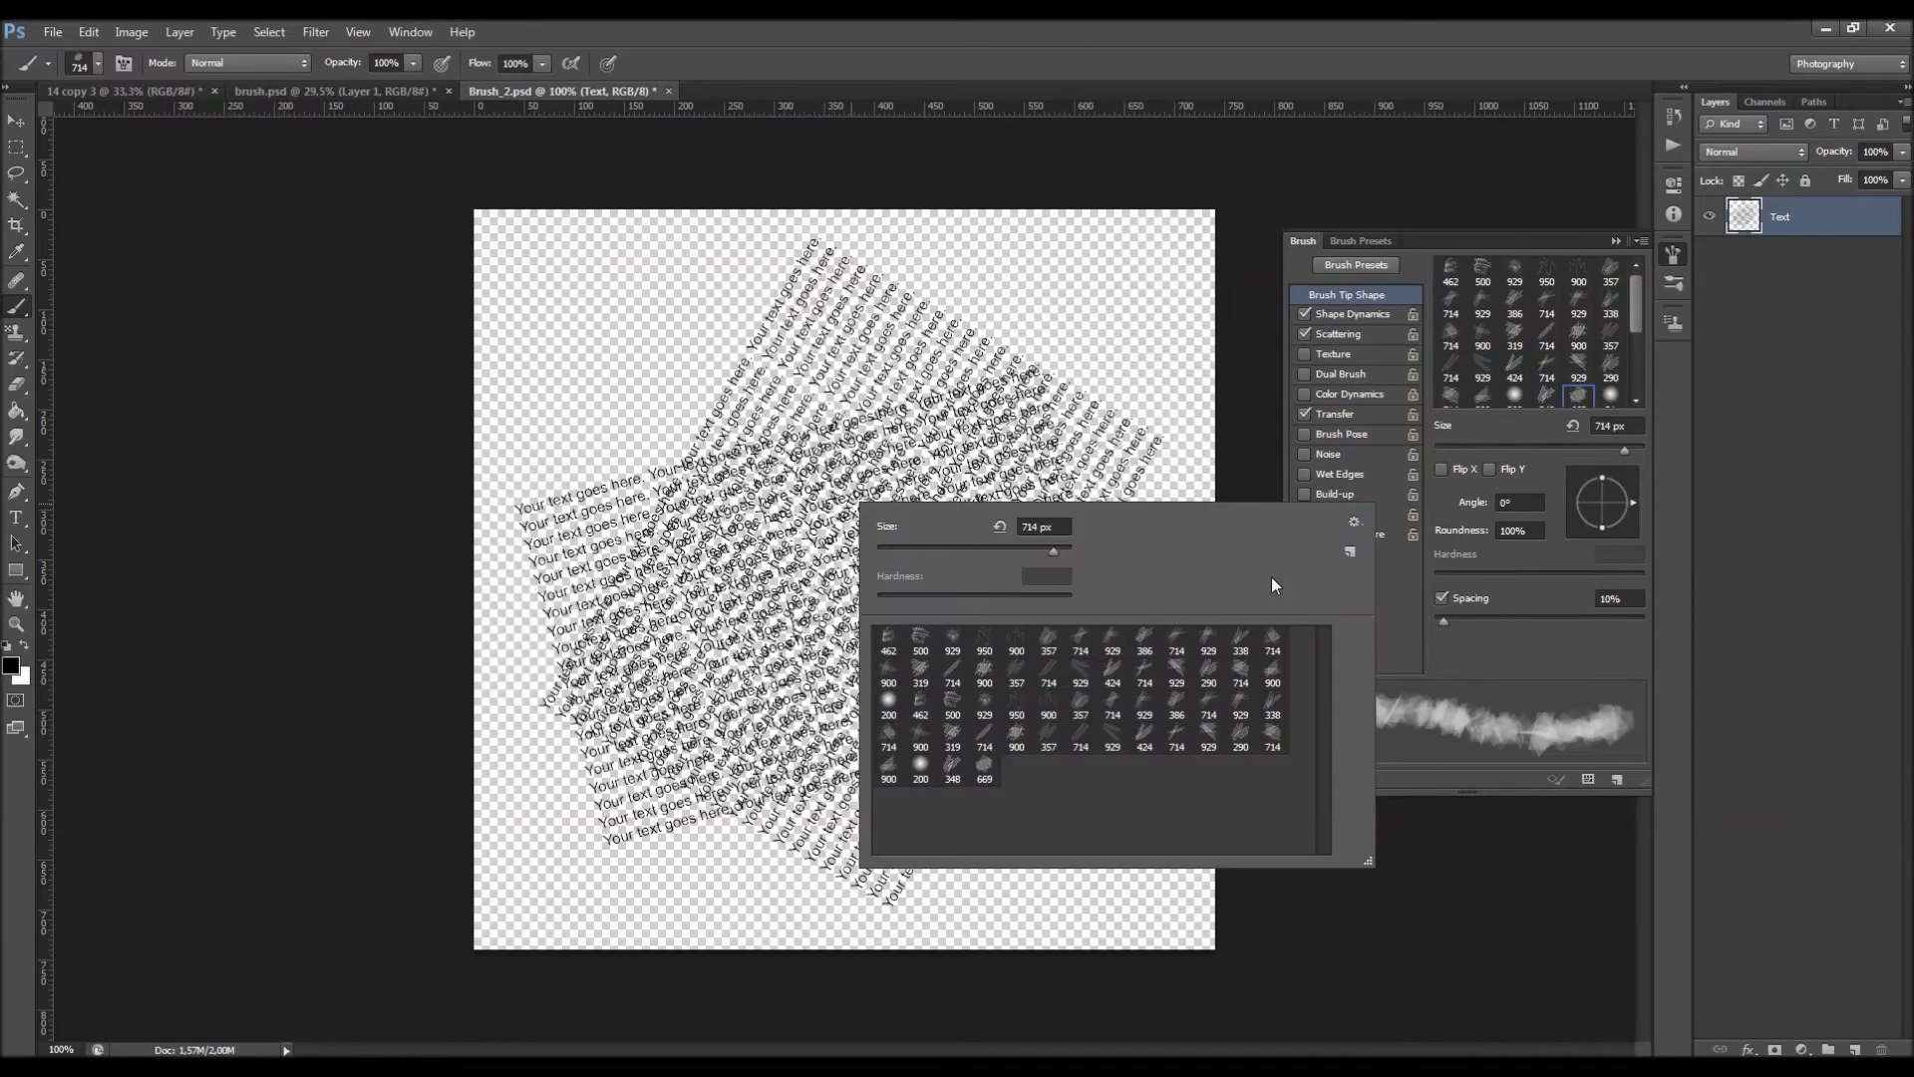
left_click(1350, 552)
left_click(1157, 380)
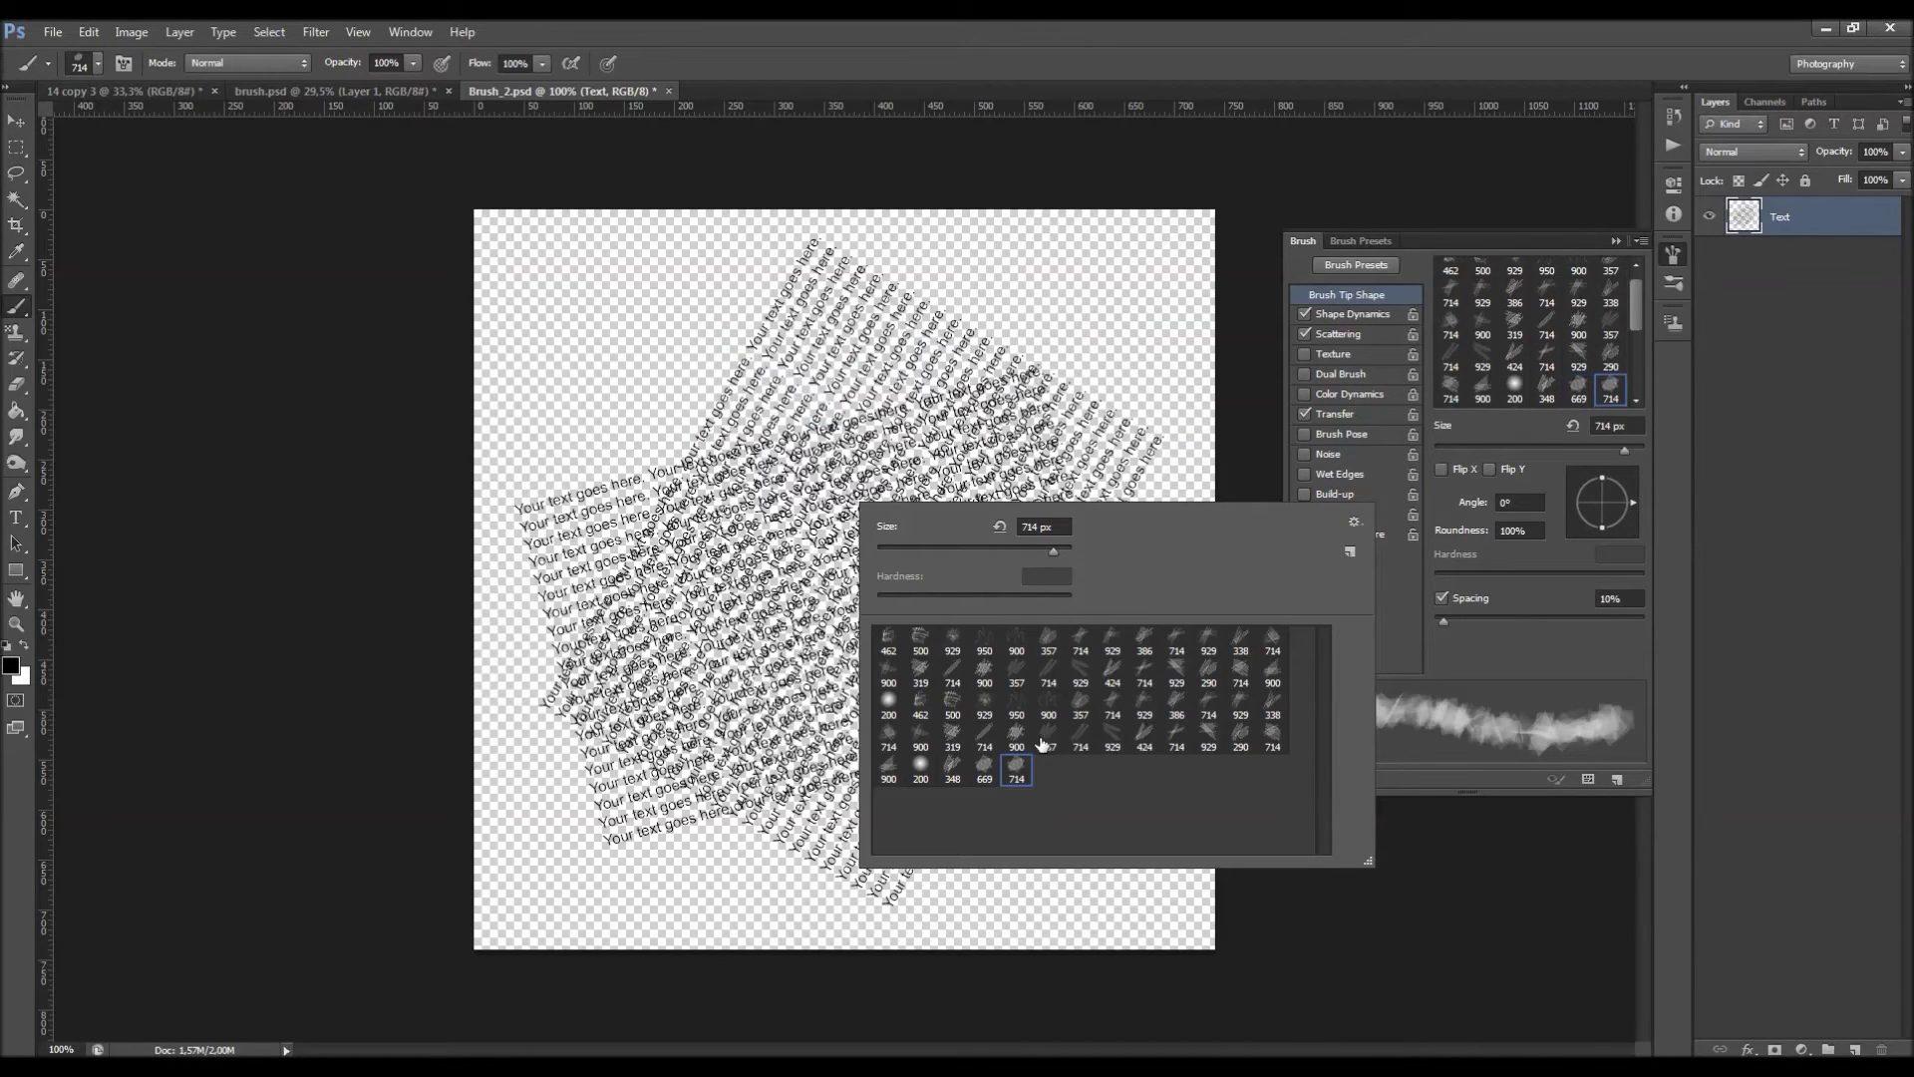
left_click(984, 773)
left_click(987, 774, "alt")
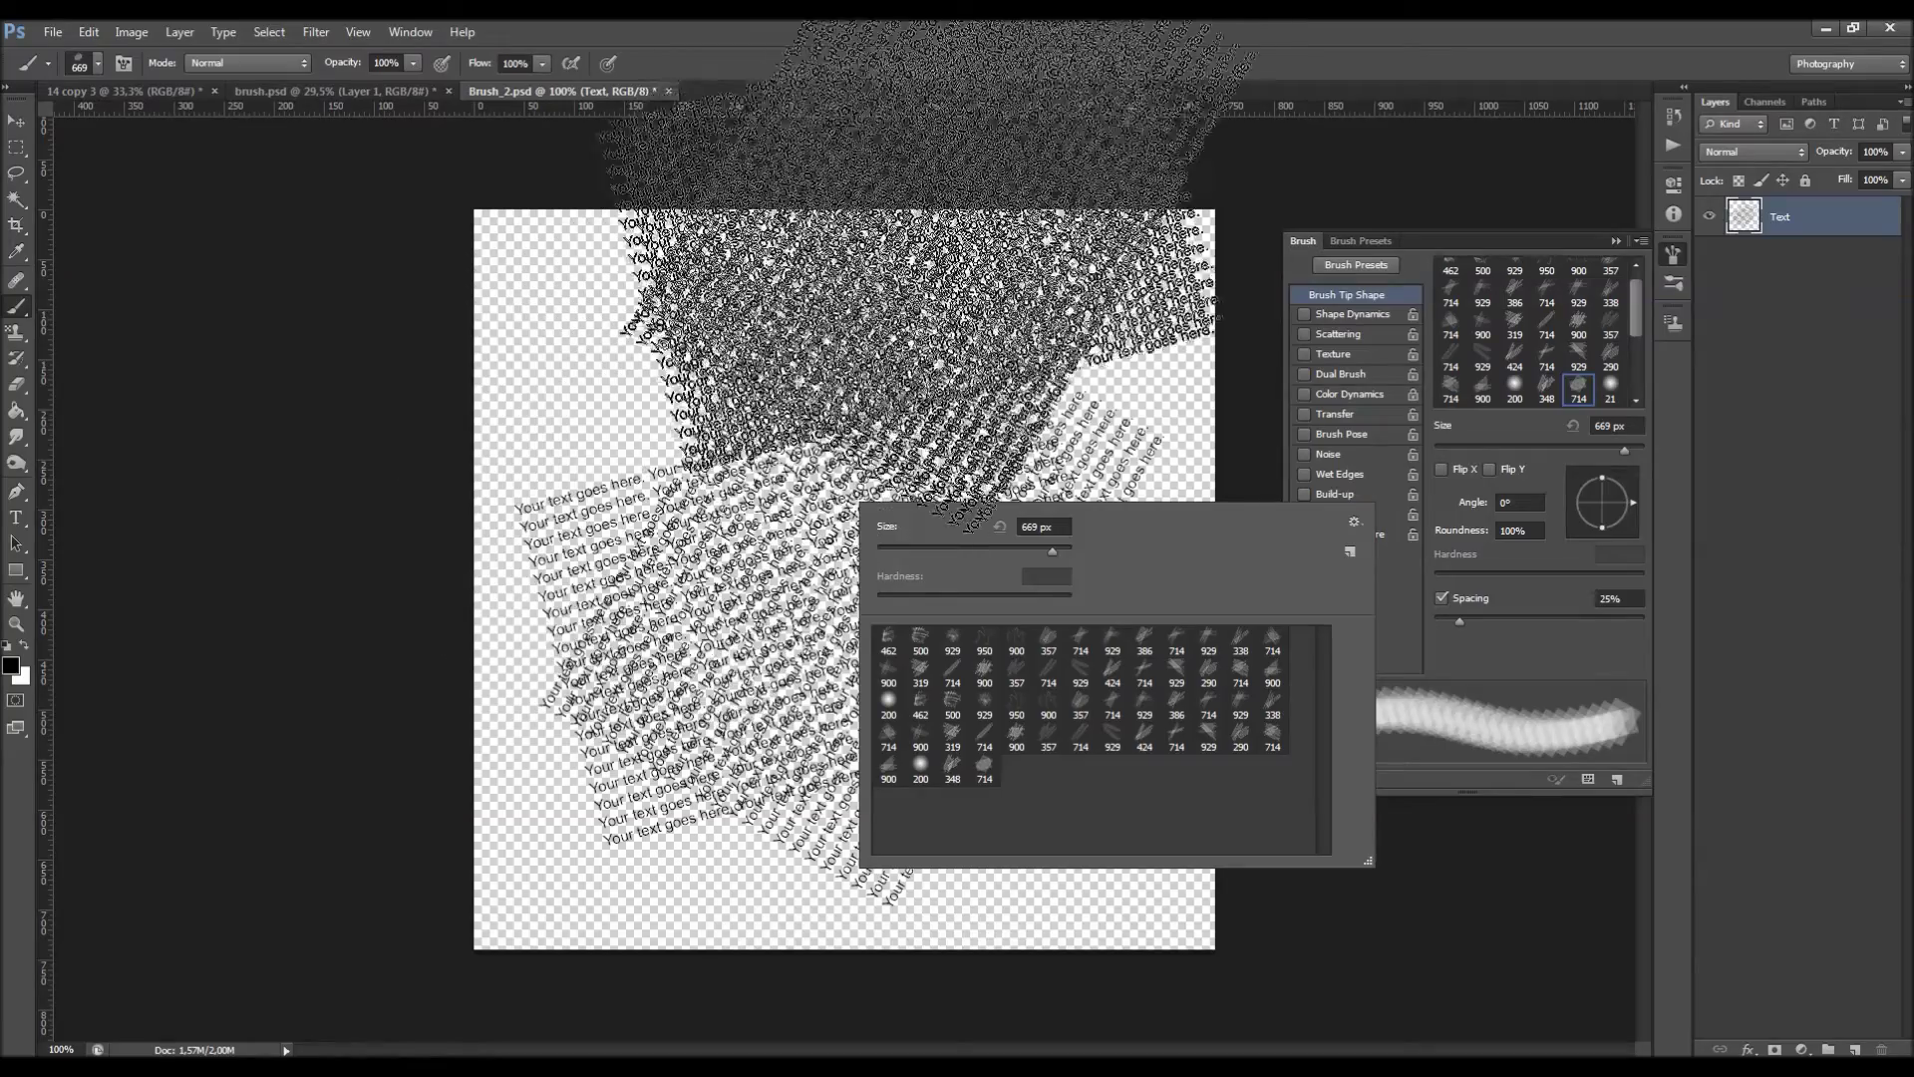
left_click(959, 76)
right_click(785, 493)
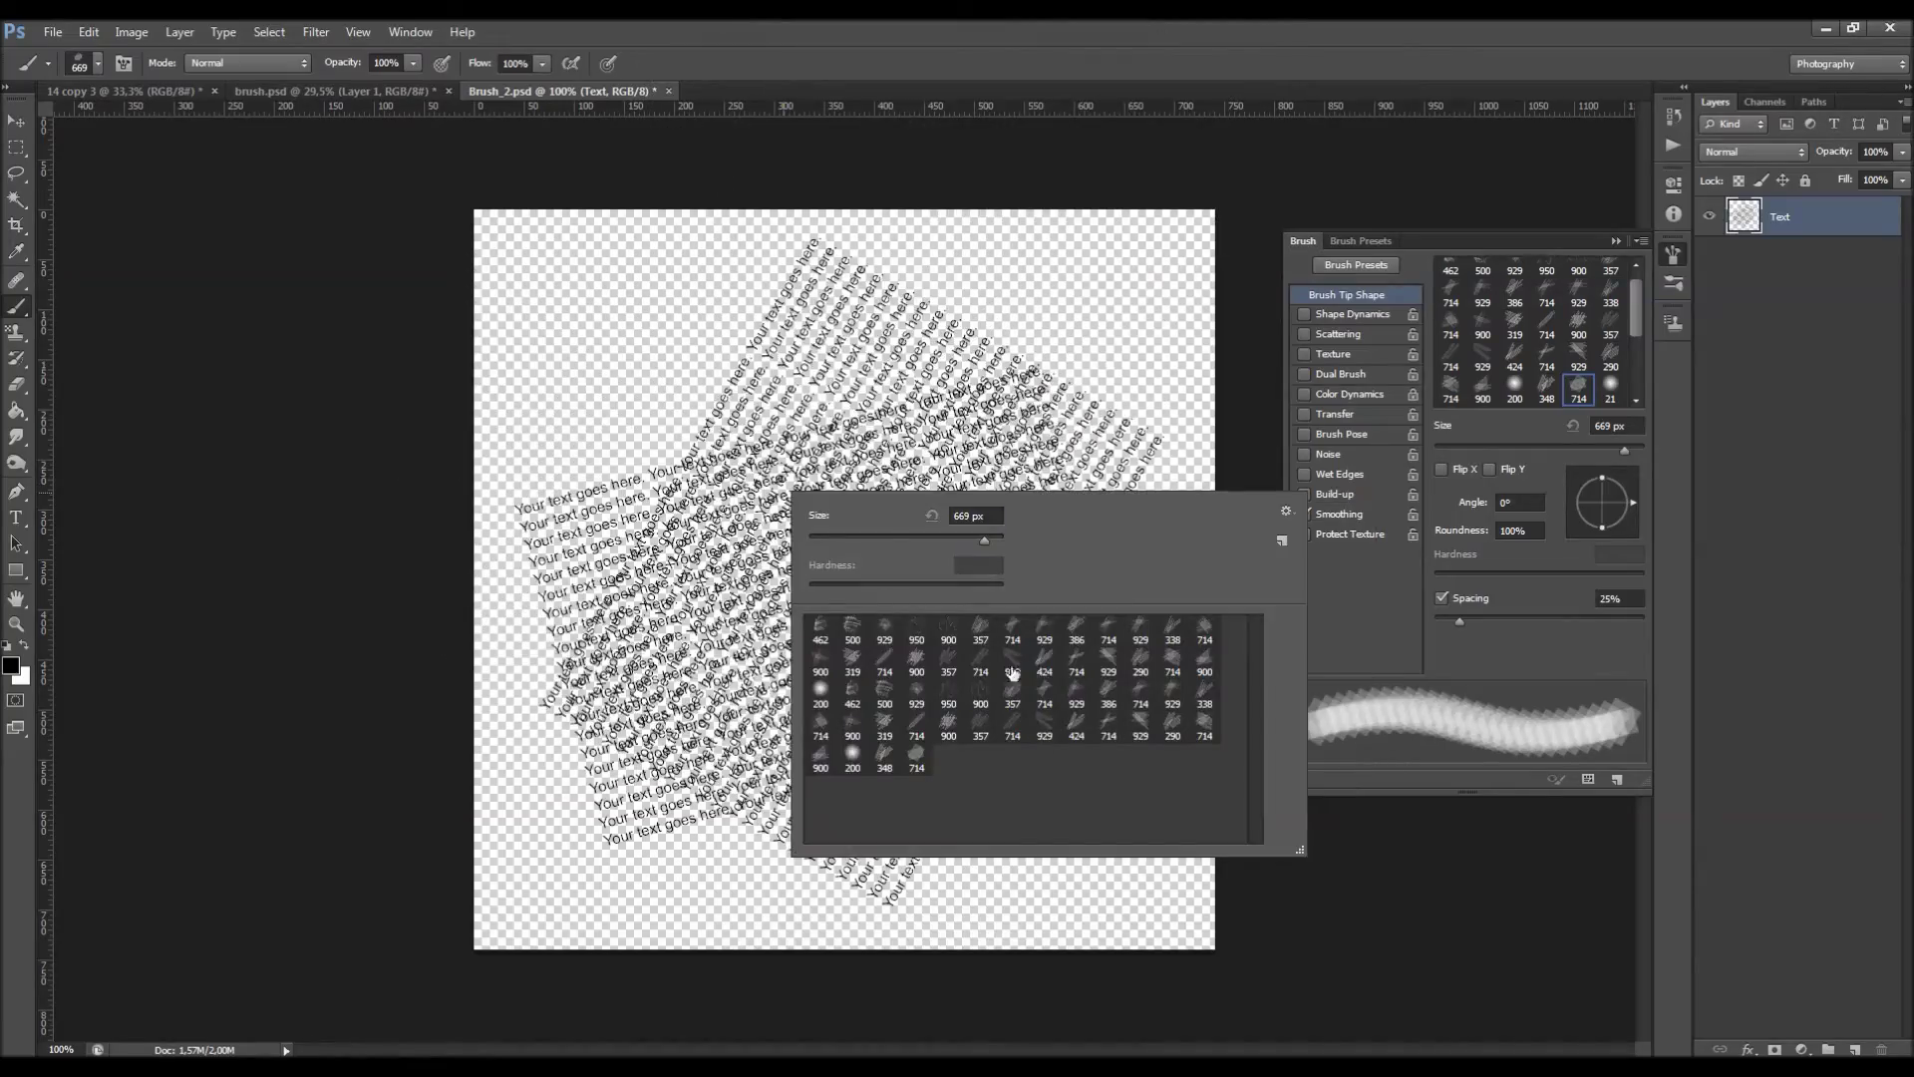
left_click(981, 78)
Close Brush_2.psd, return to brush.psd, collapse the brush settings and delete Layer 1.
key("v")
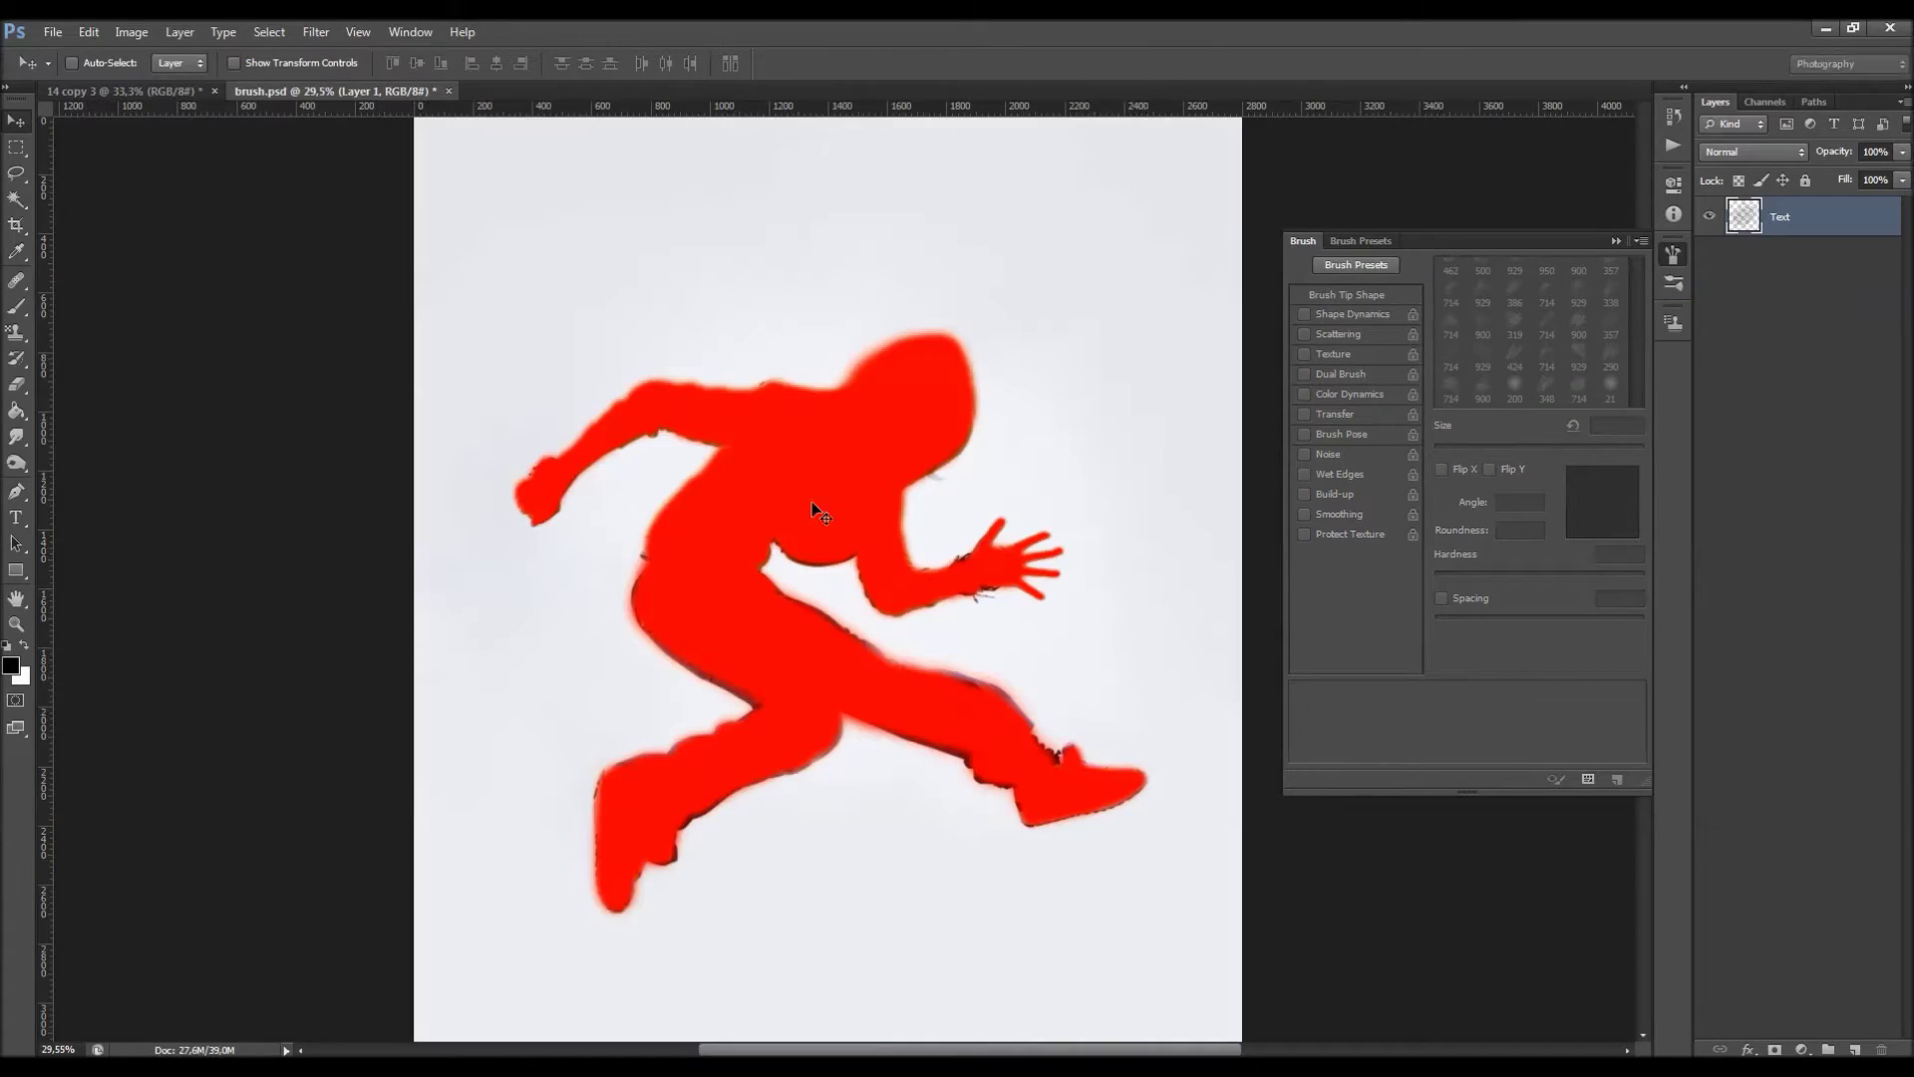
left_click(1616, 240)
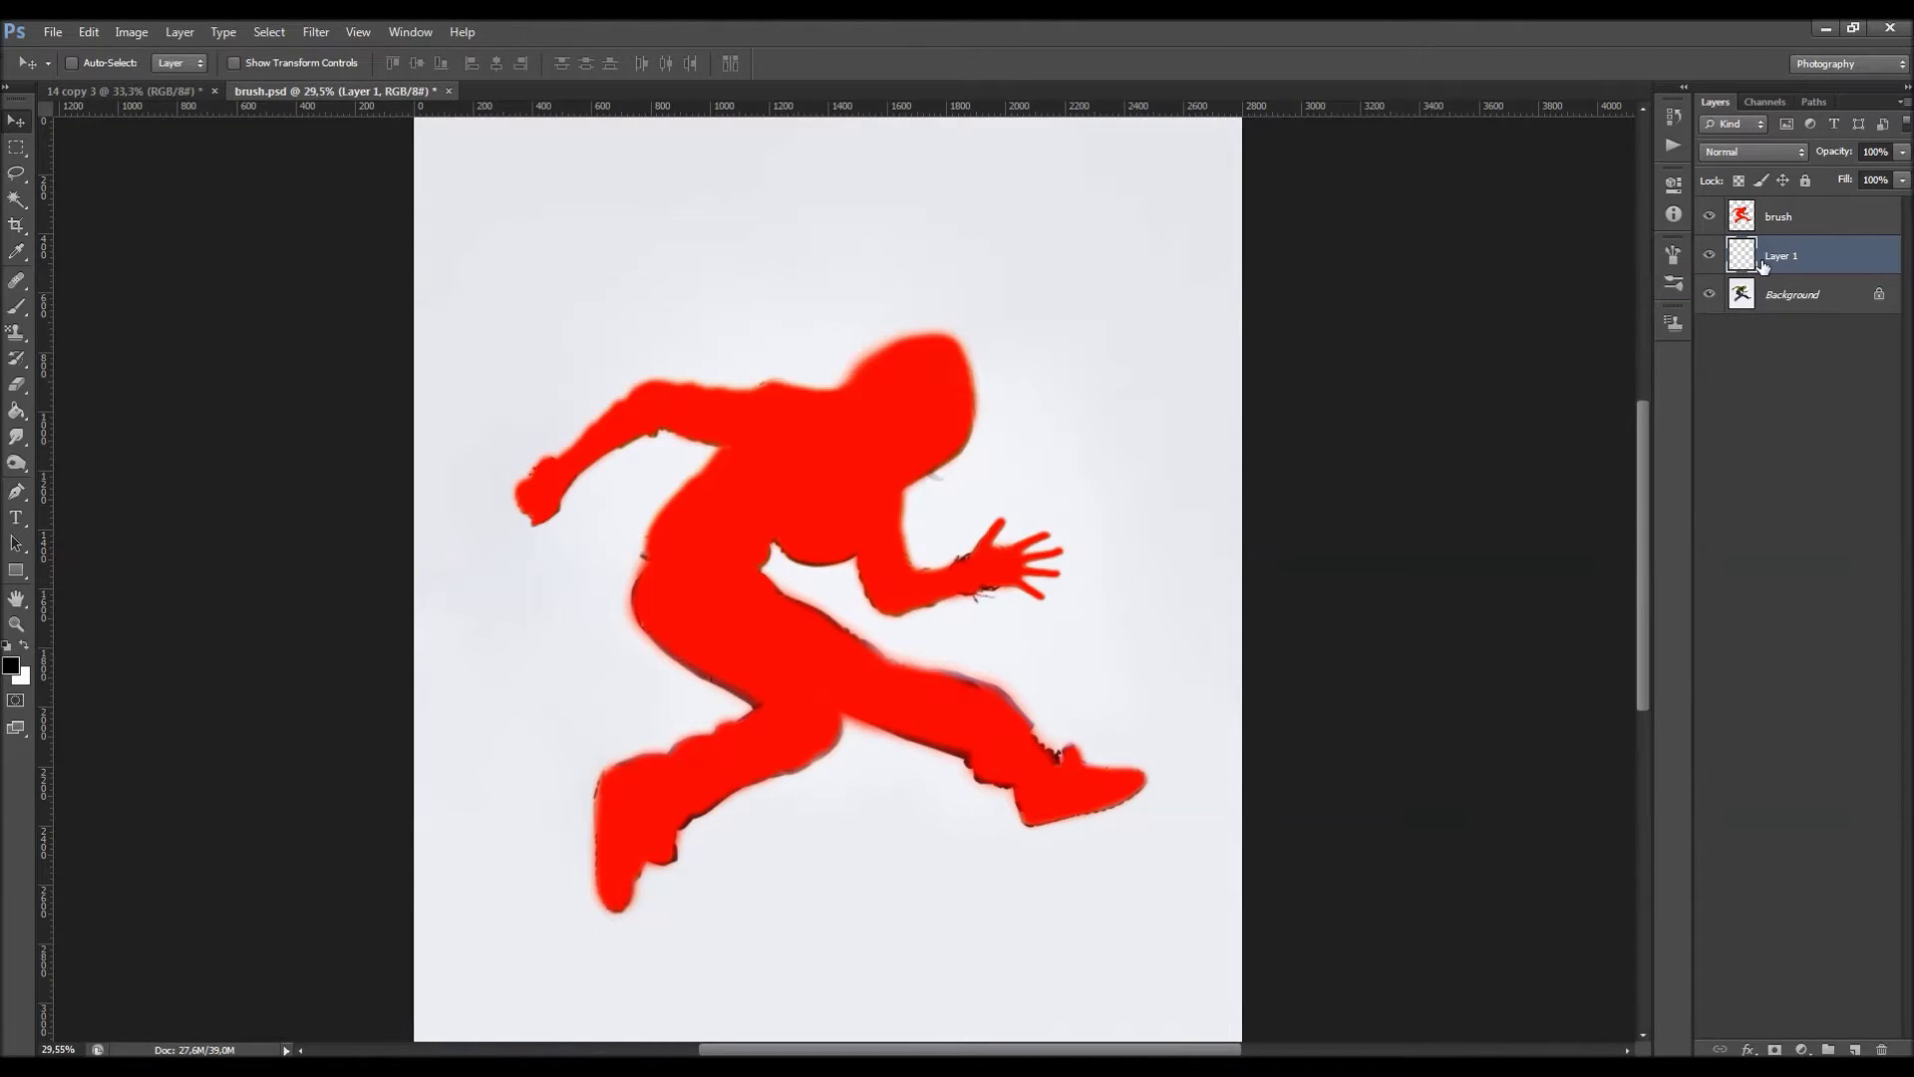
key("Delete")
Select the brush layer and choose the Typography Sketch action in the Typography Sketch set.
left_click(1673, 145)
left_click(1758, 222)
scroll(1458, 147, "up", 1)
scroll(1459, 147, "up", 3)
left_click(1497, 125)
left_click(1546, 165)
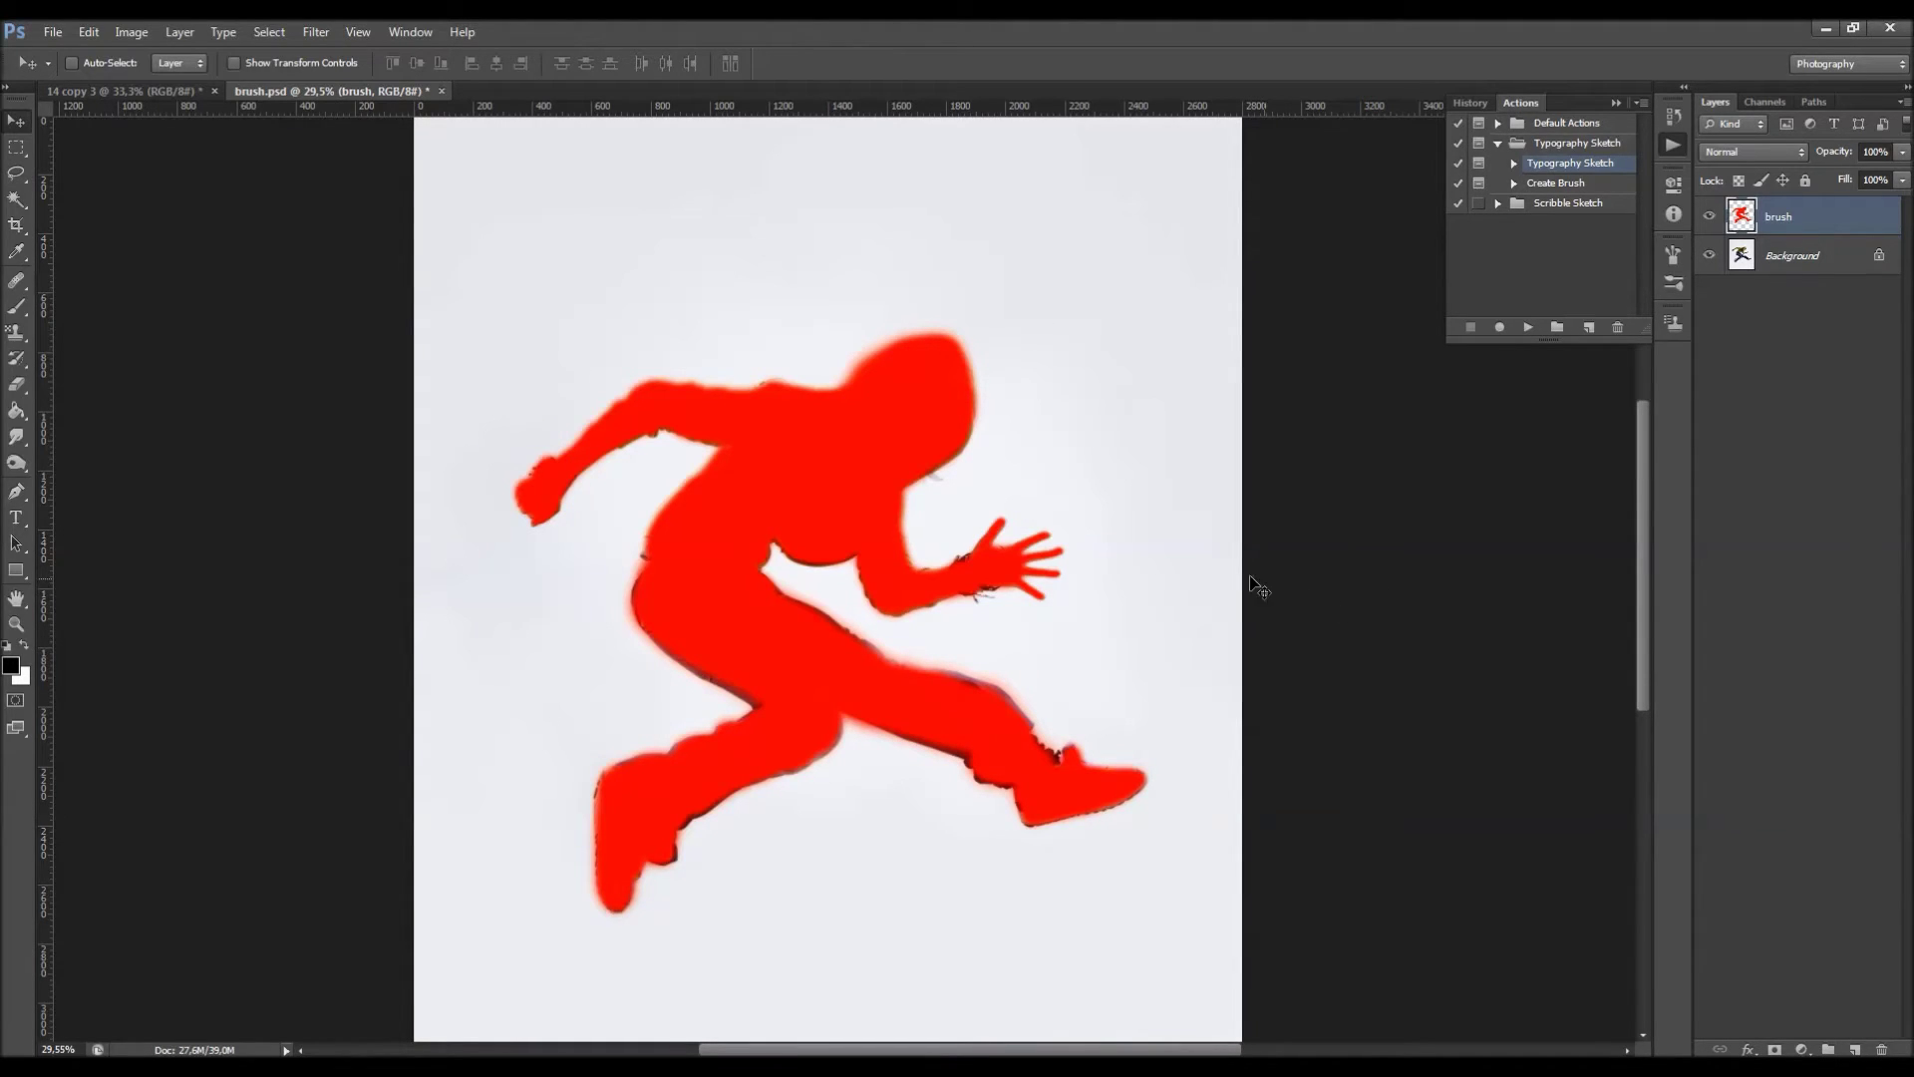
Compare the saved 348 px and 714 px text brushes with the existing presets, ending on a 929 px brush.
key("b")
right_click(1002, 429)
left_click(1093, 699)
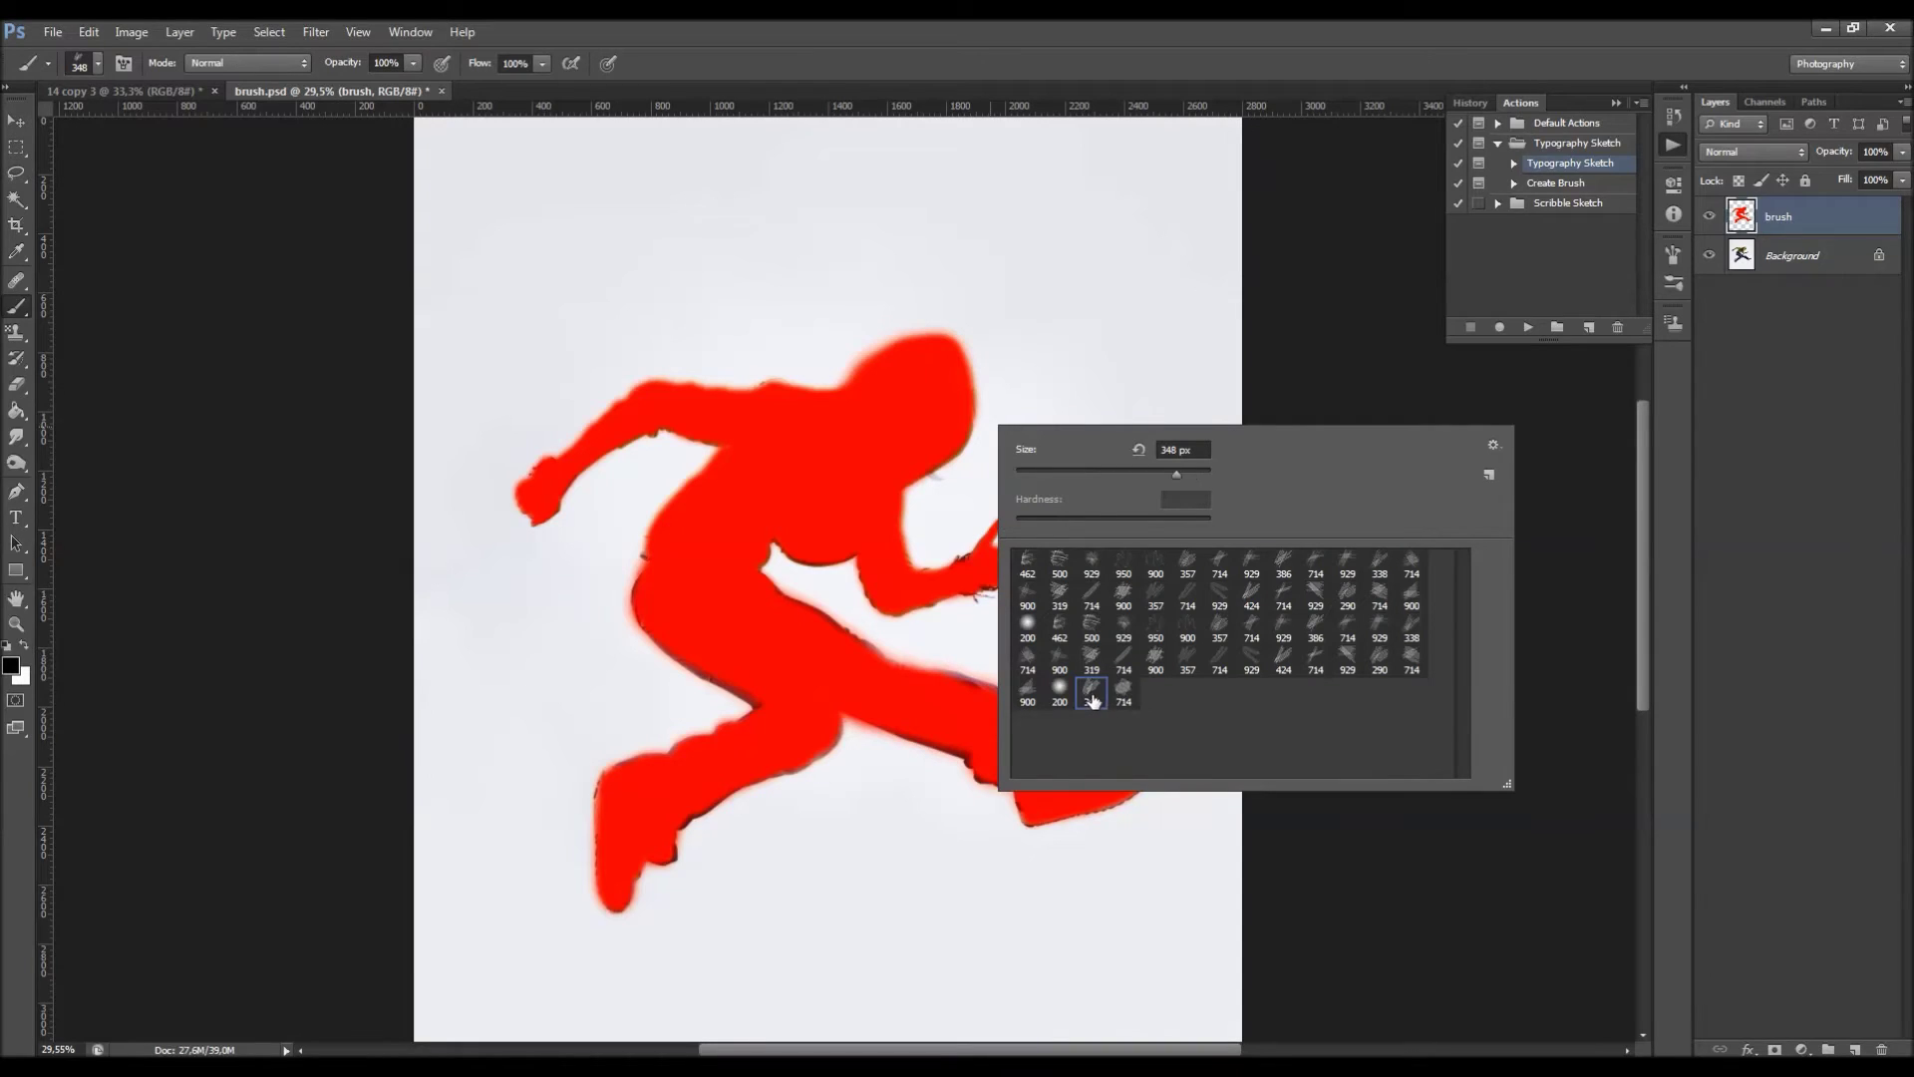
left_click(1117, 691)
left_click(1222, 635)
left_click(1241, 636)
left_click(1275, 632)
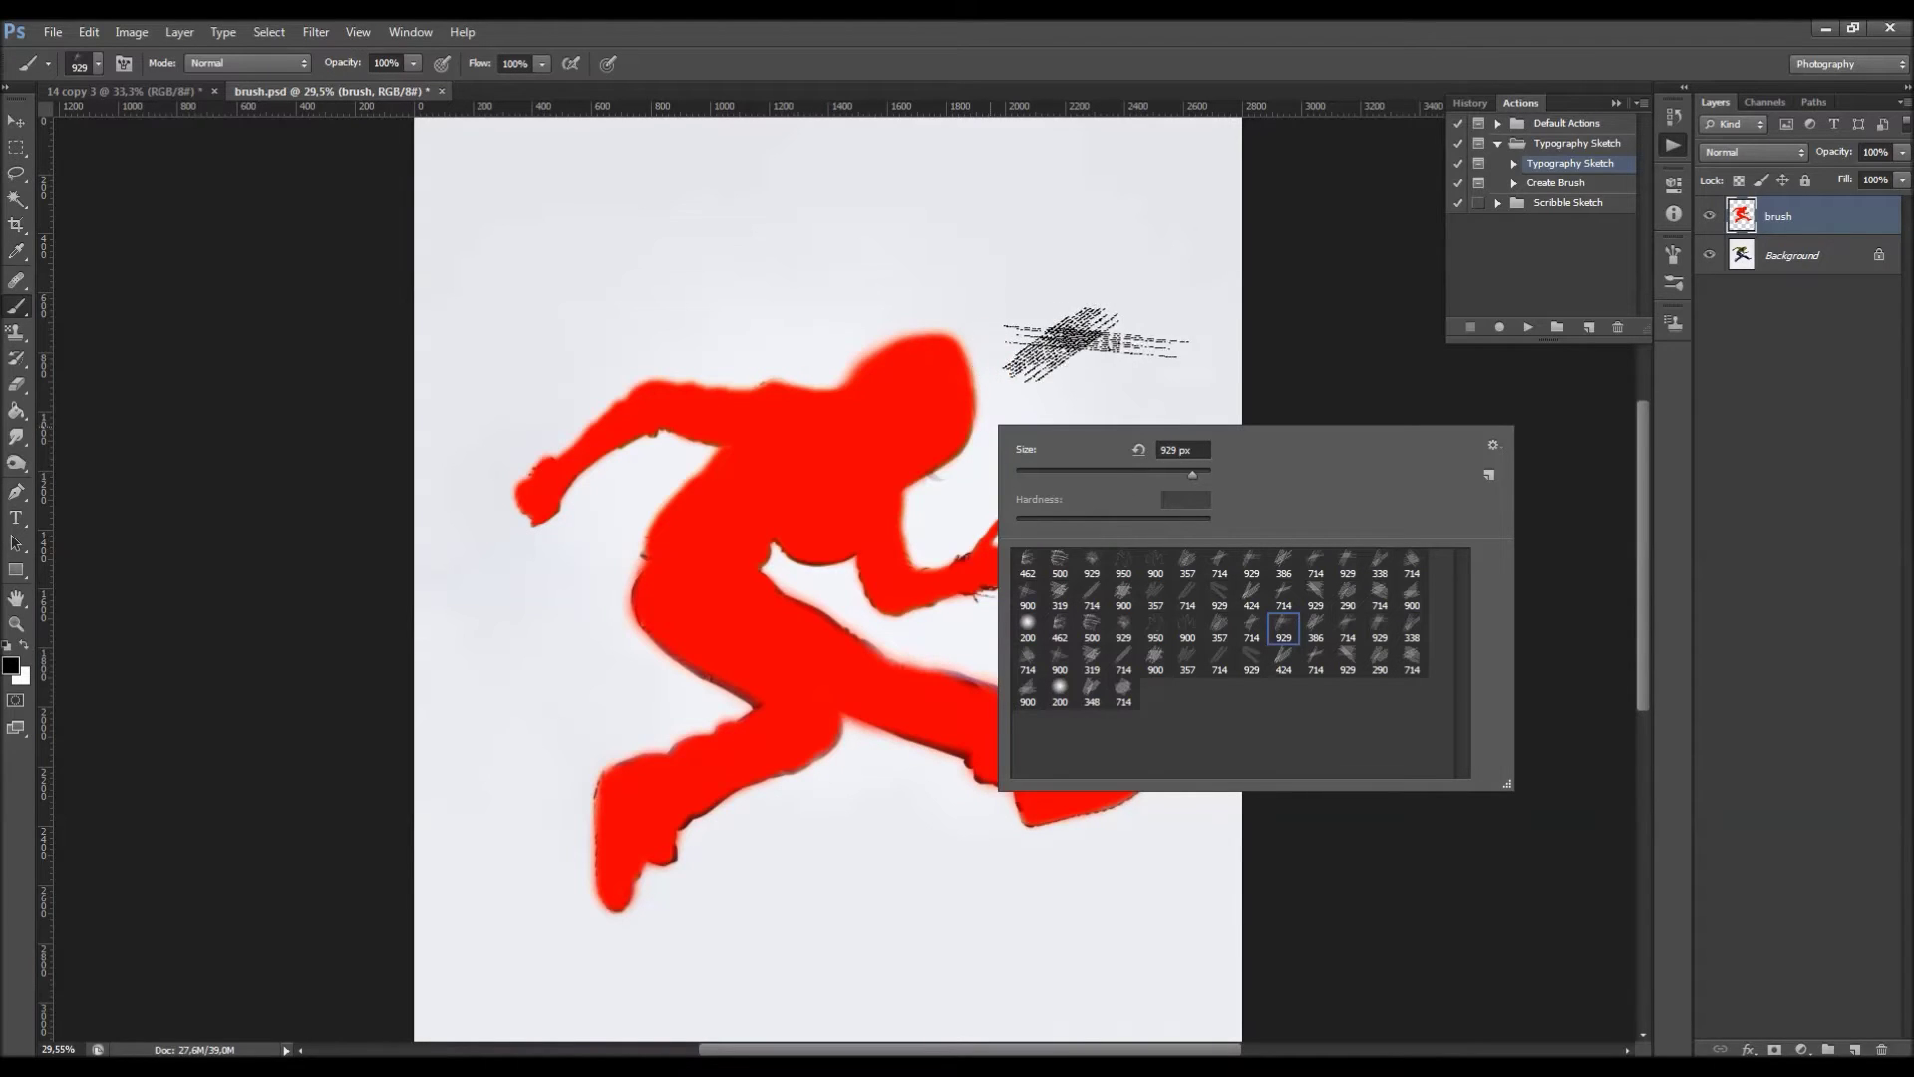
left_click(1094, 346)
Run the Typography Sketch action on the brush layer up to its brush selection message.
key("v")
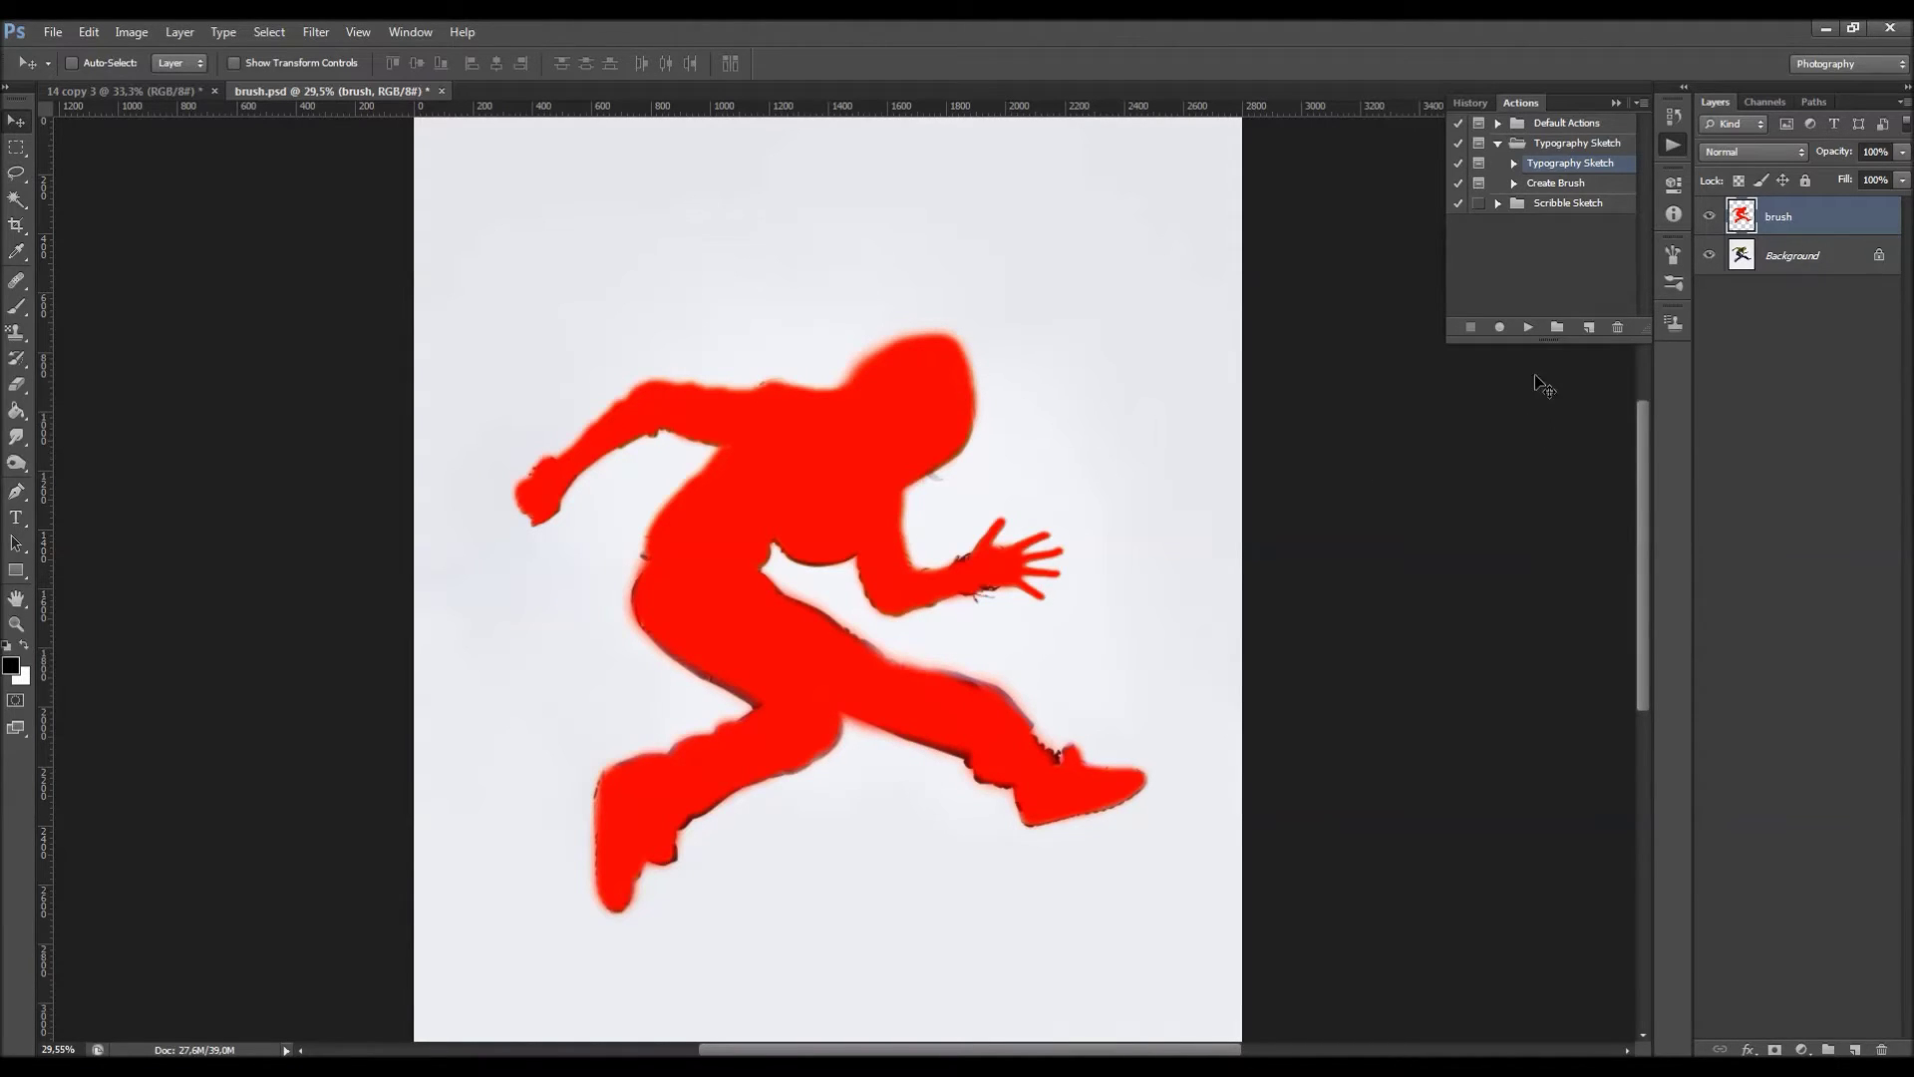
left_click(1527, 327)
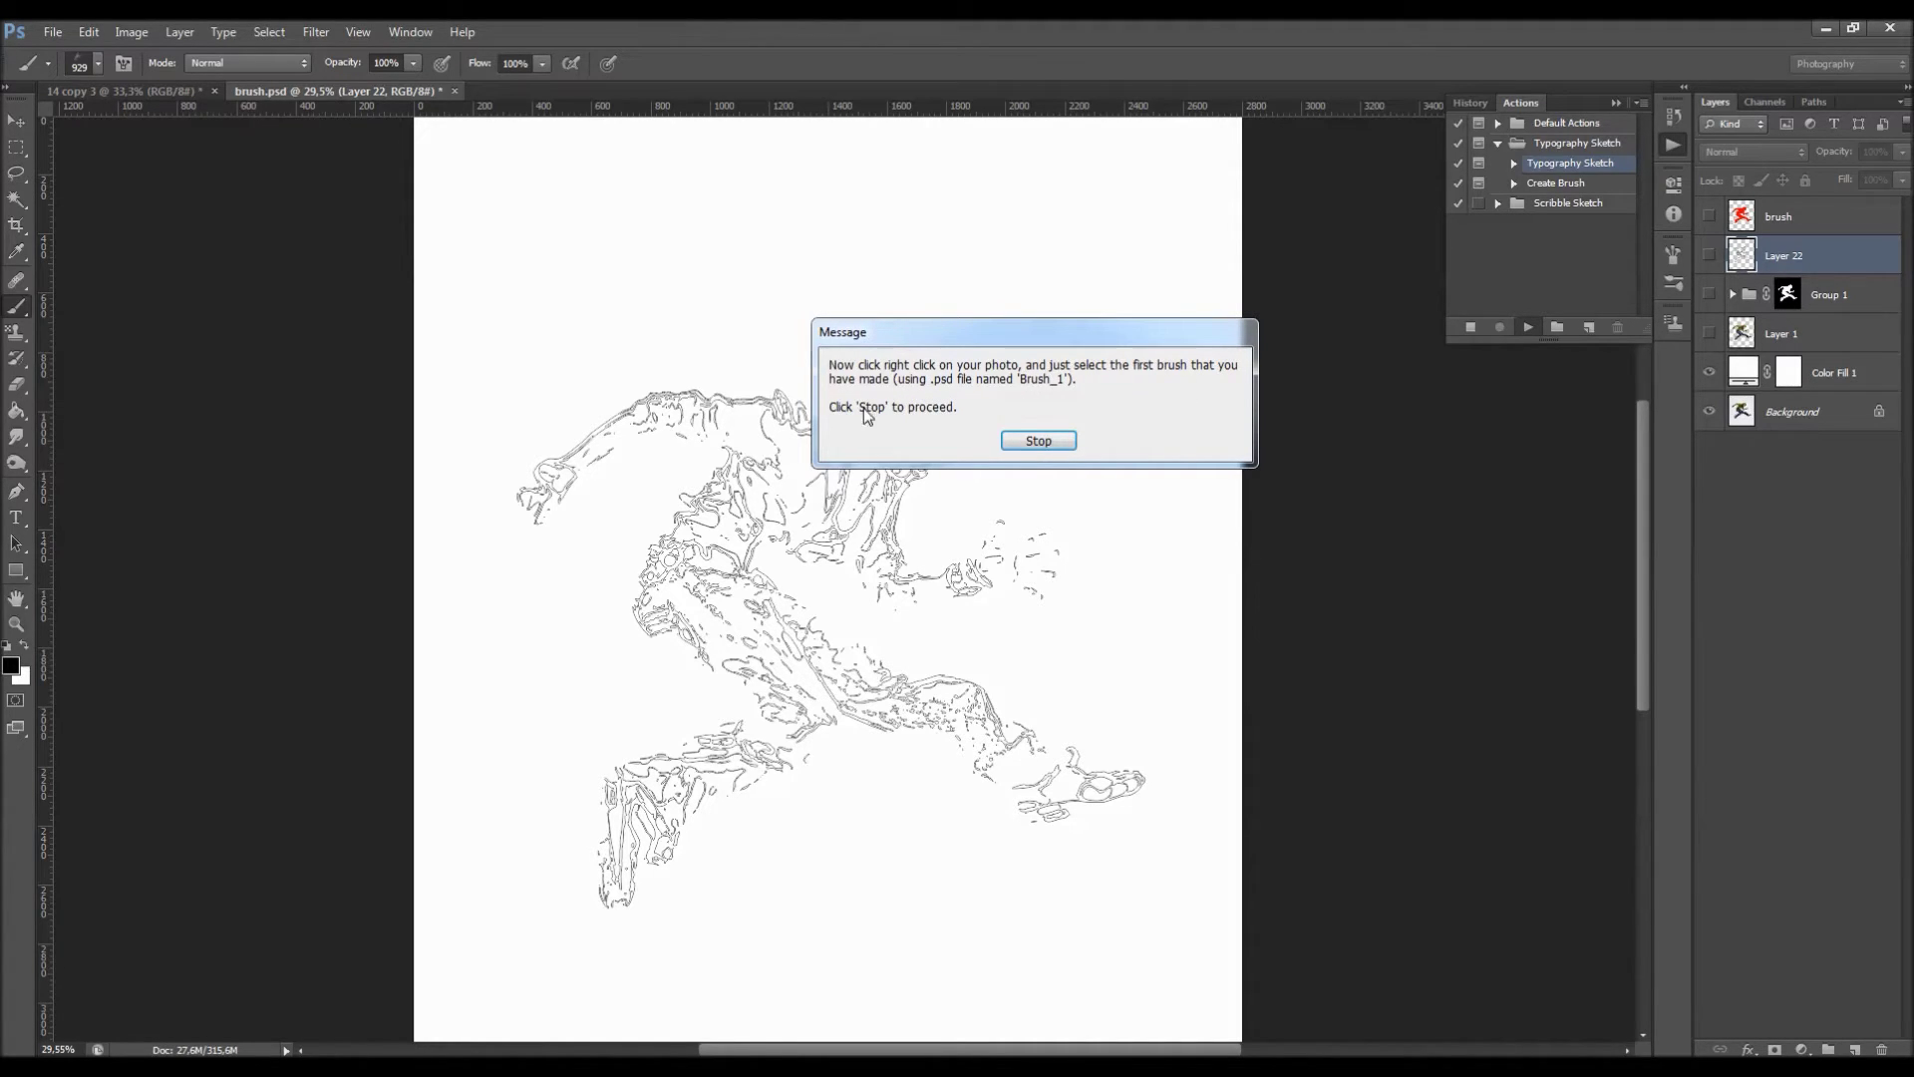
Choose the 357 px text brush as the action's first brush and continue running the Typography Sketch action.
left_click(1028, 439)
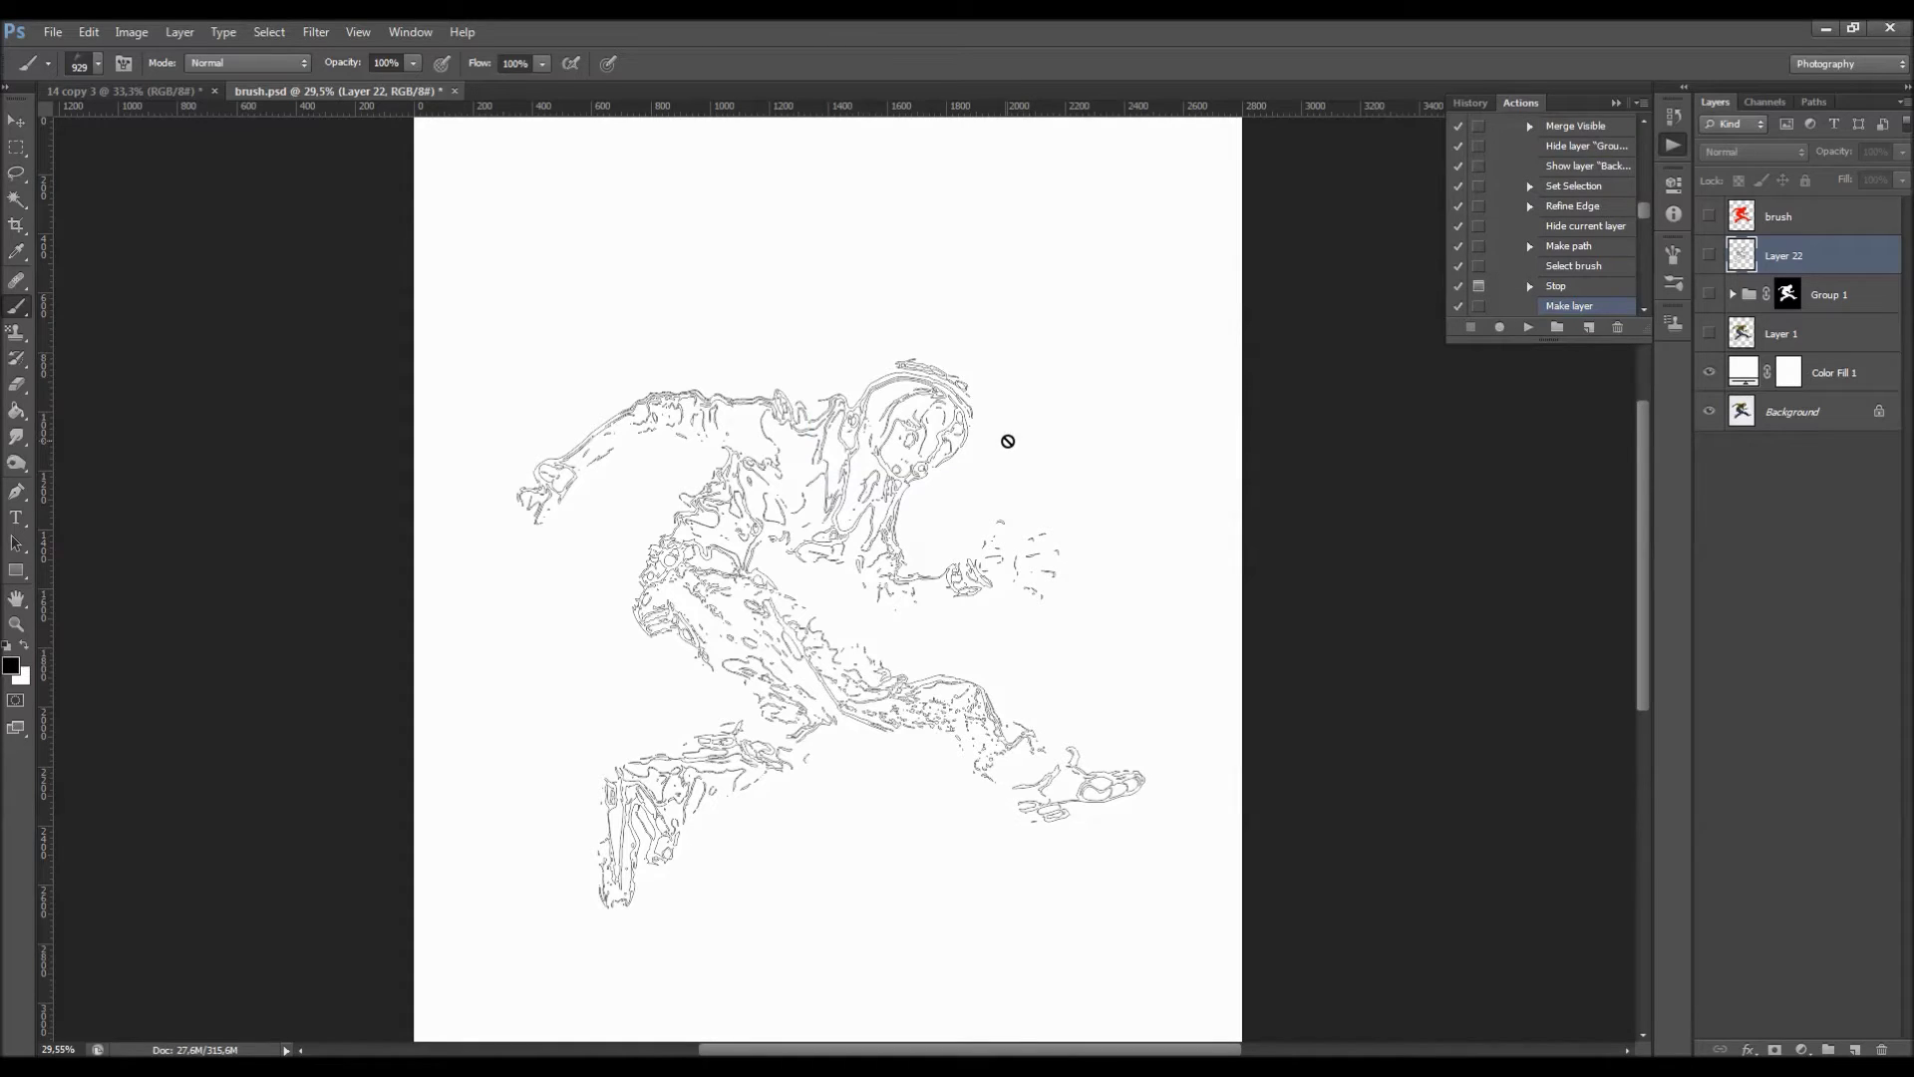
right_click(773, 314)
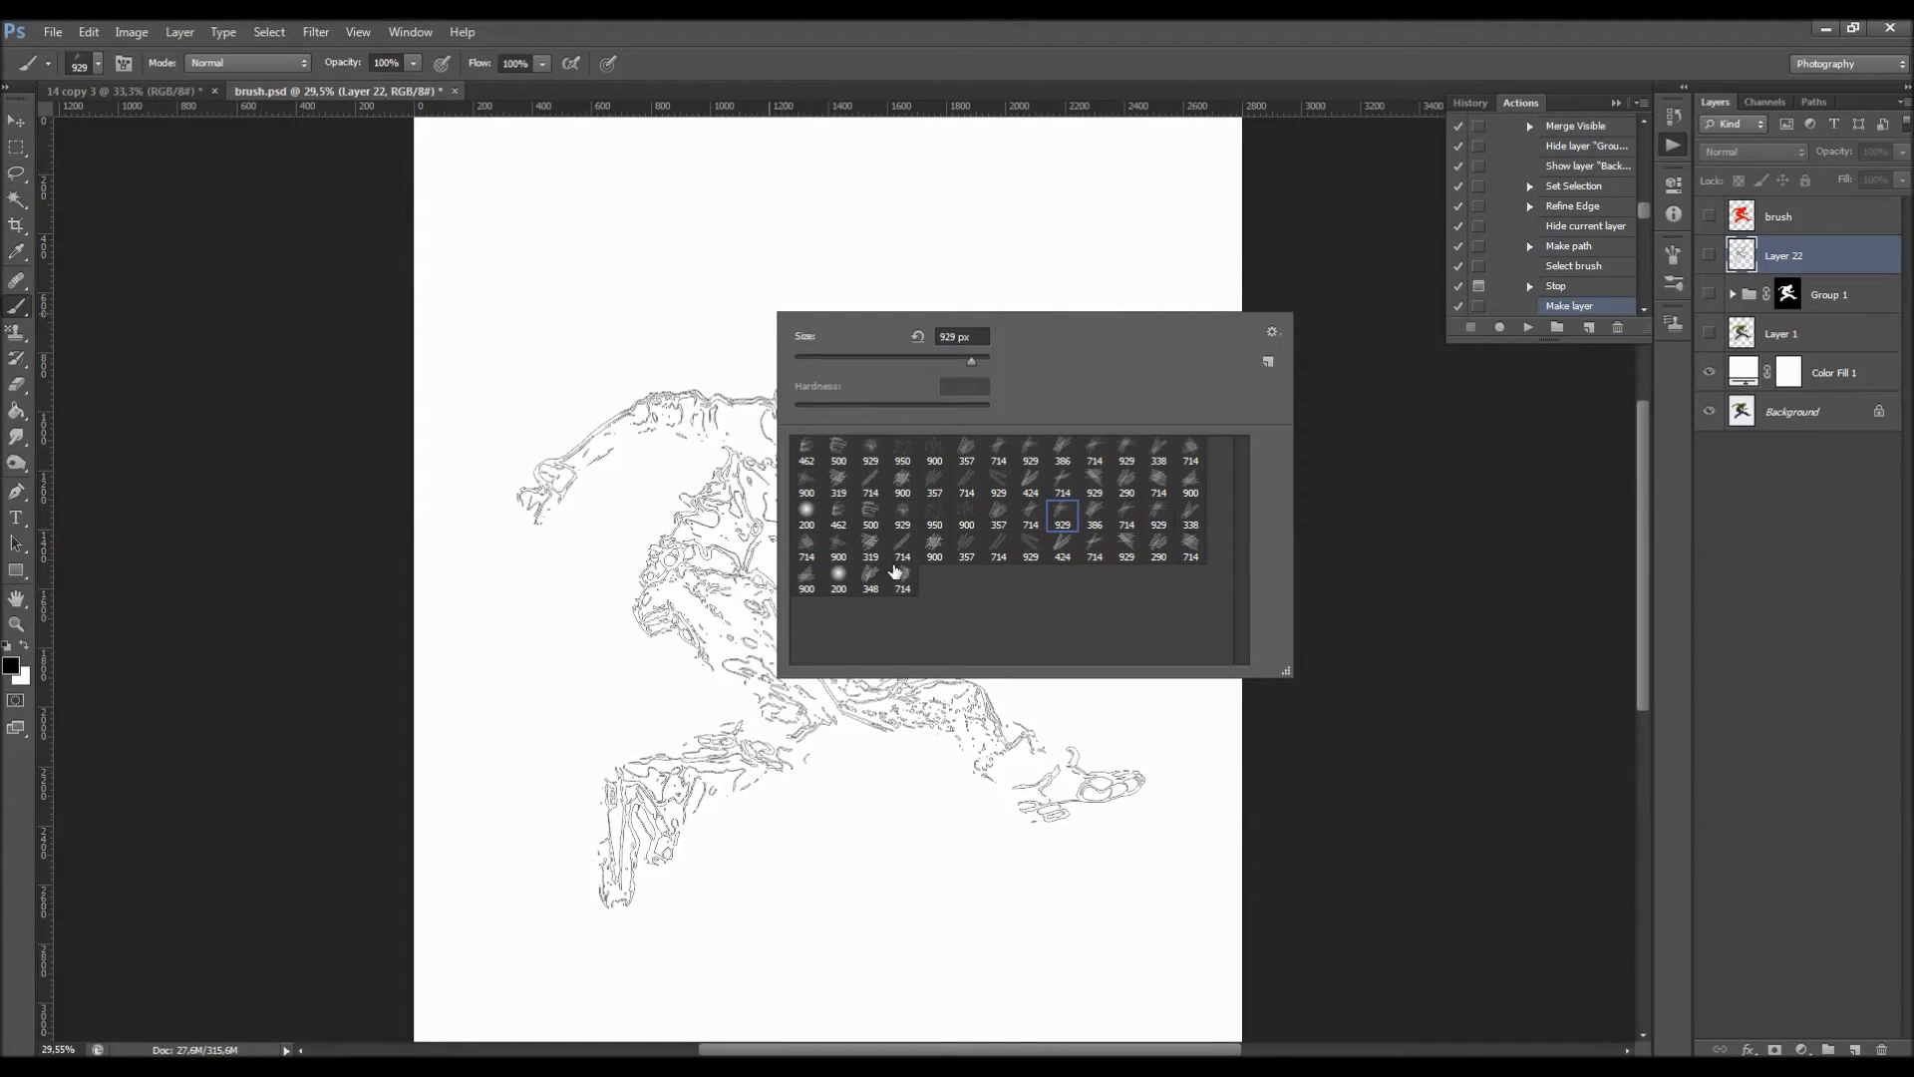
left_click(999, 517)
key("Return")
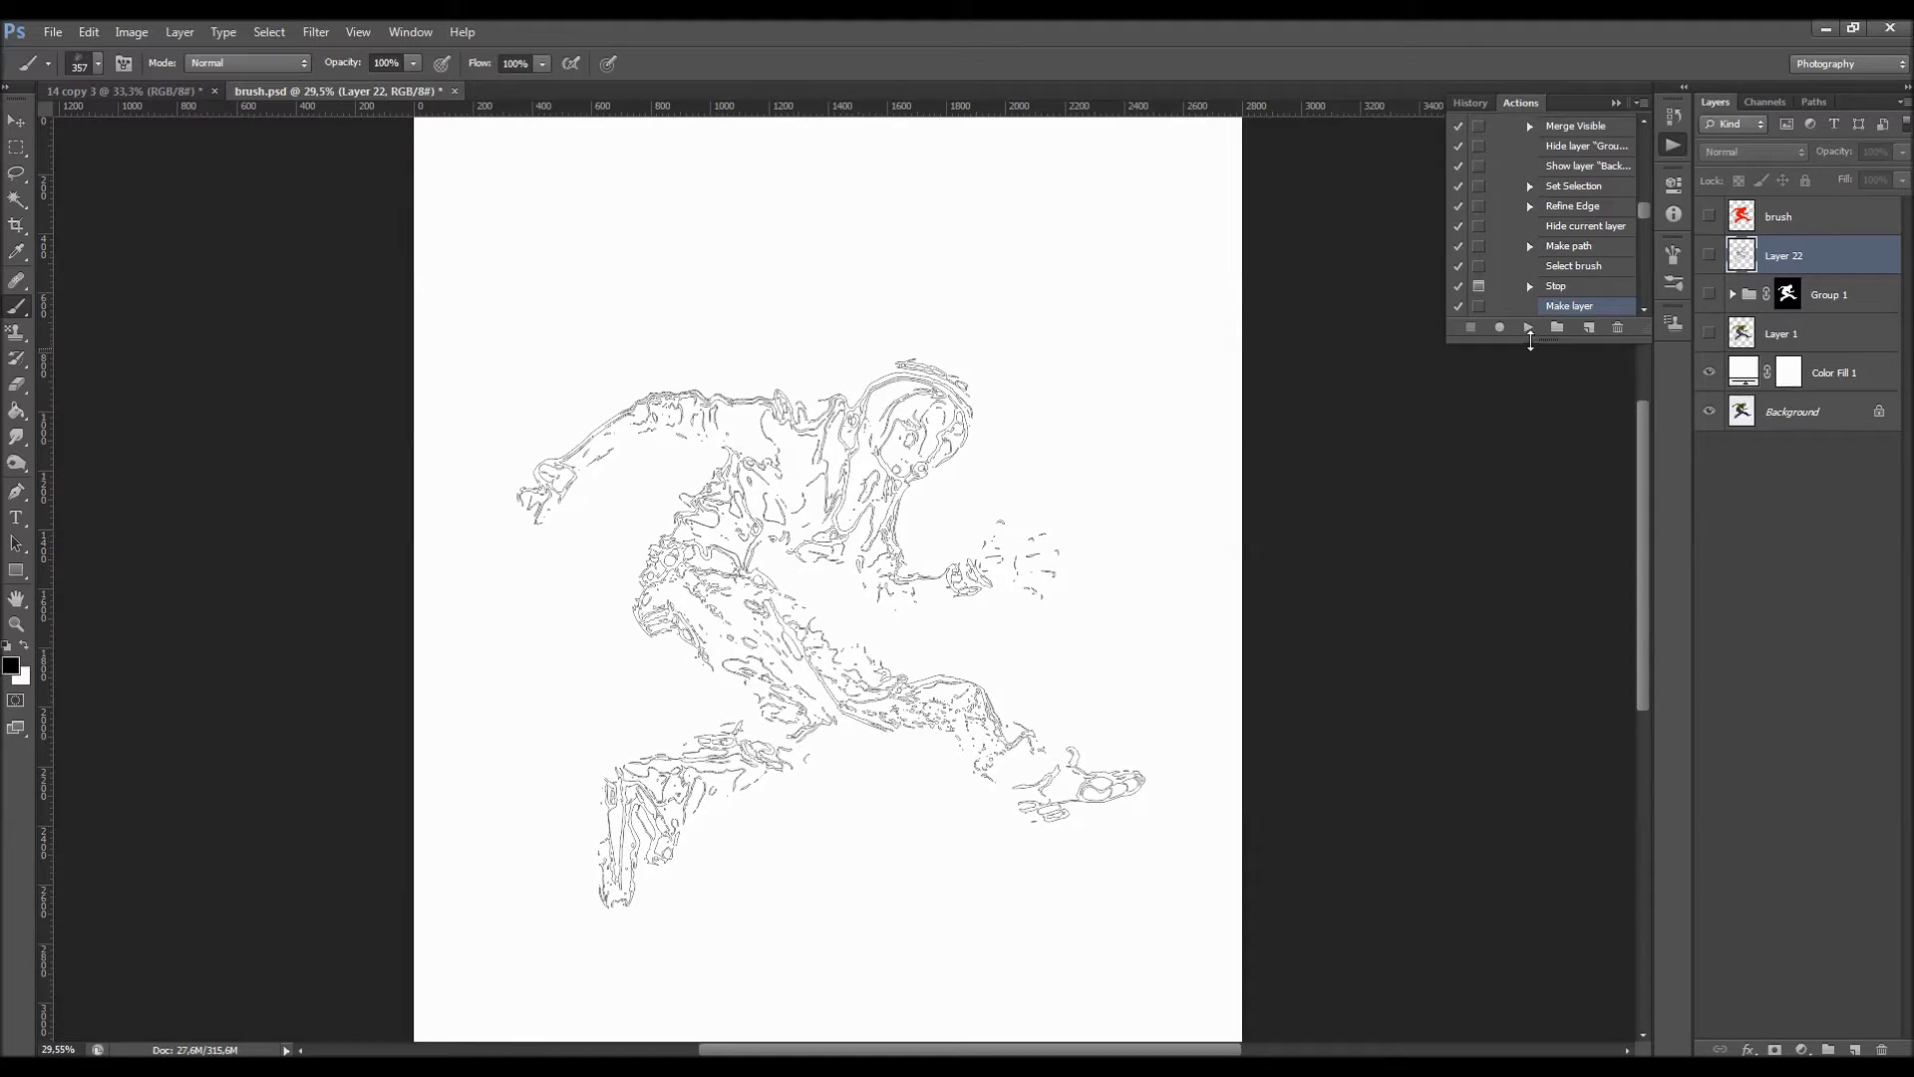
left_click(1529, 329)
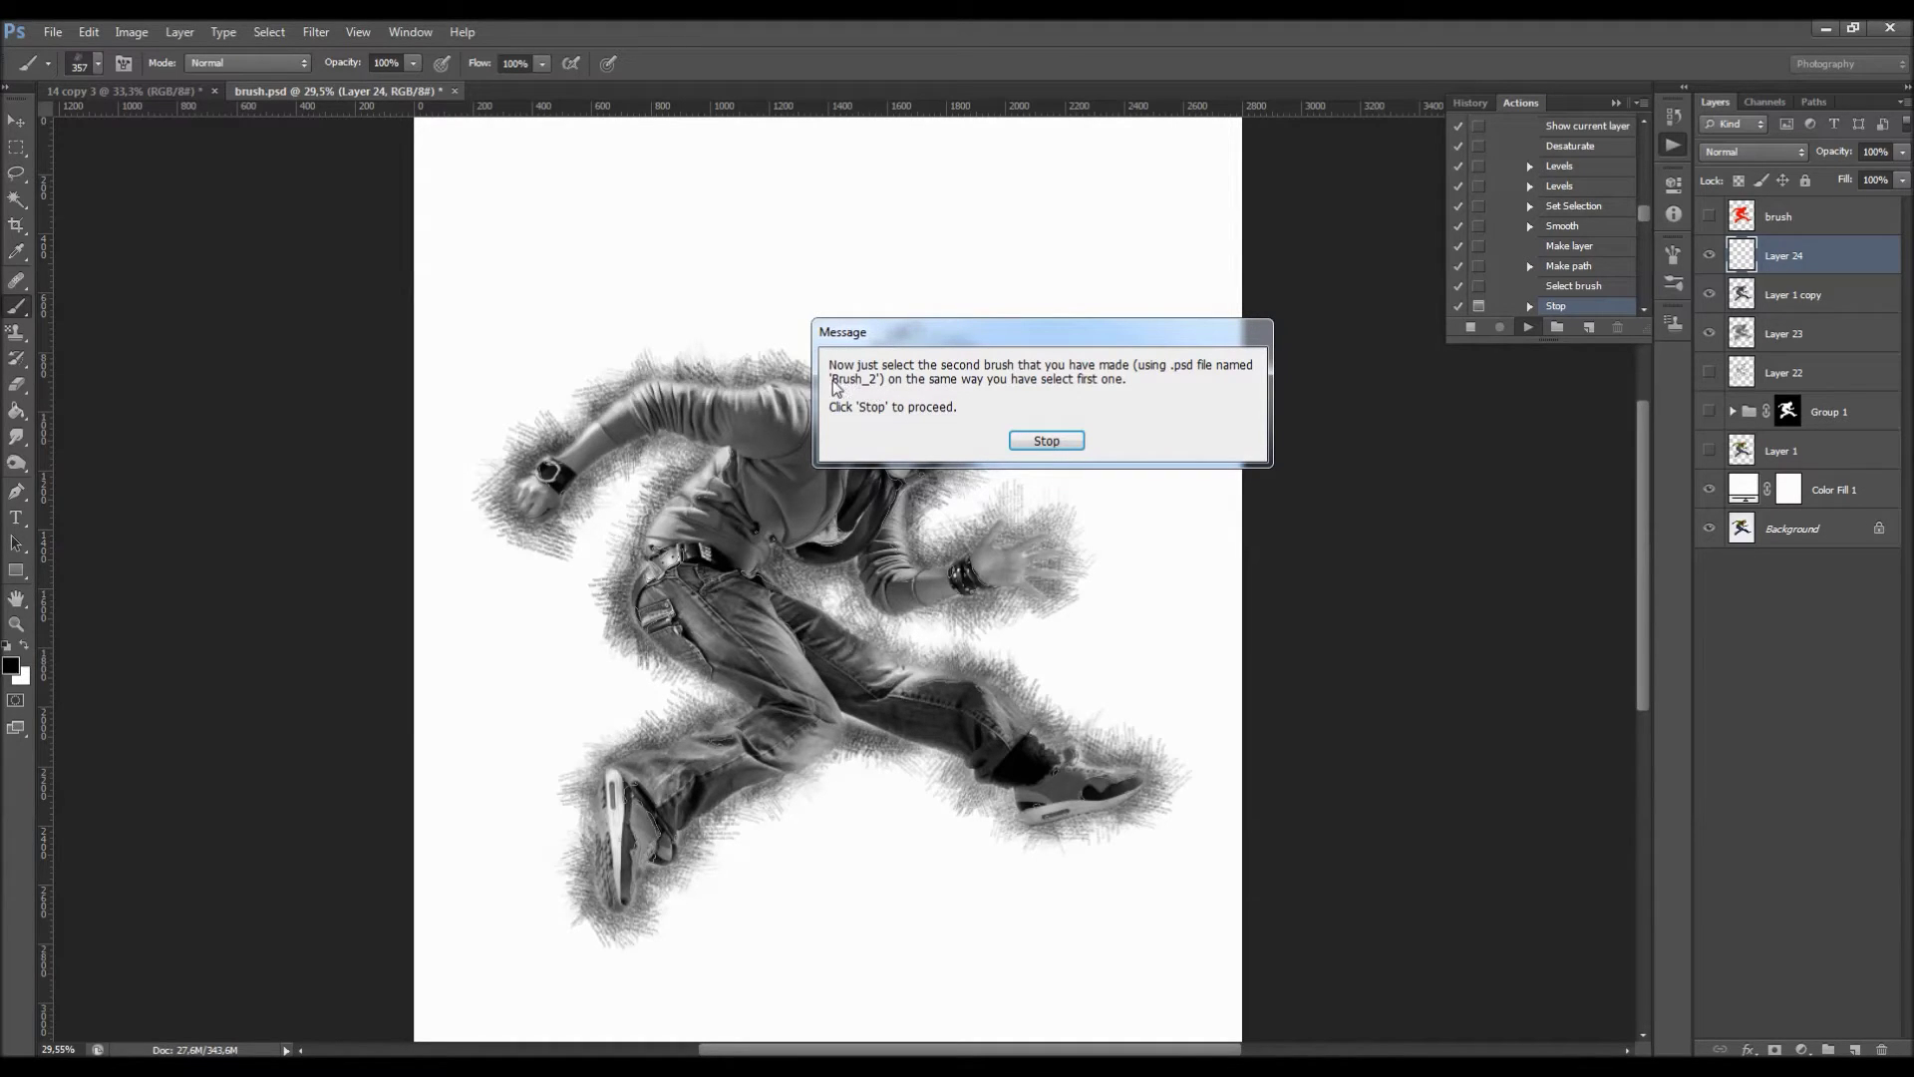
Choose the 714 px text brush as the action's second brush and resume the action from Stroke Work Path.
left_click(1023, 441)
right_click(953, 412)
left_click(1209, 622)
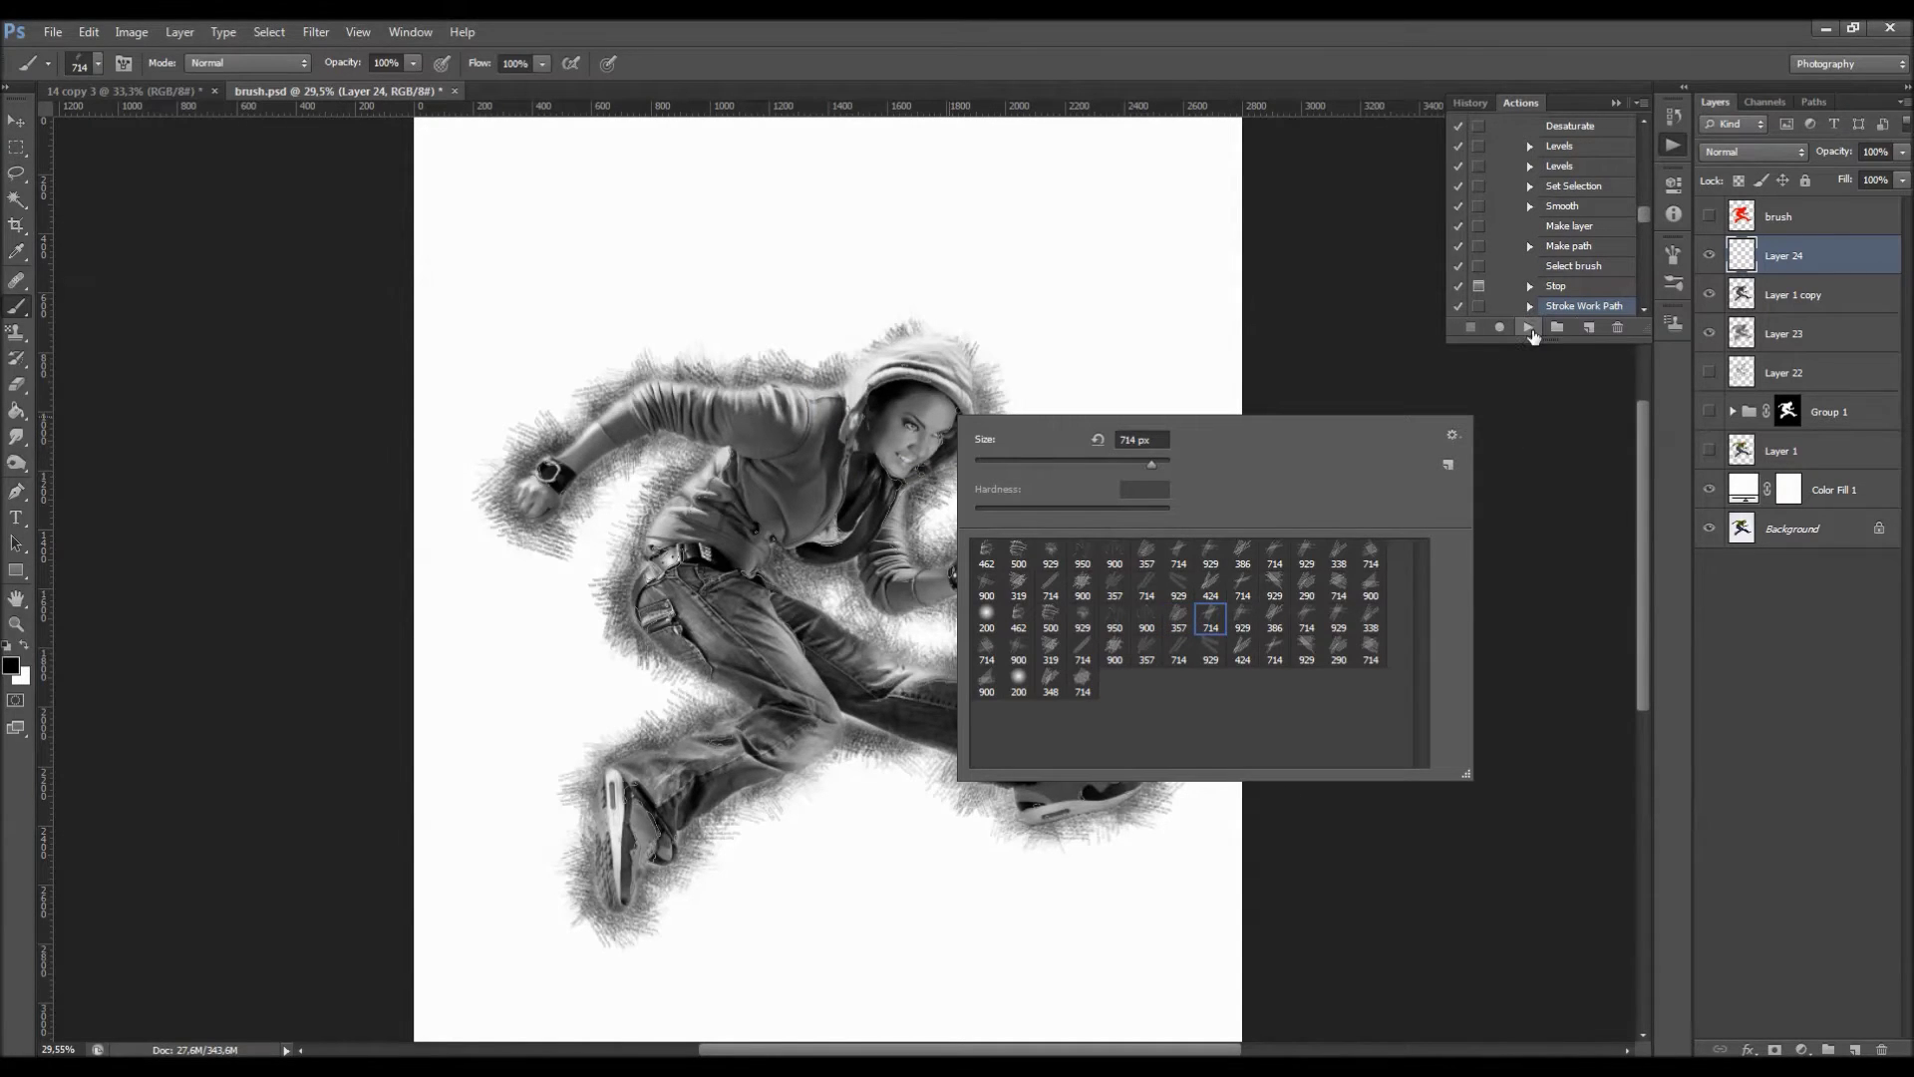
left_click(1530, 328)
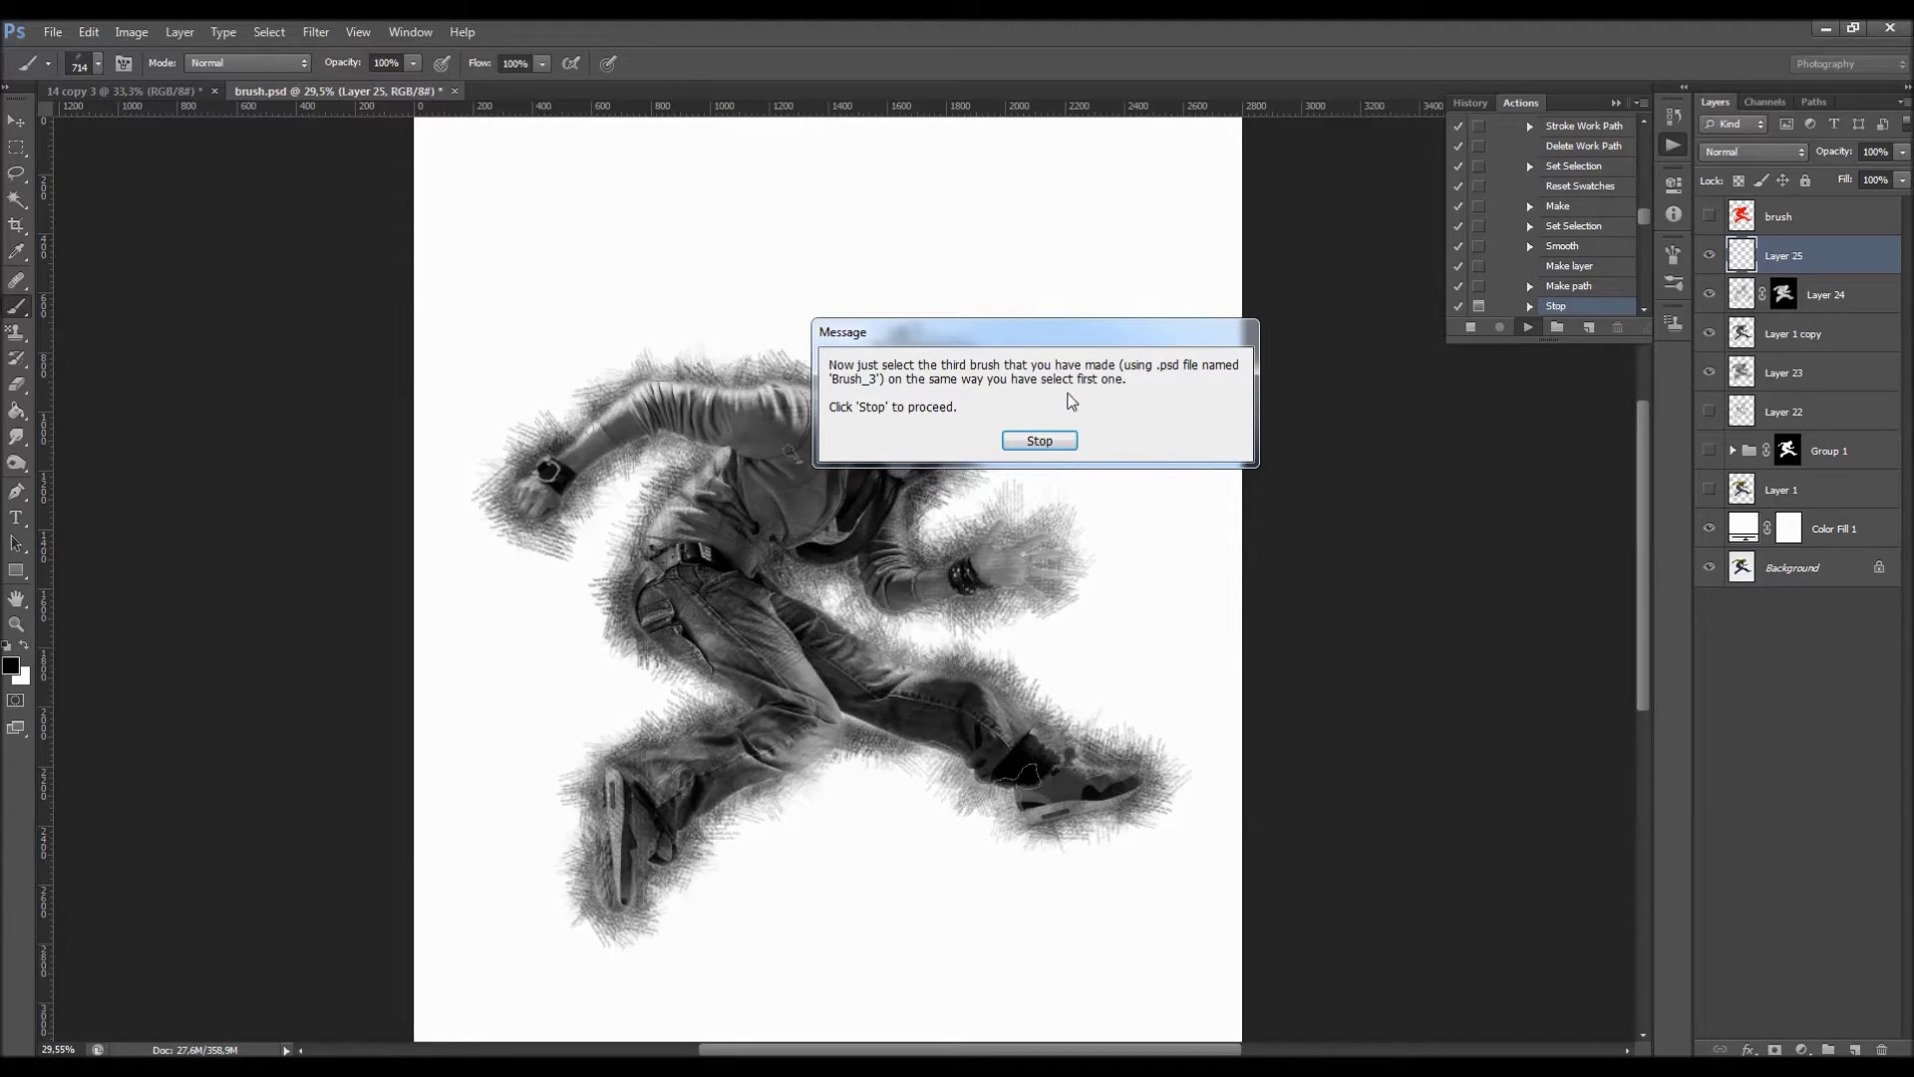
Choose the 929 px text brush as the action's third brush and let the Typography Sketch action play to its end.
left_click(1036, 444)
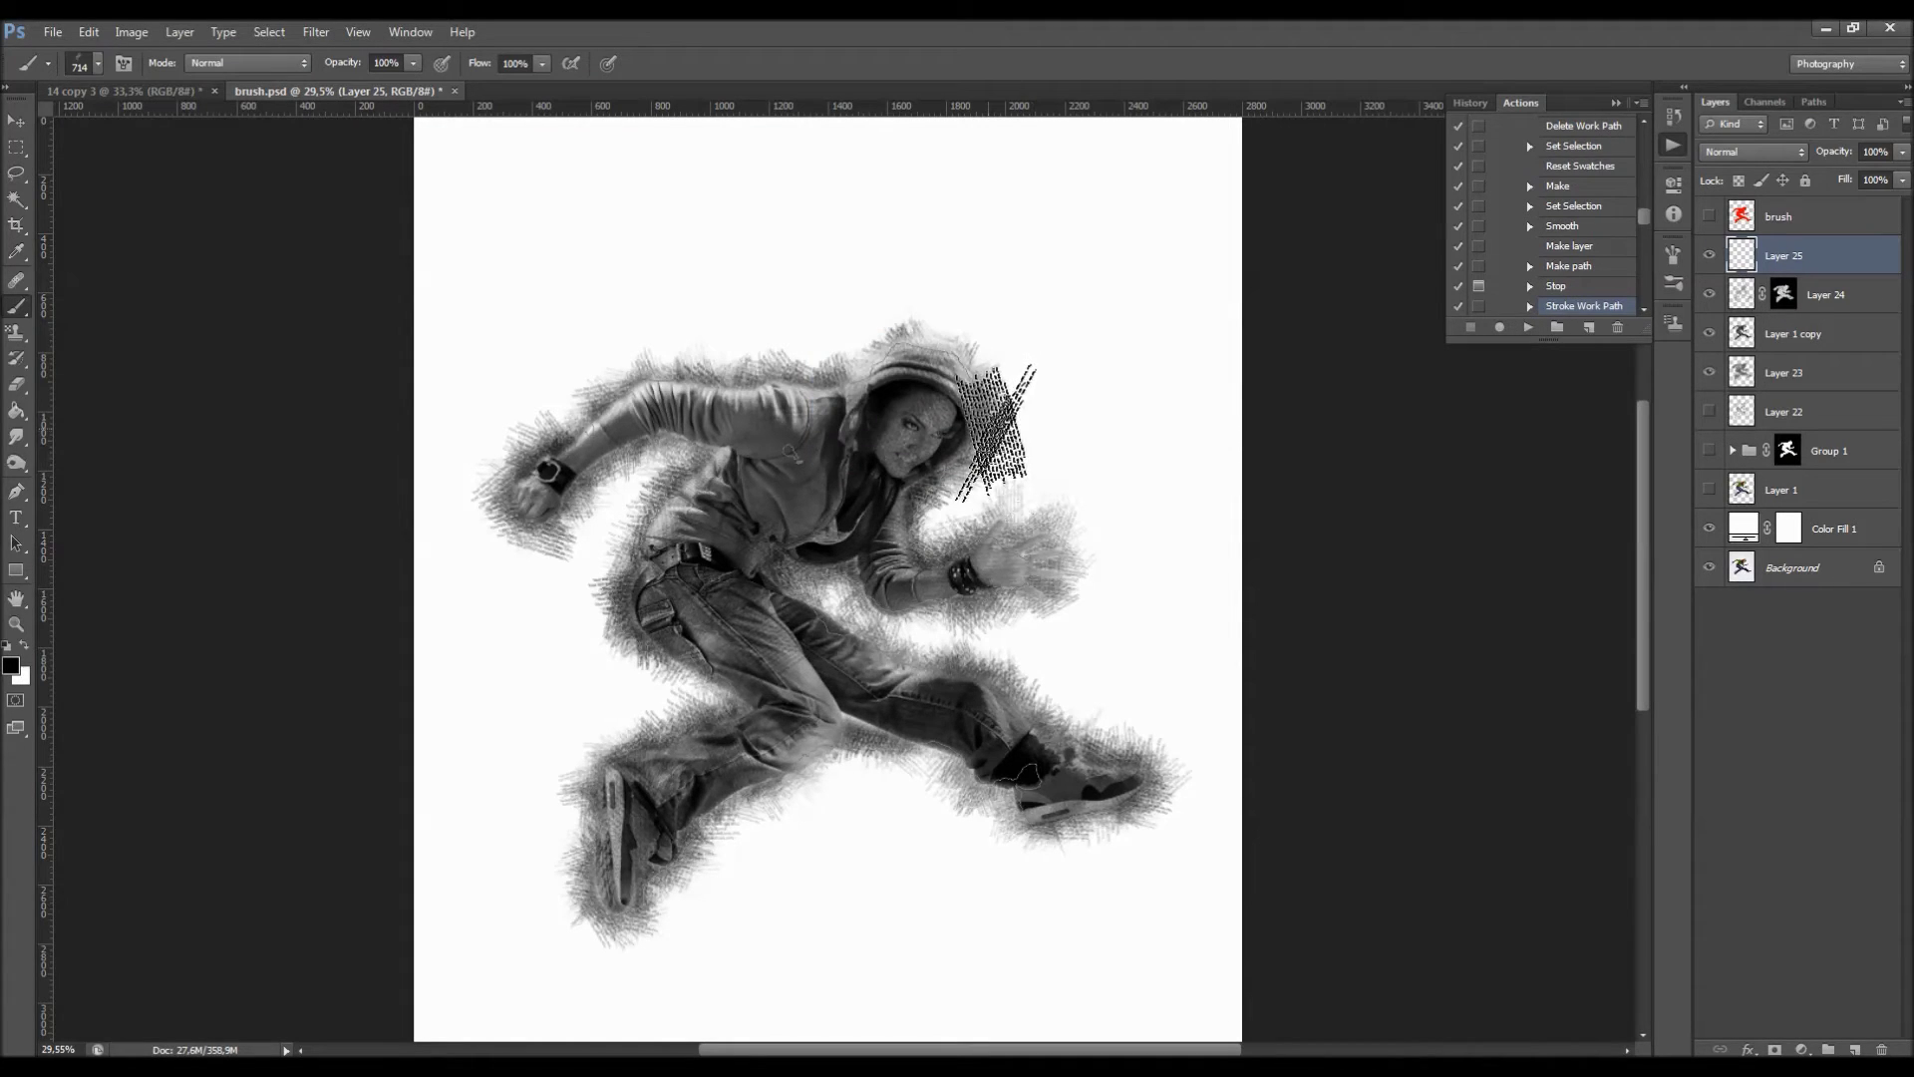
right_click(995, 429)
left_click(1282, 634)
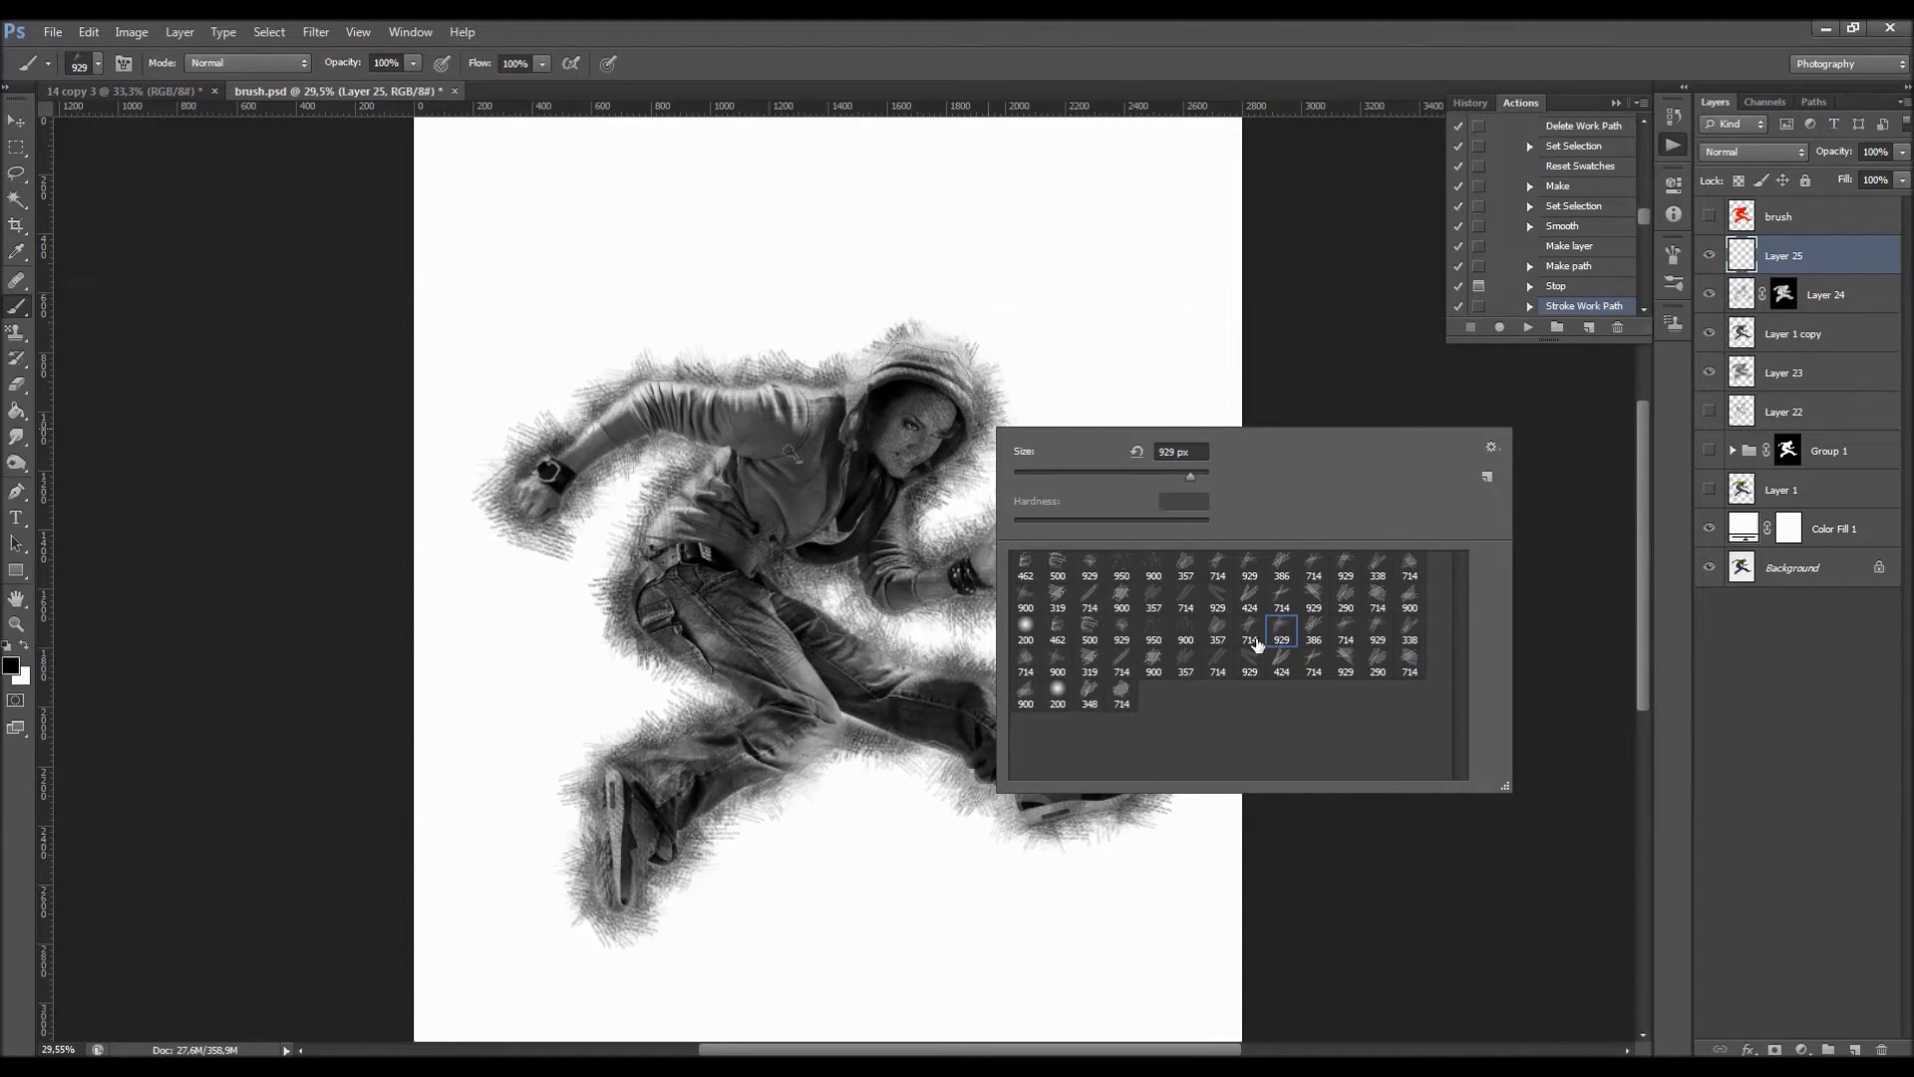
key("Return")
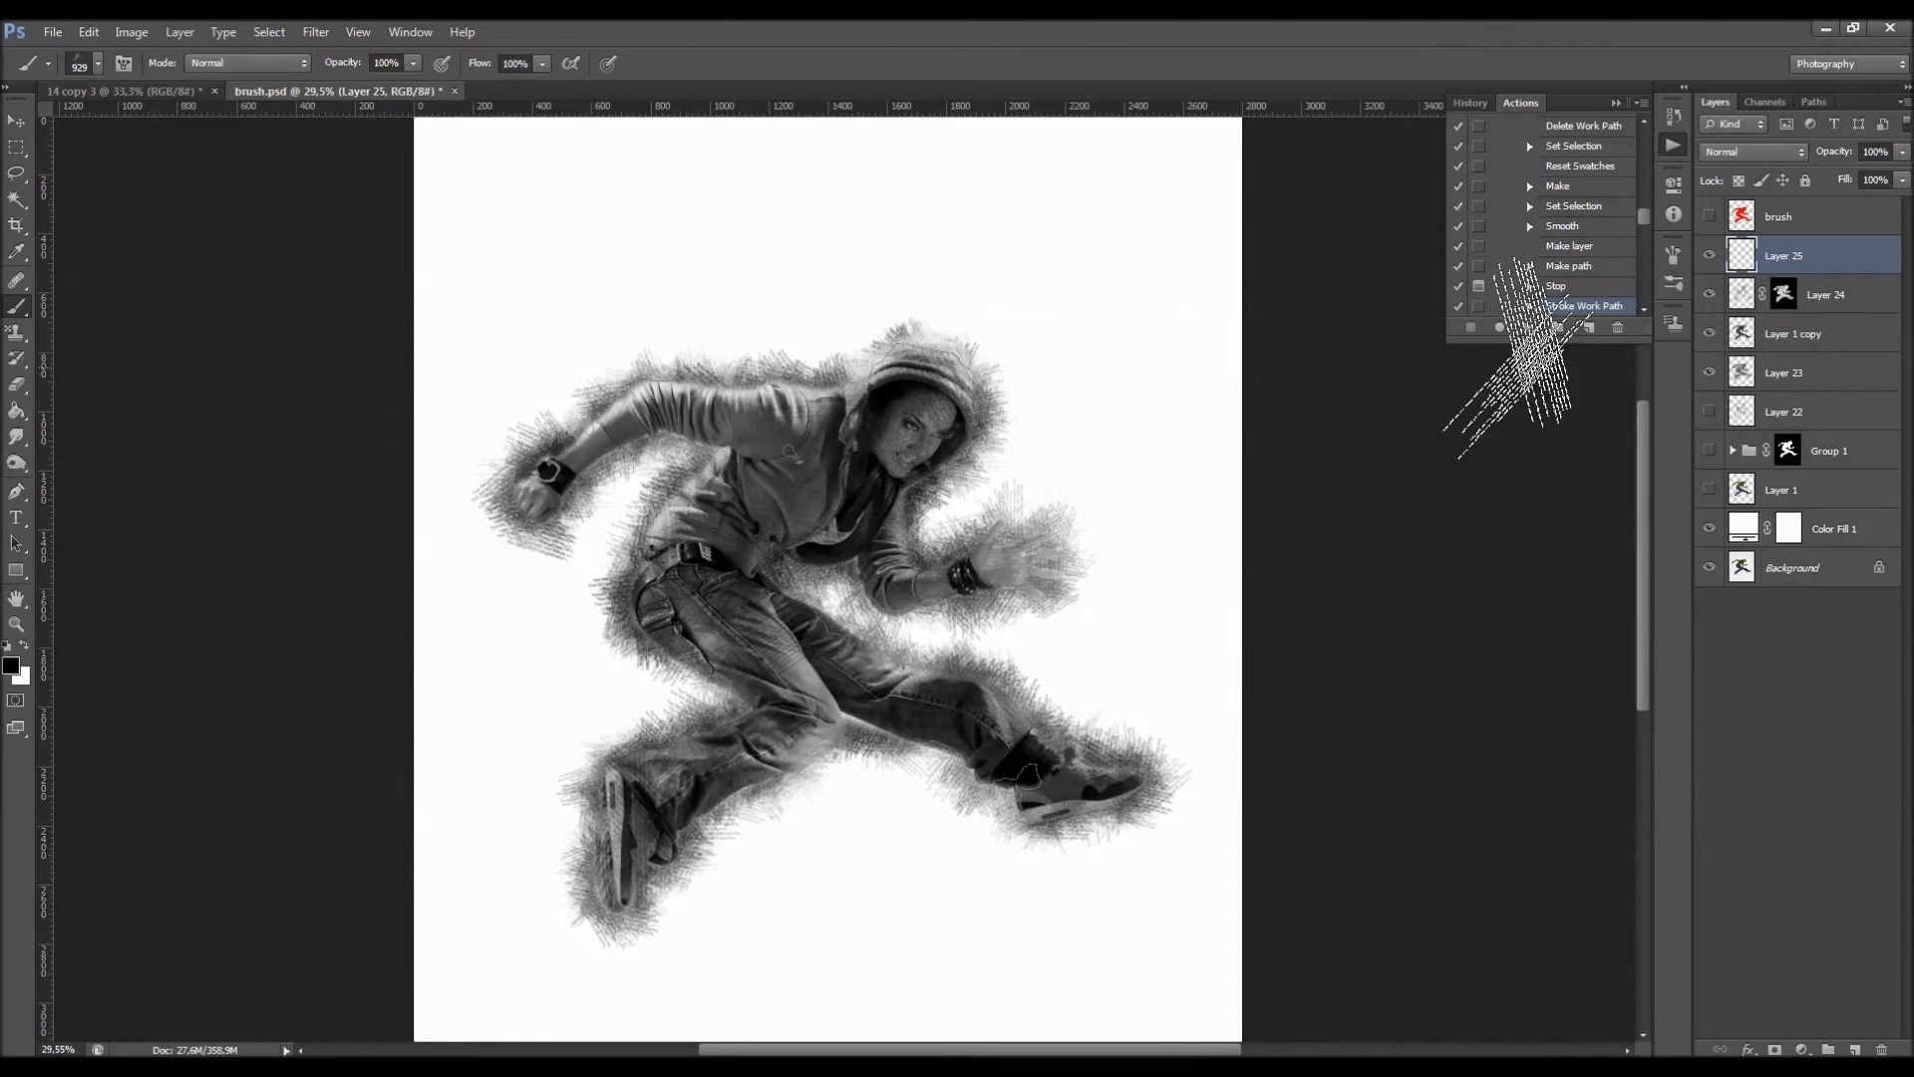
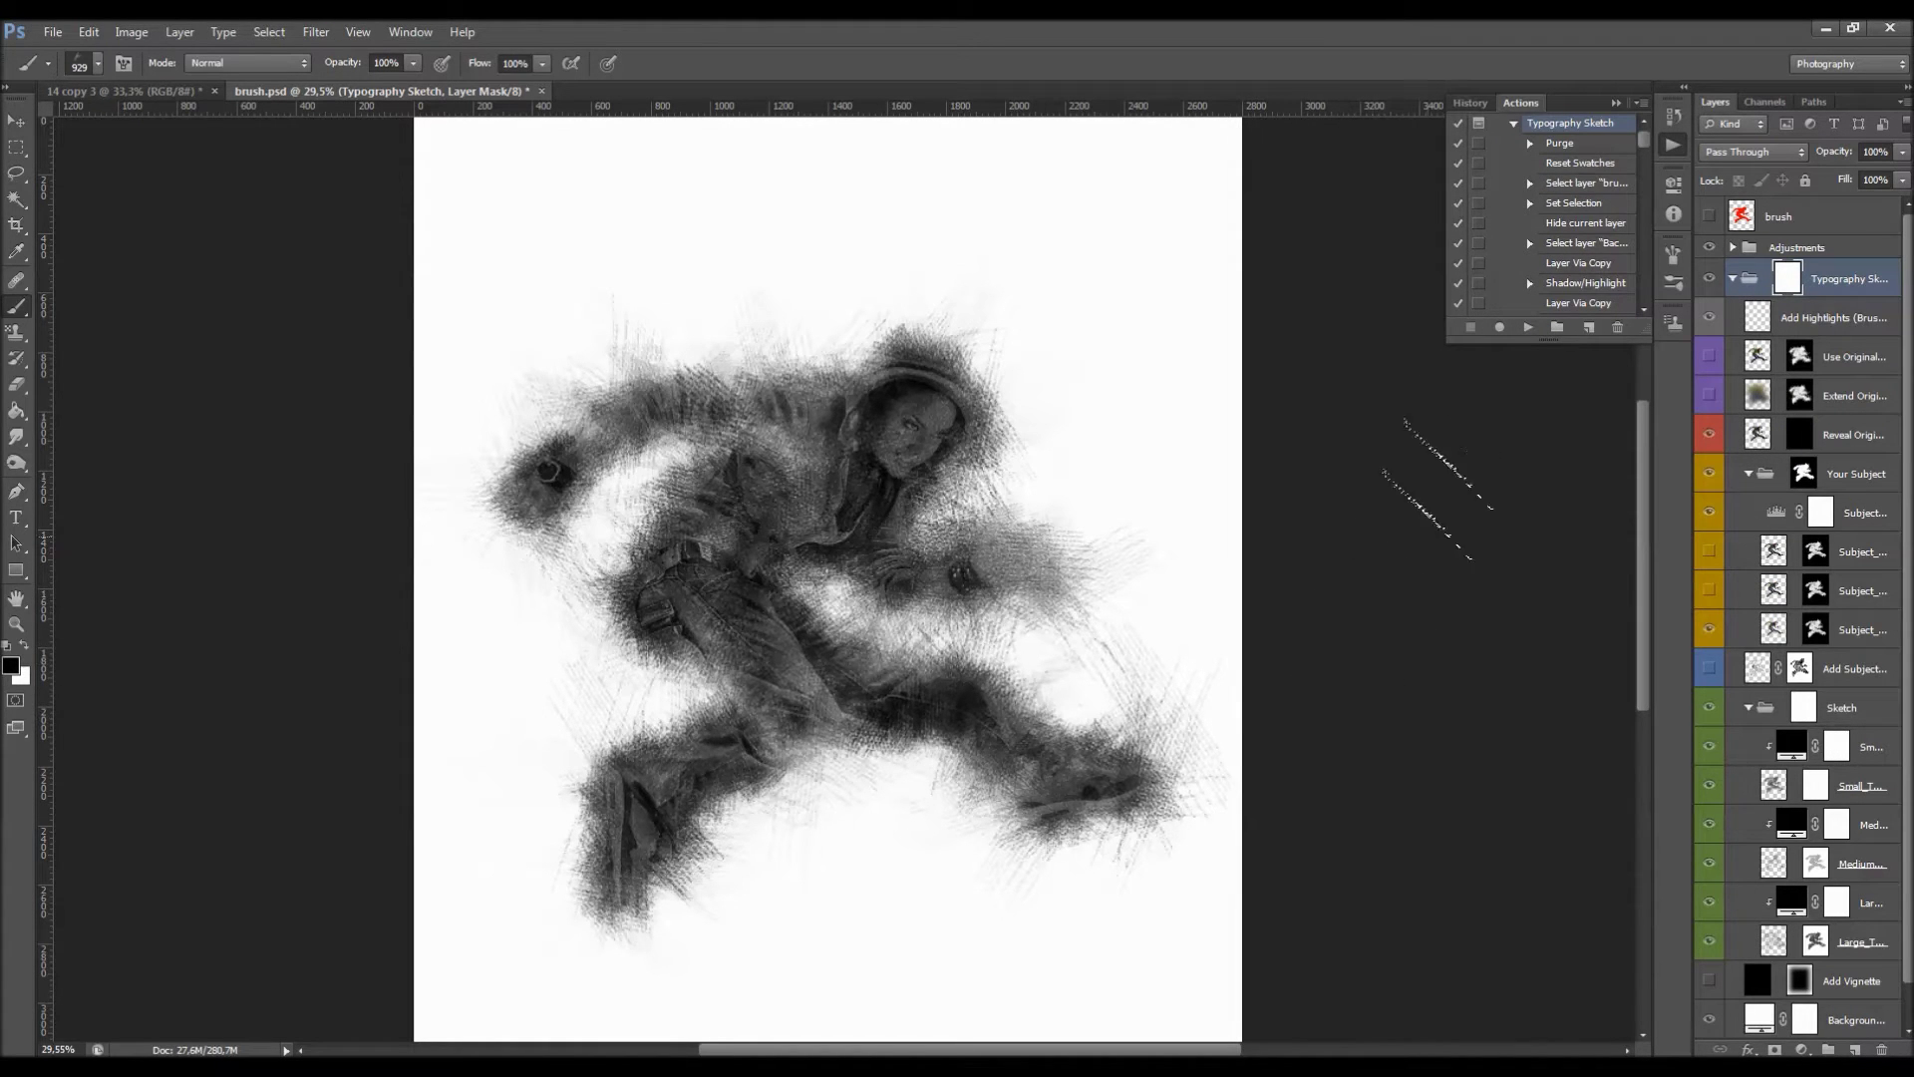
Switch to the Move tool, collapse the Typography Sketch action and its set, and put the actions list away.
key("v")
scroll(1518, 224, "up", 1)
left_click(1513, 144)
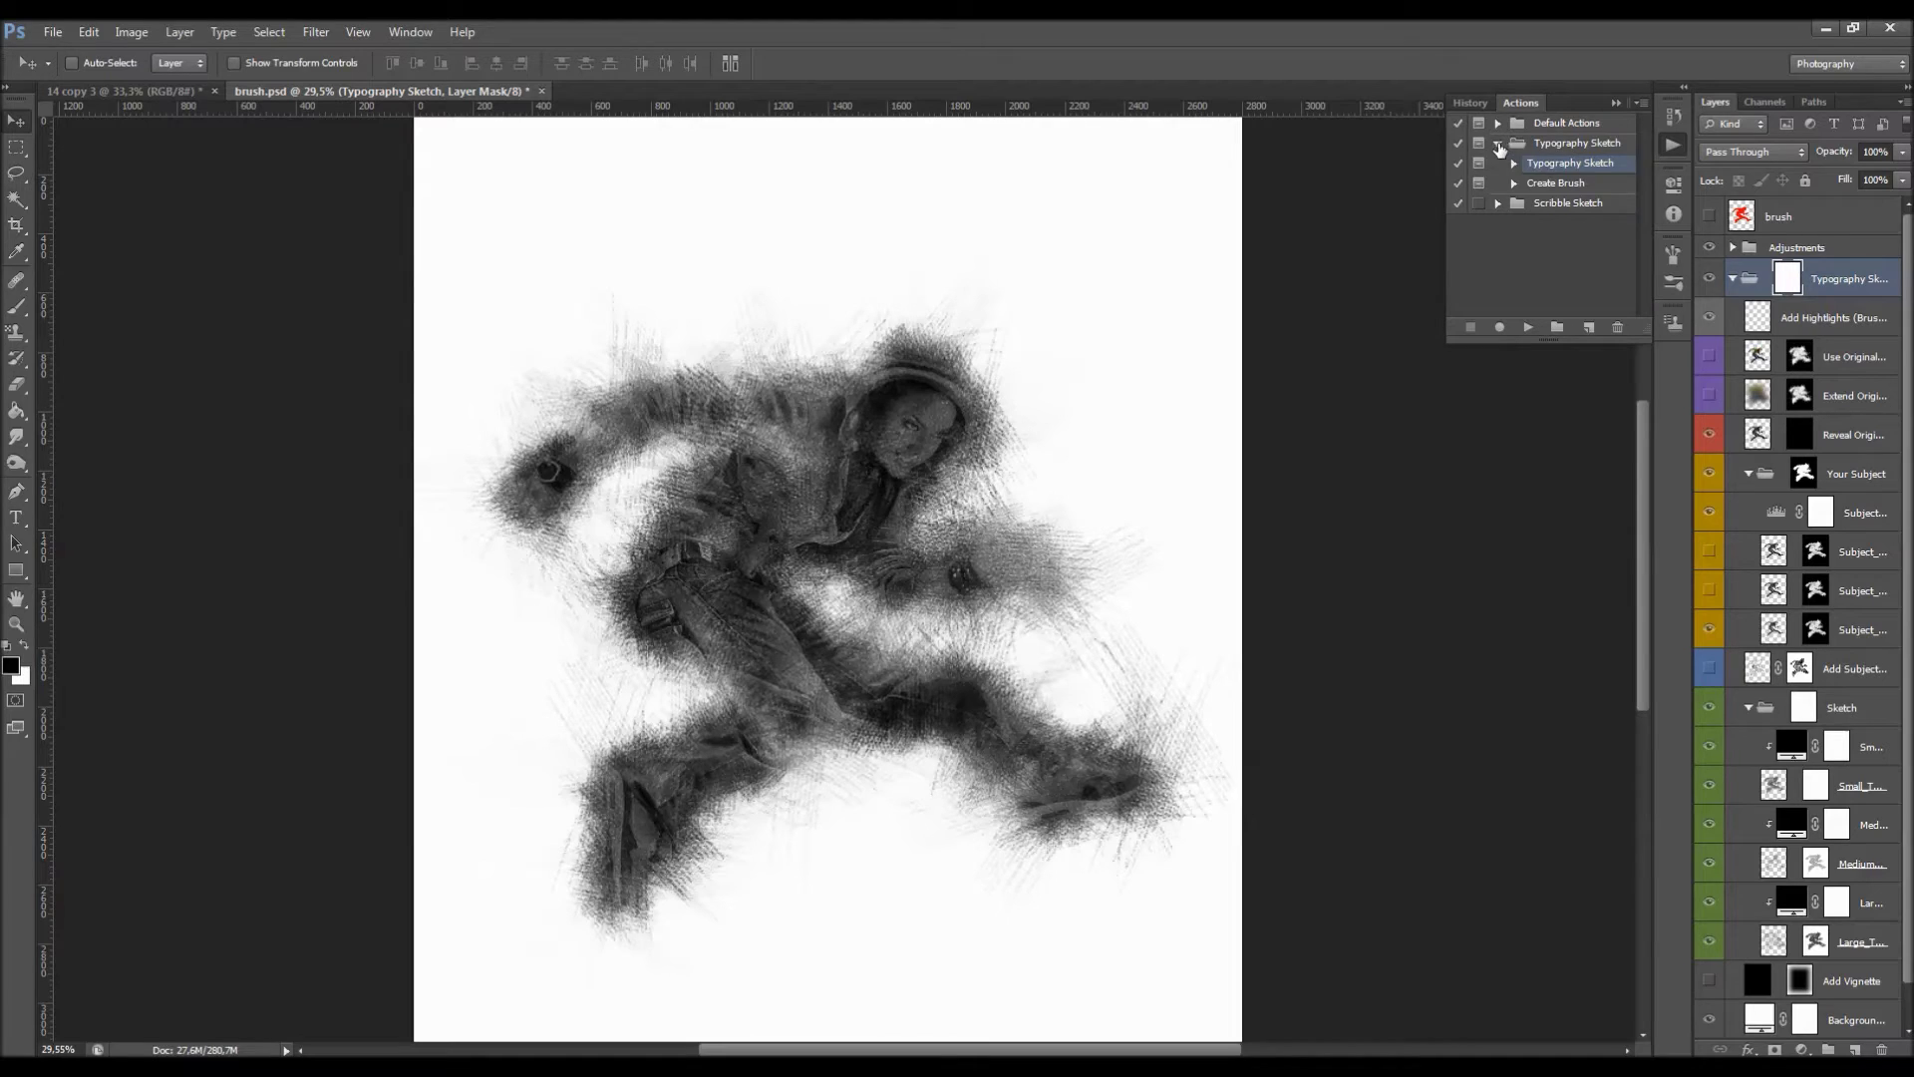
left_click(1498, 144)
left_click(1616, 104)
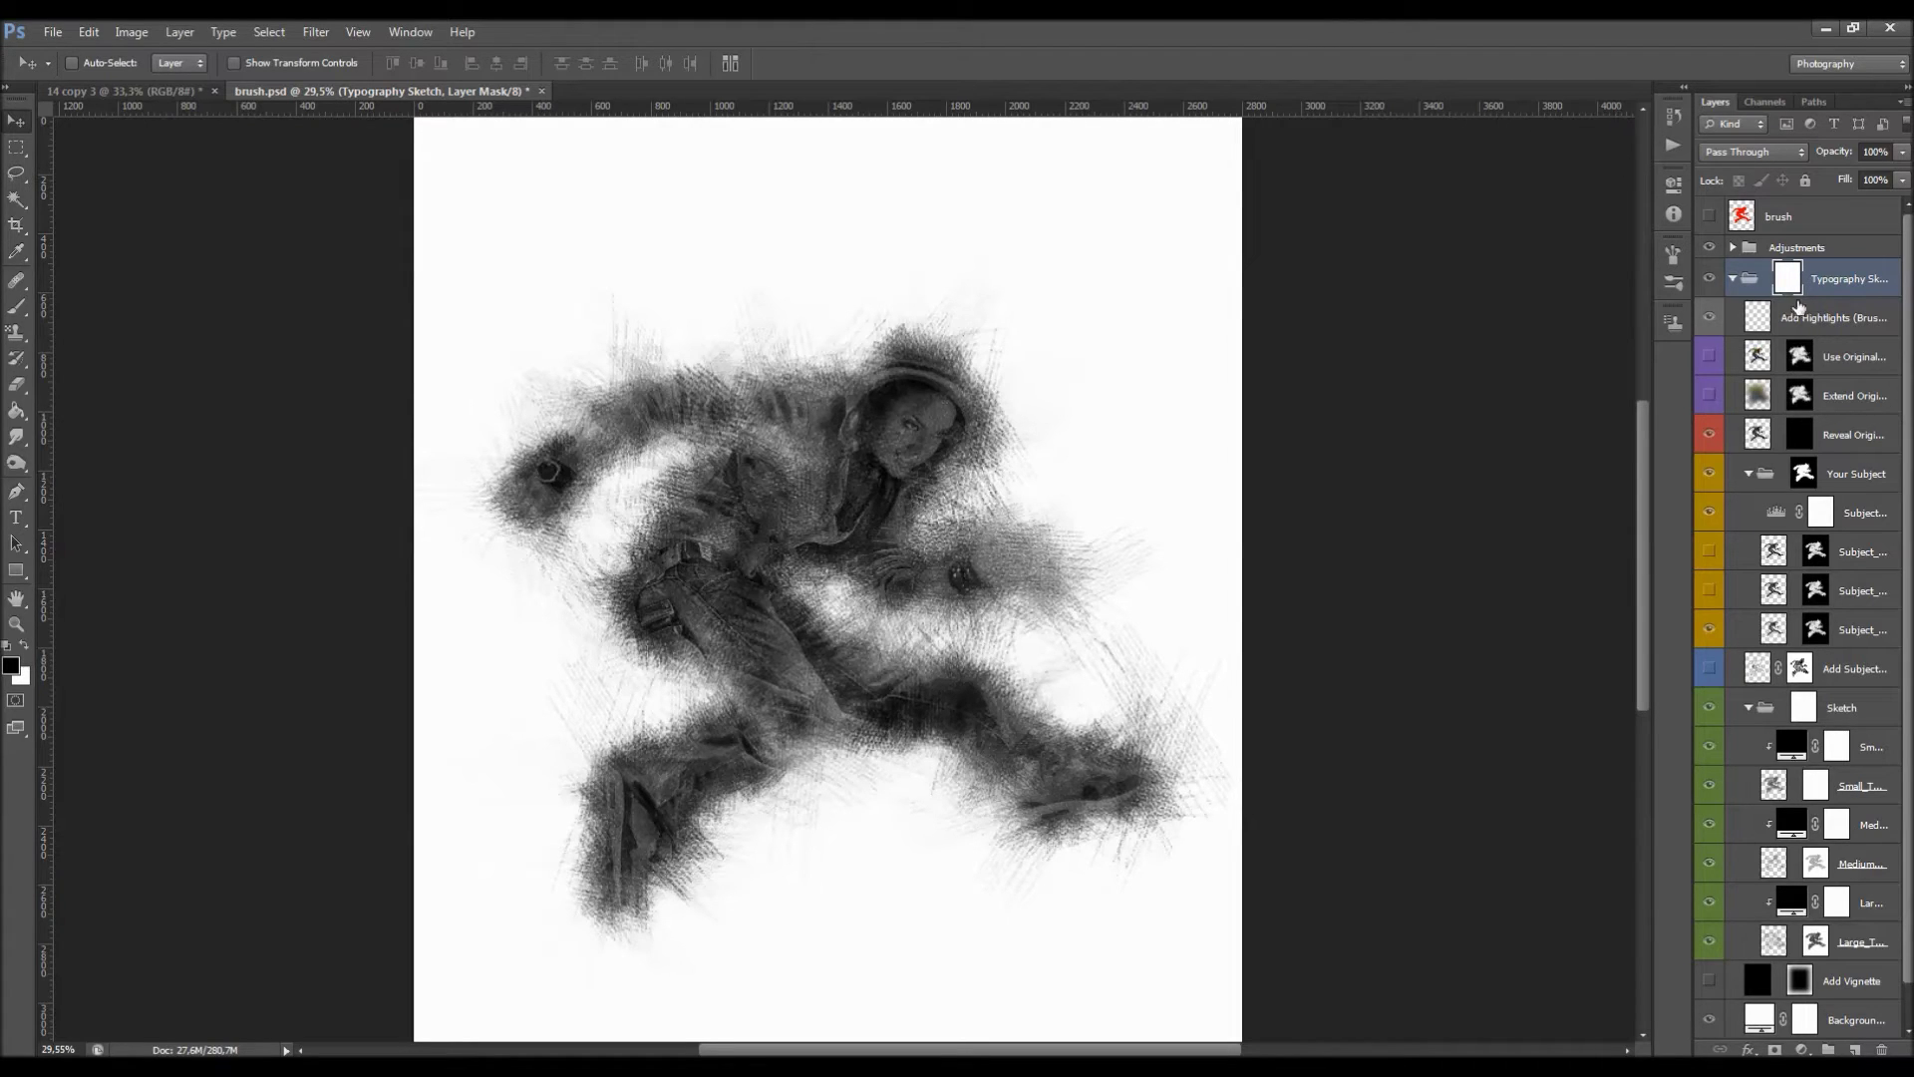
Look through the generated layers and collapse the Typography Sketch group.
scroll(1842, 309, "down", 1)
scroll(1843, 309, "up", 1)
left_click(1733, 280)
left_click(1733, 280)
left_click(1733, 280)
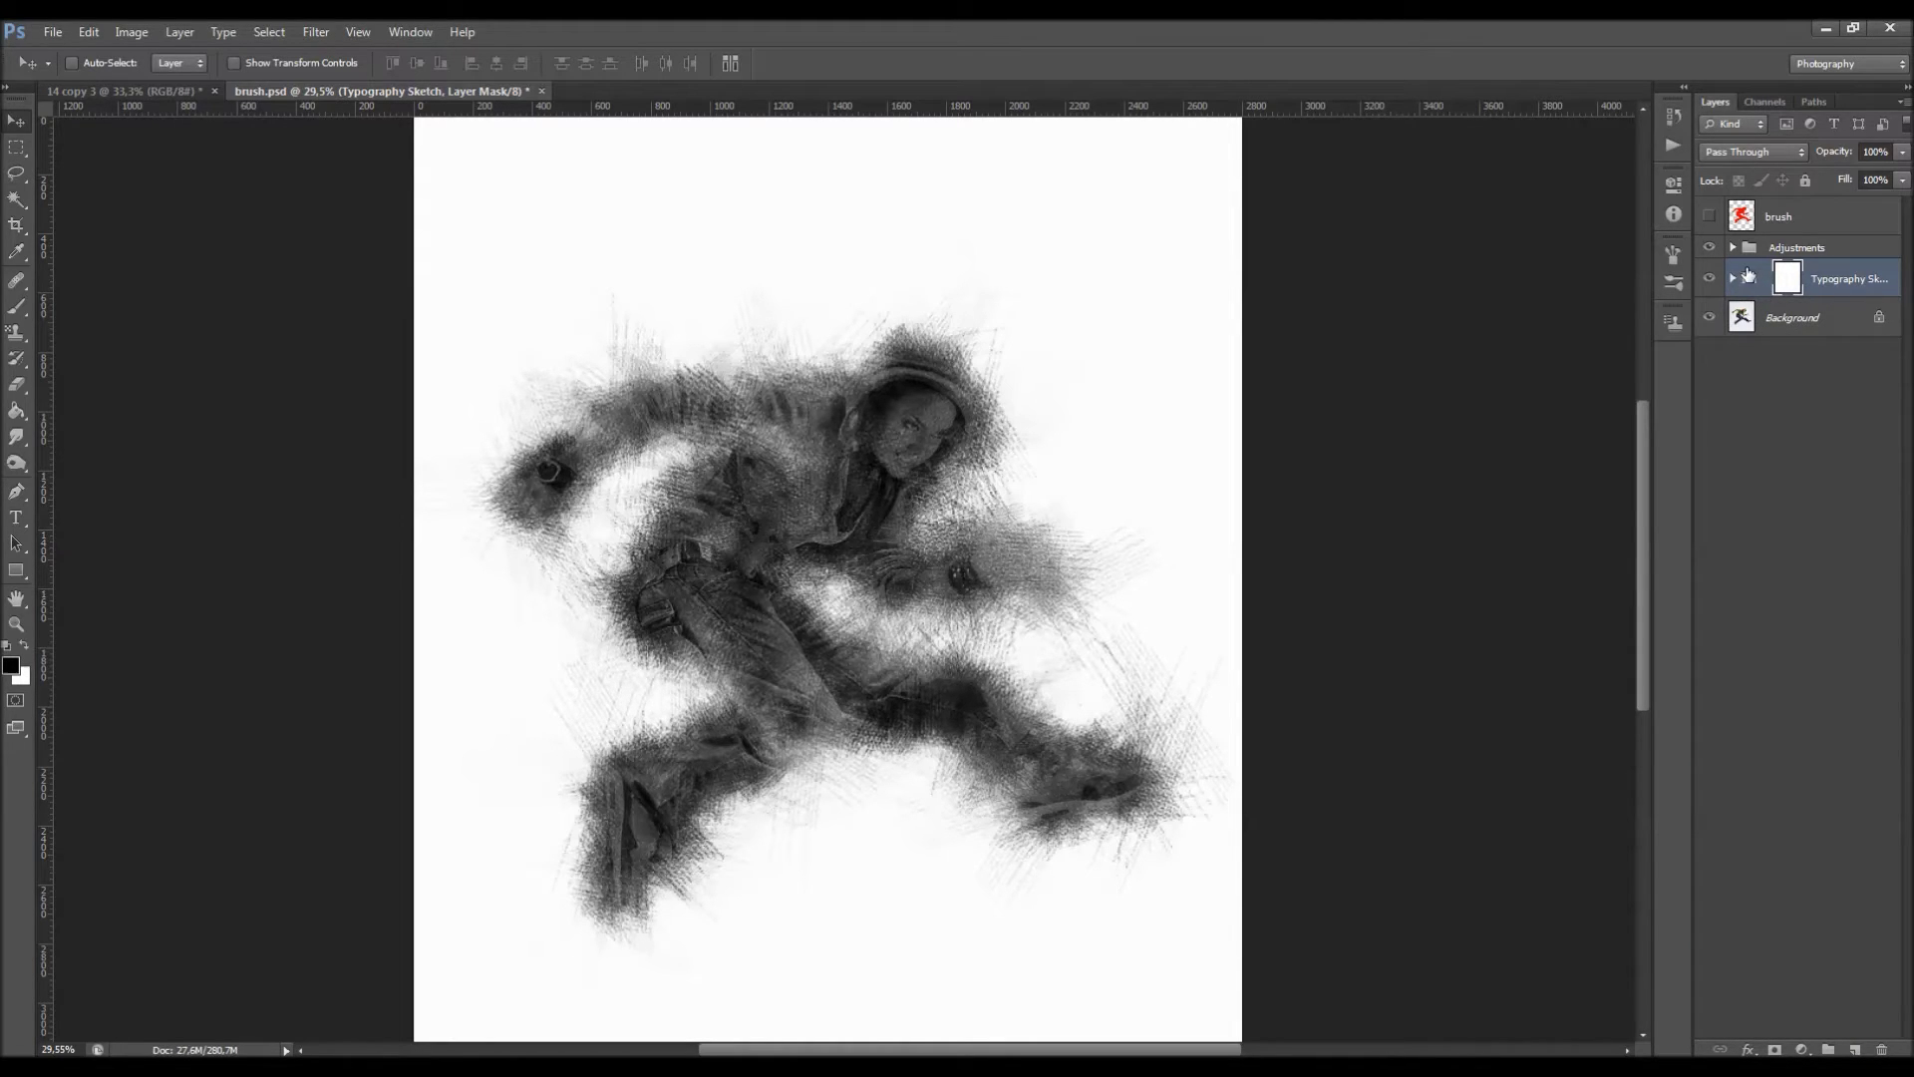
Show the brush layer and delete the Adjustments and Typography Sketch groups.
left_click(1788, 225)
left_click(1711, 218)
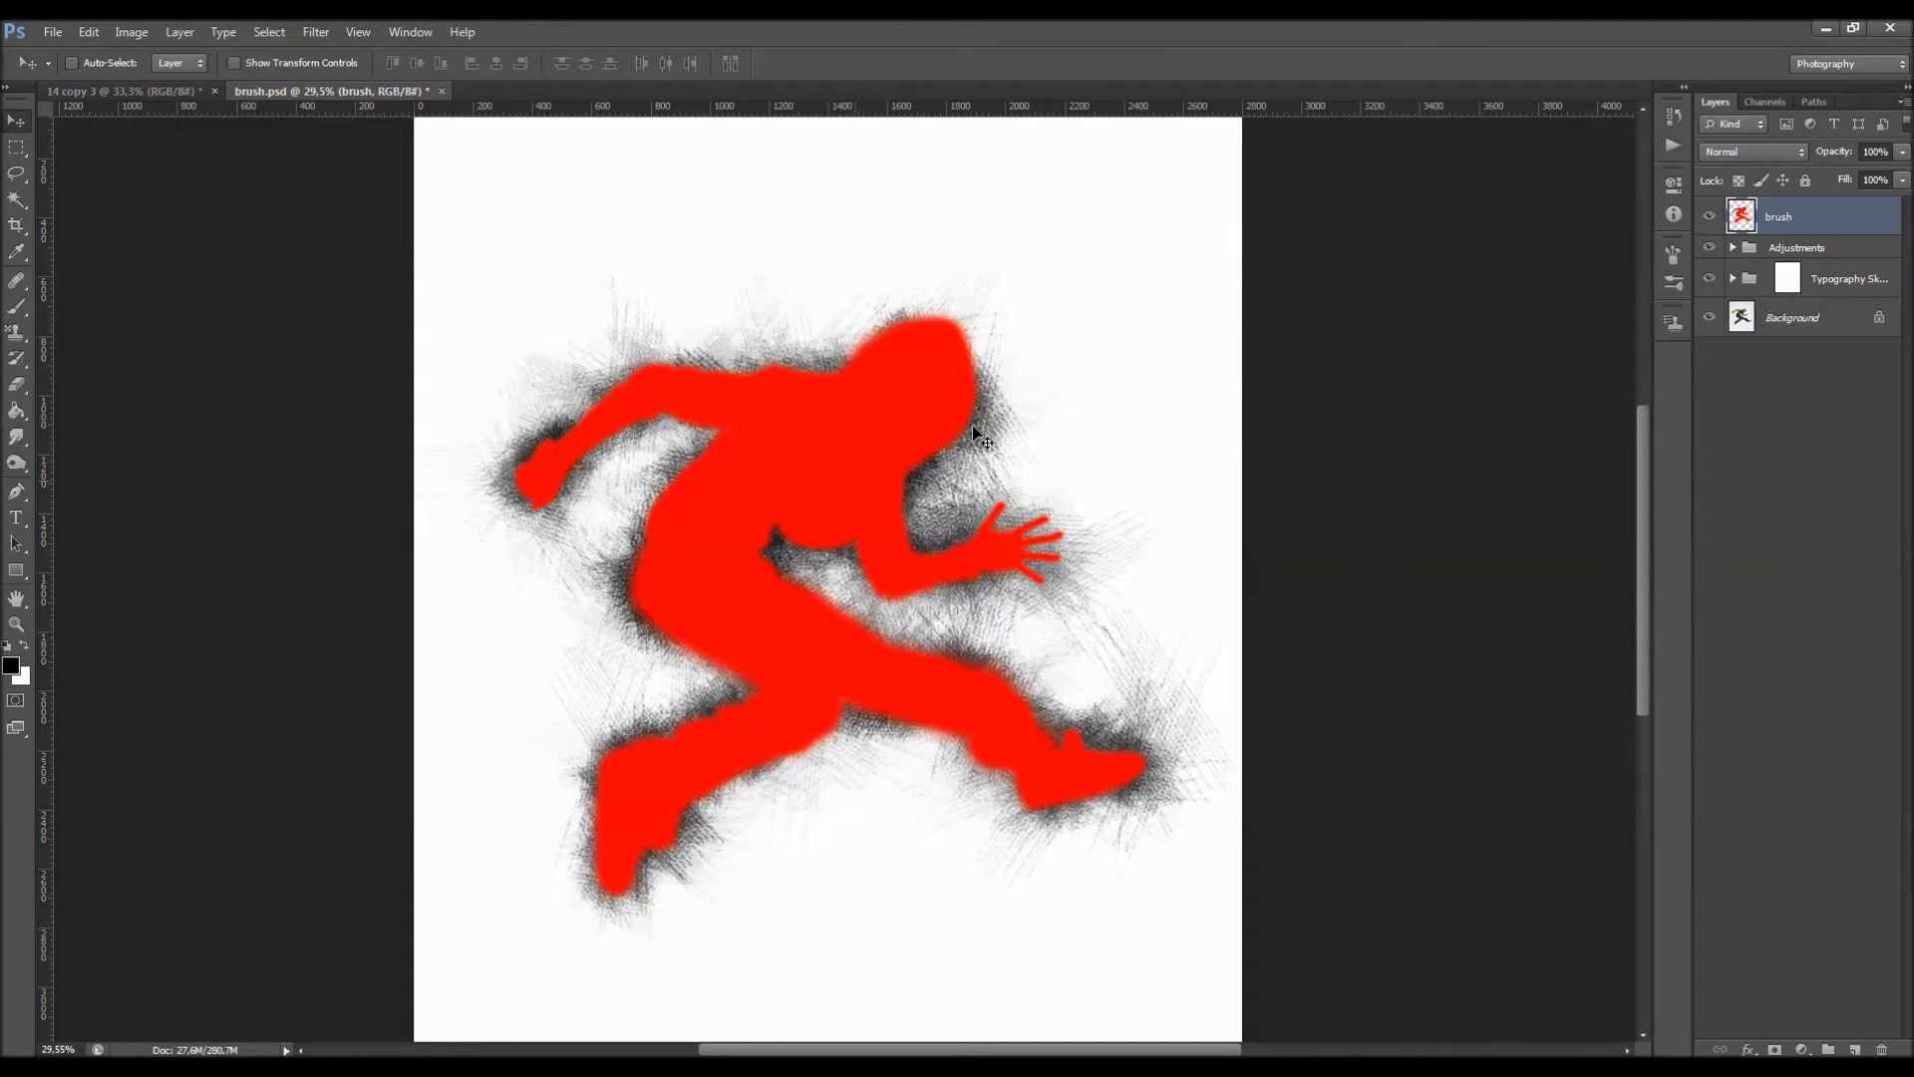
left_click(1808, 255)
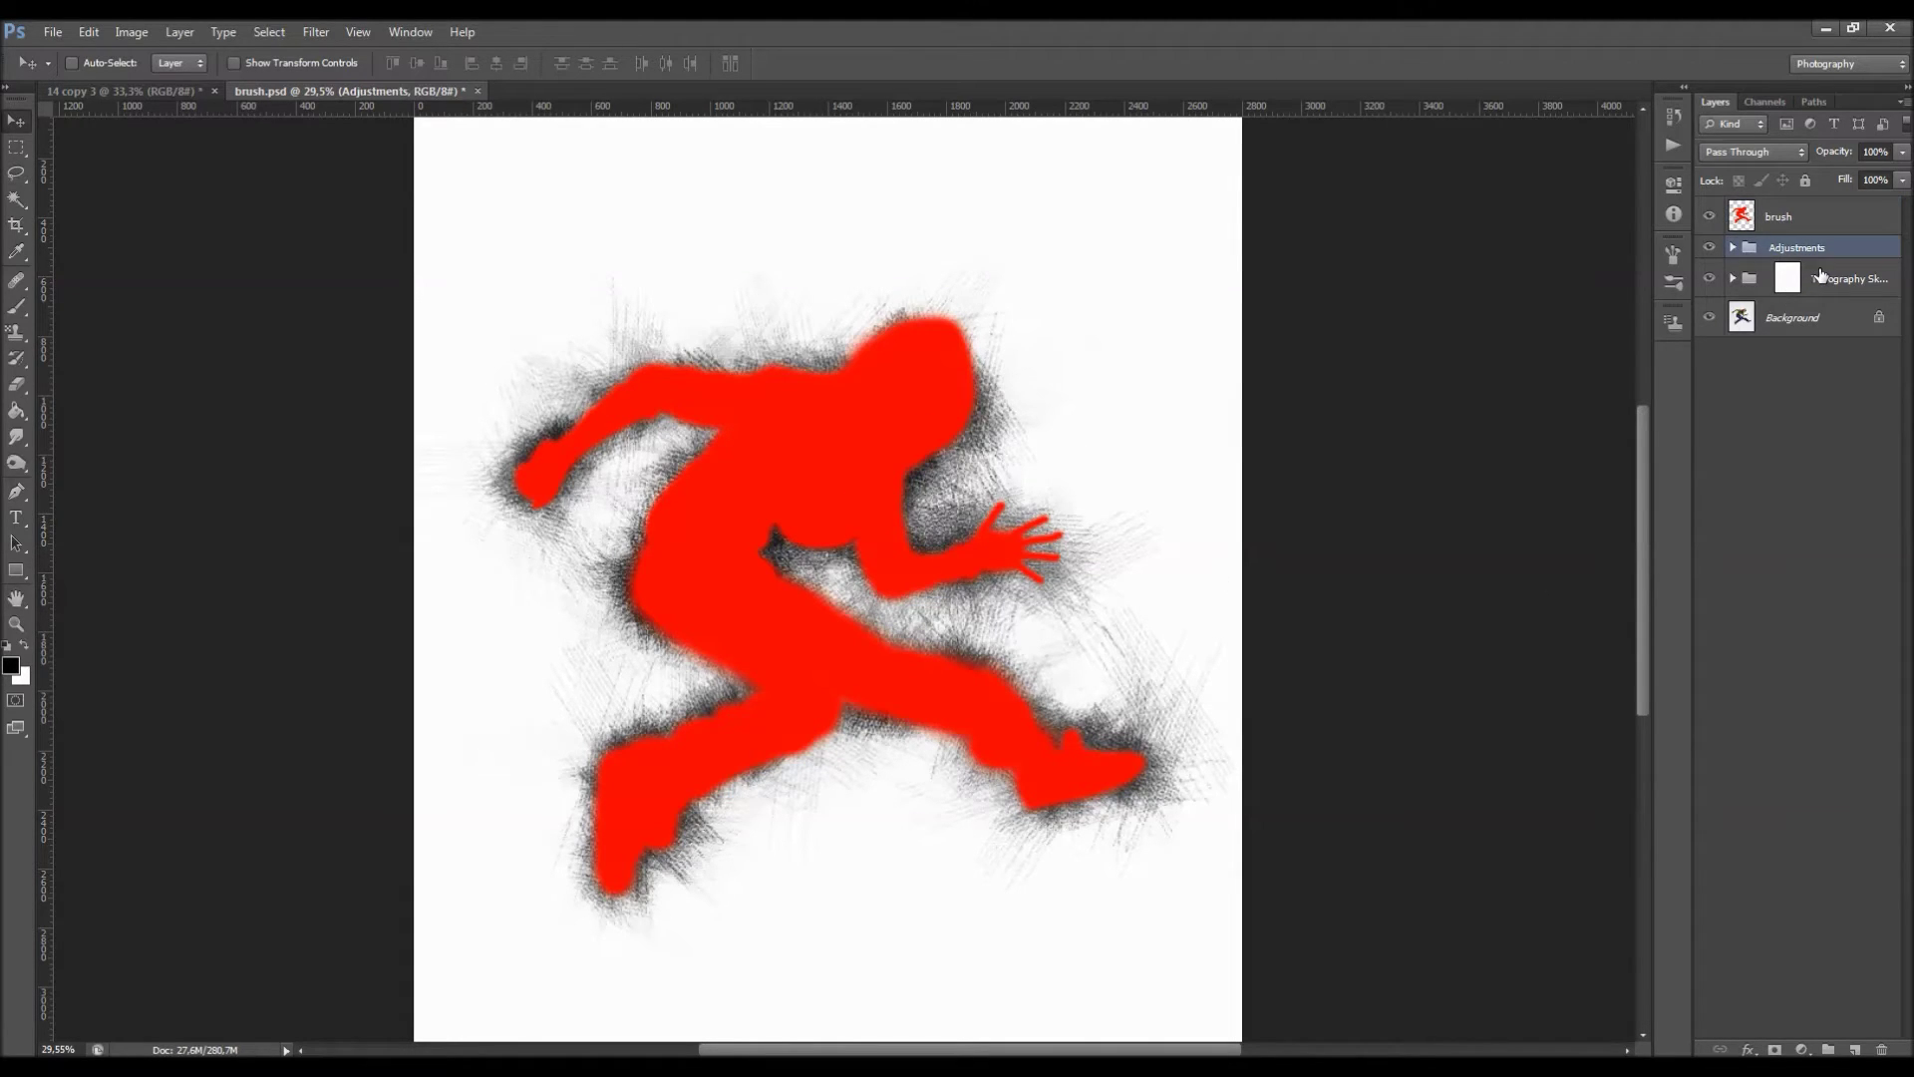
left_click(1820, 275, "shift")
key("Delete")
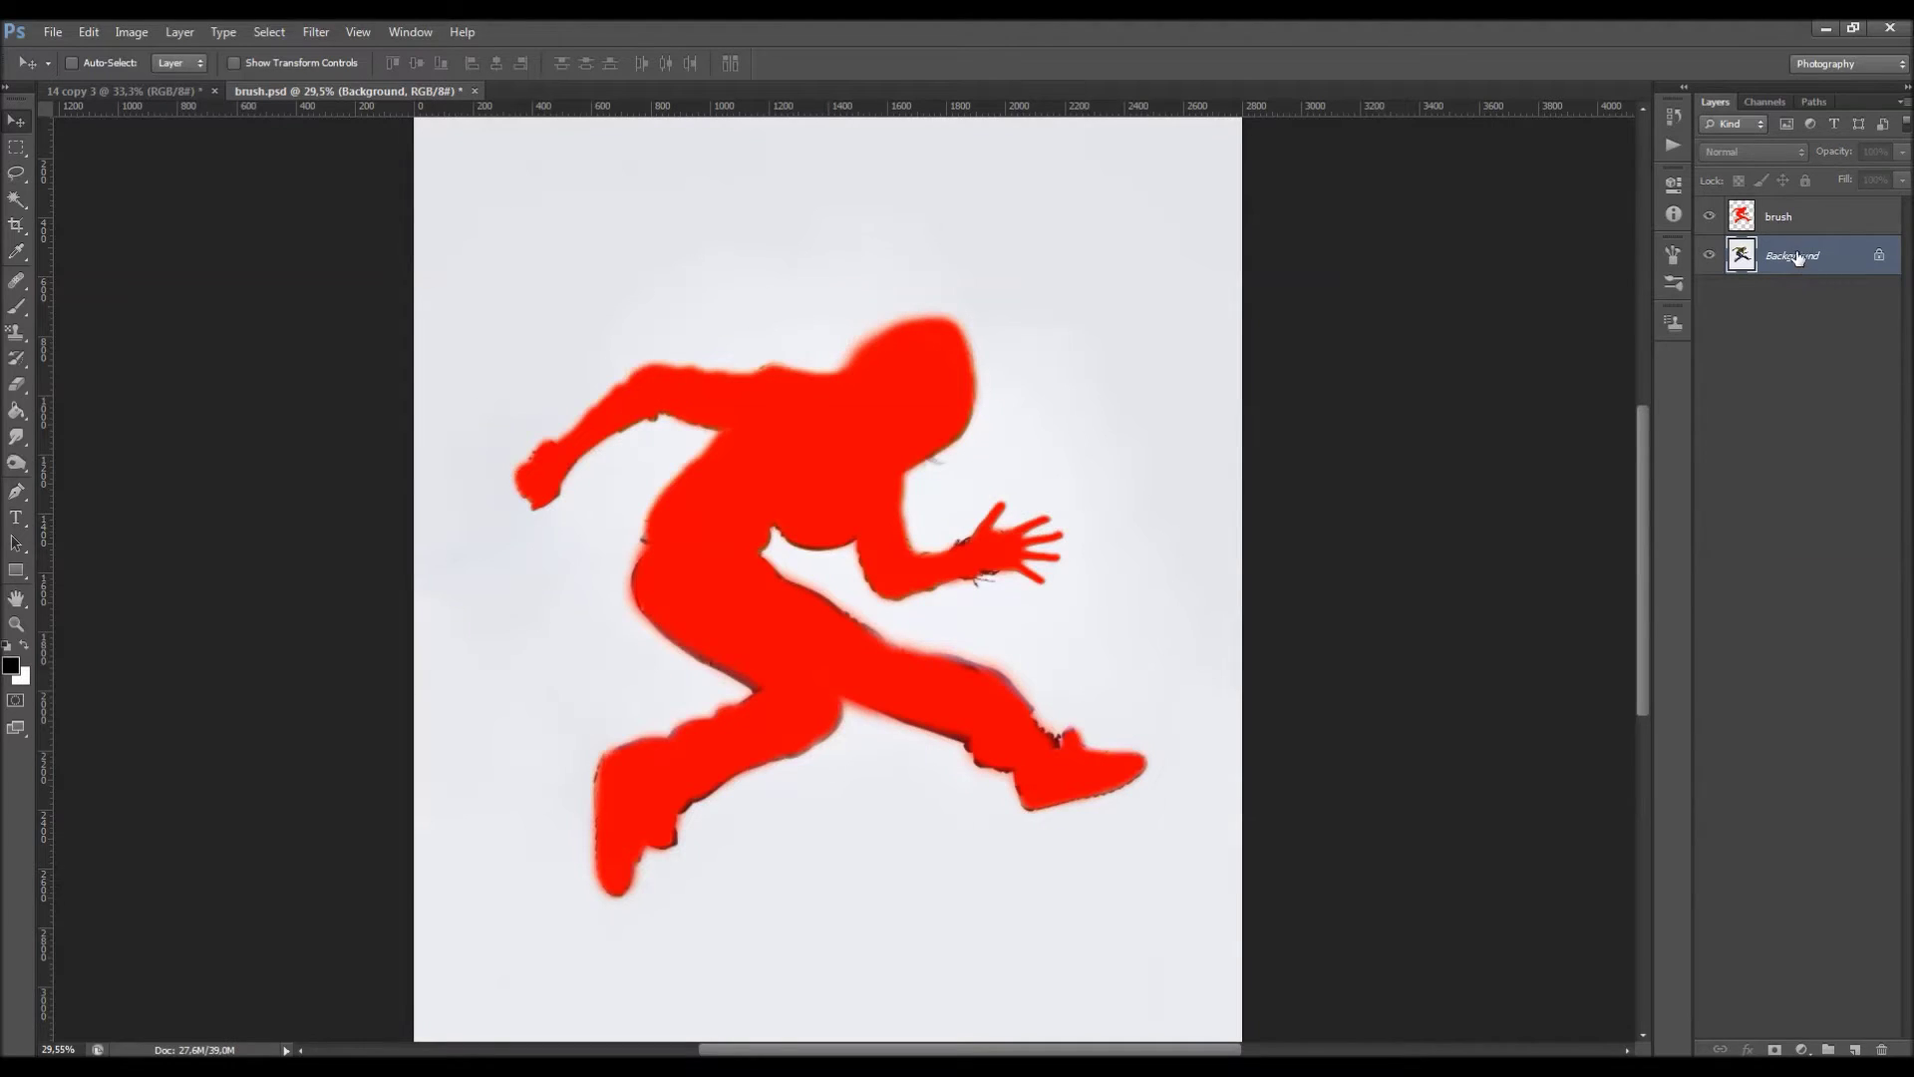
Regenerate the sketch groups with the Typography Sketch action, collapse its action set and put the actions list away.
left_click(1672, 145)
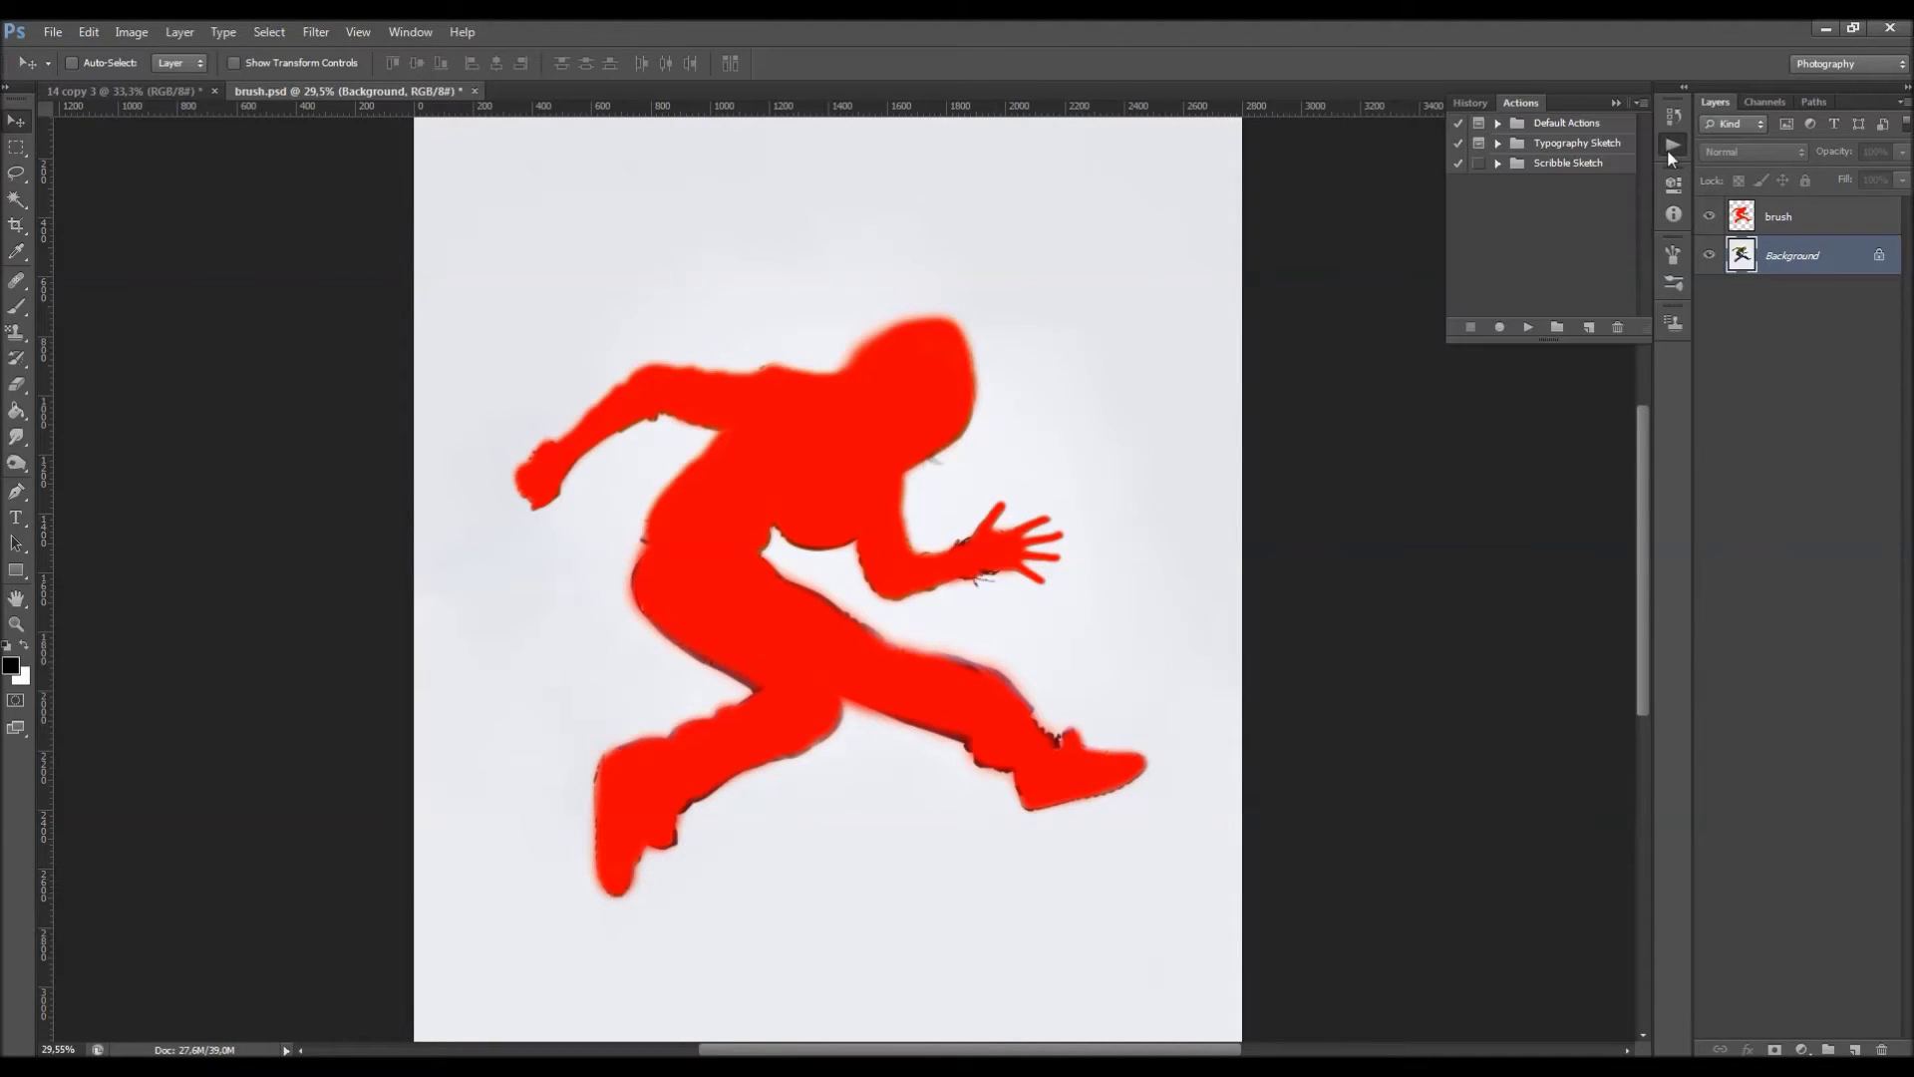
left_click(1499, 144)
left_click(1500, 145)
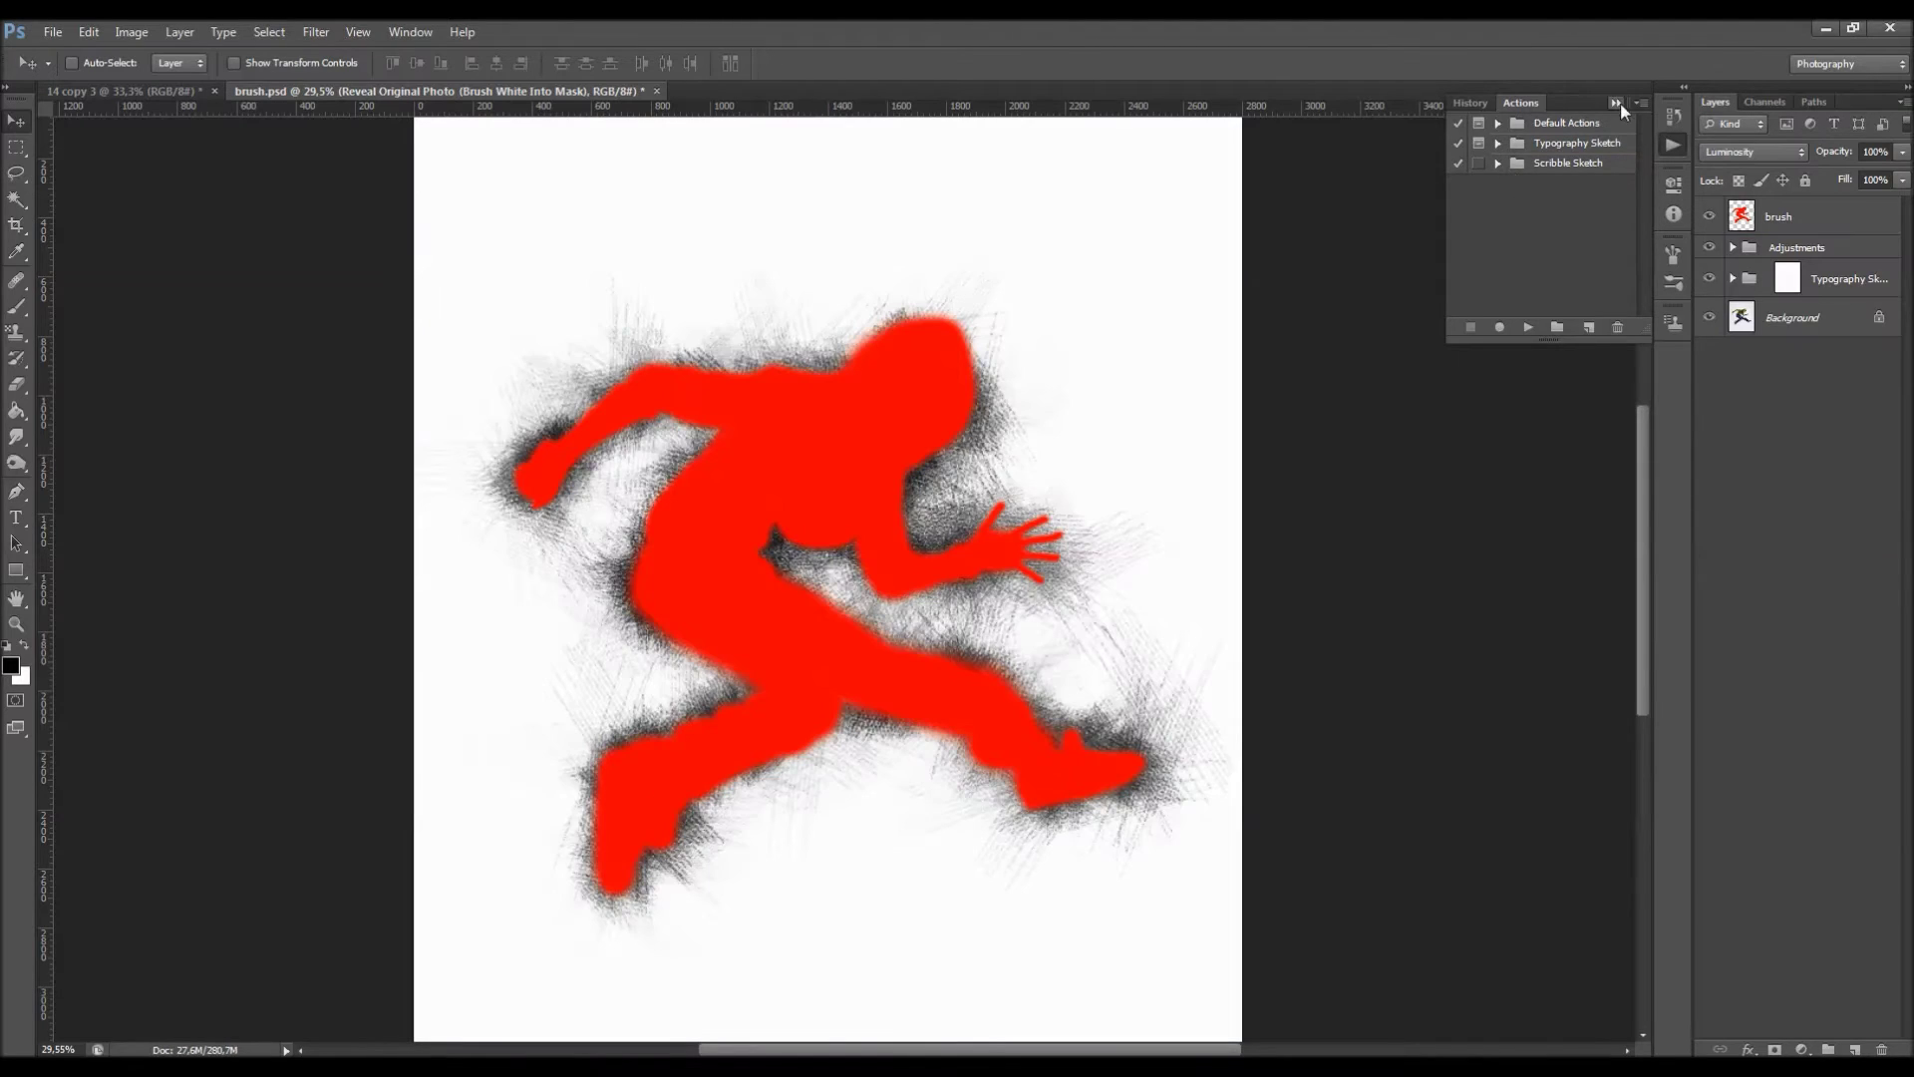
left_click(1616, 103)
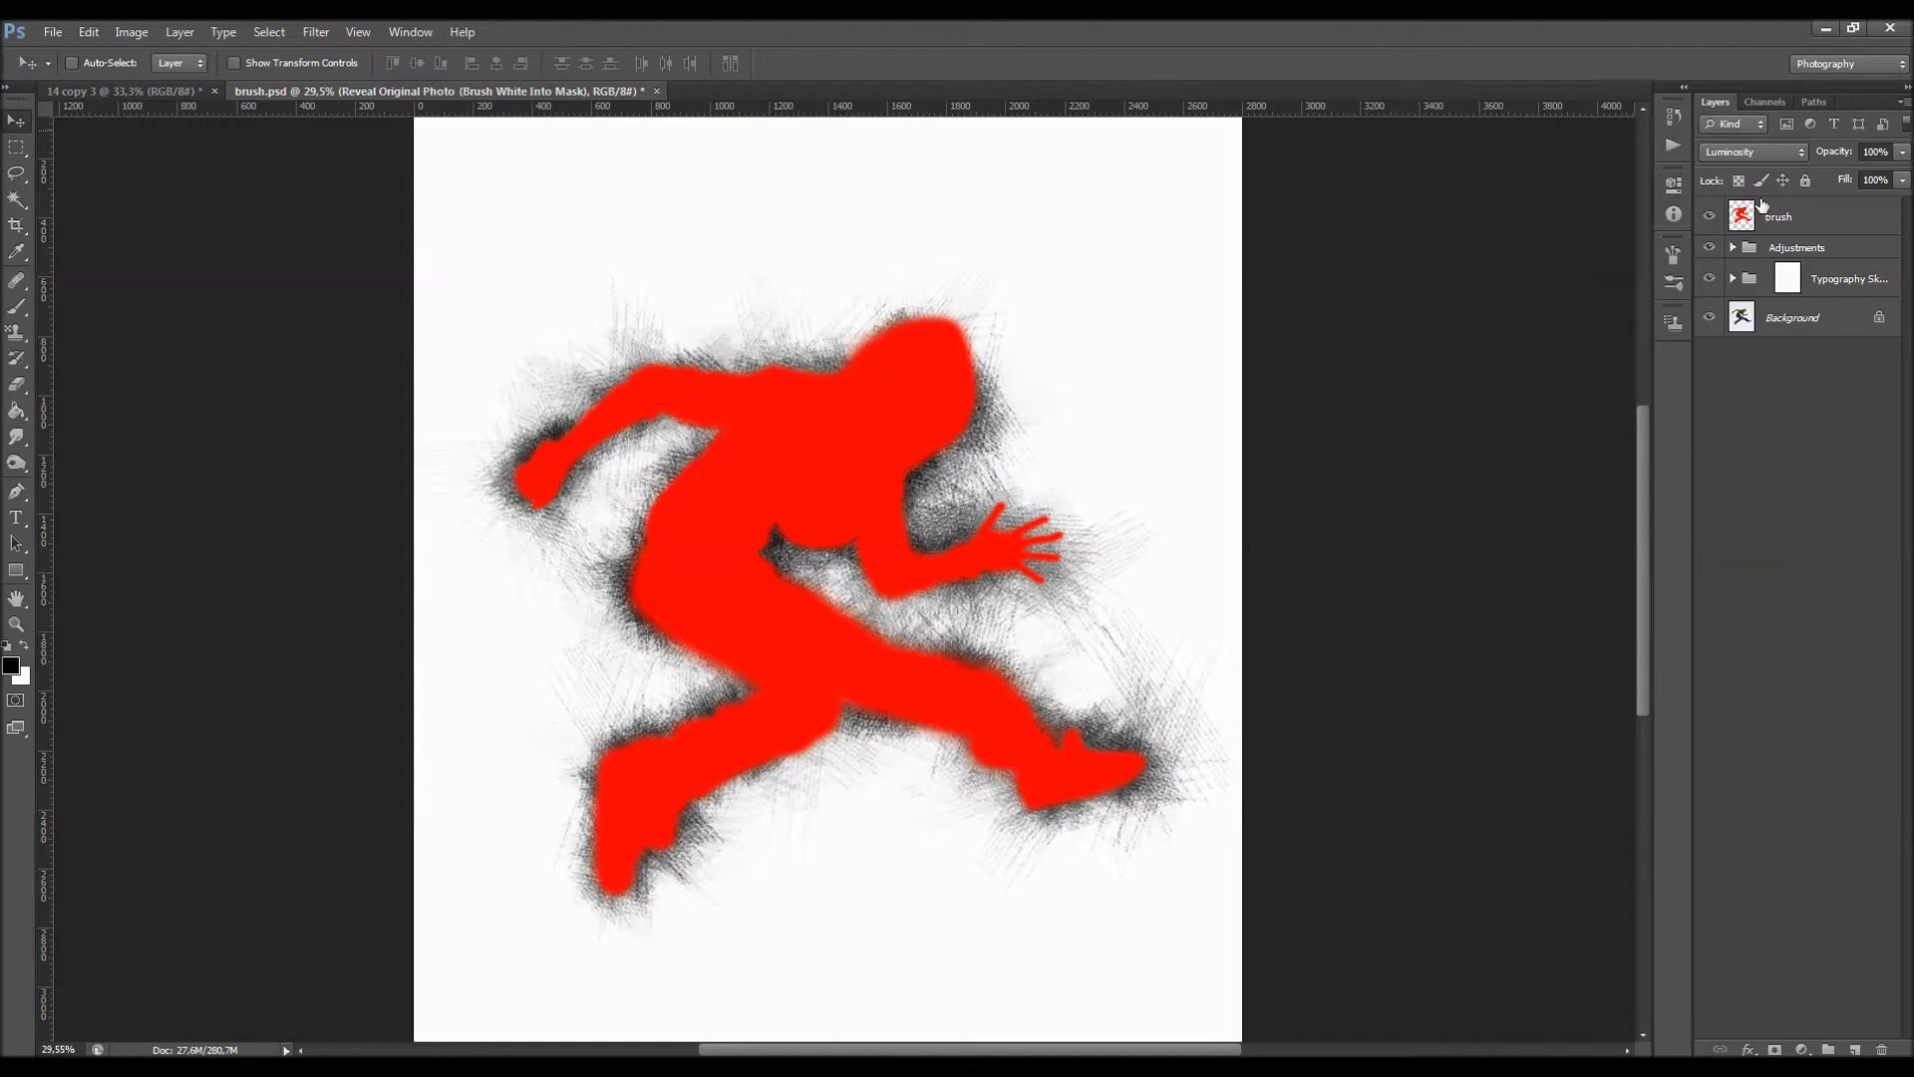
Hide the brush layer and expand the Adjustments group.
left_click(1752, 215)
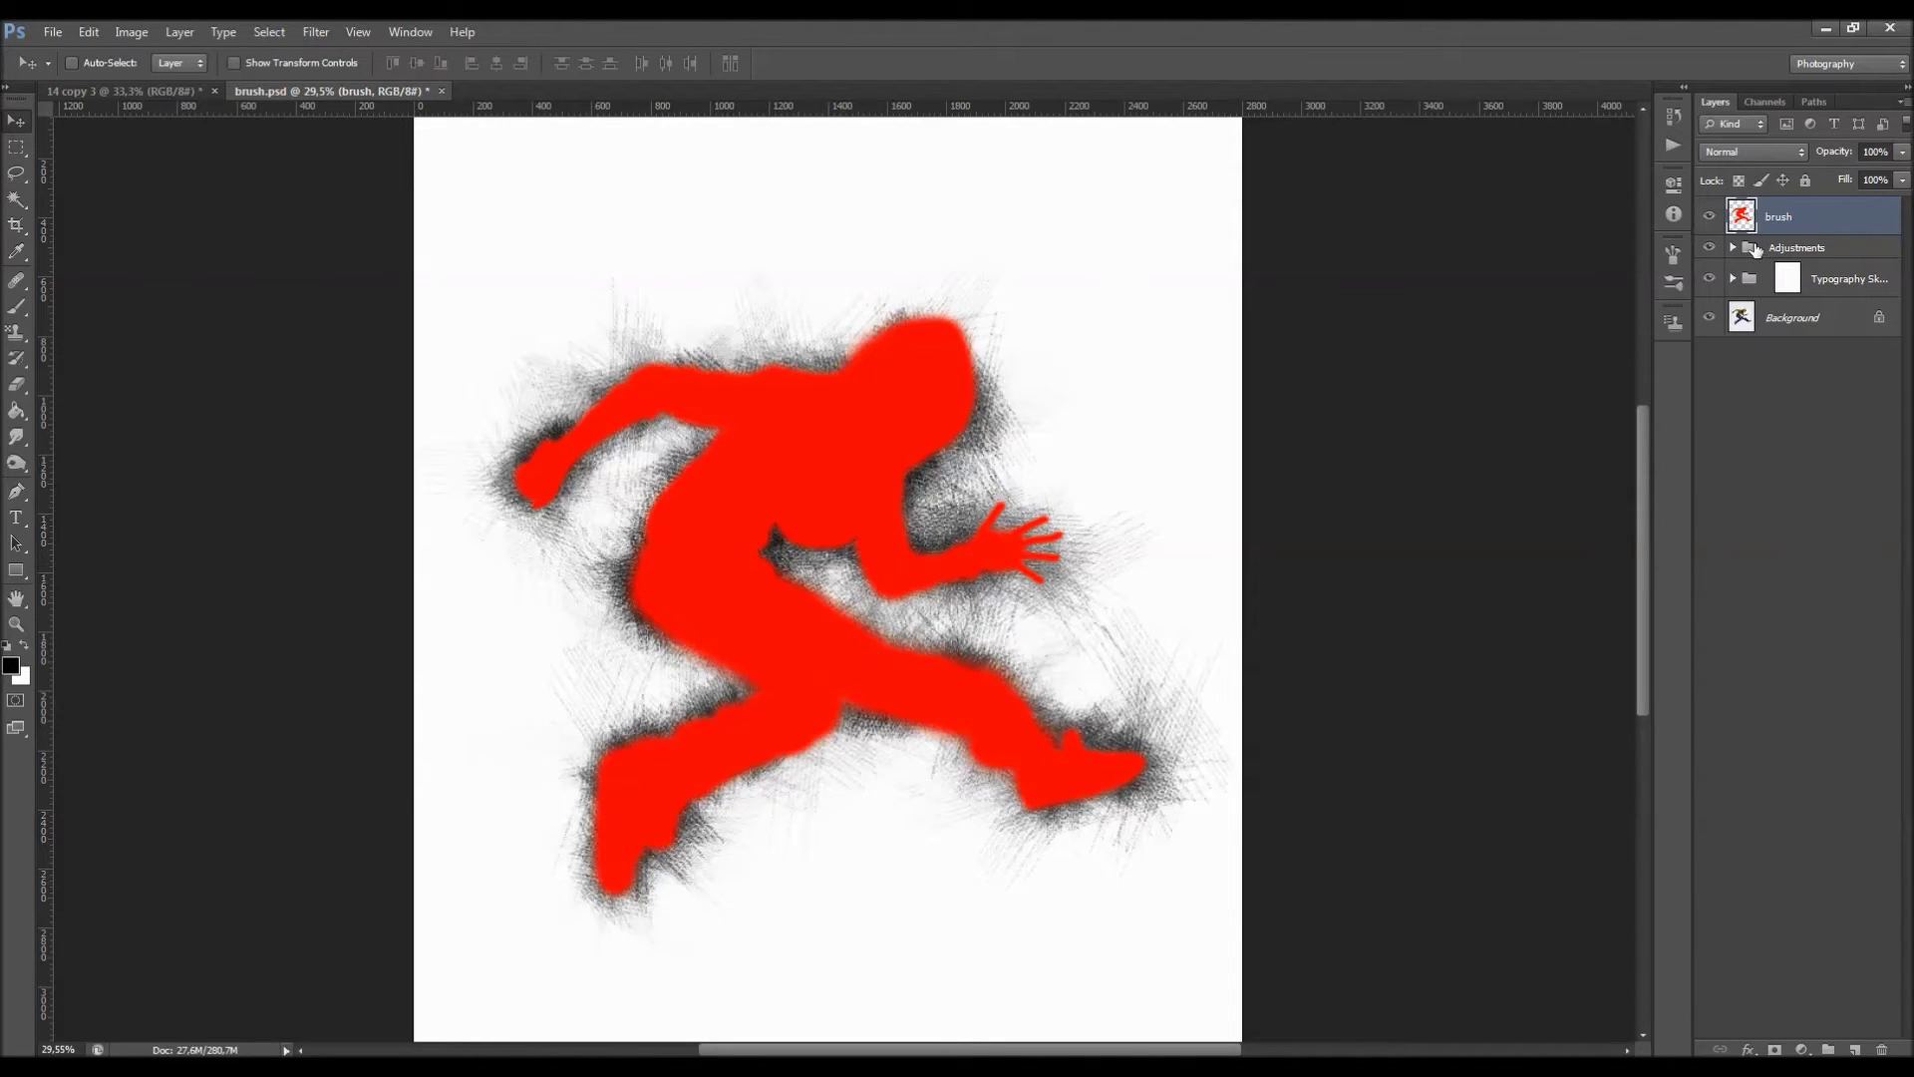
left_click(1710, 217)
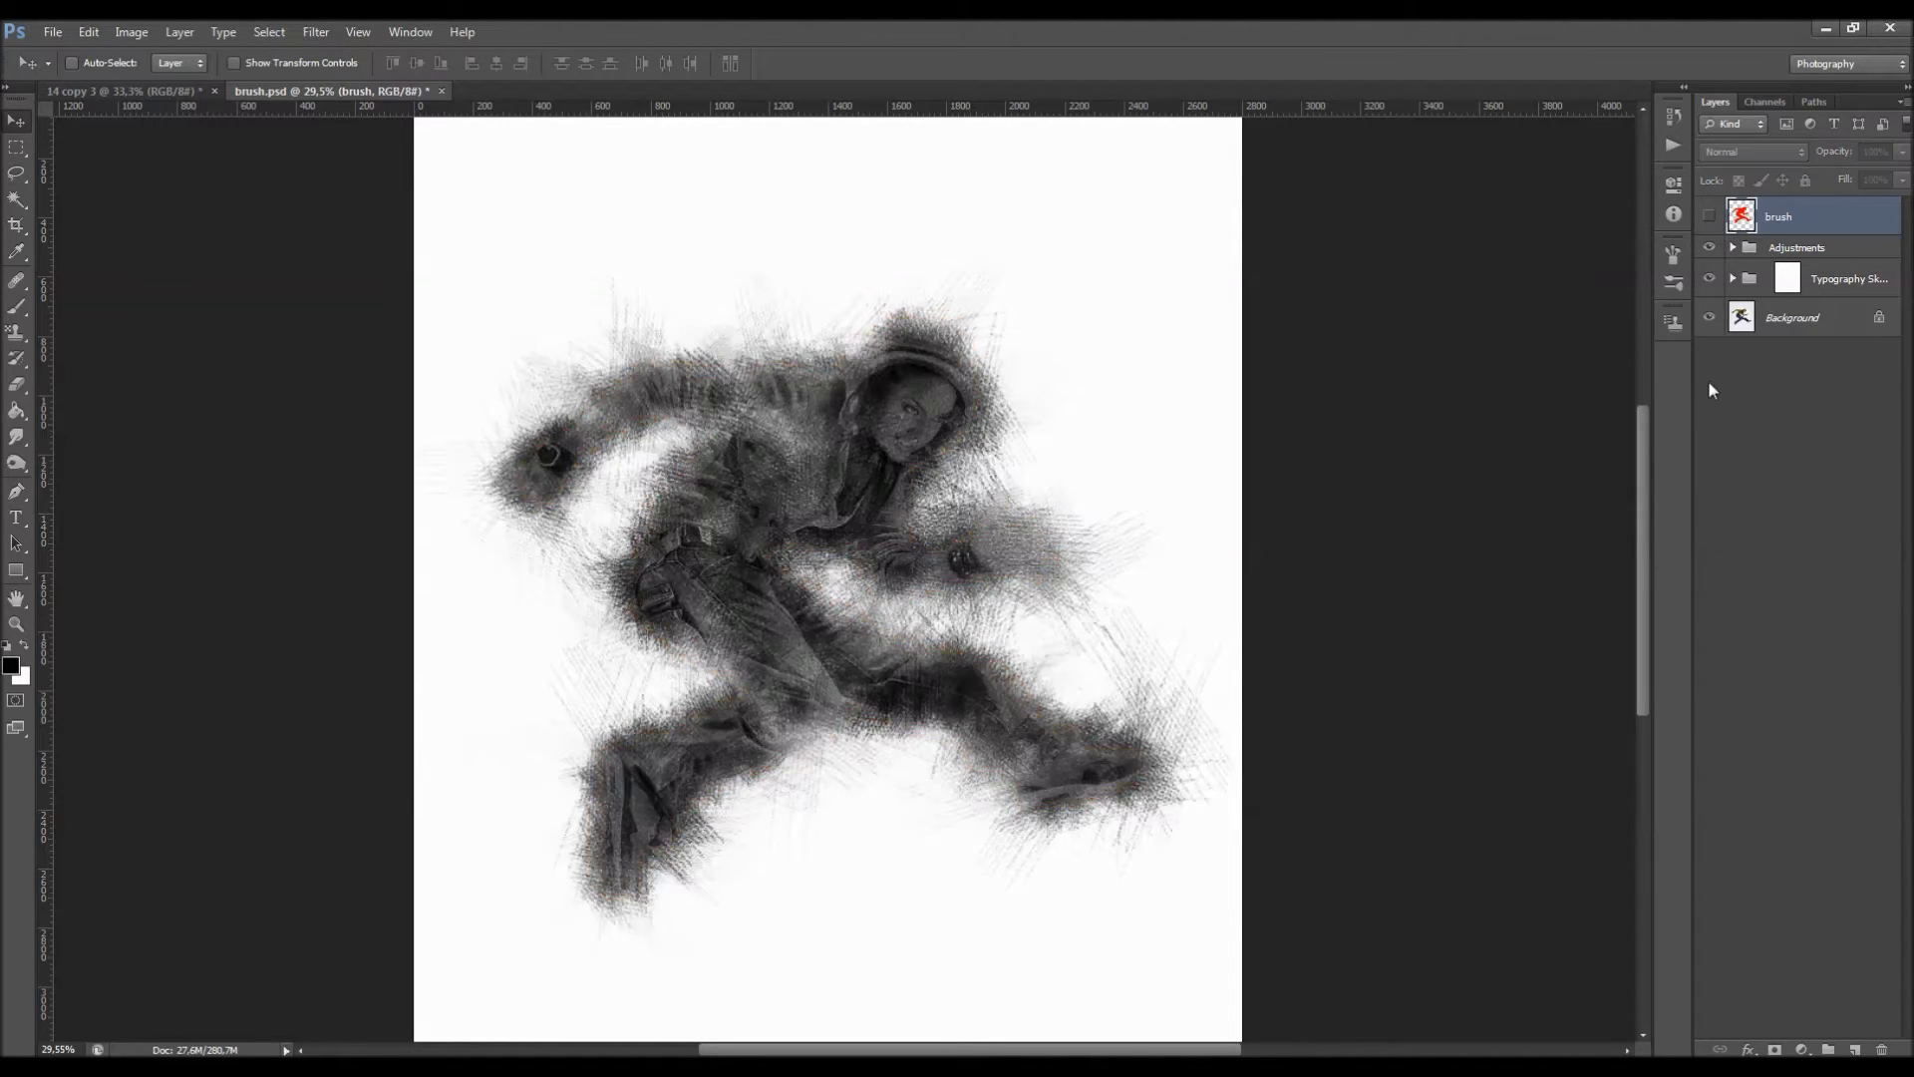
left_click(1732, 247)
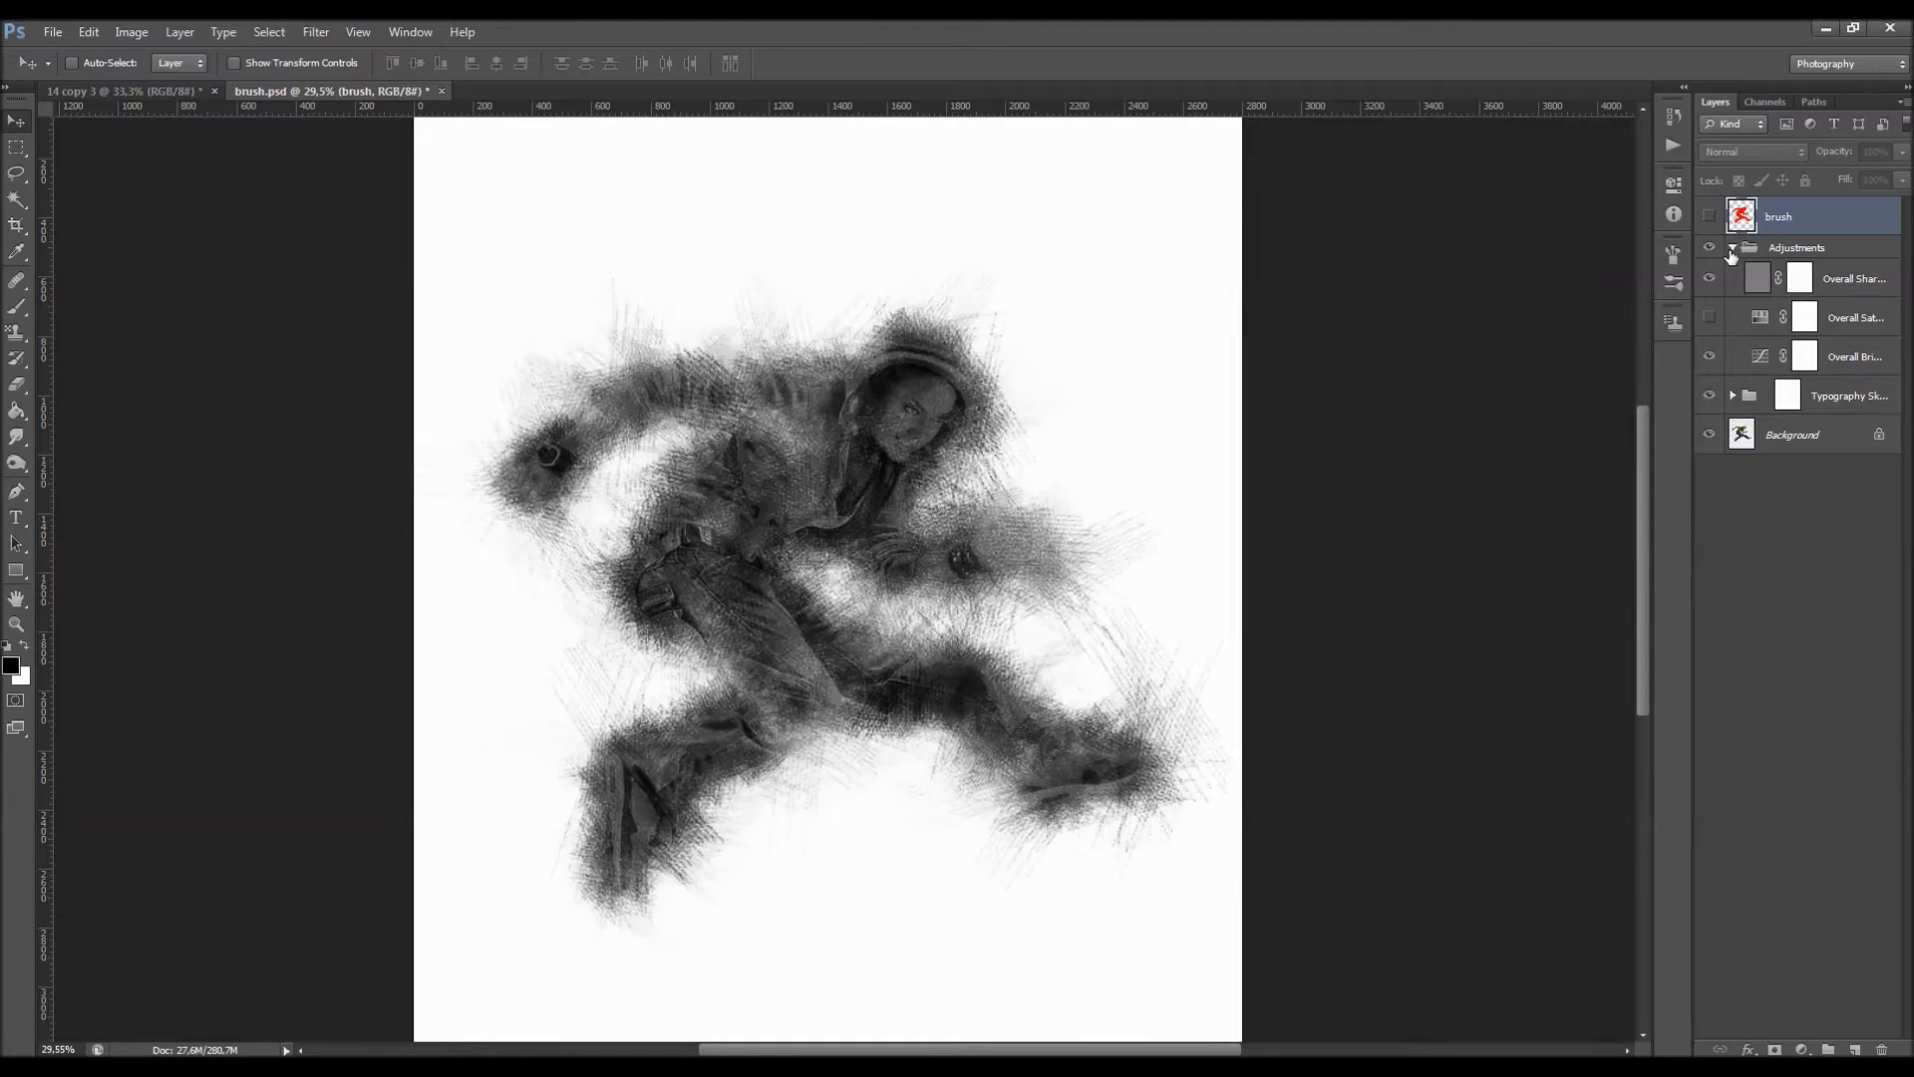
Compare the artwork with and without the Overall Sharpen layer, and collapse the Adjustments group.
left_click(1850, 279)
left_click(1709, 281)
left_click(1708, 281)
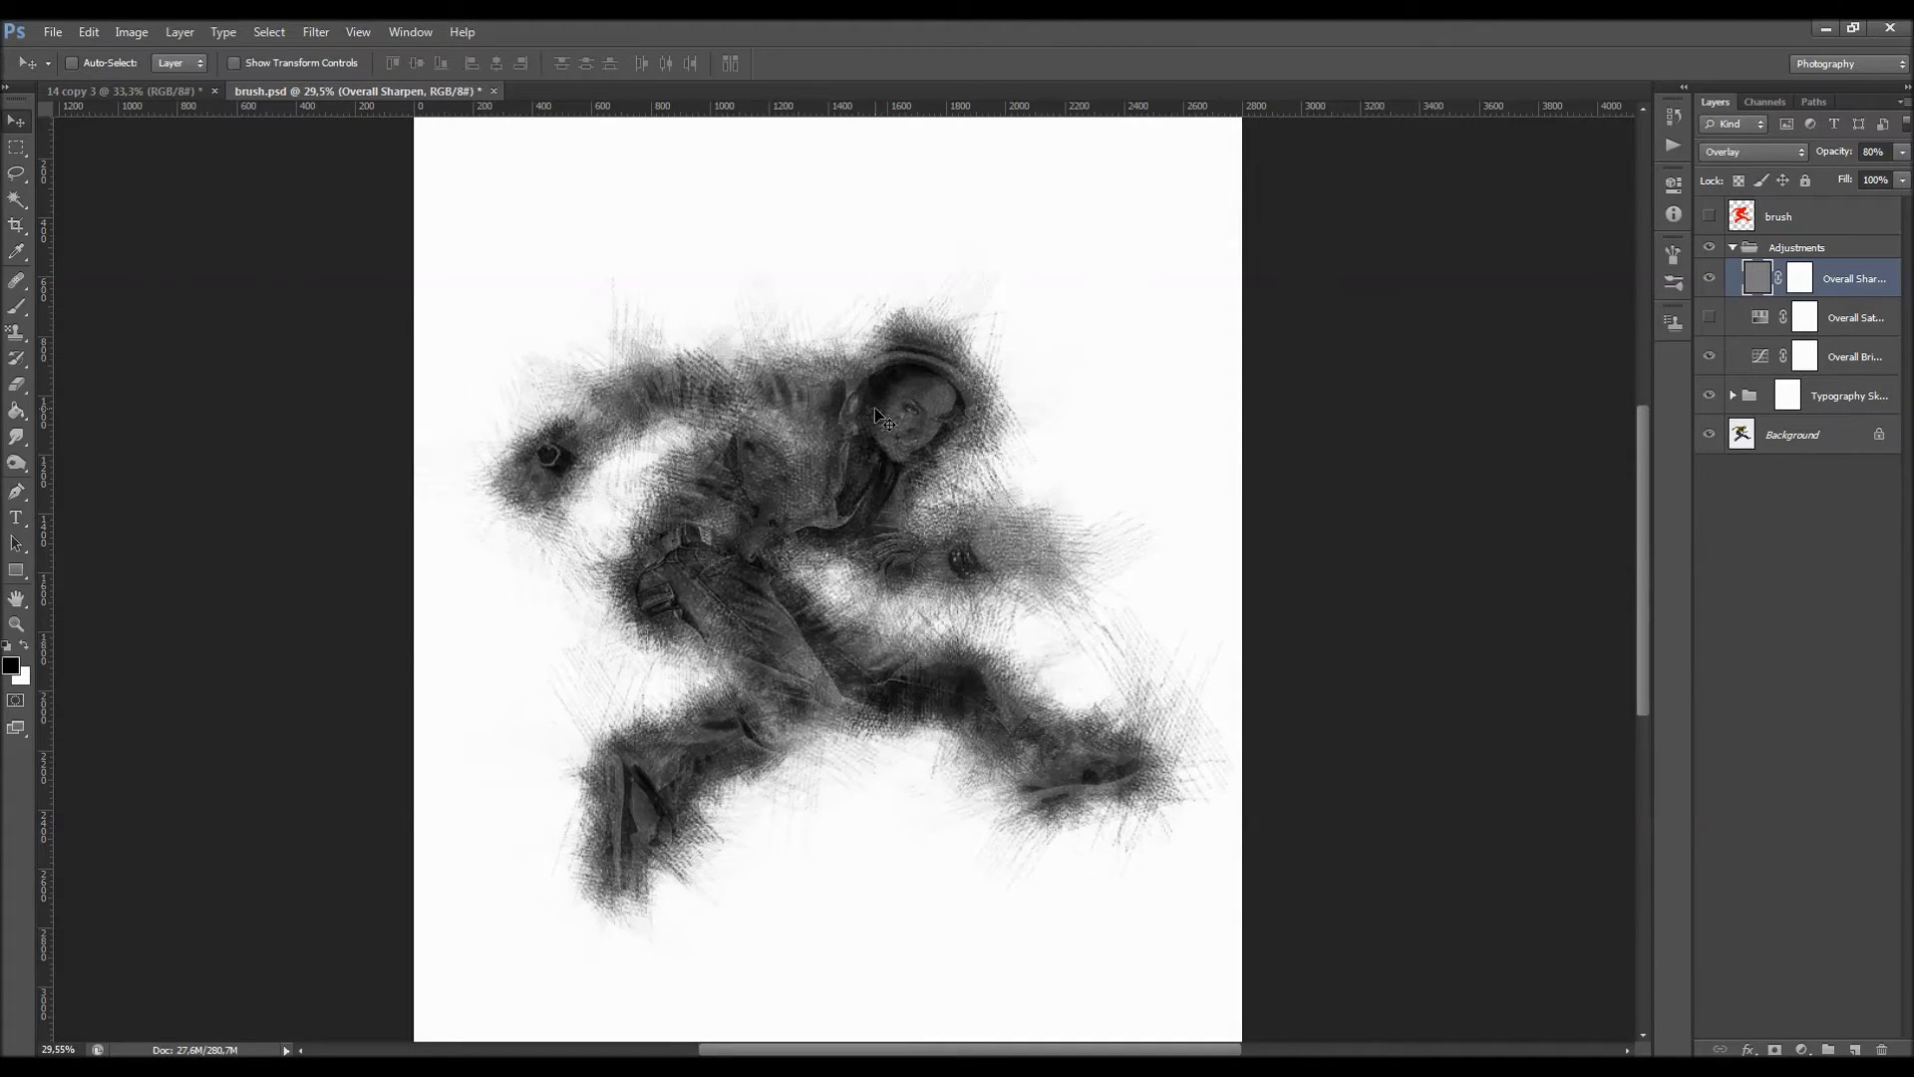
scroll(875, 407, "up", 1)
left_click(1710, 279)
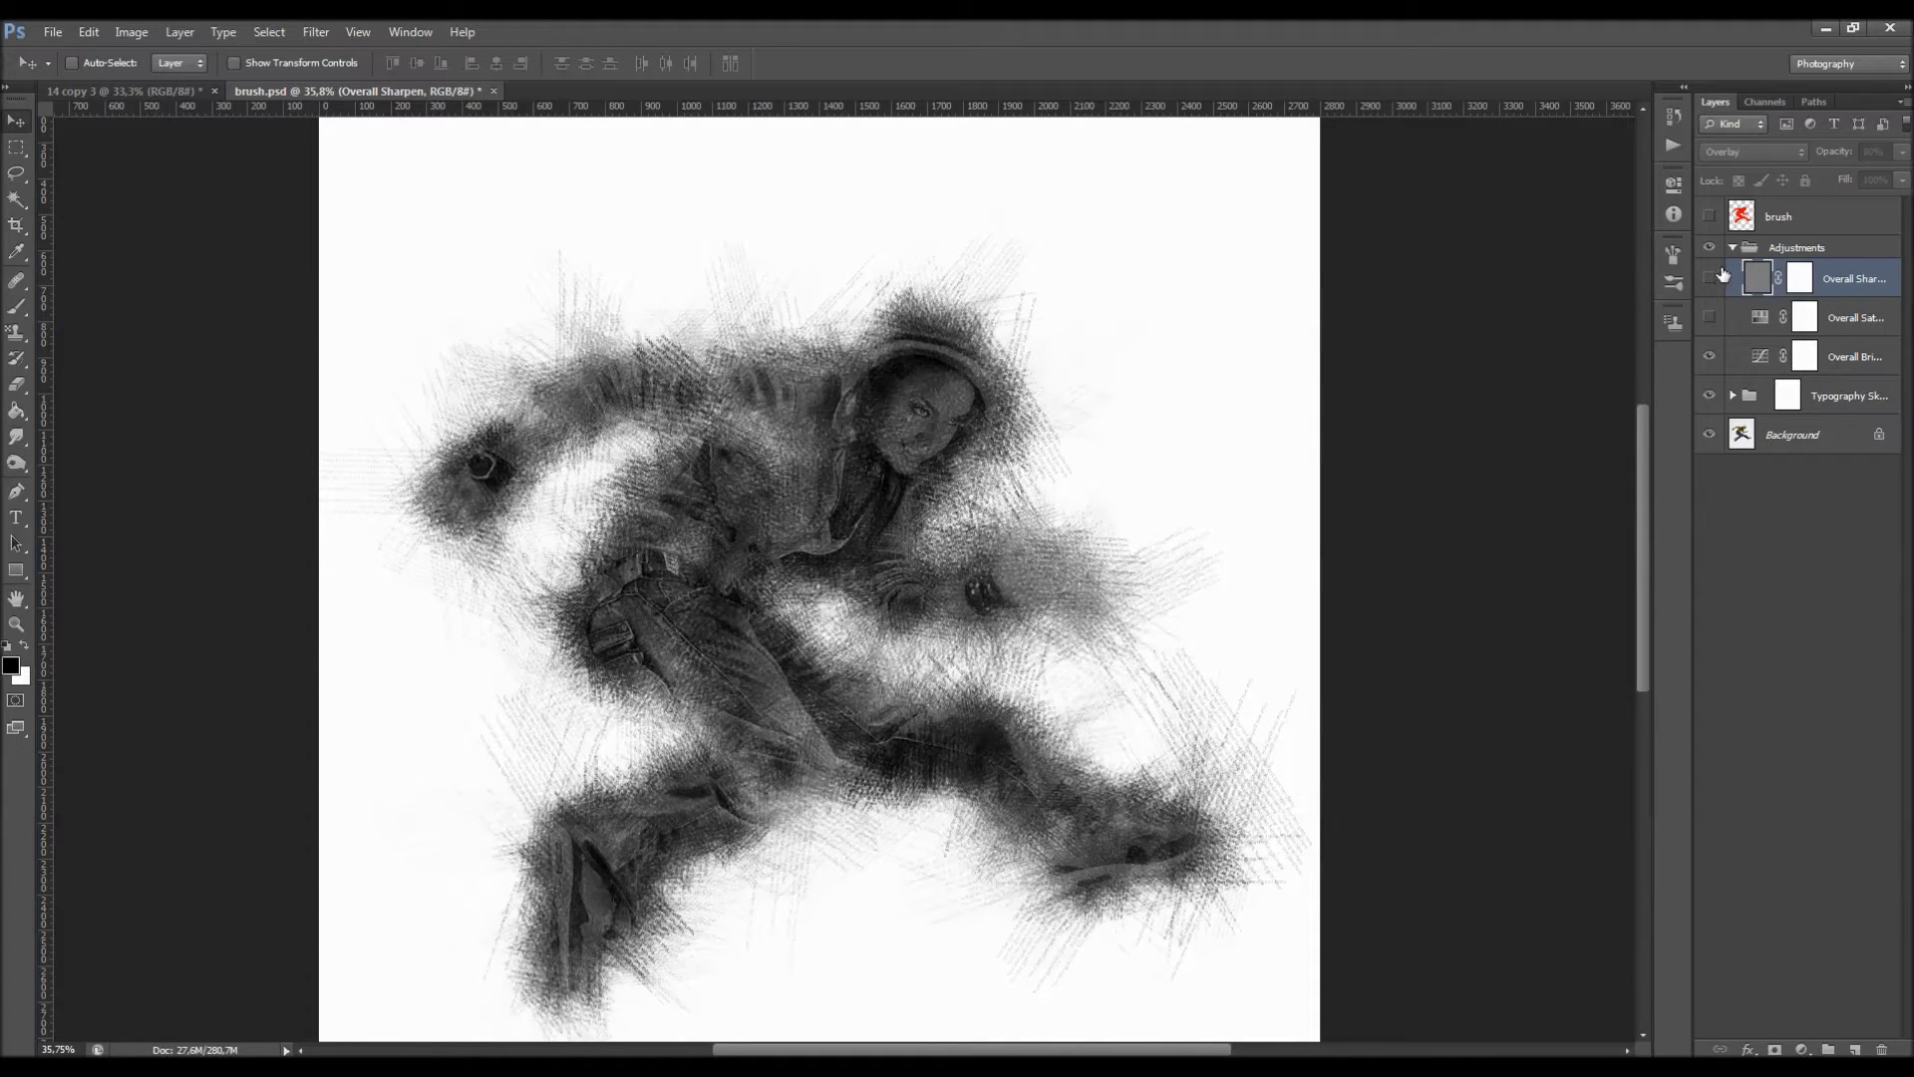
left_click(1734, 248)
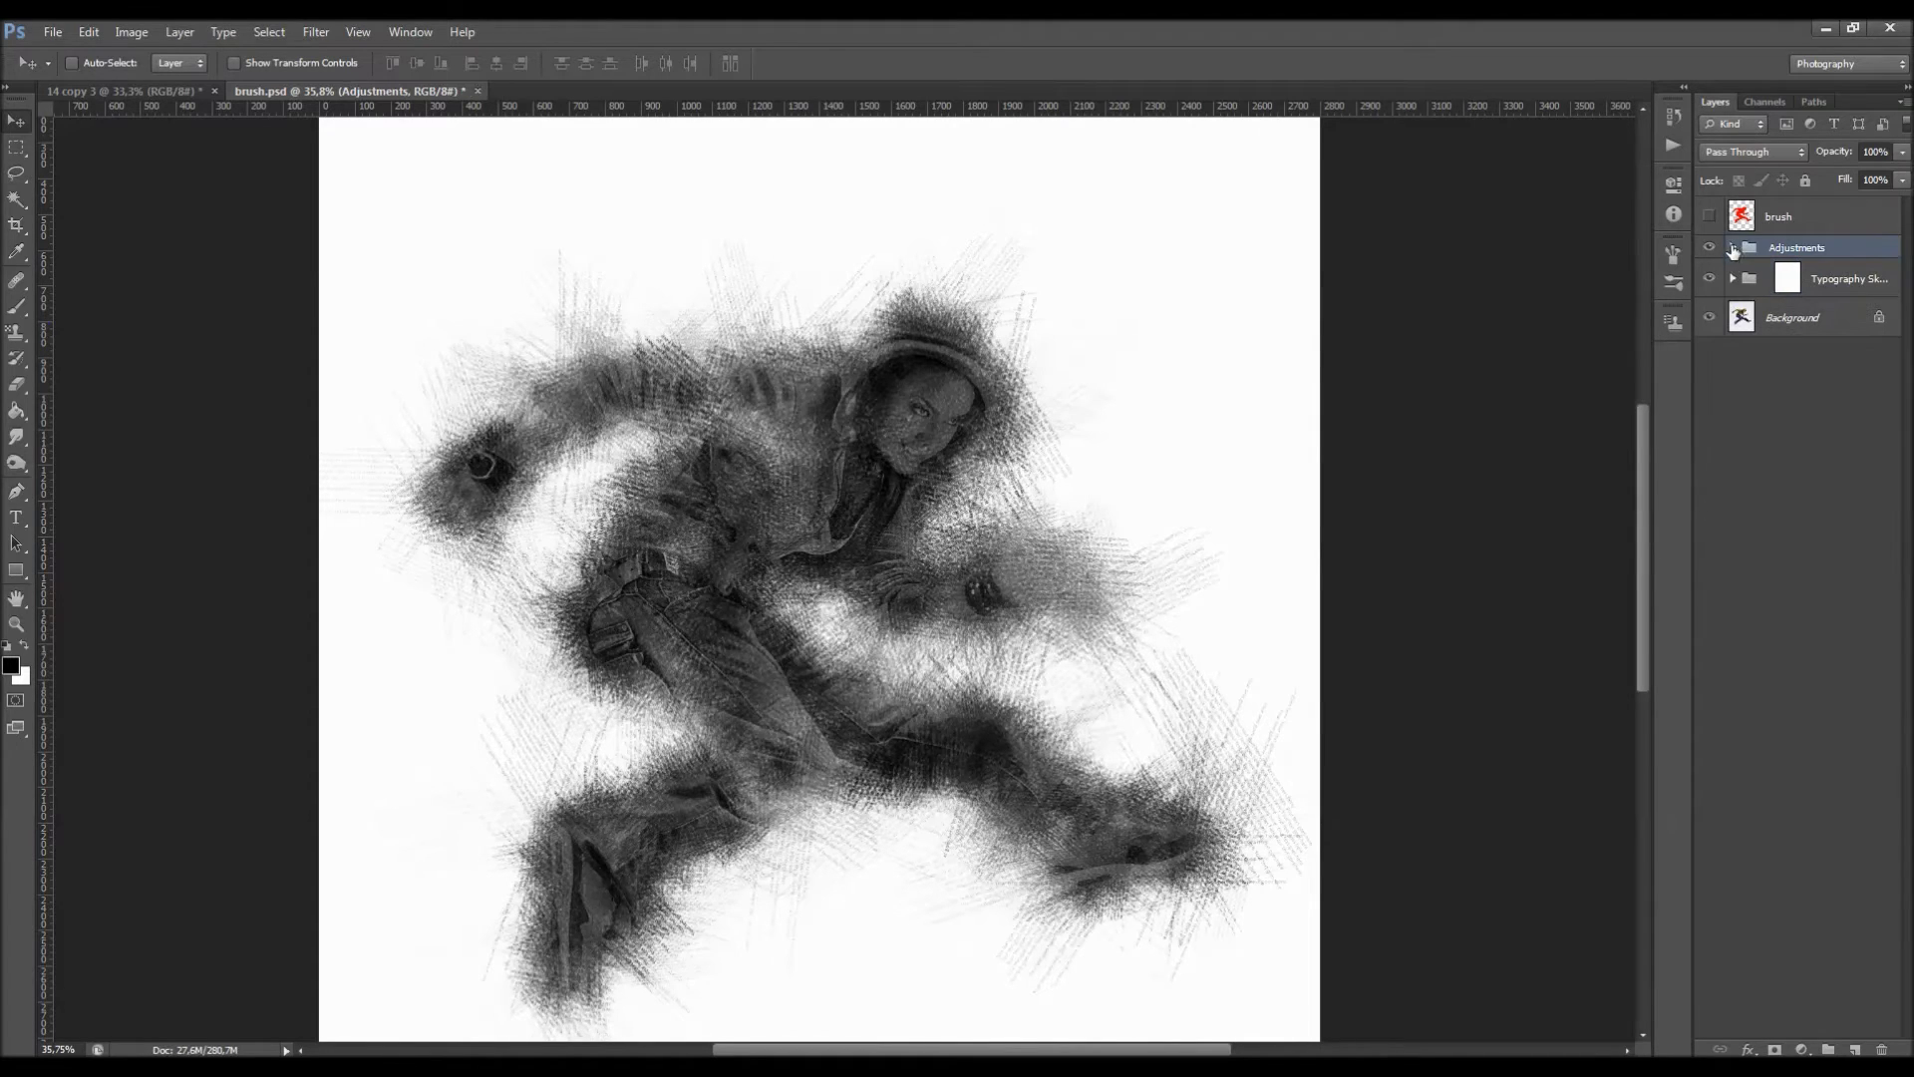
Widen the layer list to show full names and expand the Typography Sketch group to inspect its highlight and subject layers.
left_click(1785, 284)
left_click_drag(1694, 291, 1657, 290)
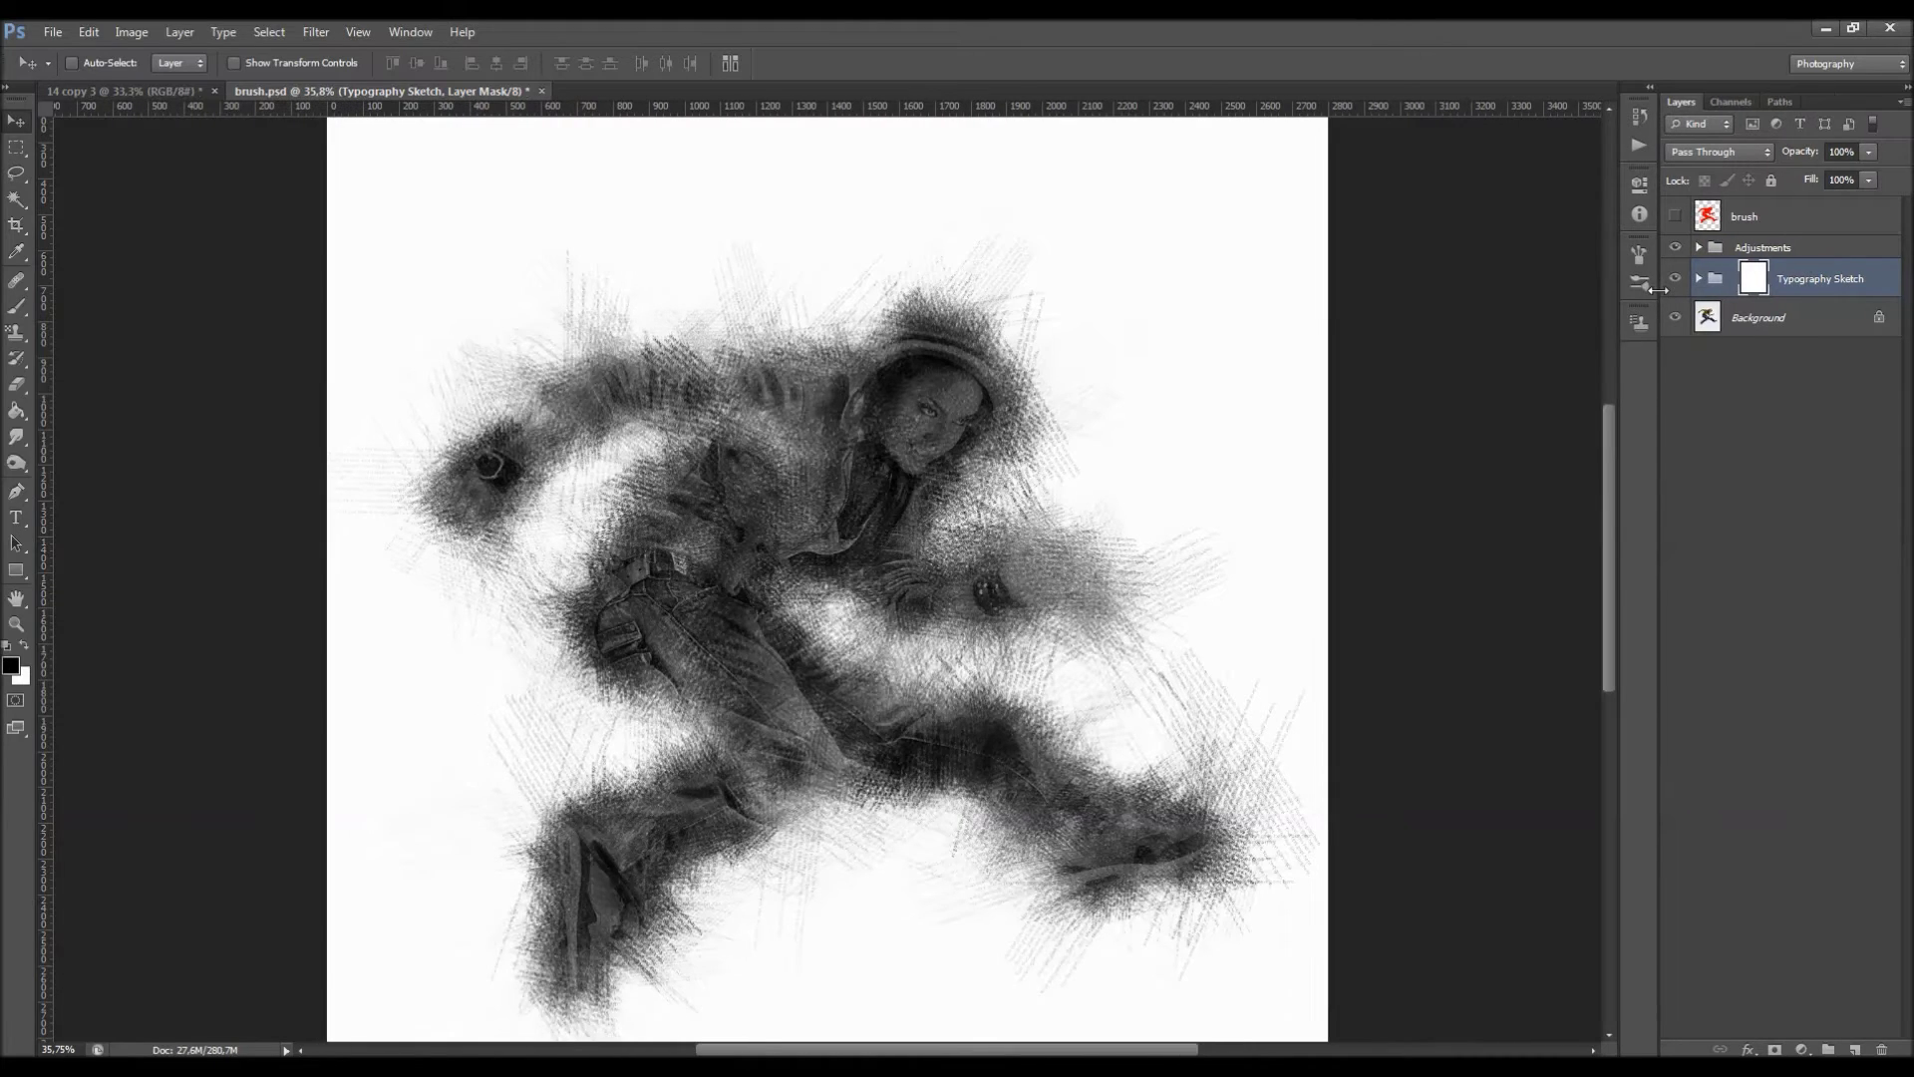
left_click(1699, 279)
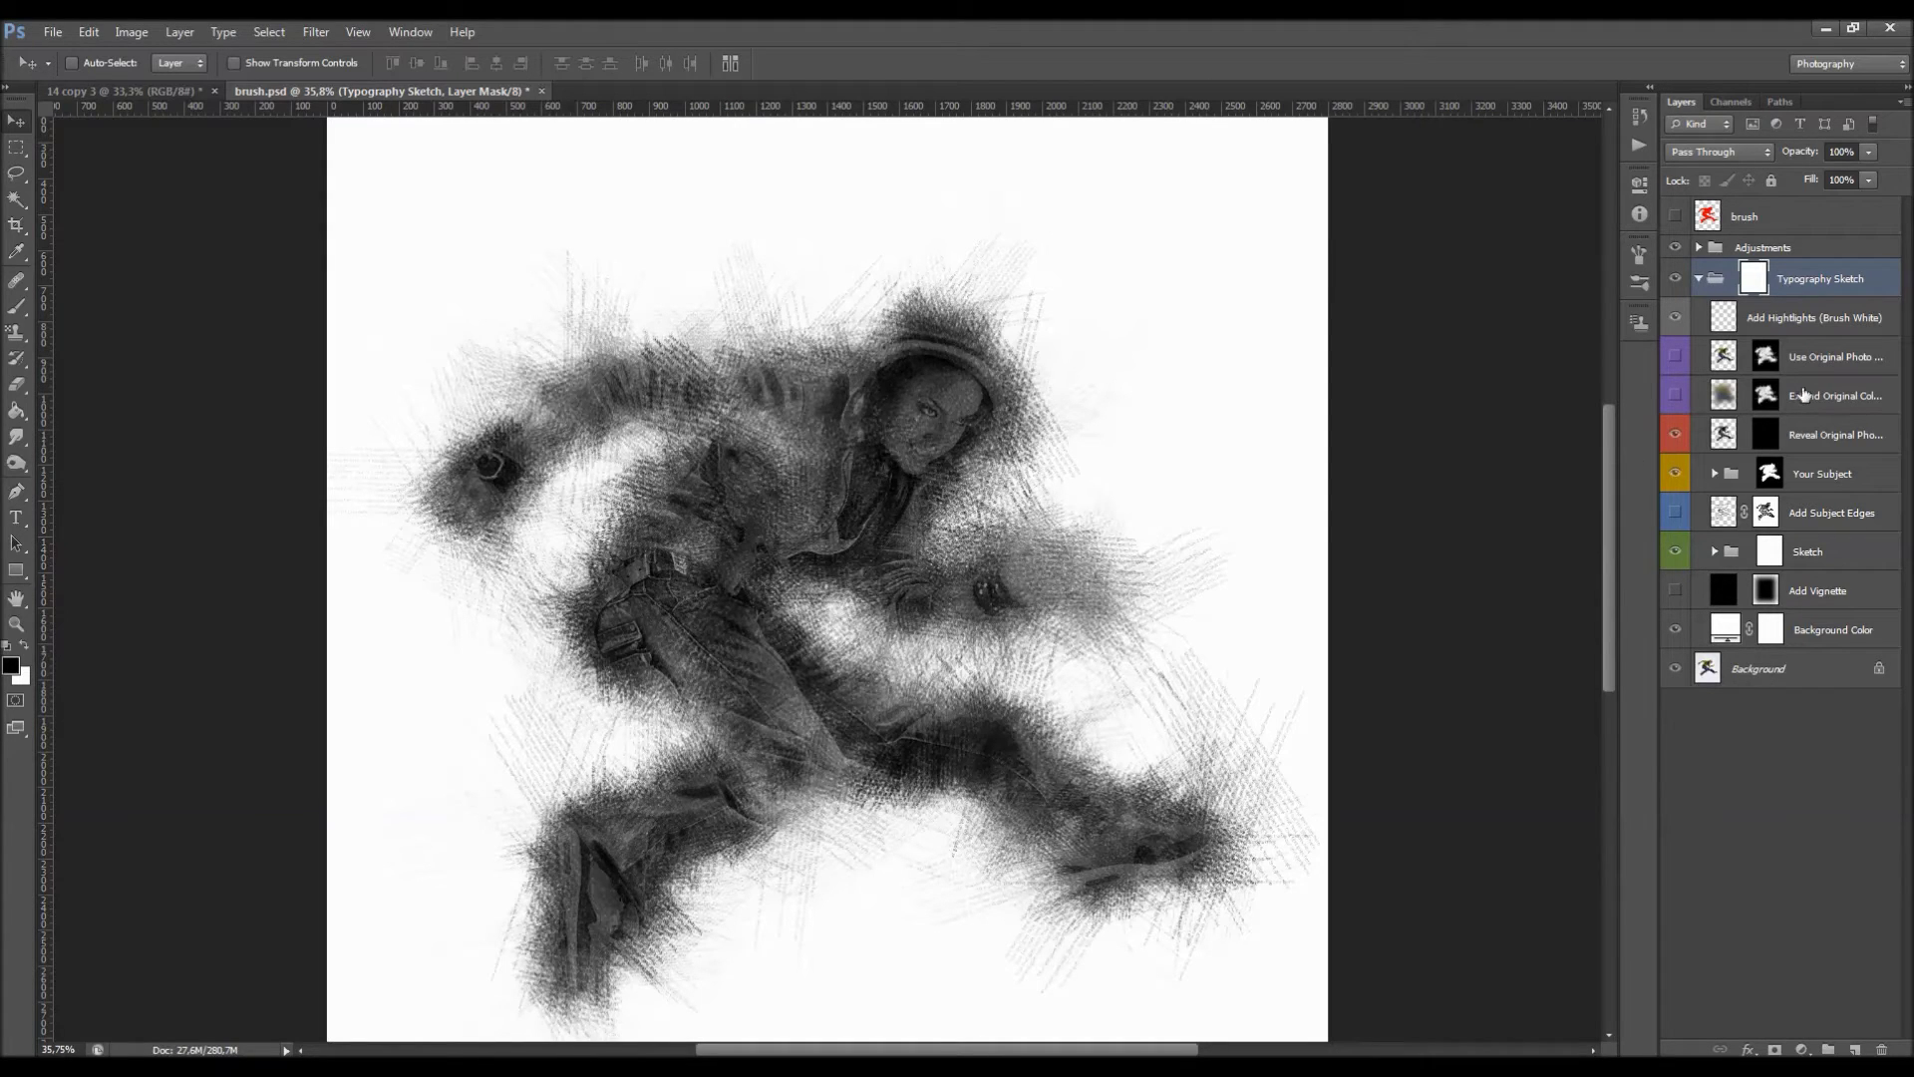
left_click(1834, 318)
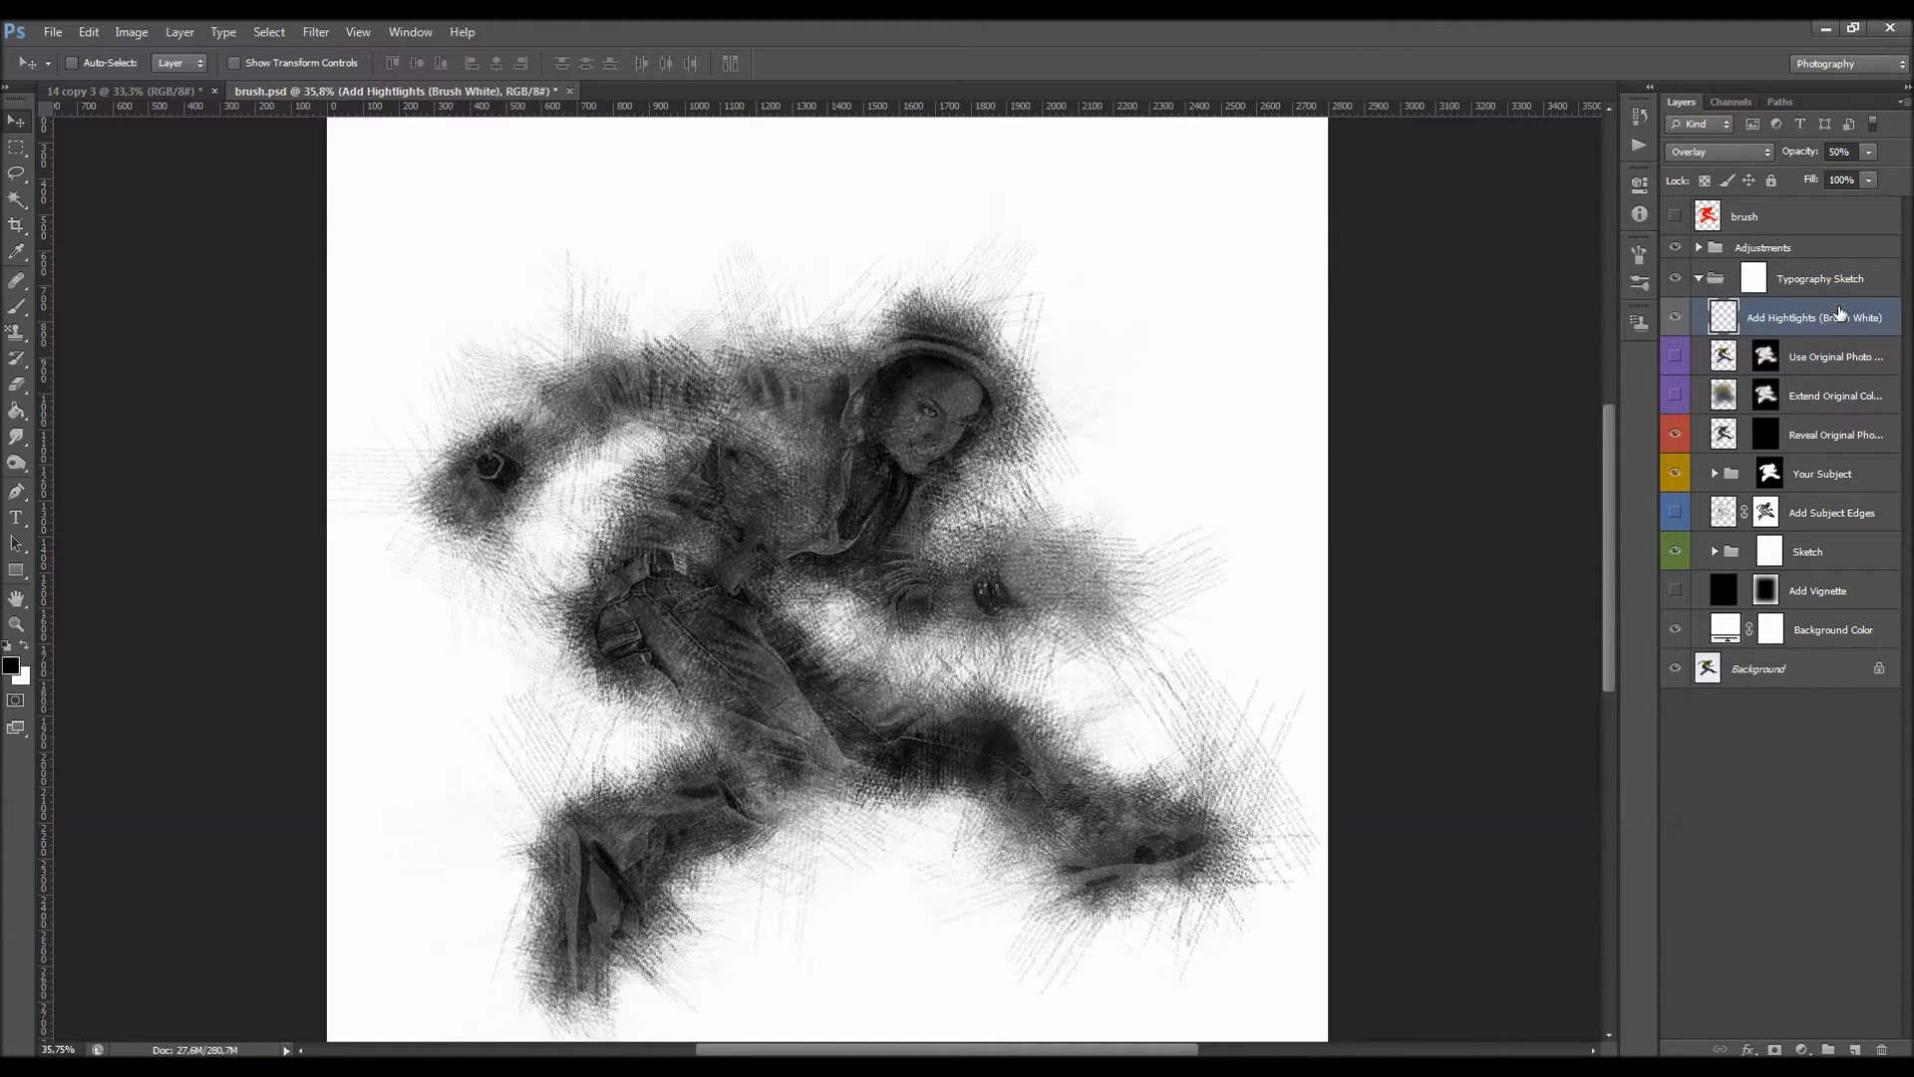
left_click(1834, 480)
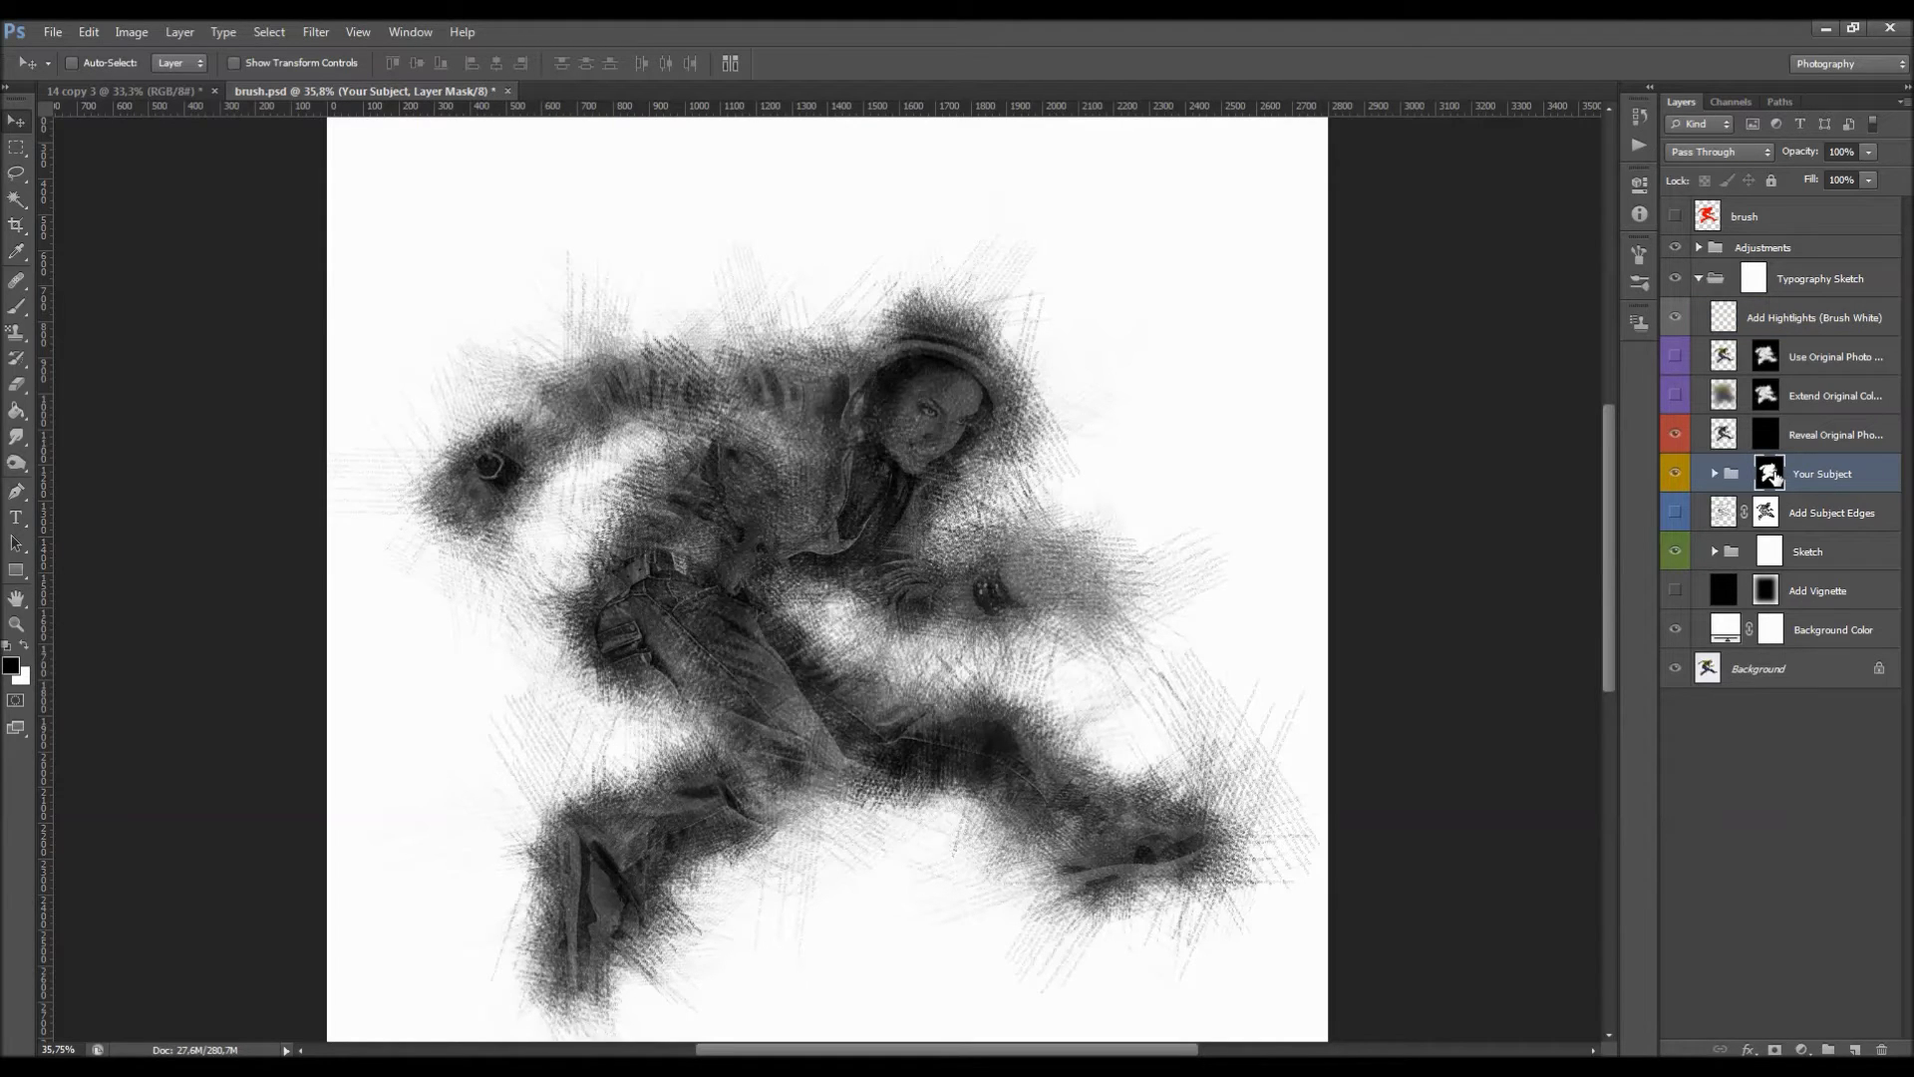
Select the Add Highlights (Brush White) layer and set up the soft round brush with 0% hardness at 500 px.
left_click(1759, 317)
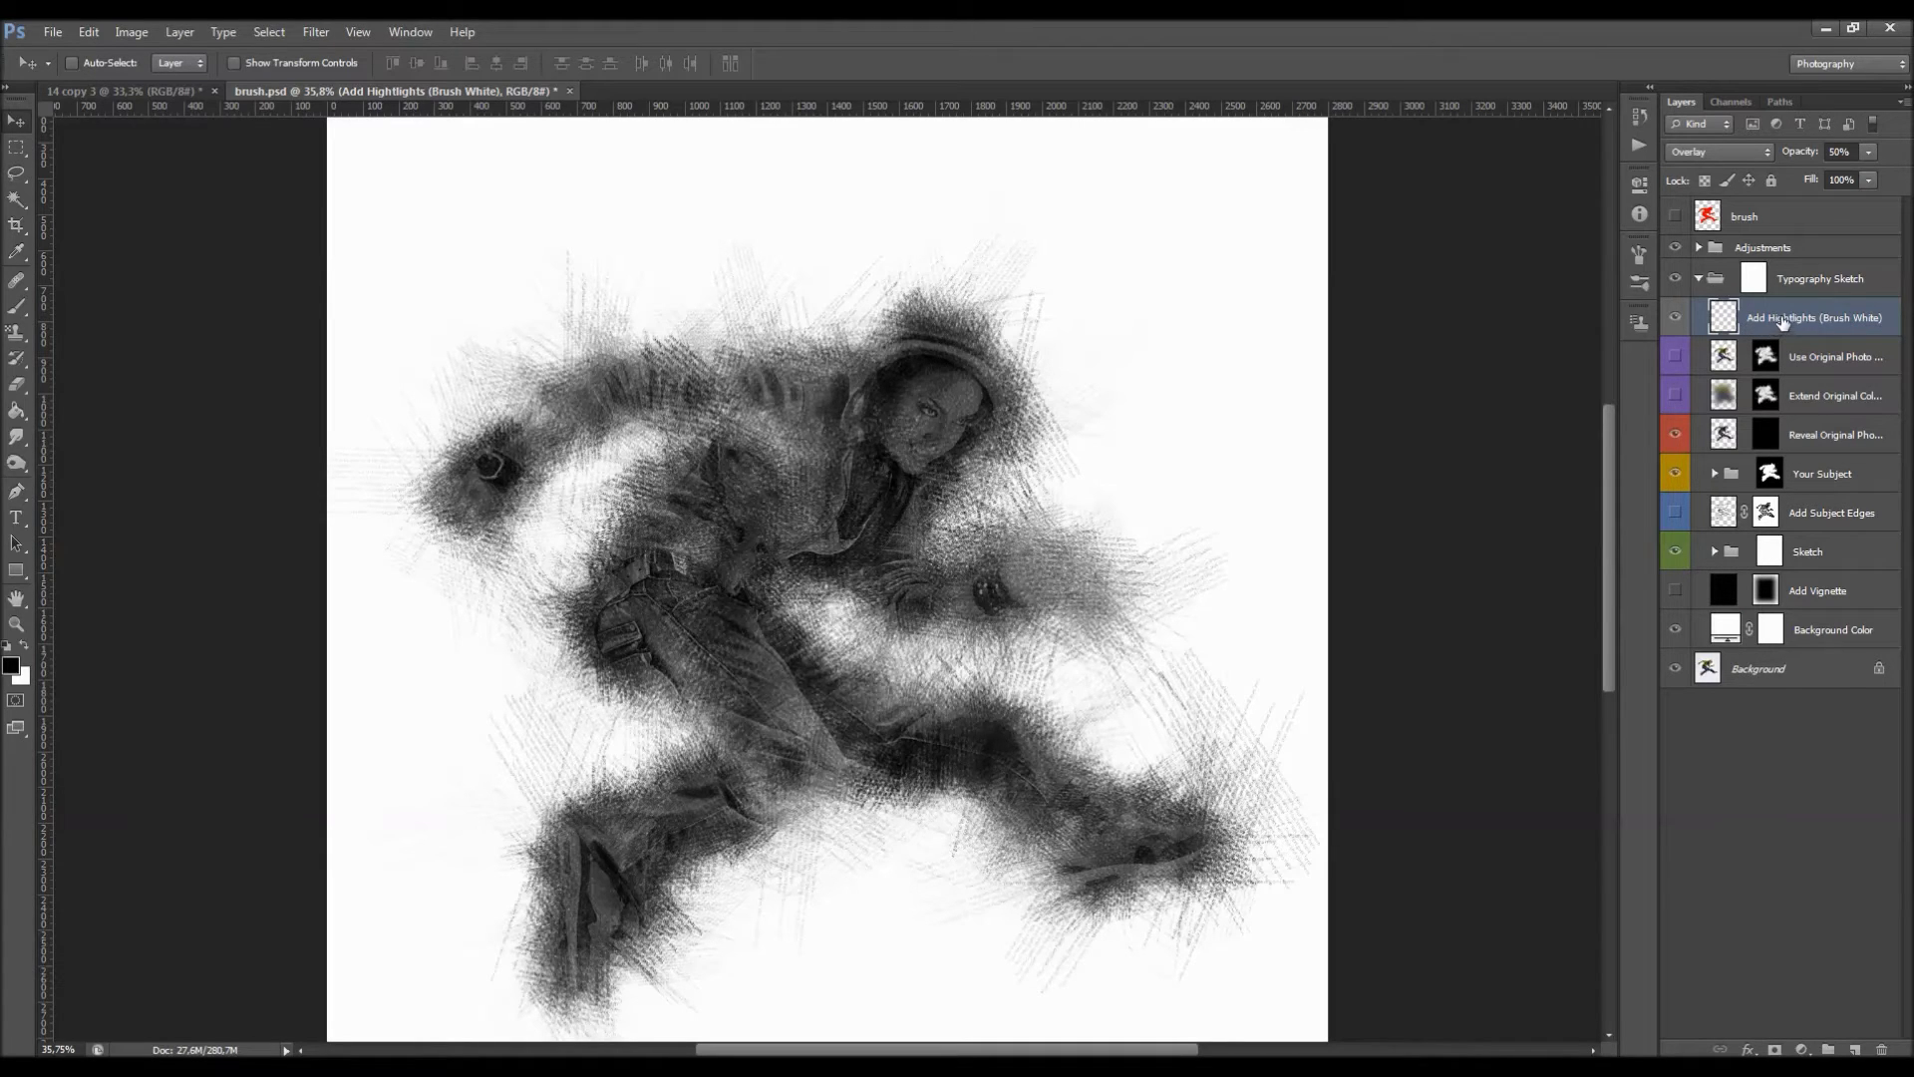
key("b")
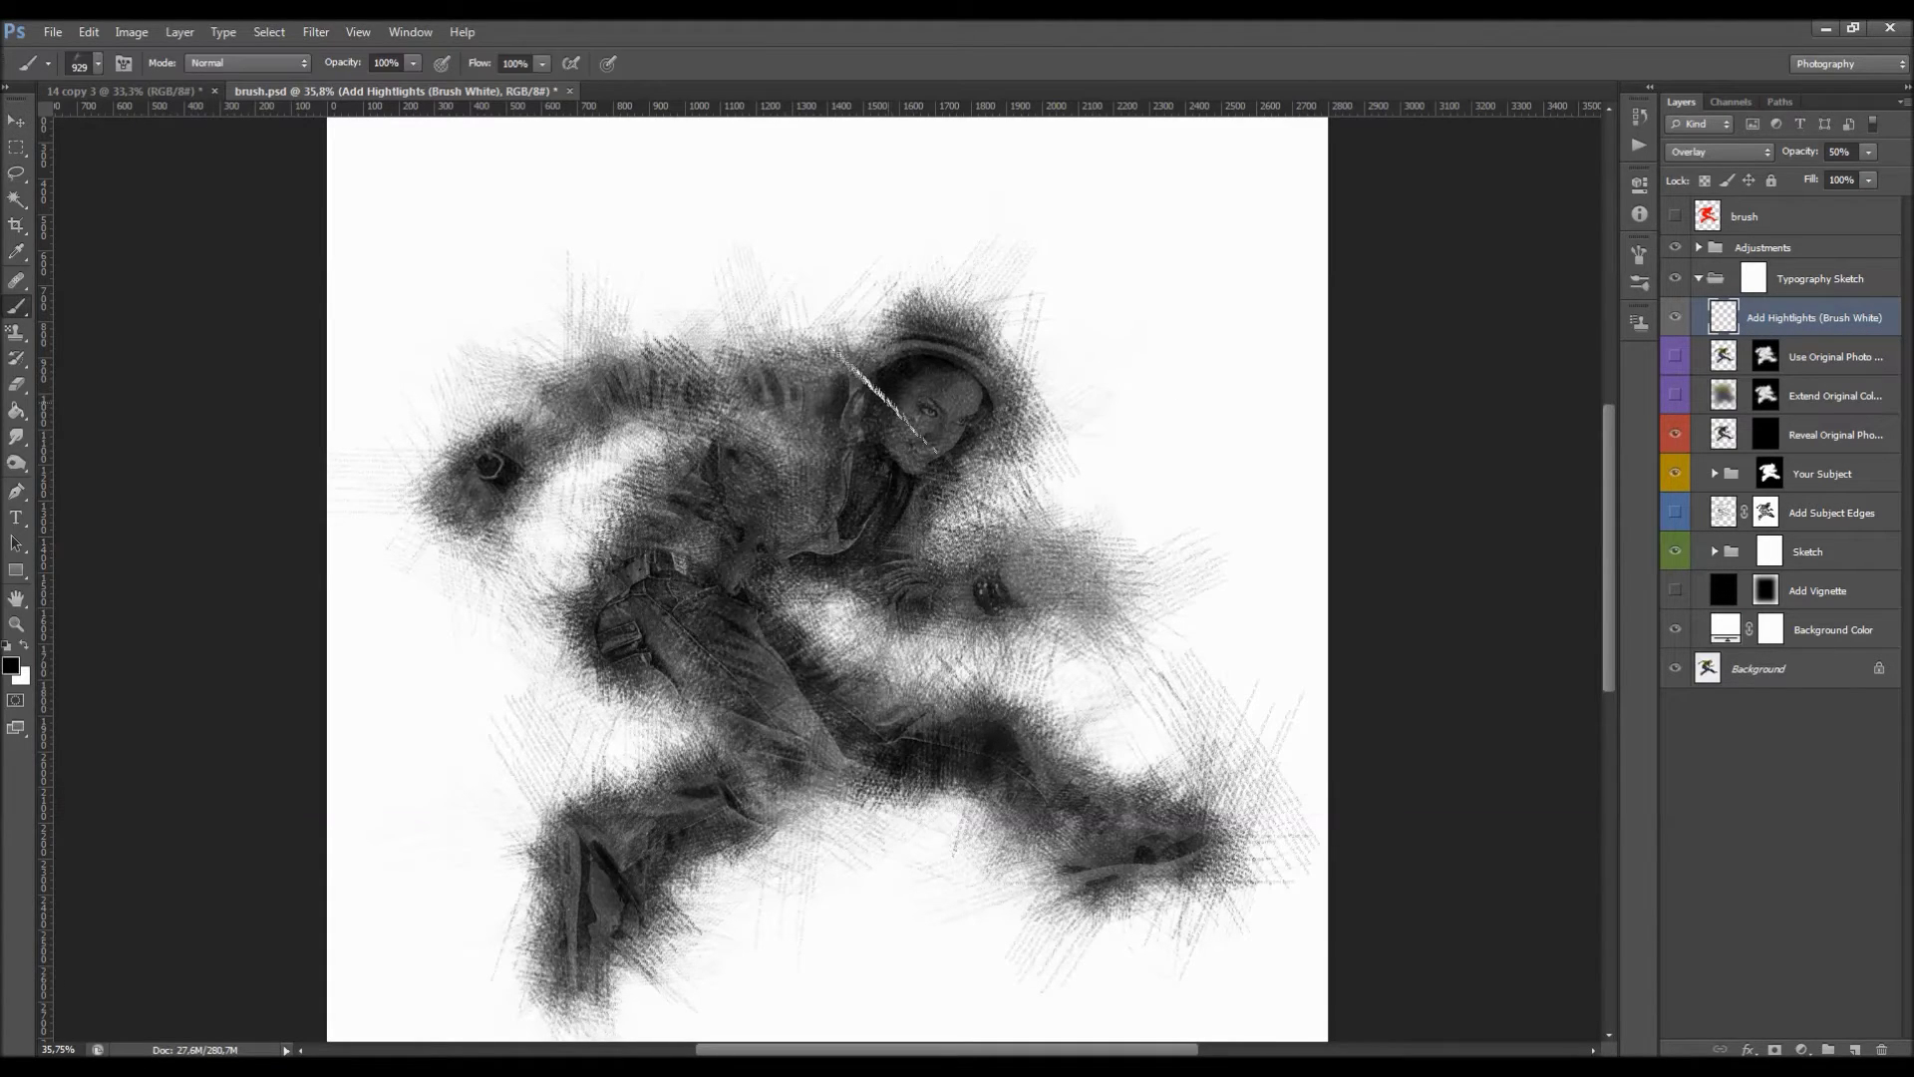
right_click(907, 481)
left_click(957, 678)
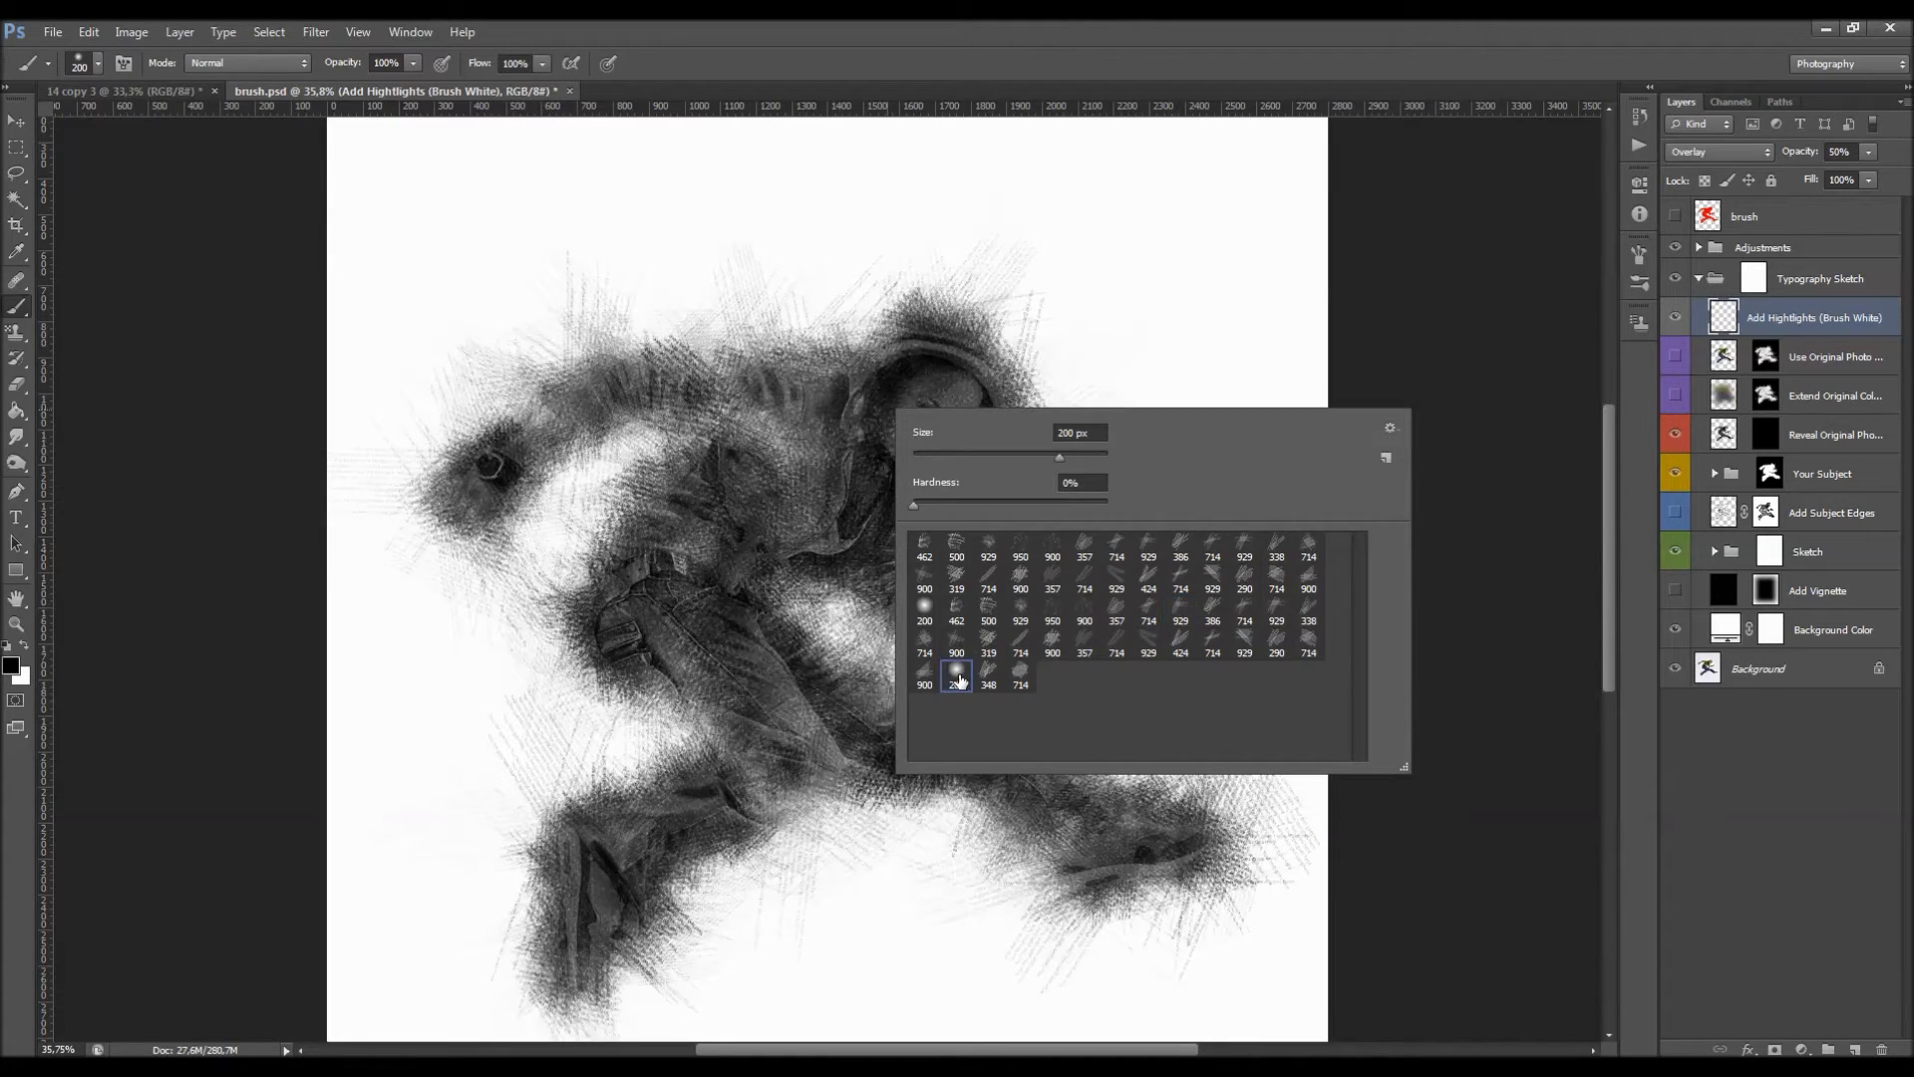
key("Return")
key("bracketright")
key("bracketright")
key("bracketright")
key("bracketright")
key("bracketright")
key("bracketleft")
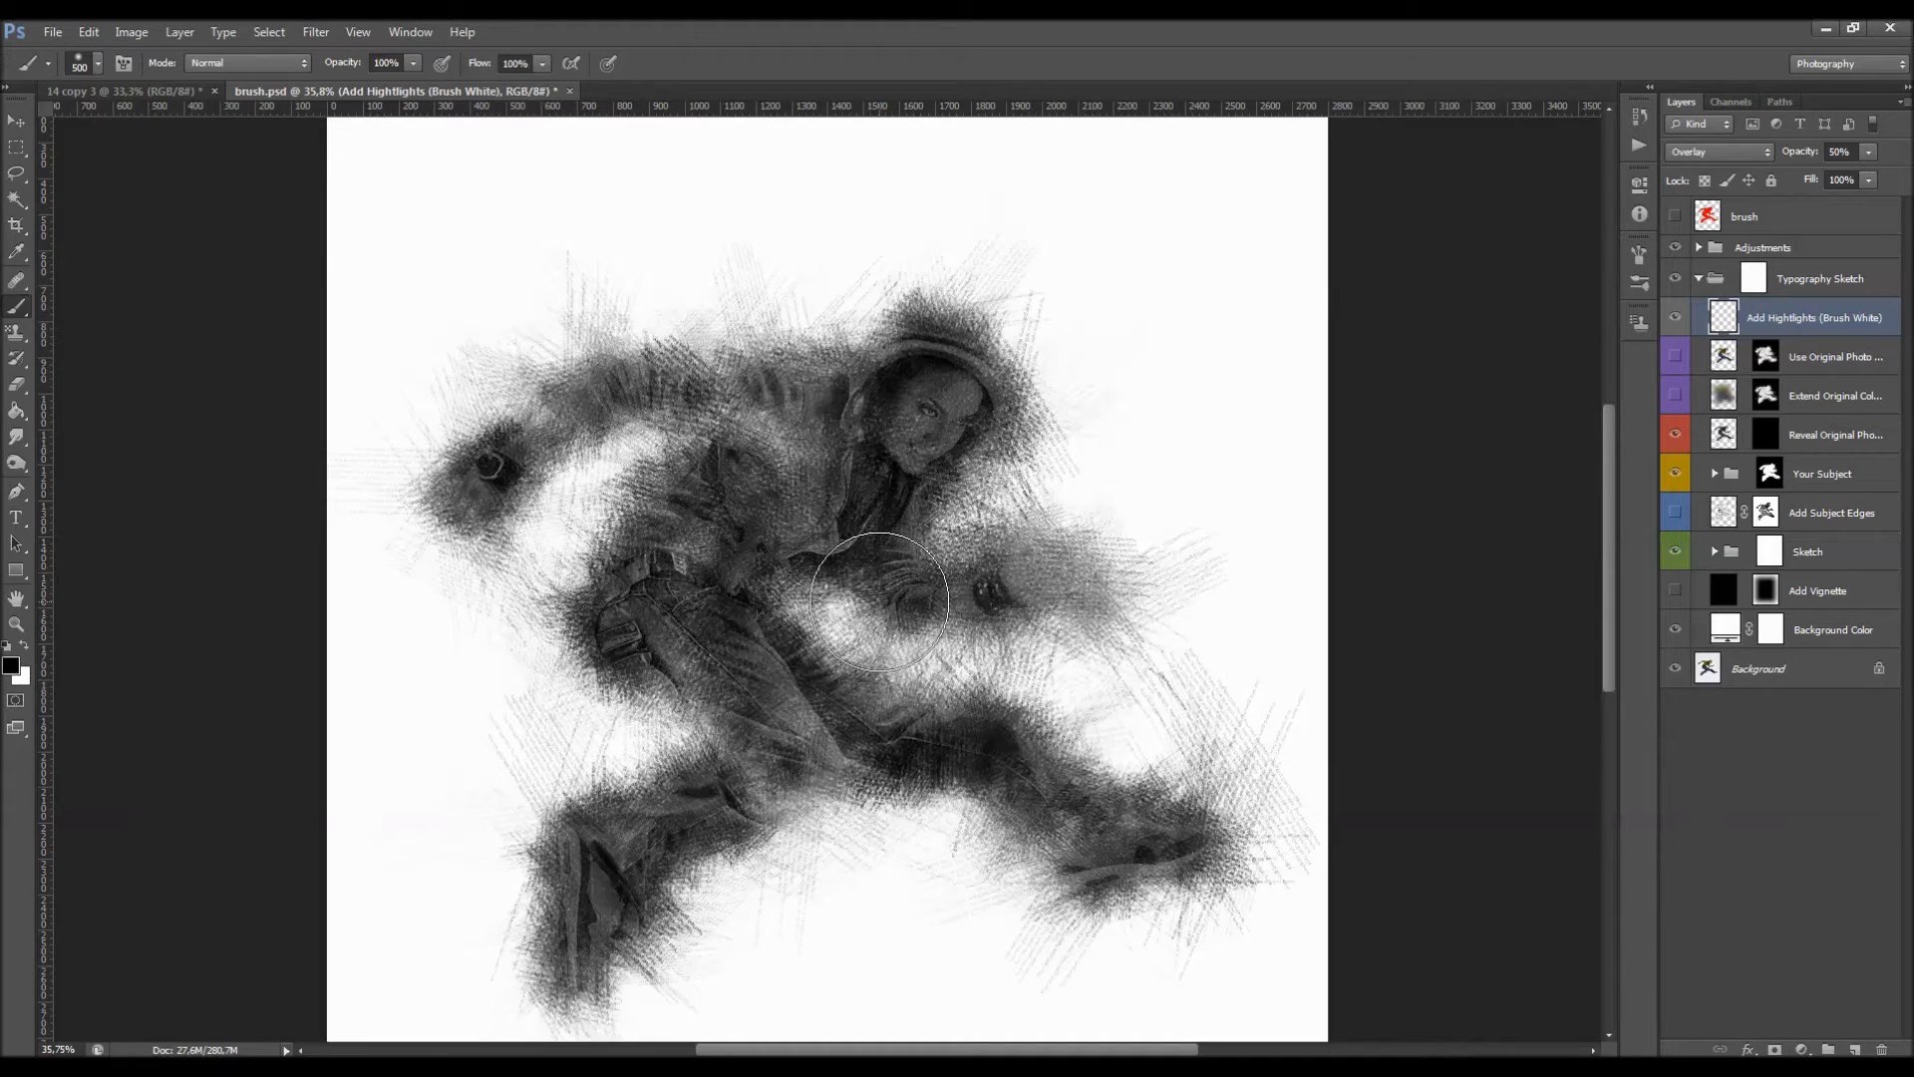
Paint a white highlight over the figure's face with the soft brush at 700 px and 44% opacity.
left_click(24, 647)
left_click_drag(351, 63, 313, 71)
key("Return")
key("bracketright")
key("bracketright")
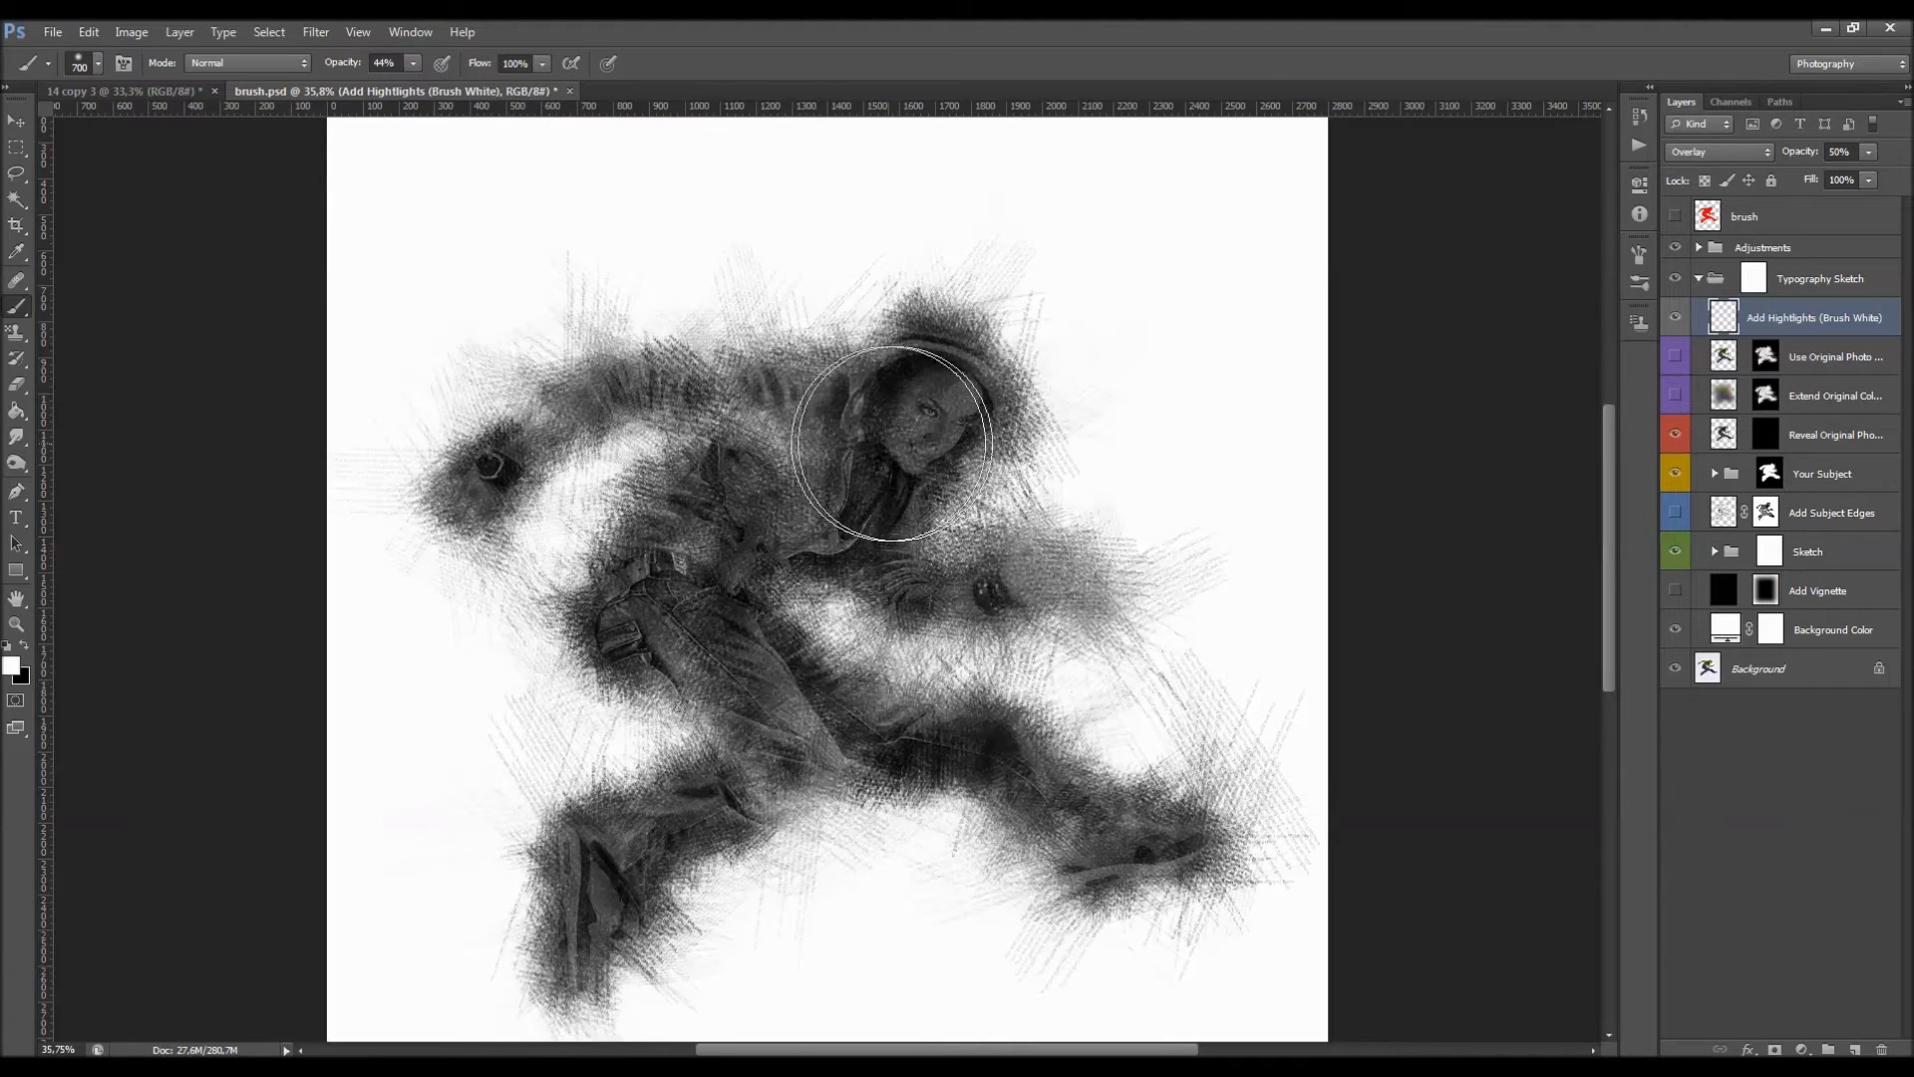
left_click(925, 407)
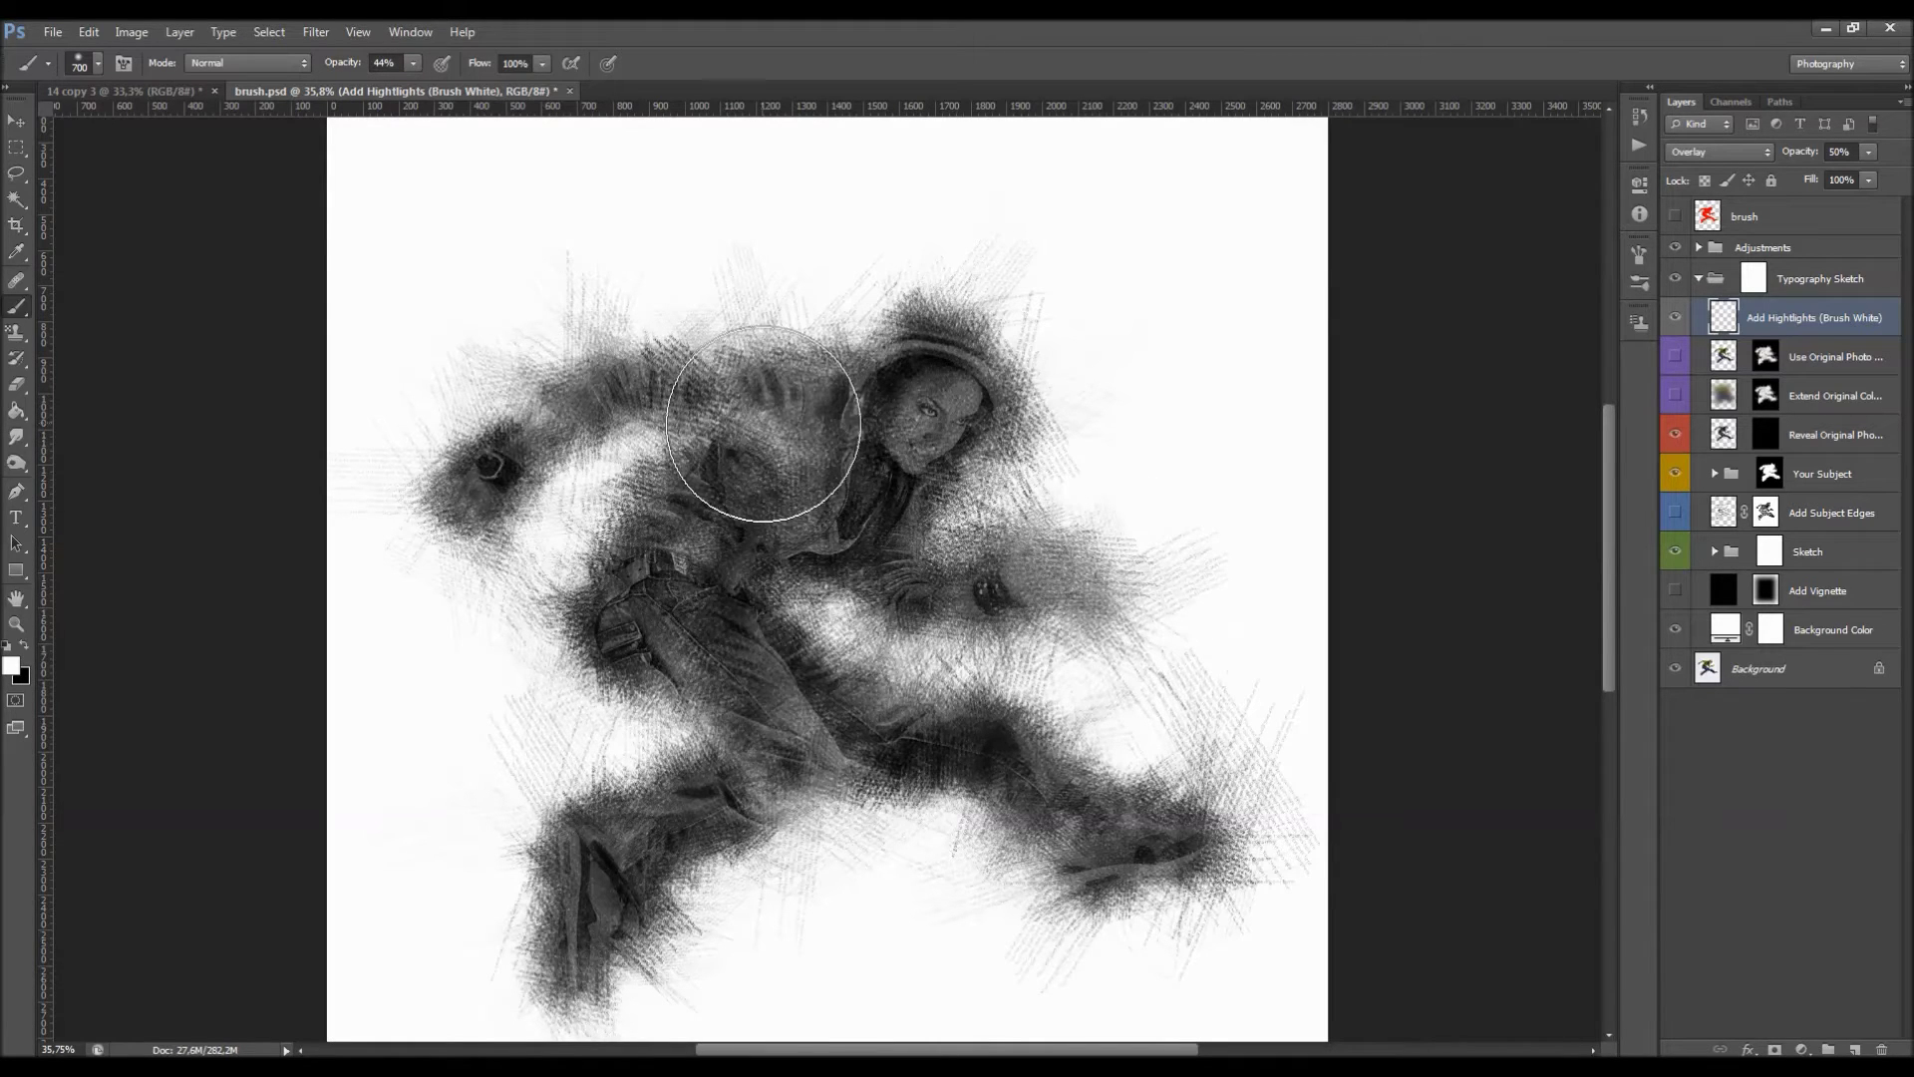
Paint soft white highlights over the figure's torso, legs, shoes and hands, using brush sizes of 700 to 800 px at 44% opacity.
left_click(762, 433)
left_click(1013, 559)
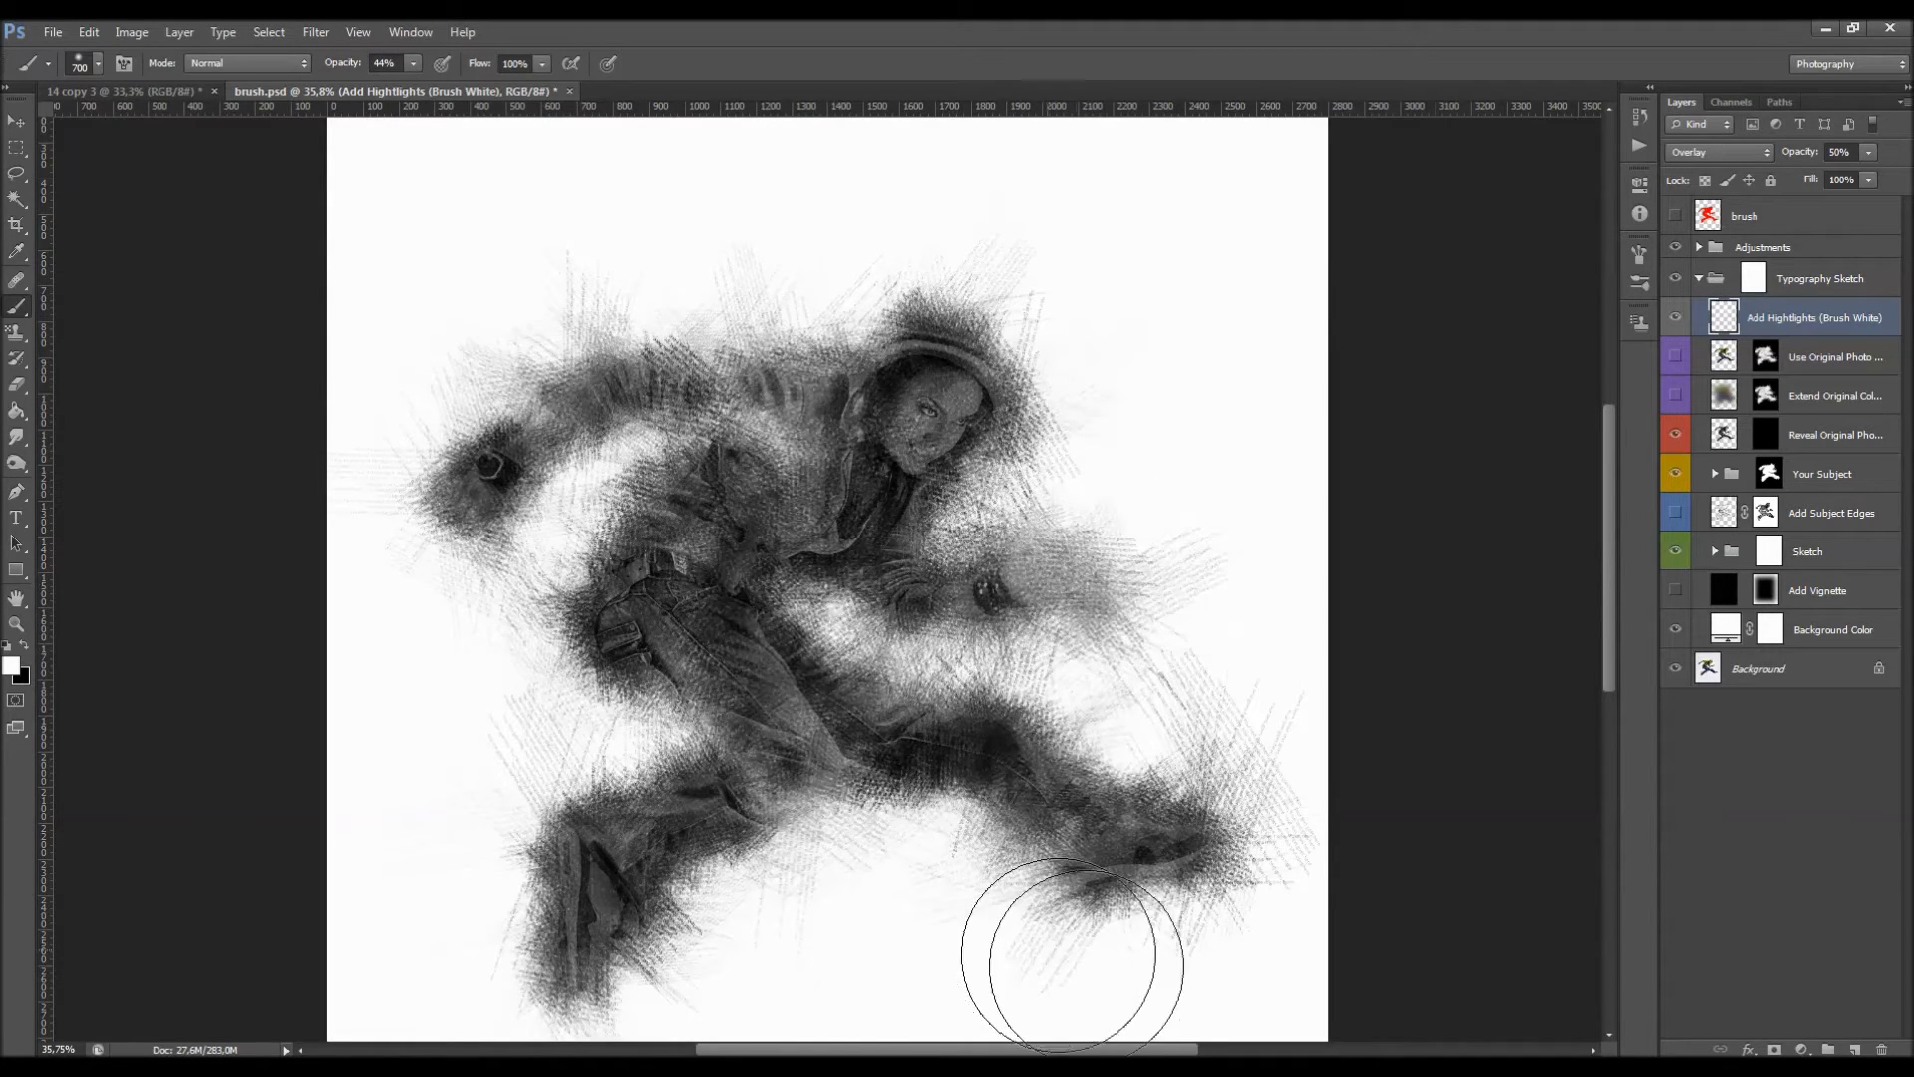
left_click(783, 748)
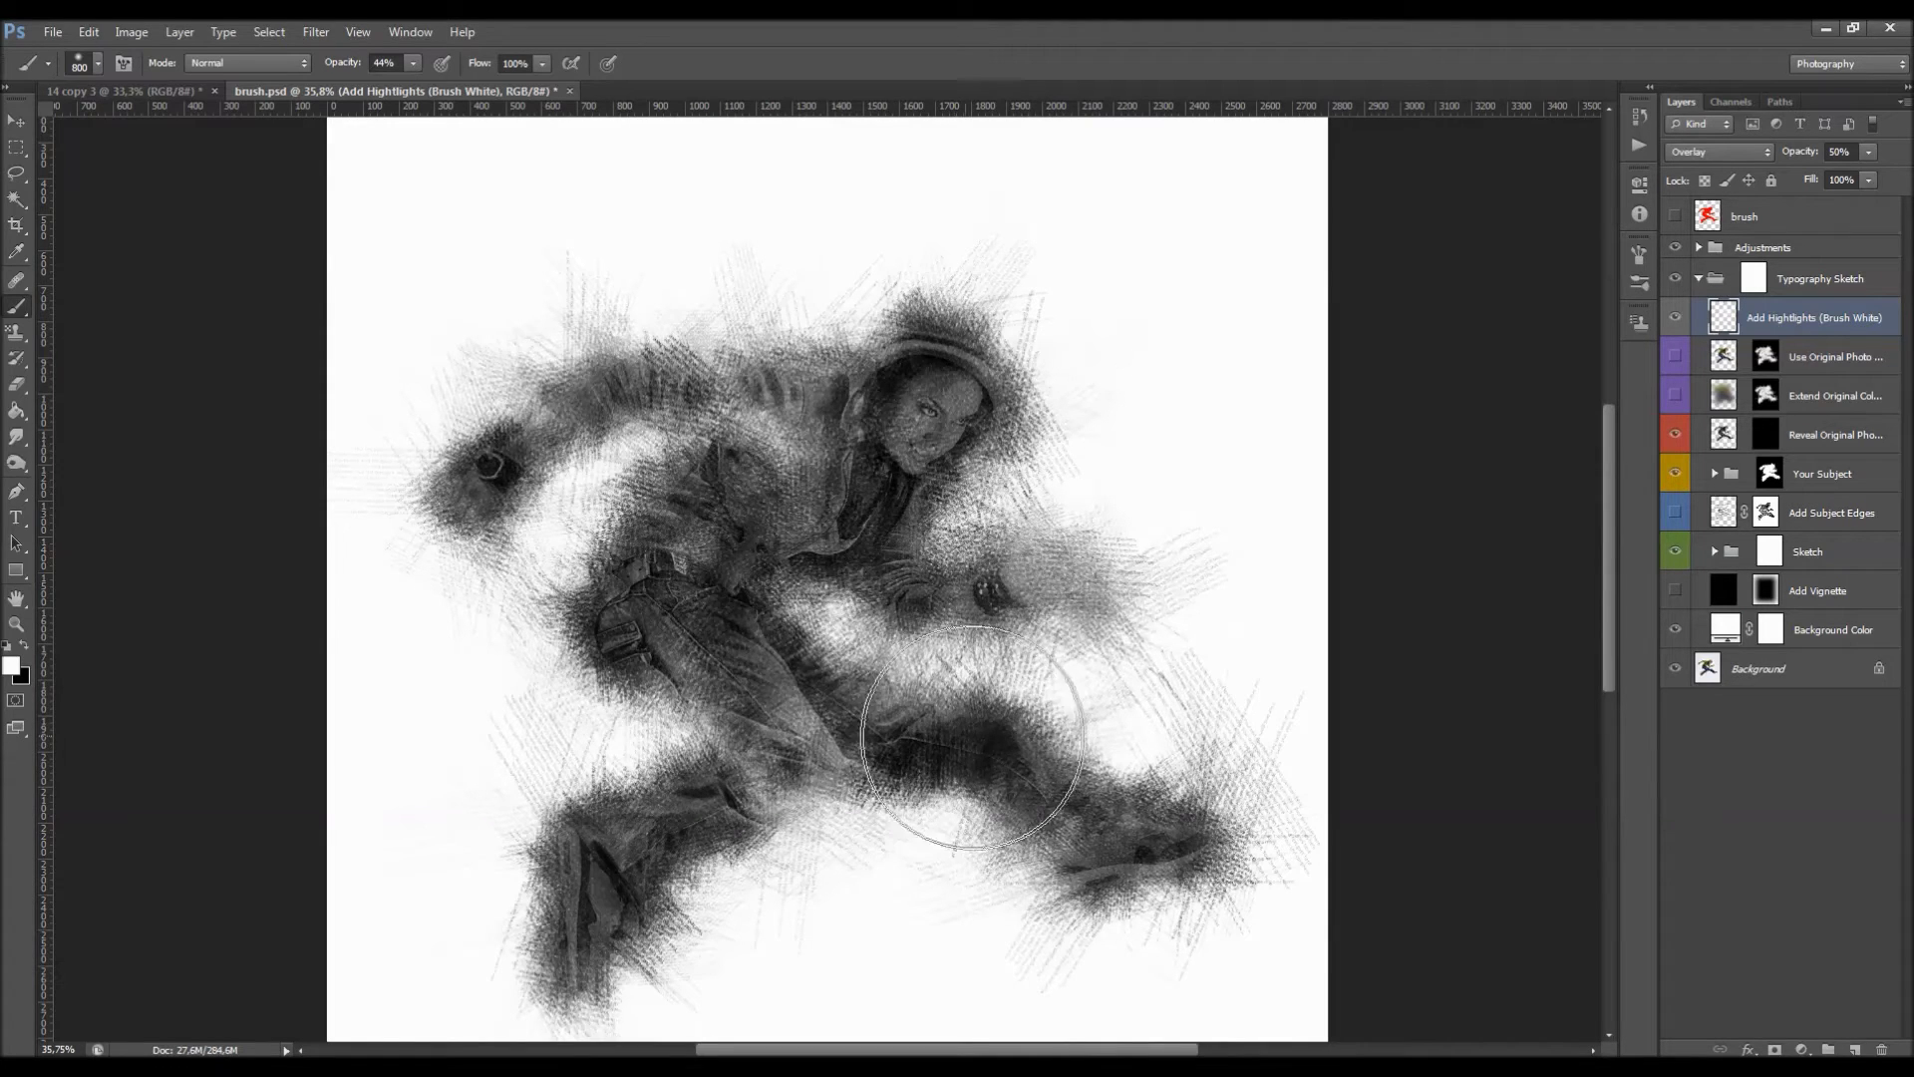
left_click(1040, 768)
left_click(1168, 817)
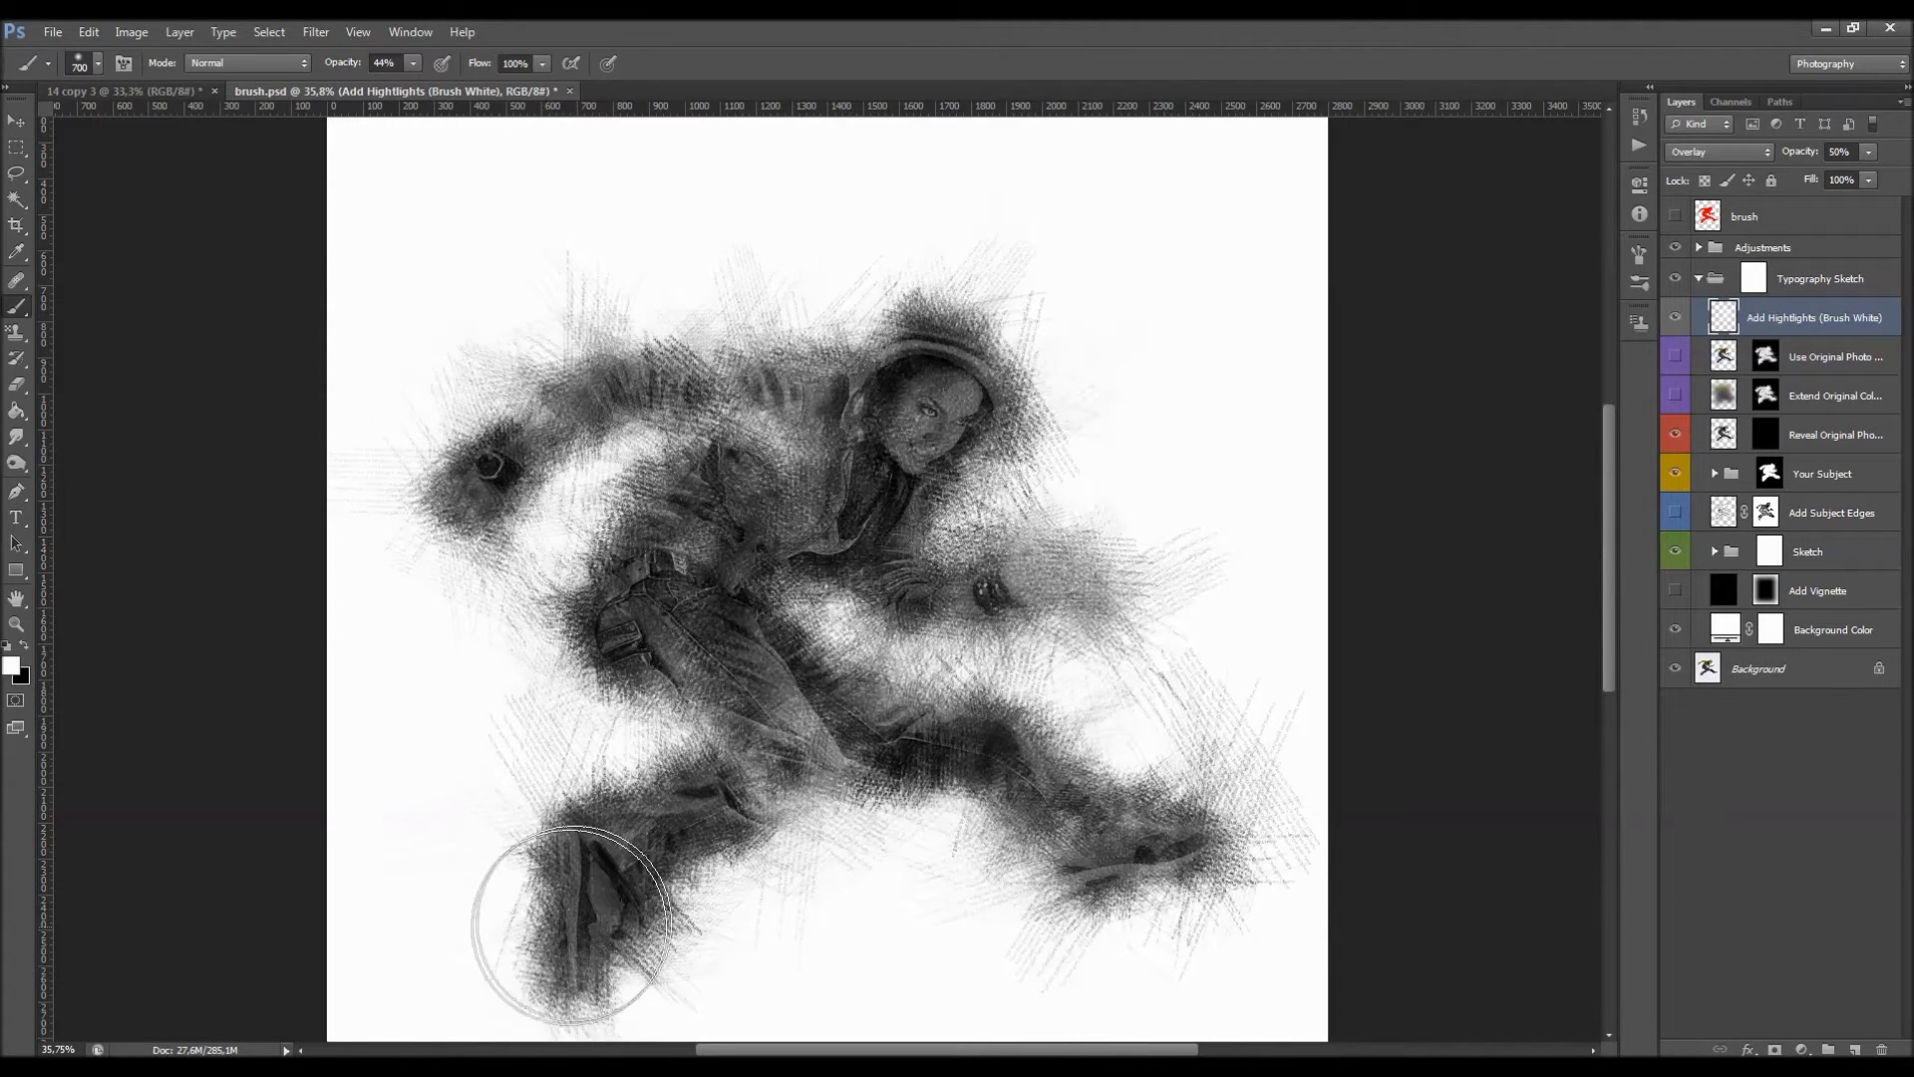
left_click(609, 898)
left_click(688, 586)
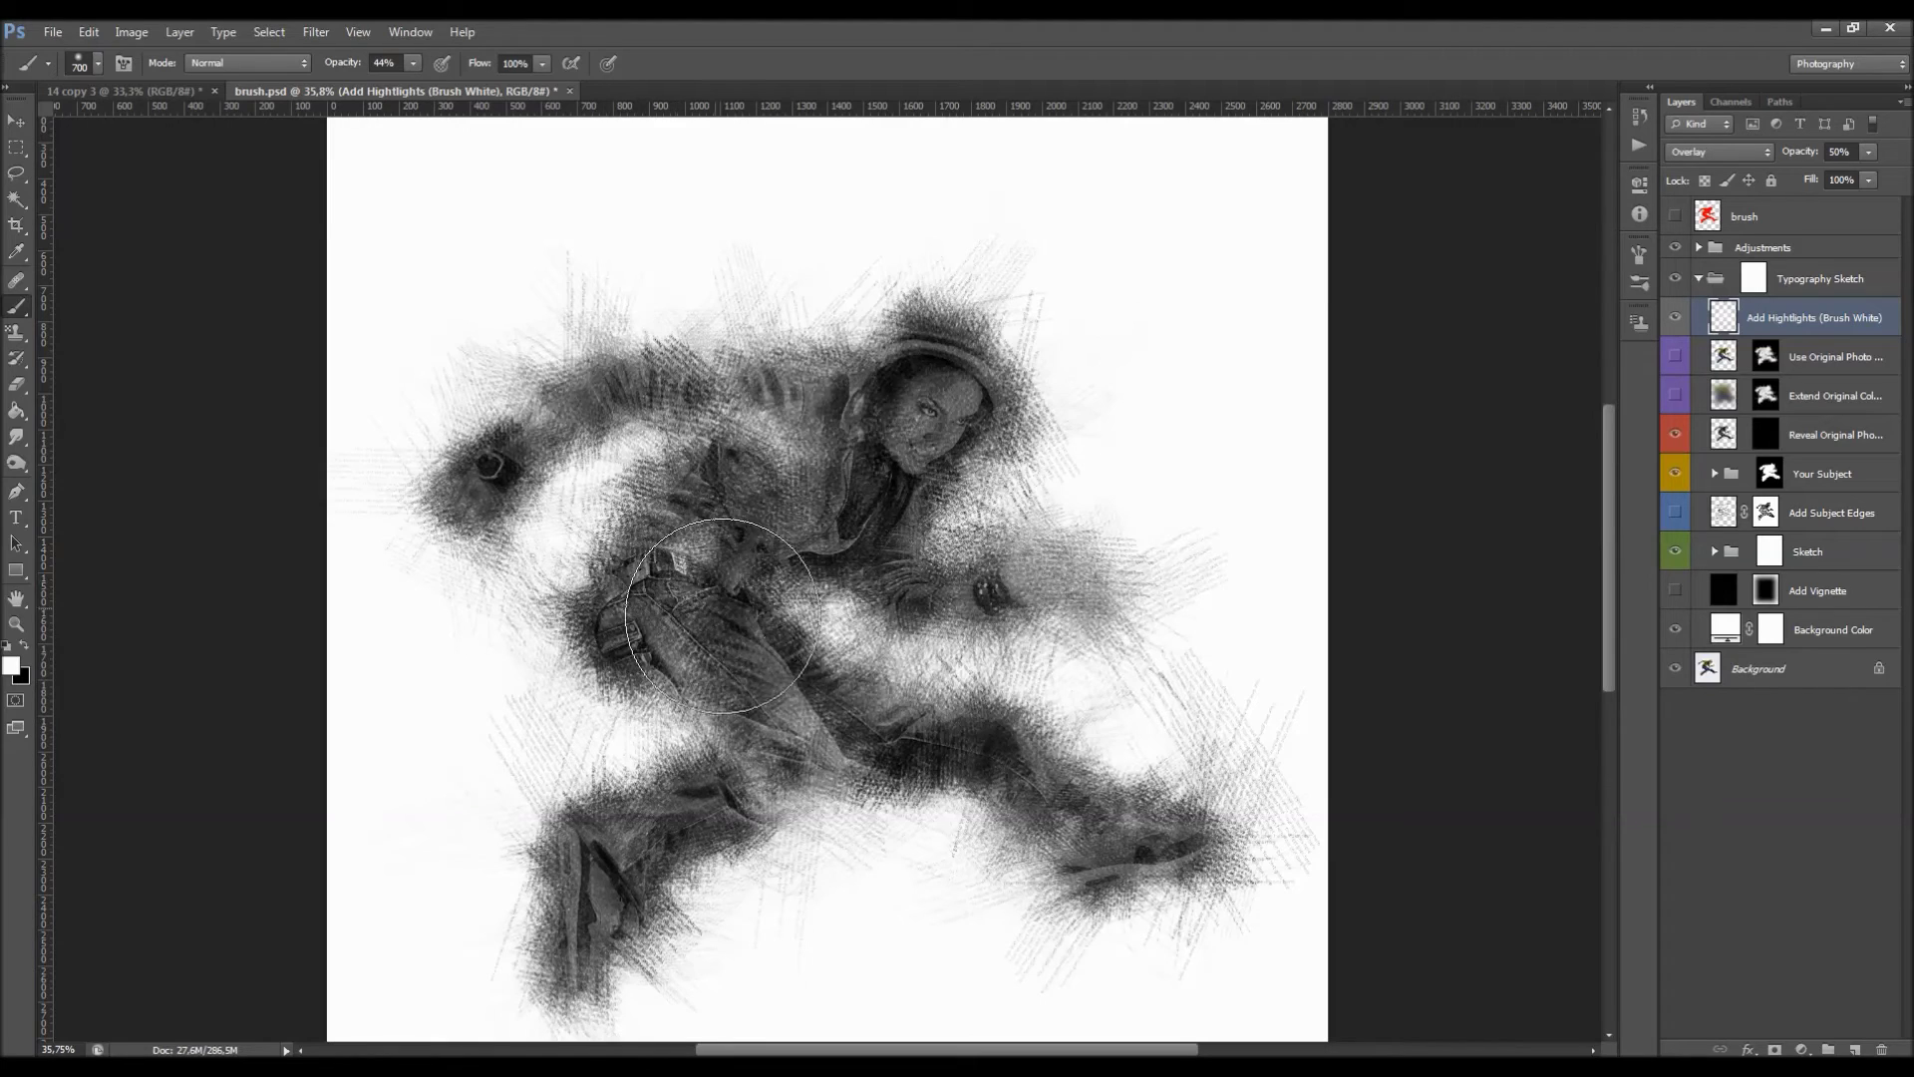
left_click(496, 466)
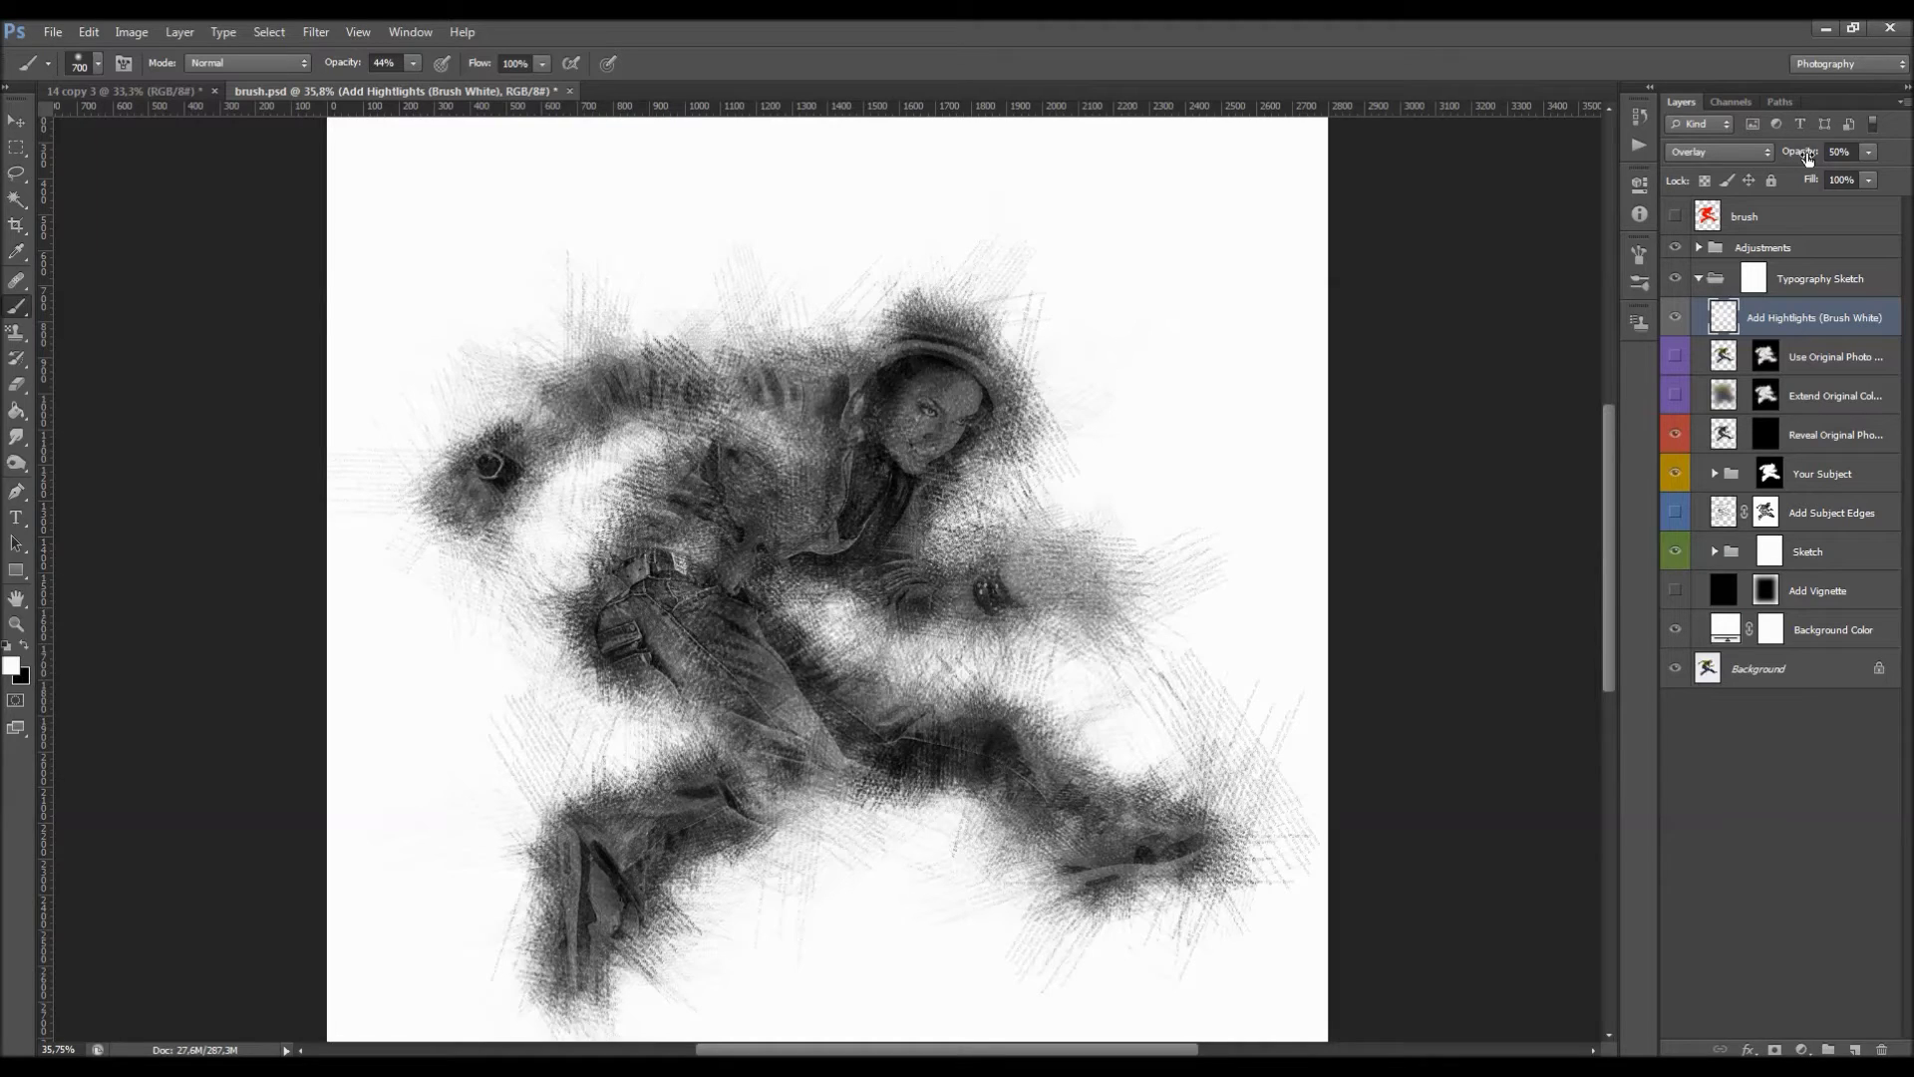
Set the Add Highlights (Brush White) layer's opacity to 52% and compare the artwork with and without it.
mouse_move(1807, 158)
left_mouse_down()
mouse_move(1646, 186)
mouse_move(1847, 181)
mouse_move(1800, 175)
left_mouse_up()
left_click(1674, 317)
left_click(1674, 317)
key("v")
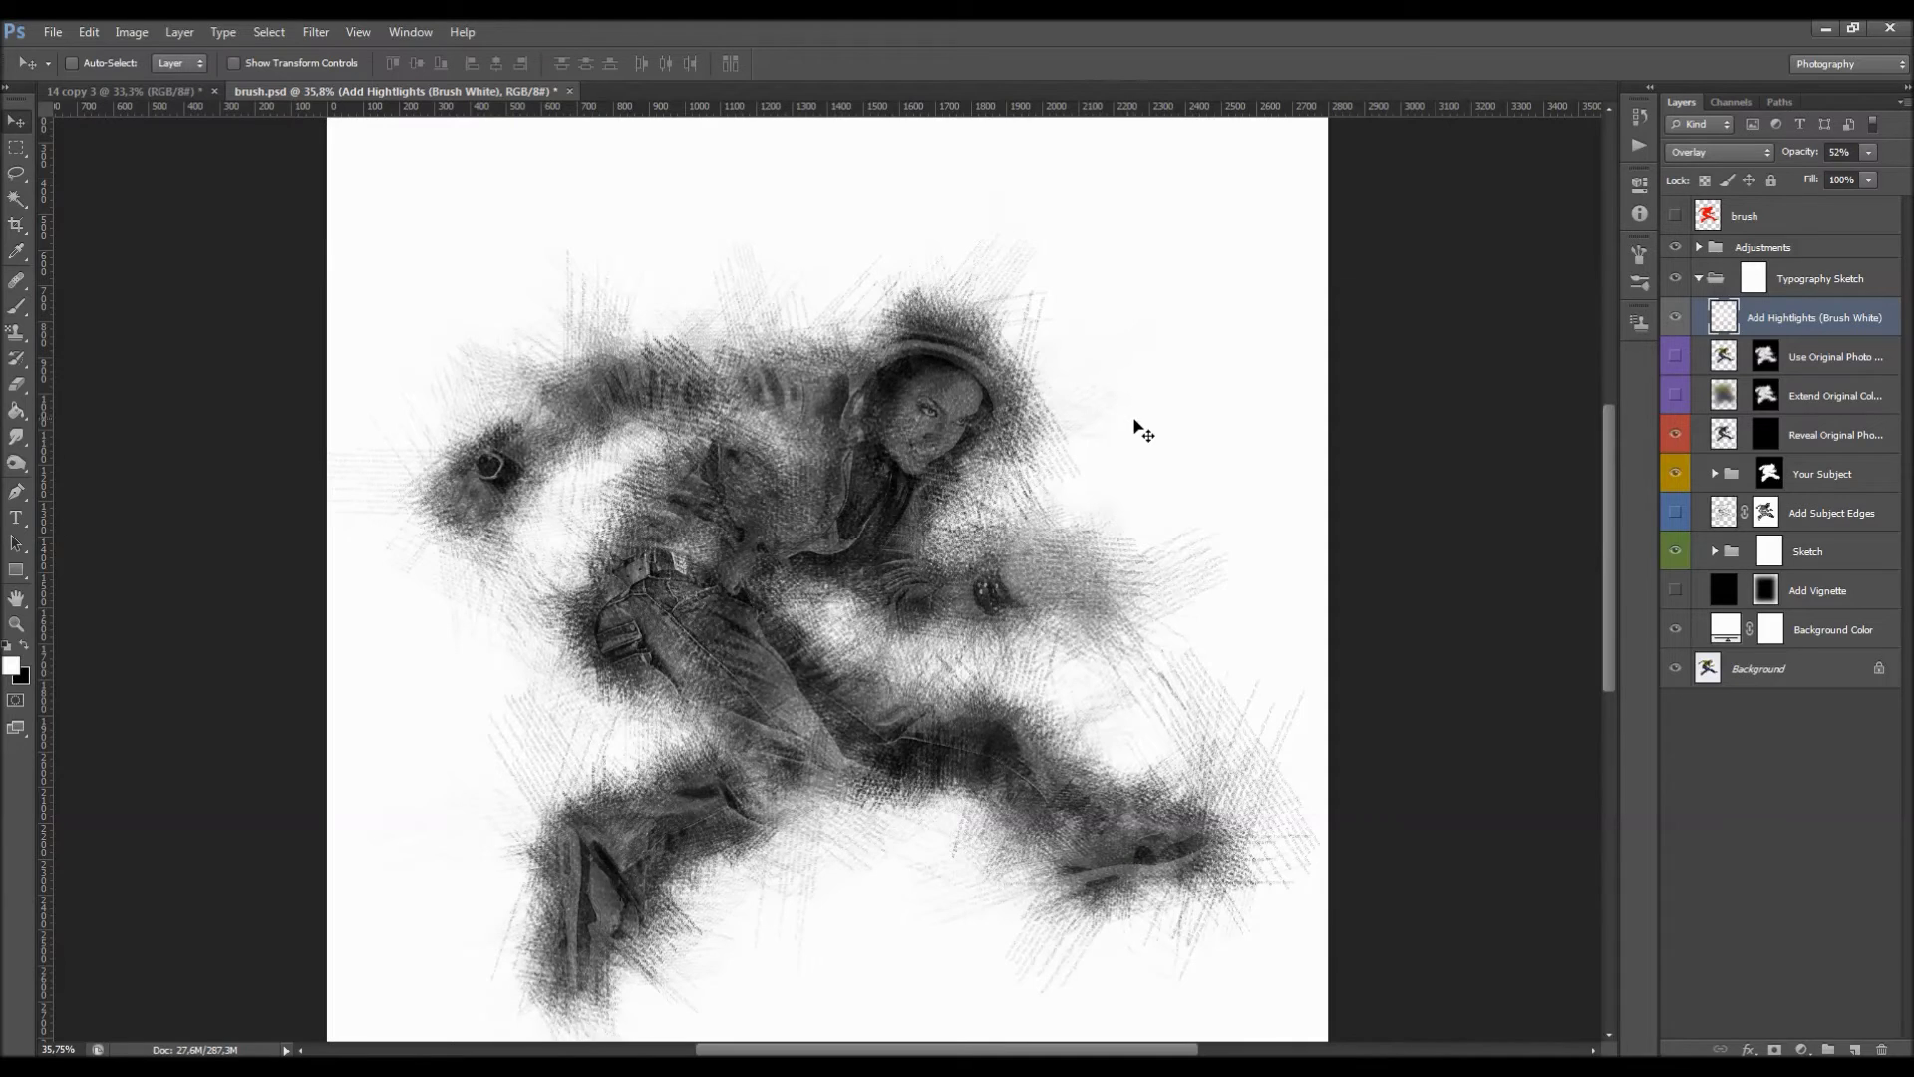
Select the Use Original Photo Colors? layer and make it visible to colour the figure.
double_click(1804, 361)
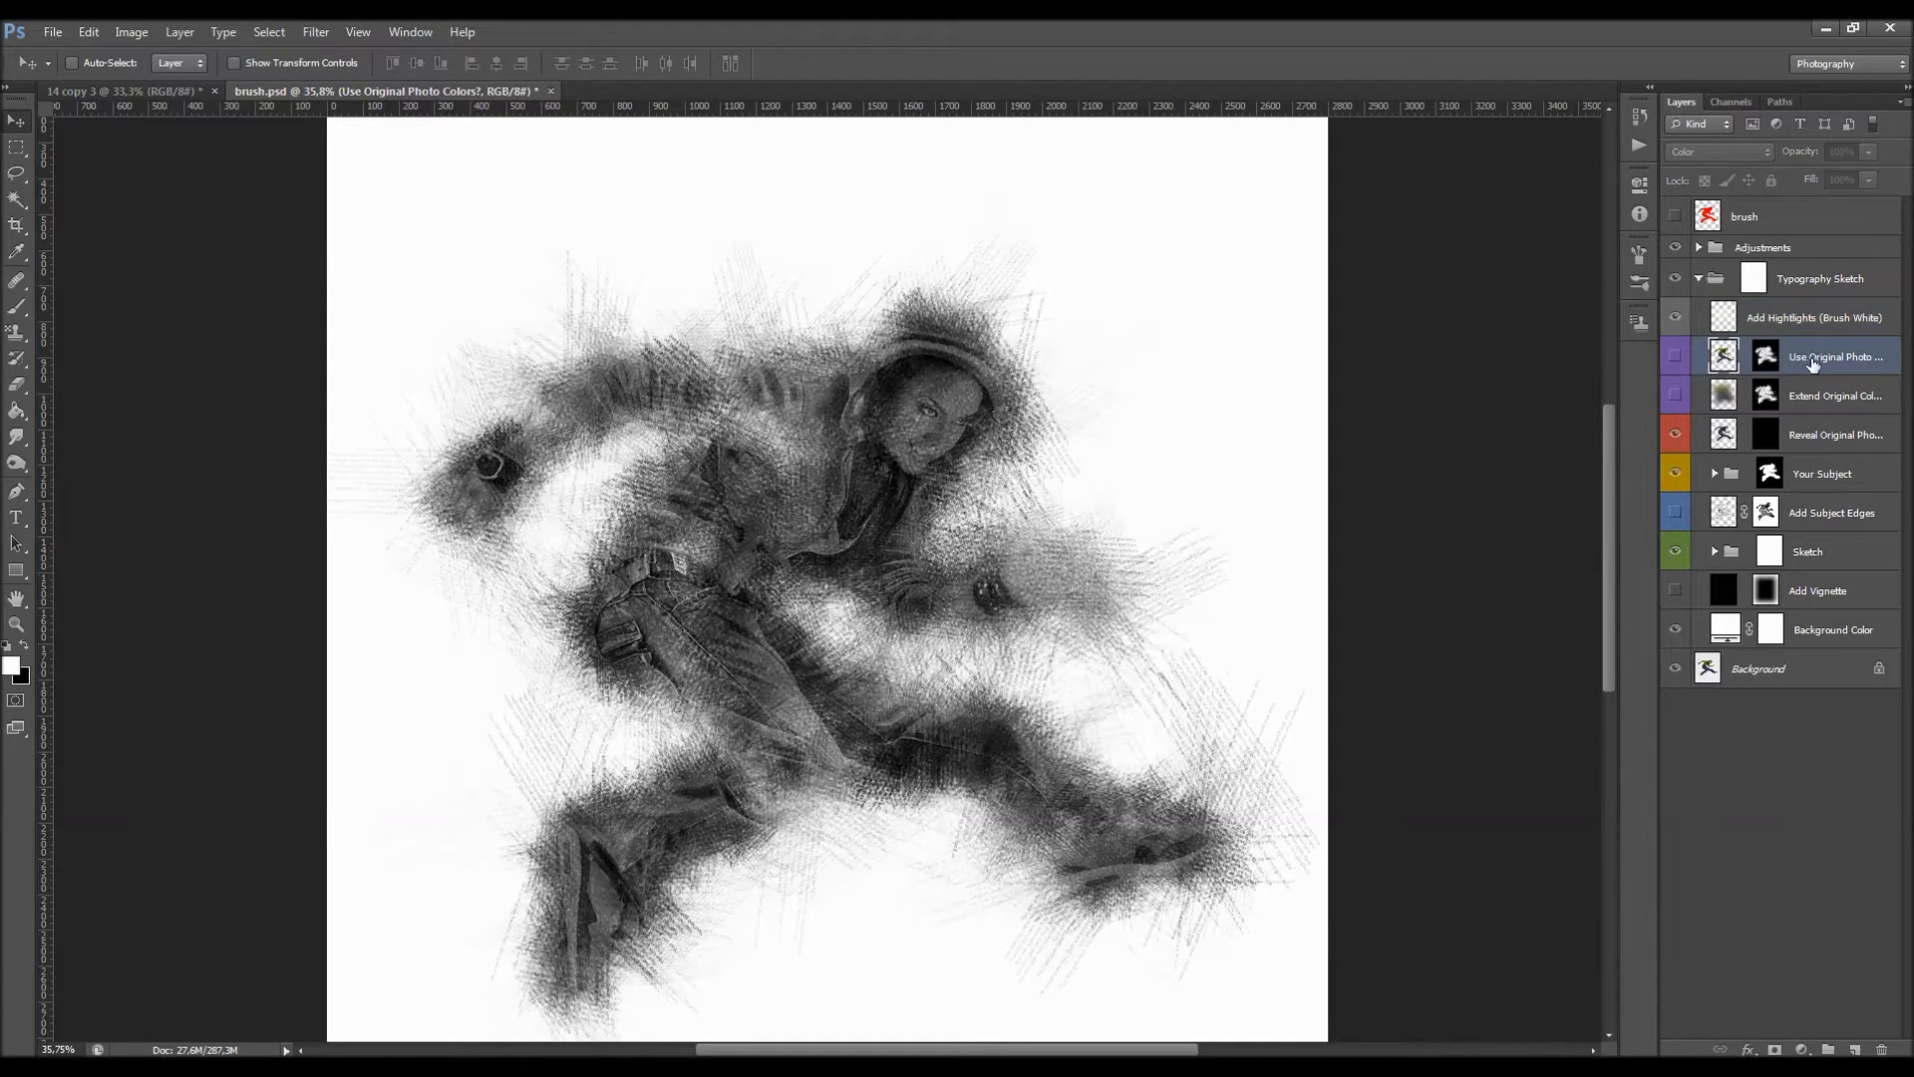
left_click_drag(1798, 359, 1887, 360)
left_click(1894, 363)
left_click(1679, 359)
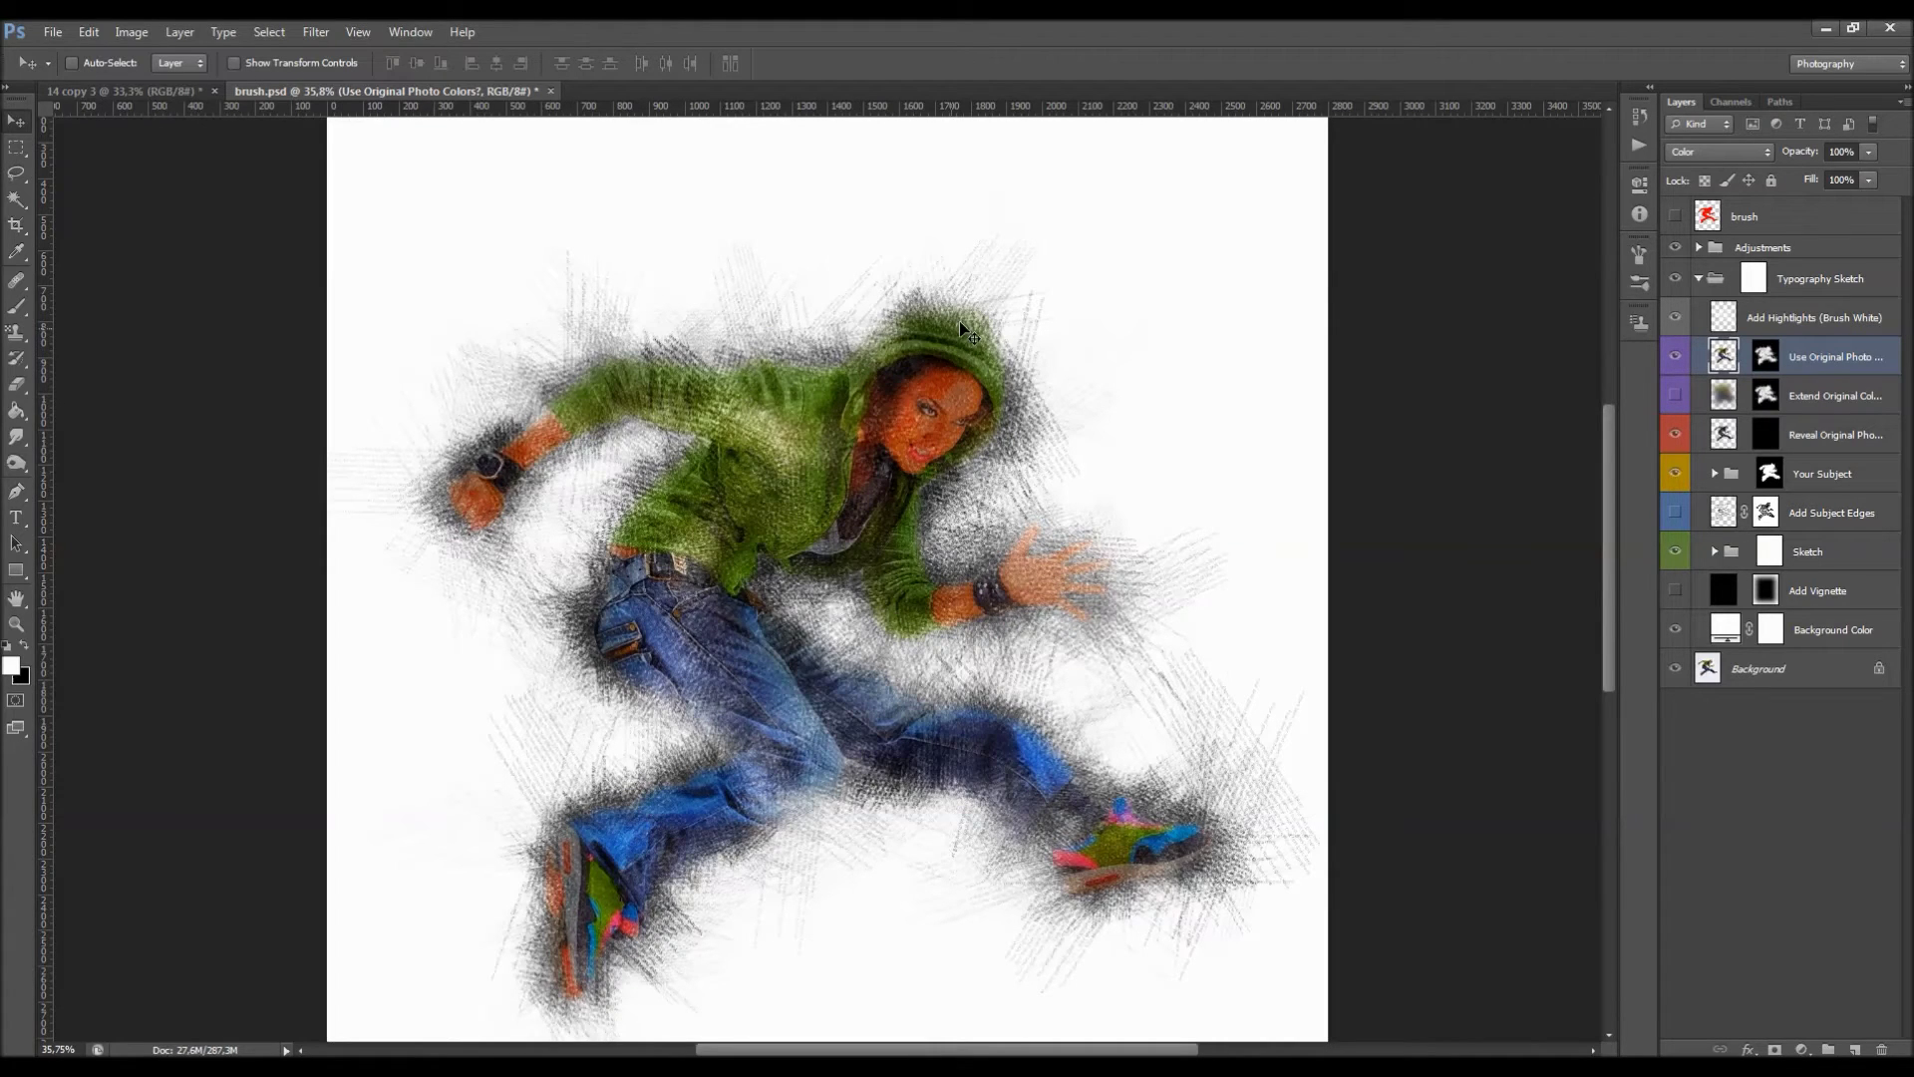
Show the Extend Original Colors? layer and compare the surrounding sketch strokes with and without it.
left_click(1792, 398)
double_click(1791, 399)
left_click_drag(1812, 398, 1893, 401)
left_click(1893, 401)
left_click(1679, 398)
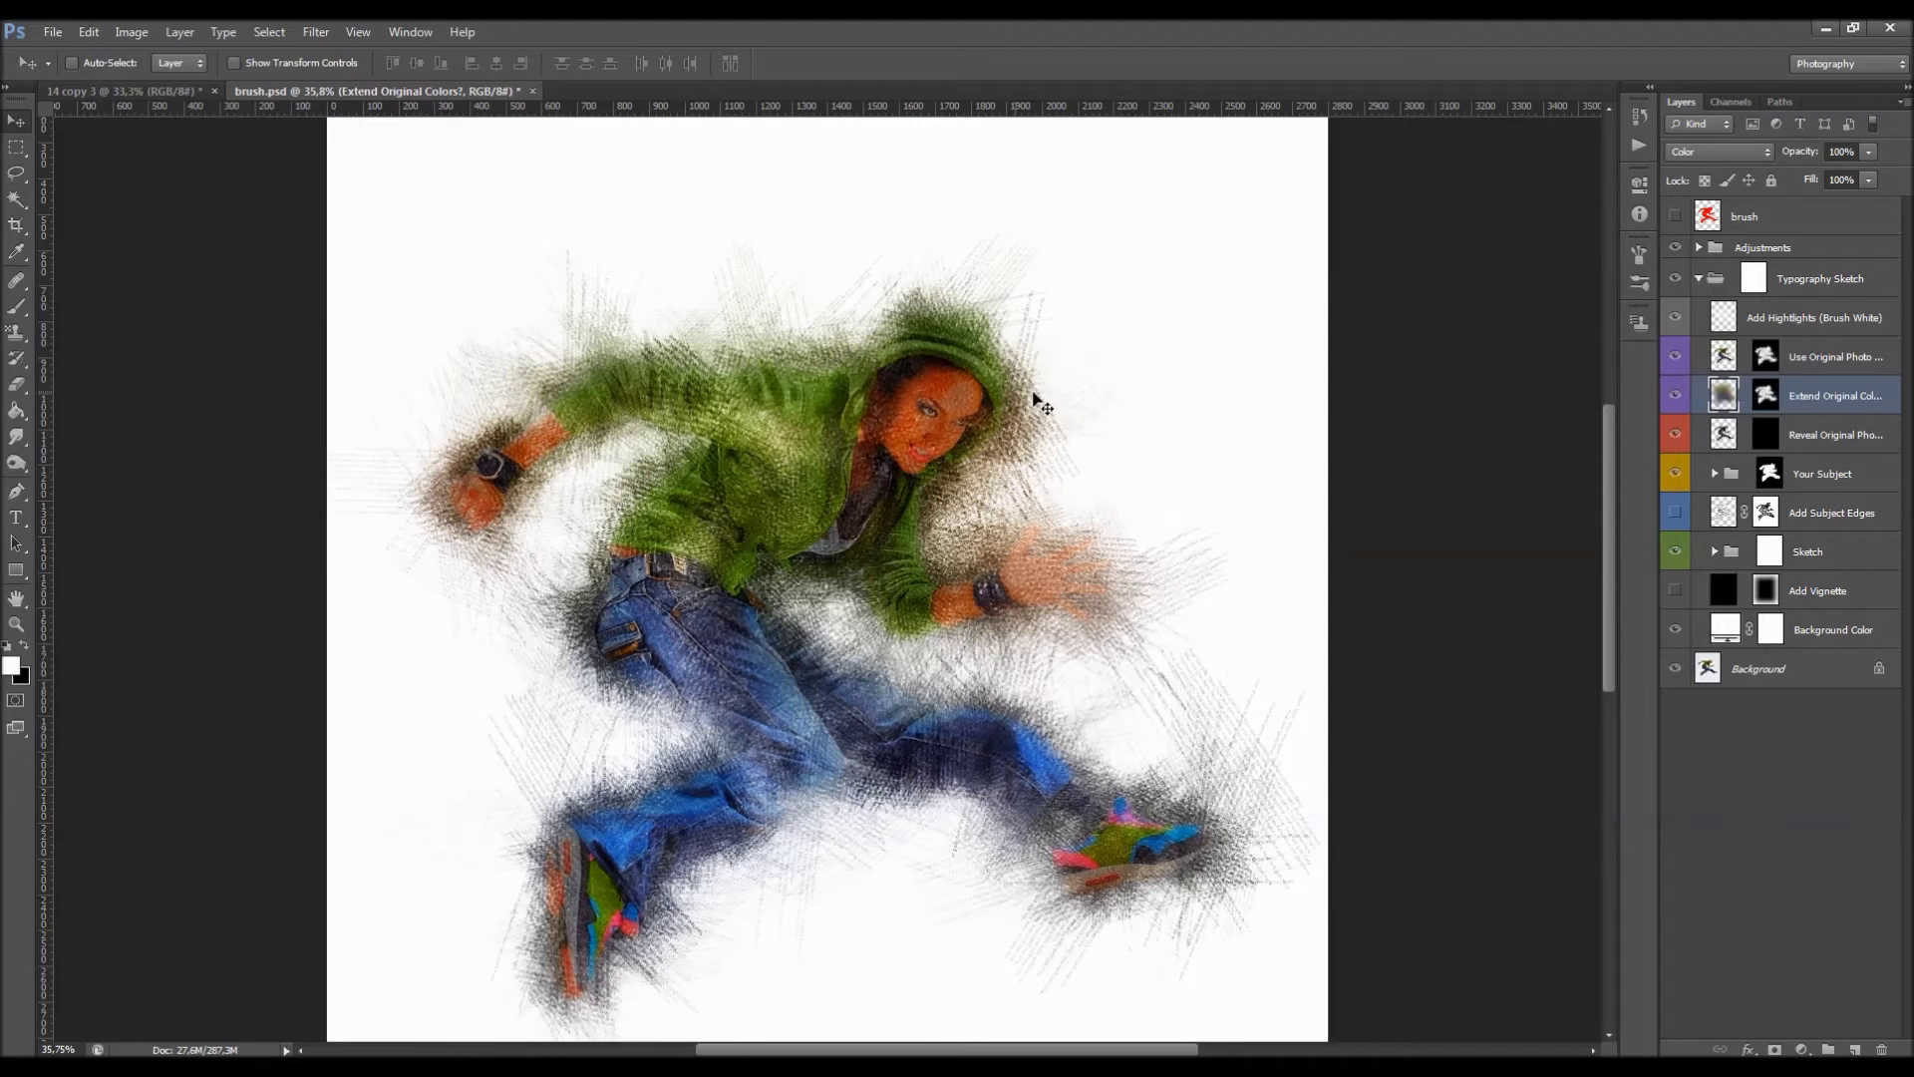
left_click(1674, 394)
left_click(1675, 395)
Duplicate the Extend Original Colors? layer and compare the colour spread with and without the copy.
key("ctrl+j")
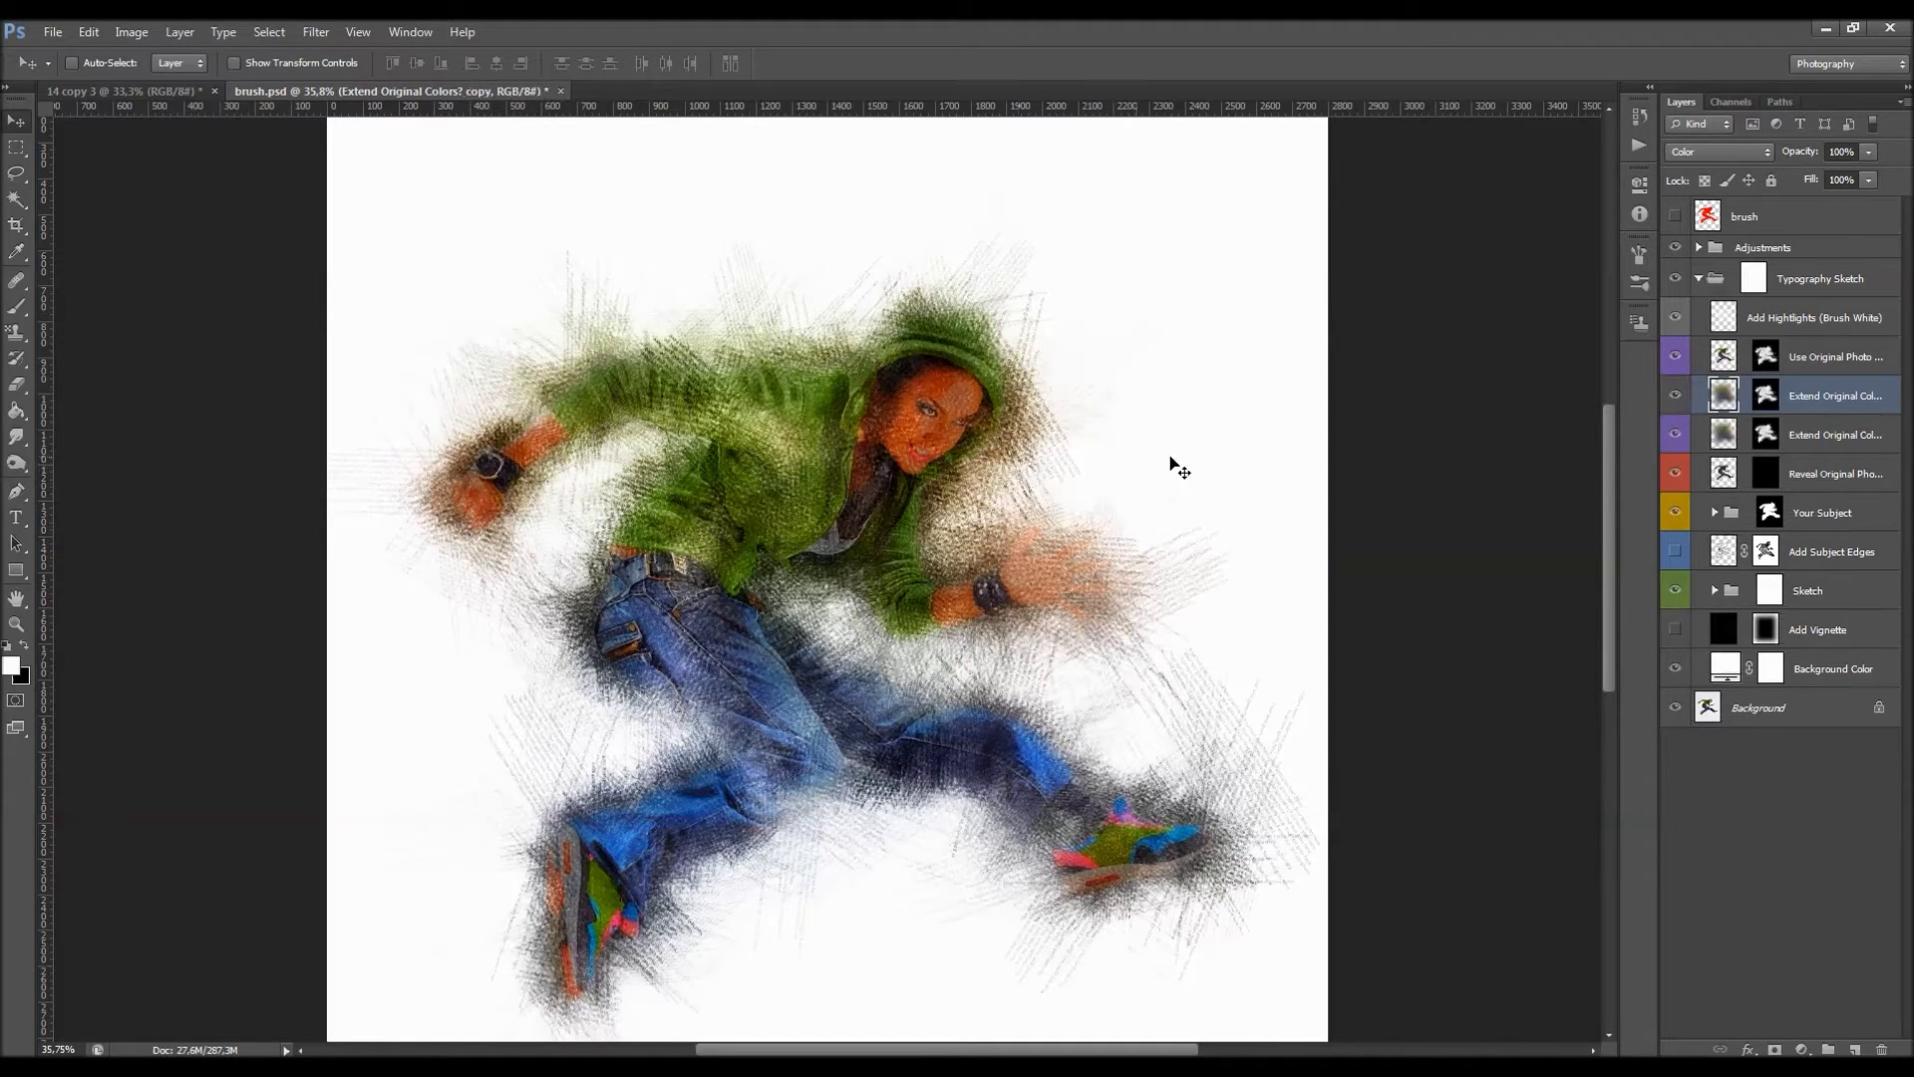
right_click(1839, 395)
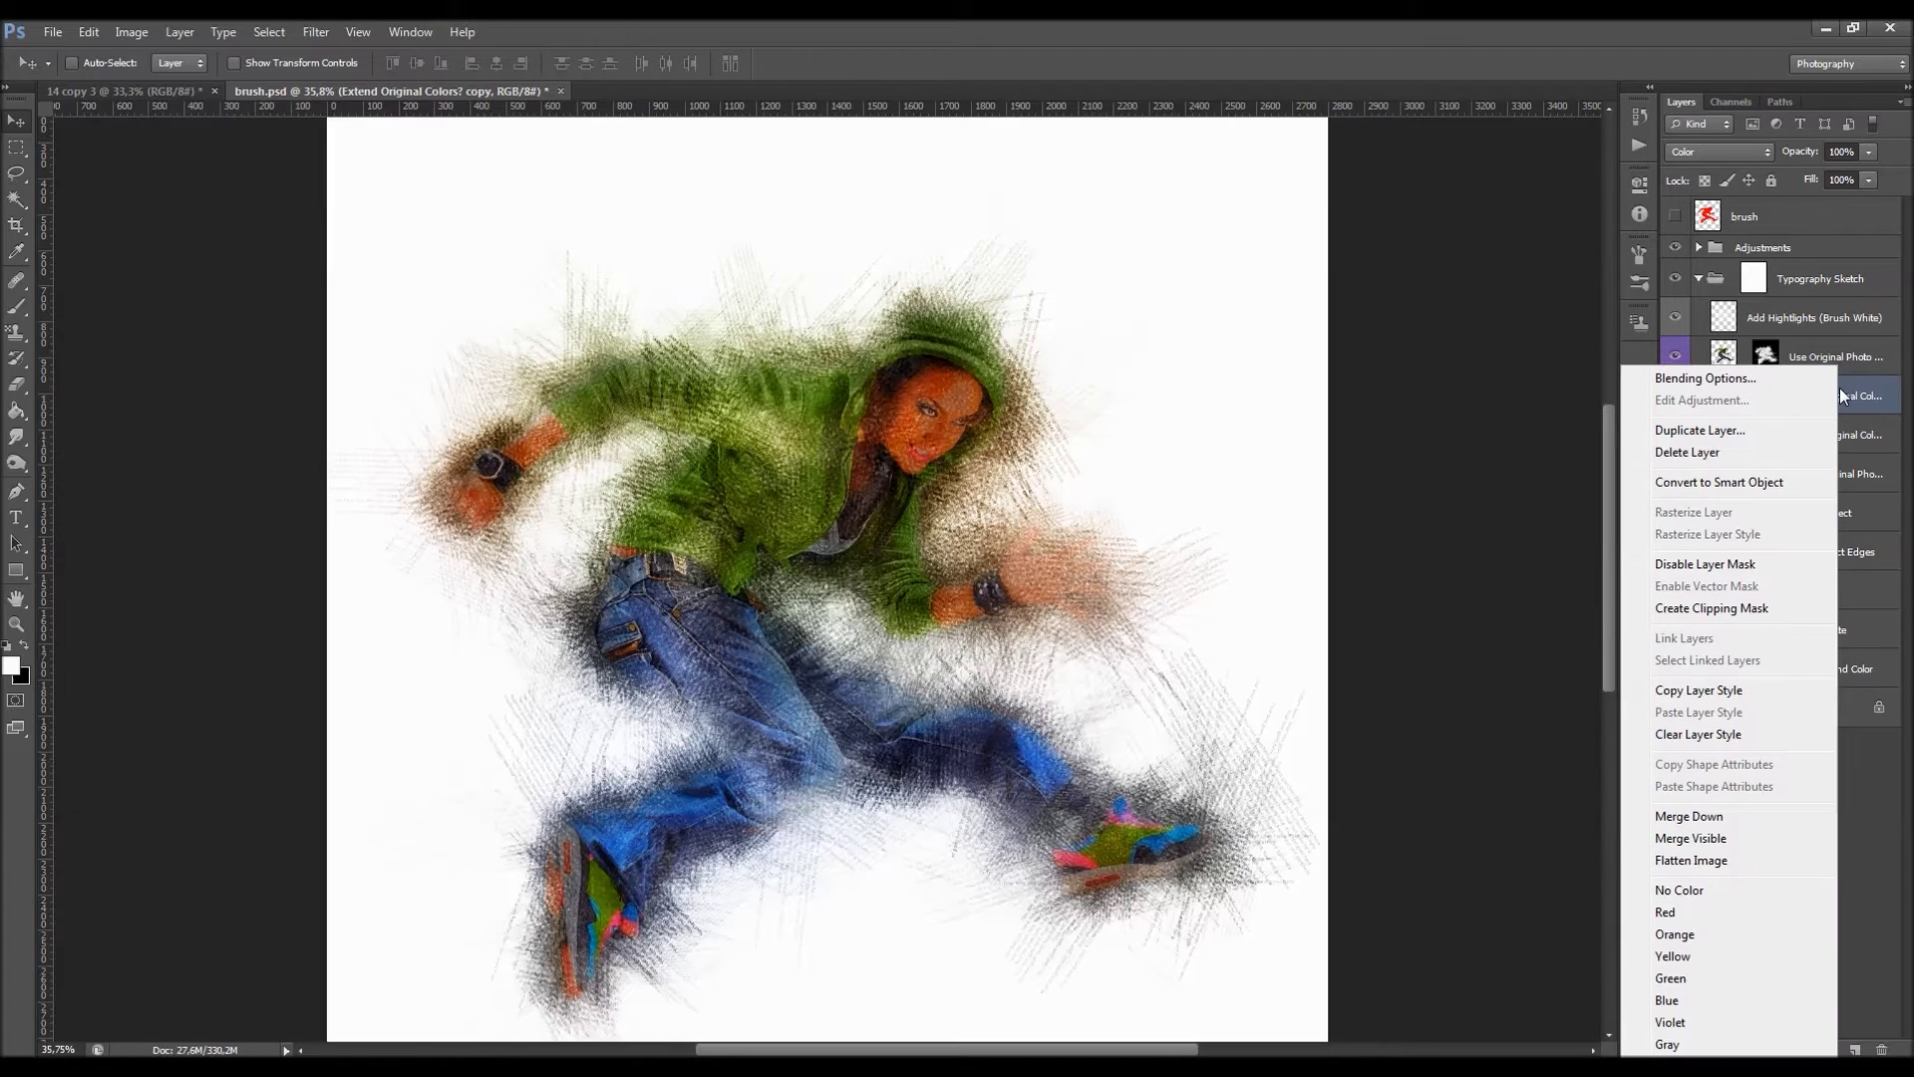
right_click(1857, 394)
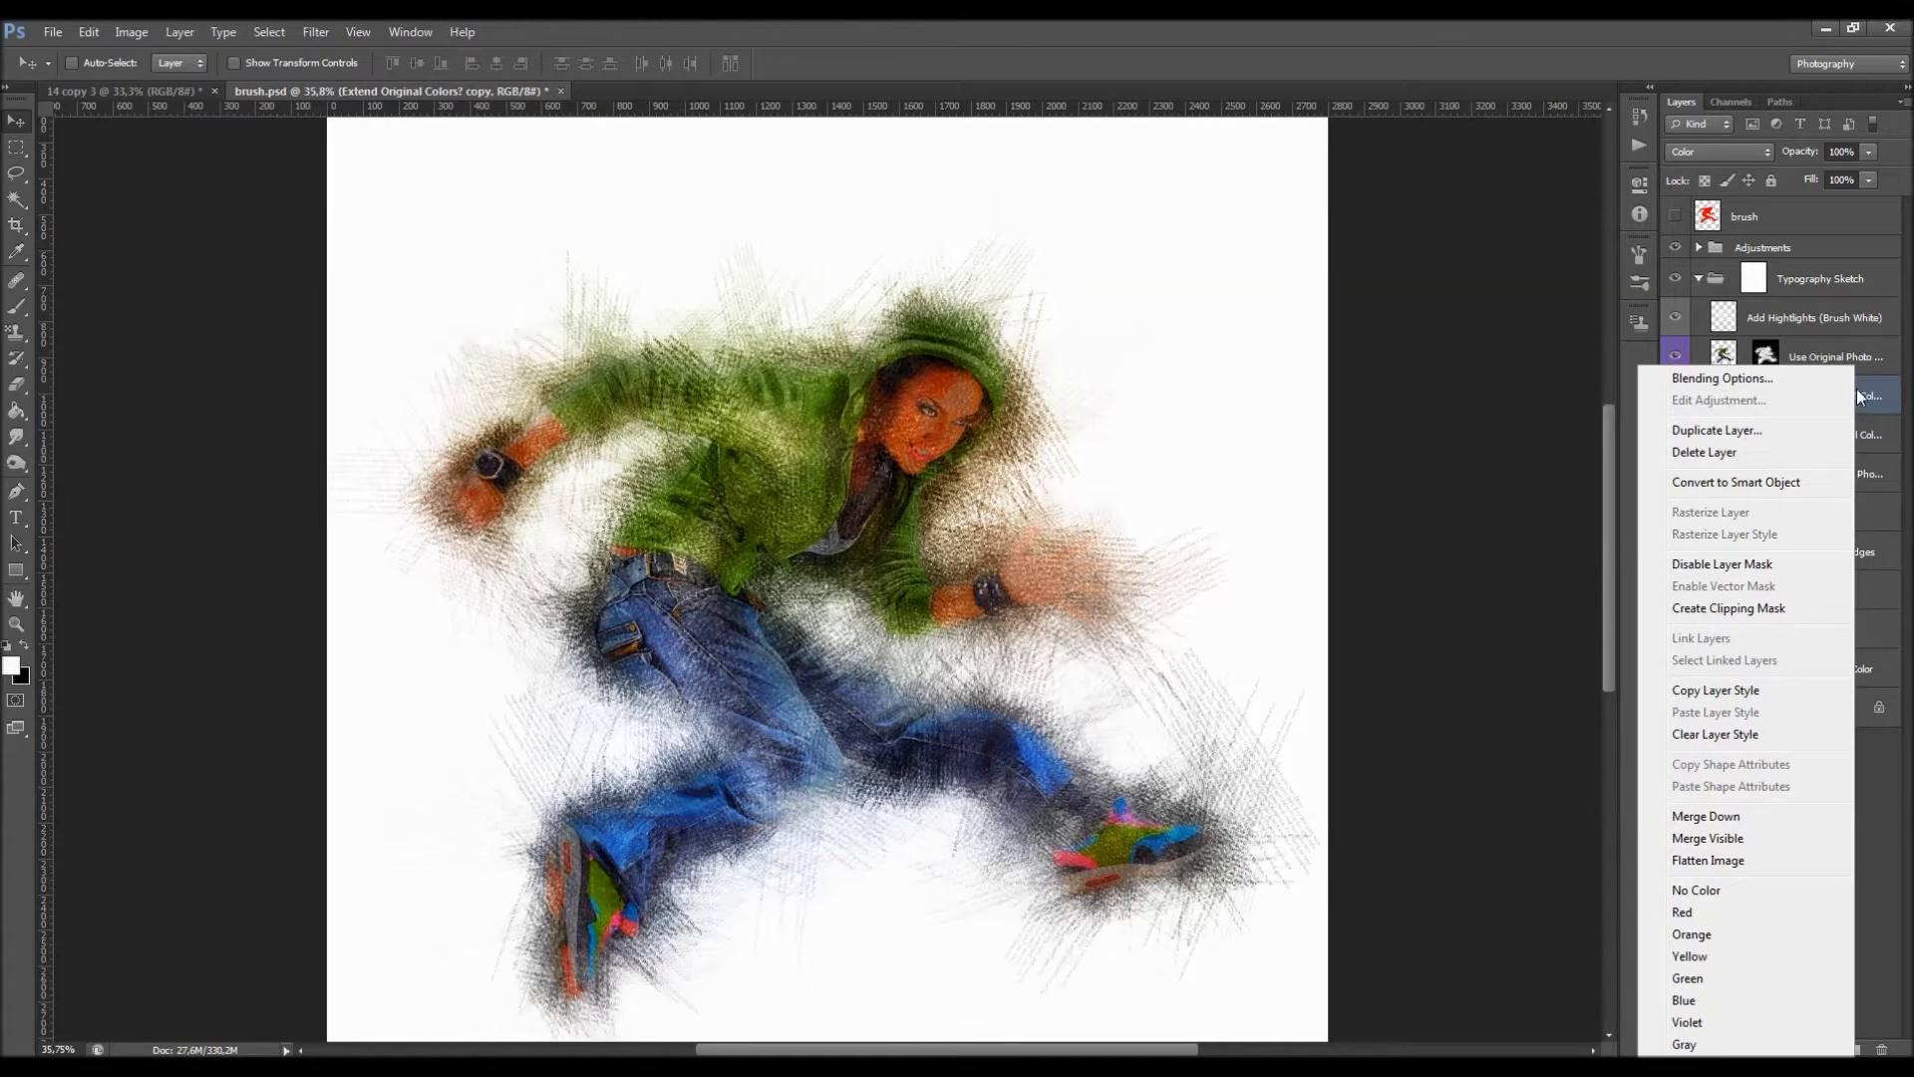
left_click(1870, 397)
left_click(1676, 396)
left_click(1675, 396)
left_click(1675, 395)
left_click(1675, 396)
left_click(1675, 395)
left_click(1675, 395)
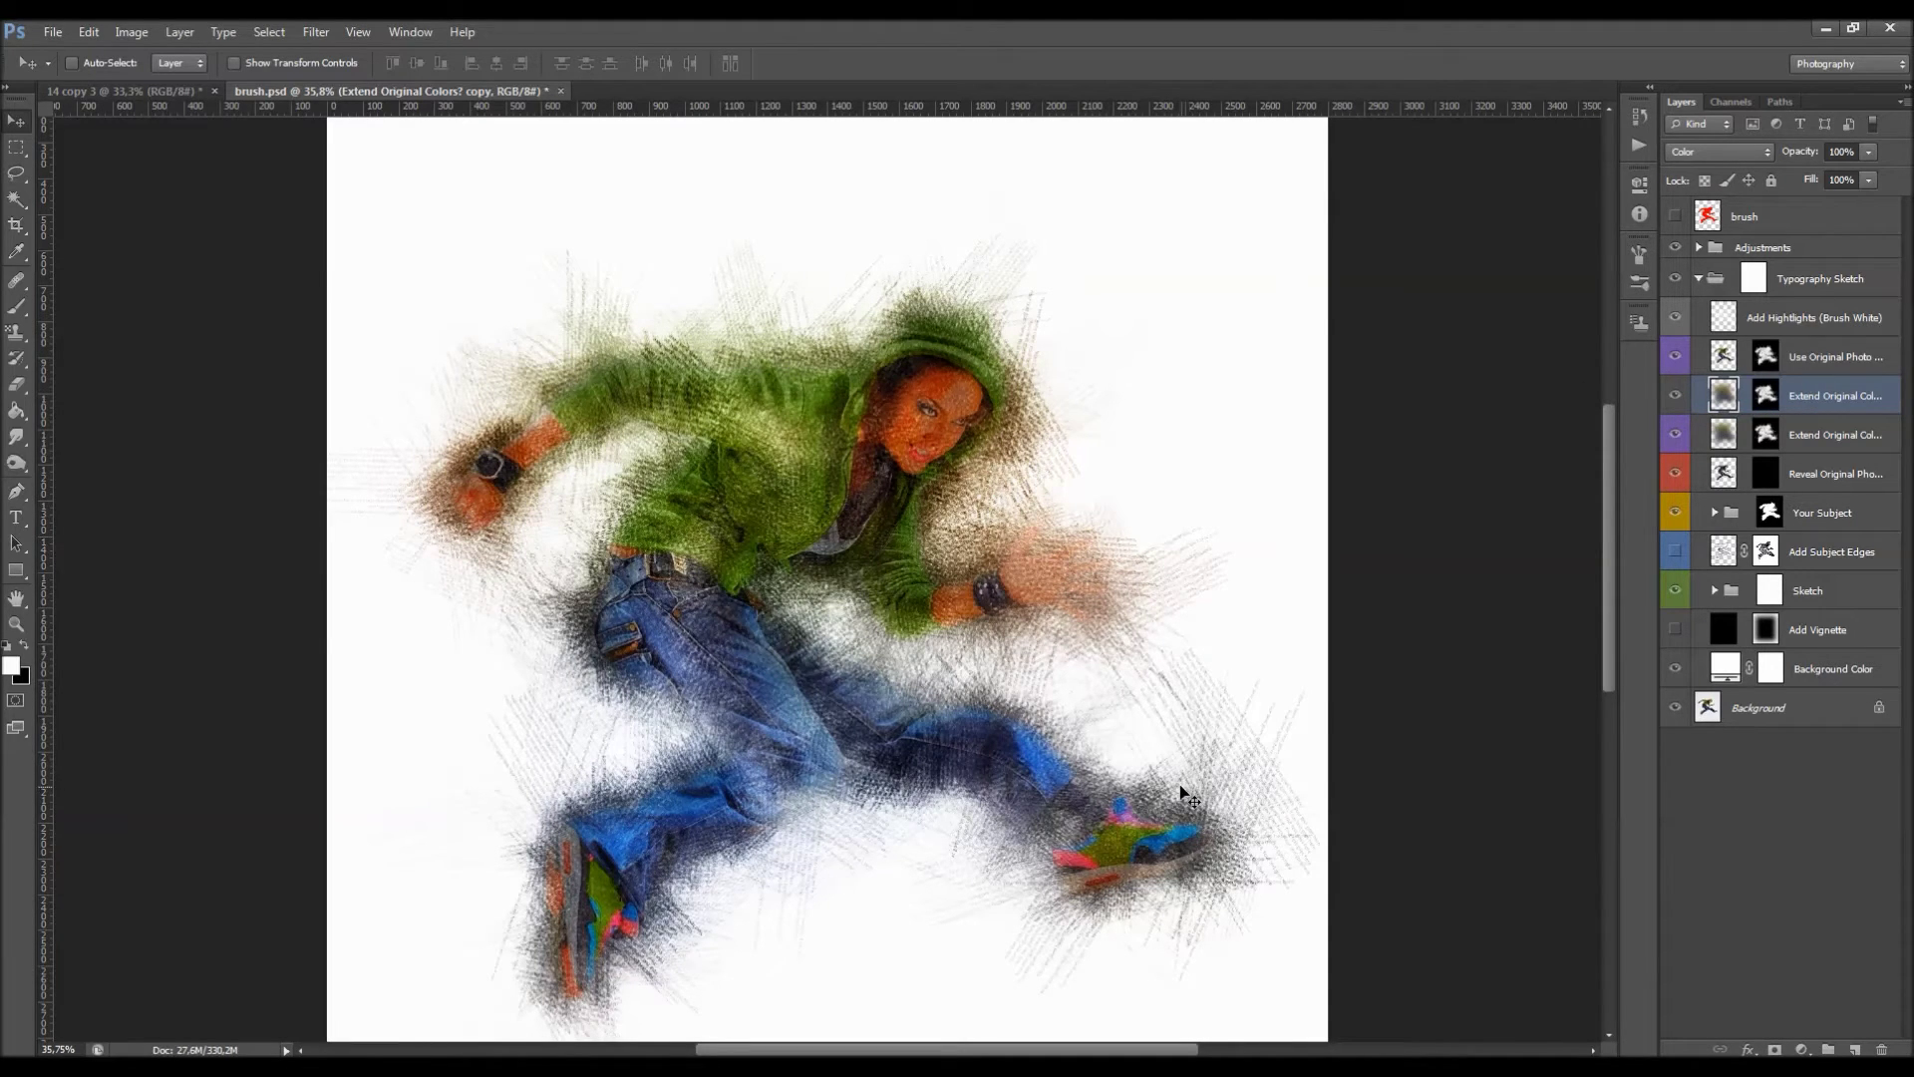
Merge the two Extend Original Colors? layers and set the merged layer's blend mode to Color.
scroll(1068, 611, "down", 3)
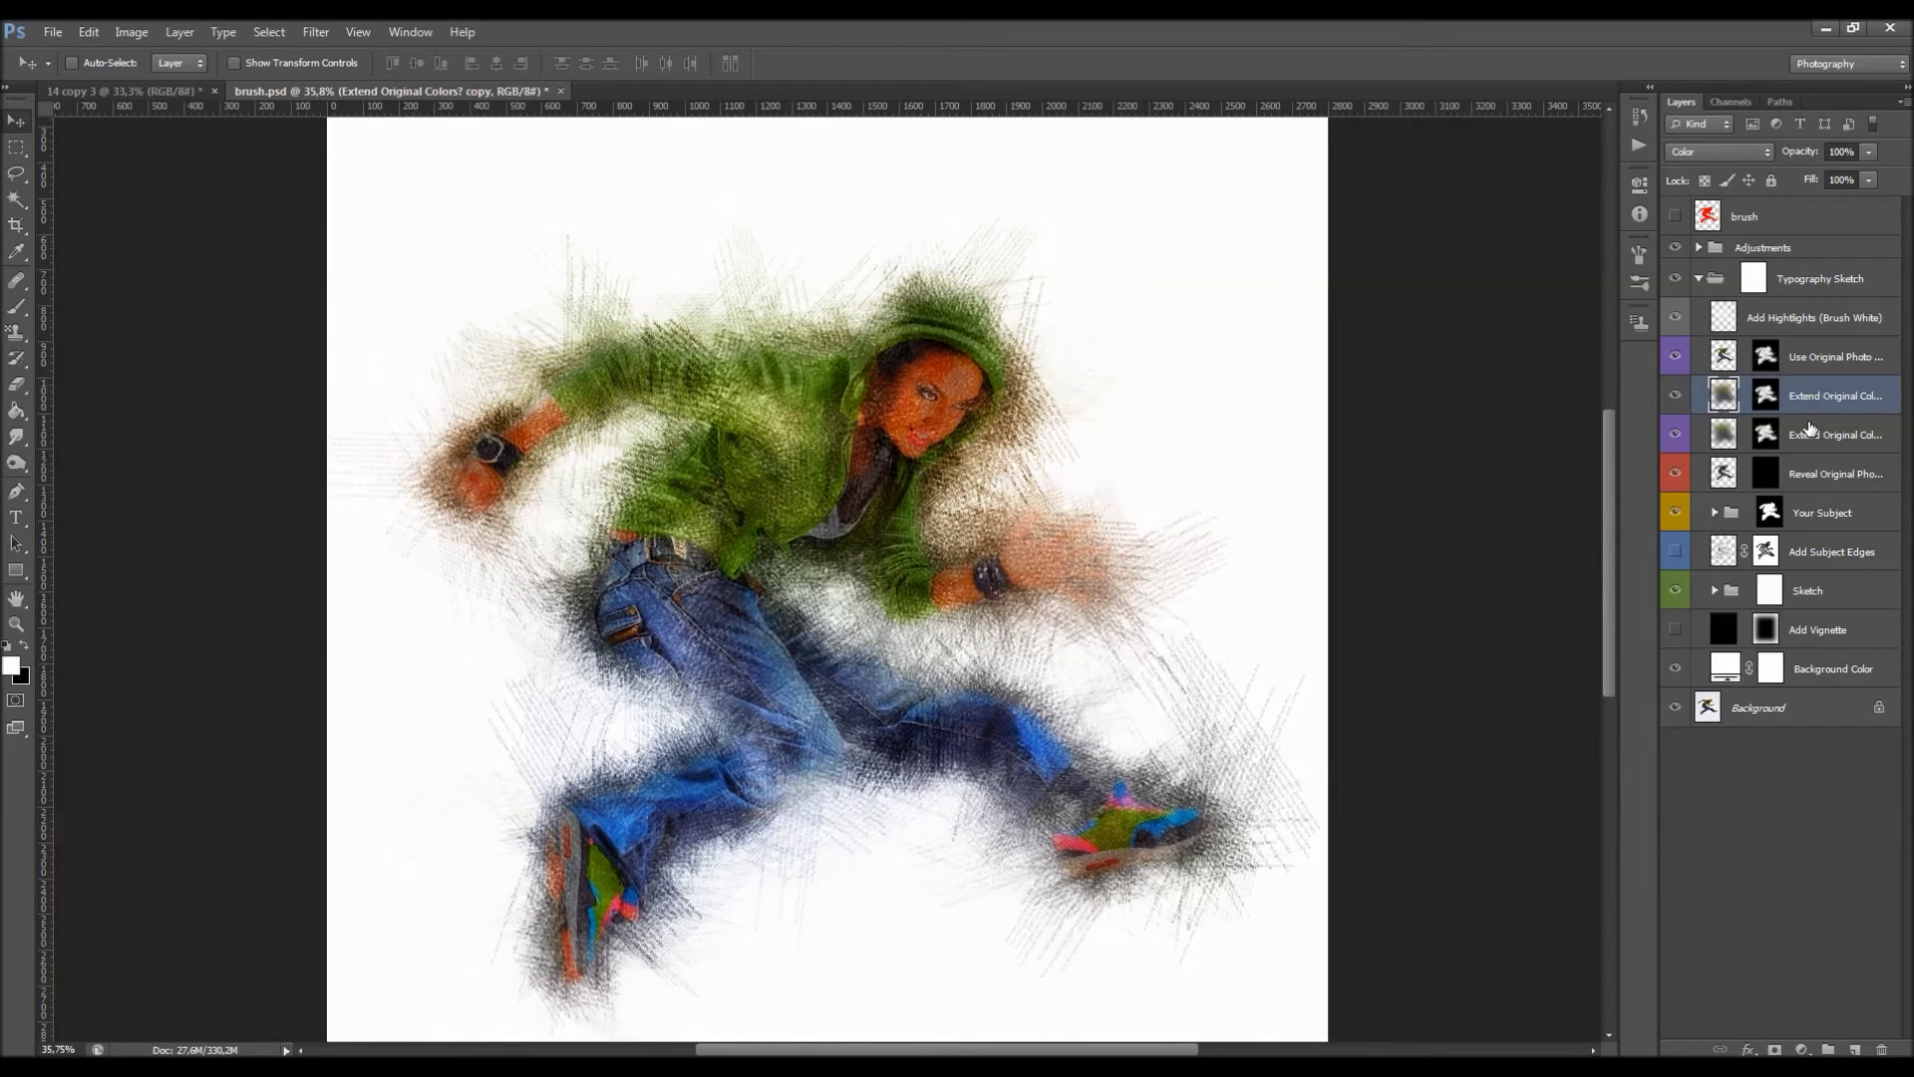
left_click(1811, 432, "shift")
left_click(1828, 403)
left_click(1821, 433, "shift")
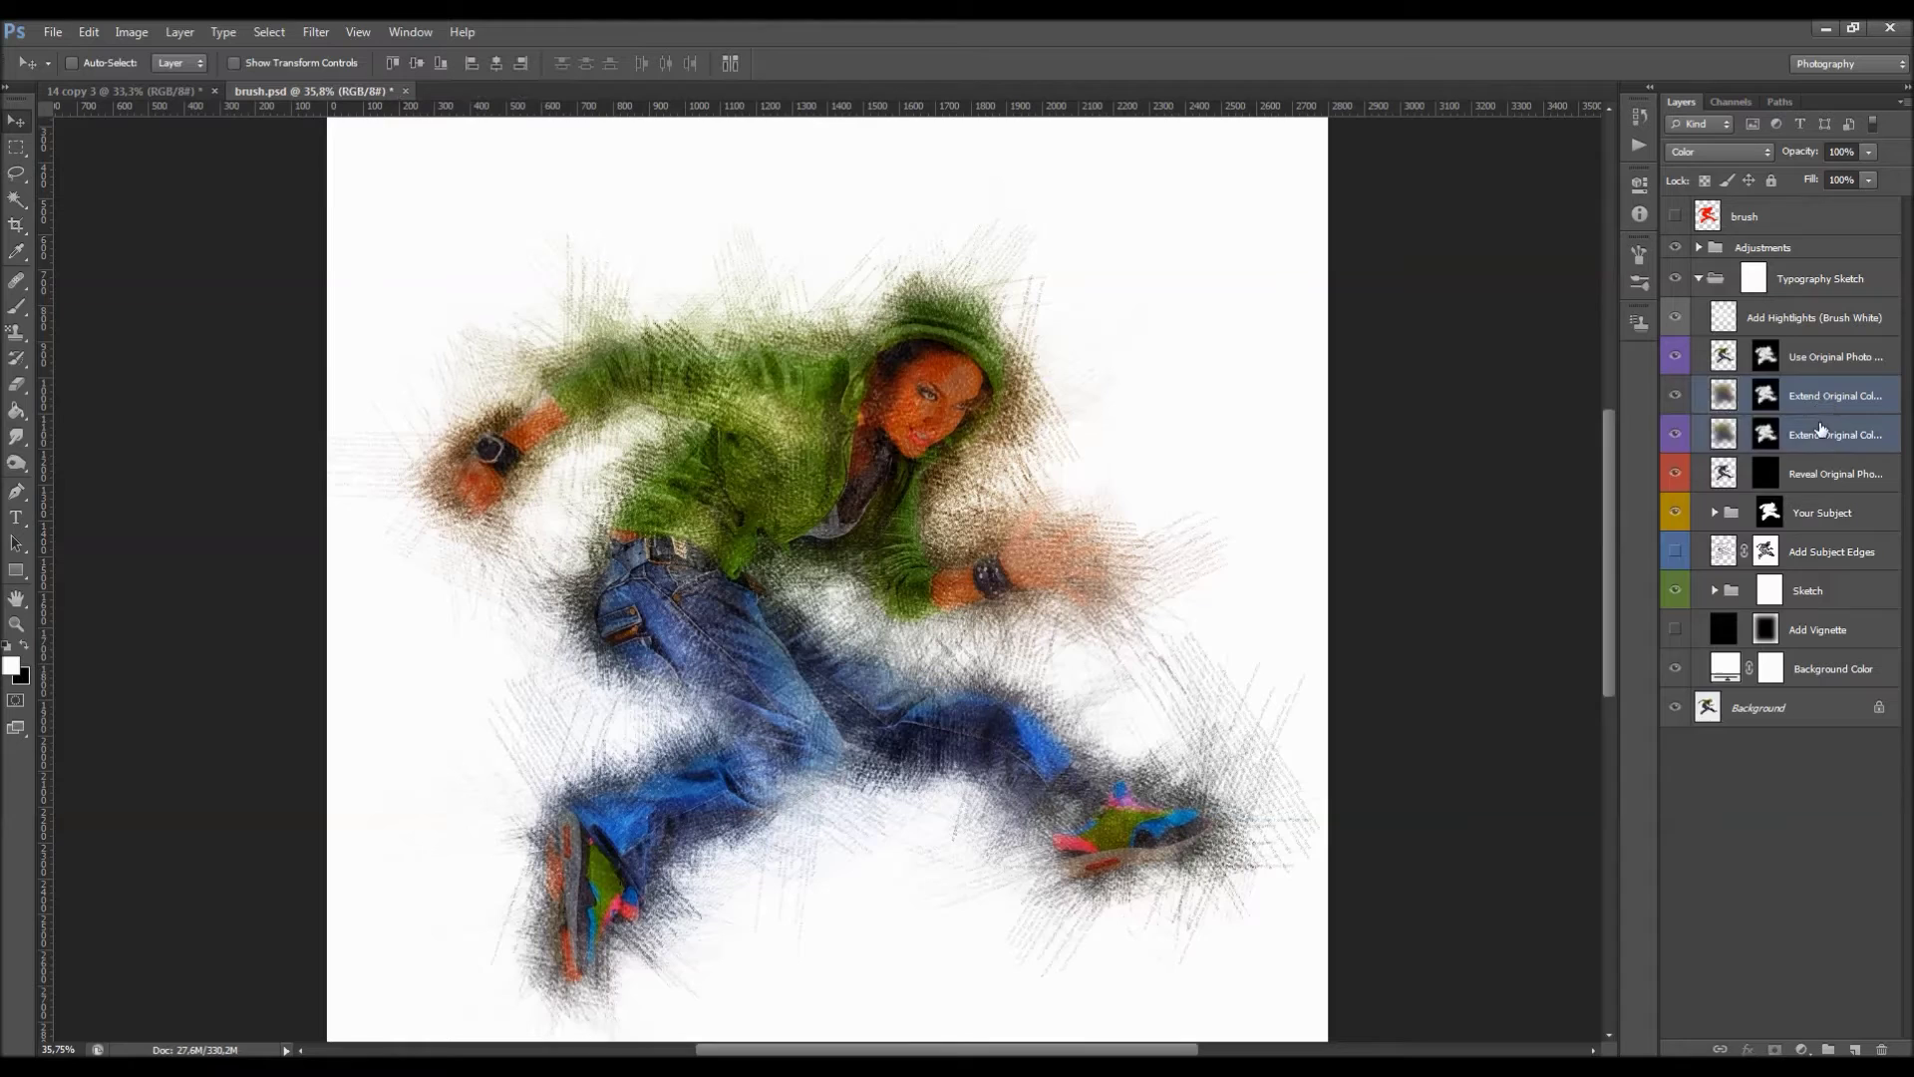
right_click(1820, 428)
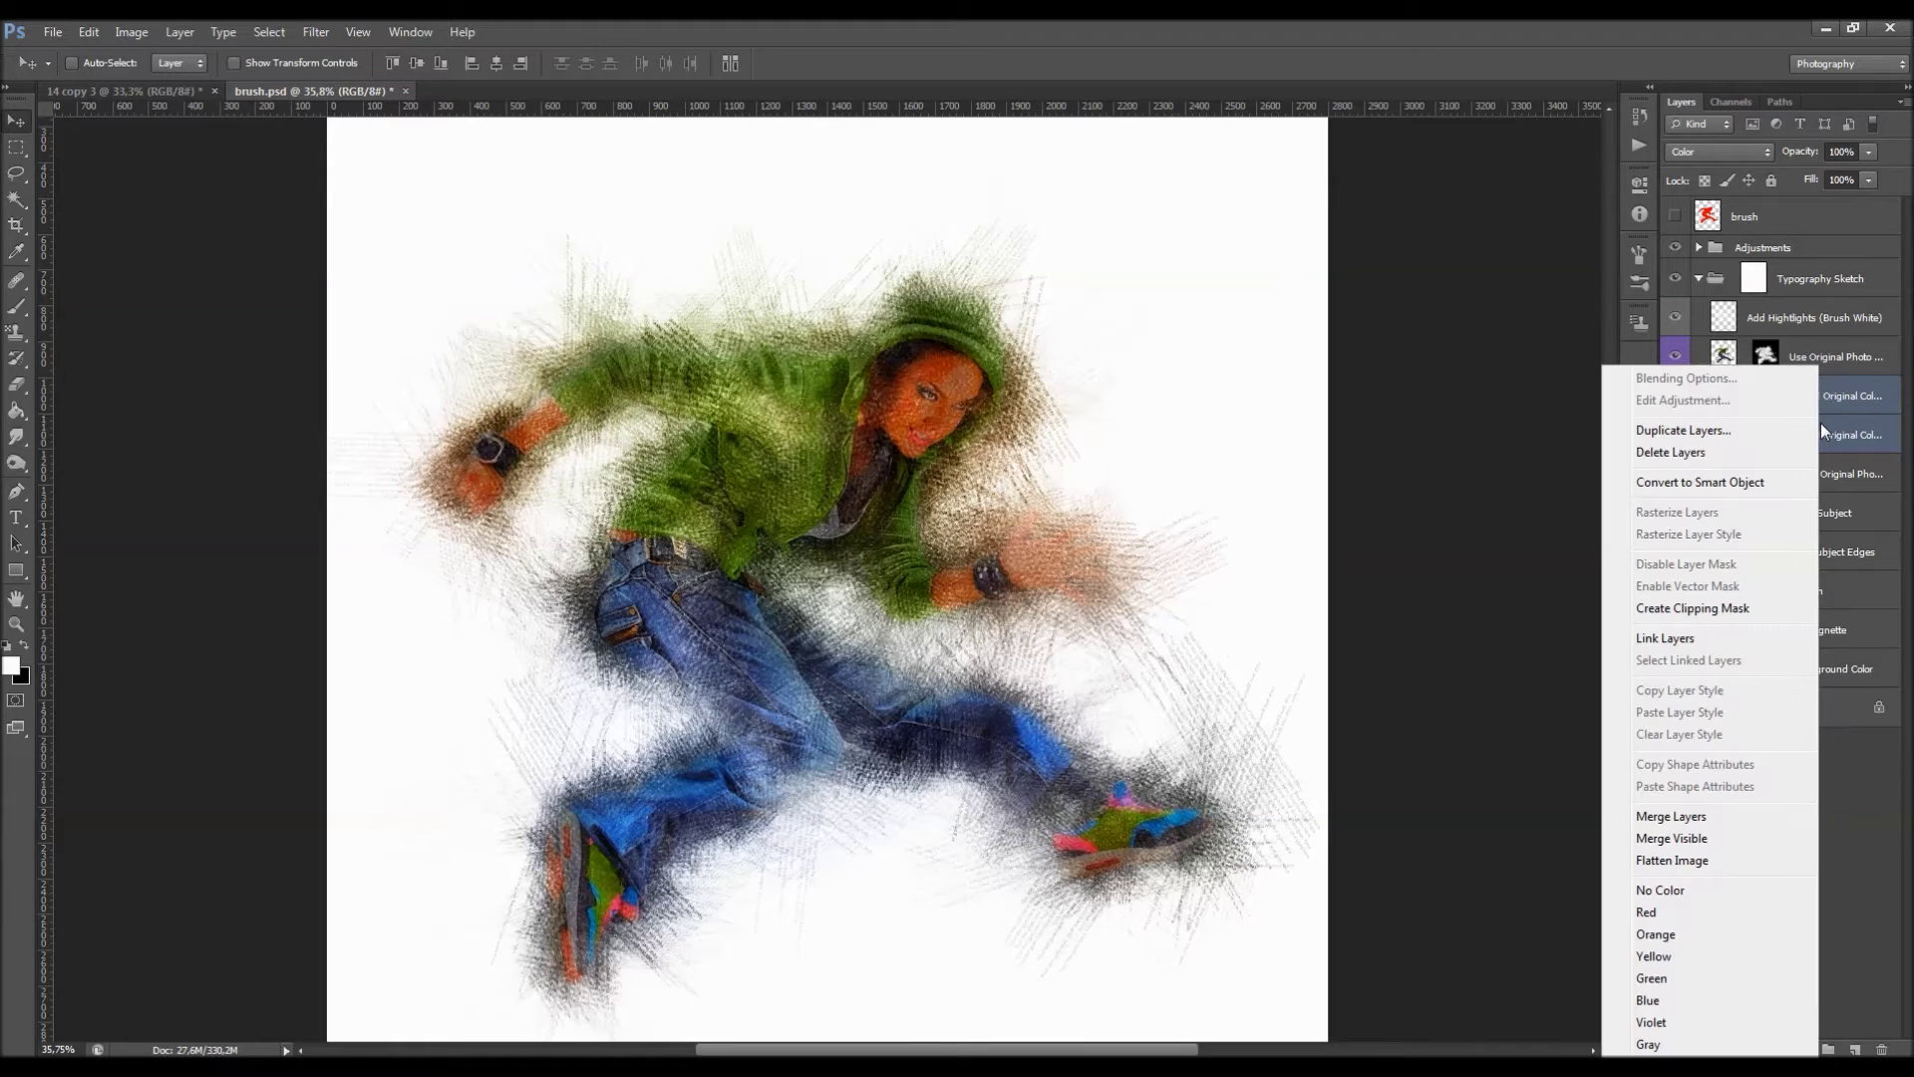
left_click(1670, 815)
left_click(1713, 152)
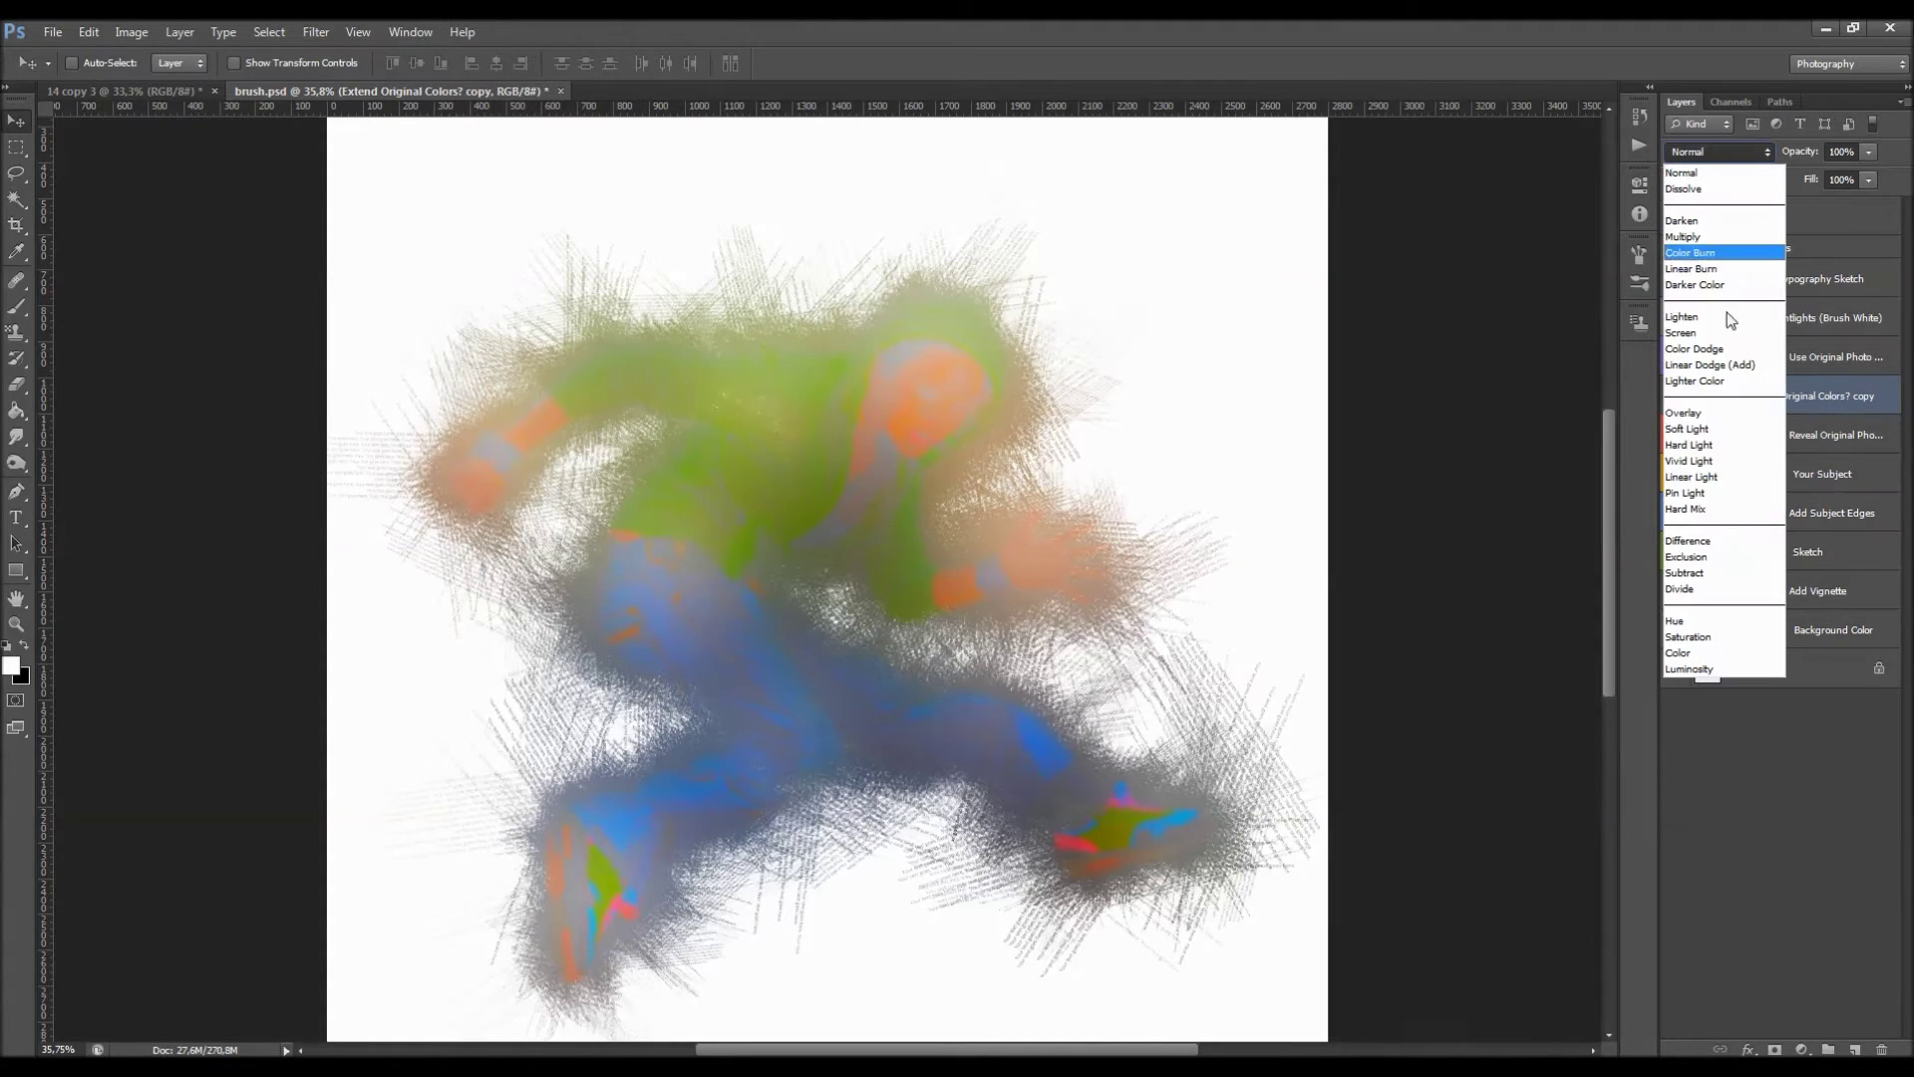
left_click(1704, 652)
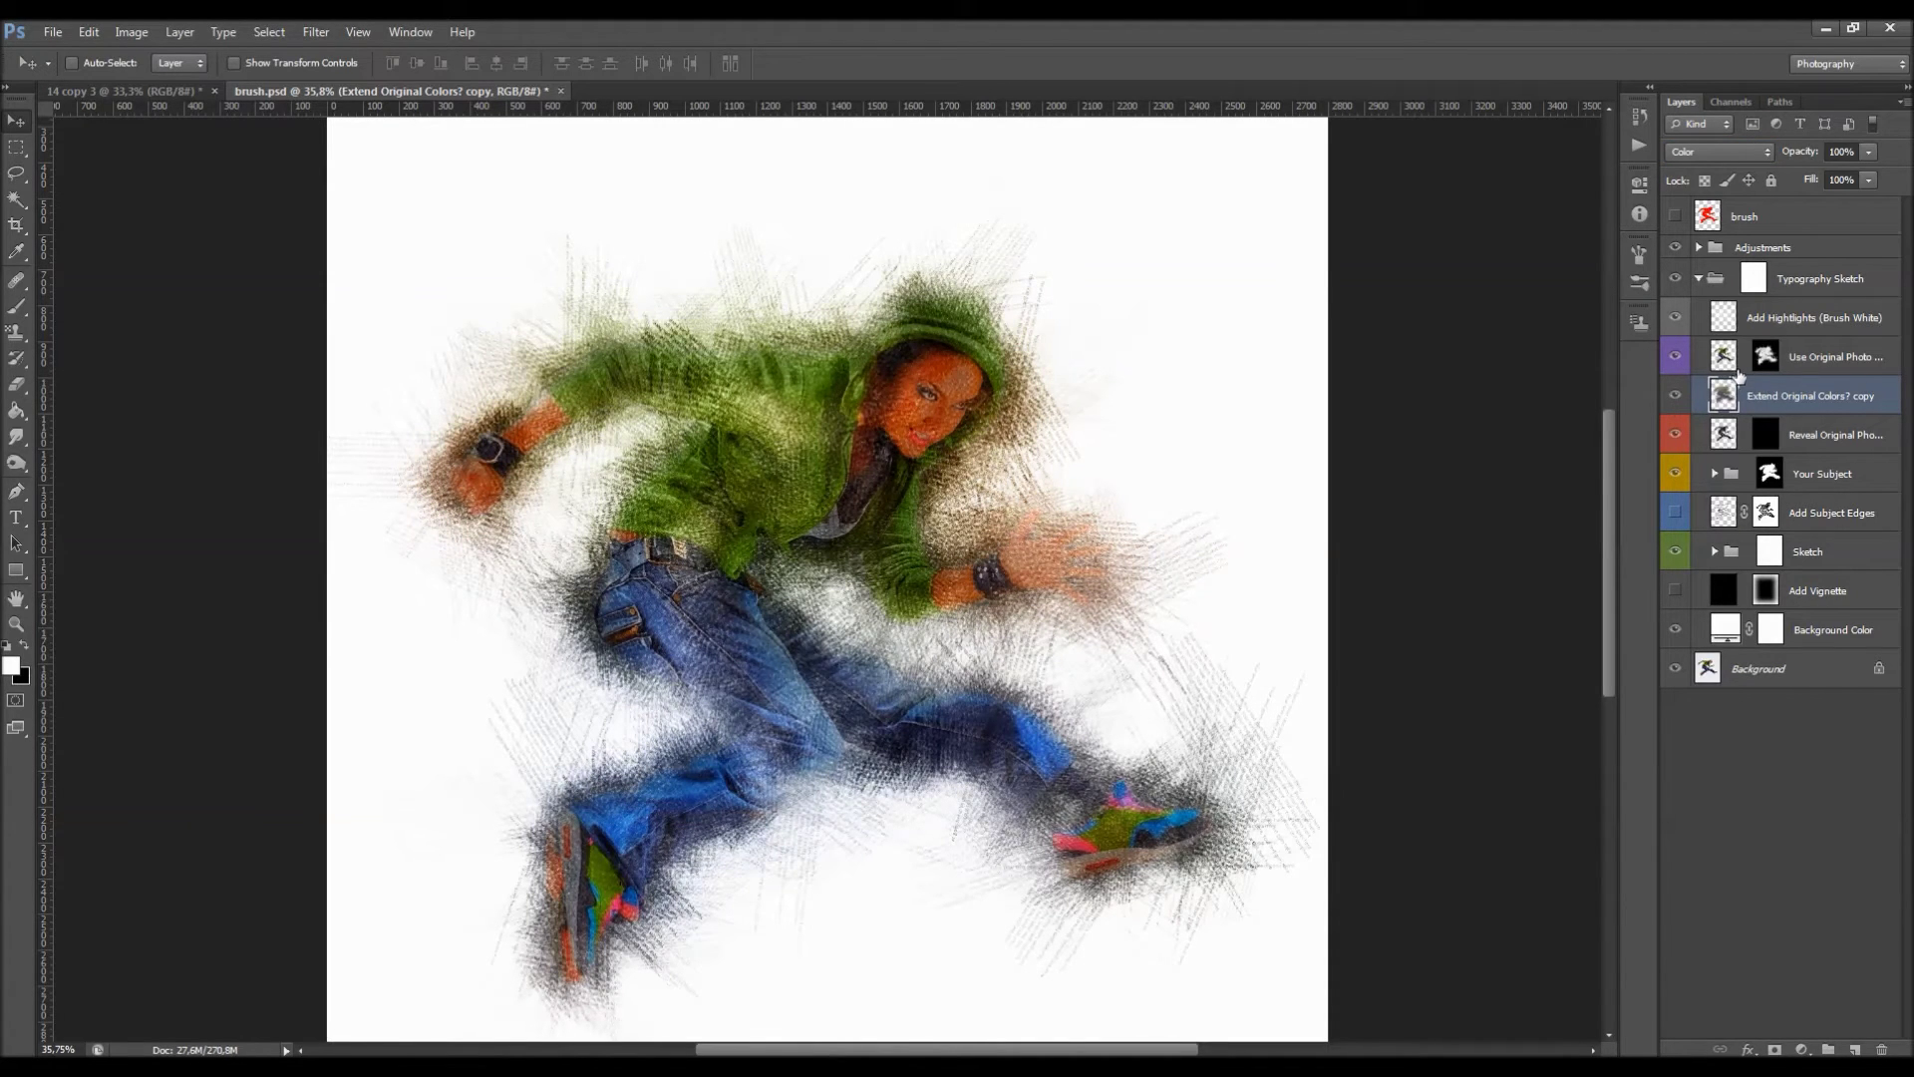
Undo the merge of the Extend Original Colors? layers and delete the duplicate layer.
left_click(1763, 357)
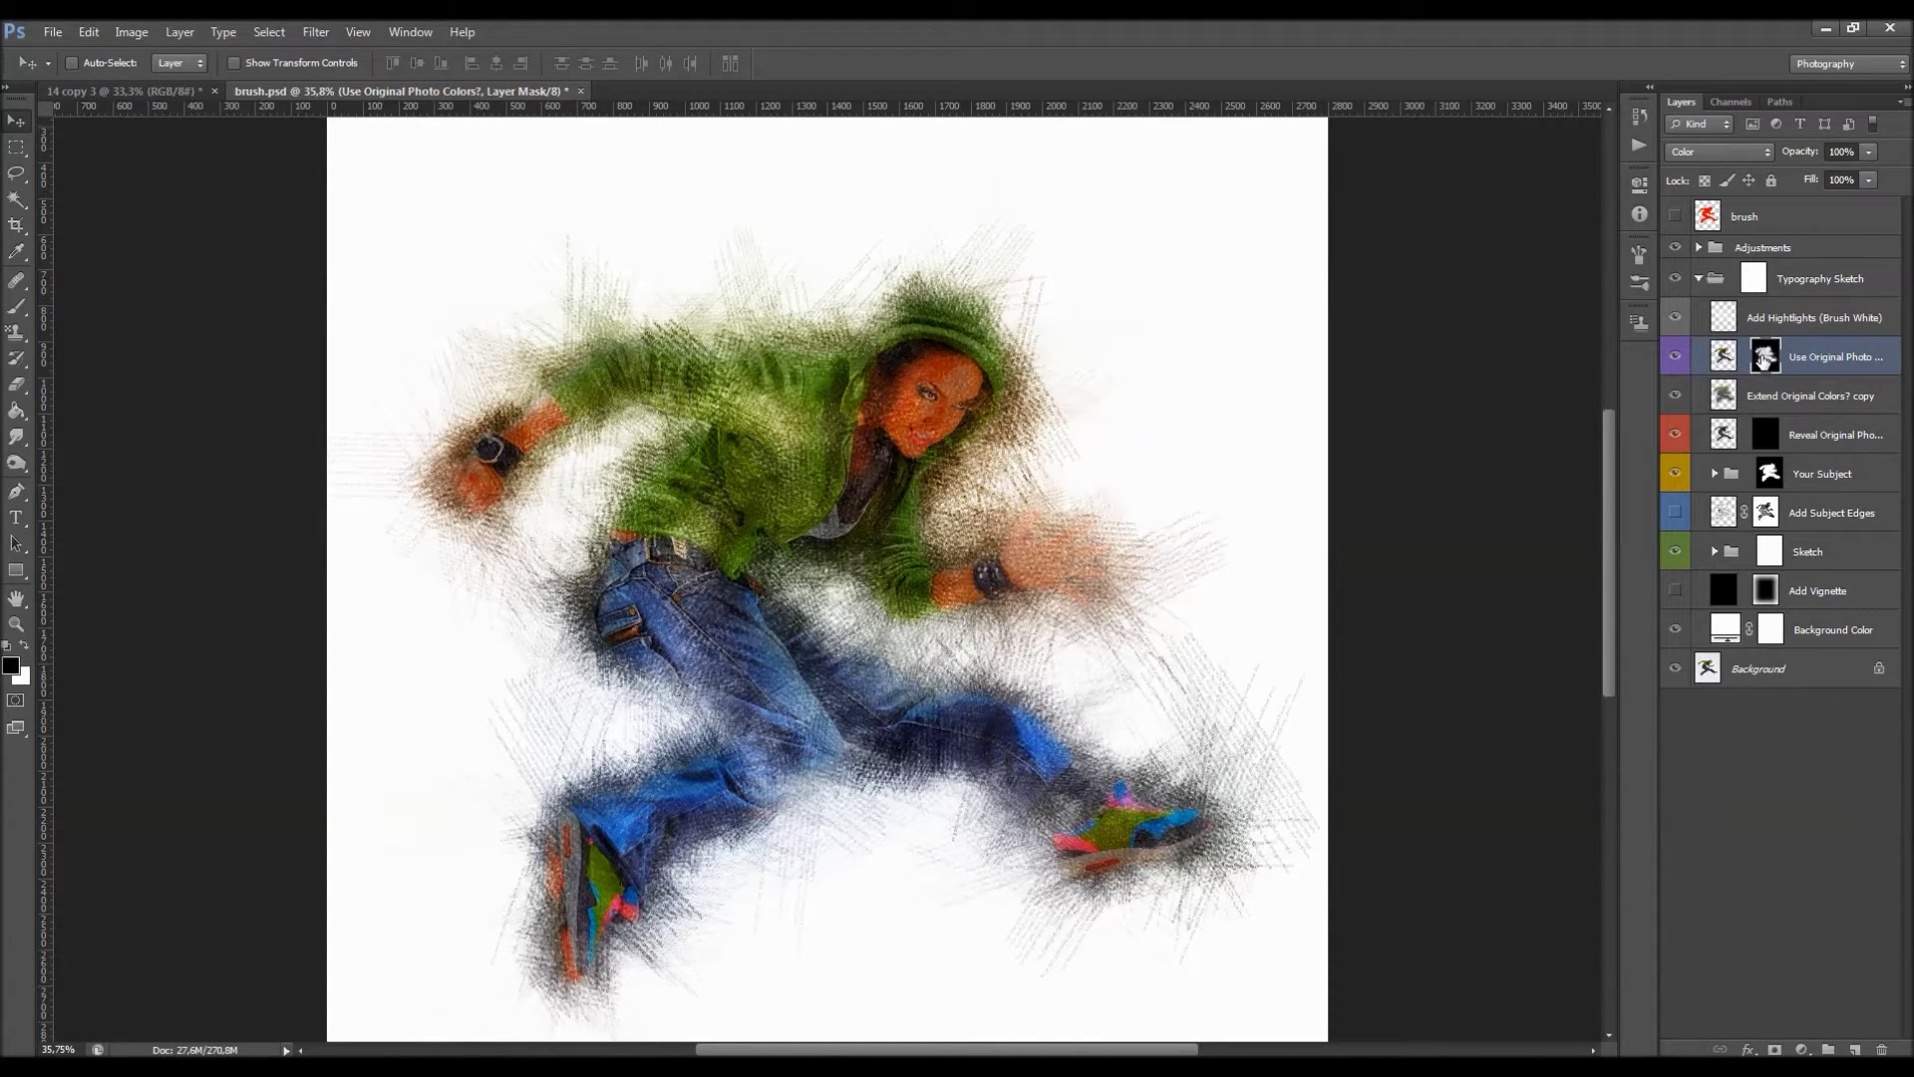
left_click(1771, 389)
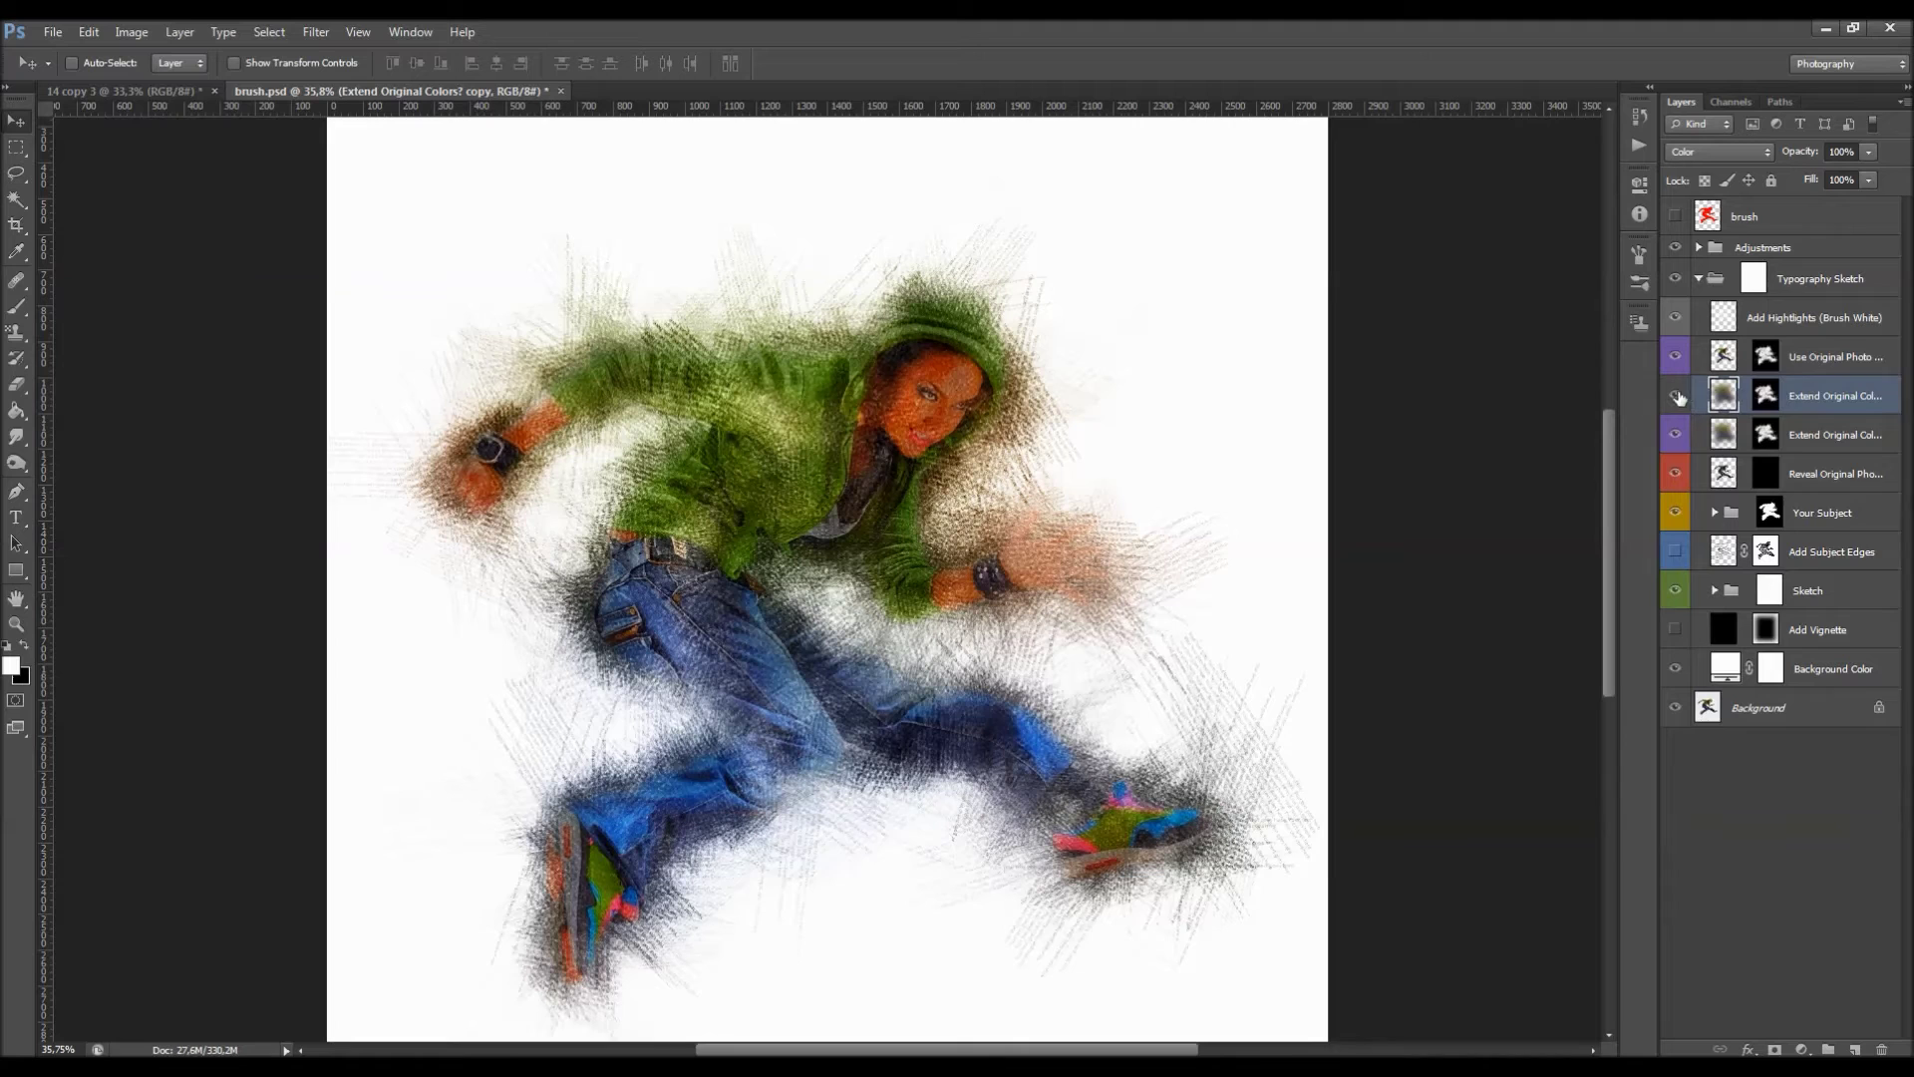
key("Delete")
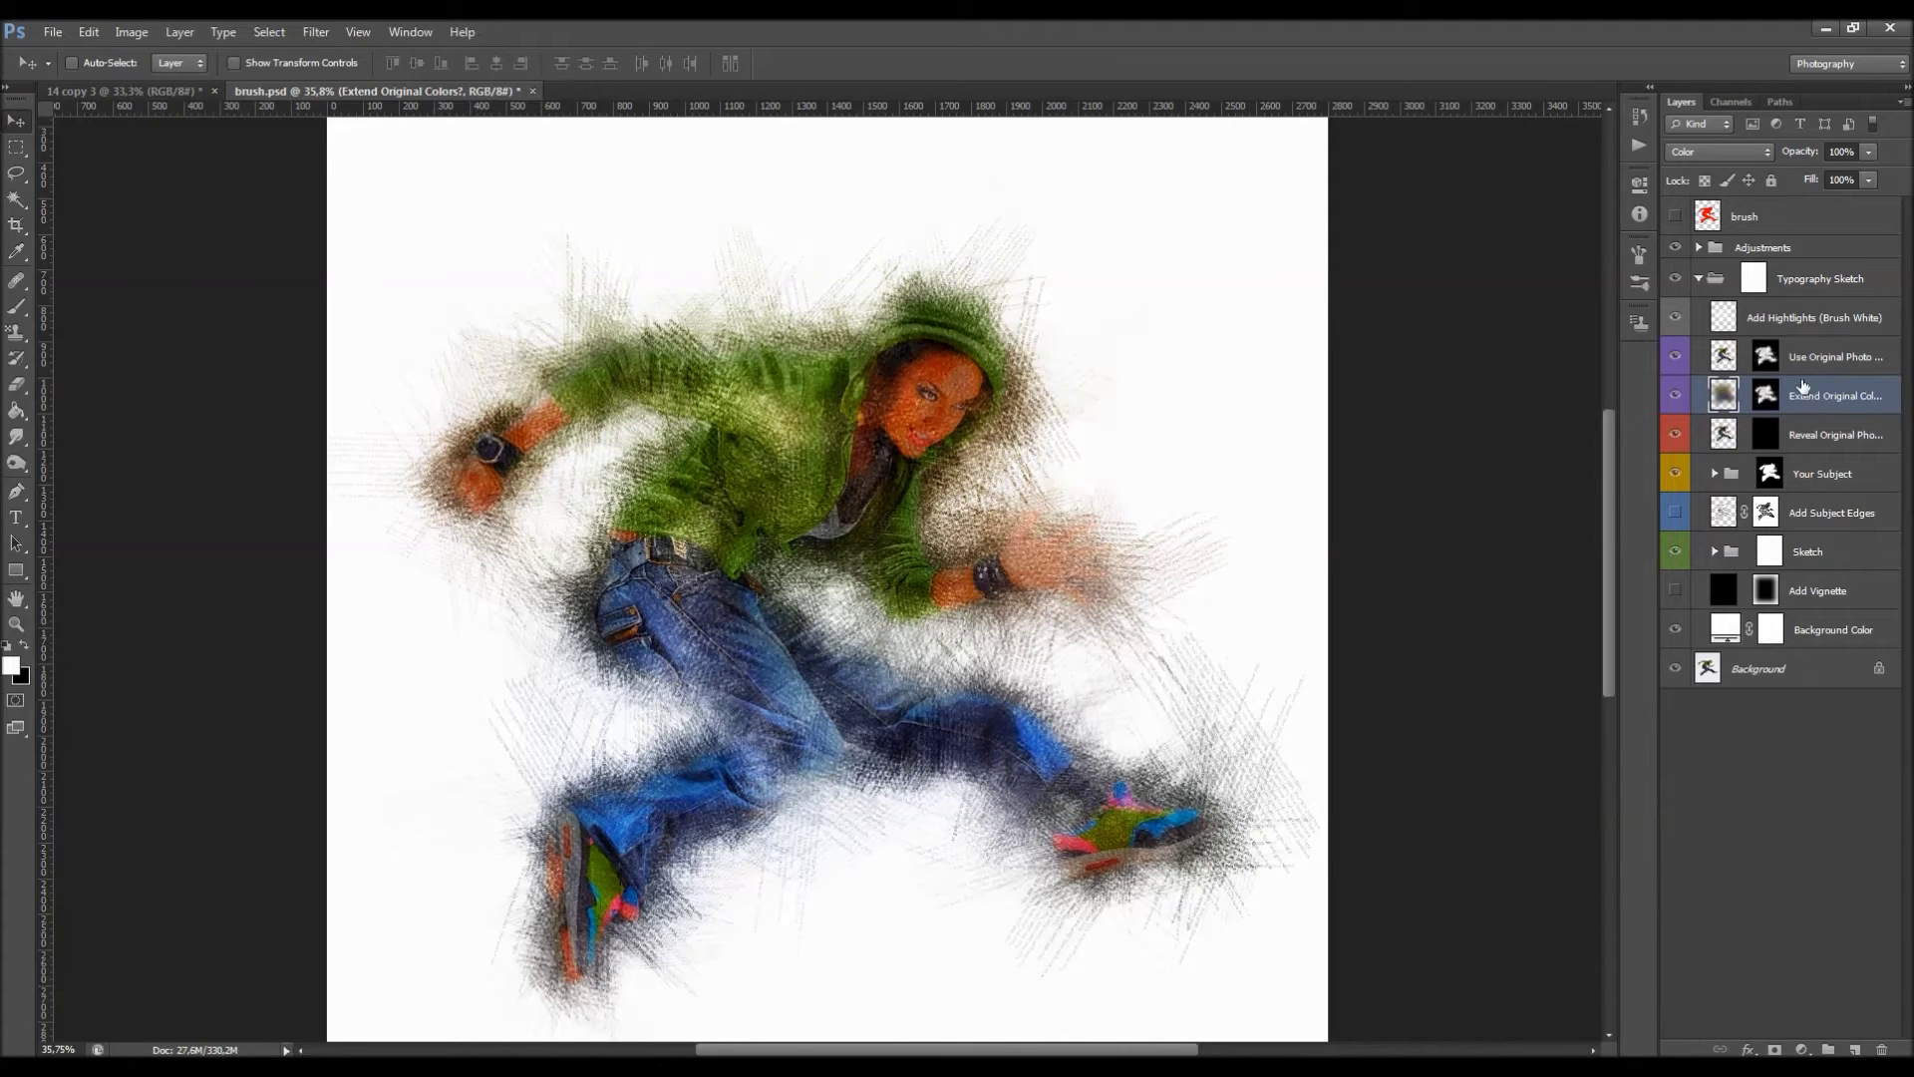
Select the Use Original Photo Colors? layer mask, hide the Extend Original Colors? layer and activate the Brush with black as foreground colour.
left_click(1807, 366)
left_click(1764, 359)
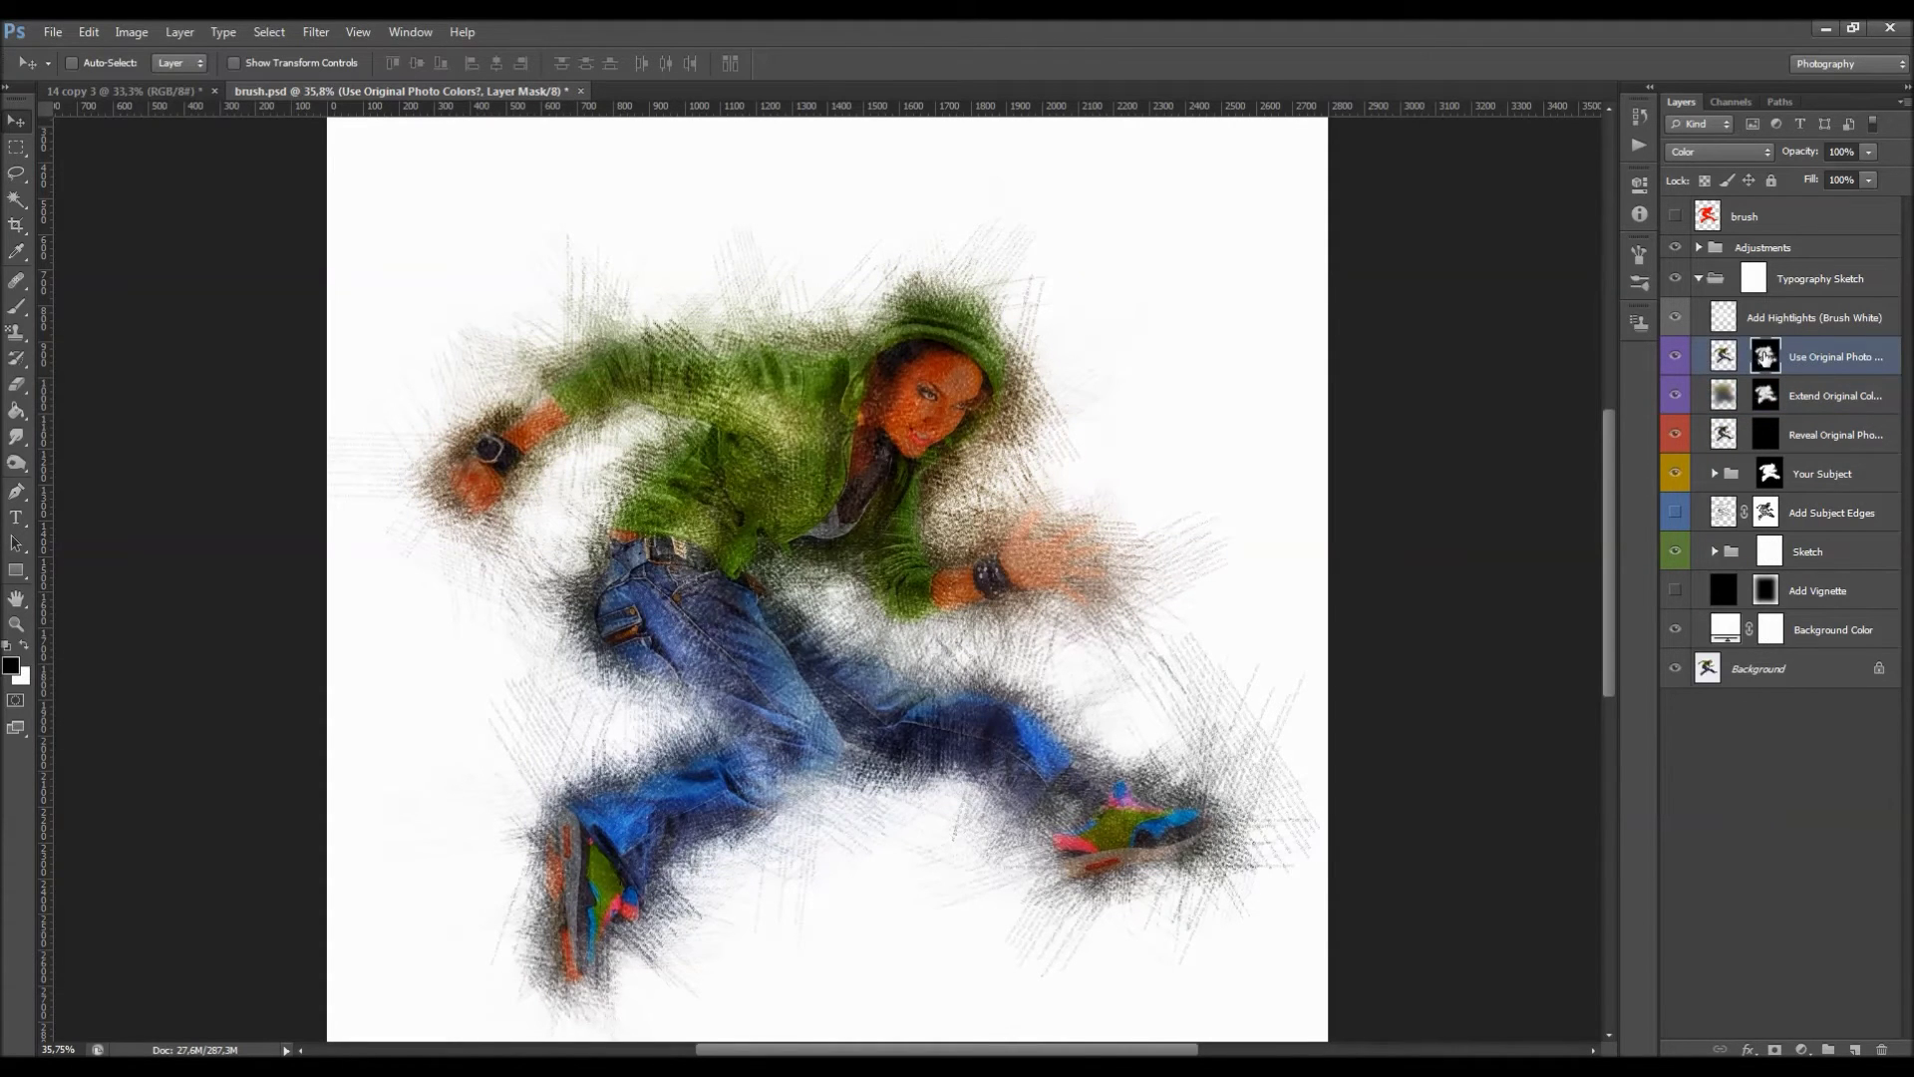
scroll(1607, 424, "down", 1)
left_click(1675, 398)
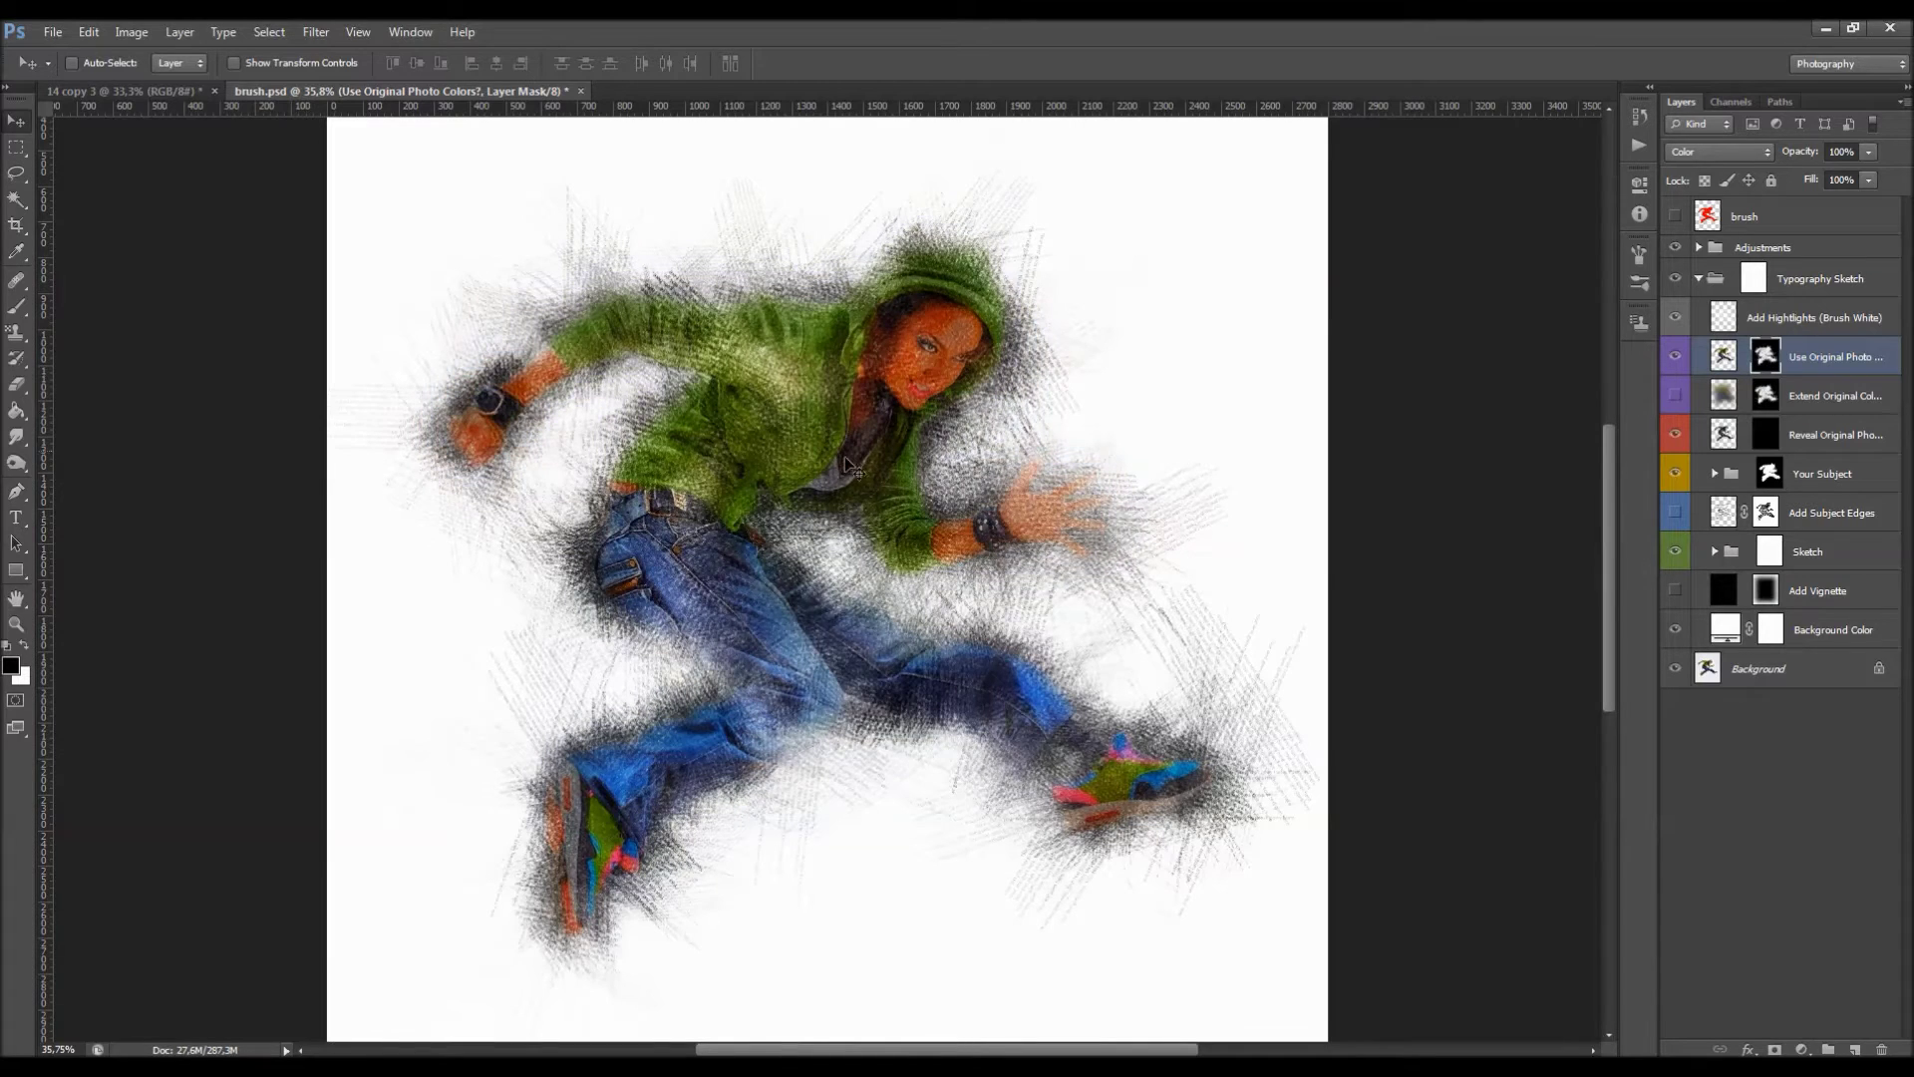
key("b")
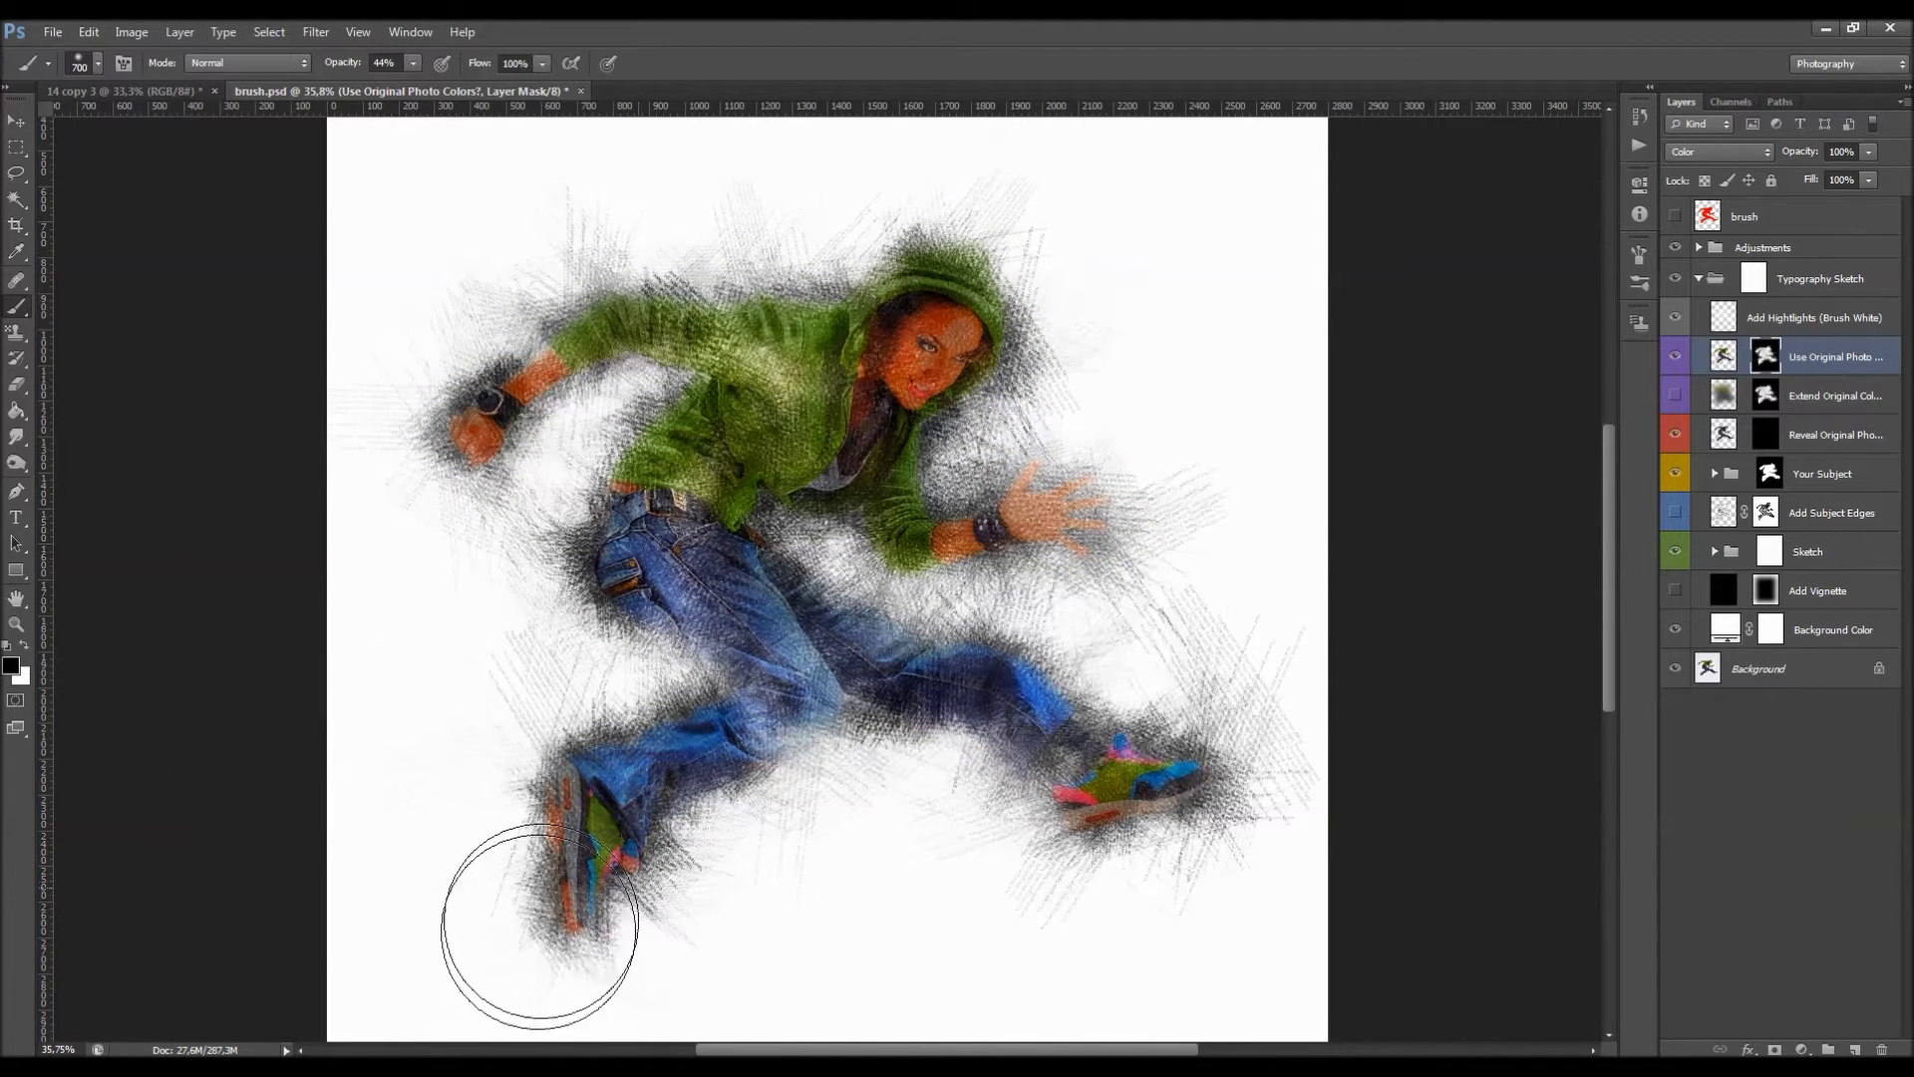
Set the brush opacity to 100% and paint black on the Use Original Photo Colors mask over the legs and shoes.
left_click_drag(339, 70, 429, 85)
mouse_move(578, 757)
left_mouse_down()
mouse_move(565, 903)
mouse_move(614, 690)
mouse_move(711, 901)
mouse_move(720, 642)
mouse_move(624, 648)
mouse_move(745, 735)
mouse_move(891, 756)
mouse_move(943, 840)
mouse_move(1018, 708)
mouse_move(1193, 889)
mouse_move(1312, 918)
left_mouse_up()
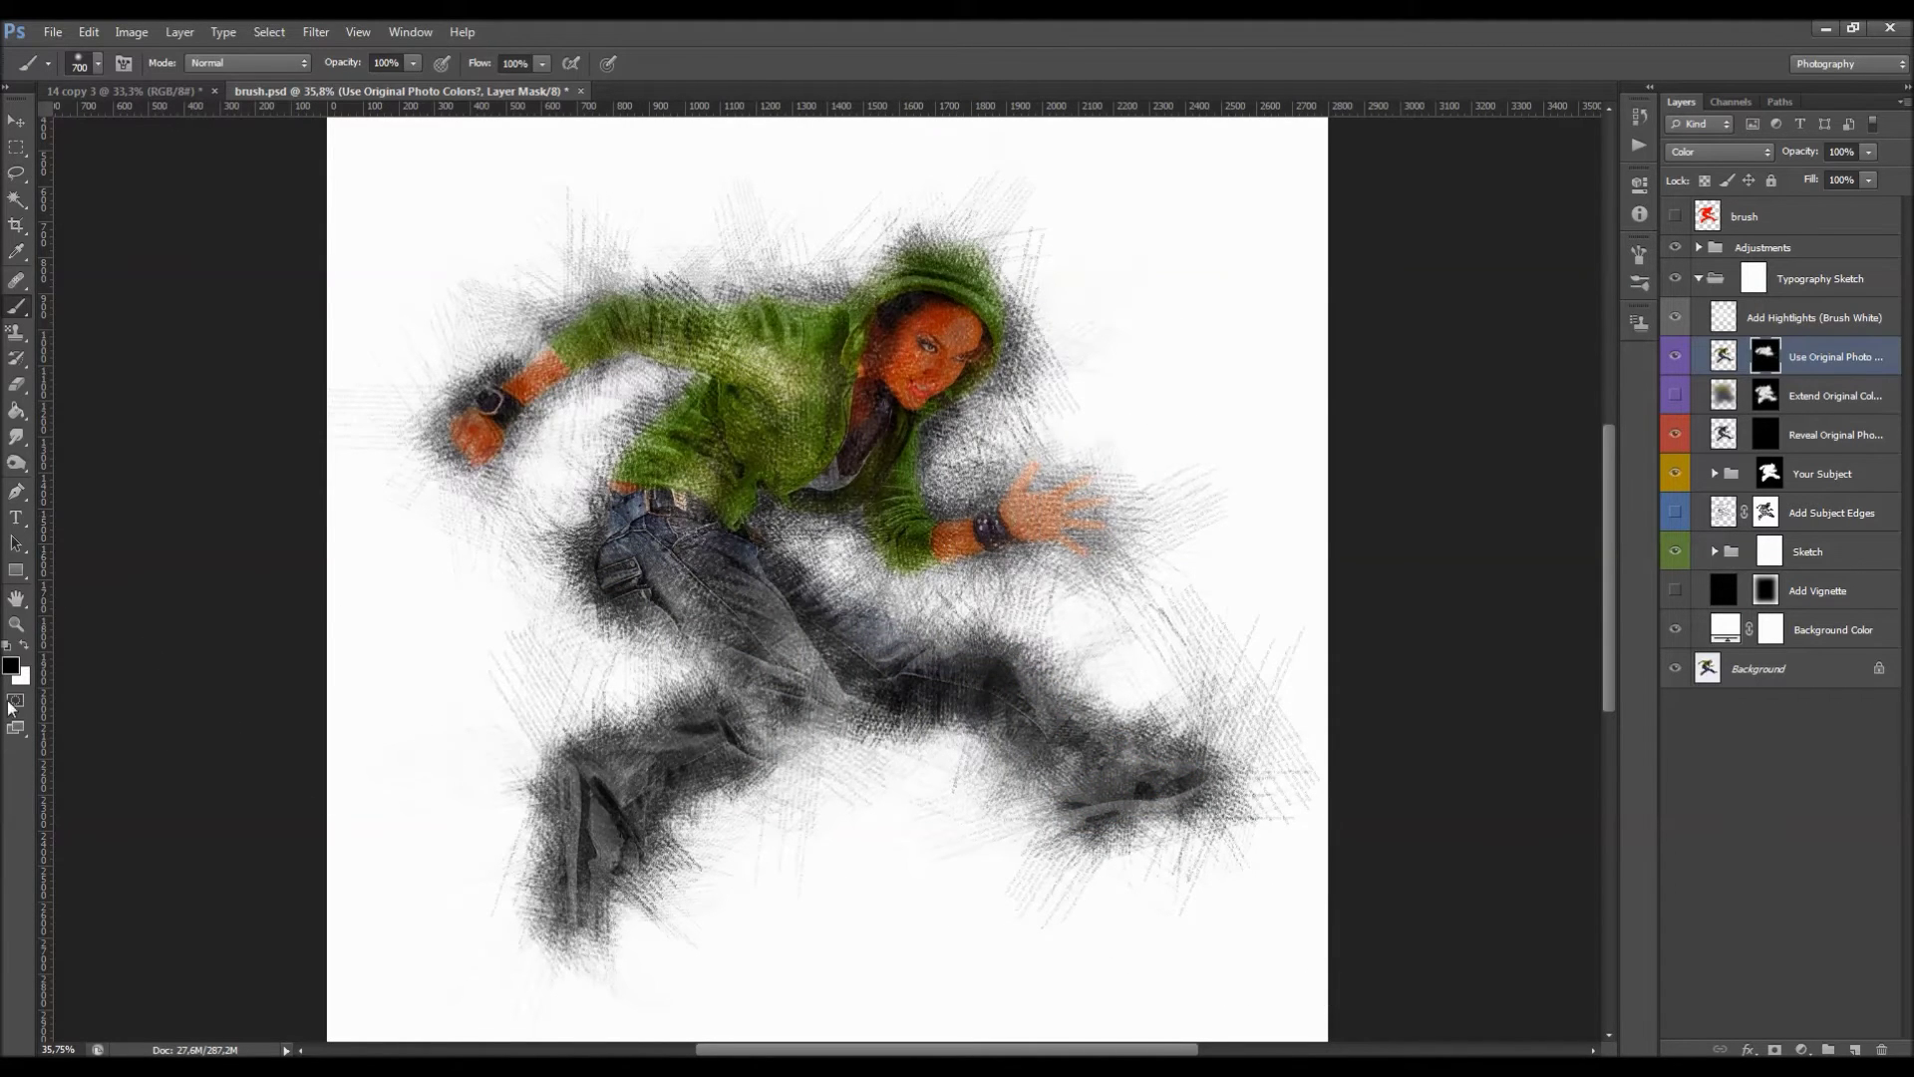
Paint white across the Use Original Photo Colors mask, covering the legs, the shoes and the surrounding canvas.
key("x")
mouse_move(788, 588)
left_mouse_down()
mouse_move(813, 680)
mouse_move(981, 690)
left_mouse_up()
left_click(528, 952)
left_click_drag(1596, 883, 1495, 907)
mouse_move(375, 838)
left_mouse_down()
mouse_move(504, 577)
mouse_move(371, 307)
mouse_move(674, 265)
mouse_move(971, 967)
left_mouse_up()
mouse_move(1164, 953)
left_mouse_down()
mouse_move(1086, 555)
mouse_move(1133, 476)
left_mouse_up()
key("v")
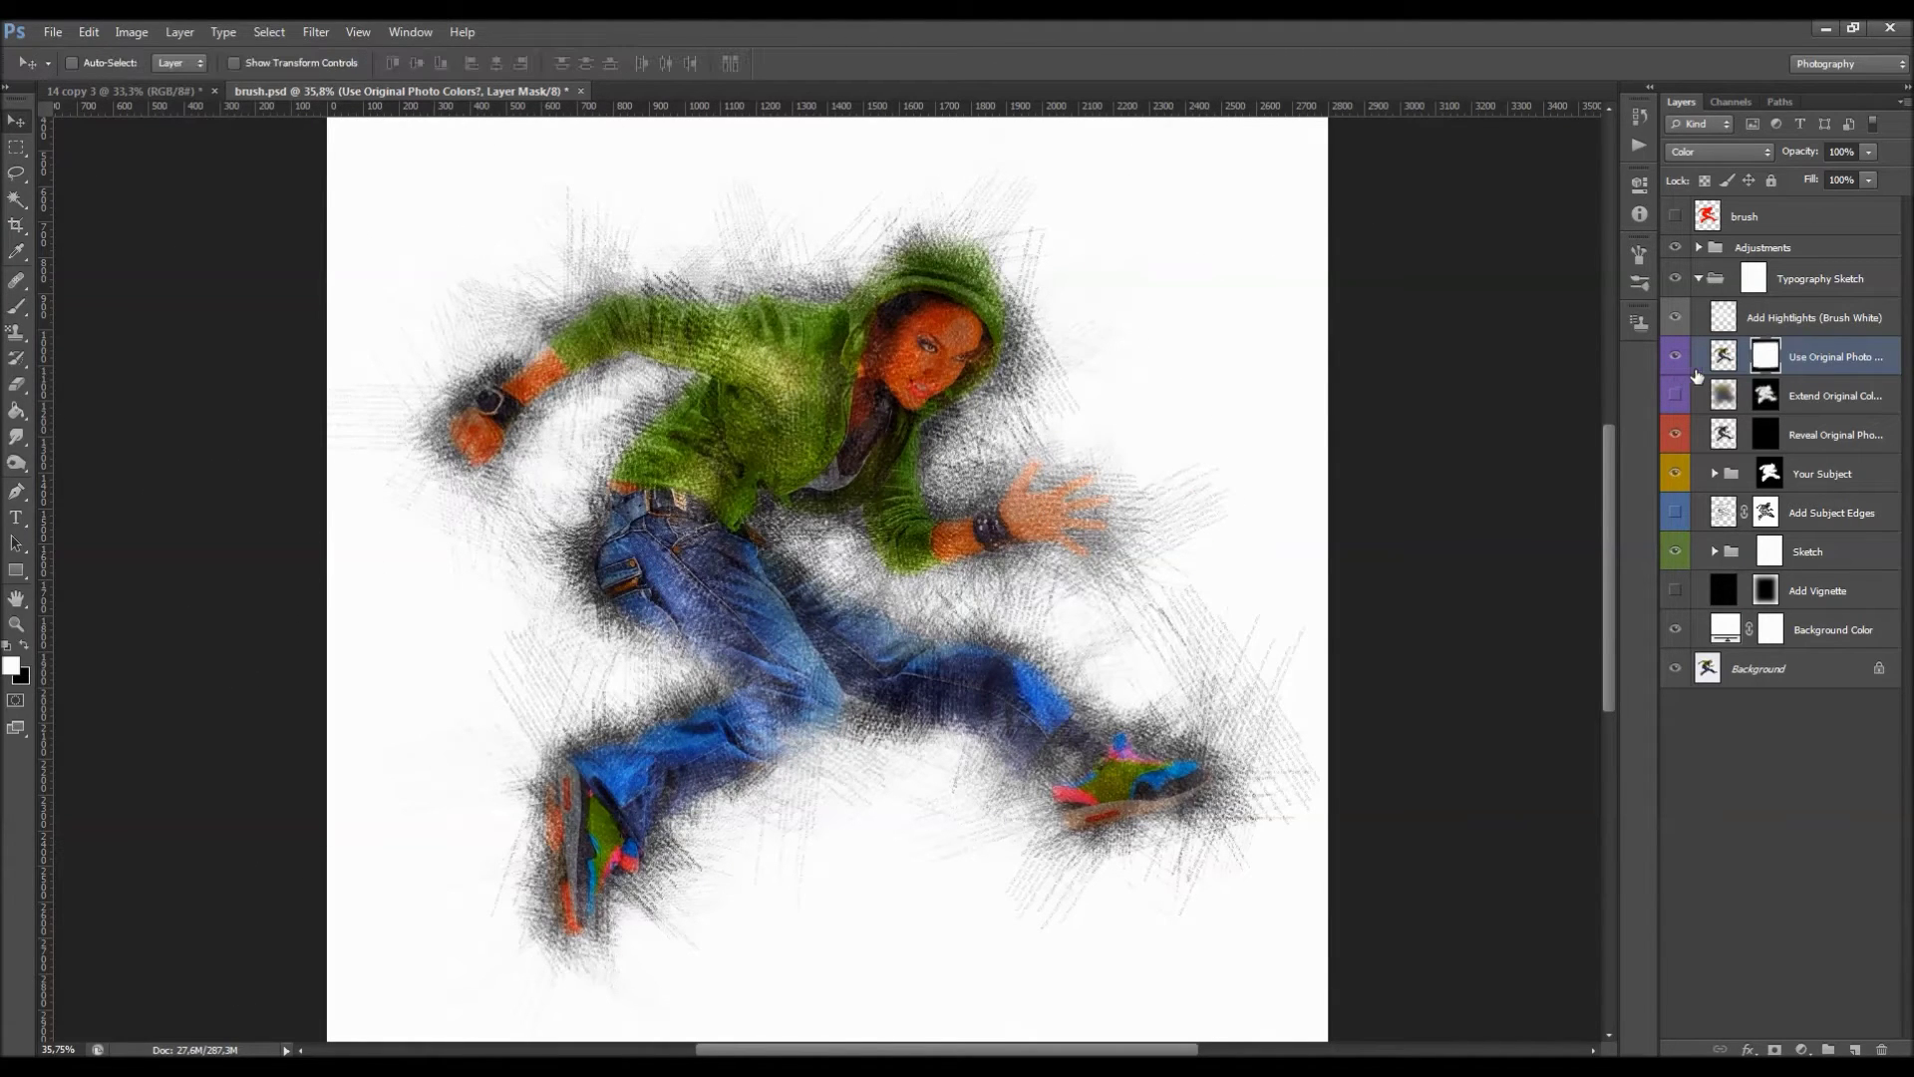
Hide the Use Original Photo Colors layer and show the Extend Original Colors layer.
left_click(1676, 357)
left_click(1679, 359)
left_click(1678, 359)
left_click(1810, 390)
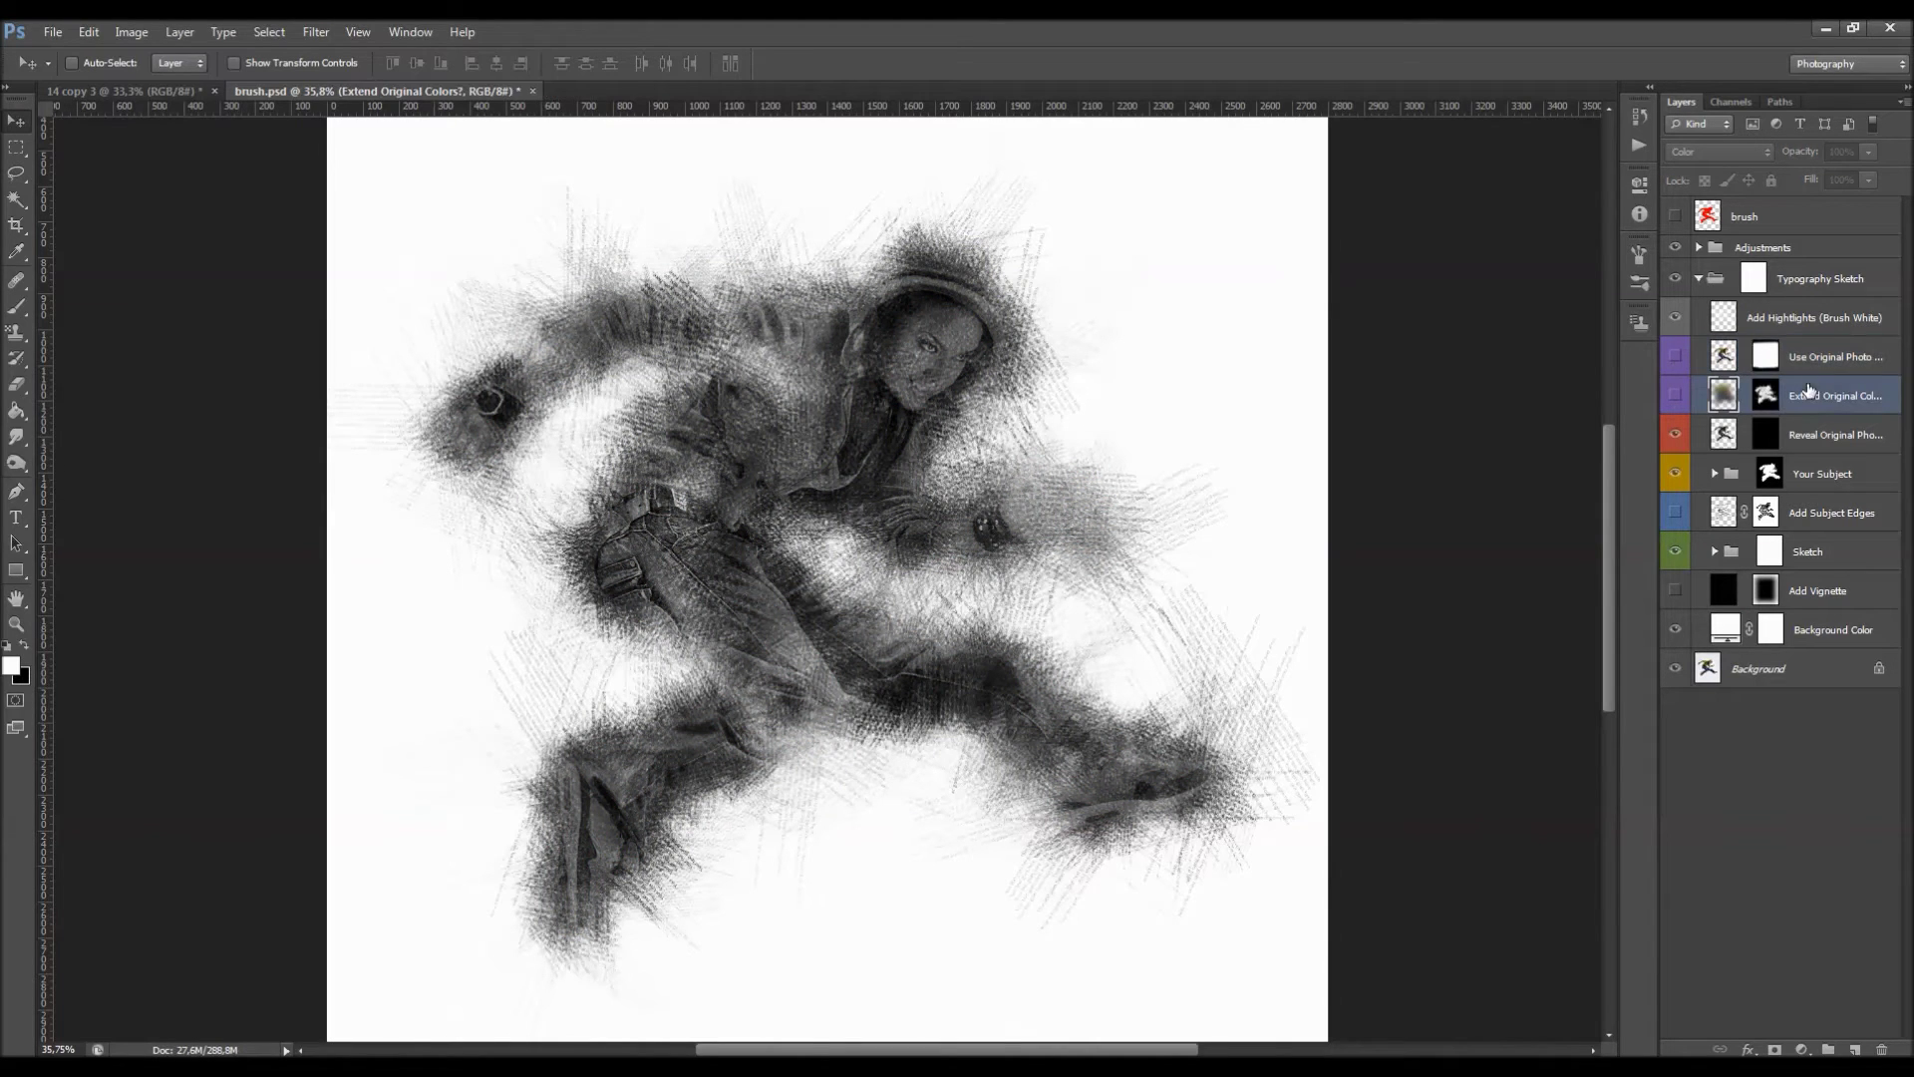
left_click(1677, 396)
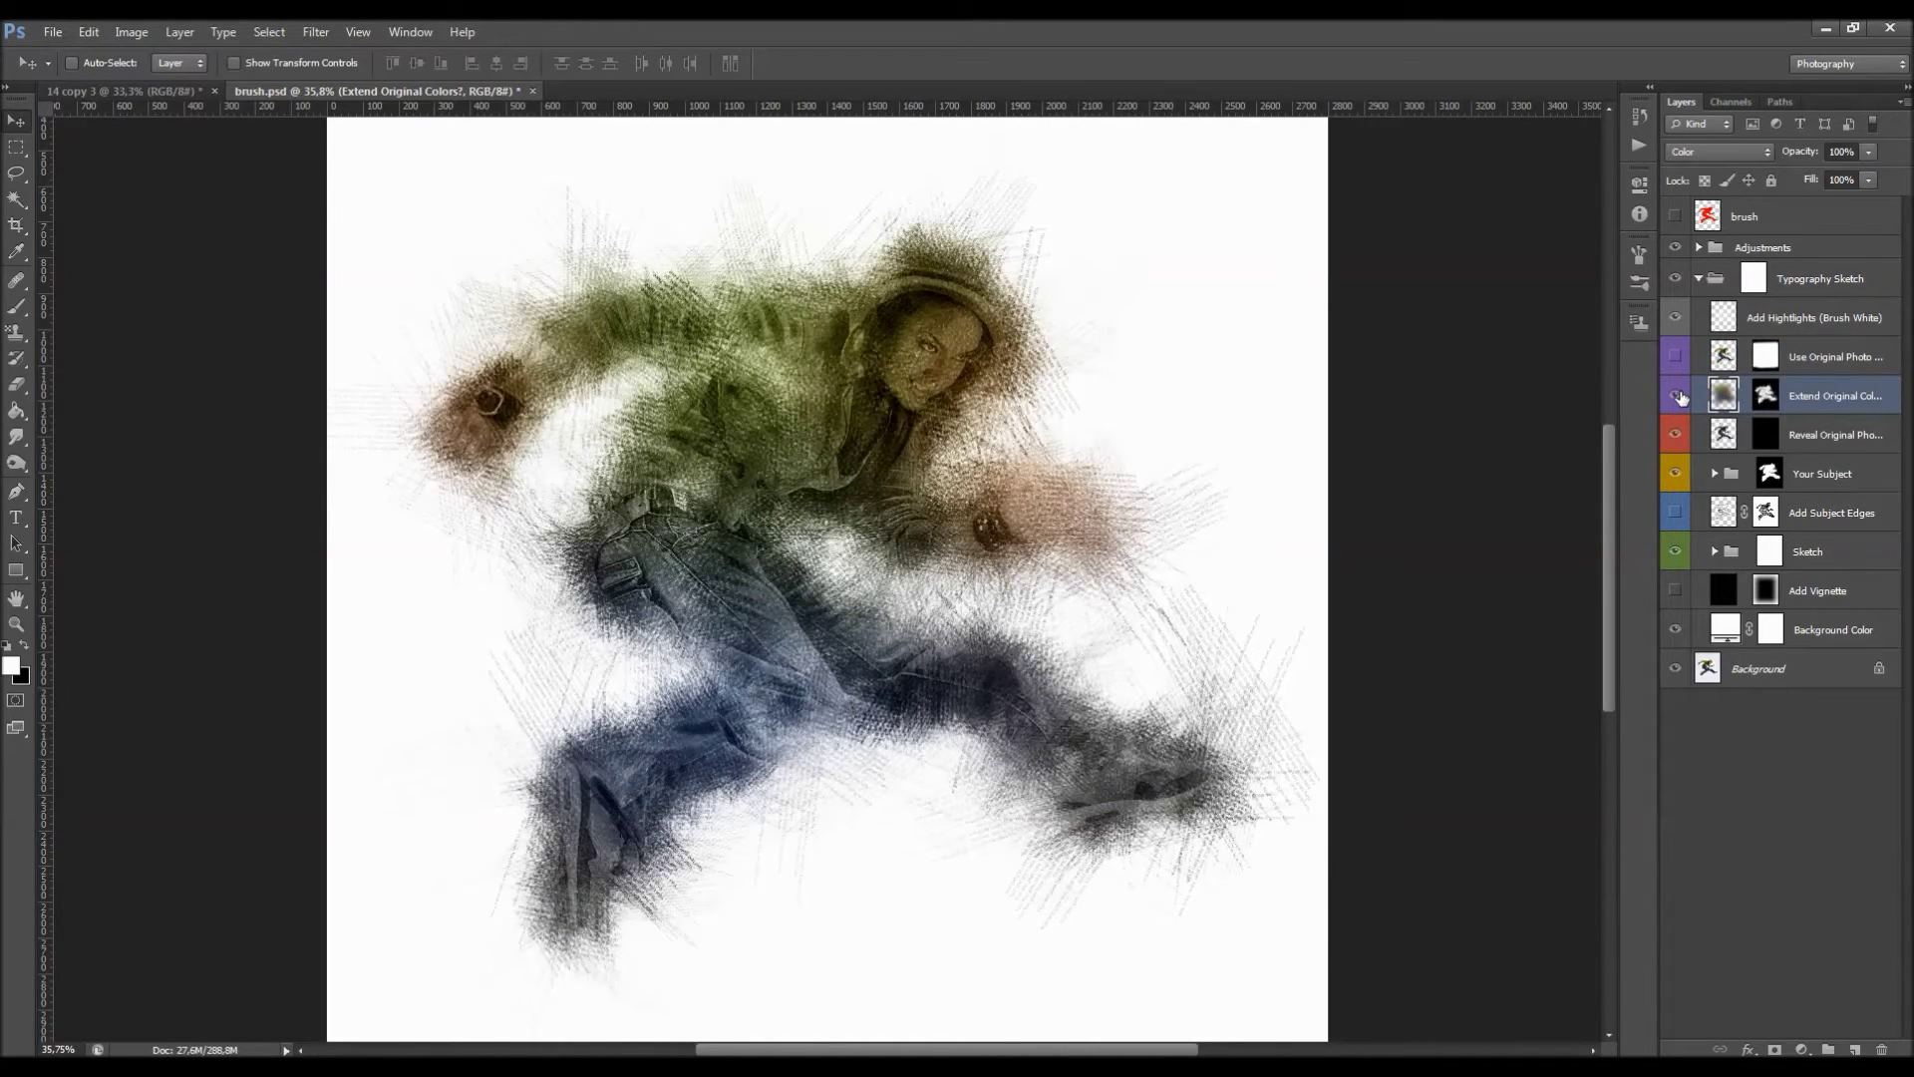
With both color layers shown, try painting black on the Extend Original Colors mask, and undo the last stroke.
left_click(1675, 361)
left_click(1764, 395)
key("b")
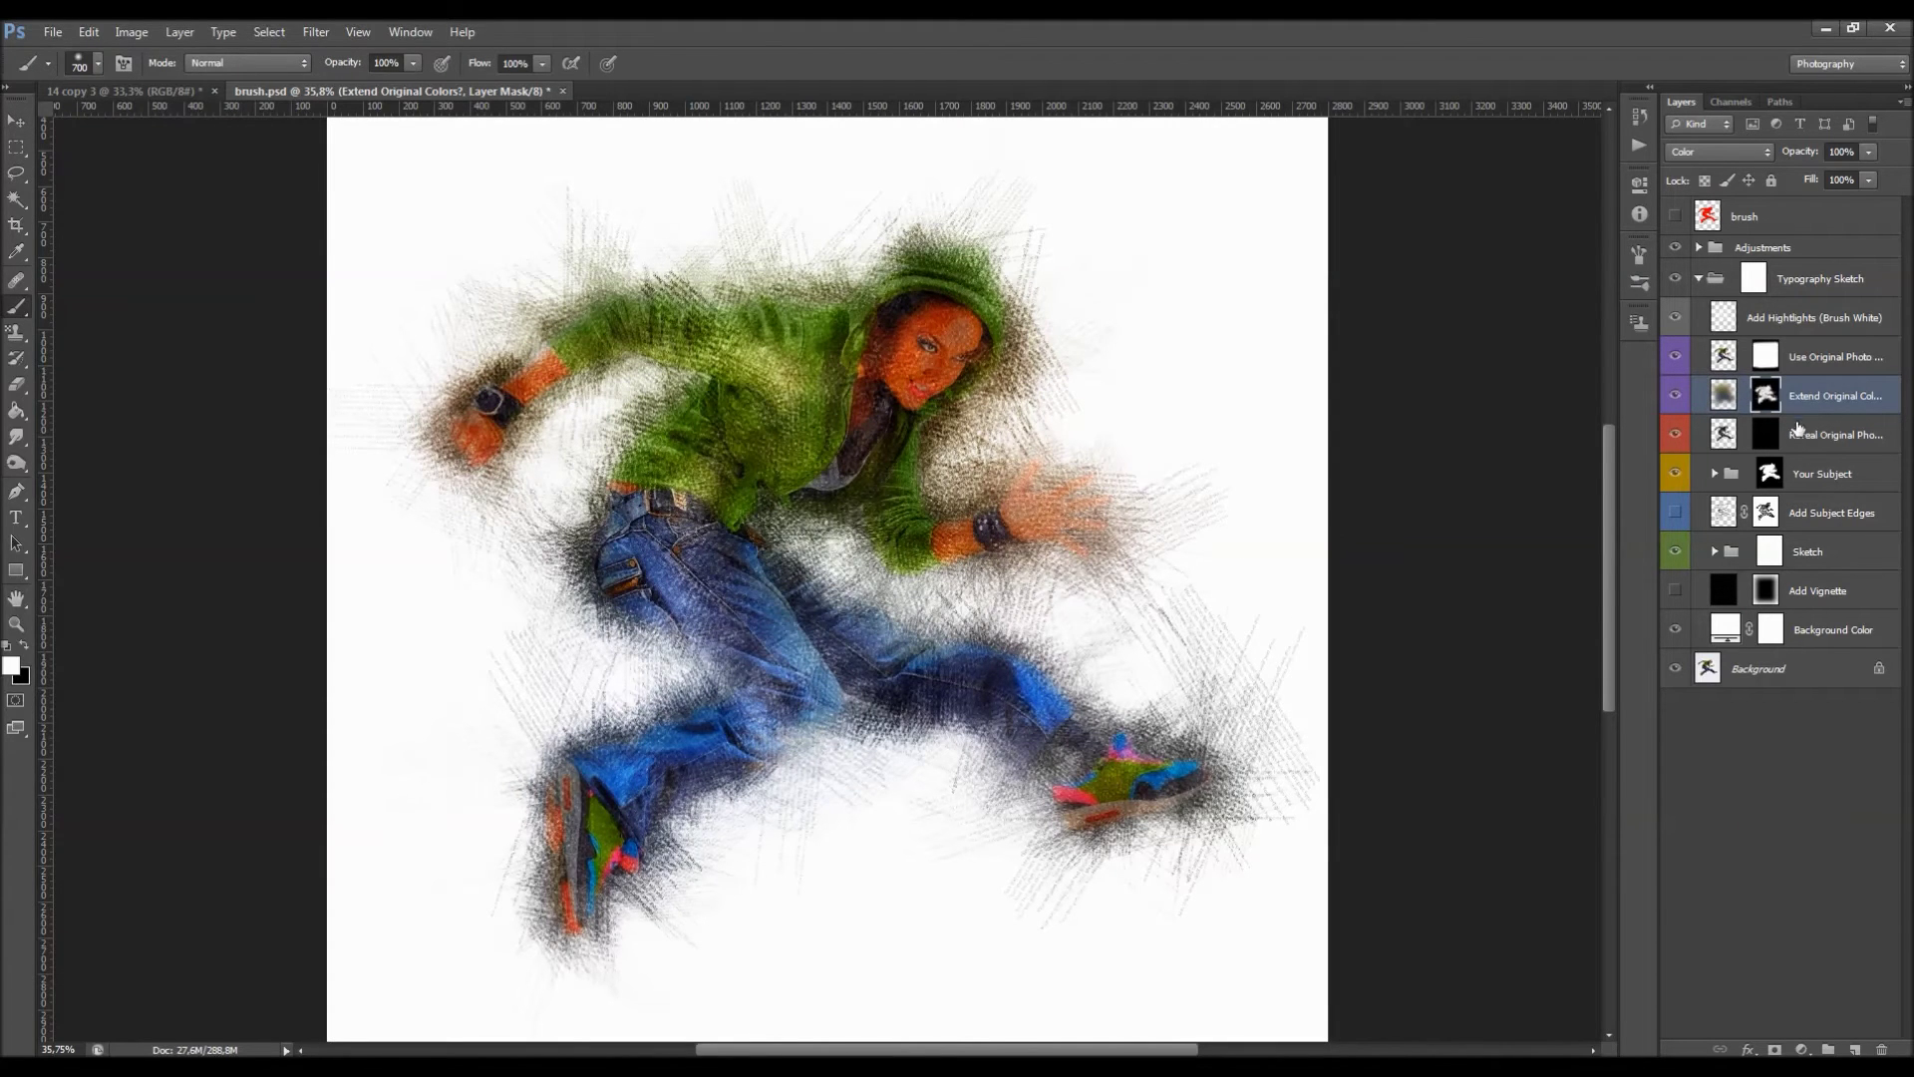
key("x")
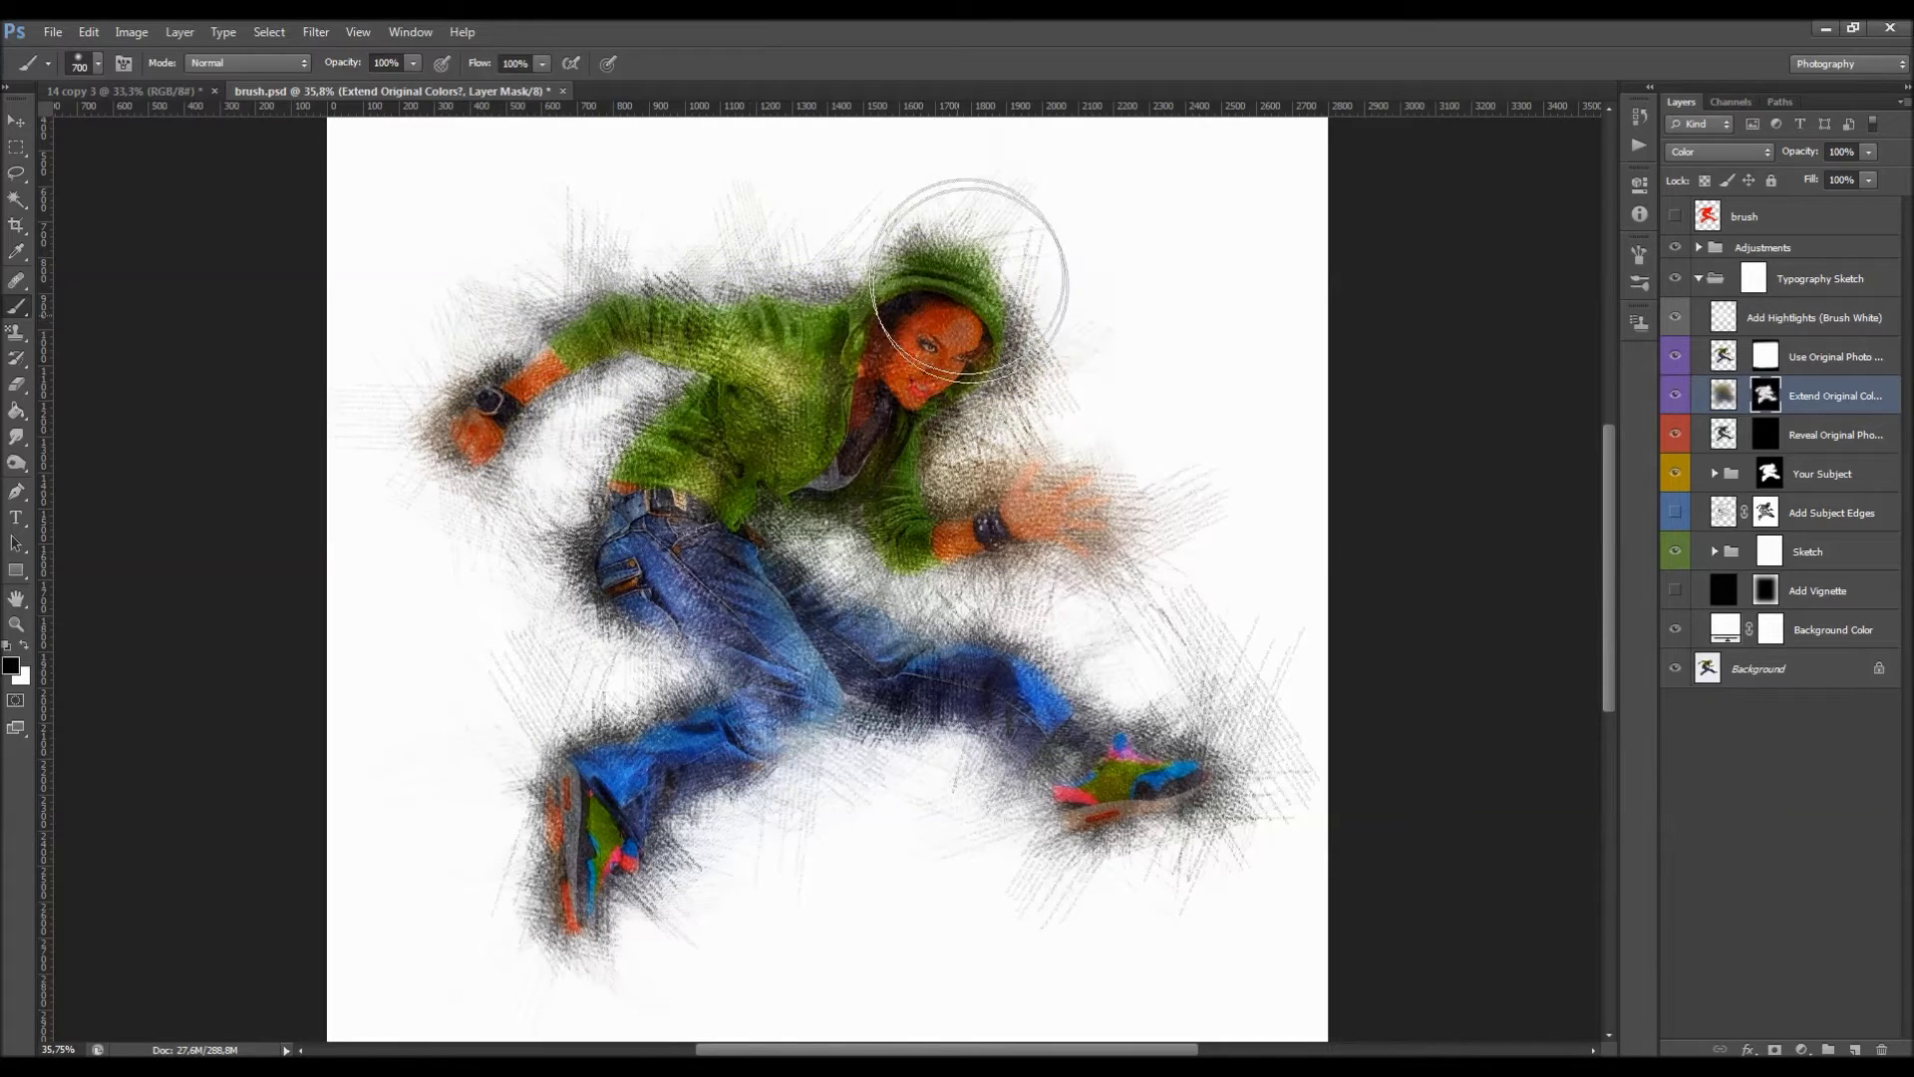
key("ctrl+z")
key("v")
Hide the Use Original Photo Colors and Extend Original Colors layers and select the Reveal Original Photo layer.
left_click_drag(1675, 362, 1677, 396)
left_click(1802, 430)
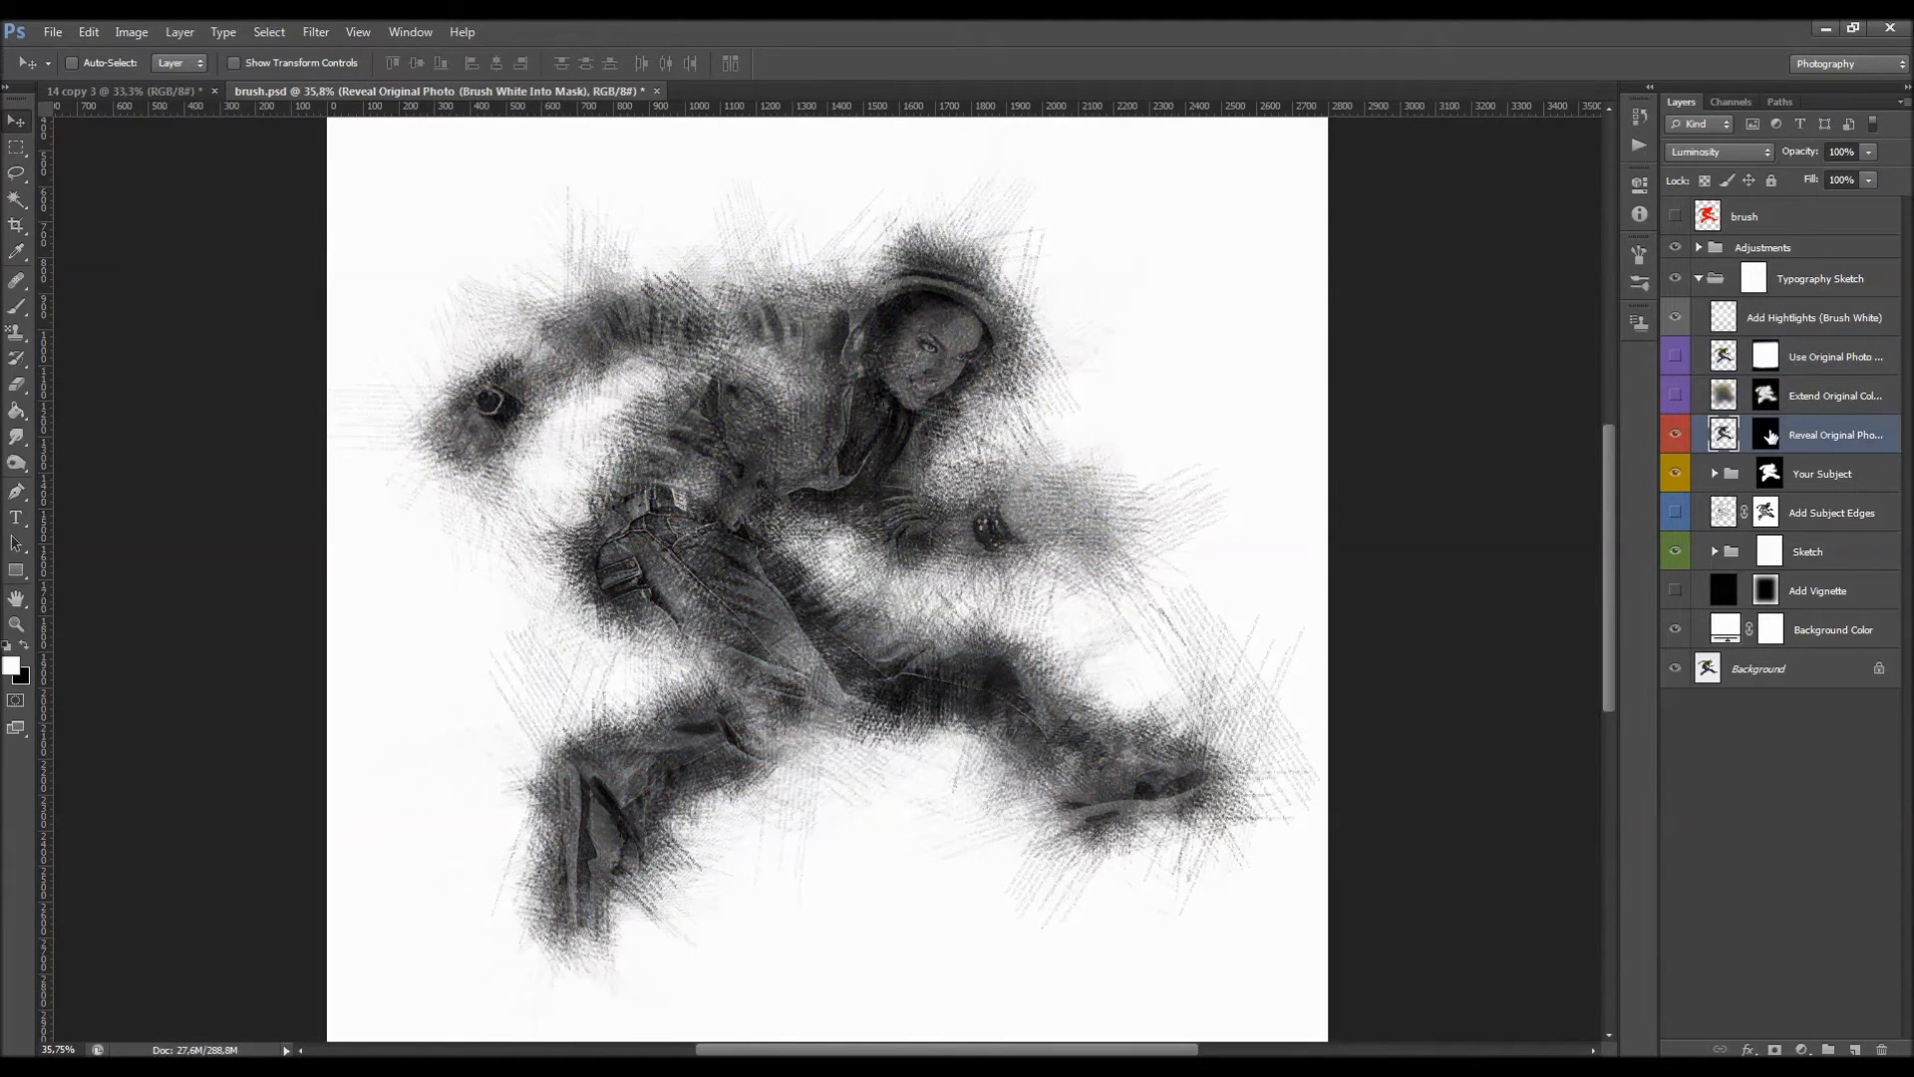
double_click(1807, 439)
left_click_drag(1807, 437, 1876, 438)
Select the Reveal Original Photo layer's mask and briefly disable it to preview the unmasked photo.
left_click(1756, 430)
left_click(1772, 440)
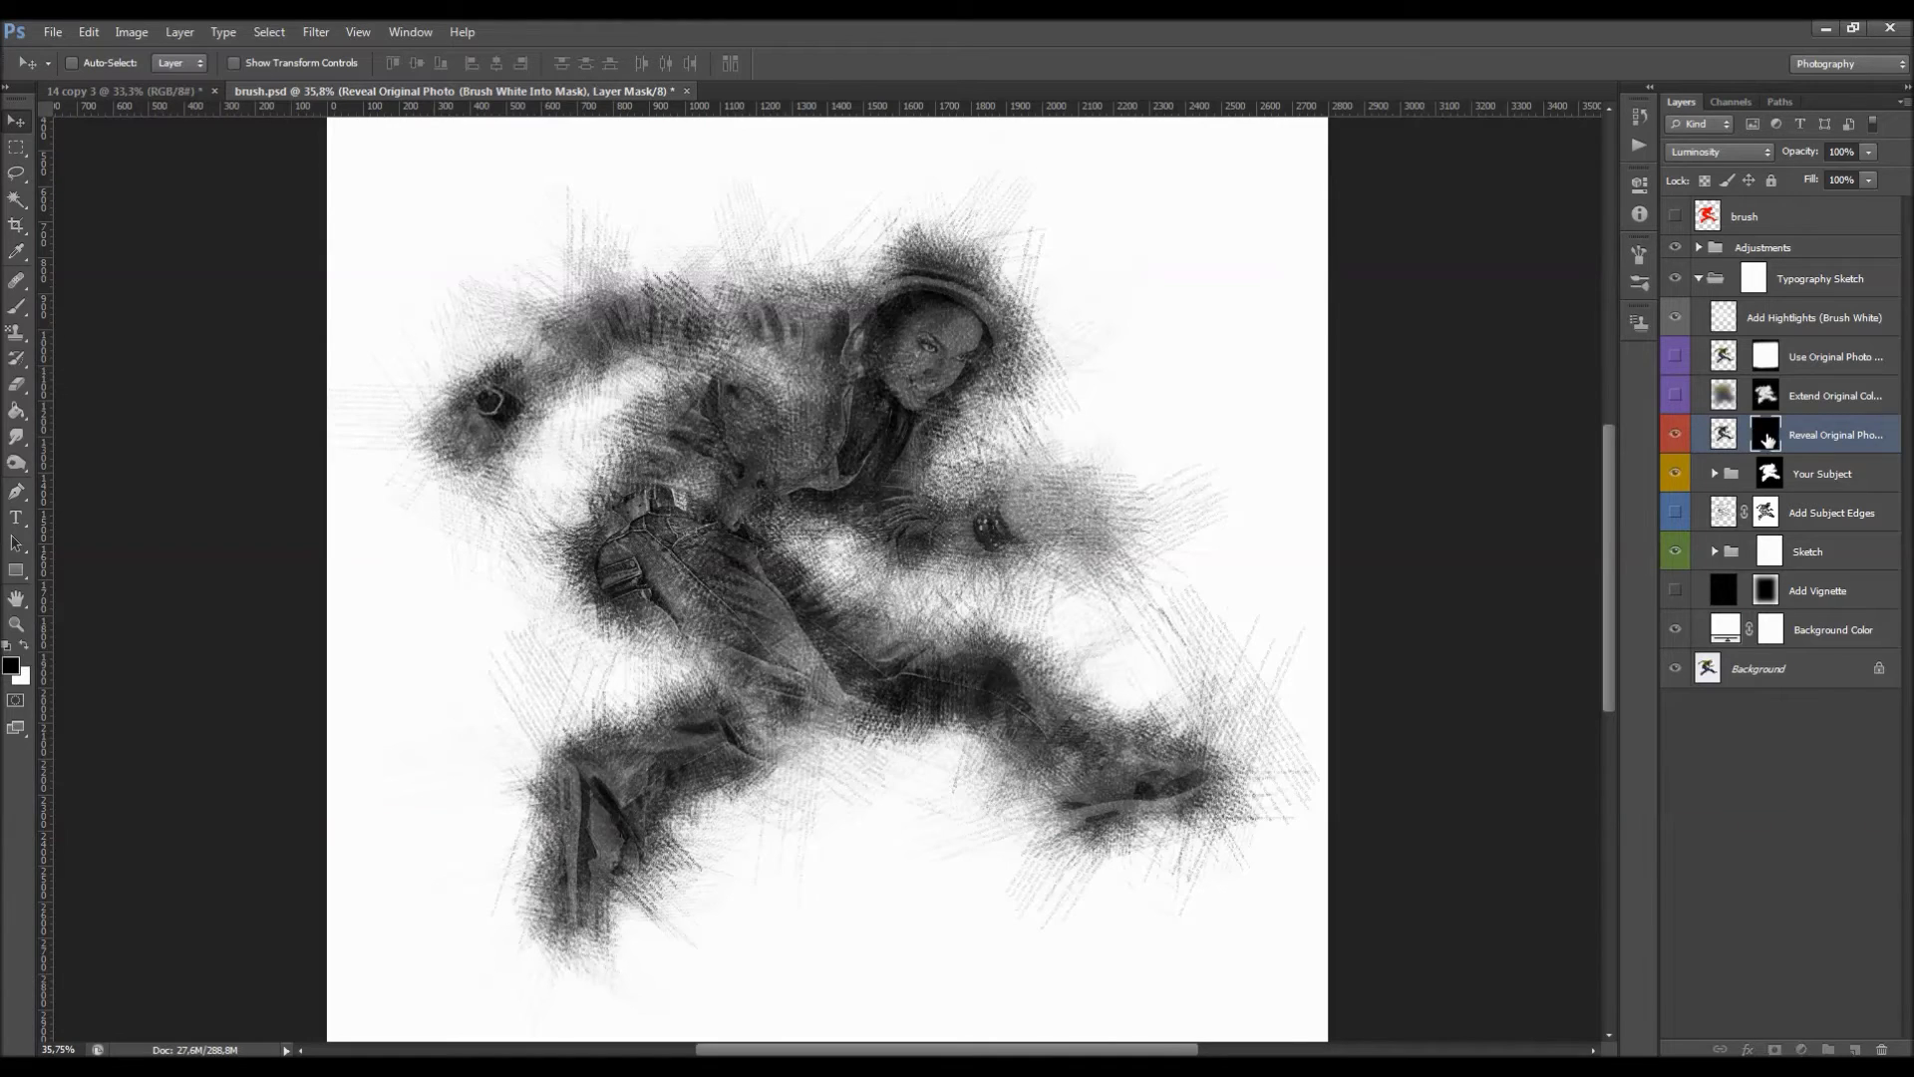
left_click(1767, 440, "shift")
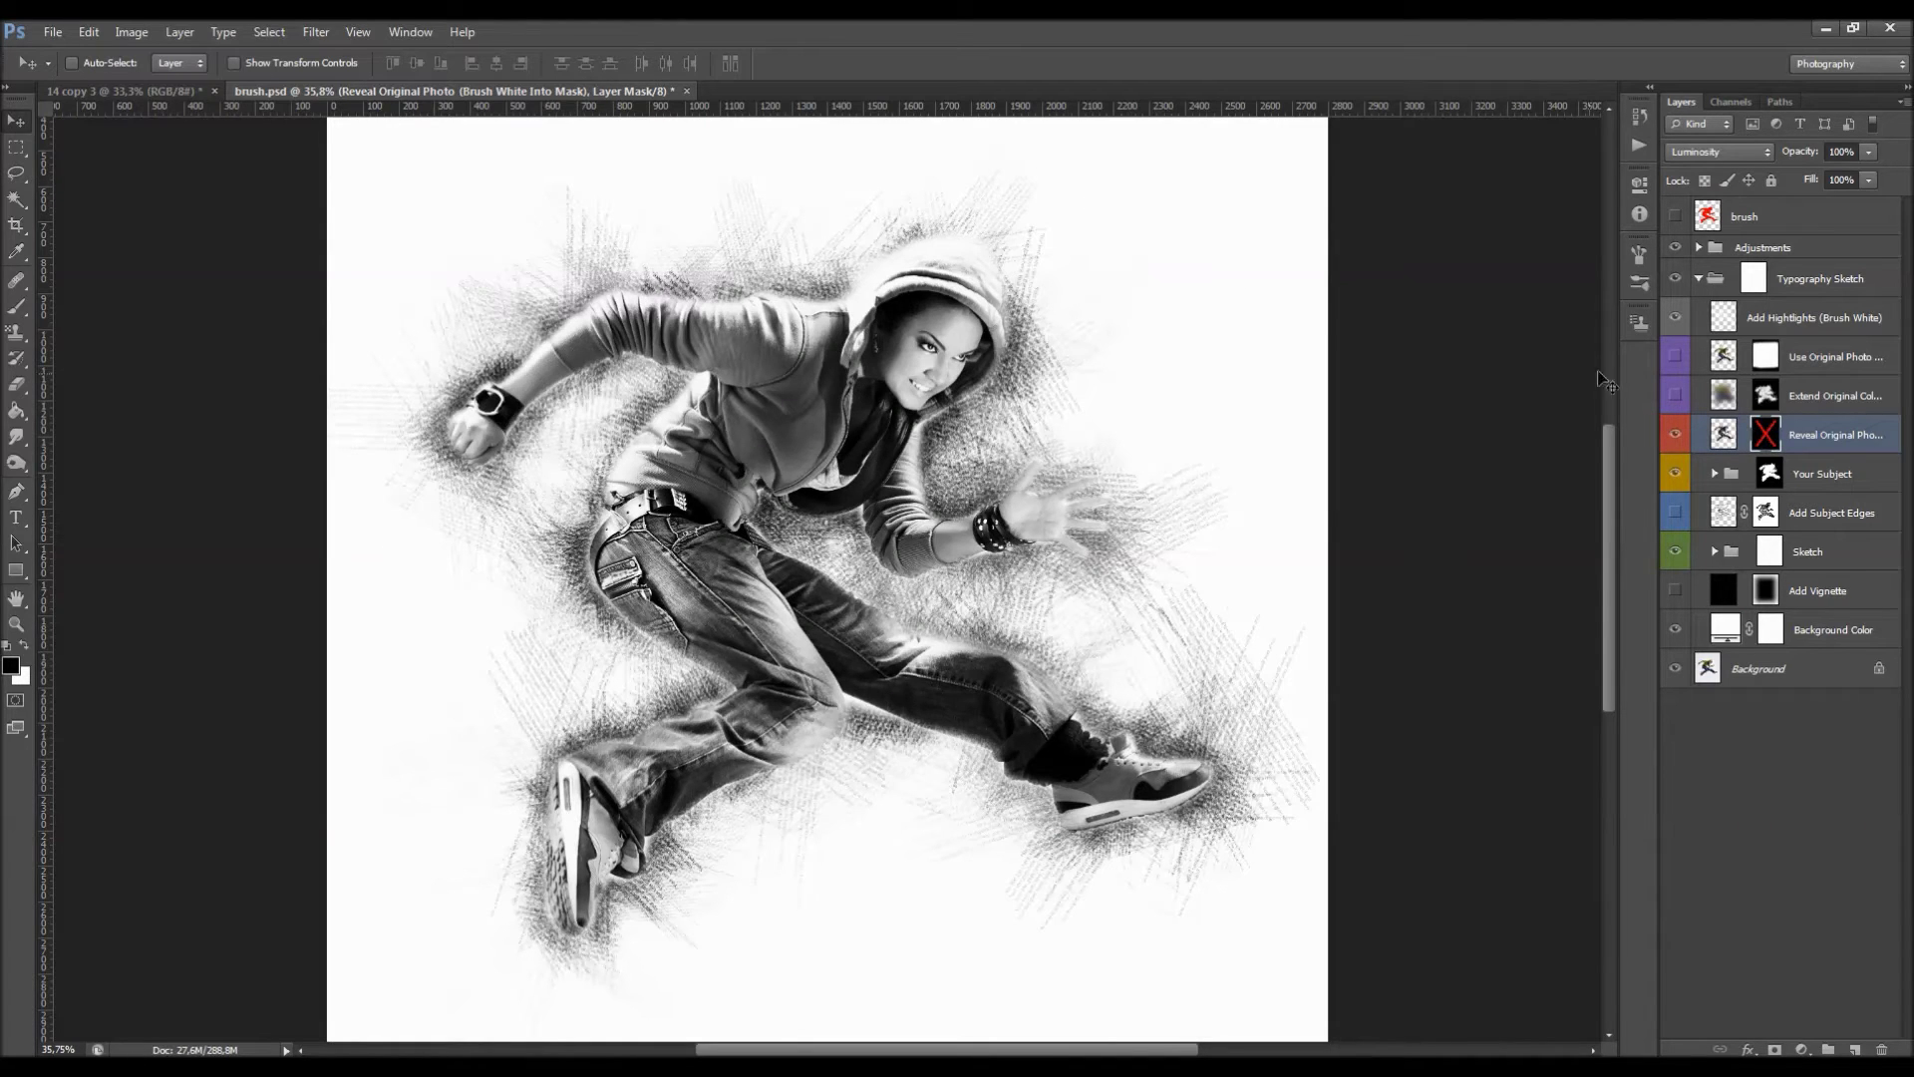
left_click(1764, 435, "shift")
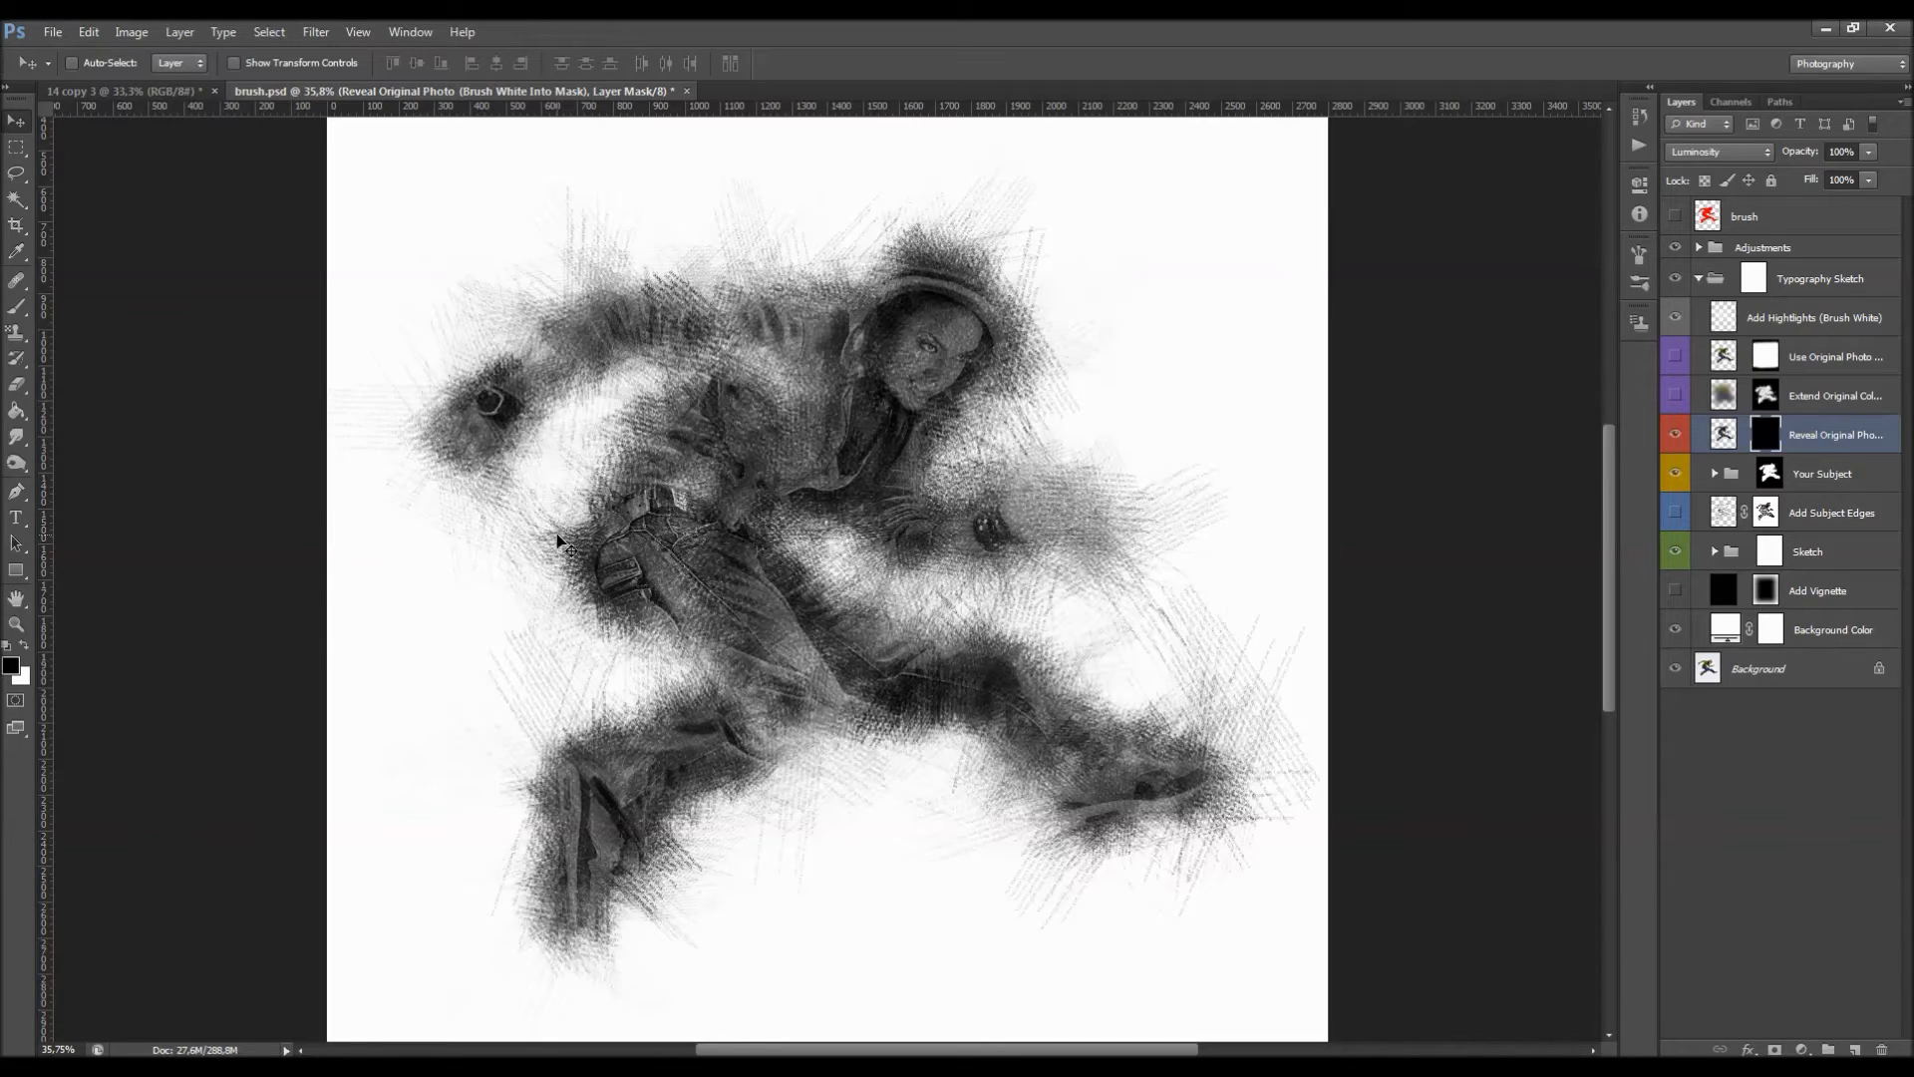
Paint white with a 250 px brush over the face on the Reveal Original Photo mask.
key("b")
key("x")
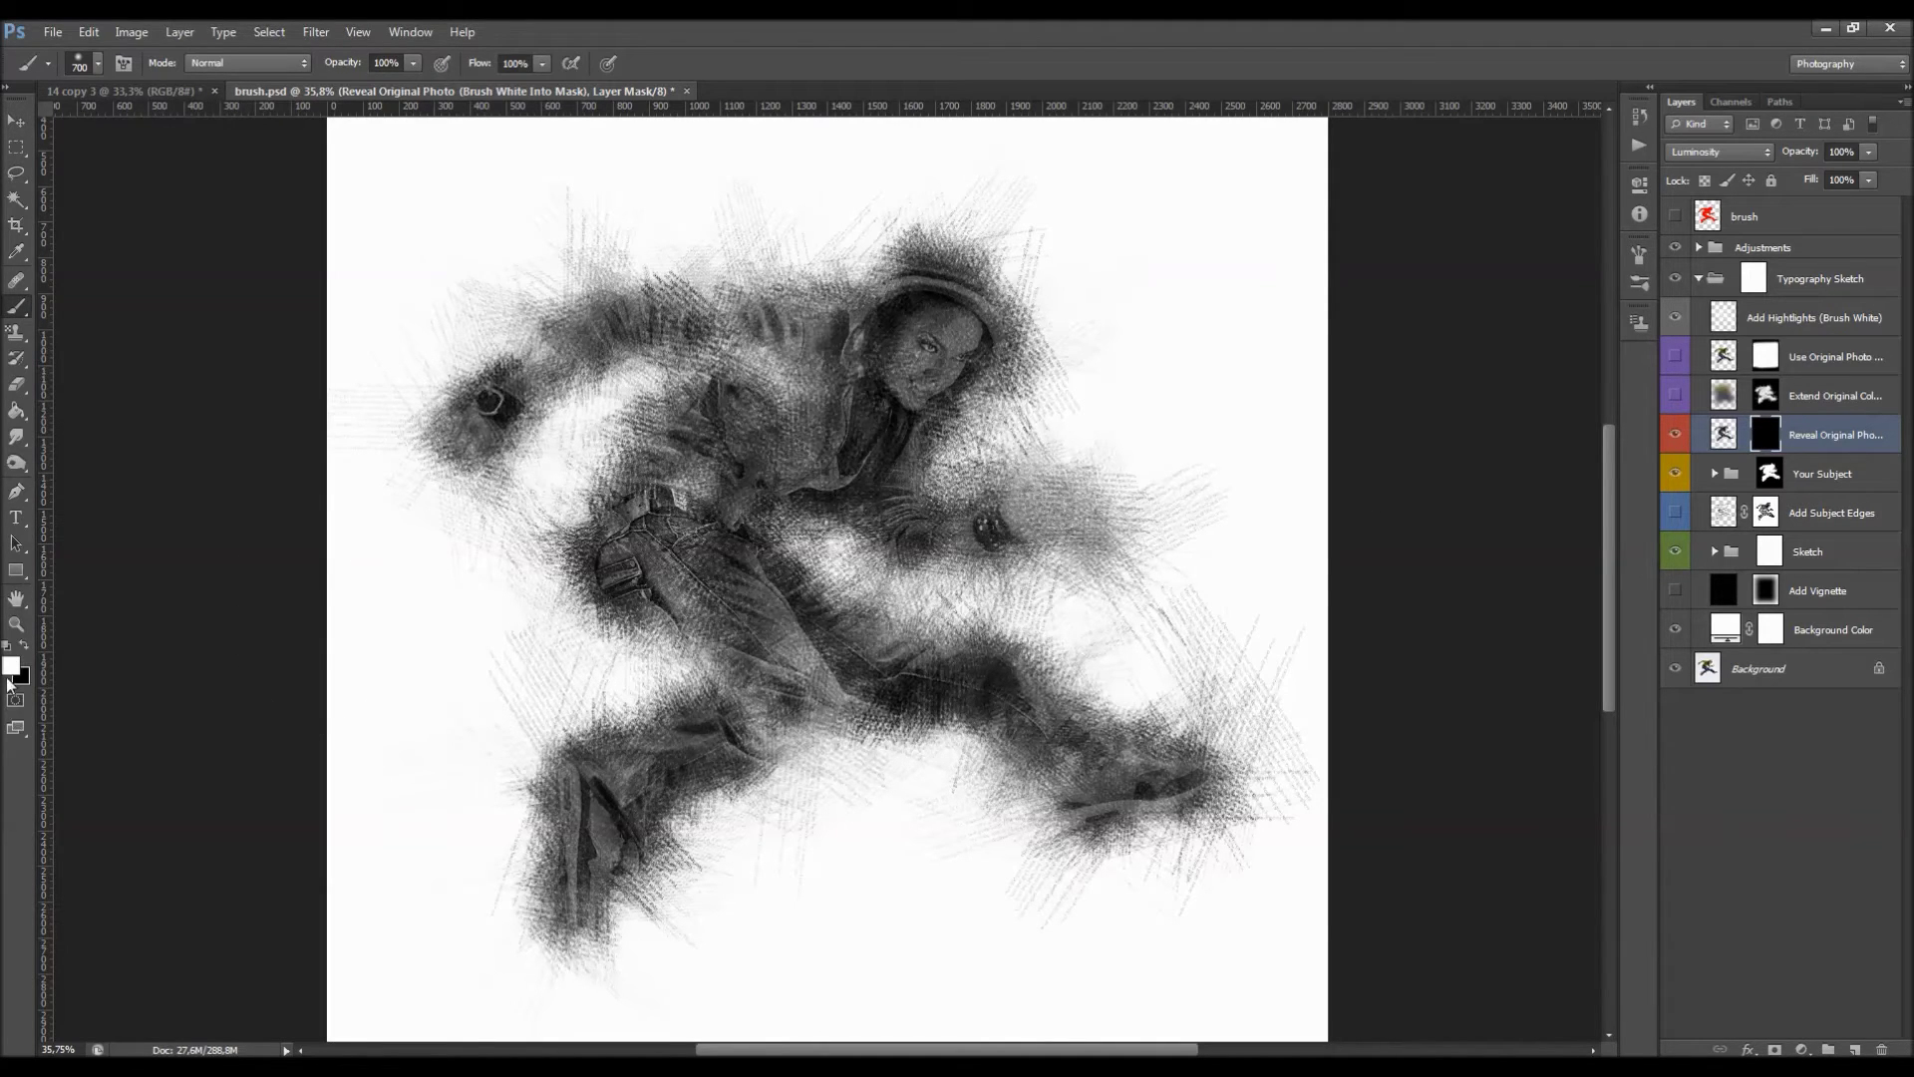
key("[")
key("[")
key("[")
key("[")
key("[")
mouse_move(915, 372)
left_mouse_down()
mouse_move(929, 342)
mouse_move(932, 370)
left_mouse_up()
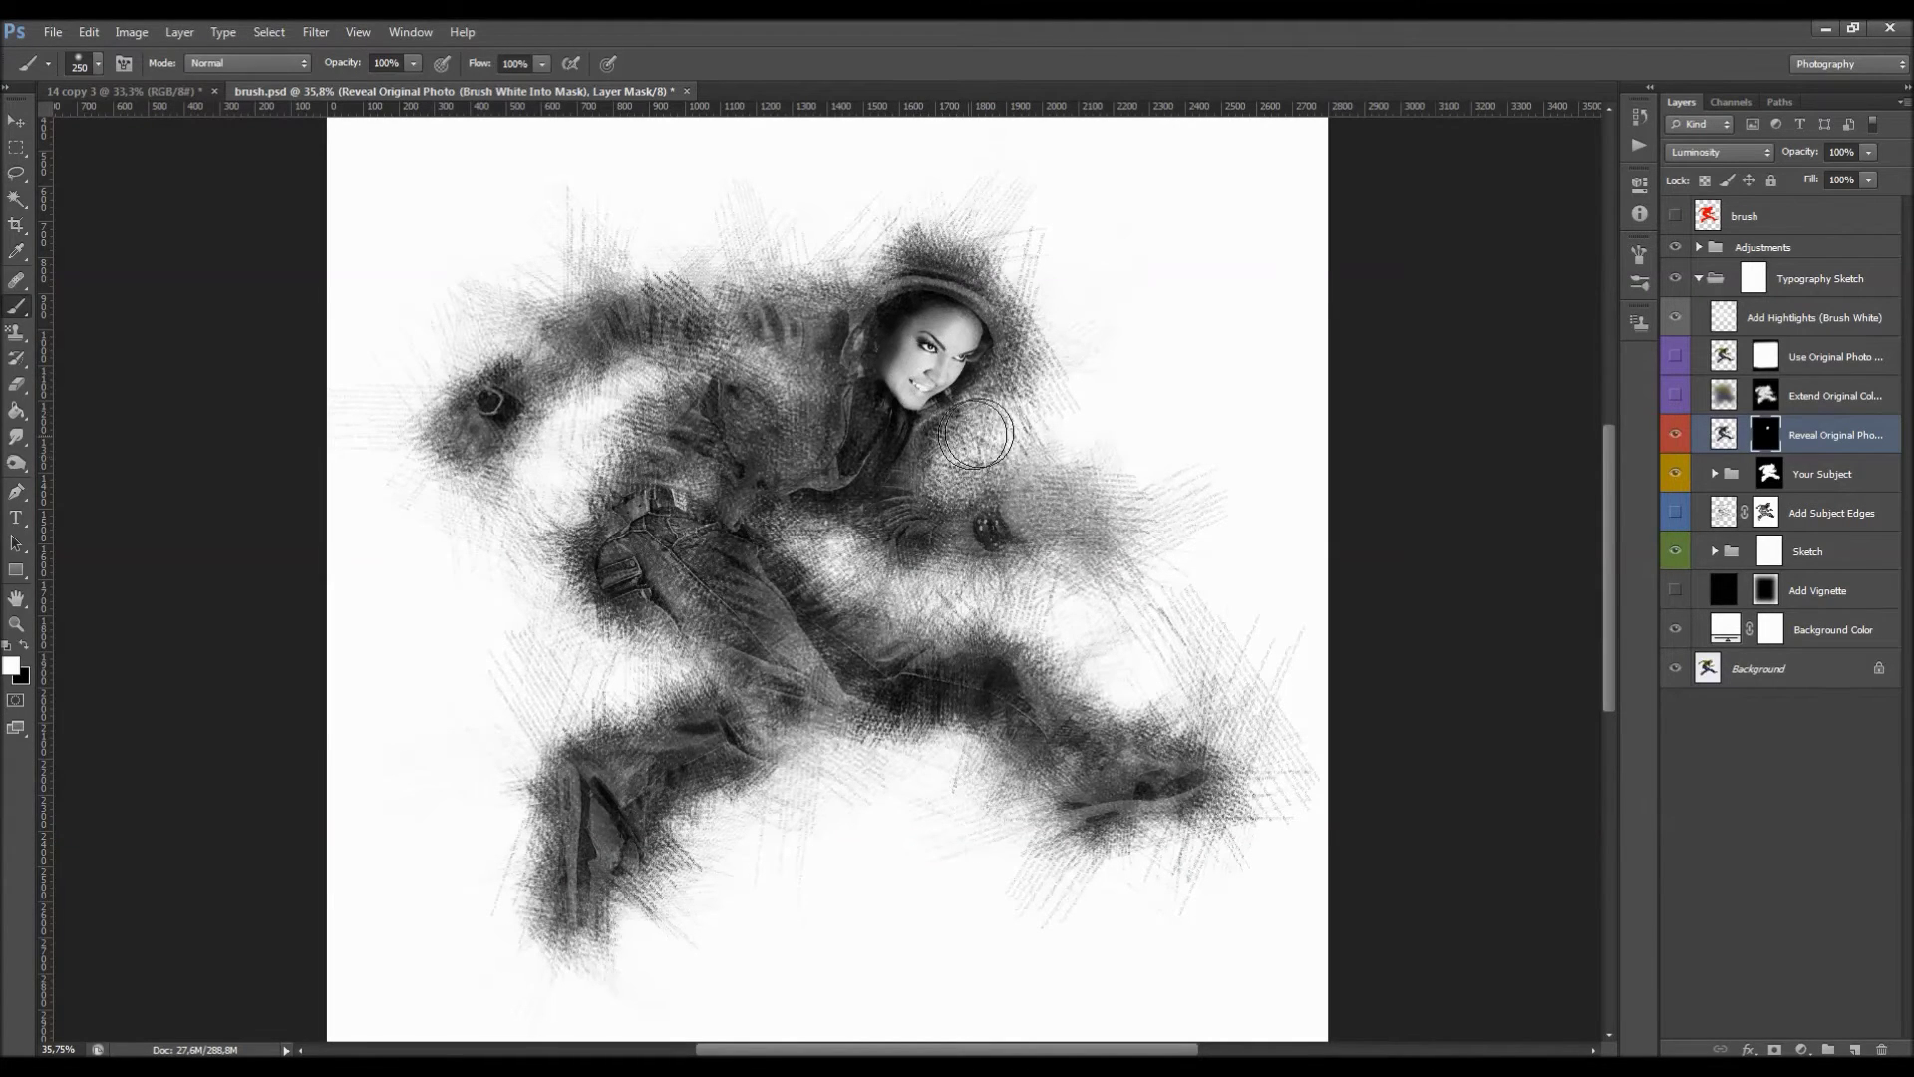
key("v")
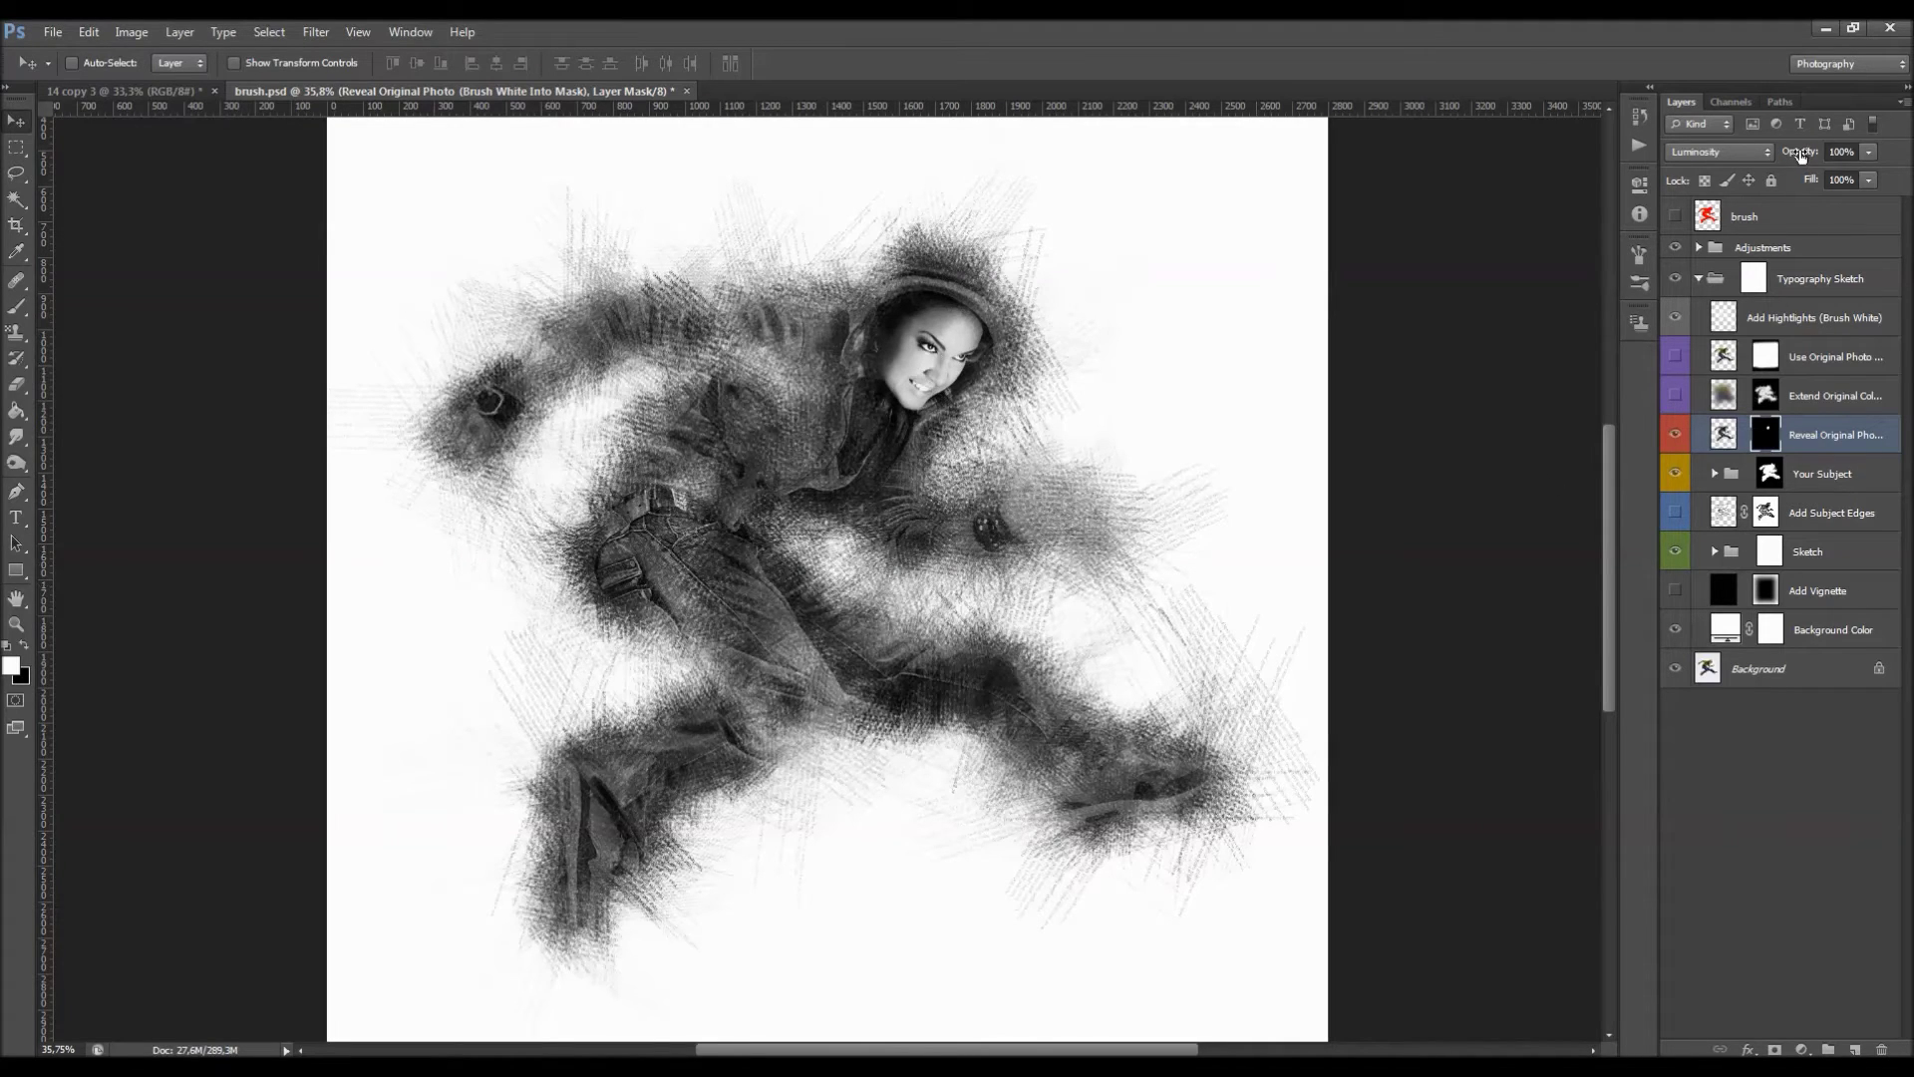
Lower the Reveal Original Photo layer's opacity to 44% and compare the face with the layer off and on.
left_click_drag(1792, 149, 1744, 159)
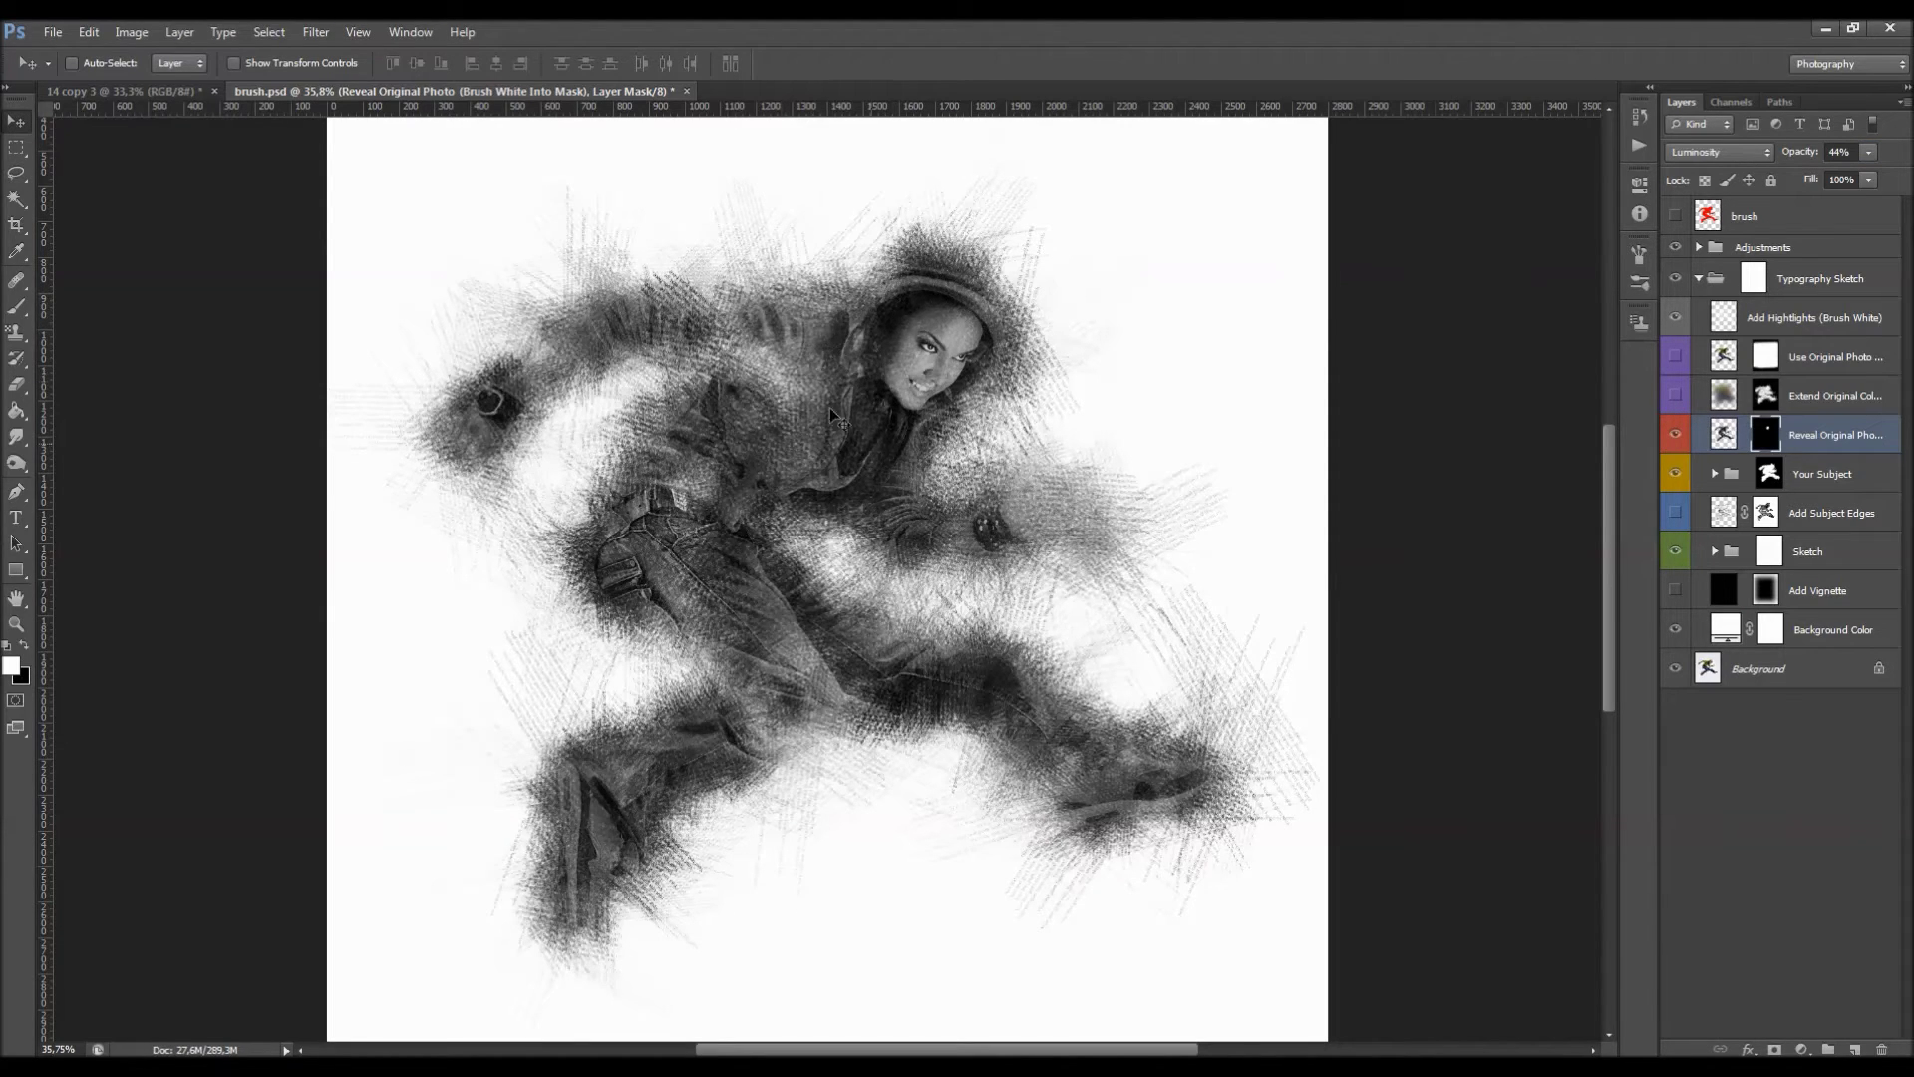
left_click(1679, 433)
left_click(1679, 433)
left_click(1680, 432)
left_click(1679, 433)
Hide and restore the Your Subject group and the Reveal Original Photo layer to inspect the sketch beneath them.
left_click(1832, 468)
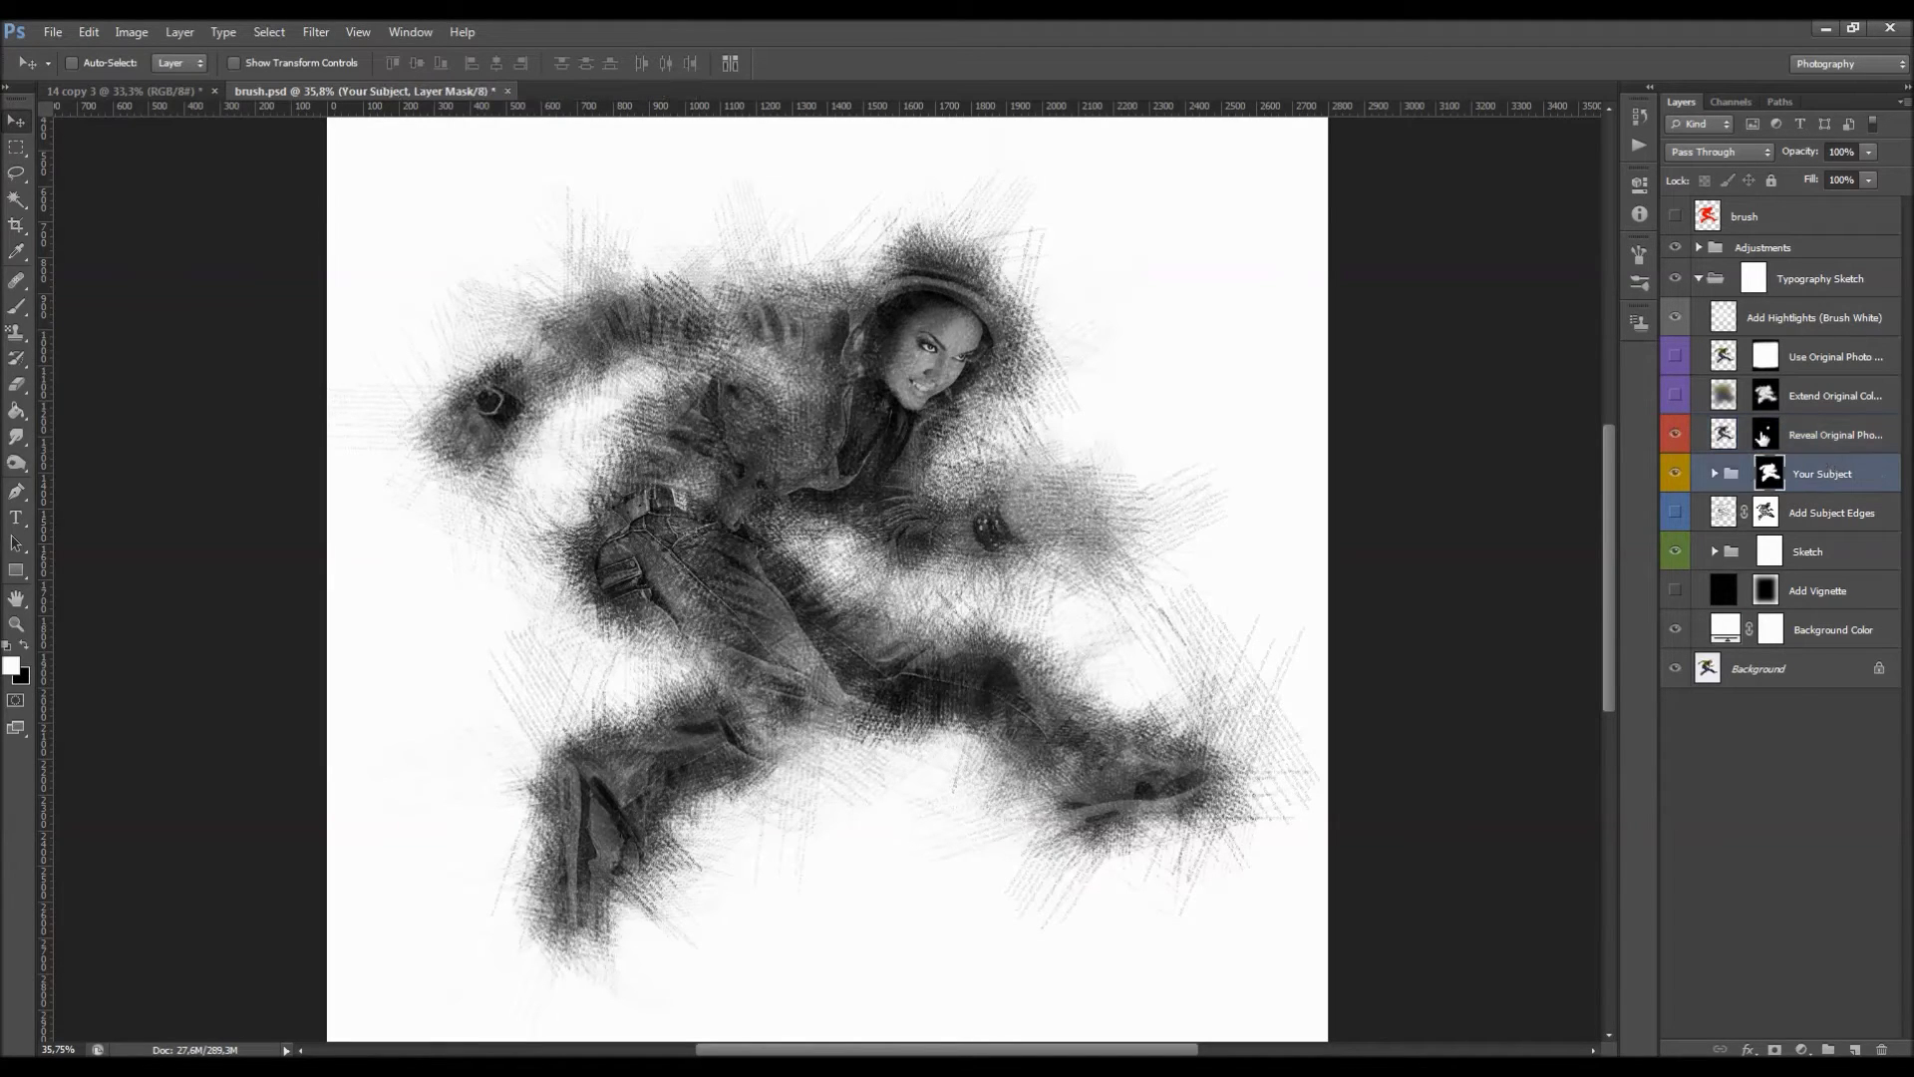
left_click(1679, 472)
left_click(1679, 448)
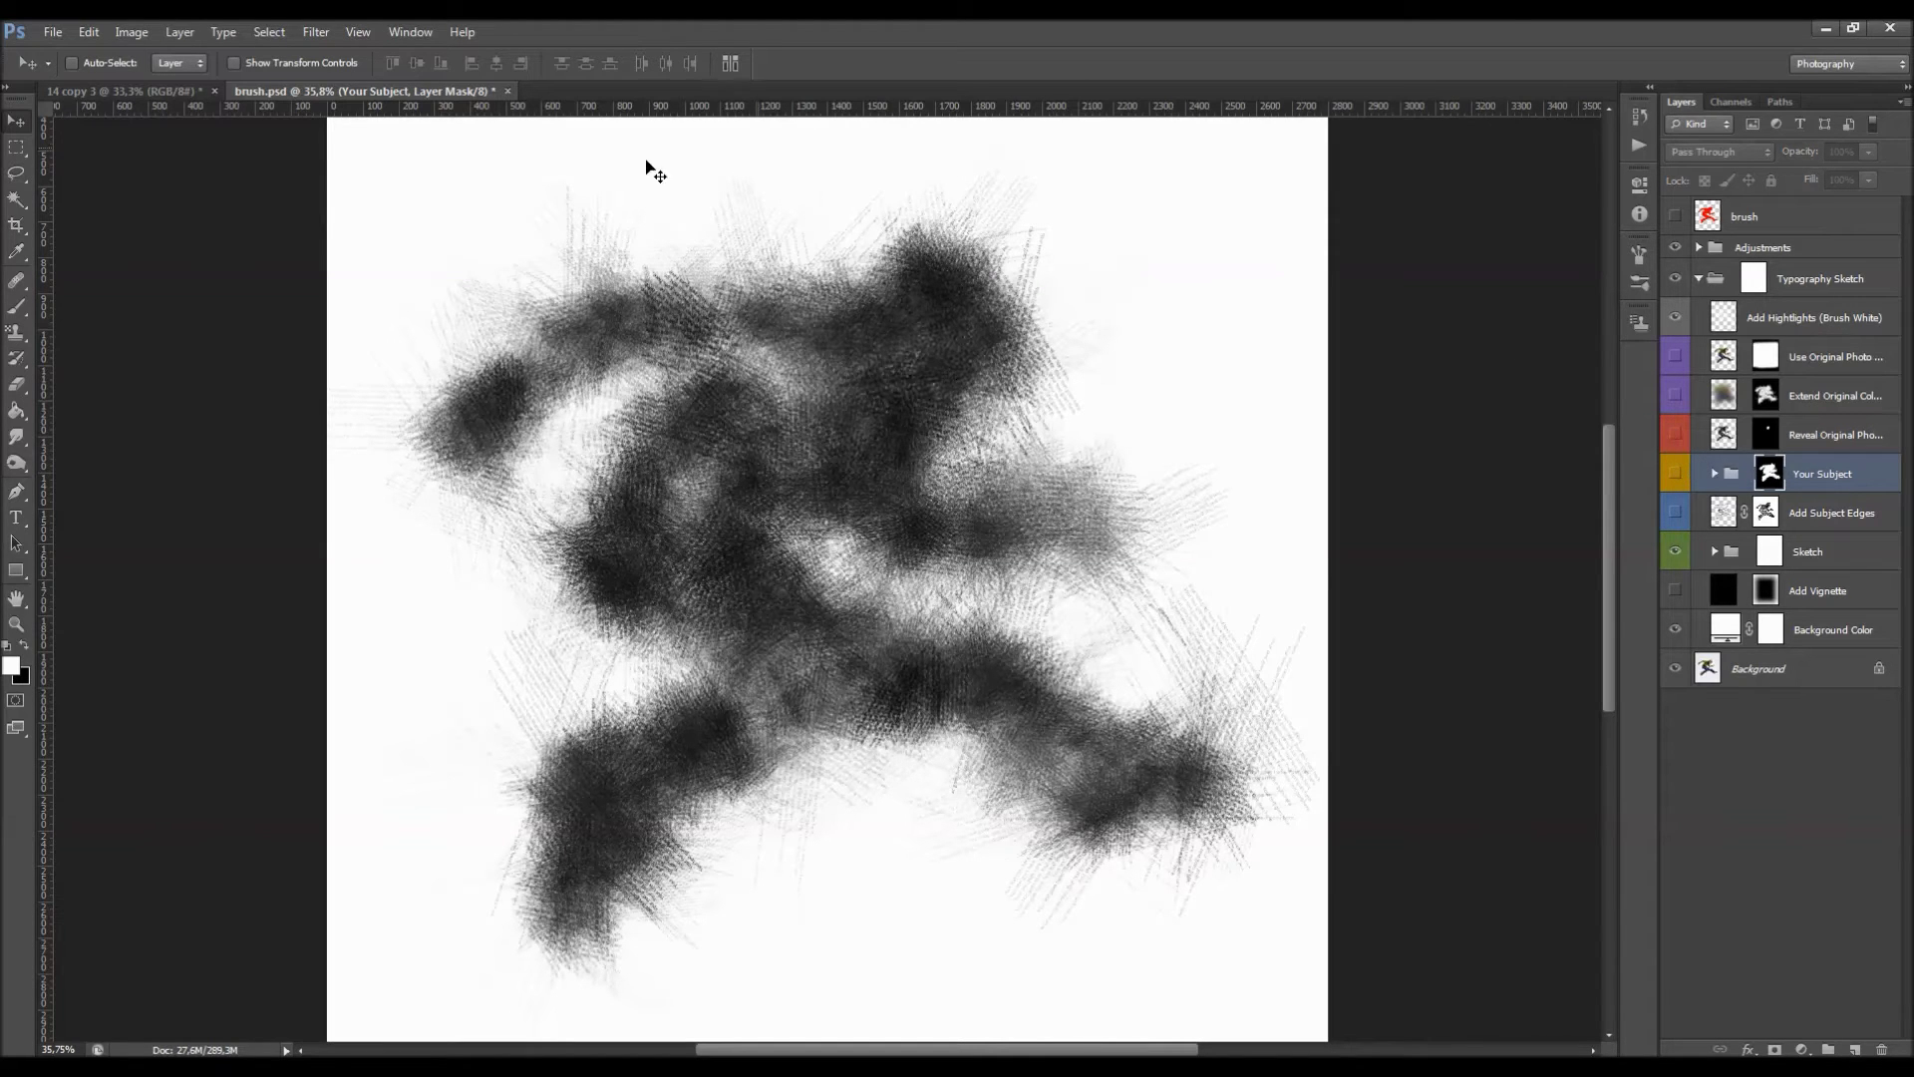
left_click(1676, 474)
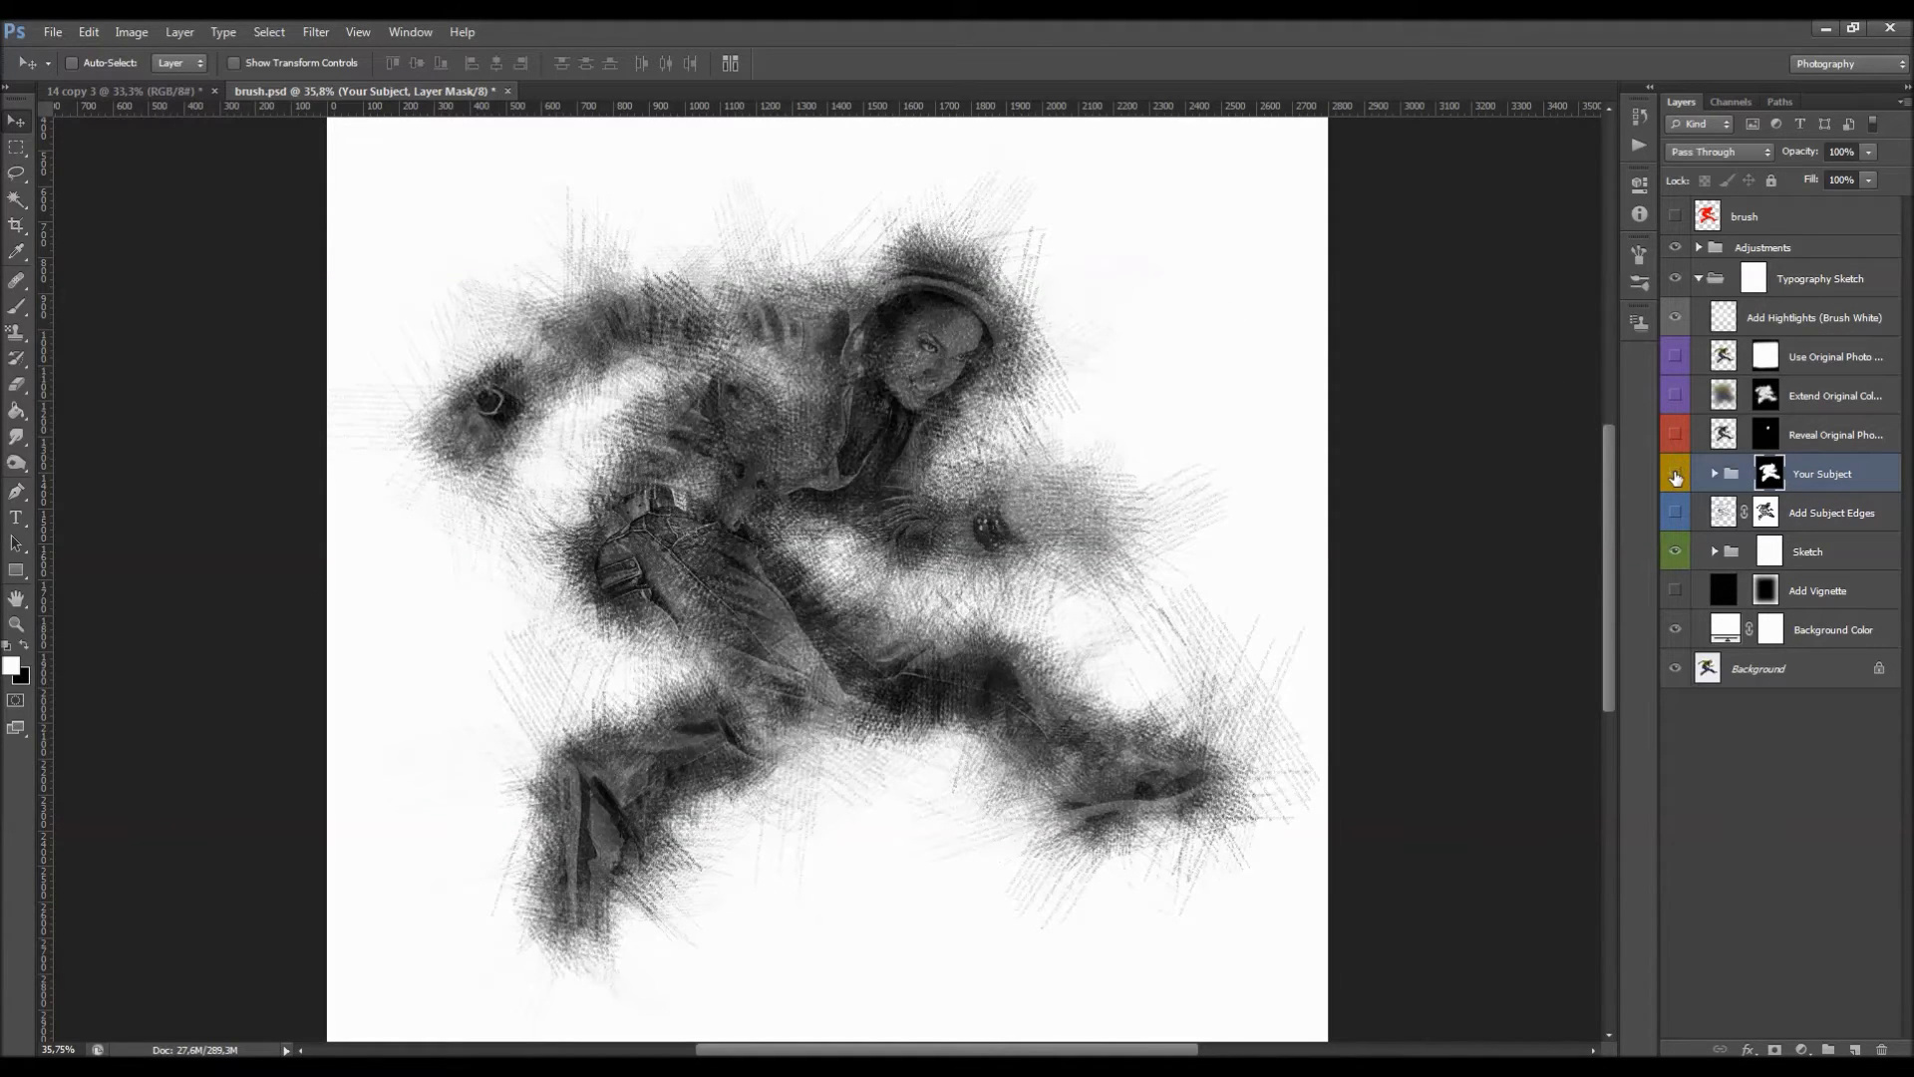
left_click(1676, 436)
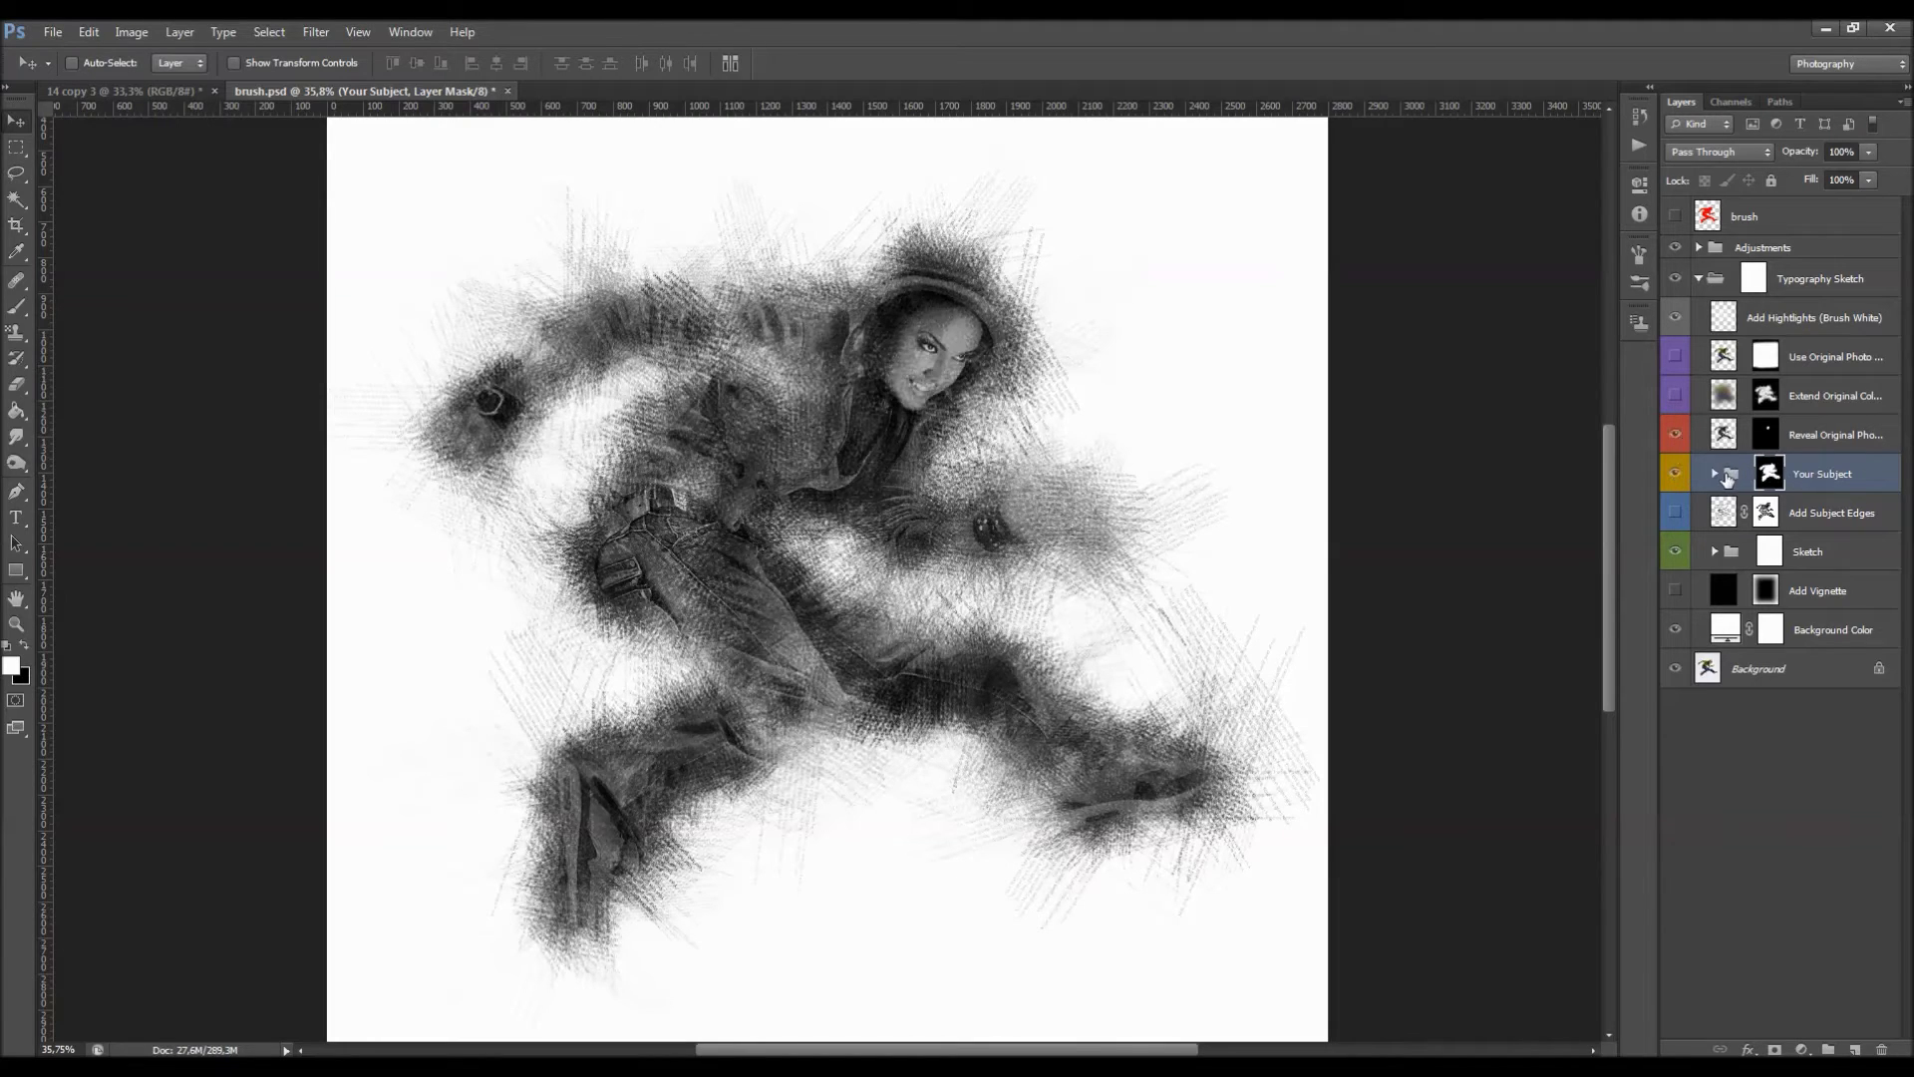
Expand the Your Subject group, go through its layers and select Subject_Details_3.
left_click(1715, 474)
left_click(1830, 508)
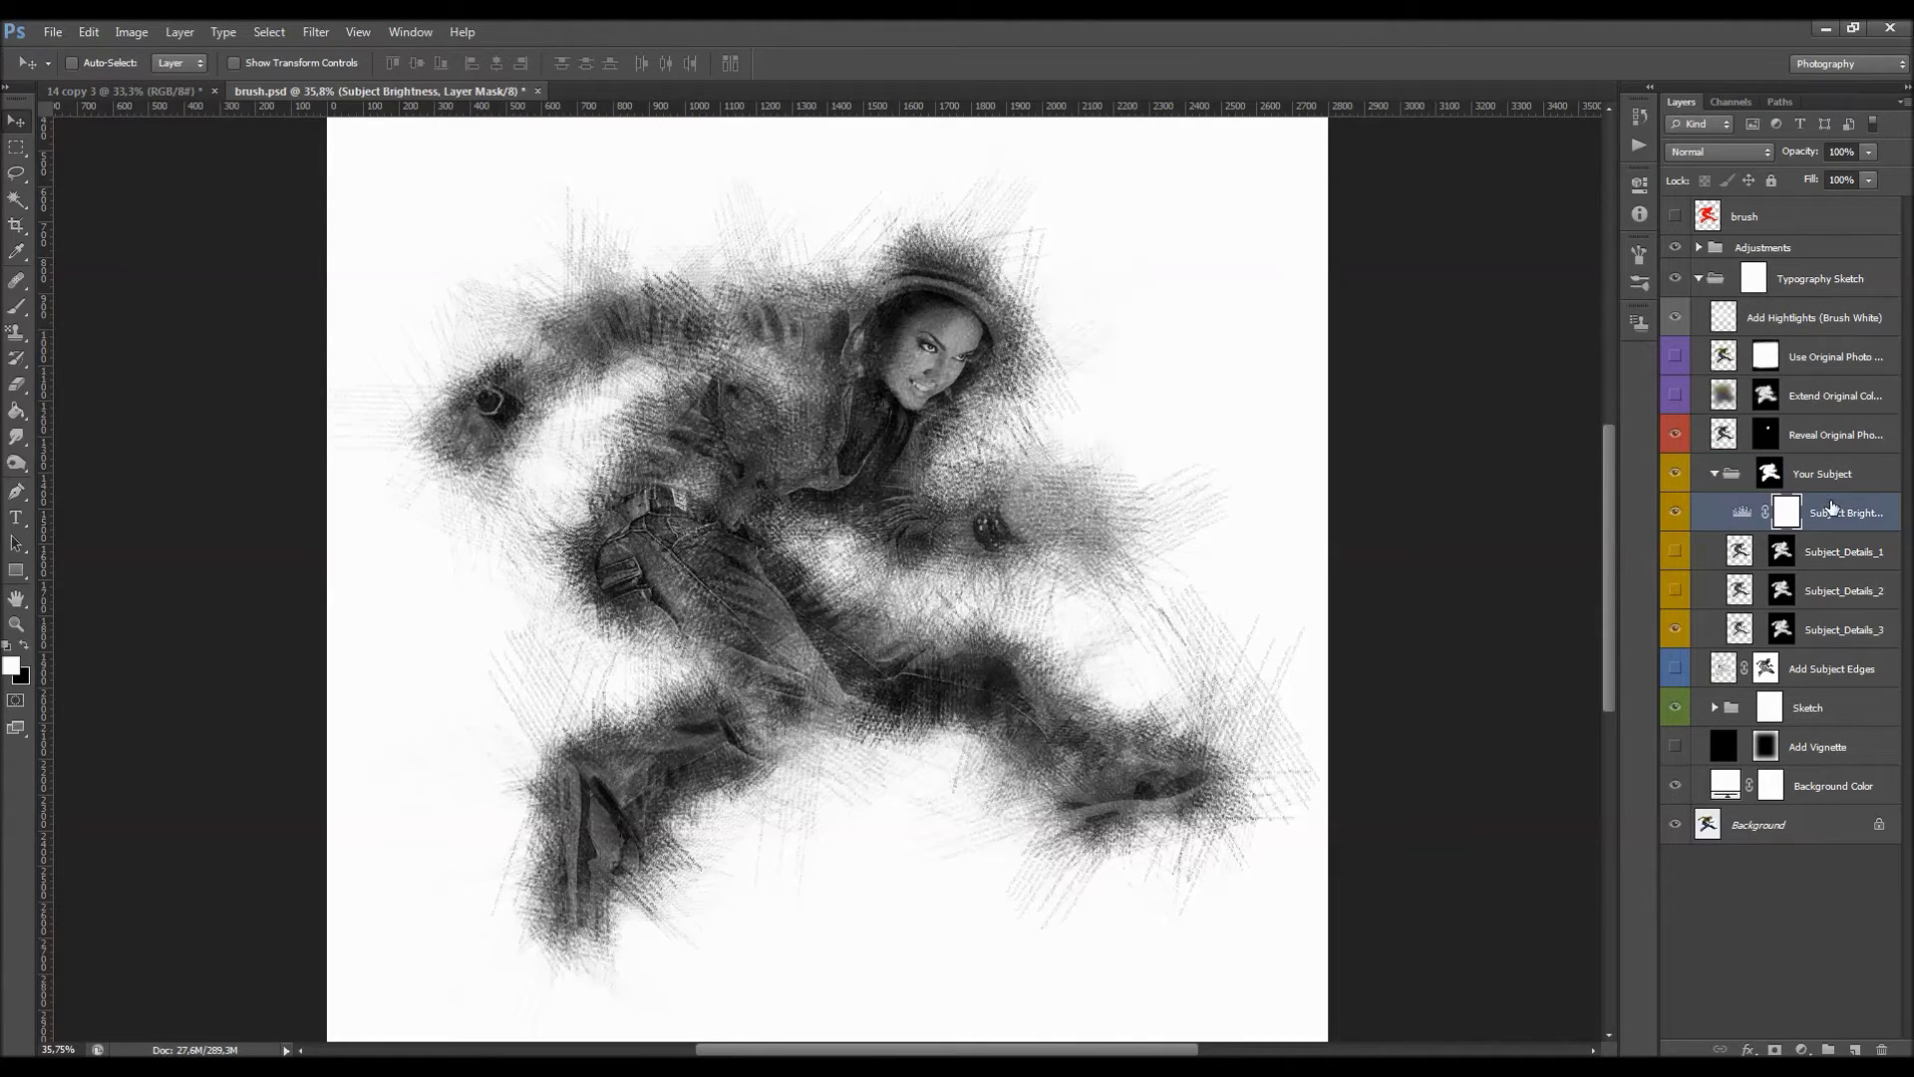
left_click(1820, 638)
left_click(1826, 596)
left_click(1832, 564)
left_click(1833, 593)
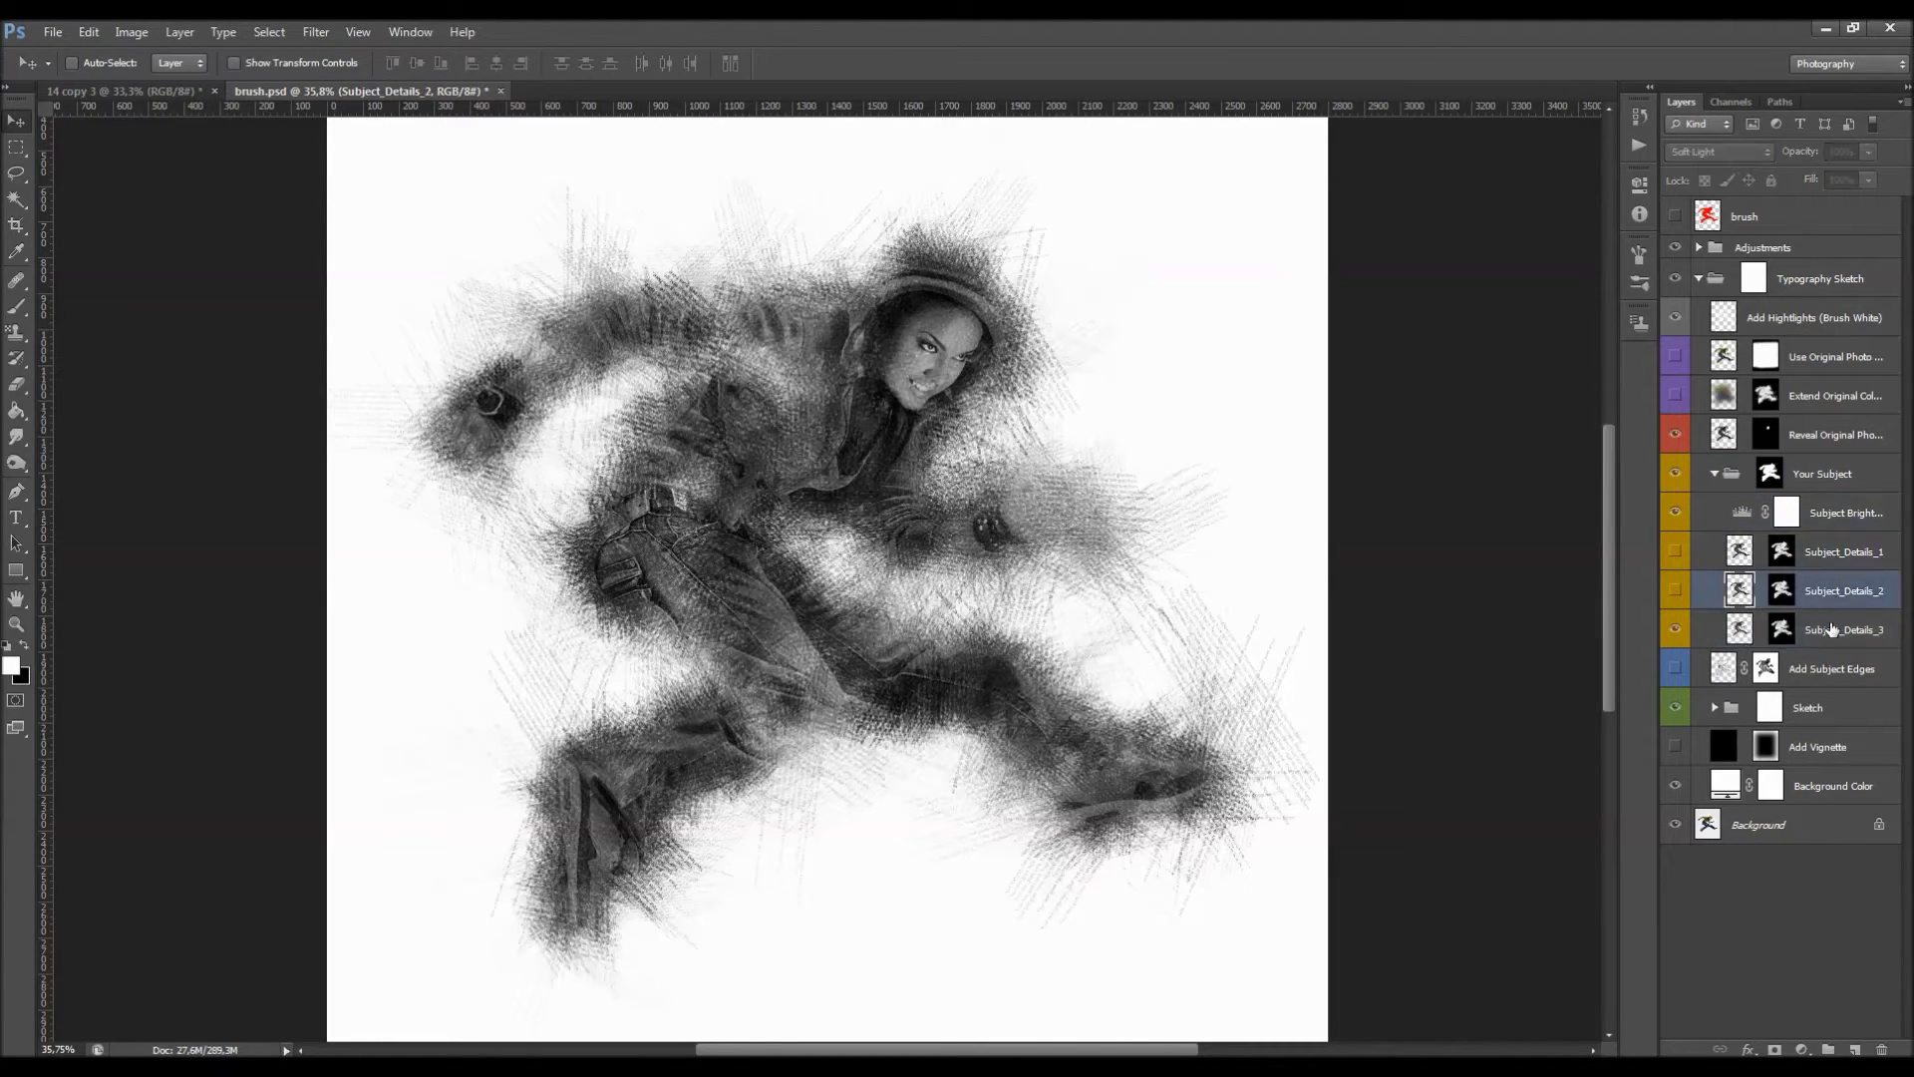
left_click(1832, 629)
Set the Subject_Details_3 layer's opacity to 42% and compare the image with the layer off and on.
left_click(1678, 632)
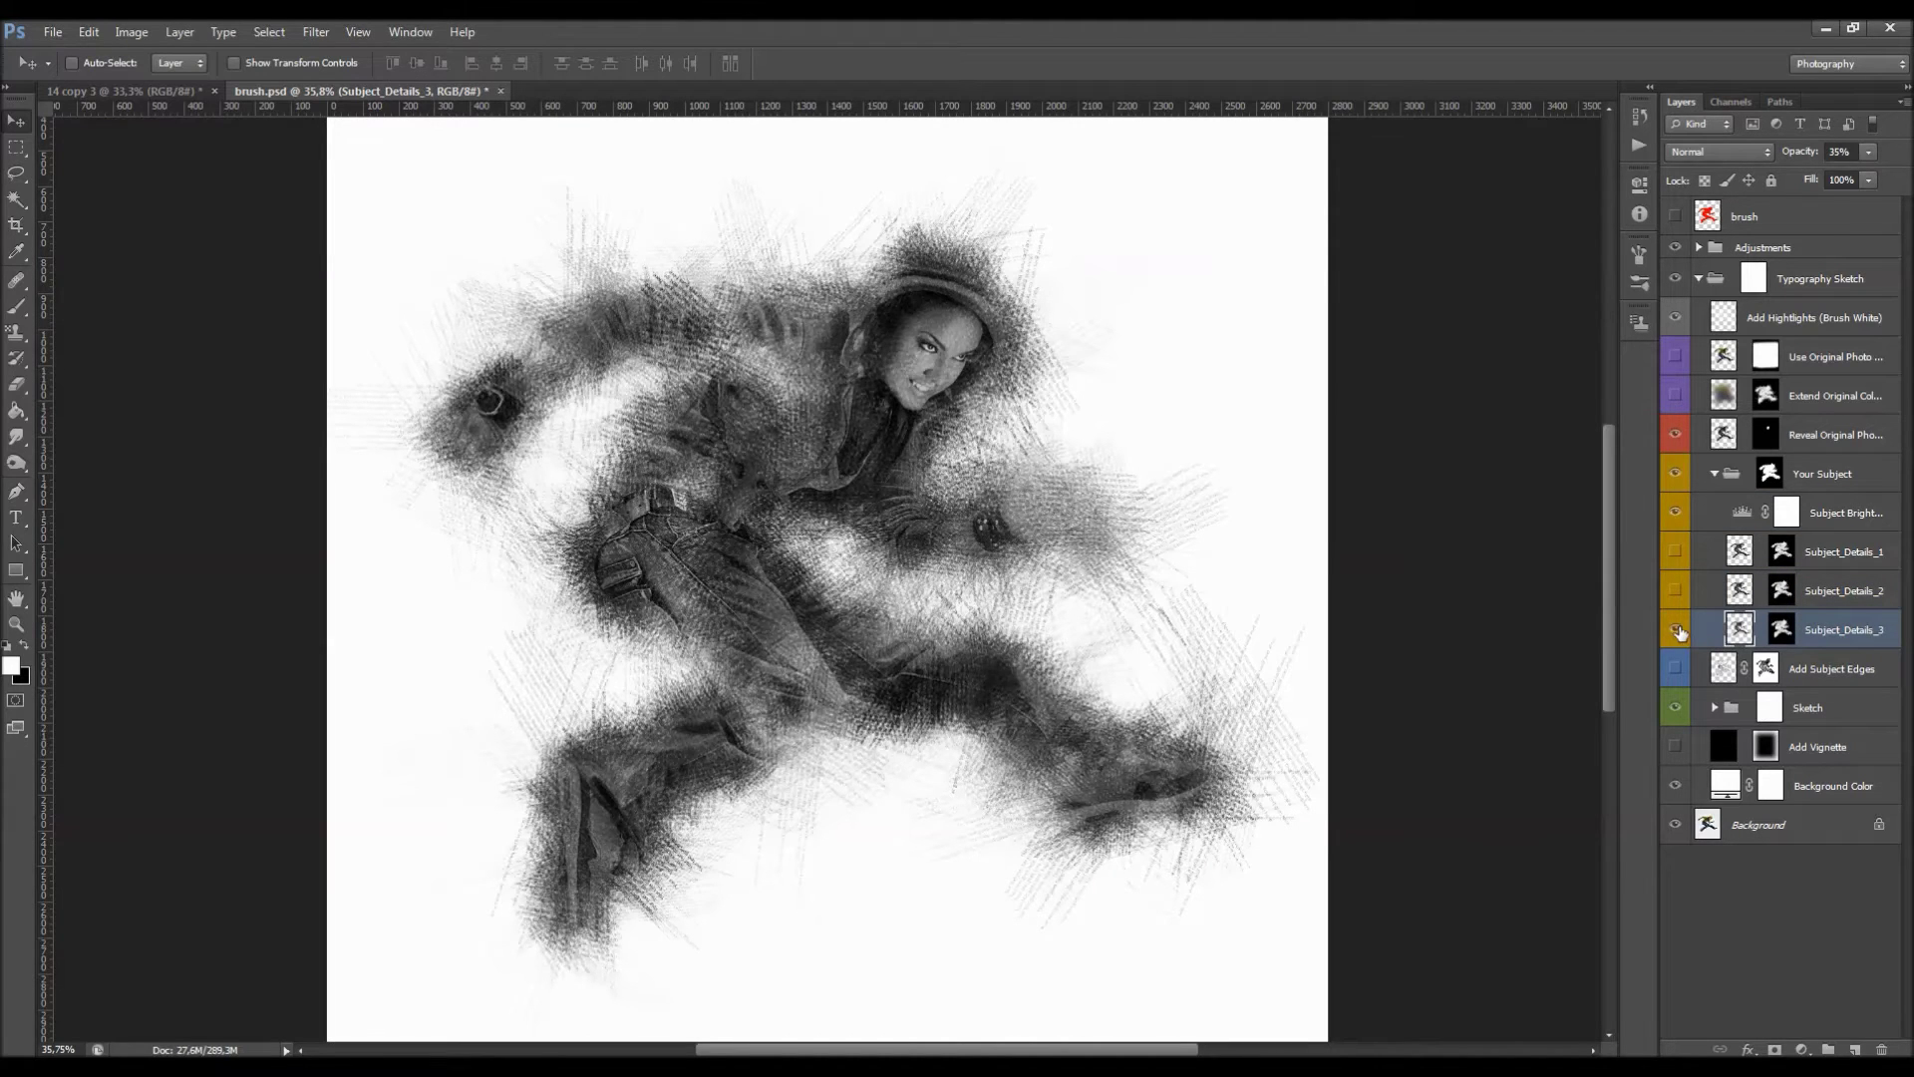
left_click(1785, 148)
left_click_drag(1792, 157, 1858, 177)
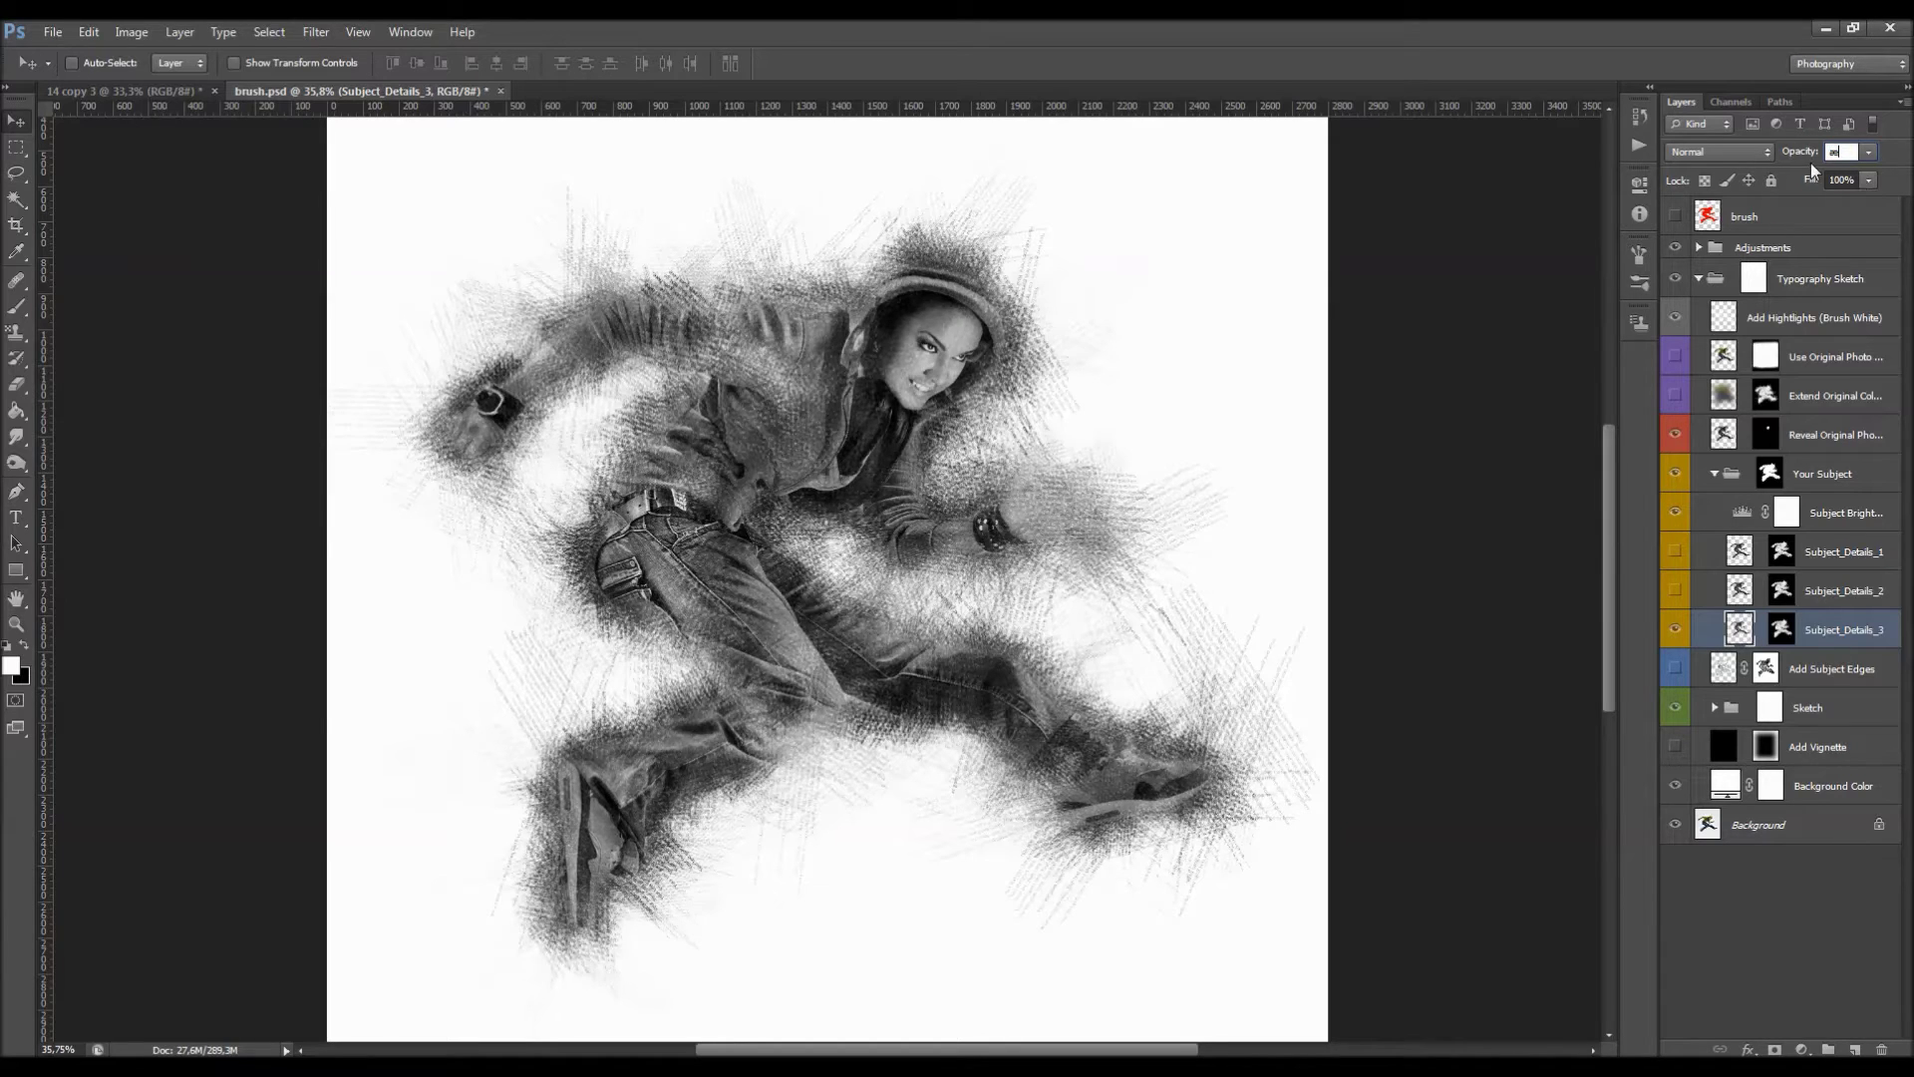
left_click_drag(1814, 159, 1797, 160)
left_click(1676, 632)
left_click(1676, 632)
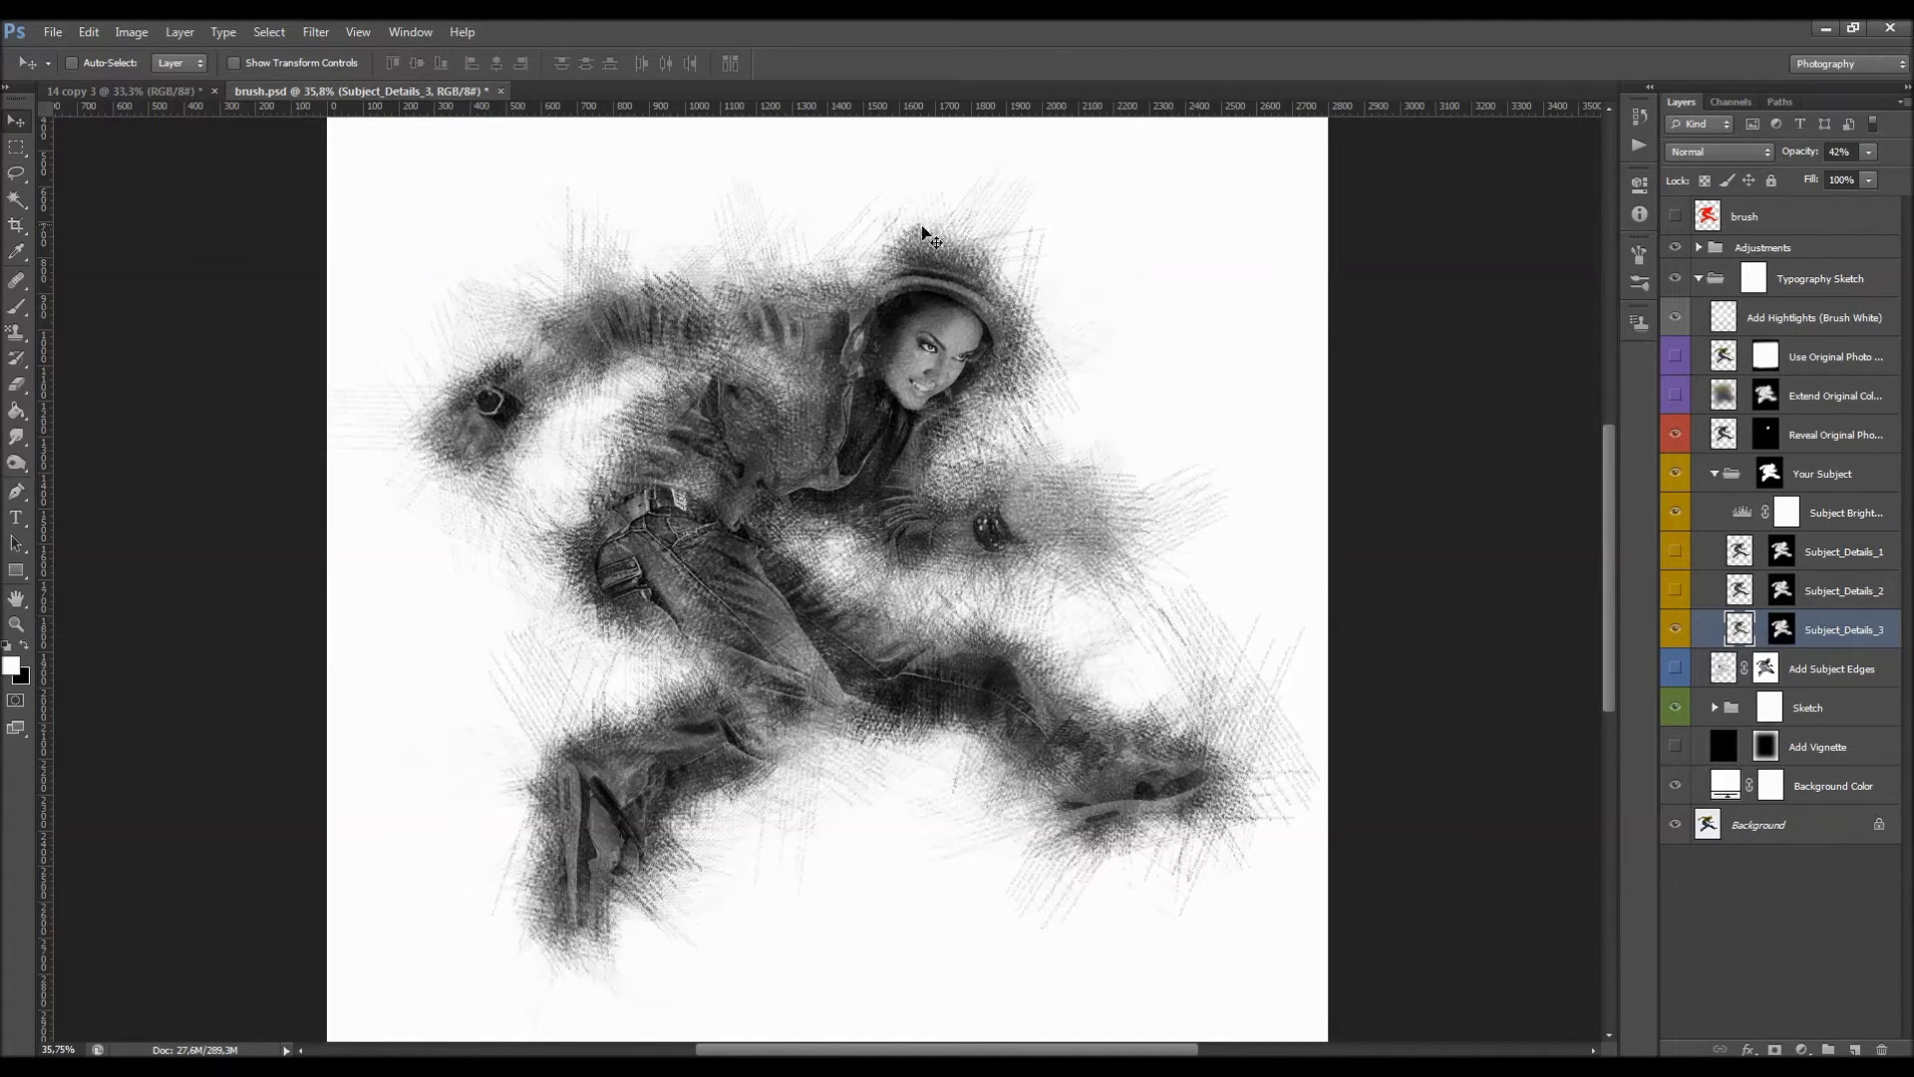
Try painting black with an enlarged brush on the Subject_Details_3 mask around the waist and lower back, and undo it.
left_click(1781, 629)
key("b")
key("x")
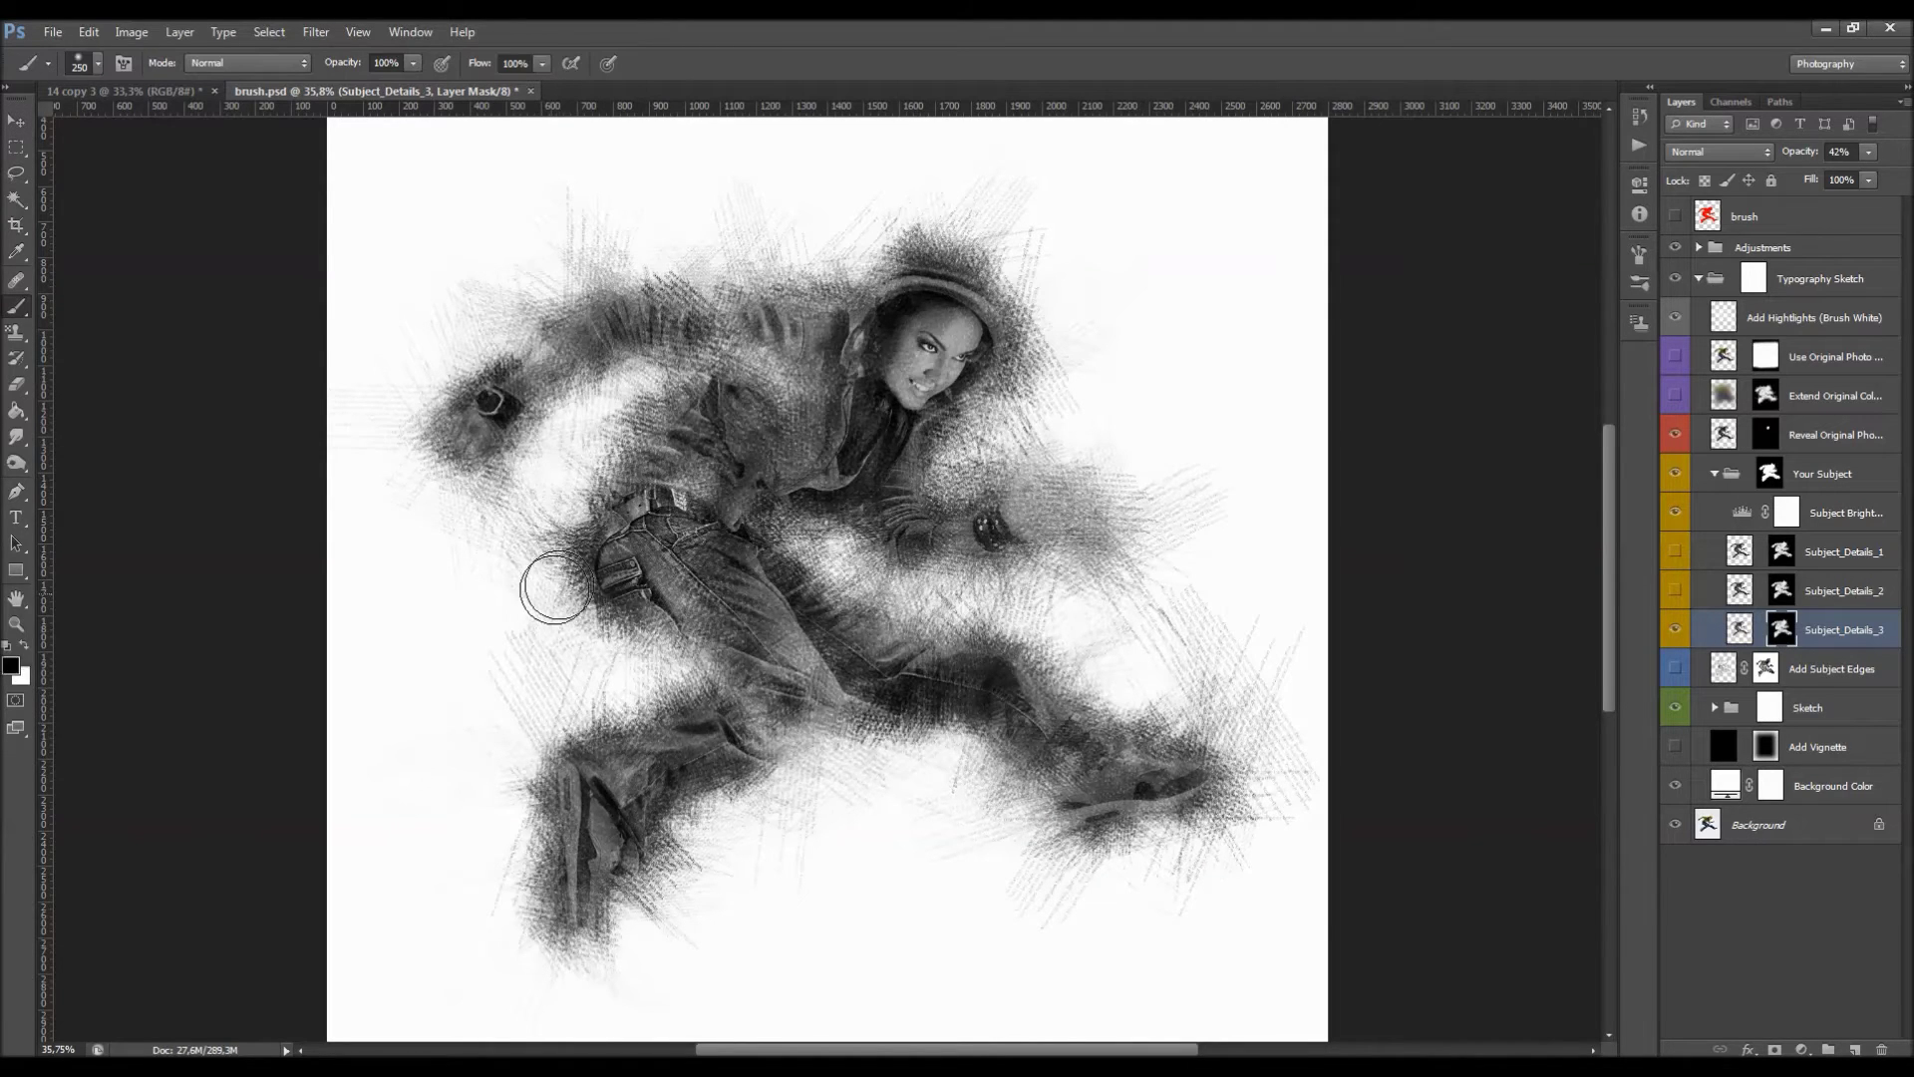
key("bracketright")
key("bracketright")
key("bracketright")
mouse_move(588, 587)
left_mouse_down()
mouse_move(604, 604)
mouse_move(701, 549)
mouse_move(681, 455)
left_mouse_up()
key("ctrl+z")
key("v")
Show the Subject_Details_2 layer and lower its opacity to 26%.
left_click(1829, 599)
left_click(1830, 619)
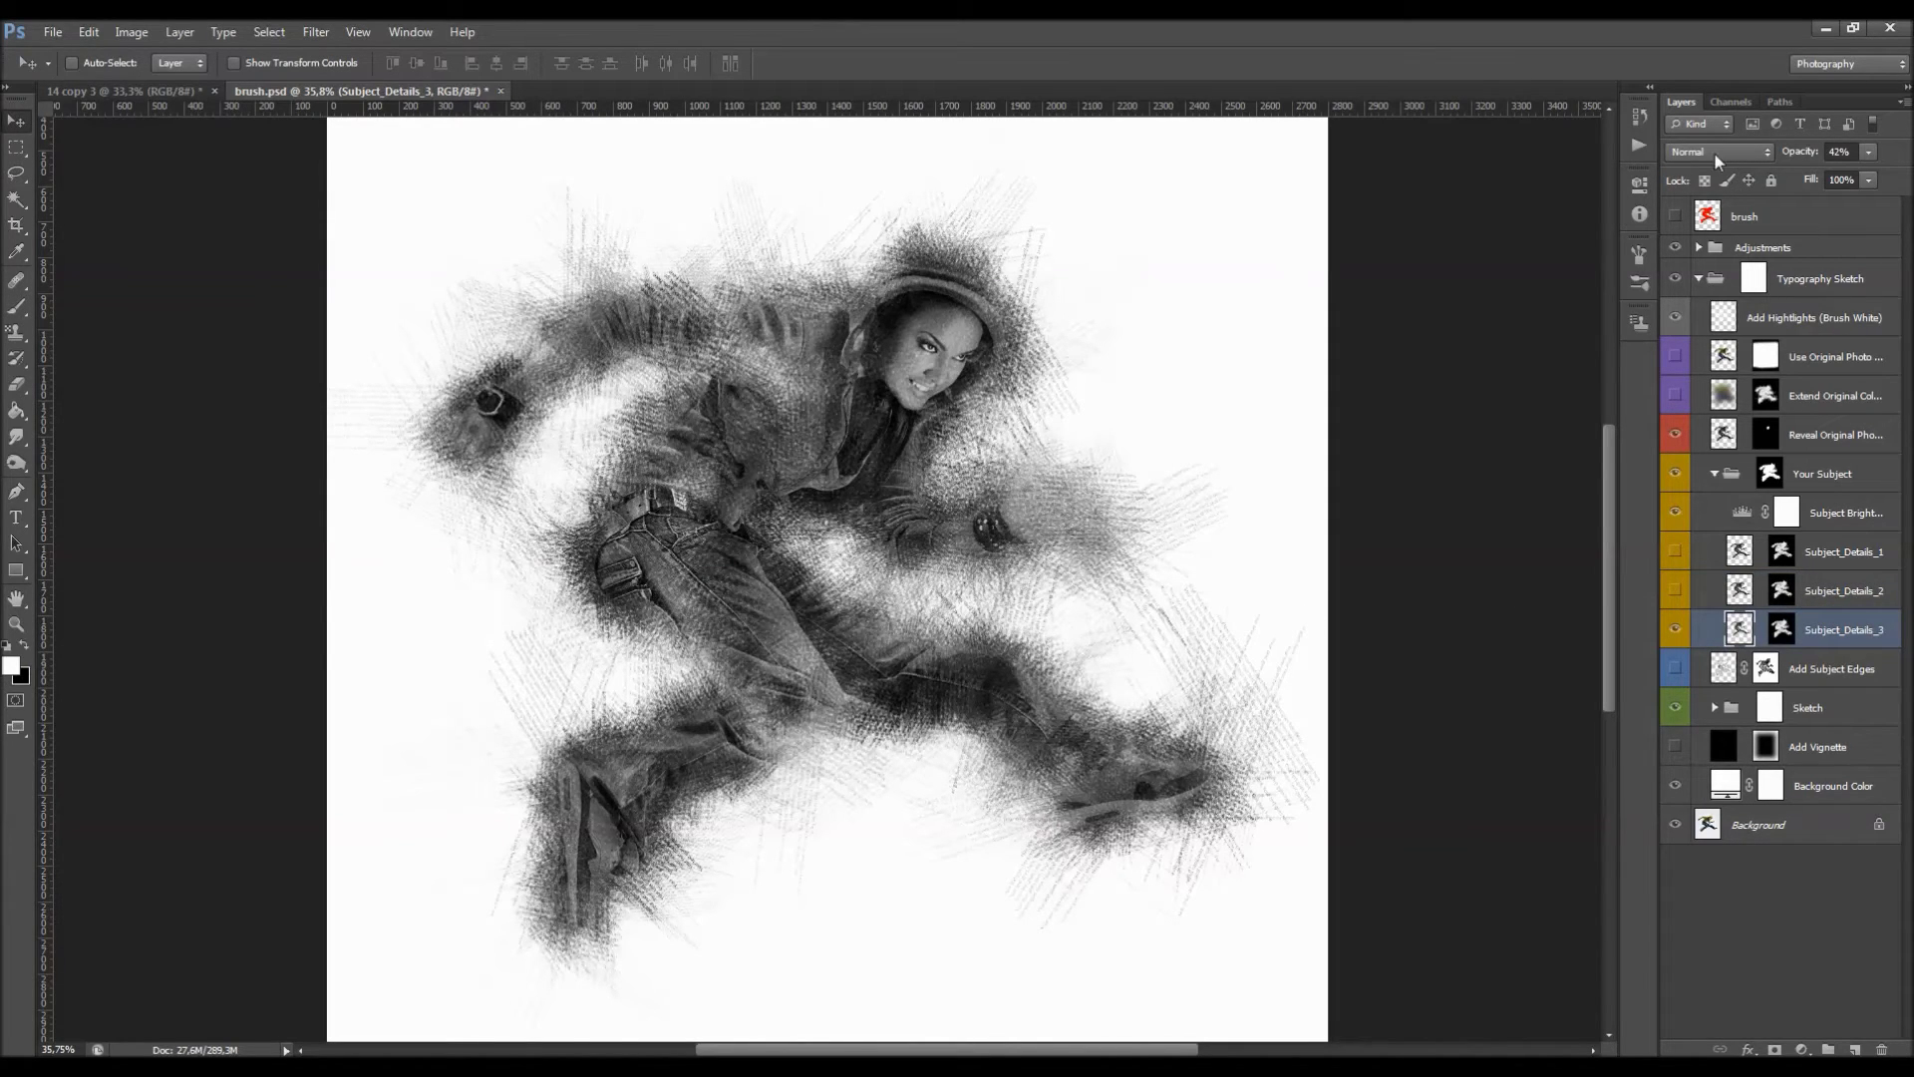
left_click(1807, 596)
left_click(1674, 589)
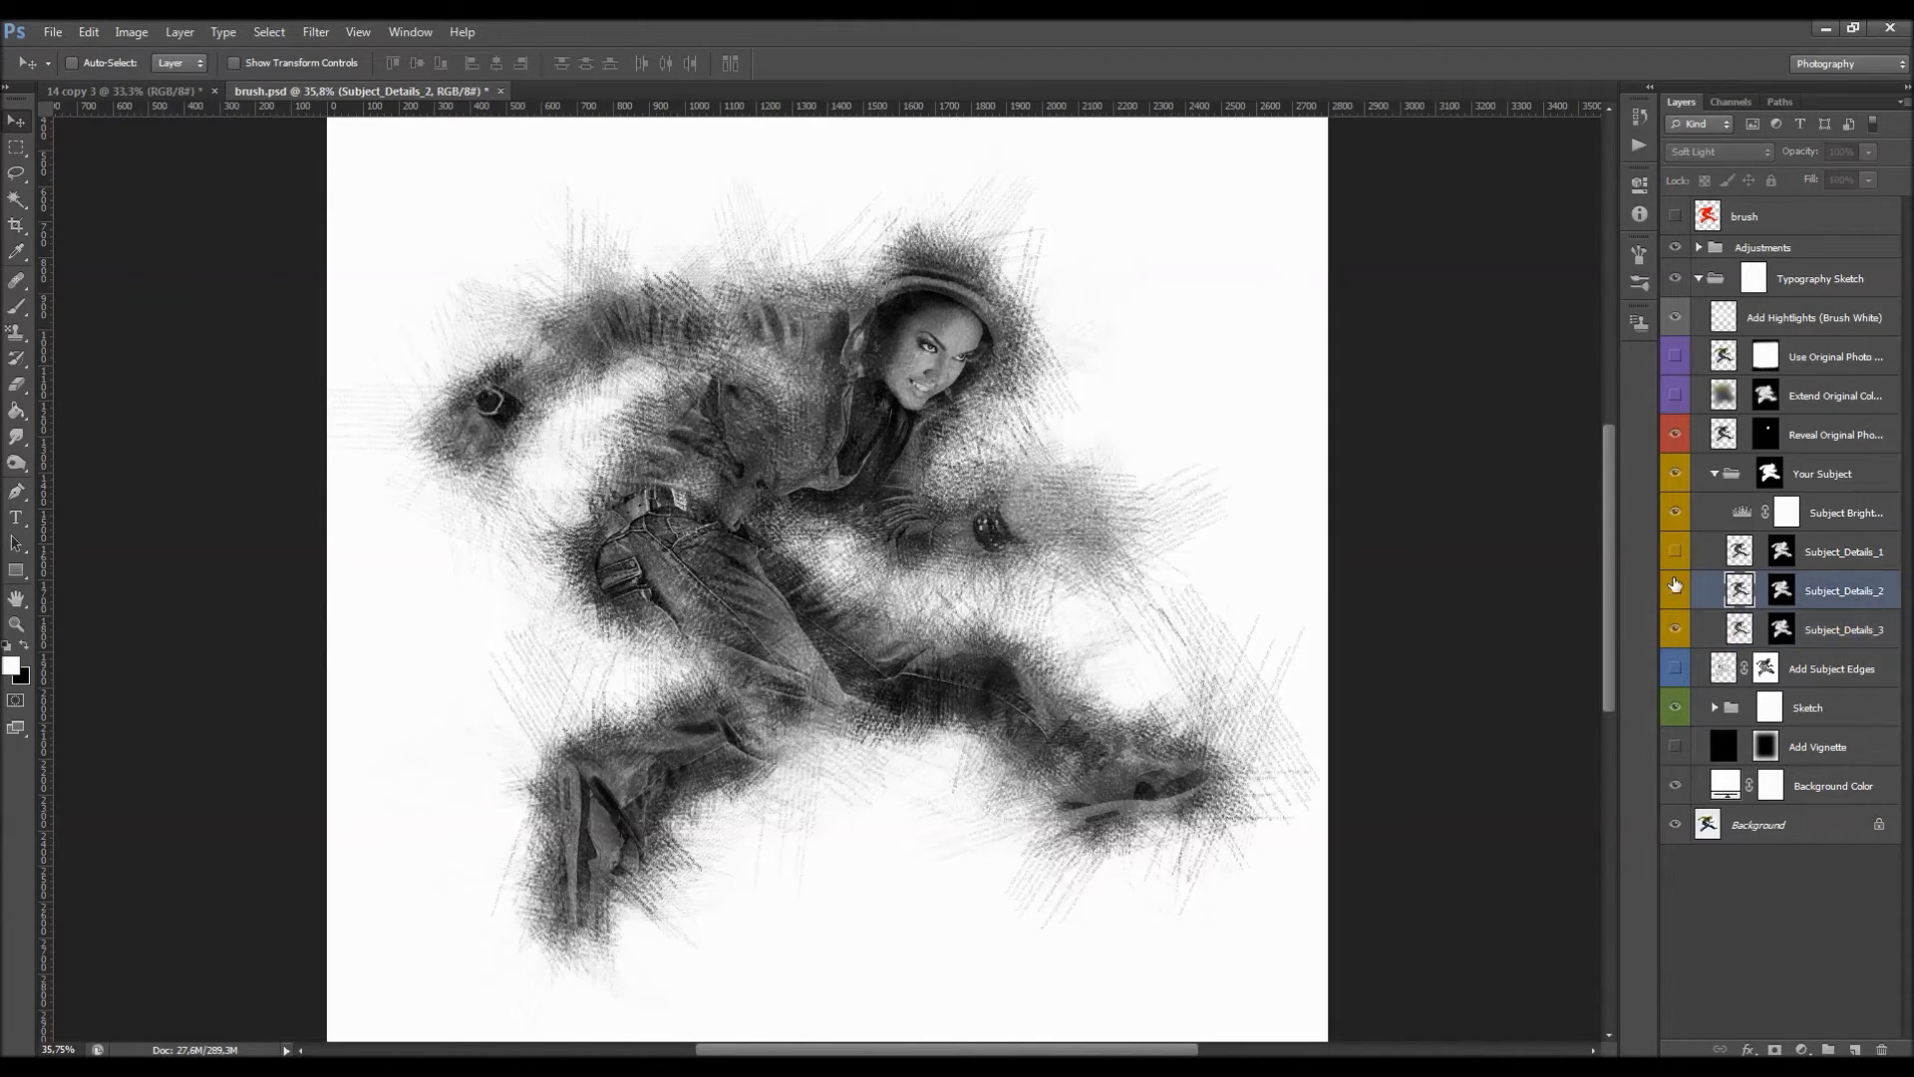
left_click(1675, 551)
left_click(1676, 592)
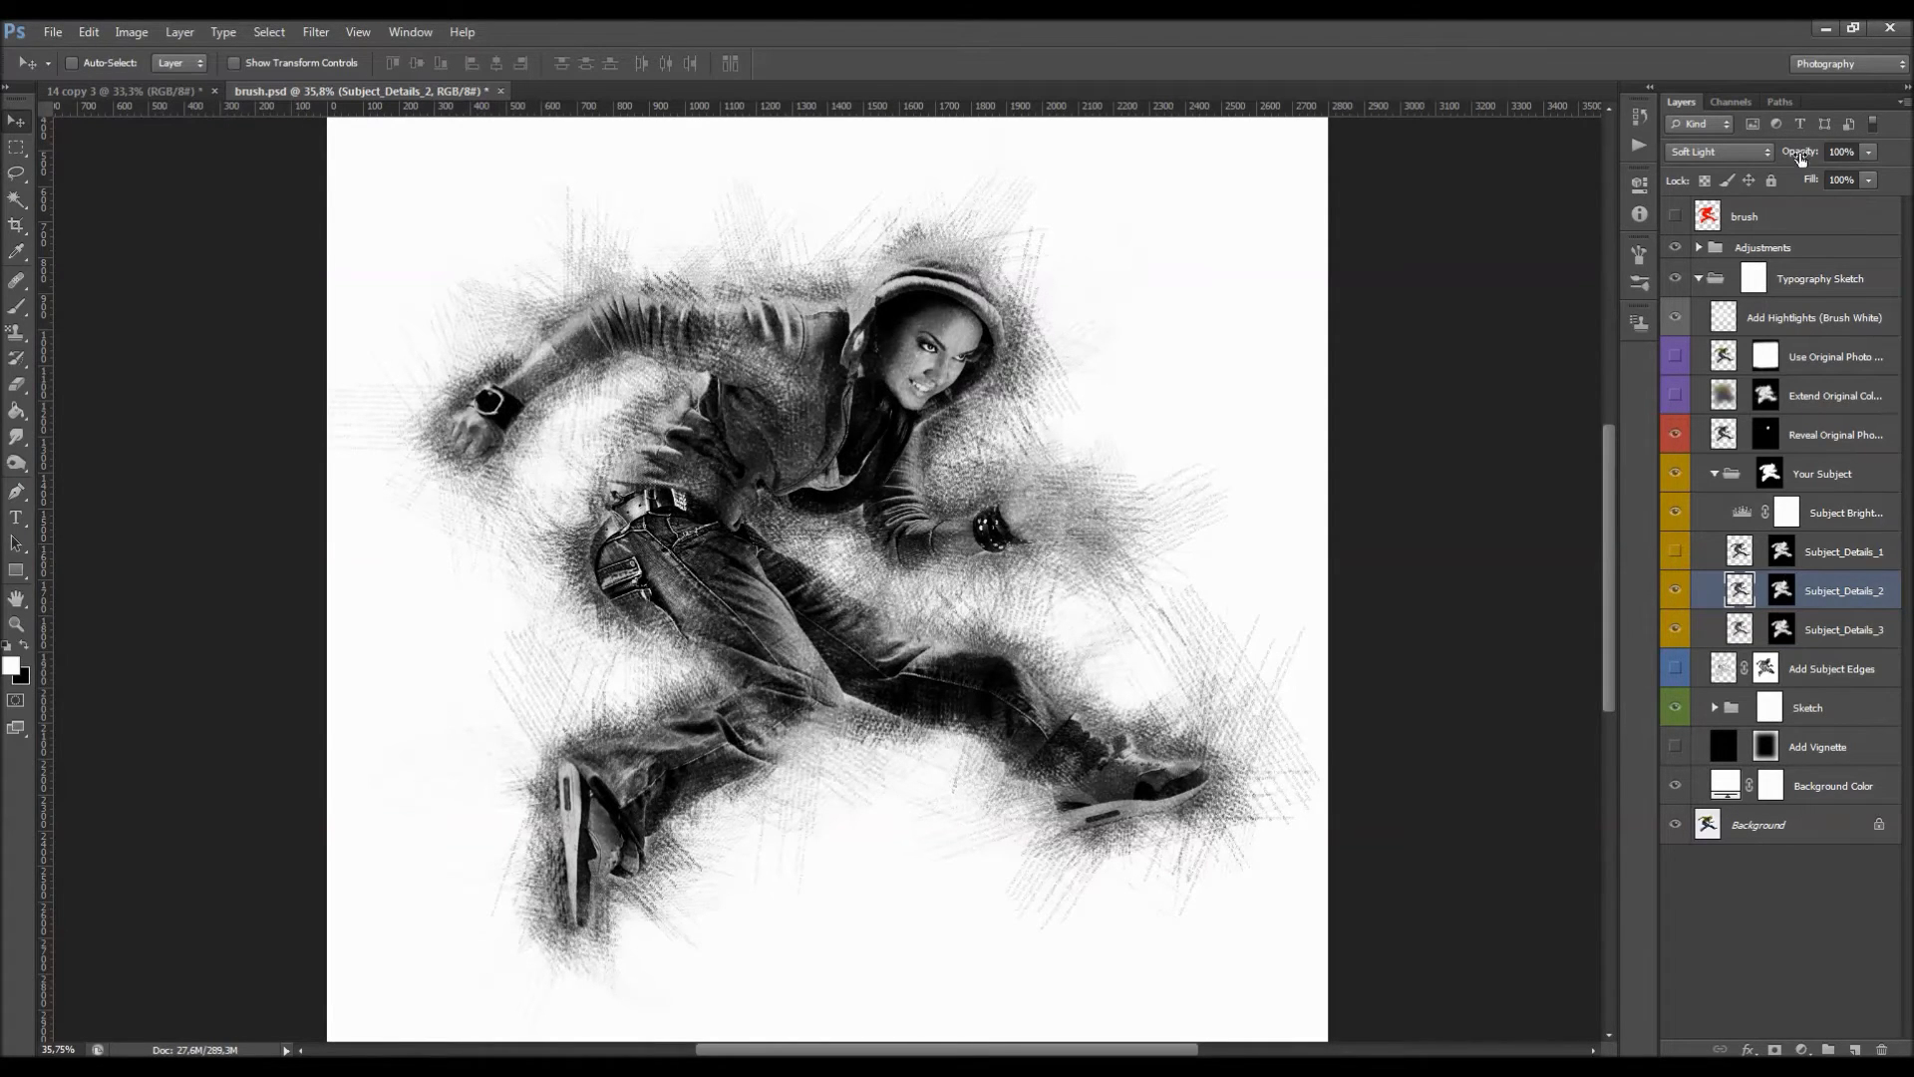
left_click_drag(1813, 155, 1770, 150)
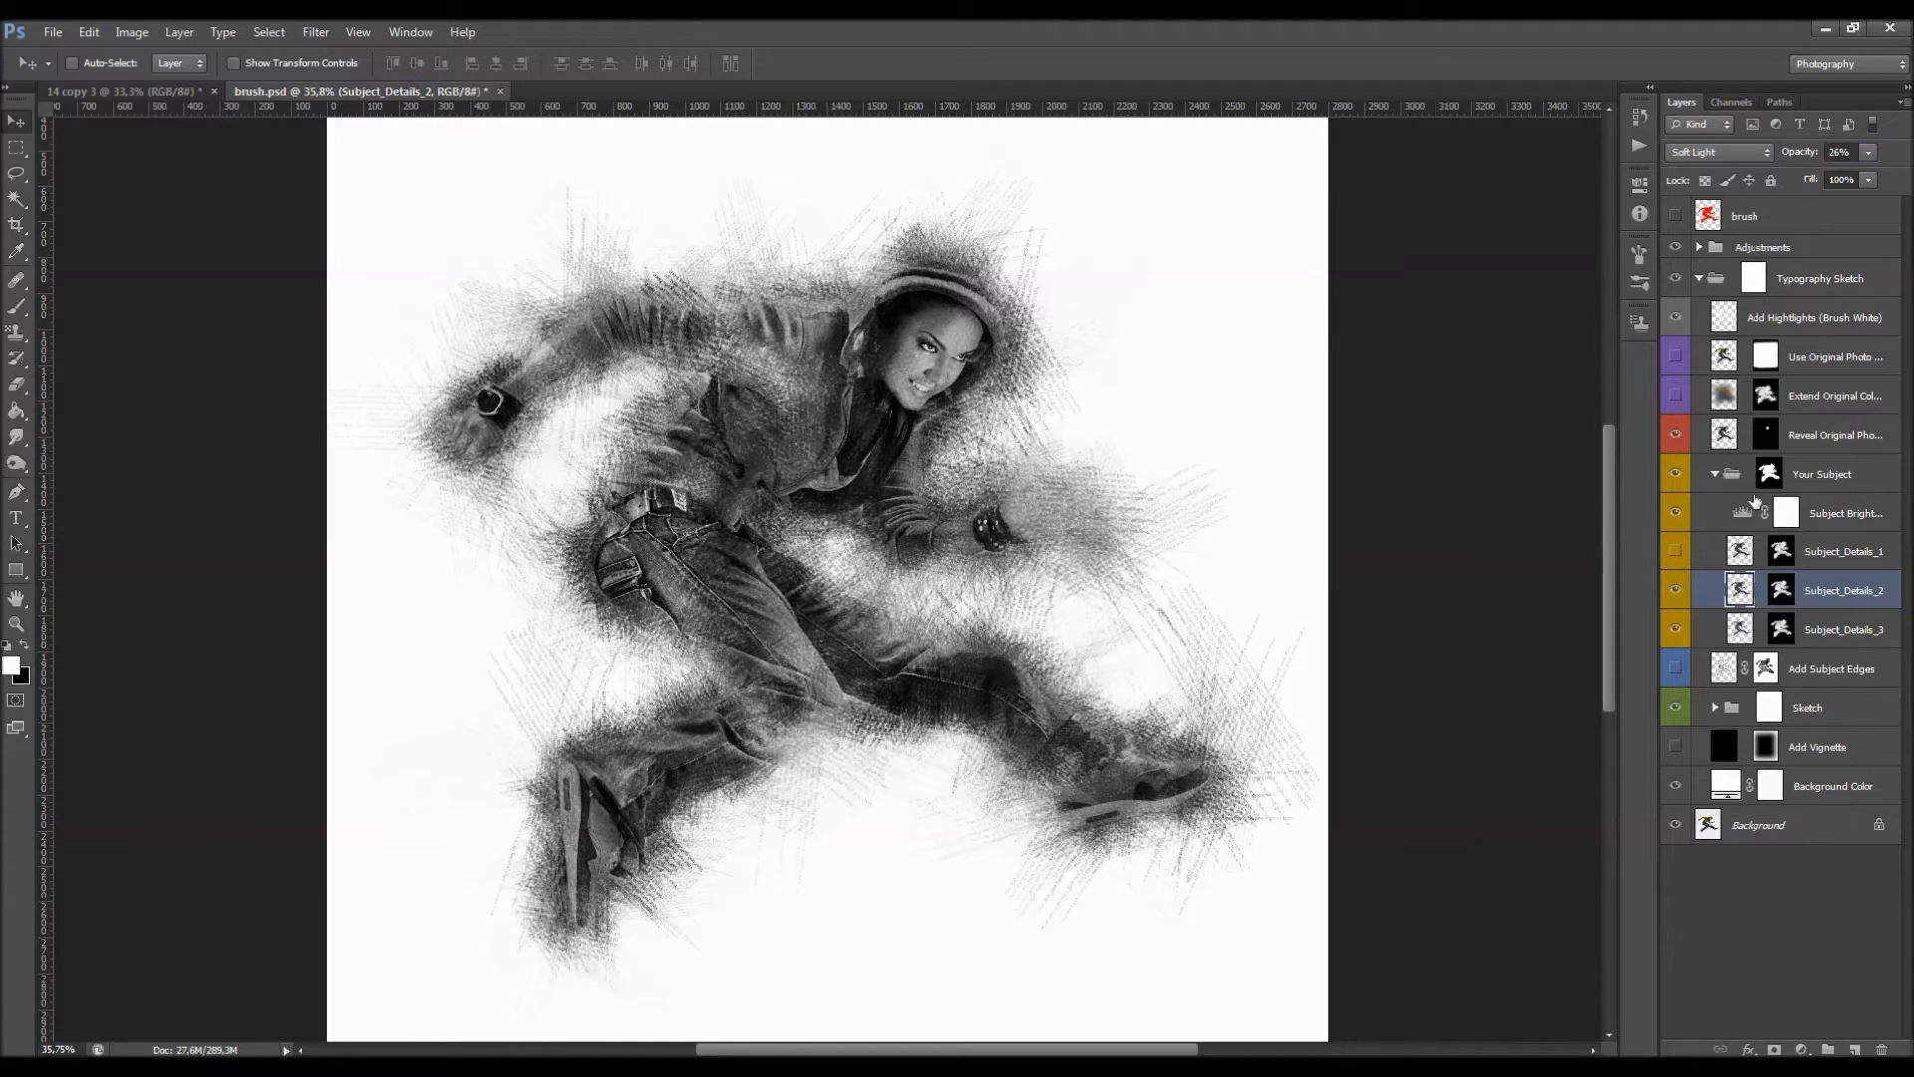
Compare the image with Subject_Details_2 off and on, and select that layer's mask.
double_click(1691, 602)
left_click(1862, 592)
left_click(1675, 591)
left_click(1675, 591)
left_click(1770, 589)
key("b")
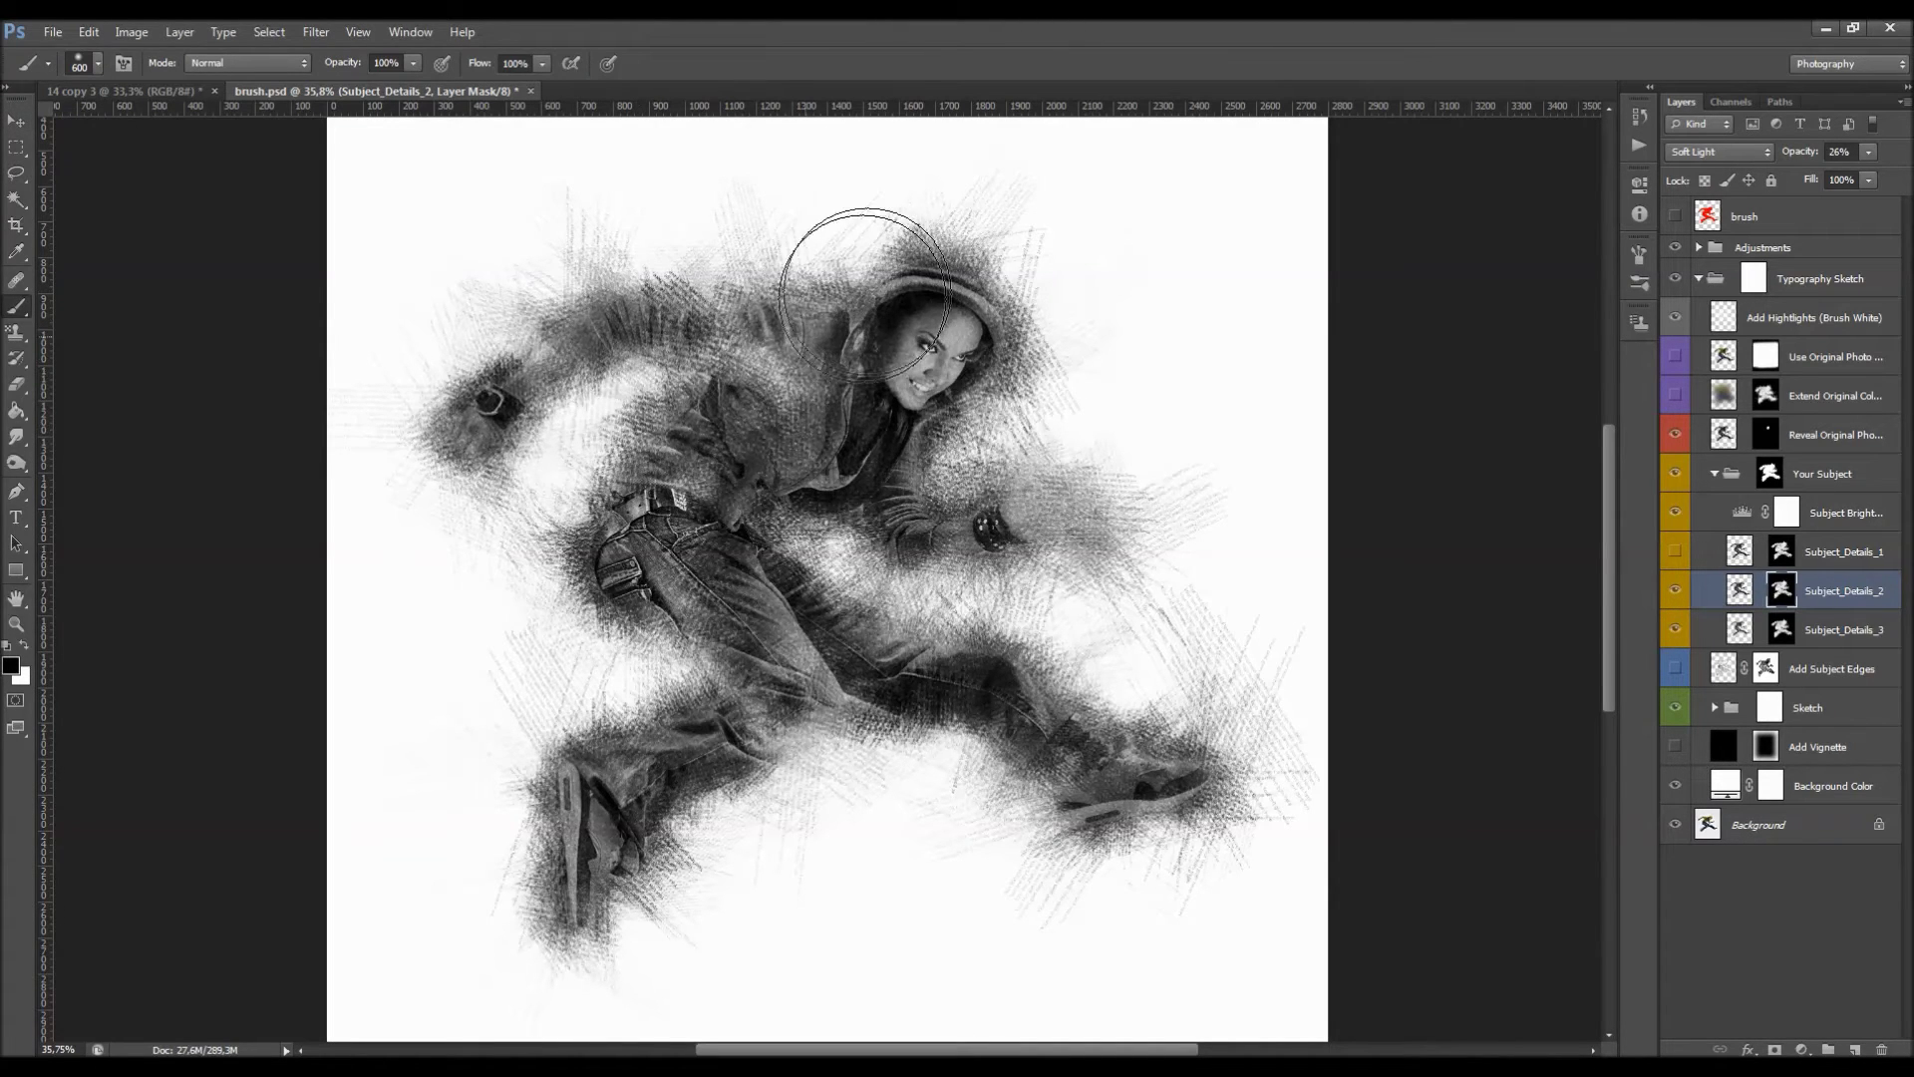
key("v")
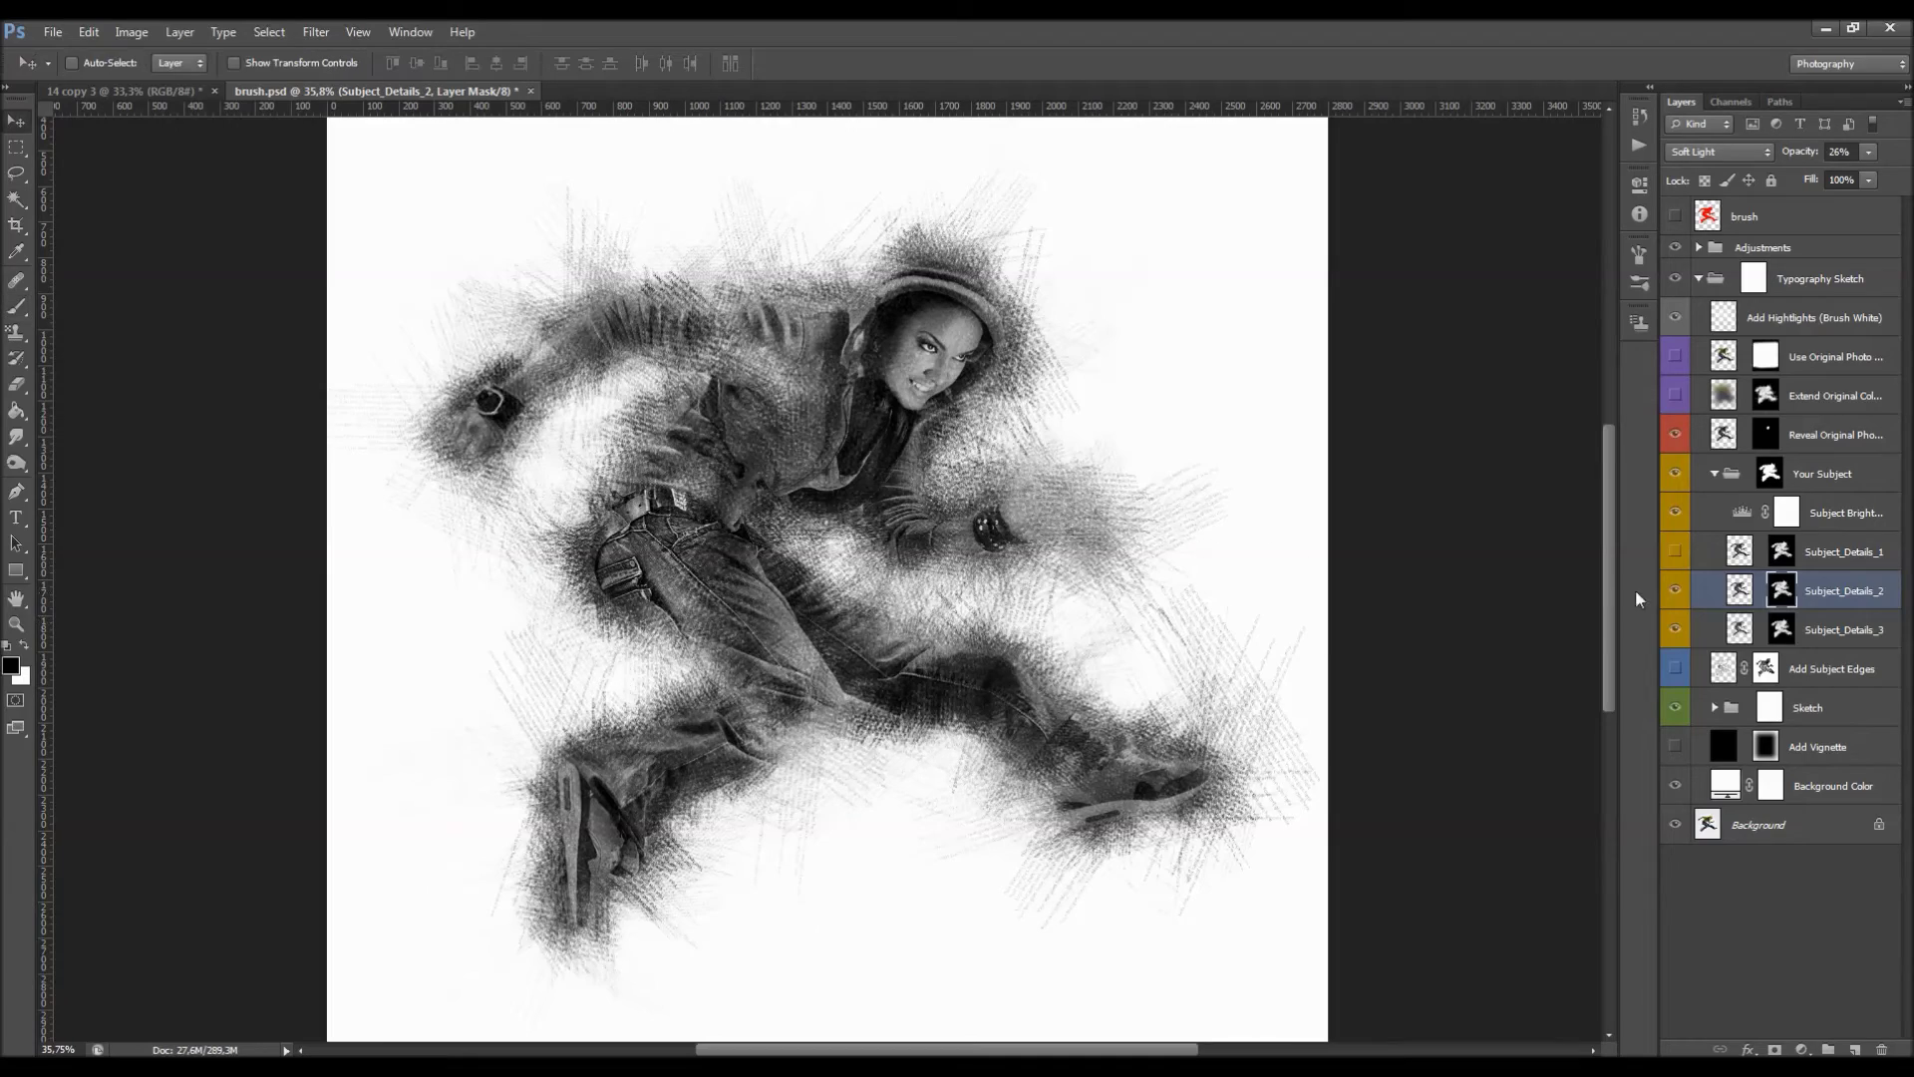
left_click(1674, 593)
left_click(1674, 593)
Compare the upper body up close with the brush layer shown and hidden.
scroll(616, 379, "up", 3)
scroll(620, 387, "up", 3)
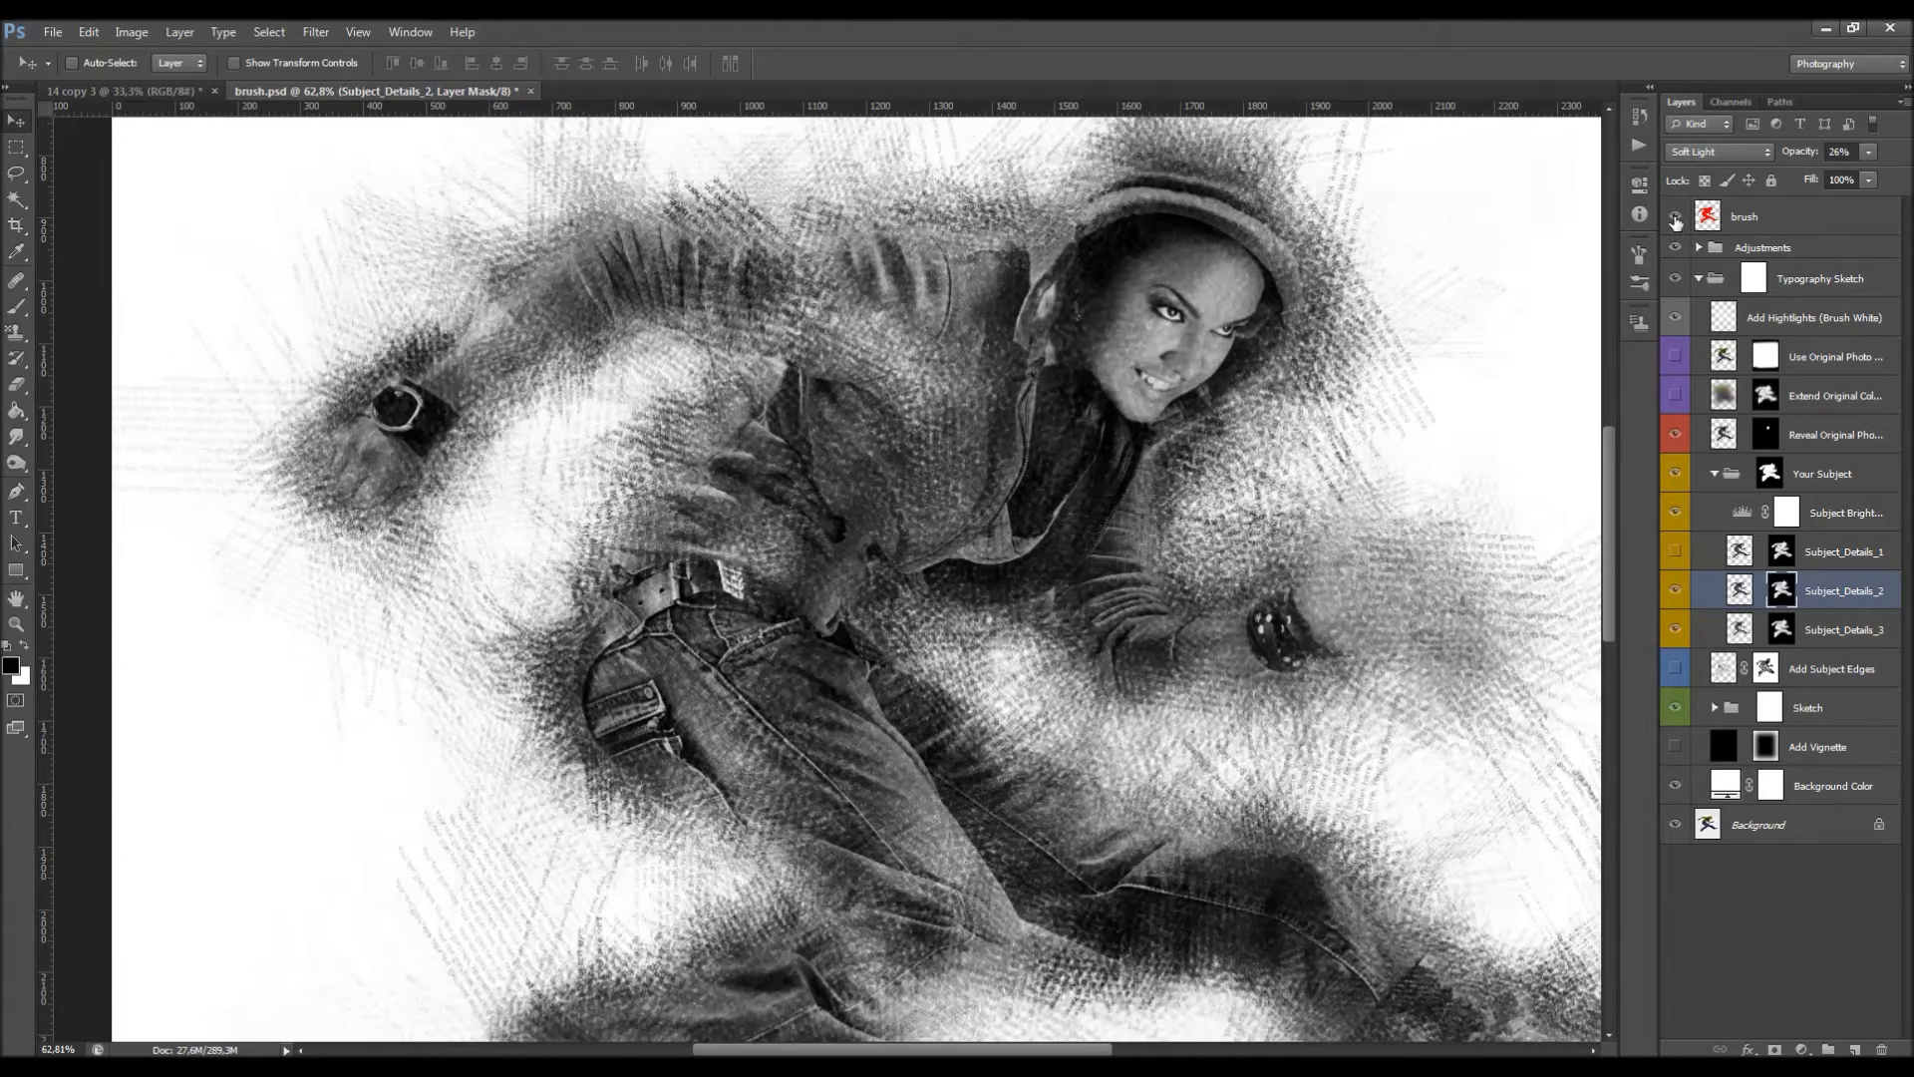
left_click(1675, 217)
left_click(1675, 217)
Select the Your Subject group's mask and choose a 40 px brush preset for painting on it.
left_click(1770, 473)
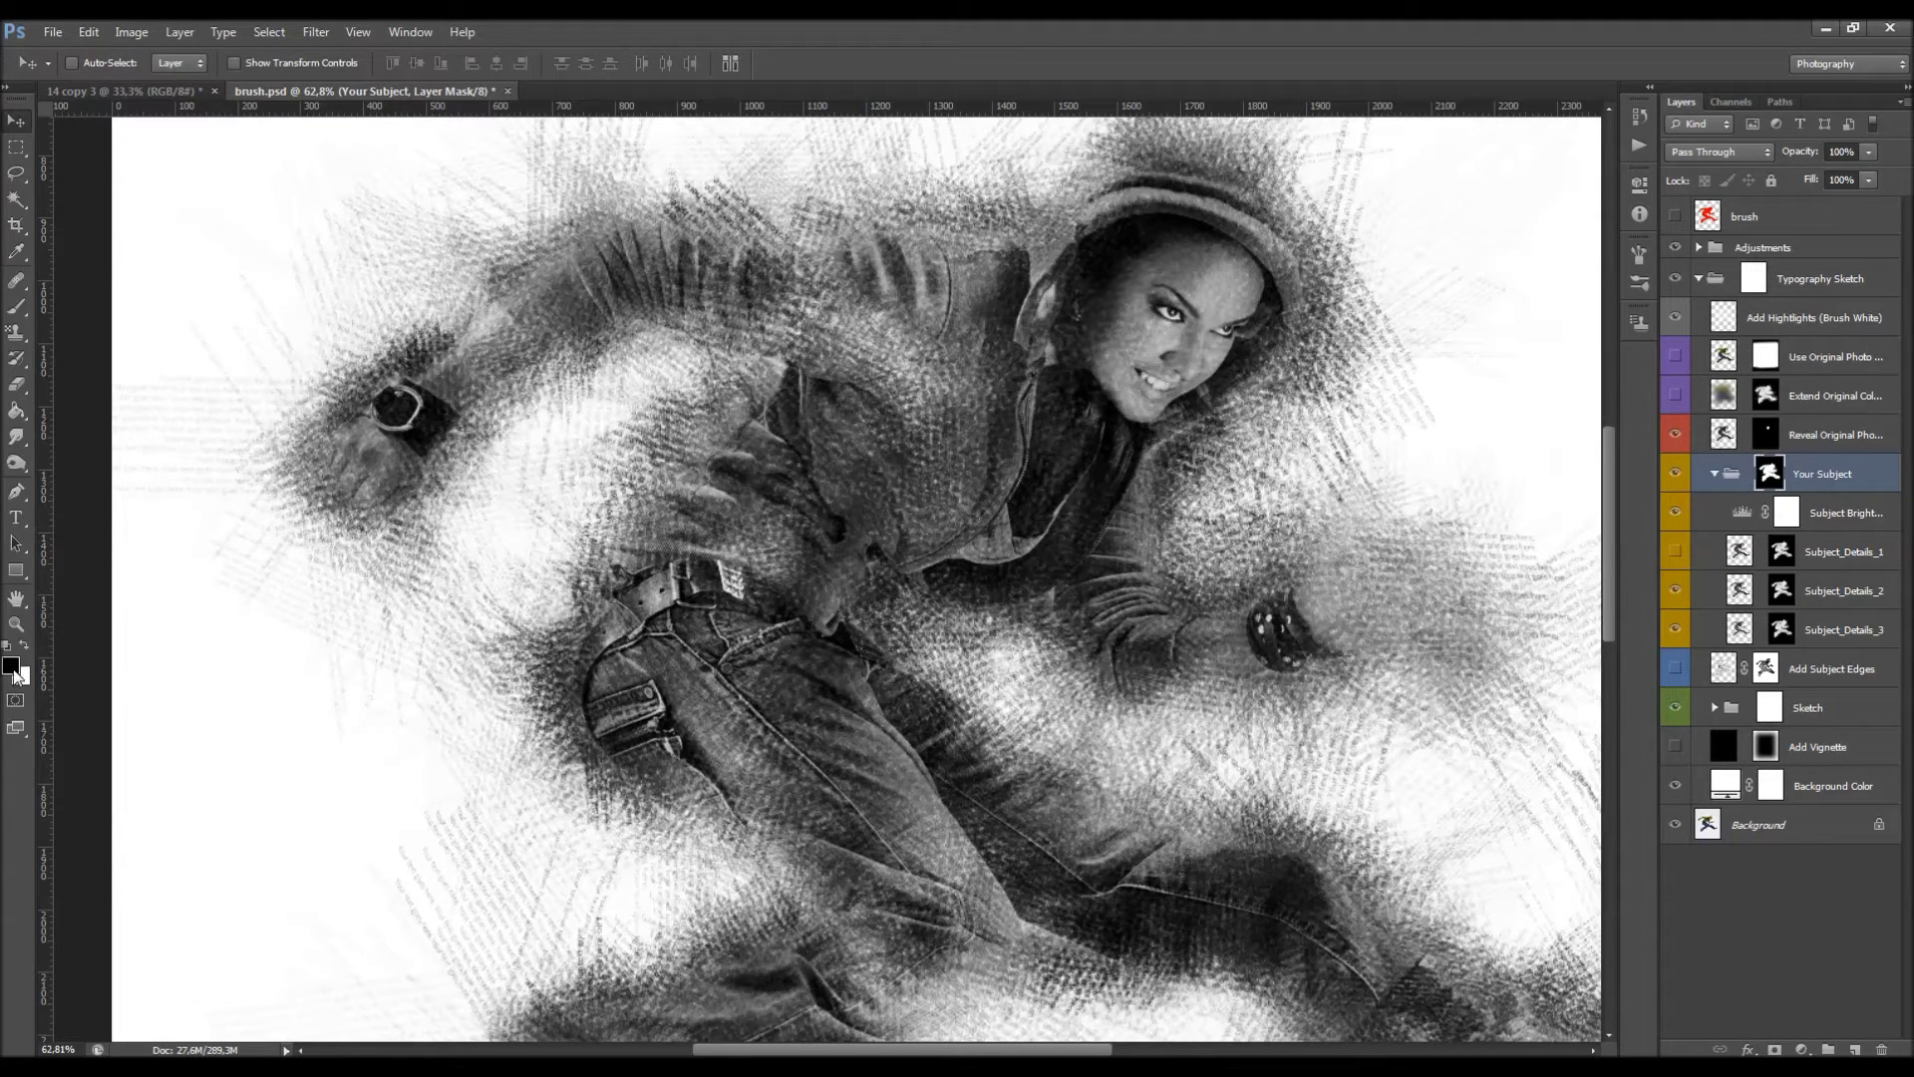
key("b")
right_click(853, 670)
left_click(815, 912)
left_click(809, 694)
left_click(671, 463)
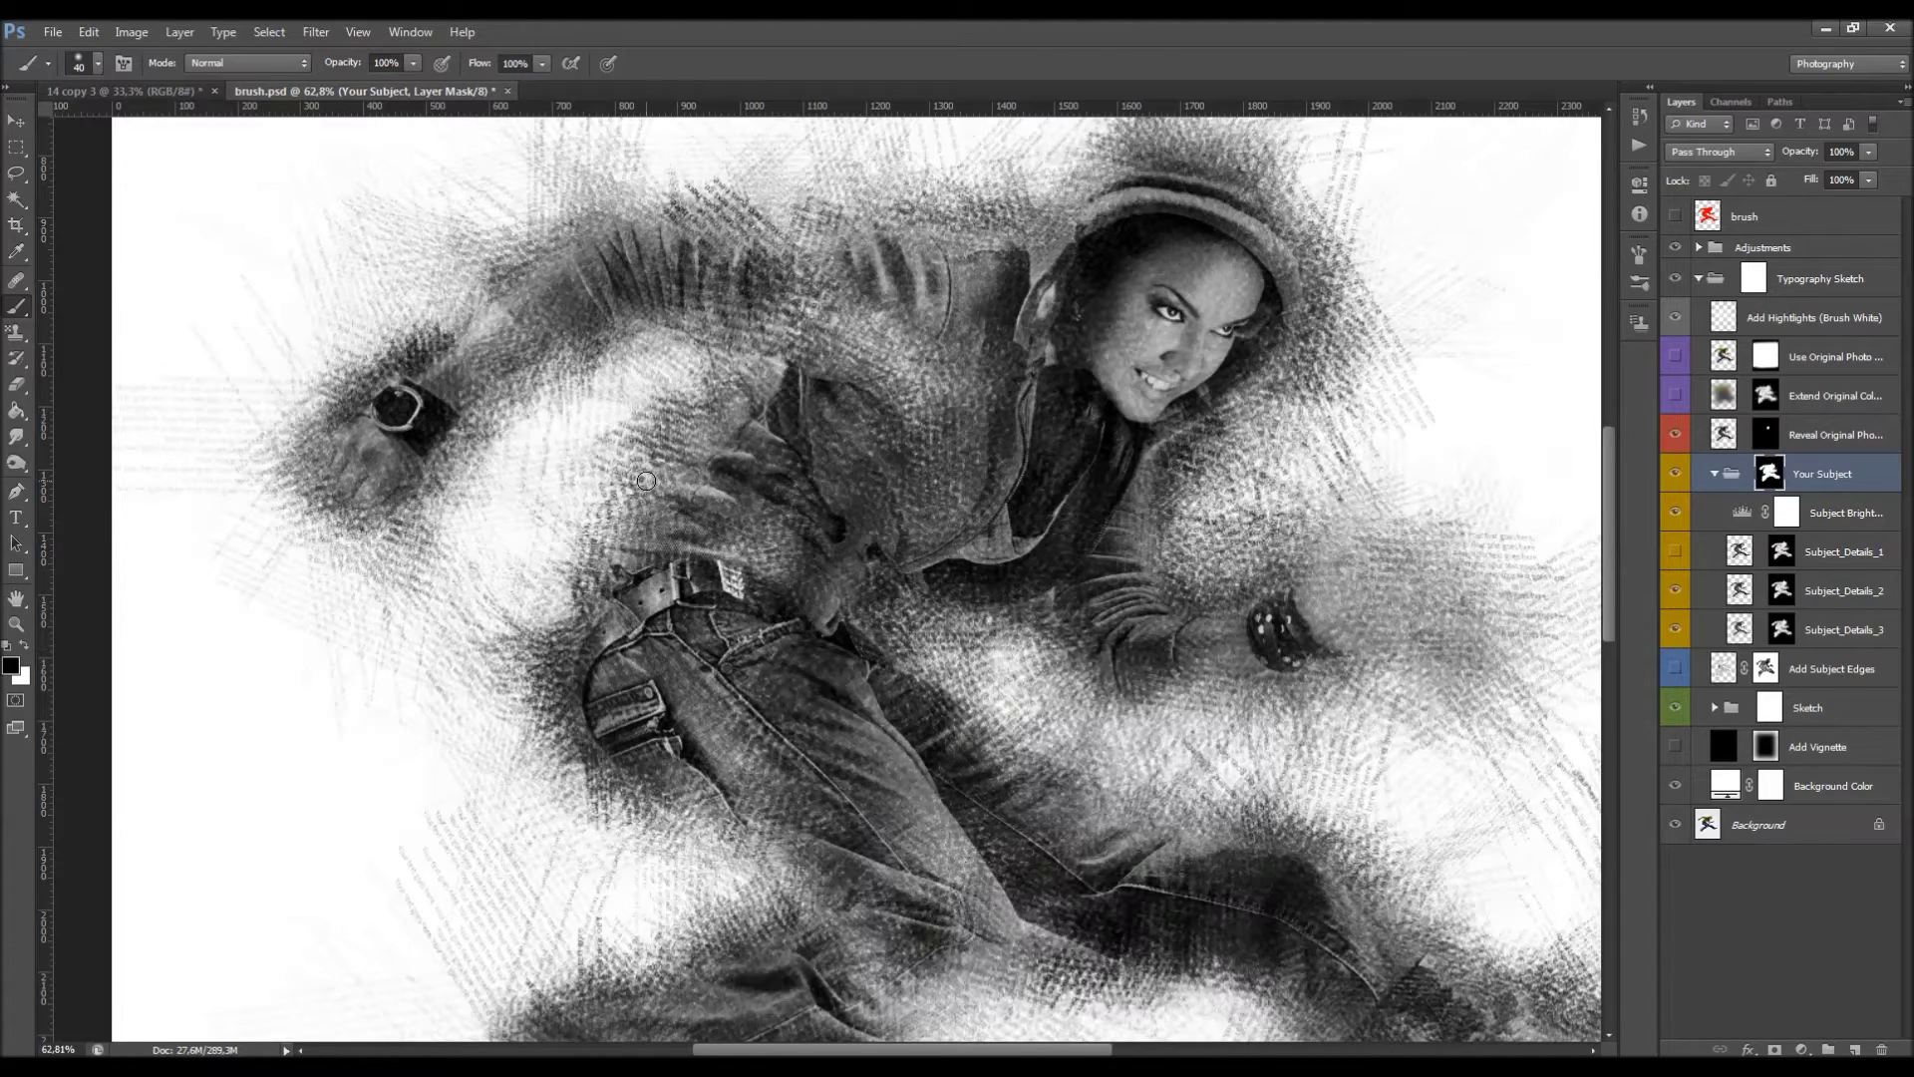
Try painting black with a 90 px brush on the Your Subject mask along the jacket's back edge, and undo it.
key("bracketright")
key("bracketright")
key("bracketright")
key("bracketright")
key("bracketright")
left_click(764, 378)
left_click_drag(764, 379, 654, 518)
left_click_drag(566, 575, 589, 573)
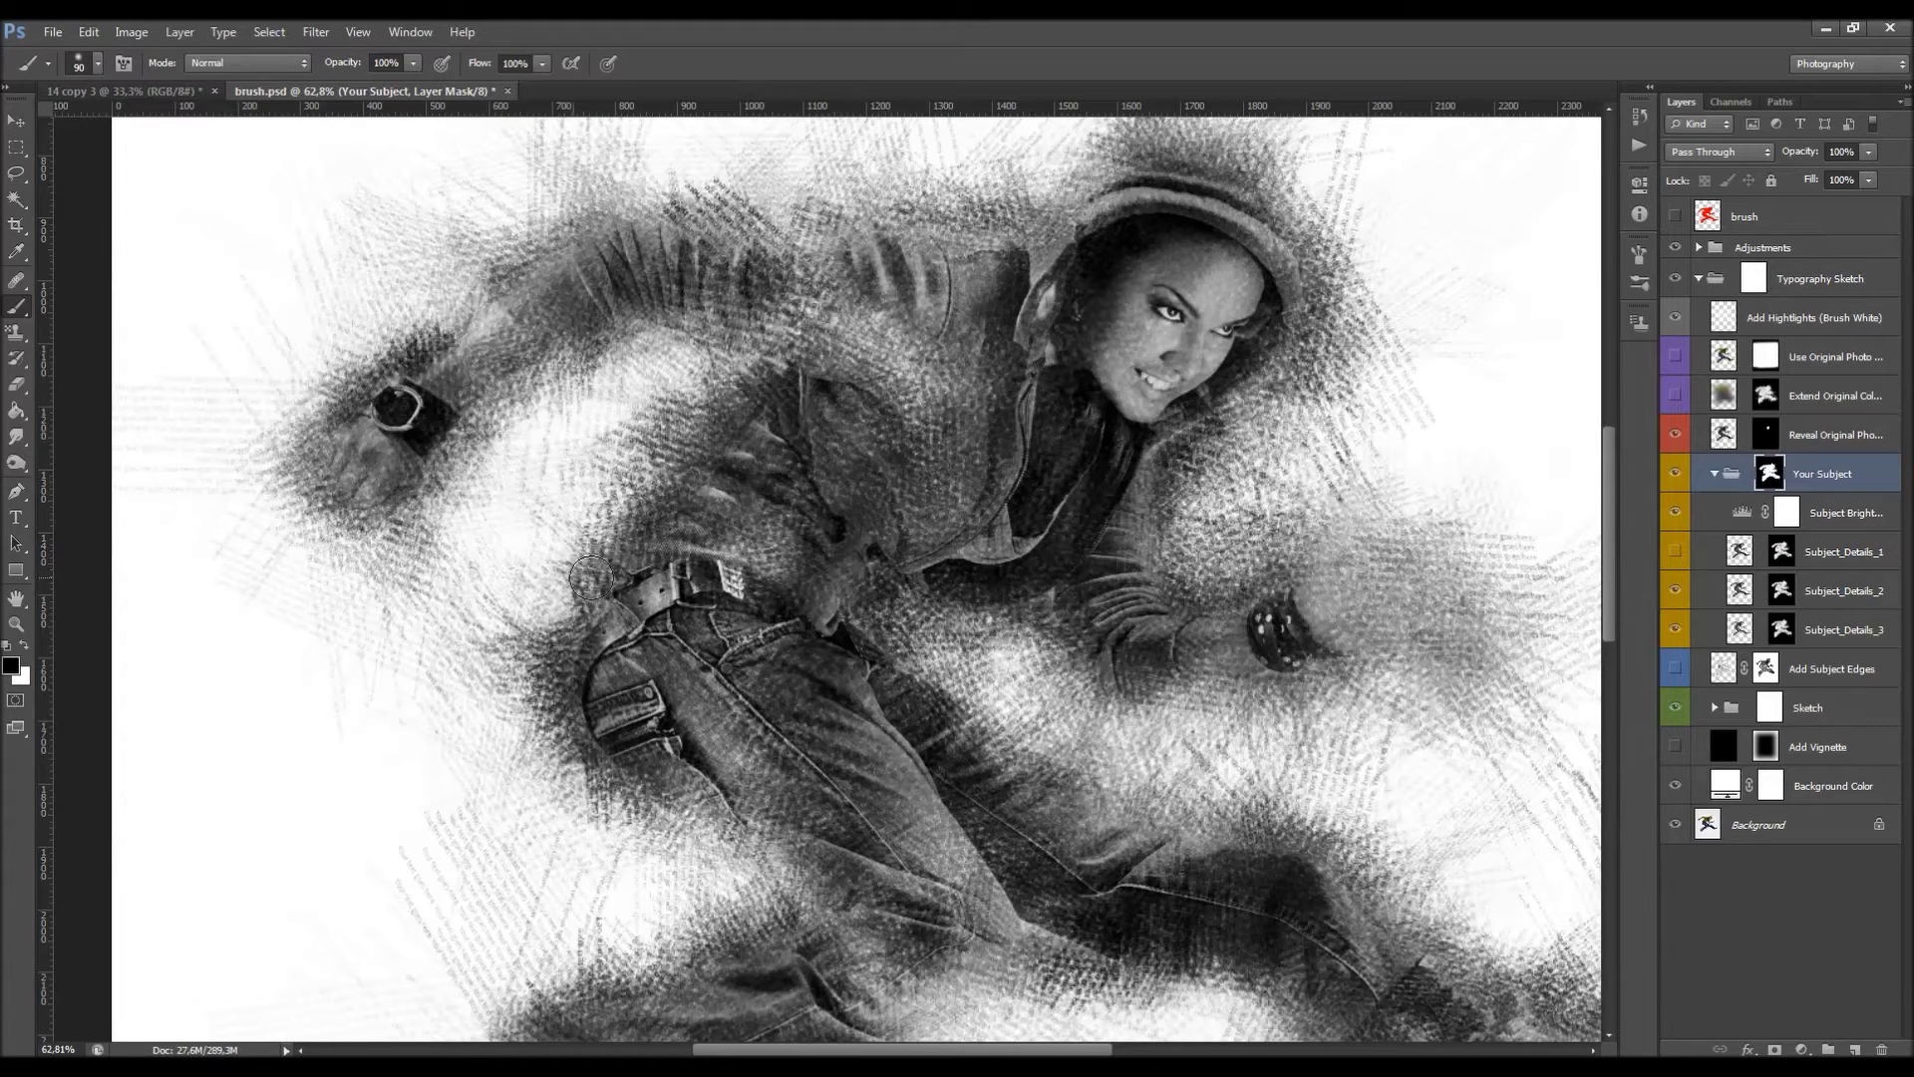
key("ctrl+z")
Switch the Subject_Details_2 and Subject_Details_3 layers off and on to compare their effect on the subject.
left_click(1677, 589)
left_click(1676, 589)
left_click(1678, 590)
left_click(1672, 632)
left_click(1672, 632)
left_click(1679, 600)
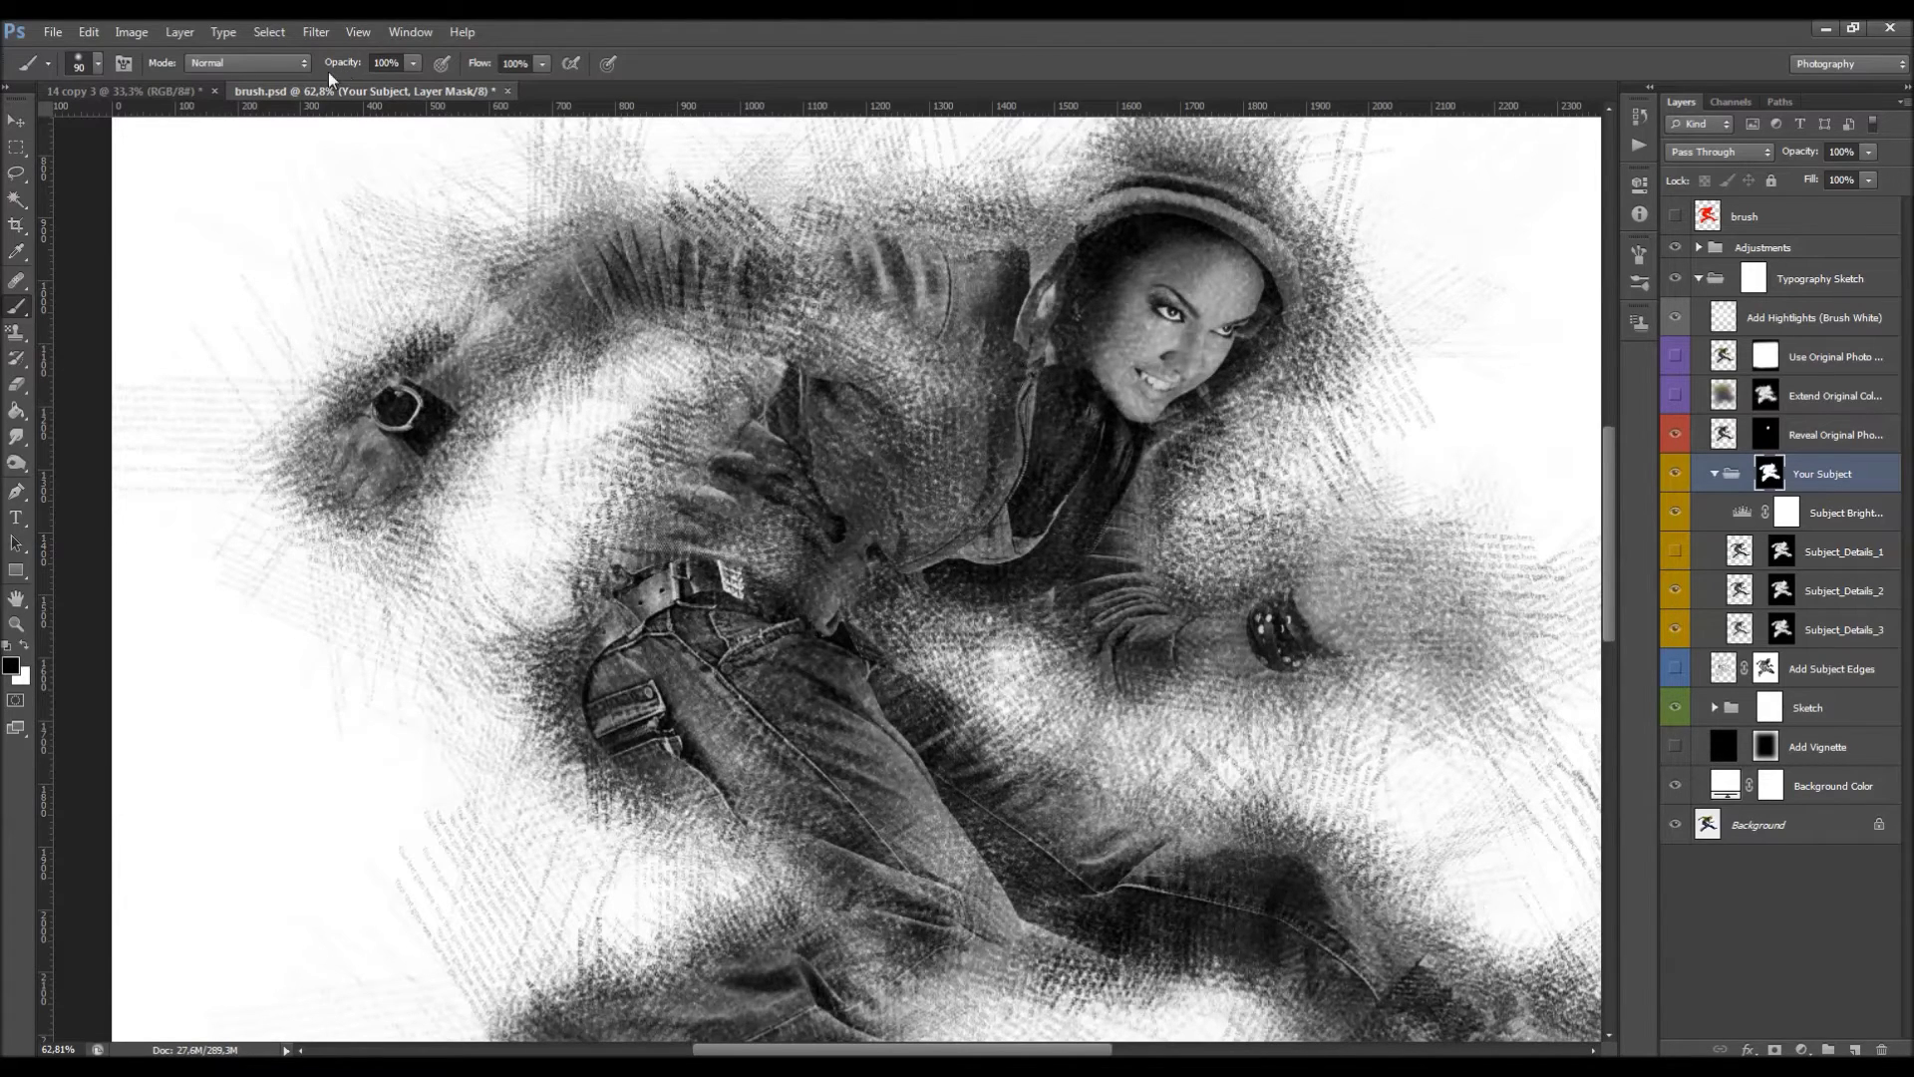
Paint black on the Your Subject mask along the jacket's back edge and sleeve with a 125 px brush at 50% opacity.
key("5")
key("bracketright")
key("bracketright")
left_click_drag(762, 384, 648, 516)
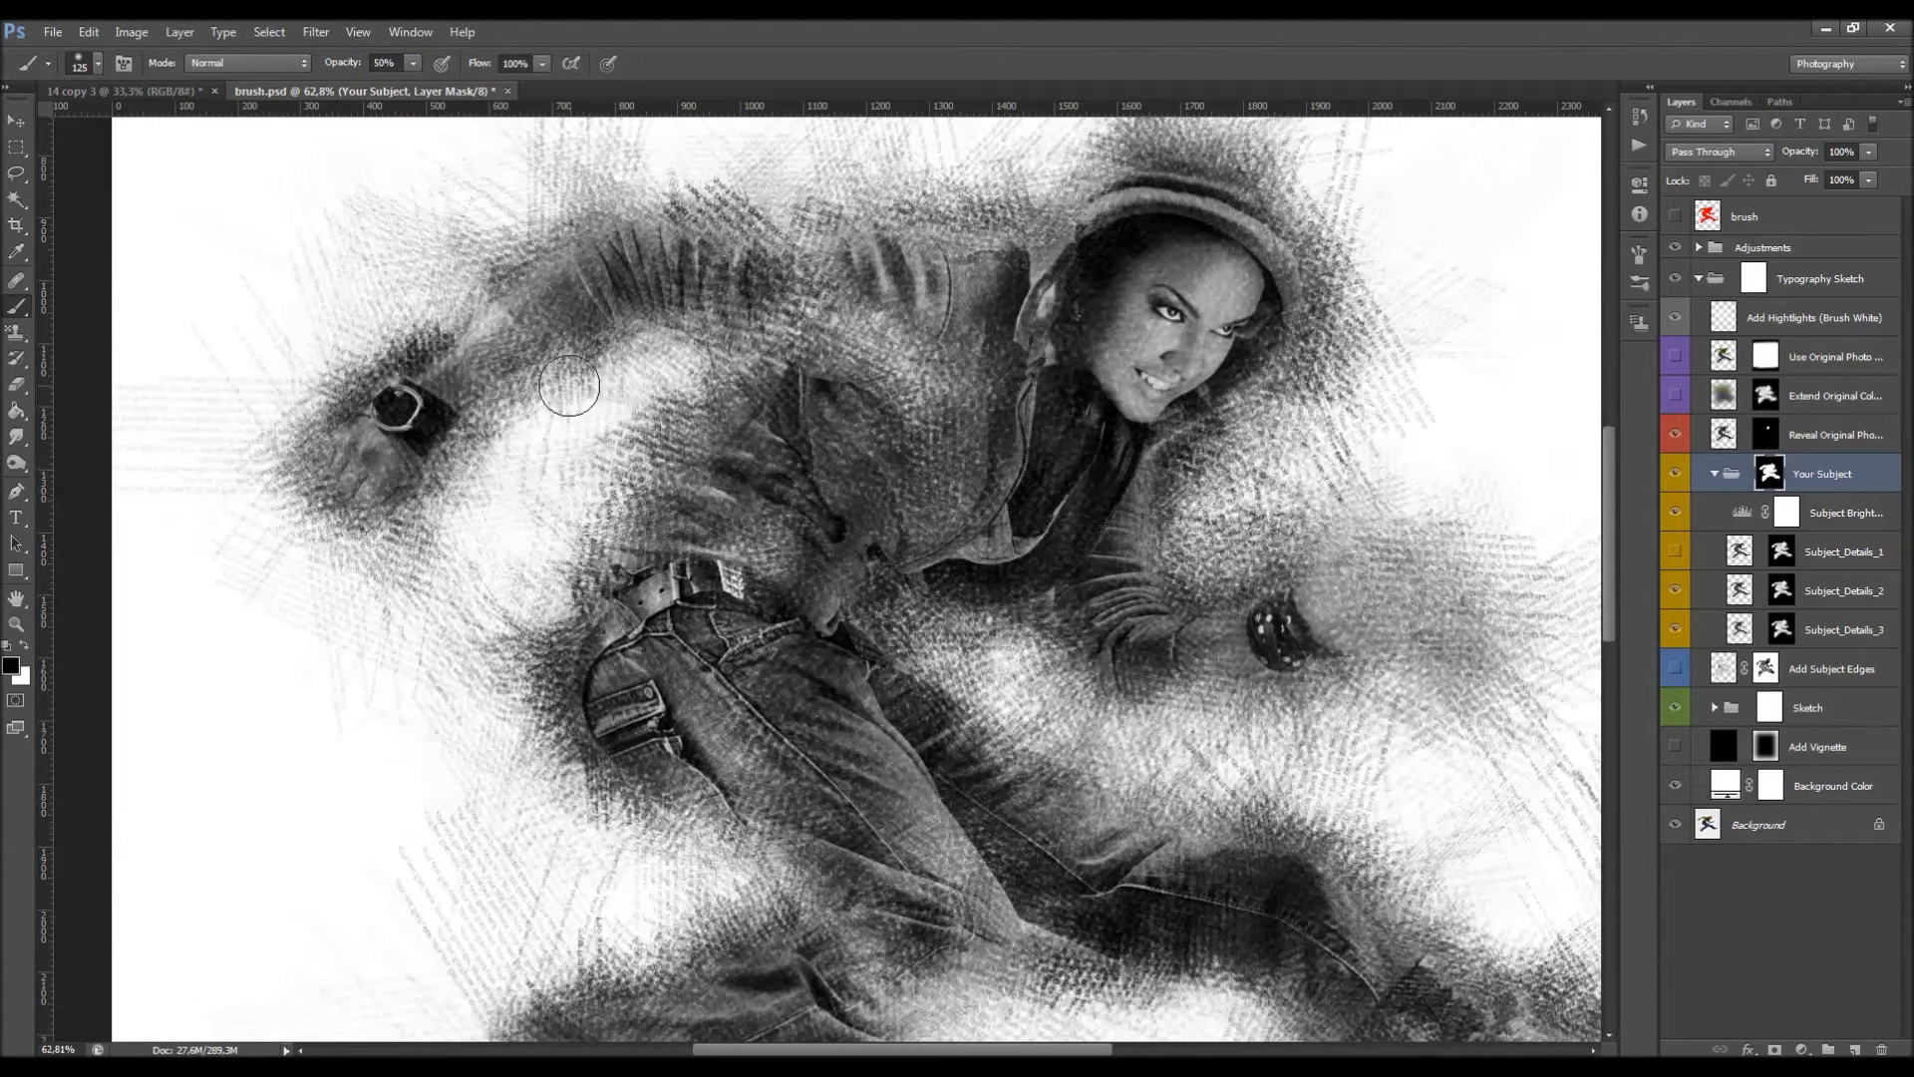
mouse_move(499, 270)
left_mouse_down()
mouse_move(647, 202)
mouse_move(852, 214)
left_mouse_up()
Examine the softened sketch effect across the legs and the whole figure at different magnifications.
scroll(1147, 583, "down", 1)
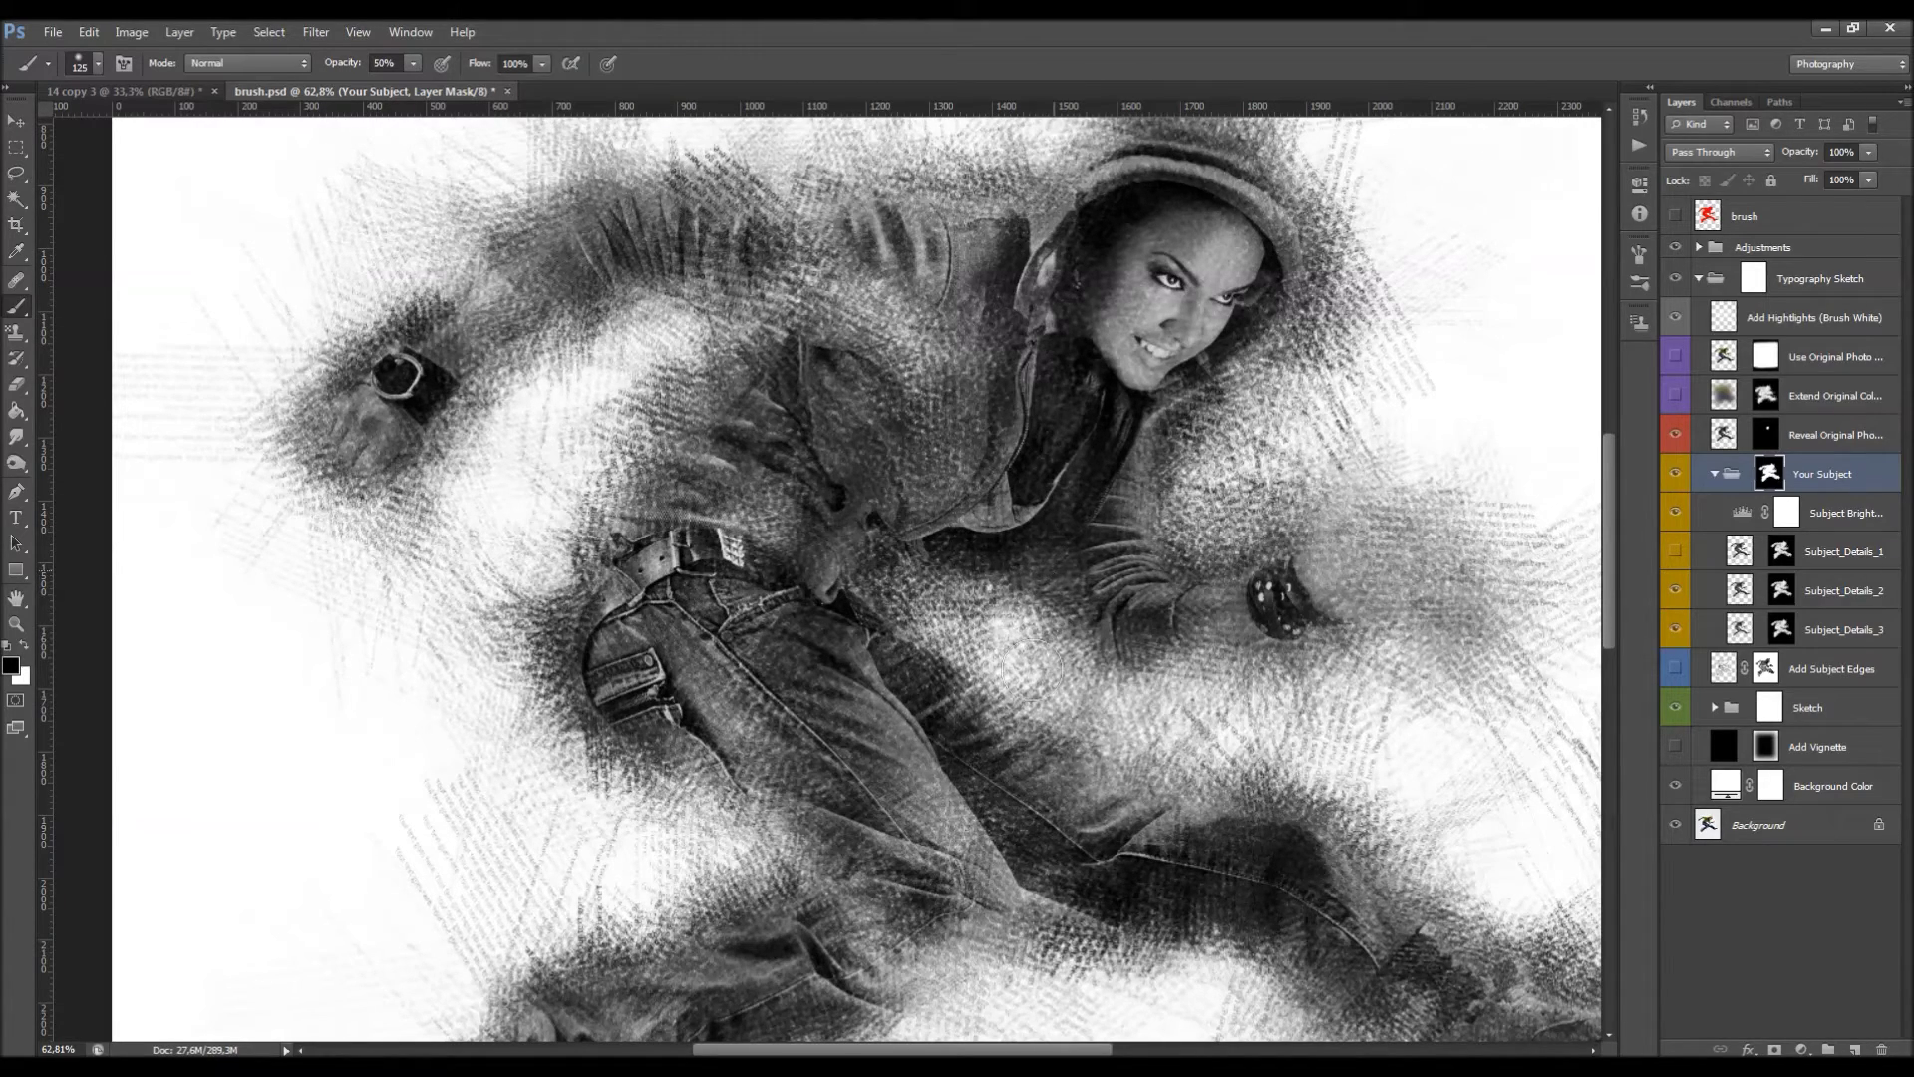
scroll(1042, 591, "down", 3)
scroll(1041, 591, "down", 2)
scroll(1042, 591, "down", 1)
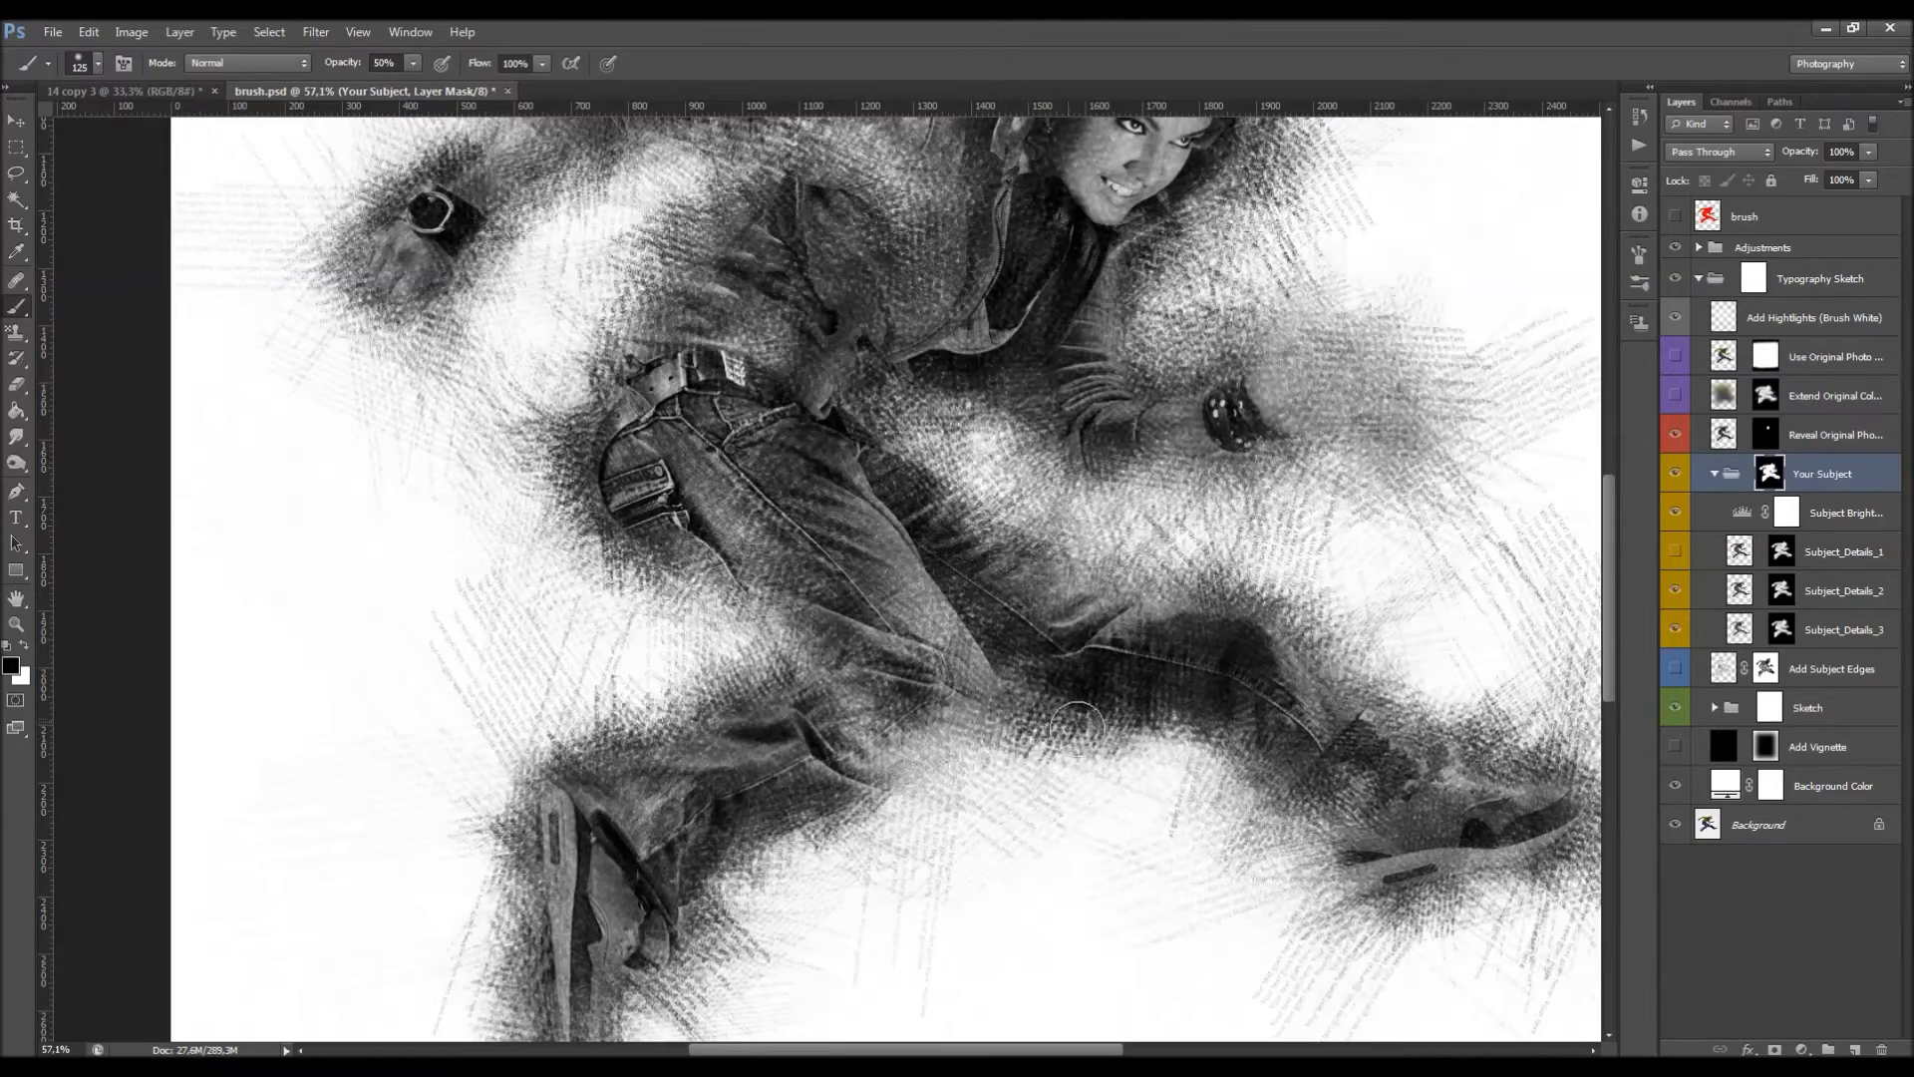
scroll(981, 670, "down", 3)
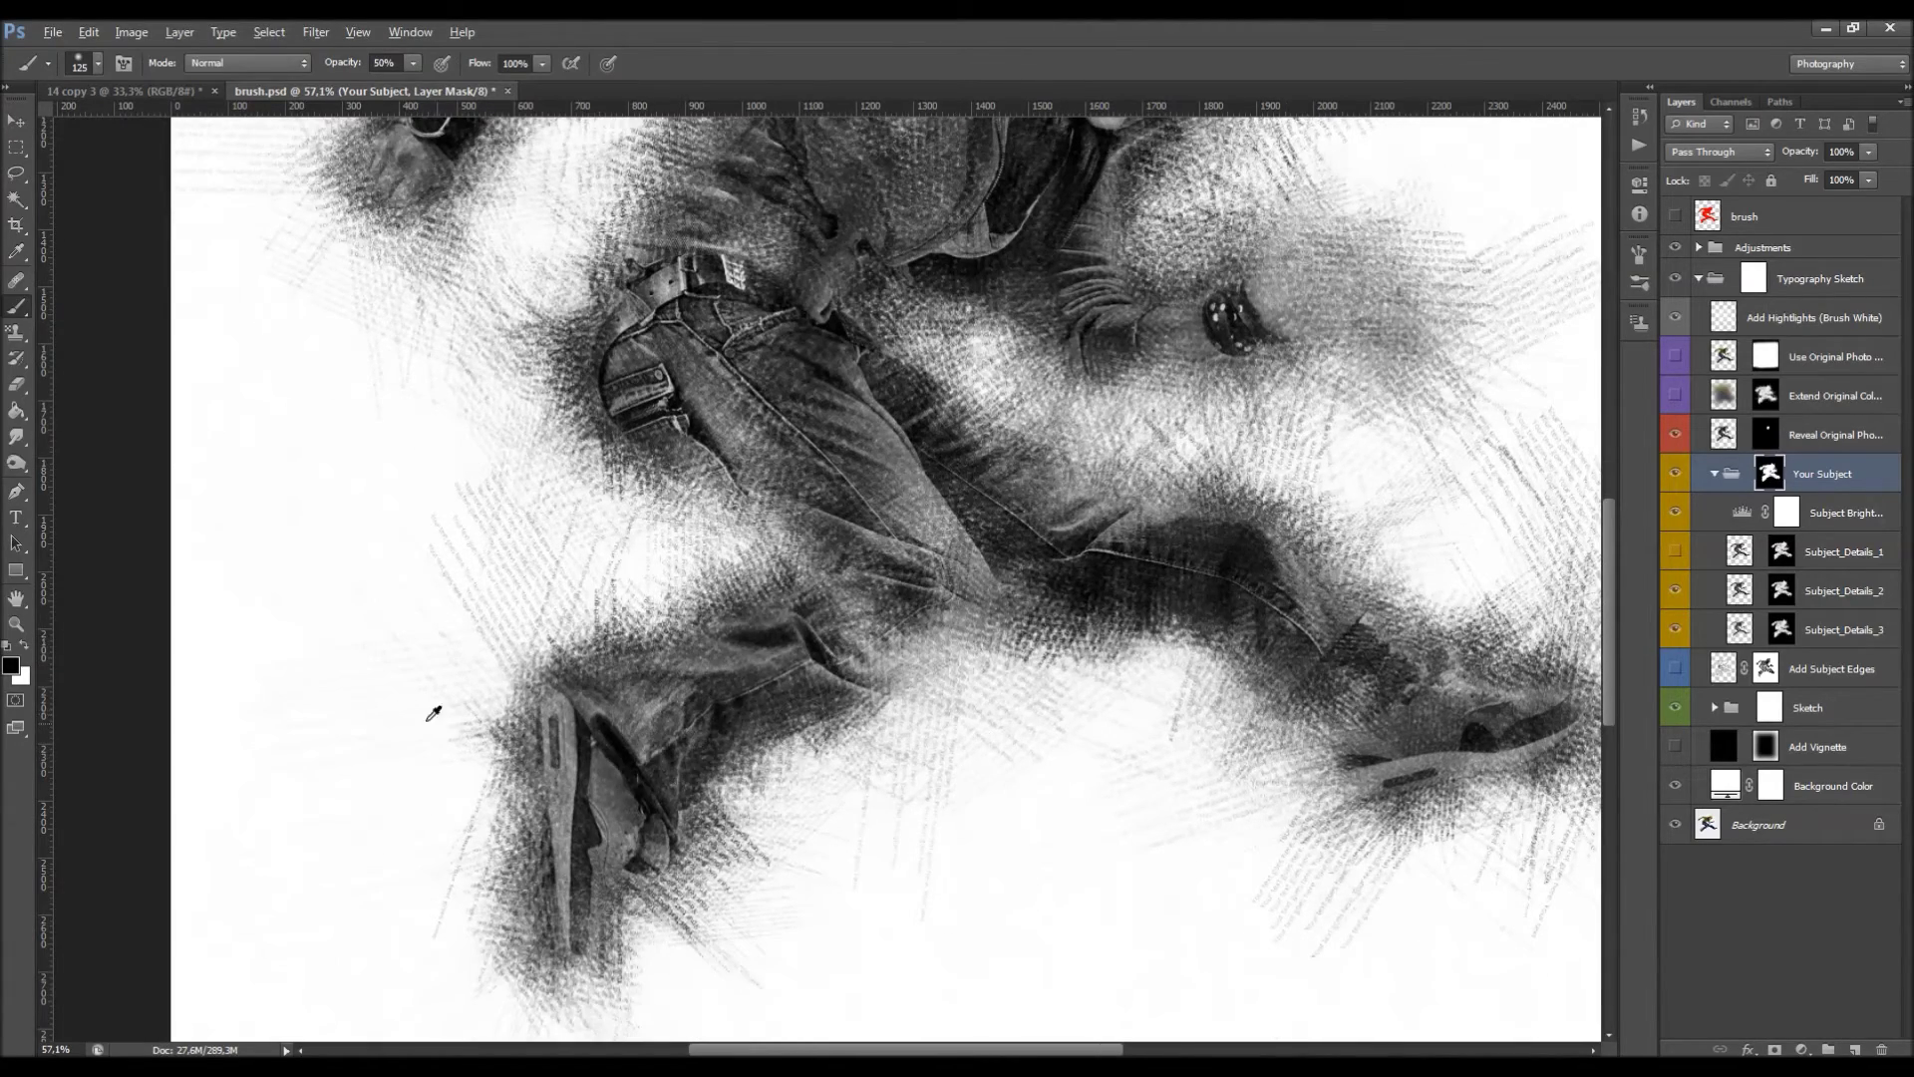
scroll(444, 718, "down", 2)
scroll(743, 517, "up", 4)
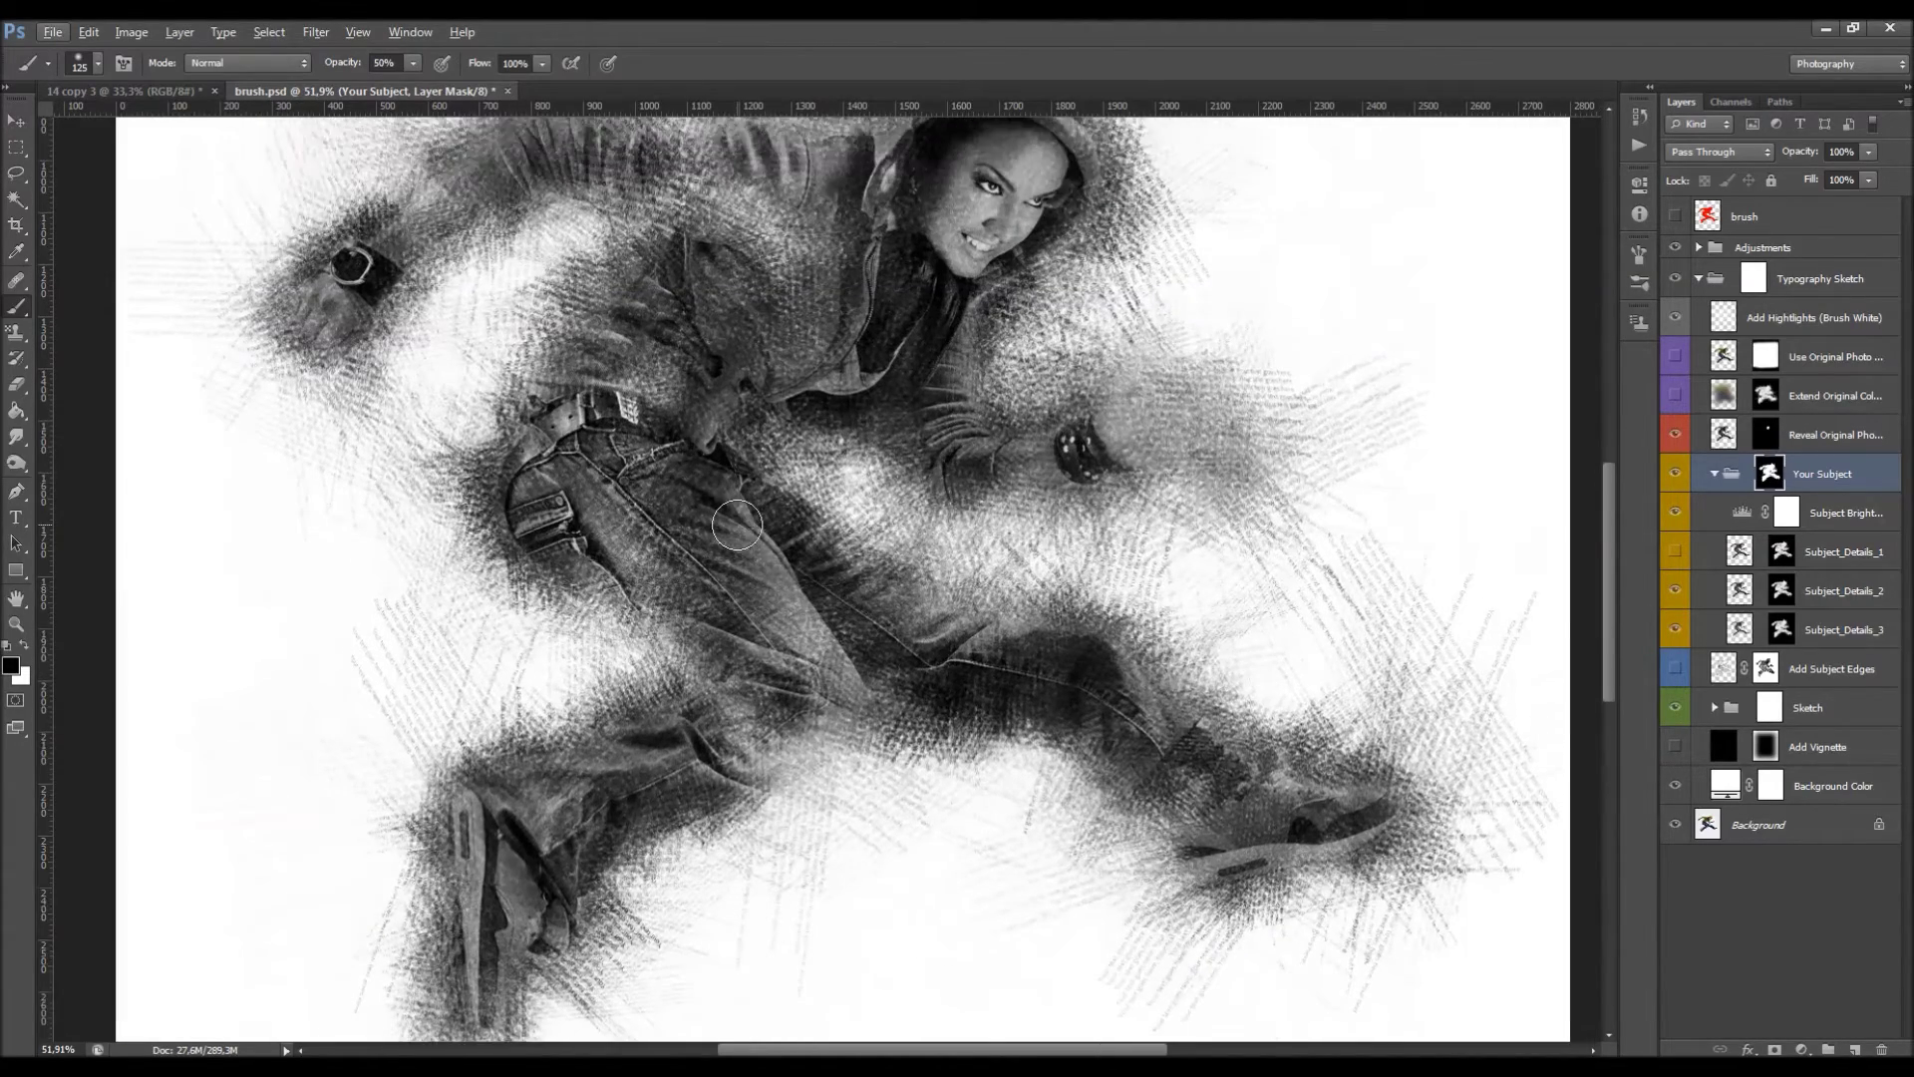
key("alt+v")
key("Escape")
scroll(823, 494, "down", 6)
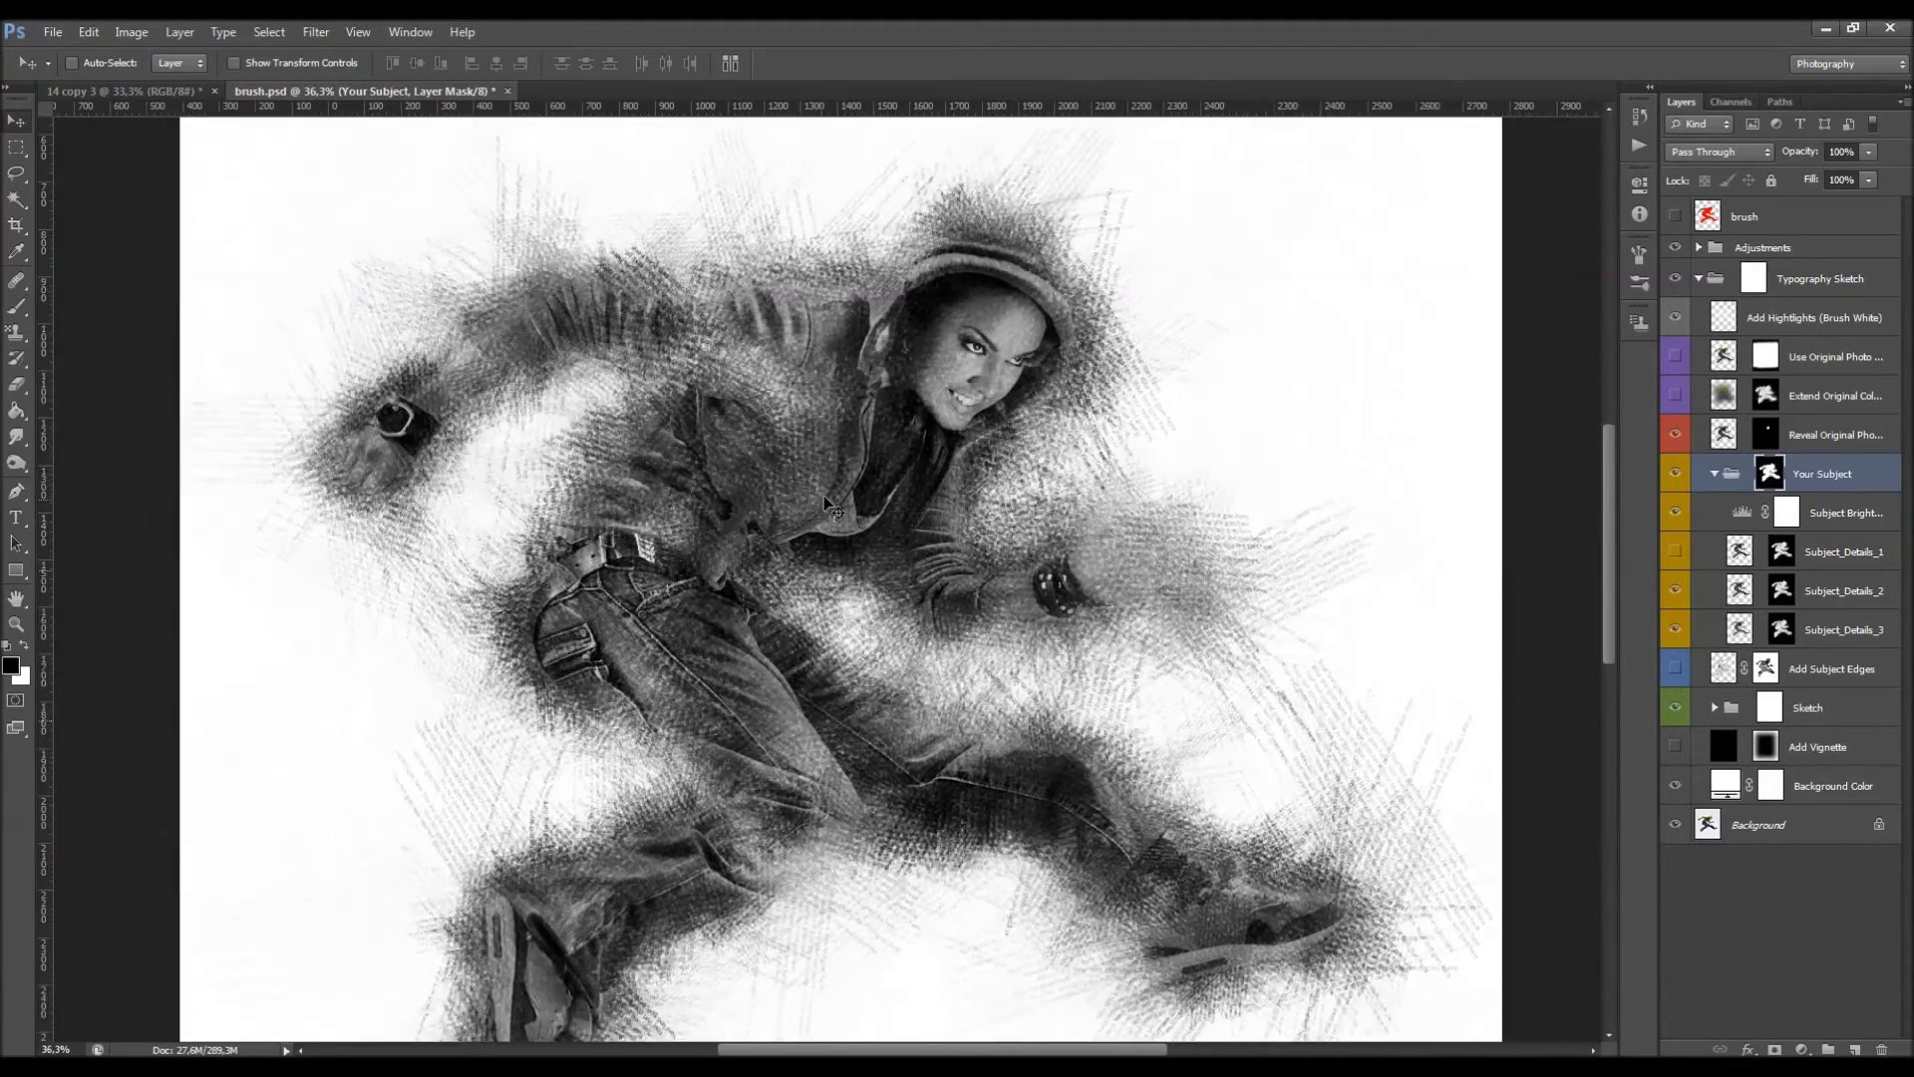
scroll(843, 448, "up", 3)
Paint white with a 500 px brush on the Reveal Original Photo mask over the outstretched front hand.
left_click(1766, 439)
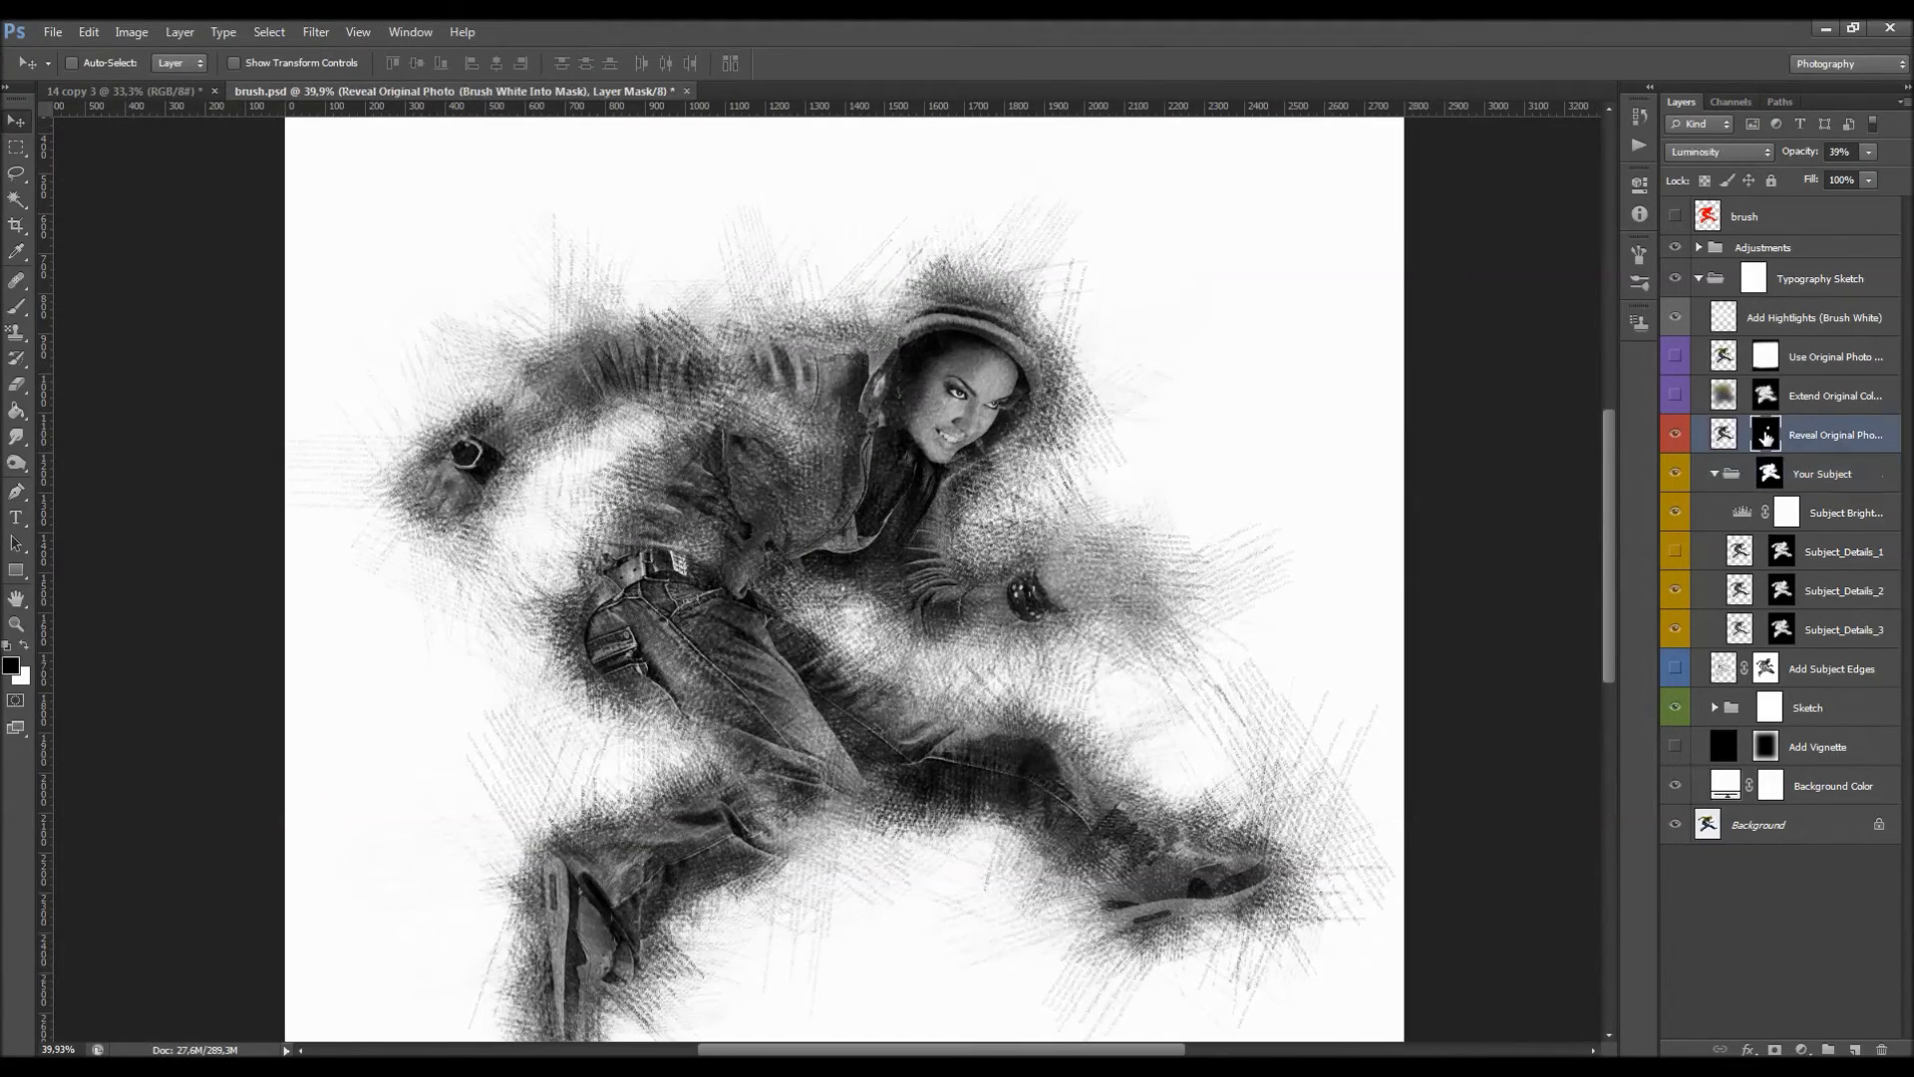
key("b")
key("x")
key("bracketright")
key("bracketright")
key("bracketright")
key("bracketright")
key("bracketright")
left_click_drag(1095, 574, 1097, 566)
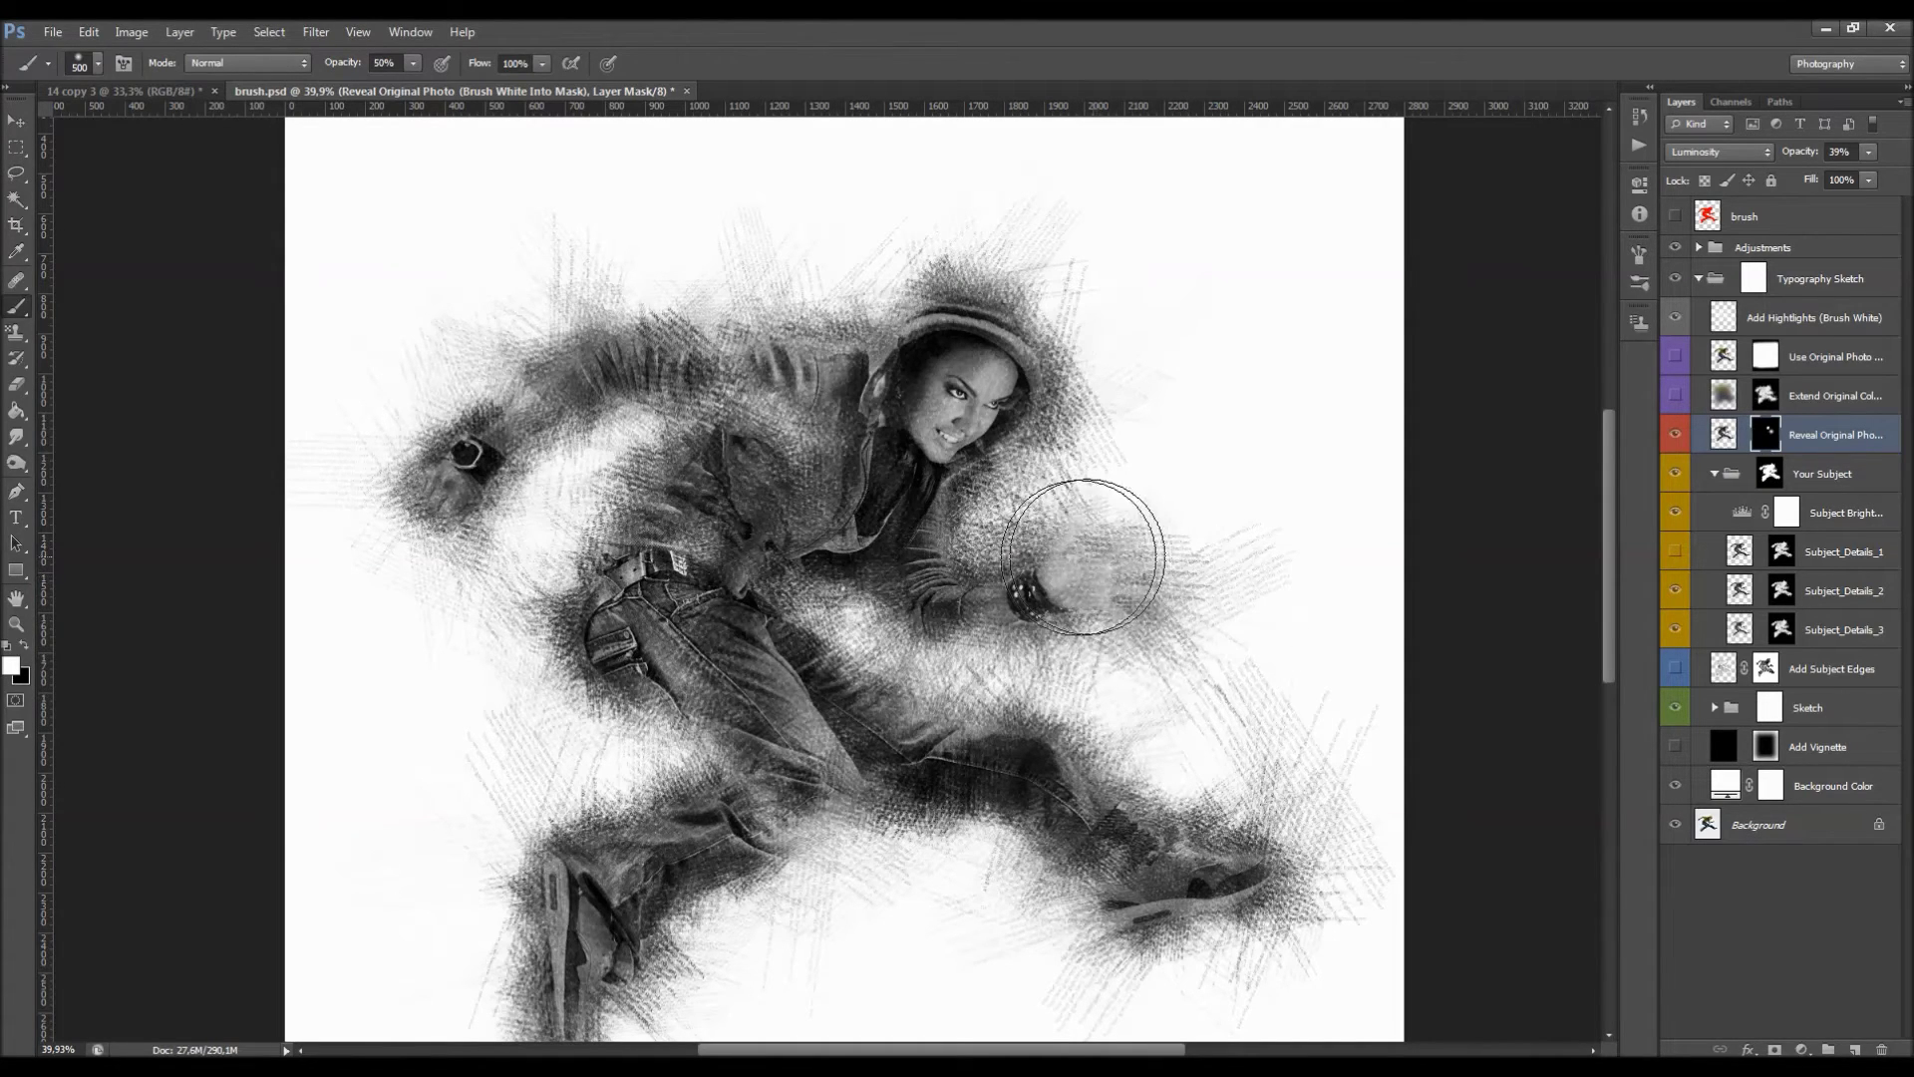
Examine the revealed front hand in relation to the whole figure, close up and from further away.
key("v")
scroll(1139, 595, "down", 2)
scroll(1139, 595, "down", 2)
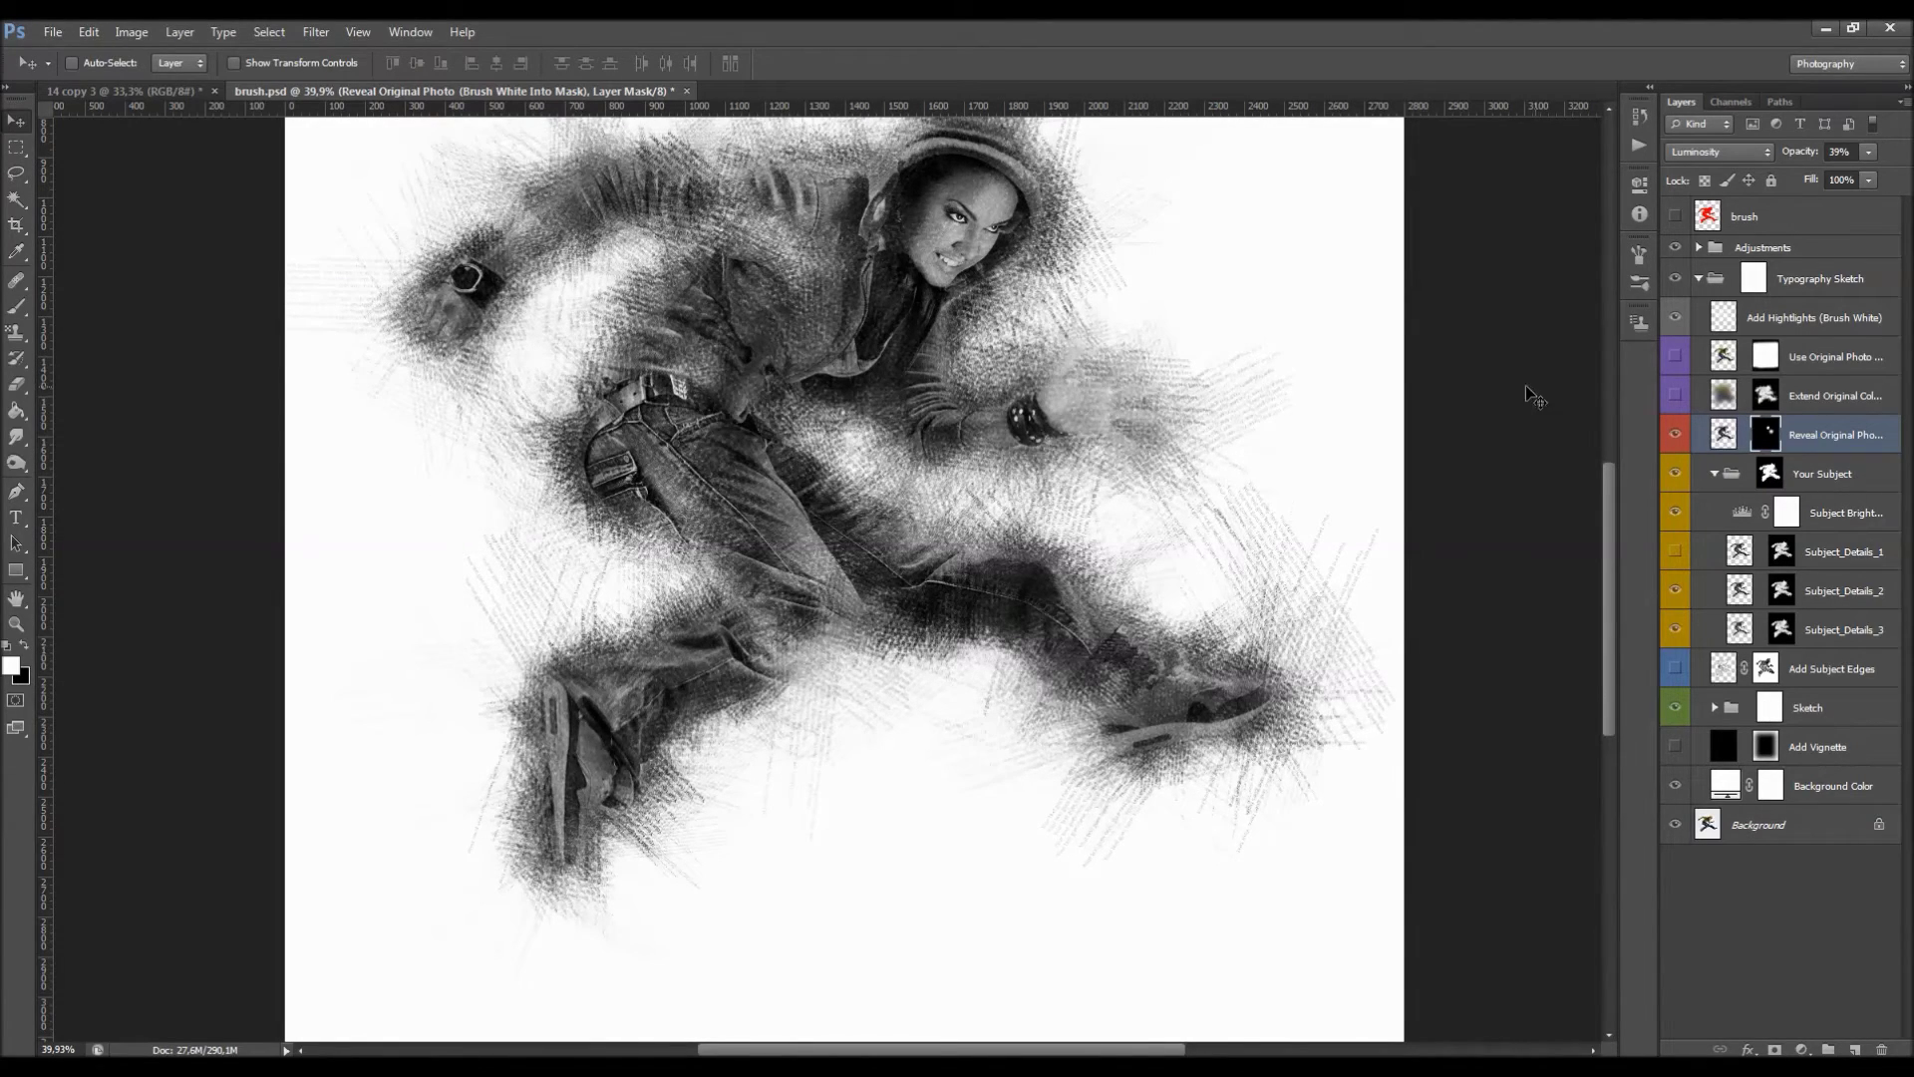
scroll(1181, 385, "up", 2)
scroll(1201, 394, "up", 1)
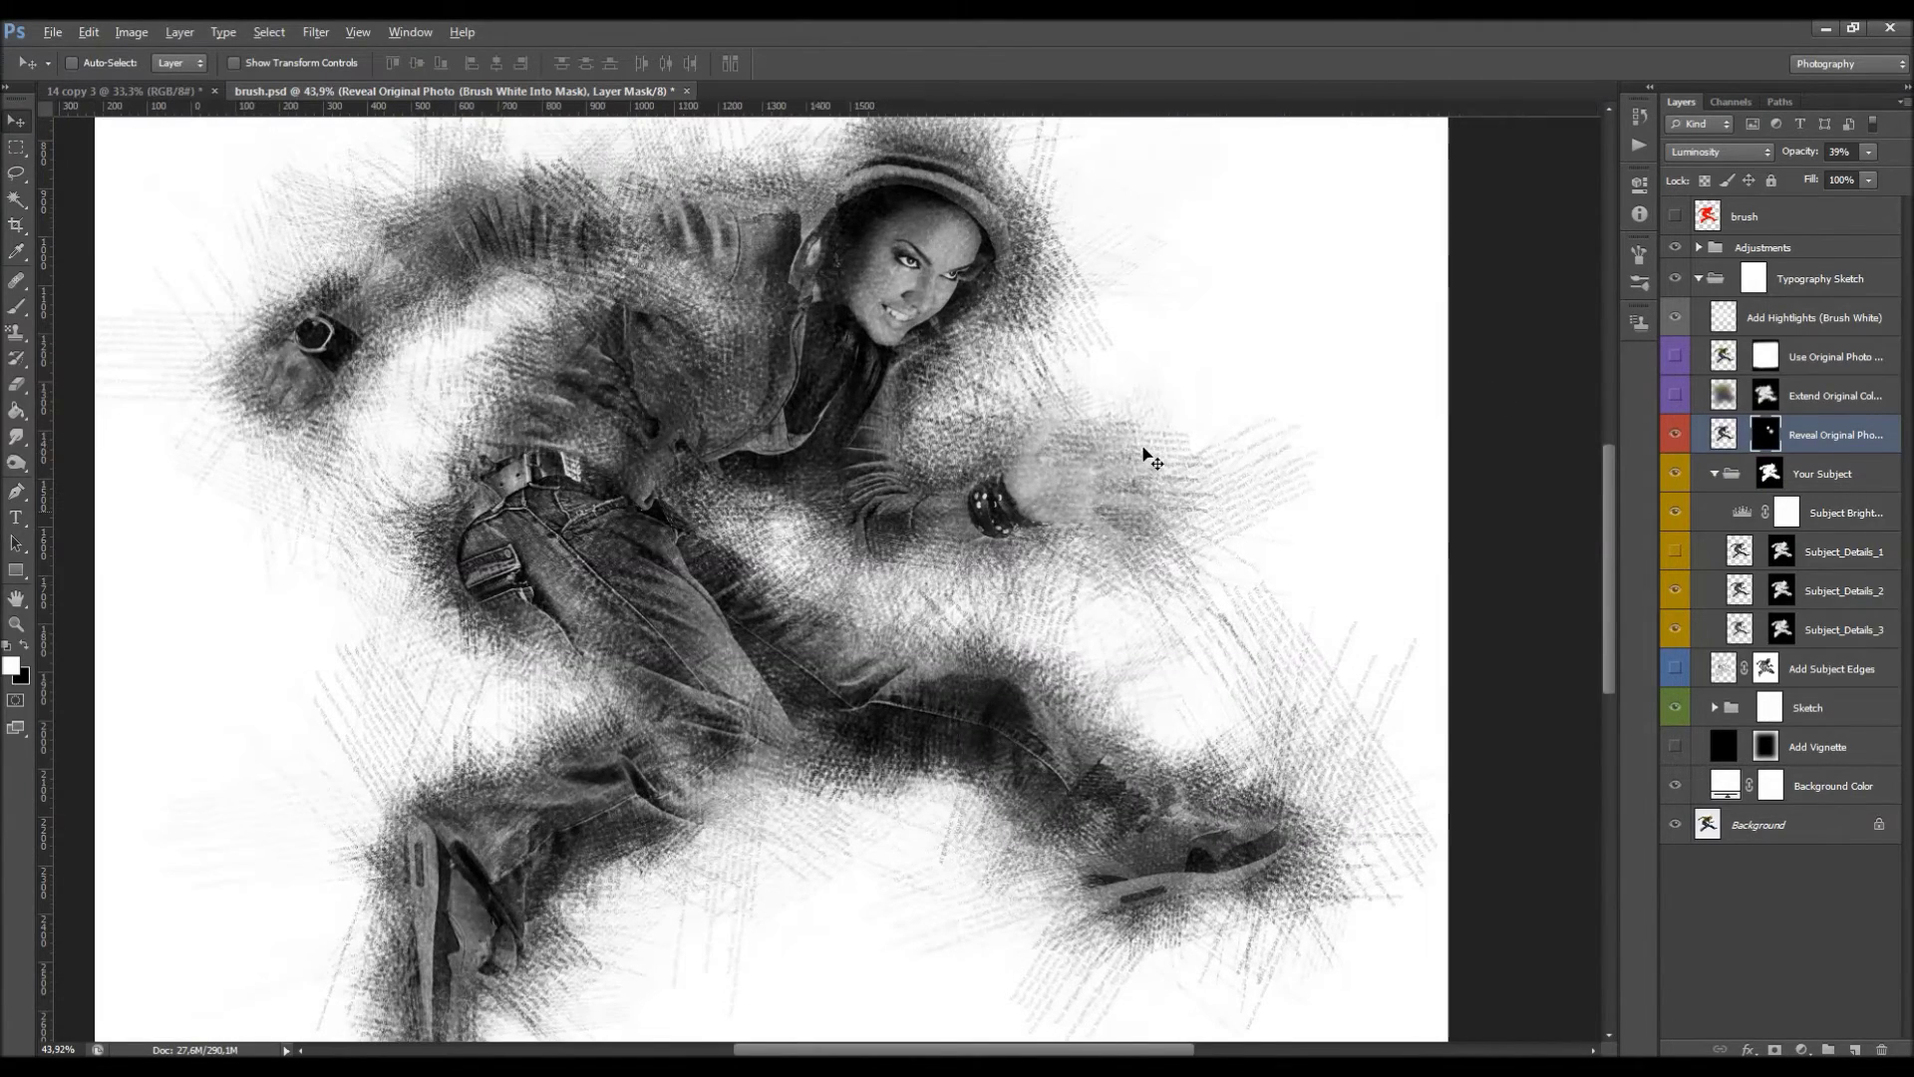
scroll(1151, 458, "down", 1)
key("b")
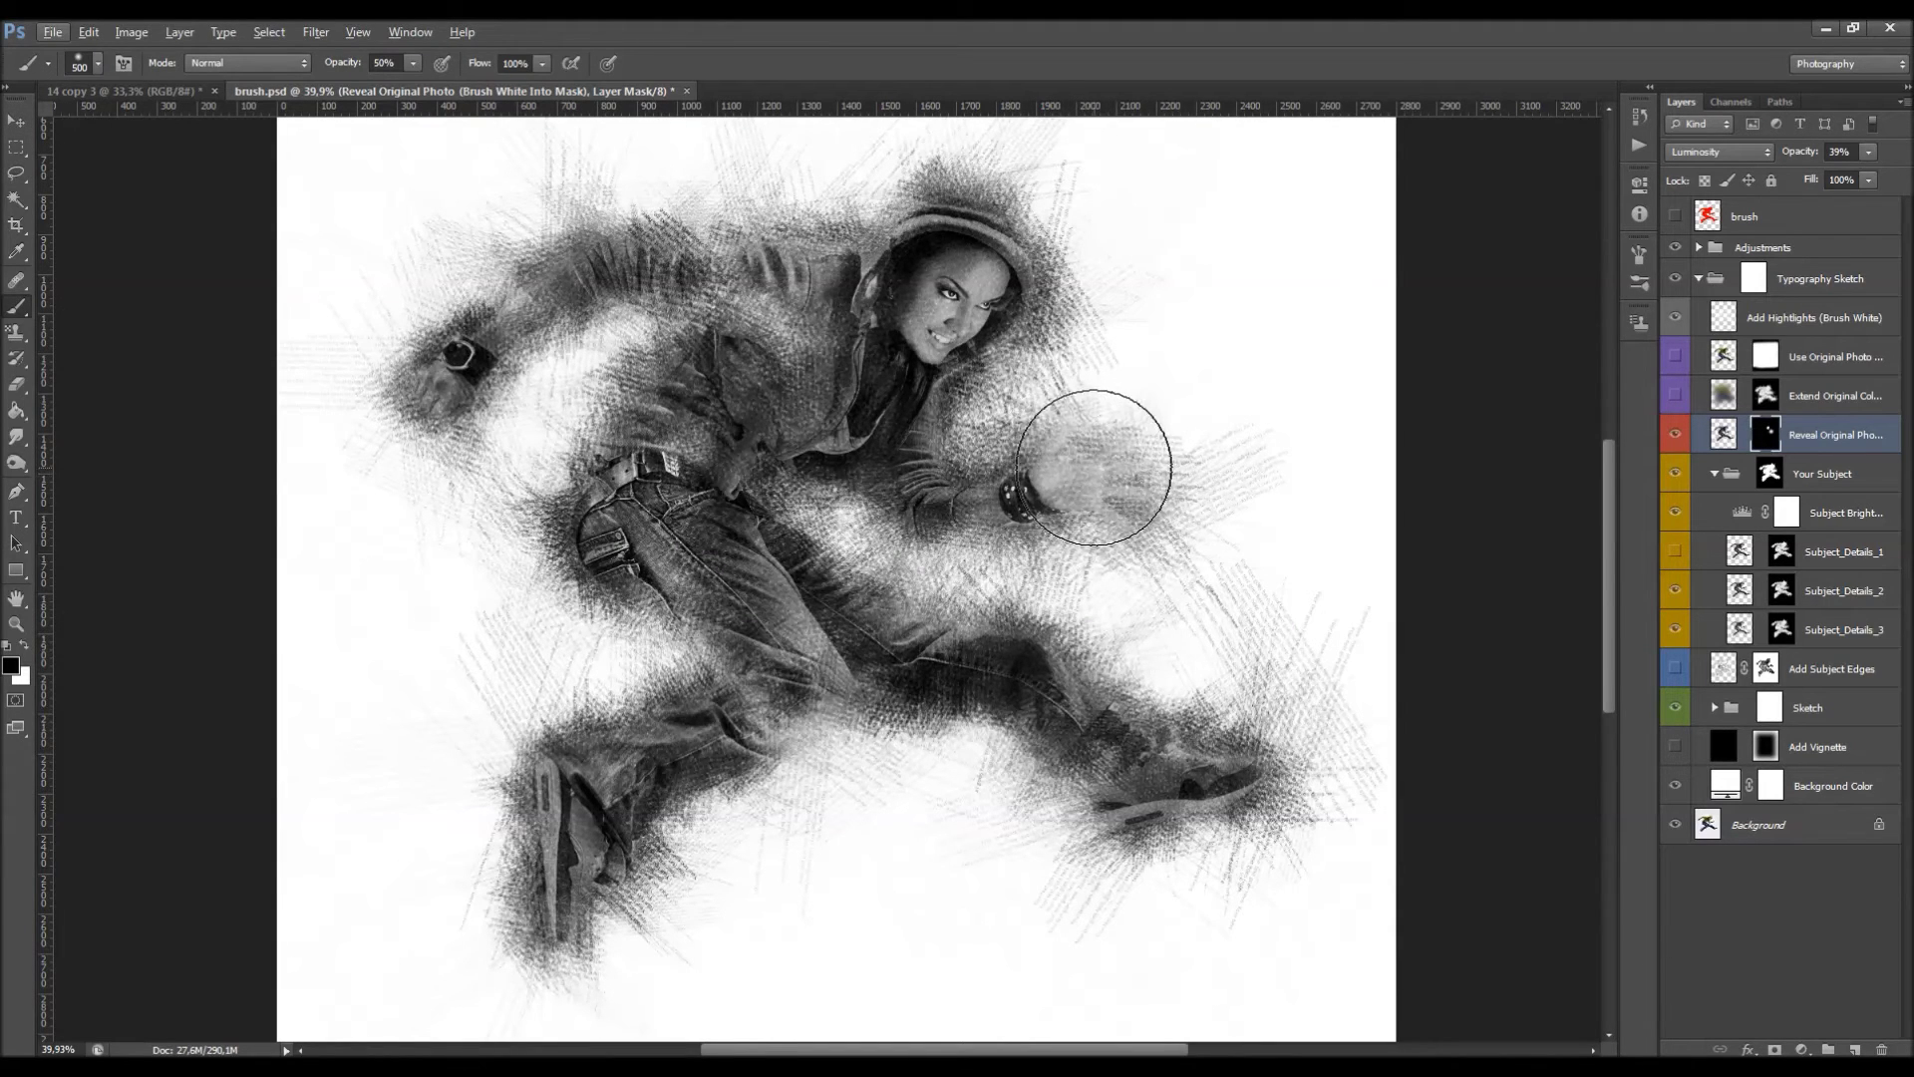
key("v")
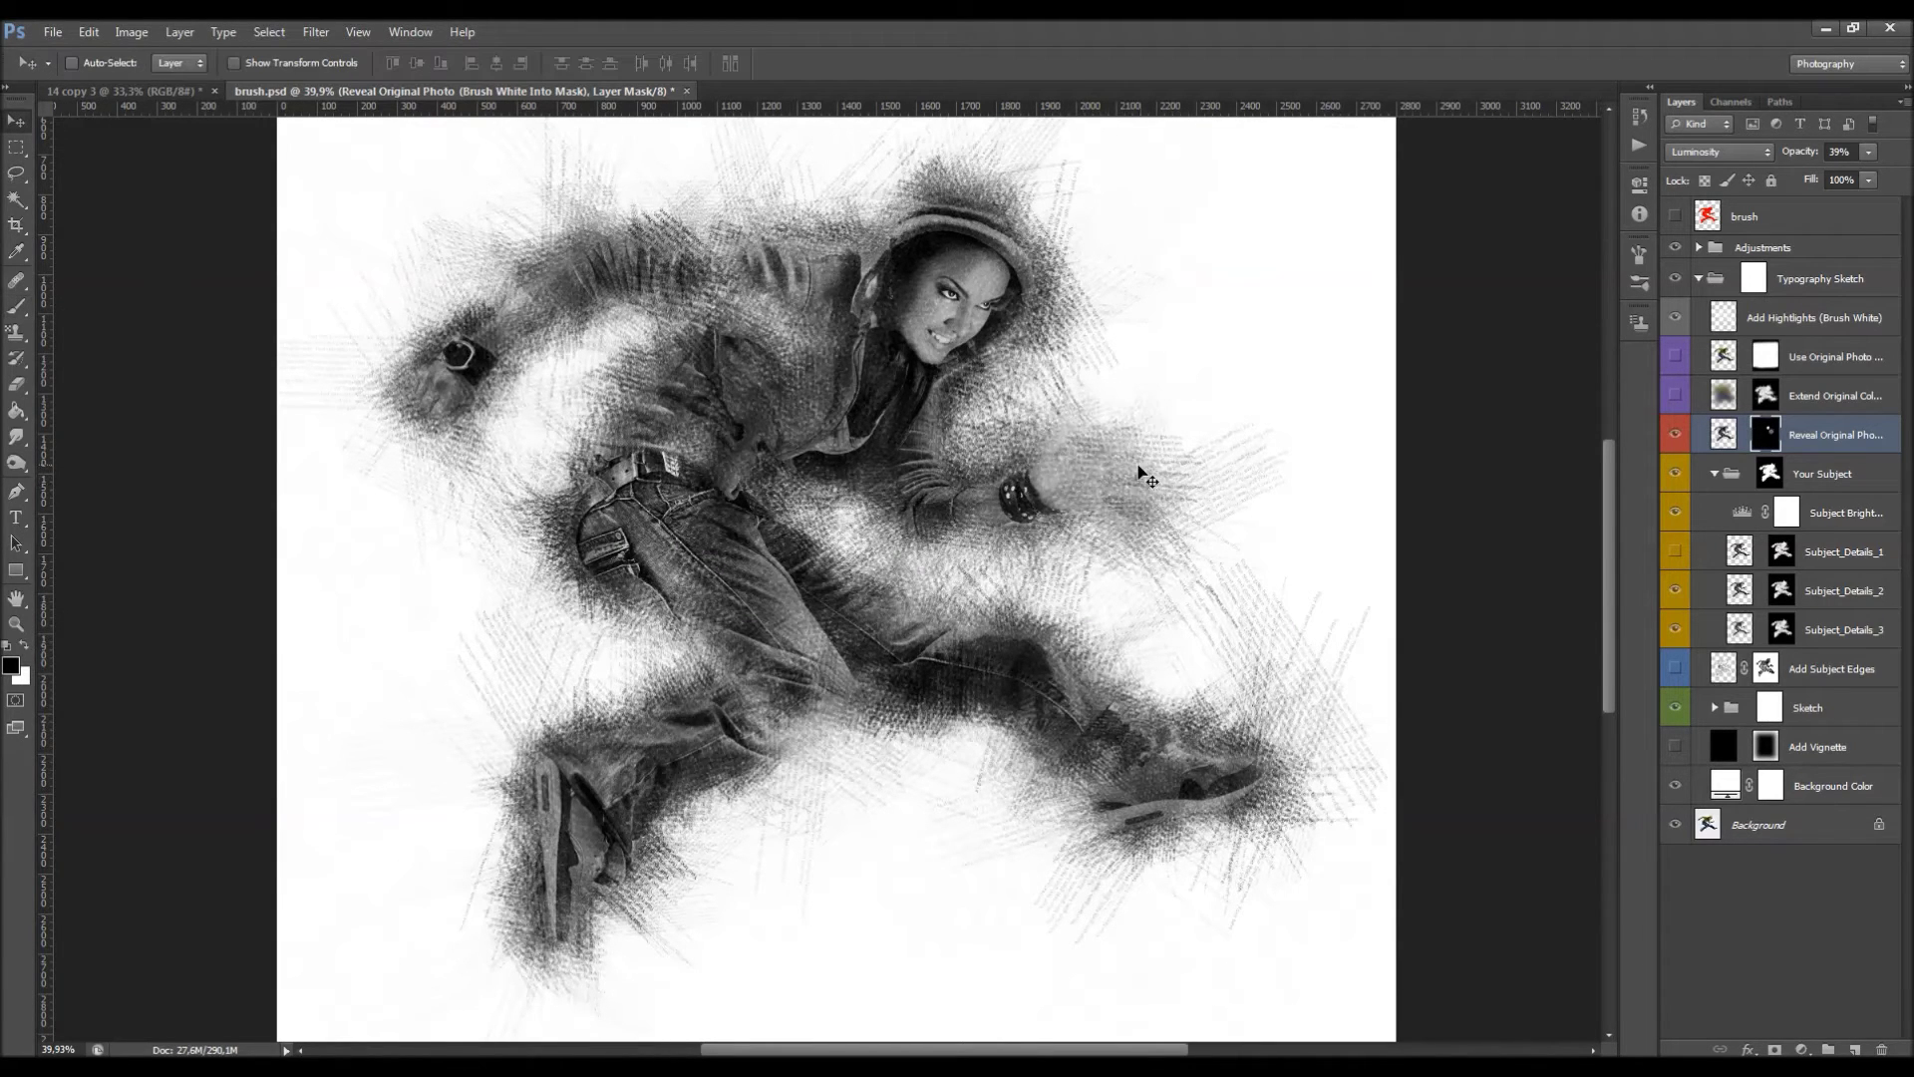
Widen the Layers panel and open the Levels settings of the Subject Brightness layer.
scroll(1143, 468, "down", 1)
left_click(1830, 522)
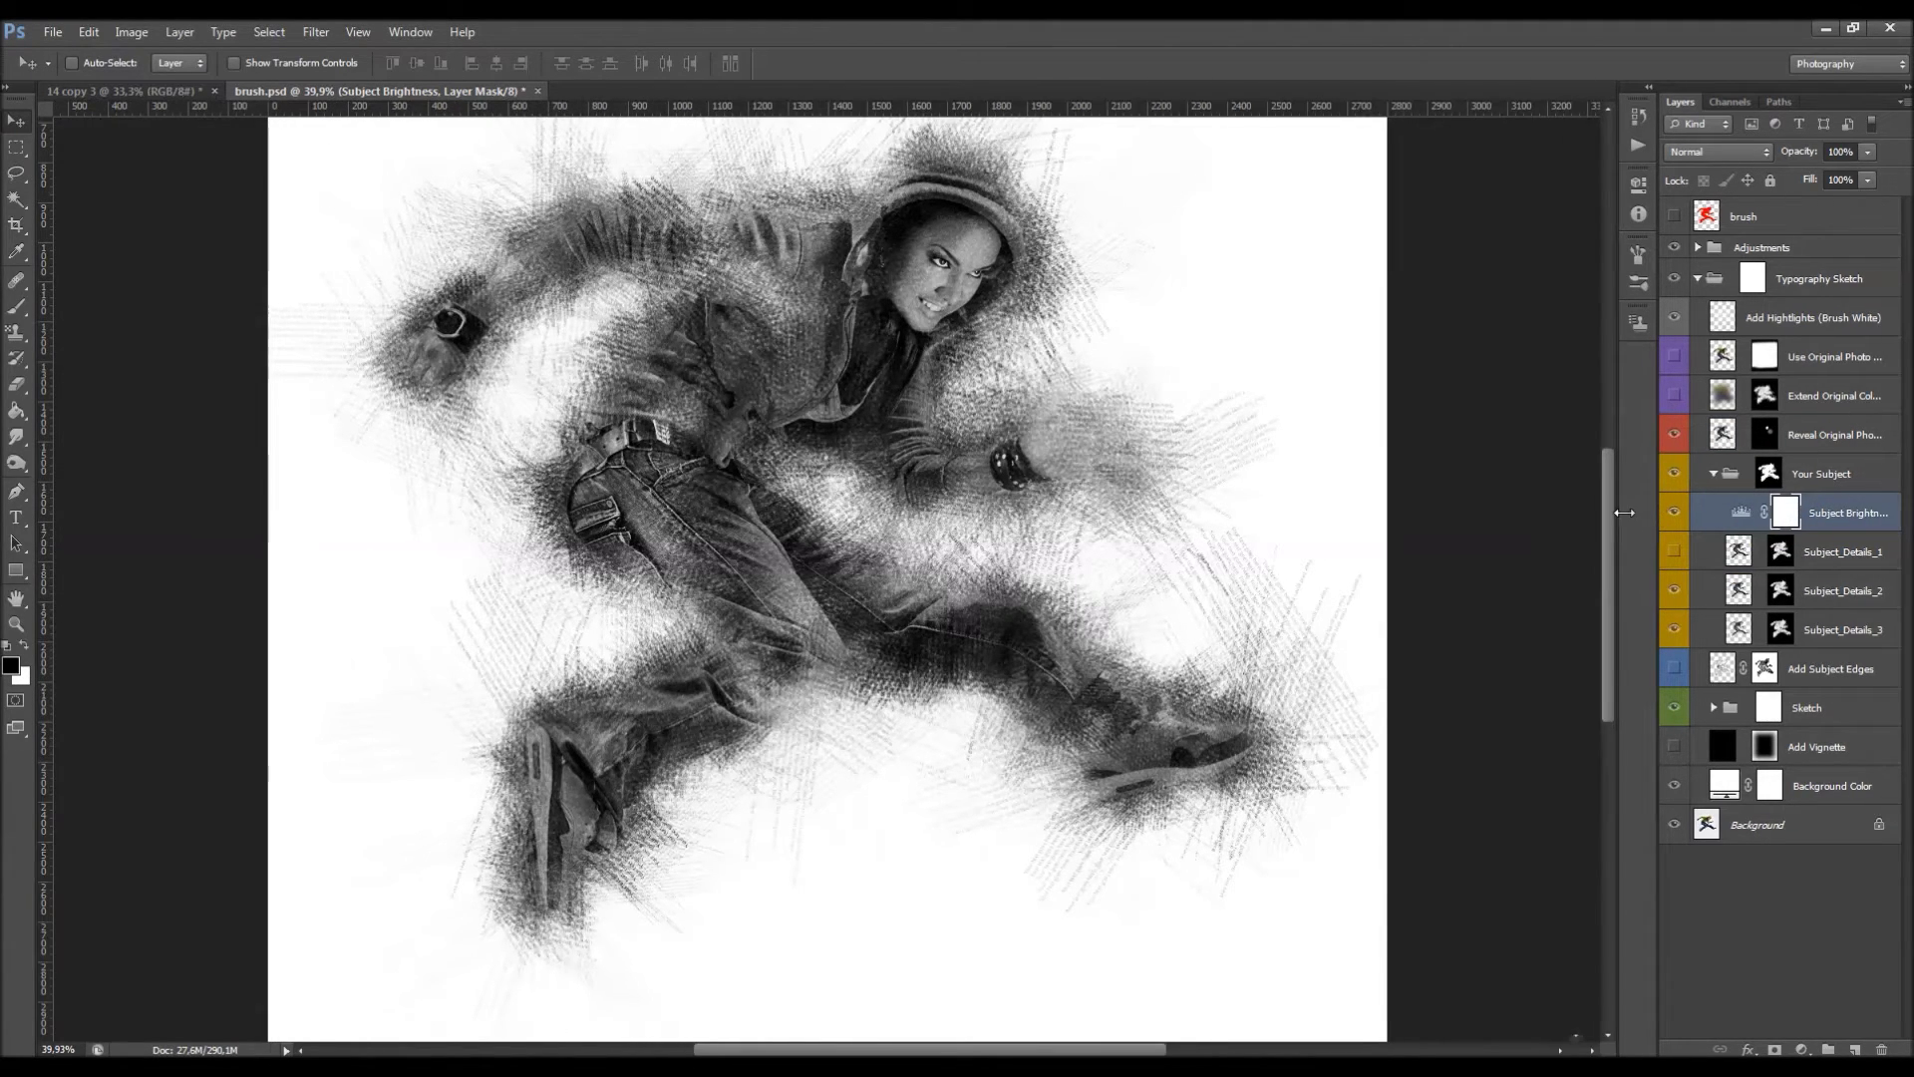
left_click_drag(1655, 509, 1626, 509)
double_click(1713, 517)
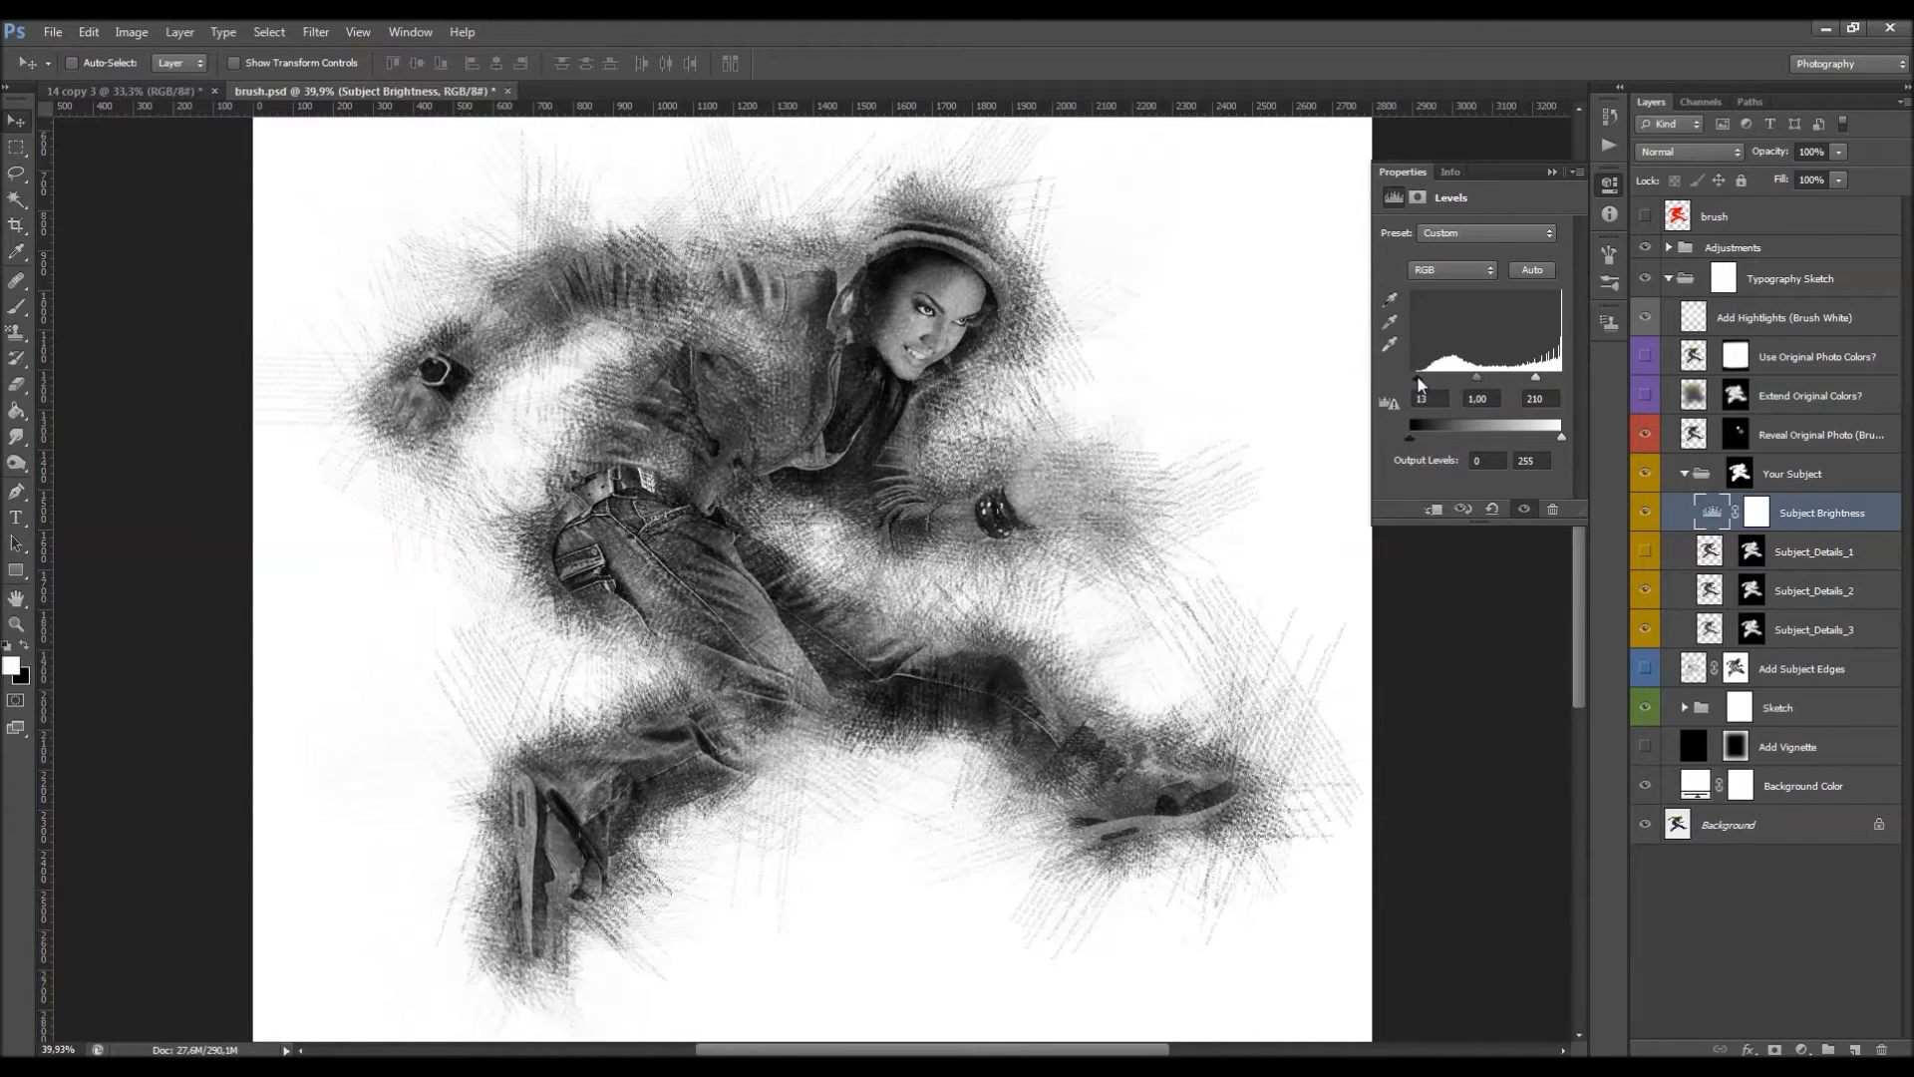
Try a black input level of 17 and a white input level of 255 on Subject Brightness, and reset them.
left_click_drag(1418, 379, 1421, 378)
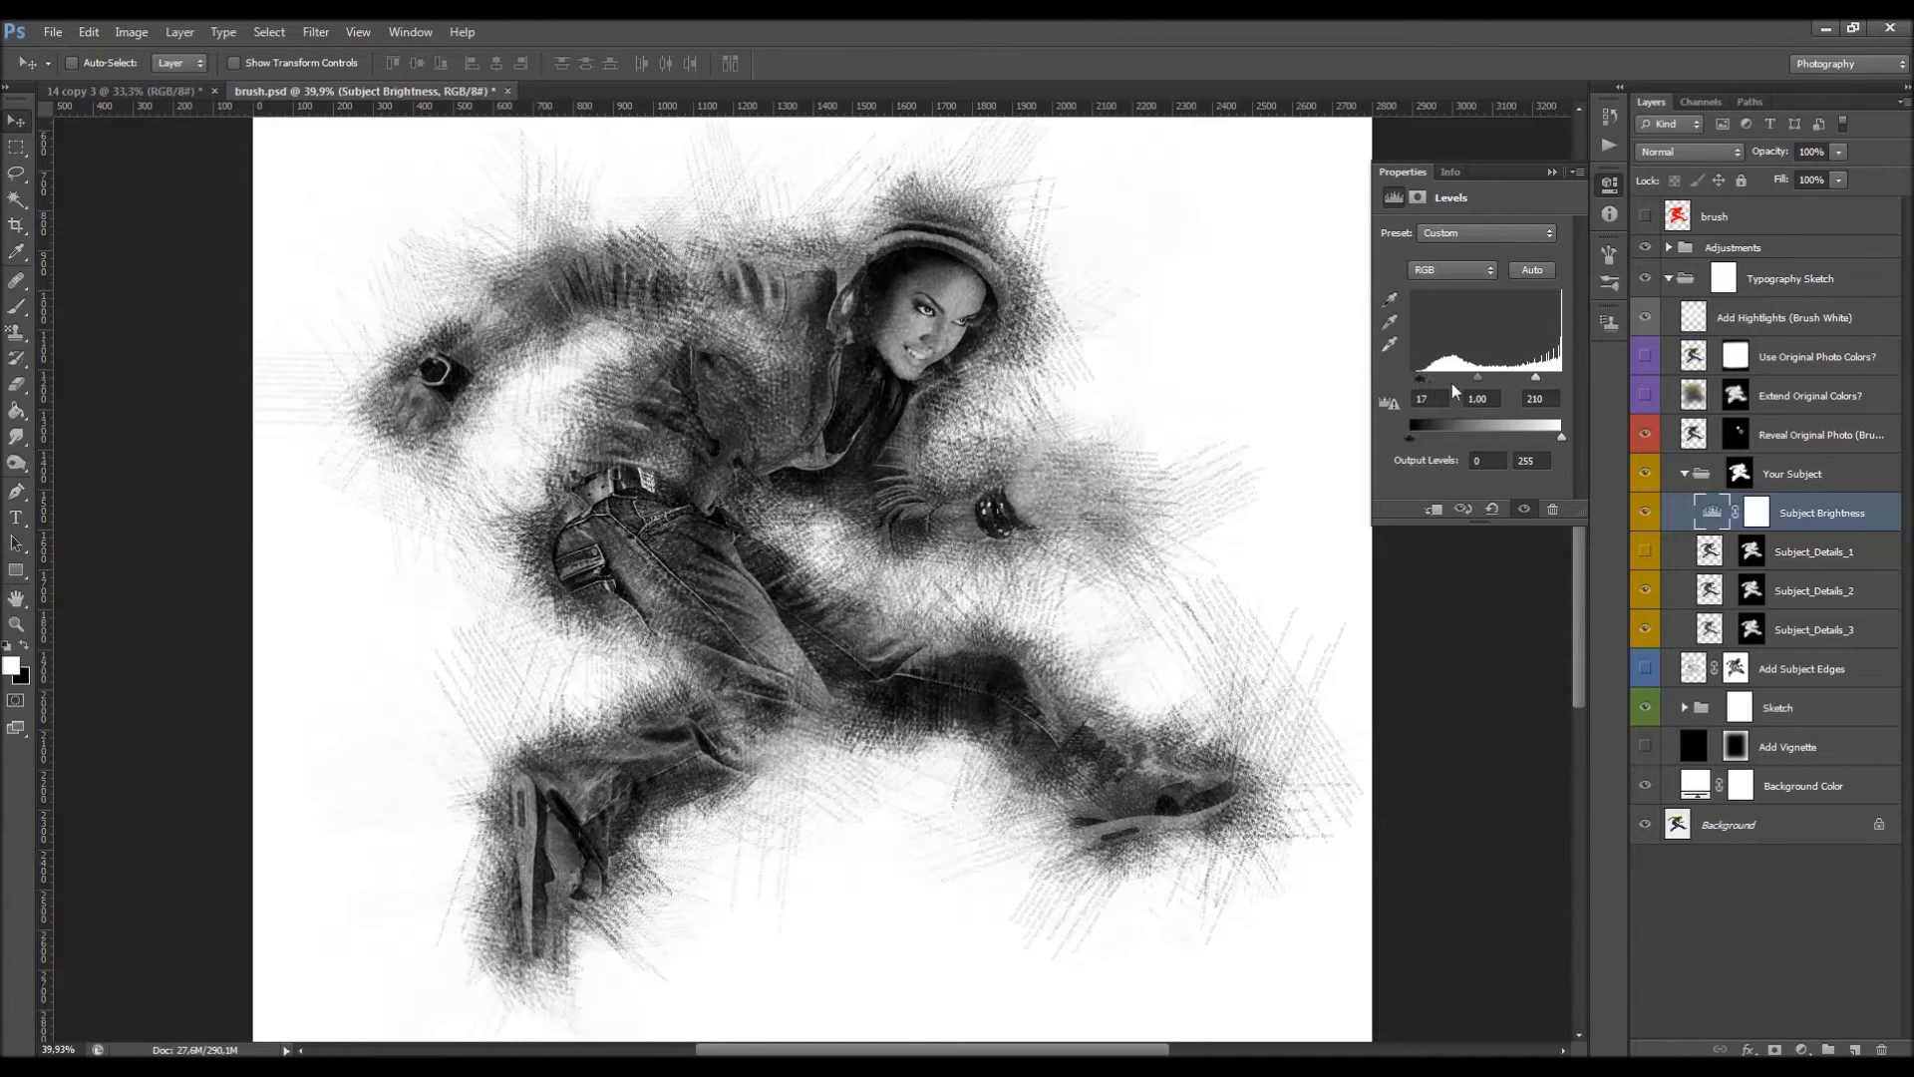
left_click_drag(1558, 381, 1563, 383)
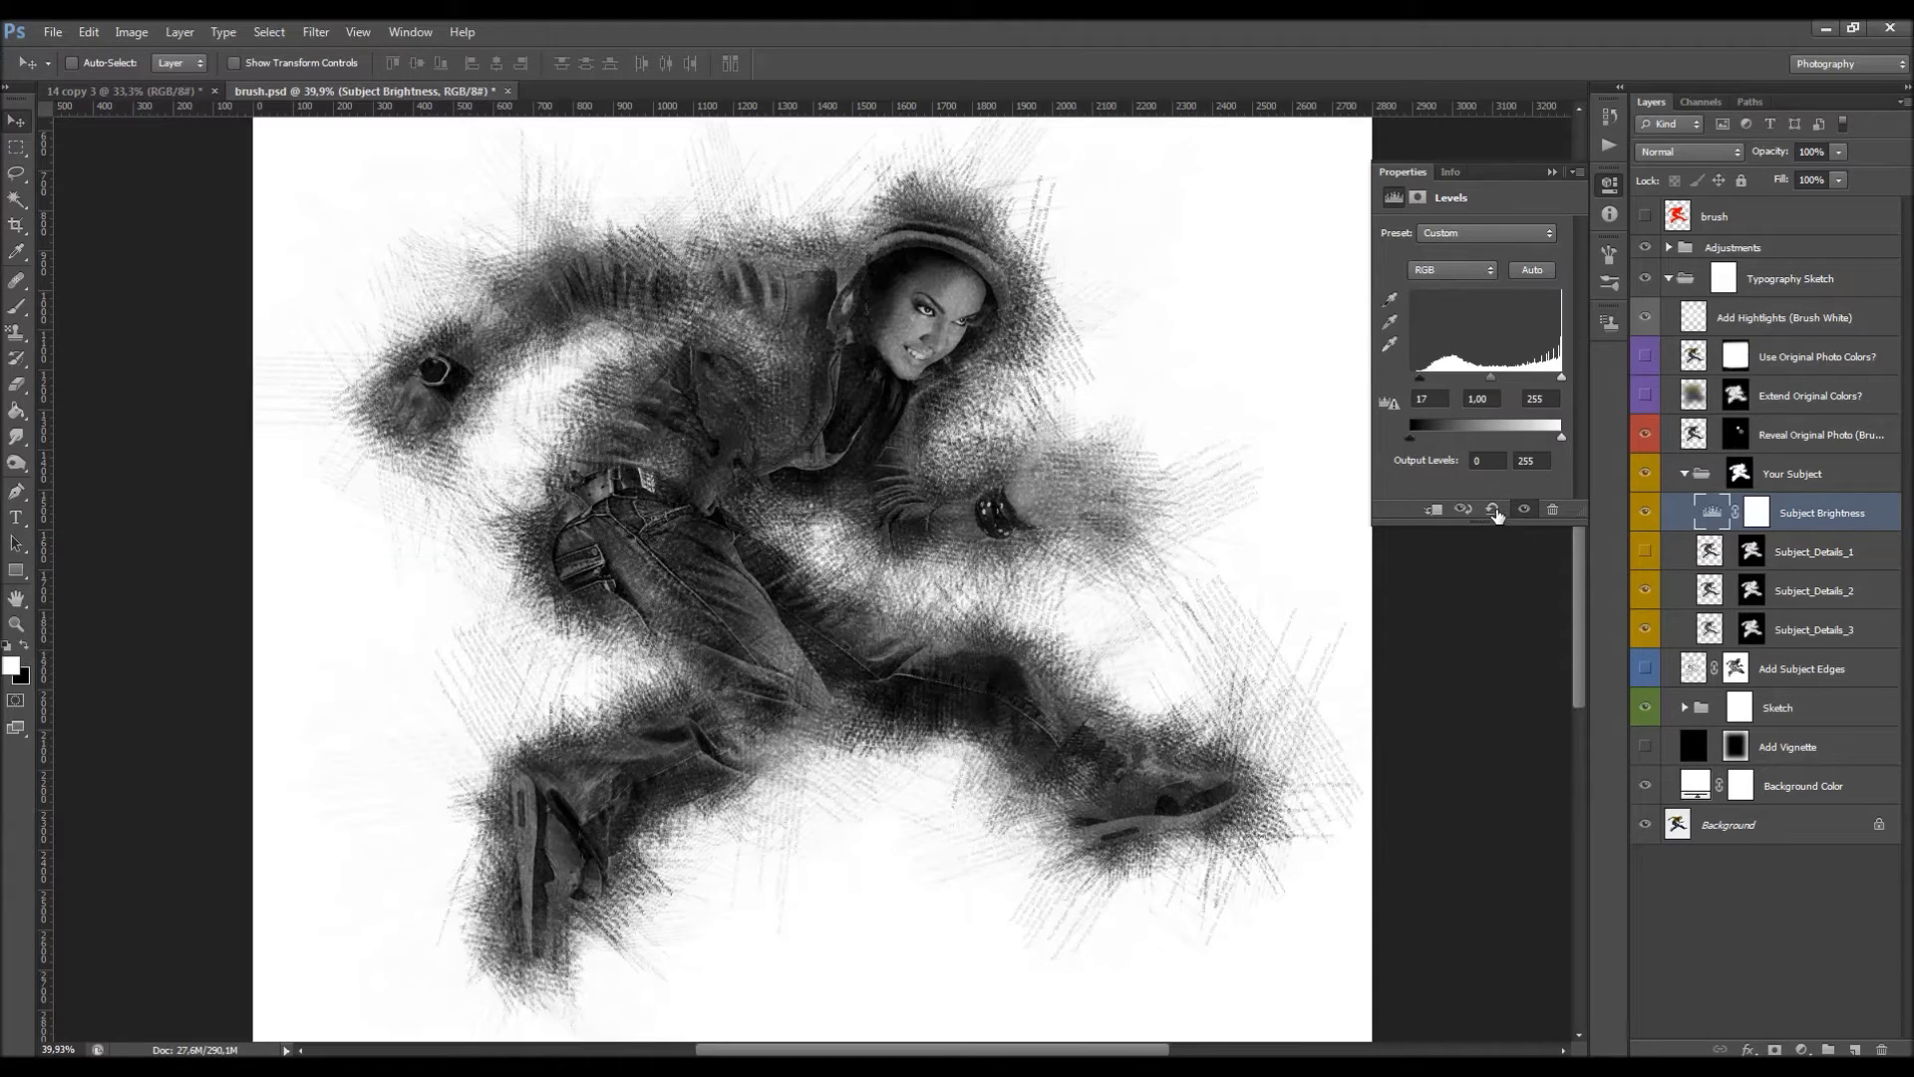
left_click(1494, 510)
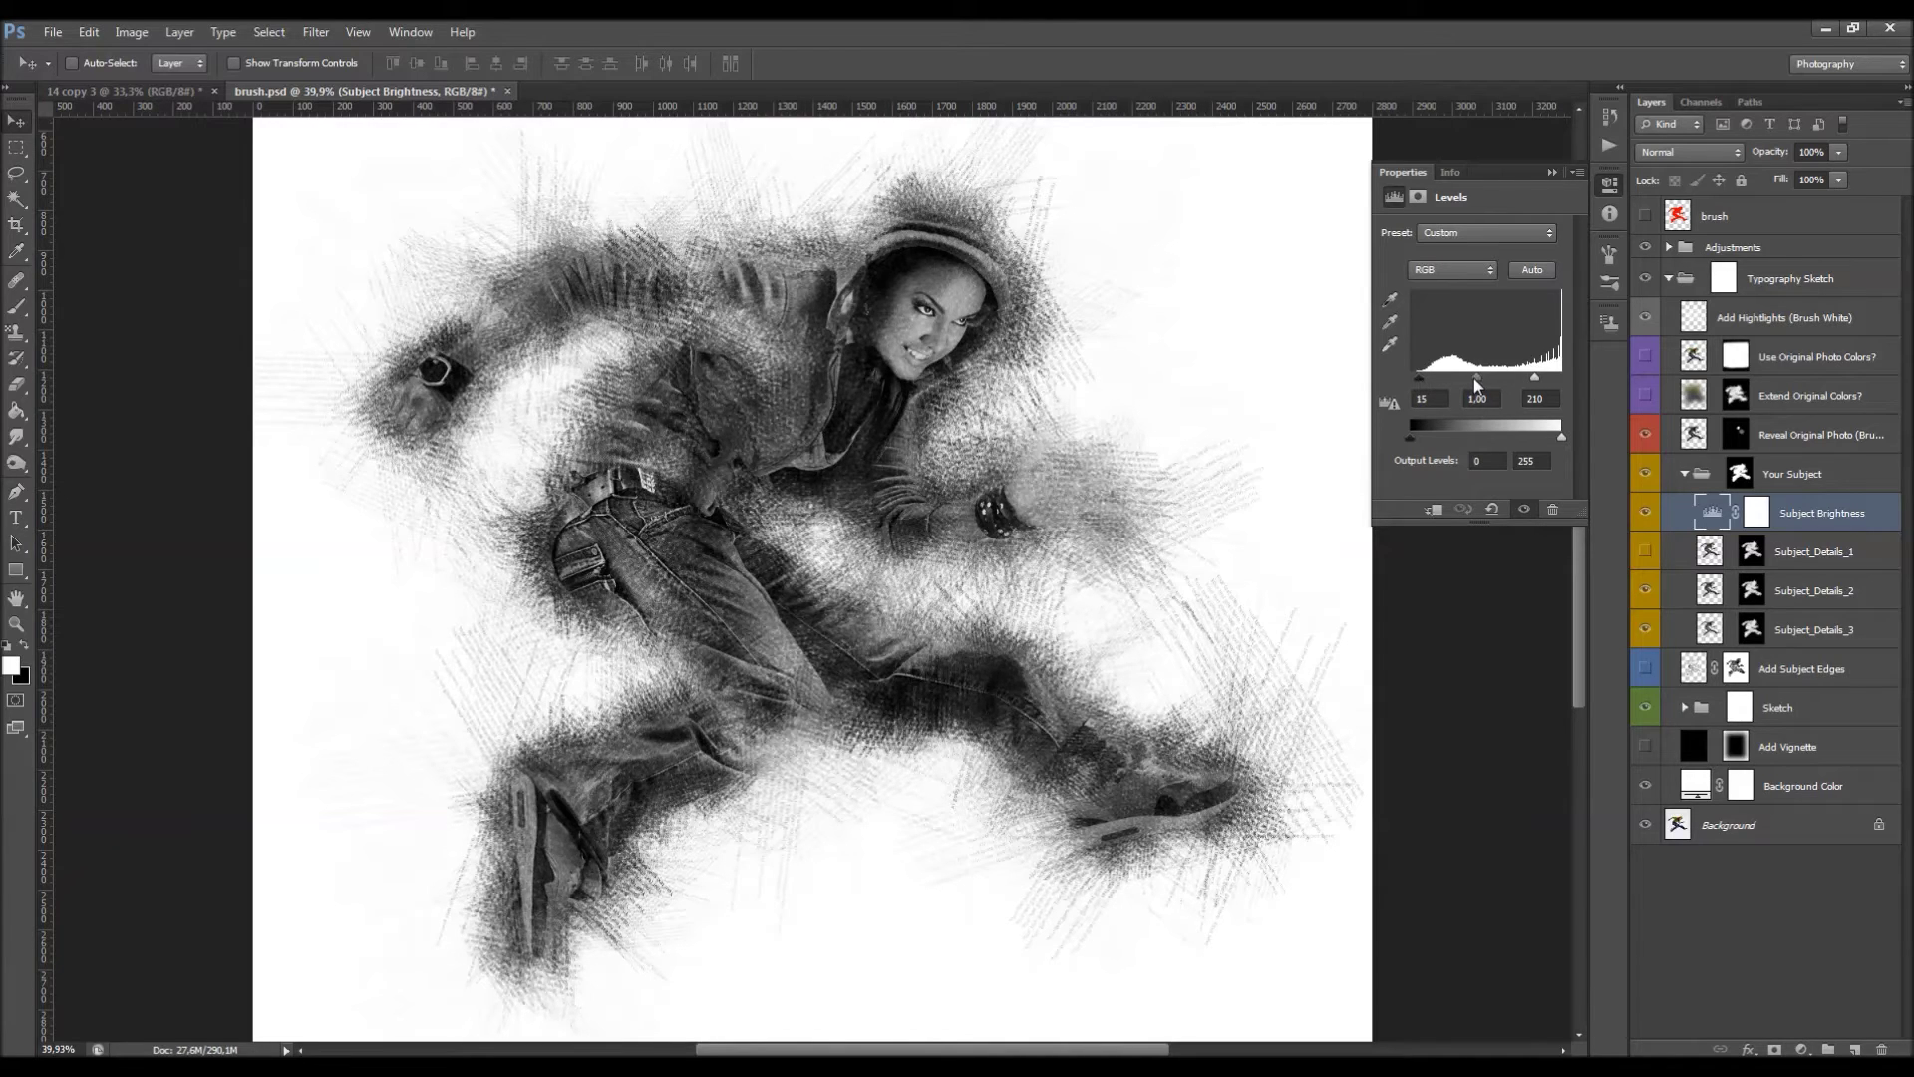
Set the Subject Brightness midtone input level to 1.05 and close the Levels settings.
left_click_drag(1477, 385, 1475, 385)
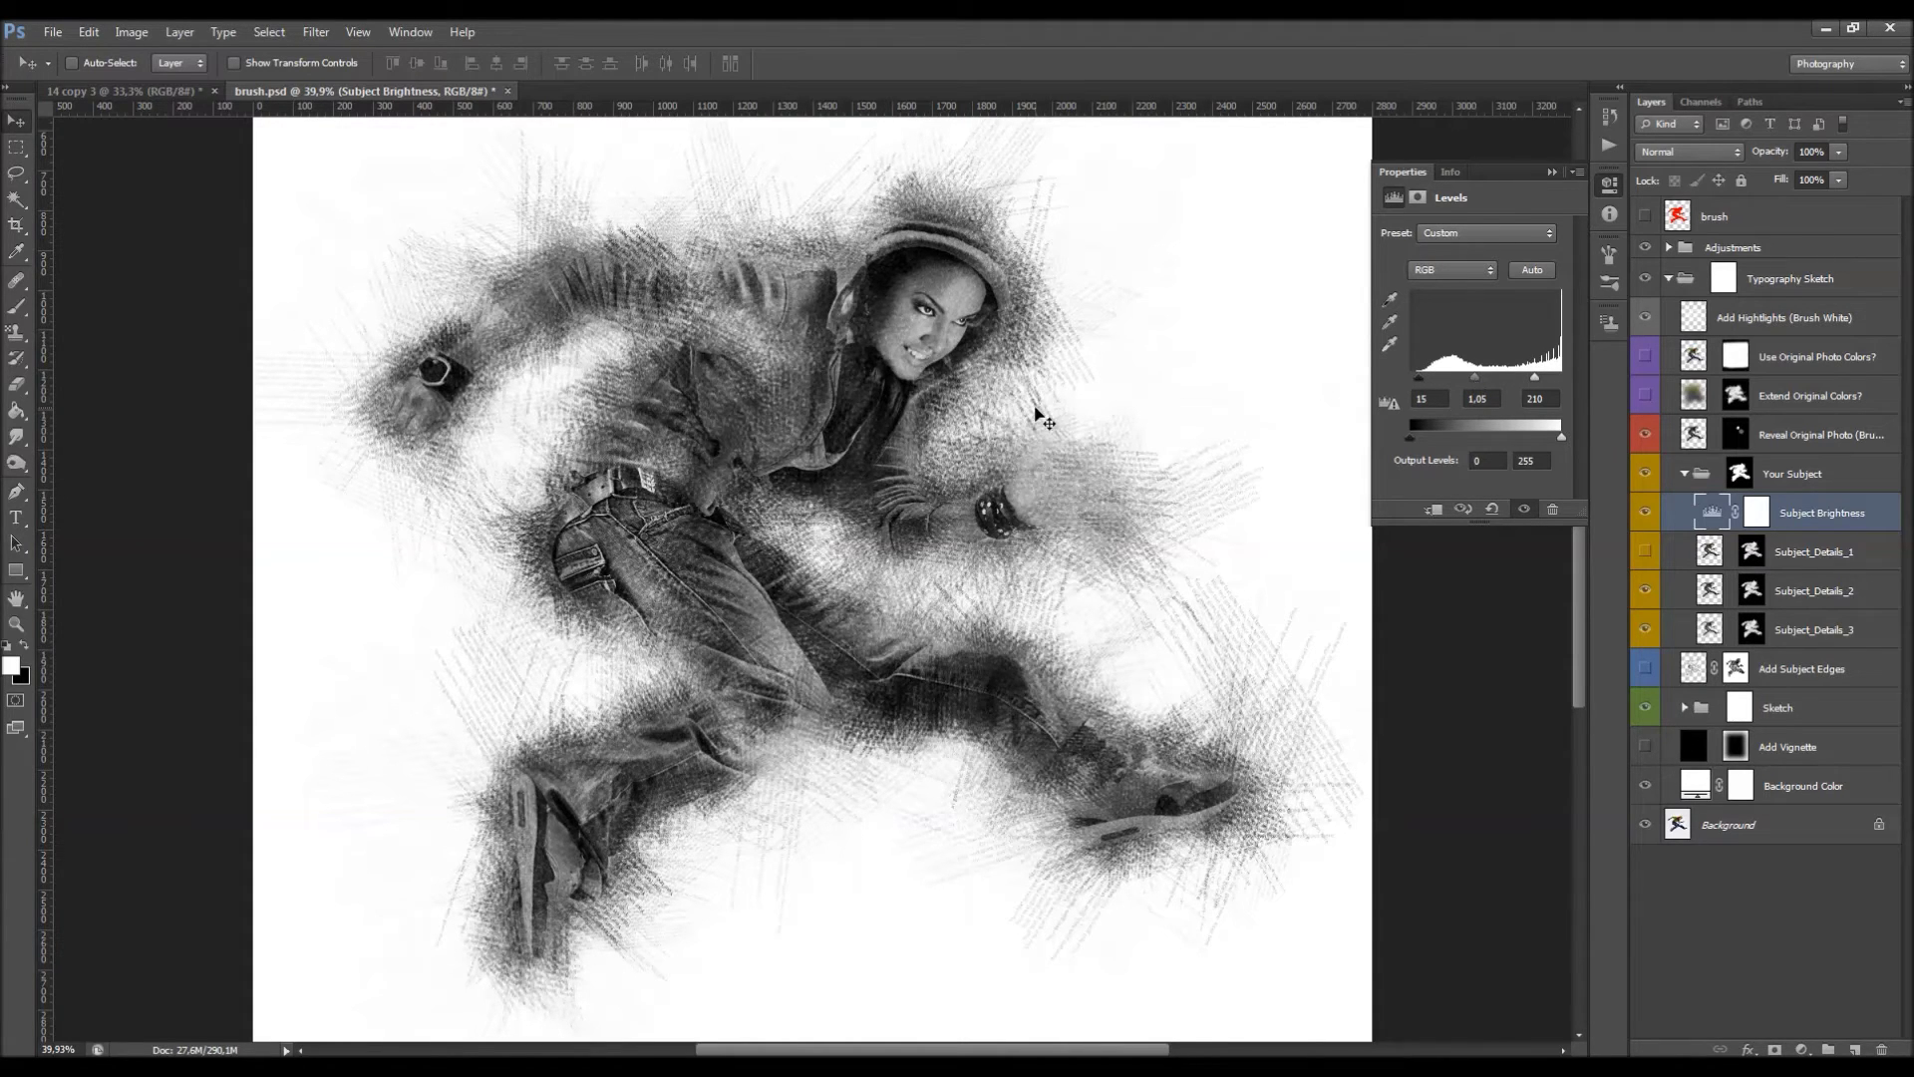
scroll(1037, 414, "down", 3)
left_click(1553, 173)
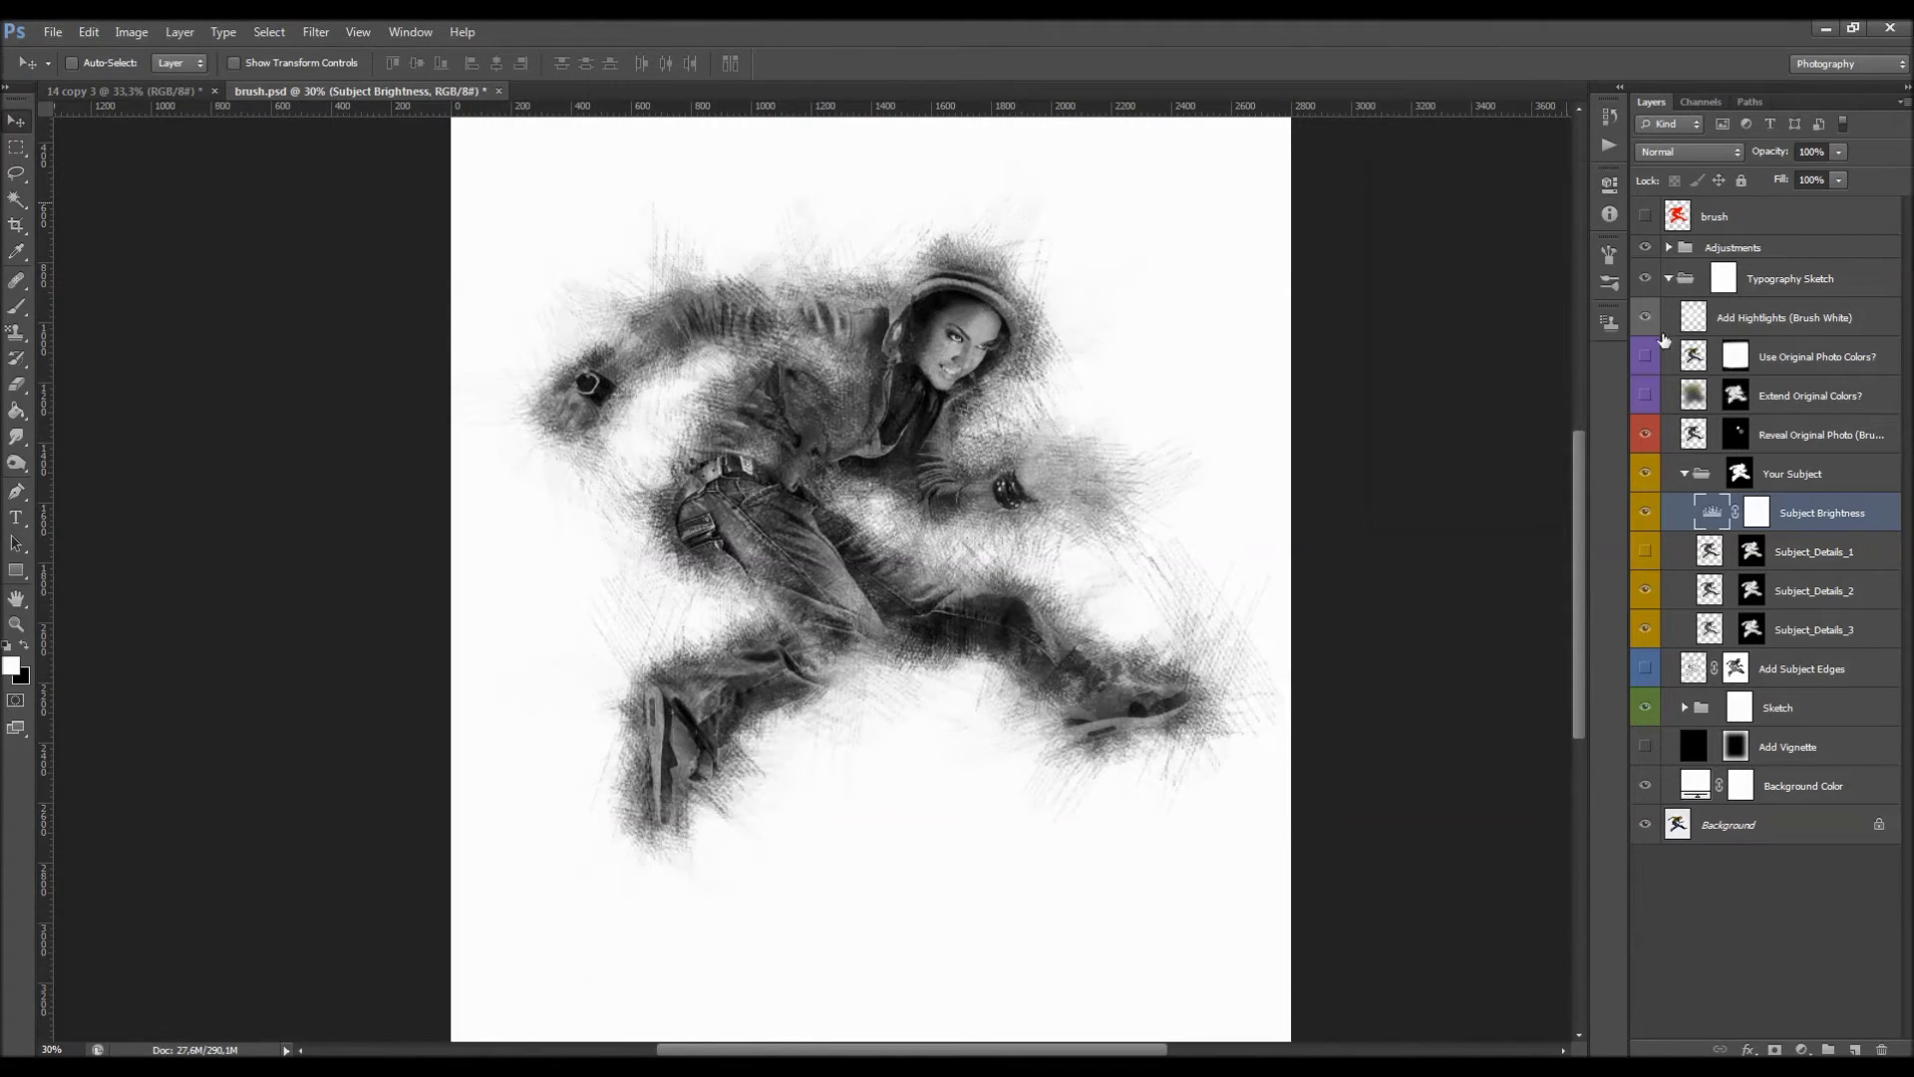
Collapse the Your Subject group and make the Add Subject Edges layer visible.
left_click(1684, 474)
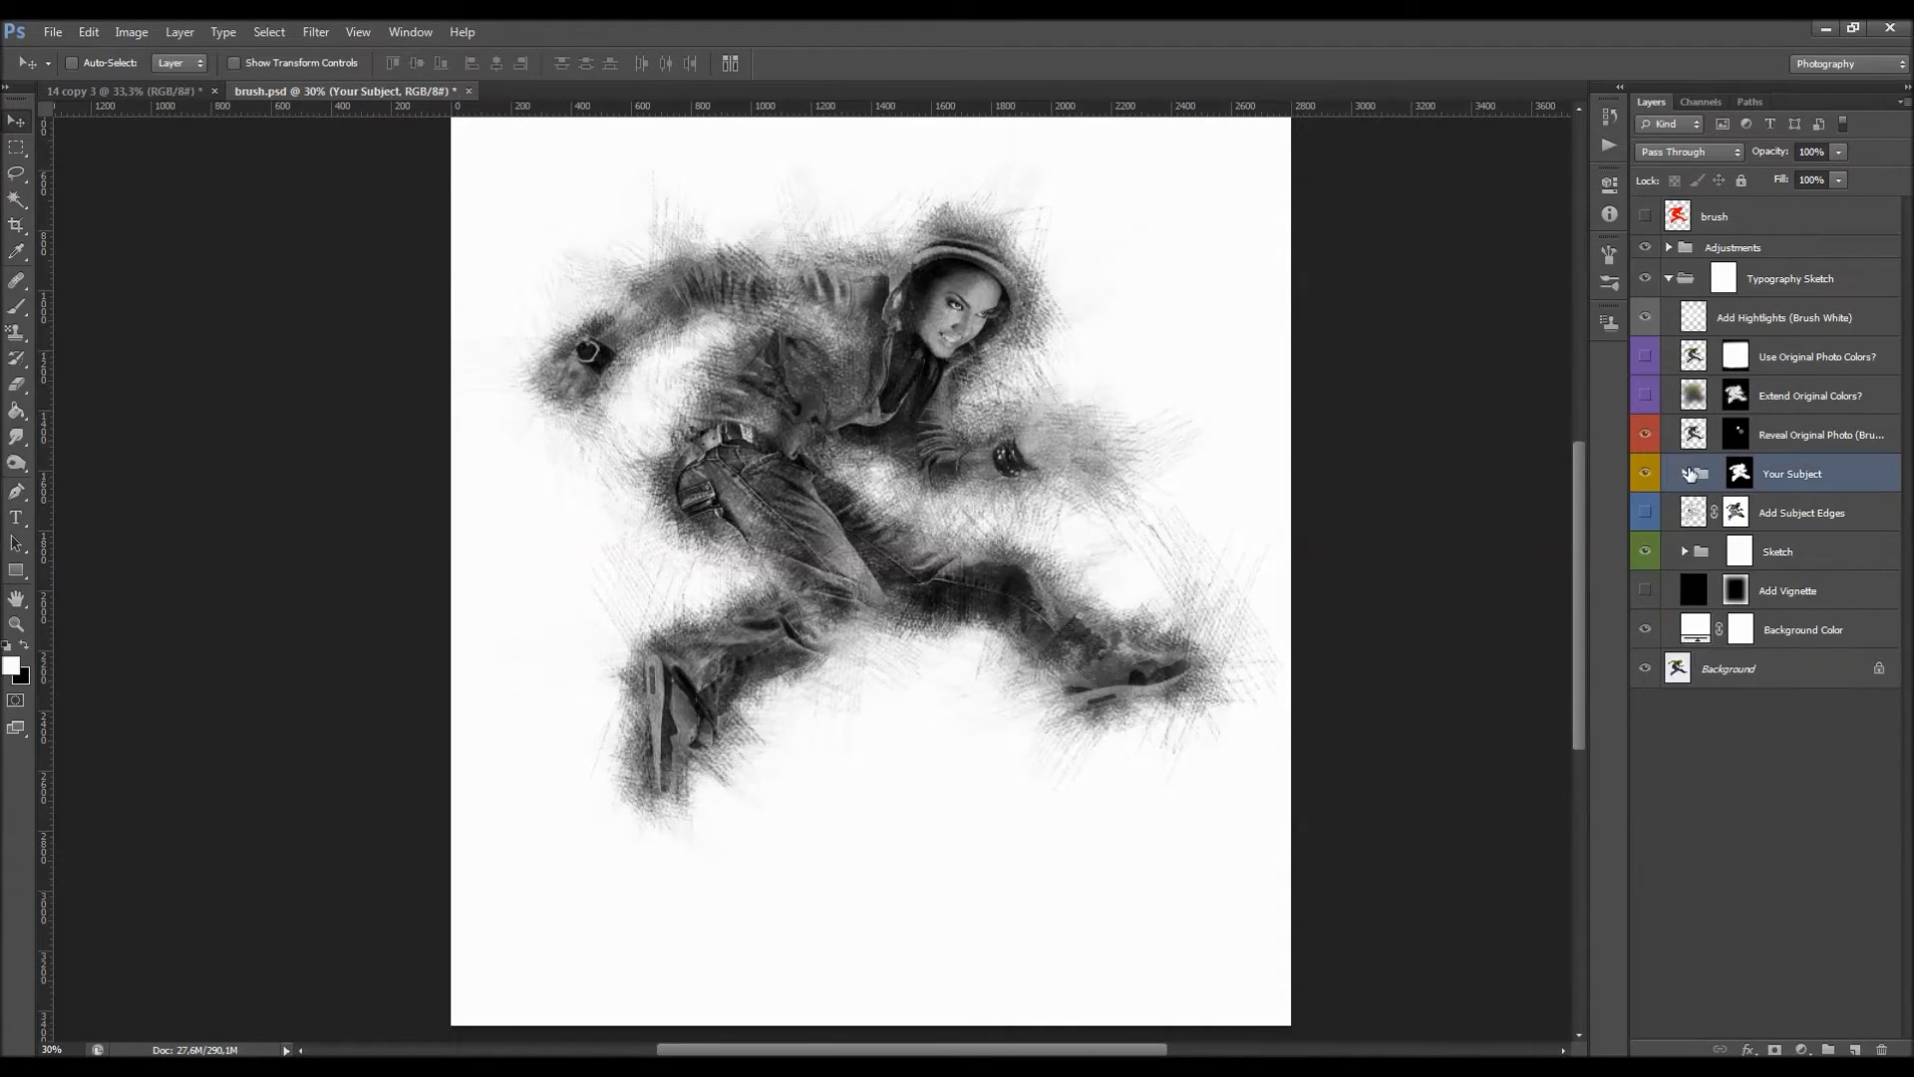
left_click(1800, 516)
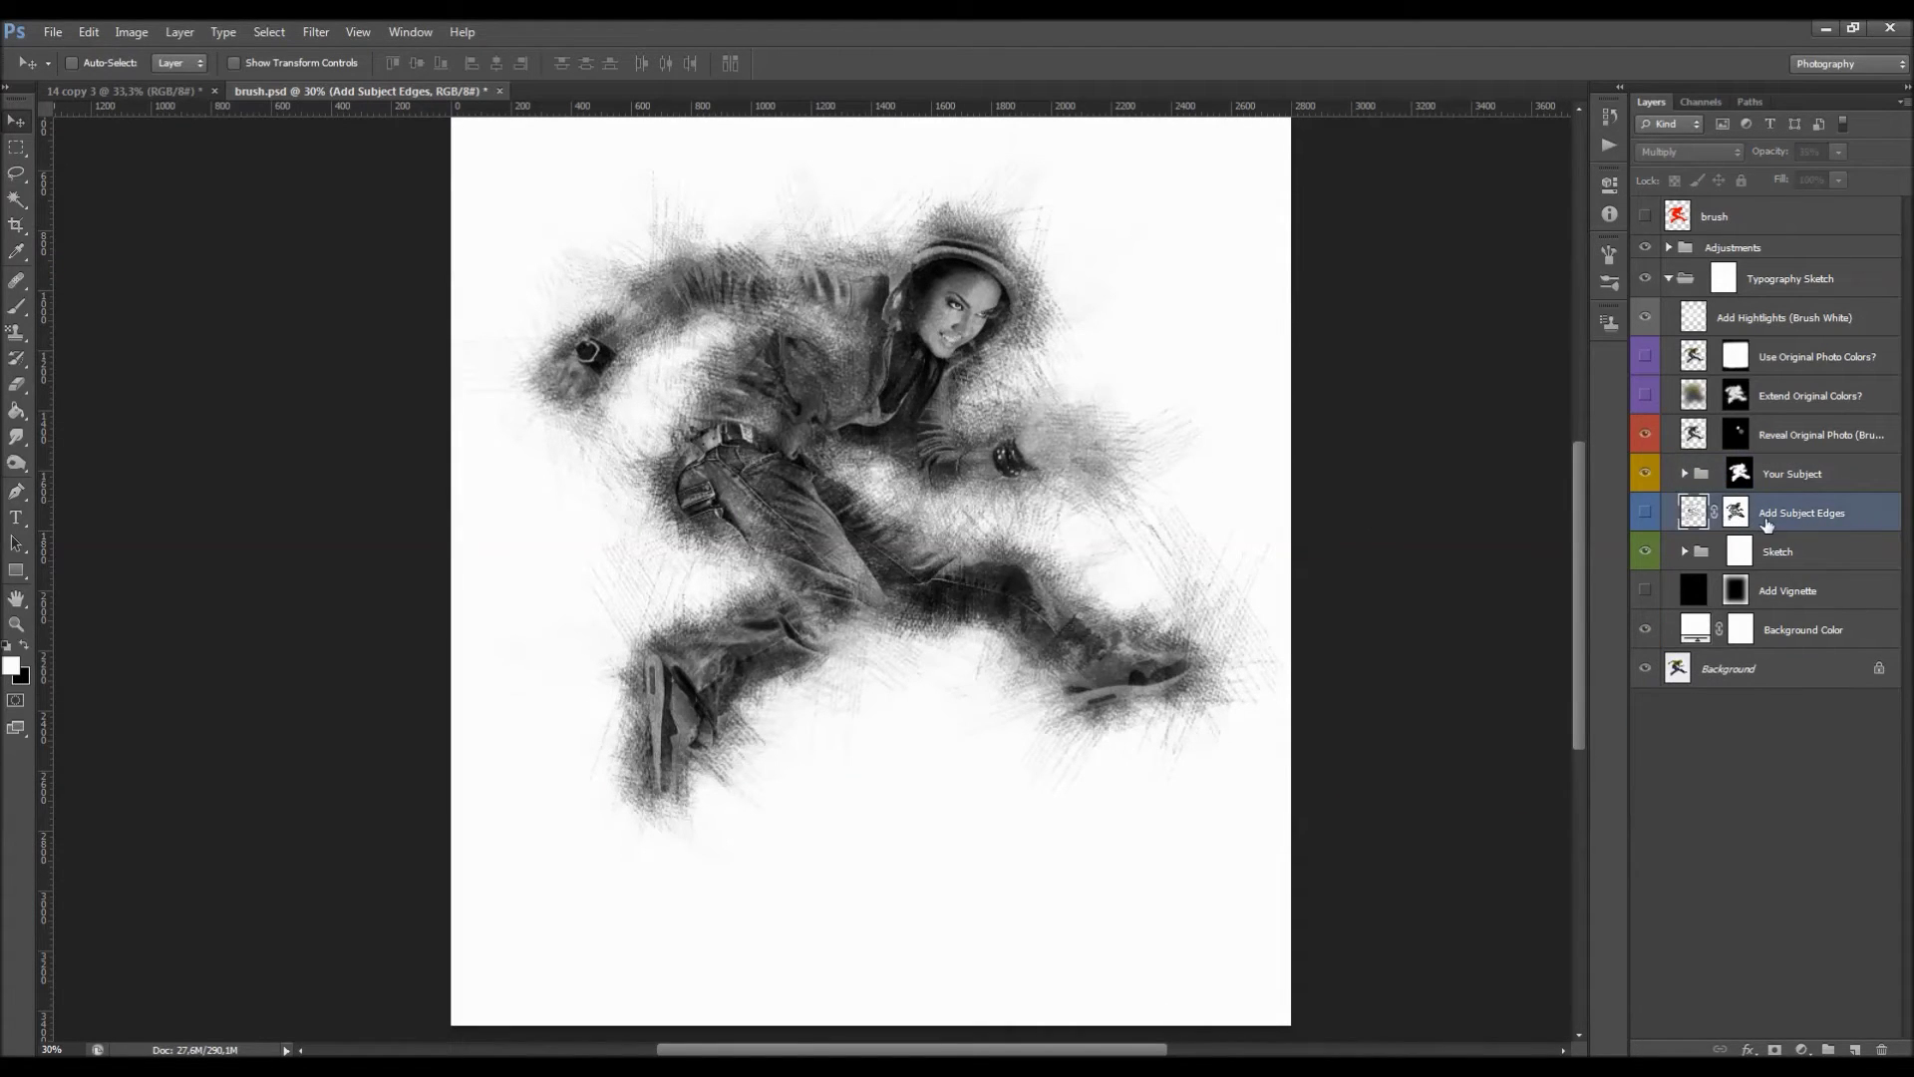
left_click(1645, 513)
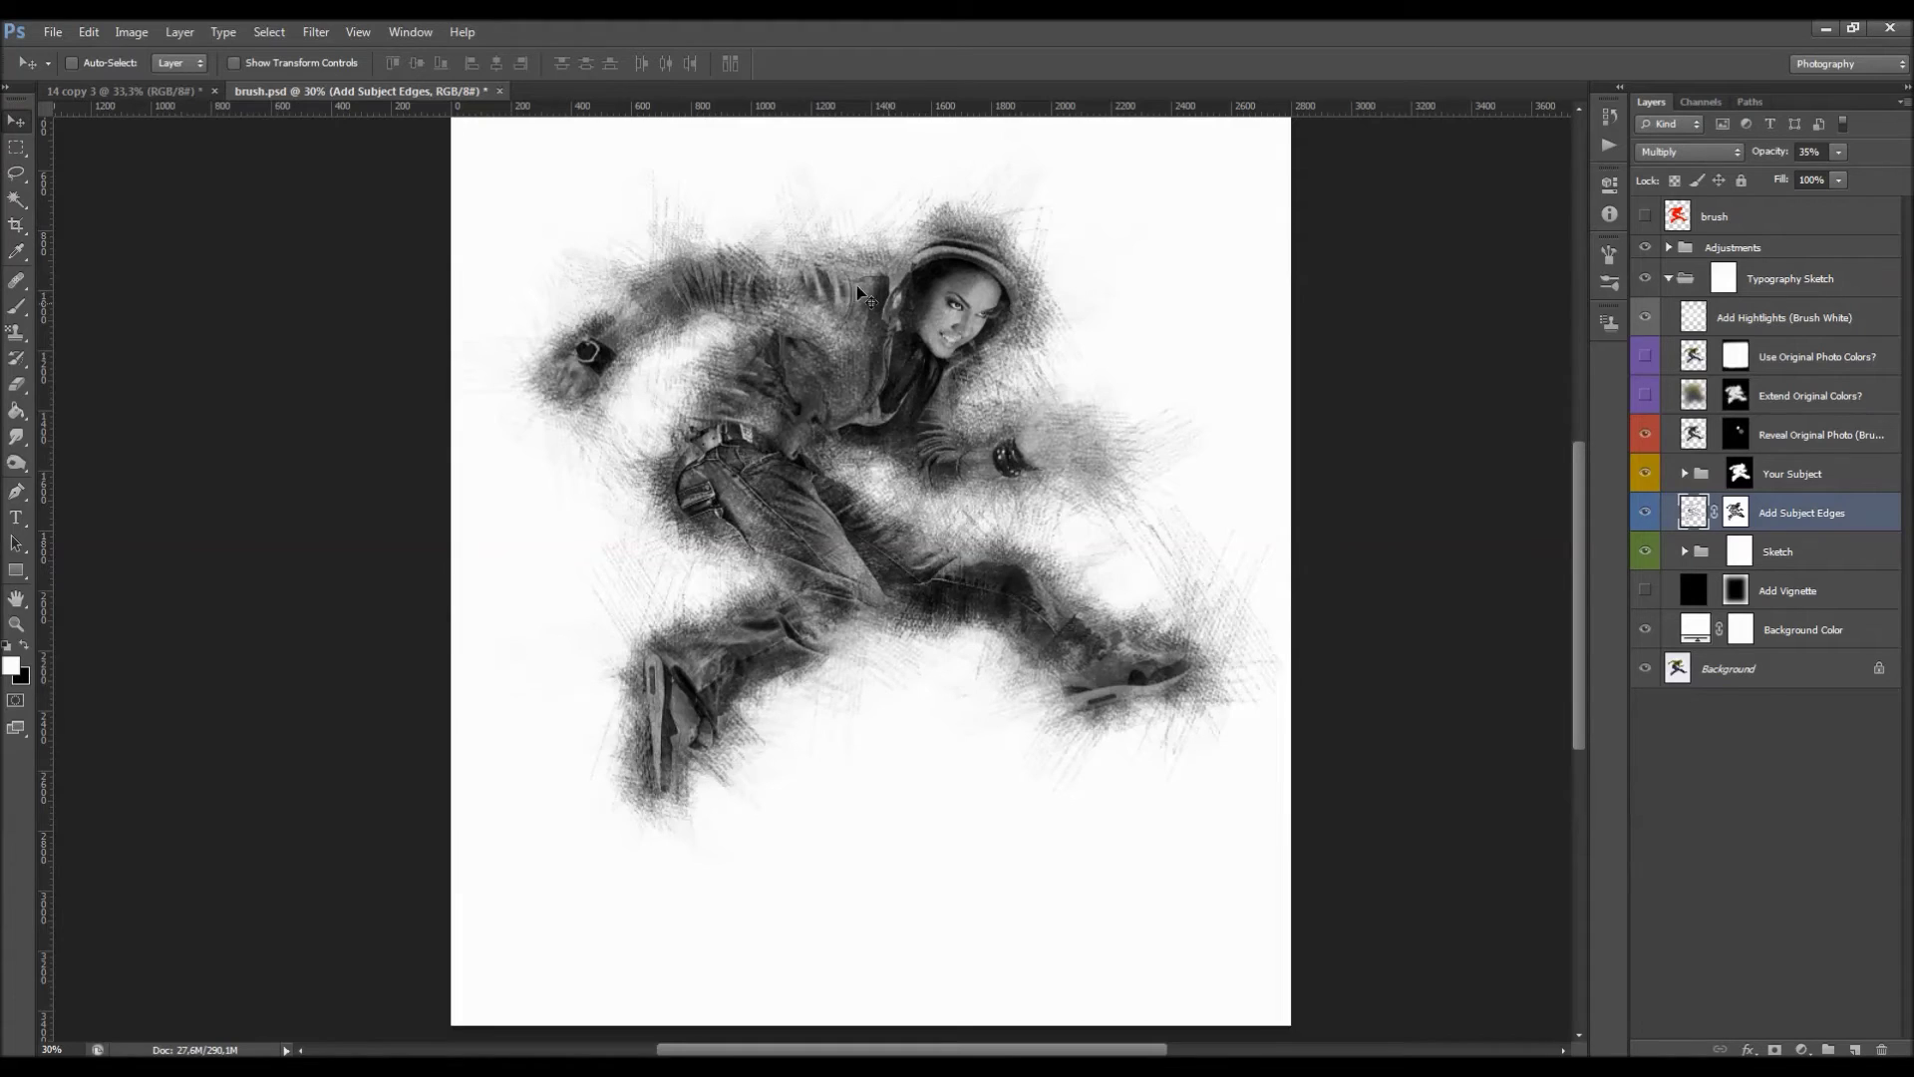
scroll(929, 403, "up", 3)
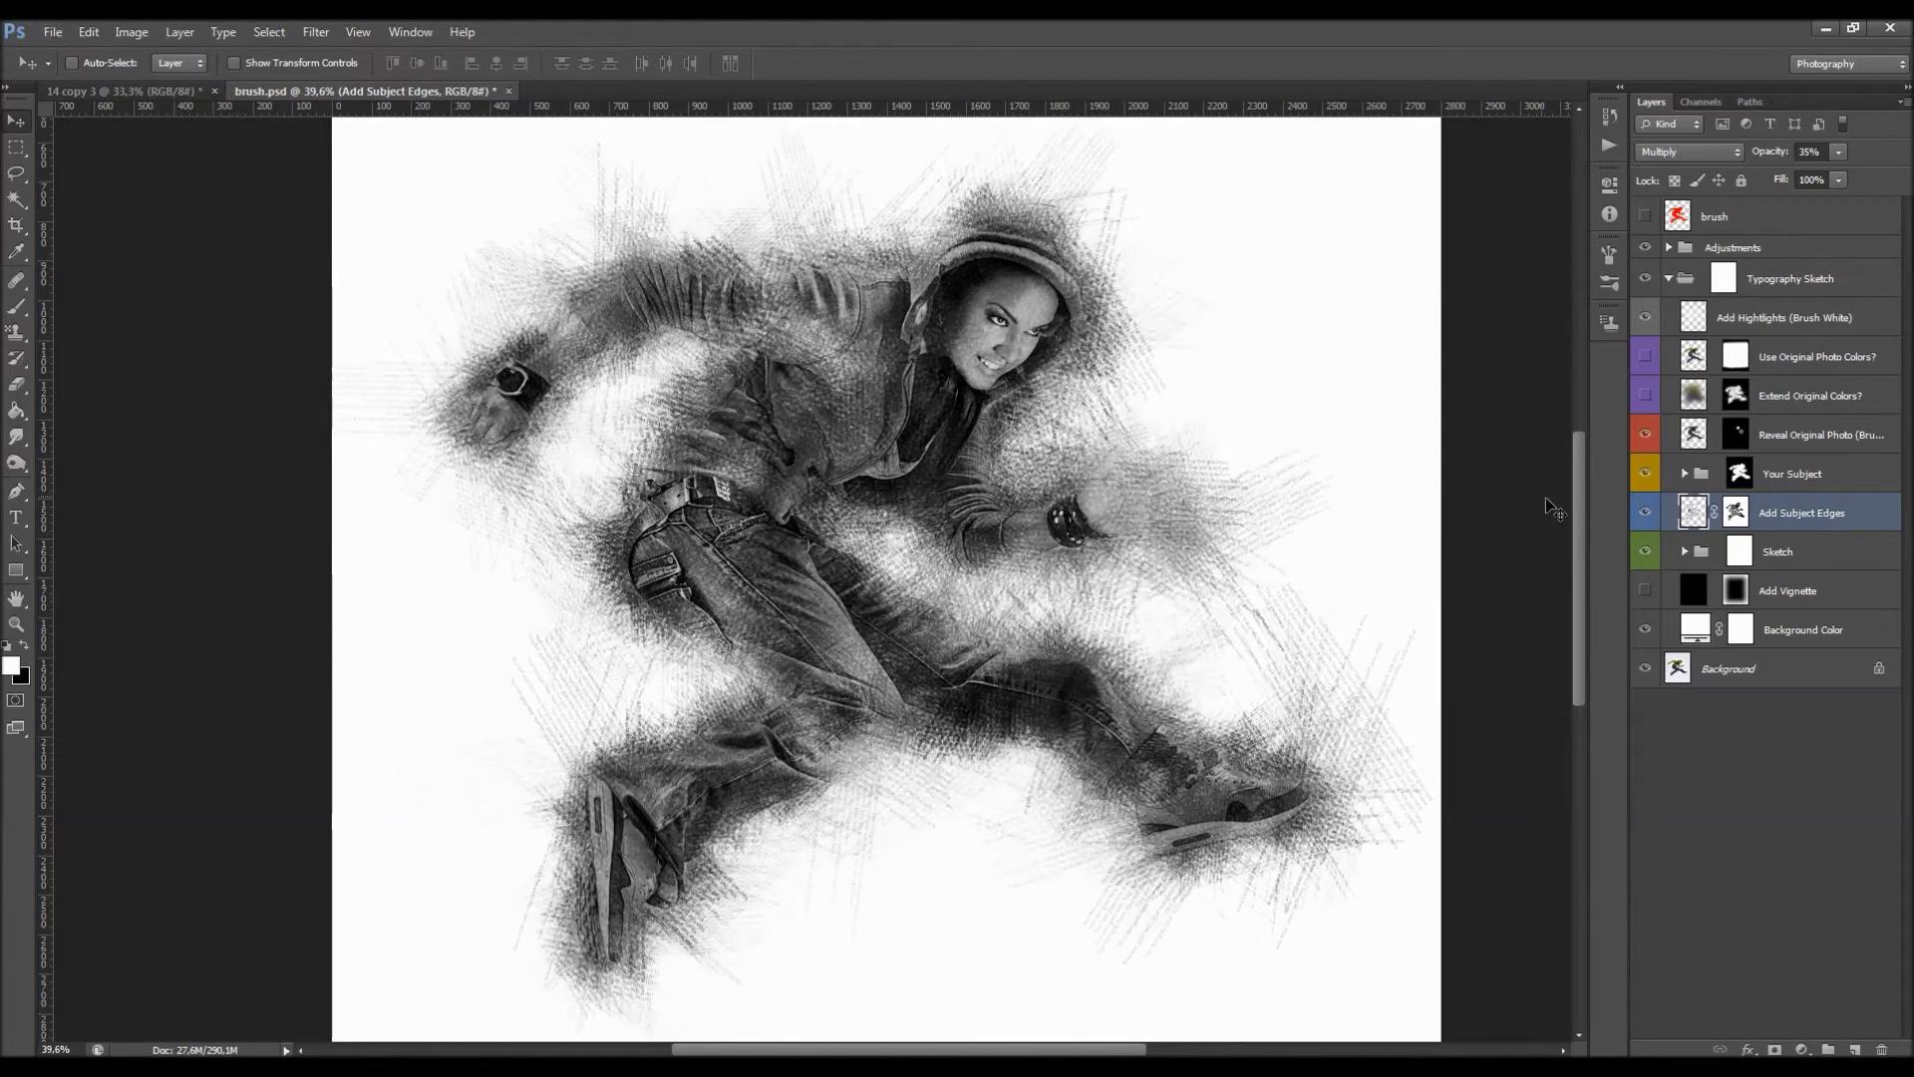
Switch the Add Subject Edges layer off and on repeatedly to compare its effect on the figure.
left_click(1638, 513)
left_click(1638, 512)
left_click(1638, 512)
left_click(1638, 513)
left_click(1638, 512)
left_click(1640, 513)
left_click(1640, 514)
Lower the Add Subject Edges layer's opacity to 9% and compare the figure with and without it.
left_click_drag(1856, 156, 1788, 172)
left_click_drag(1773, 155, 1764, 158)
left_click(1636, 517)
left_click(1638, 517)
left_click(1636, 517)
Paint black at 100% brush opacity on the Add Subject Edges mask around the back hand.
left_click(1735, 513)
key("b")
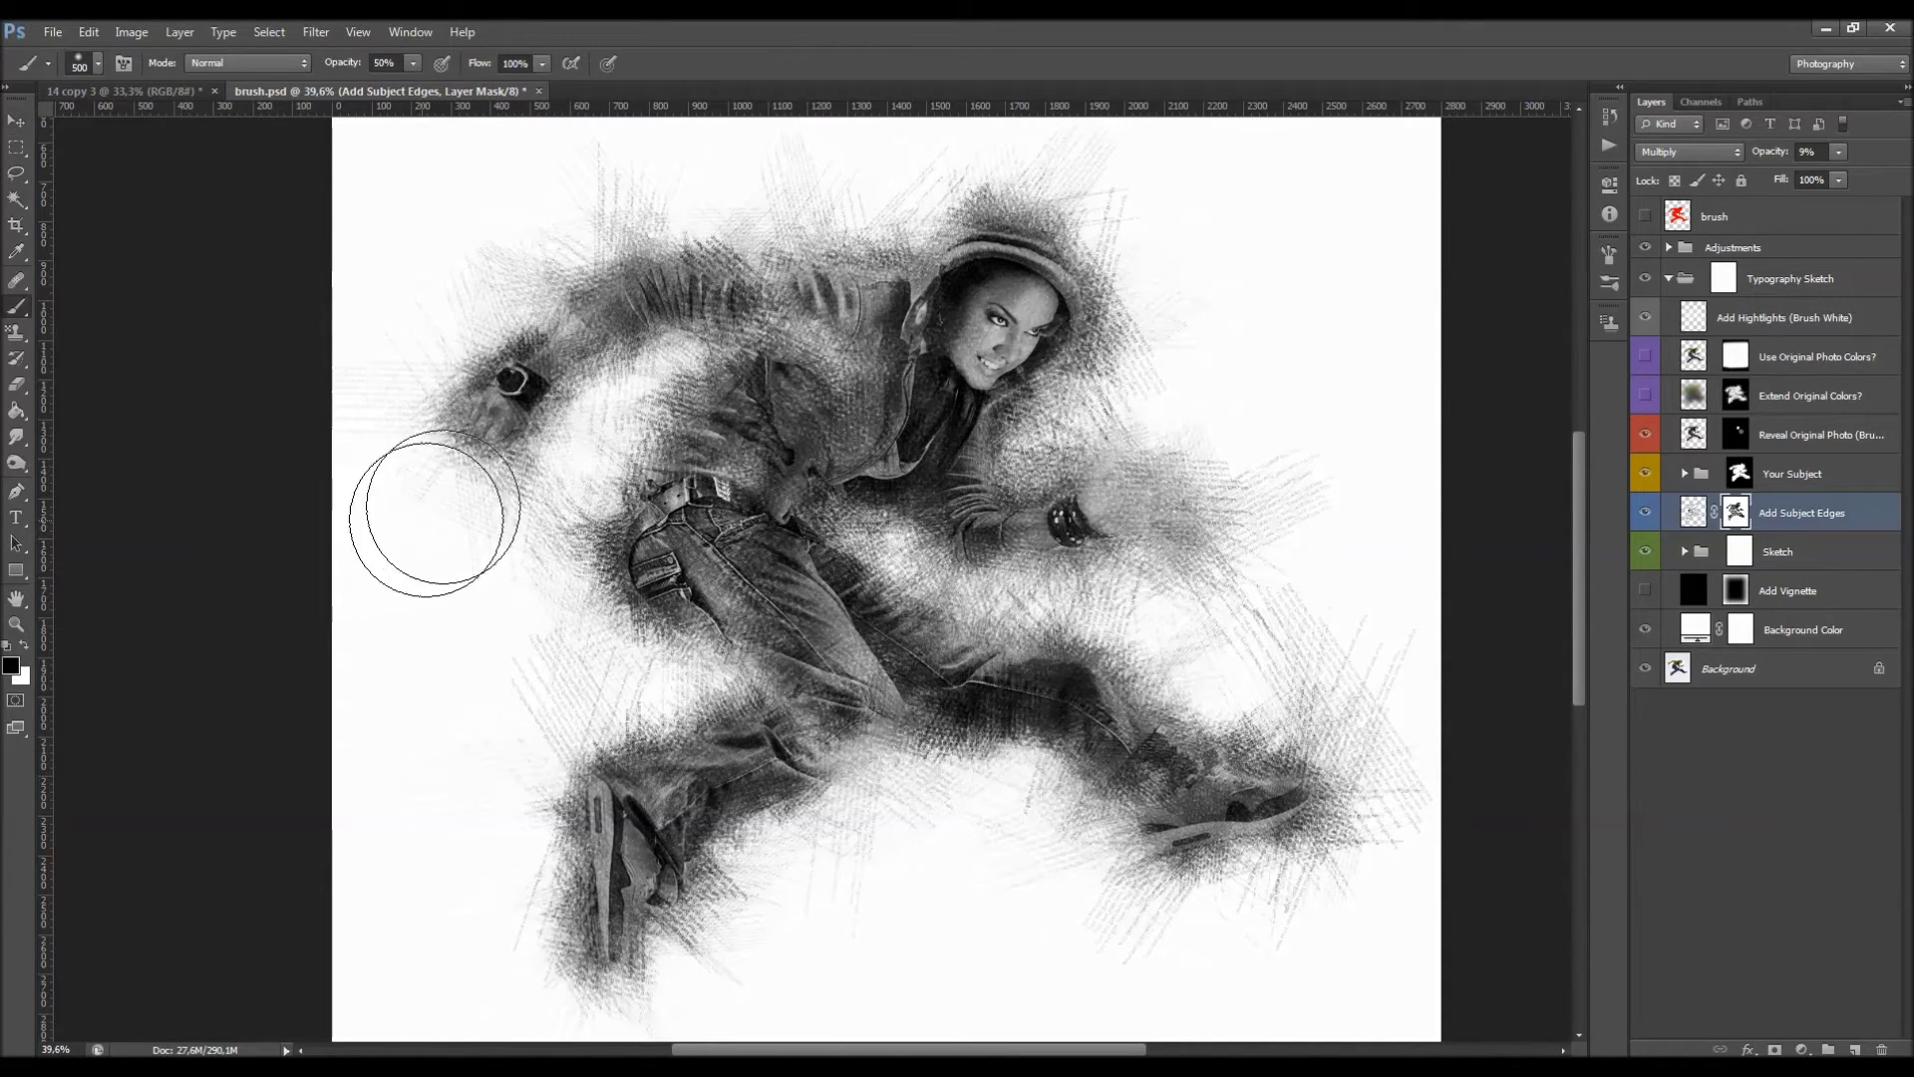
left_click_drag(342, 63, 600, 67)
mouse_move(509, 325)
left_mouse_down()
mouse_move(464, 327)
mouse_move(442, 451)
left_mouse_up()
key("v")
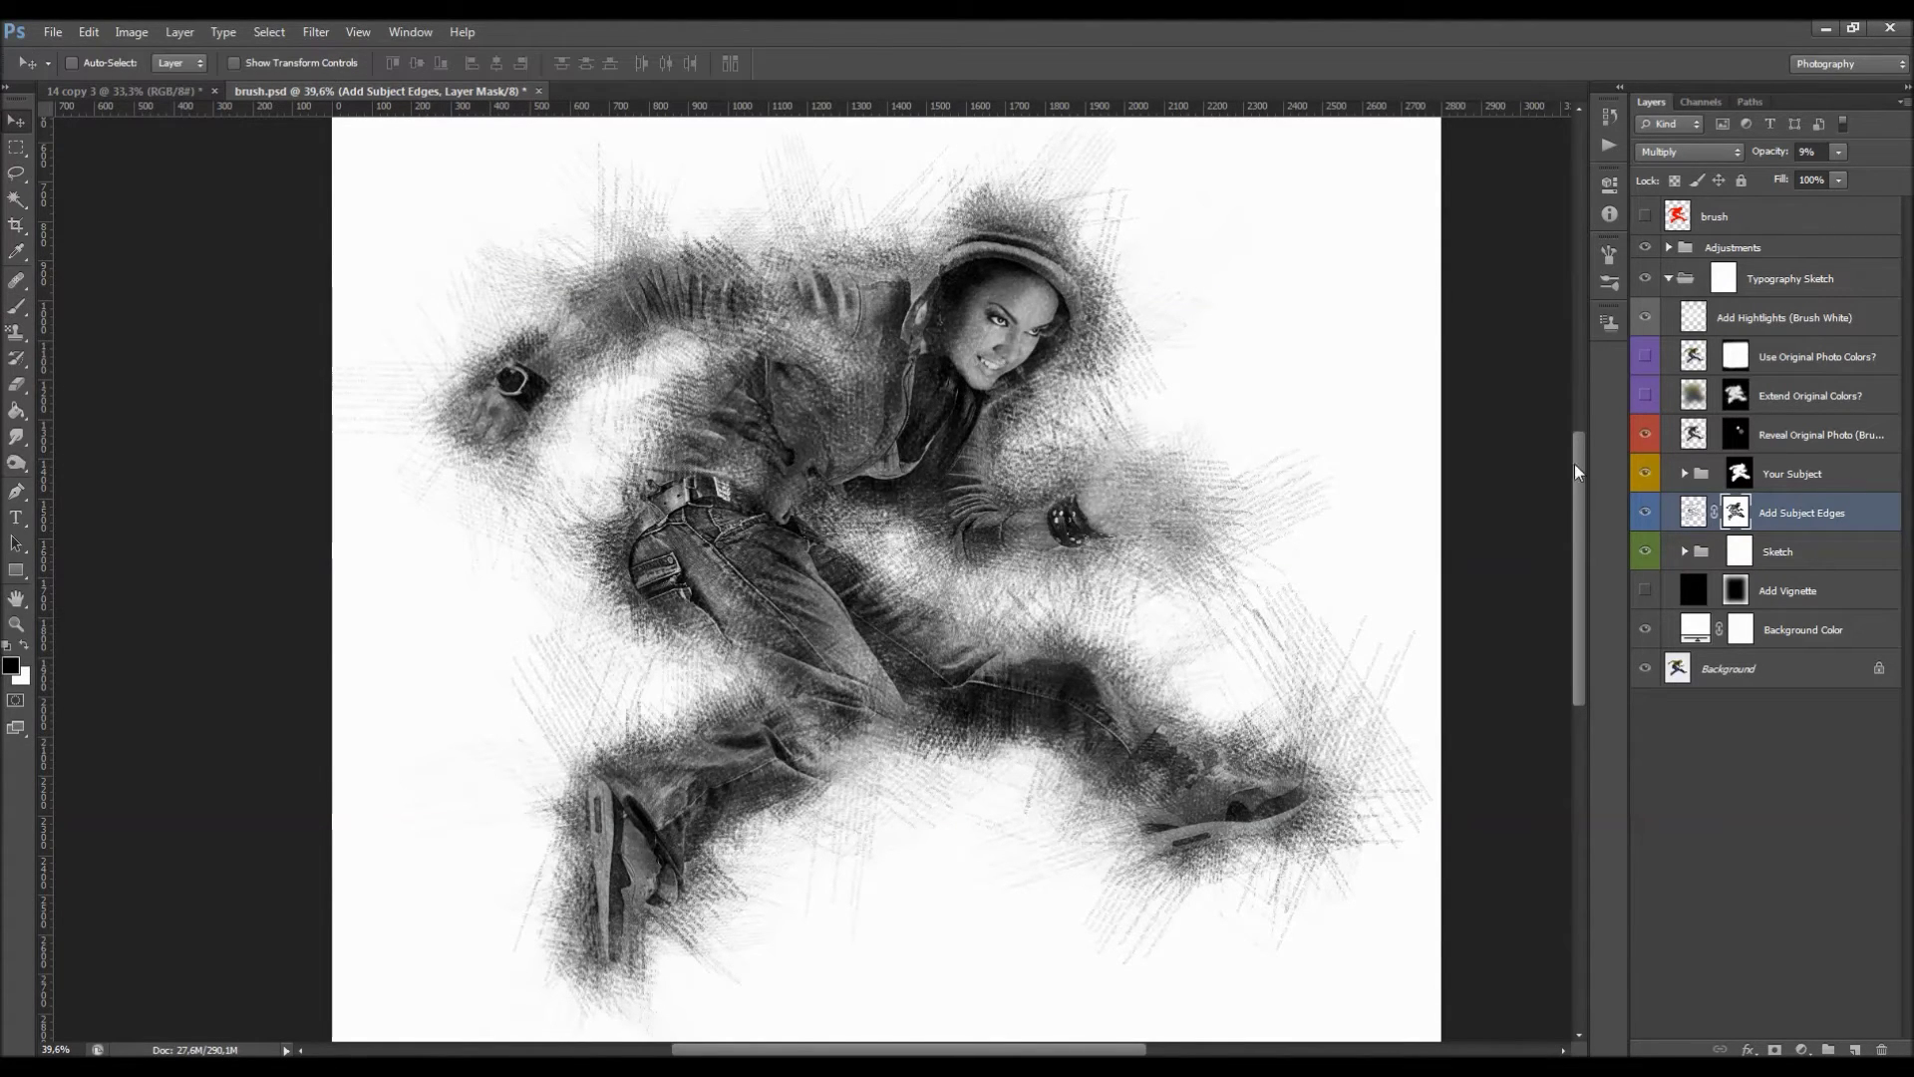
View the Add Subject Edges mask on its own, return to the image, and make white the foreground color.
left_click(1736, 512, "alt")
left_click(1736, 512, "alt")
left_click(25, 647)
key("b")
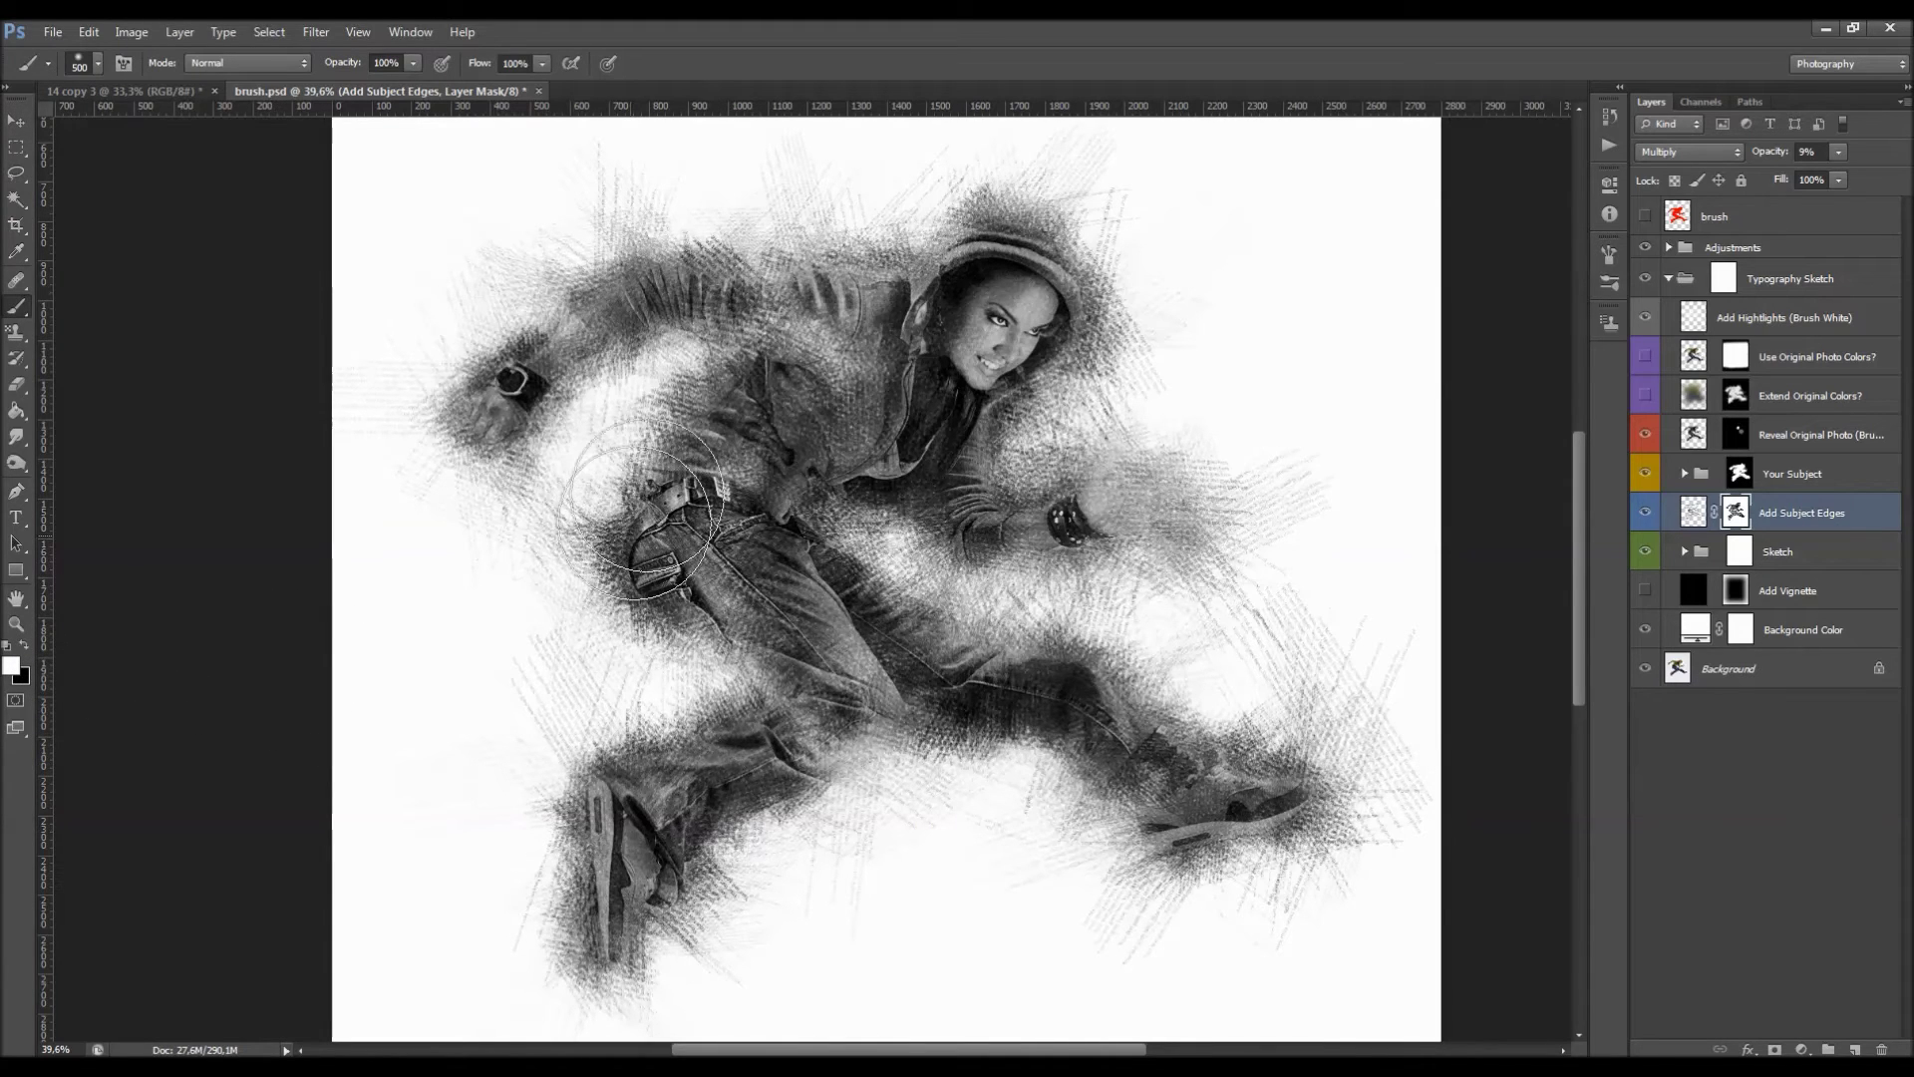
key("v")
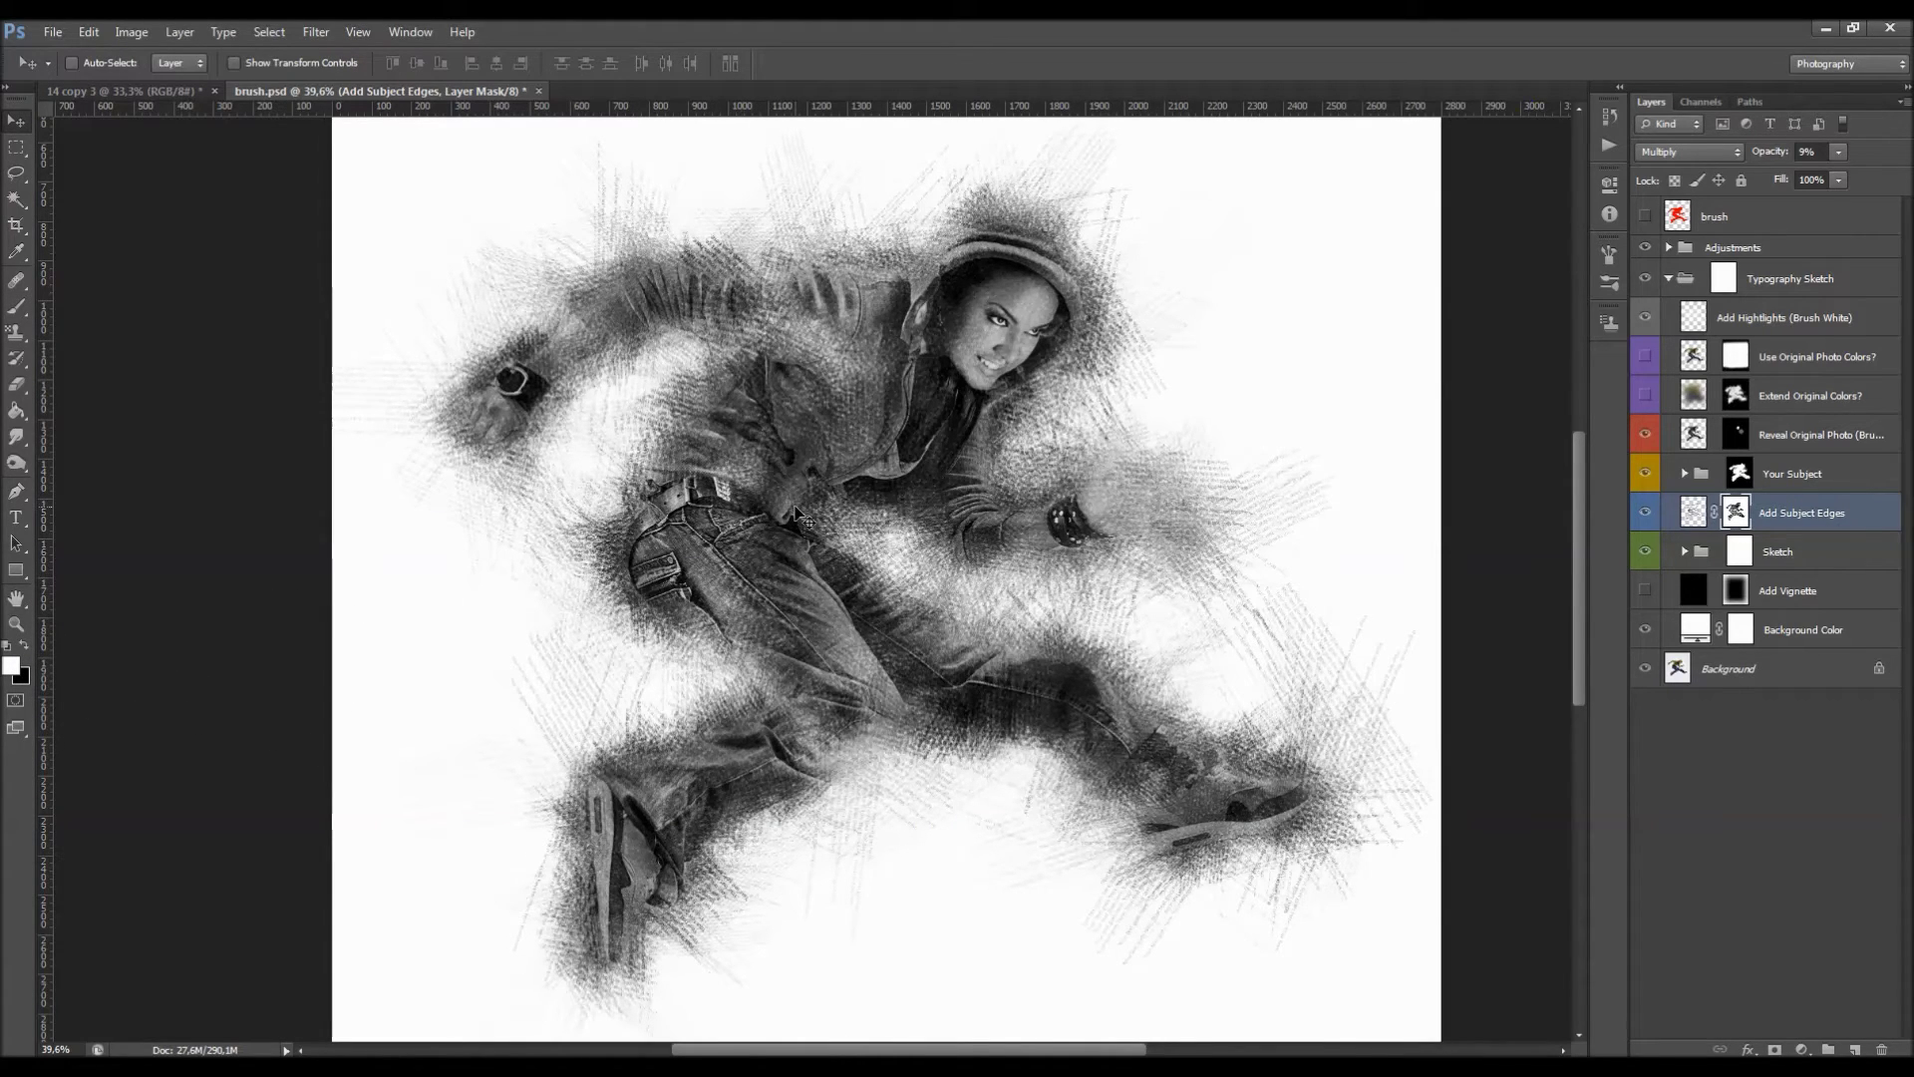
Select the Sketch group's mask and switch the group off and on to compare its effect.
left_click(1769, 546)
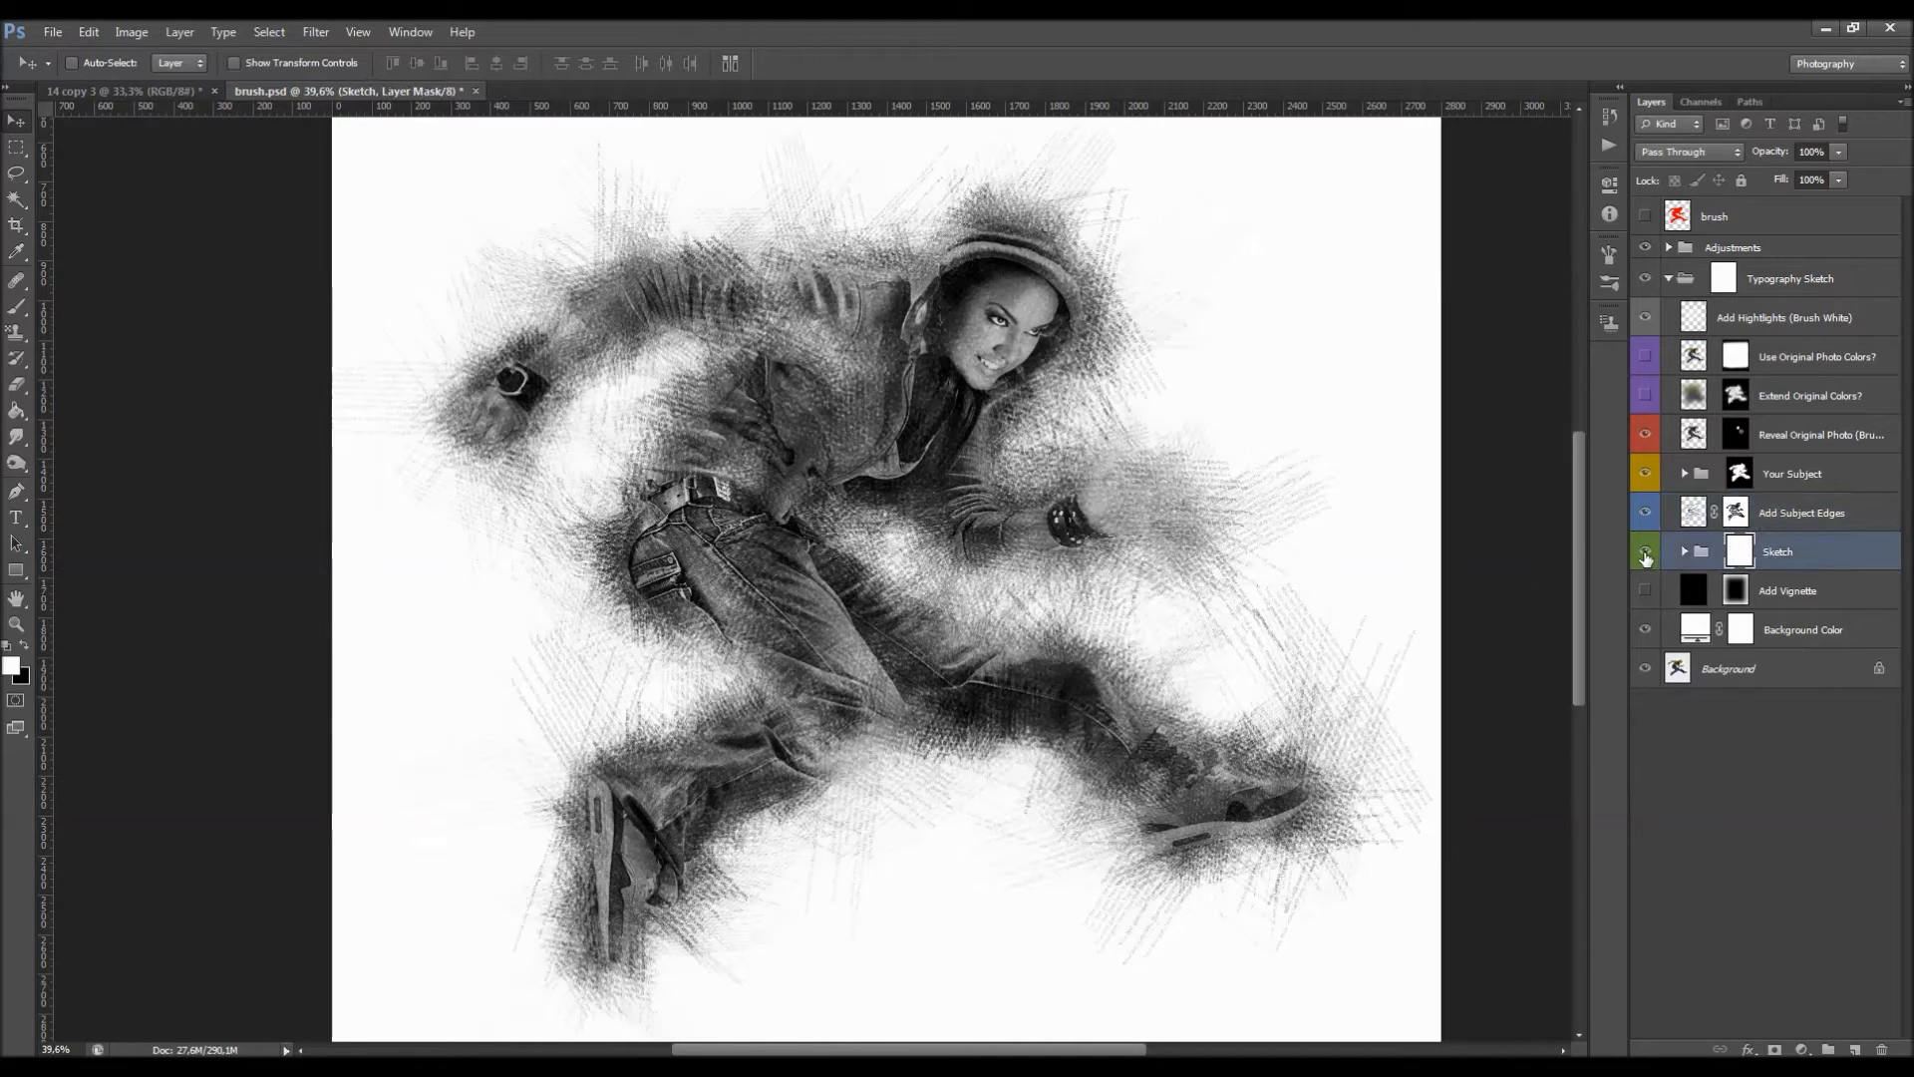
left_click(1645, 555)
left_click(1645, 554)
left_click(1645, 554)
left_click(1645, 555)
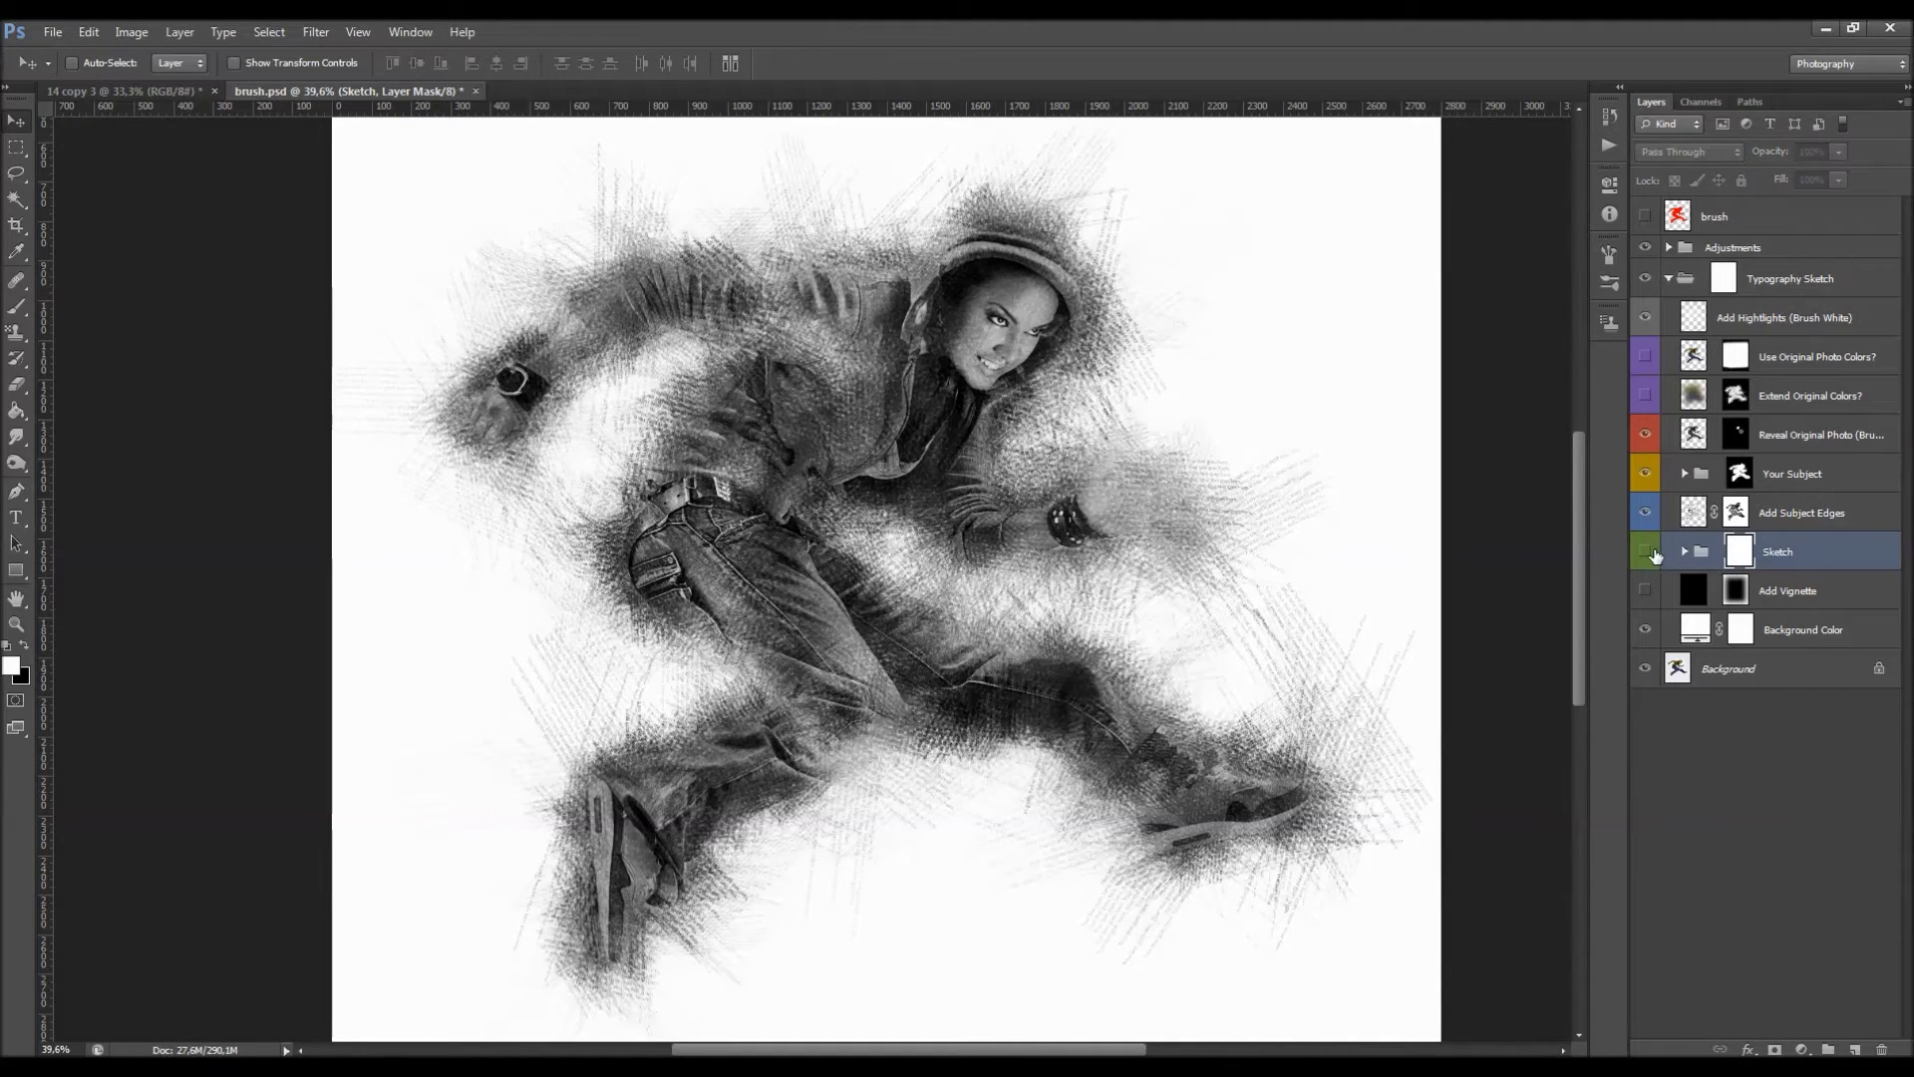
Try painting black on the Sketch group's mask over the rear lower leg and shoe, and undo it.
key("b")
key("x")
mouse_move(588, 937)
left_mouse_down()
mouse_move(607, 826)
mouse_move(778, 877)
mouse_move(643, 812)
left_mouse_up()
key("ctrl+z")
key("v")
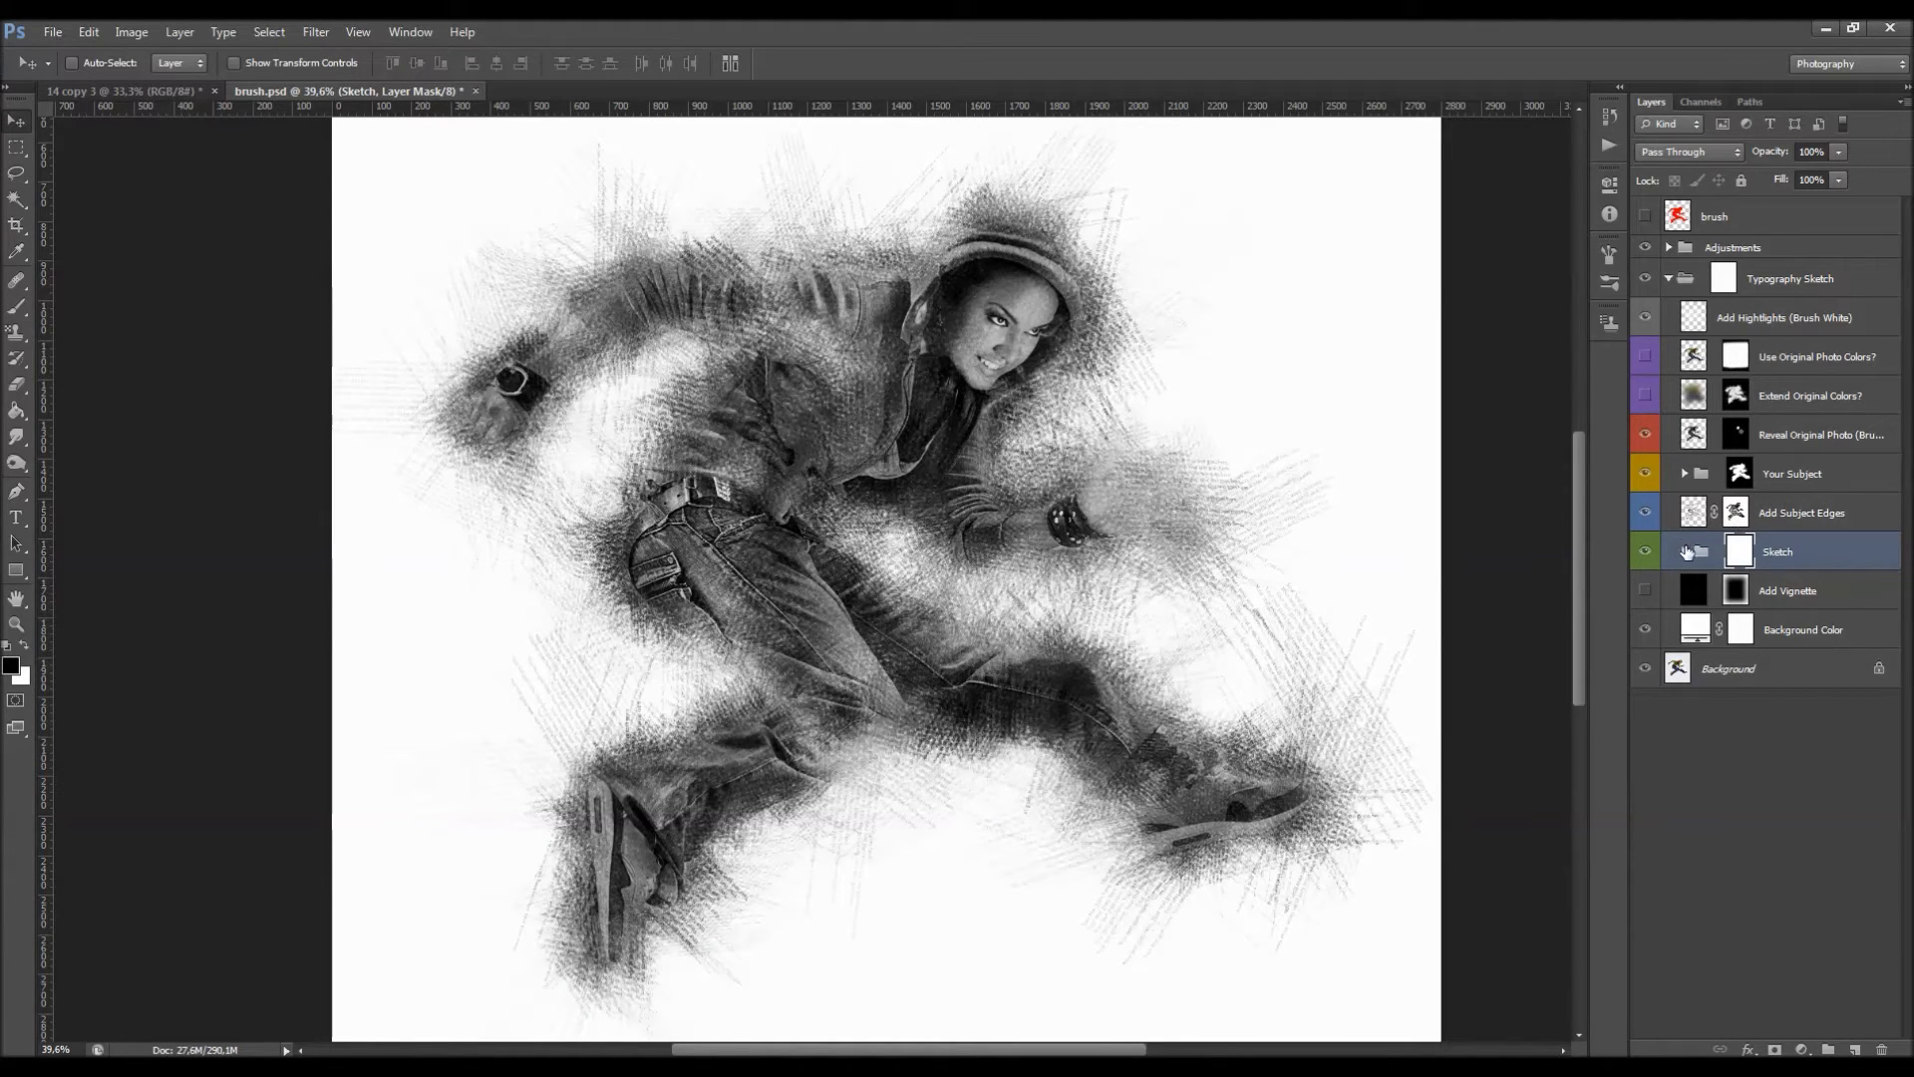
Expand the Sketch group and switch the Small_Typography layer off and on to compare its contribution.
left_click(1684, 552)
left_click(1847, 634)
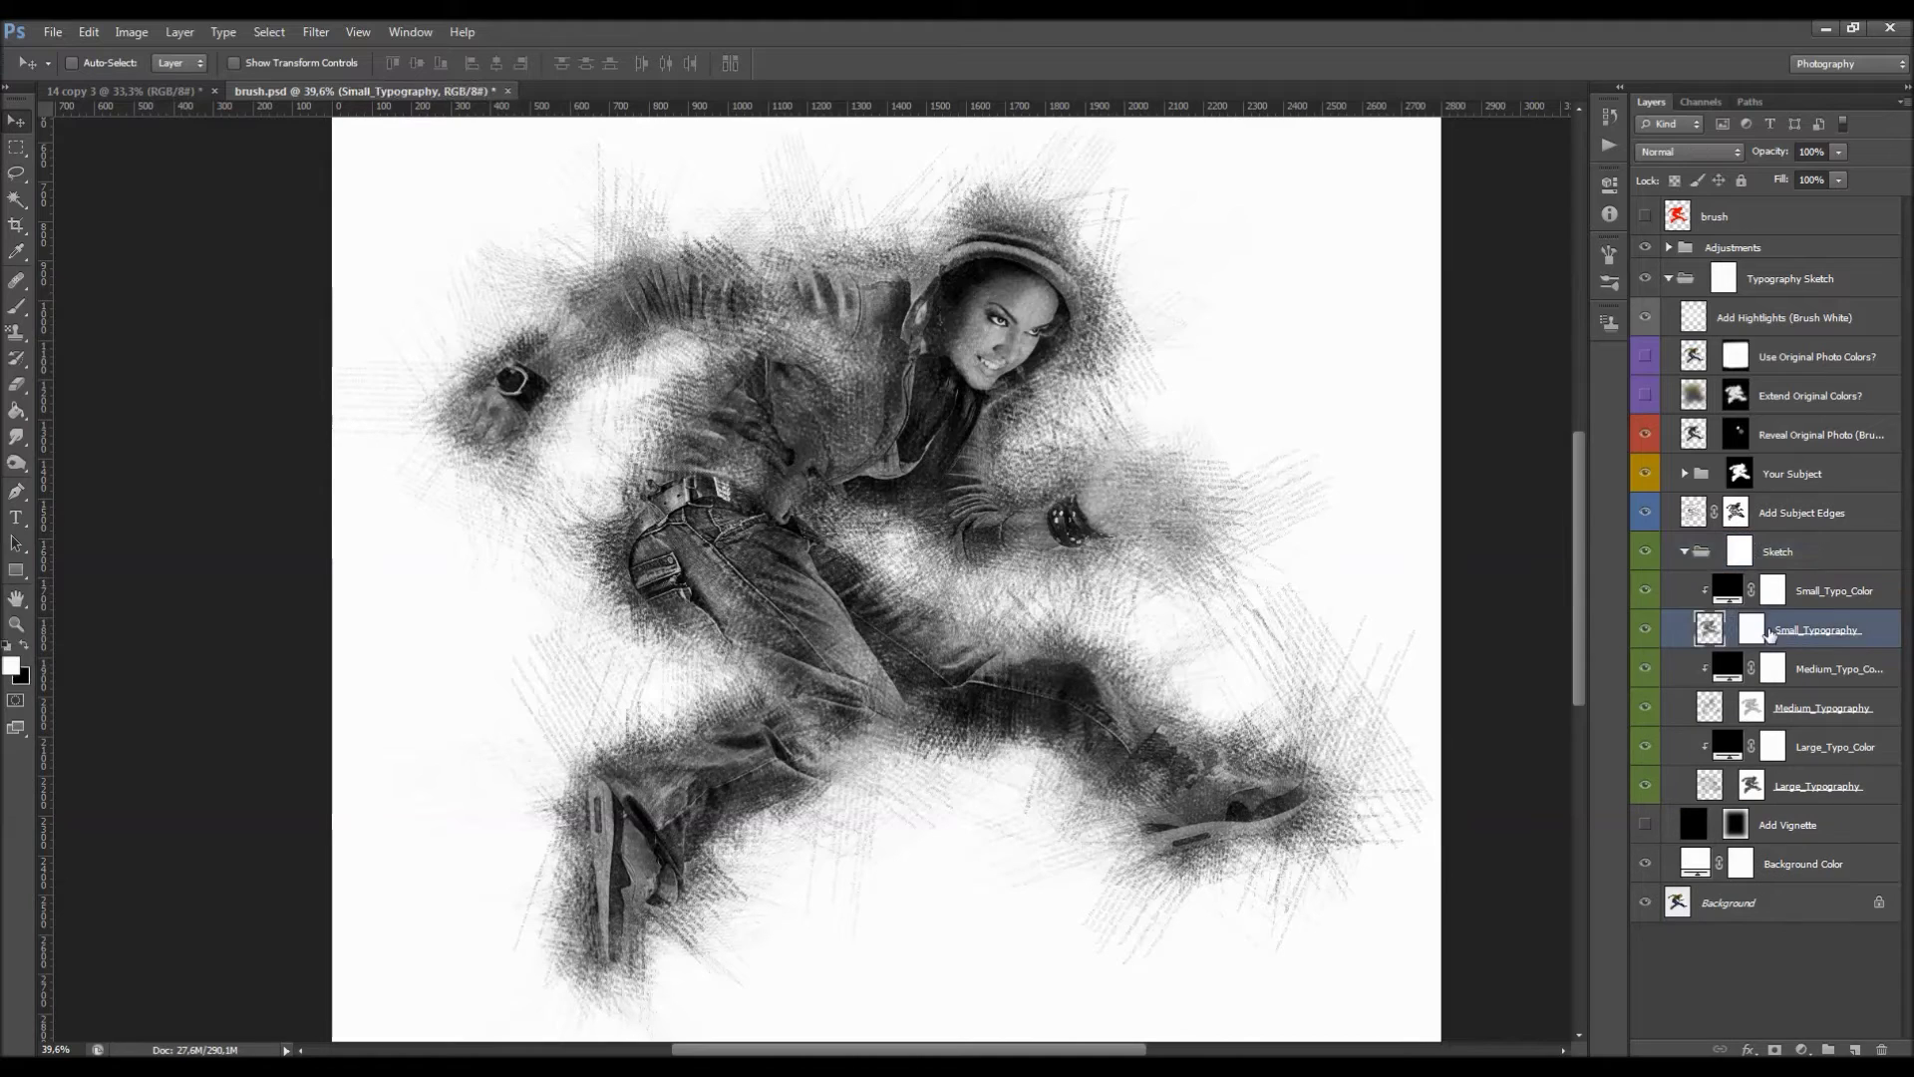
left_click(1644, 632)
left_click(1644, 632)
left_click(1643, 632)
left_click(1644, 632)
left_click(1644, 630)
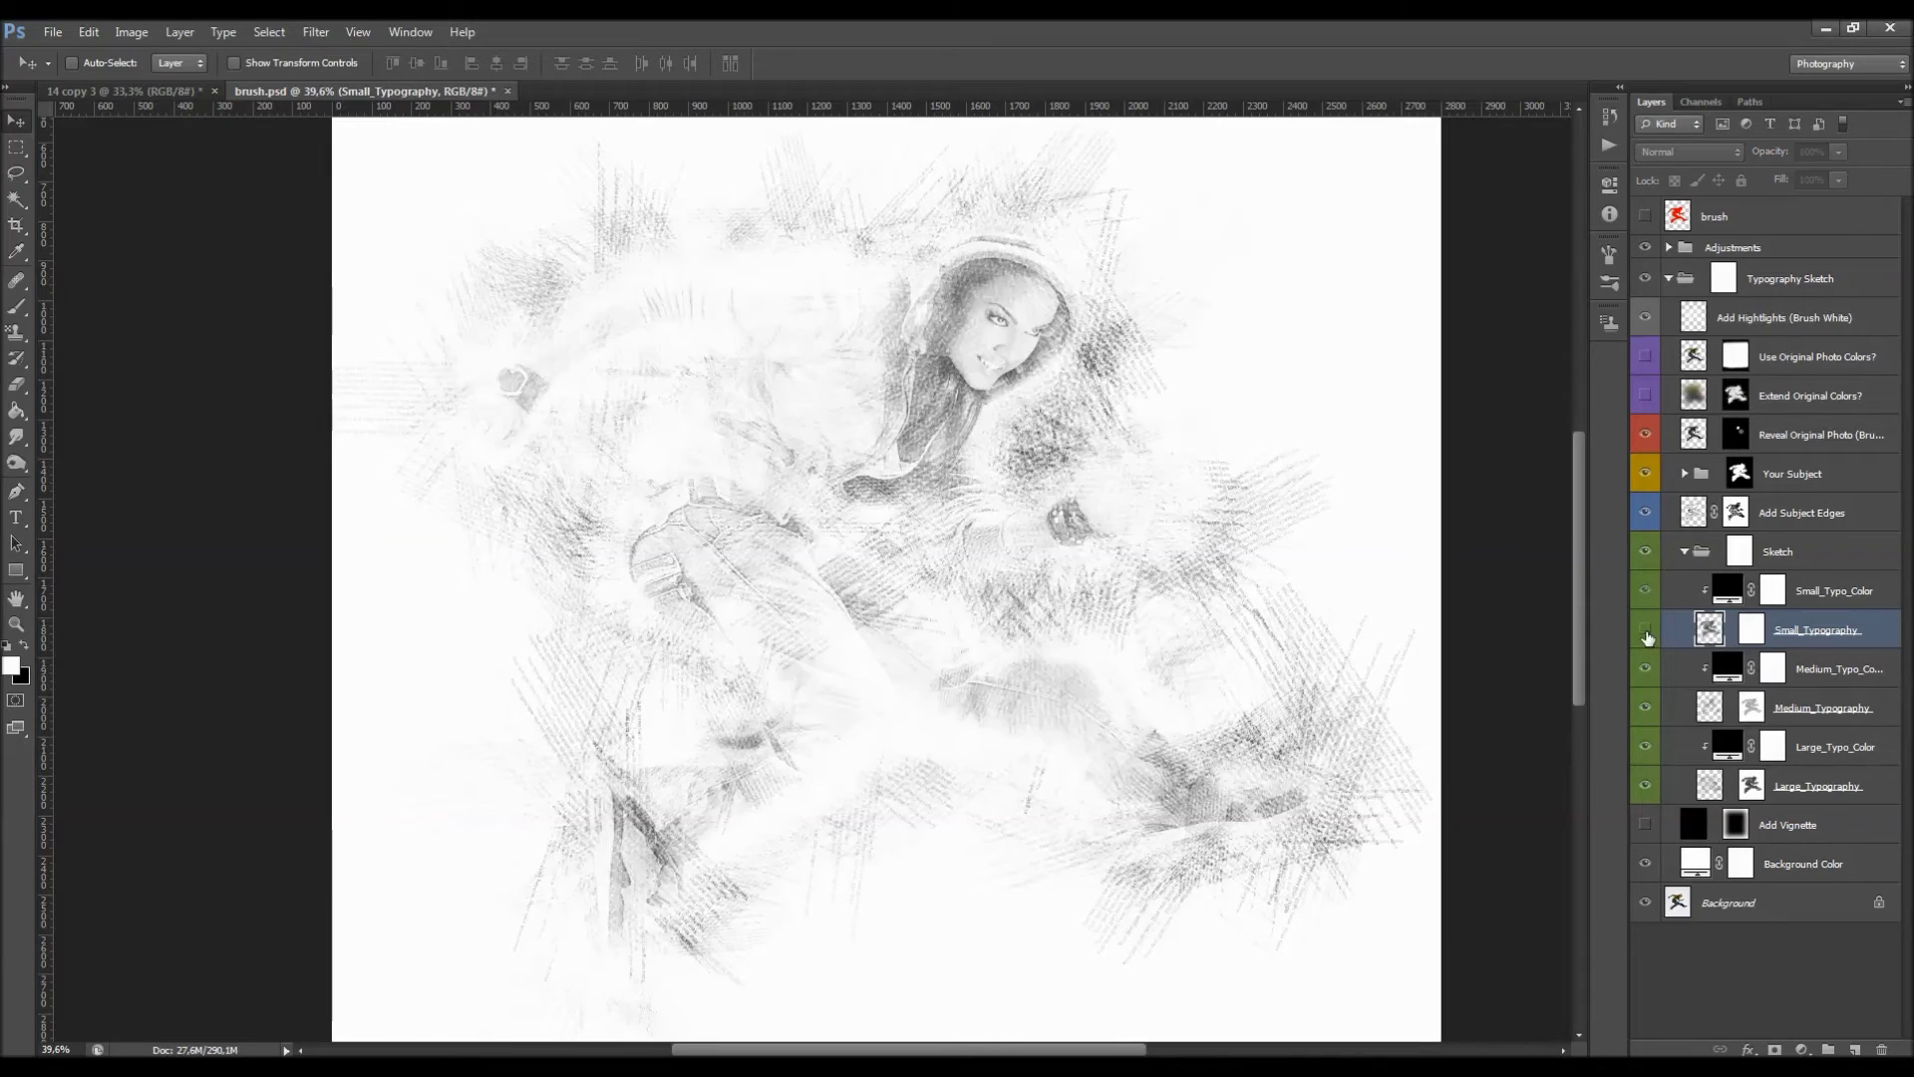
left_click(1645, 632)
Switch the Medium_Typography and Large_Typography layers off and on in turn to compare their contributions.
left_click(1645, 709)
left_click(1645, 709)
left_click(1646, 784)
left_click(1647, 784)
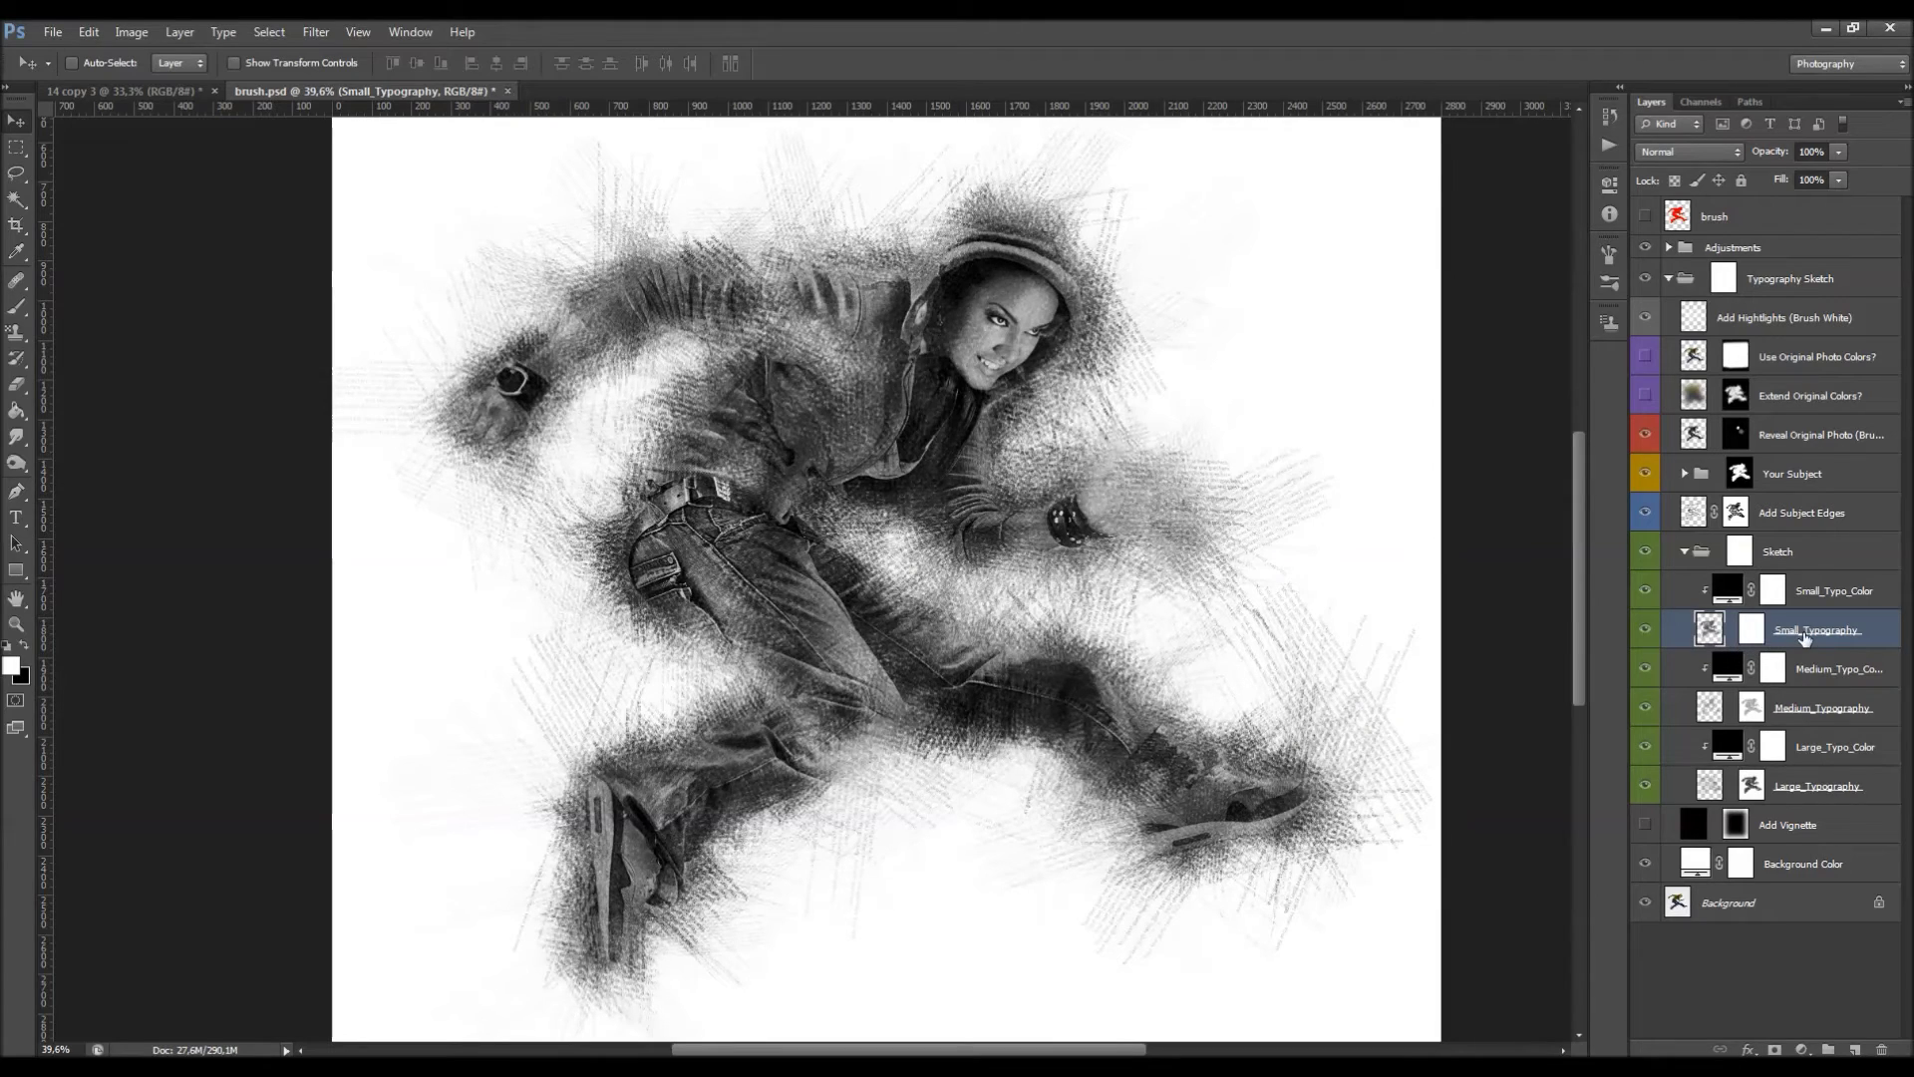
Go through the Medium_Typography and Large_Typography layers and select the Small_Typo_Color layer.
left_click(1799, 710)
left_click(1794, 792)
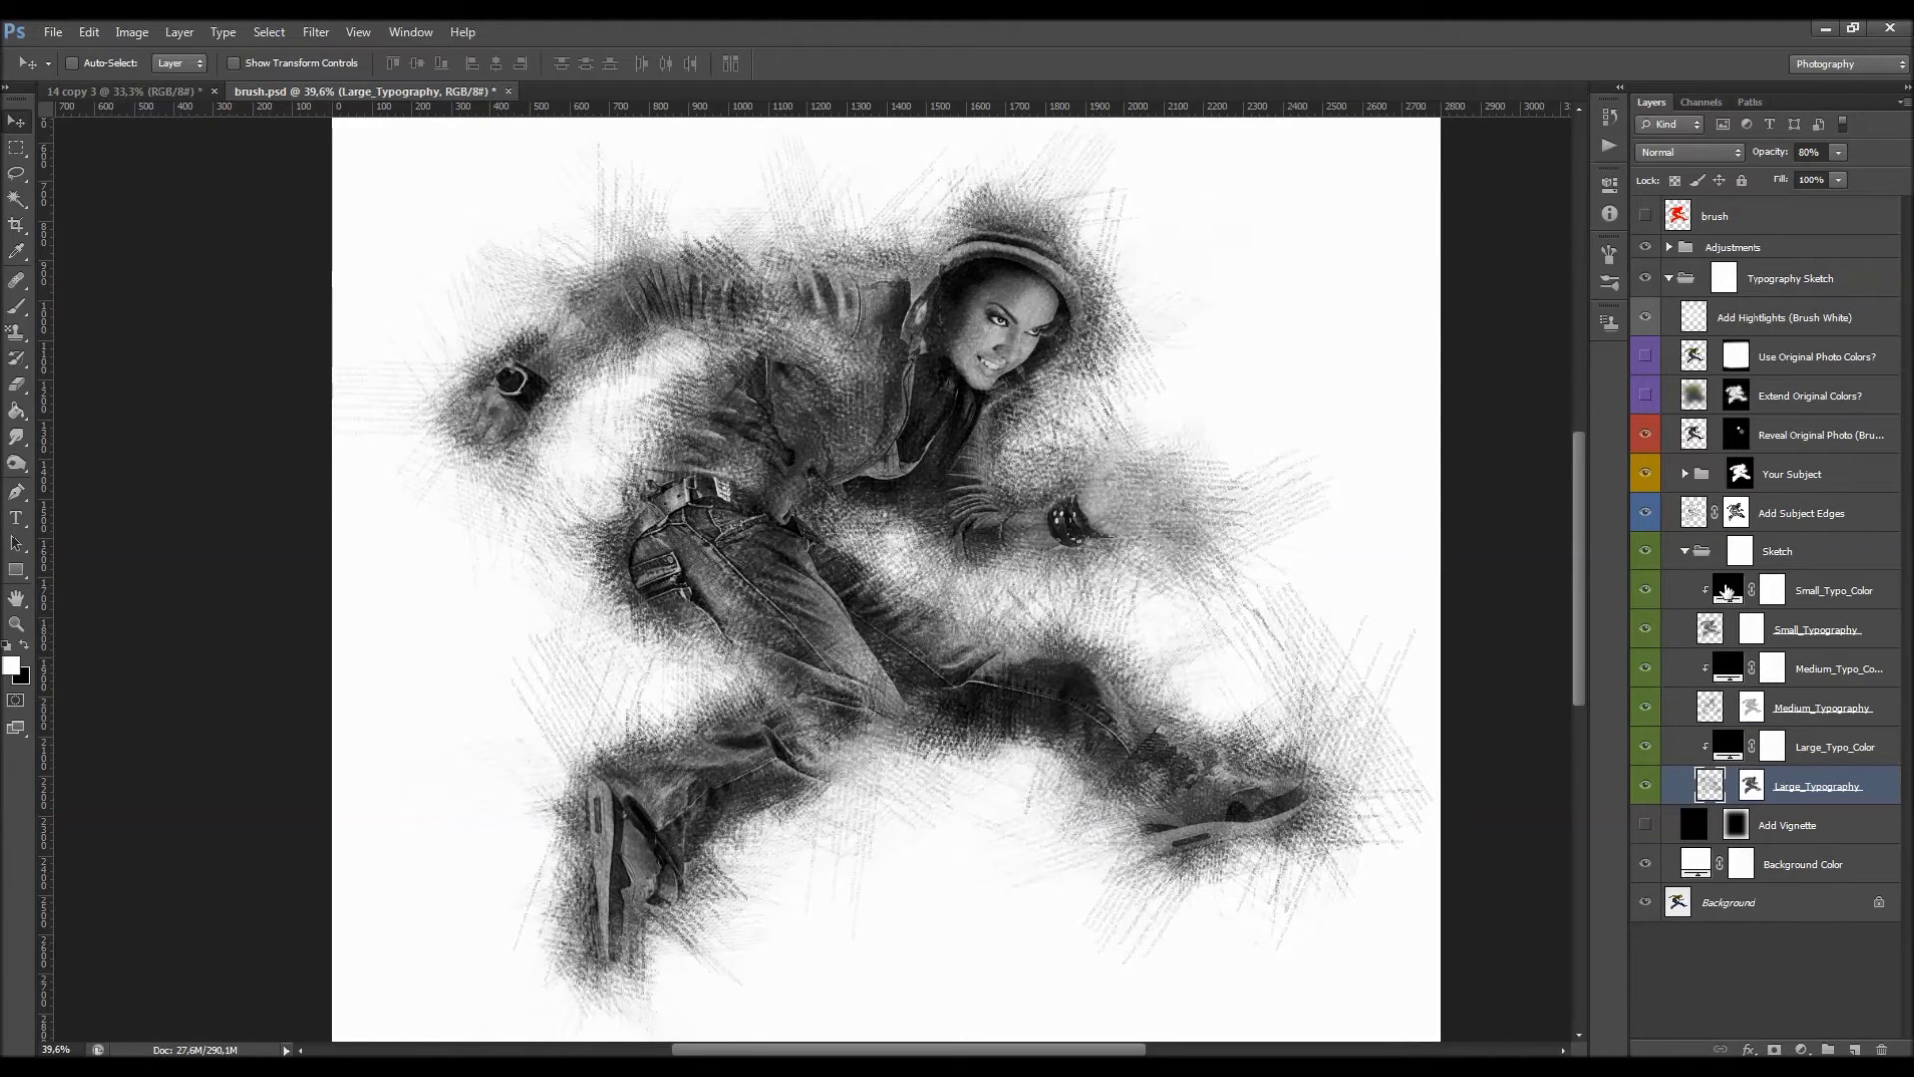
left_click(1804, 594)
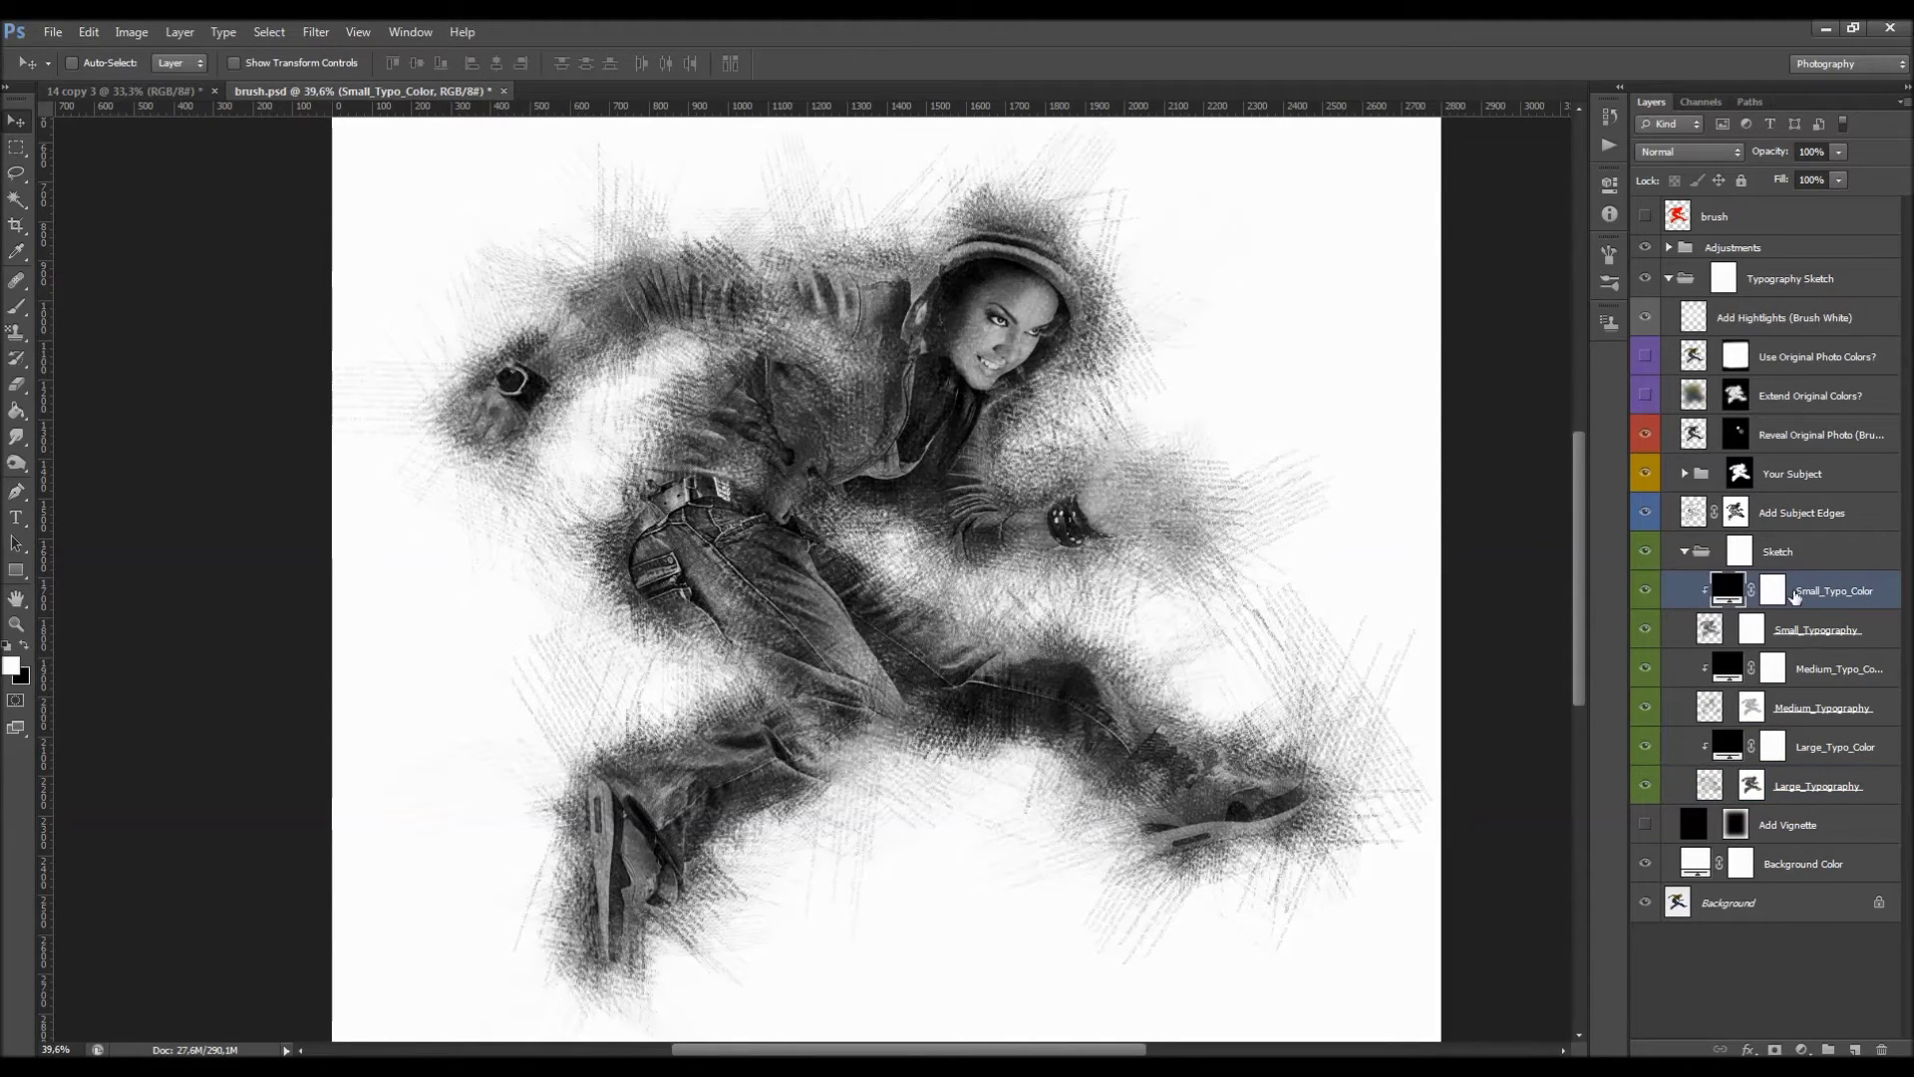
Go through the colour fill layers of the large, medium and small typography, finishing on Small_Typo_Color.
left_click(1858, 673)
left_click(1839, 749)
left_click(1821, 783)
left_click(1825, 747)
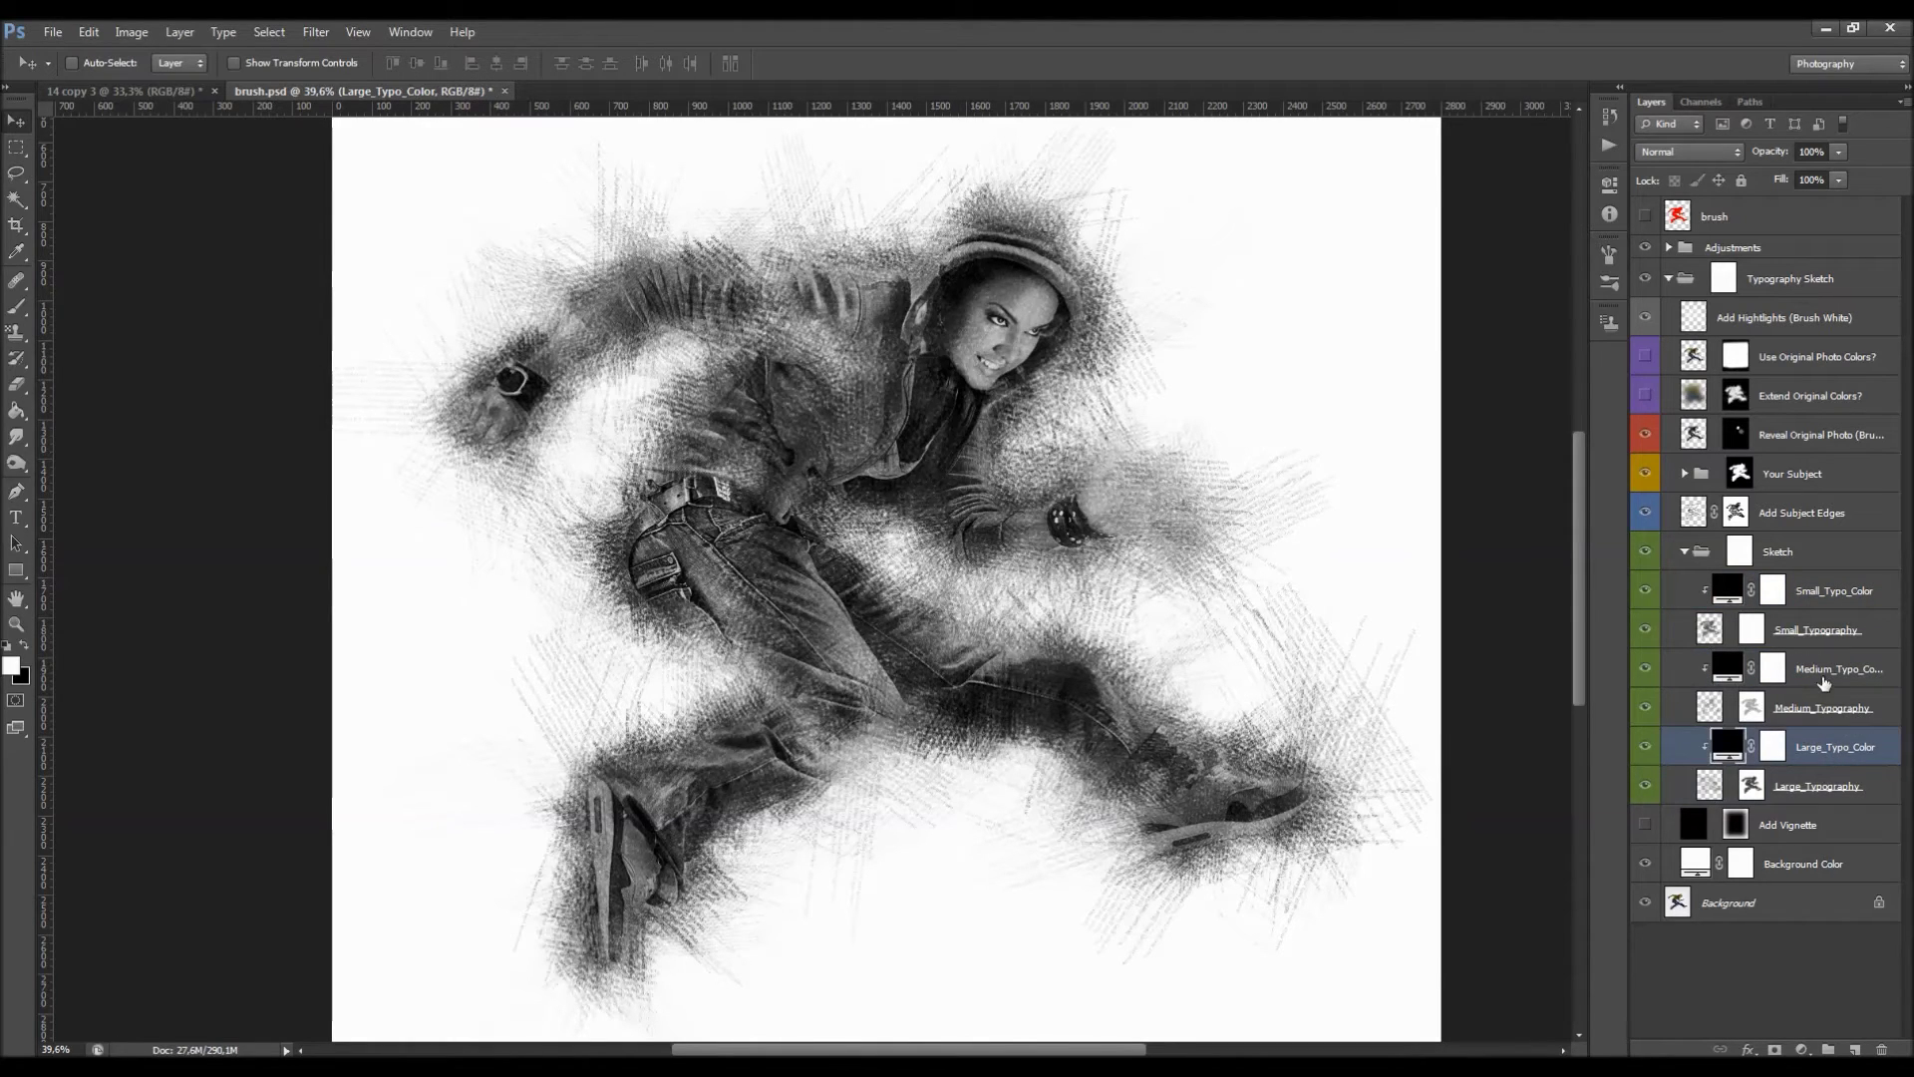
left_click(1825, 673)
left_click(1827, 598)
Try dark red and dark brown (#1a0e03) fills for the Small_Typo_Color layer and cancel the change.
double_click(1737, 590)
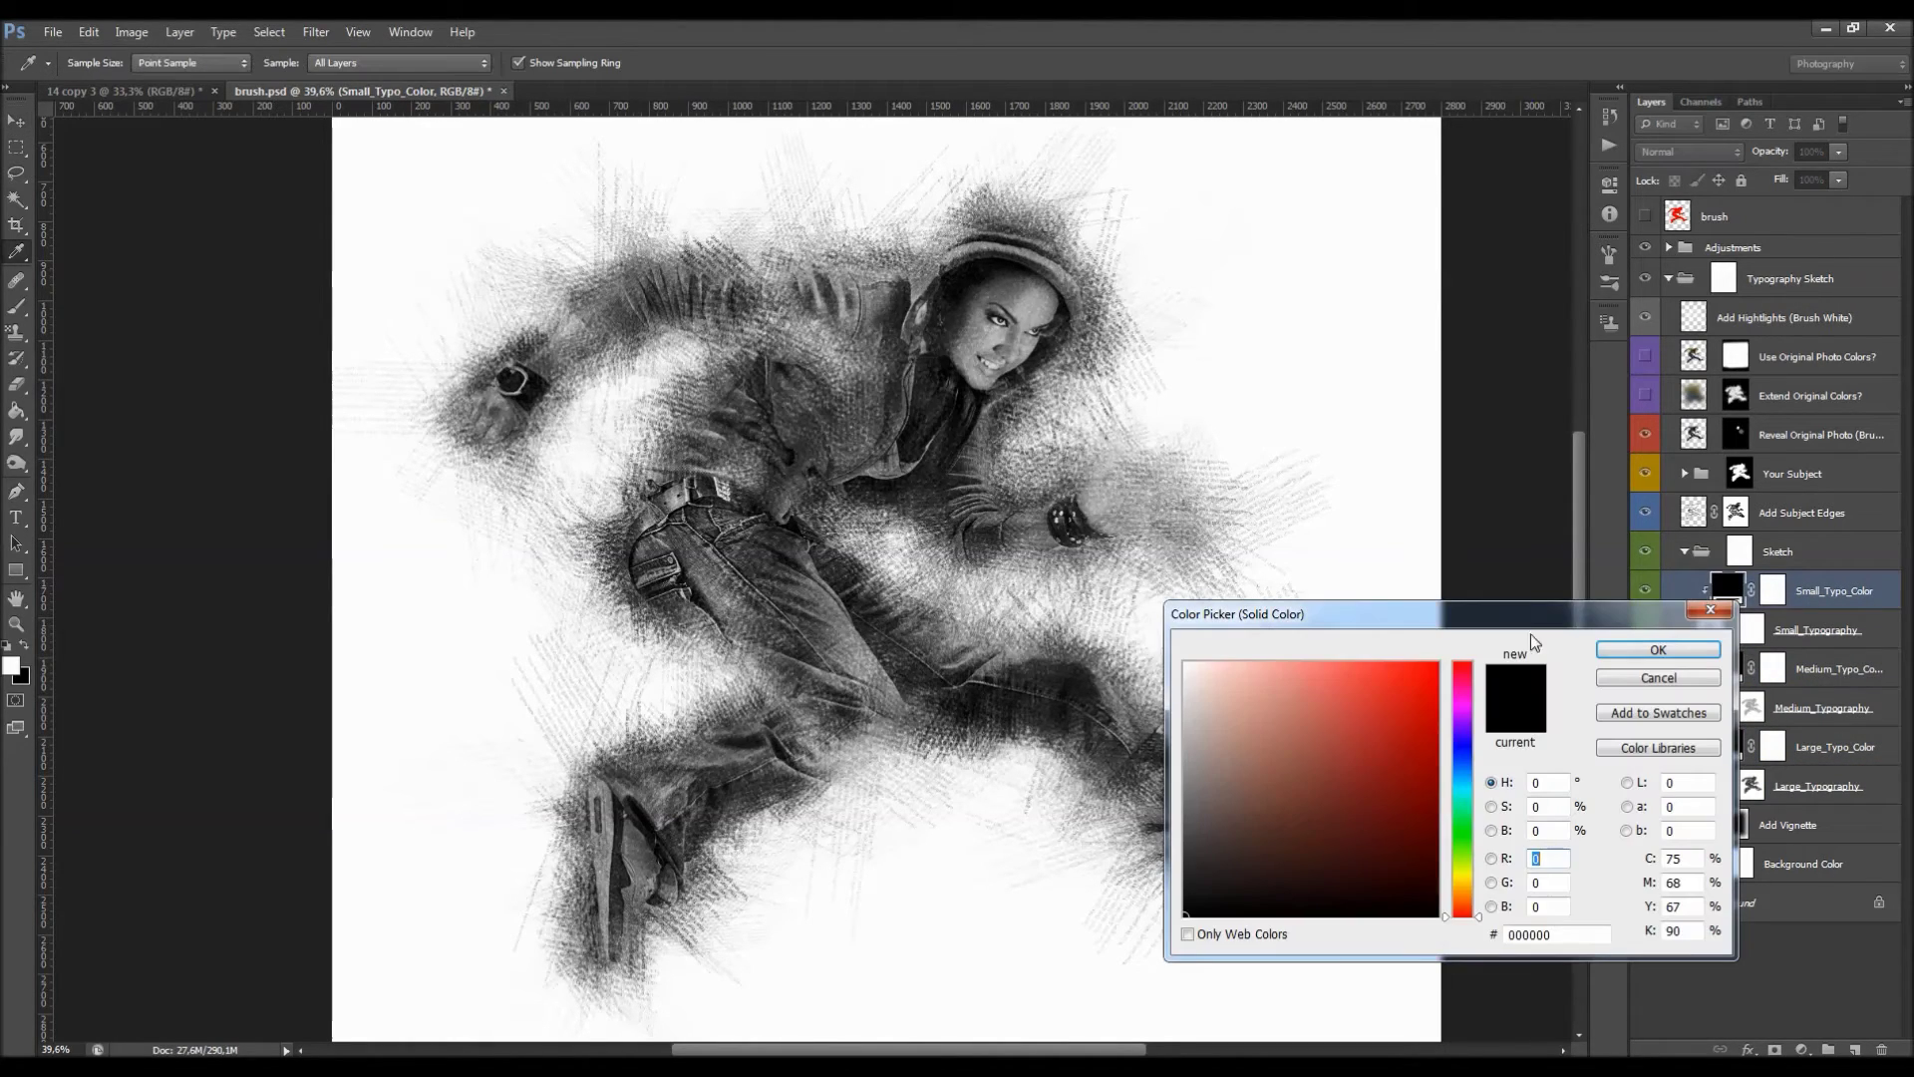
left_click_drag(1352, 805, 1415, 887)
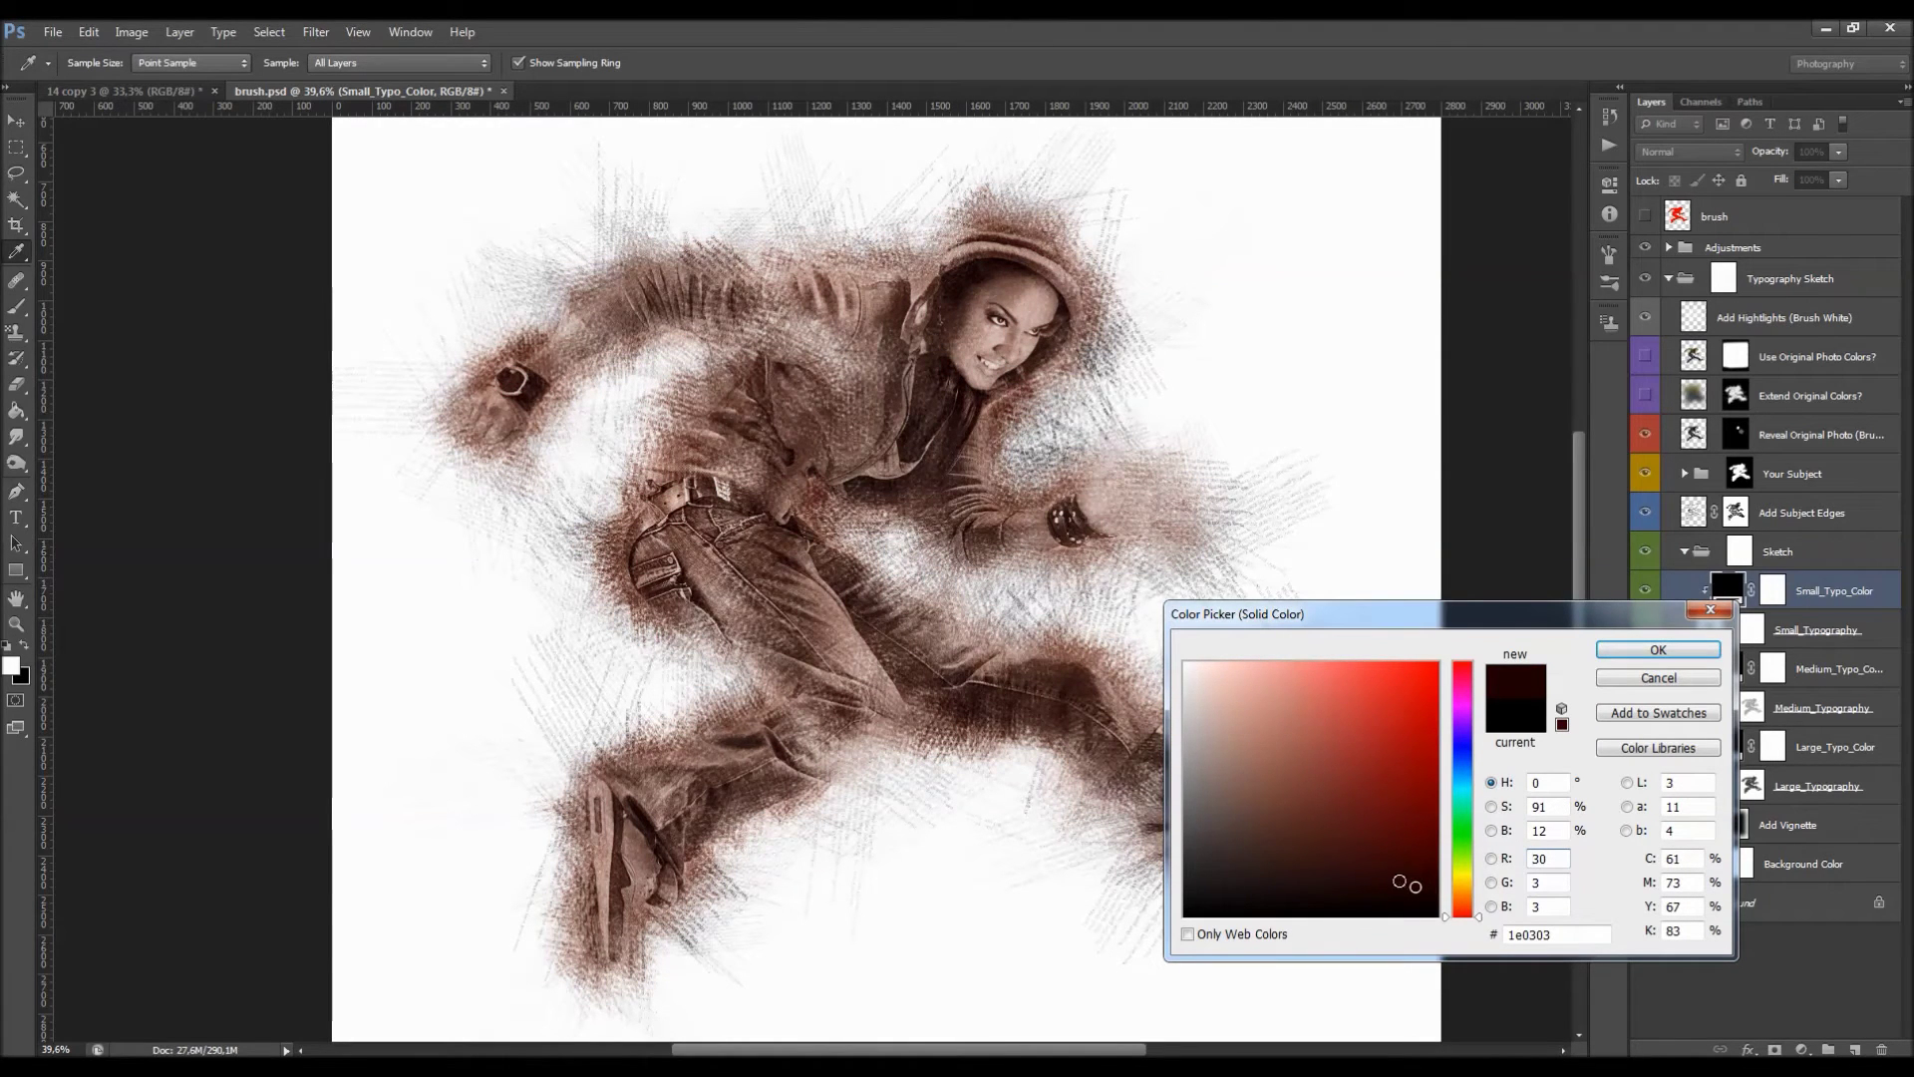
left_click_drag(1623, 618, 1592, 618)
left_click(1428, 896)
left_click_drag(1390, 855, 1376, 890)
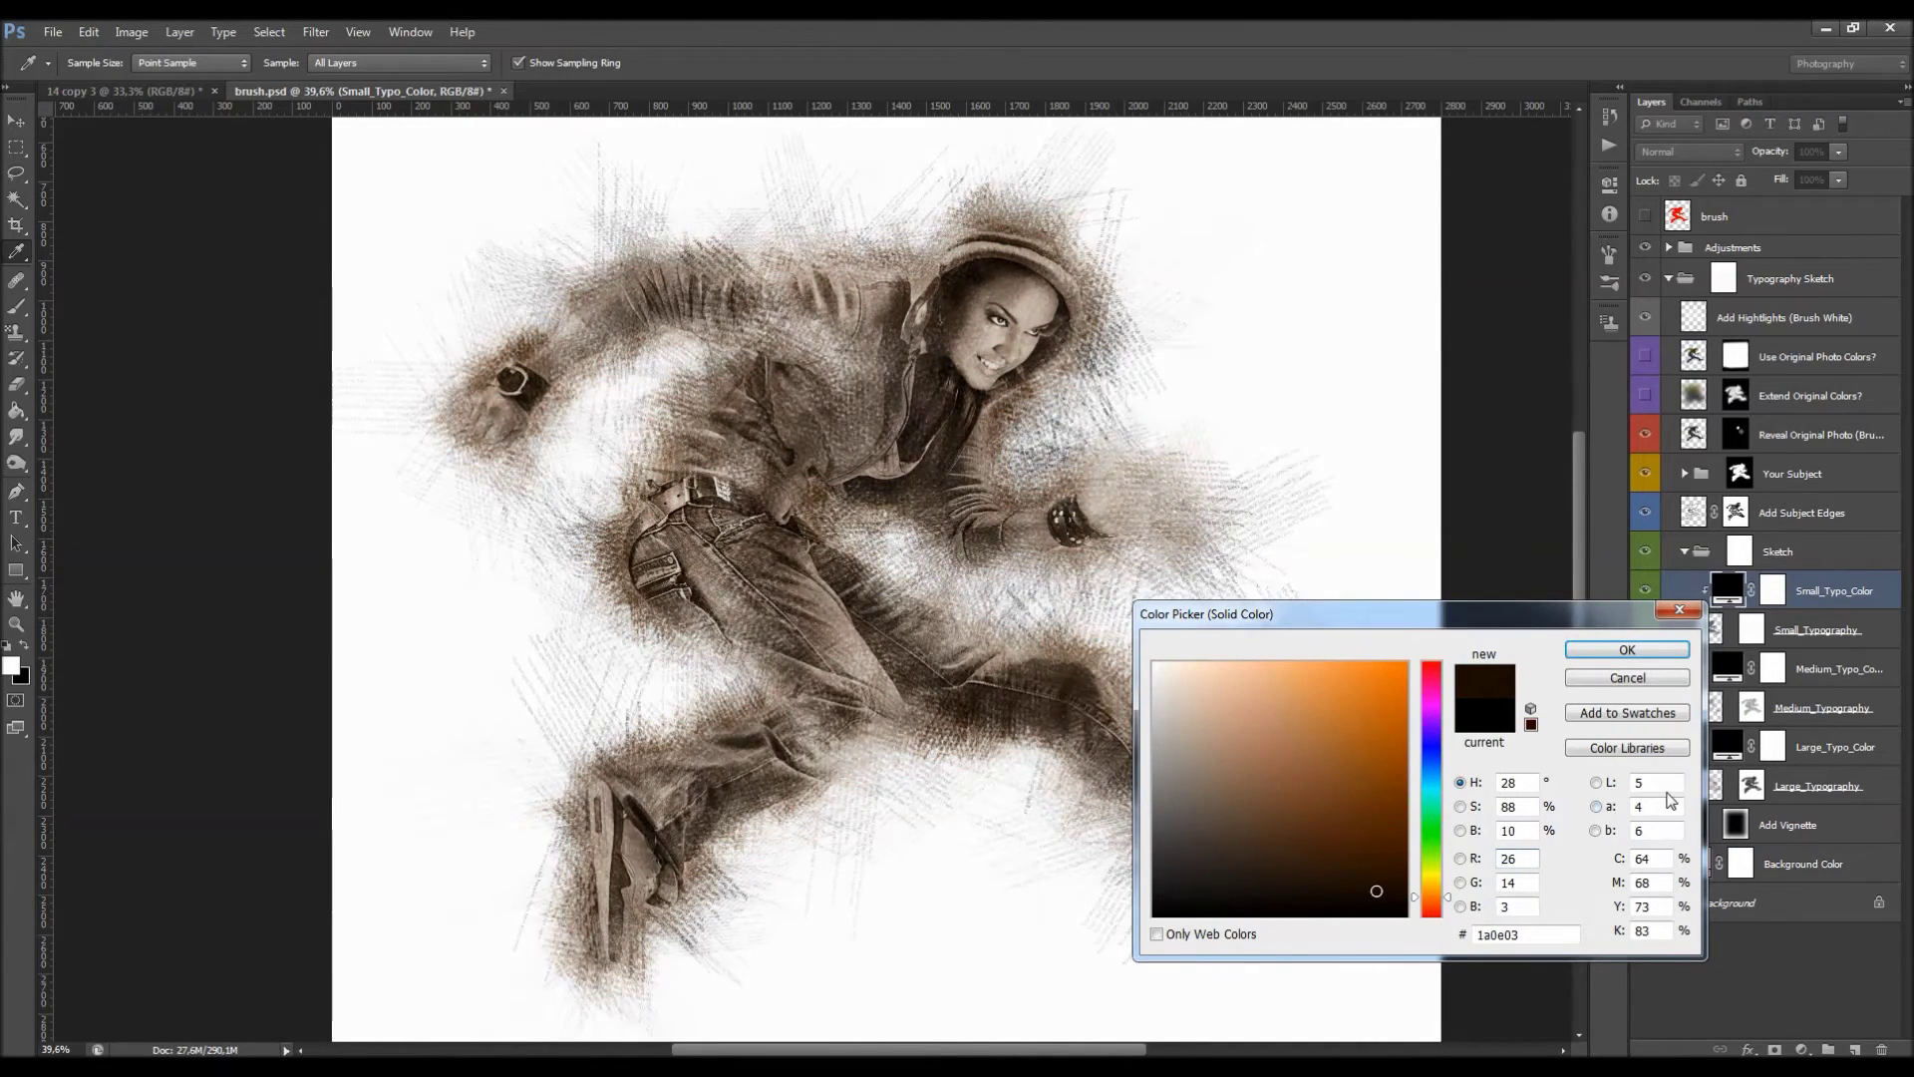
left_click(1624, 681)
Change the Medium_Typo_Color fill to bright red.
double_click(1728, 669)
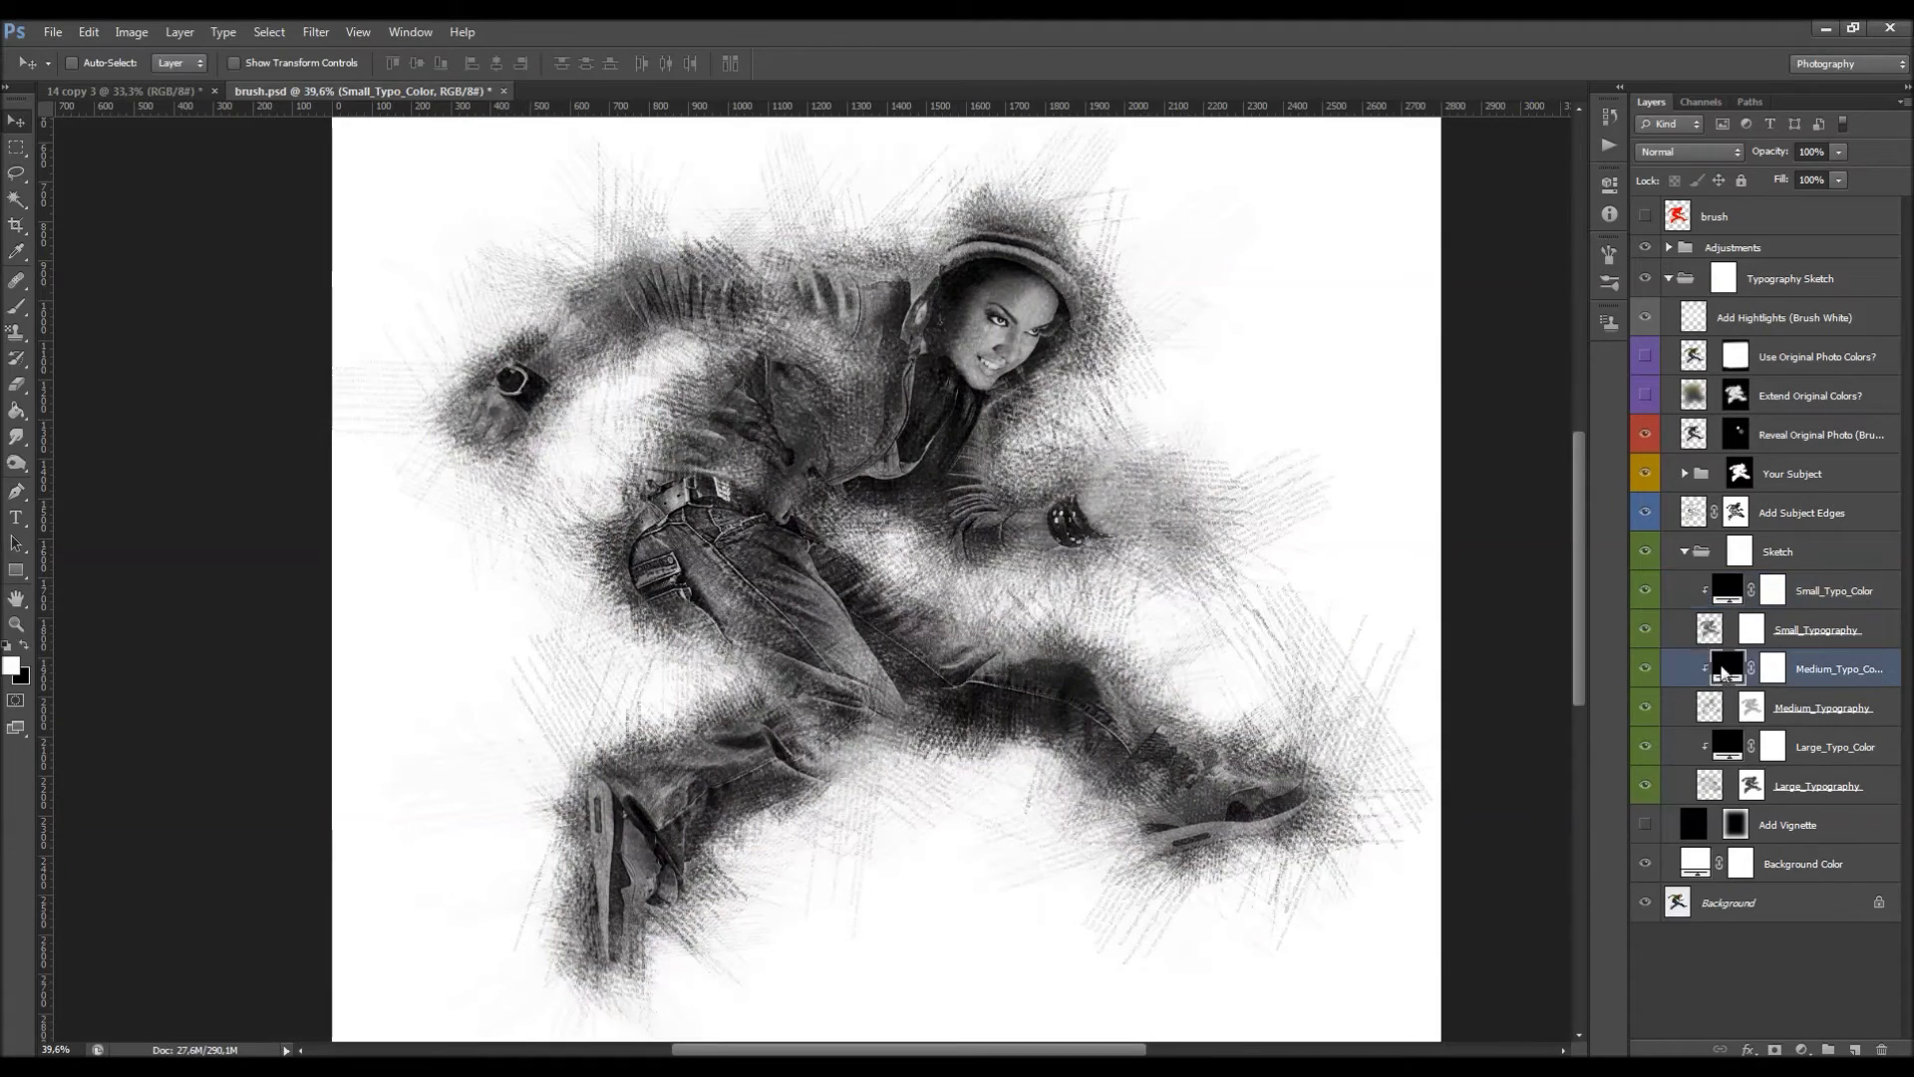
left_click_drag(1392, 680, 1685, 486)
left_click(1627, 650)
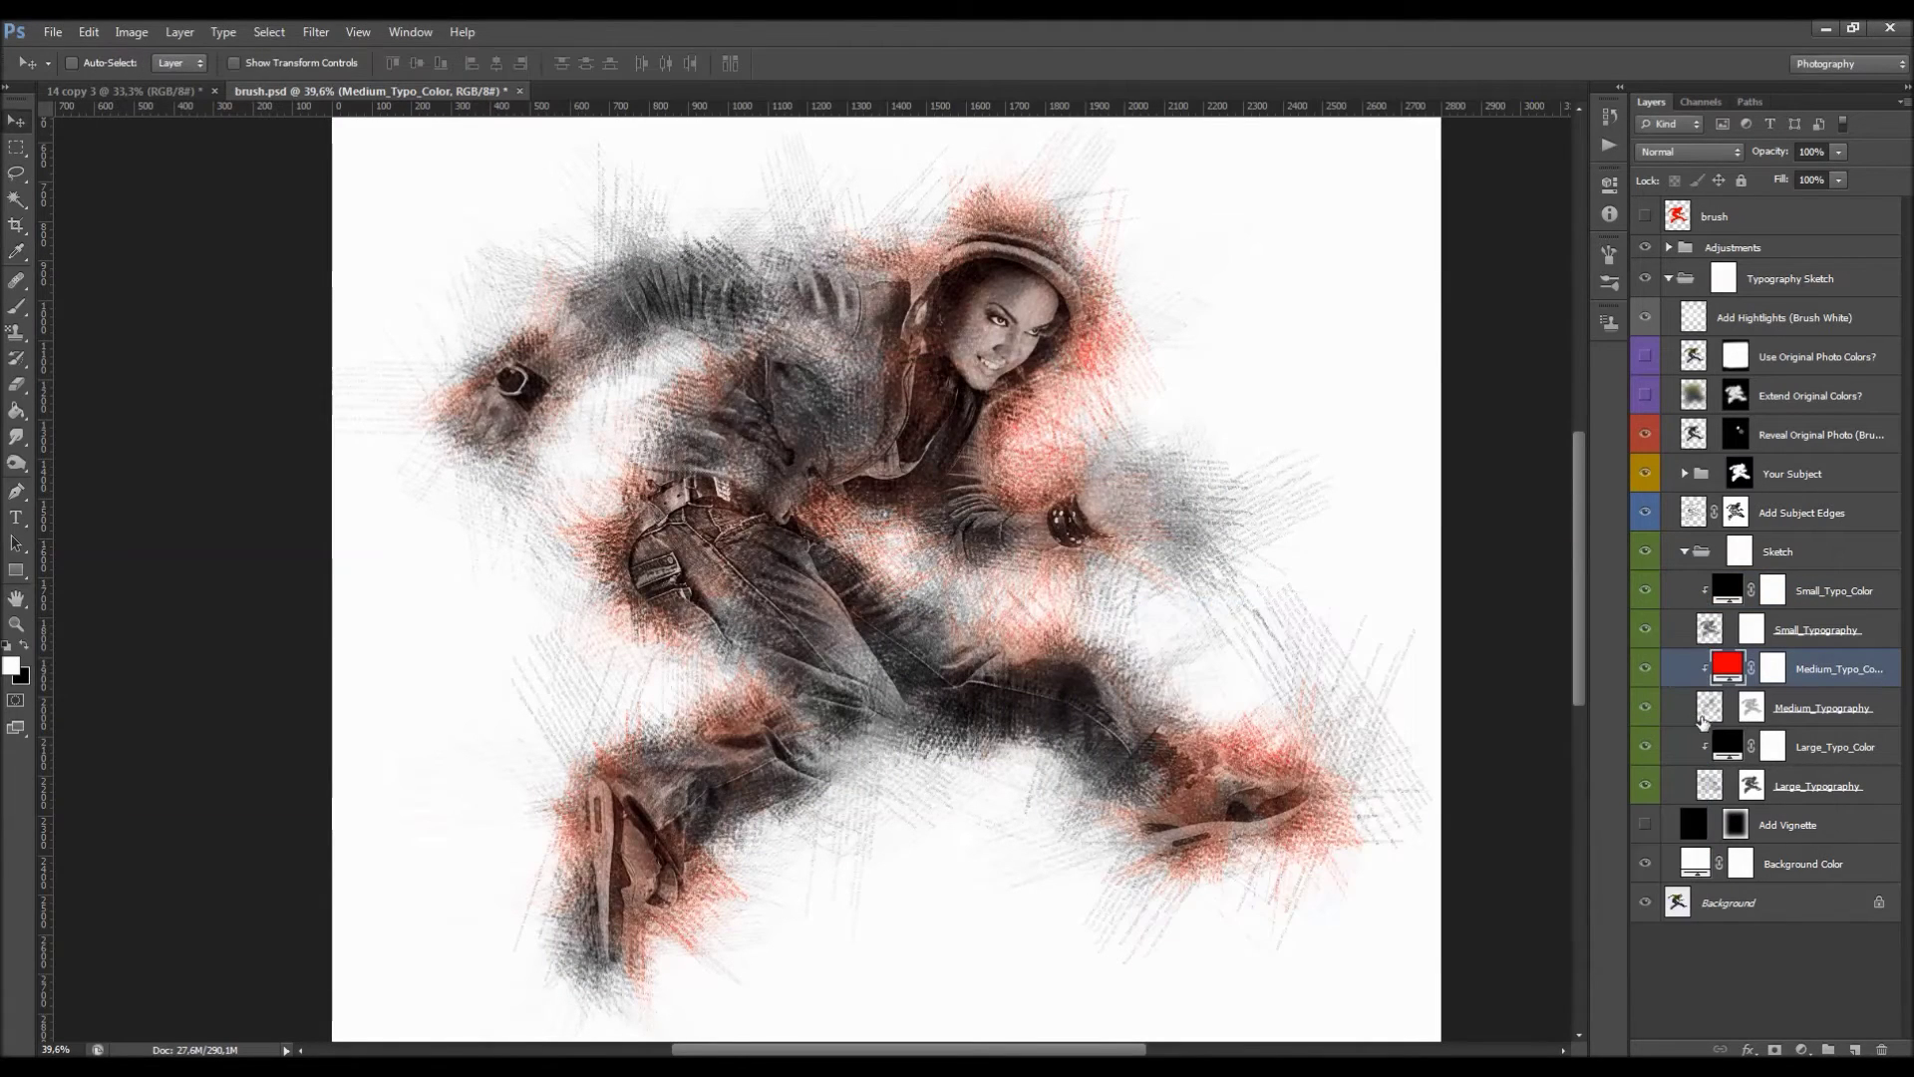
Try a purple fill (#b400ff) for the Large_Typo_Color layer and cancel the change.
double_click(1727, 745)
left_click(1432, 717)
mouse_move(1399, 711)
left_mouse_down()
mouse_move(1495, 575)
mouse_move(1567, 549)
left_mouse_up()
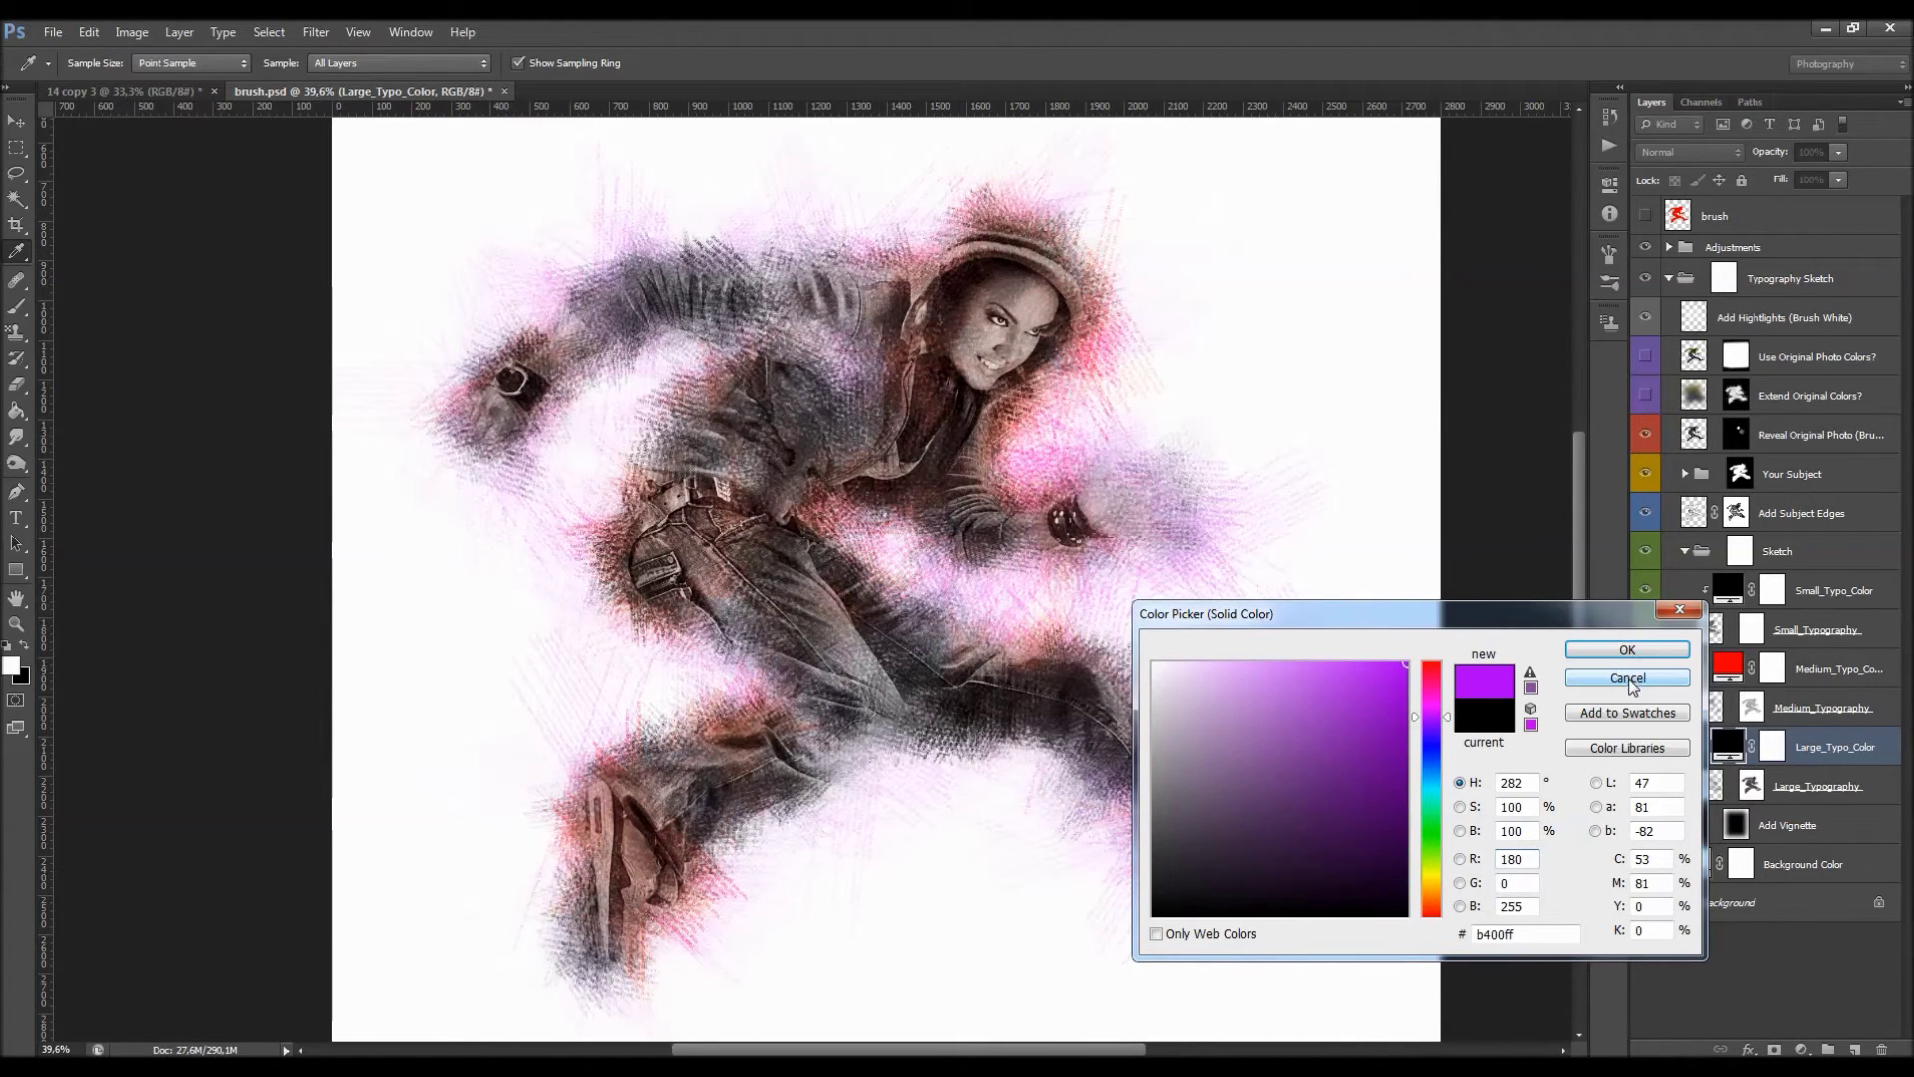
left_click(1633, 681)
Set the Medium_Typo_Color fill back to black (#000000).
double_click(1727, 668)
key("BackSpace")
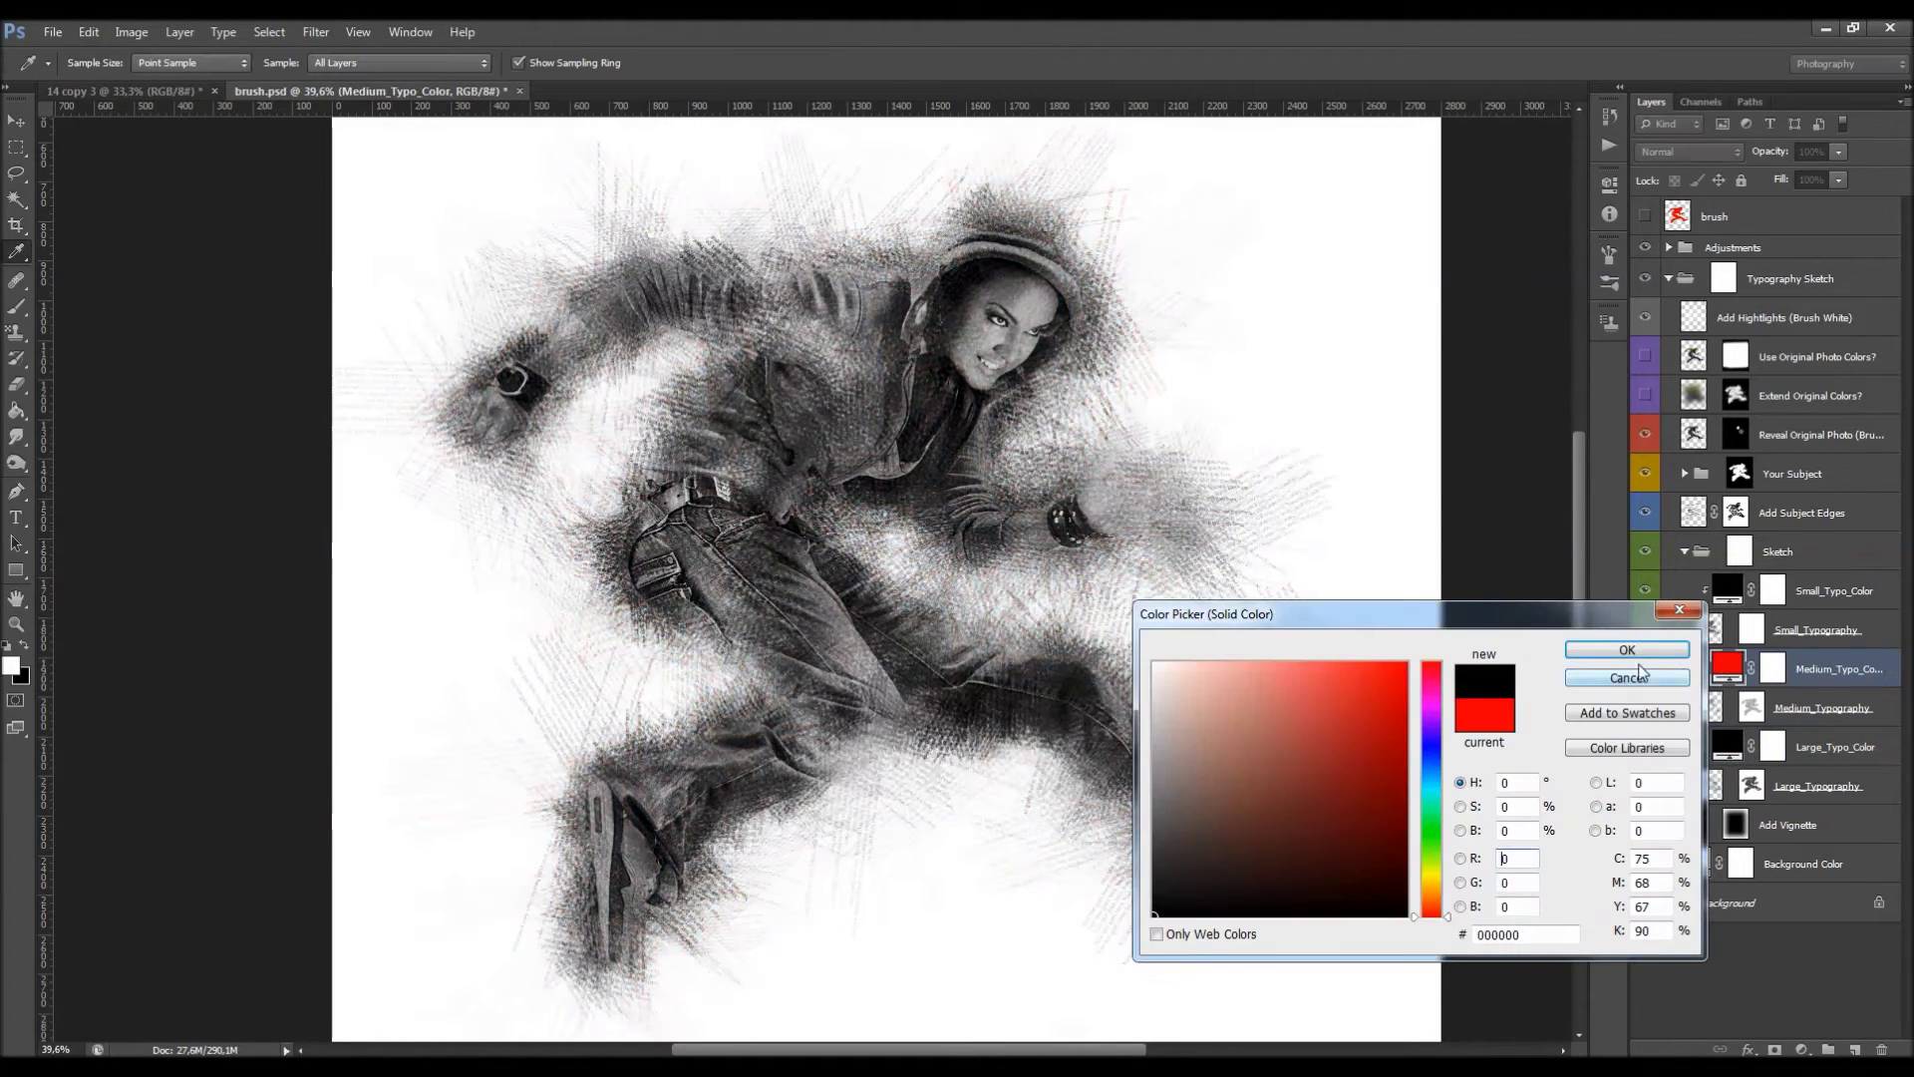
left_click(1650, 650)
Glance into the Adjustments group and switch on the Use Original Photo Colors? and Extend Original Colors? layers.
left_click(1669, 248)
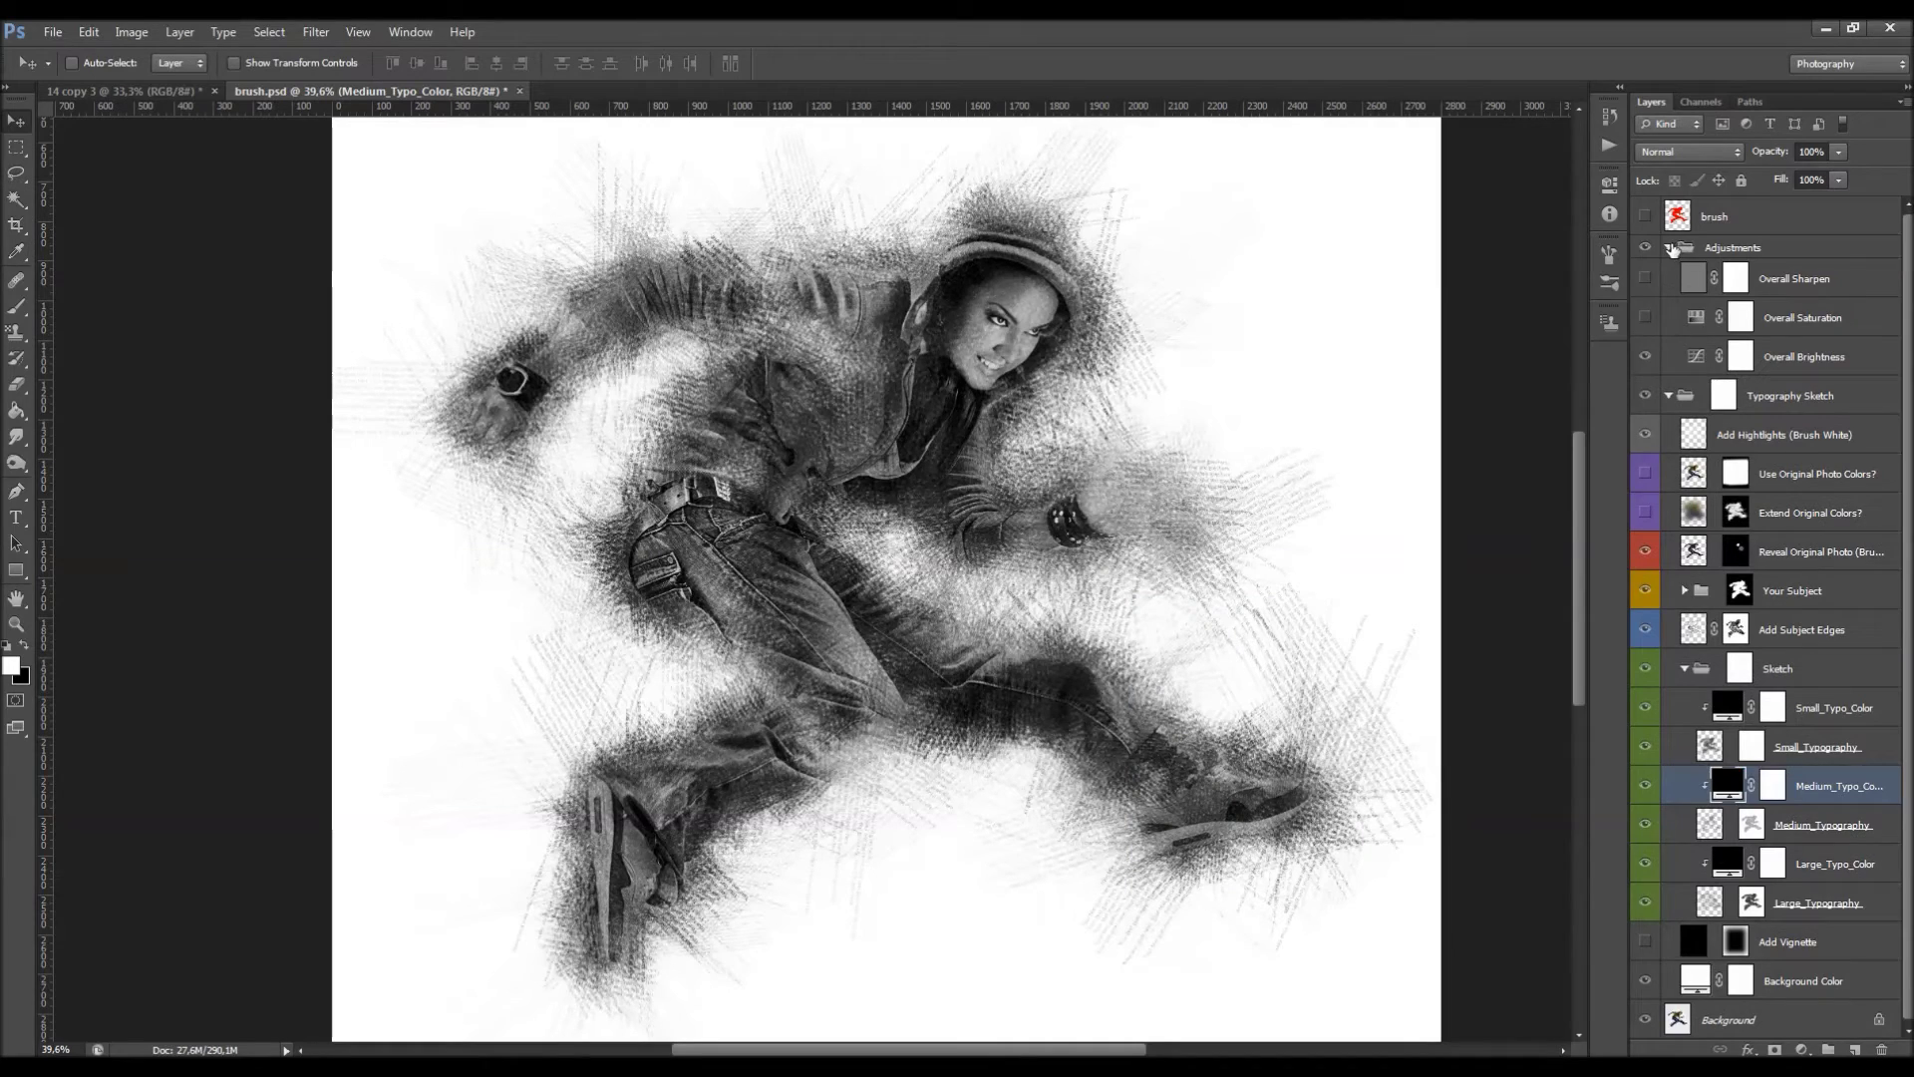
left_click(1669, 248)
left_click(1645, 356)
left_click(1647, 397)
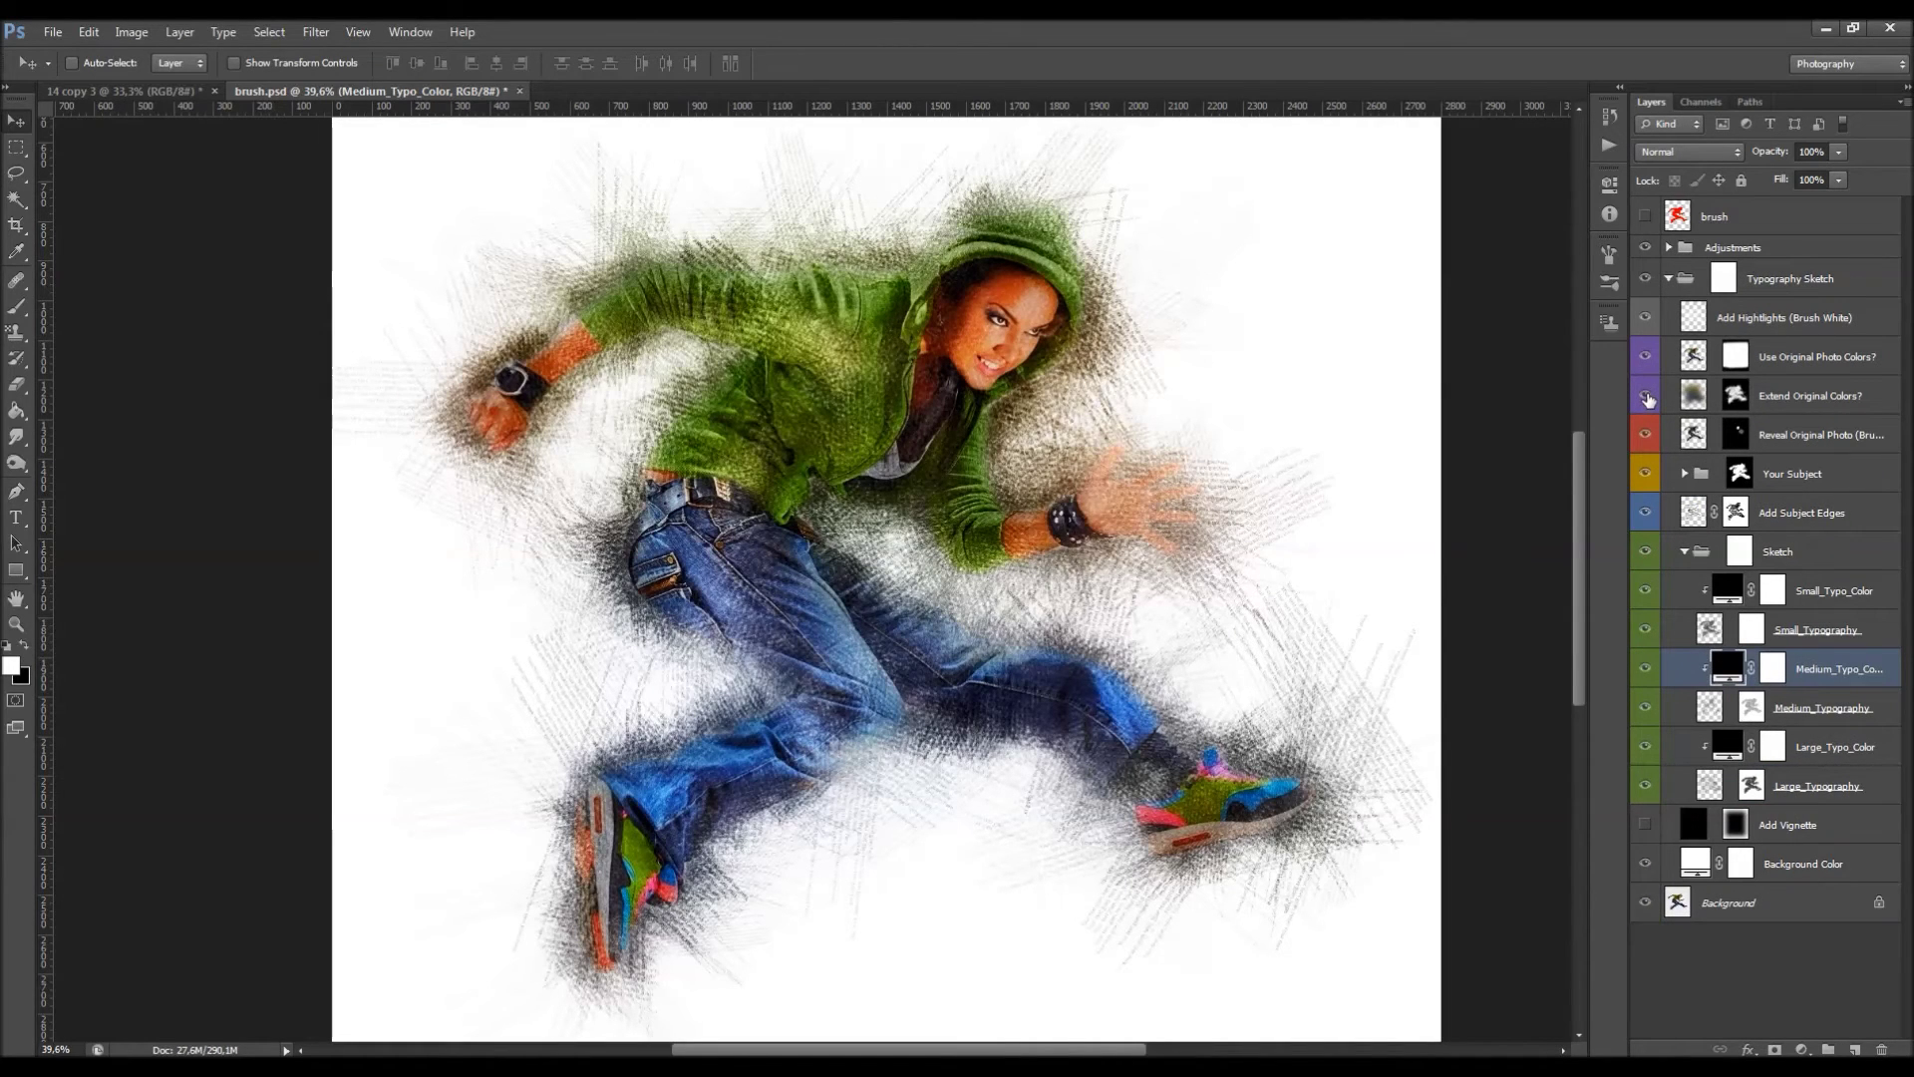
Try duplicating the Extend Original Colors? layer, undo it, and switch off both original colour layers.
left_click(1789, 397)
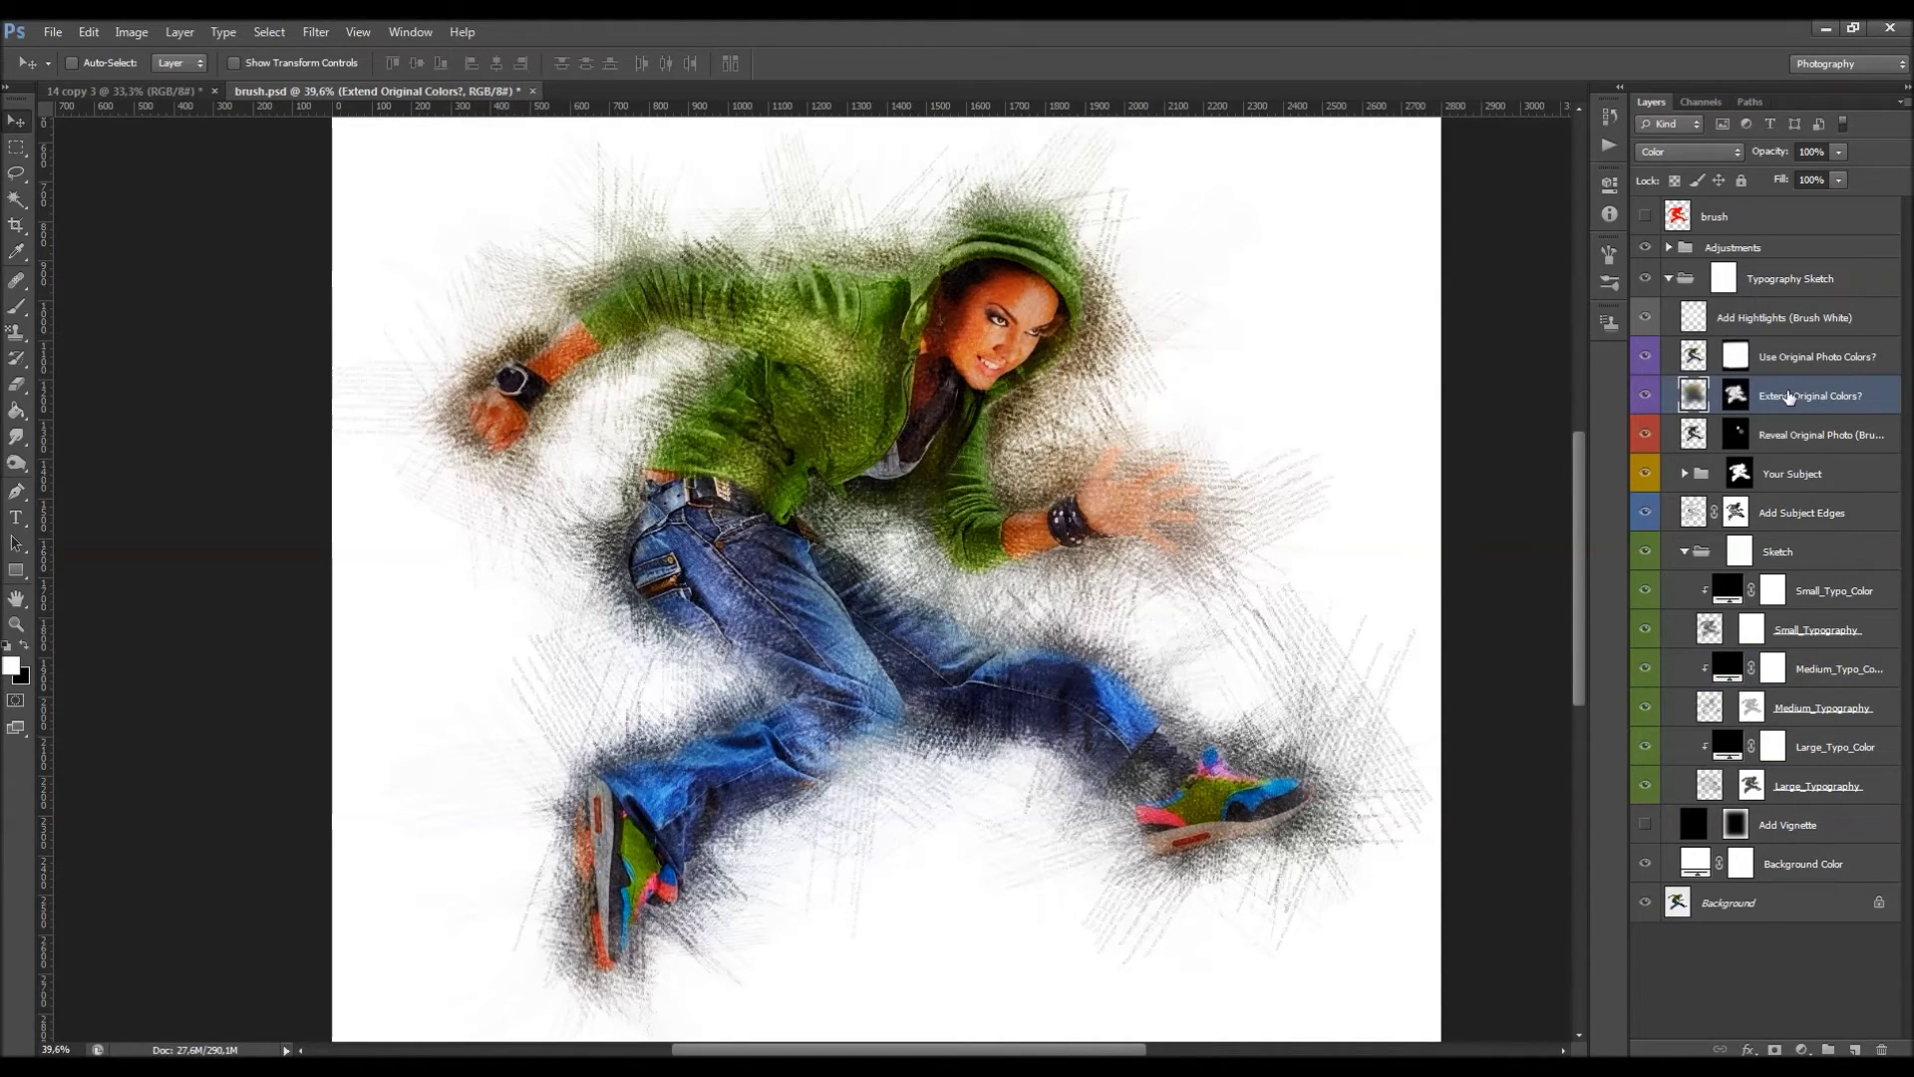
key("ctrl+j")
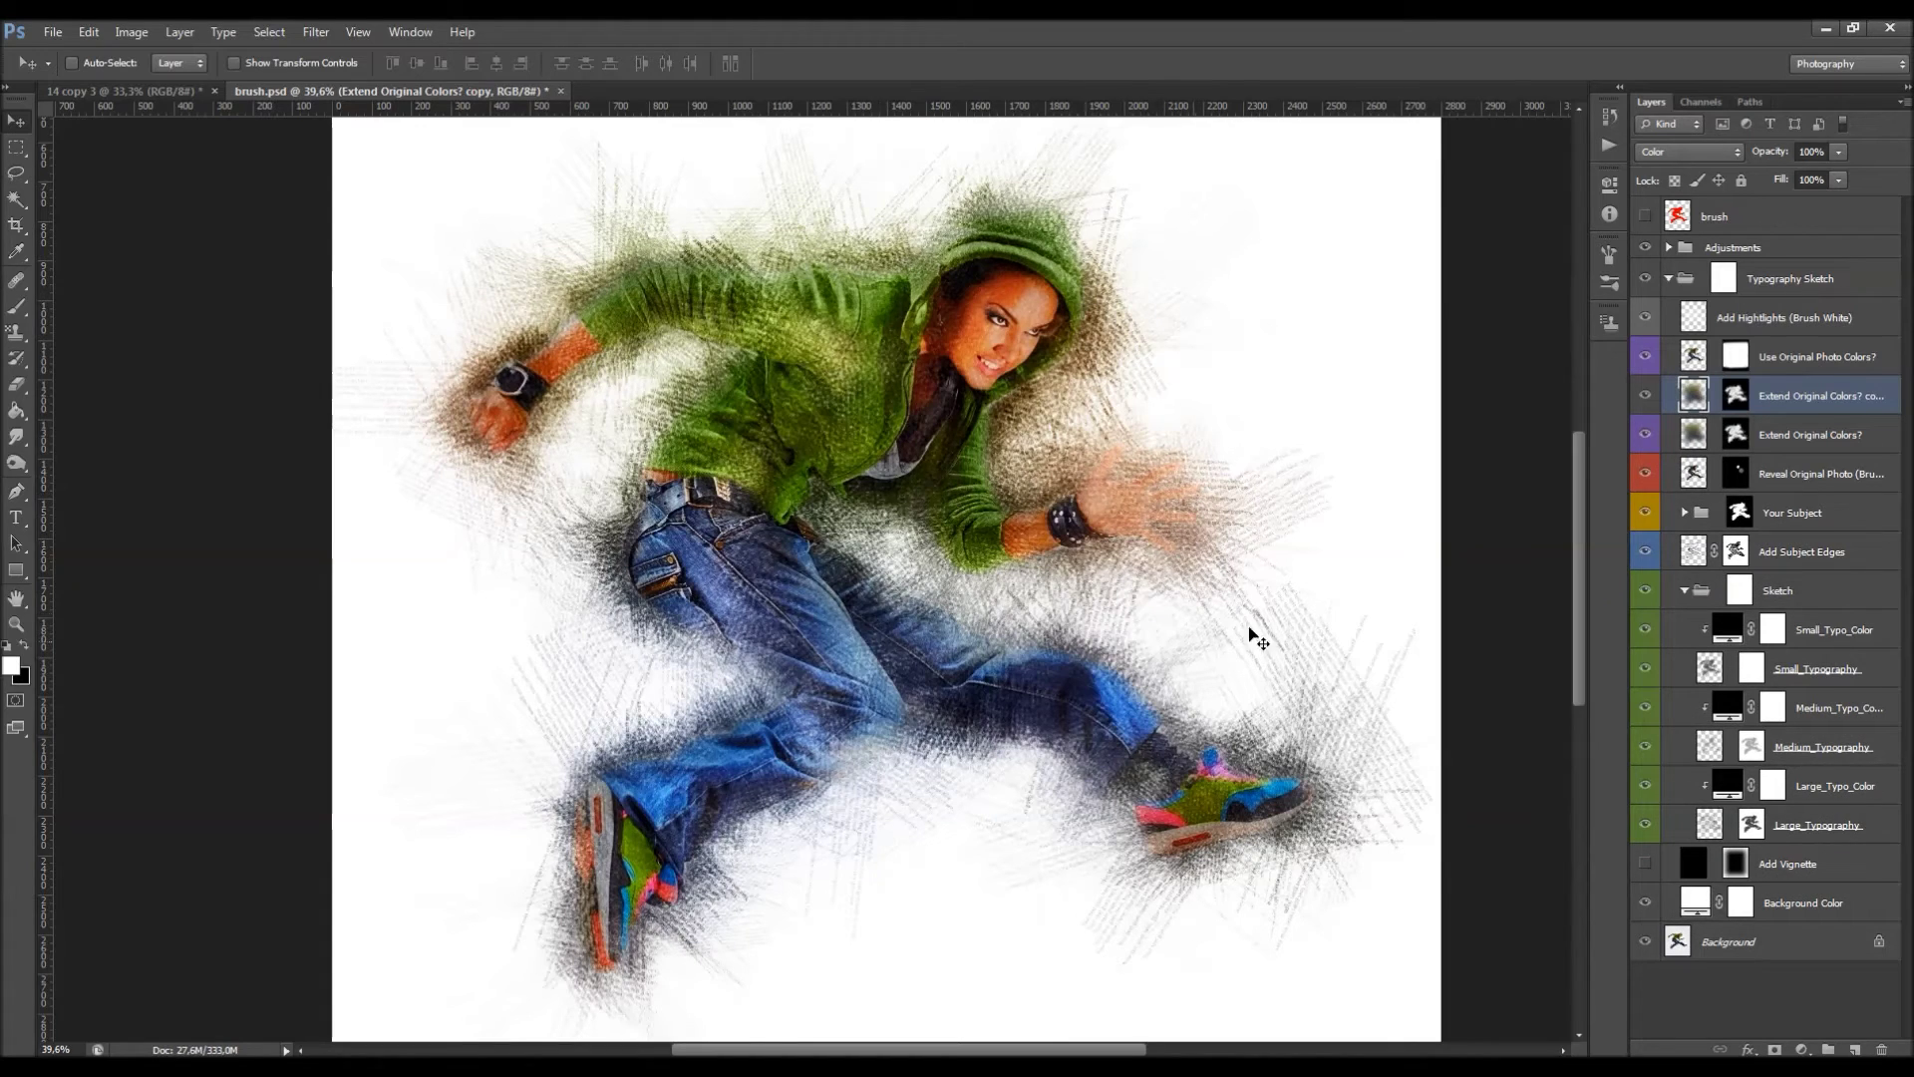
key("ctrl+z")
left_click(1645, 356)
left_click(1645, 396)
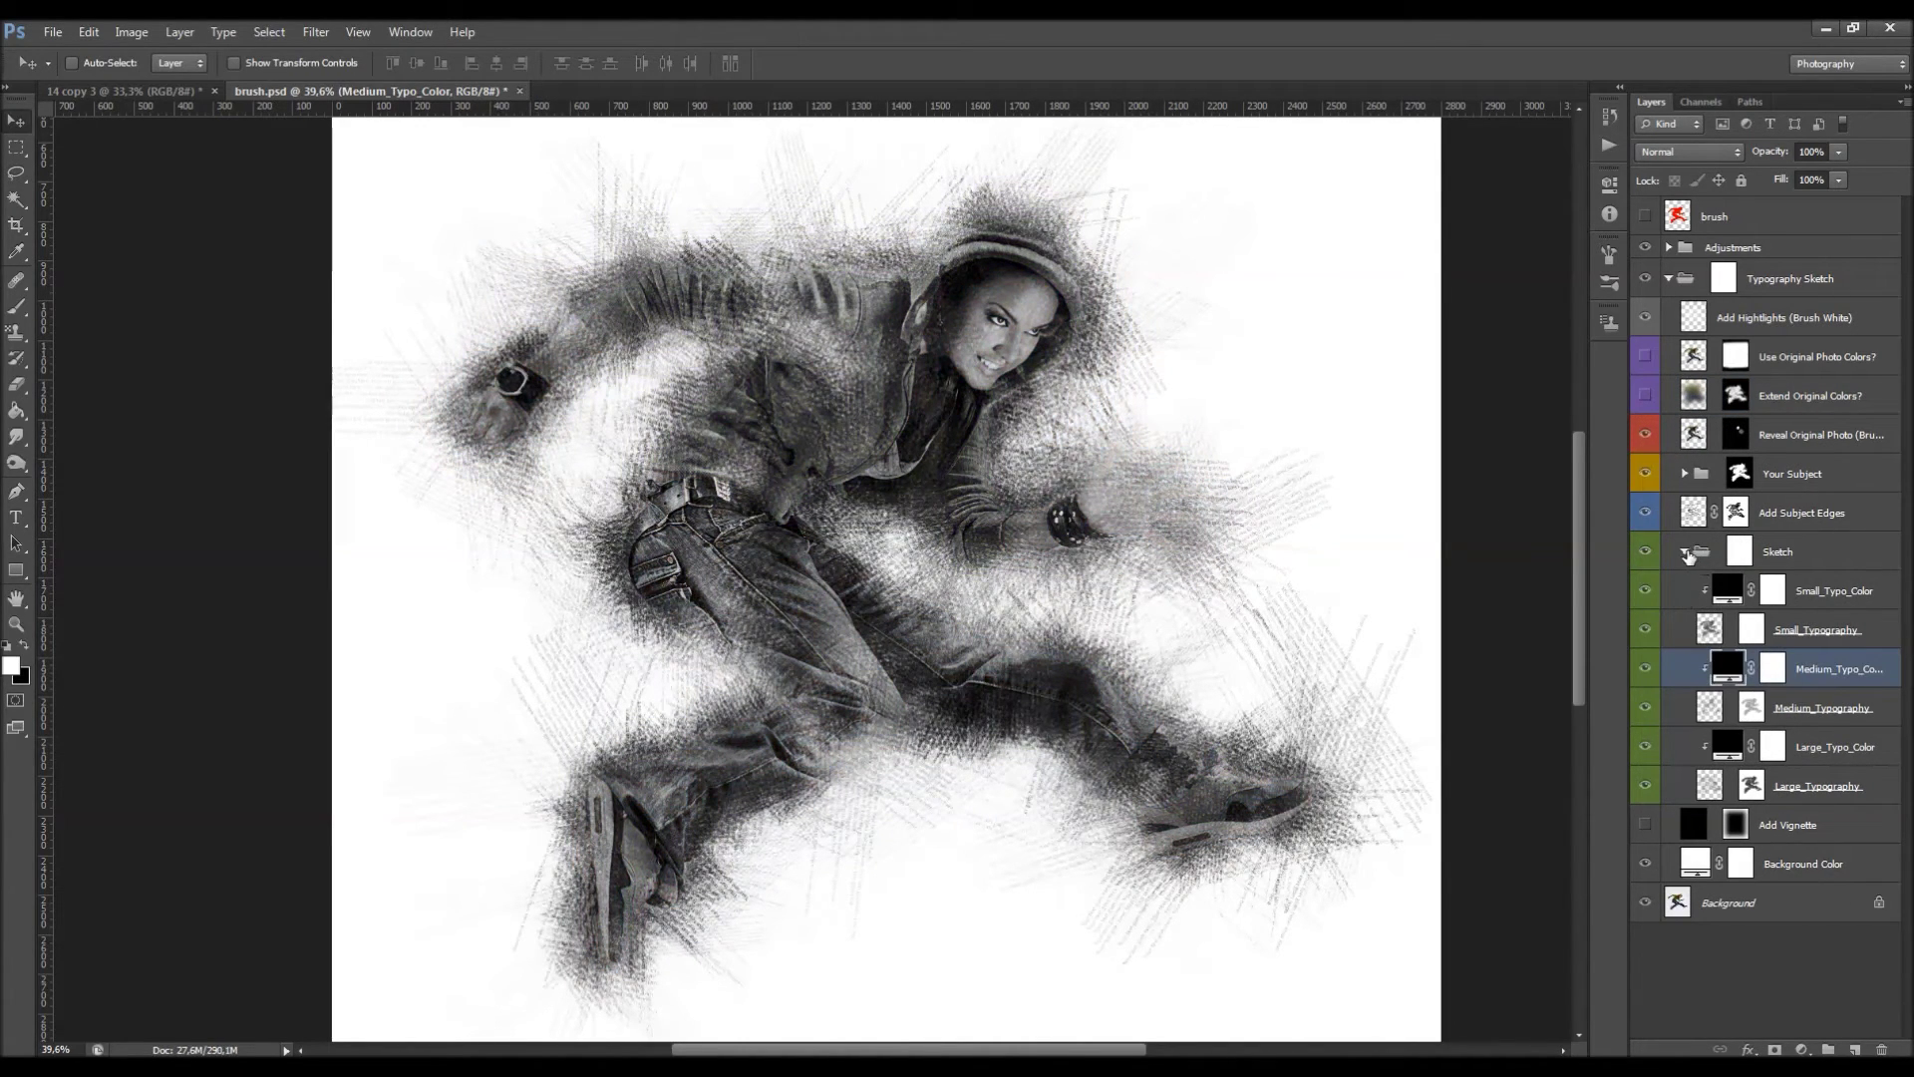
Try duplicating Medium_Typography together with Medium_Typo_Color, adjust the copies' opacity, and delete the copies.
left_click(1684, 551)
left_click(1684, 551)
left_click(1779, 709)
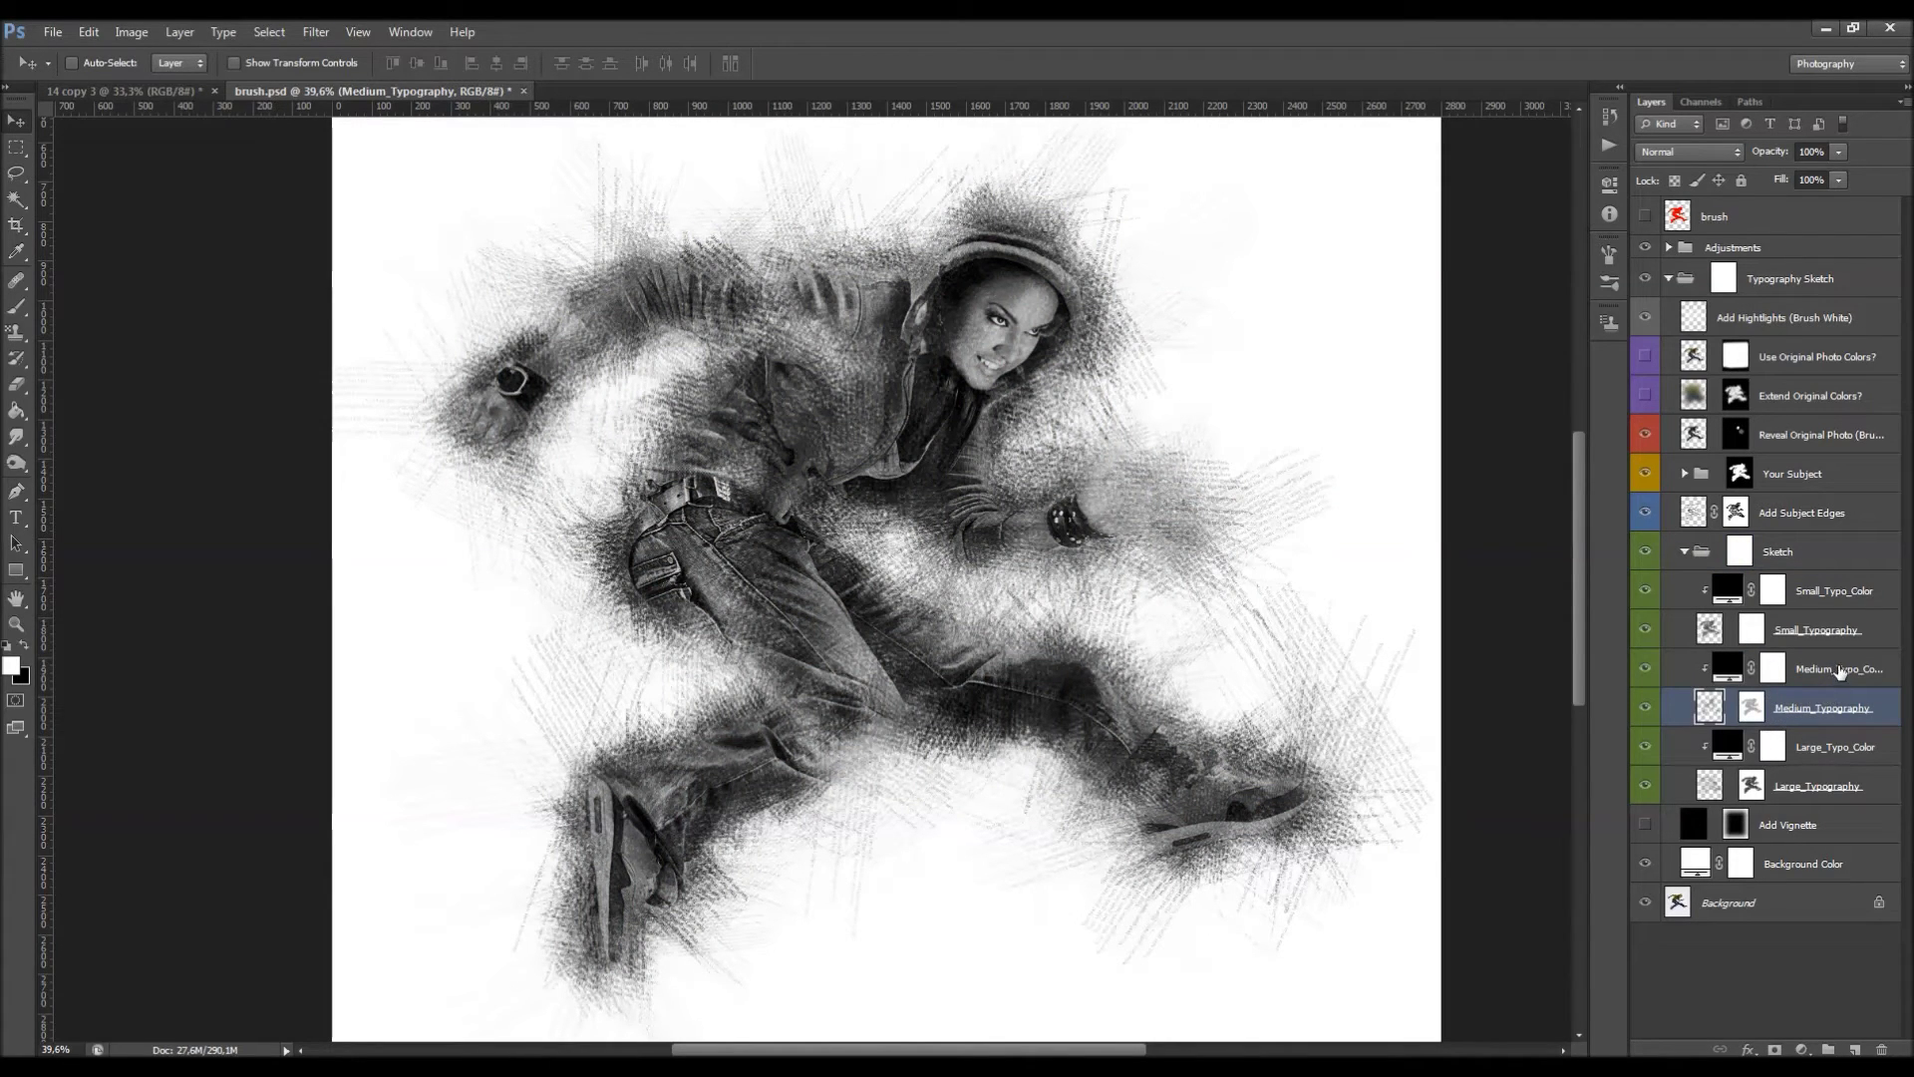
left_click(1839, 671, "ctrl")
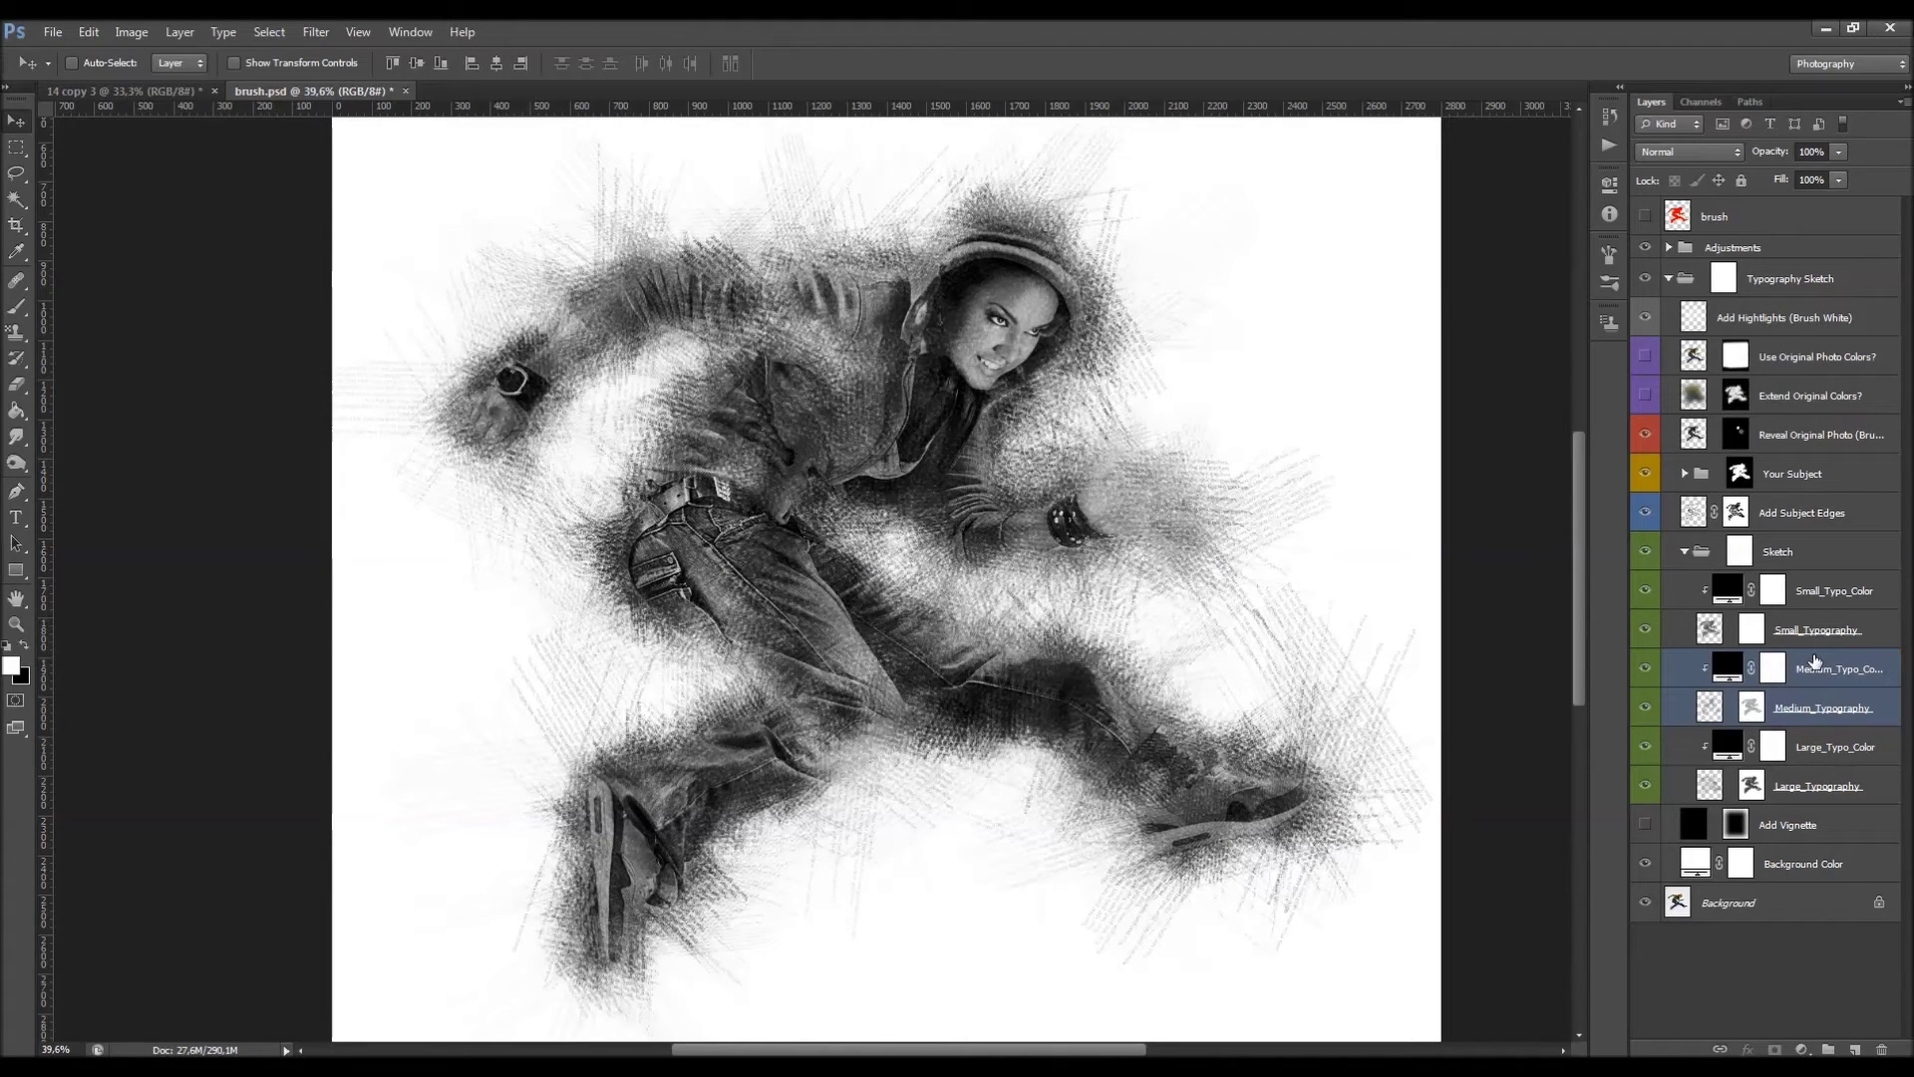
right_click(1820, 670)
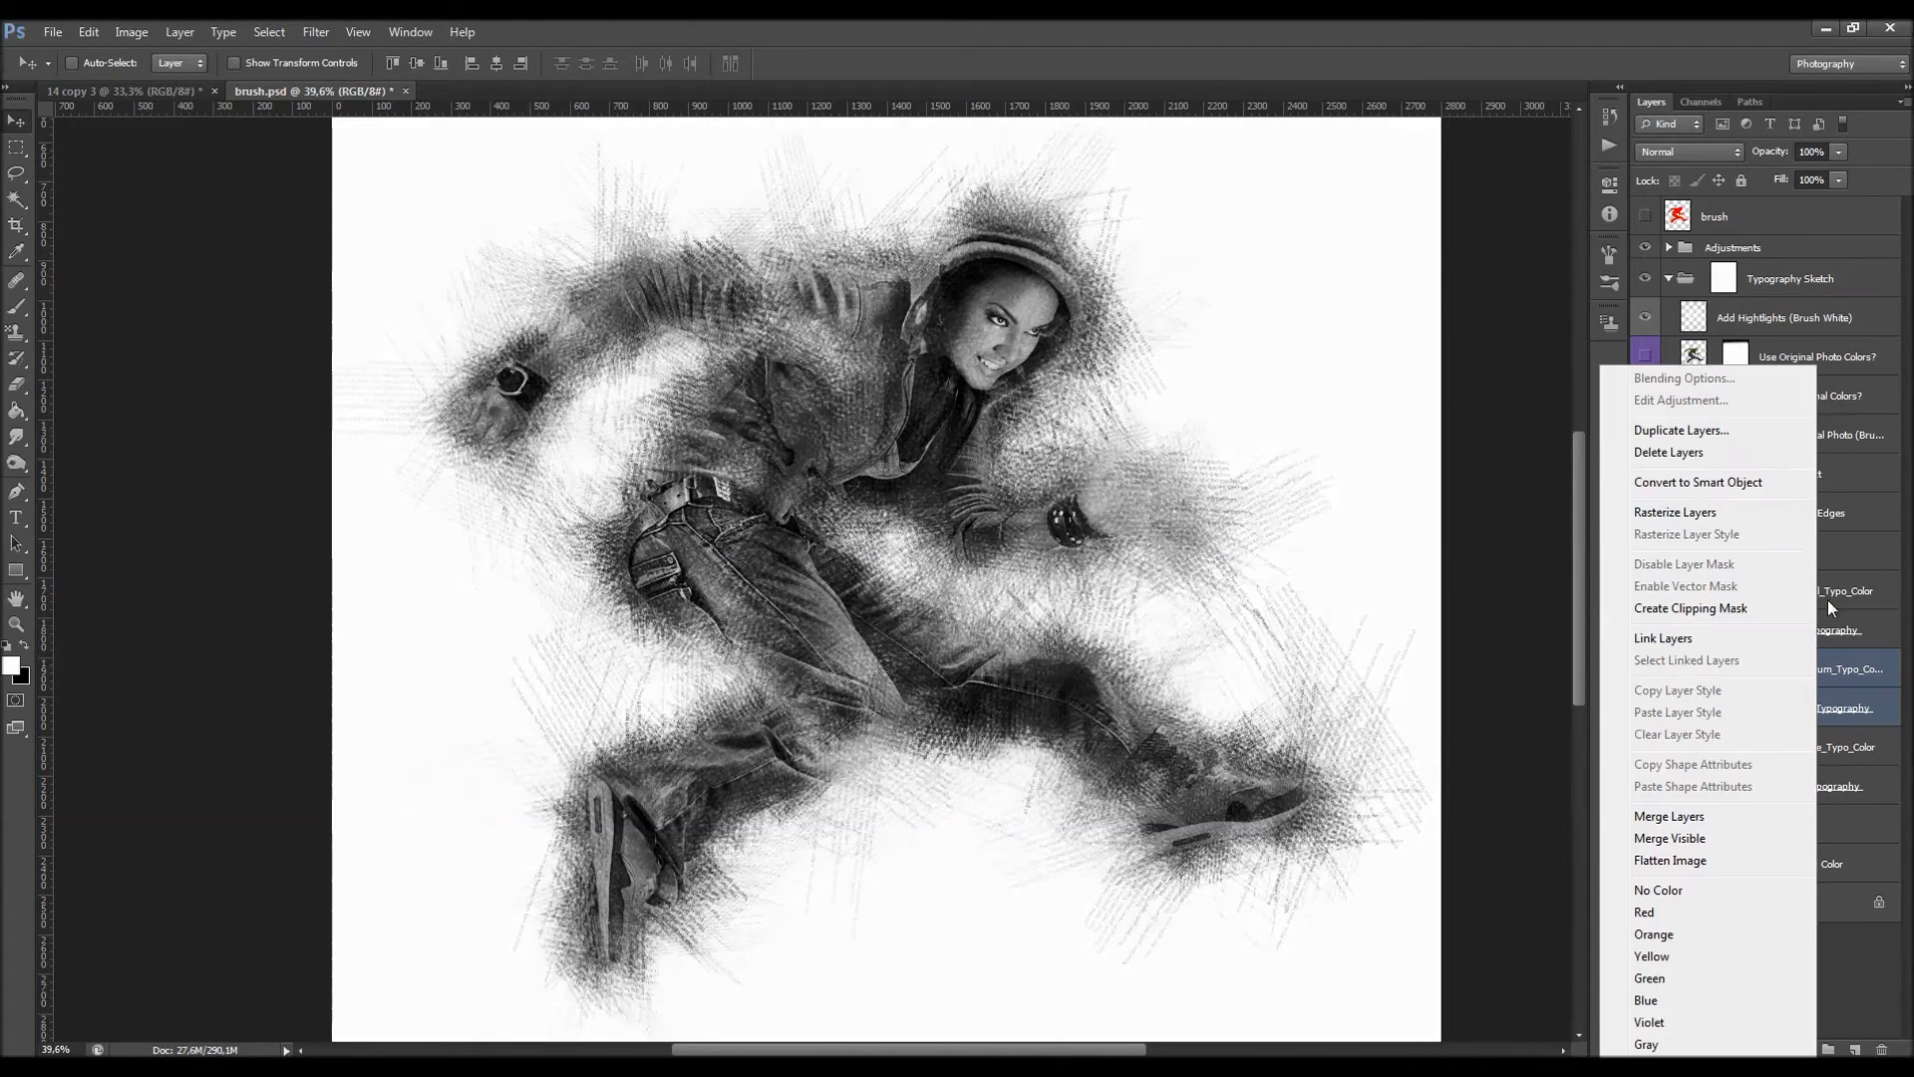
left_click(1744, 428)
left_click(1137, 351)
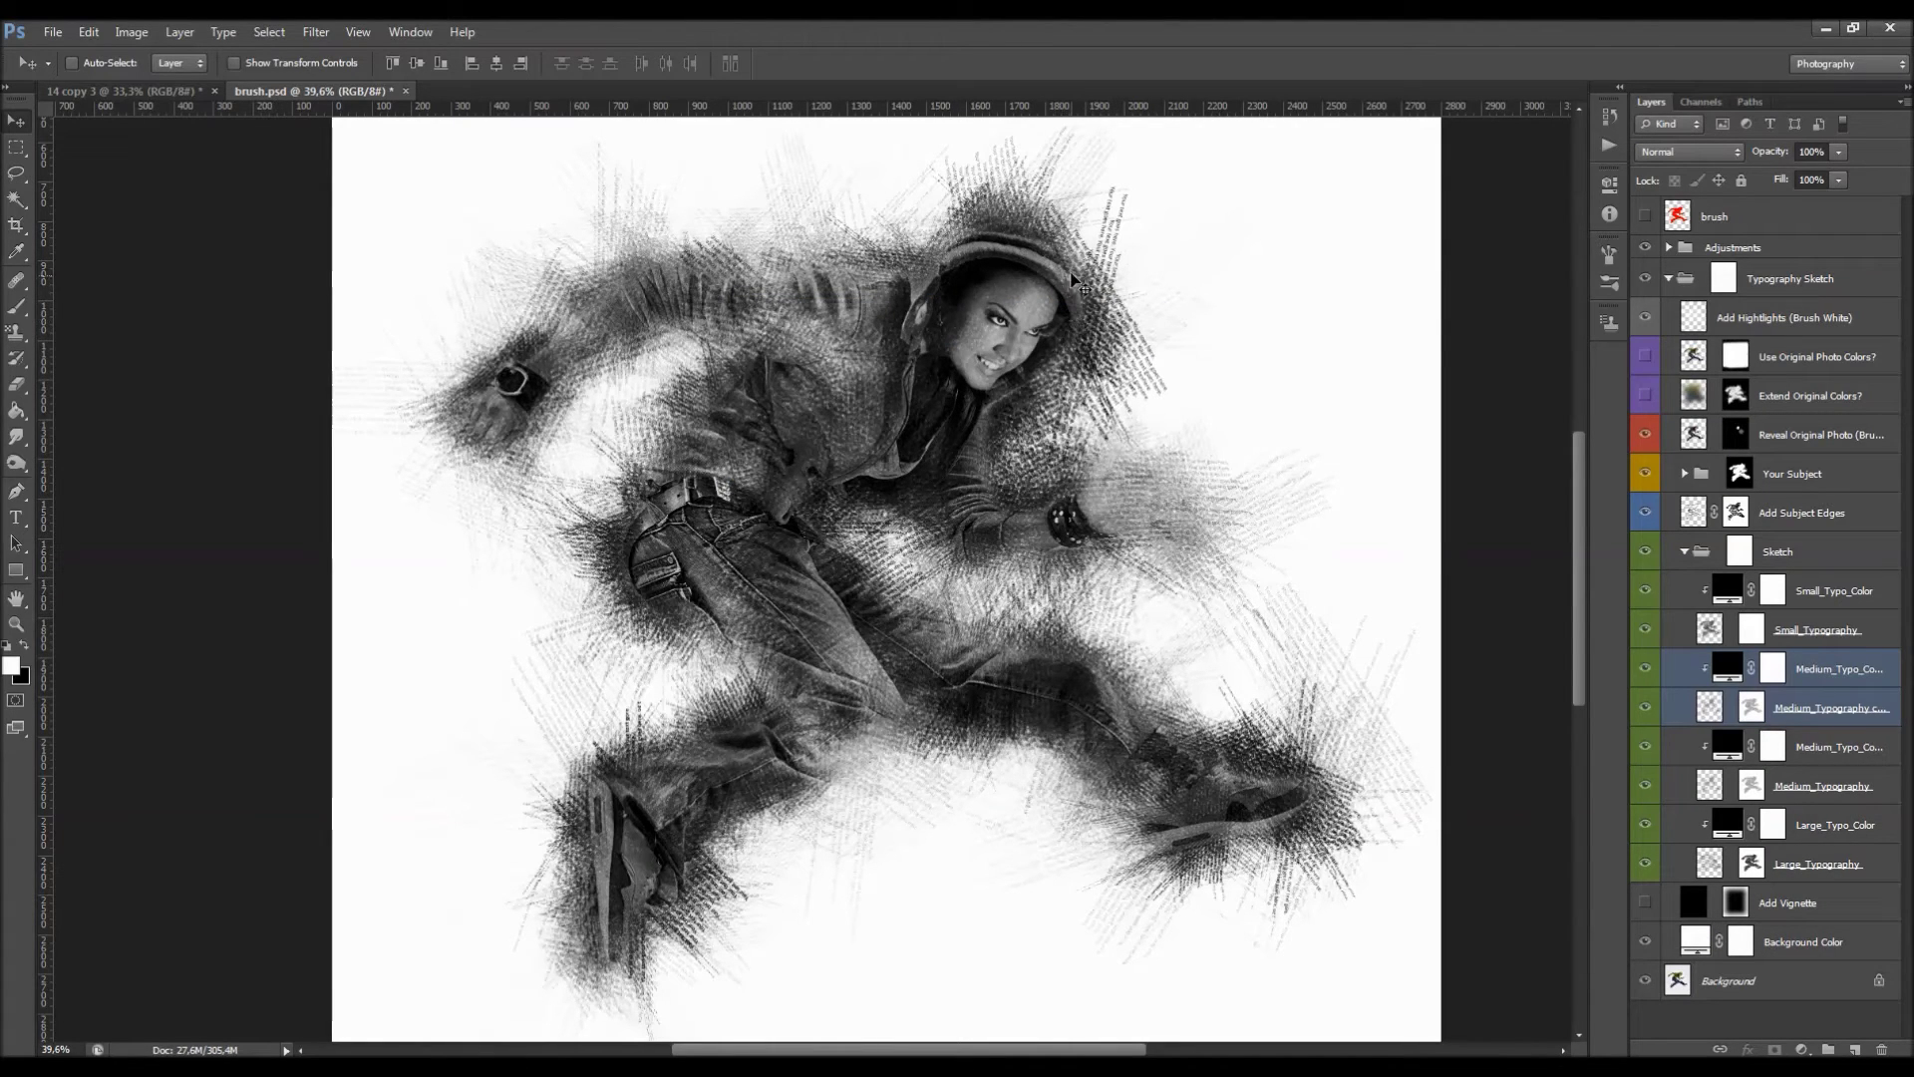
left_click_drag(1742, 153, 1719, 159)
key("Delete")
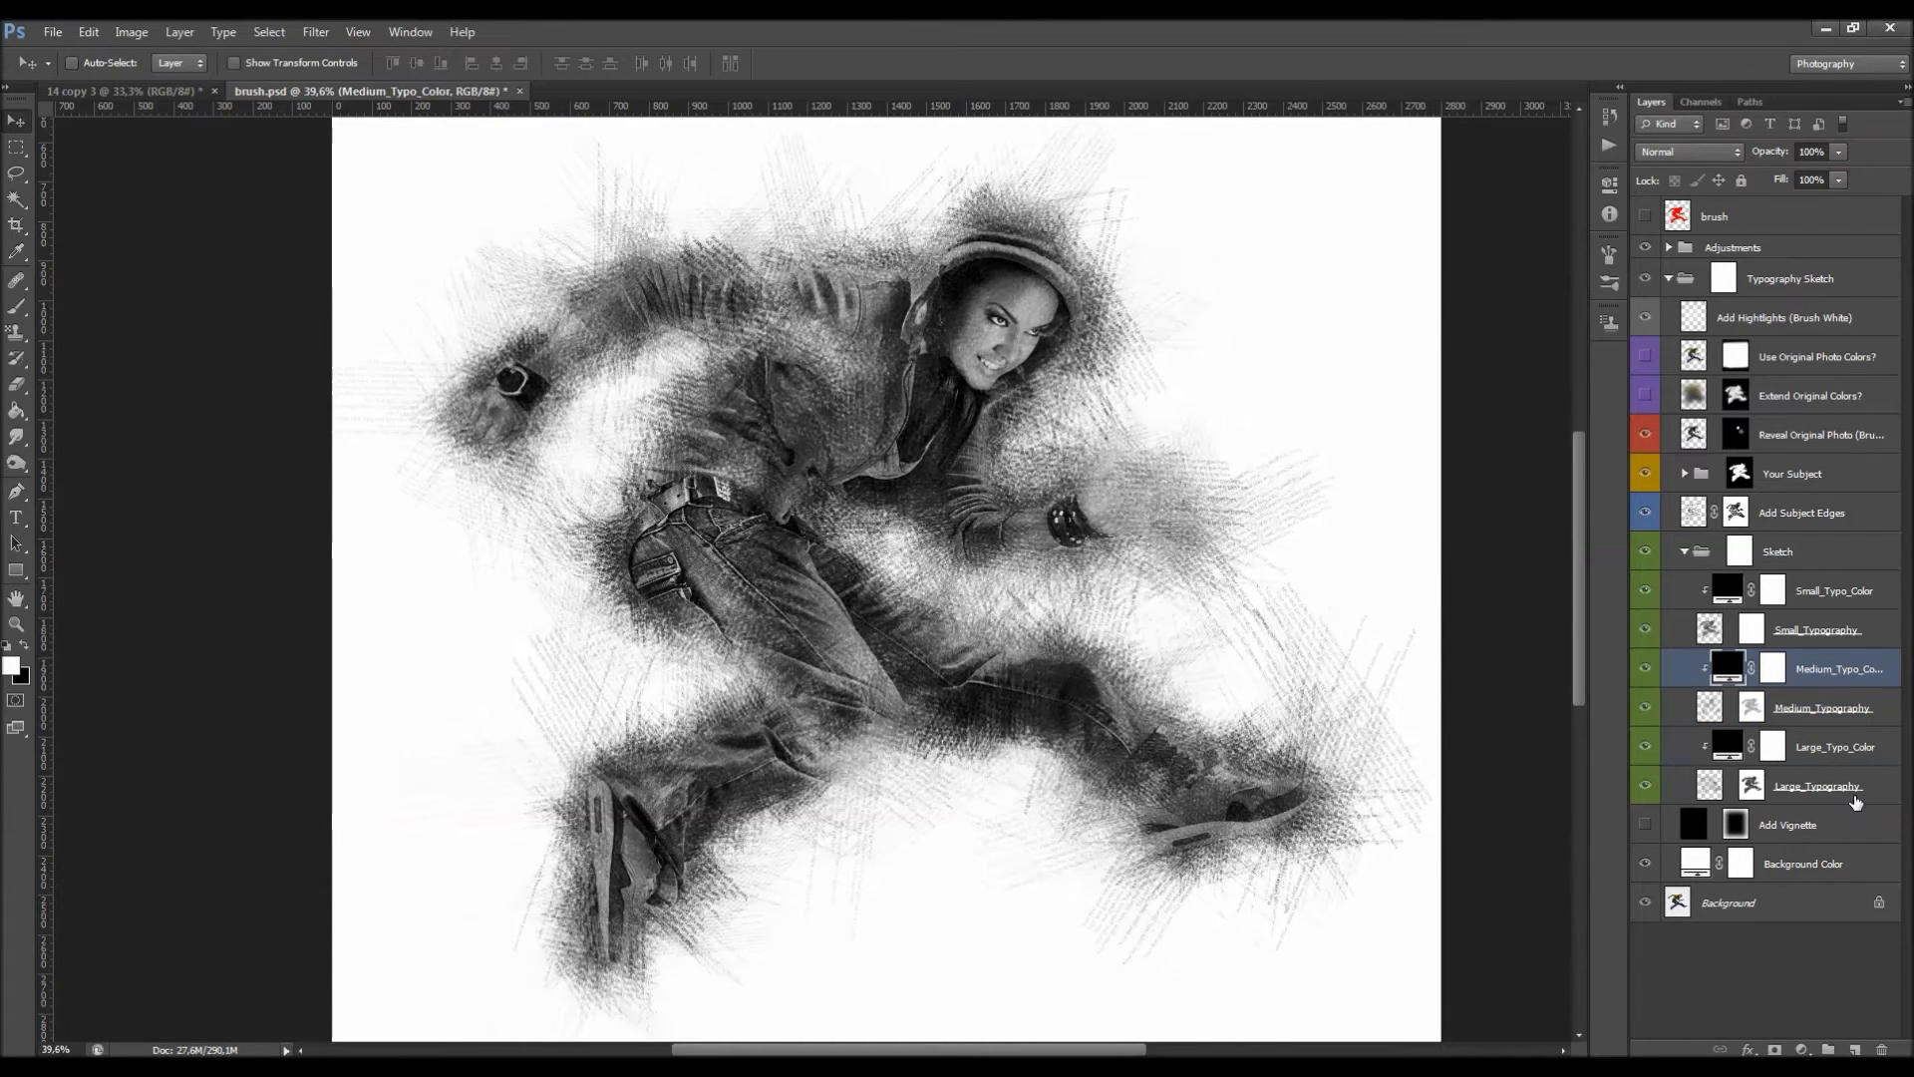
Switch the Large_Typography layer off and on to compare it, and adjust its opacity.
left_click(1850, 794)
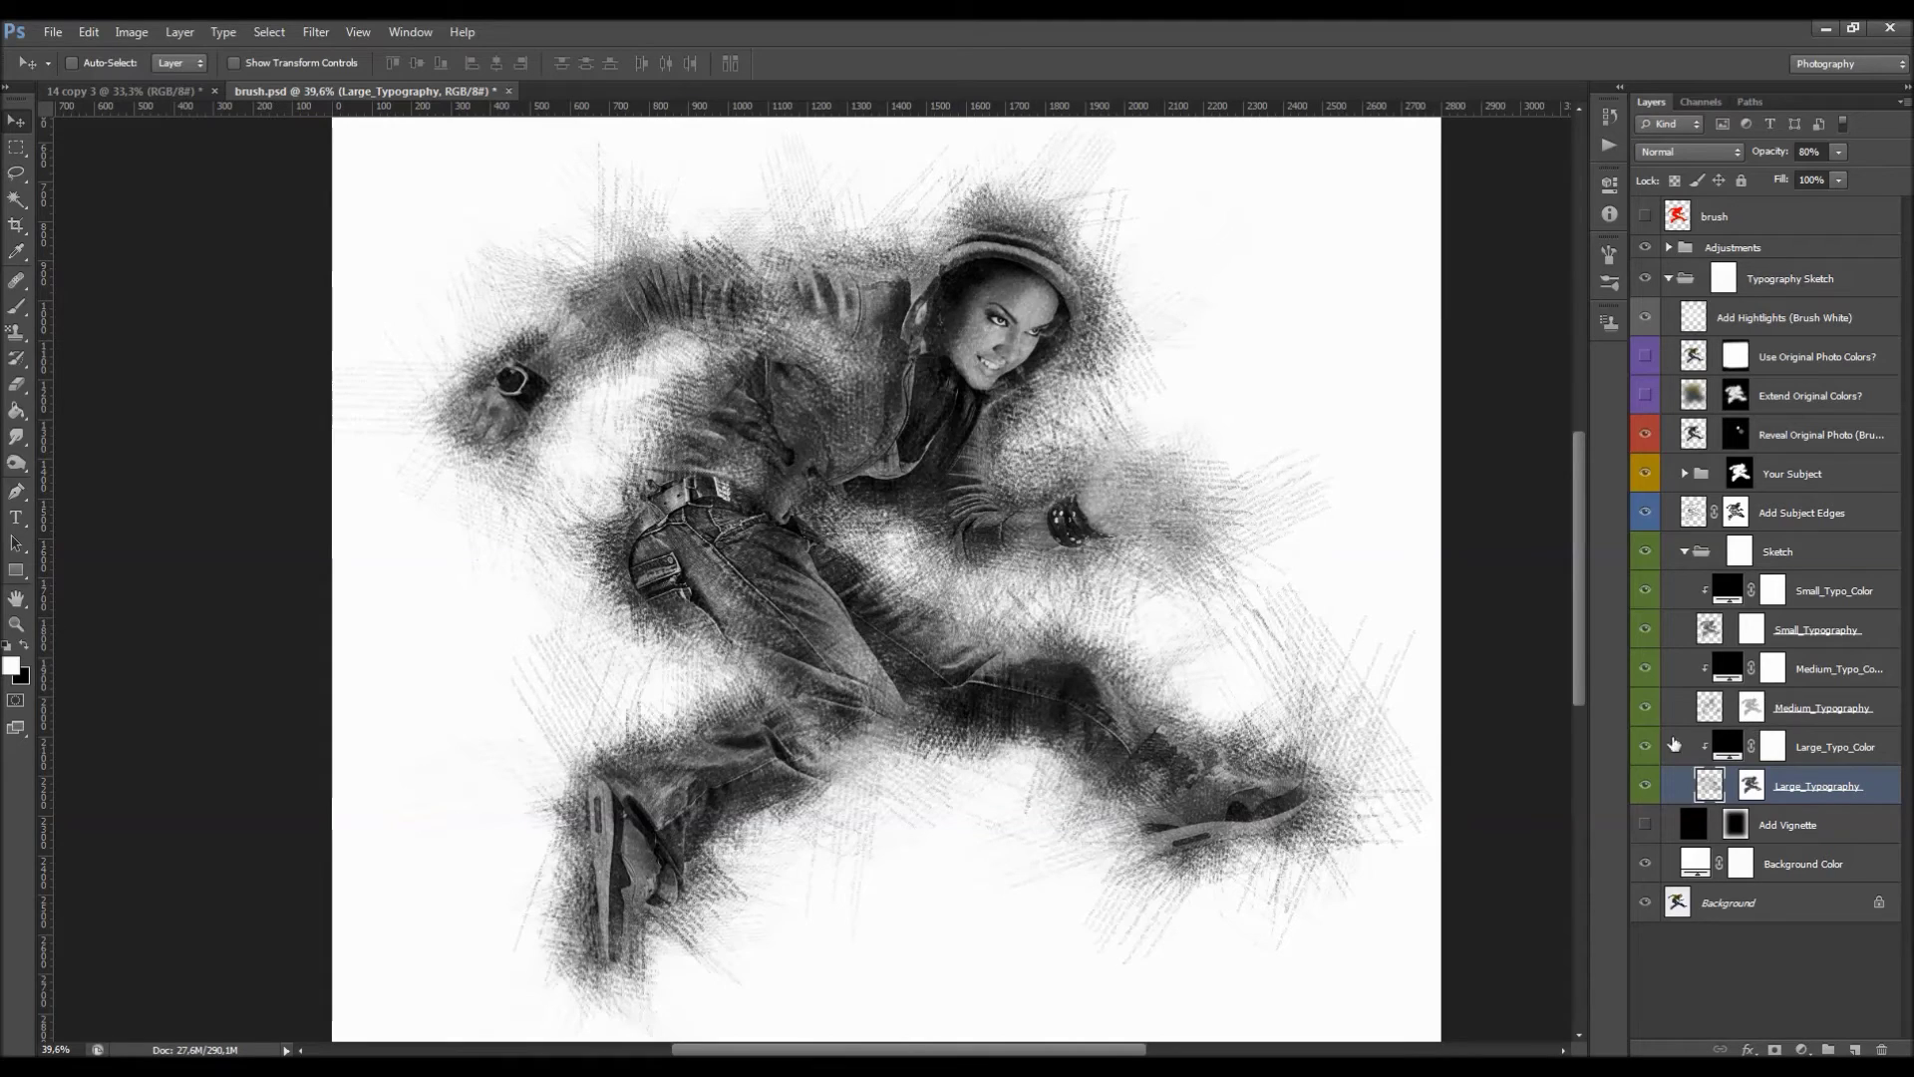
left_click(1645, 783)
left_click(1646, 782)
left_click_drag(1781, 156, 1774, 155)
key("Return")
Switch the Medium_Typography layer off and on to compare it, and set its opacity to 89%.
left_click(1809, 718)
left_click(1646, 707)
left_click(1646, 706)
left_click_drag(1775, 155, 1763, 156)
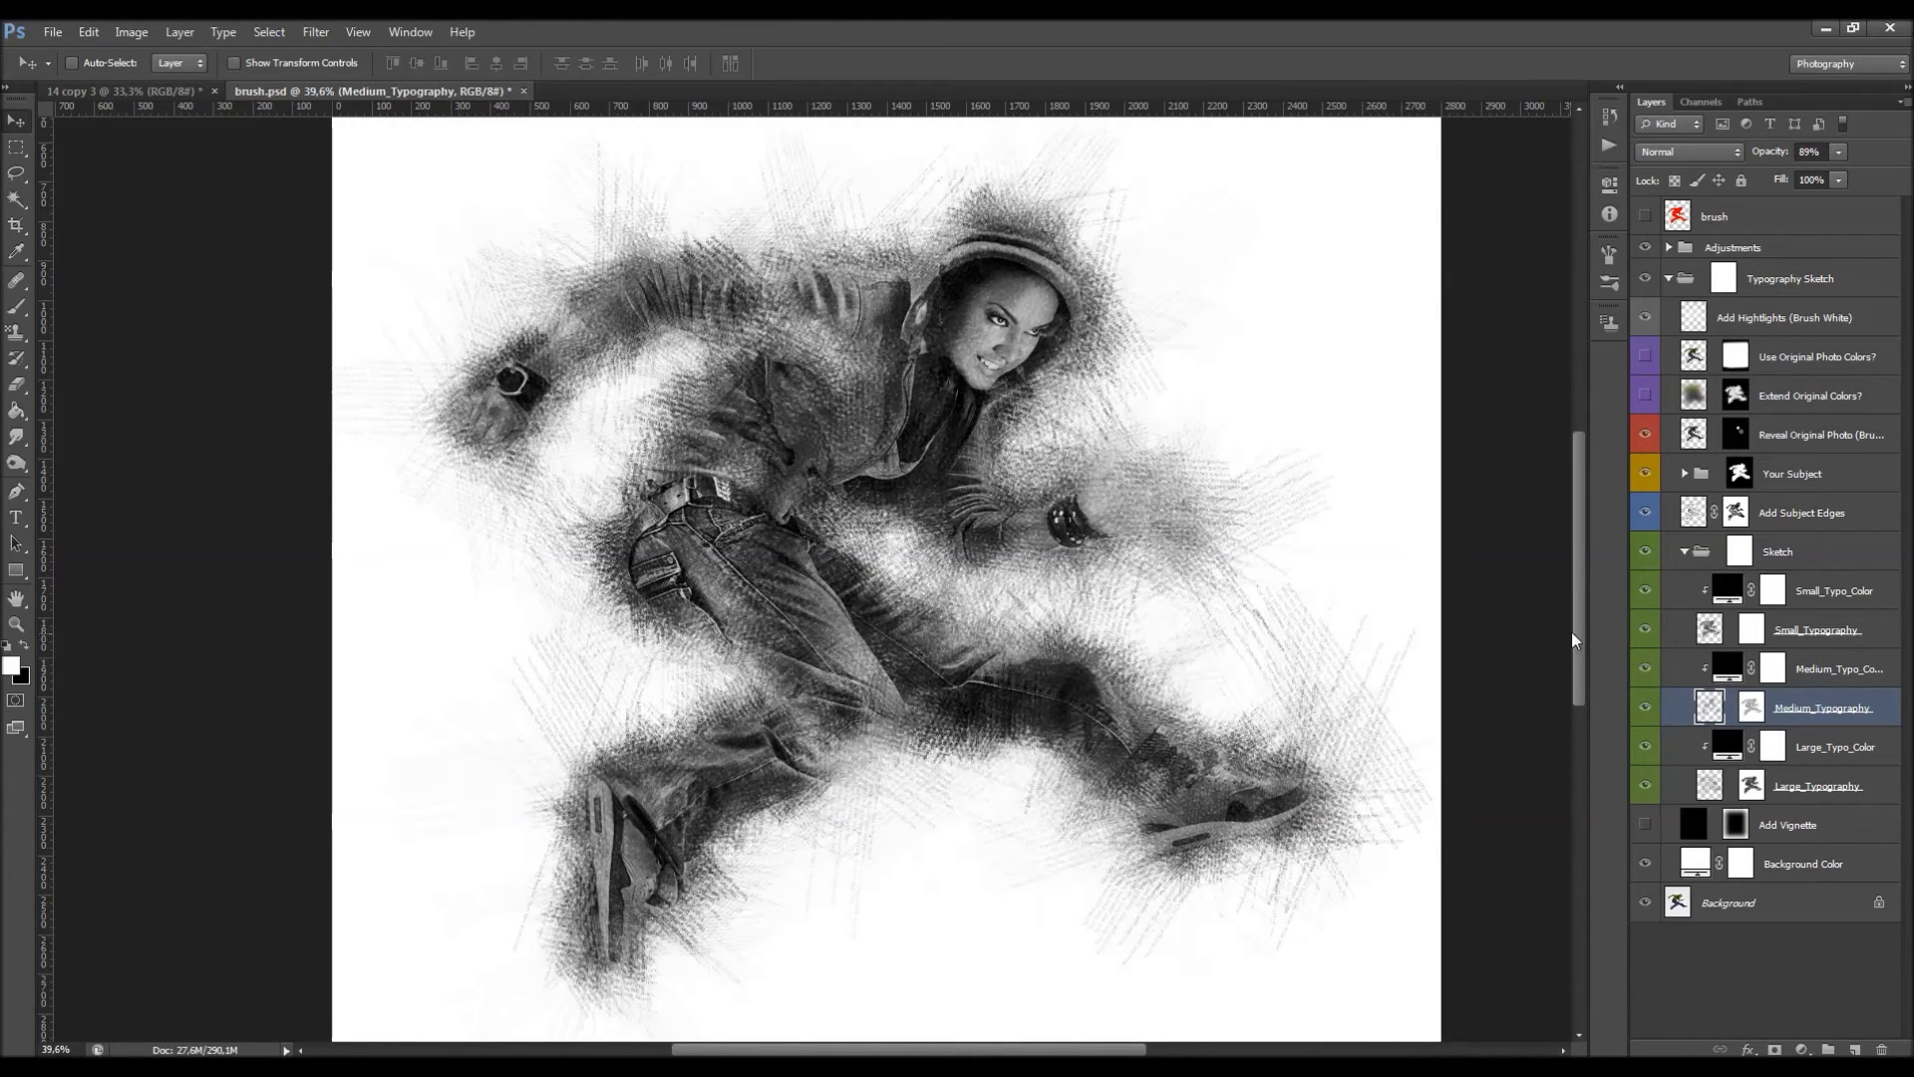
Collapse the Sketch group and switch on the Add Vignette layer, checking it on the whole canvas.
left_click(1724, 554)
left_click(1685, 552)
left_click(1799, 595)
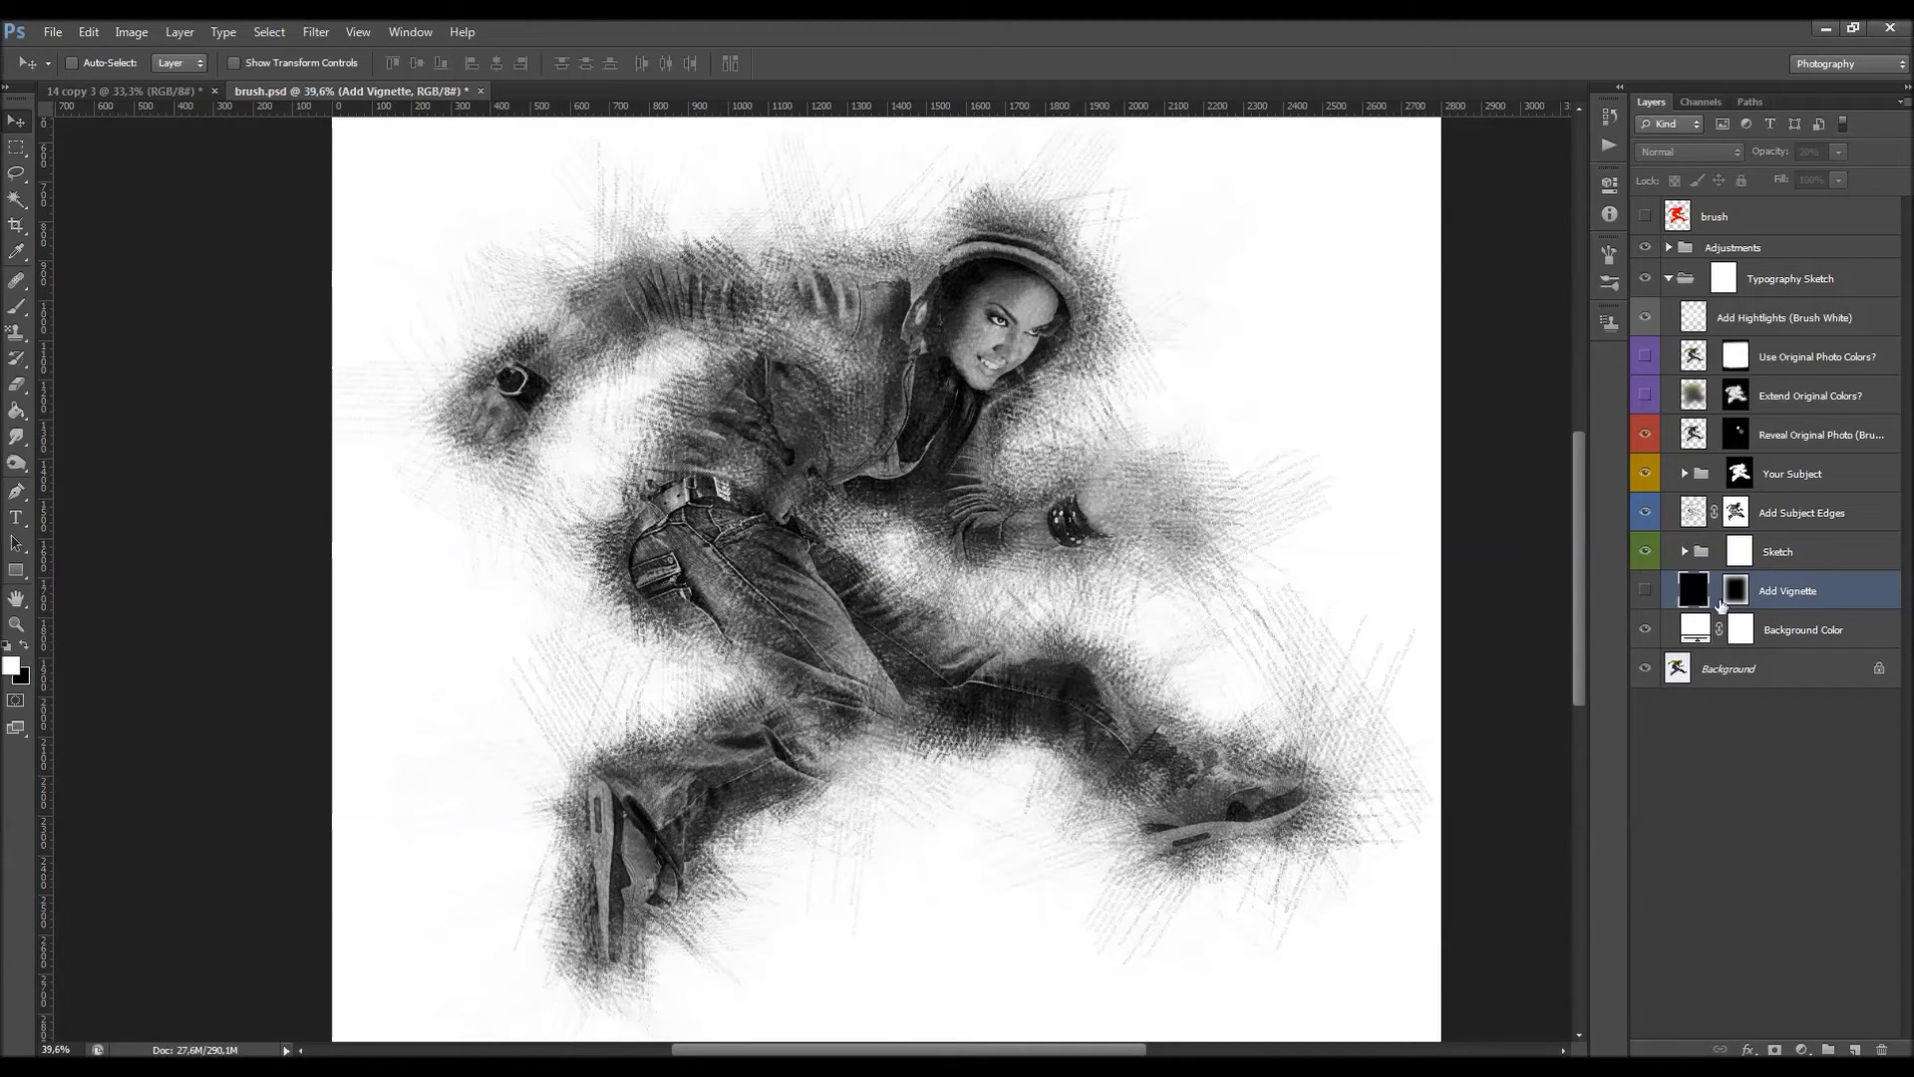
left_click(1643, 595)
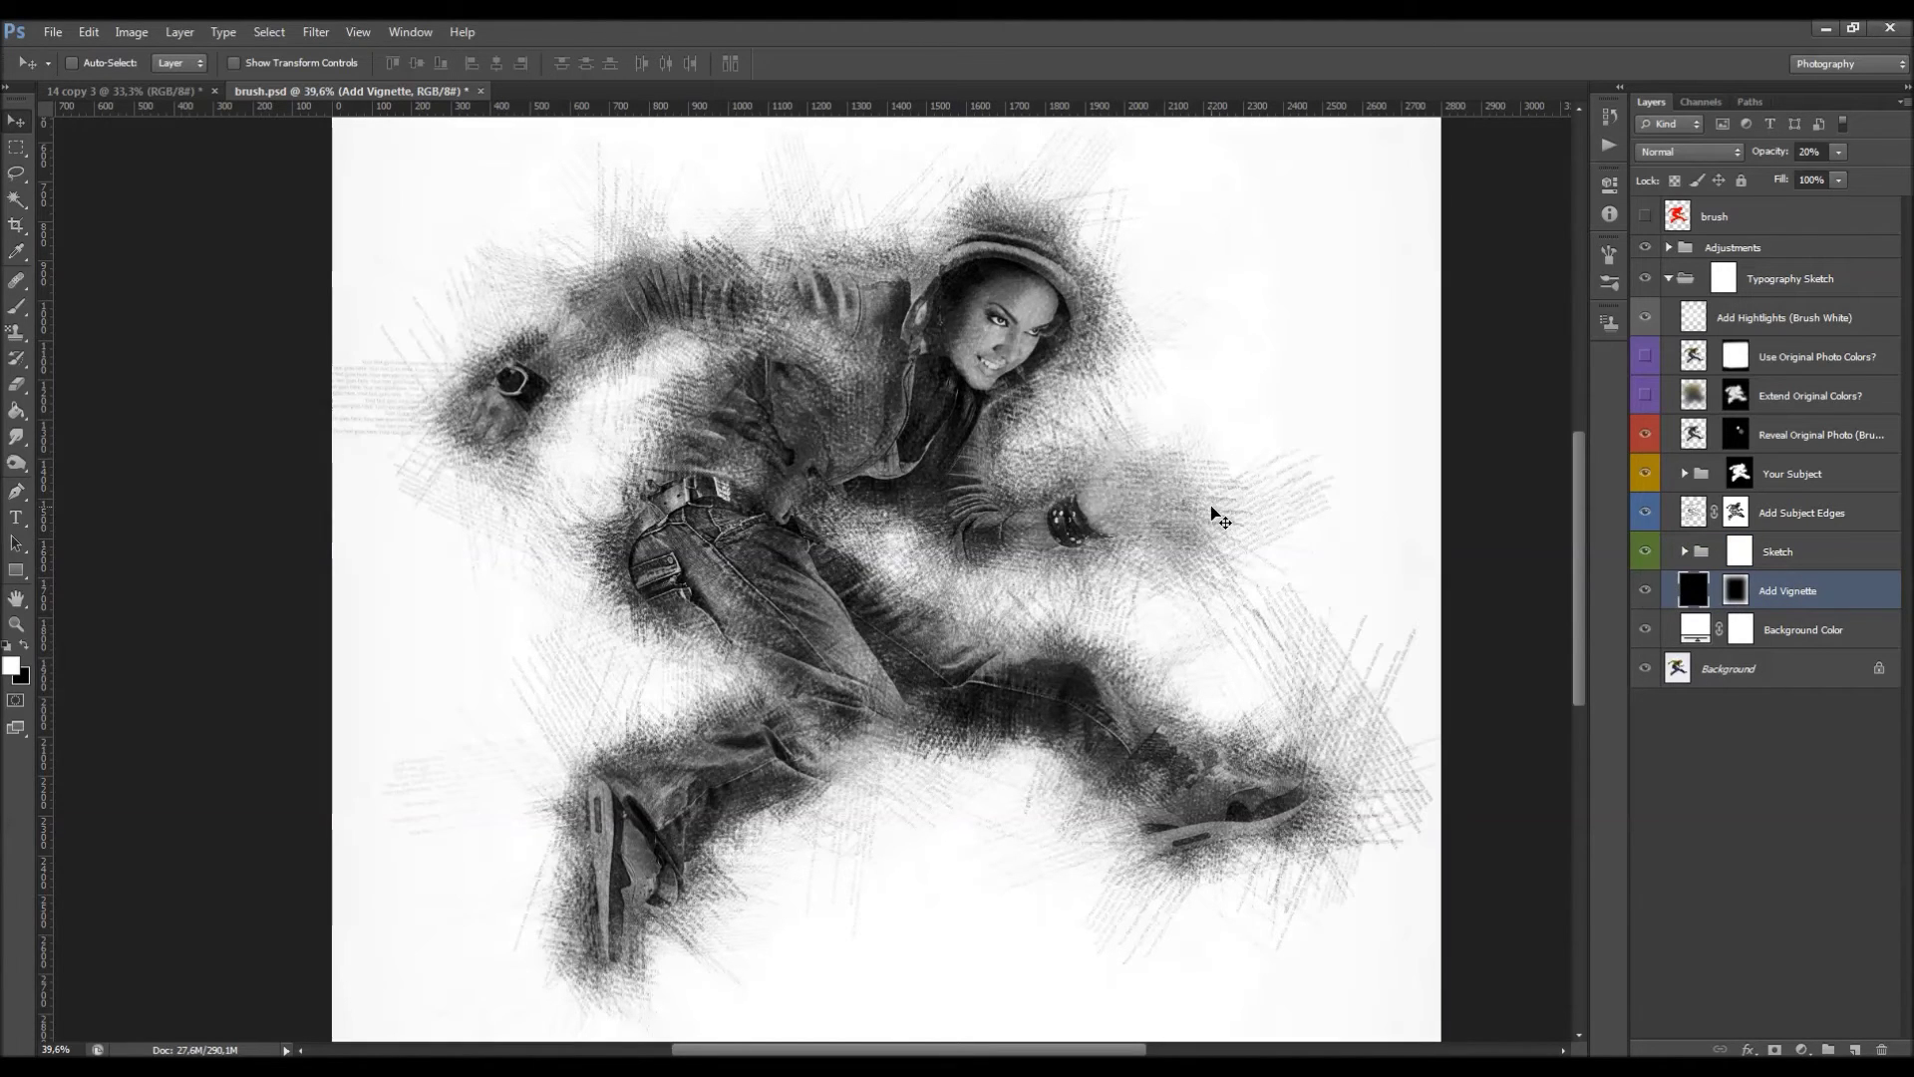
scroll(1186, 462, "down", 2)
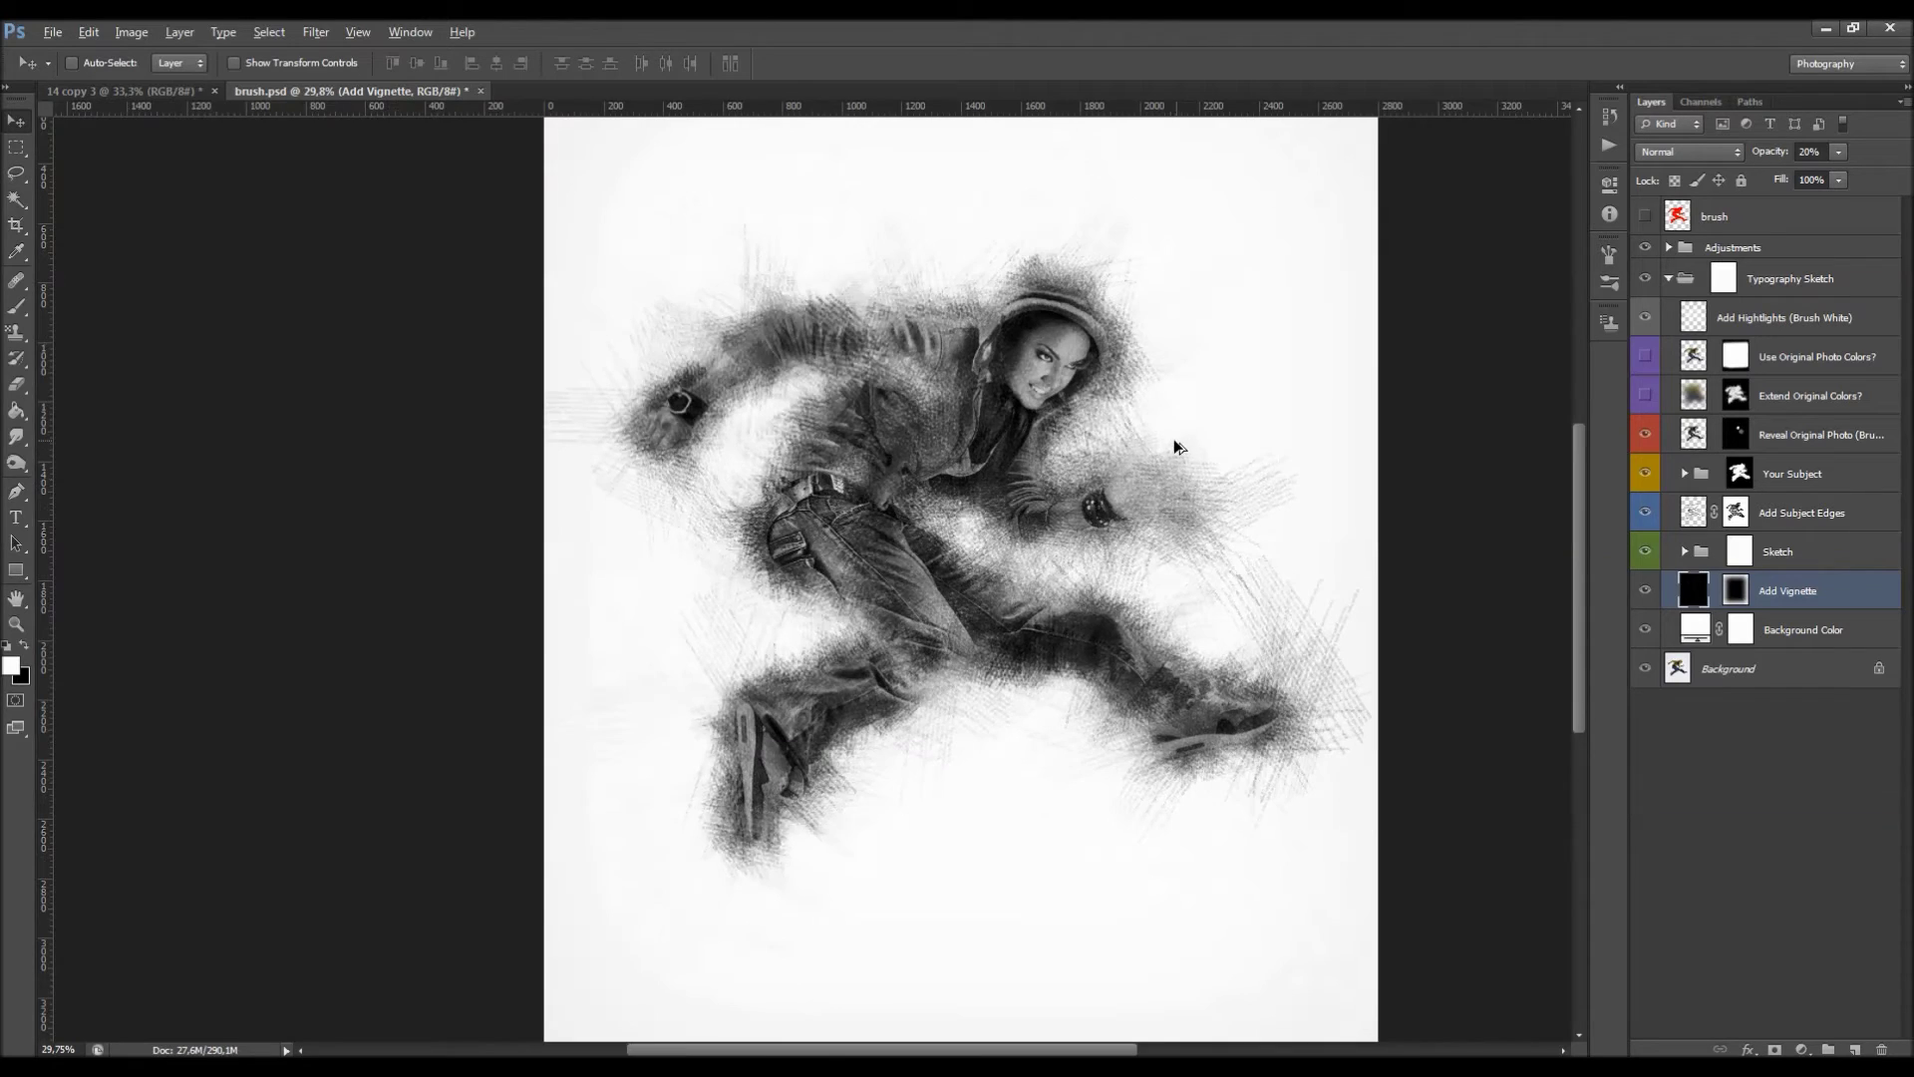
scroll(1062, 433, "down", 2)
scroll(616, 427, "up", 1)
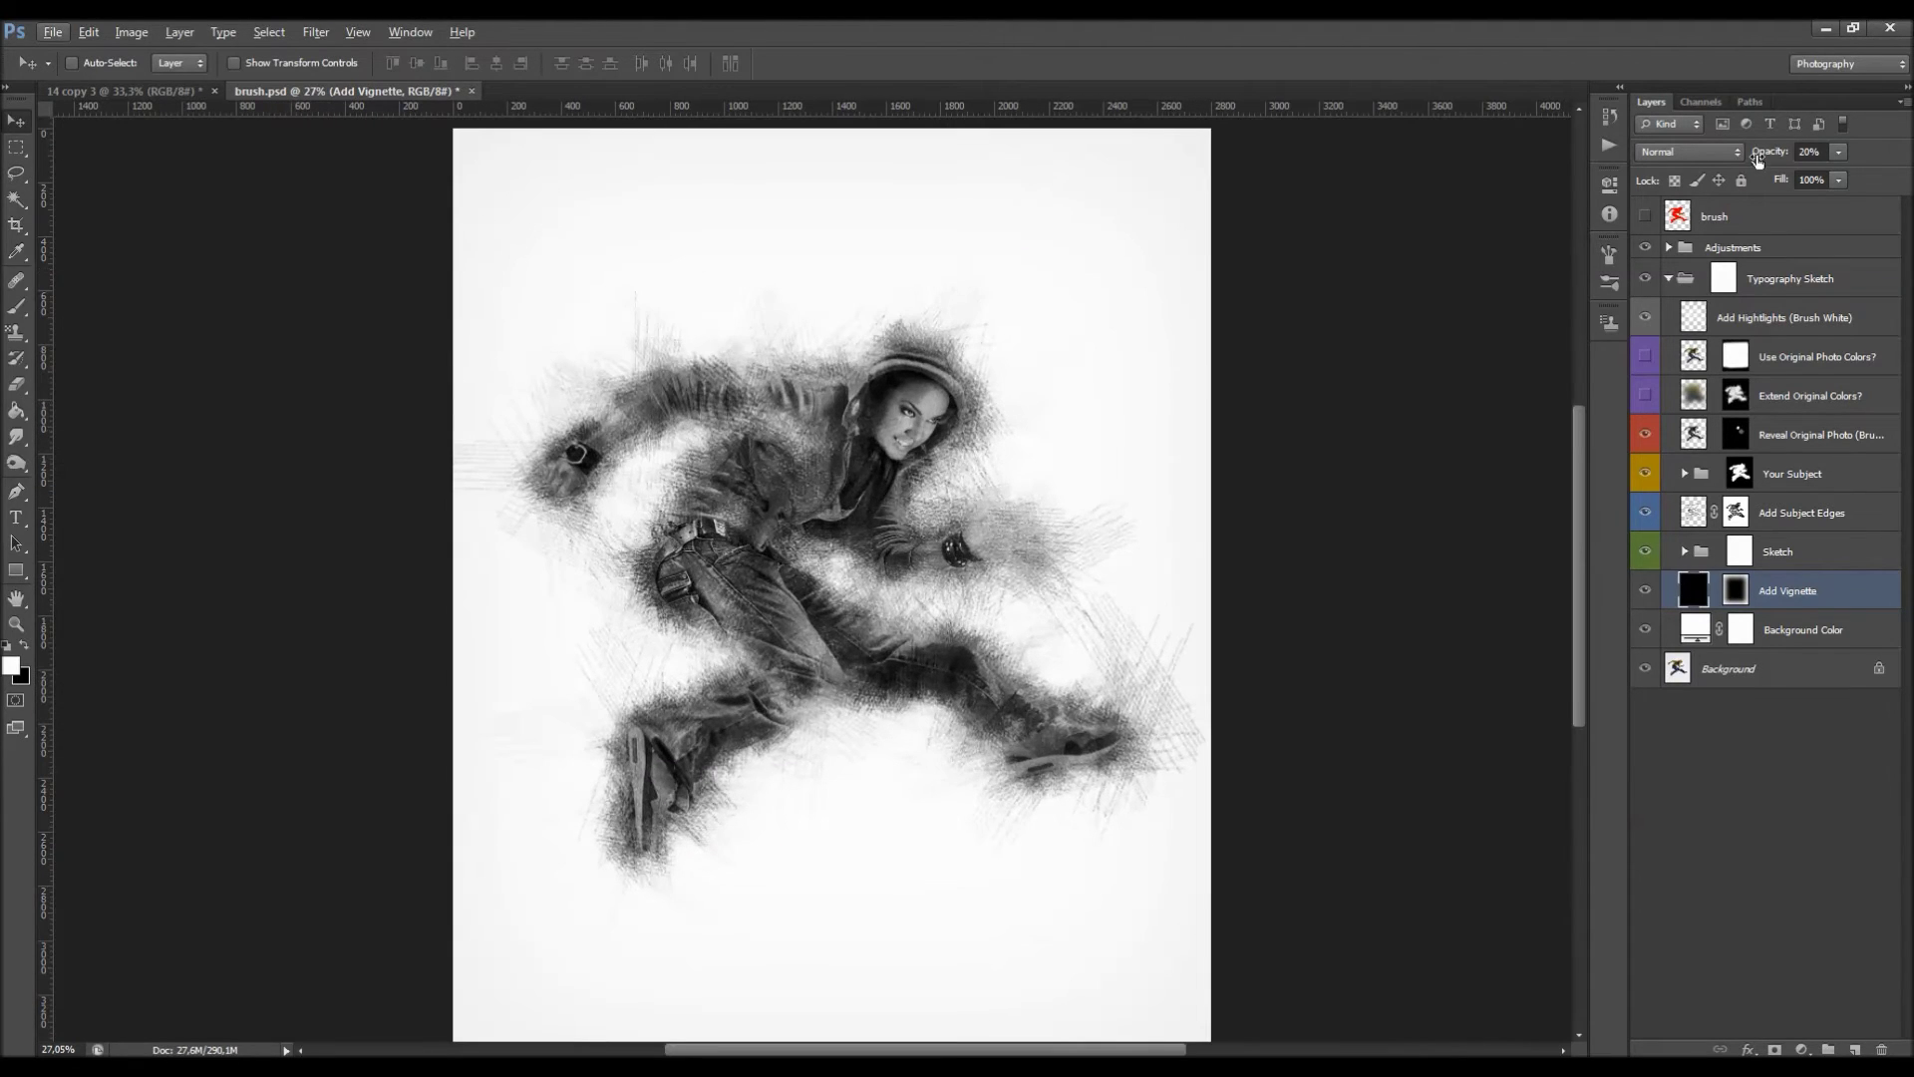
Raise the Add Vignette layer's opacity to 43%.
left_click_drag(1756, 154, 1766, 154)
left_click_drag(1772, 155, 1775, 159)
scroll(1004, 398, "down", 1)
scroll(1004, 397, "up", 2)
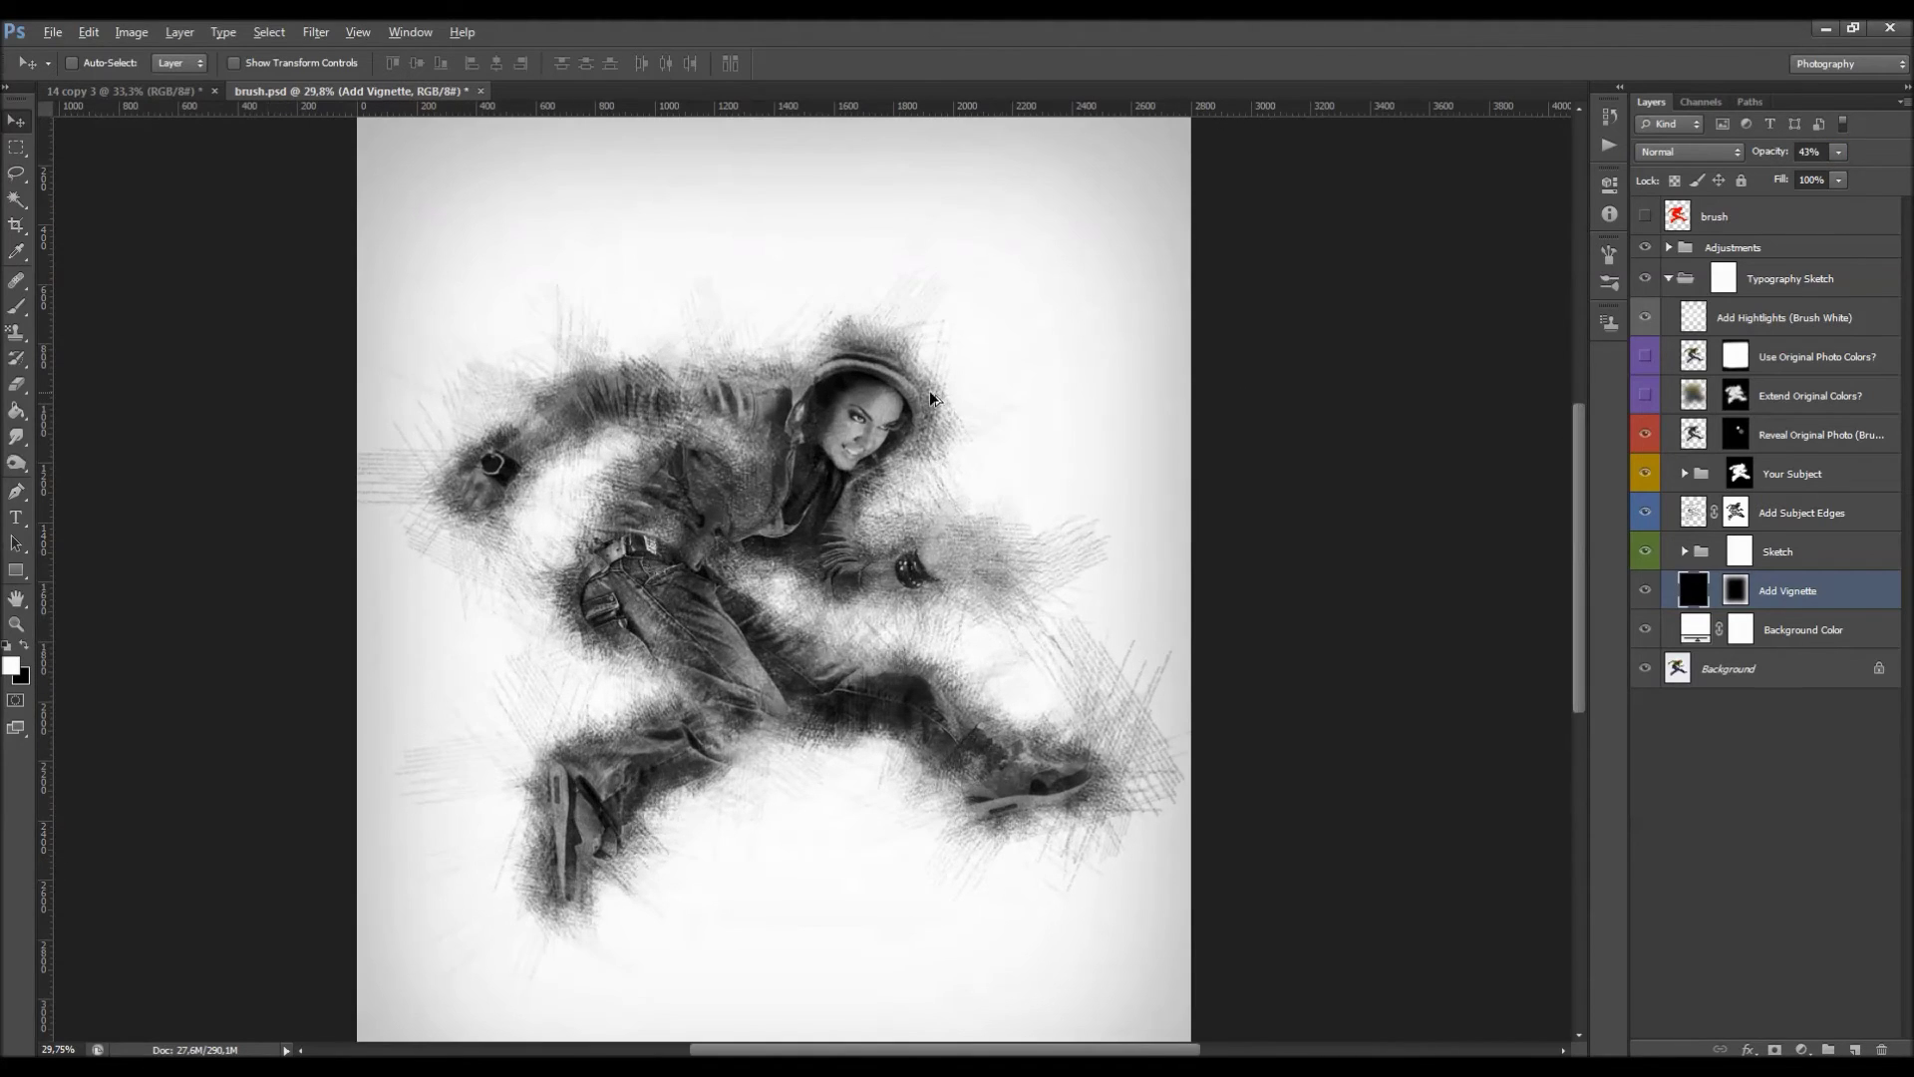
Inspect the Add Vignette layer's mask on its own and try adjusting it with Refine Mask.
left_click(1736, 594, "alt")
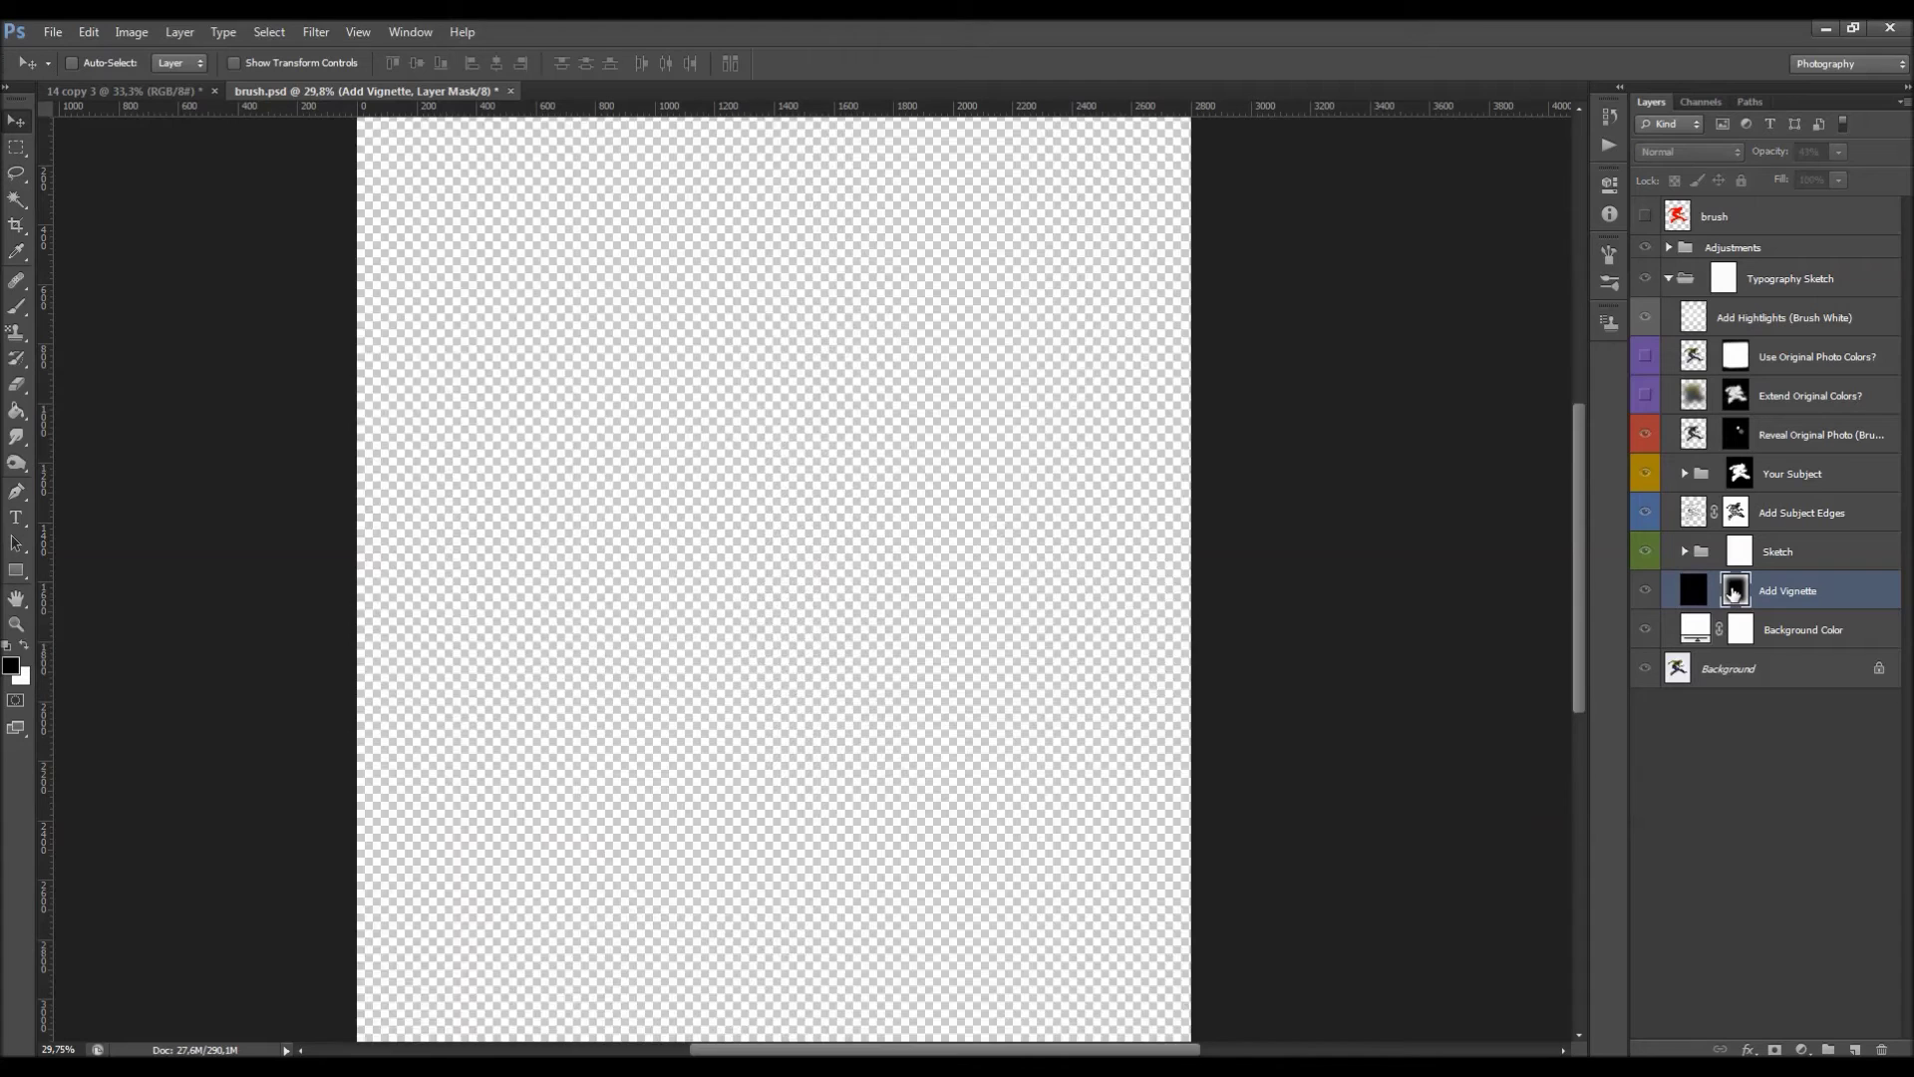
left_click(1735, 594, "alt")
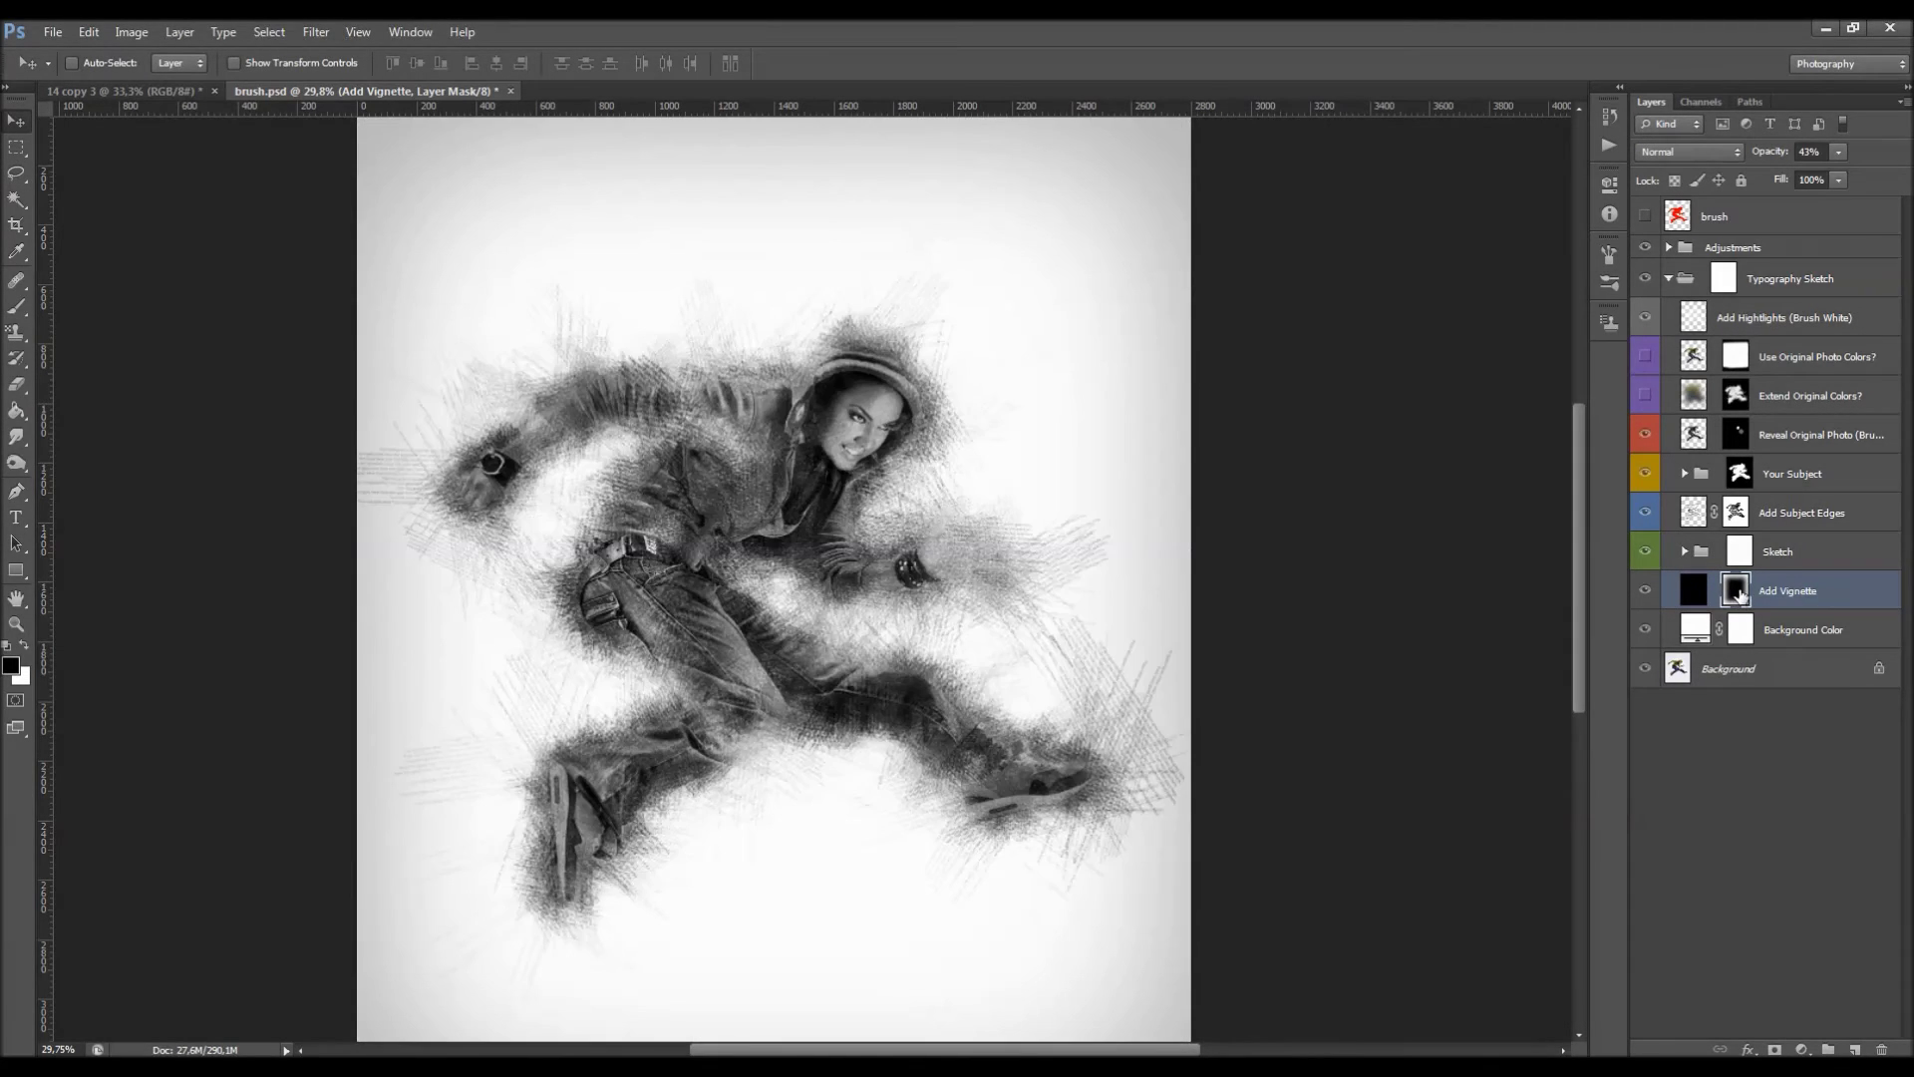
right_click(1736, 594)
left_click(1735, 760)
mouse_move(1008, 610)
left_mouse_down()
mouse_move(967, 608)
mouse_move(1020, 616)
mouse_move(996, 609)
left_mouse_up()
left_click(1025, 786)
Set the Add Vignette layer's opacity to 30%.
scroll(1035, 472, "down", 2)
scroll(963, 451, "up", 1)
left_click_drag(1774, 157, 1760, 157)
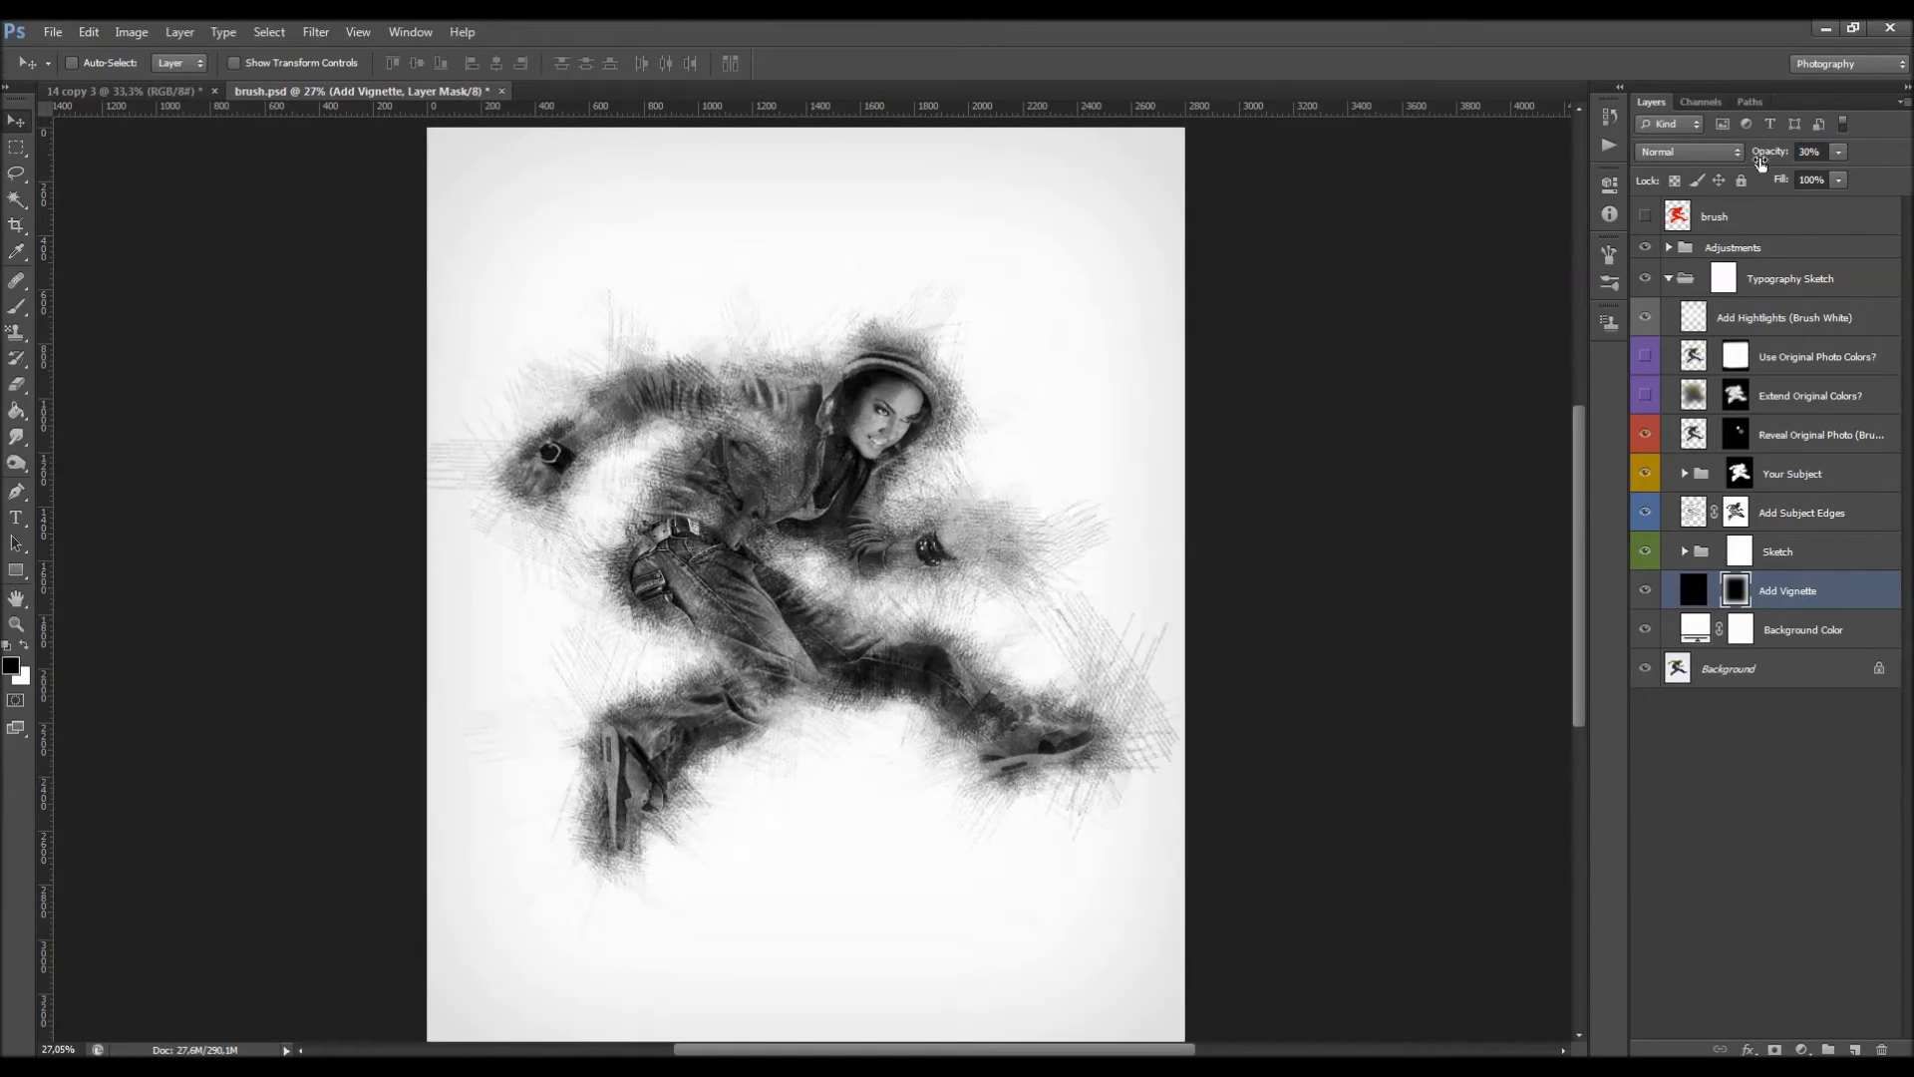
Try different colours for the Background Color fill and return it to white.
left_click(1829, 640)
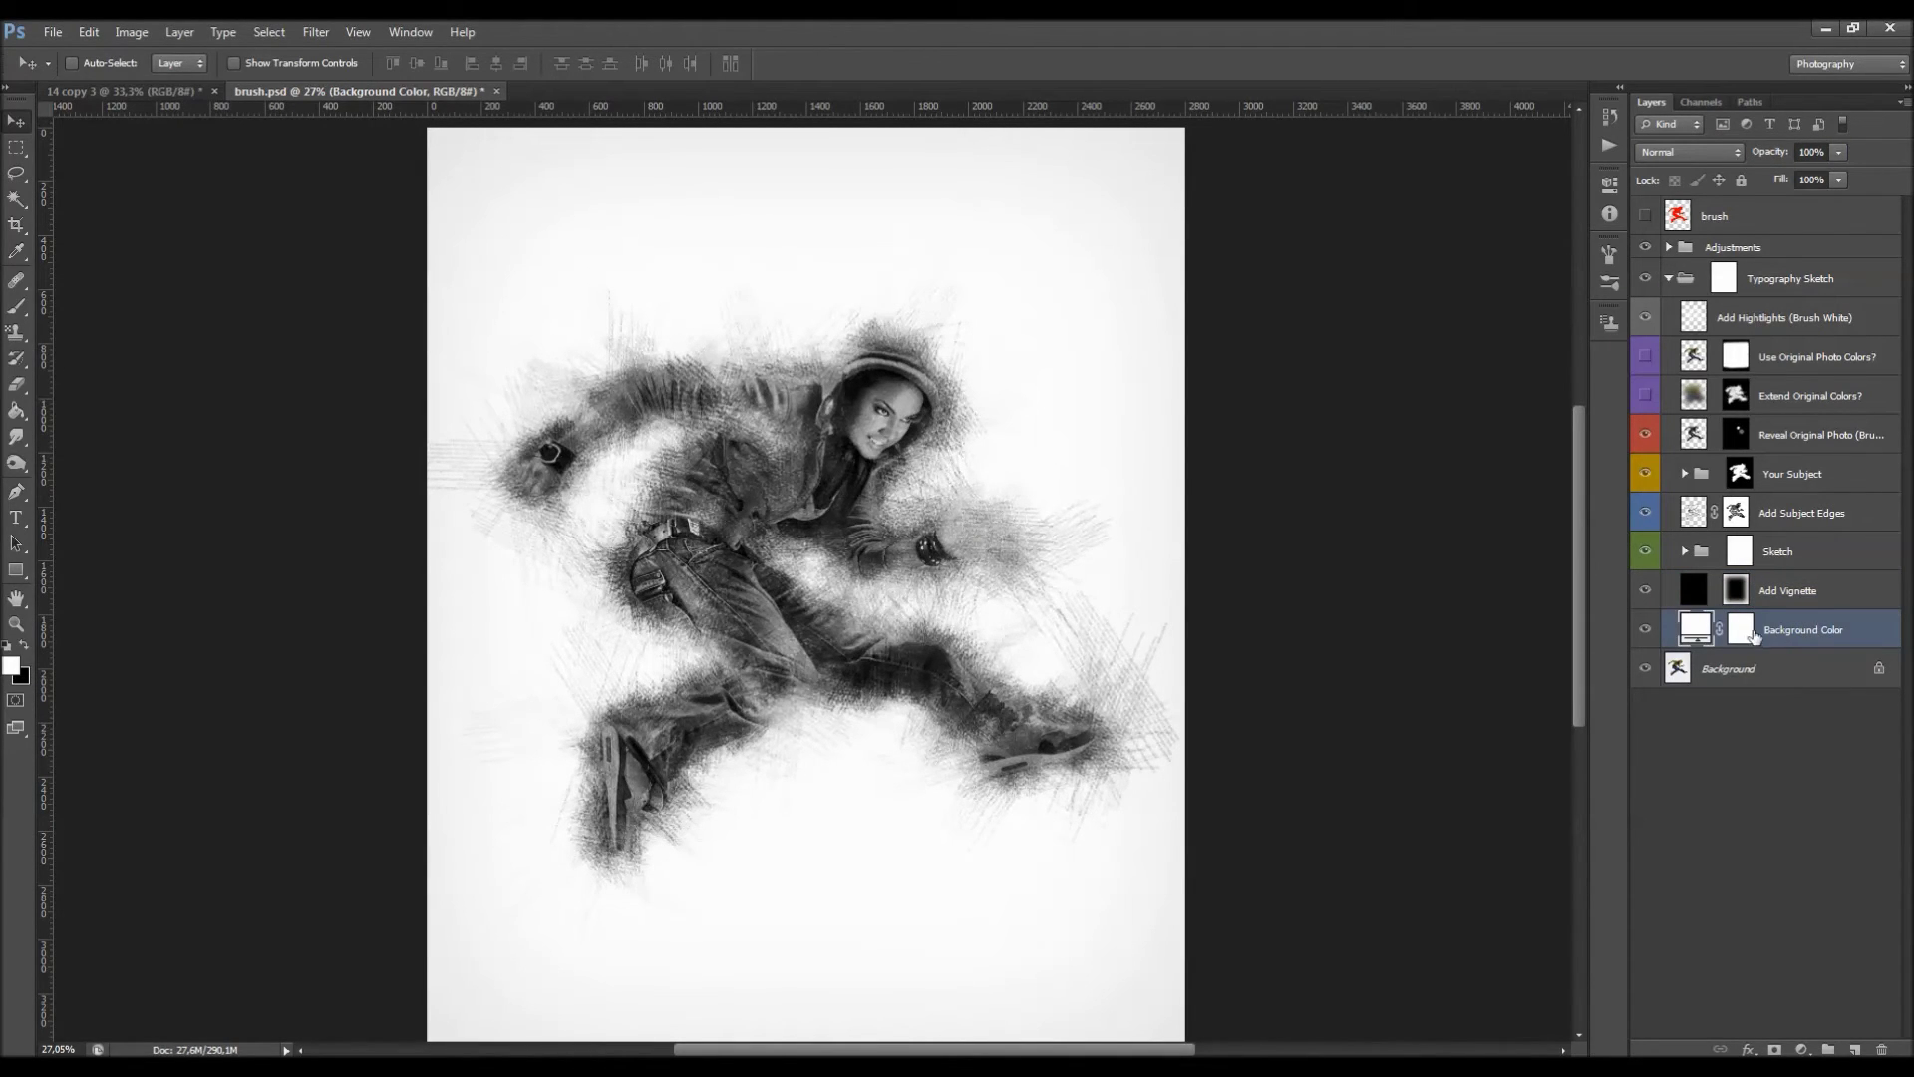
double_click(1700, 632)
mouse_move(1187, 680)
left_mouse_down()
mouse_move(1208, 666)
mouse_move(1156, 736)
mouse_move(1265, 727)
mouse_move(1522, 484)
left_mouse_up()
left_click_drag(1426, 794, 1441, 902)
mouse_move(1272, 816)
left_mouse_down()
mouse_move(1226, 688)
mouse_move(1153, 662)
left_mouse_up()
left_click(1598, 652)
Collapse Typography Sketch, try moving the shadow and highlight points of the Overall Brightness curve in the Adjustments group, and reset it.
left_click(1669, 280)
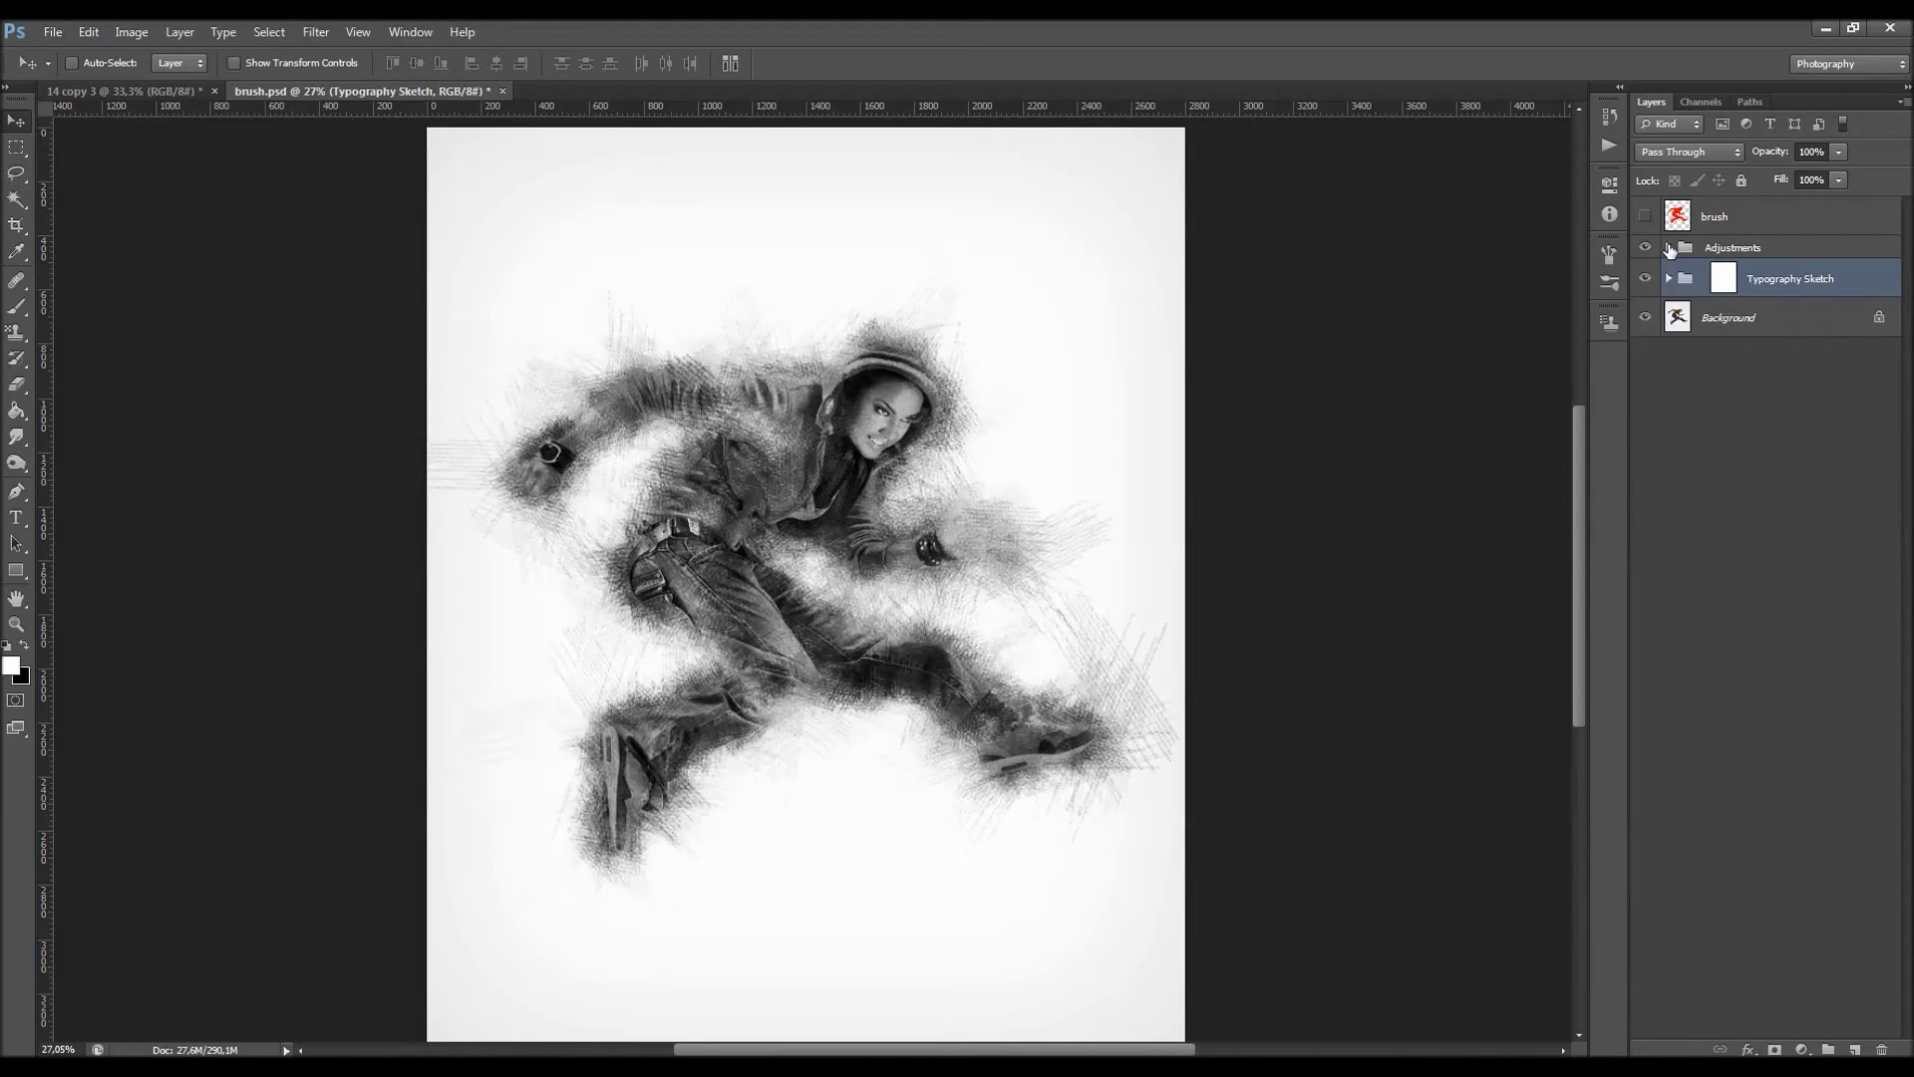
left_click(1669, 247)
left_click(1724, 346)
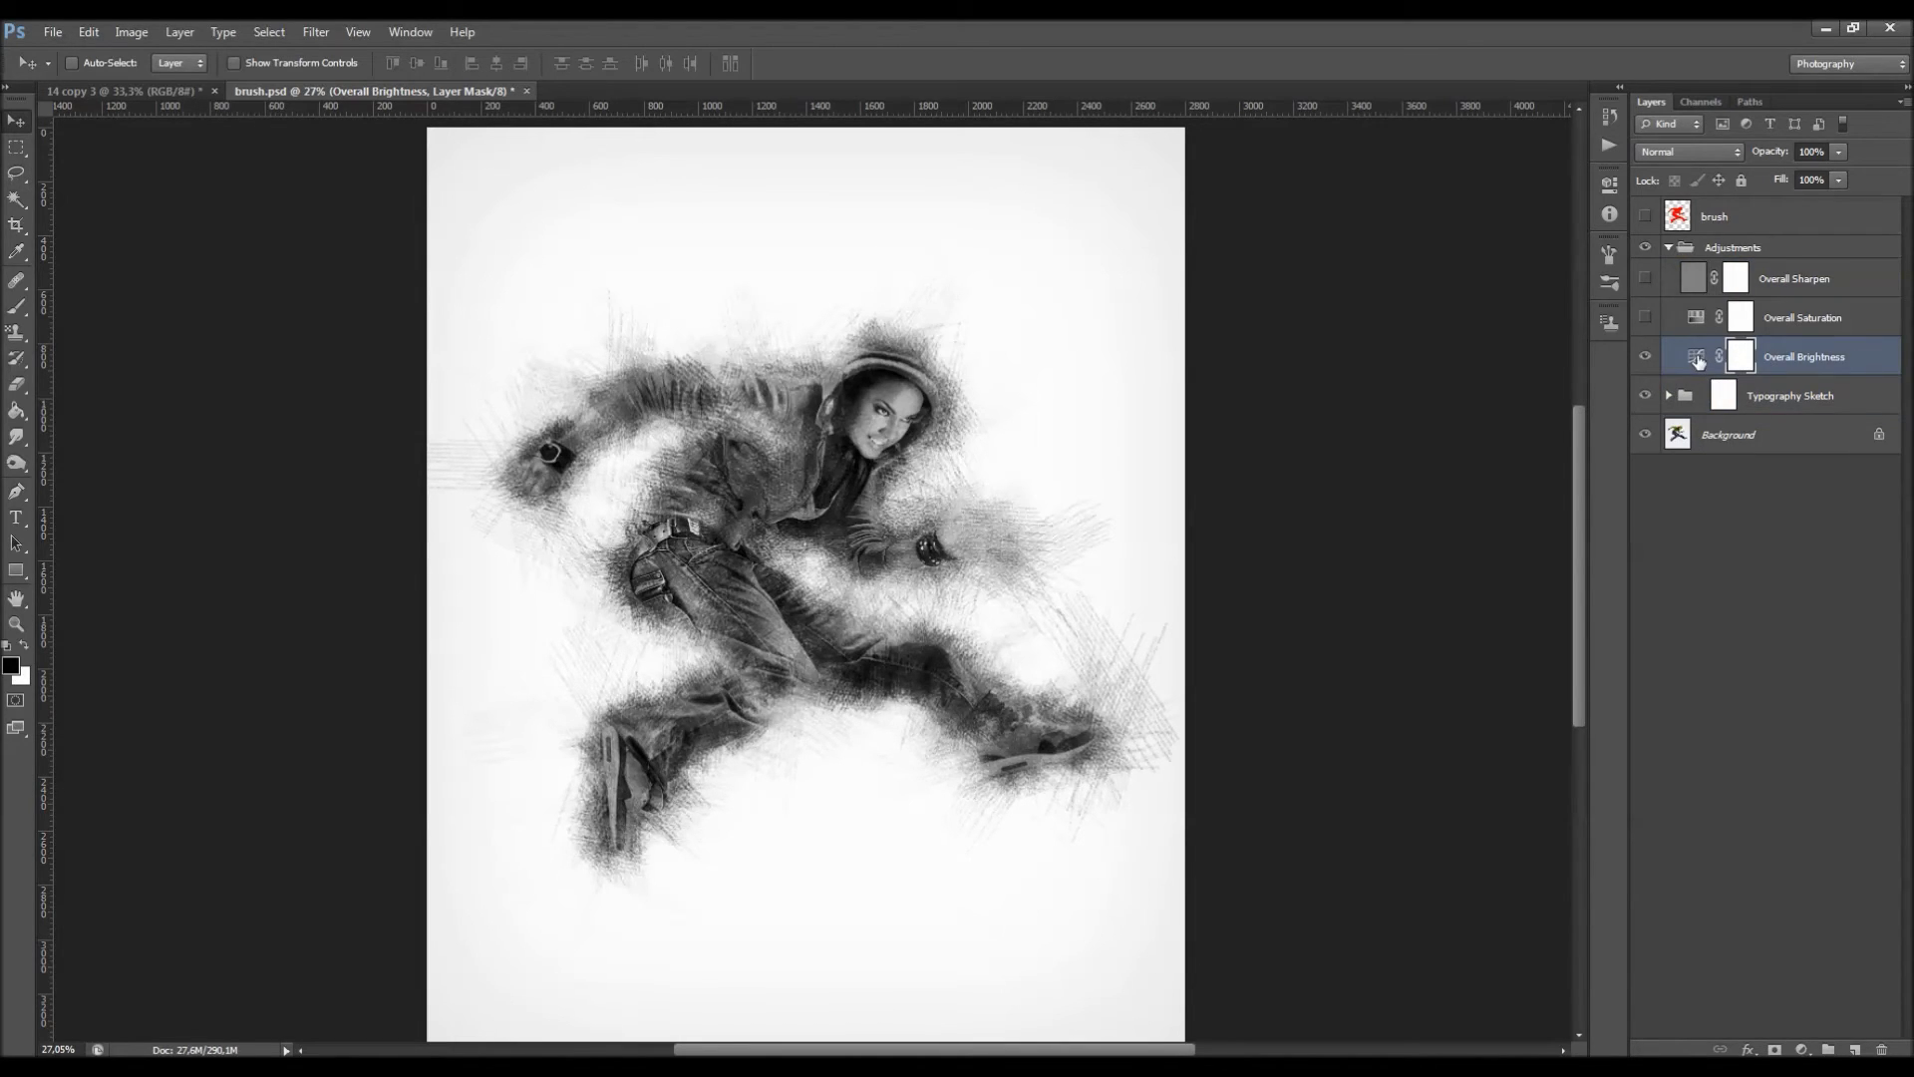
double_click(1699, 361)
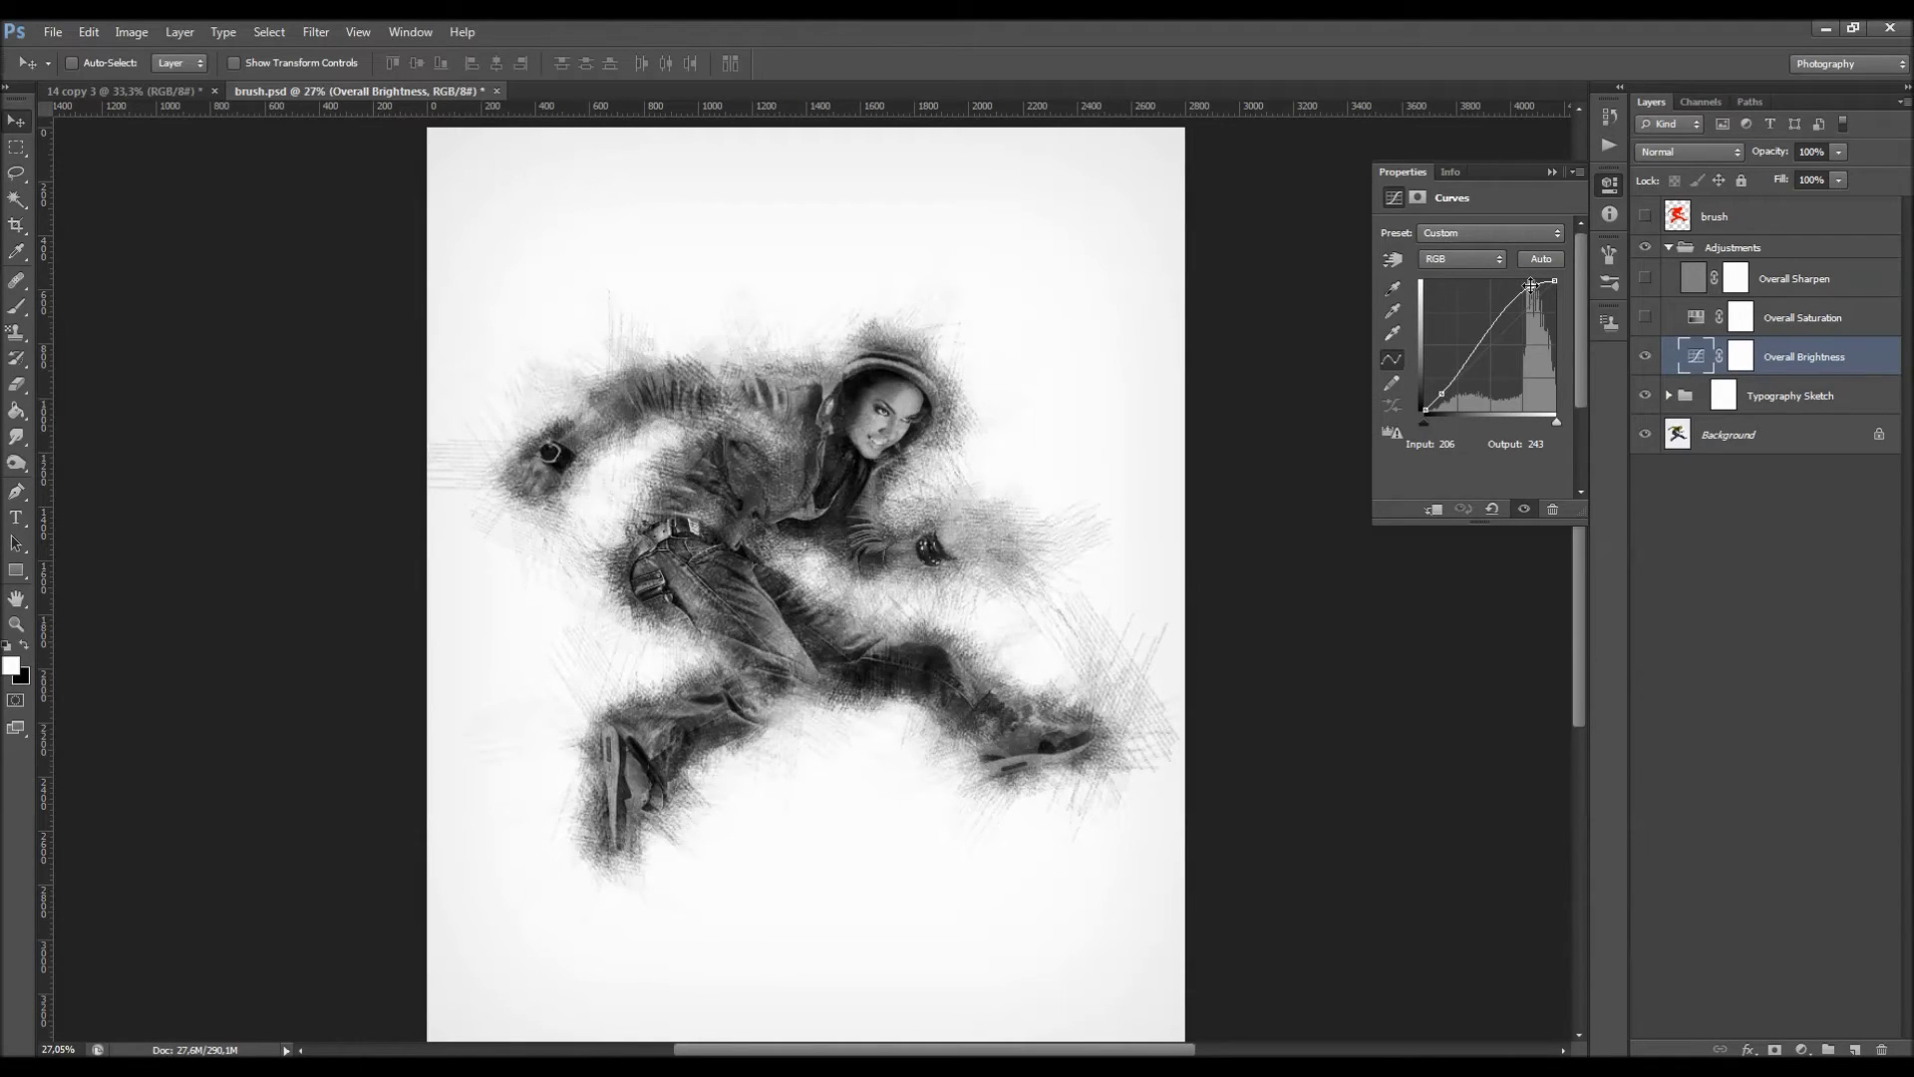
left_click_drag(1441, 393, 1441, 394)
mouse_move(1531, 284)
left_mouse_down()
mouse_move(1532, 307)
mouse_move(1525, 290)
left_mouse_up()
left_click(1495, 511)
left_click(1550, 172)
Switch on the Overall Saturation adjustment layer and expand the Typography Sketch group.
left_click(1775, 319)
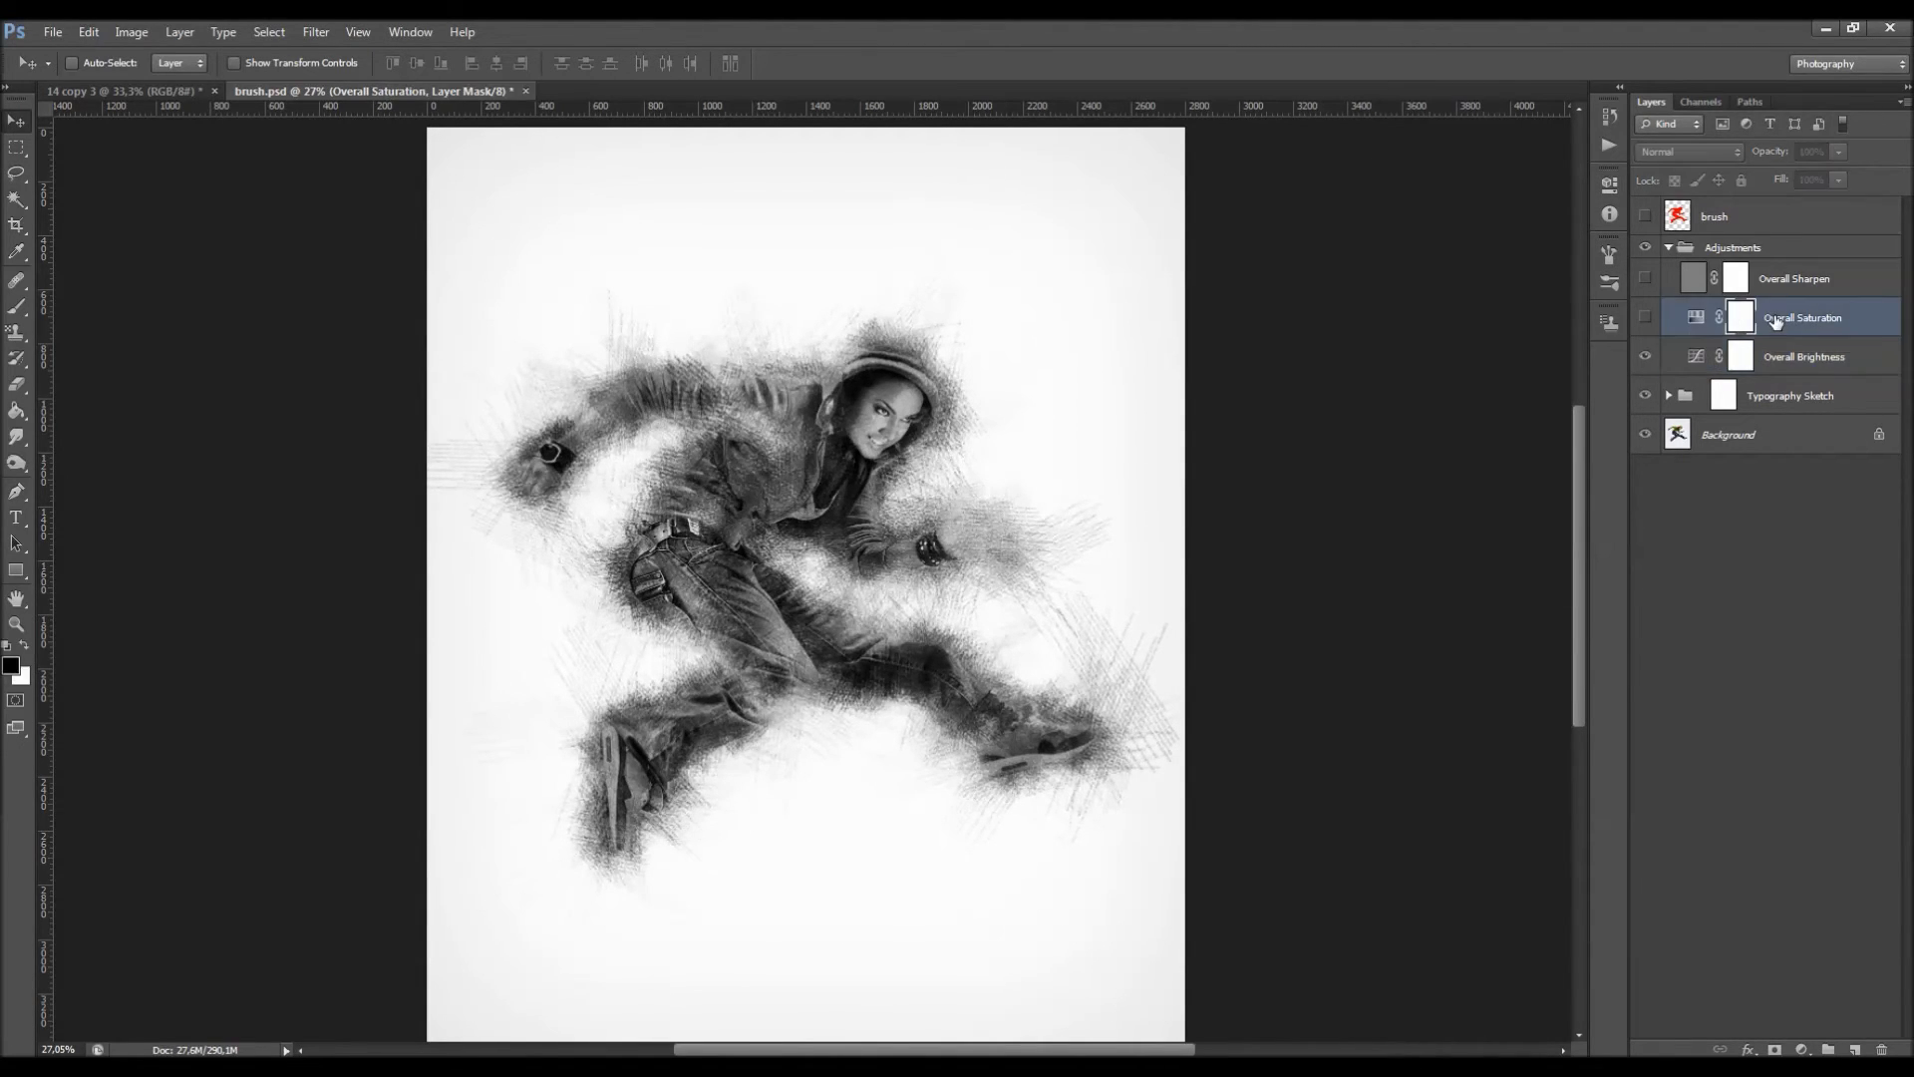
left_click(1645, 319)
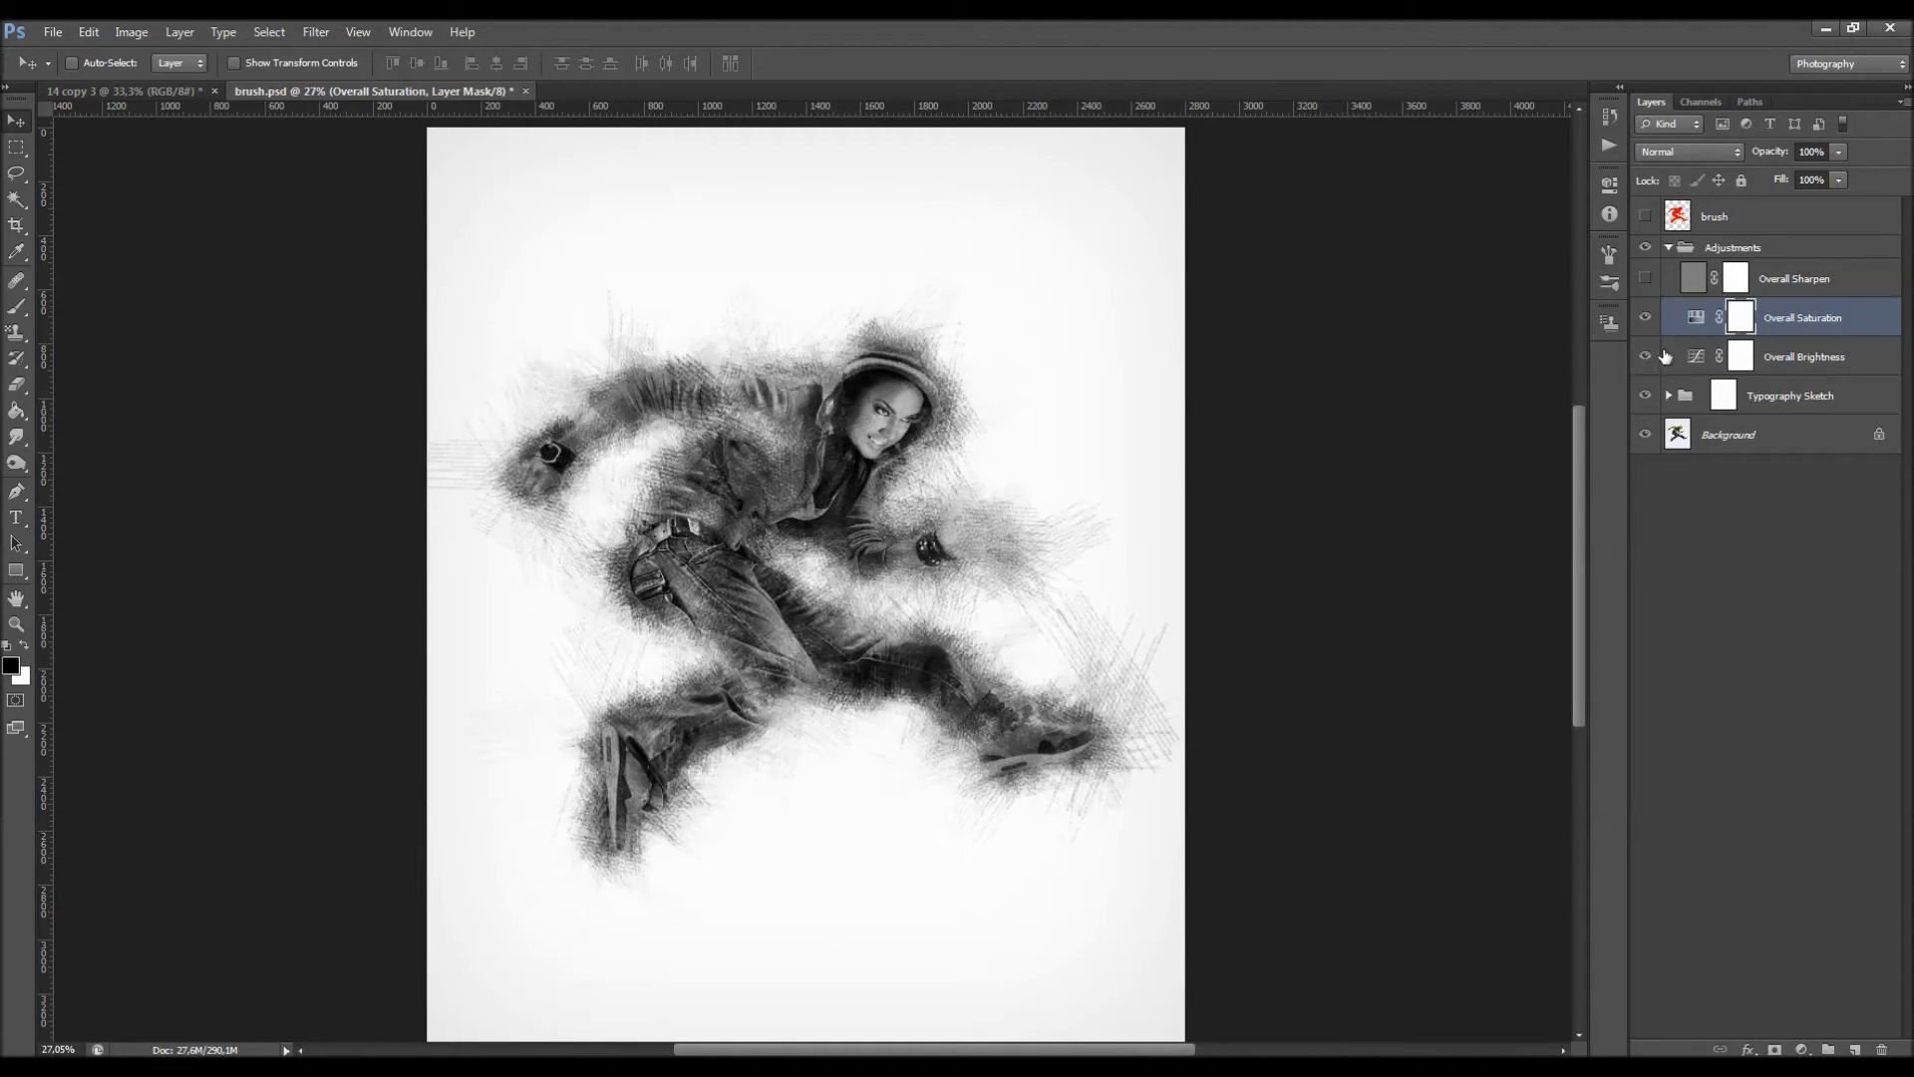
left_click(1668, 396)
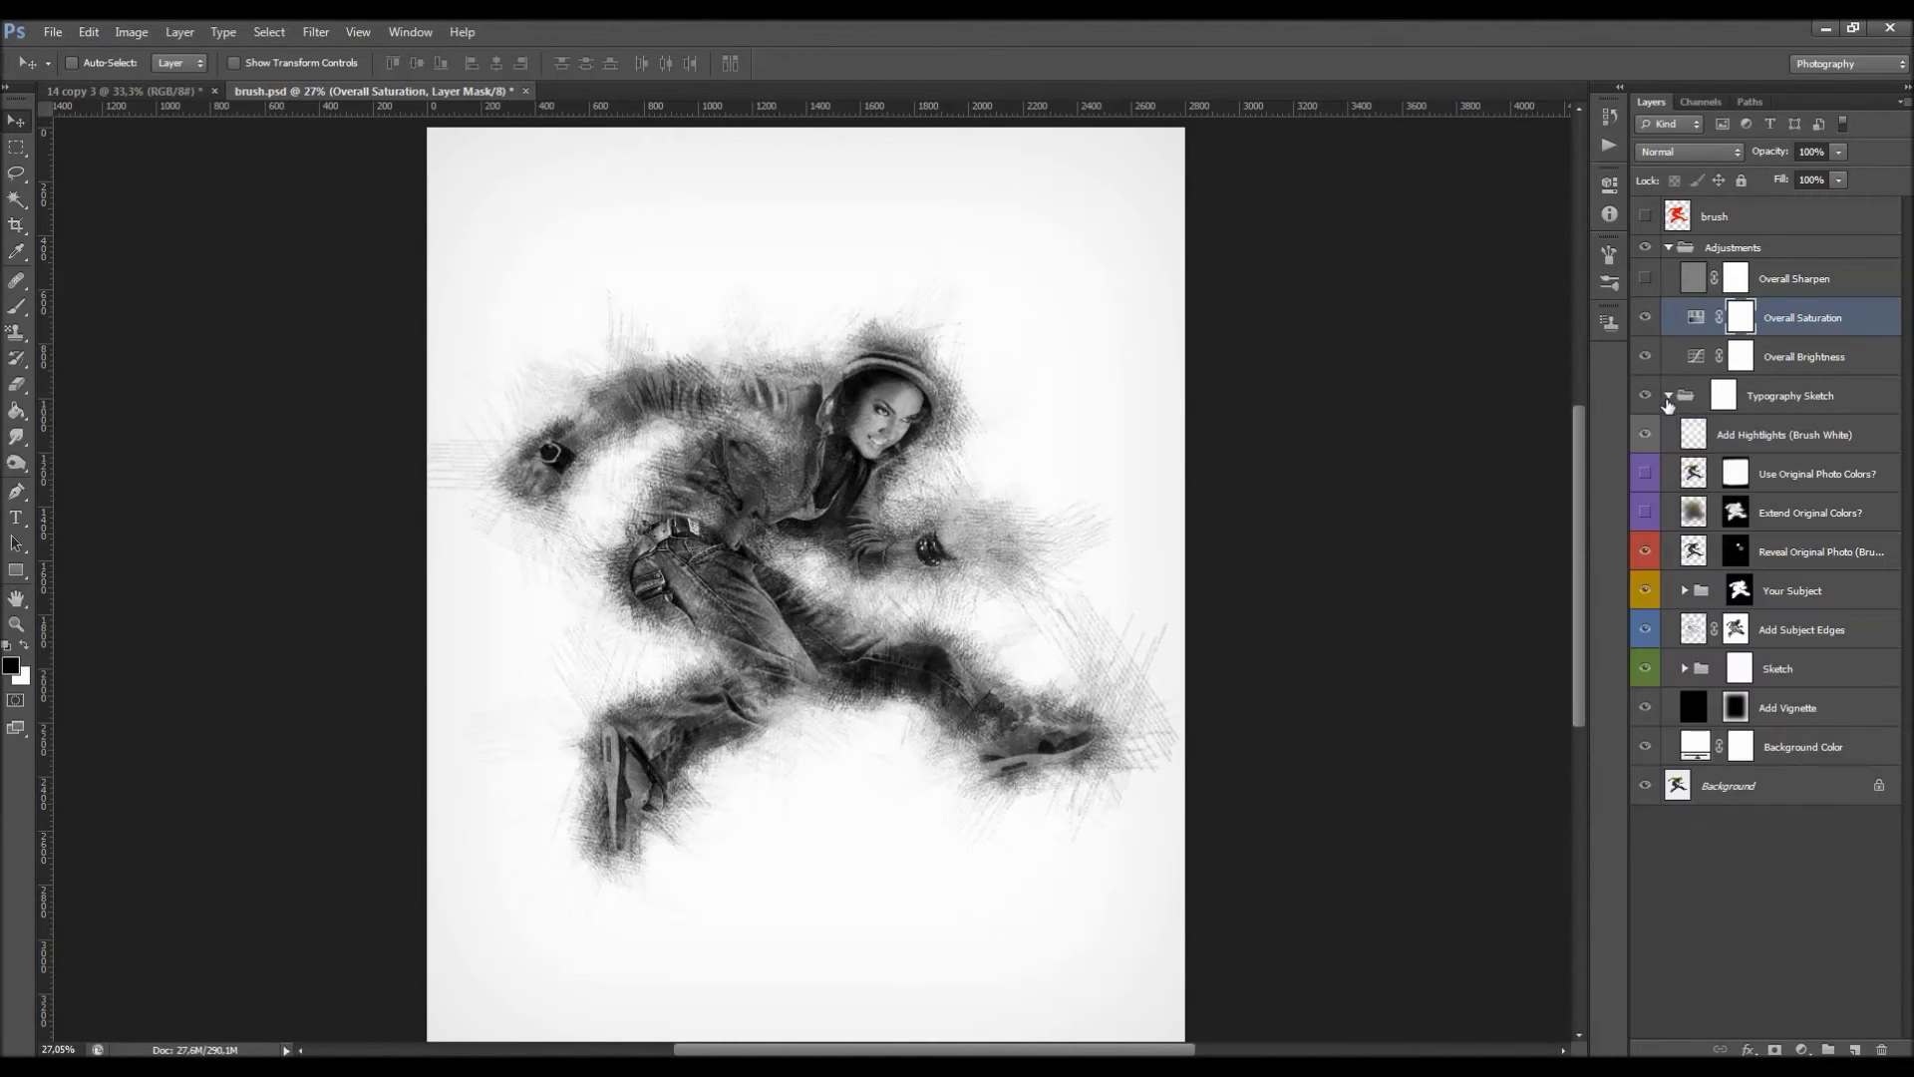
Expand the Sketch group and temporarily show the two original colour layers to compare the image with Overall Saturation on and off.
left_click(1684, 669)
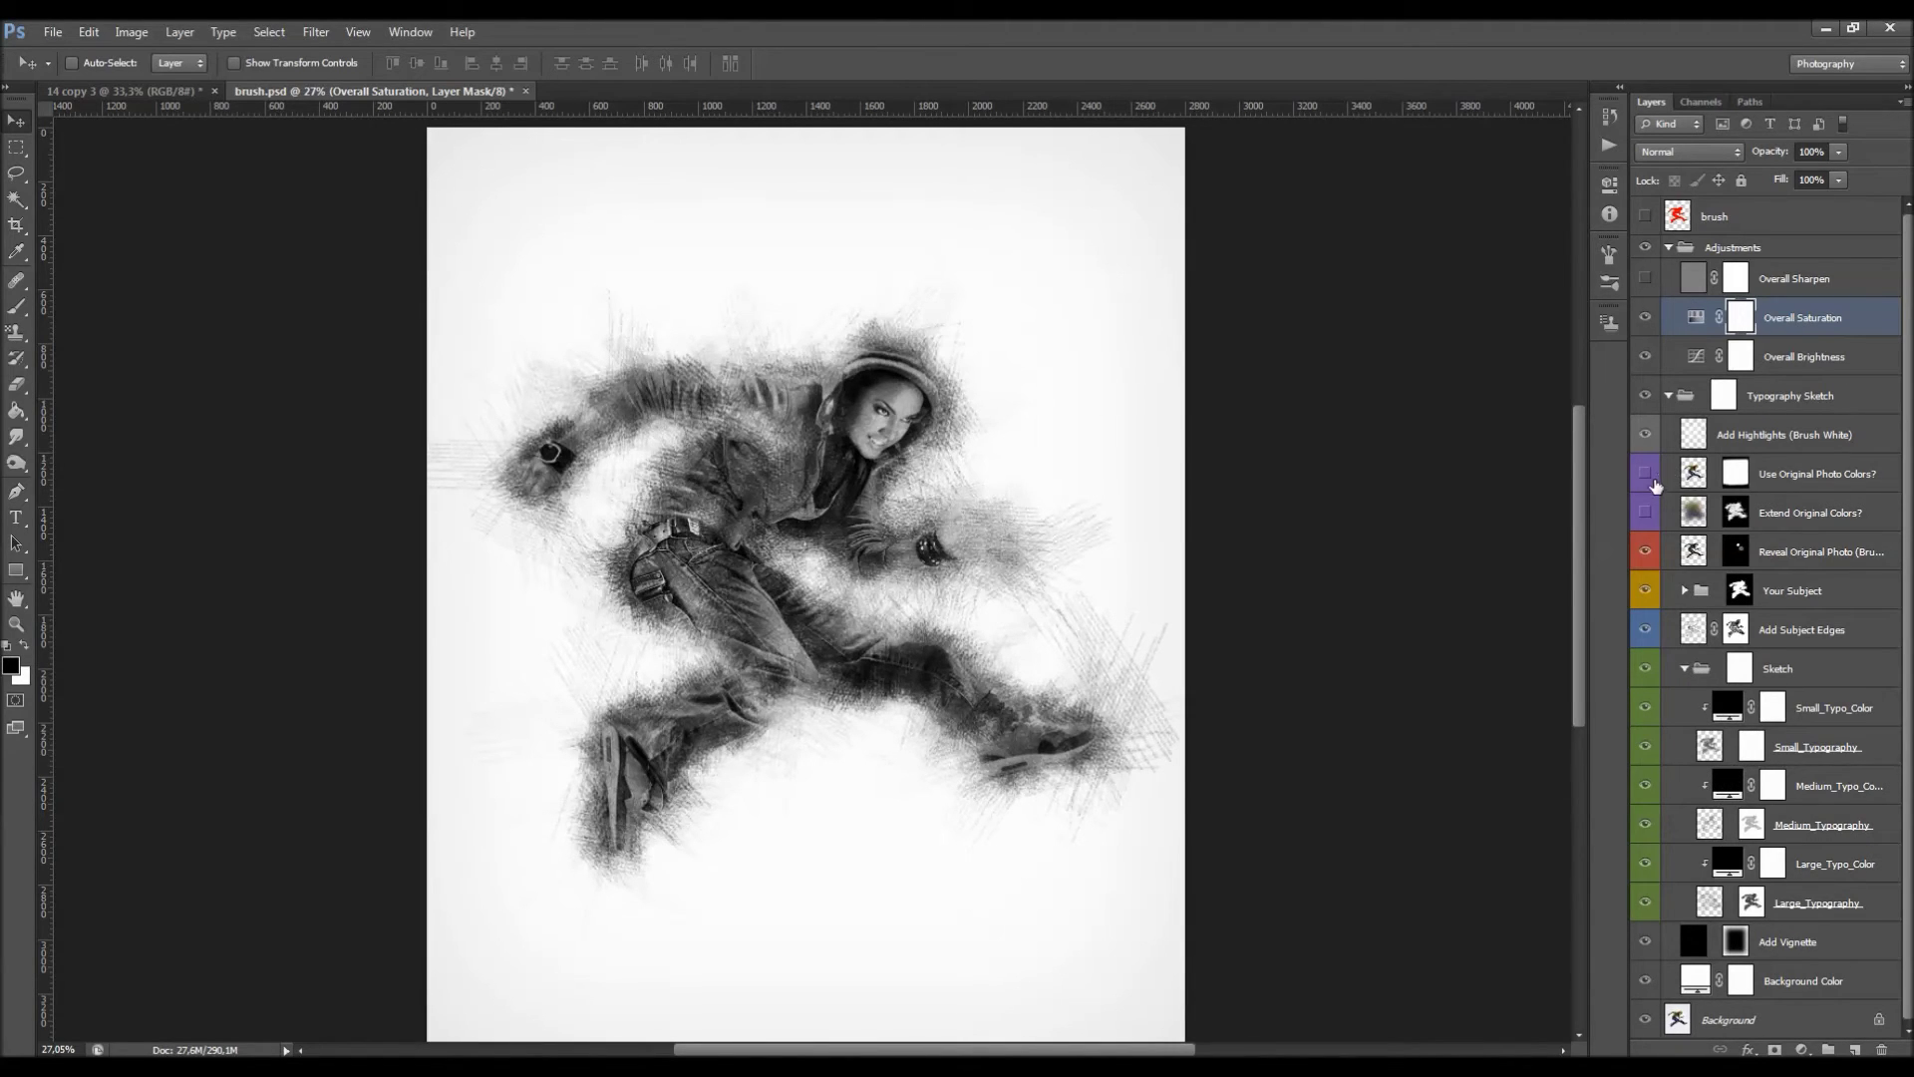
left_click(1645, 513)
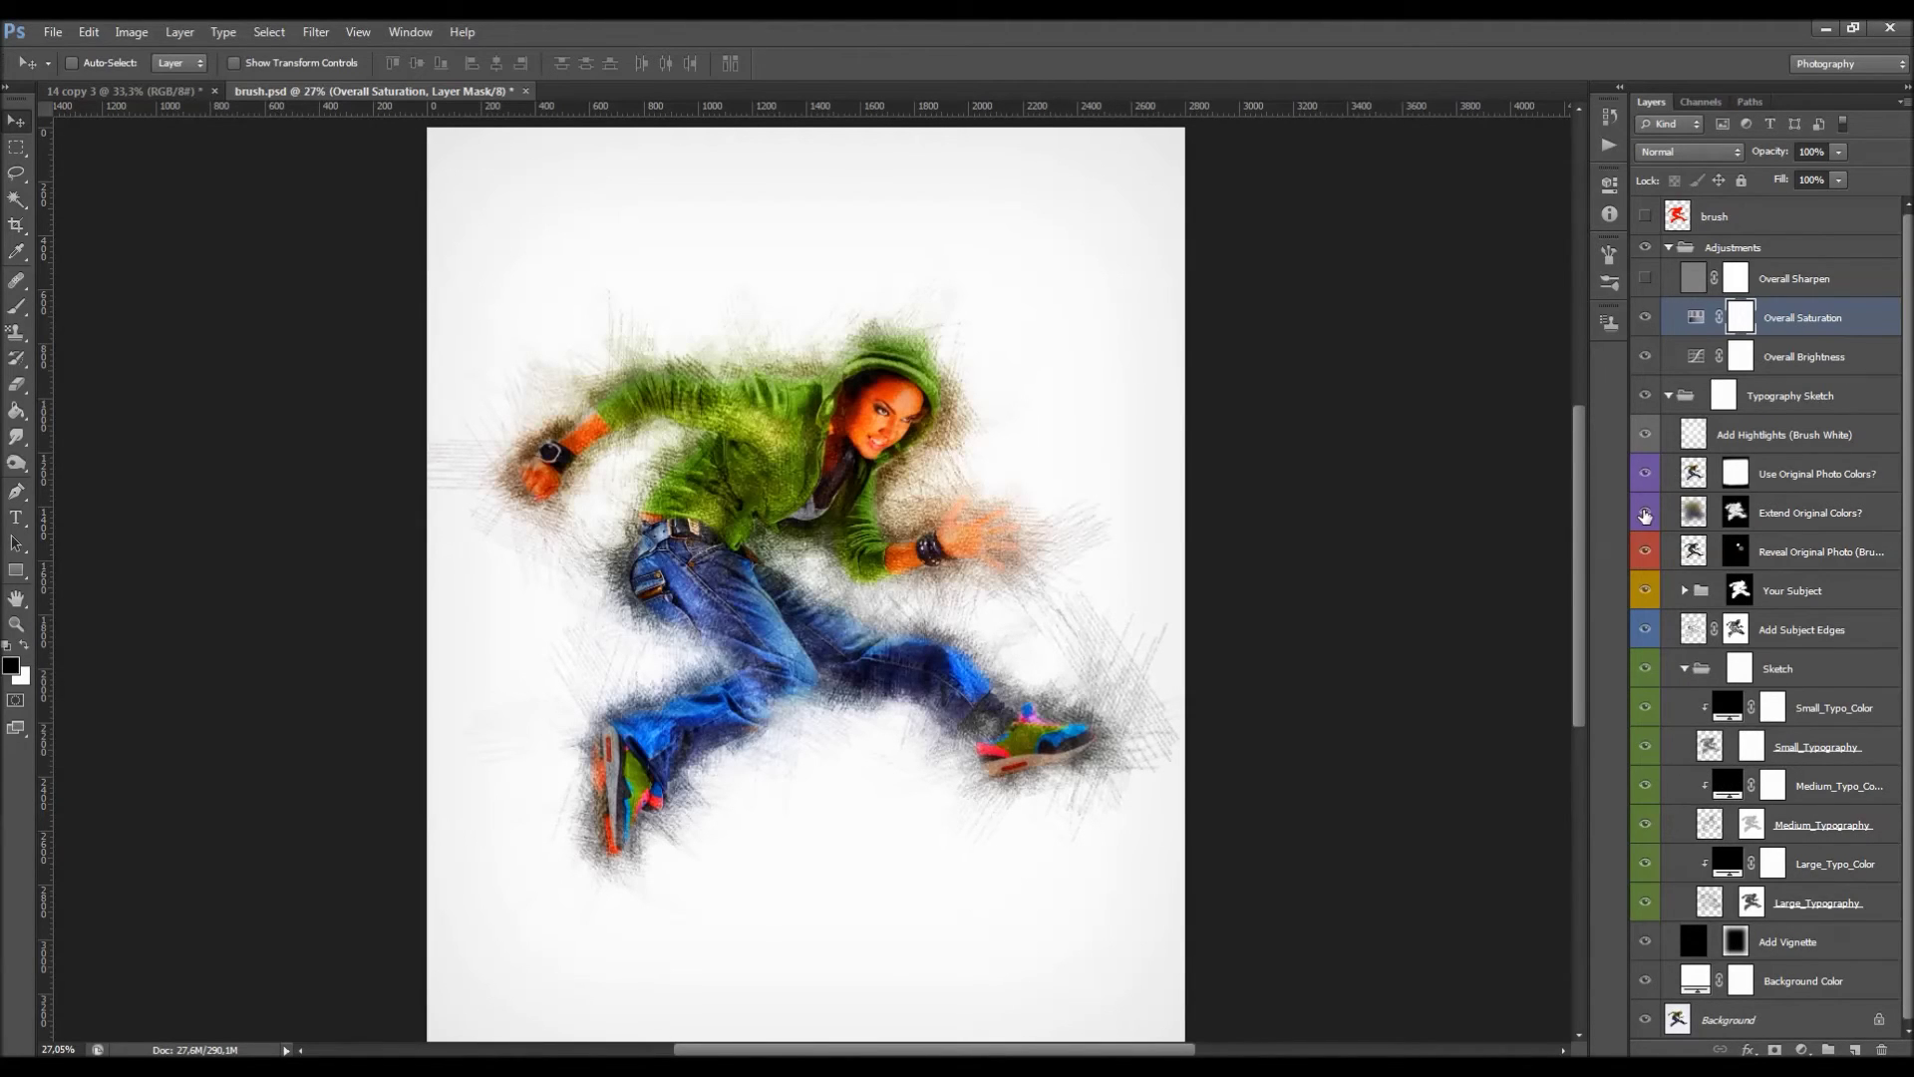
left_click(1650, 317)
left_click(1649, 317)
left_click(1650, 317)
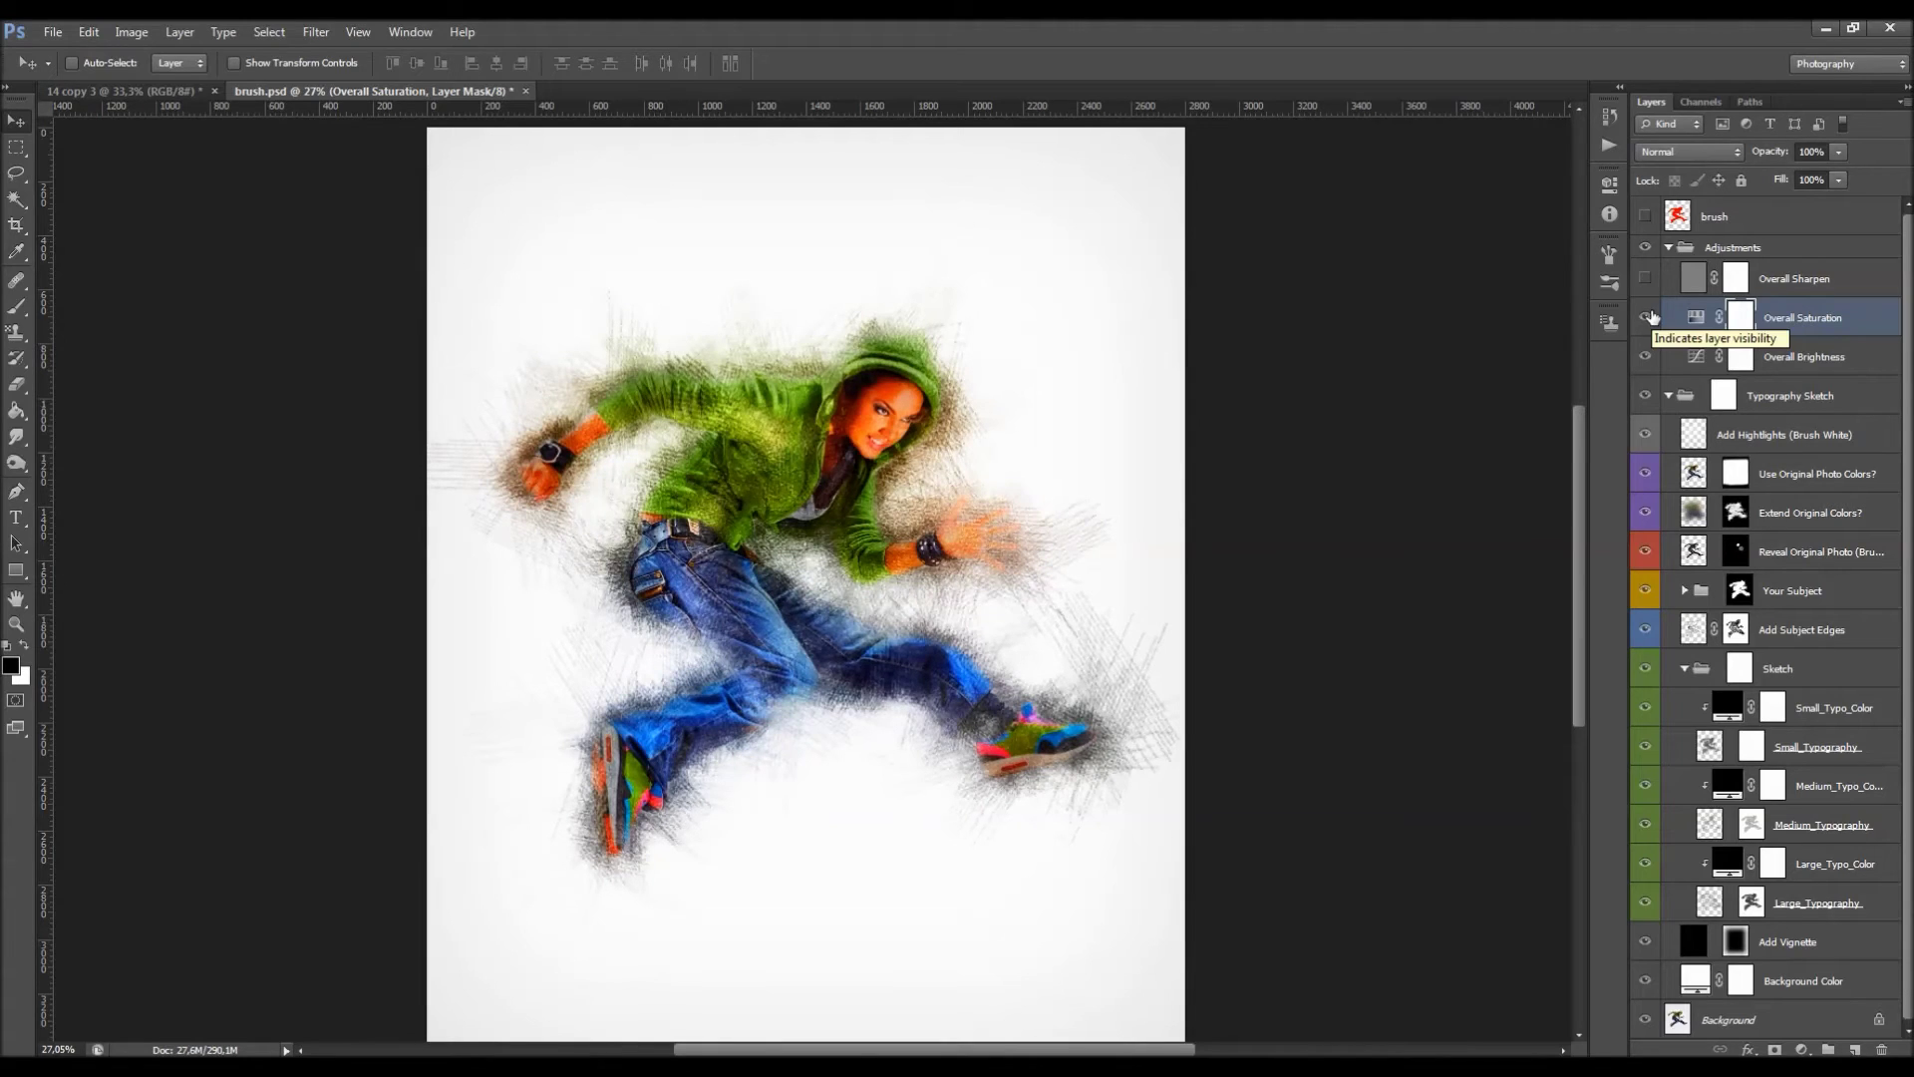
left_click(1650, 317)
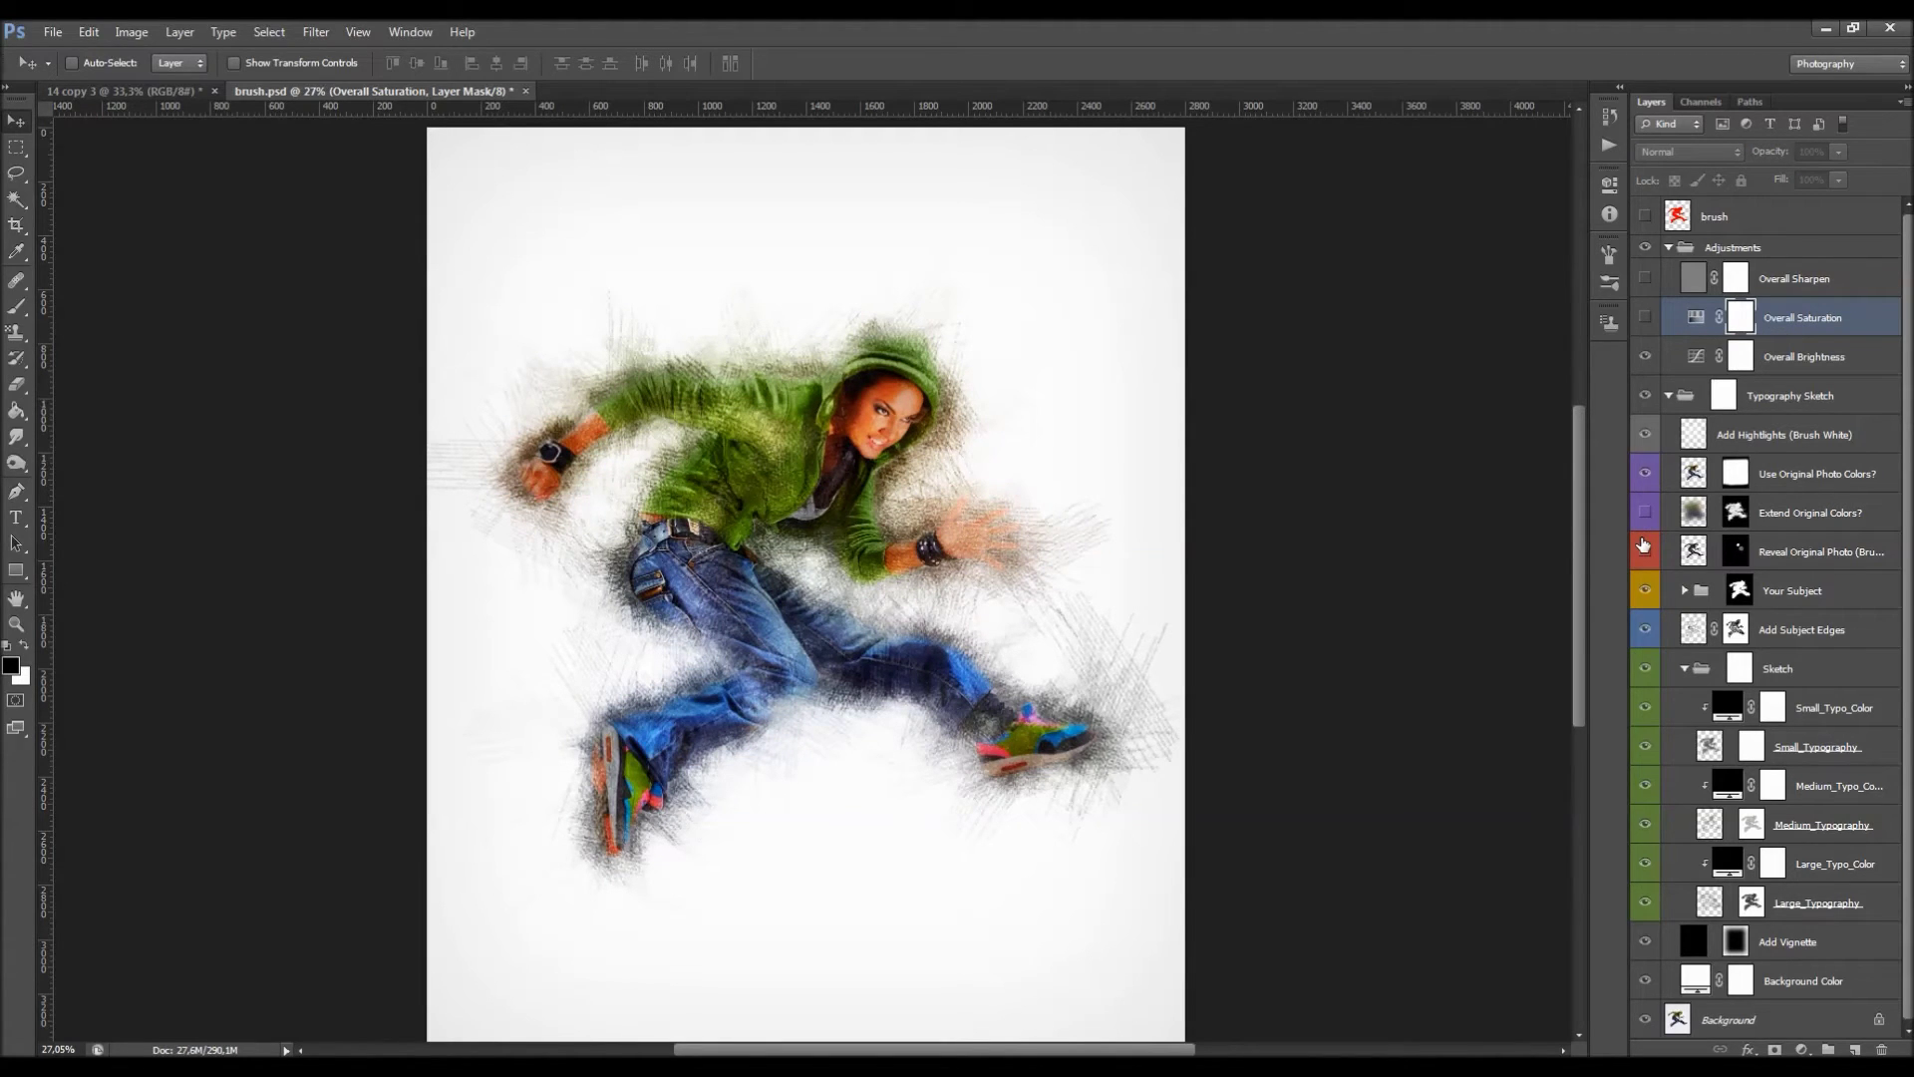
left_click(1646, 551)
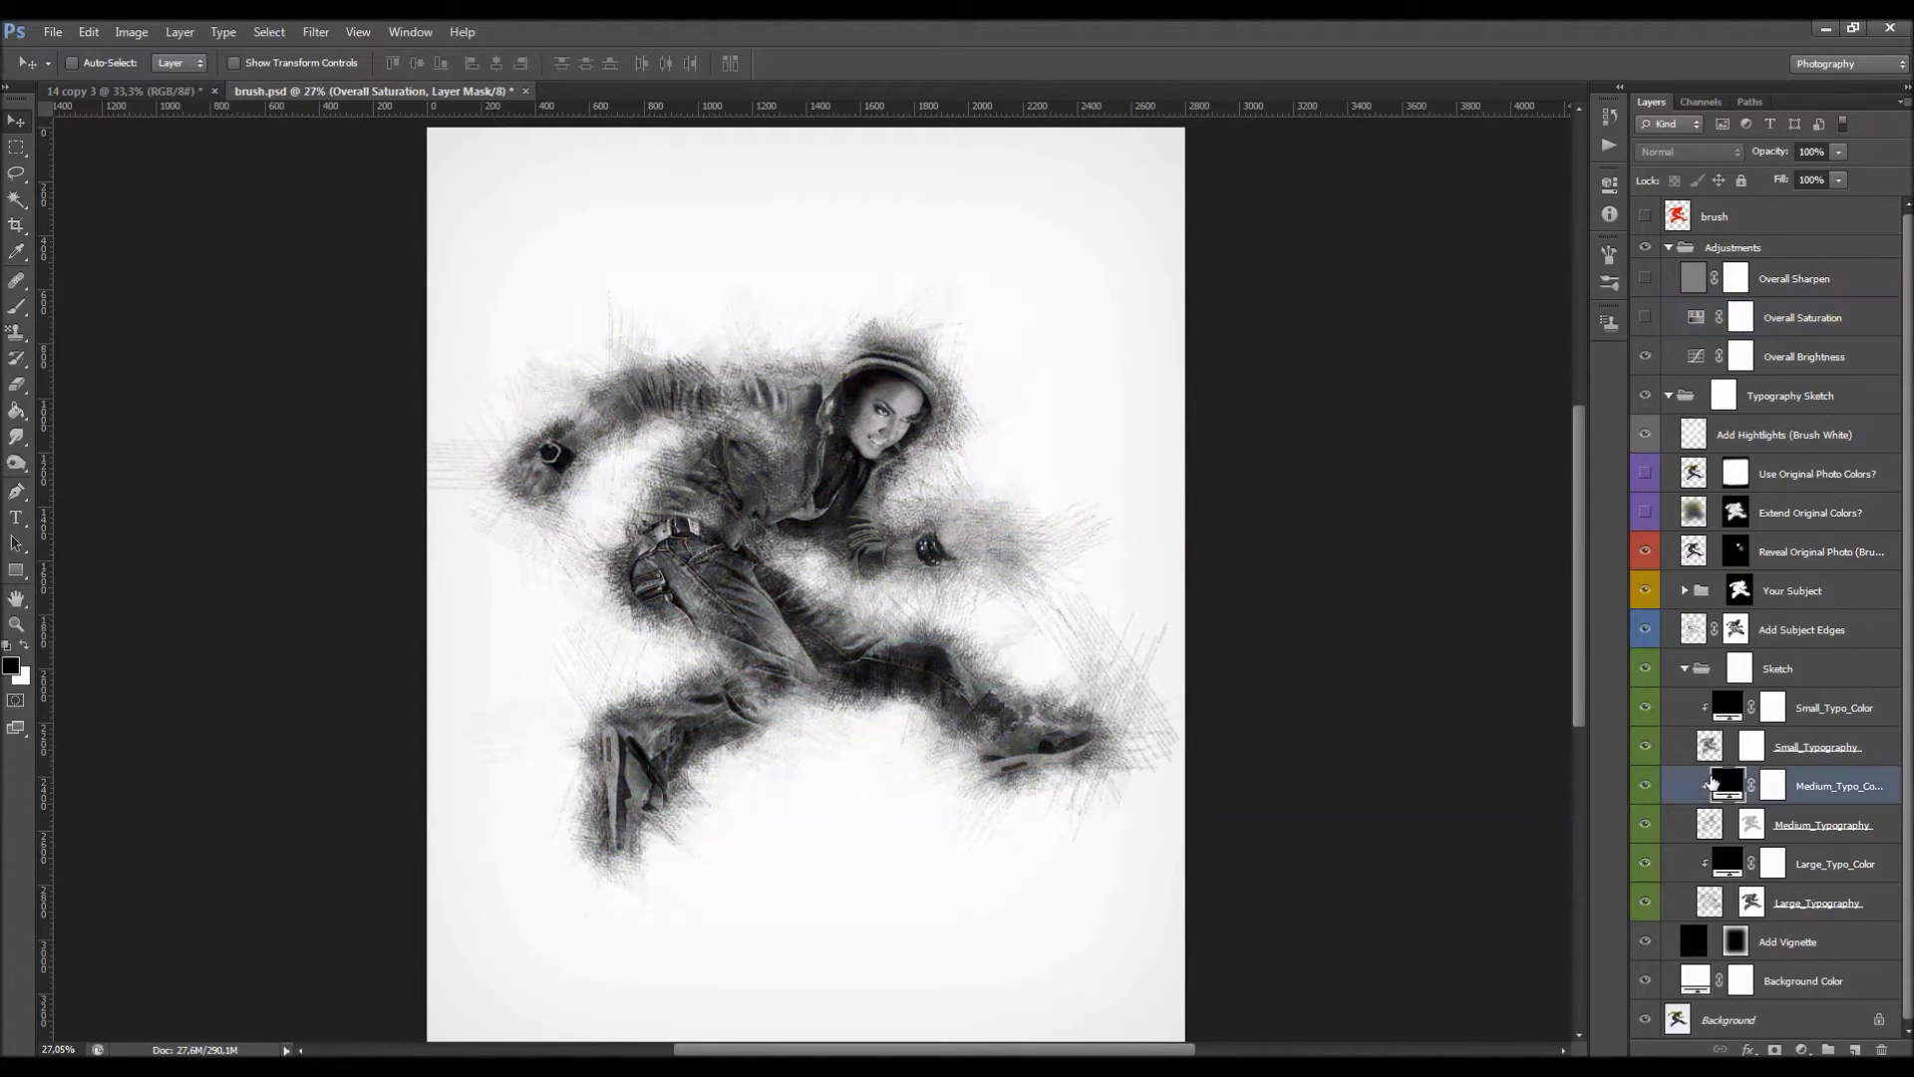
Set the Medium_Typo_Color fill to red with R 255.
double_click(1712, 784)
left_click(1864, 597)
double_click(1727, 784)
type("255")
left_click(1627, 650)
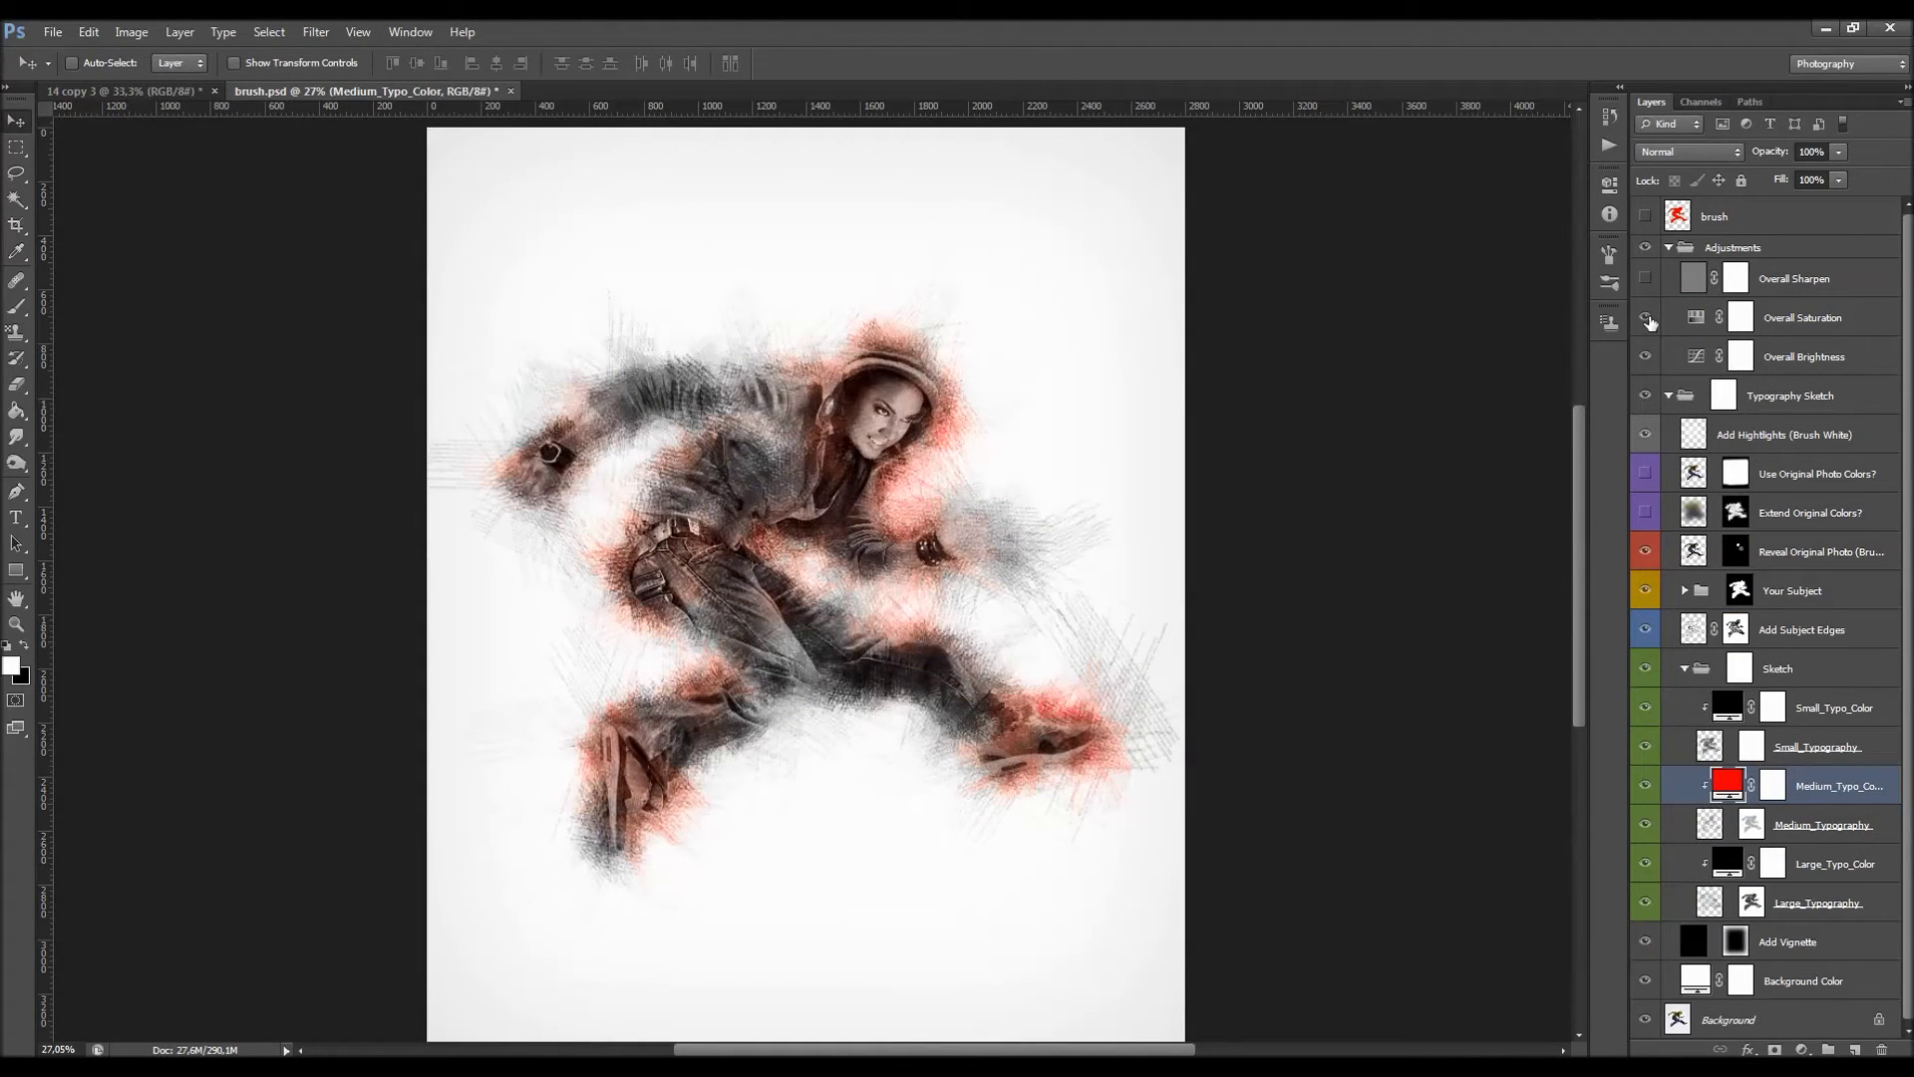
double_click(1727, 783)
type("0")
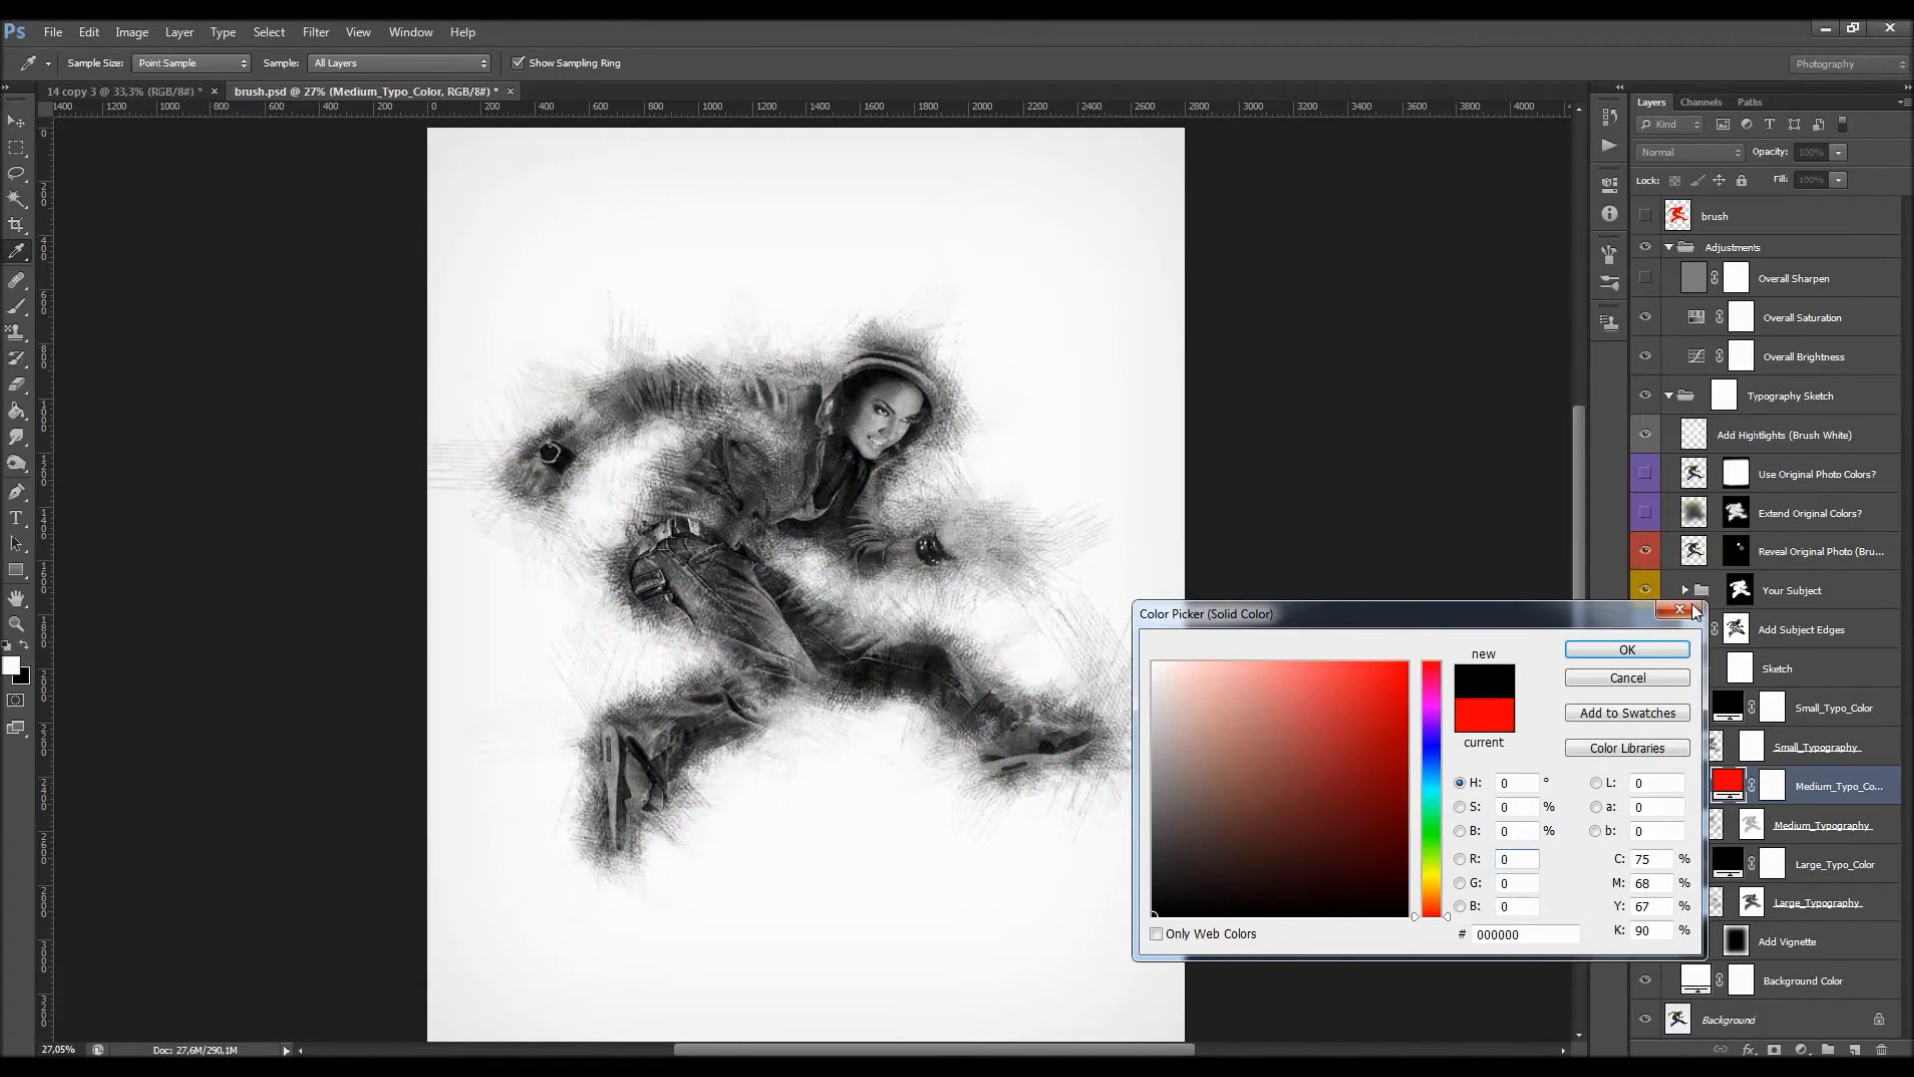
left_click(1690, 610)
Check the Hue/Saturation settings of the Overall Saturation layer and hide the layer.
double_click(1695, 317)
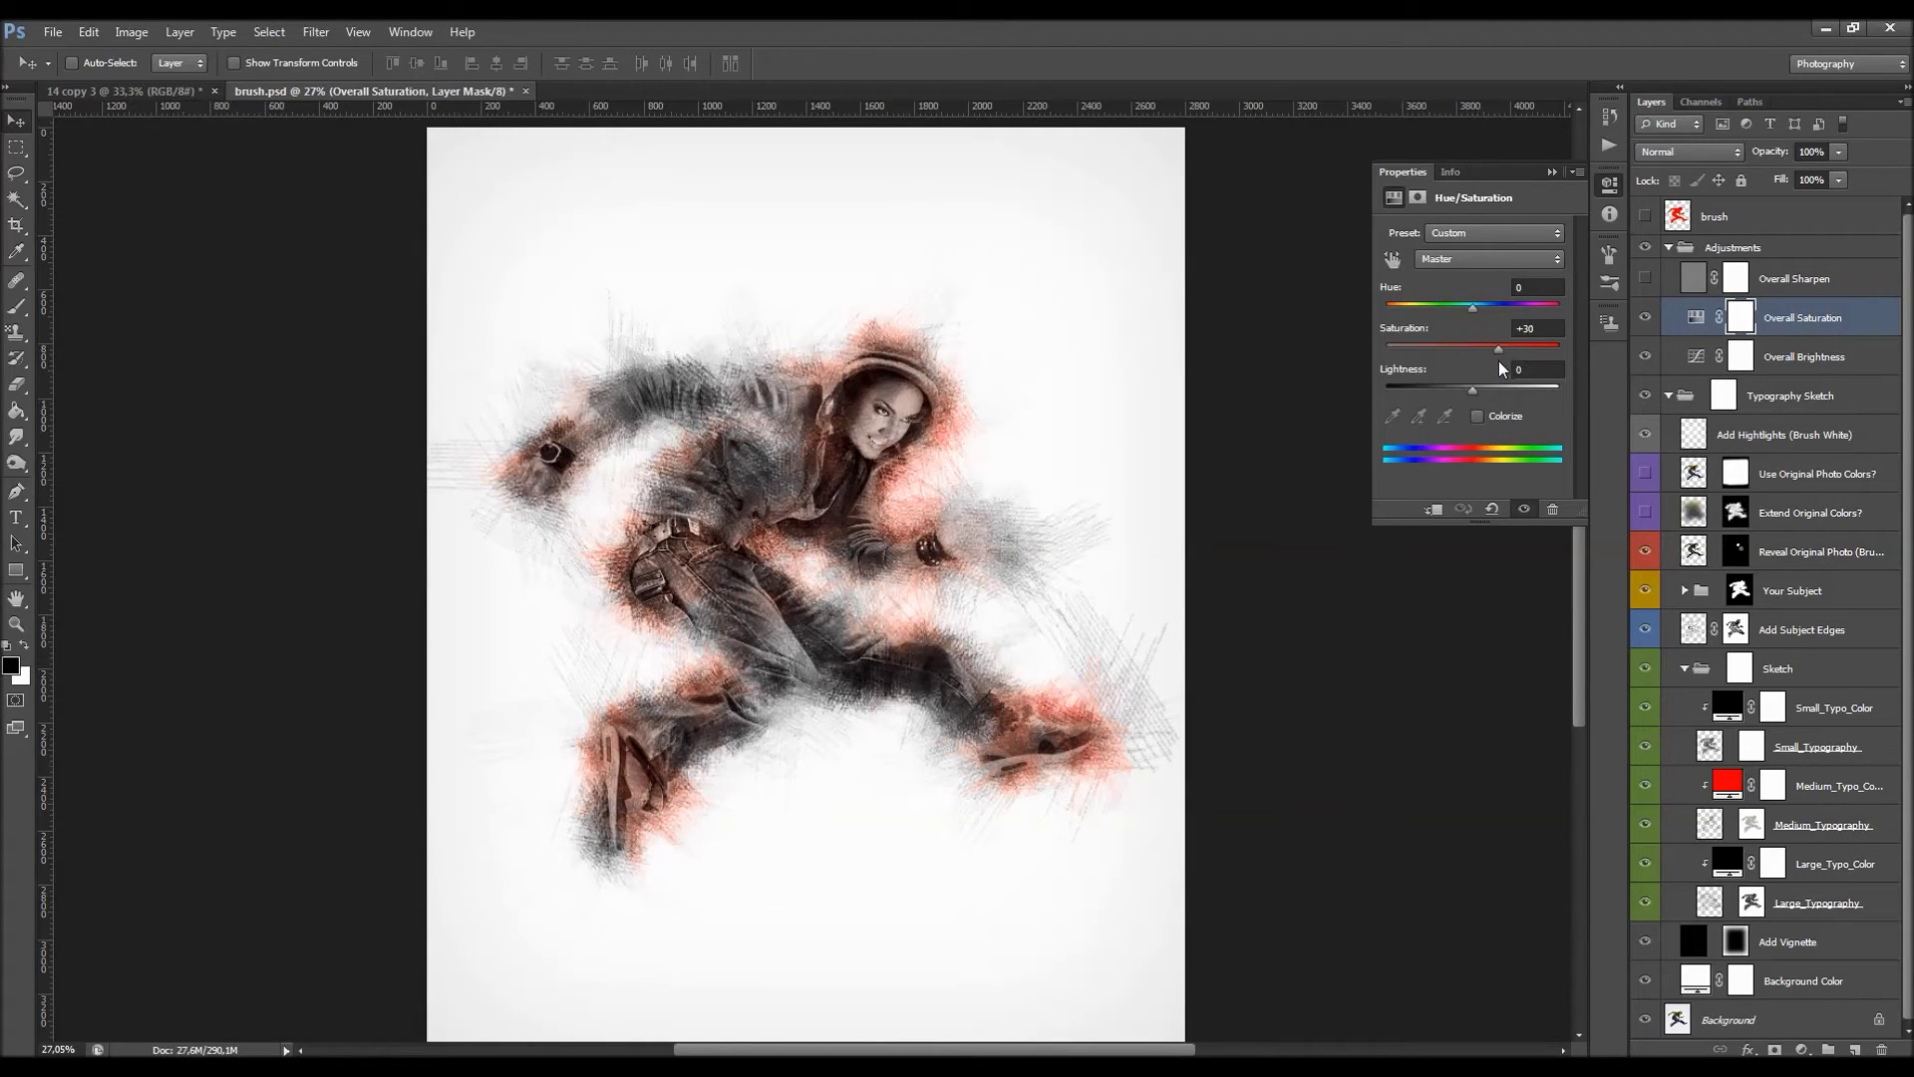
left_click(1552, 173)
left_click(1644, 317)
Return the Medium_Typo_Color fill to black, 000000.
double_click(1733, 794)
left_click_drag(1286, 877, 1069, 987)
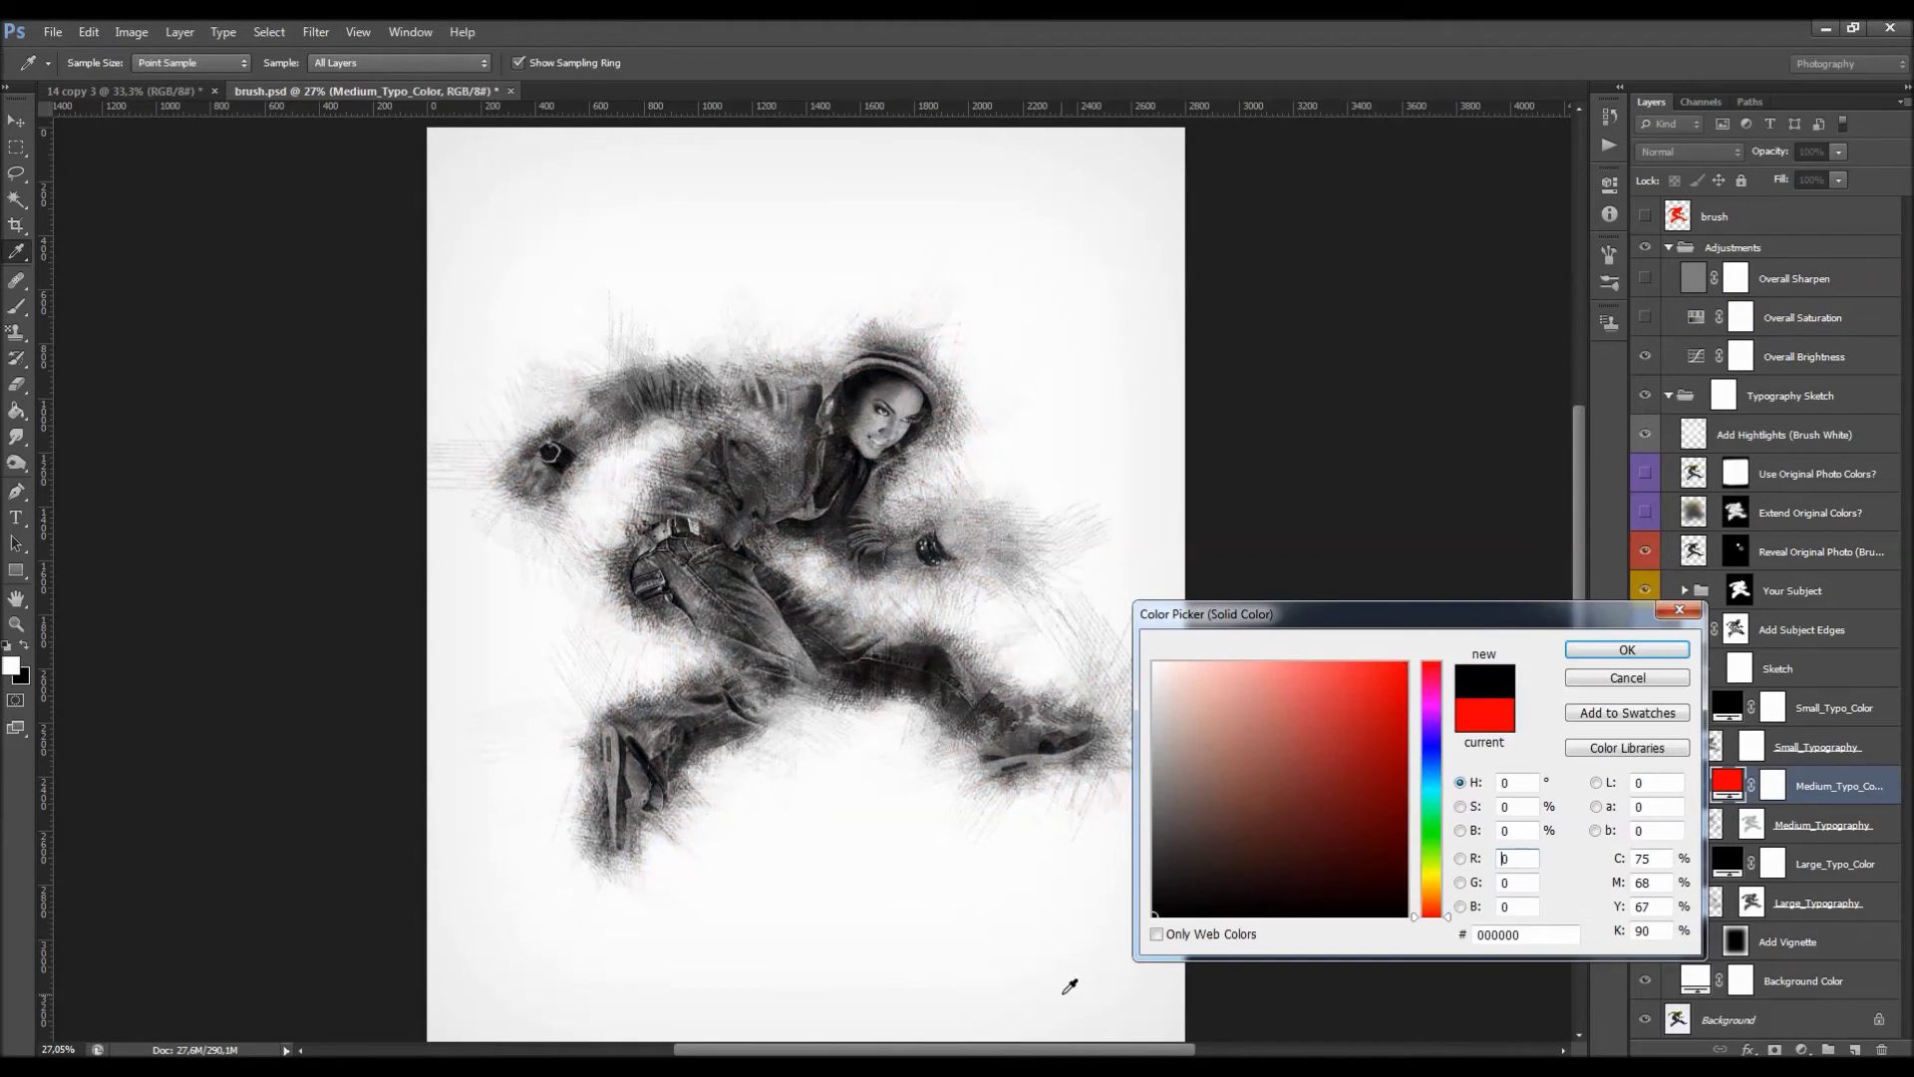
left_click(1624, 649)
Switch on the Overall Sharpen layer and inspect its effect on the dancer close up.
left_click(1807, 284)
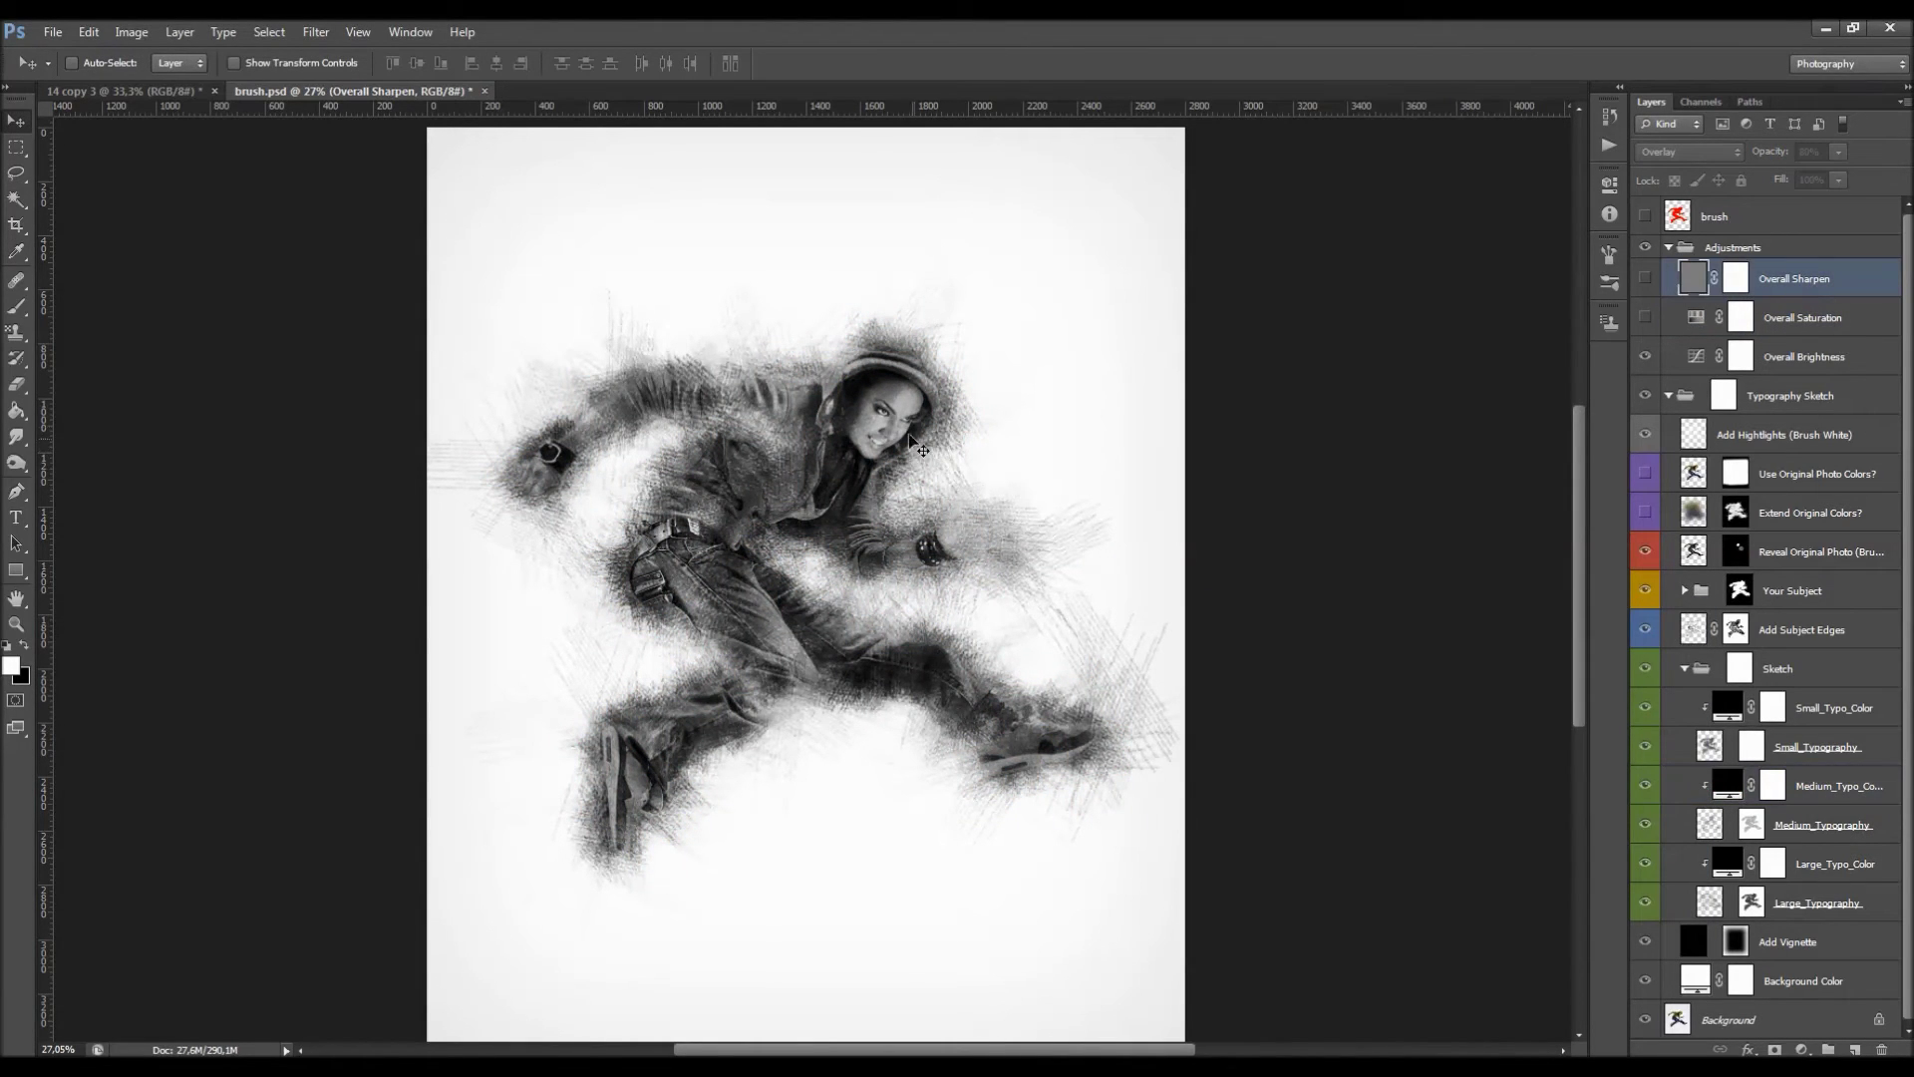
scroll(766, 396, "up", 3)
scroll(858, 442, "up", 1)
left_click(1645, 280)
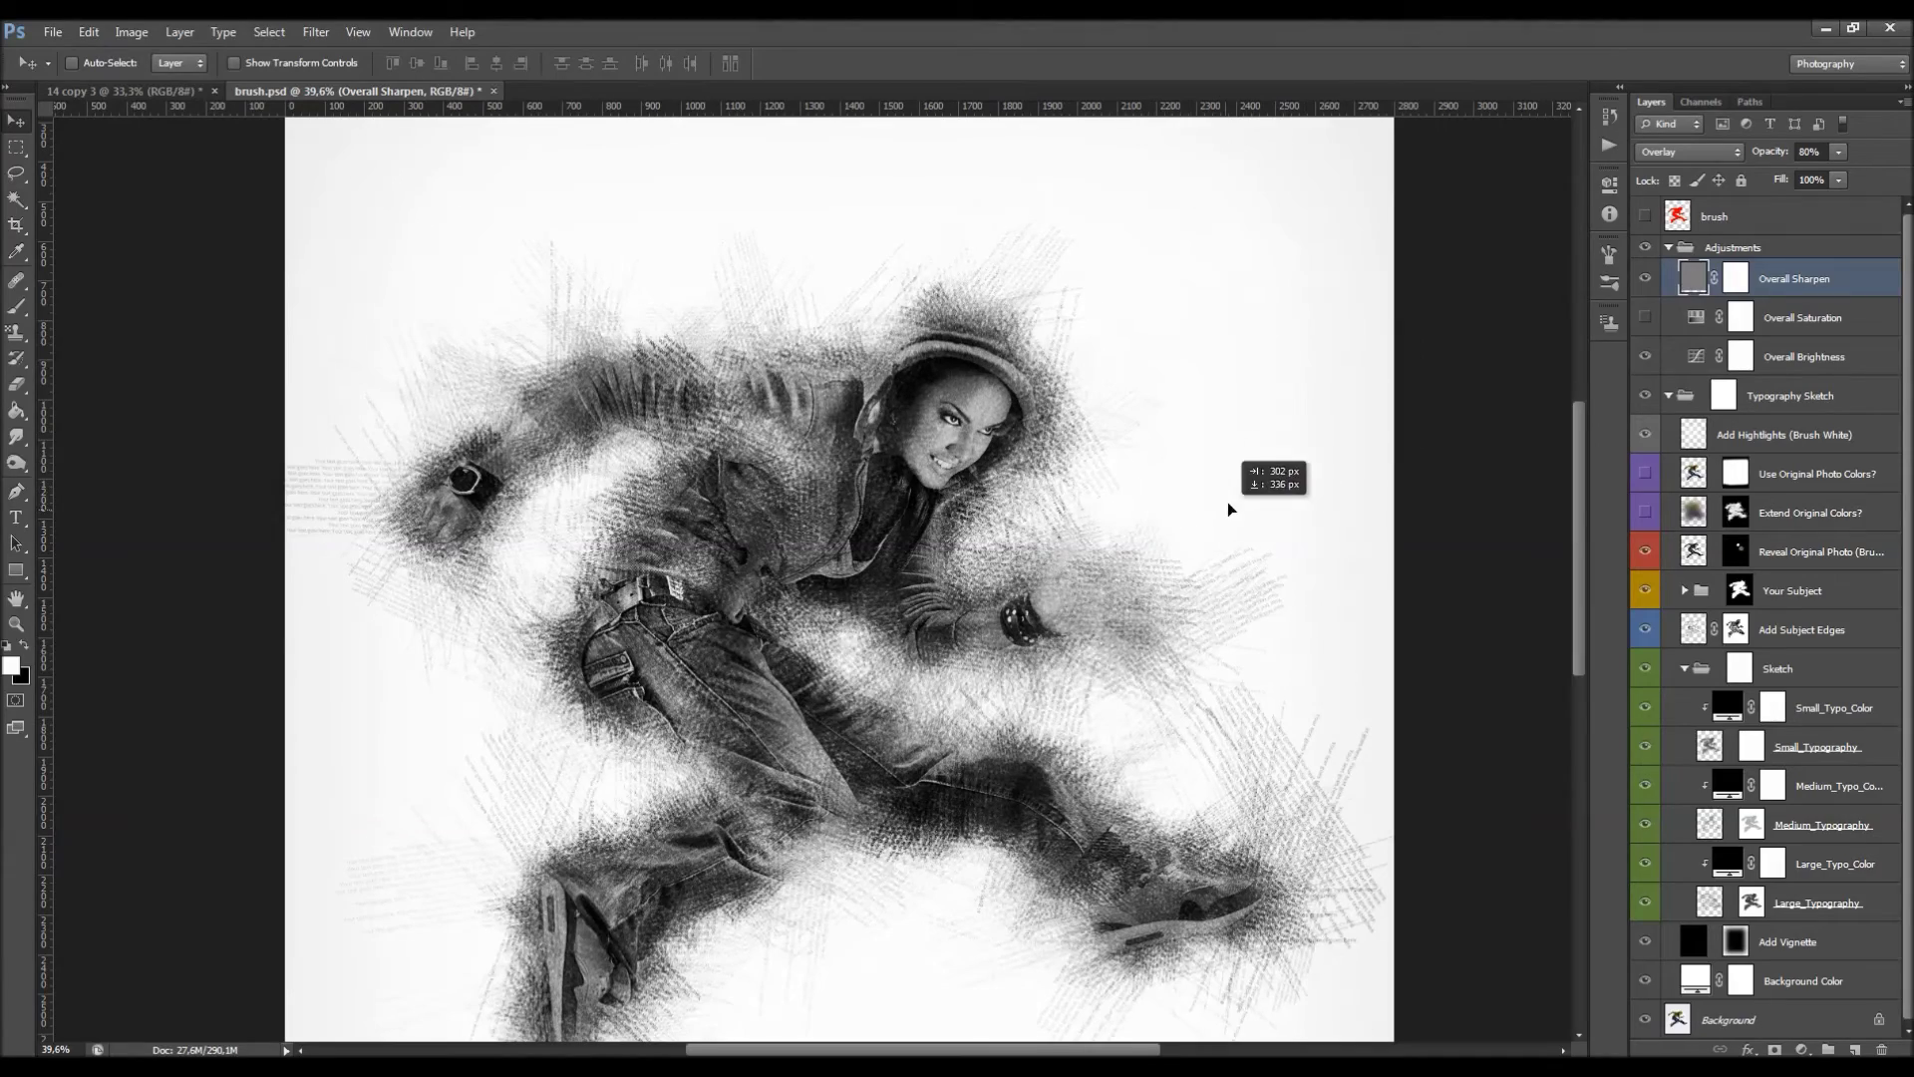
scroll(1134, 503, "up", 2)
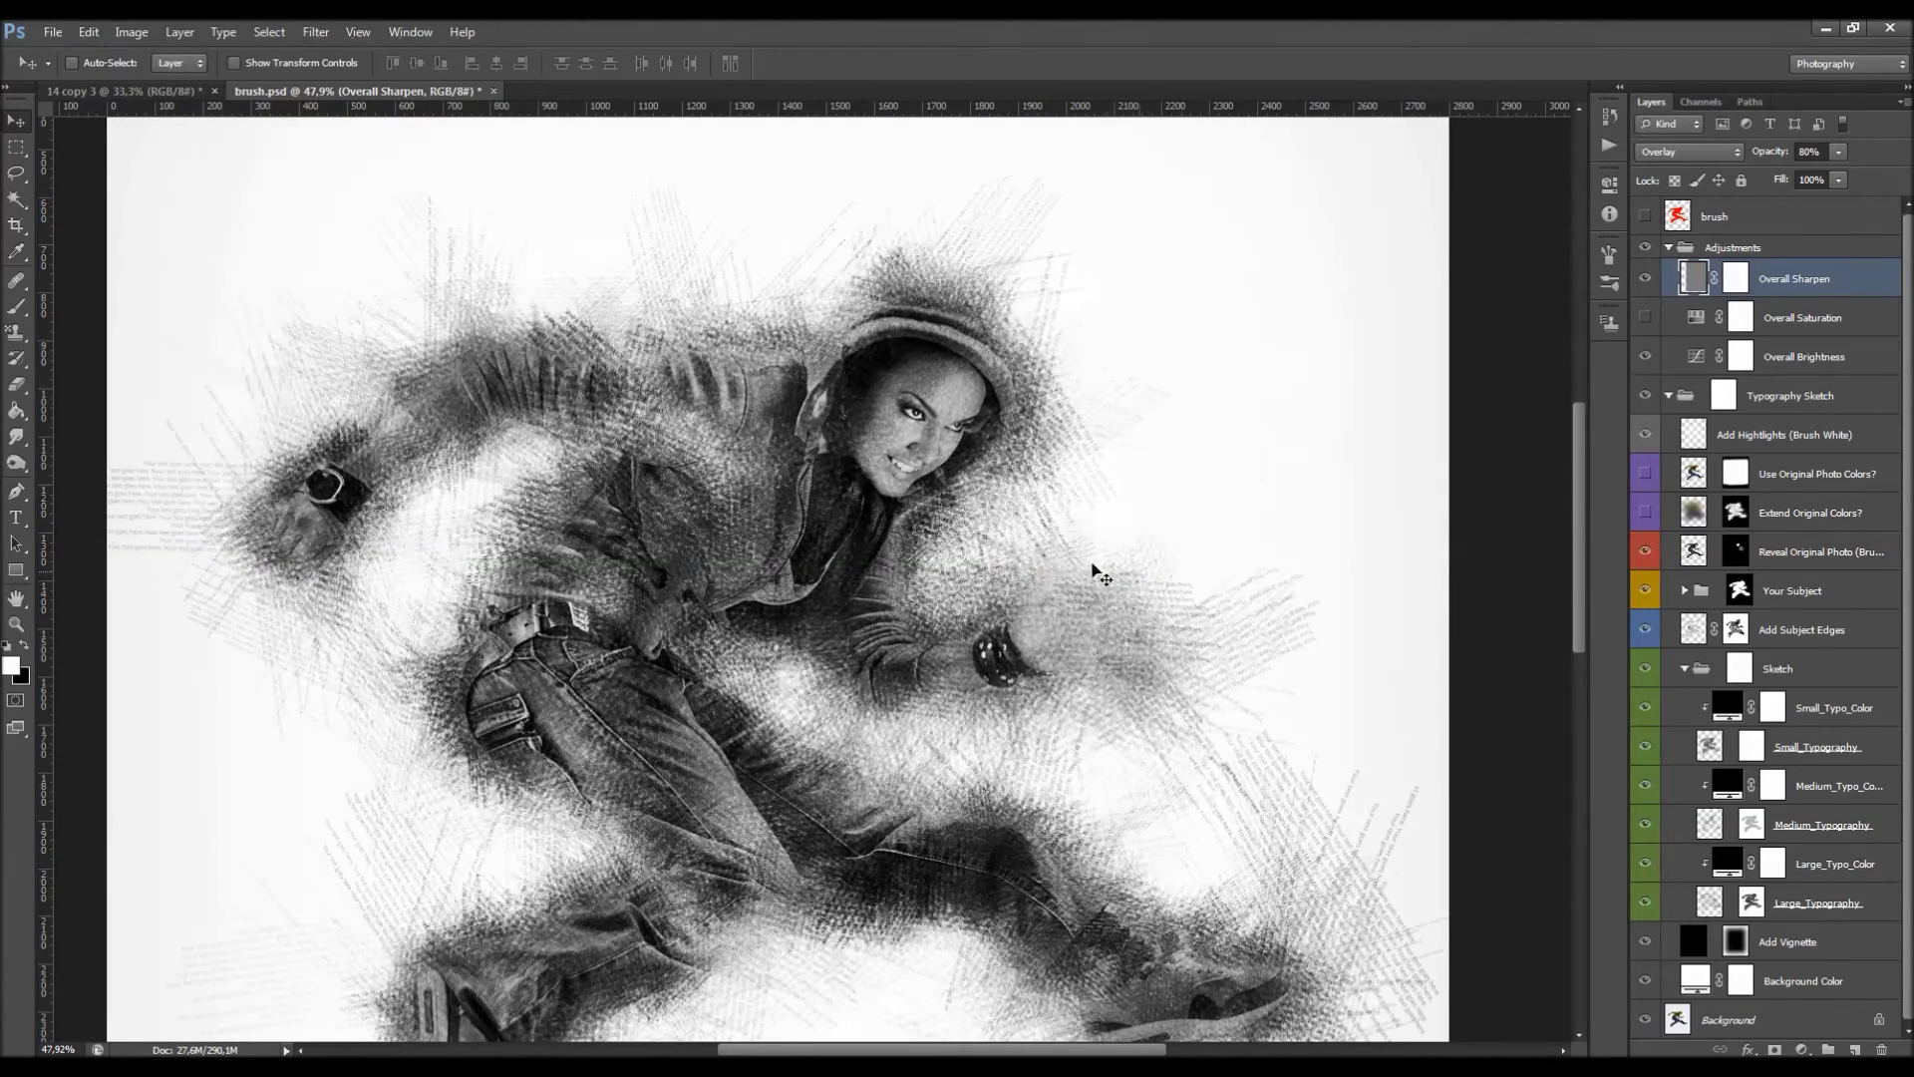
scroll(880, 441, "down", 2)
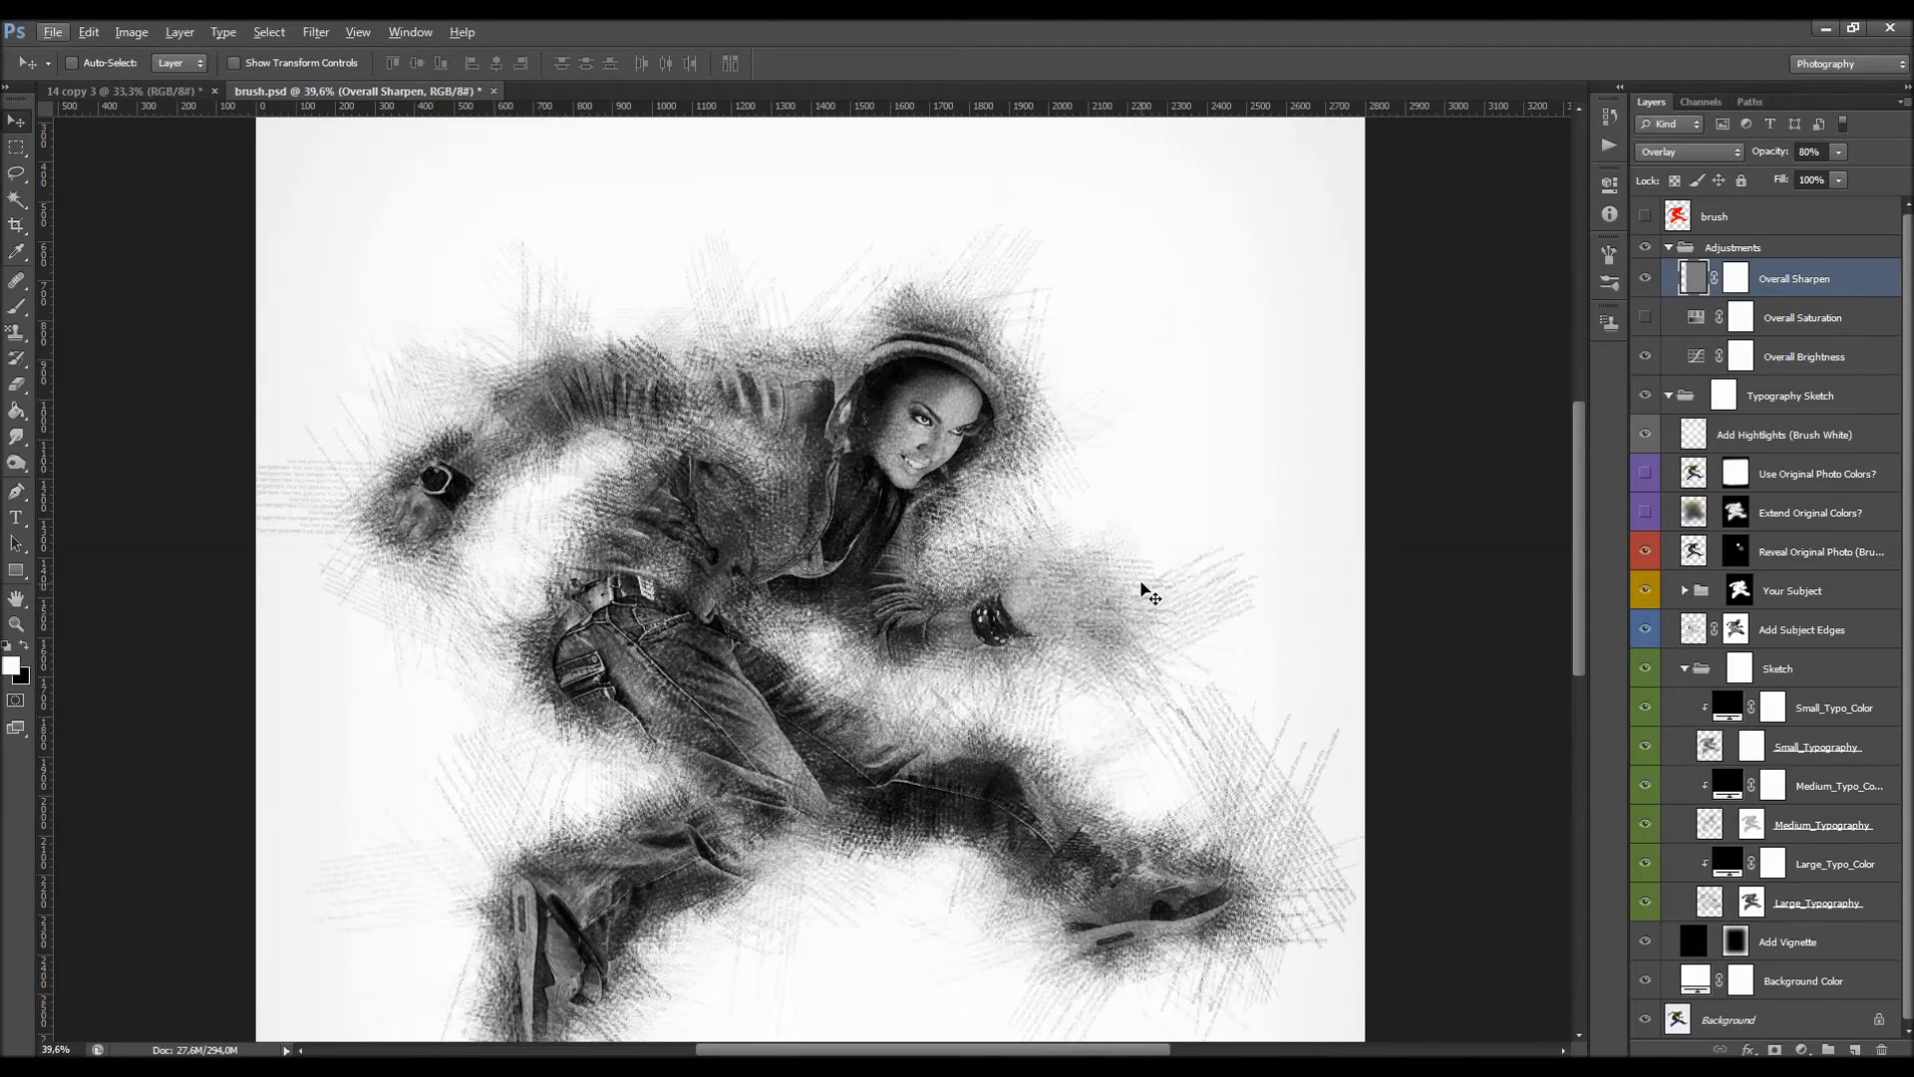
Compare the image with and without Overall Sharpen and delete that layer.
left_click(1641, 280)
left_click(1641, 280)
left_click_drag(977, 476, 901, 480)
left_click_drag(919, 403, 1029, 473)
key("Delete")
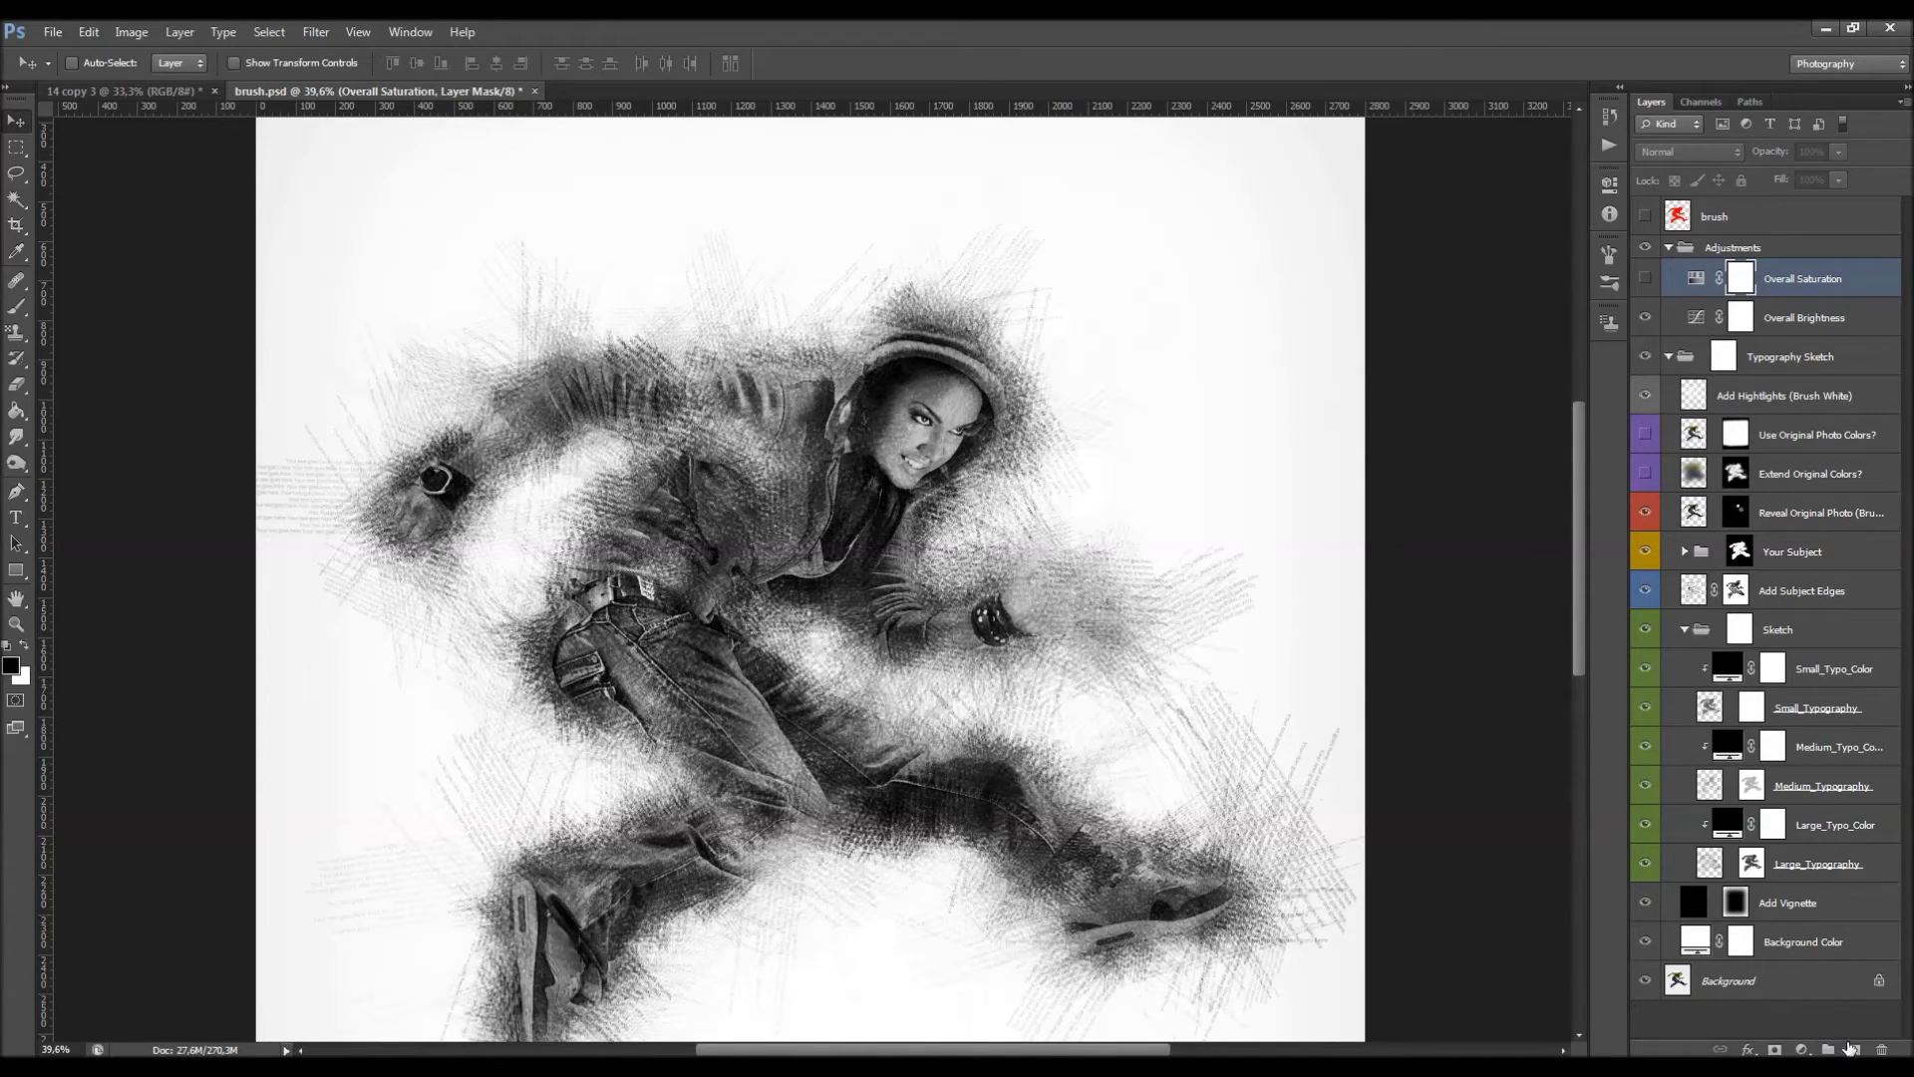
Add a new layer above Overall Saturation and fill it with the merged image using Apply Image.
left_click(1852, 1049)
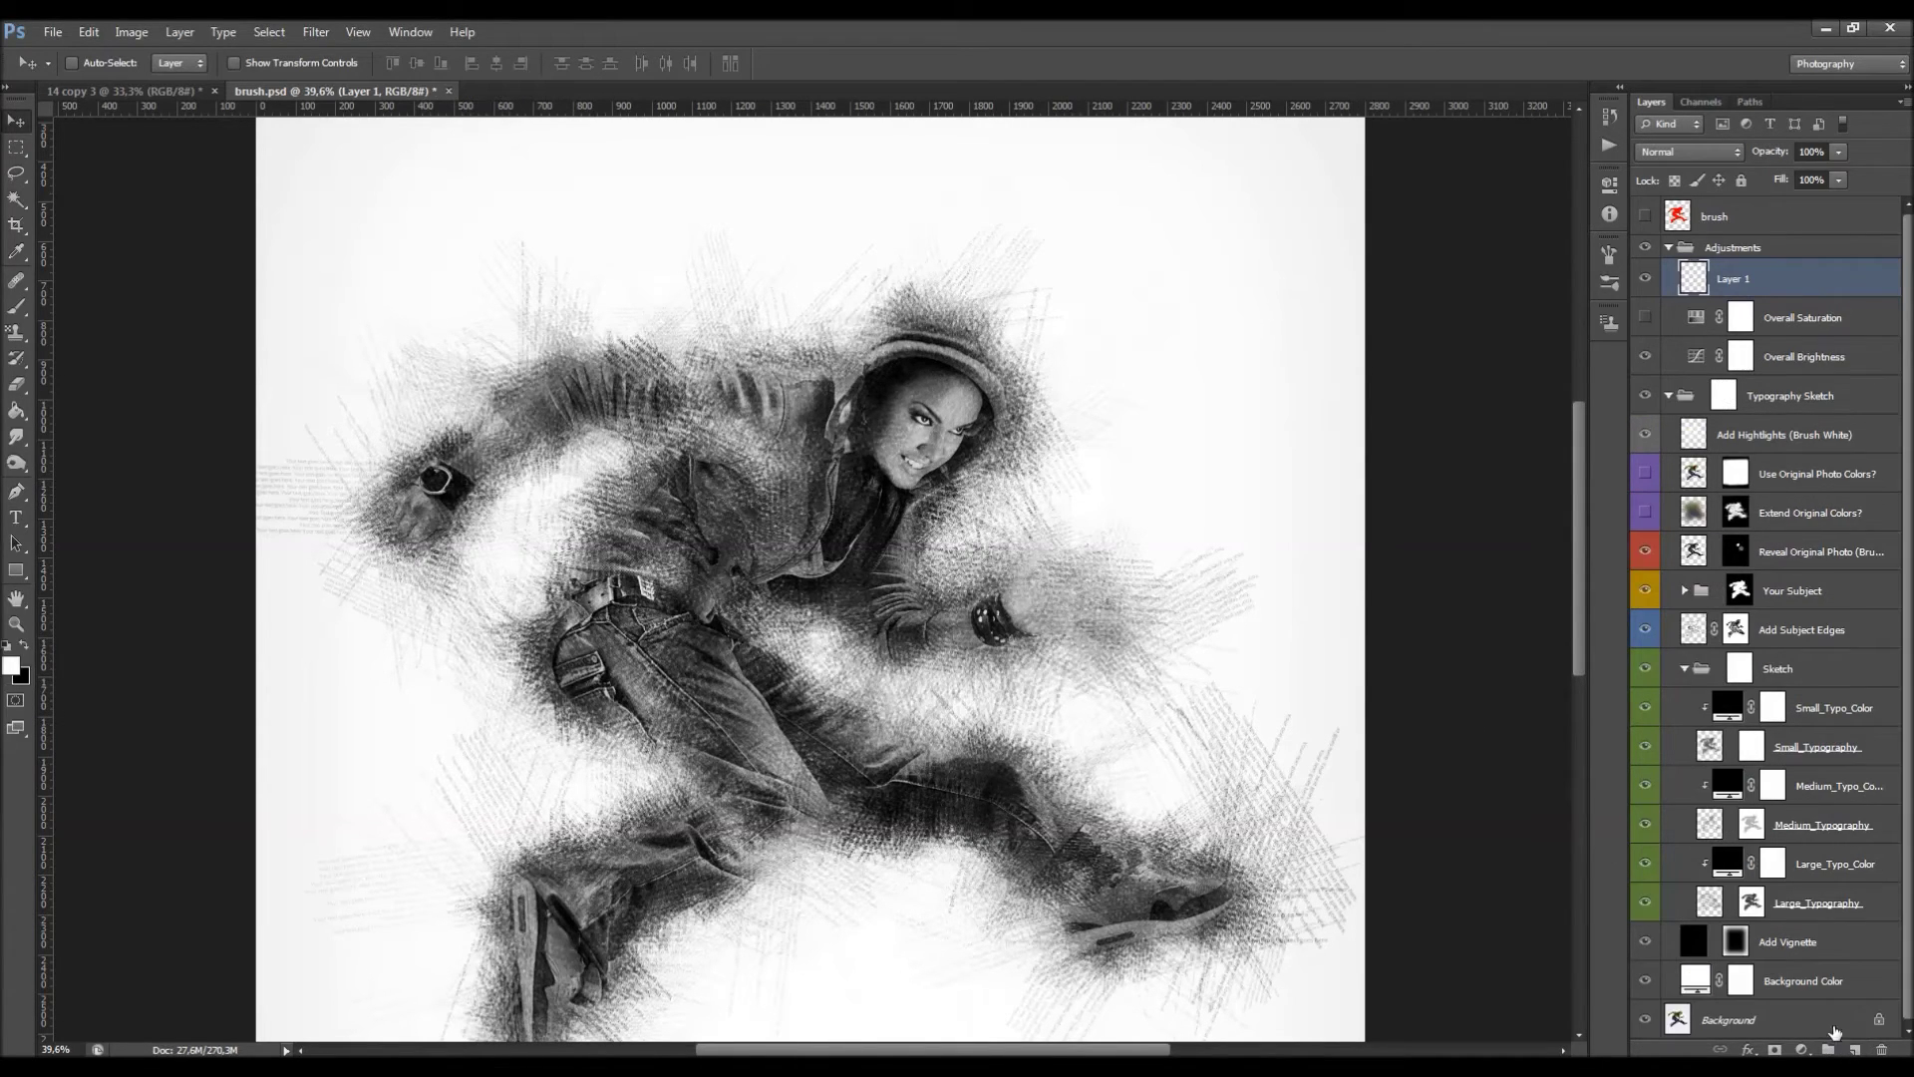
left_click(129, 32)
left_click(202, 312)
left_click(1124, 324)
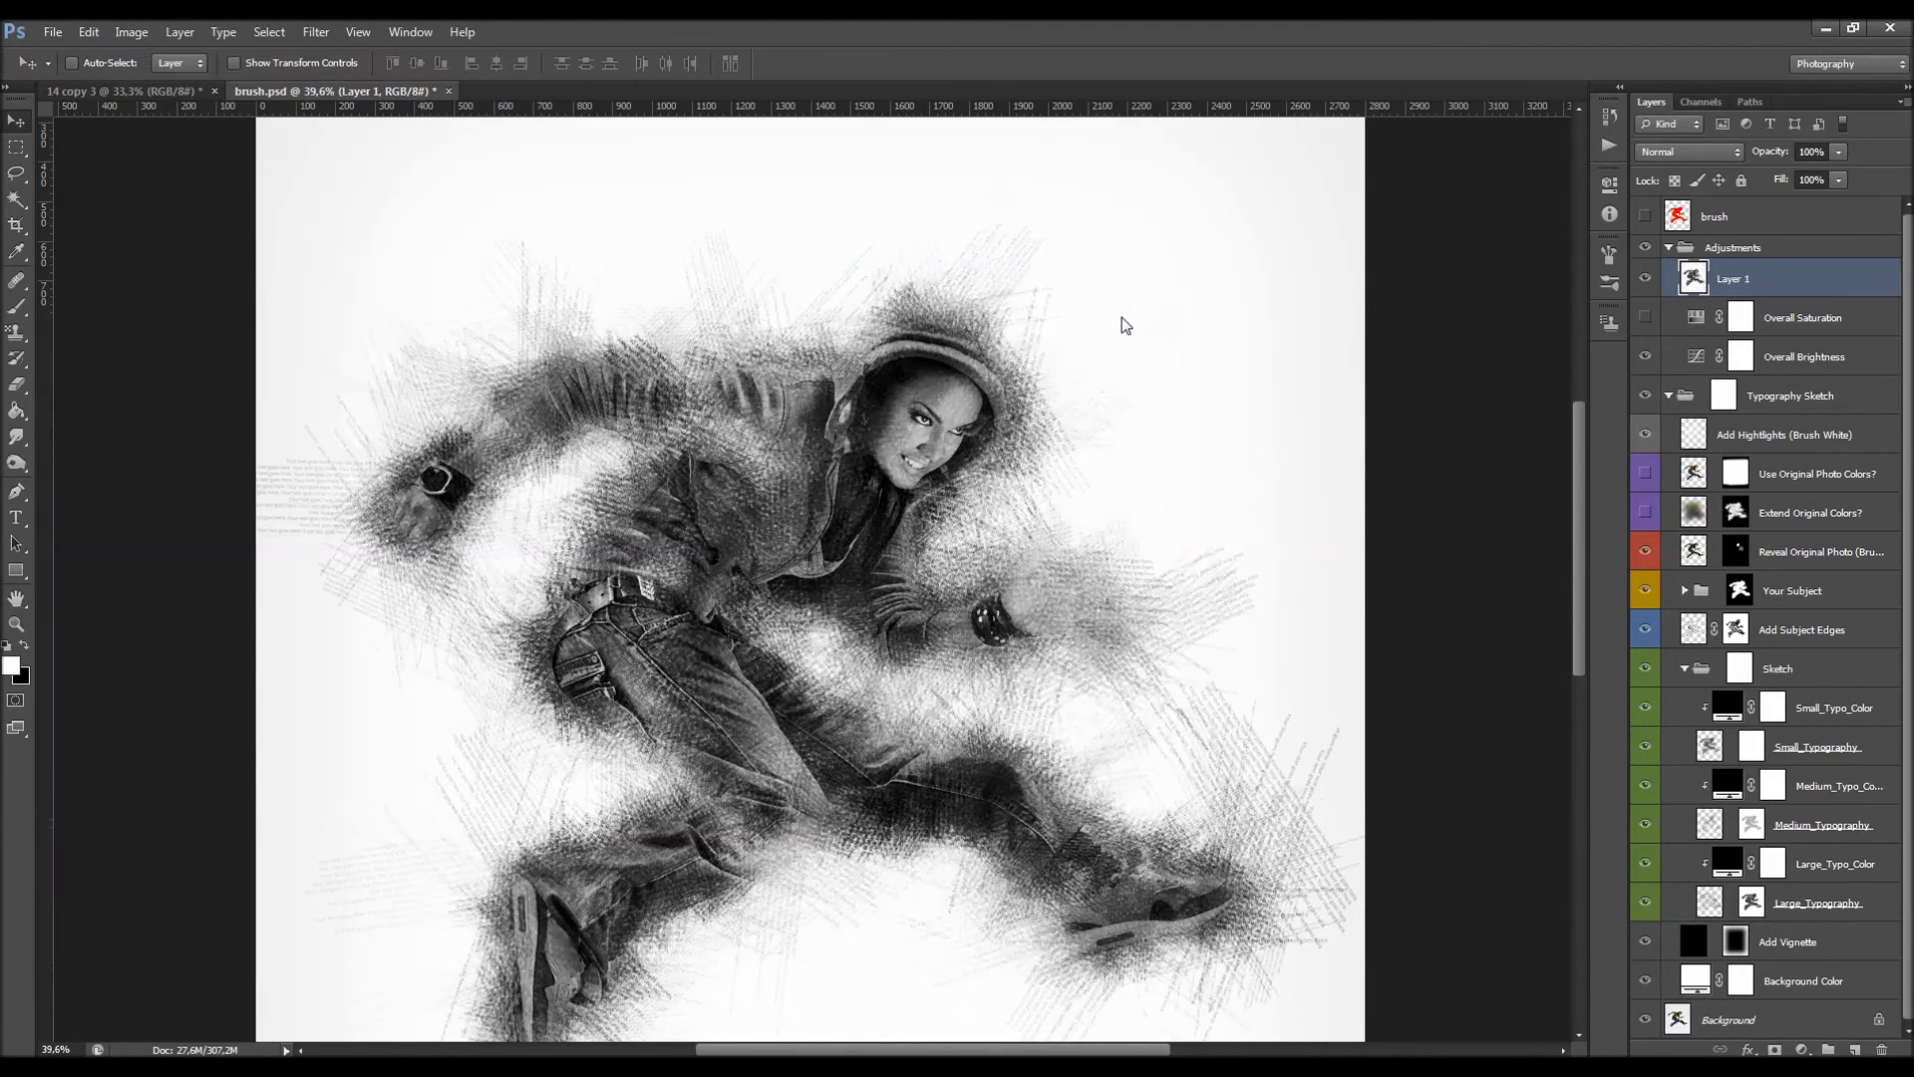
left_click(315, 32)
mouse_move(479, 386)
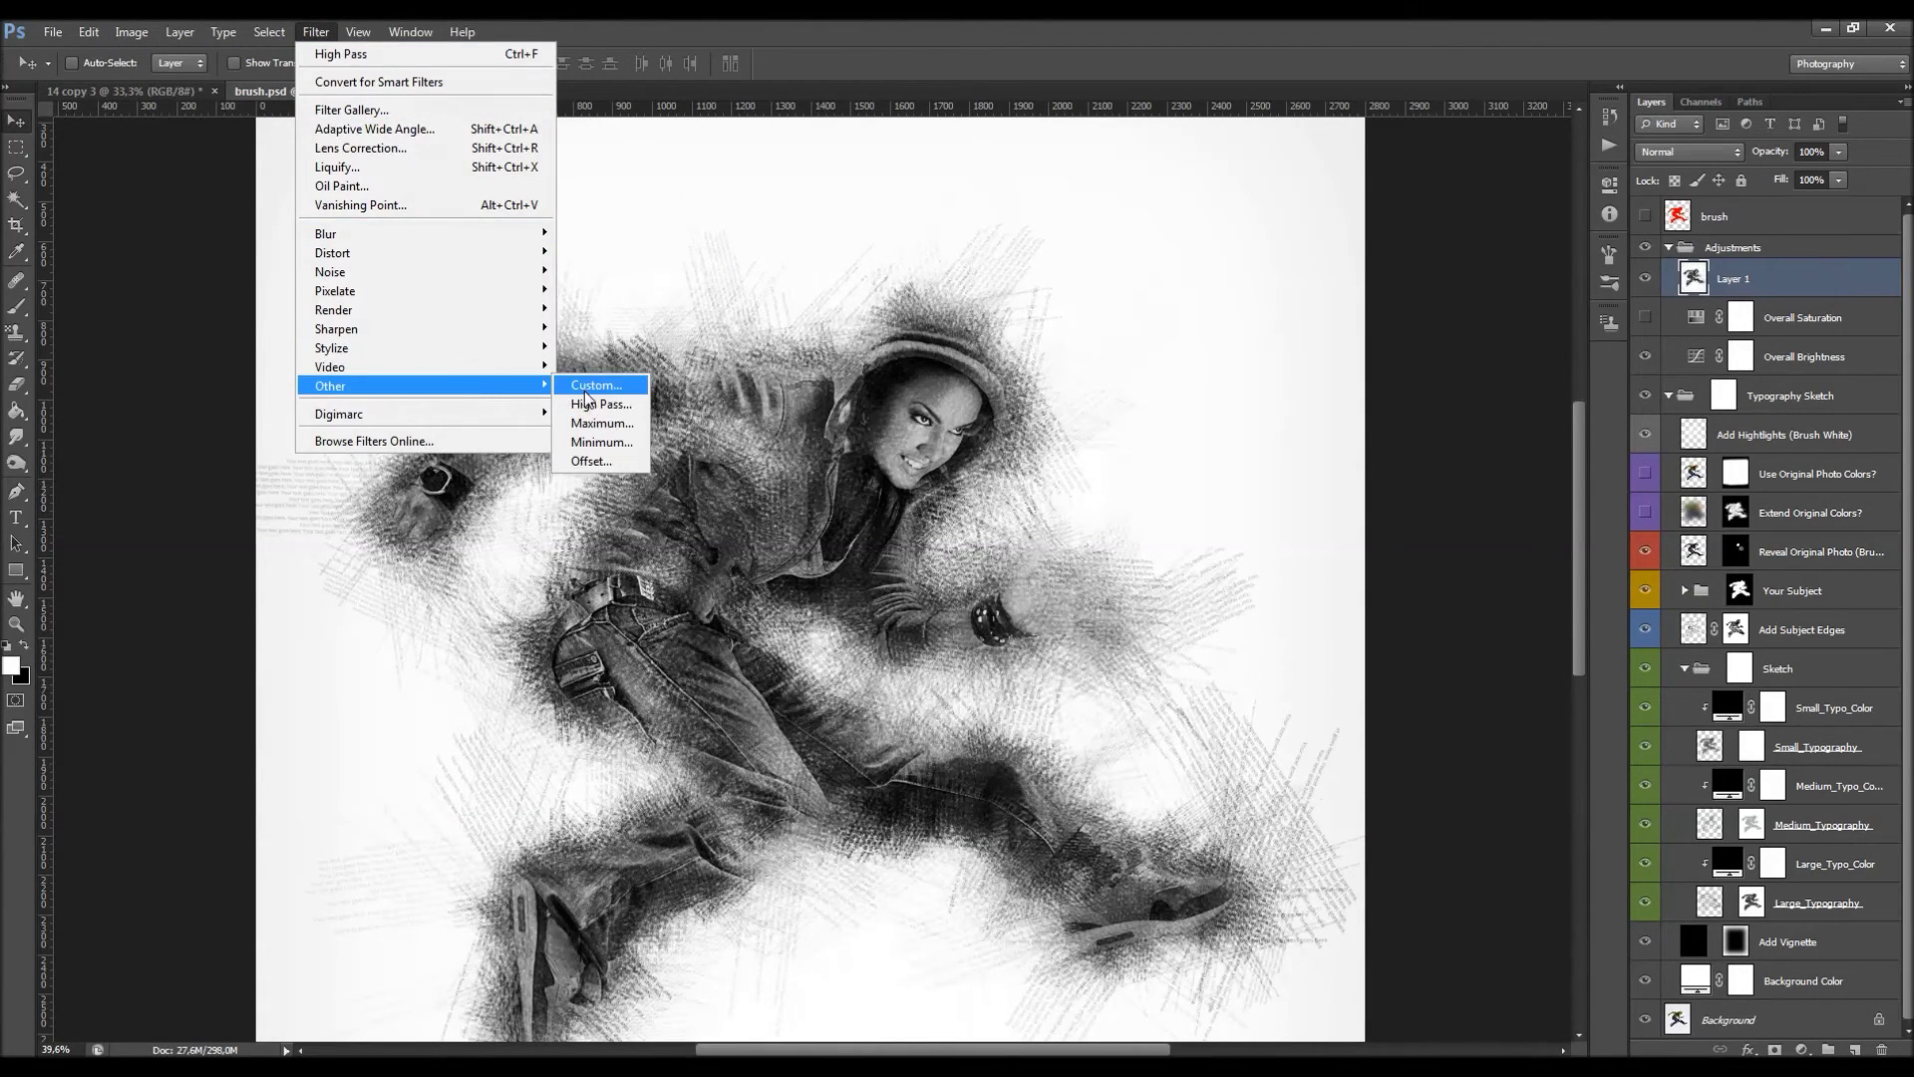
left_click(587, 388)
left_click(1476, 368)
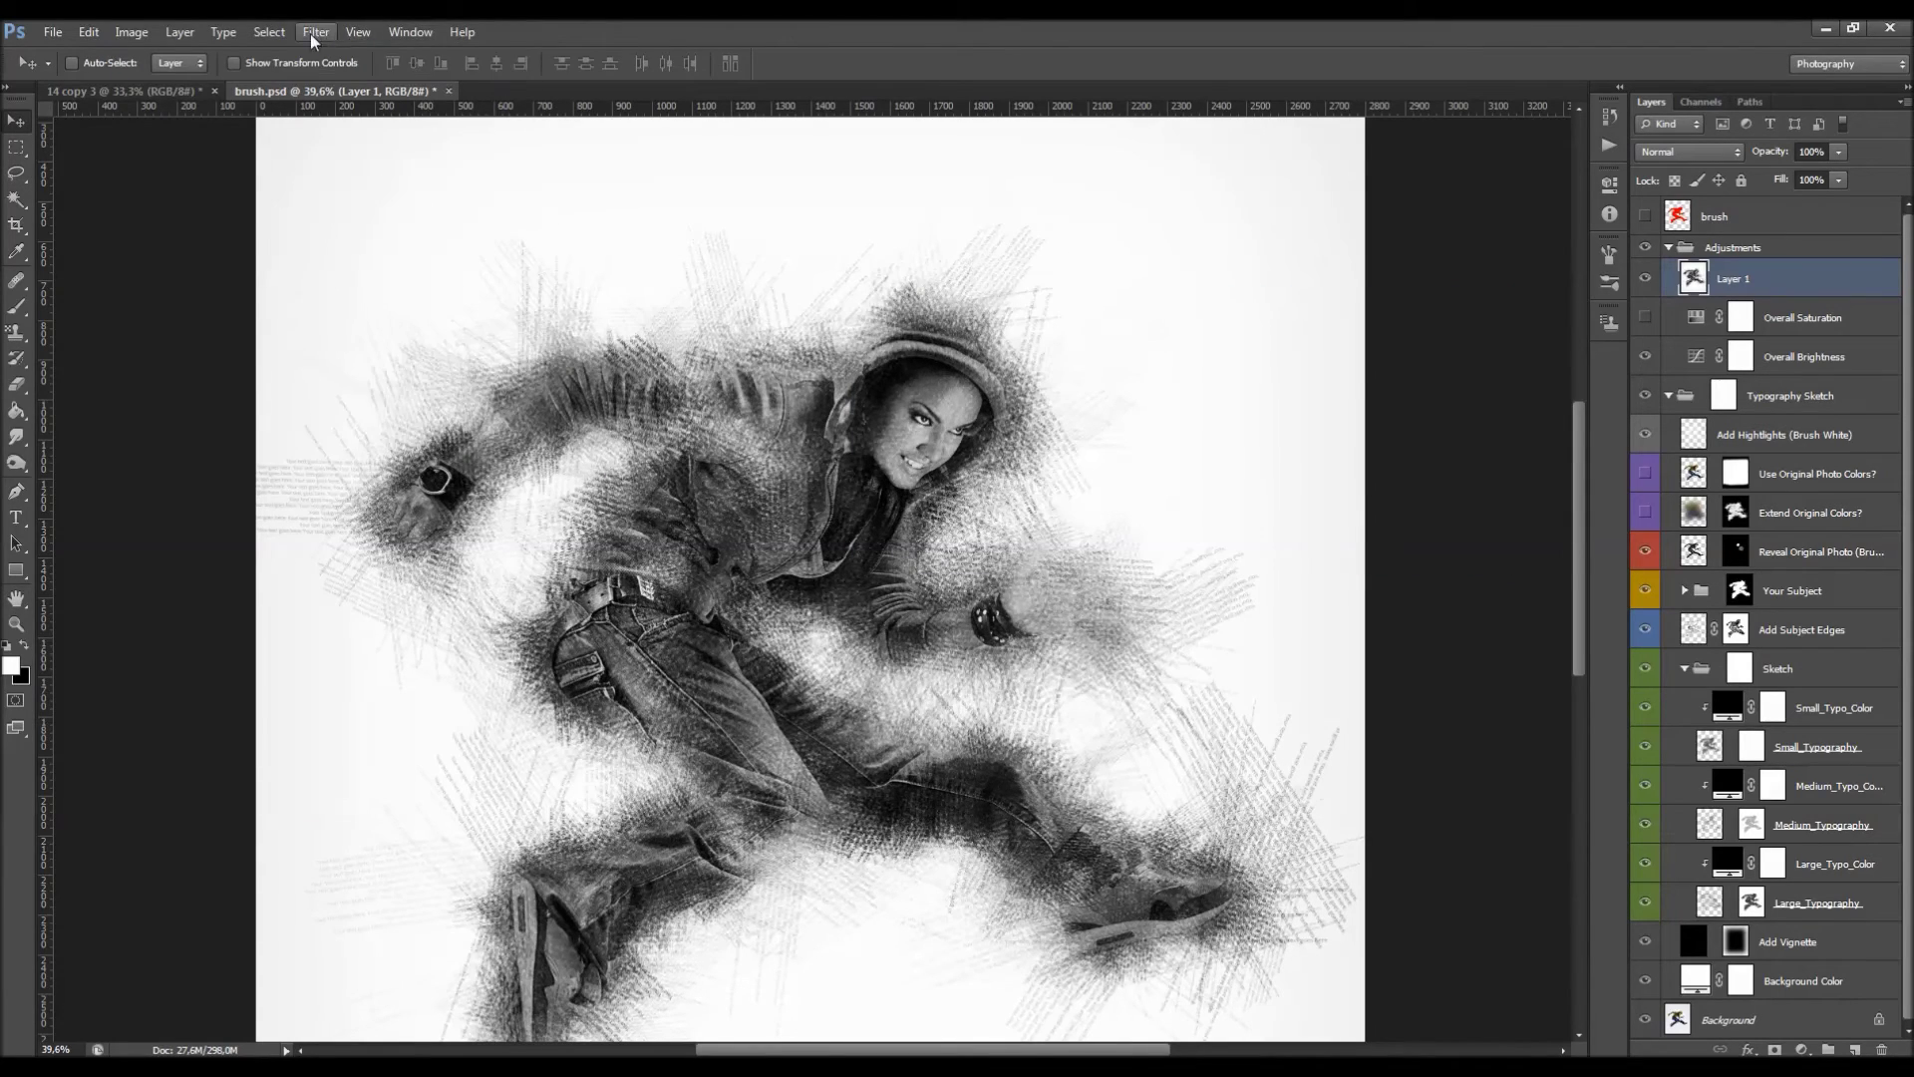
Apply a High Pass filter with a 2 pixel radius to the merged Layer 1.
left_click(327, 38)
mouse_move(535, 389)
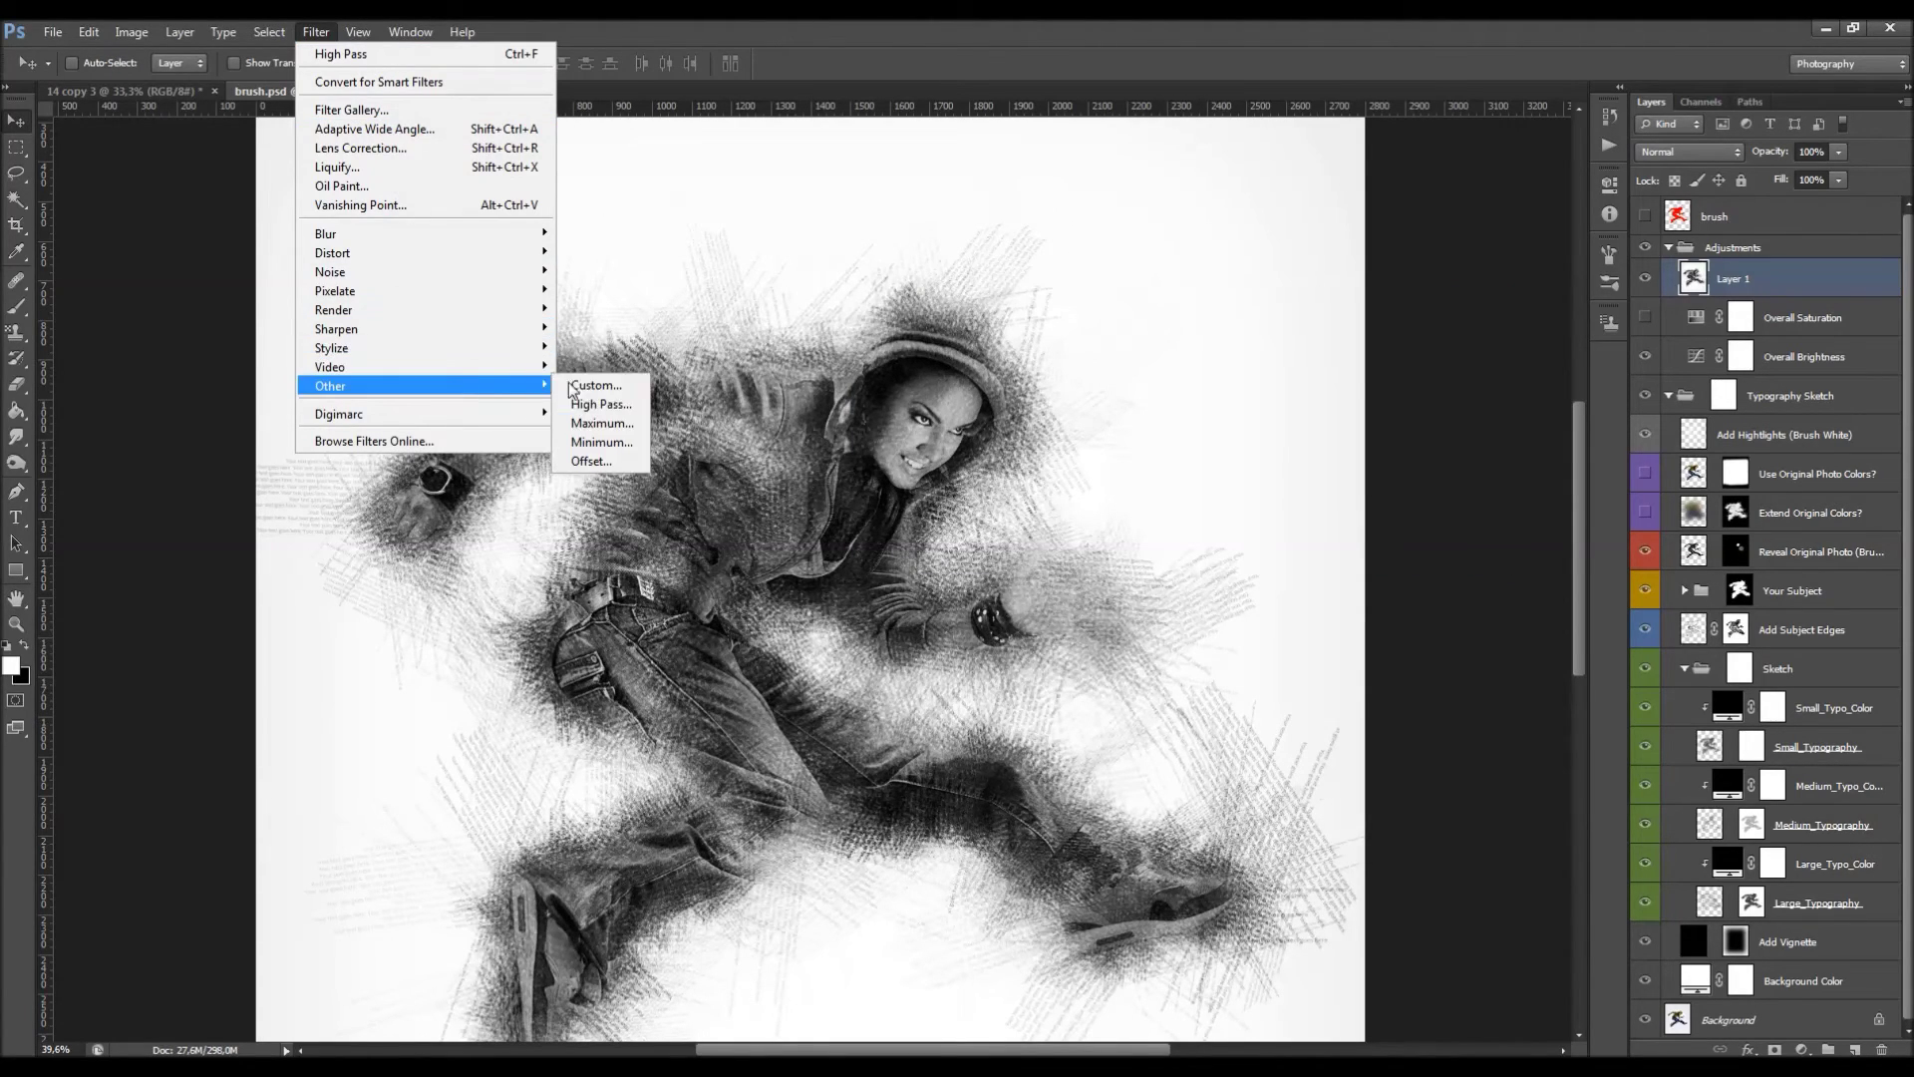
left_click(600, 404)
type("2")
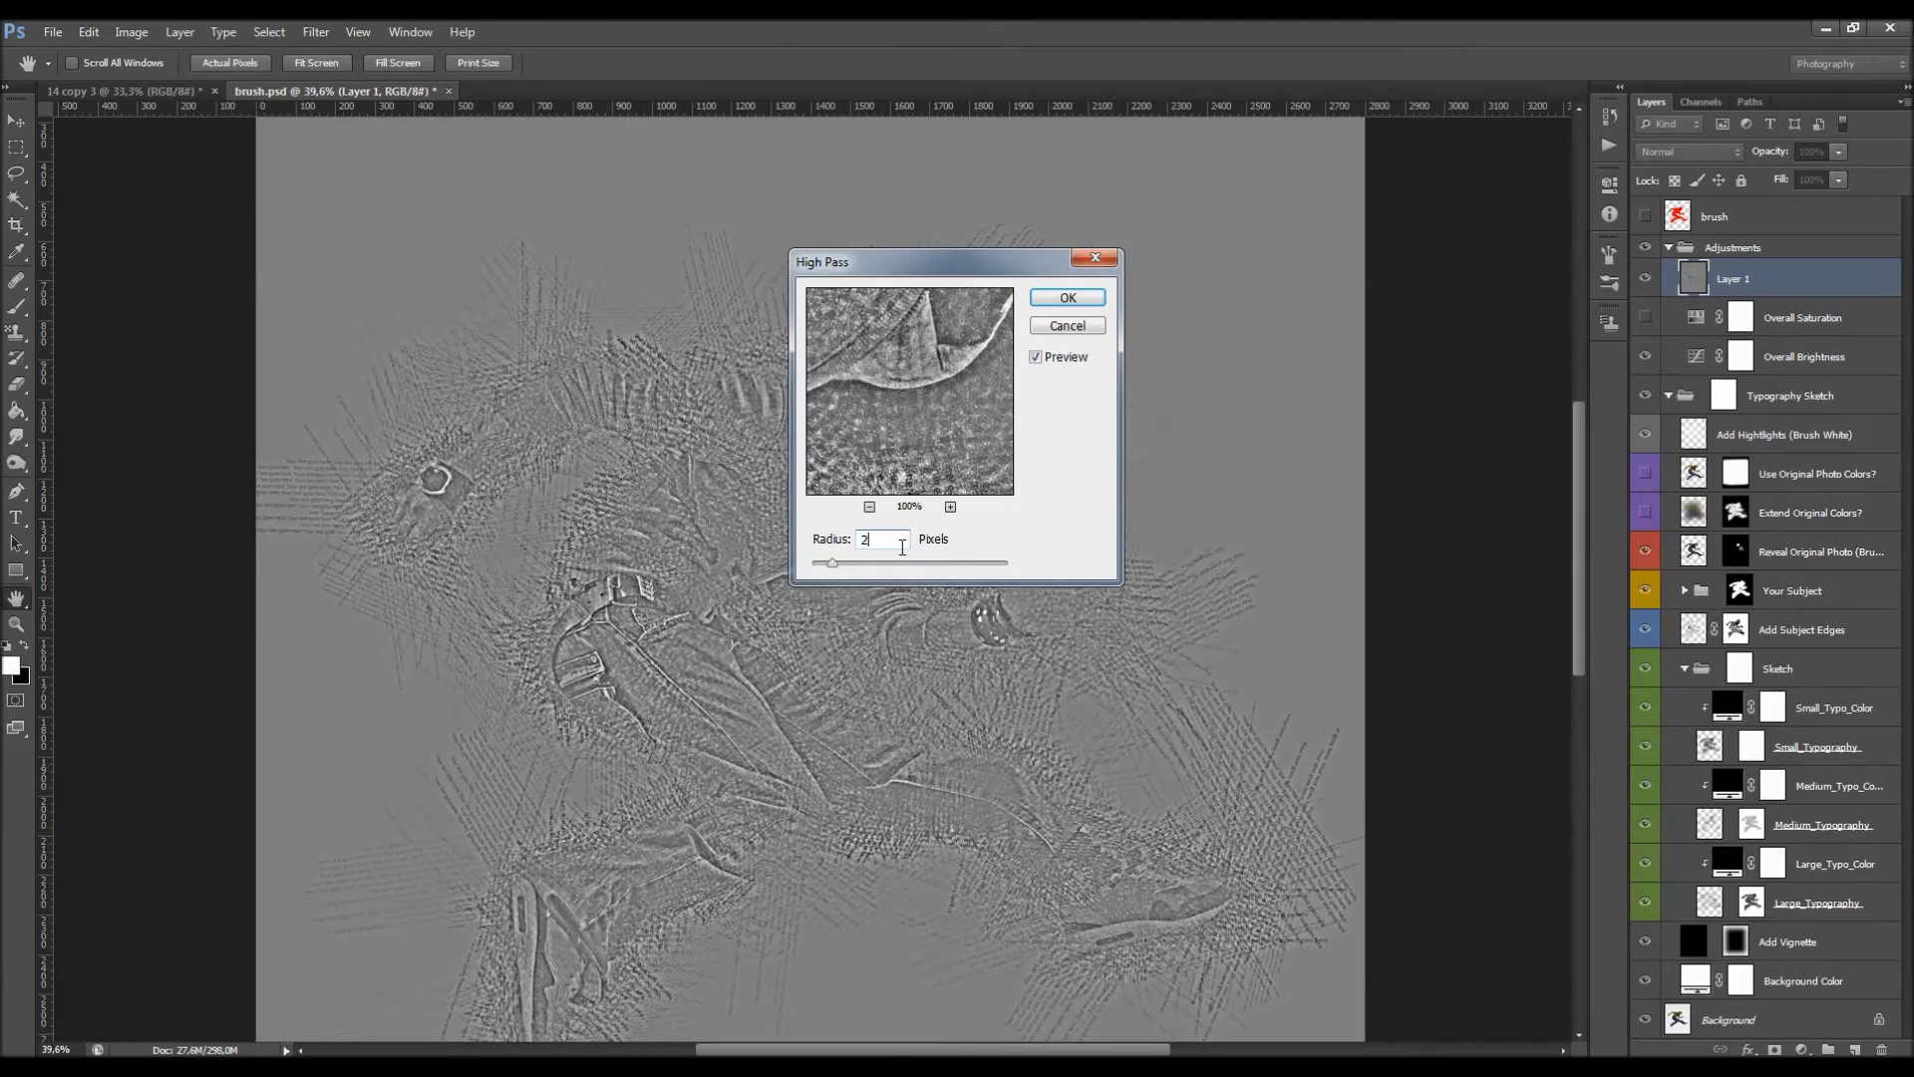
left_click(1067, 297)
Set the blend mode of the high-pass Layer 1 to Overlay and inspect the sharpened dancer.
key("v")
left_click(1692, 153)
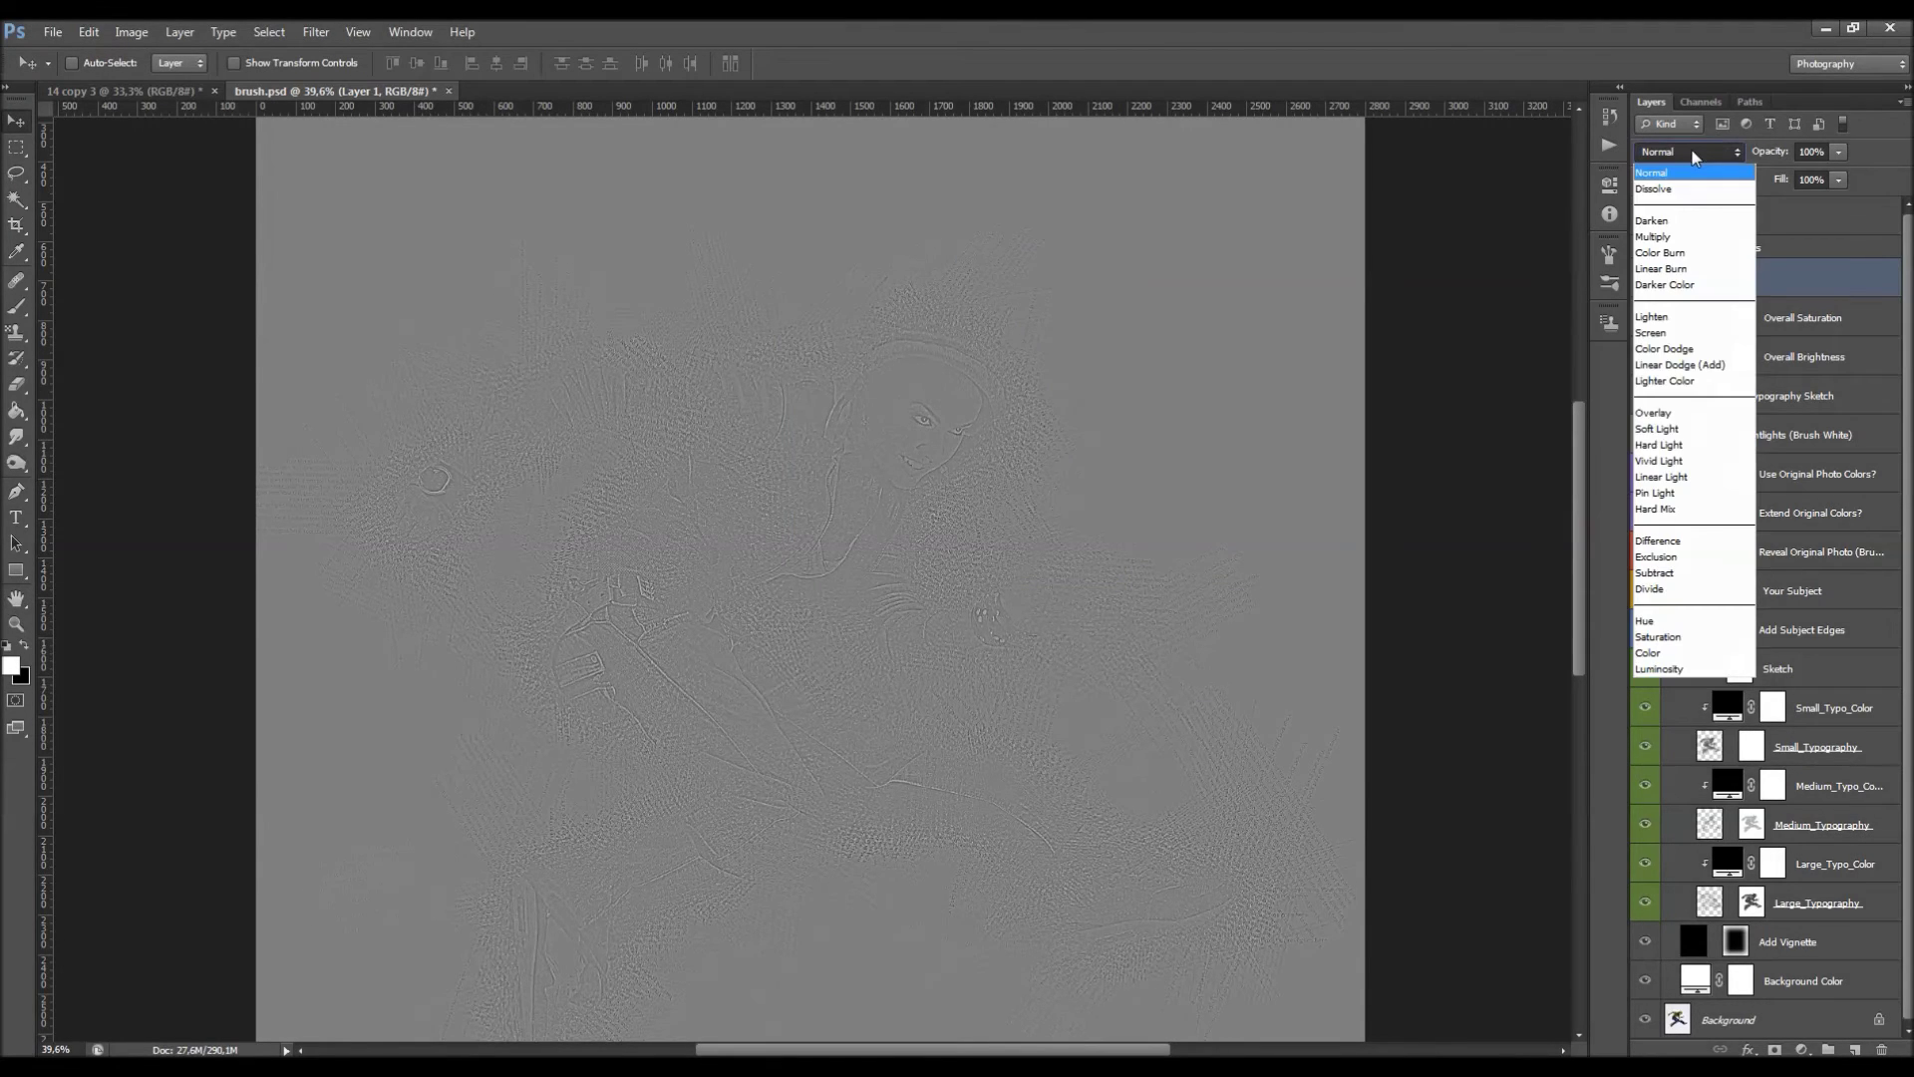
left_click(1681, 414)
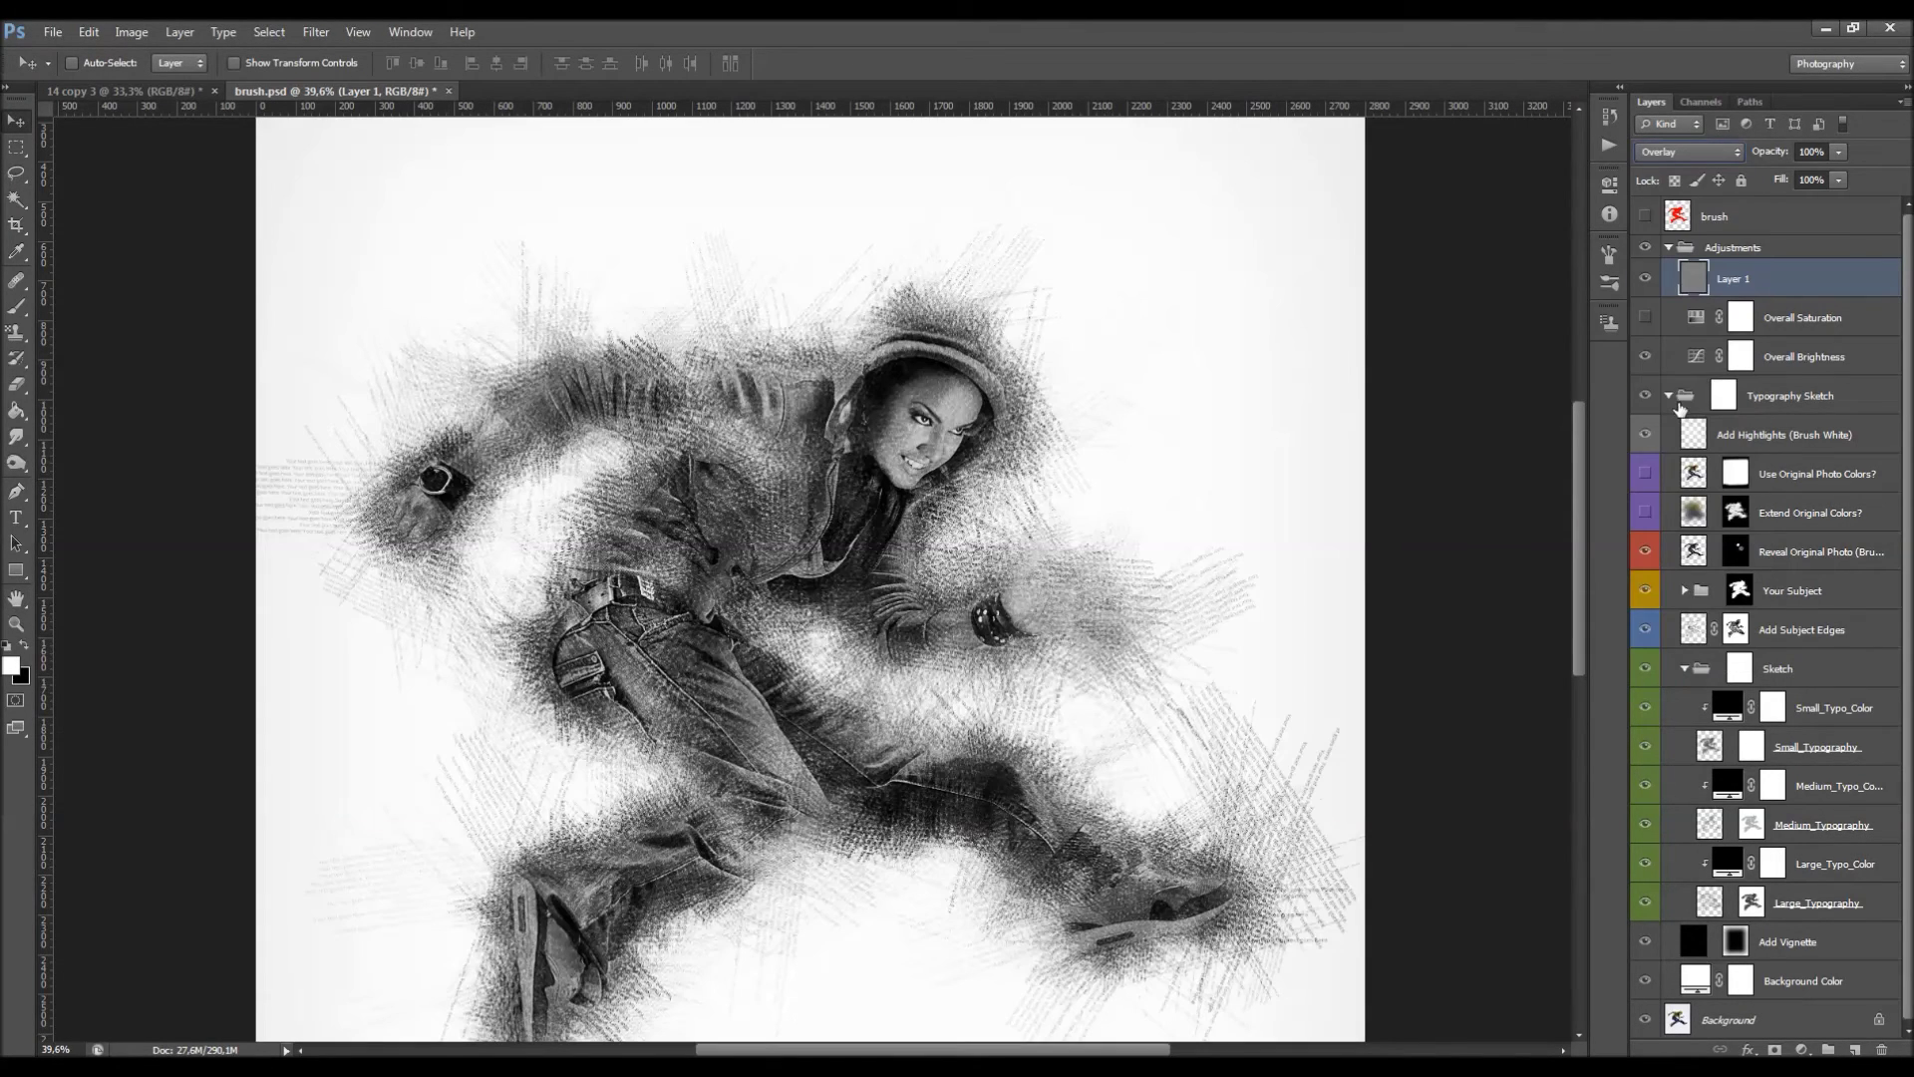
scroll(1212, 331, "down", 2)
scroll(1131, 342, "down", 1)
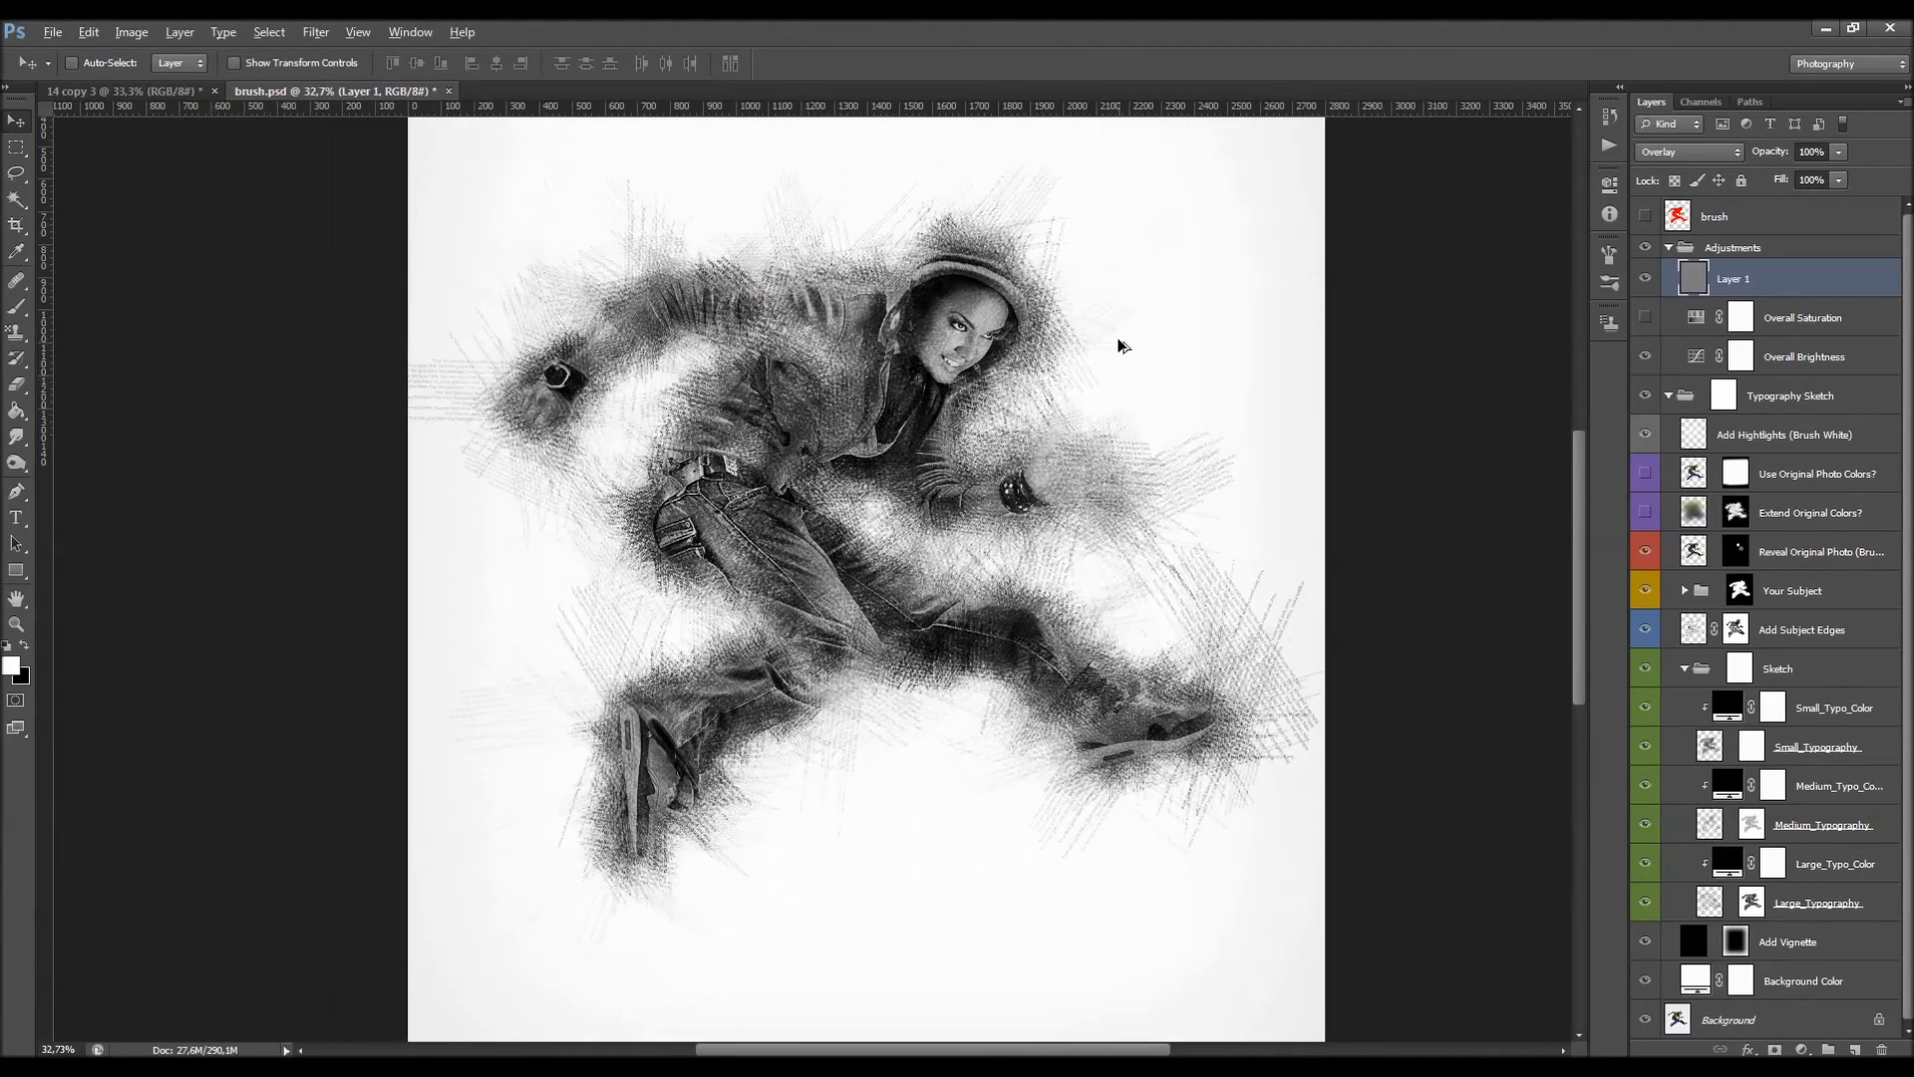
scroll(1100, 341, "up", 2)
scroll(1090, 341, "down", 1)
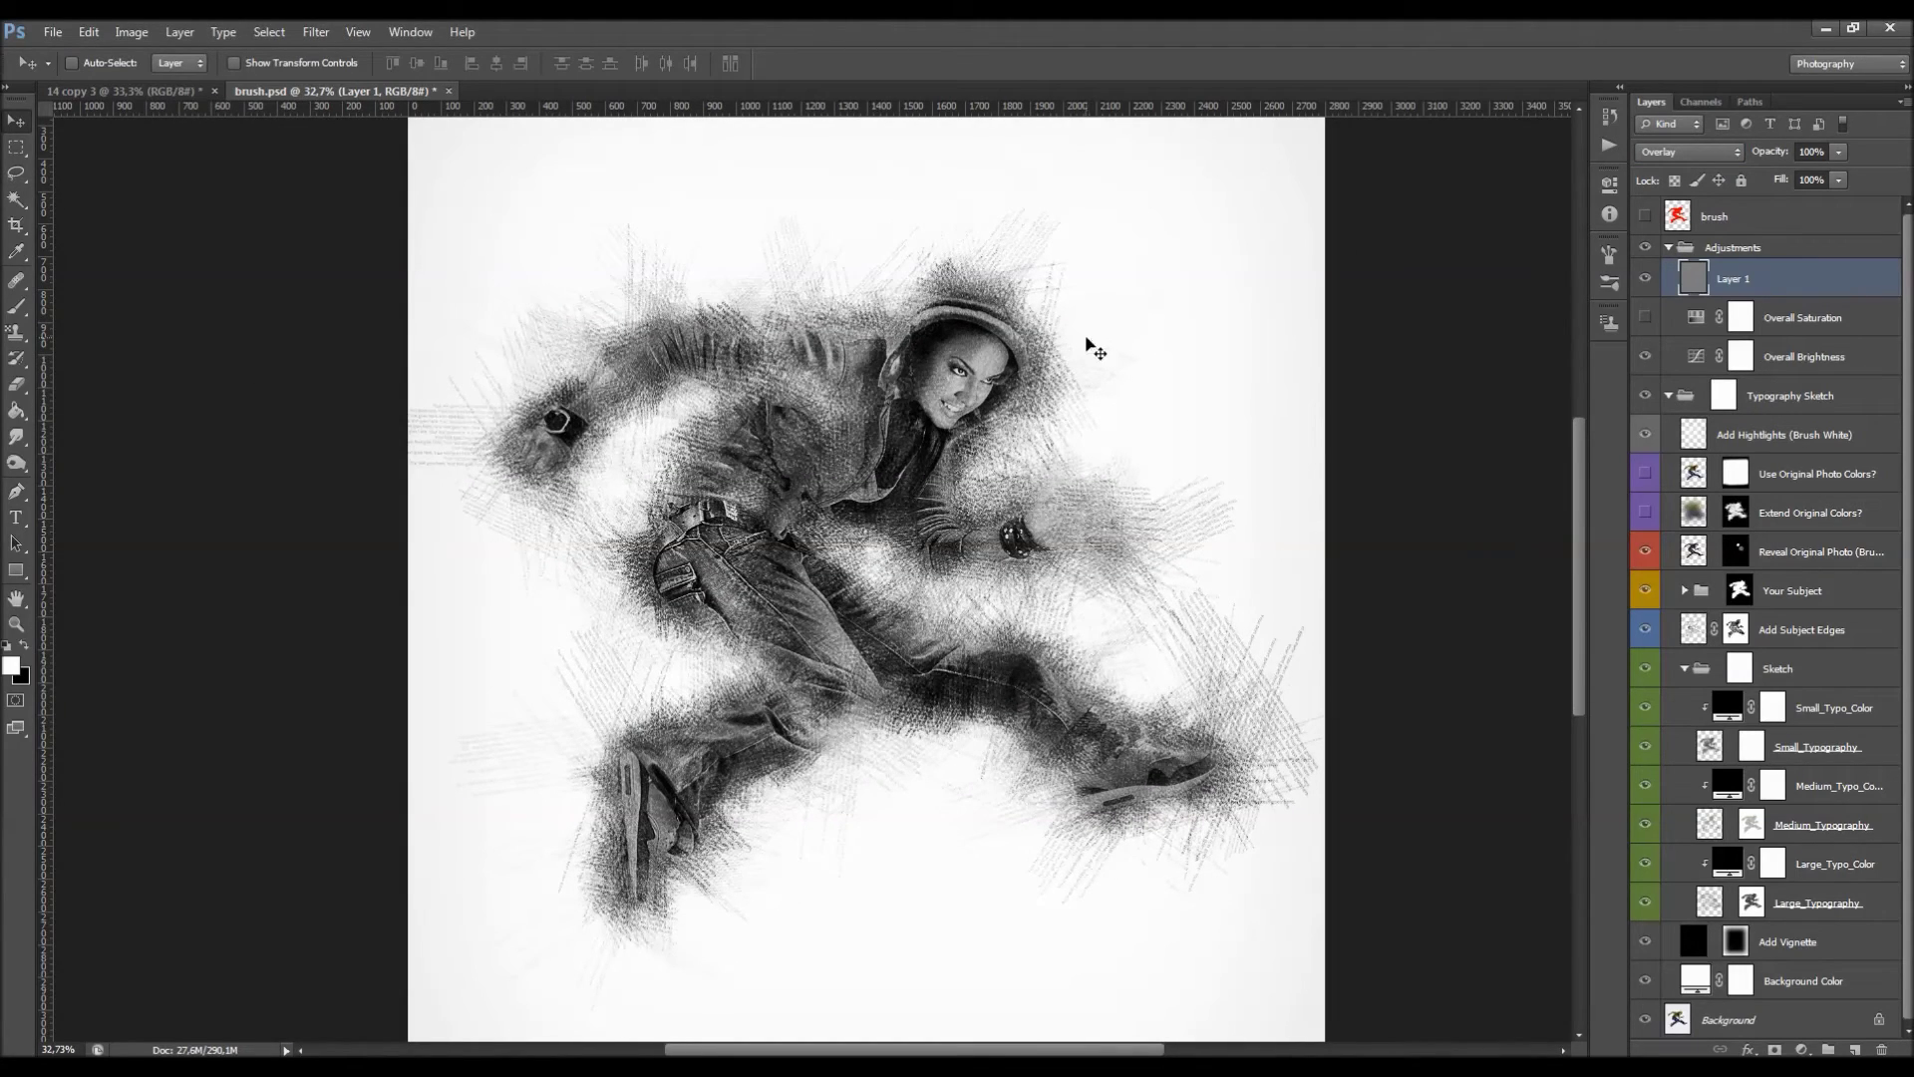
left_click_drag(1760, 157, 1777, 218)
Ready a black Brush at 125 px on the Reveal Original Photo mask and select the Your Subject group's mask.
left_click(1737, 558)
key("b")
key("x")
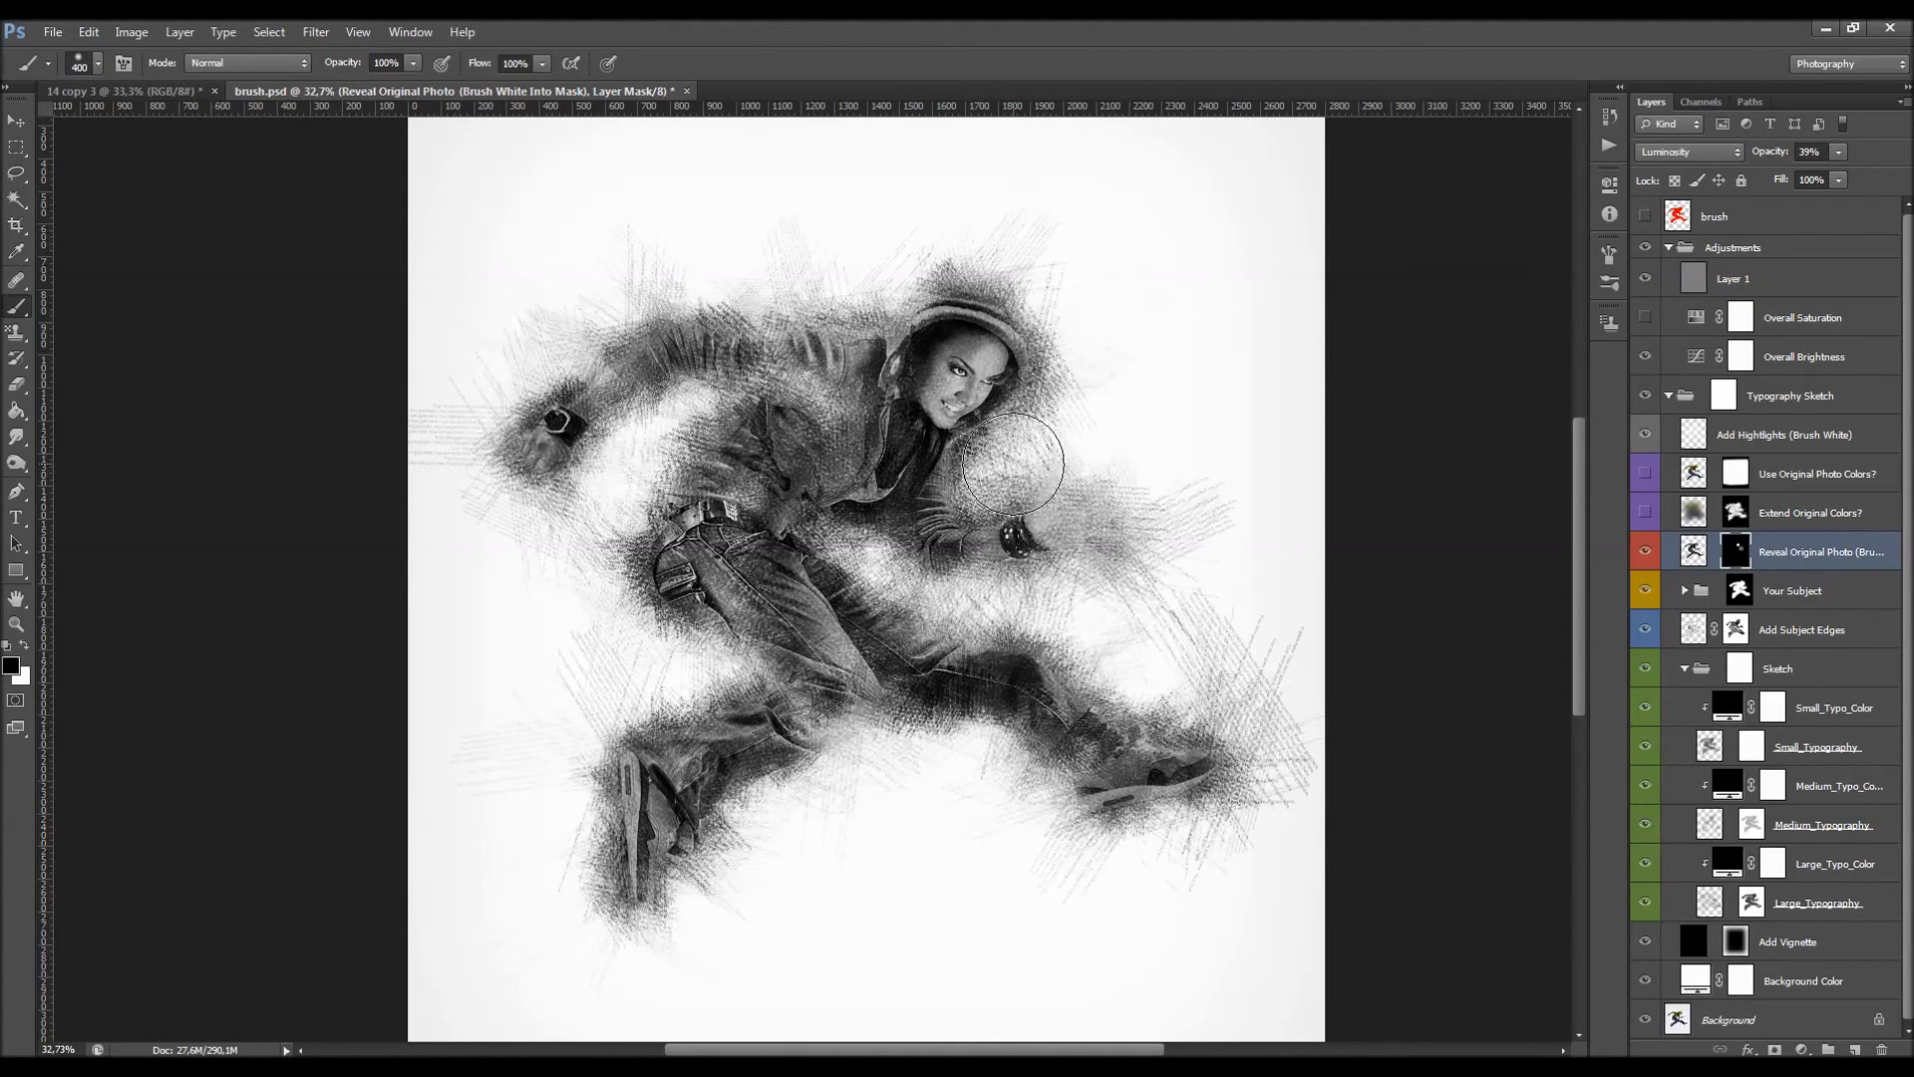
key("bracketleft")
key("bracketleft")
left_click(1738, 590)
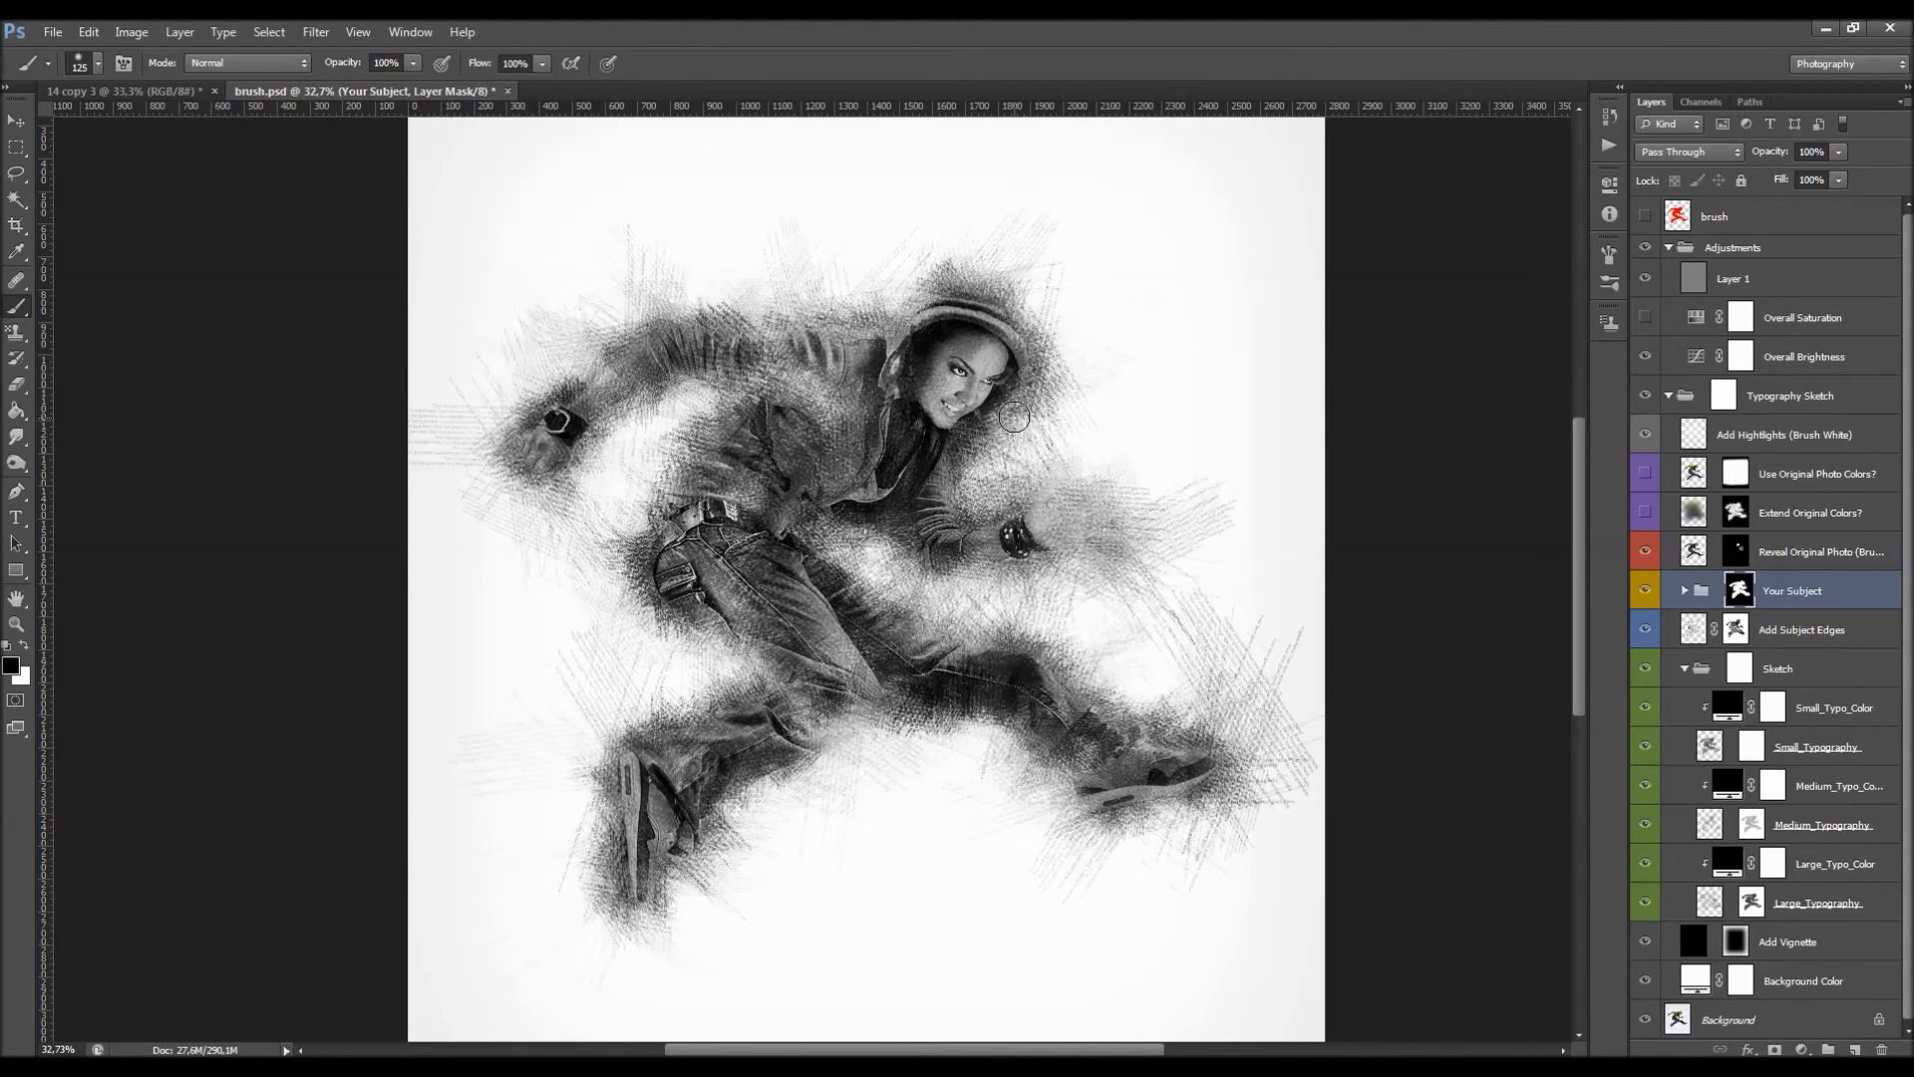
key("v")
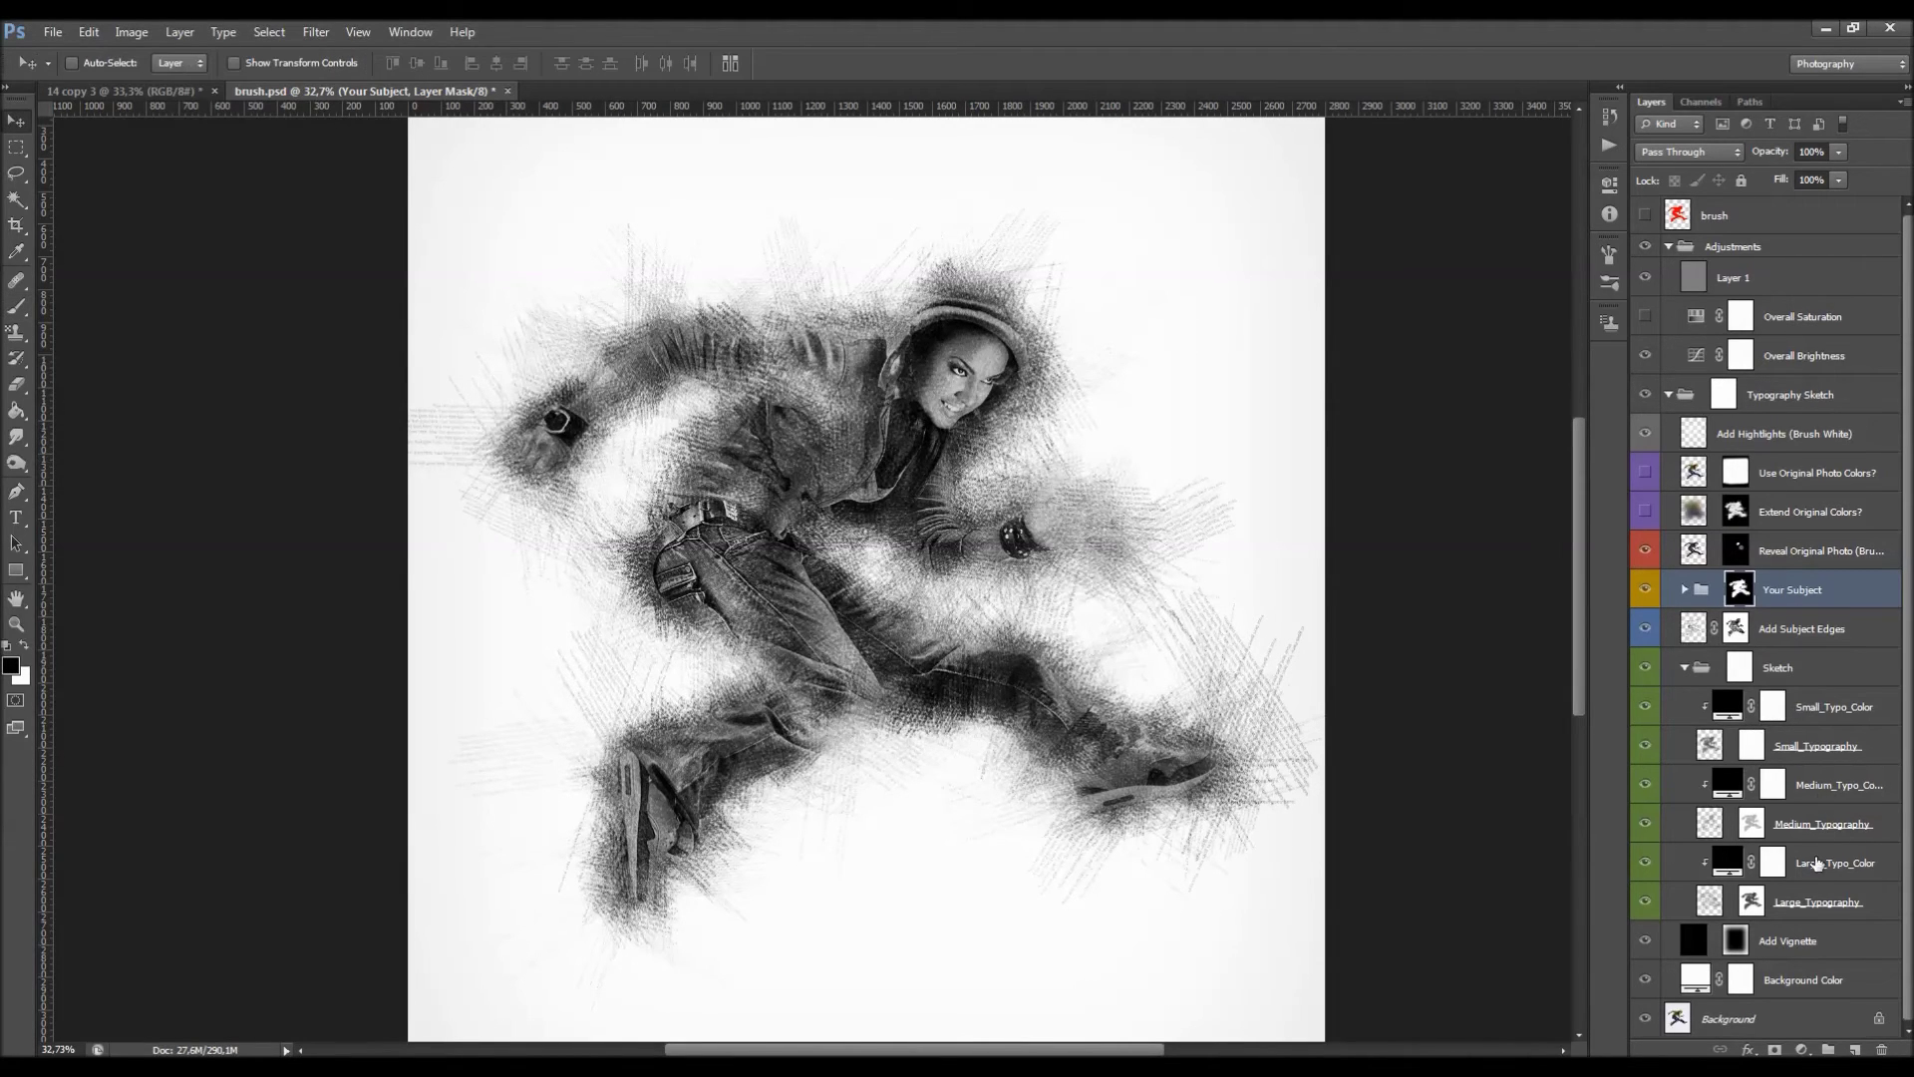
Add a new layer above Add Vignette and choose the 462 px sketch brush with black as the foreground colour.
left_click(1812, 943)
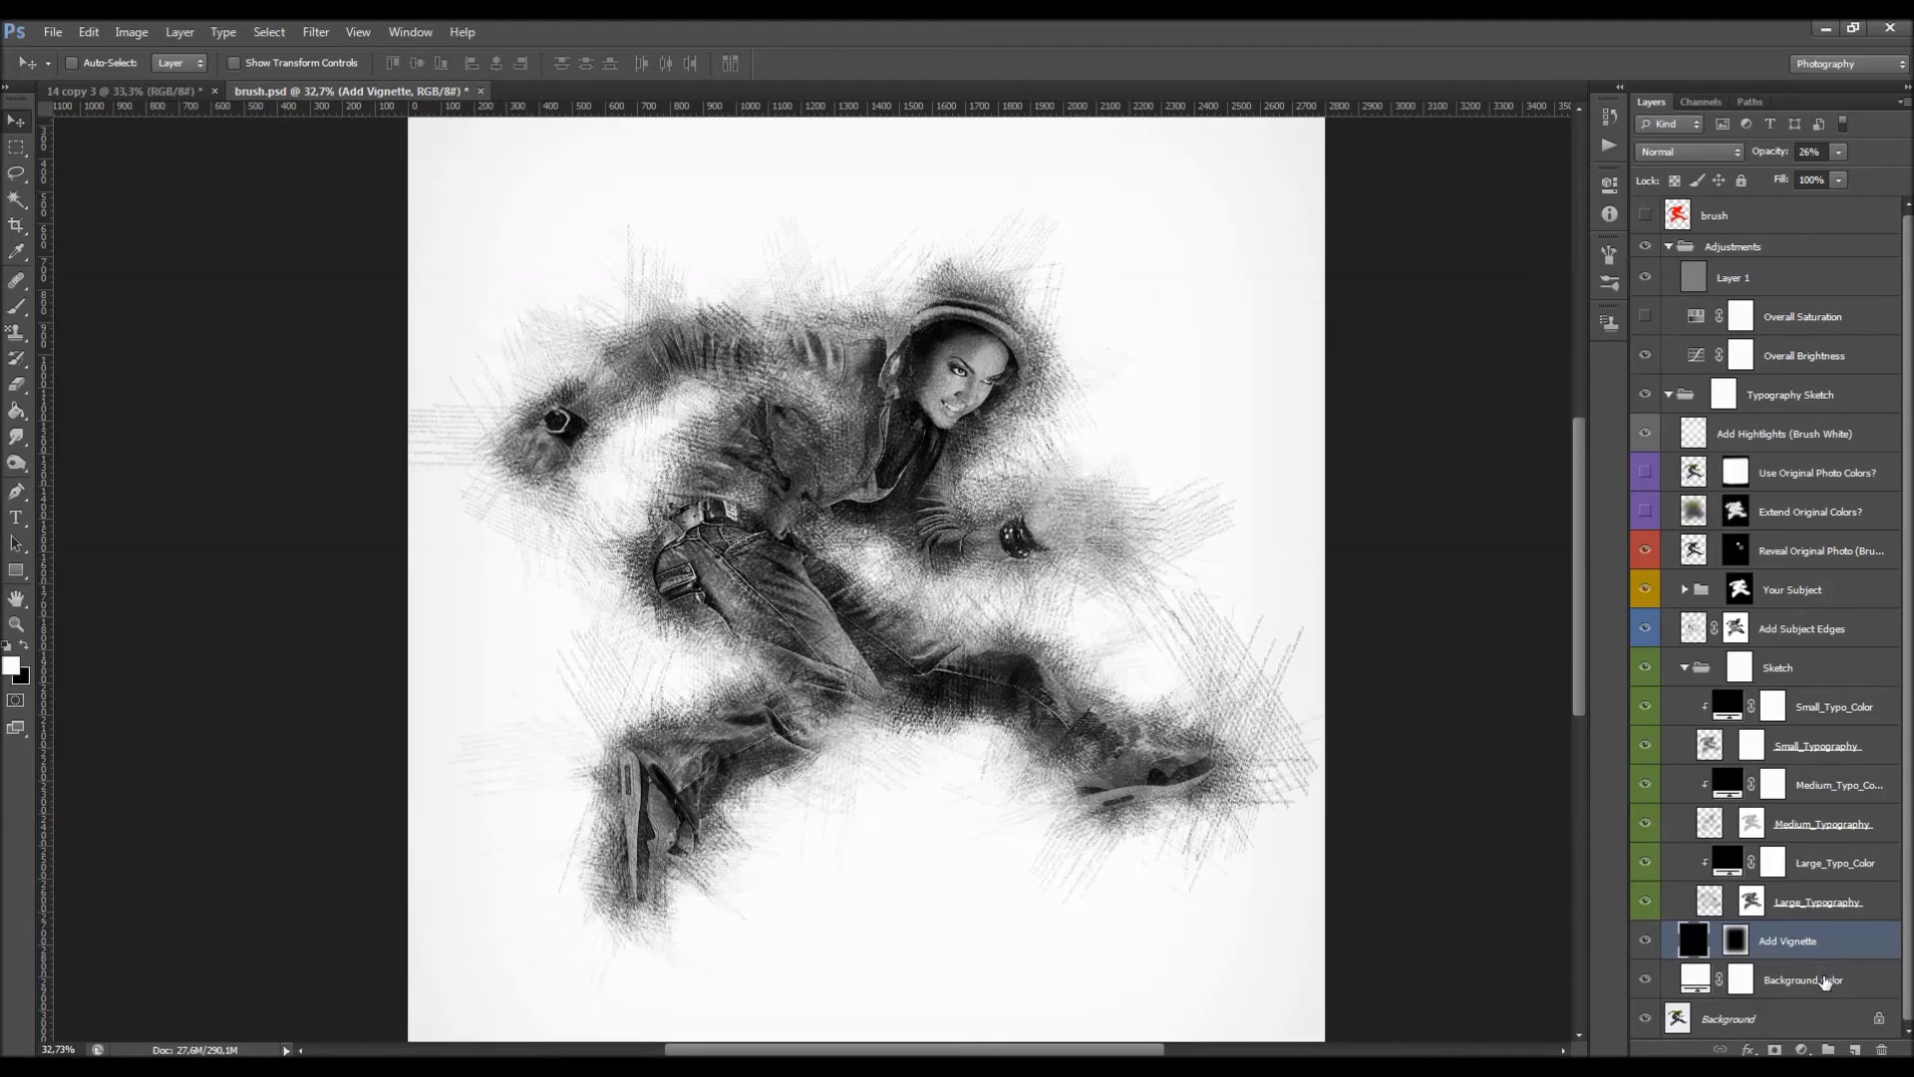
left_click(1855, 1049)
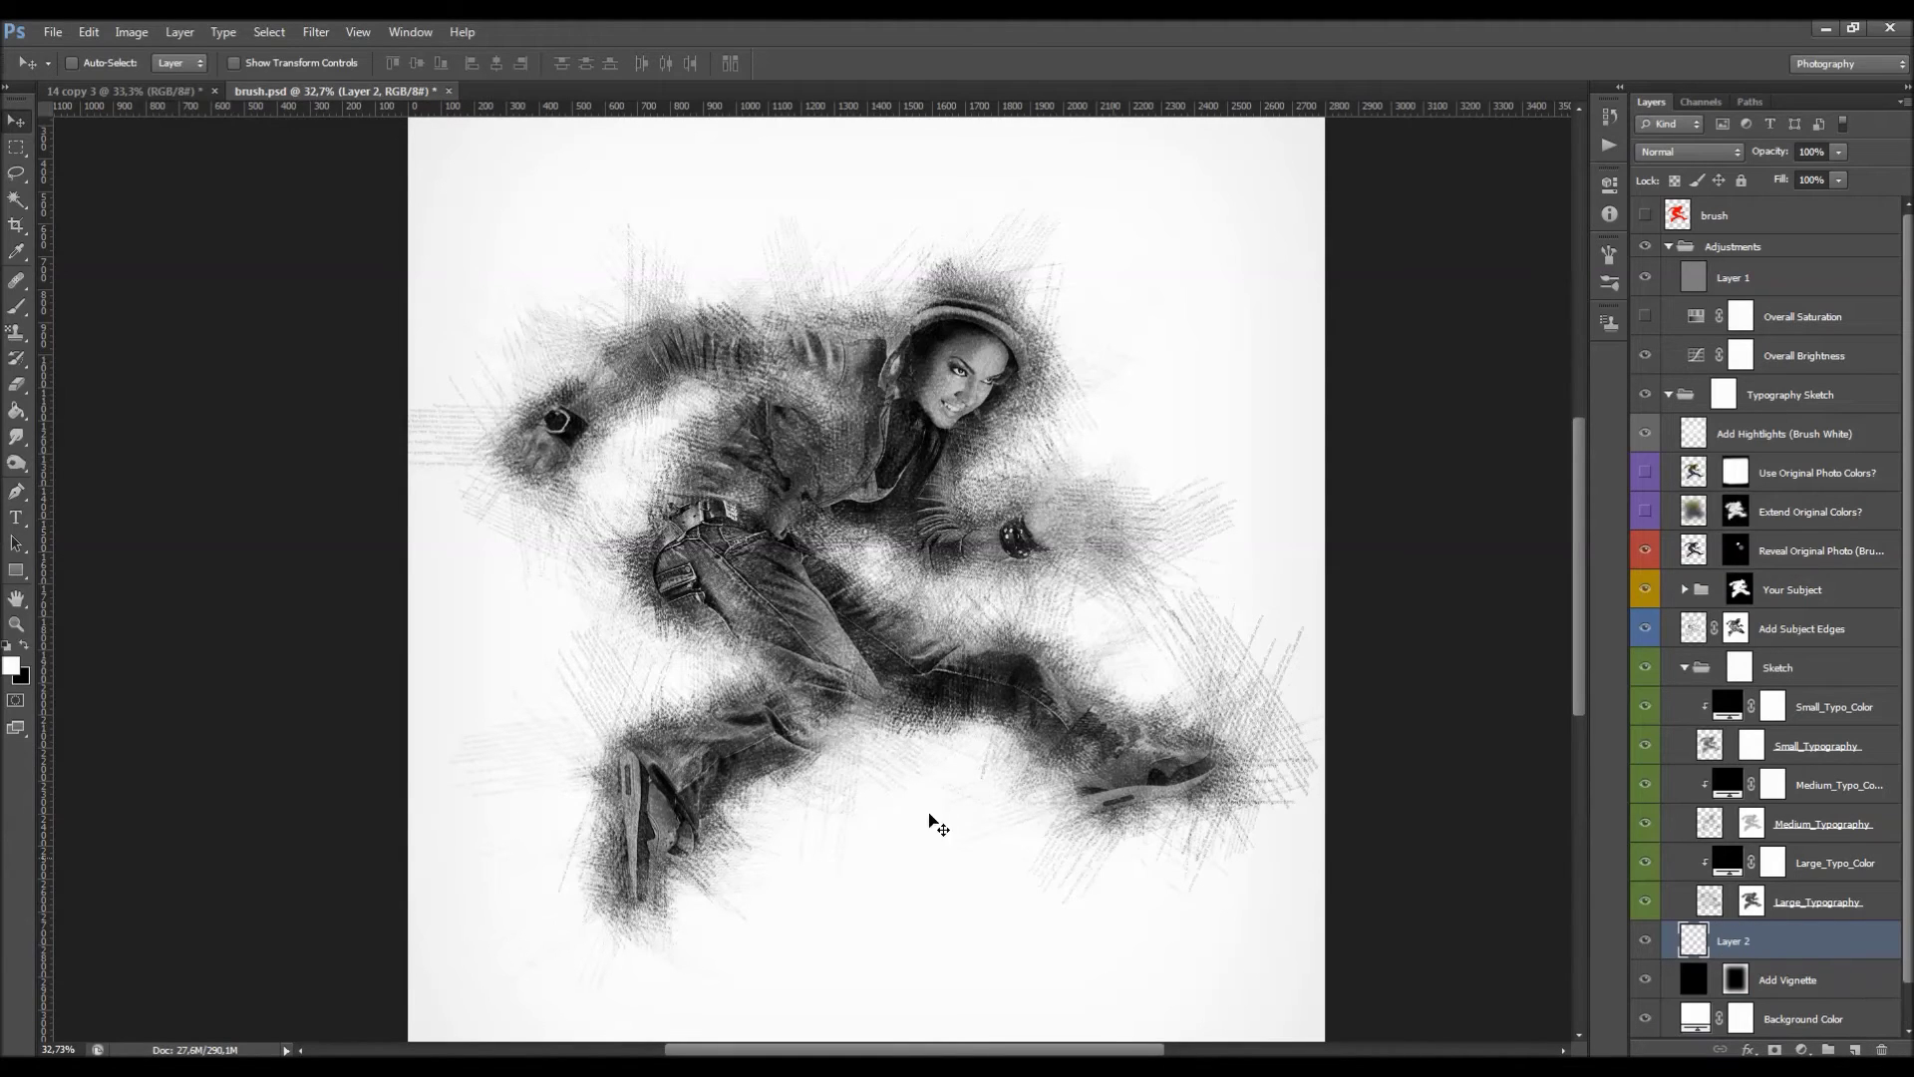
key("b")
left_click(23, 645)
right_click(782, 512)
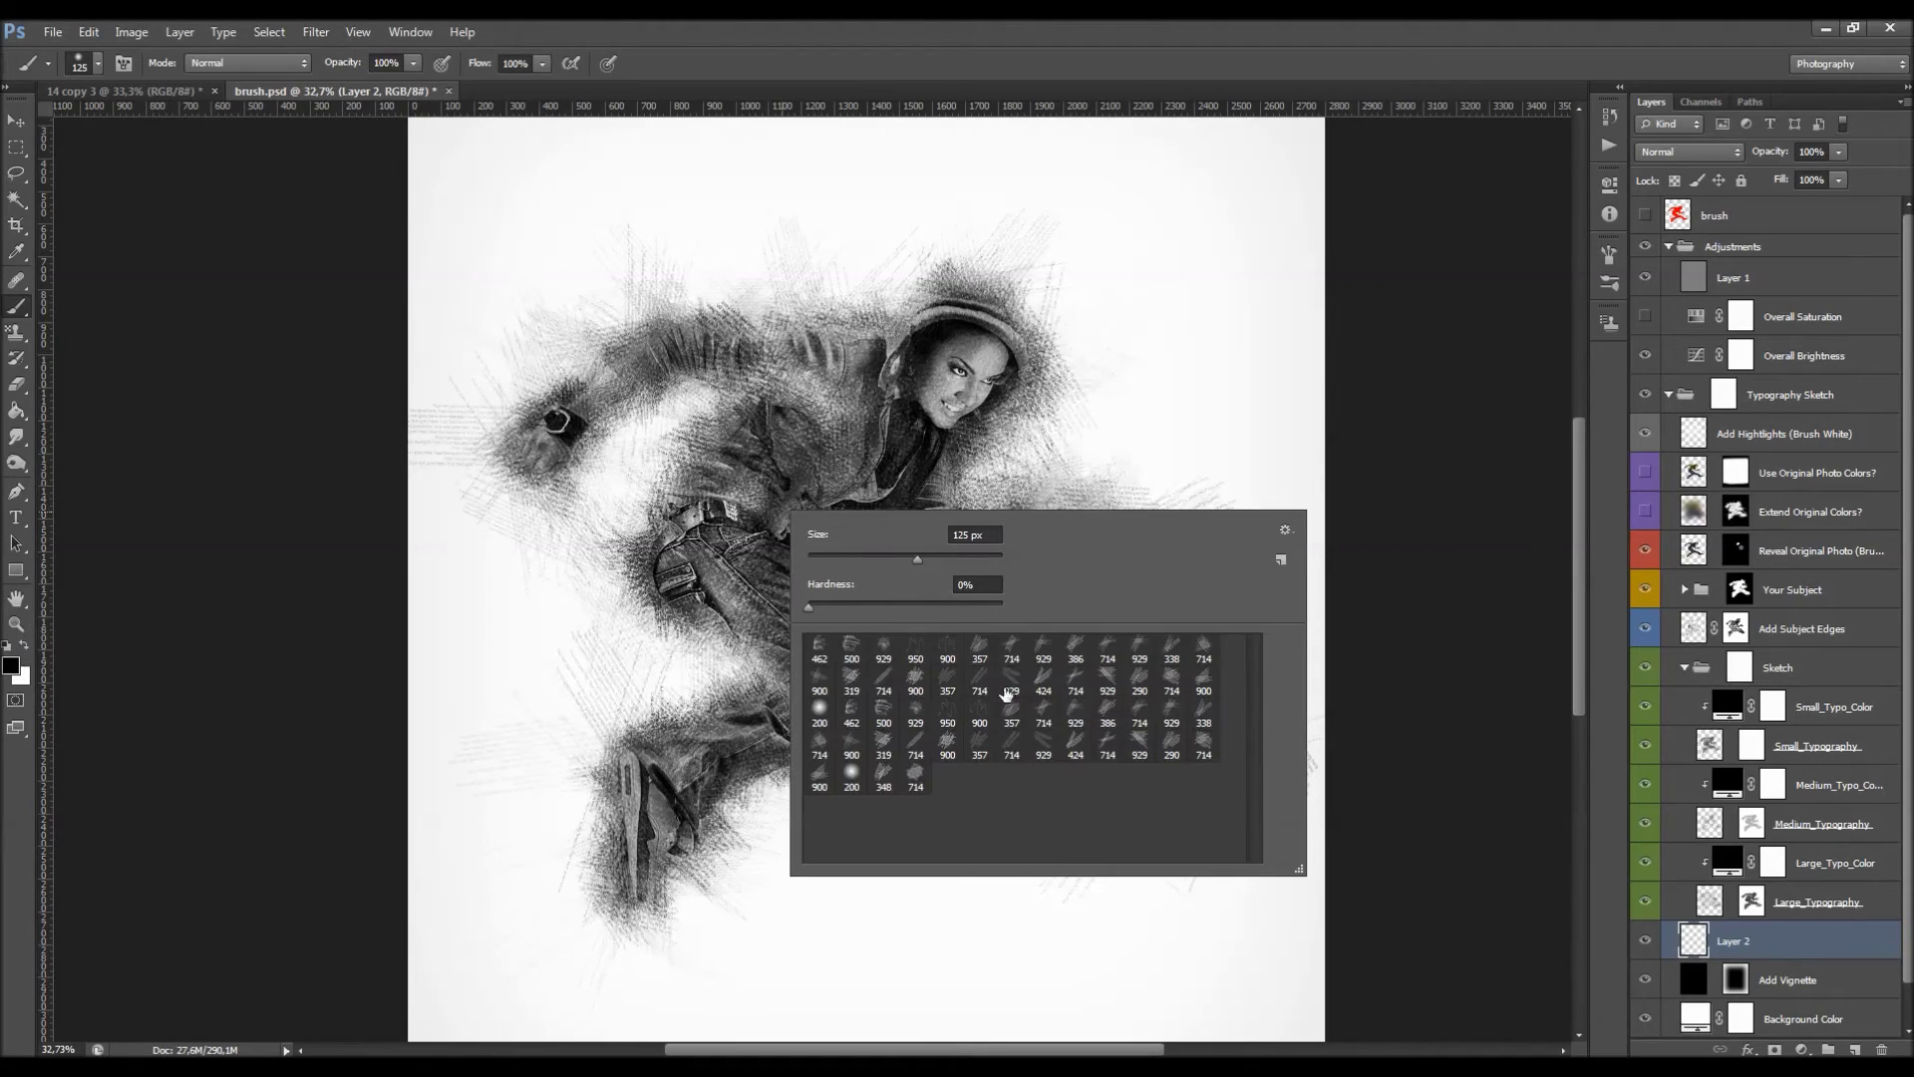
left_click(851, 710)
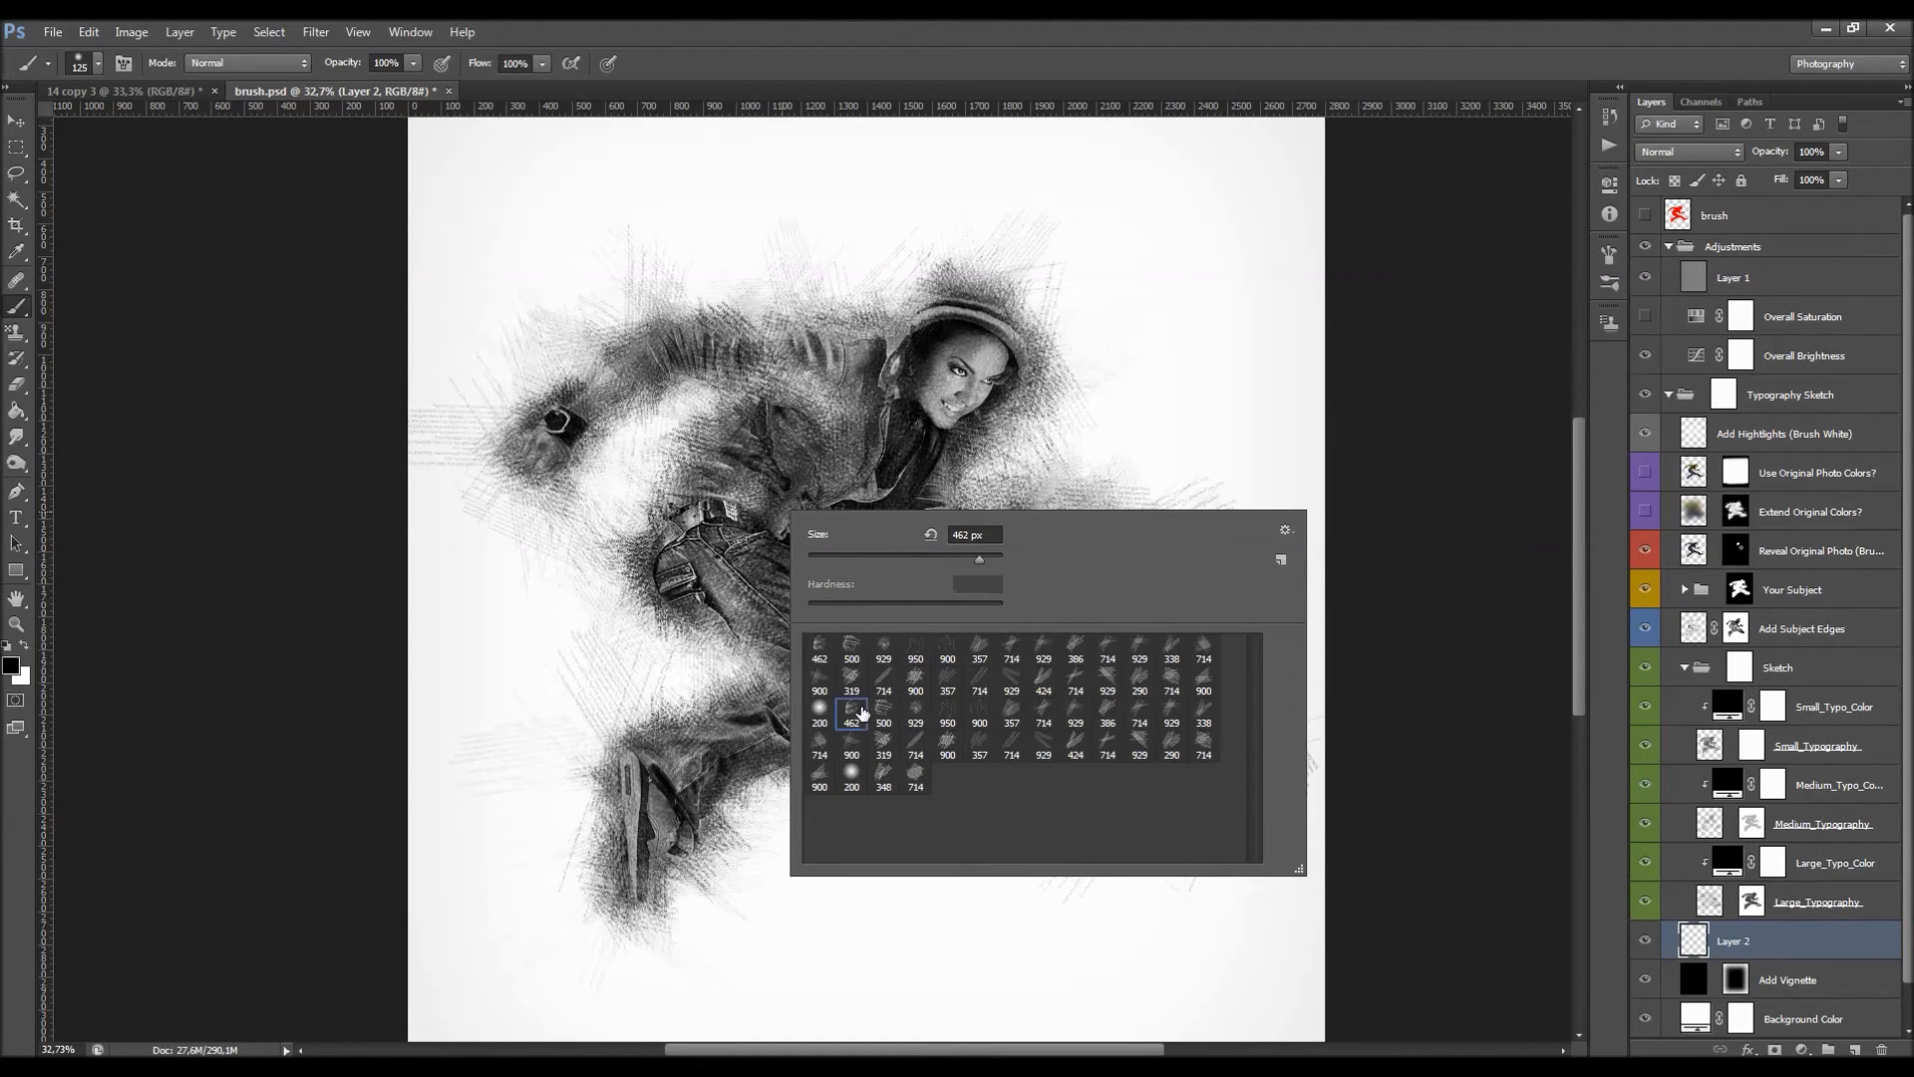
left_click(655, 434)
Try the sketch brush at different sizes over the dancer and set it to 300 px.
key("bracketright")
key("bracketright")
mouse_move(813, 454)
left_mouse_down()
mouse_move(824, 404)
mouse_move(737, 379)
left_mouse_up()
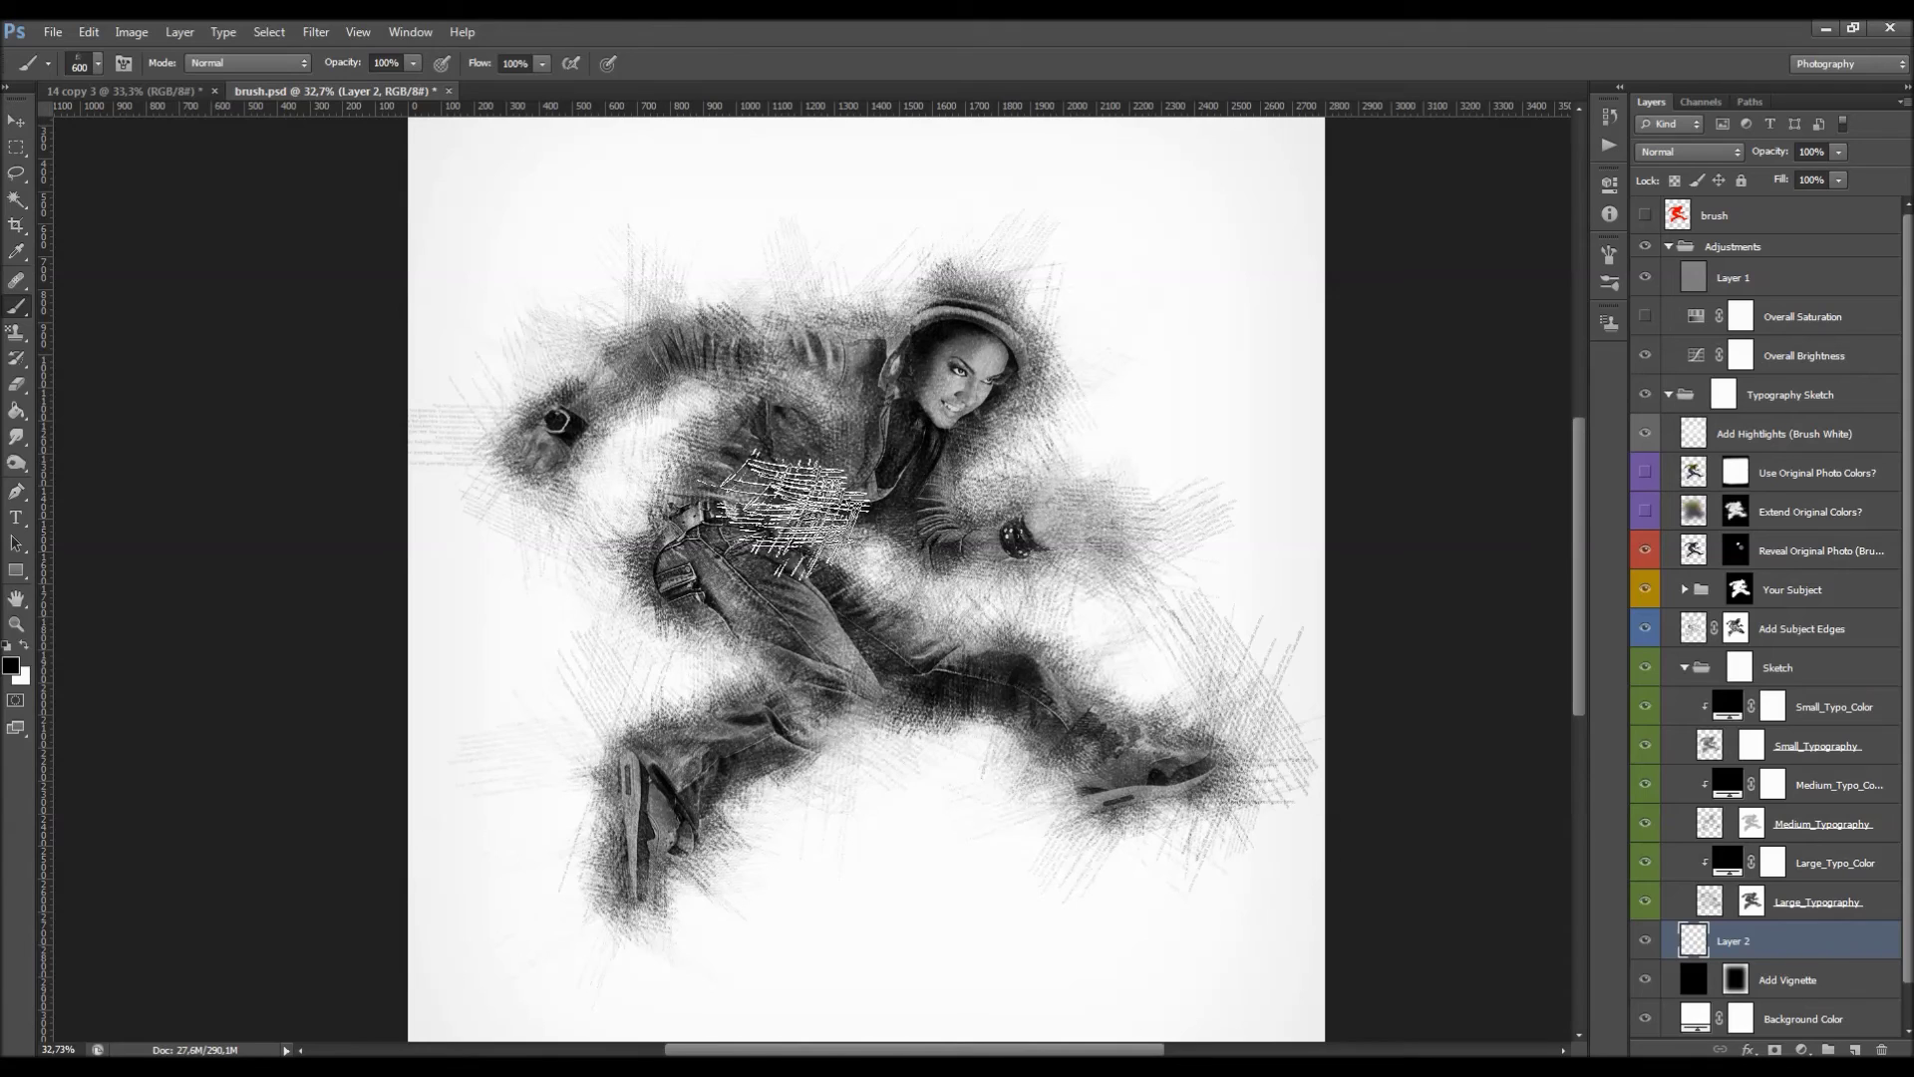
key("bracketleft")
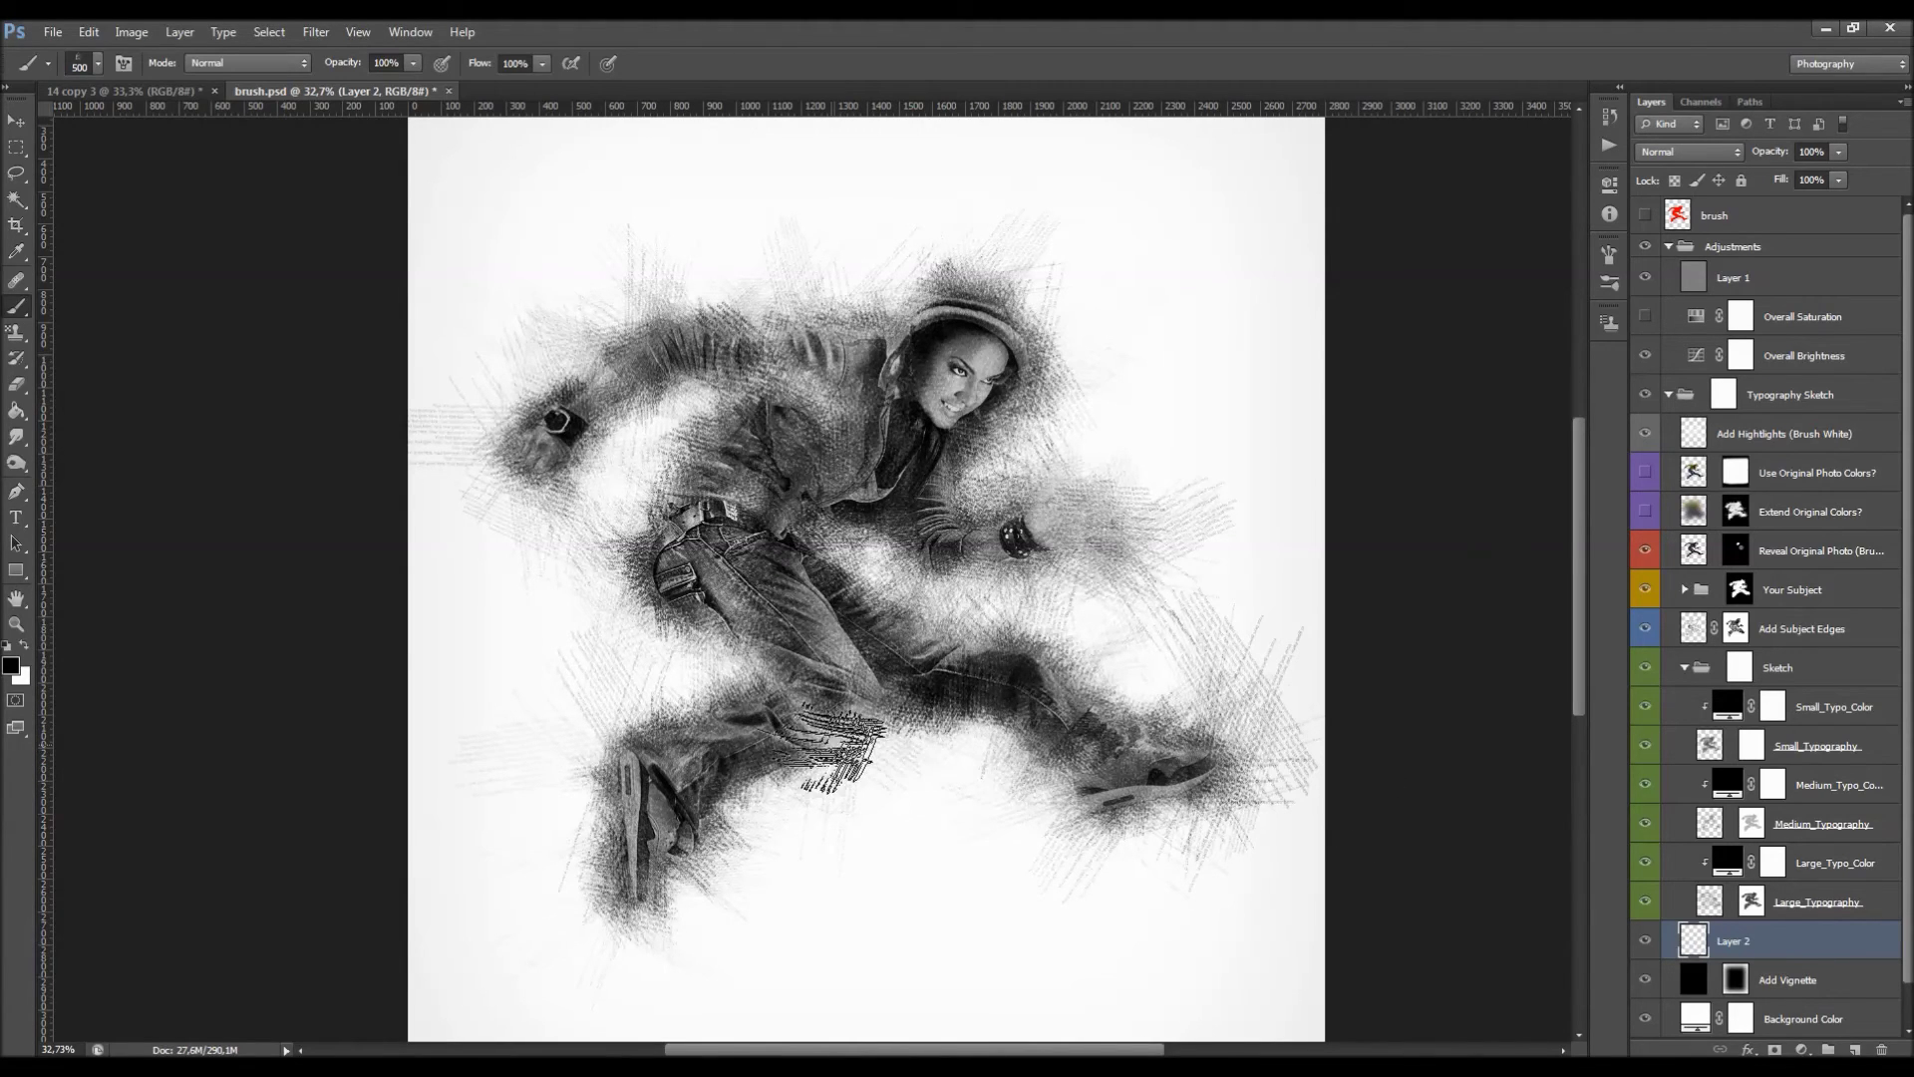
key("bracketleft")
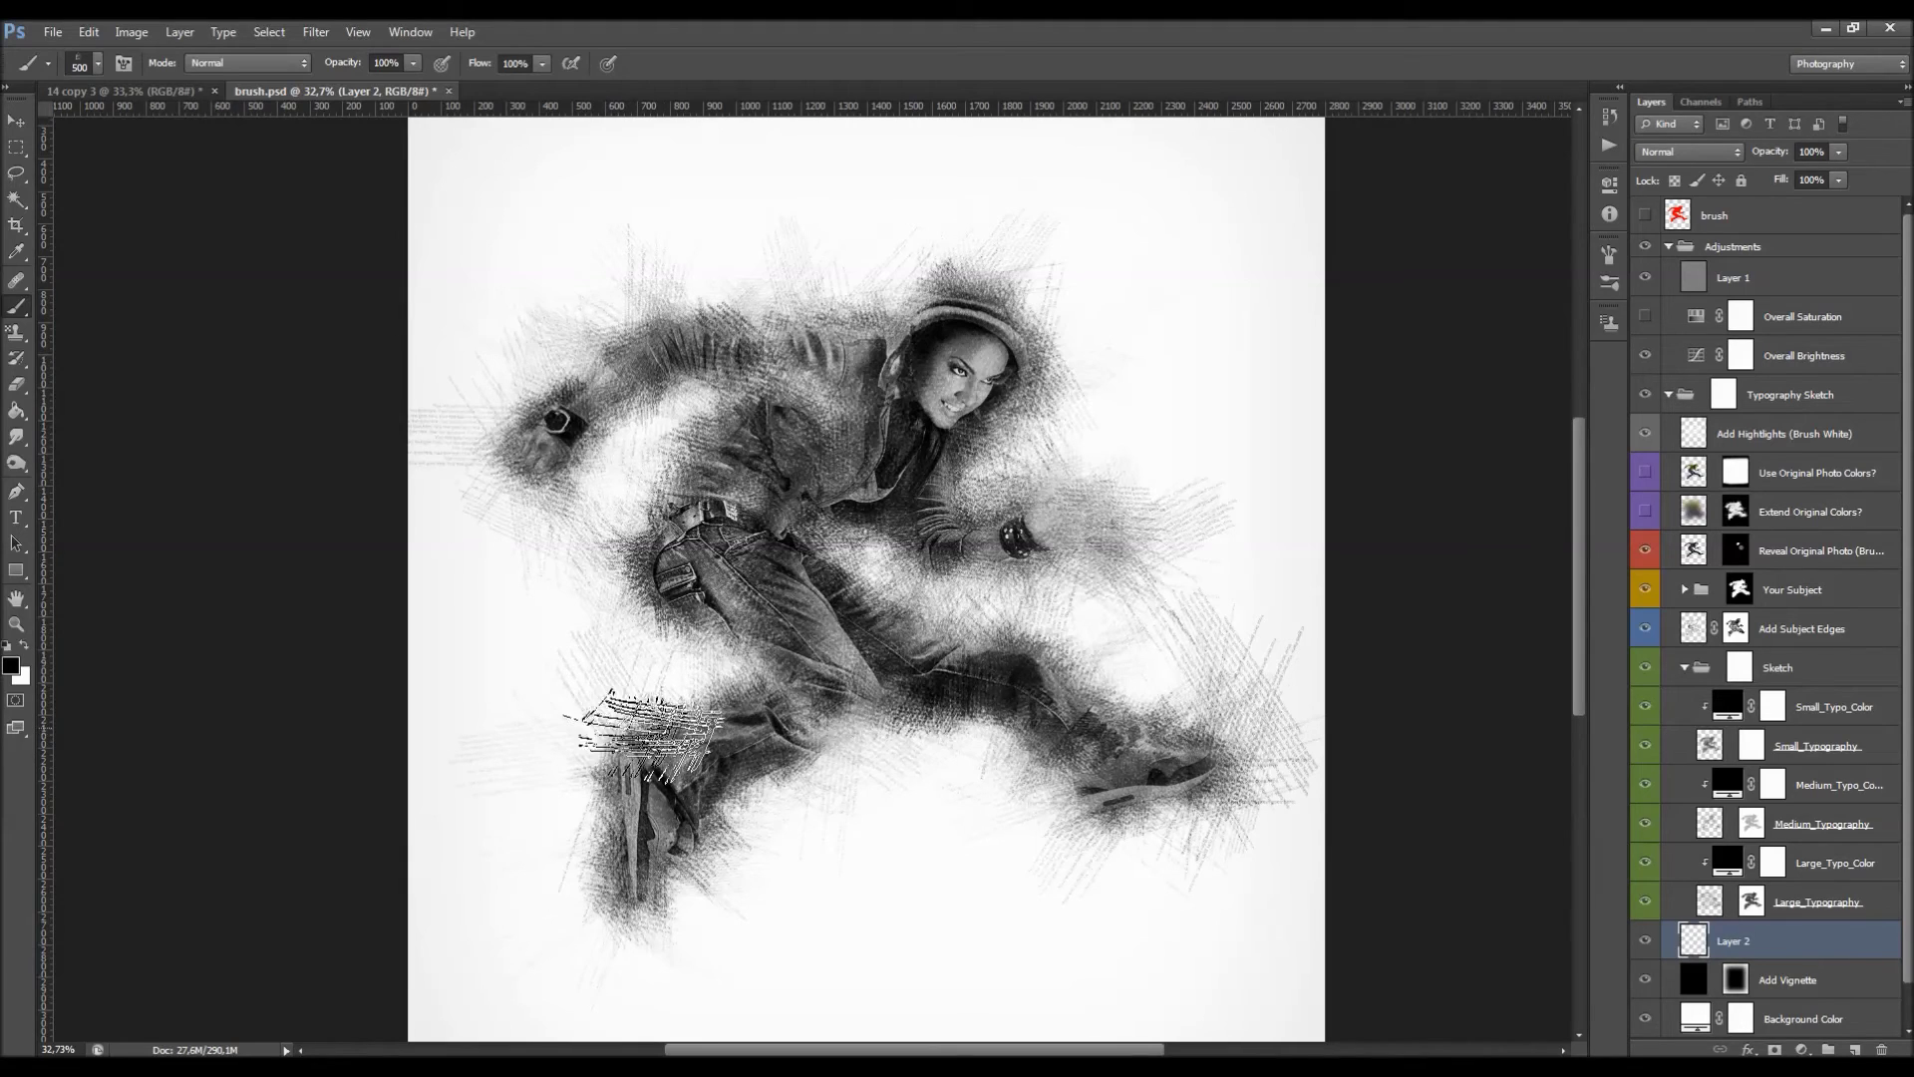
key("bracketleft")
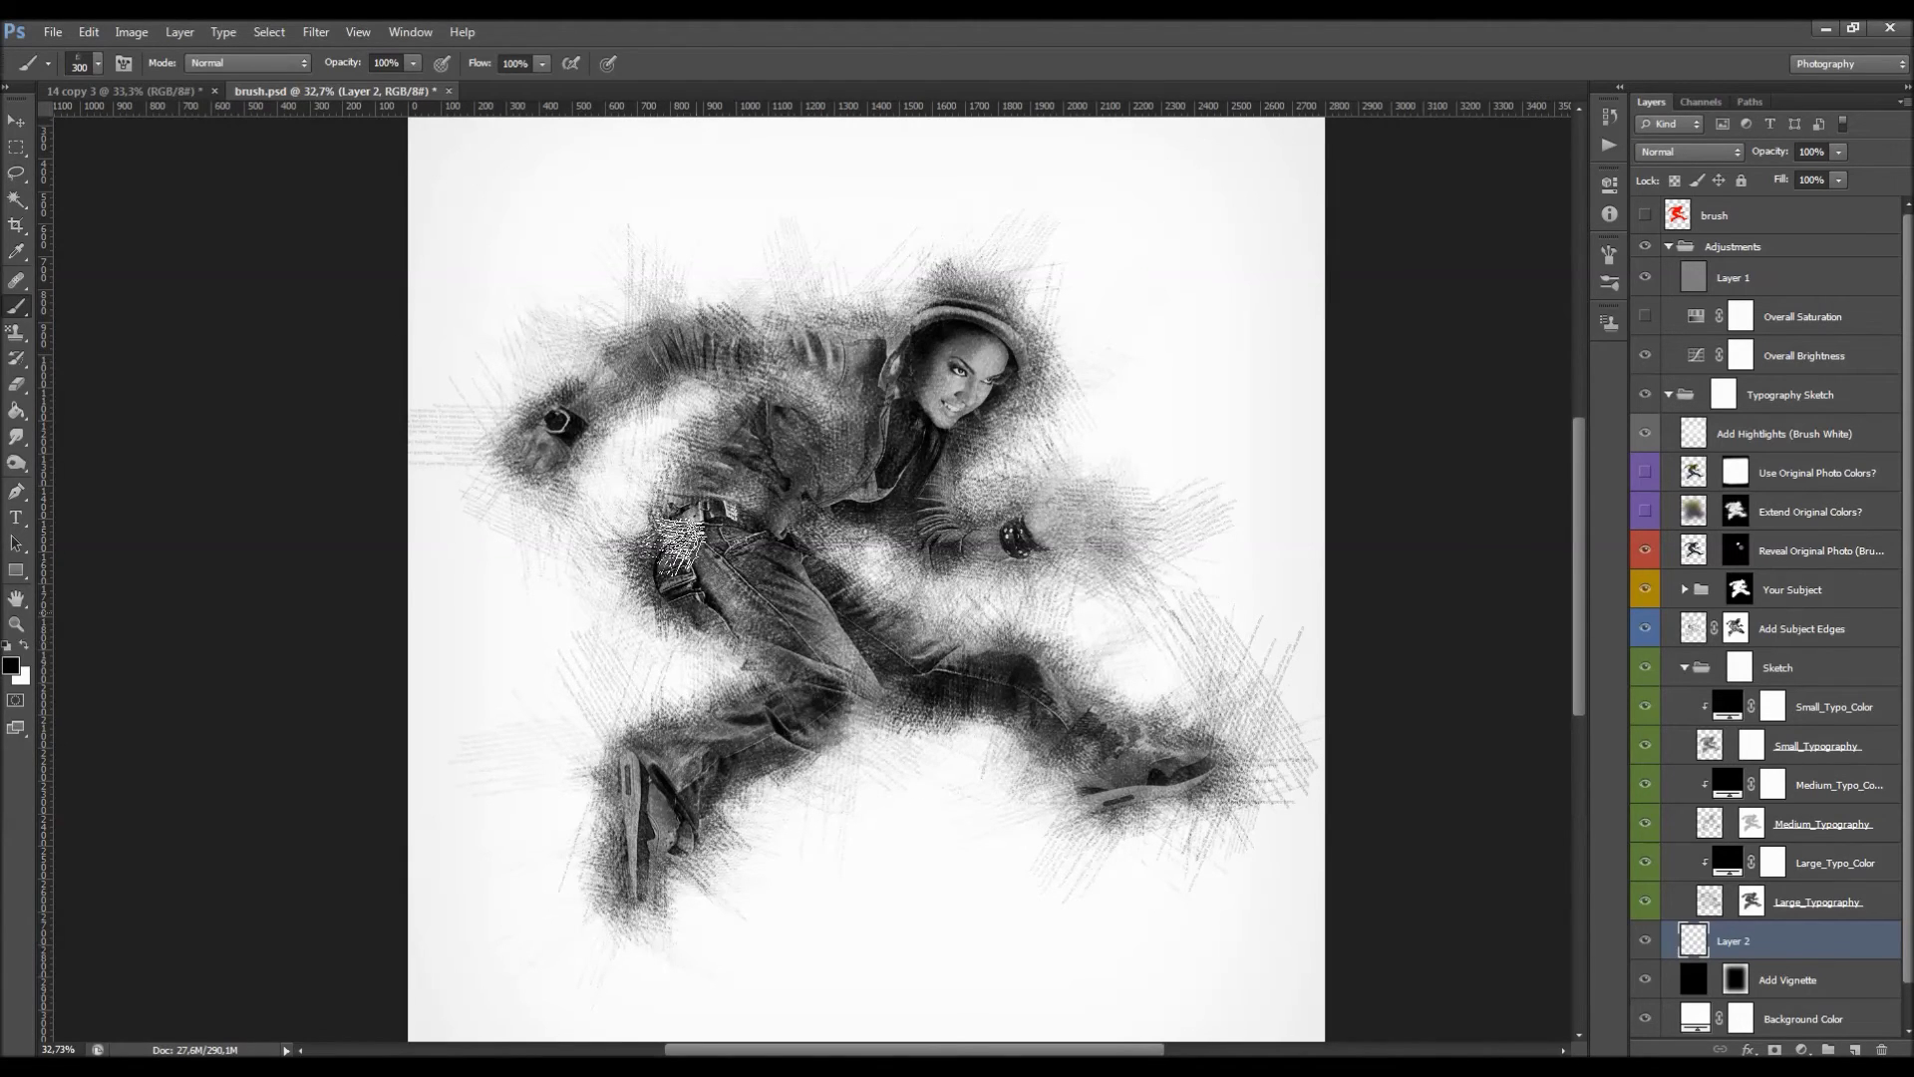
Try painting strokes below the dancer with the 300 px sketch brush, and undo them.
left_click_drag(808, 842, 927, 942)
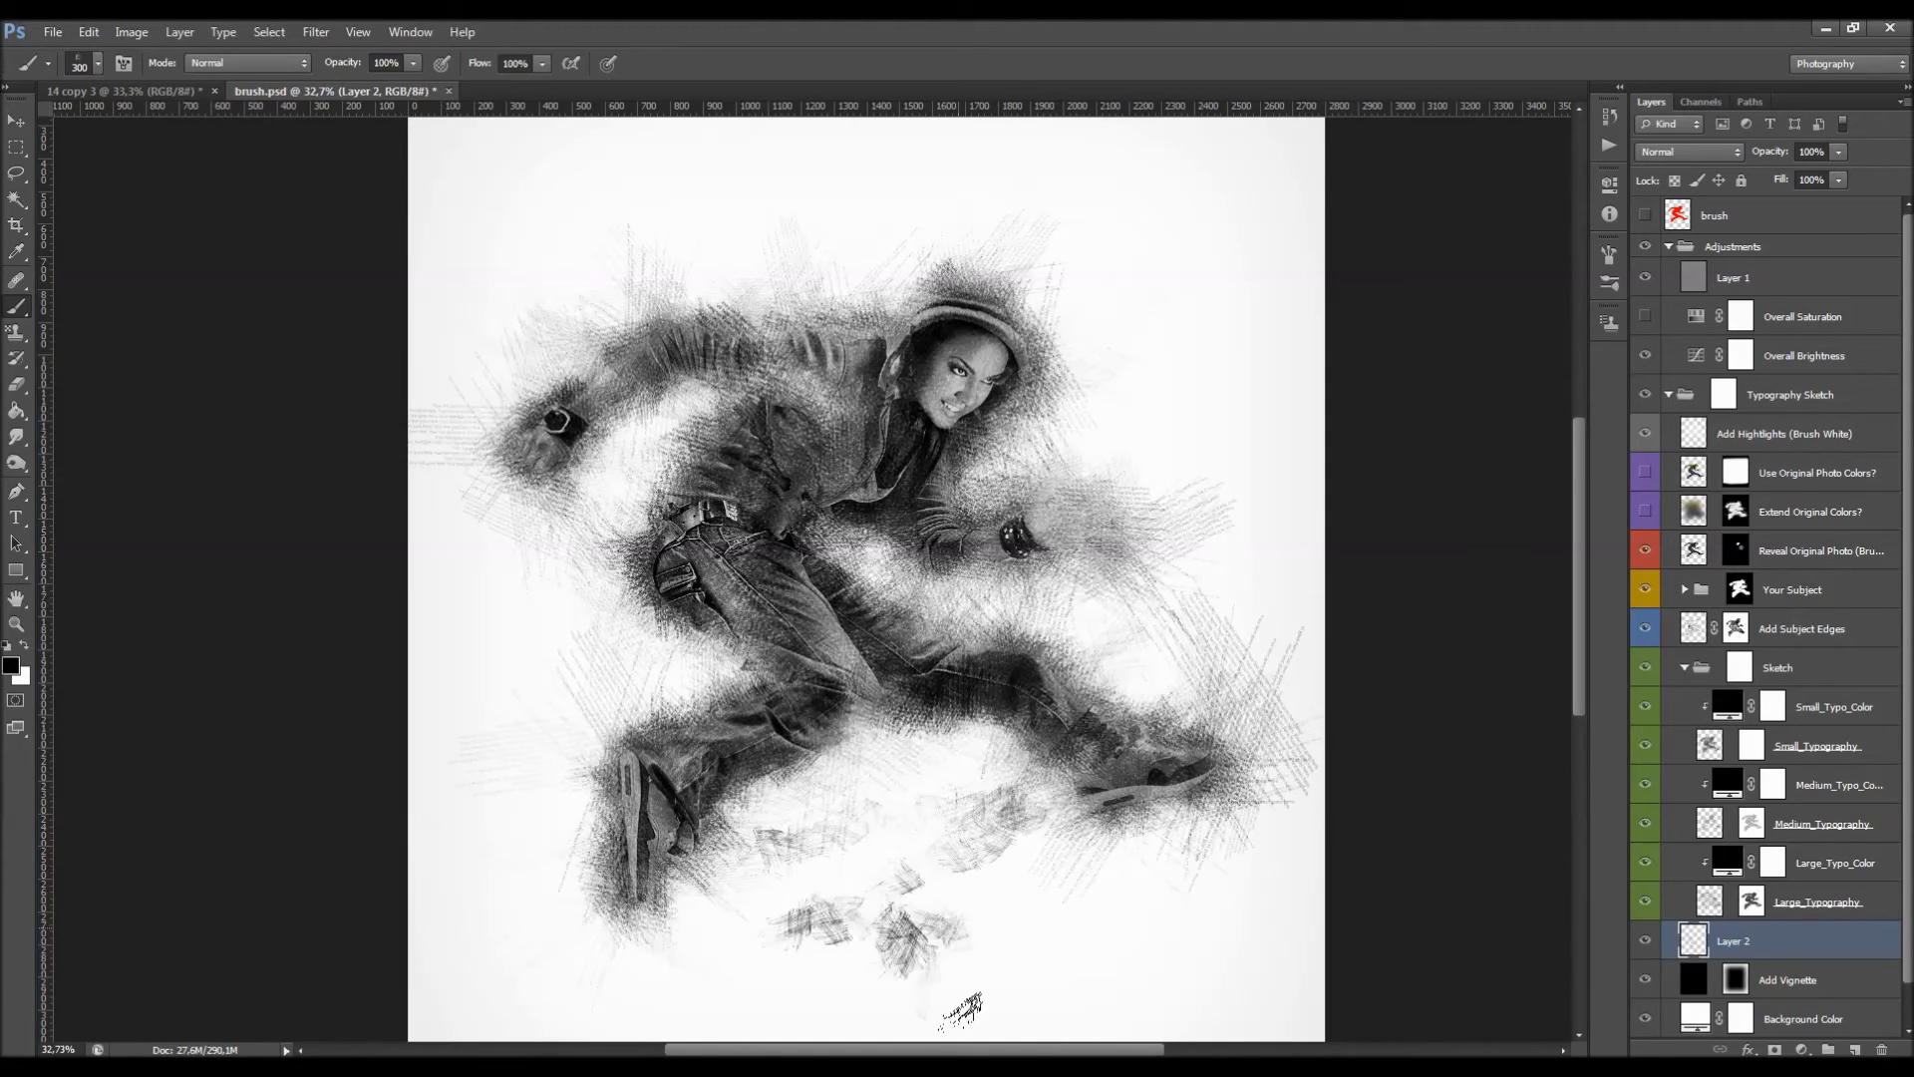
right_click(933, 787)
left_click(1043, 96)
key("ctrl+z")
Try the 900 px line brush enlarged to 1600 px around the dancer's head and arms, and undo the strokes.
right_click(947, 646)
left_click(1135, 855)
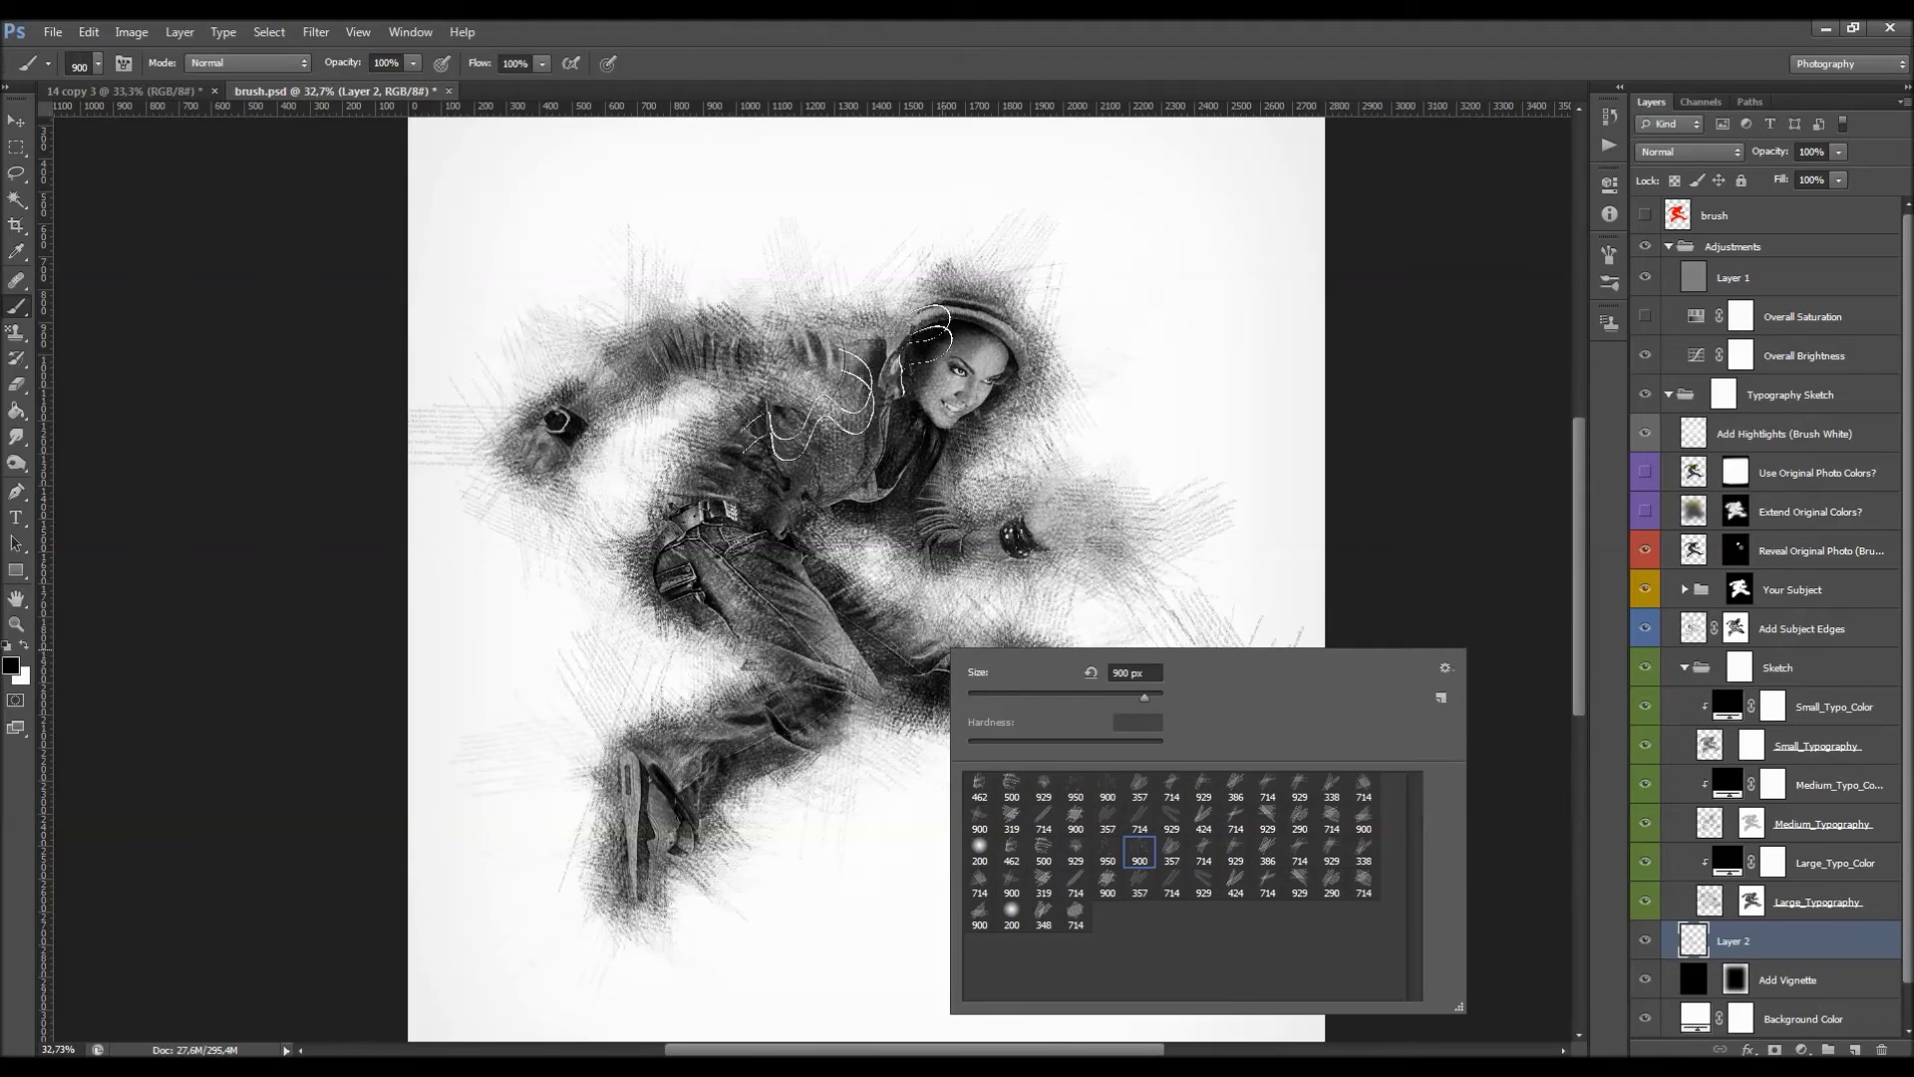
left_click(853, 390)
key("bracketright")
key("bracketright")
key("bracketright")
key("bracketright")
key("bracketright")
key("bracketright")
key("bracketright")
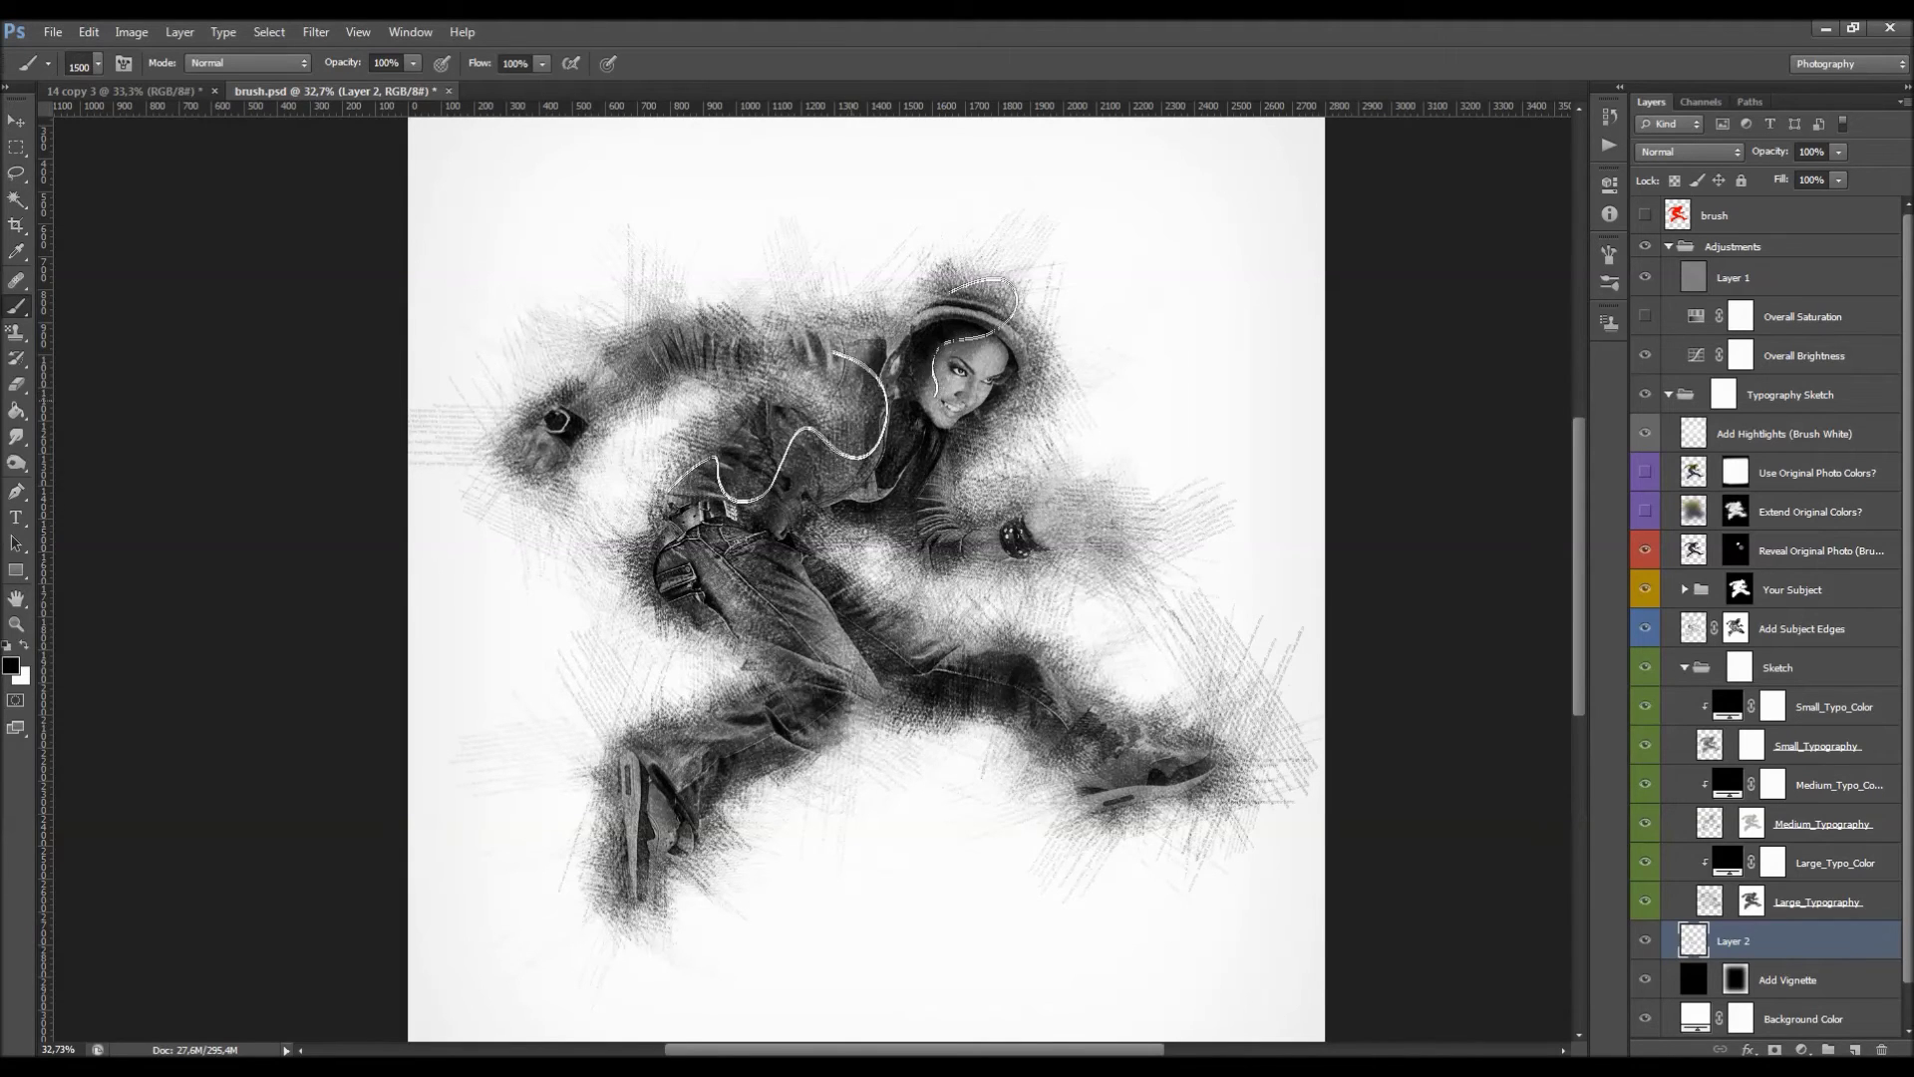
mouse_move(977, 321)
left_mouse_down()
mouse_move(768, 678)
mouse_move(855, 790)
mouse_move(537, 401)
left_mouse_up()
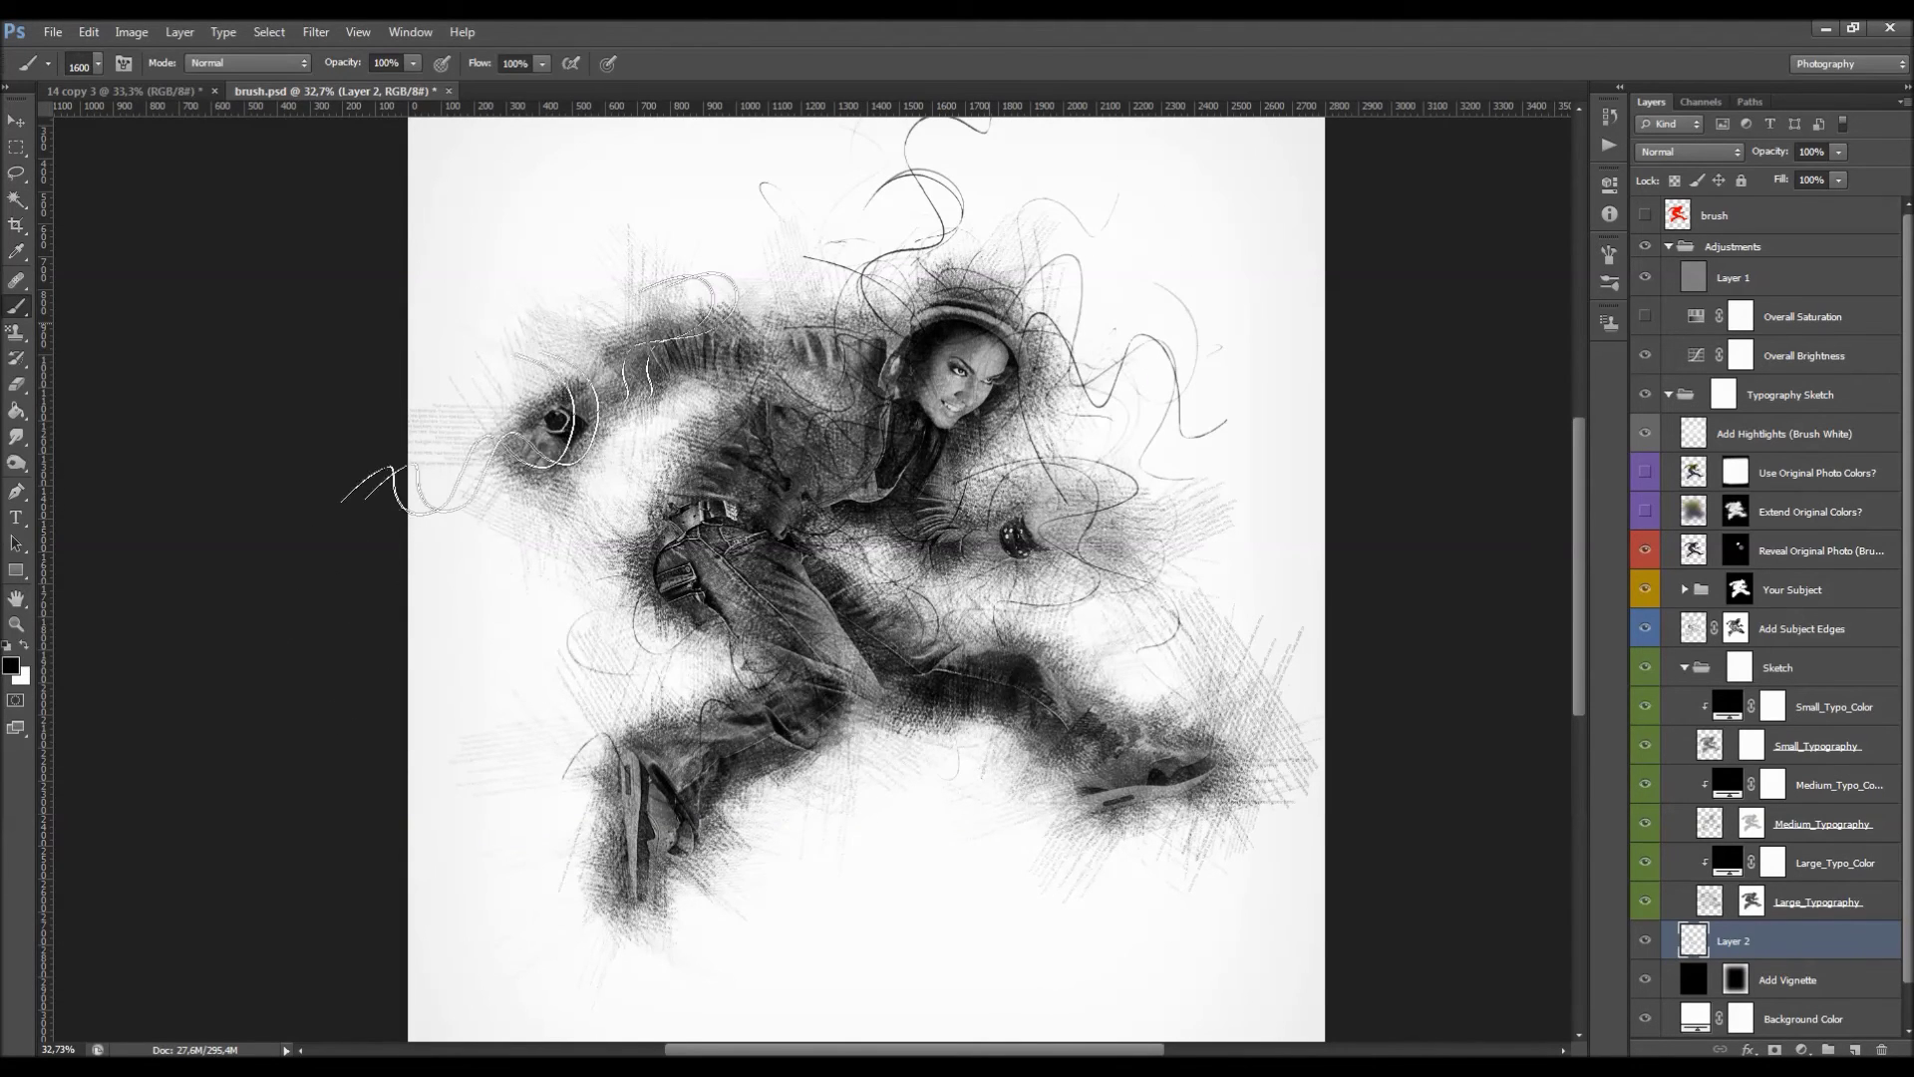
key("ctrl+z")
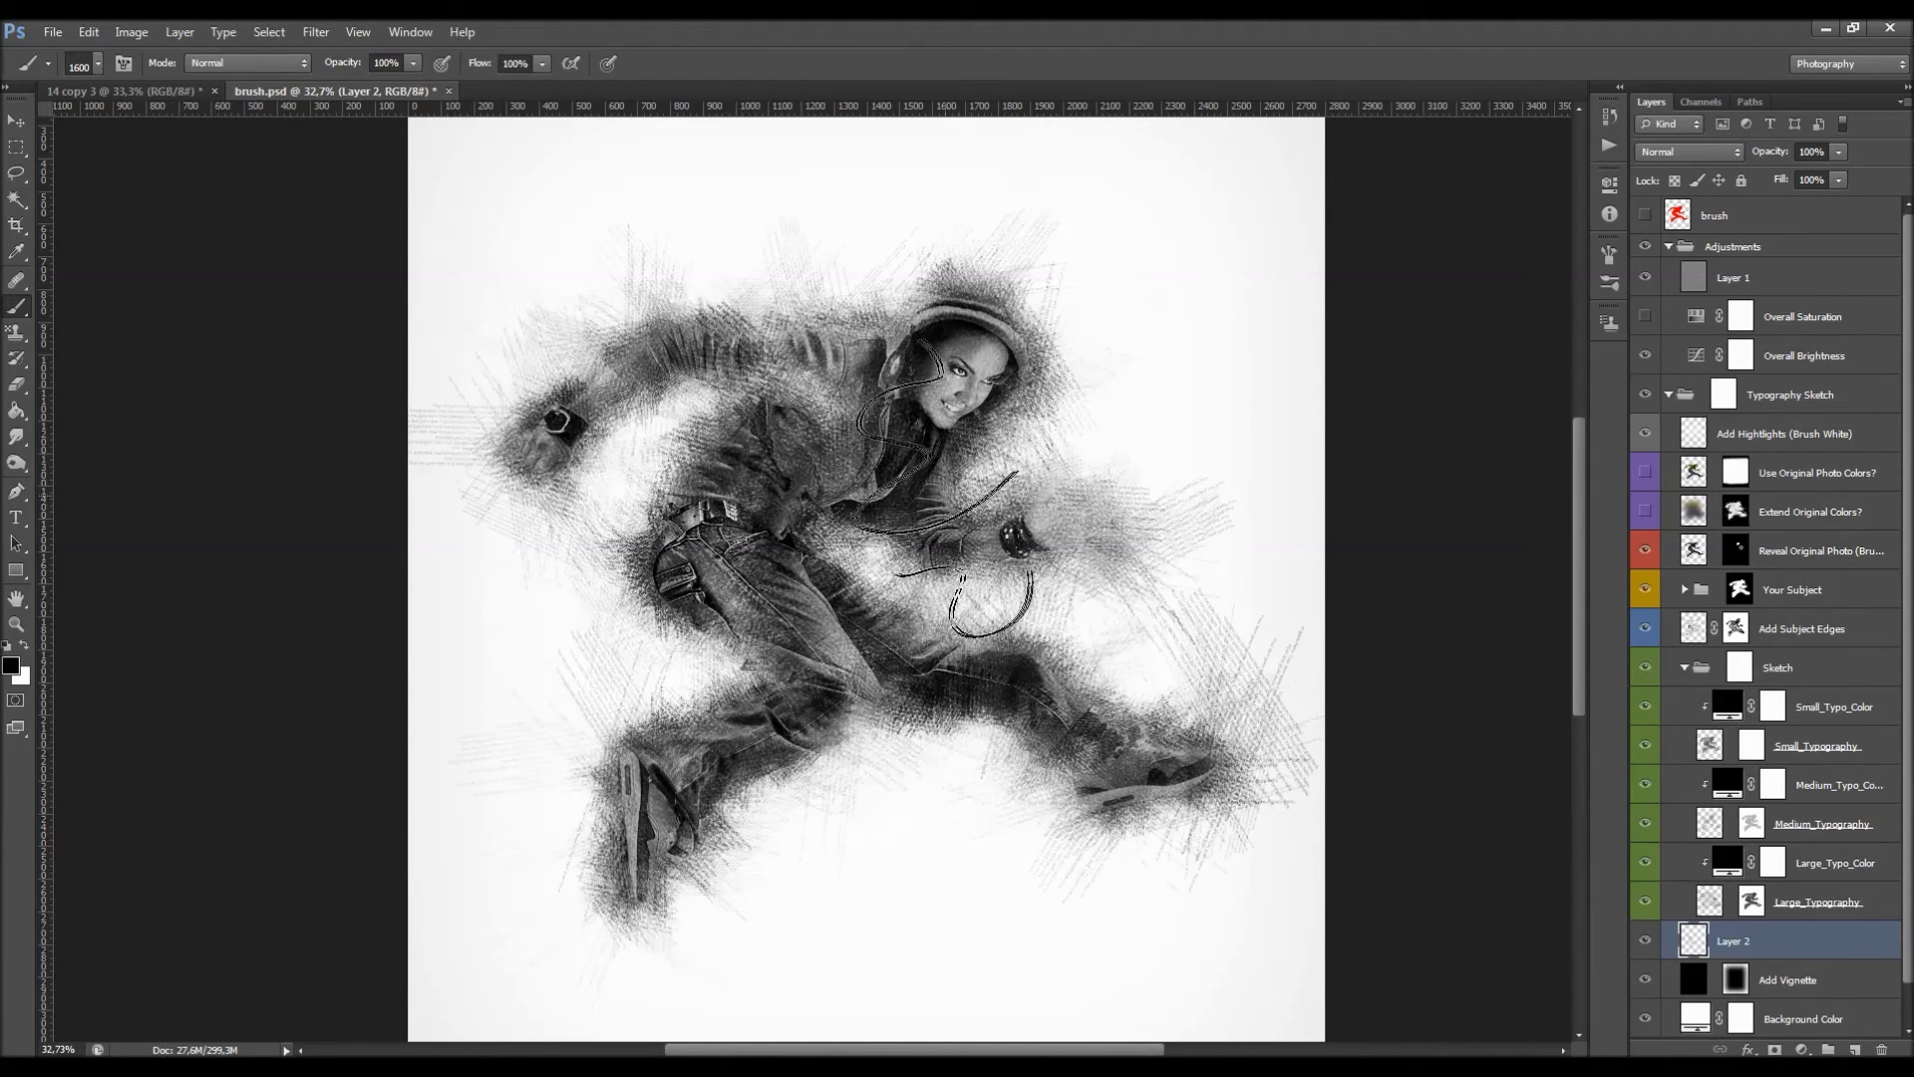
Try the 357 px sketch brush across the dancer's torso and arm, and undo the stroke.
right_click(925, 577)
left_click(985, 777)
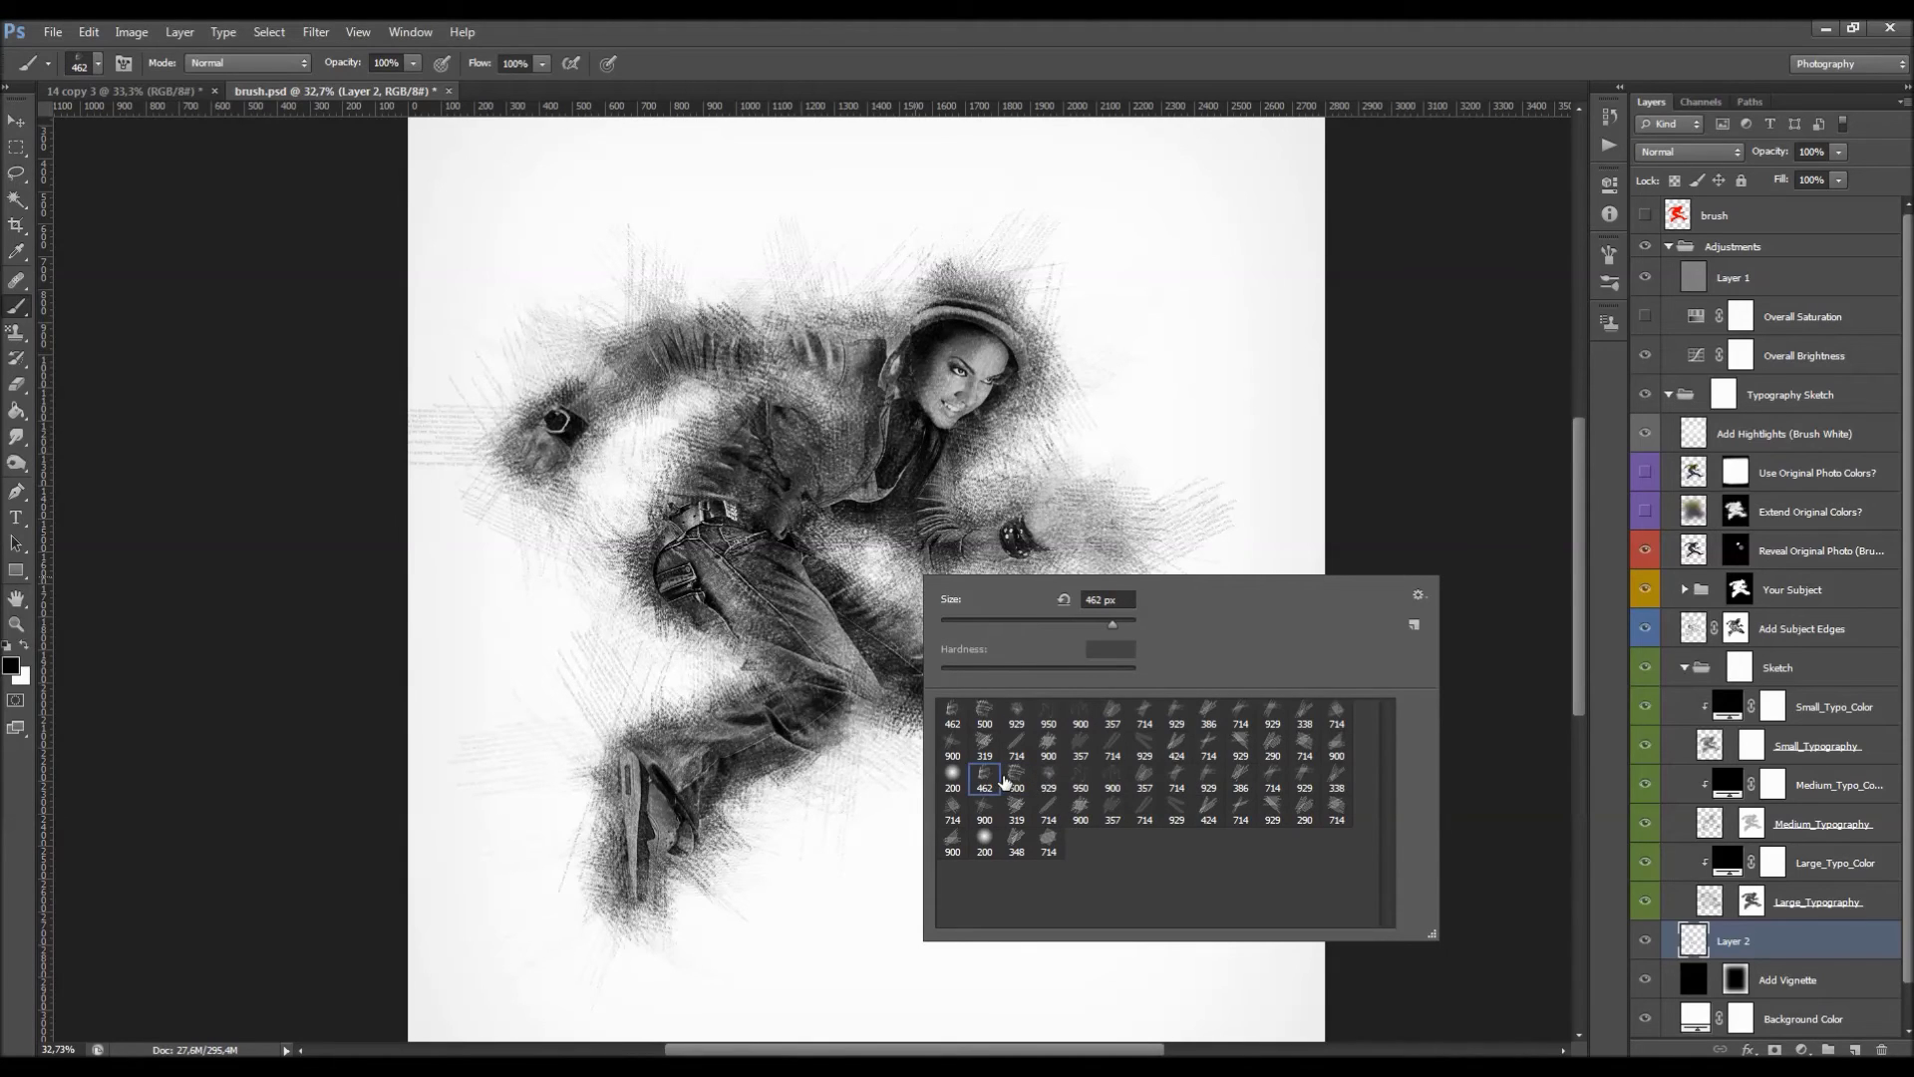
left_click(1144, 778)
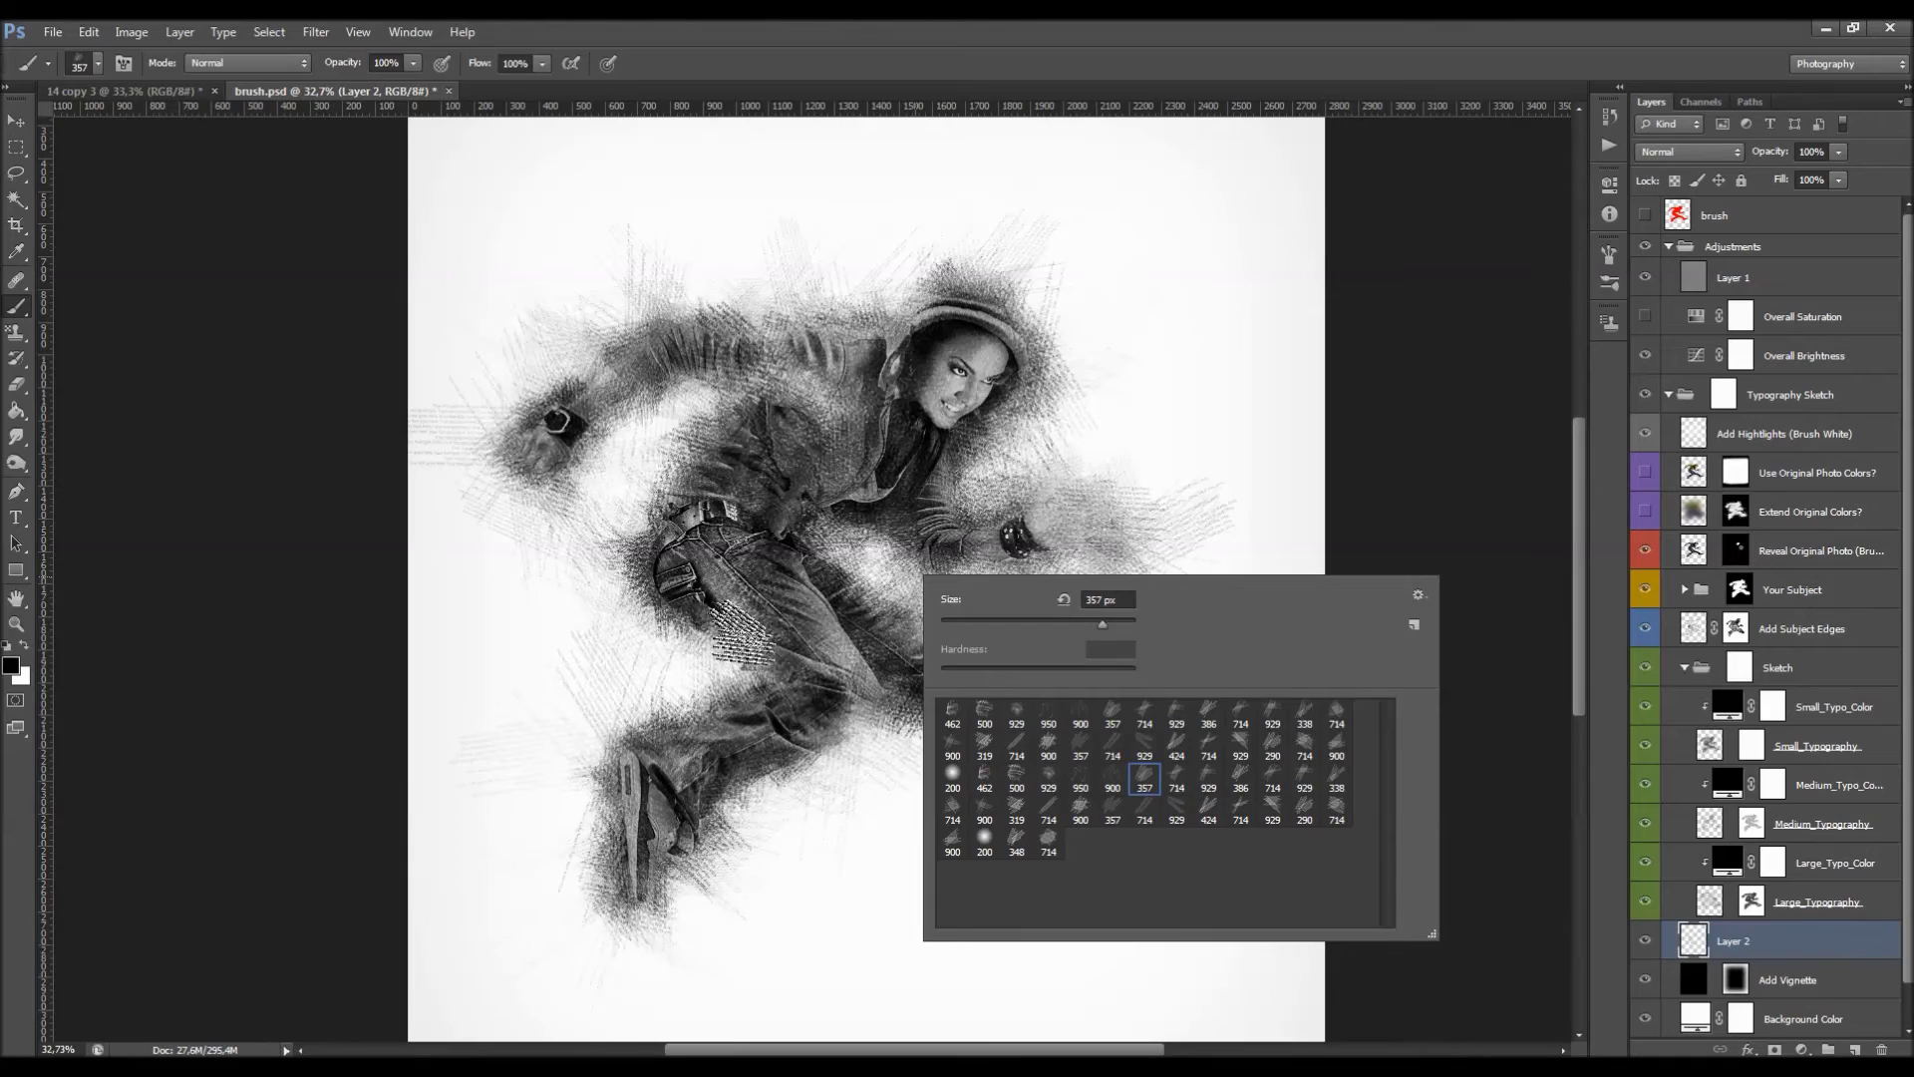
left_click(706, 520)
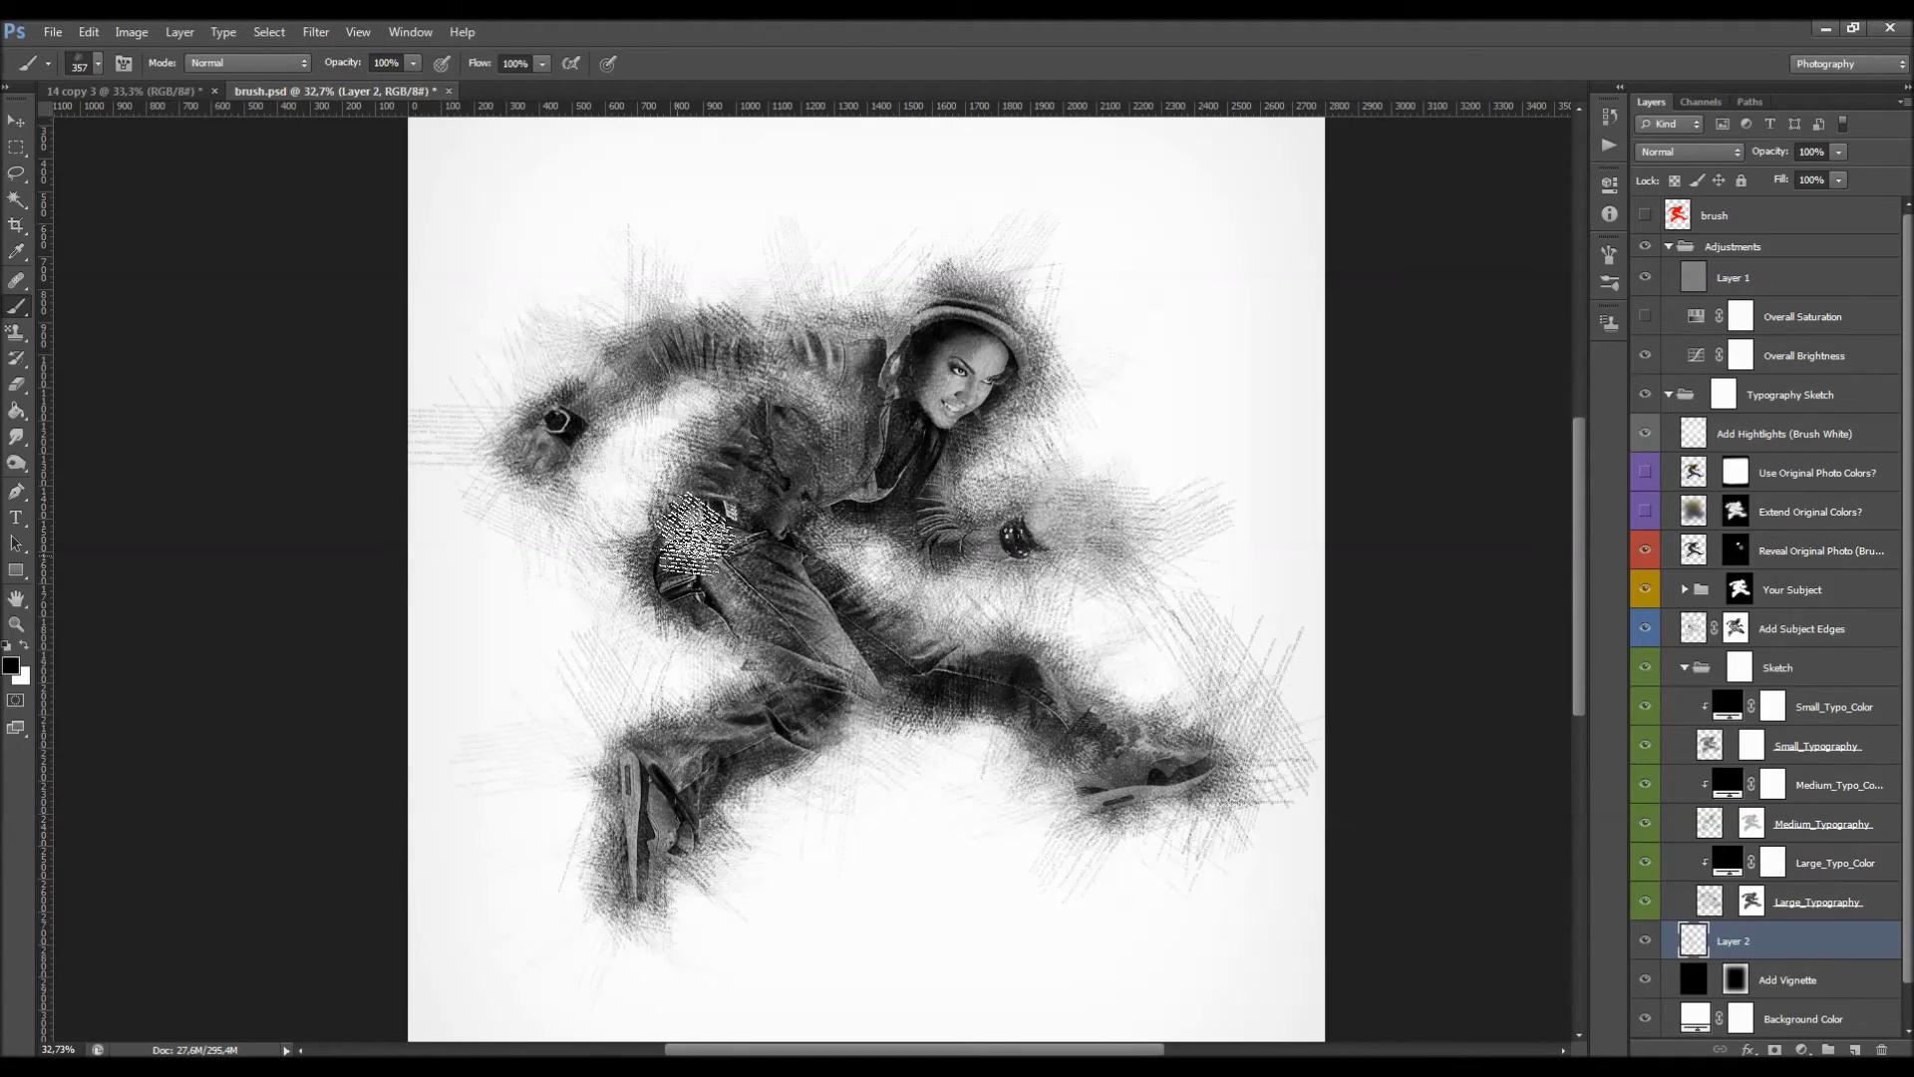
mouse_move(828, 399)
left_mouse_down()
mouse_move(658, 361)
mouse_move(544, 446)
left_mouse_up()
key("ctrl+z")
Delete the test layer Layer 2 above Add Vignette.
key("v")
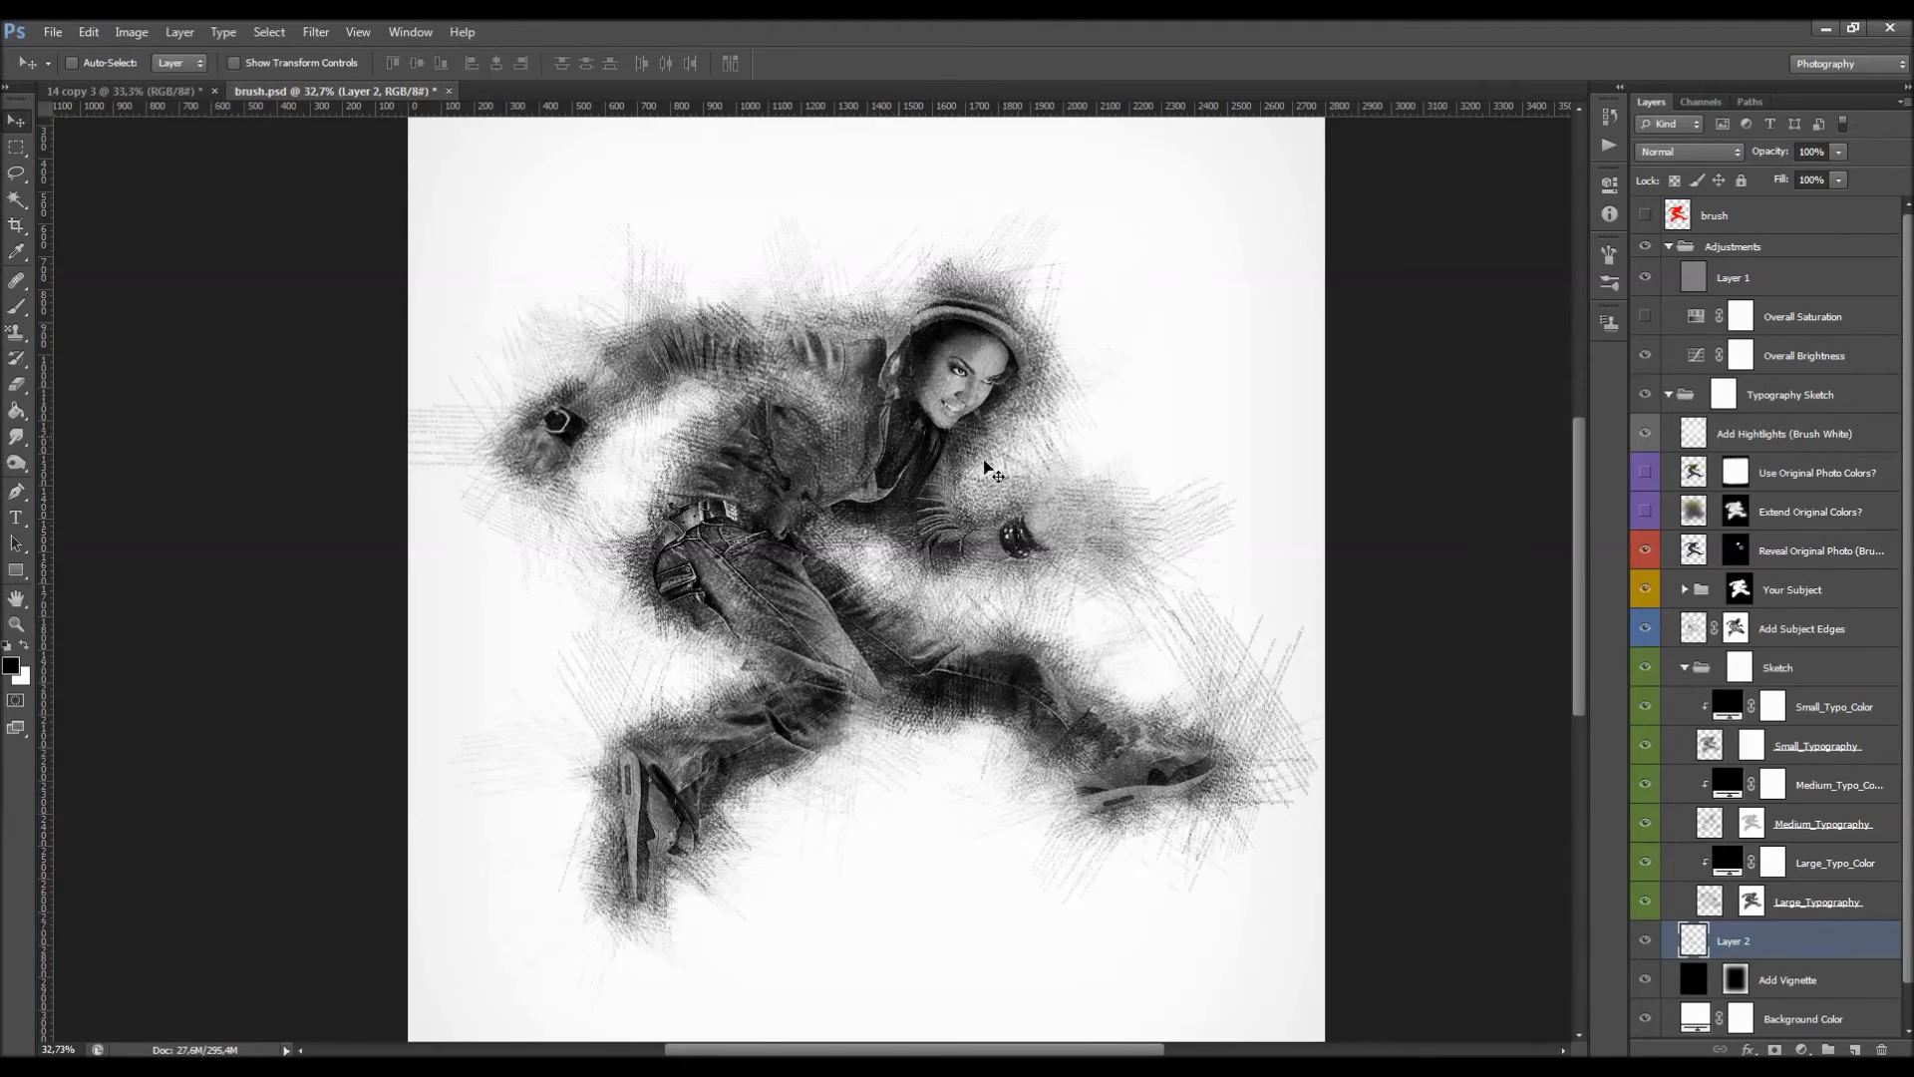
key("Delete")
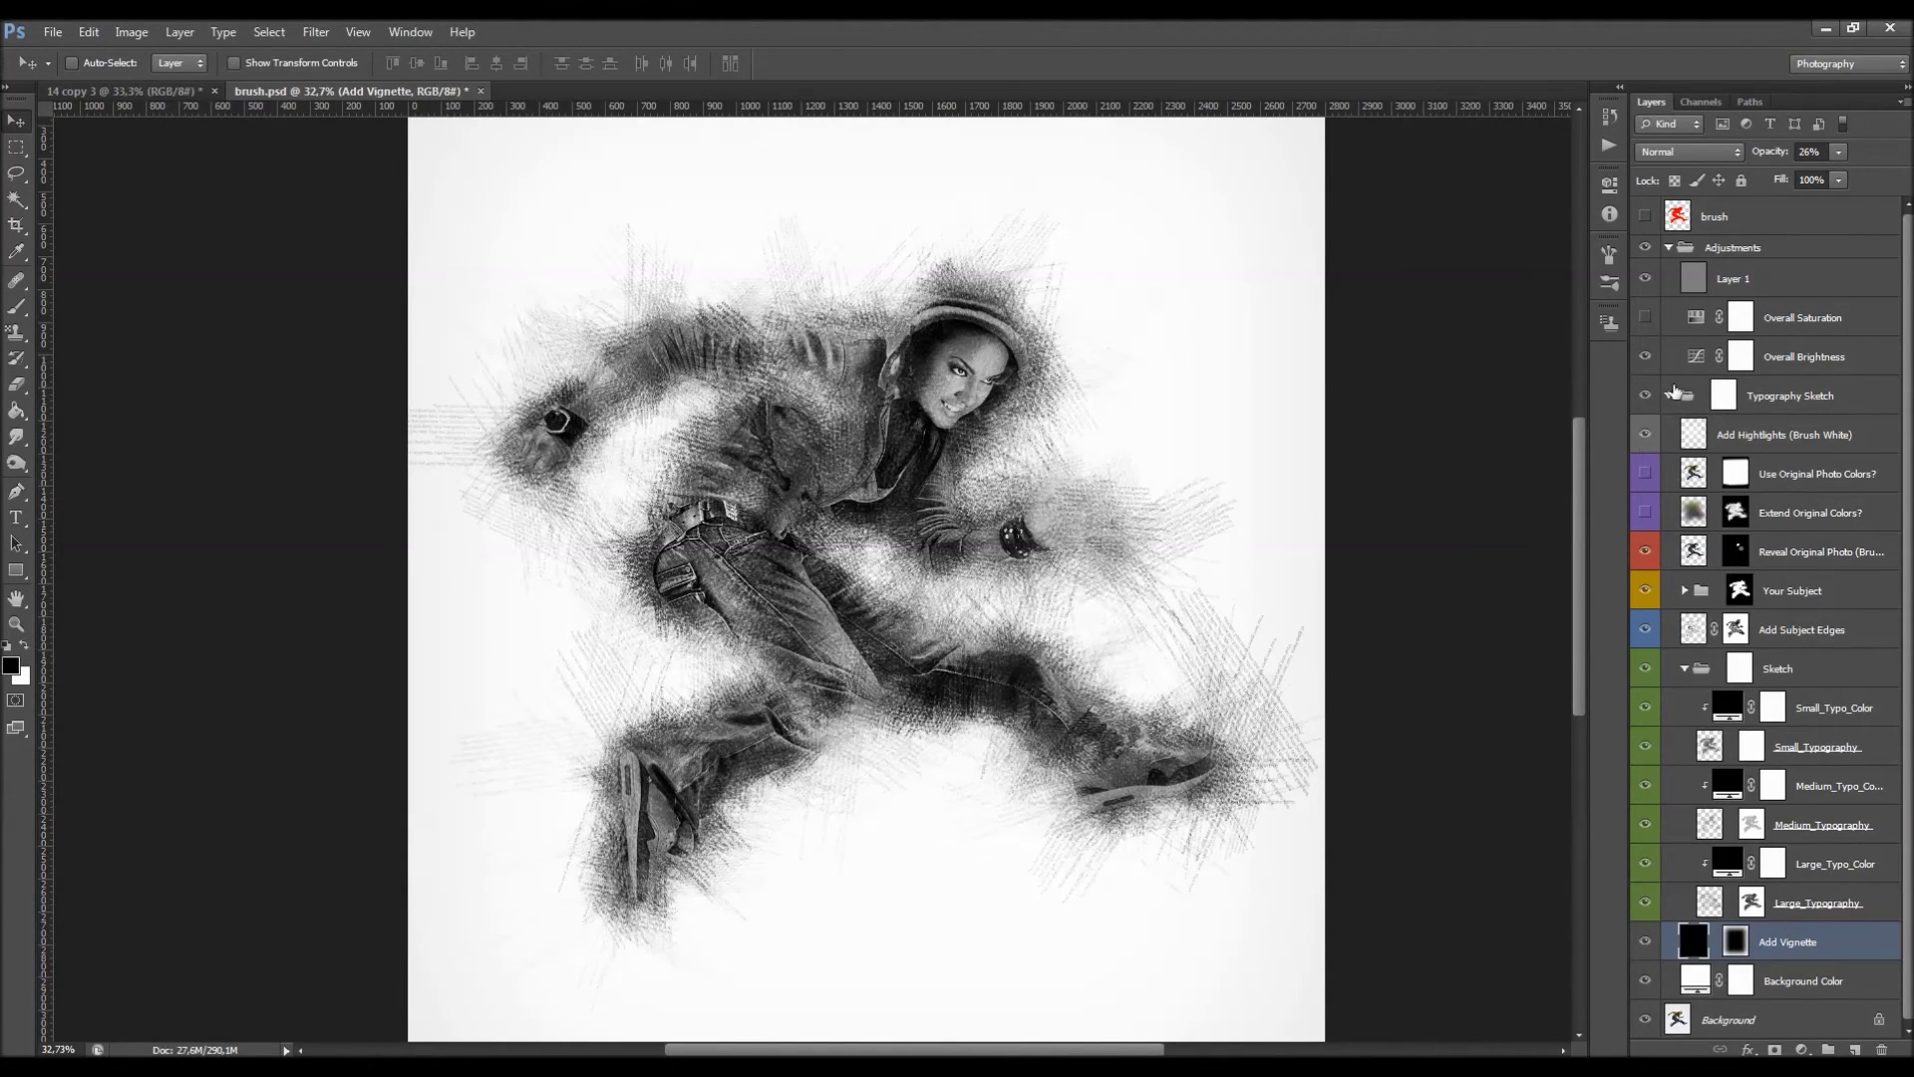
Place a copy of the Background photo above the Adjustments group, compare it with the sketch effect, and close brush.psd.
left_click(1674, 394)
left_click(1669, 248)
left_click(1732, 321)
key("ctrl+j")
left_click_drag(1751, 319, 1753, 242)
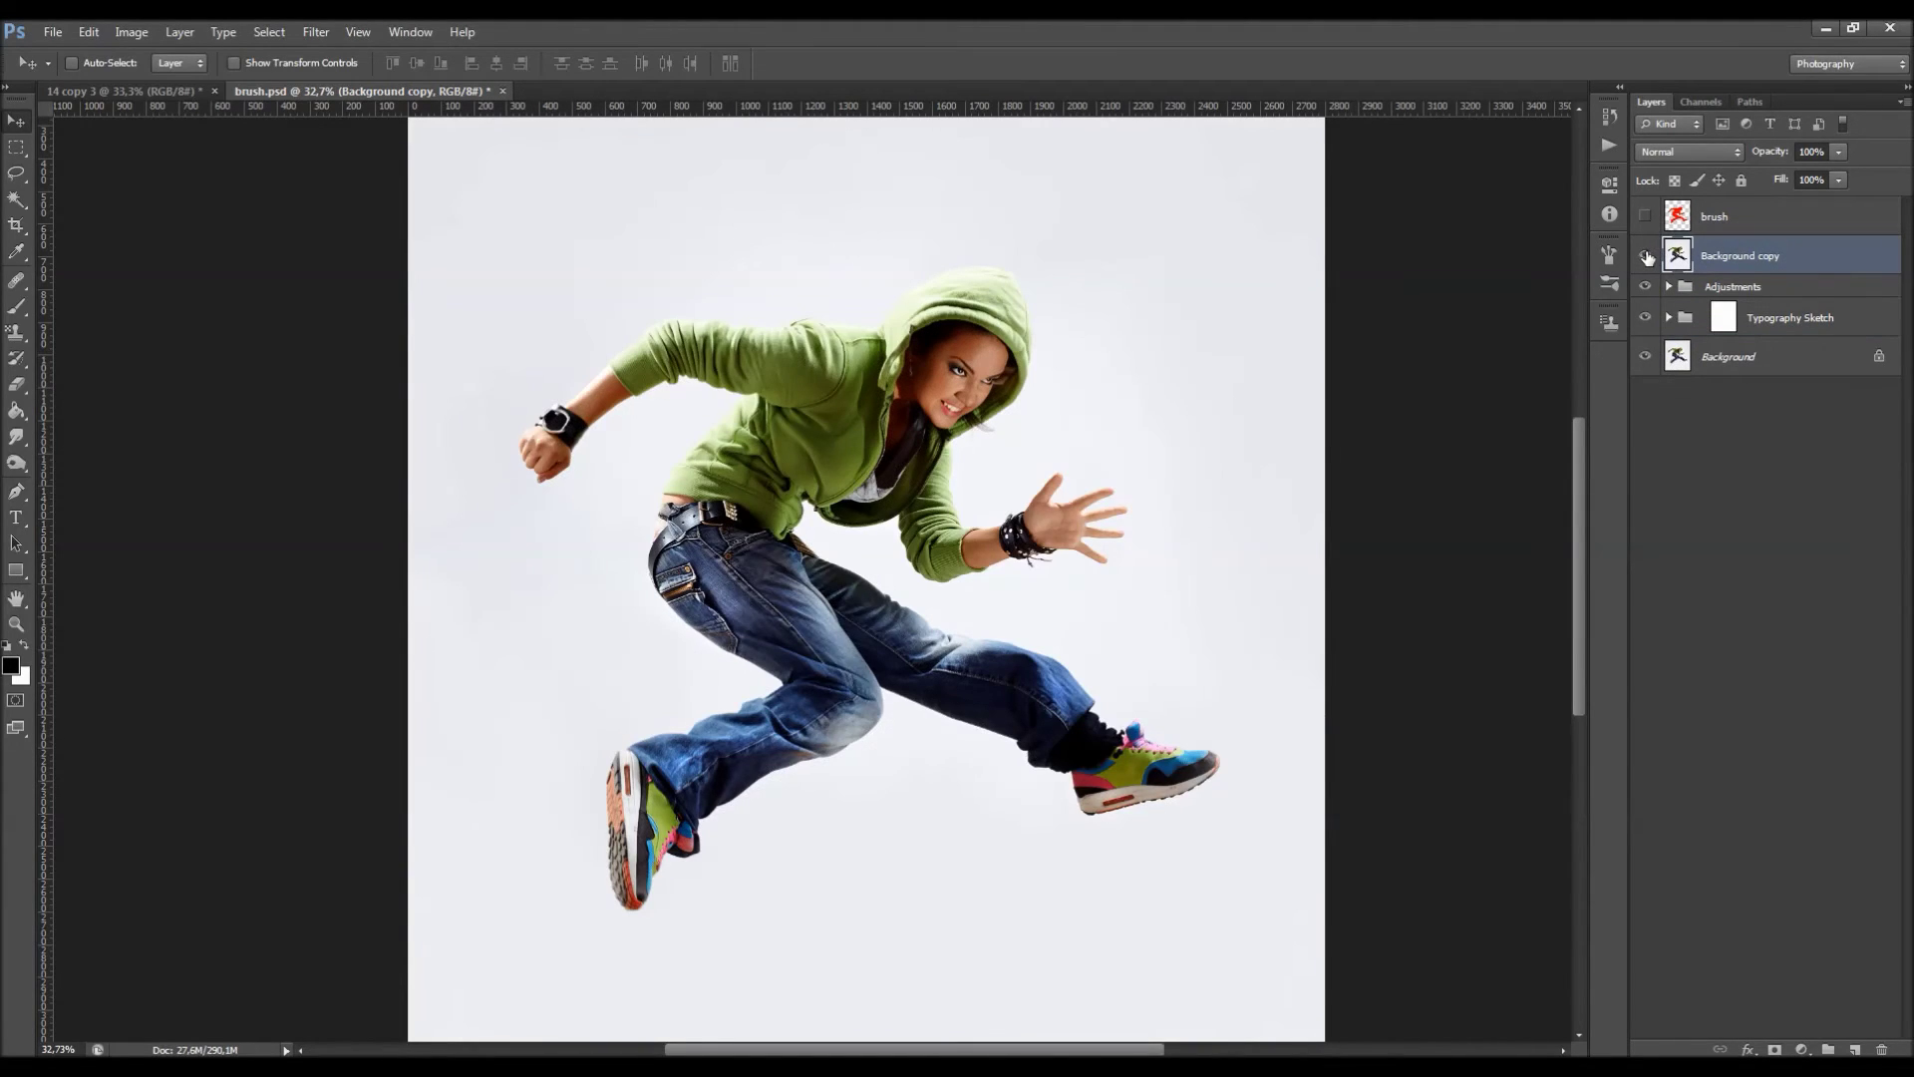
left_click(1646, 256)
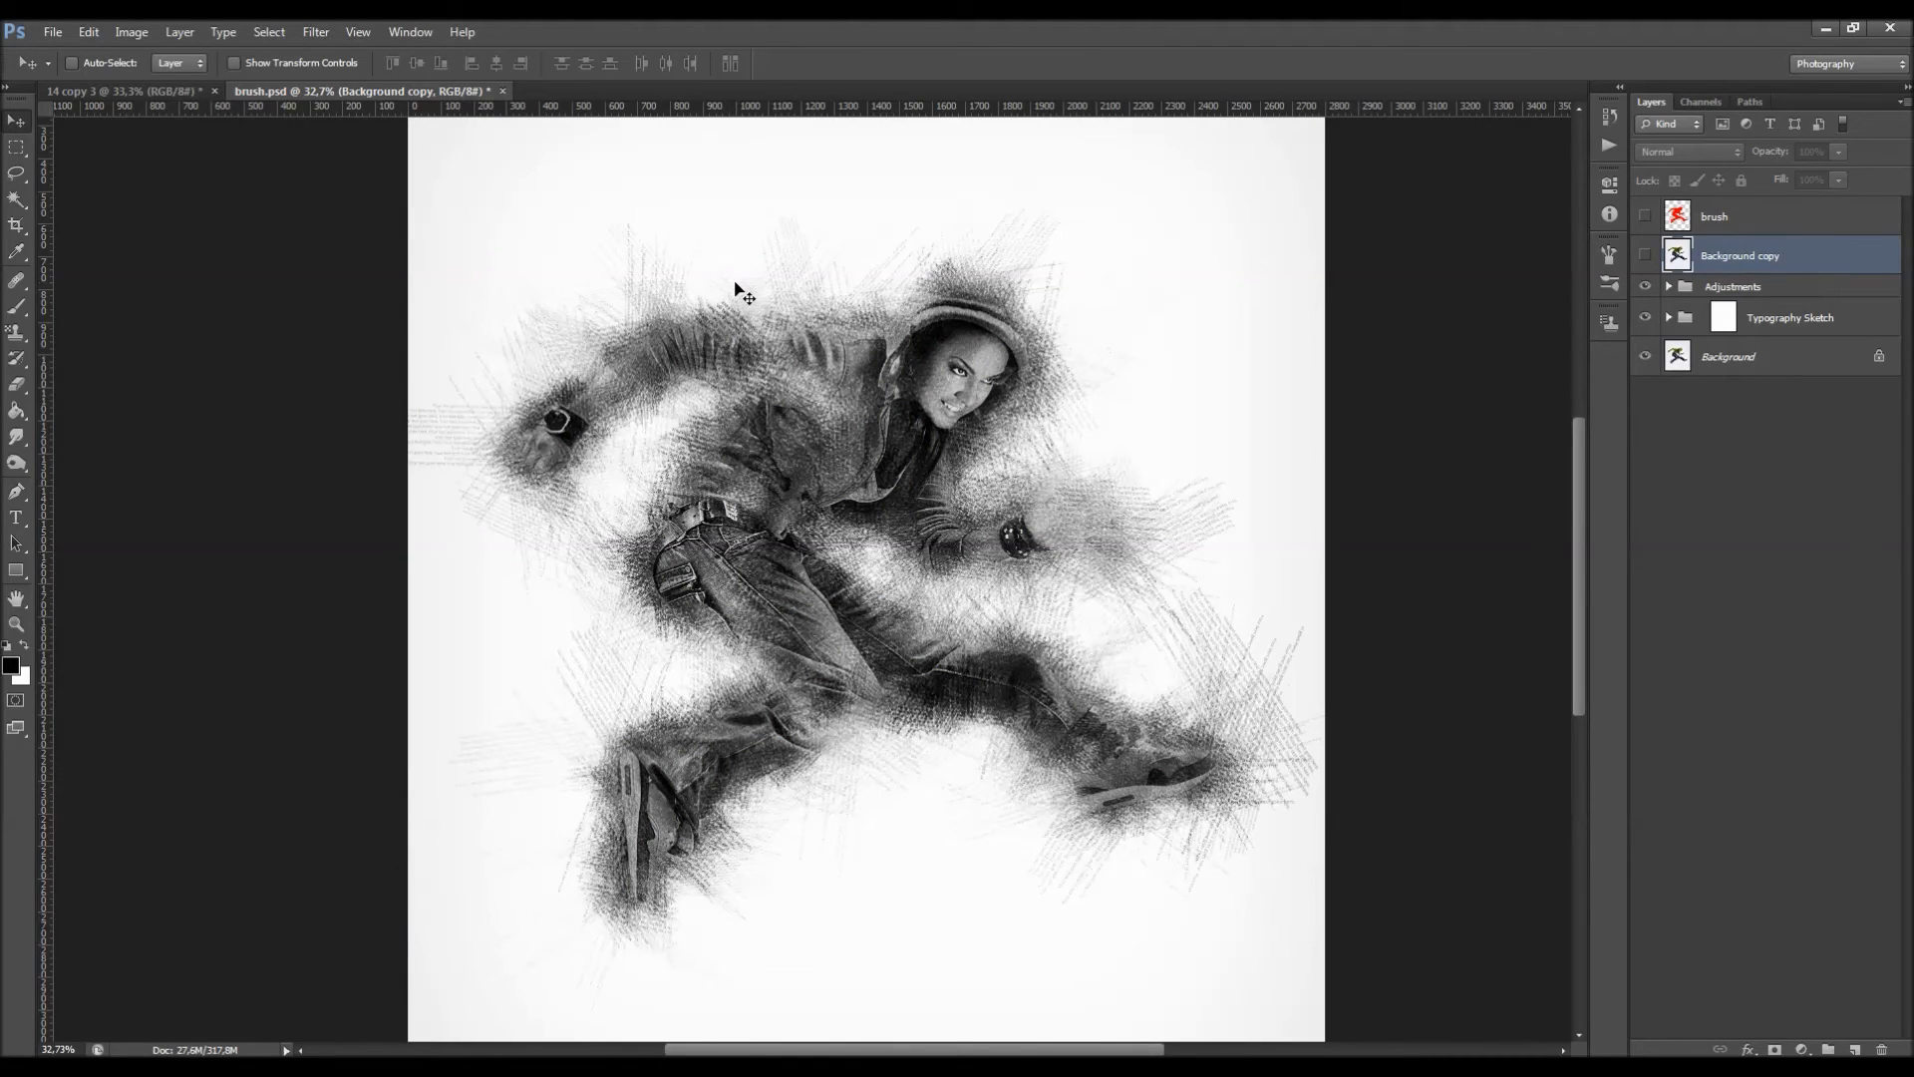
key("ctrl+w")
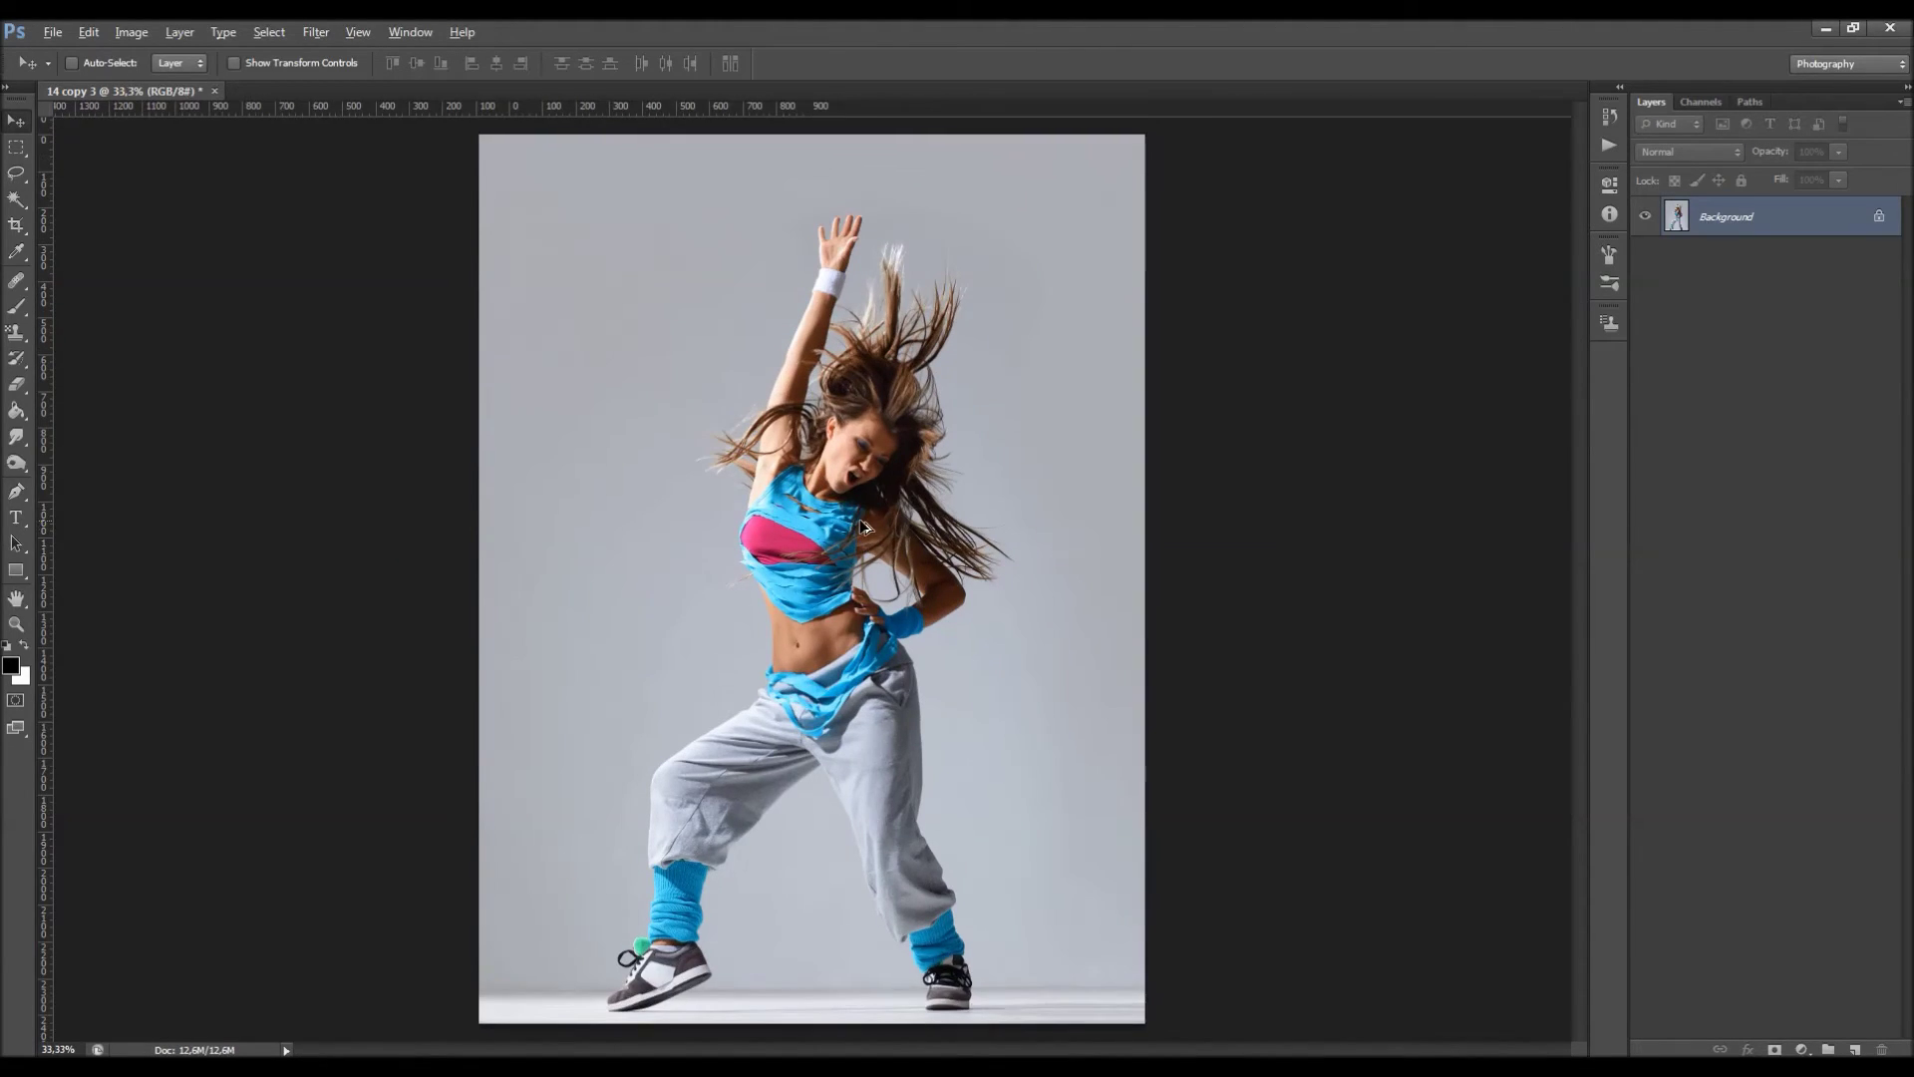
Extend the canvas 200 pixels to the right, relative to its size and anchored at the left edge.
scroll(863, 526, "down", 1)
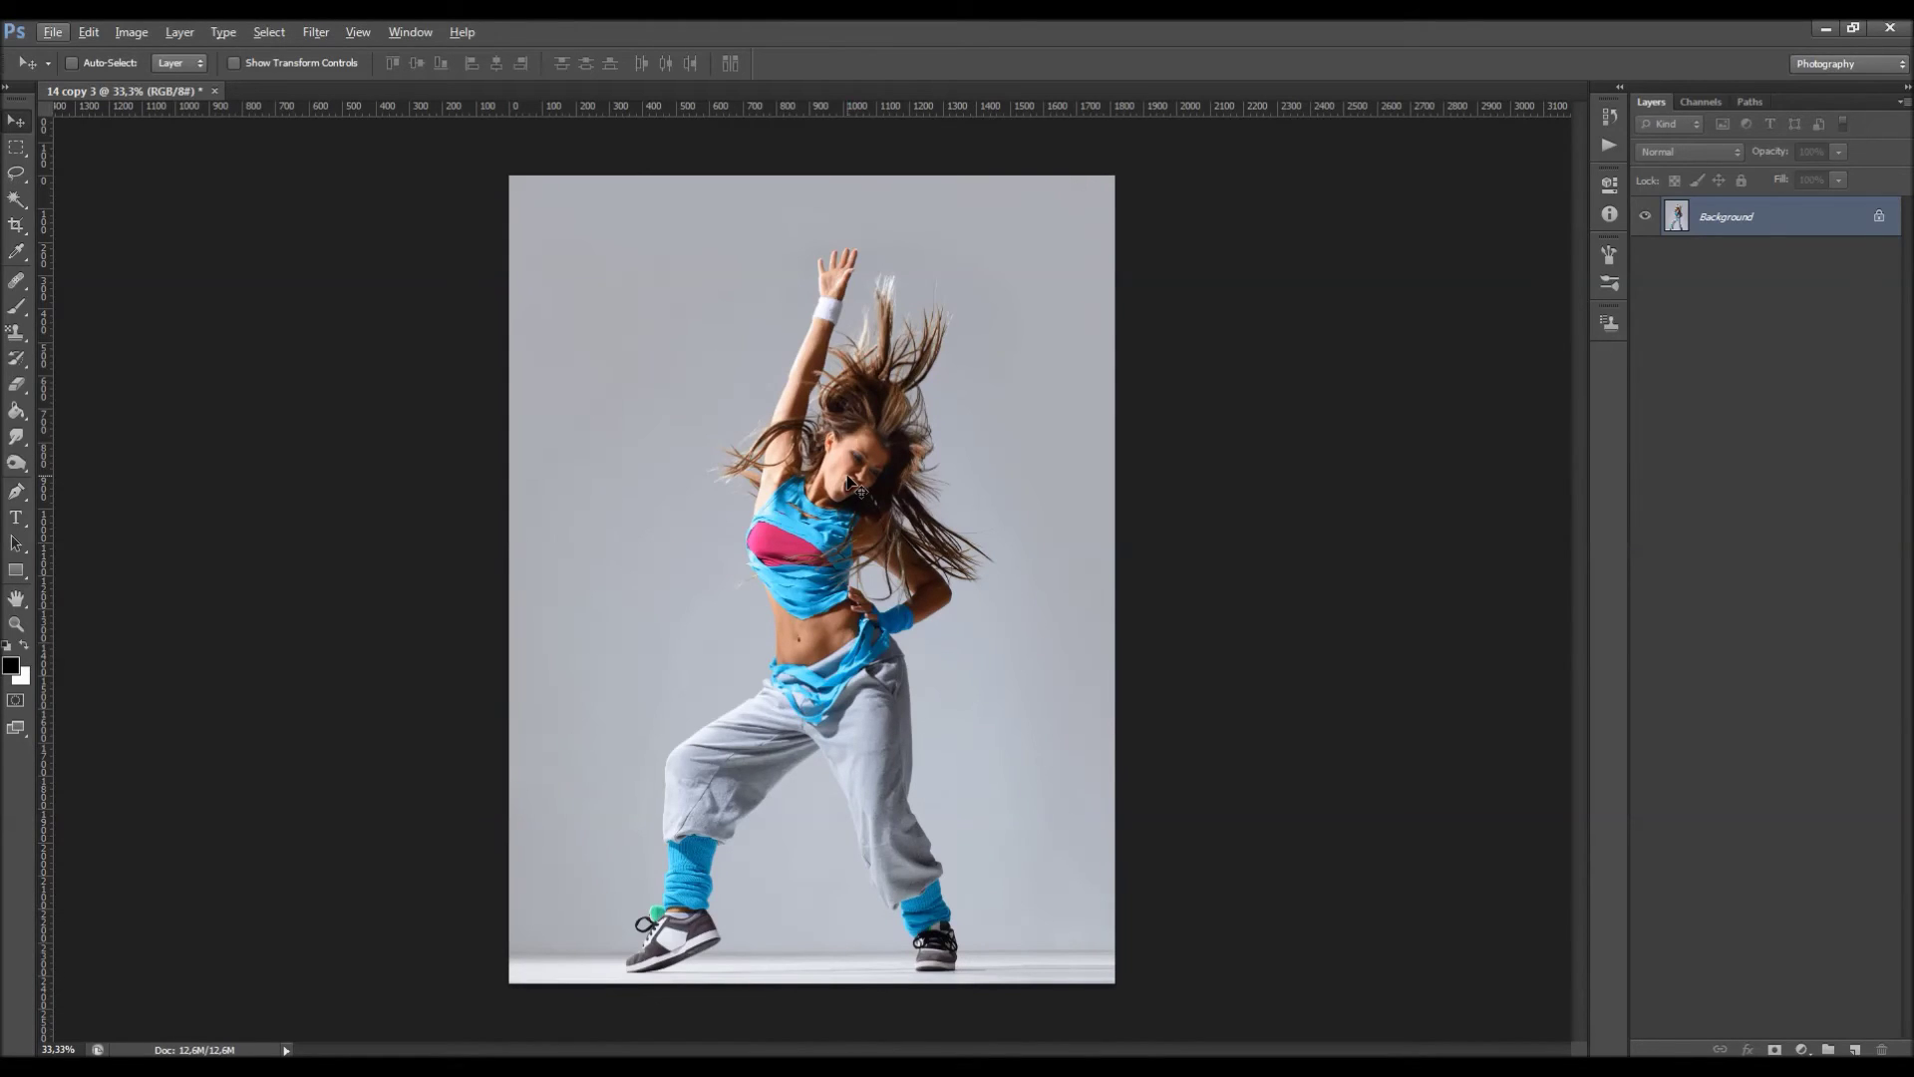
left_click(131, 32)
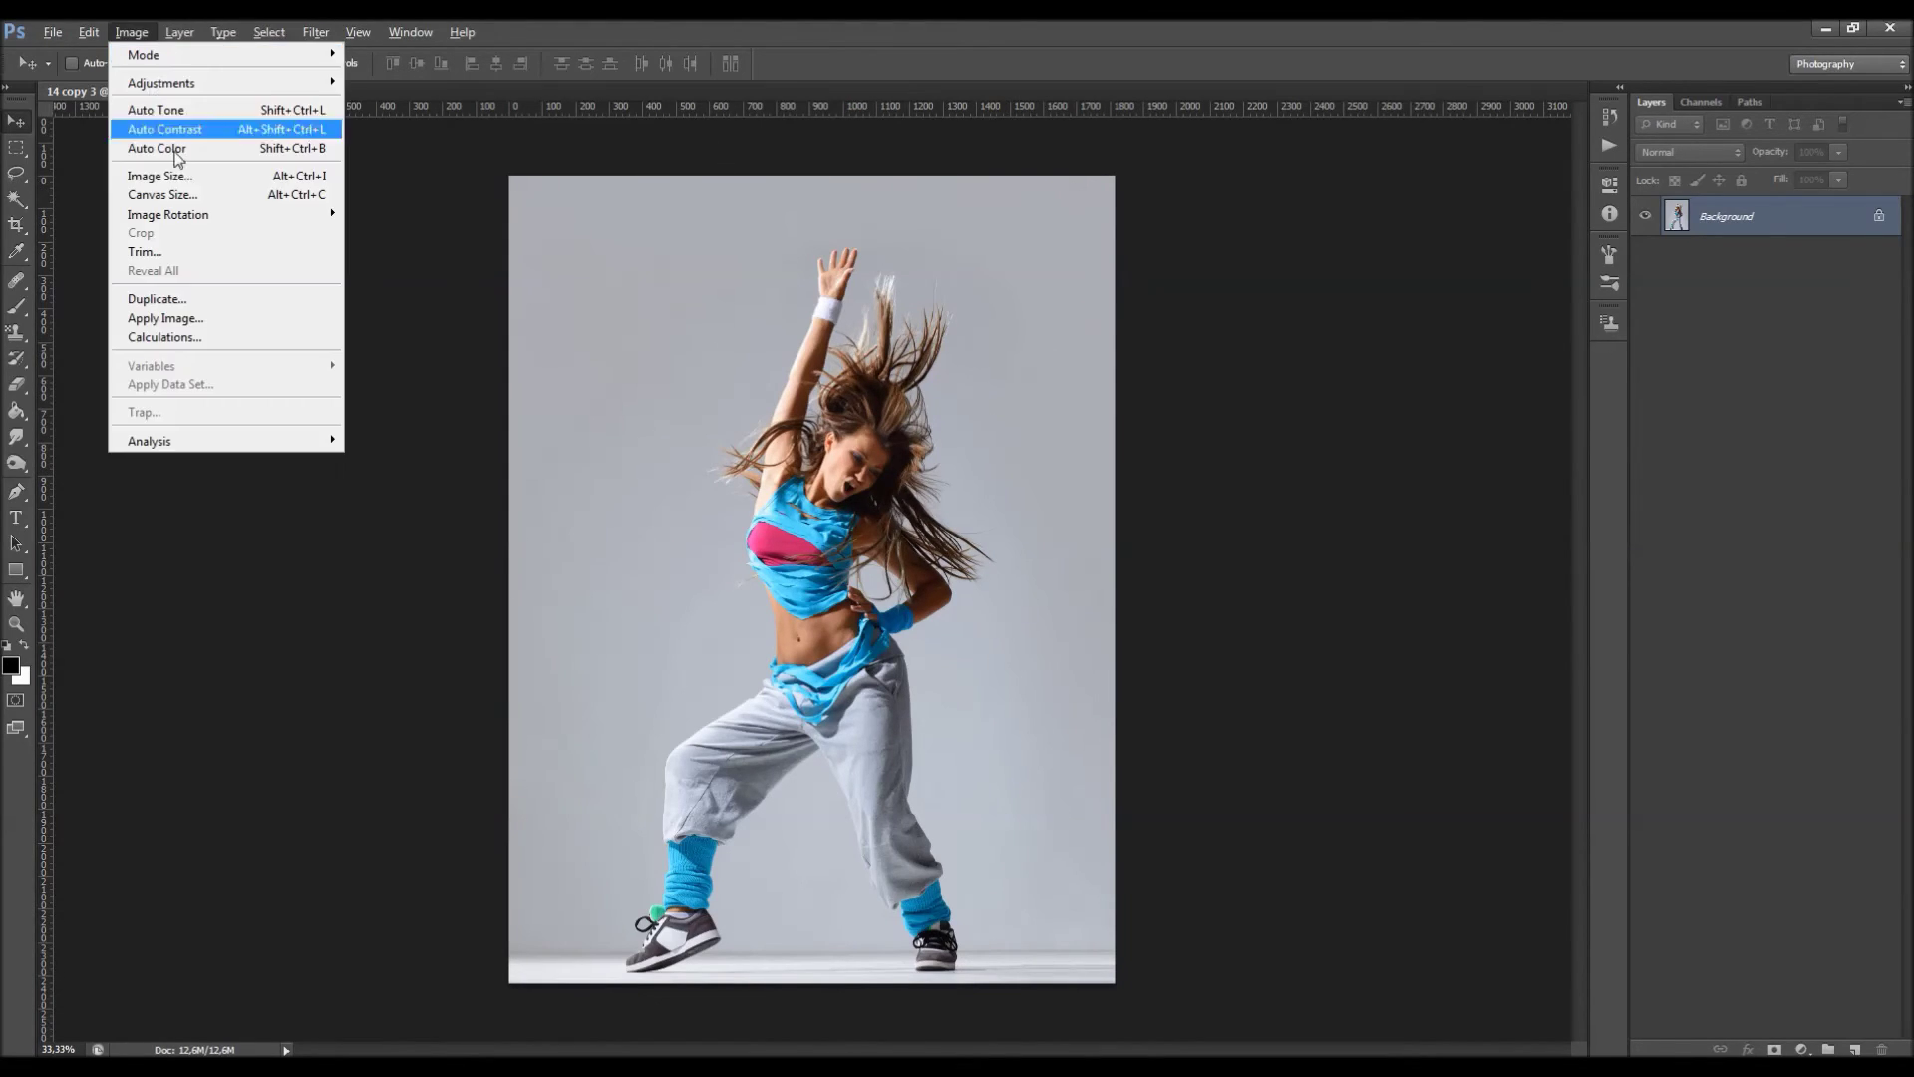
left_click(164, 188)
left_click(1311, 625)
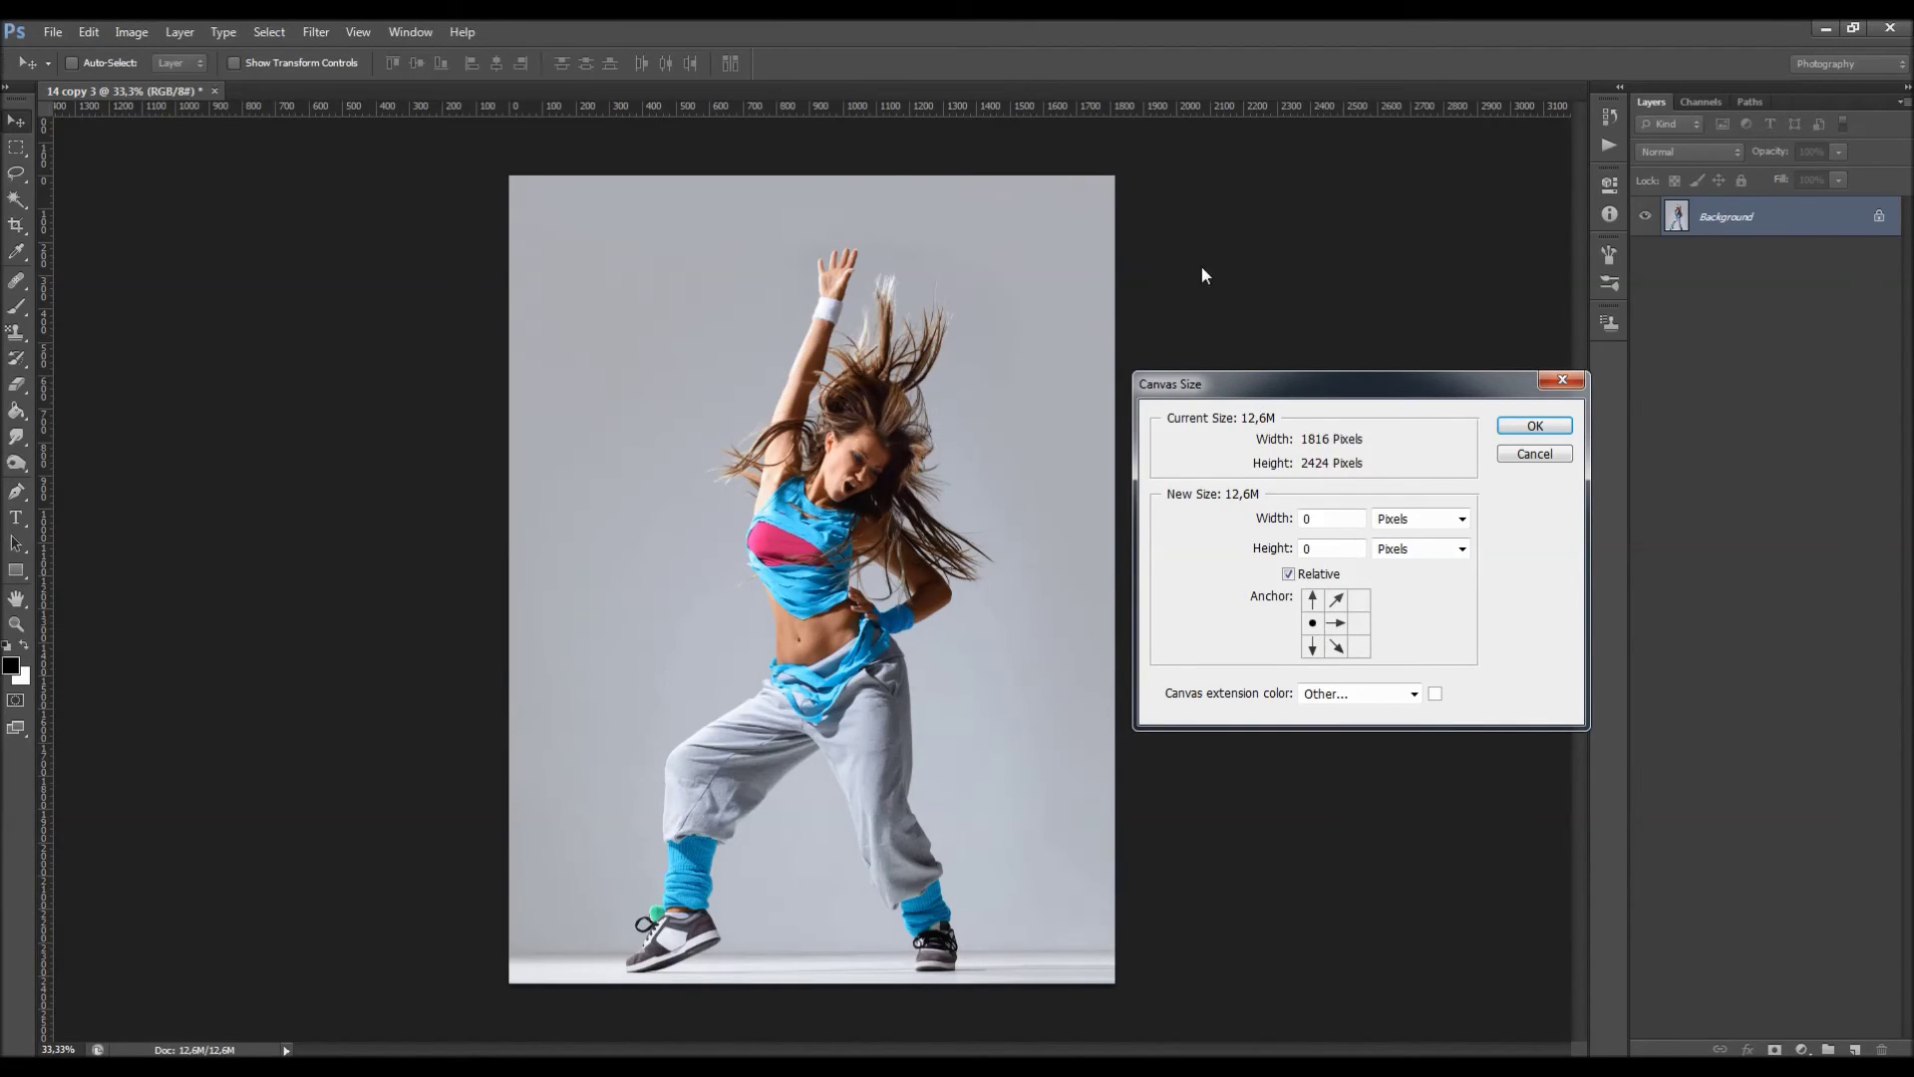
left_click_drag(1334, 525, 1234, 549)
type("200")
key("Return")
Extend the canvas 300 pixels downward, relative to its size and anchored at the top edge.
left_click(132, 32)
left_click(184, 193)
left_click(1337, 599)
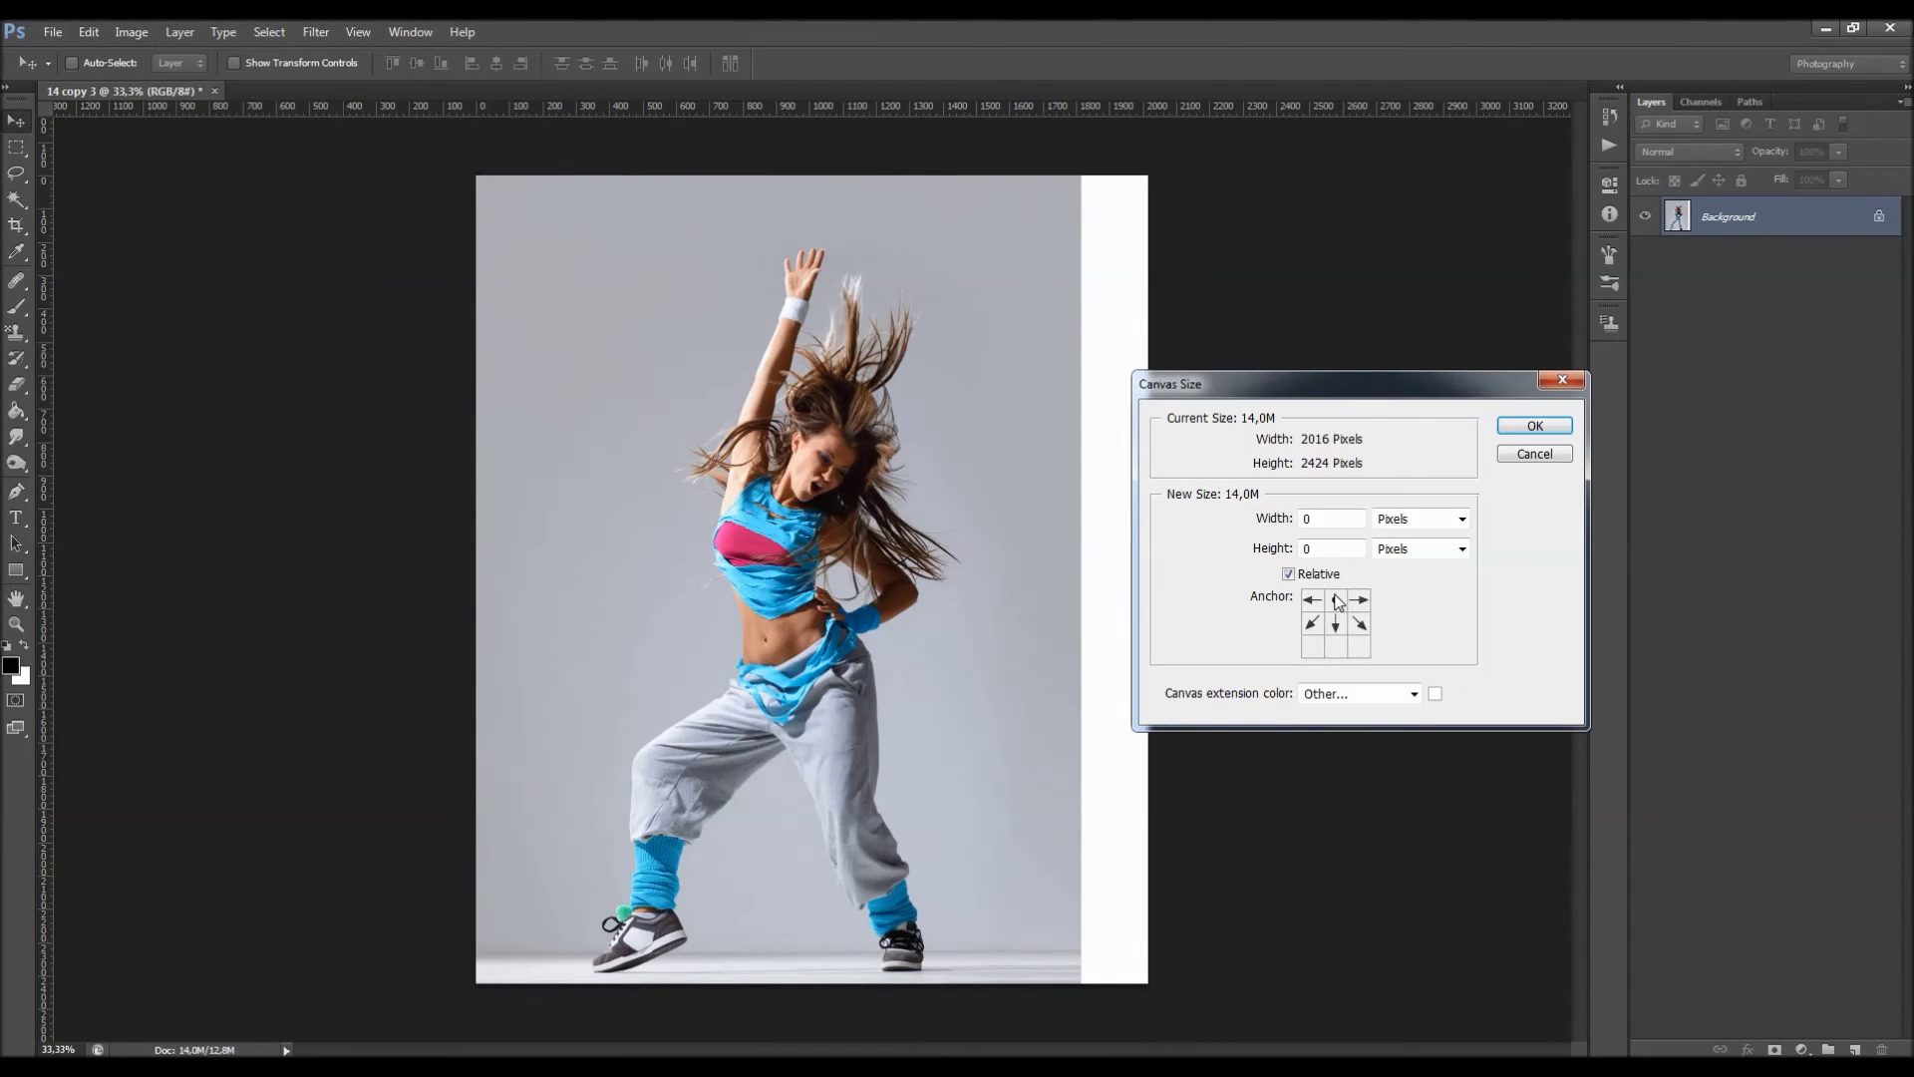
left_click_drag(1323, 551, 1216, 564)
type("300")
key("Return")
scroll(1186, 546, "down", 2)
scroll(1346, 590, "up", 1)
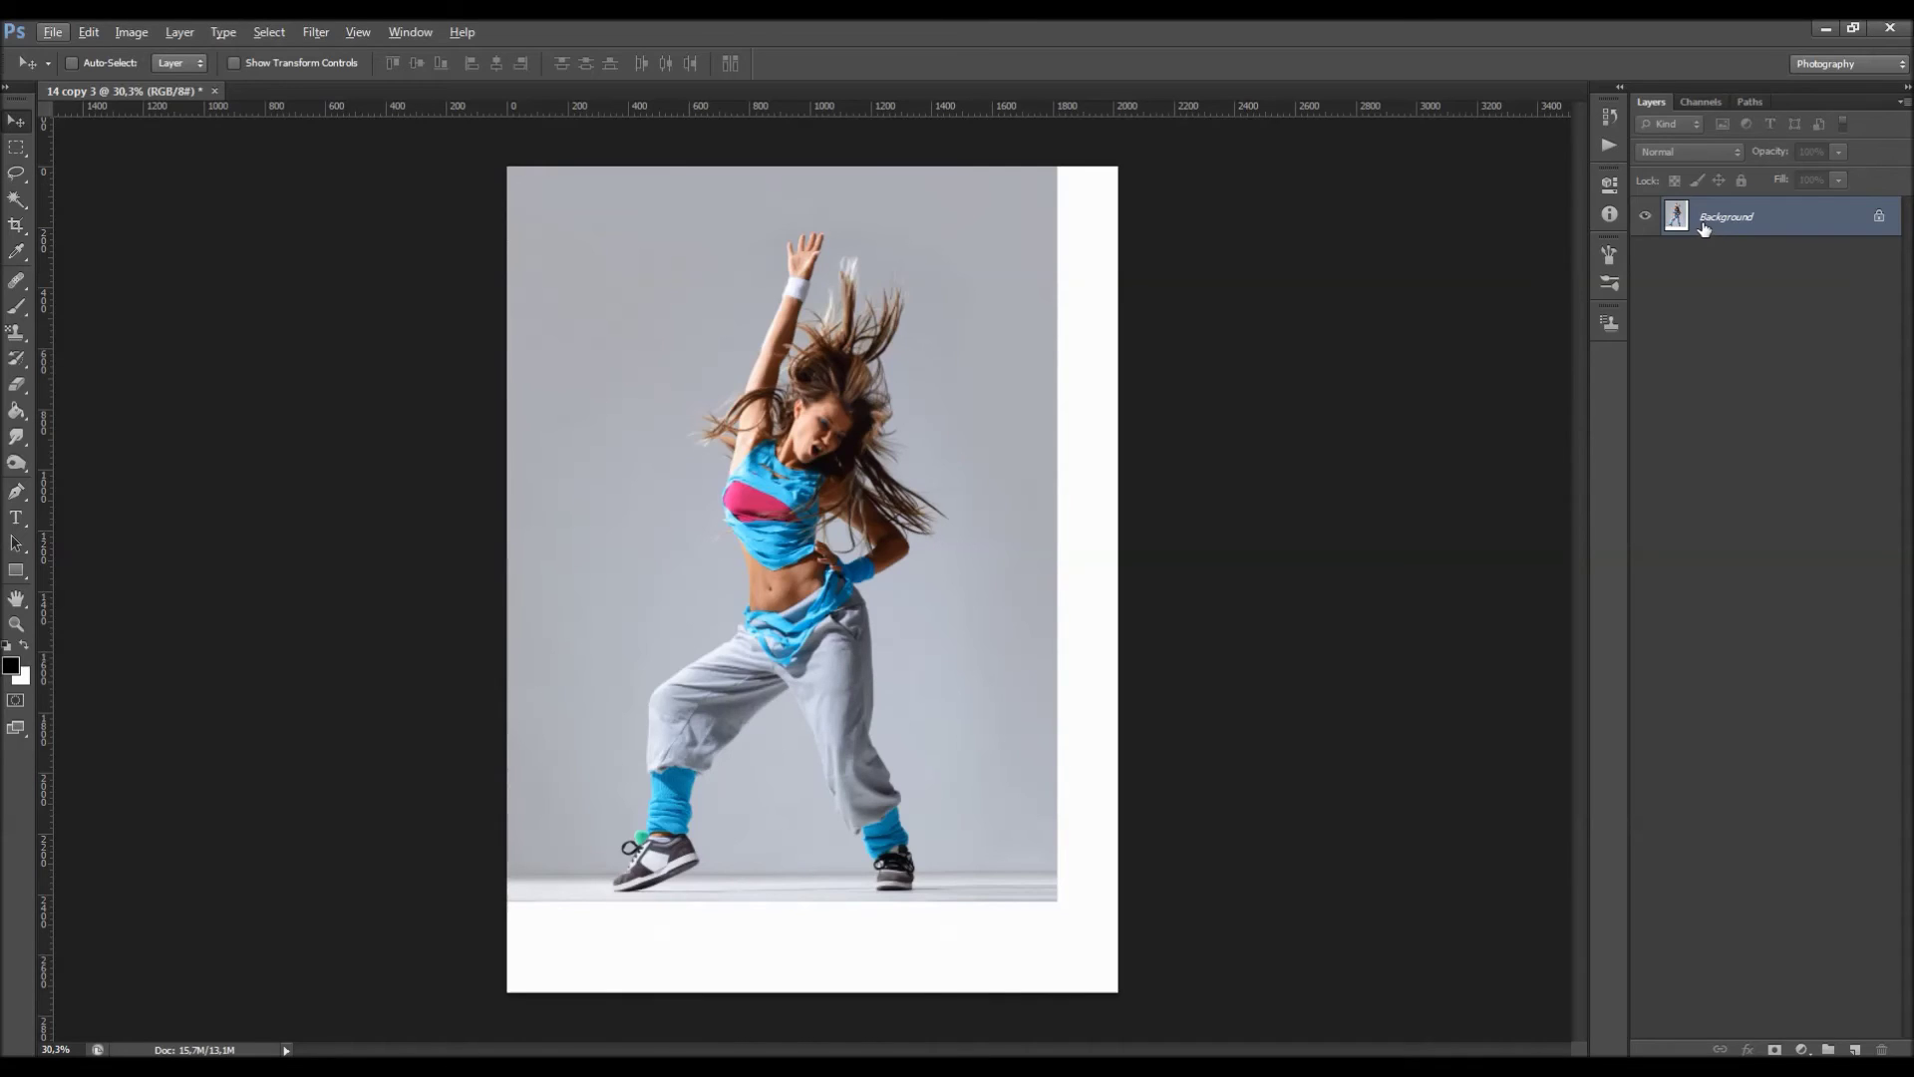
left_click(130, 32)
mouse_move(164, 57)
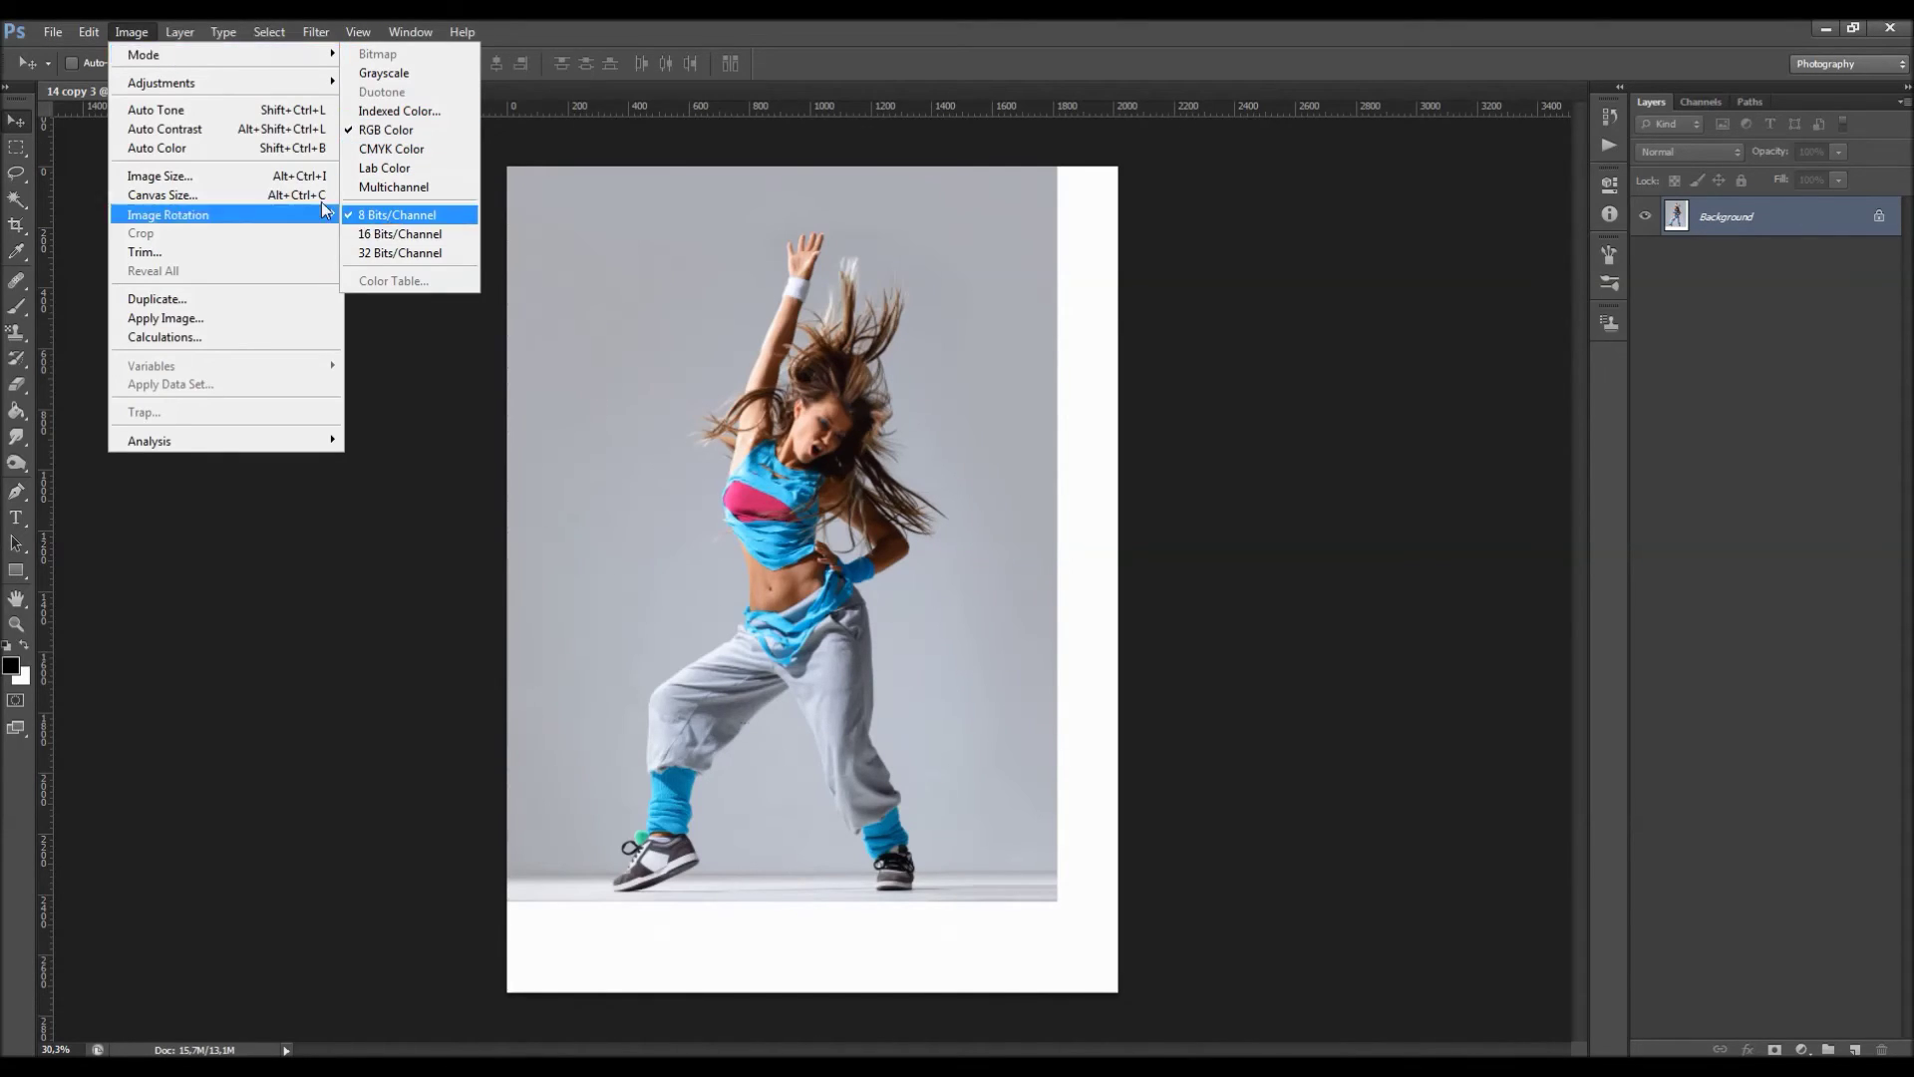
left_click(1904, 104)
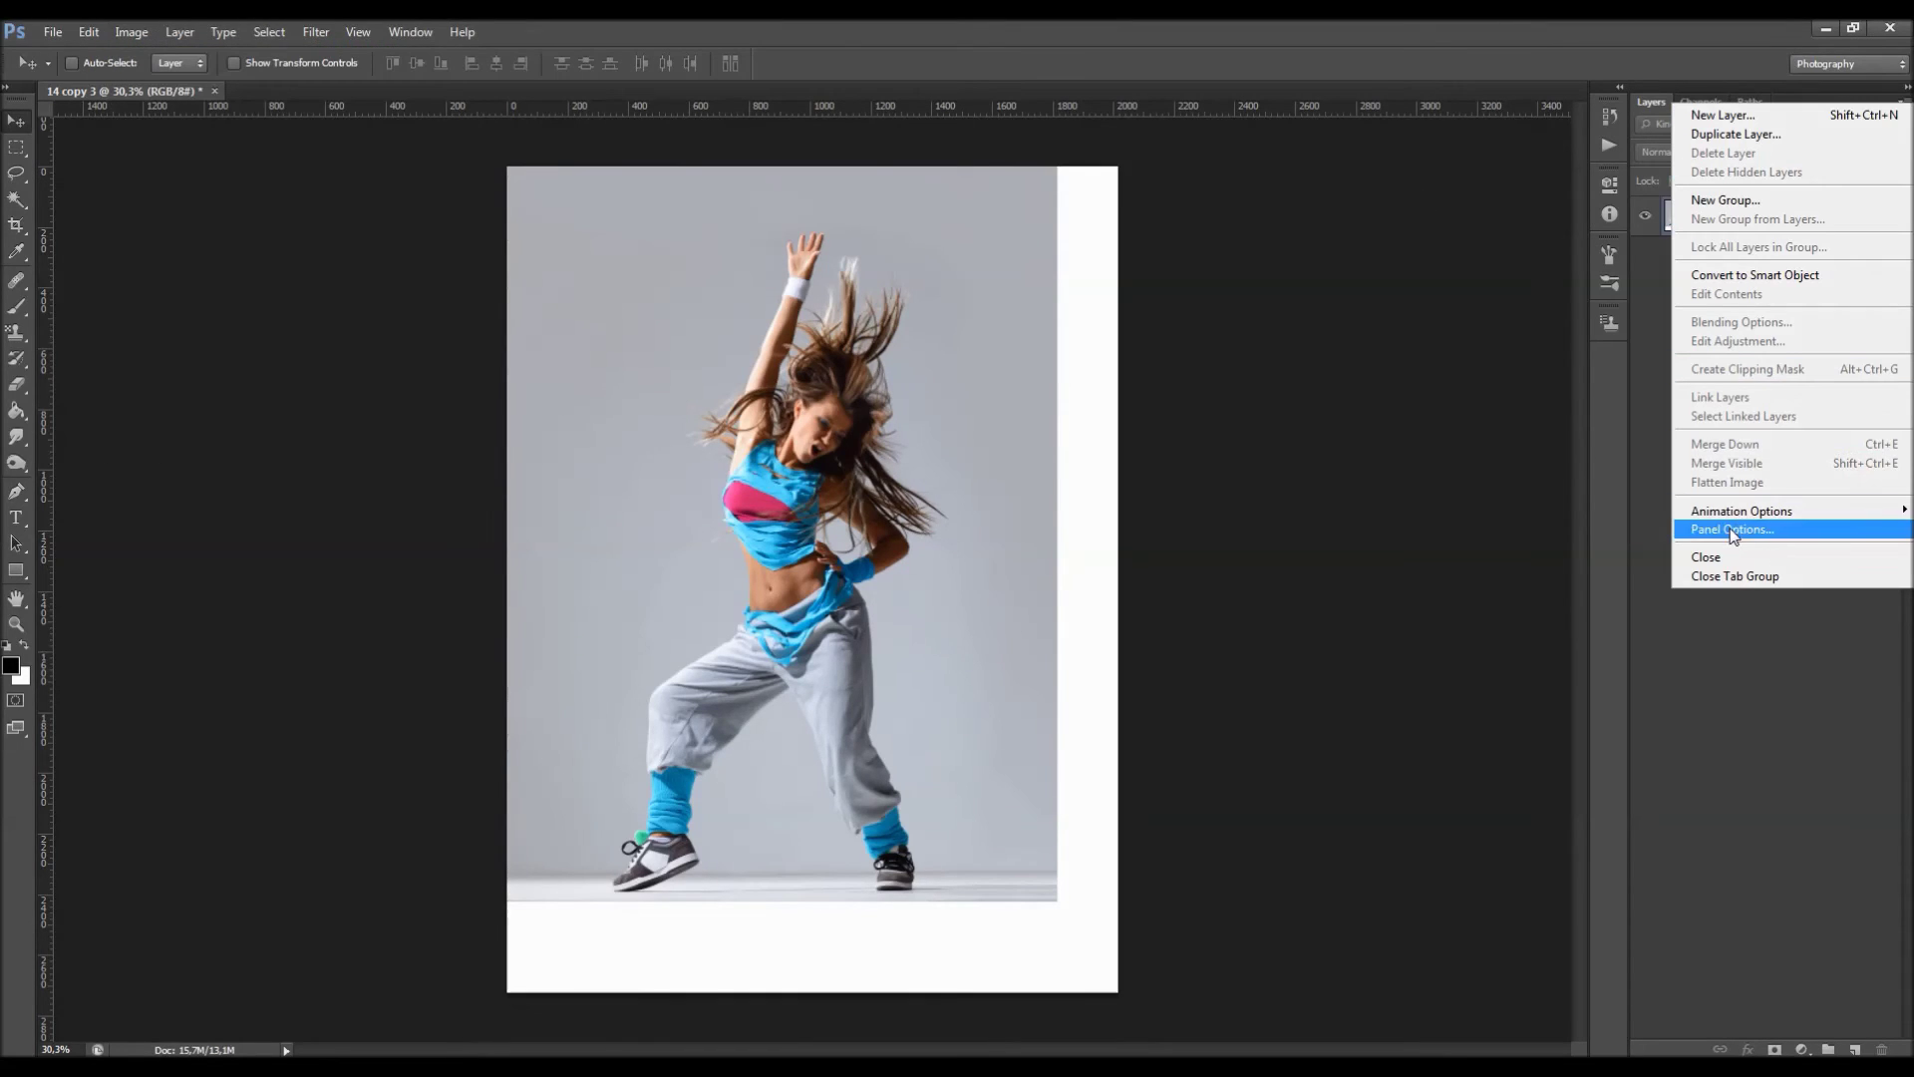
left_click(1688, 616)
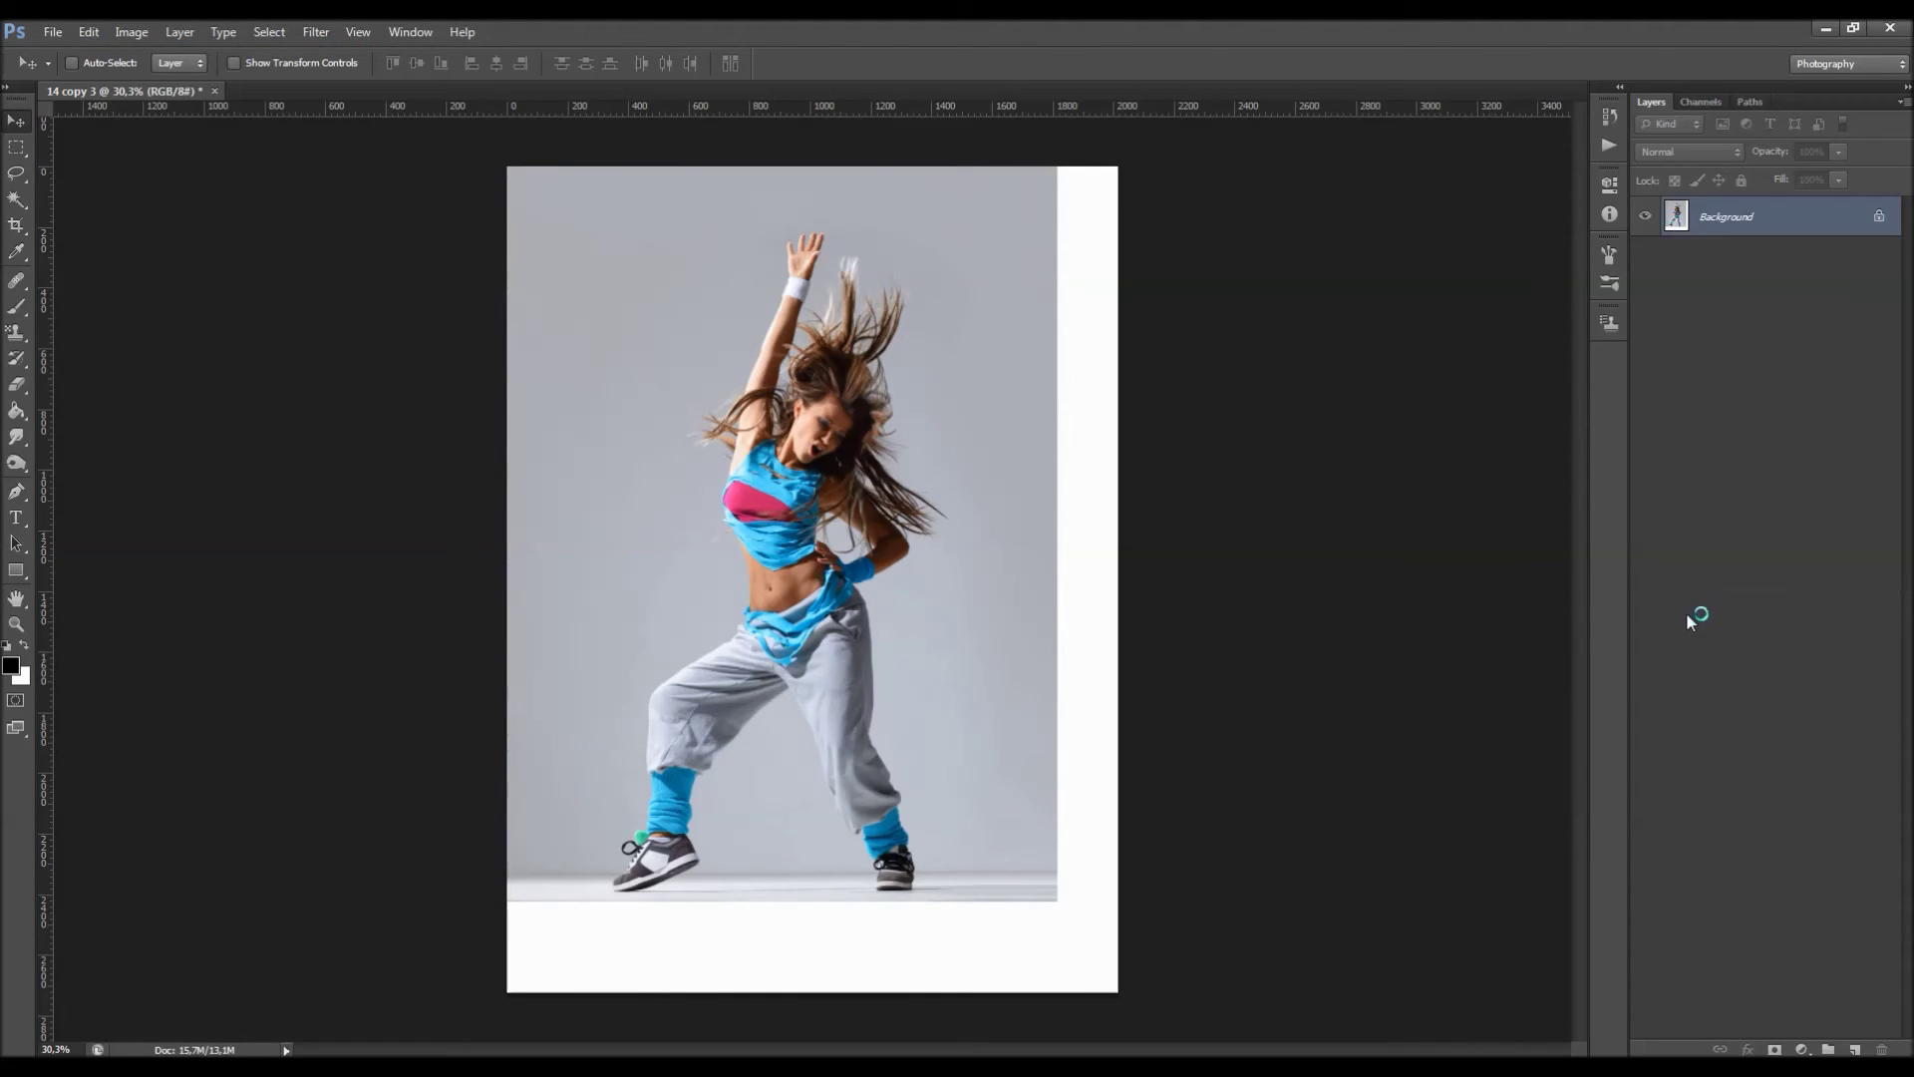
Add a new layer named brush above the Background photo.
left_click(1852, 1049)
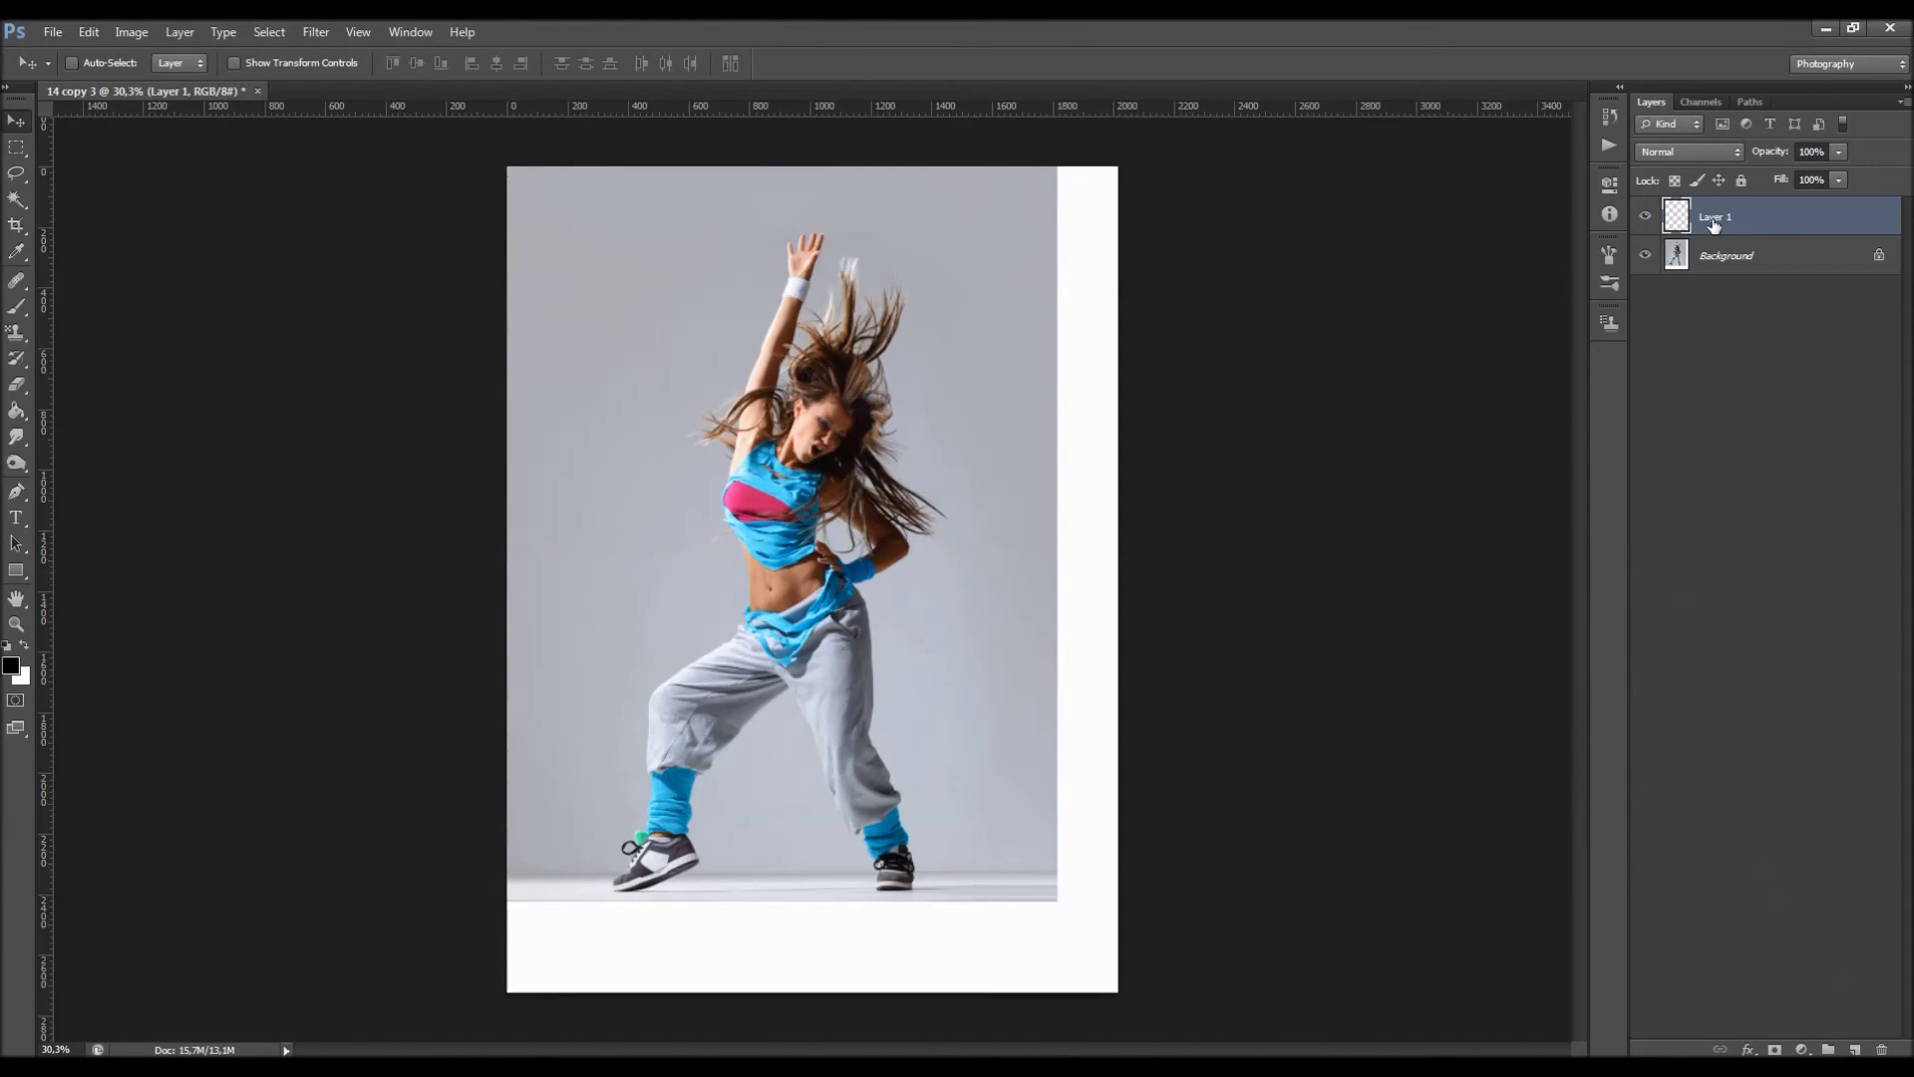
key("Delete")
left_click(179, 32)
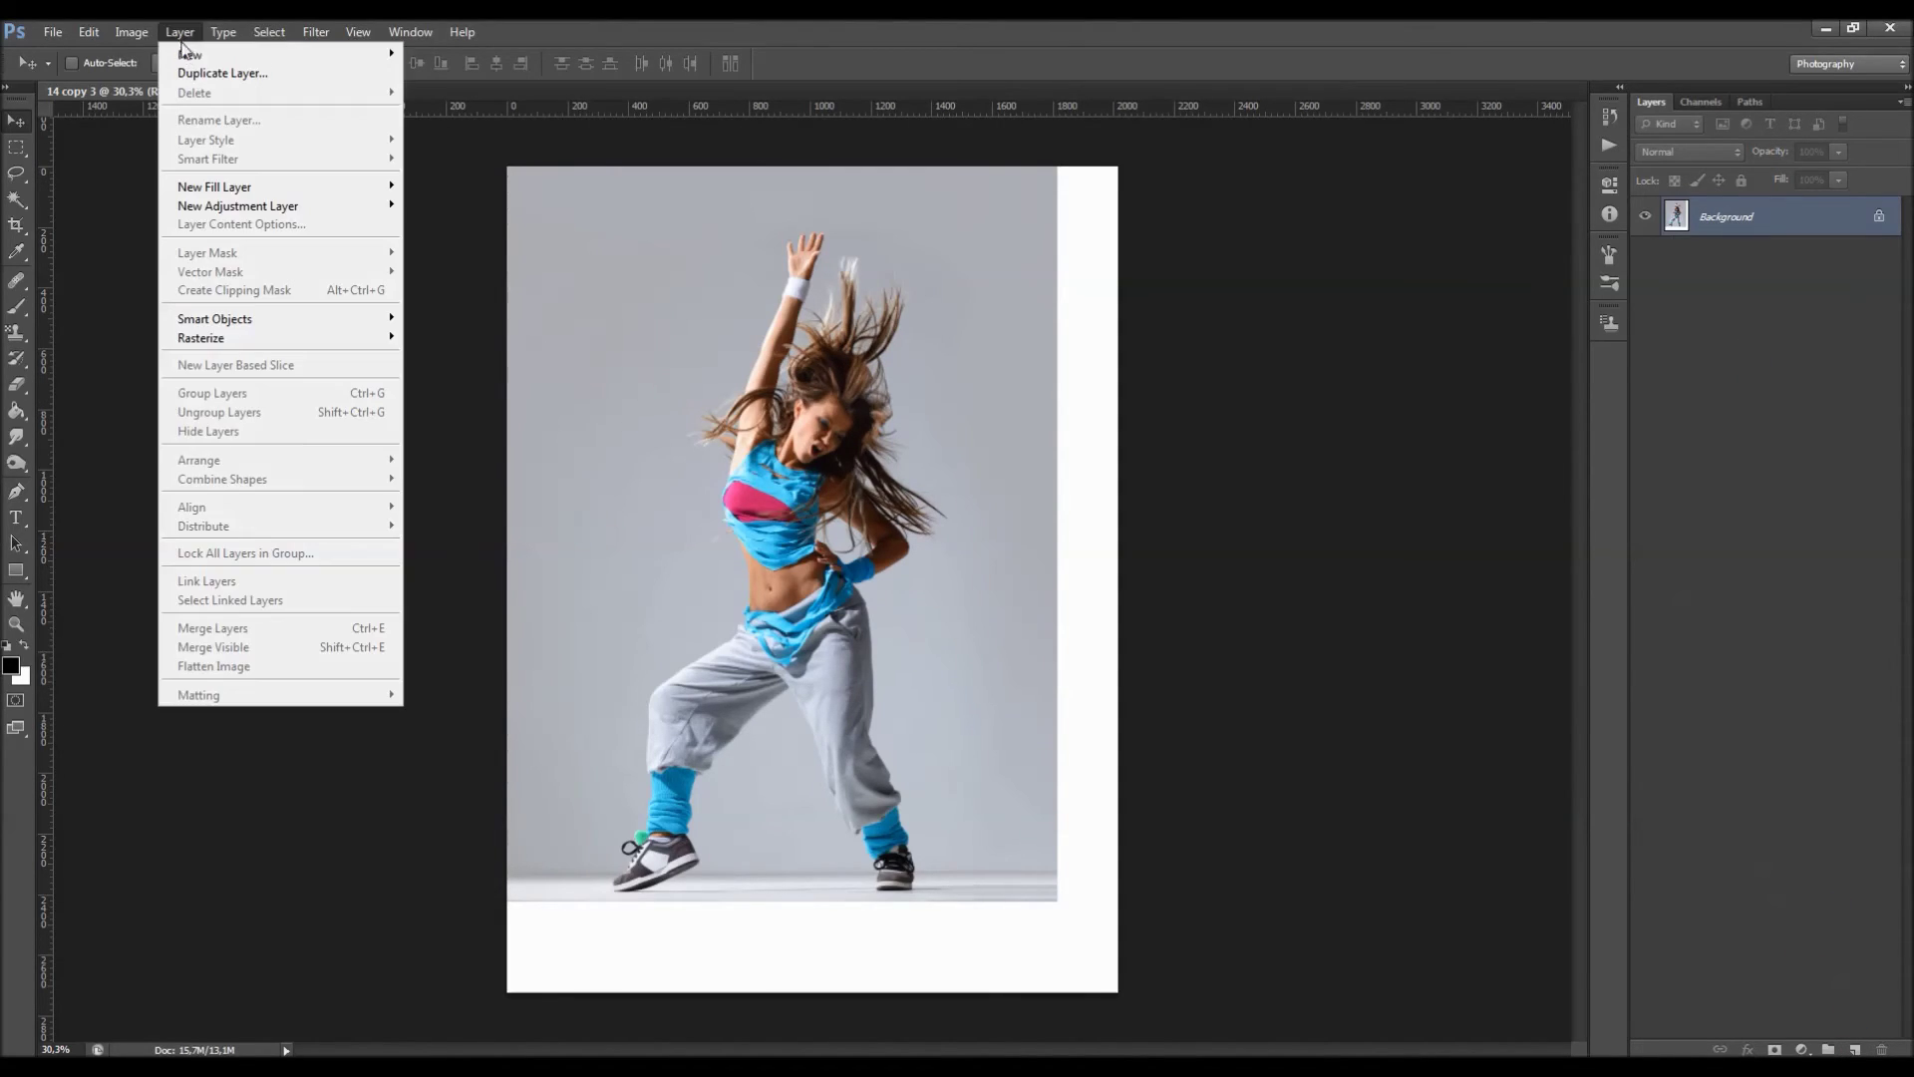
mouse_move(199, 54)
left_click(472, 60)
type("brush")
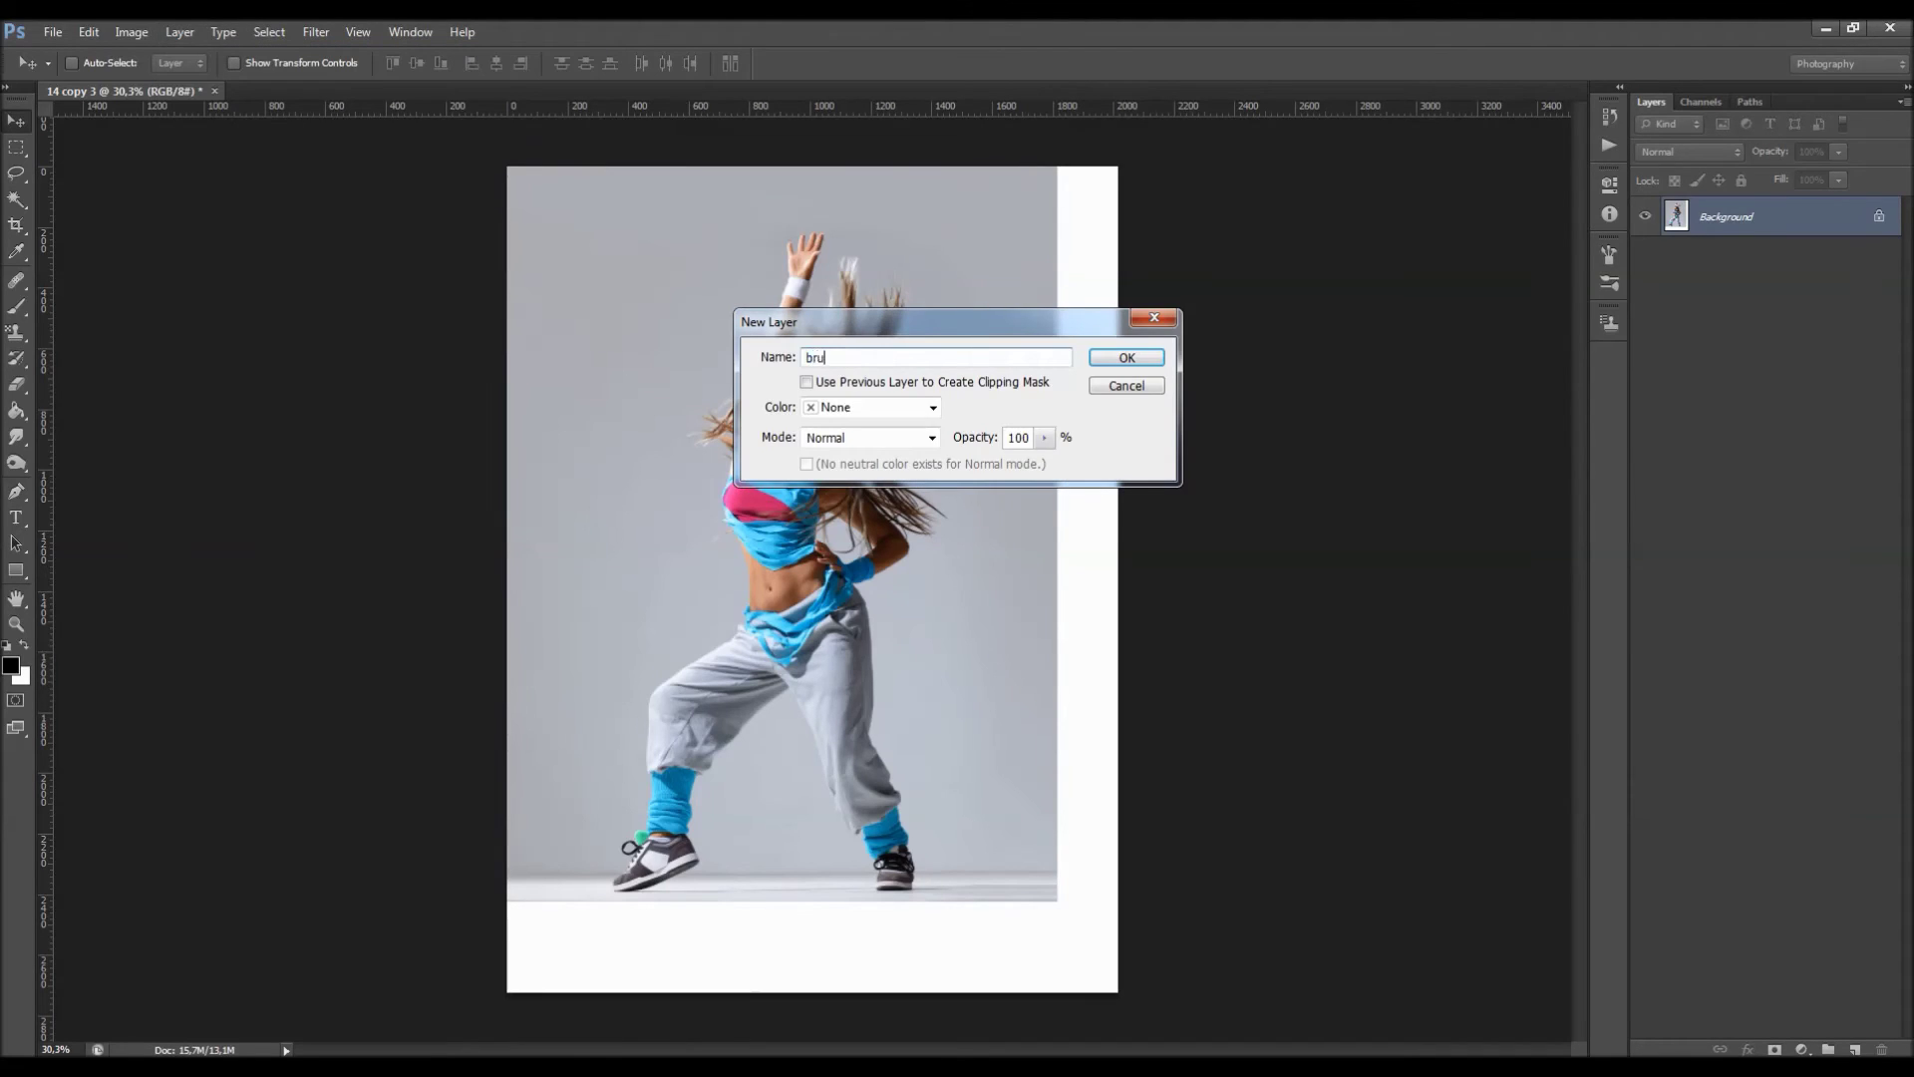
key("Return")
key("b")
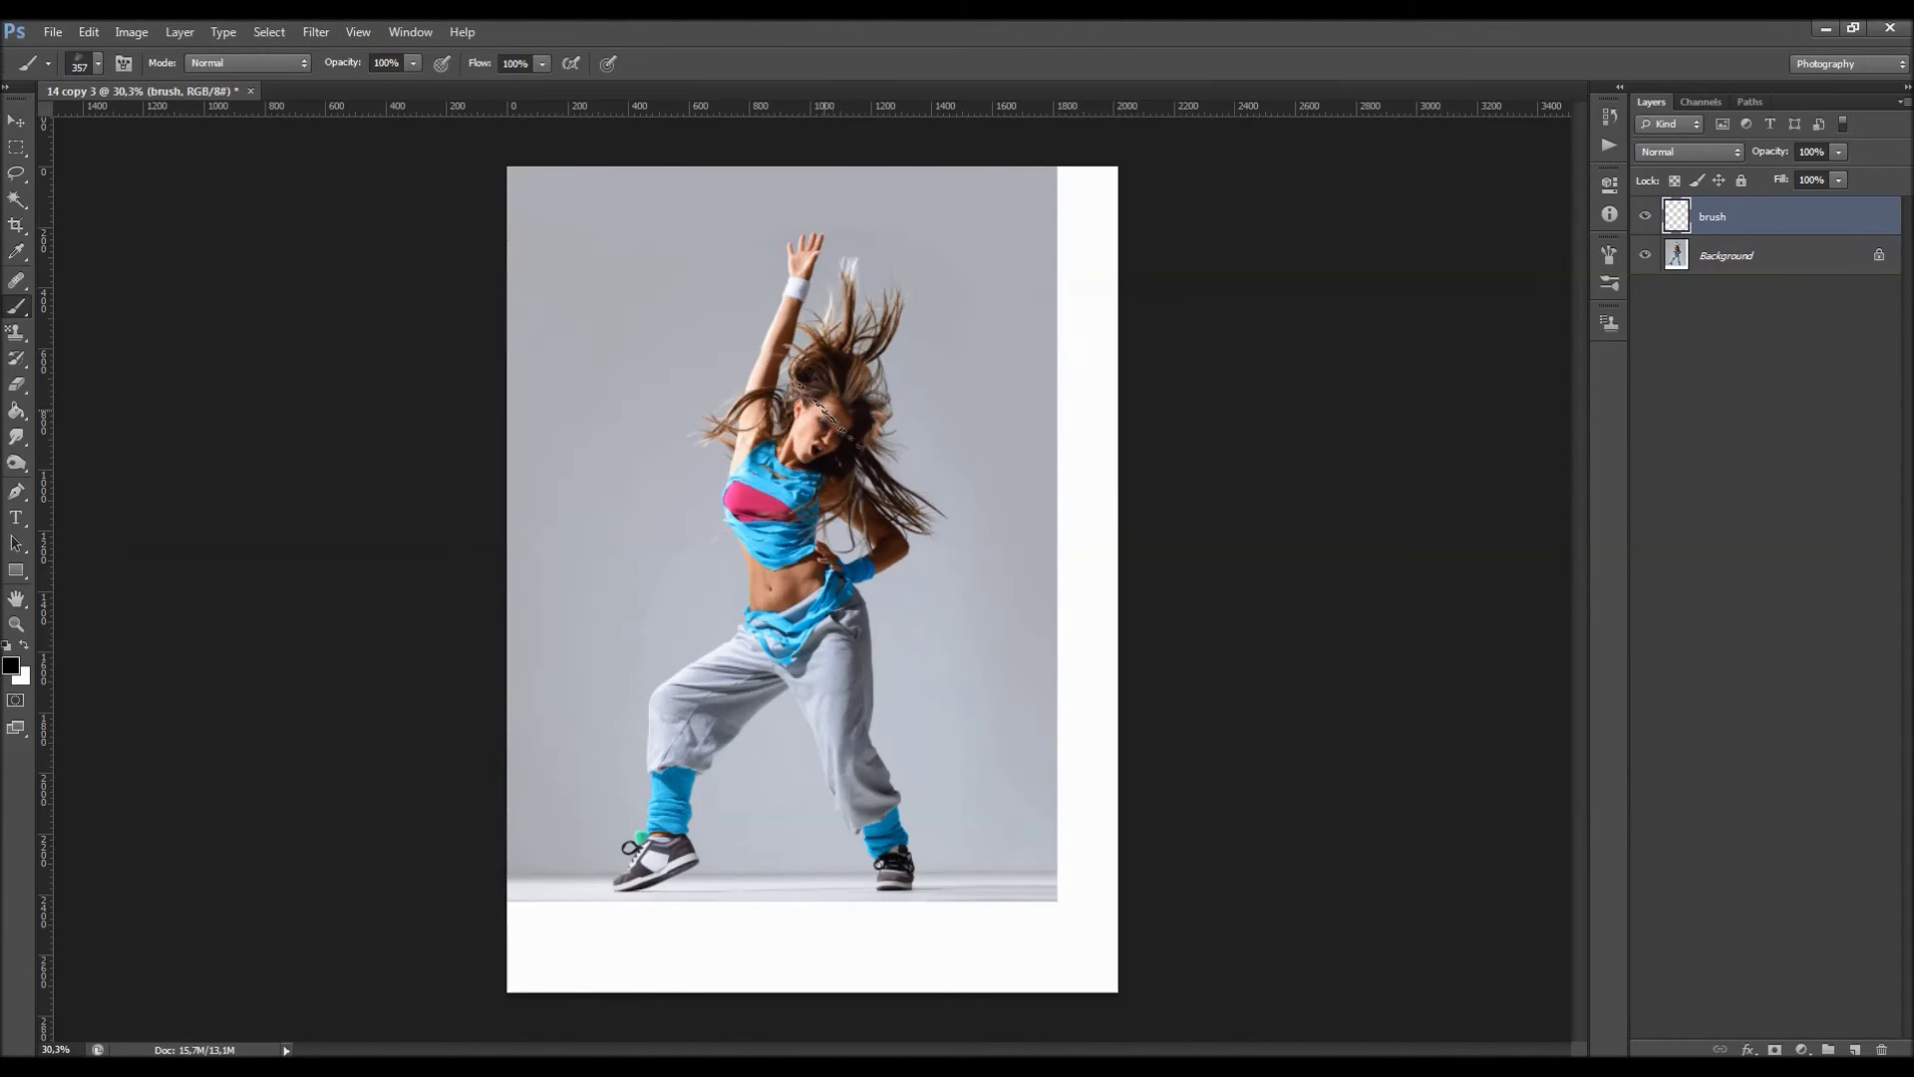
key("v")
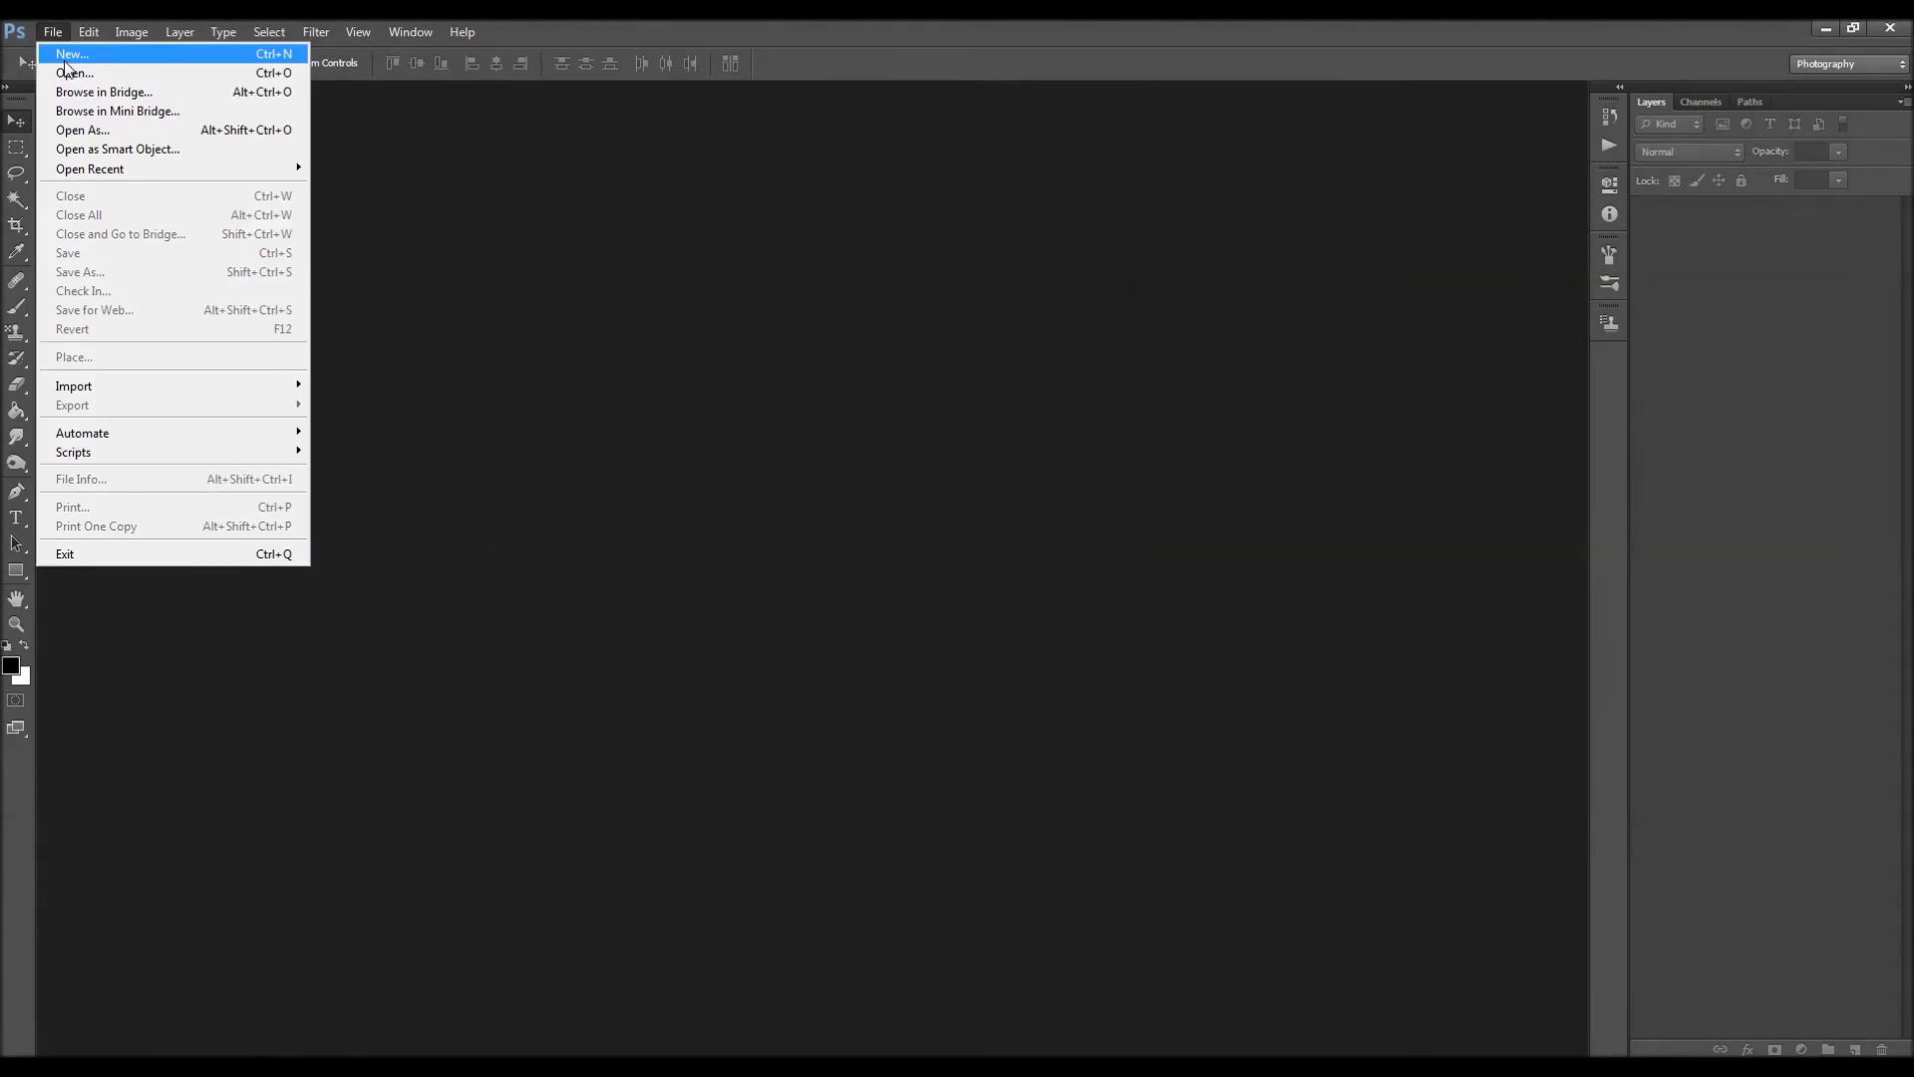
Open the brush 2 PSD file from the Desktop.
left_click(60, 68)
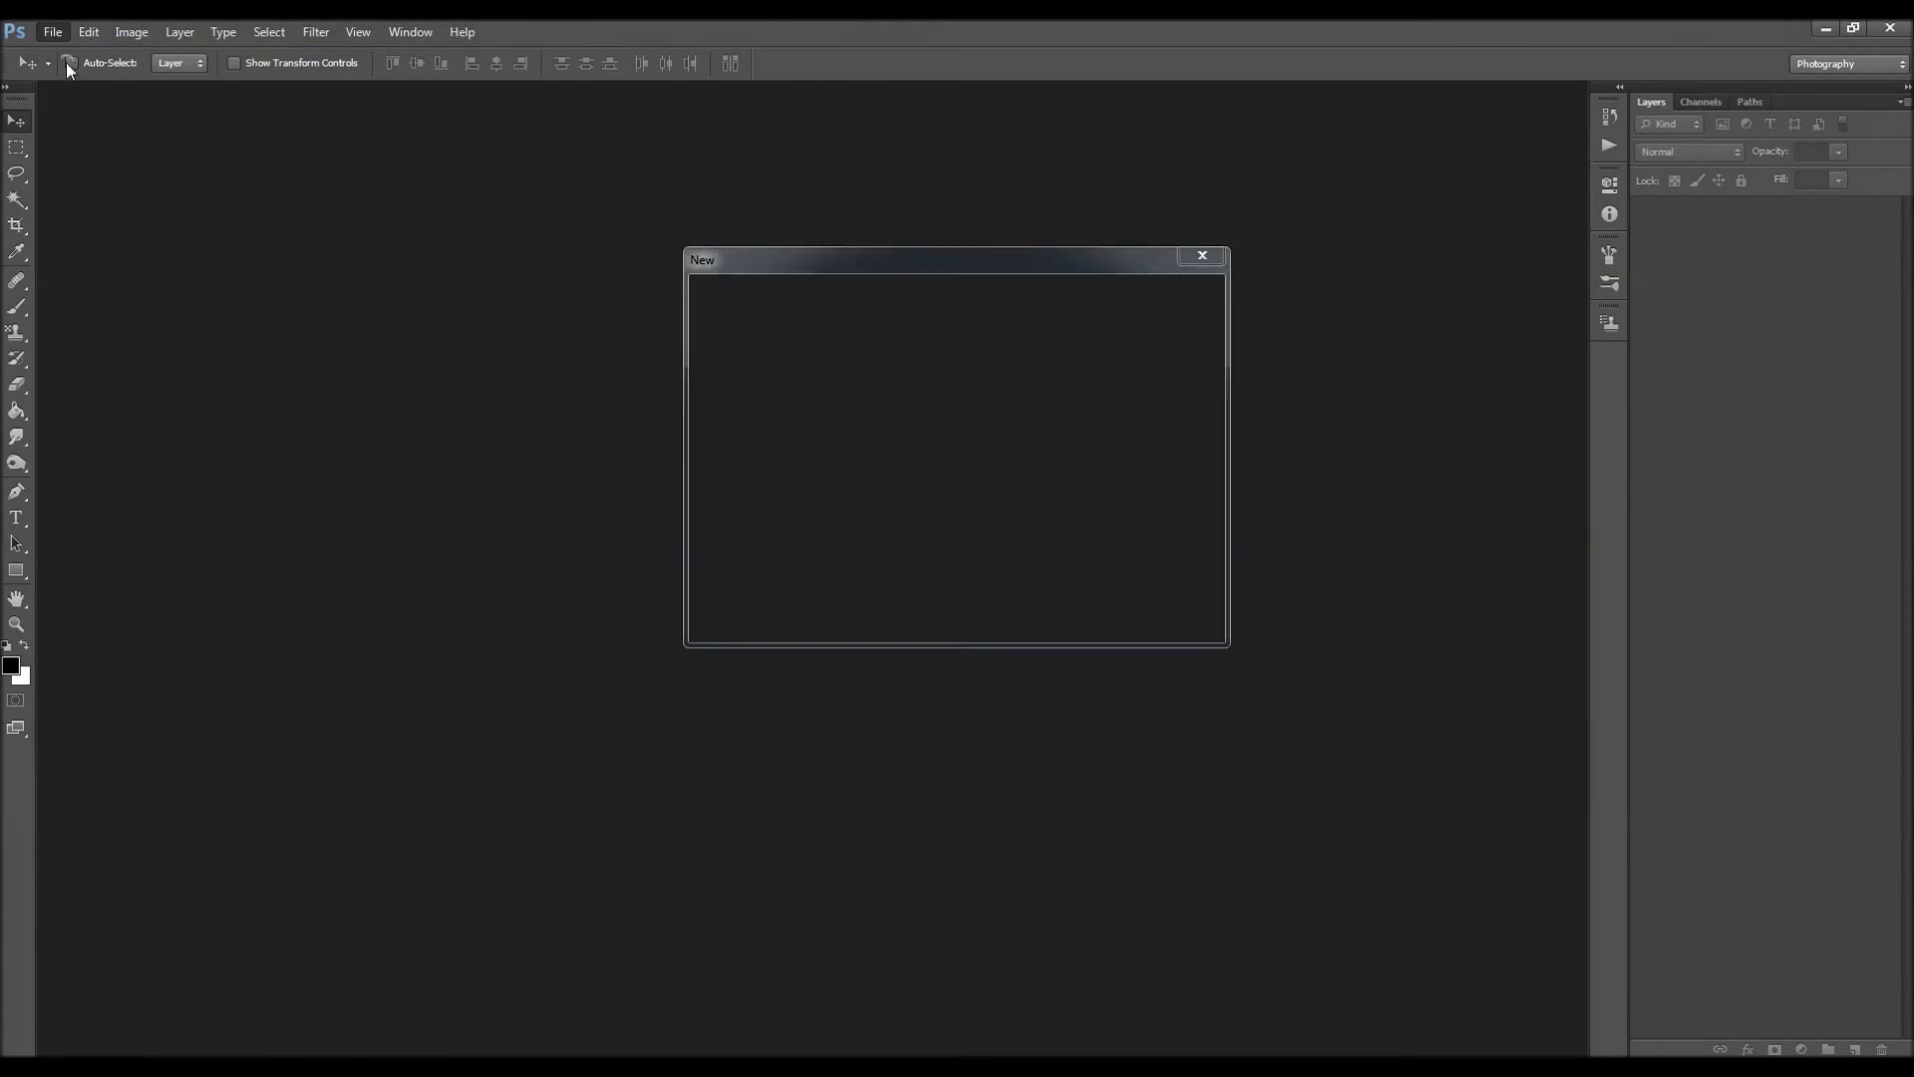
key("Escape")
left_click(52, 32)
left_click(70, 68)
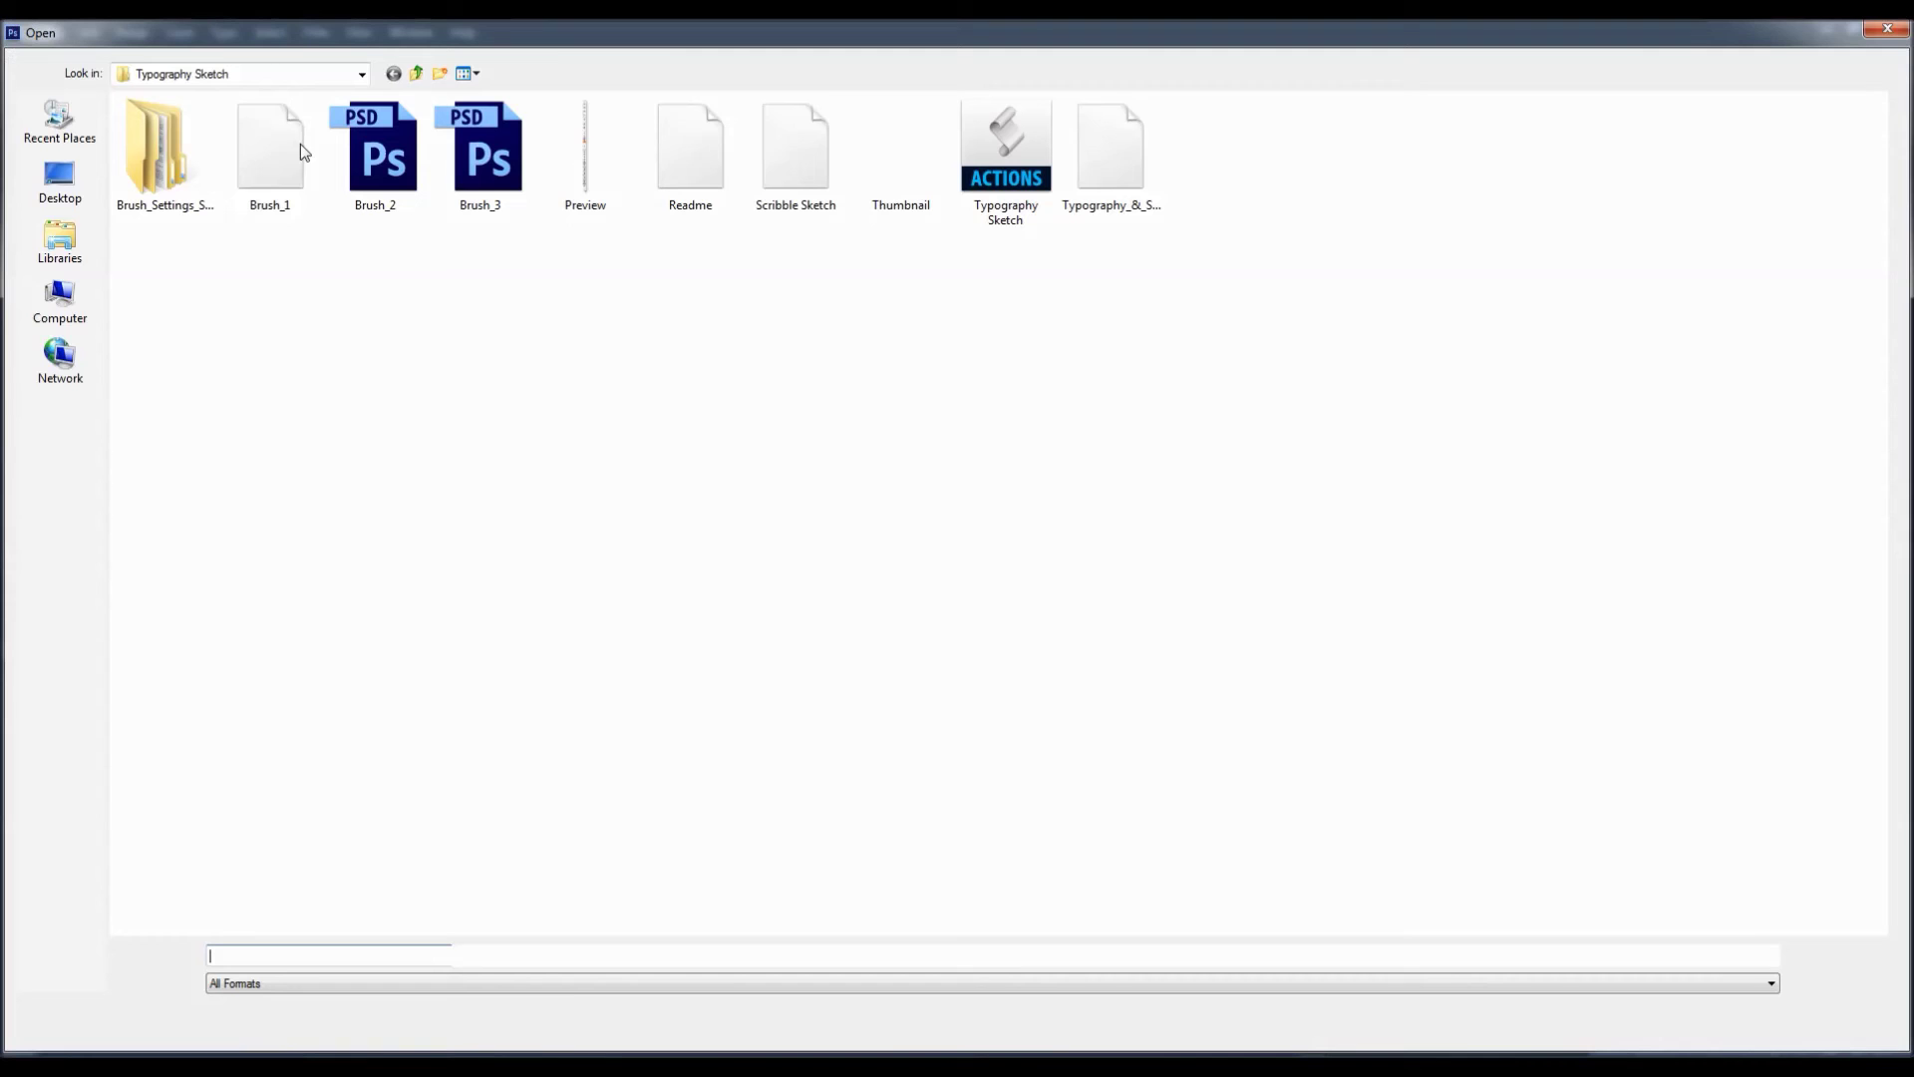
left_click(59, 180)
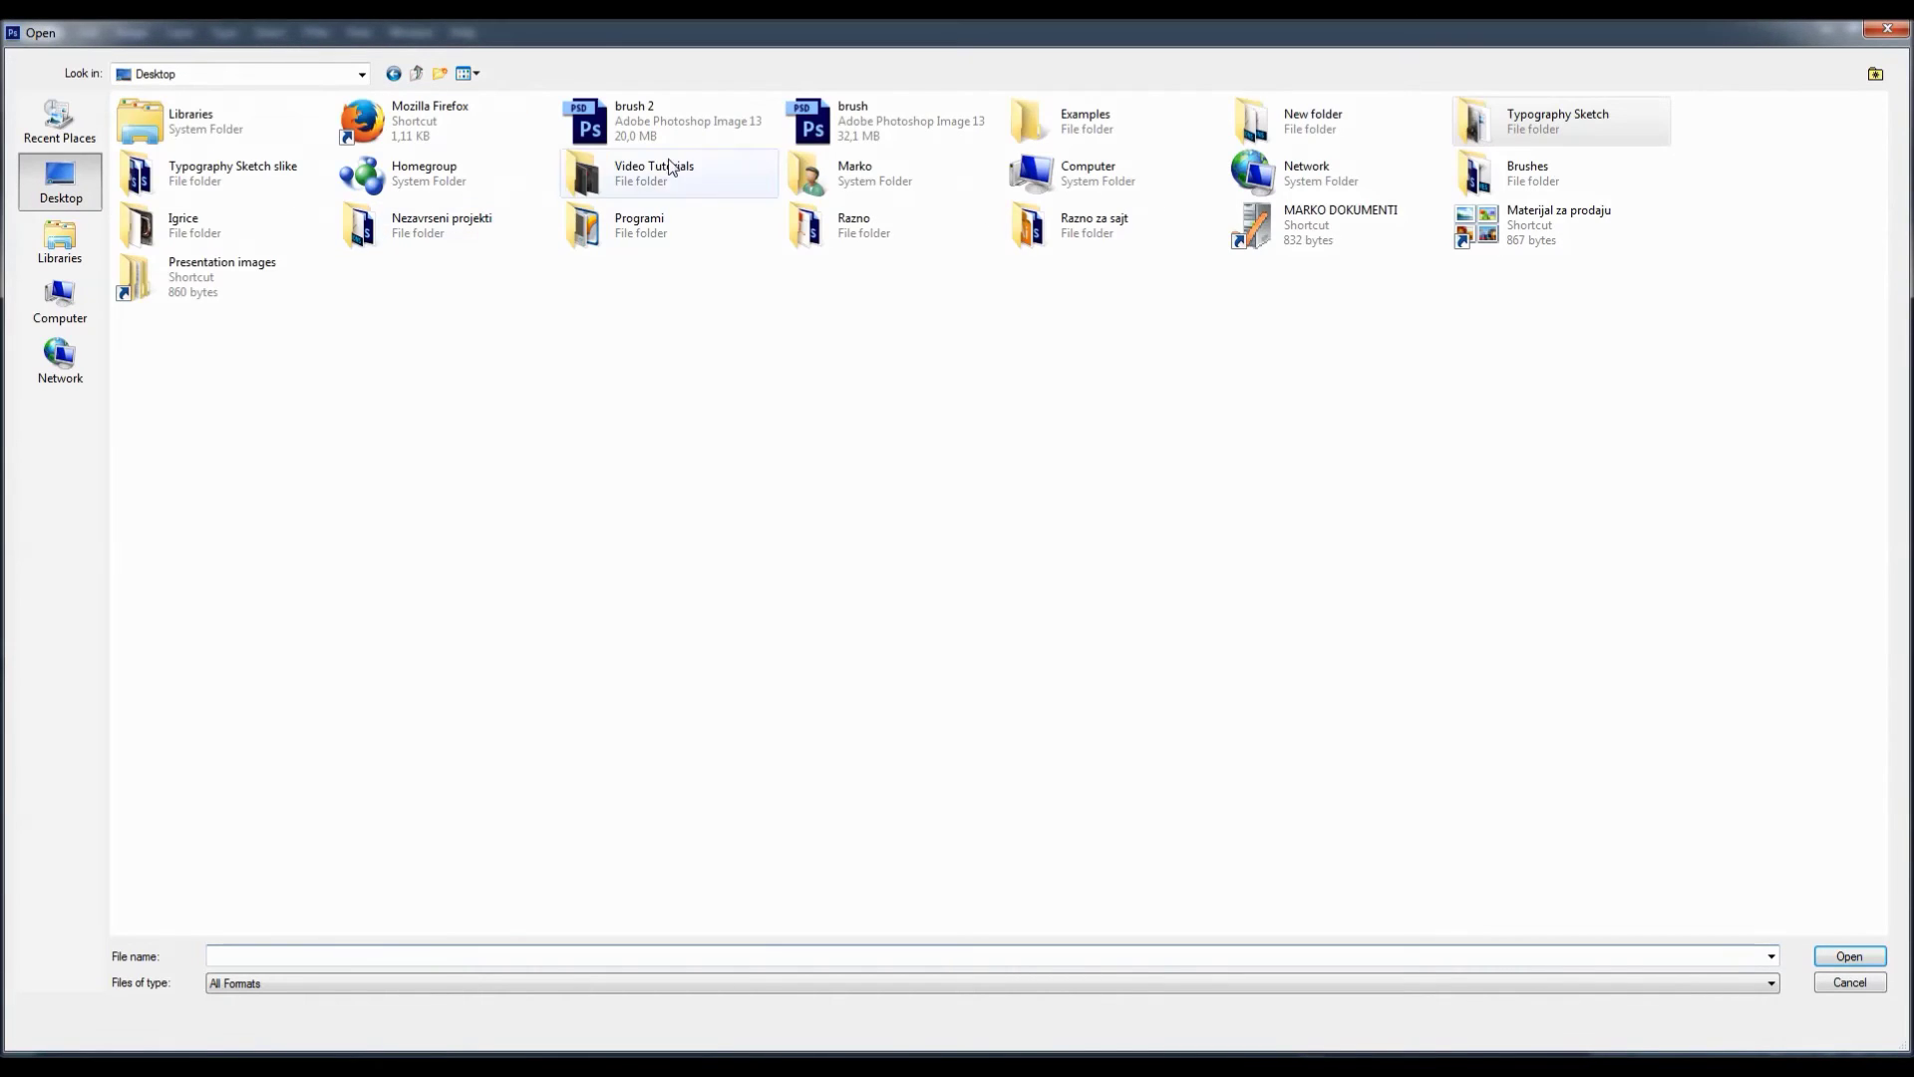
double_click(704, 125)
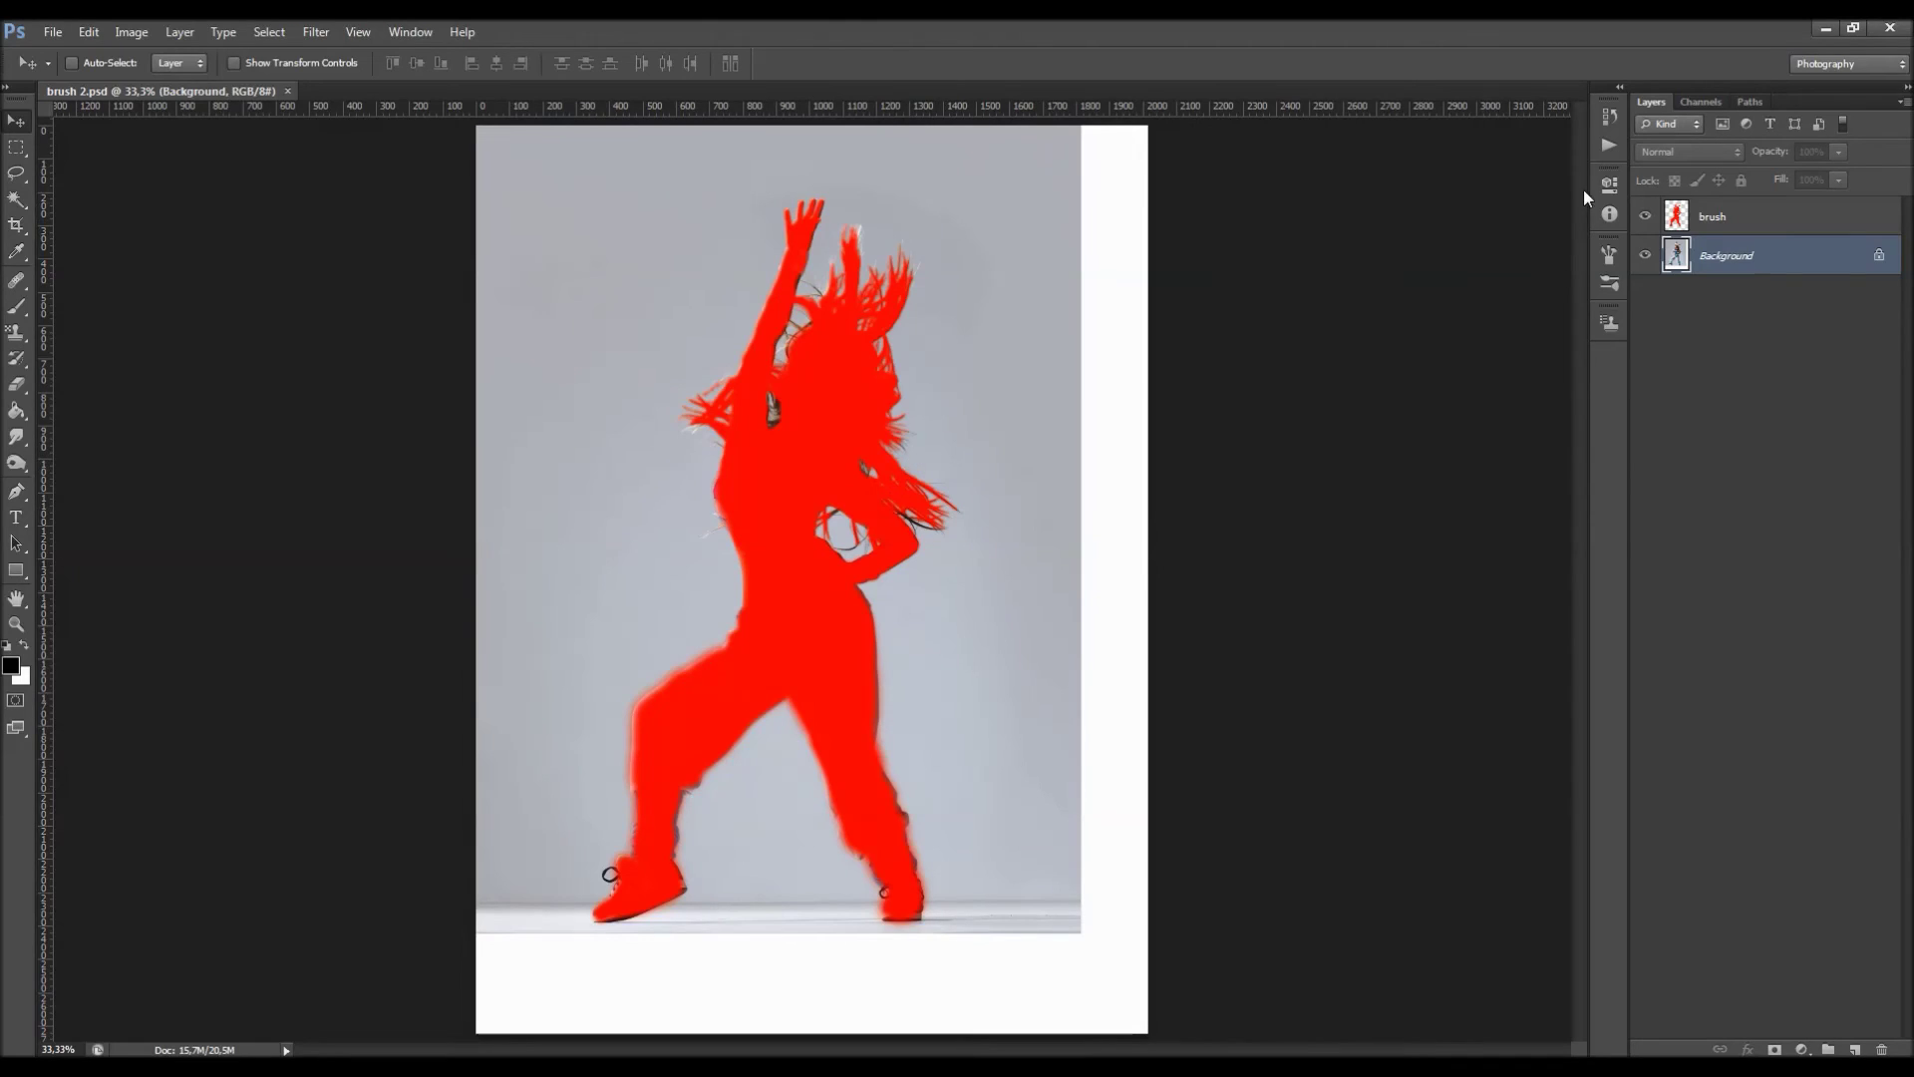
Play the Style 1 action from the Scribble Sketch set on the brushed dancer photo.
left_click(1609, 146)
scroll(1474, 155, "up", 4)
left_click(1435, 125)
left_click(1504, 164)
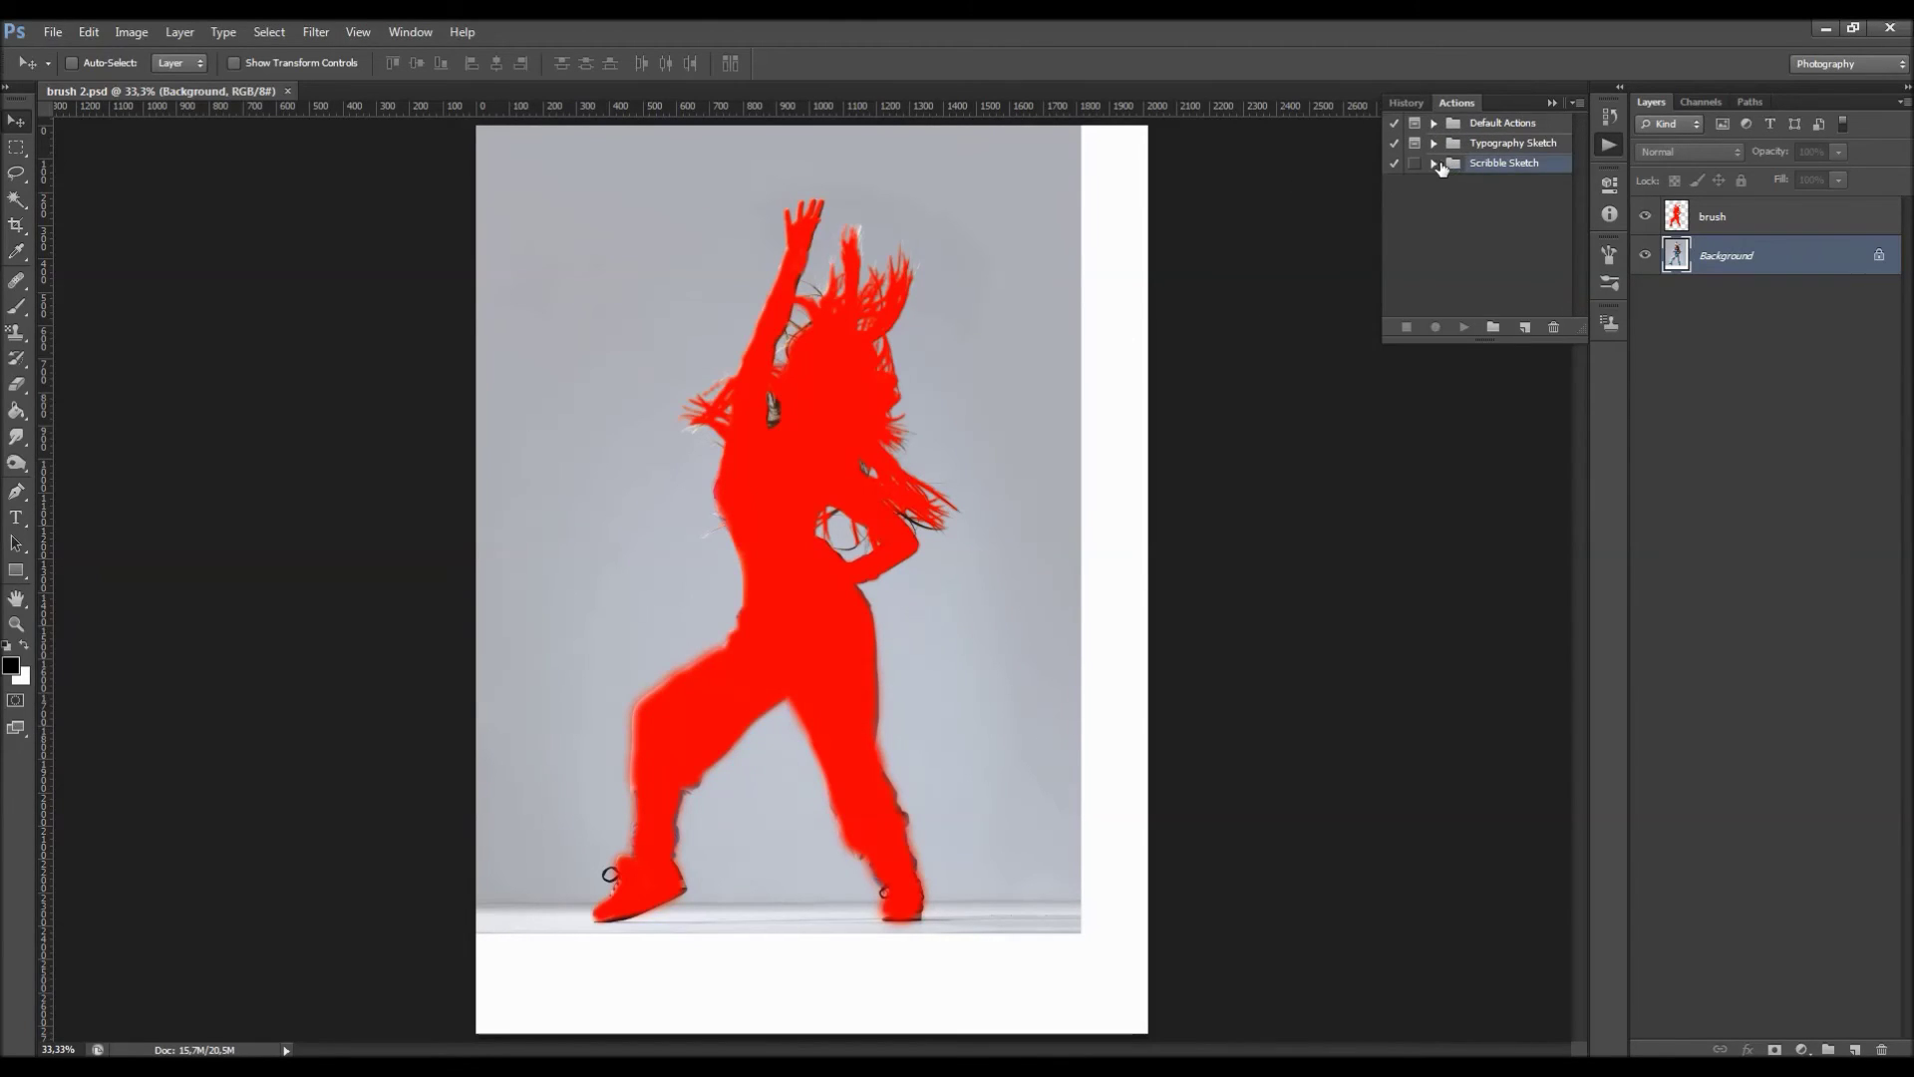
left_click(1435, 163)
left_click(1492, 185)
left_click(1491, 205)
left_click(1491, 223)
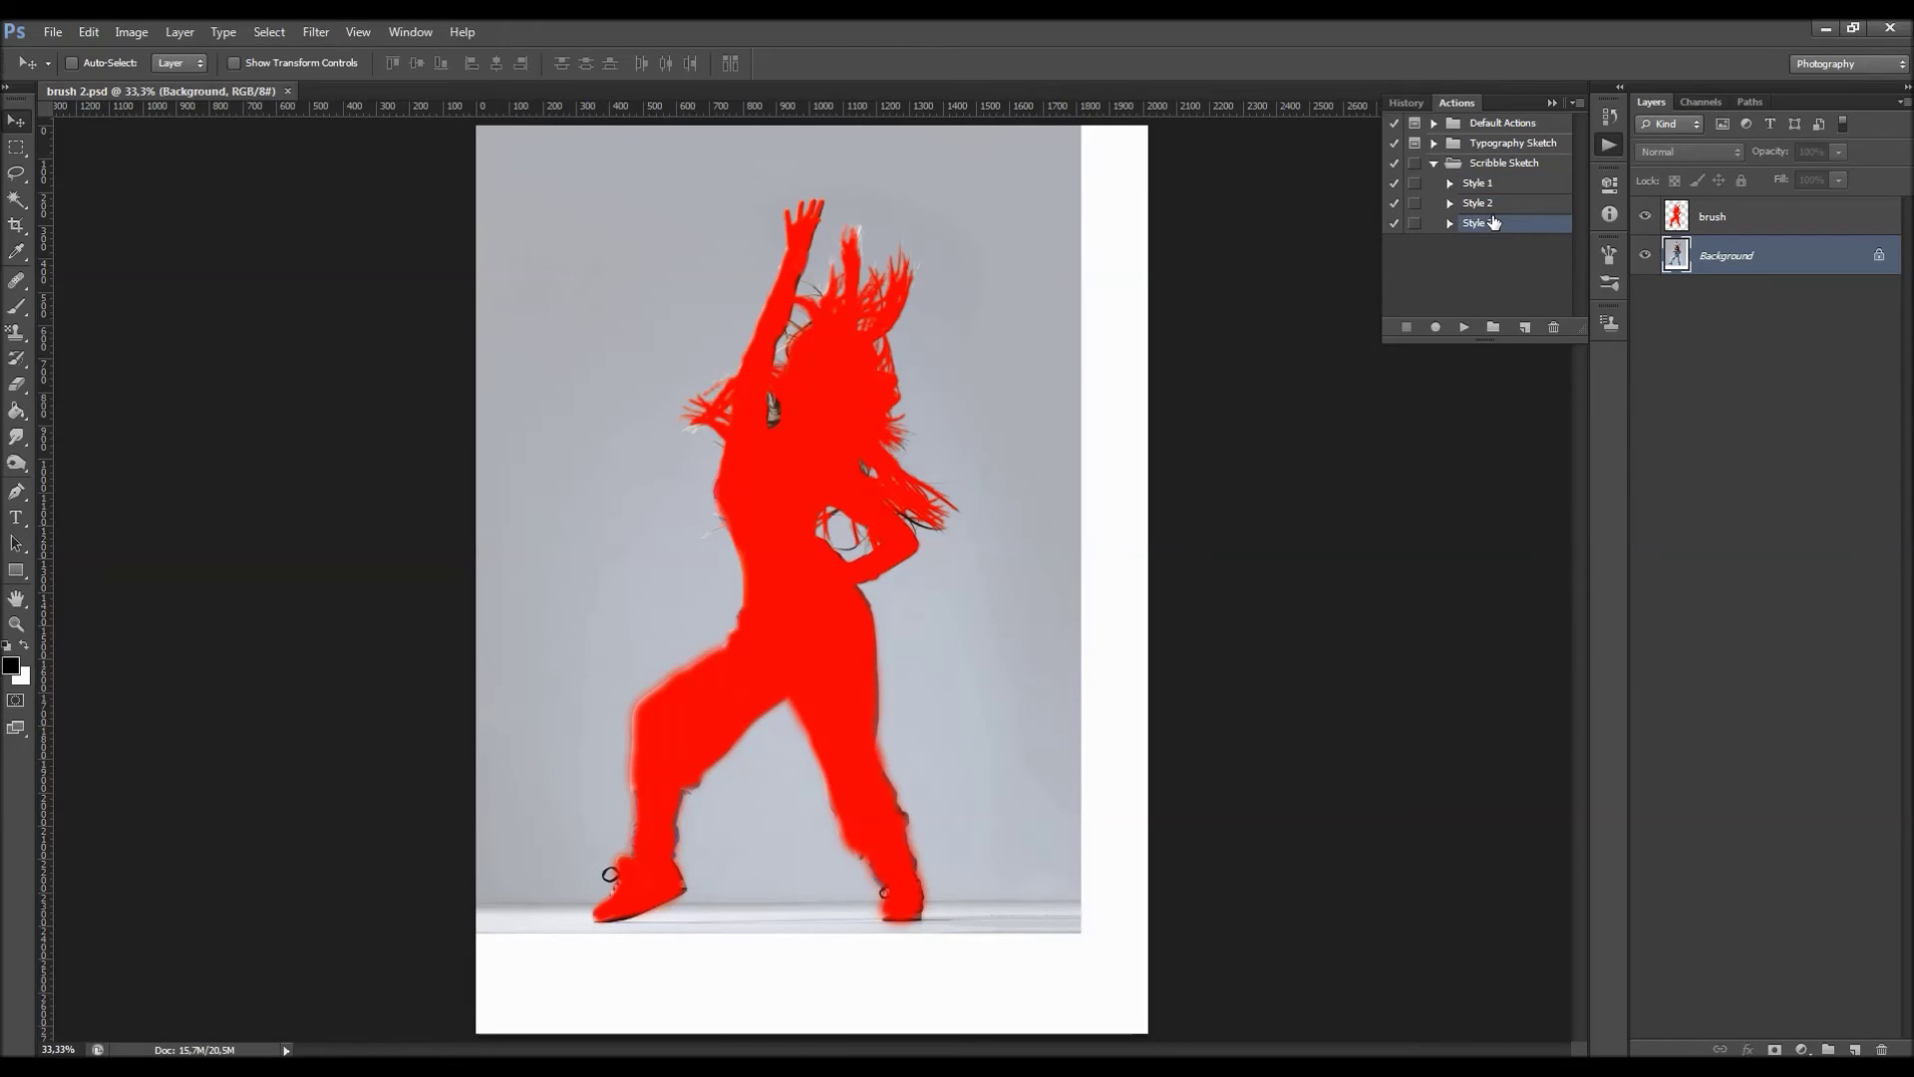
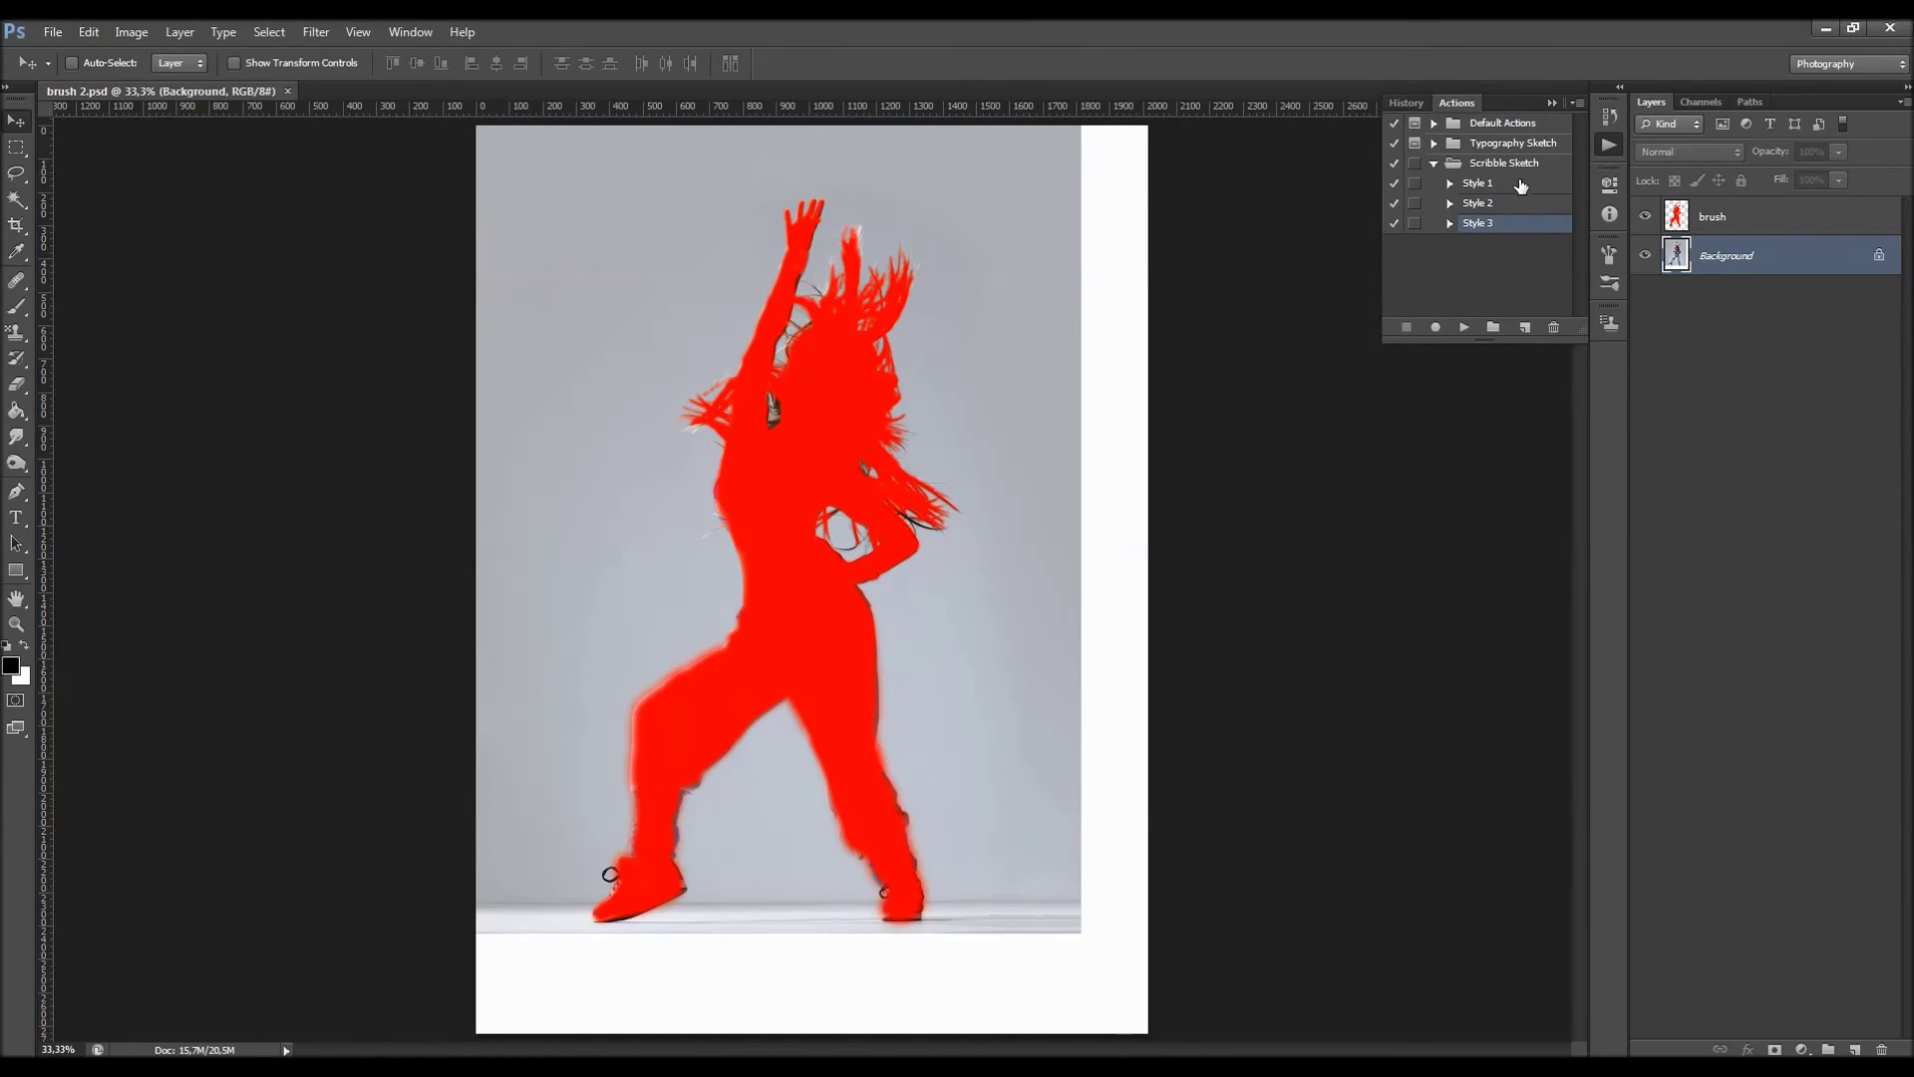
left_click(1501, 186)
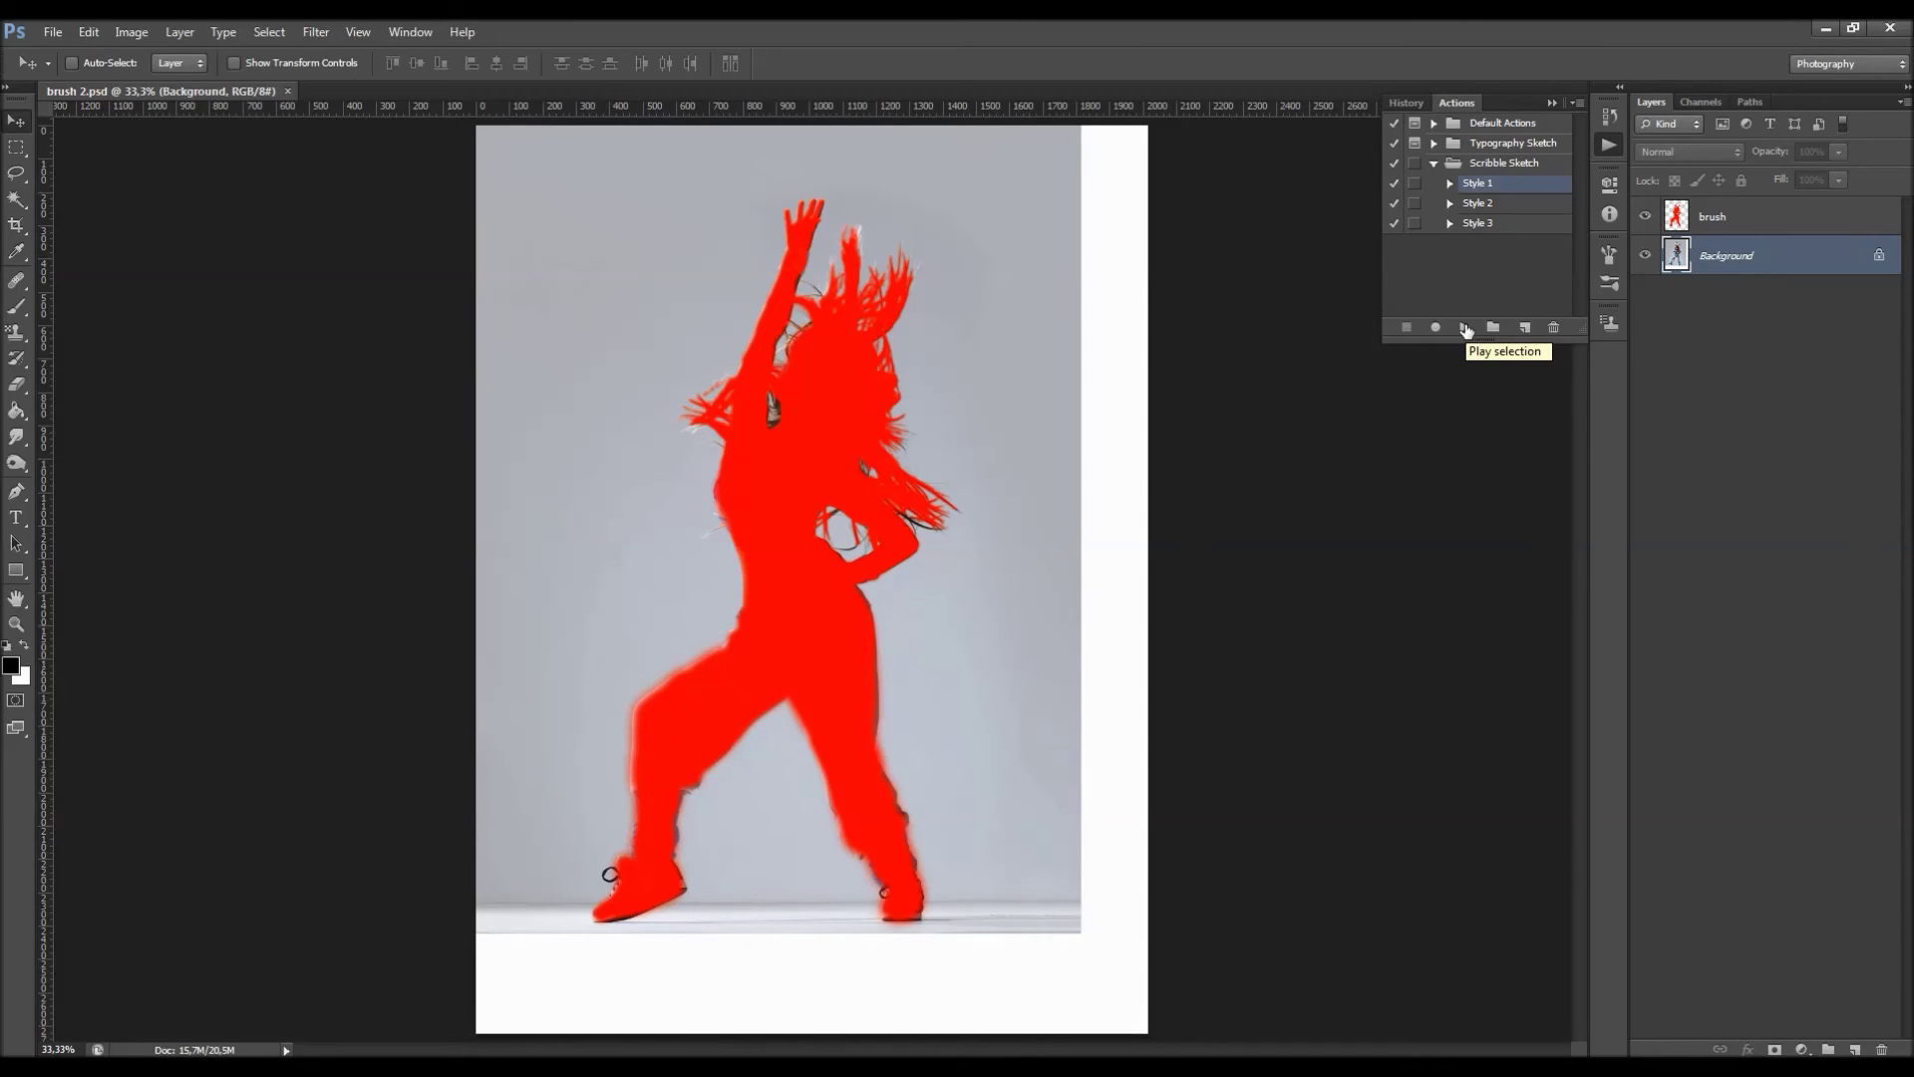
left_click(1465, 328)
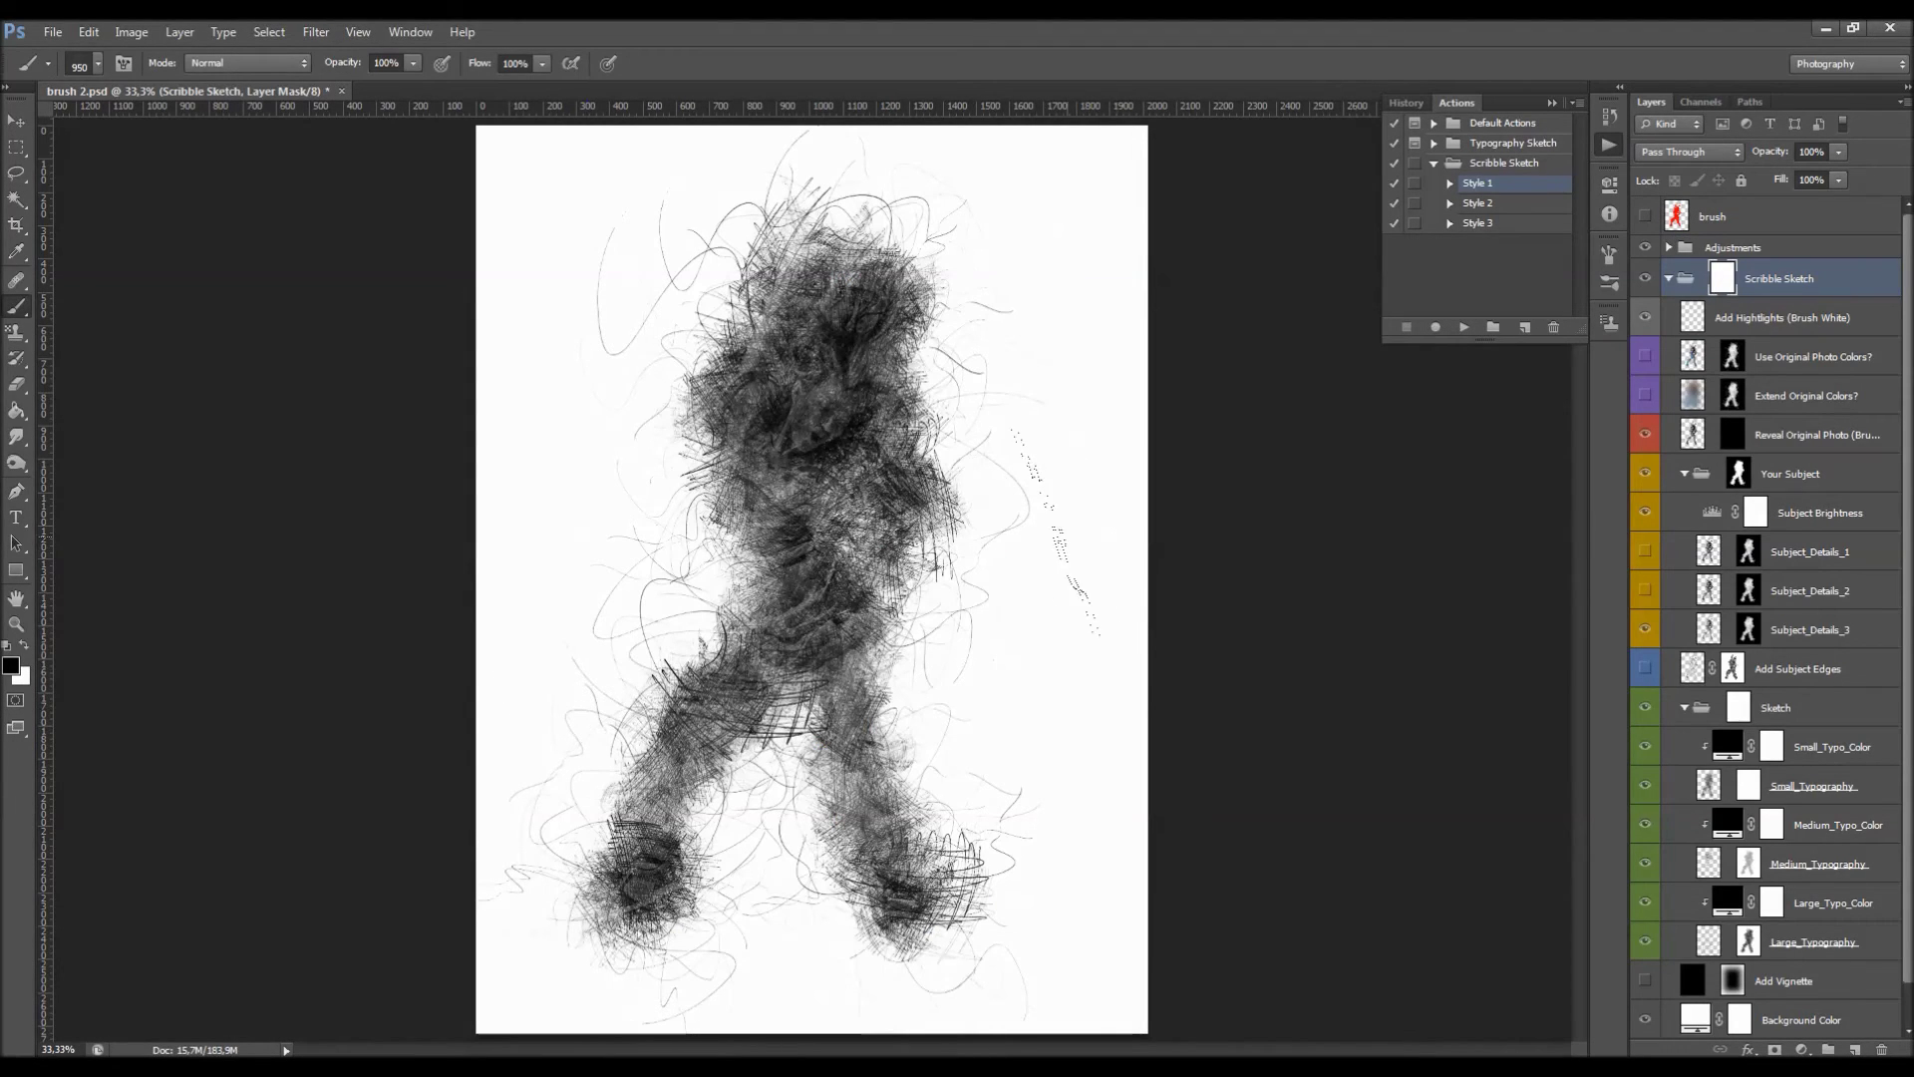
Put the actions list away and collapse the subgroups inside the Scribble Sketch group.
key("v")
left_click(1433, 163)
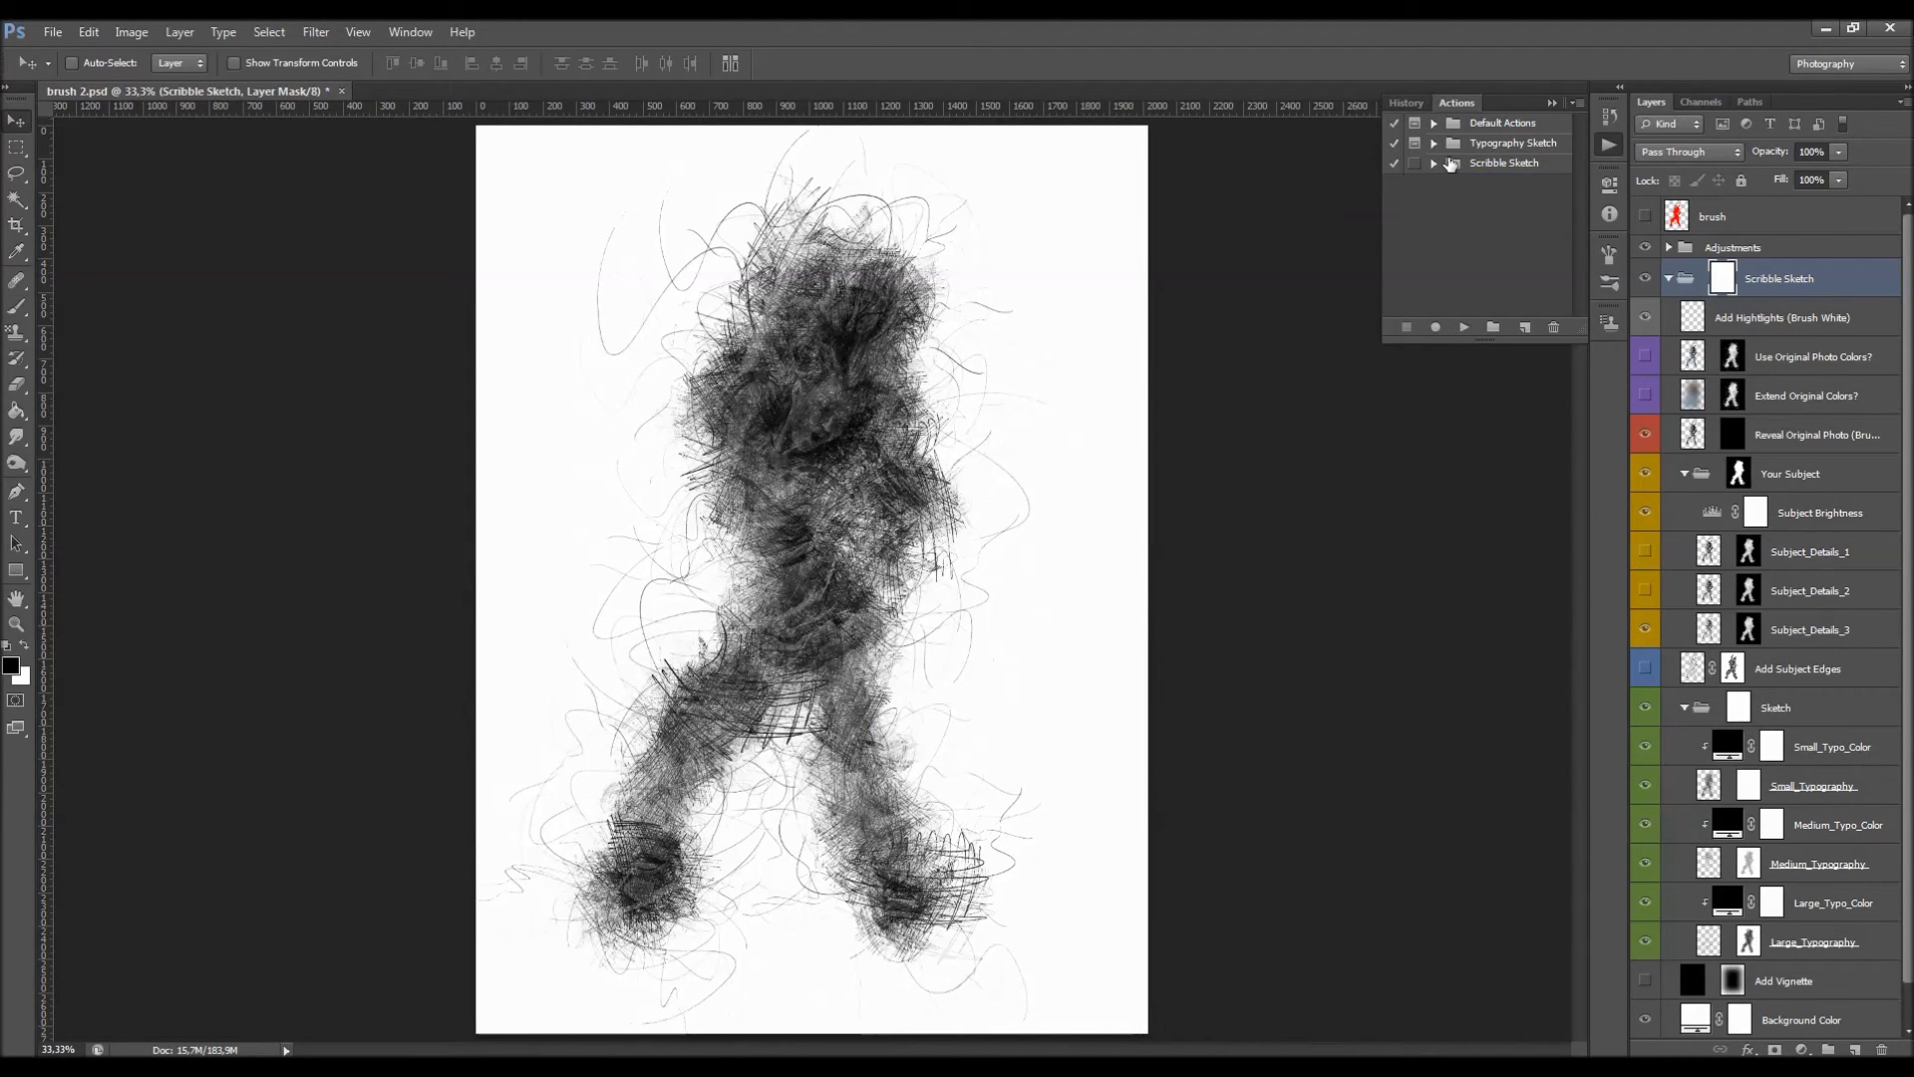
left_click(1551, 103)
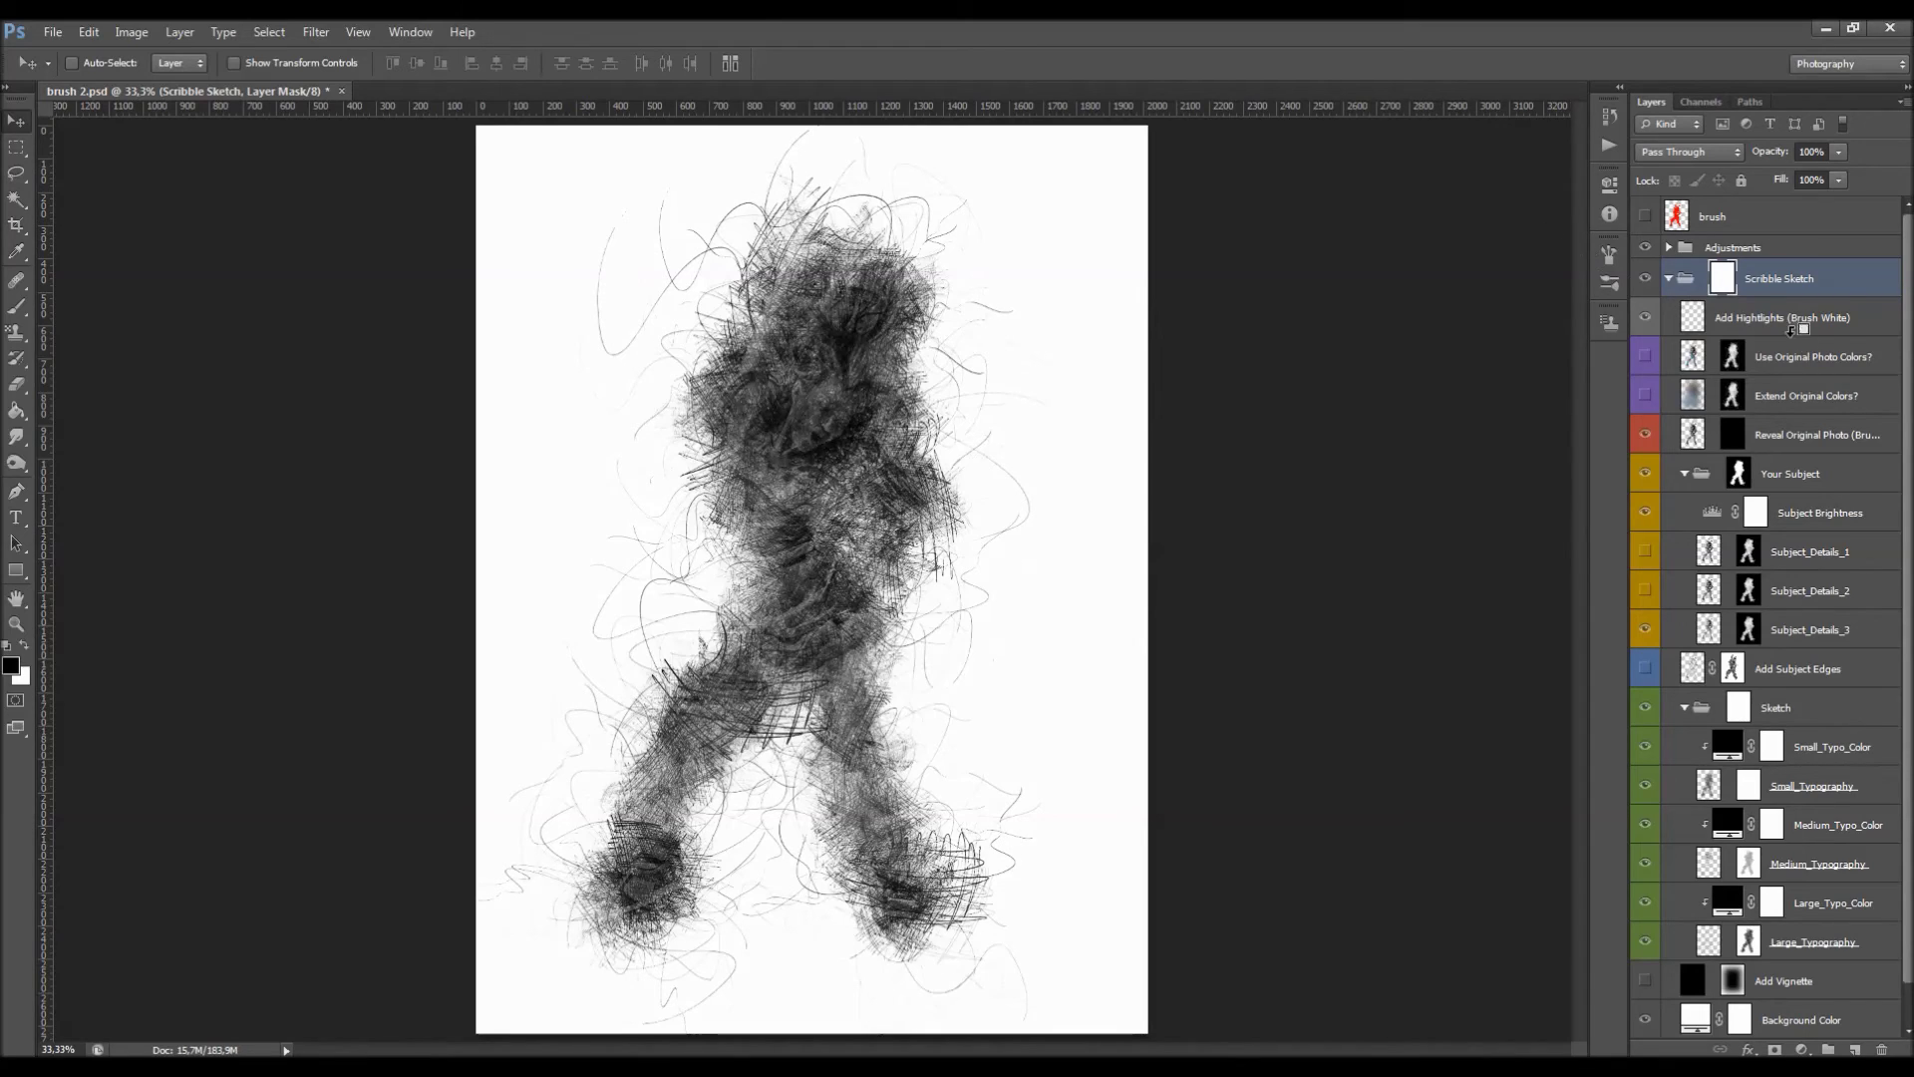
left_click(1670, 280)
left_click(1670, 280)
left_click(1670, 280)
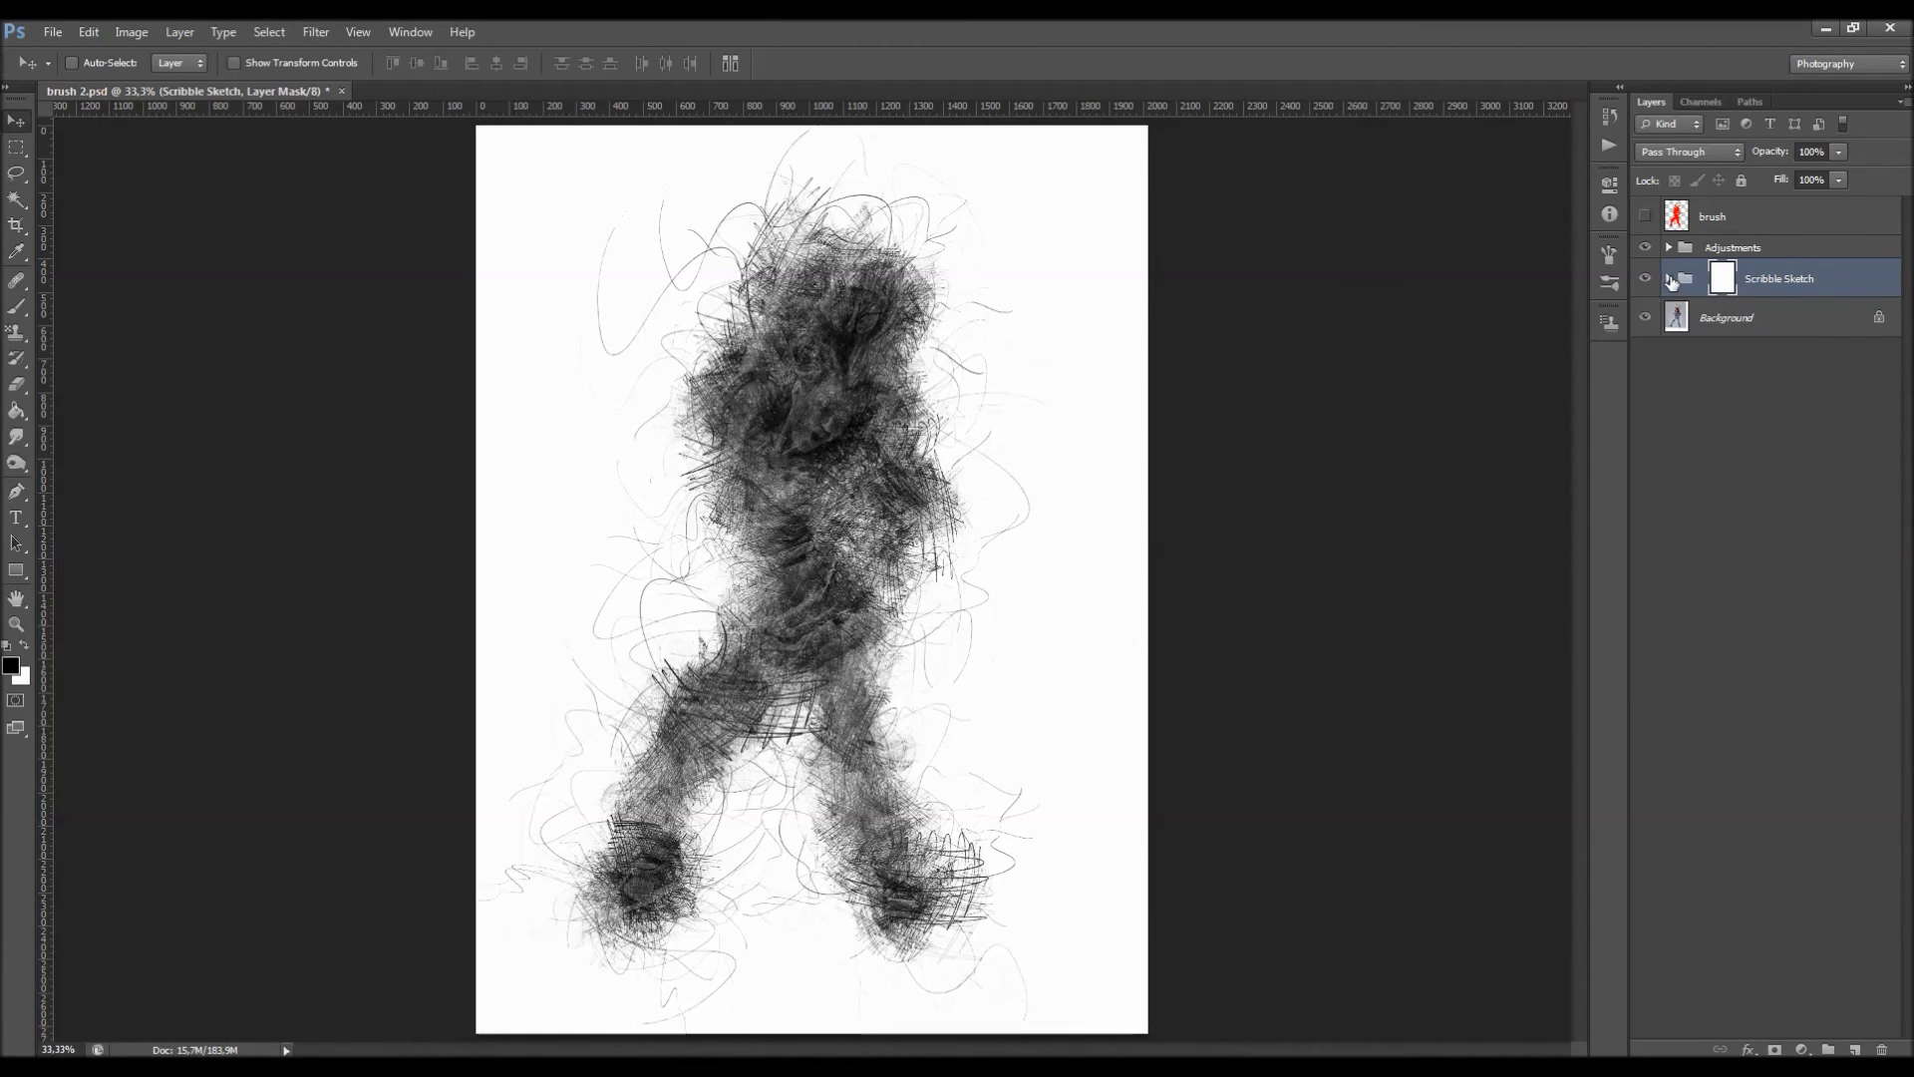
scroll(724, 356, "up", 1)
scroll(749, 363, "down", 2)
scroll(750, 363, "up", 1)
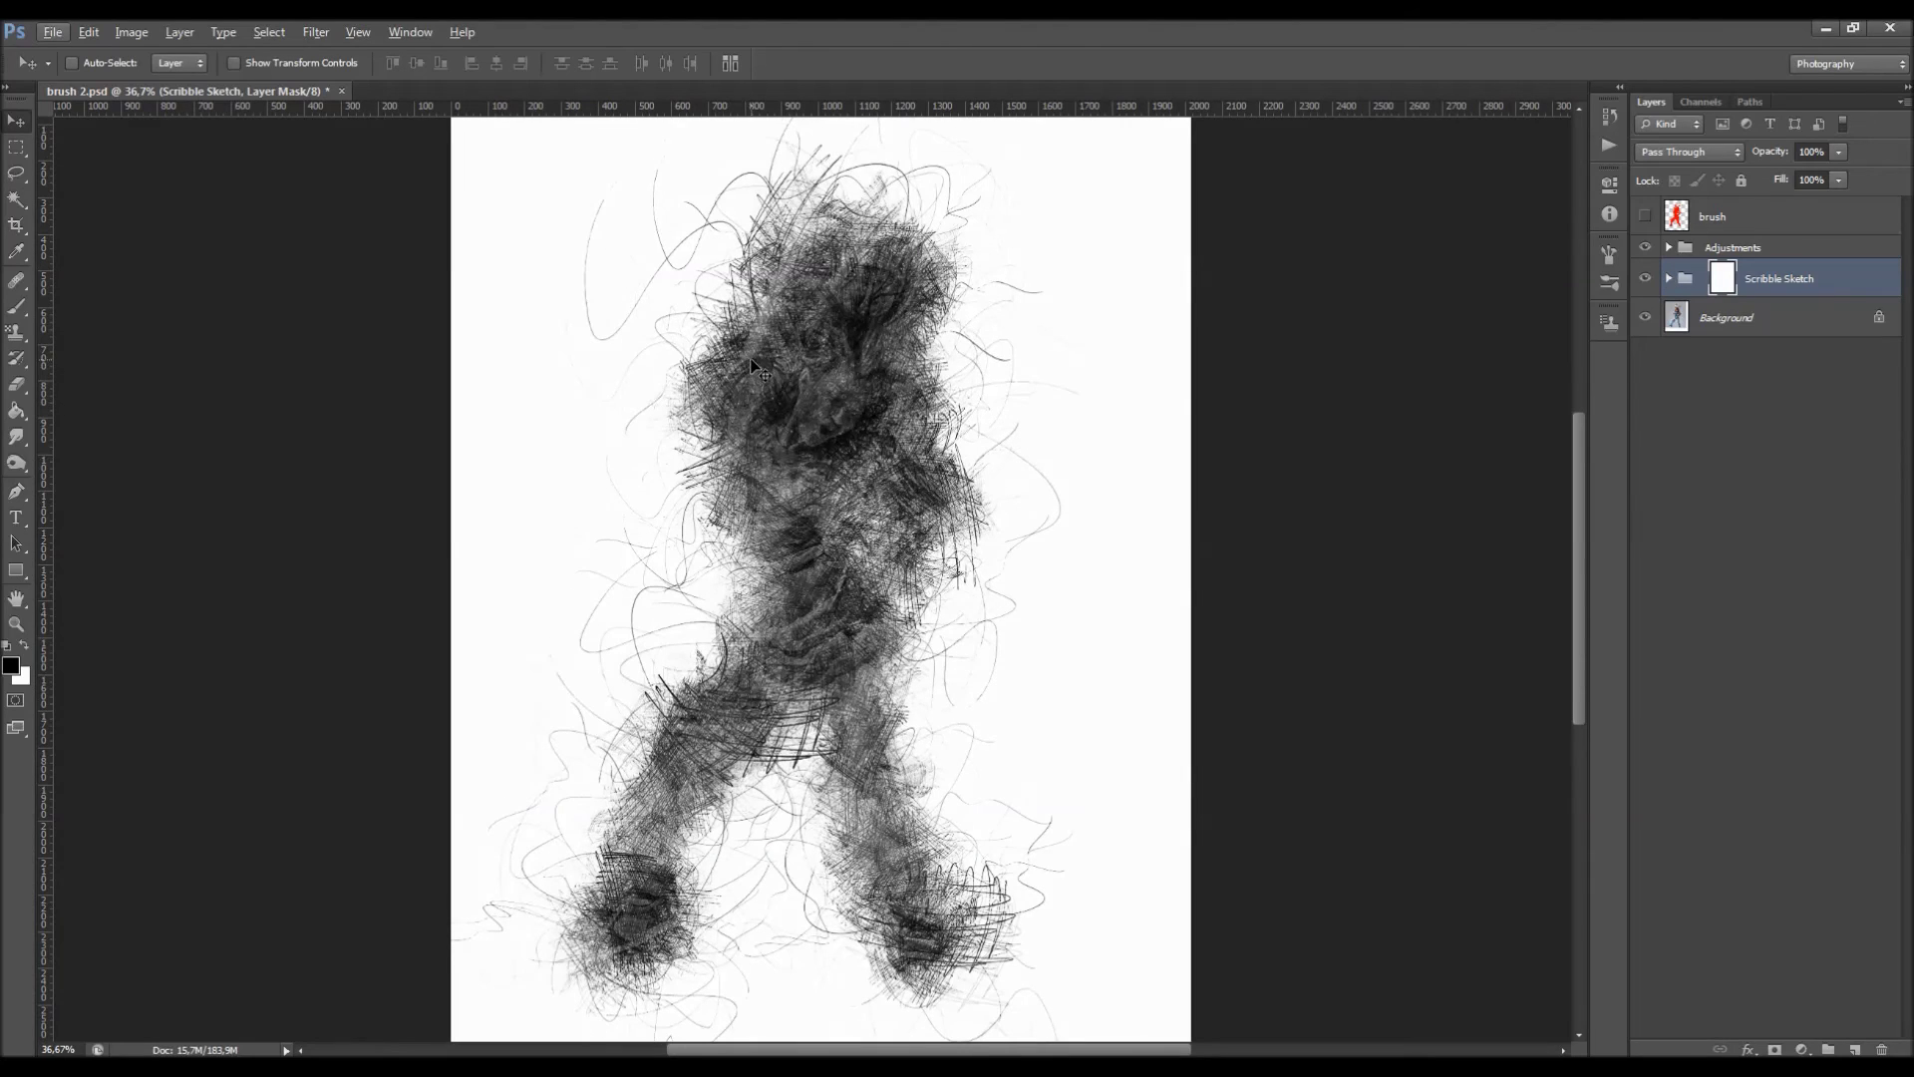
left_click(1670, 280)
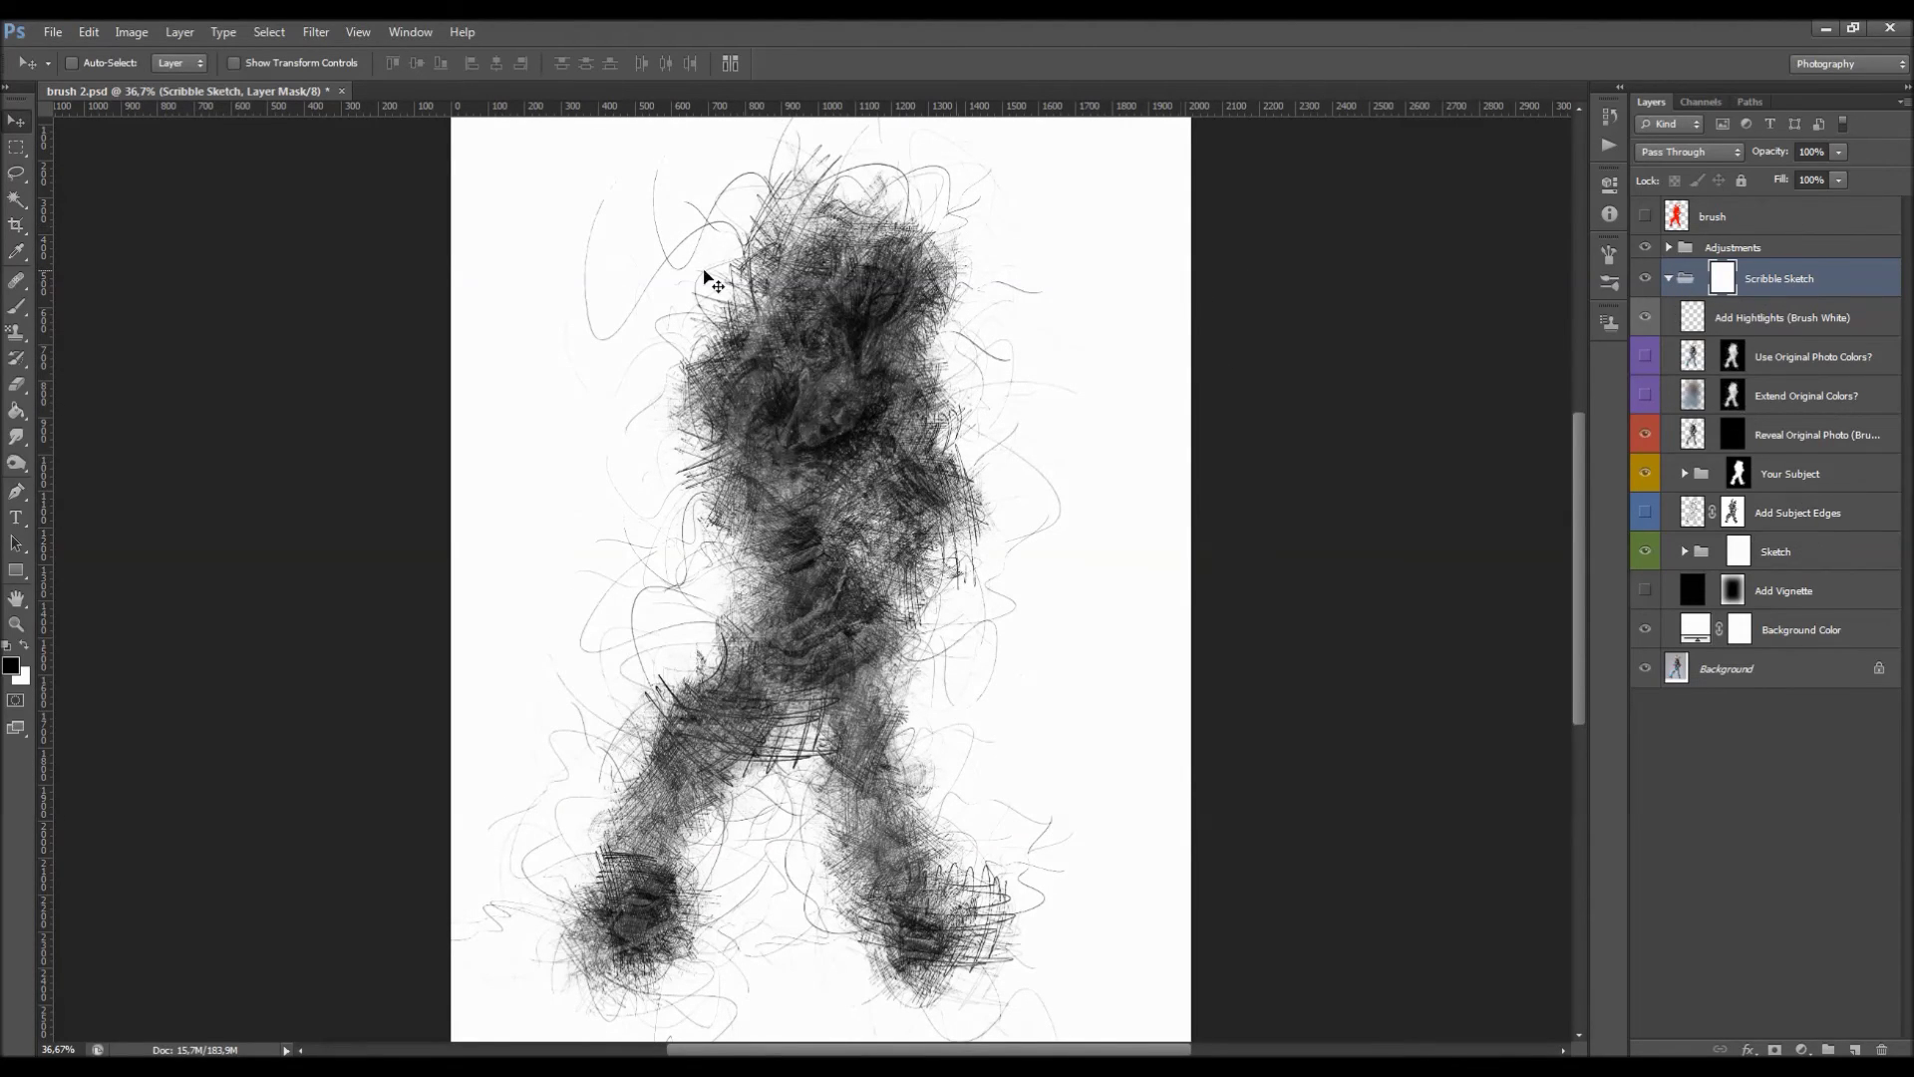
Examine the Small_Typography, Medium_Typography and Large_Typography layers of the Sketch group, toggling their visibility.
left_click(1684, 552)
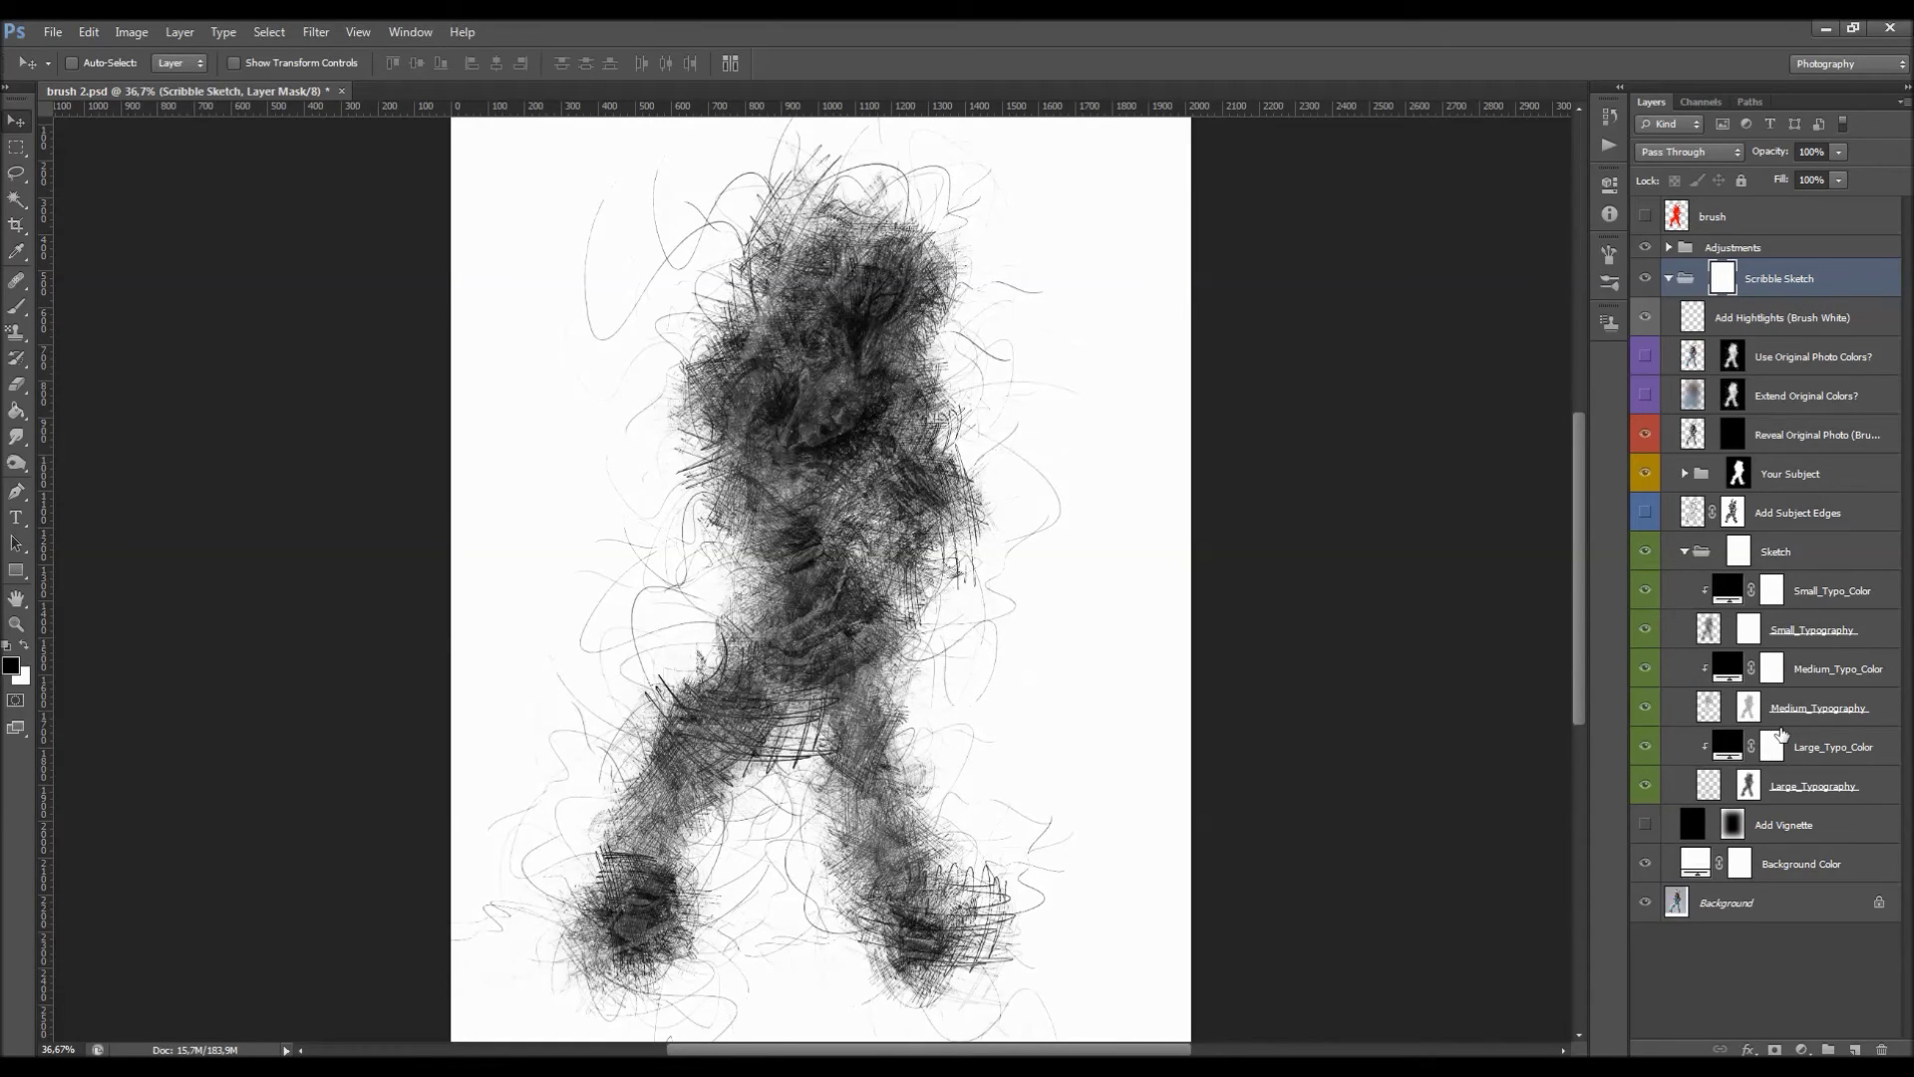
left_click(1800, 639)
left_click(1812, 708)
left_click(1824, 786)
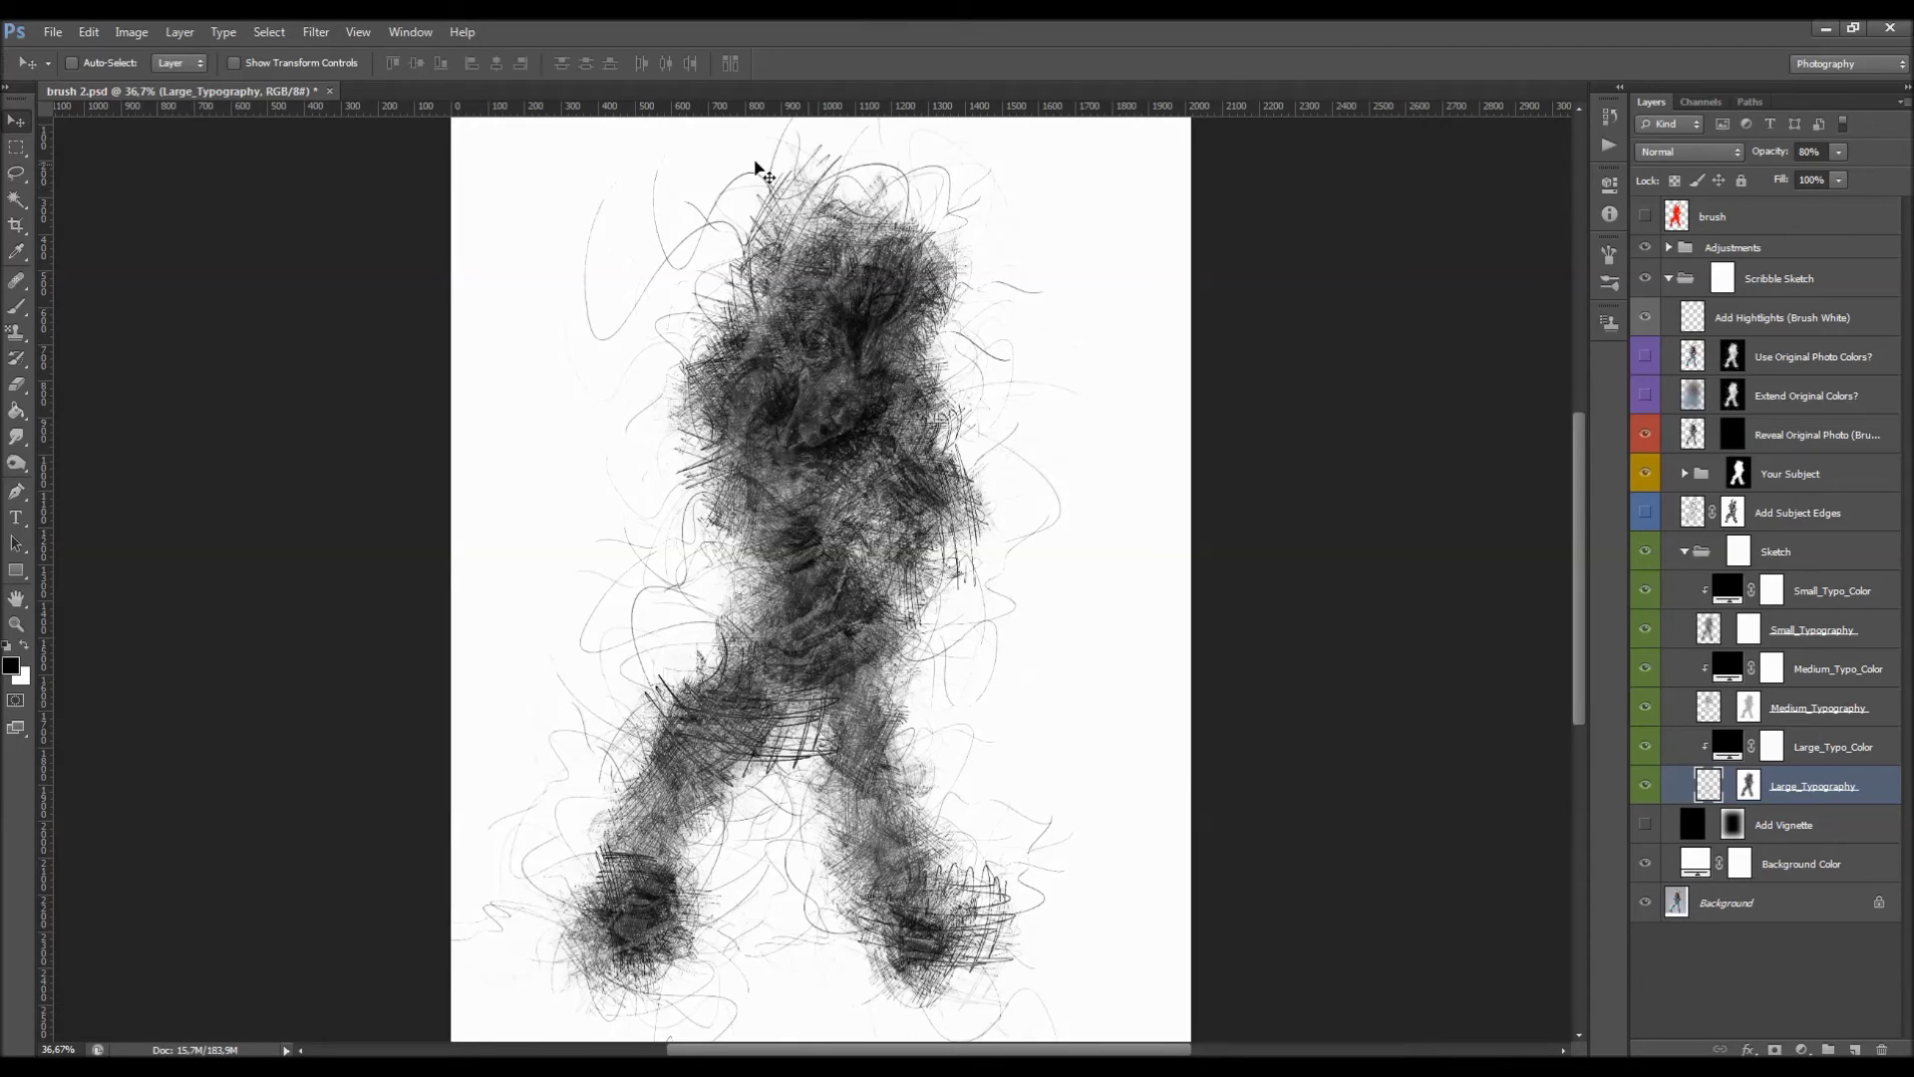
left_click(1648, 631)
left_click(1646, 712)
left_click(1649, 785)
left_click(1646, 784)
left_click(1686, 554)
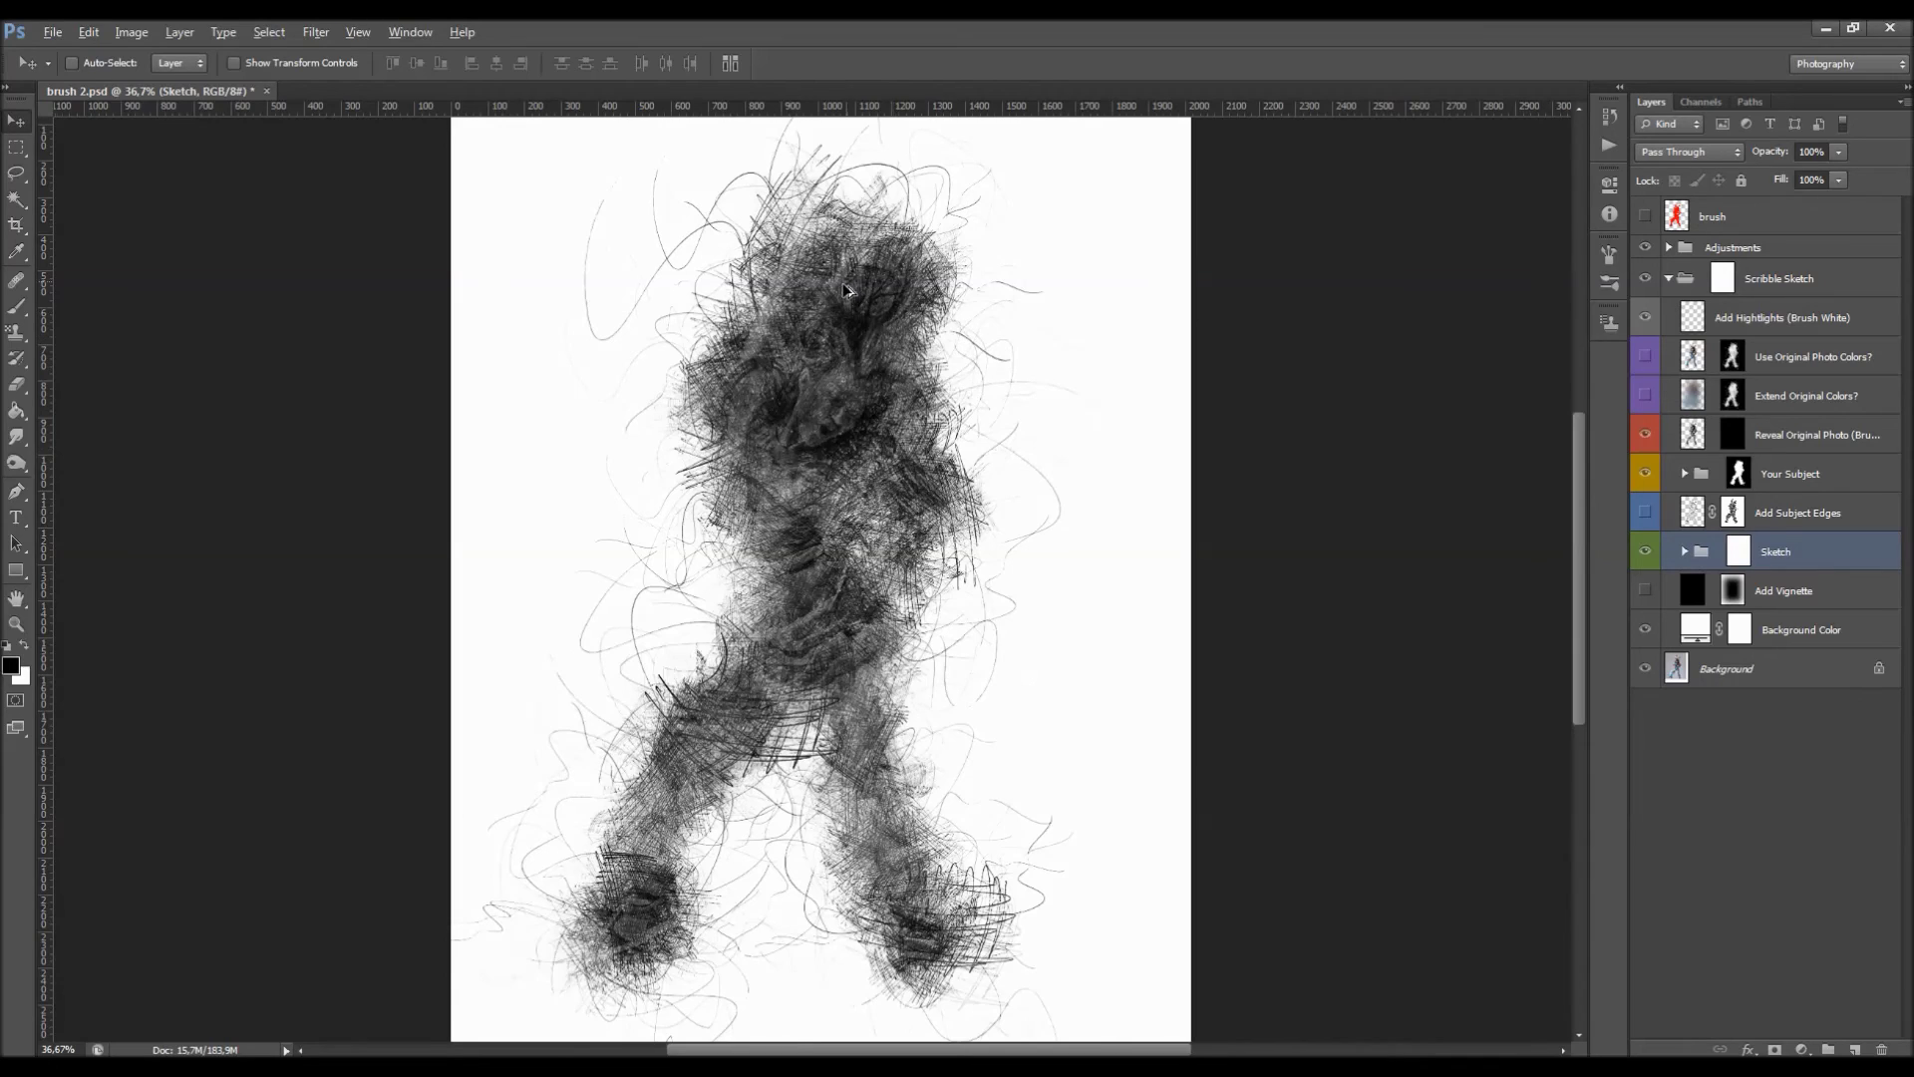
Show the Subject_Details_2 layer inside the Your Subject group.
scroll(843, 284, "up", 2)
left_click(1684, 474)
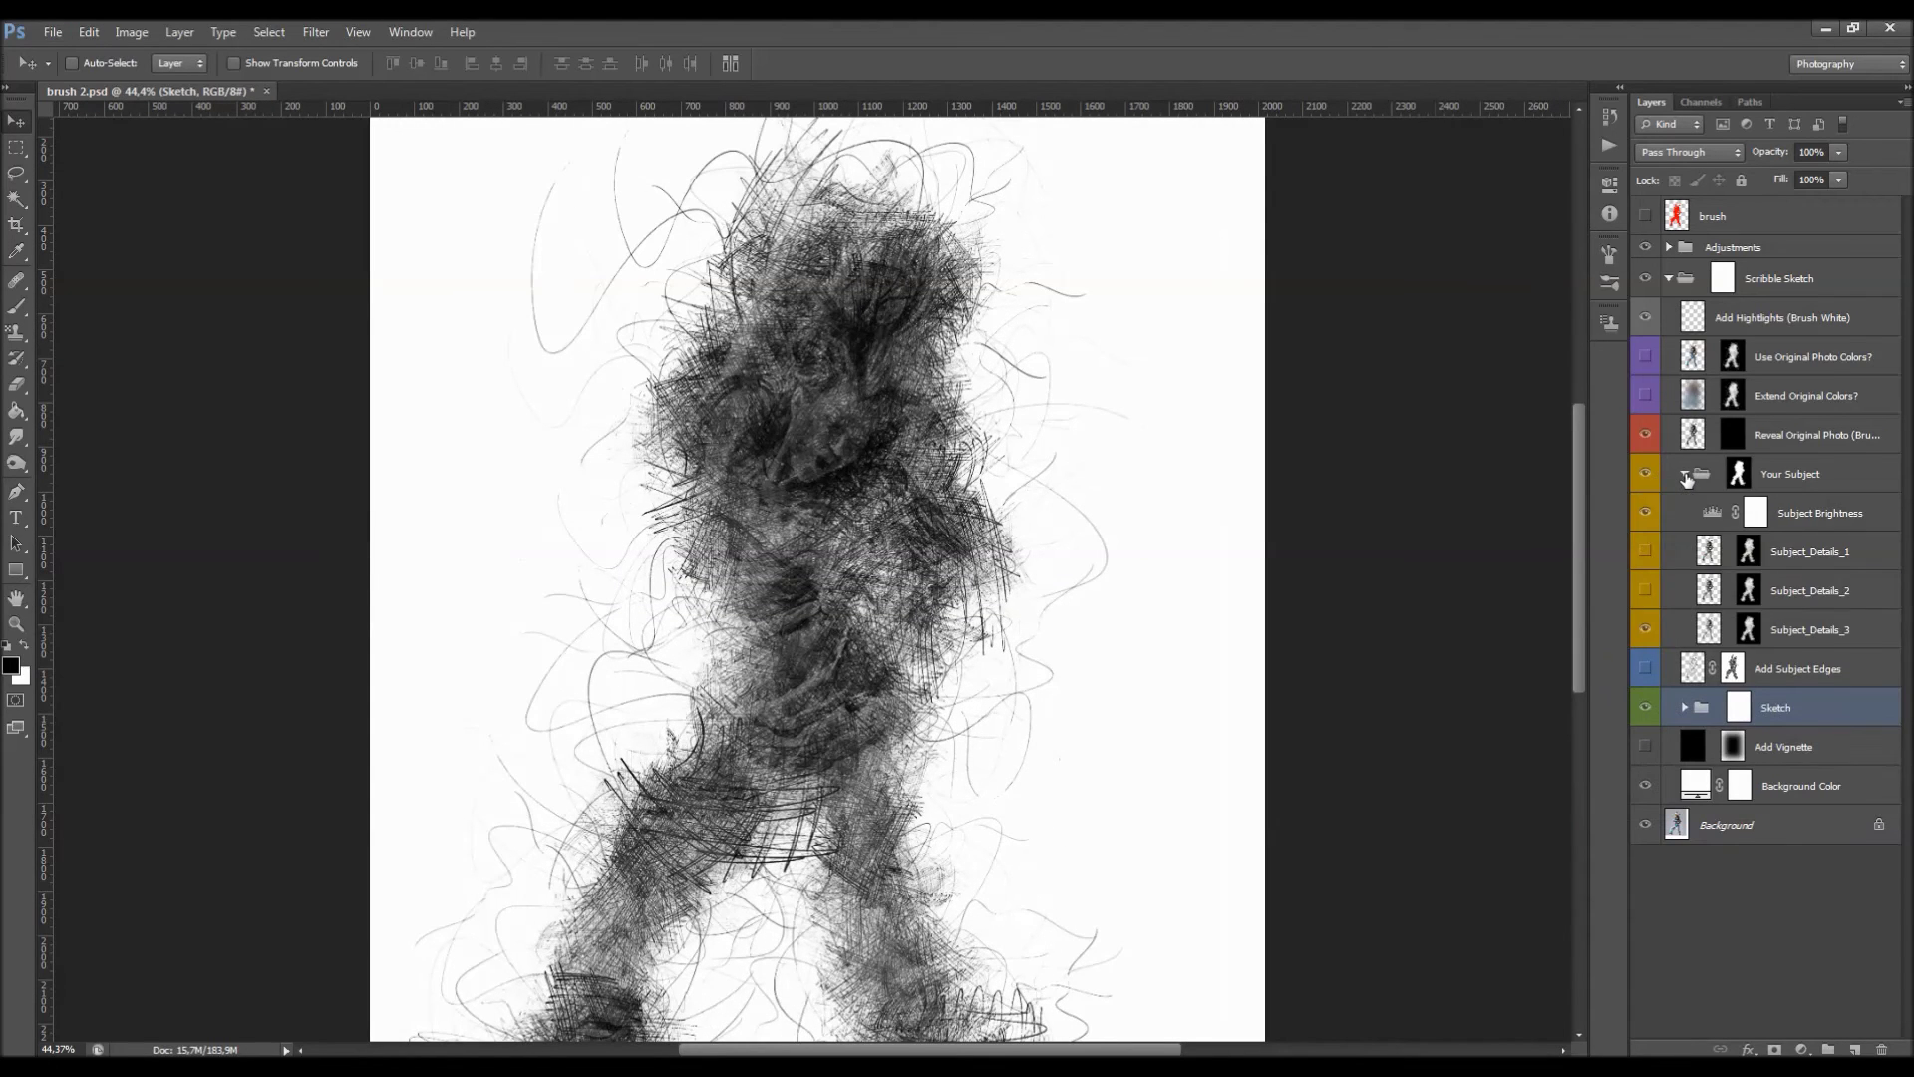
left_click(1684, 476)
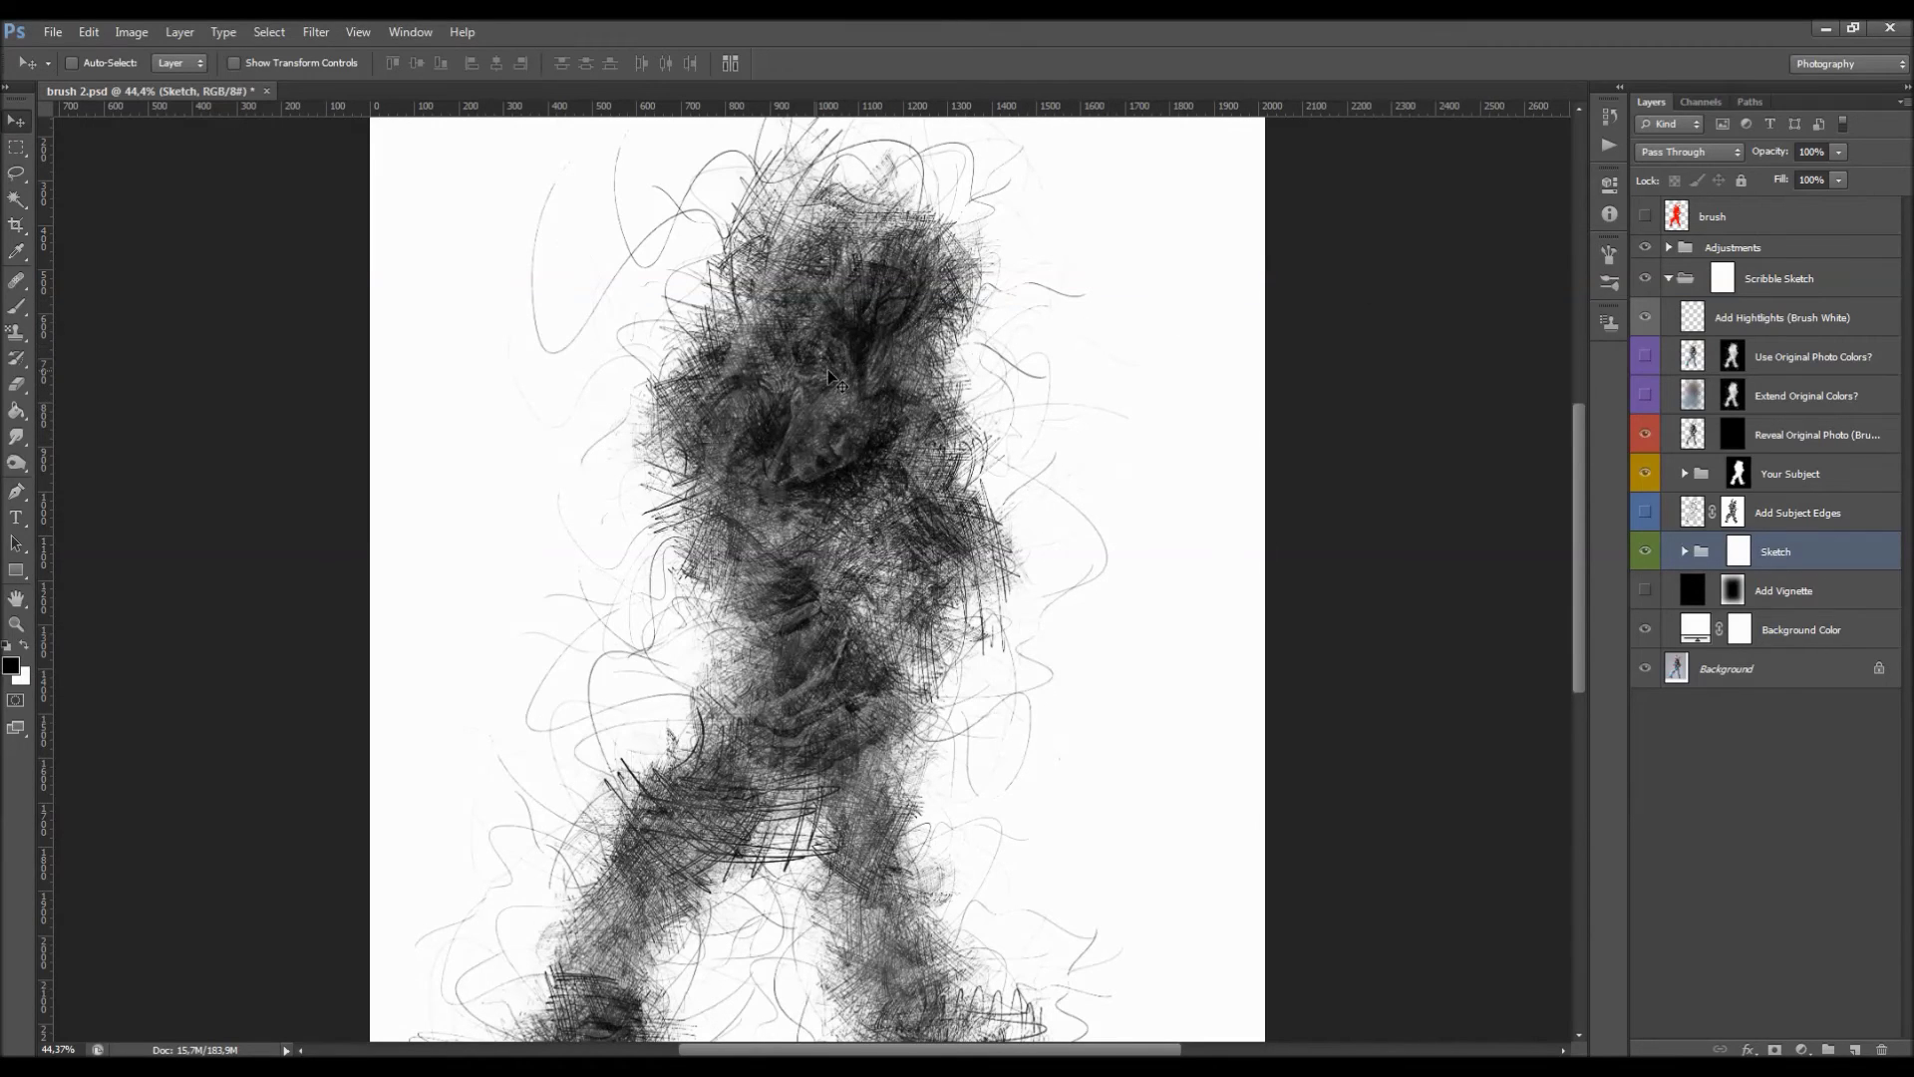
left_click(1784, 485)
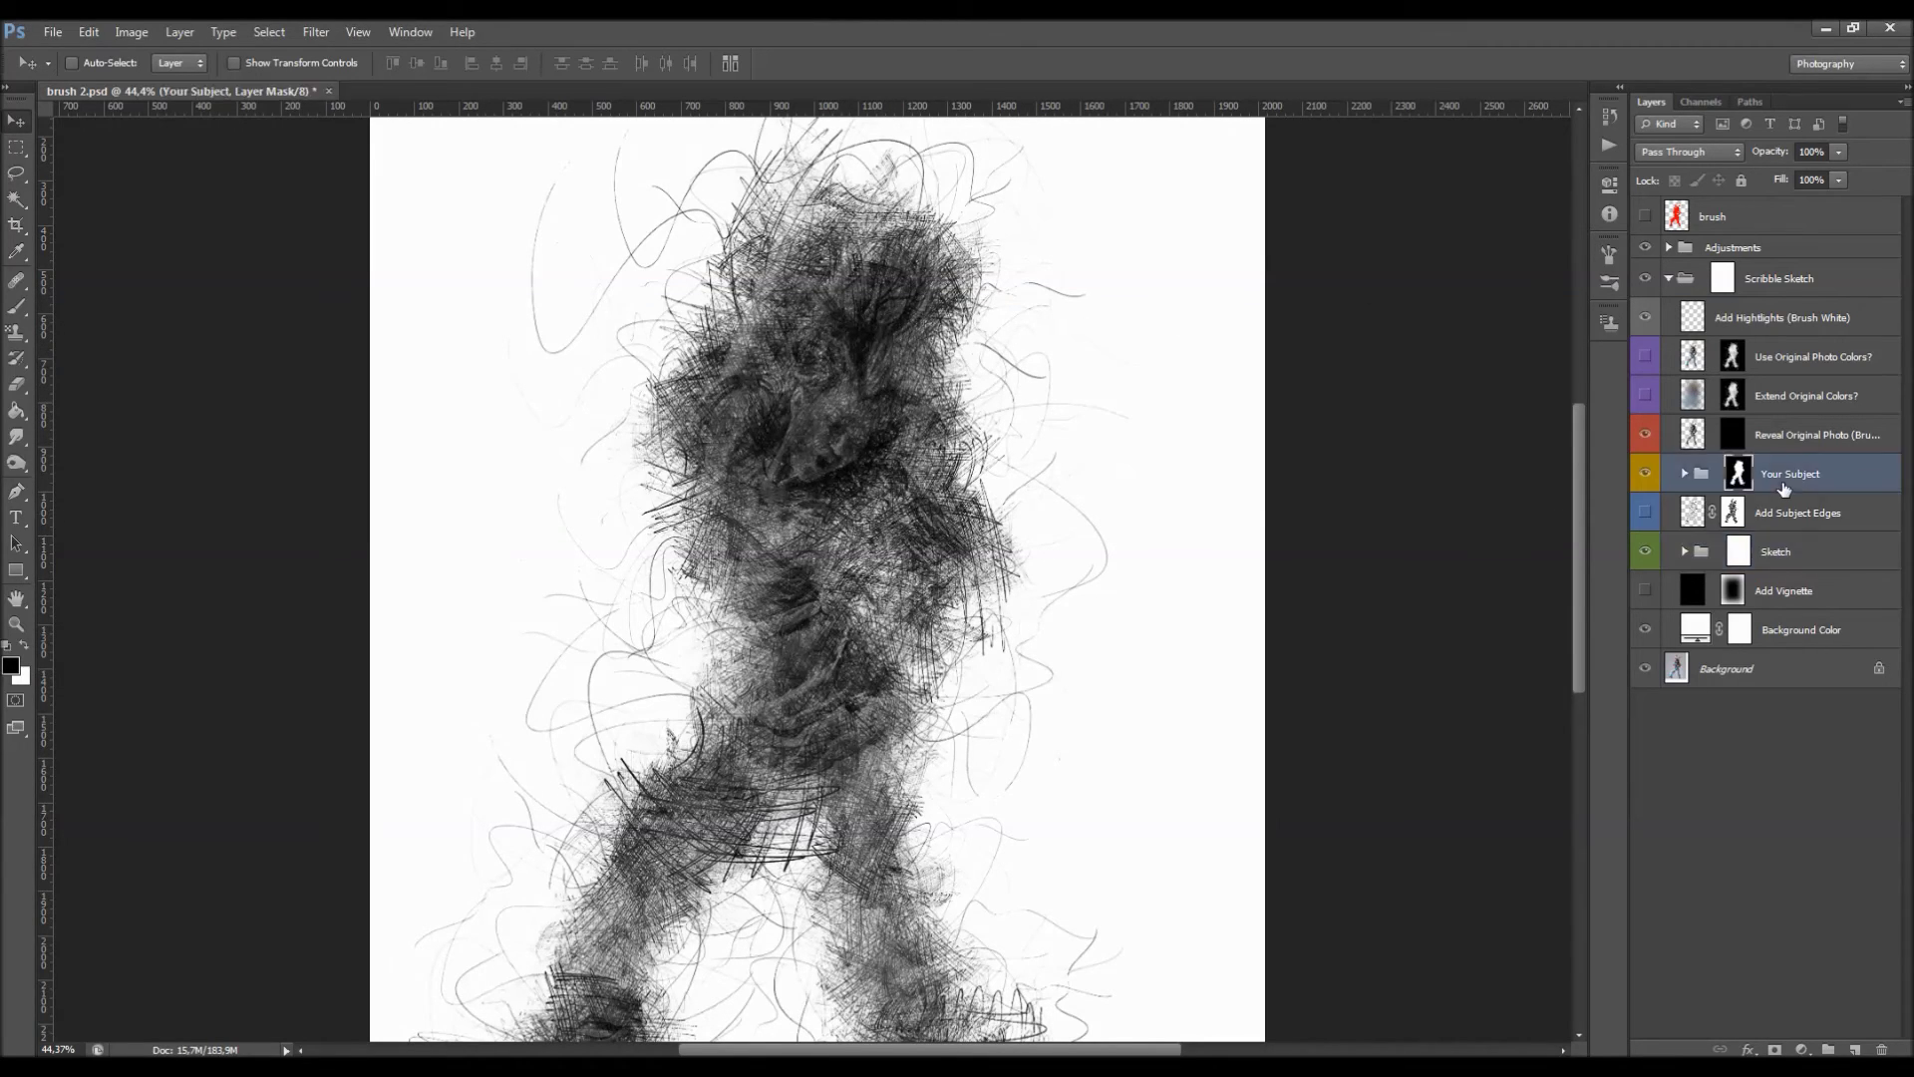
left_click(1683, 475)
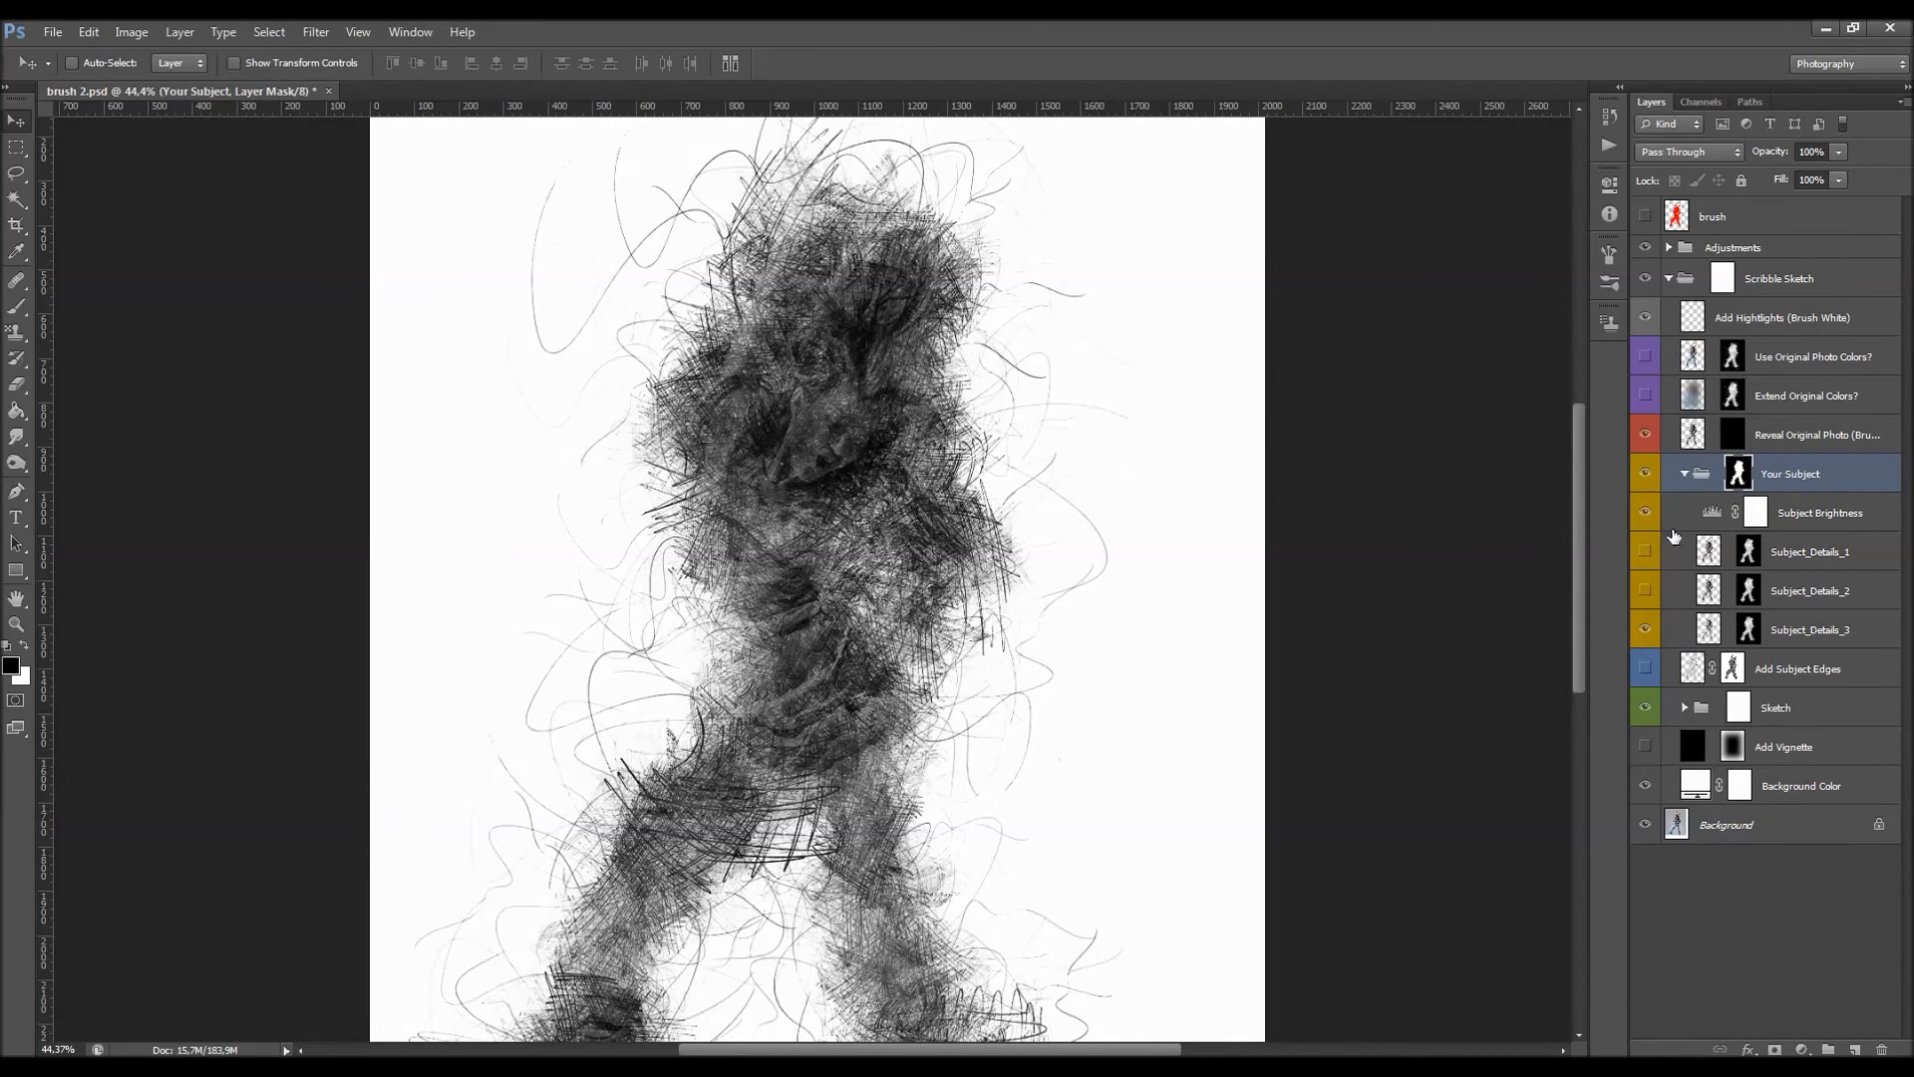
left_click(1800, 628)
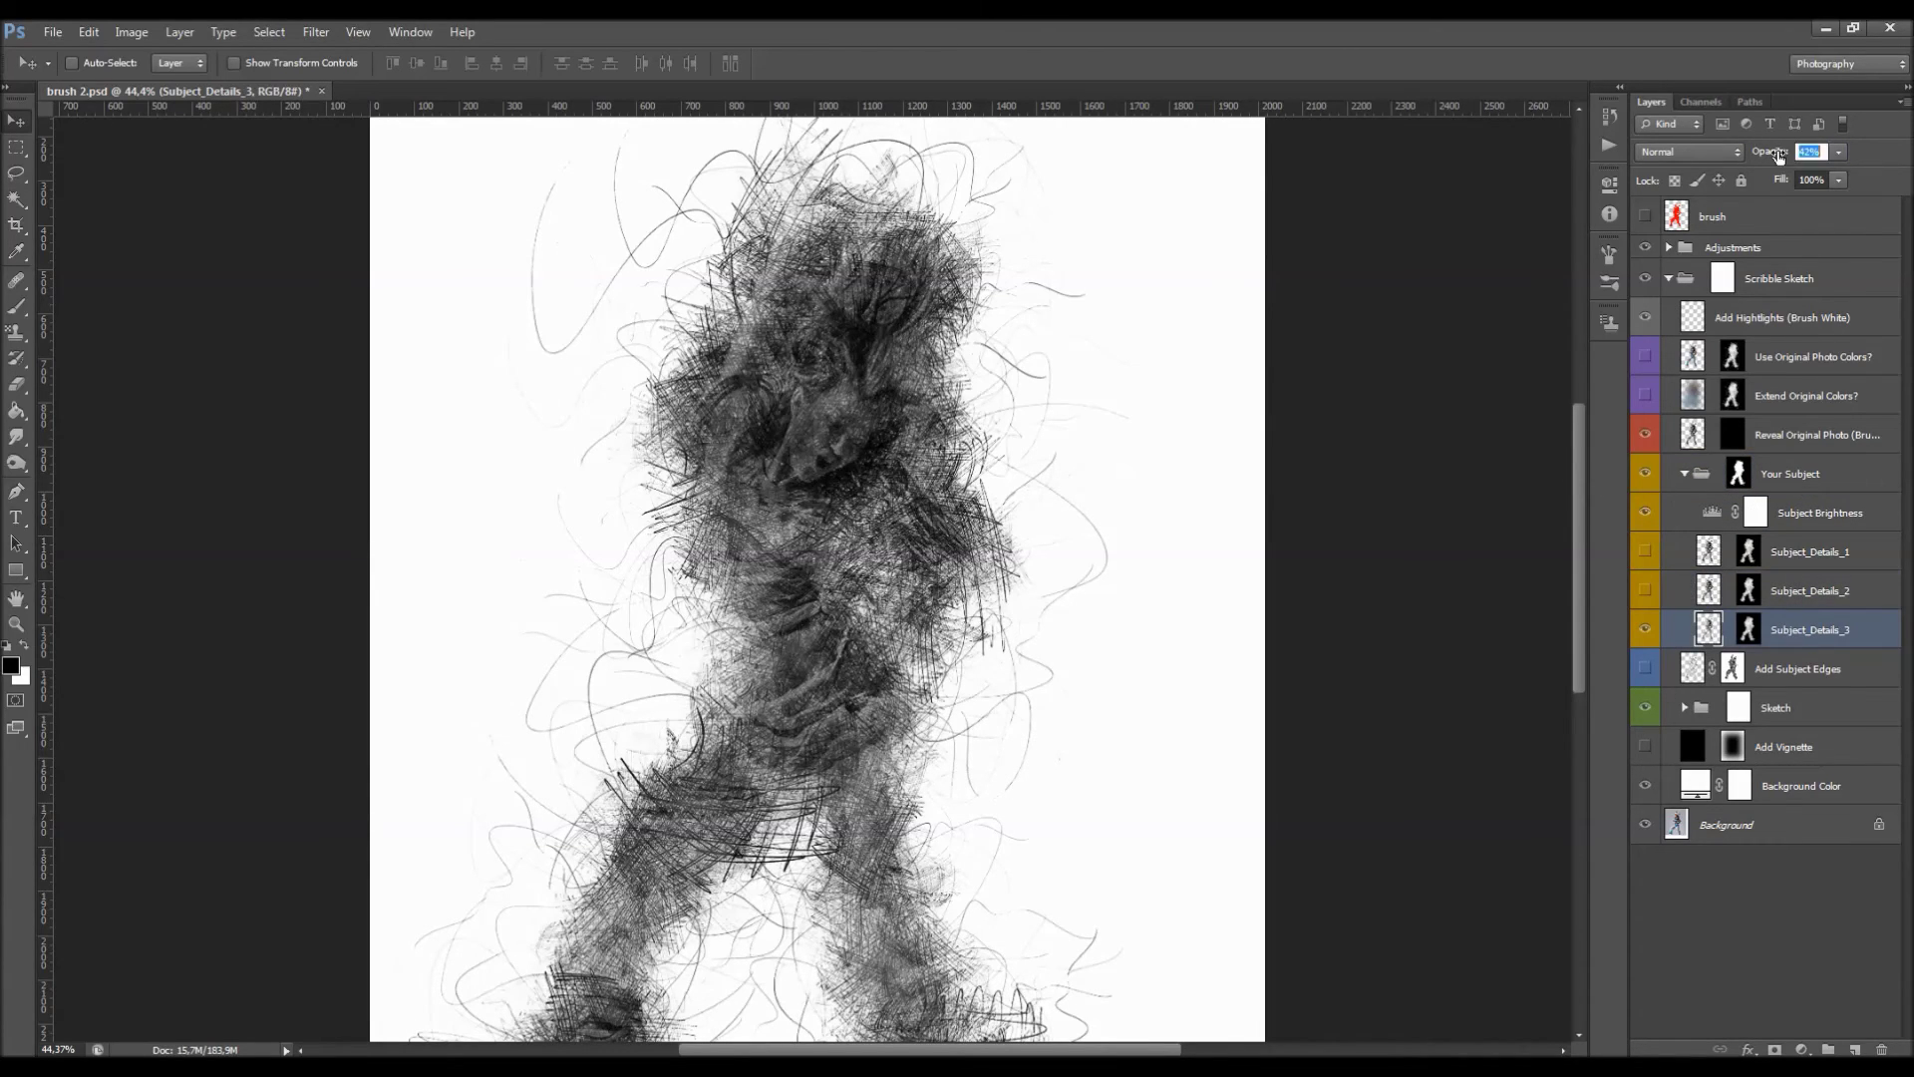
left_click(1646, 583)
left_click(1760, 591)
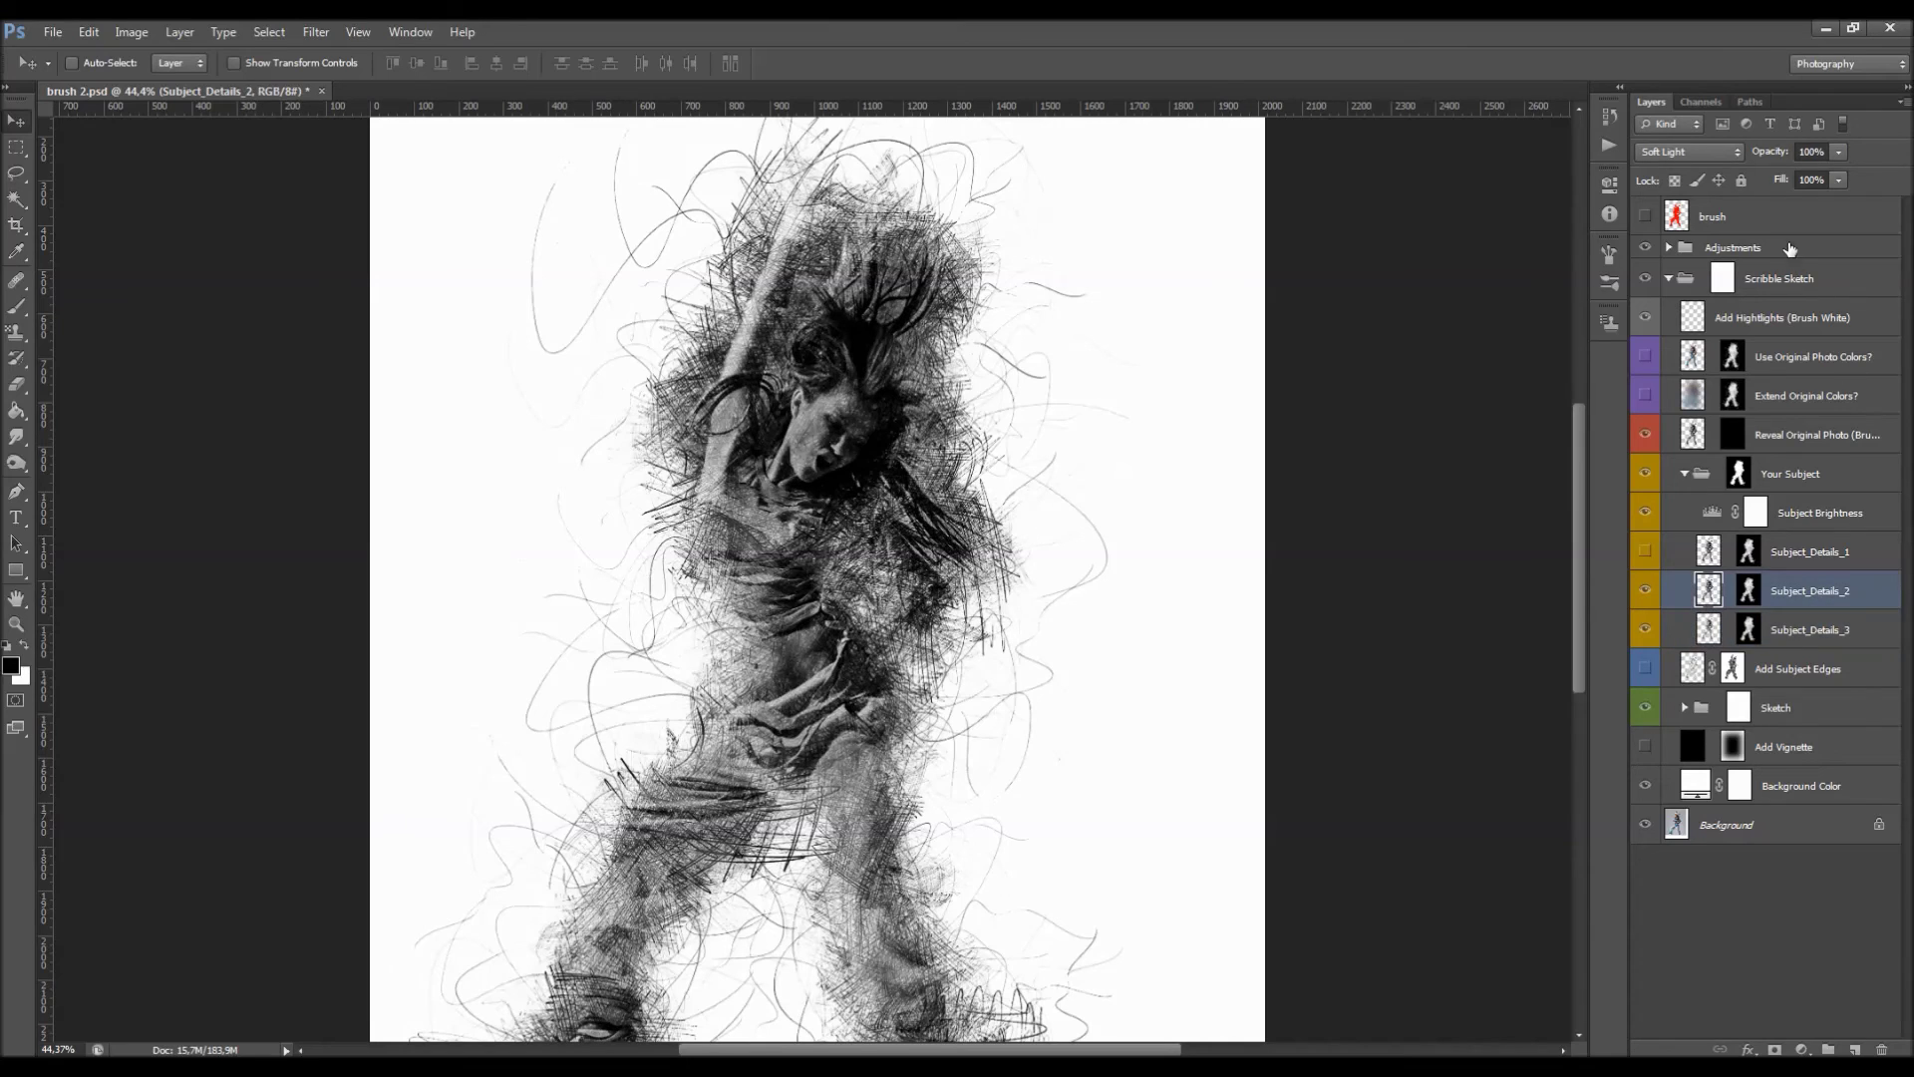
scroll(1235, 419, "down", 2)
scroll(1127, 332, "up", 1)
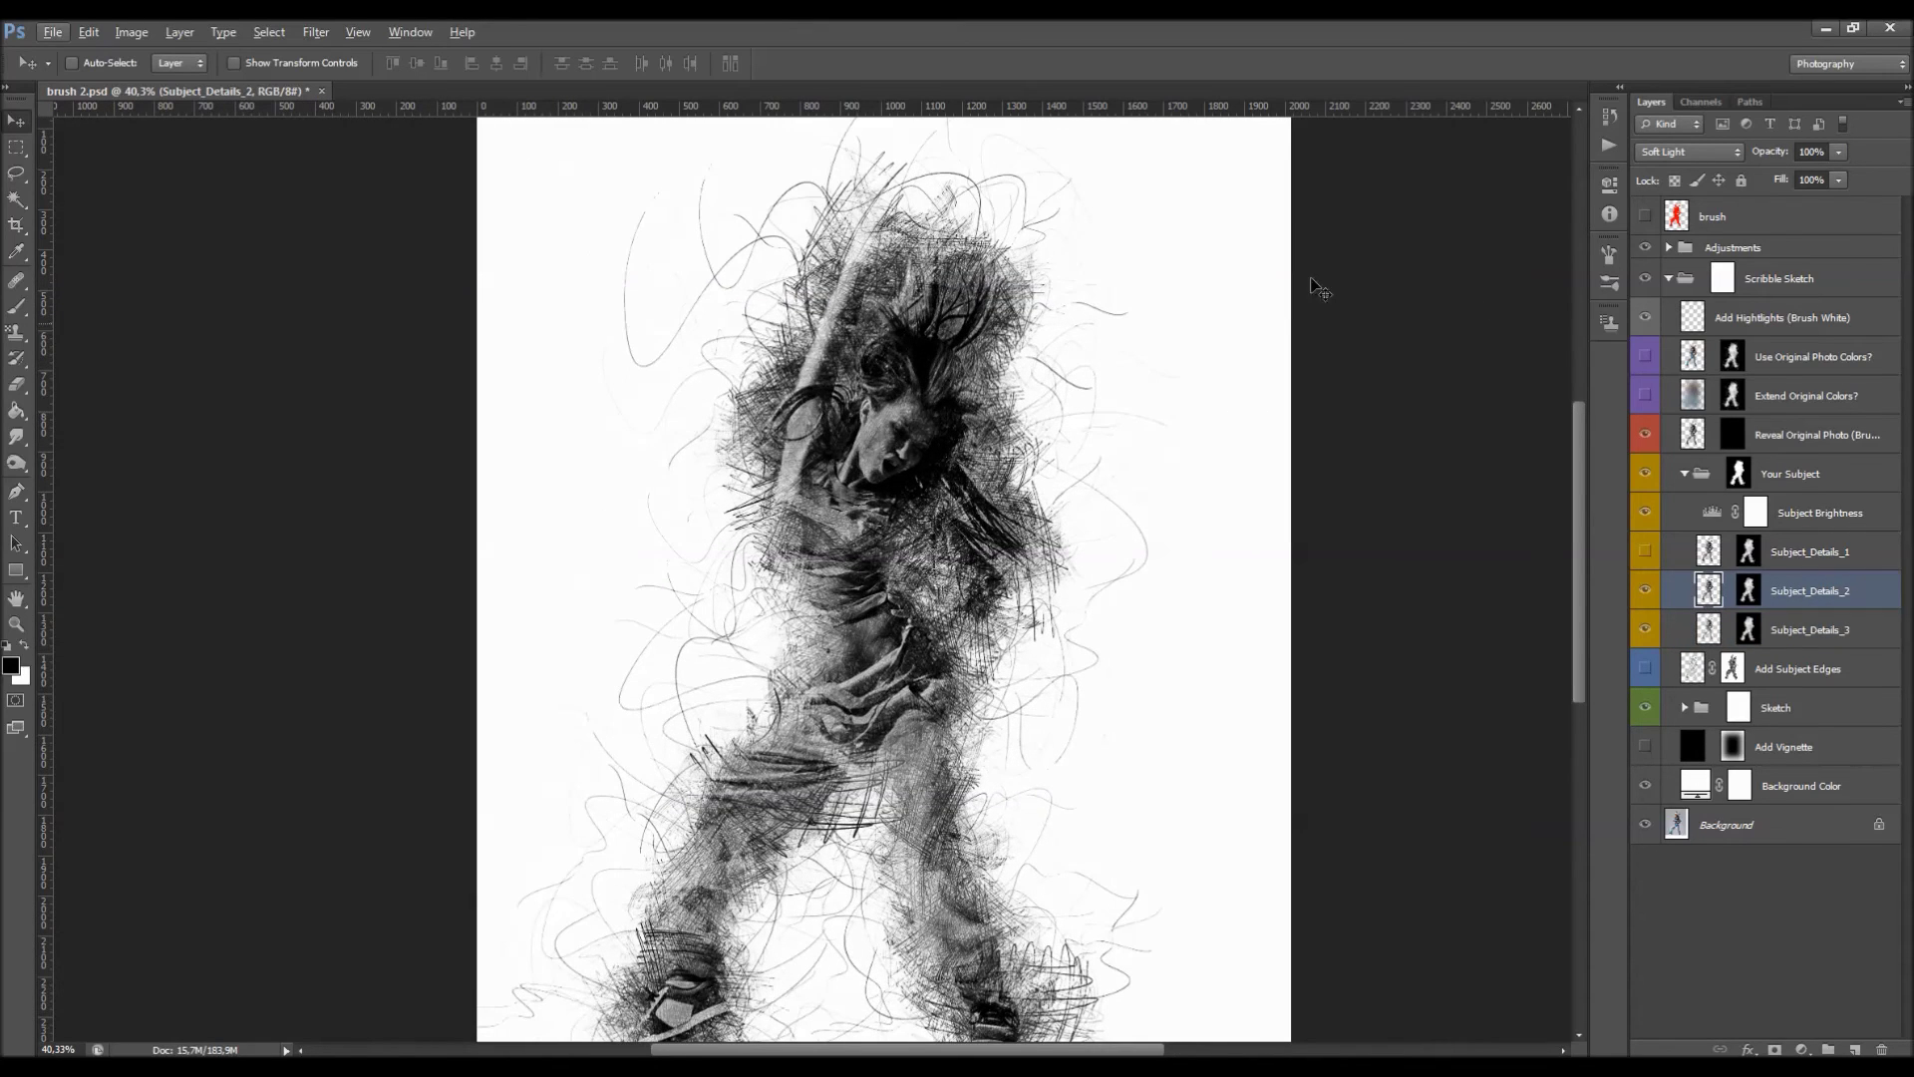
left_click_drag(1773, 160, 1773, 159)
Paint black on the Your Subject group's mask over the dancer's arms, hair and legs with a round 150 px brush at 55% opacity.
left_click(1739, 474)
key("b")
right_click(833, 504)
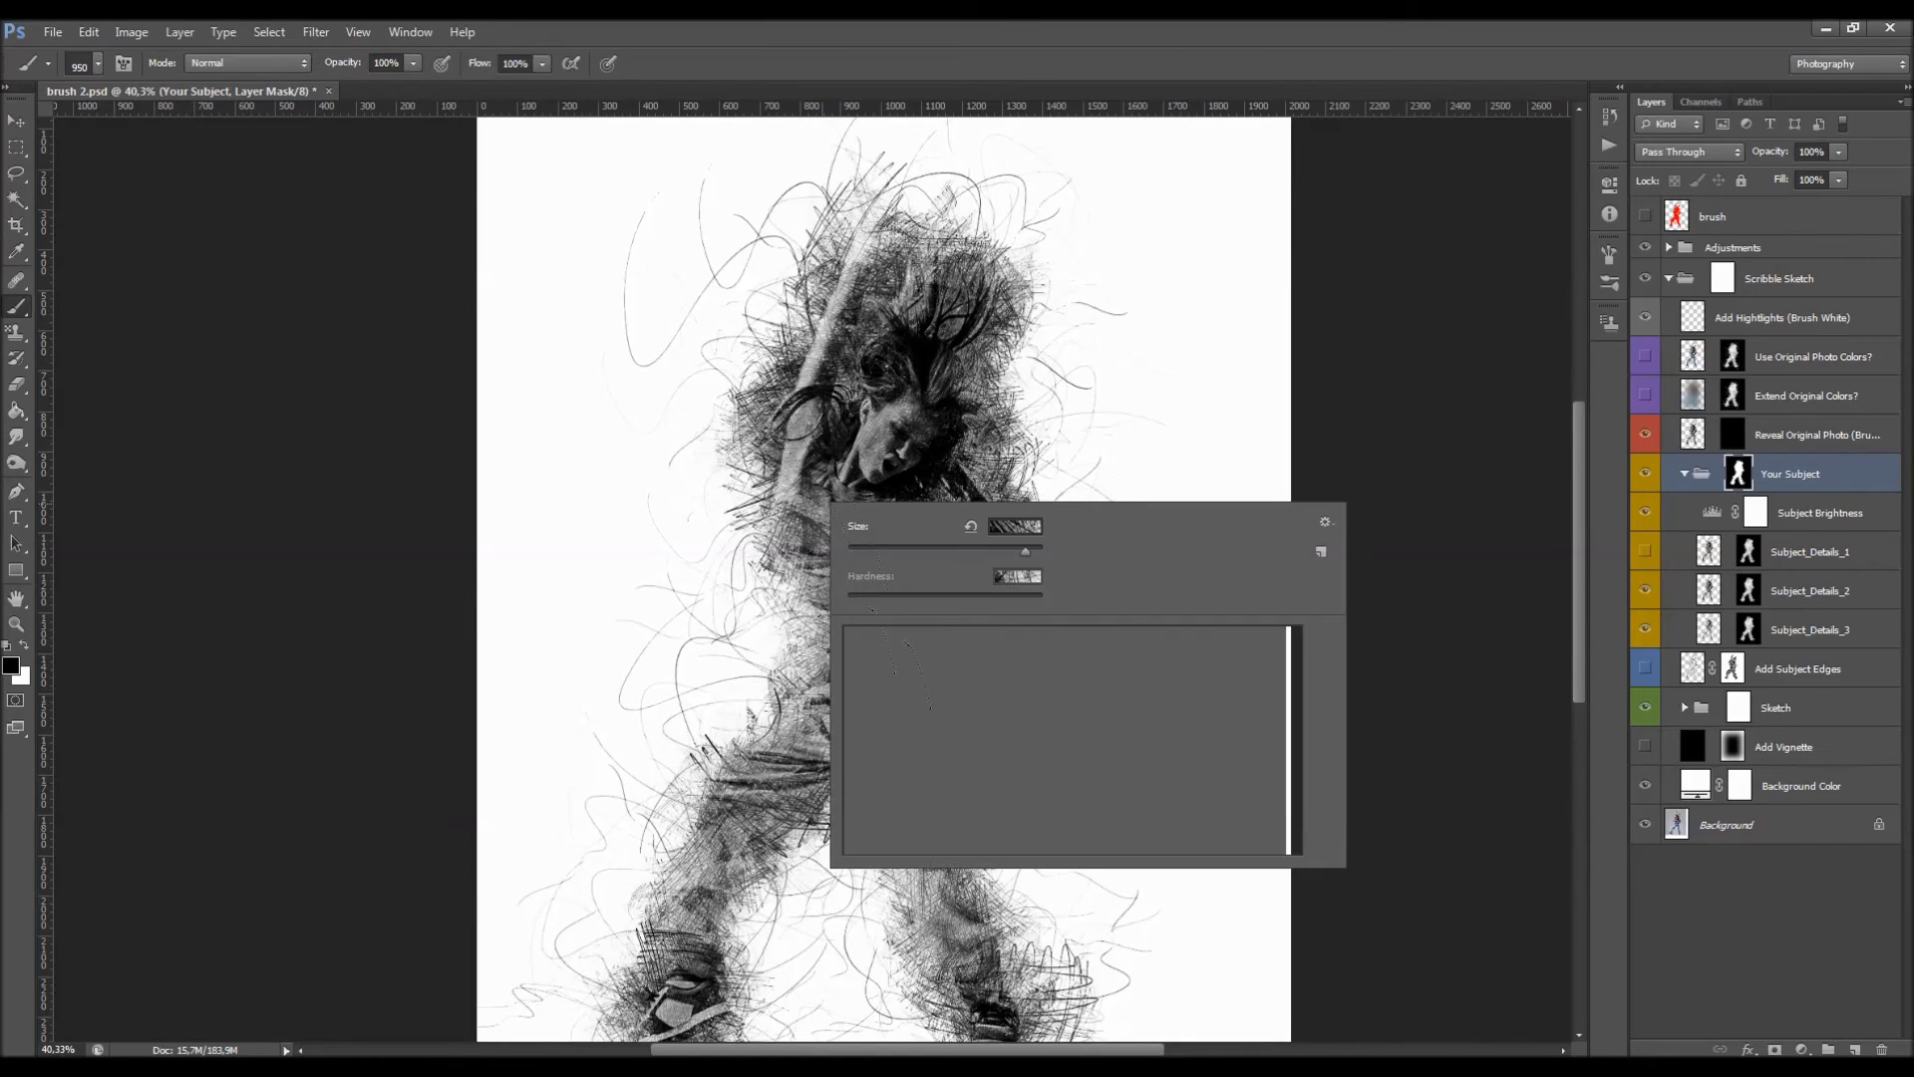
left_click(891, 769)
left_click(739, 339)
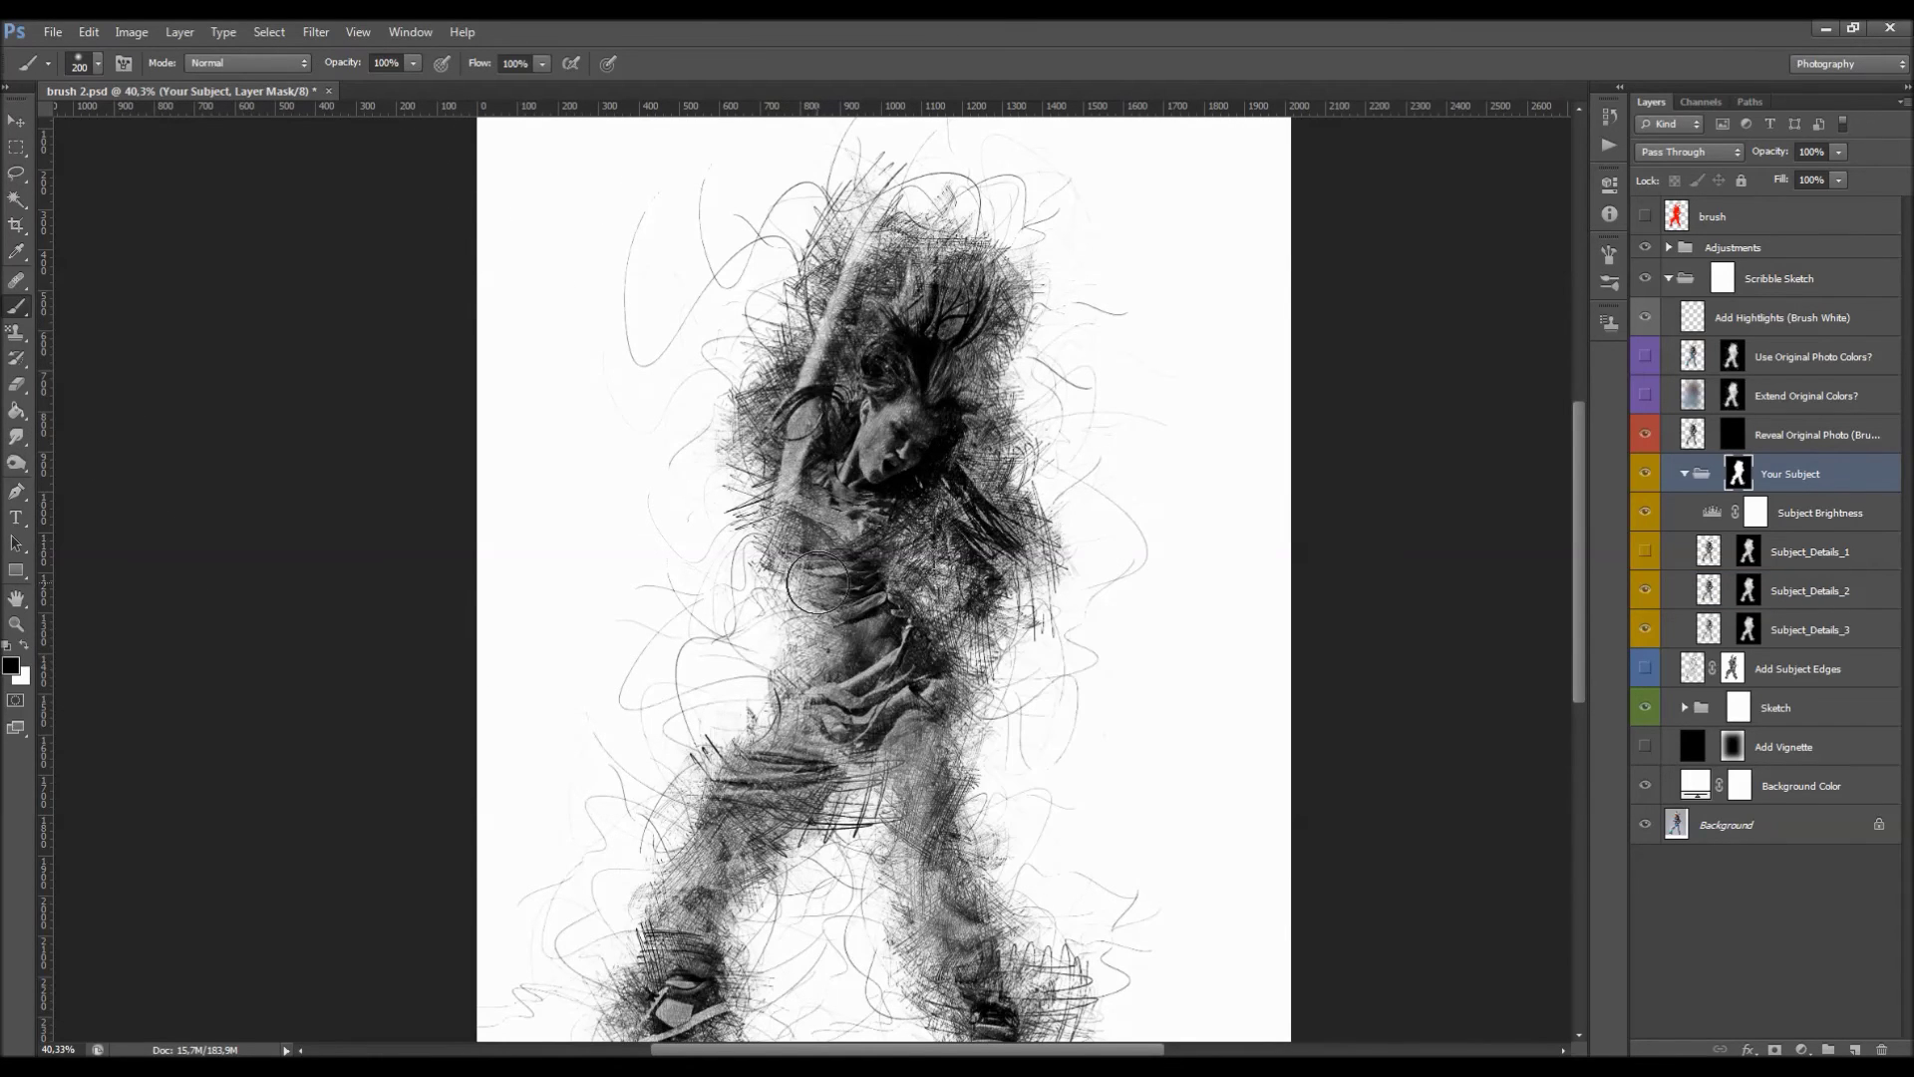
key("[")
key("[")
key("[")
key("5")
key("5")
key("]")
key("]")
key("]")
left_click_drag(753, 502, 773, 390)
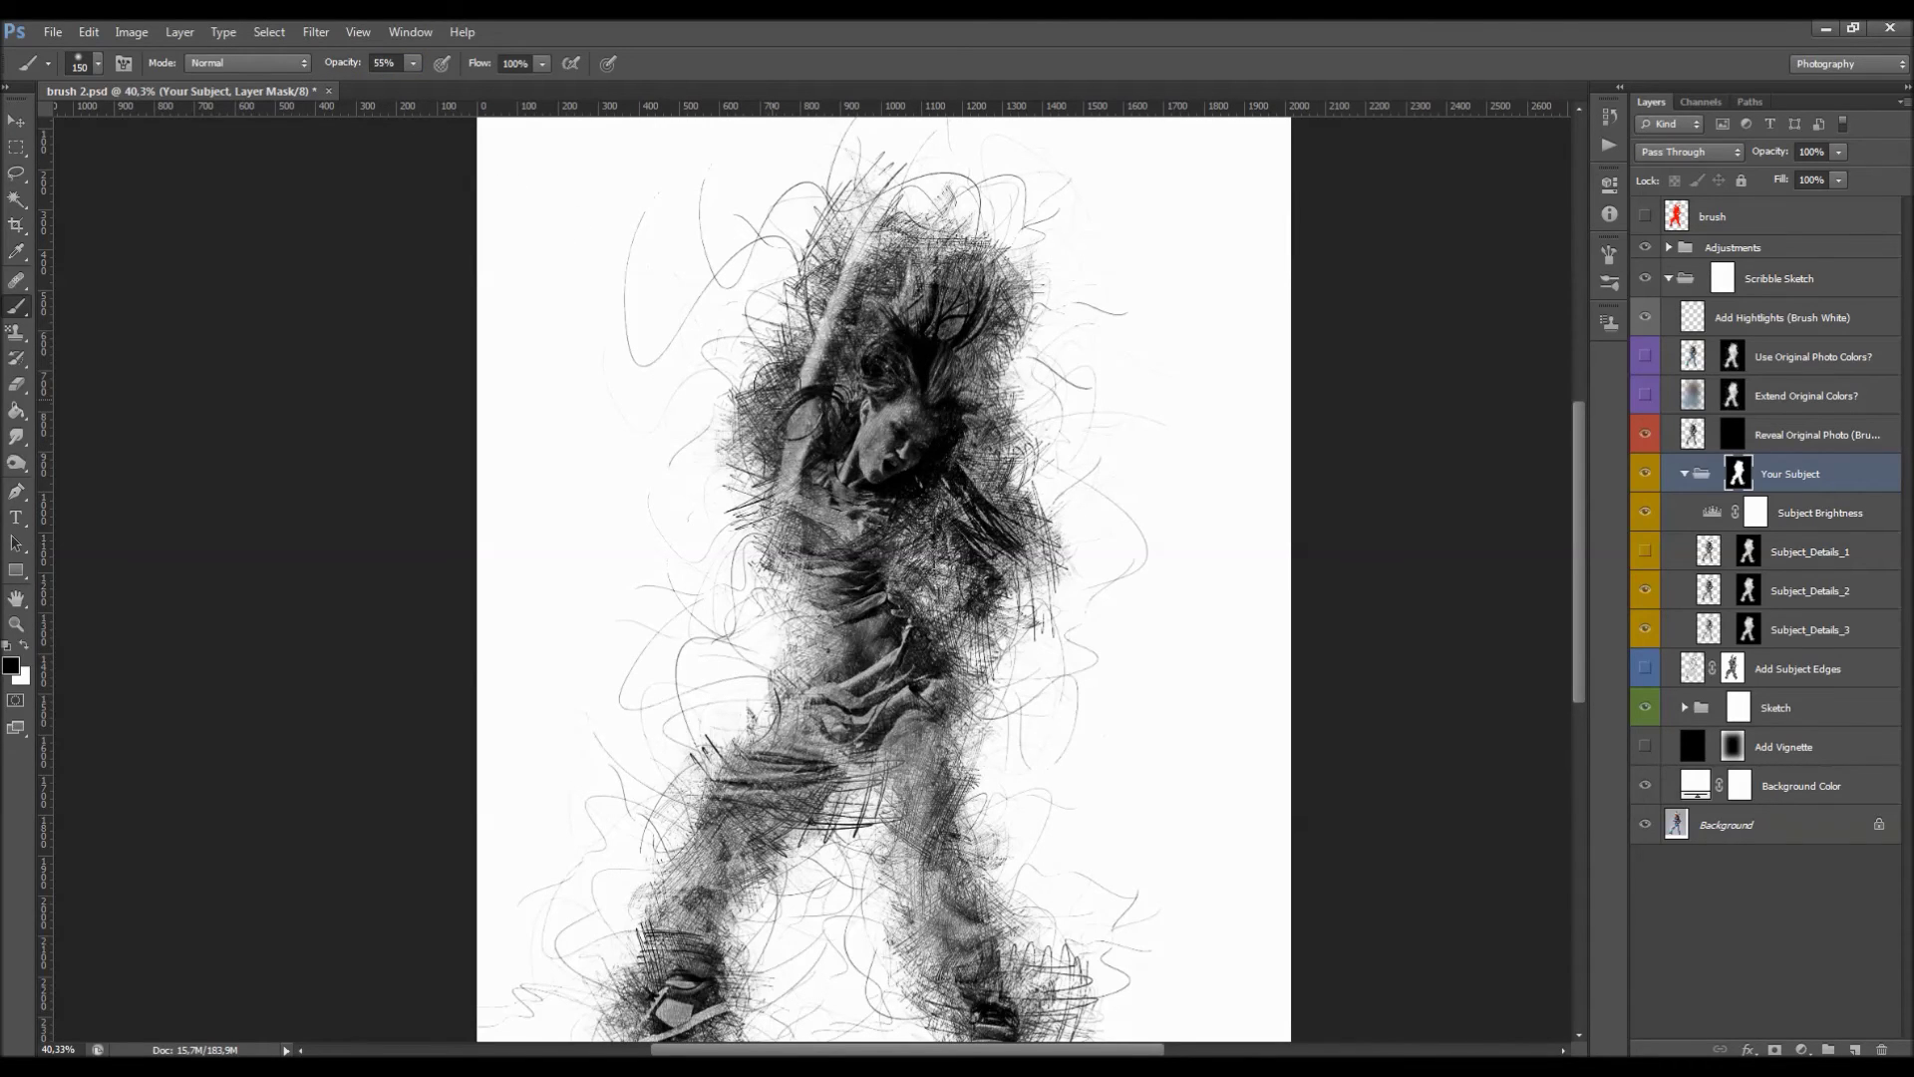
mouse_move(992, 303)
left_mouse_down()
mouse_move(923, 290)
mouse_move(887, 309)
mouse_move(840, 398)
left_mouse_up()
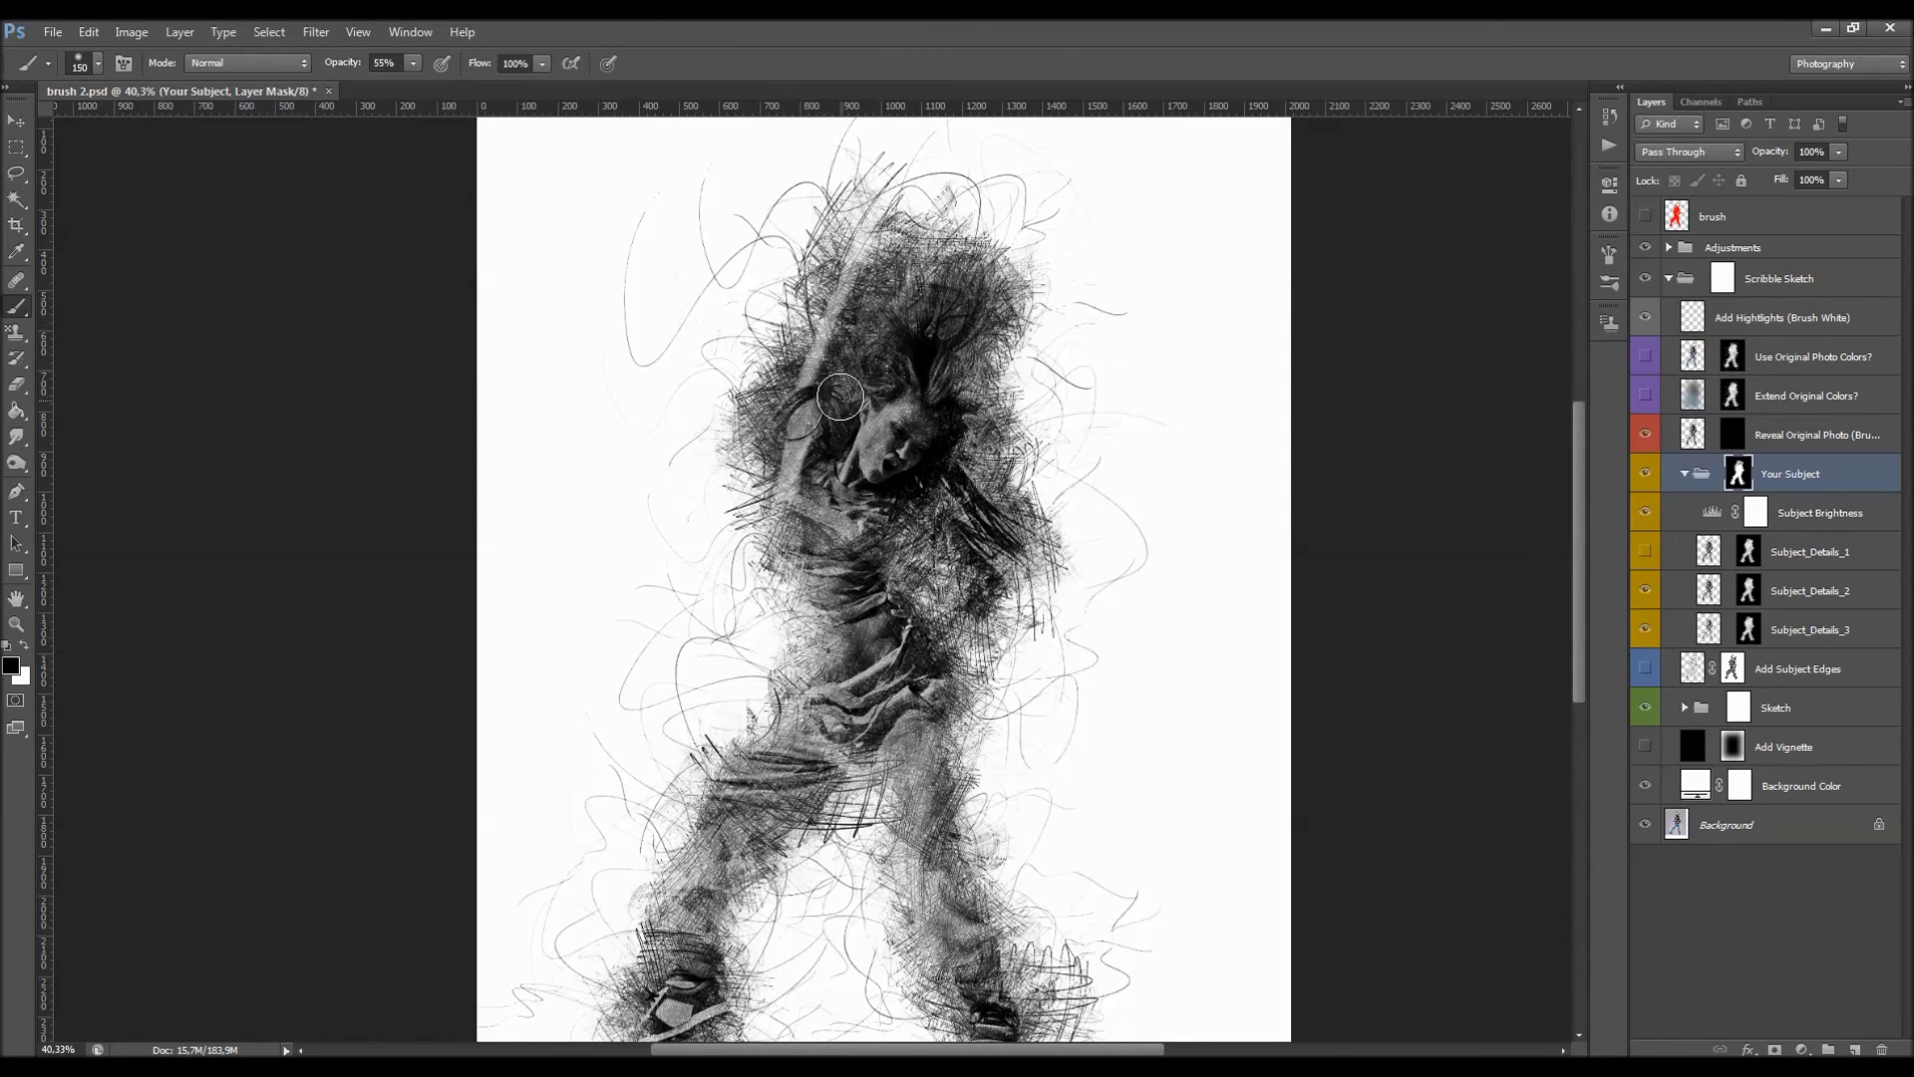
mouse_move(957, 506)
left_mouse_down()
mouse_move(993, 553)
mouse_move(931, 499)
mouse_move(1017, 603)
mouse_move(960, 685)
left_mouse_up()
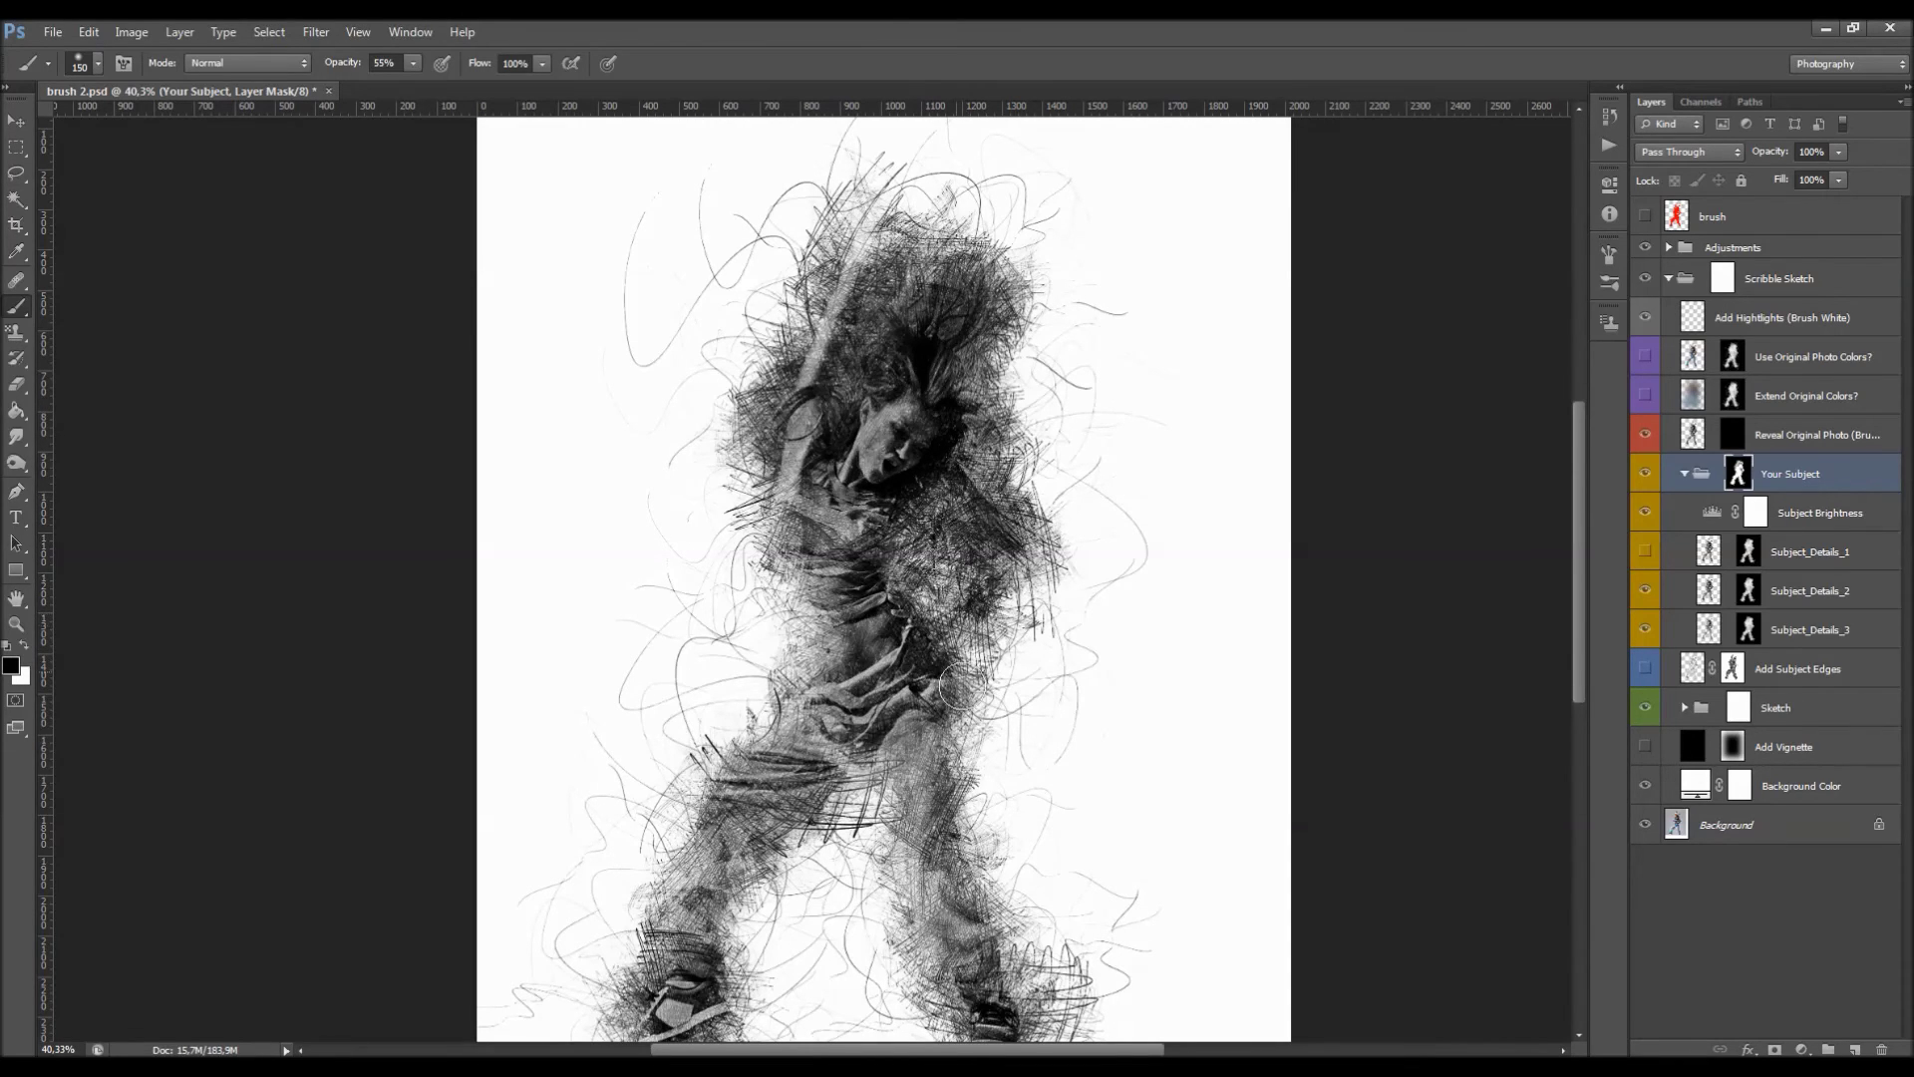
scroll(947, 669, "down", 4)
scroll(890, 604, "up", 2)
scroll(883, 610, "down", 2)
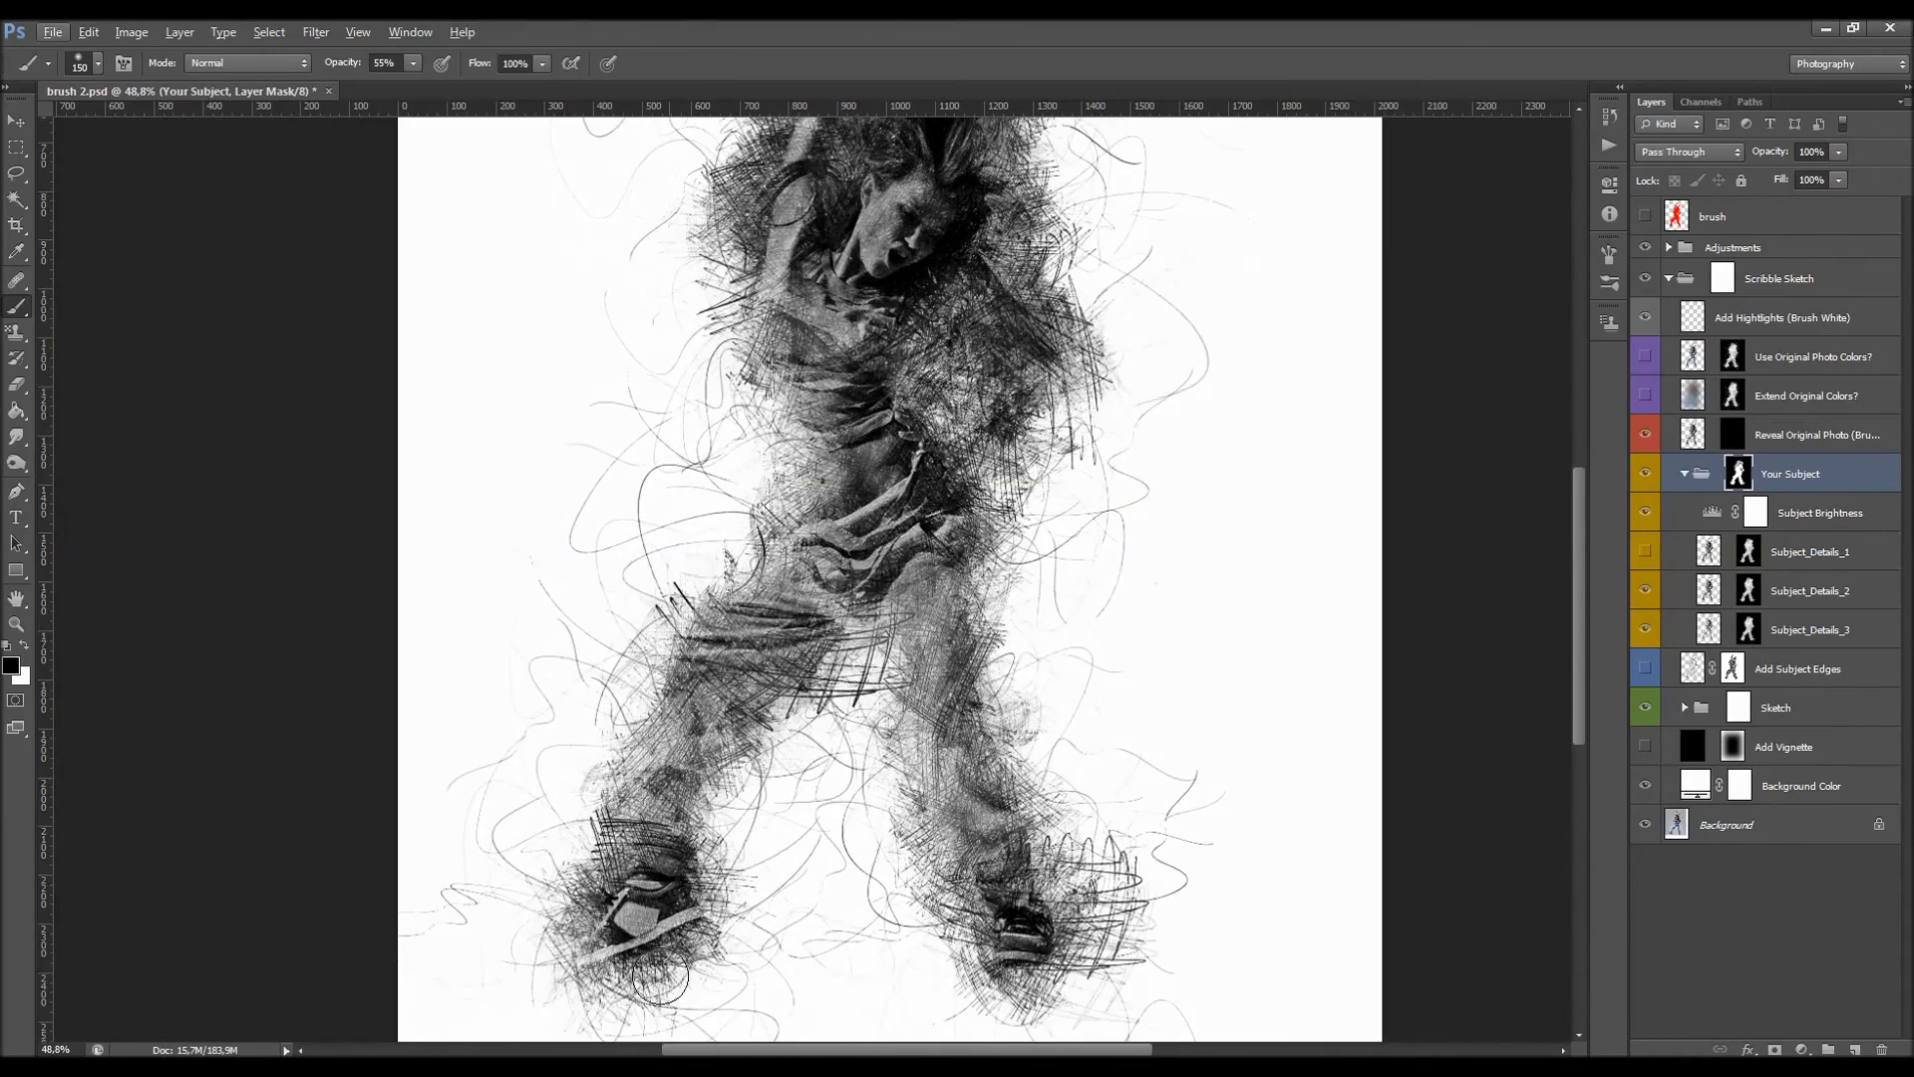
Paint white over the dancer's face on the Reveal Original Photo mask with a 175 px brush, and set that layer's opacity to 50%.
scroll(962, 558, "up", 2)
scroll(965, 550, "up", 2)
left_click(1741, 442)
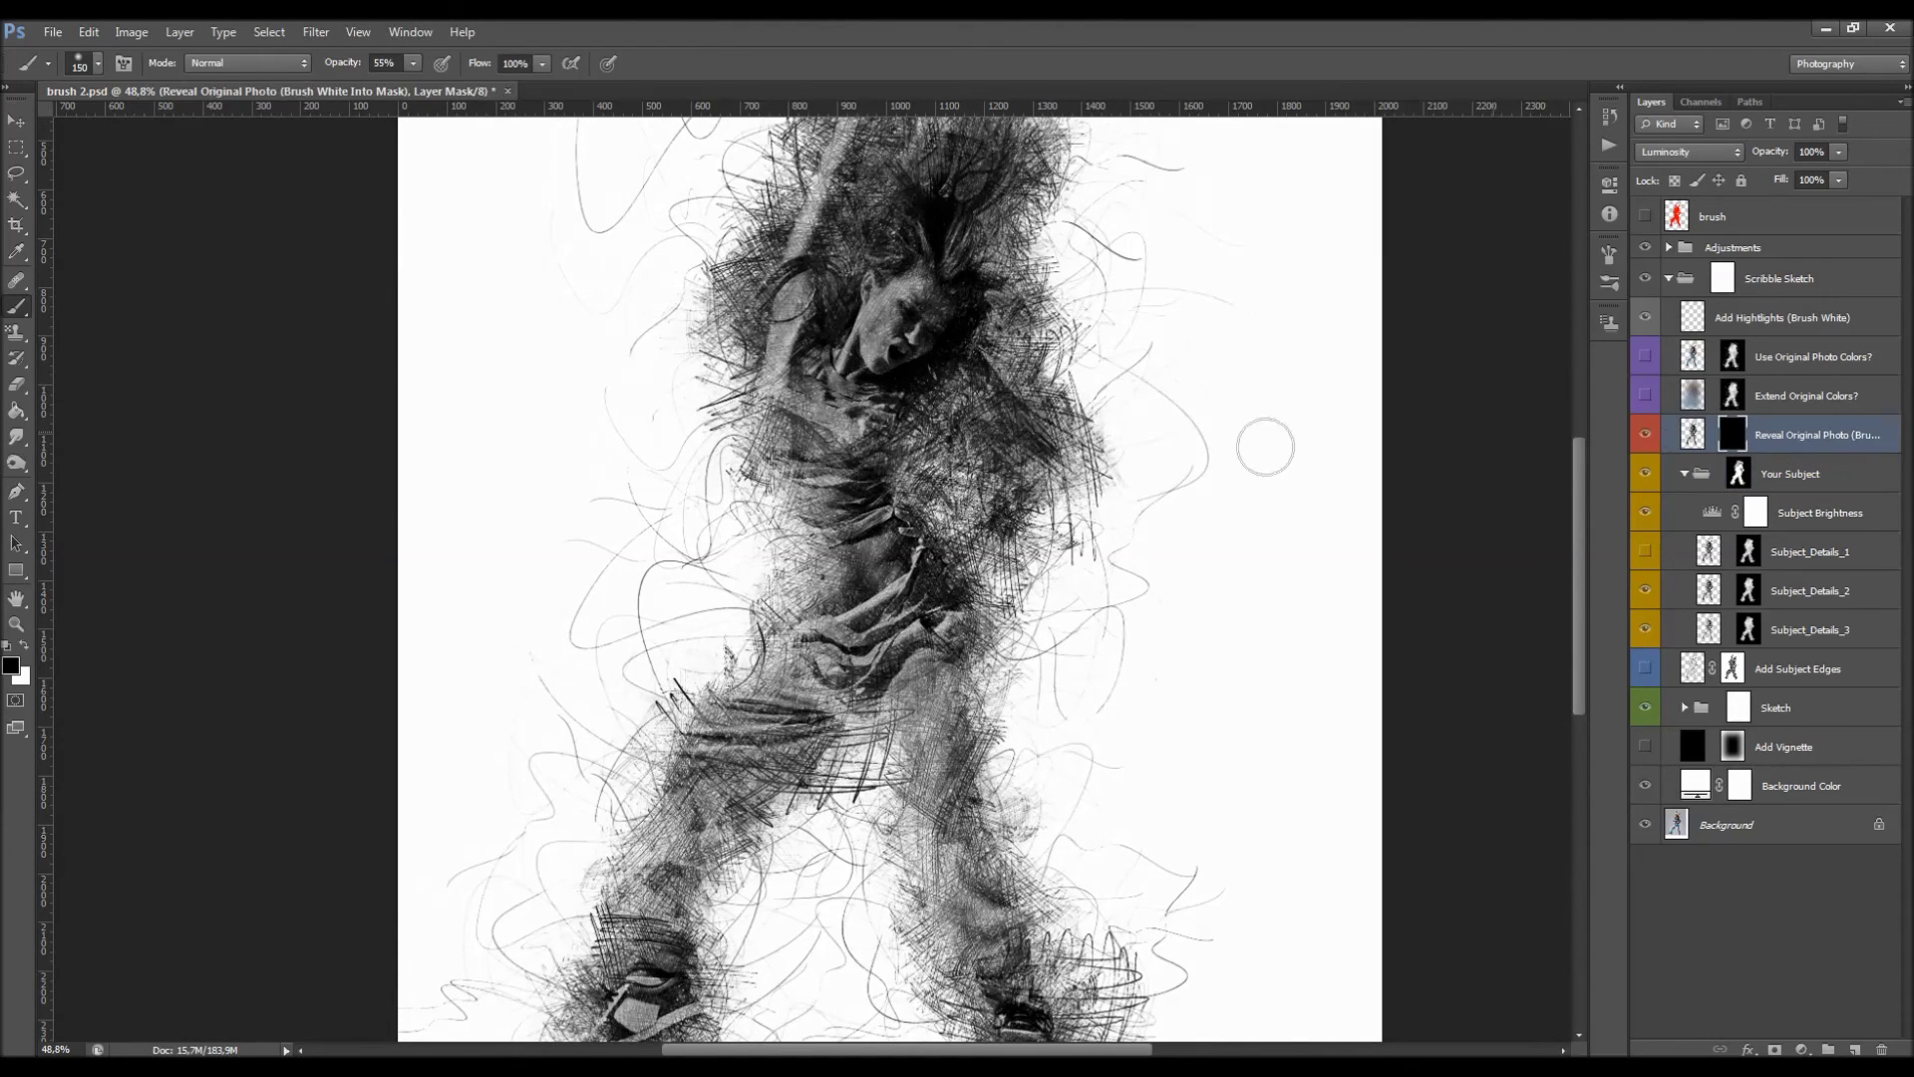
key("x")
key("bracketright")
mouse_move(886, 345)
left_mouse_down()
mouse_move(931, 303)
mouse_move(901, 343)
left_mouse_up()
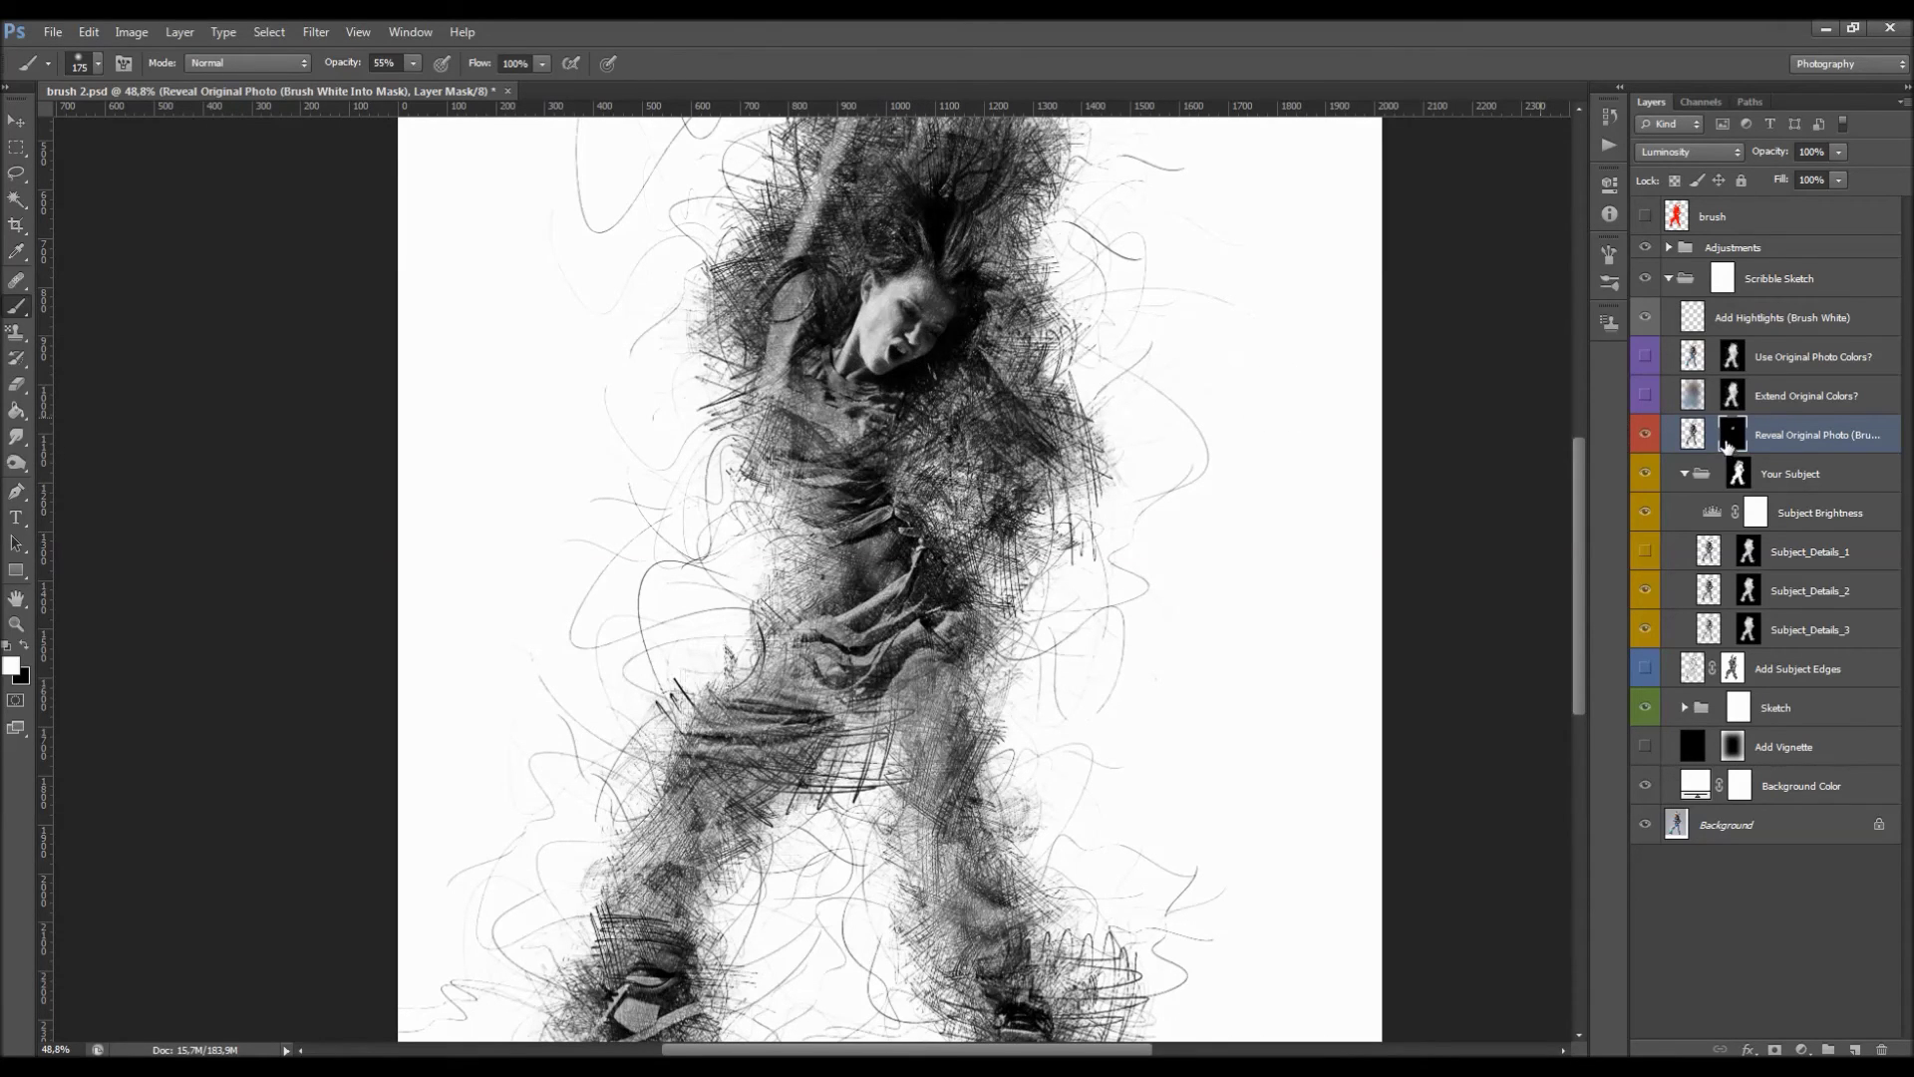
left_click_drag(1785, 153, 1755, 156)
left_click(1646, 435)
left_click(1646, 435)
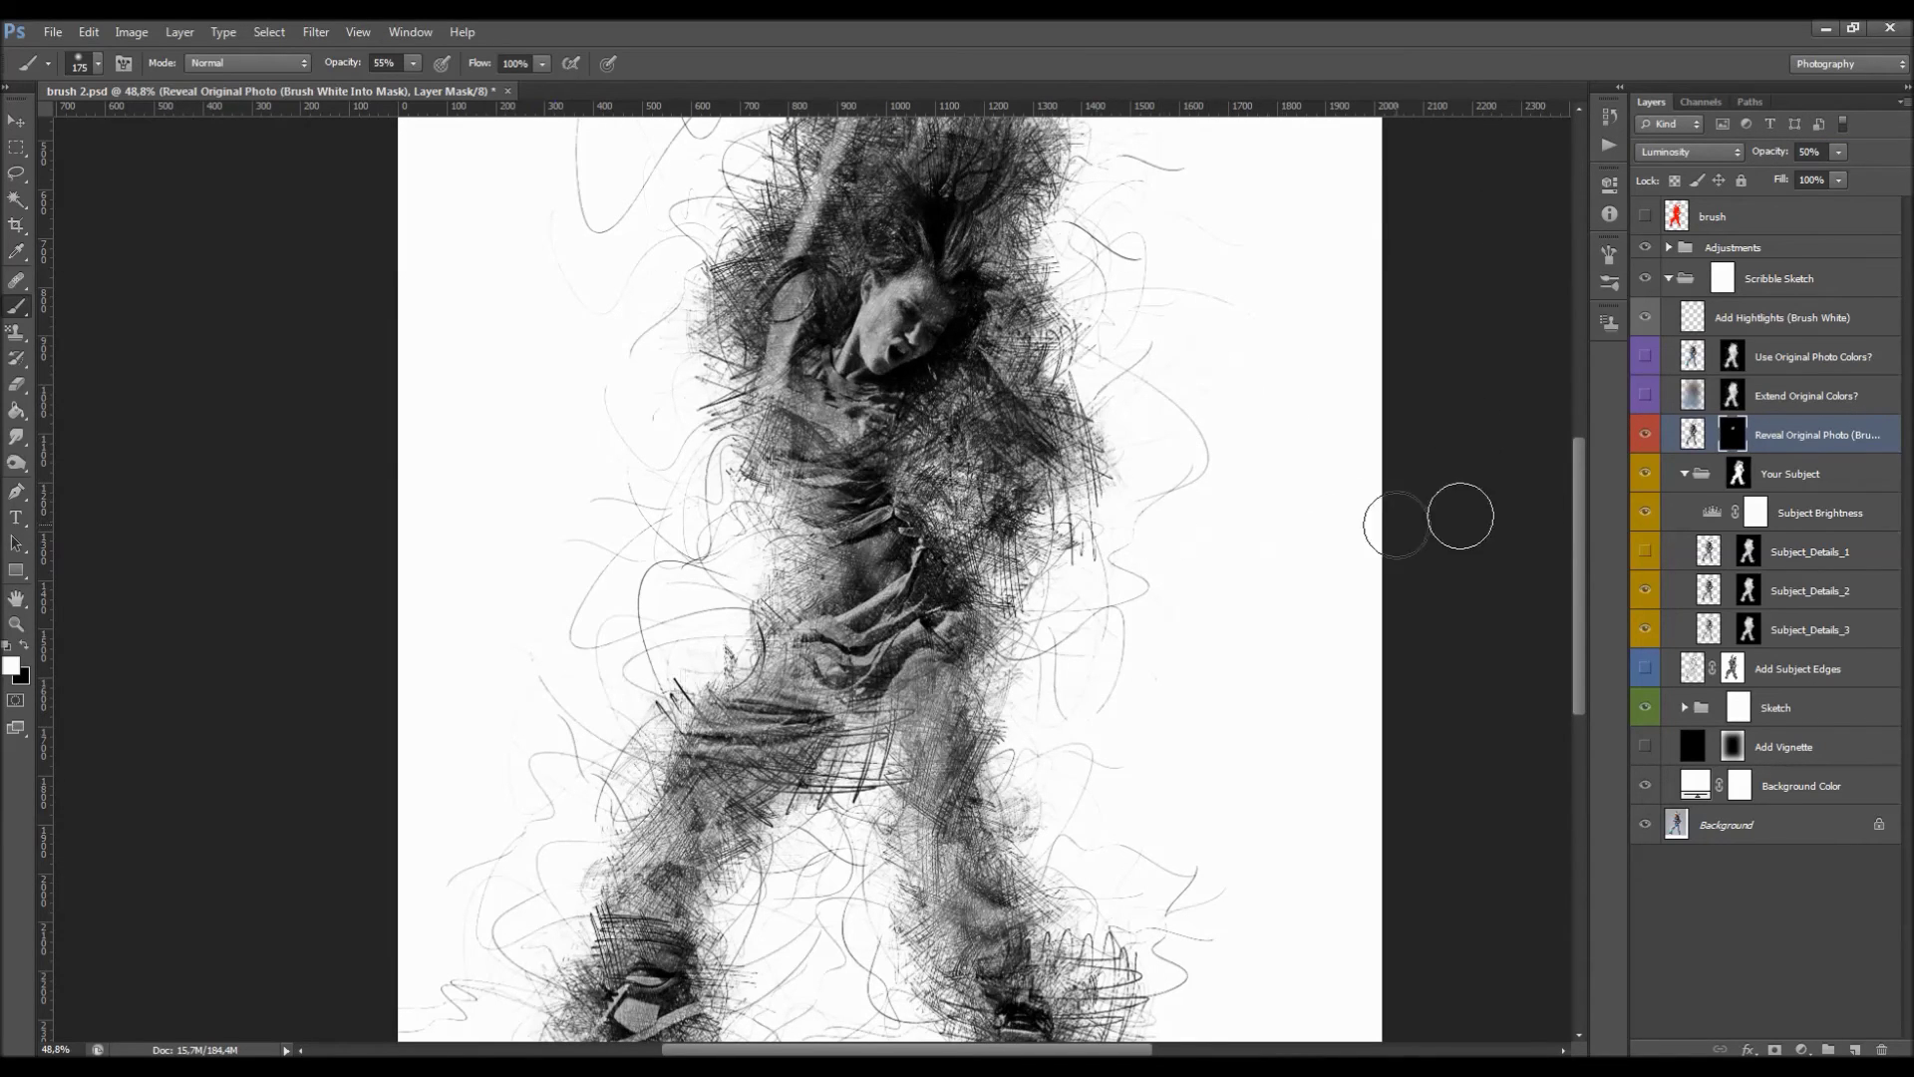
Paint white around the dancer's hand at the waist on the Reveal Original Photo mask, and return to the Move tool.
mouse_move(936, 557)
left_mouse_down()
mouse_move(1035, 483)
mouse_move(934, 420)
mouse_move(986, 470)
mouse_move(985, 517)
left_mouse_up()
key("ctrl+z")
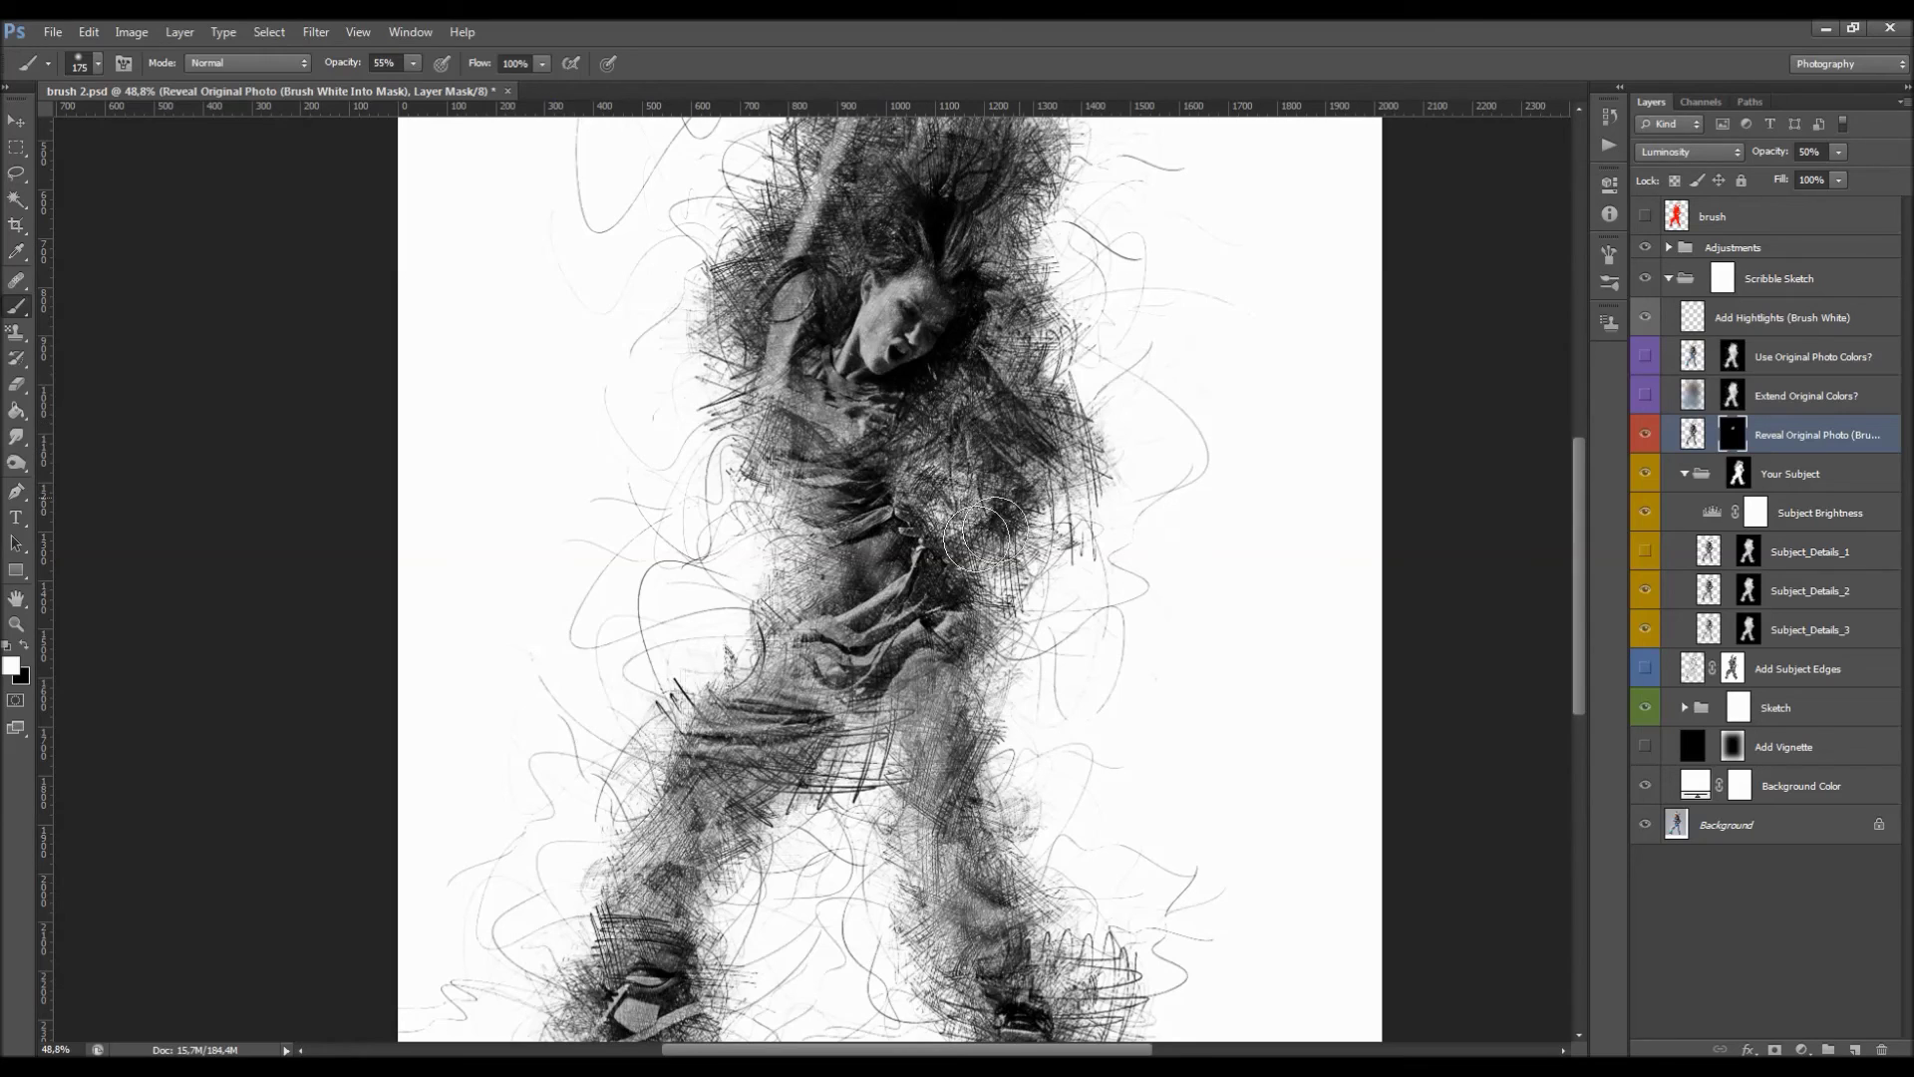
key("x")
key("v")
Show the Use Original Photo Colors? and Extend Original Colors? layers.
scroll(973, 467, "down", 1)
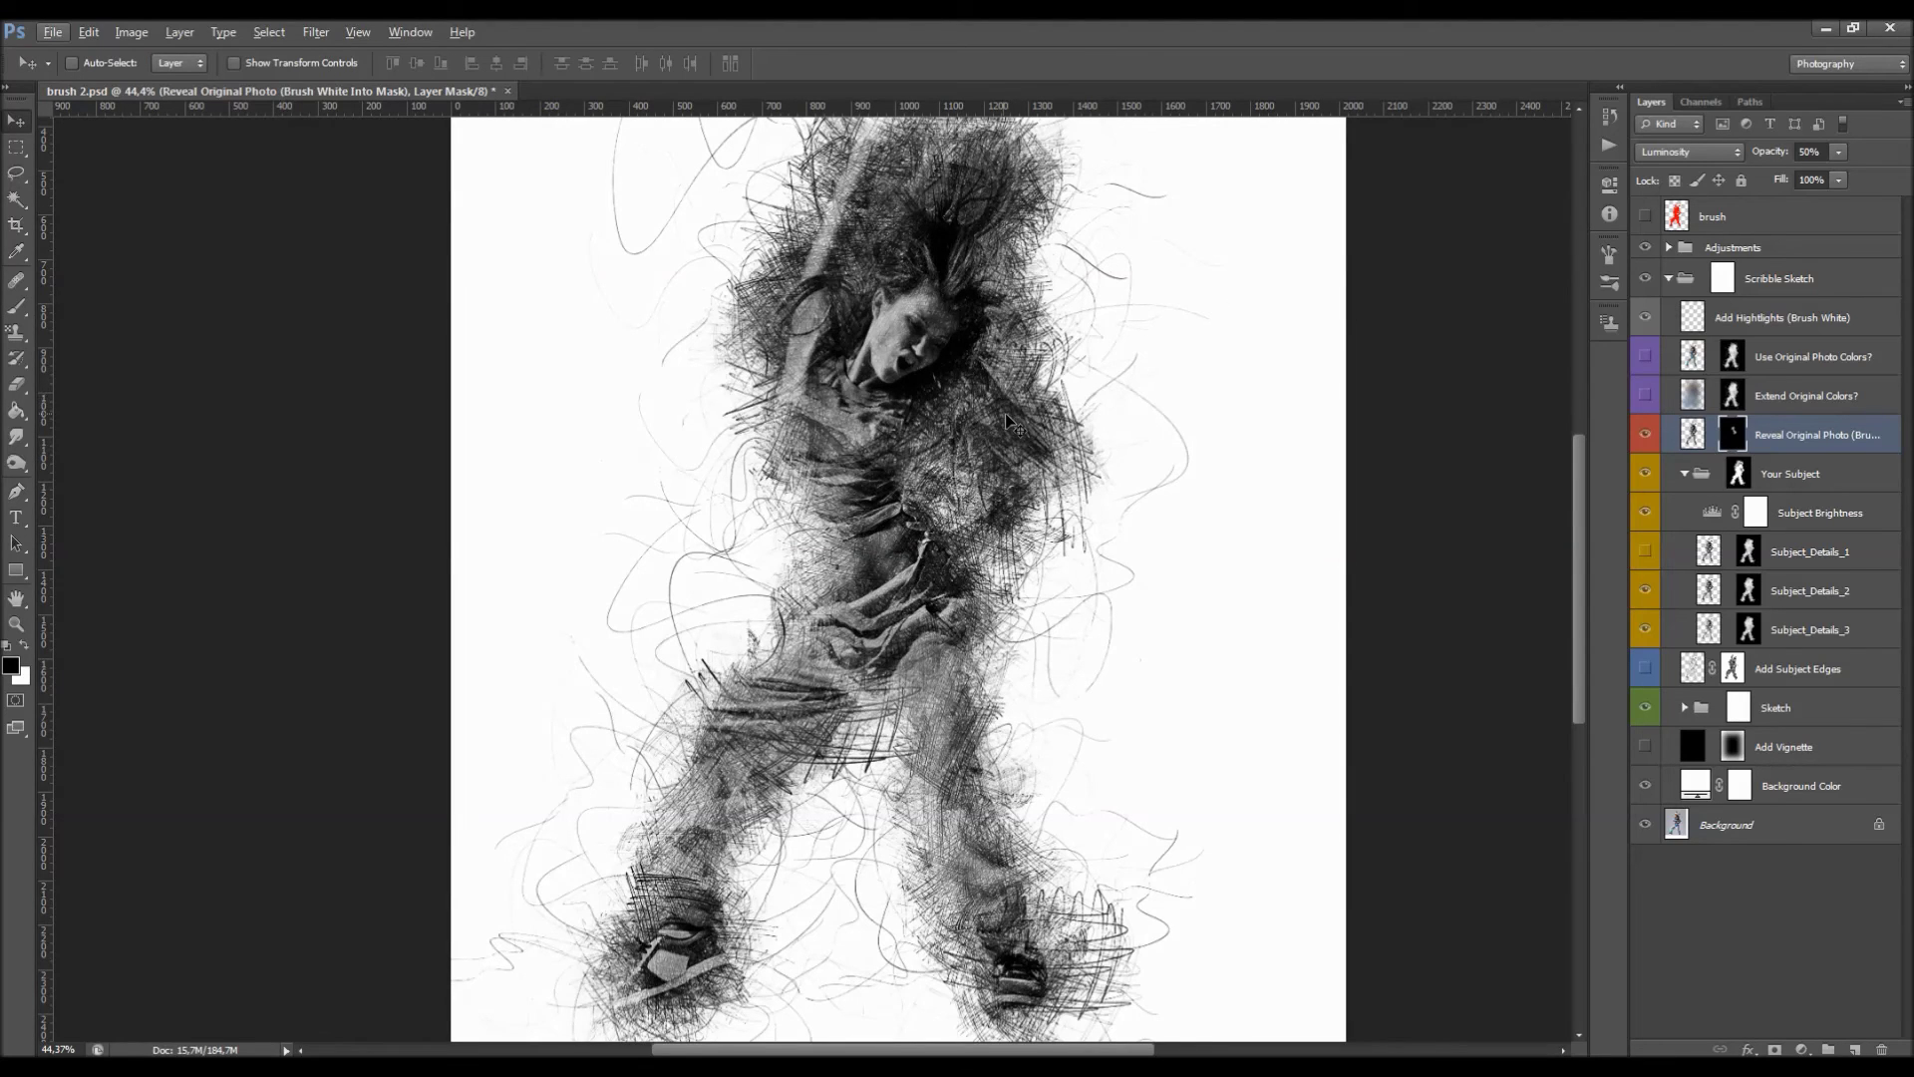
scroll(1005, 413, "down", 1)
scroll(997, 508, "down", 1)
scroll(966, 483, "up", 2)
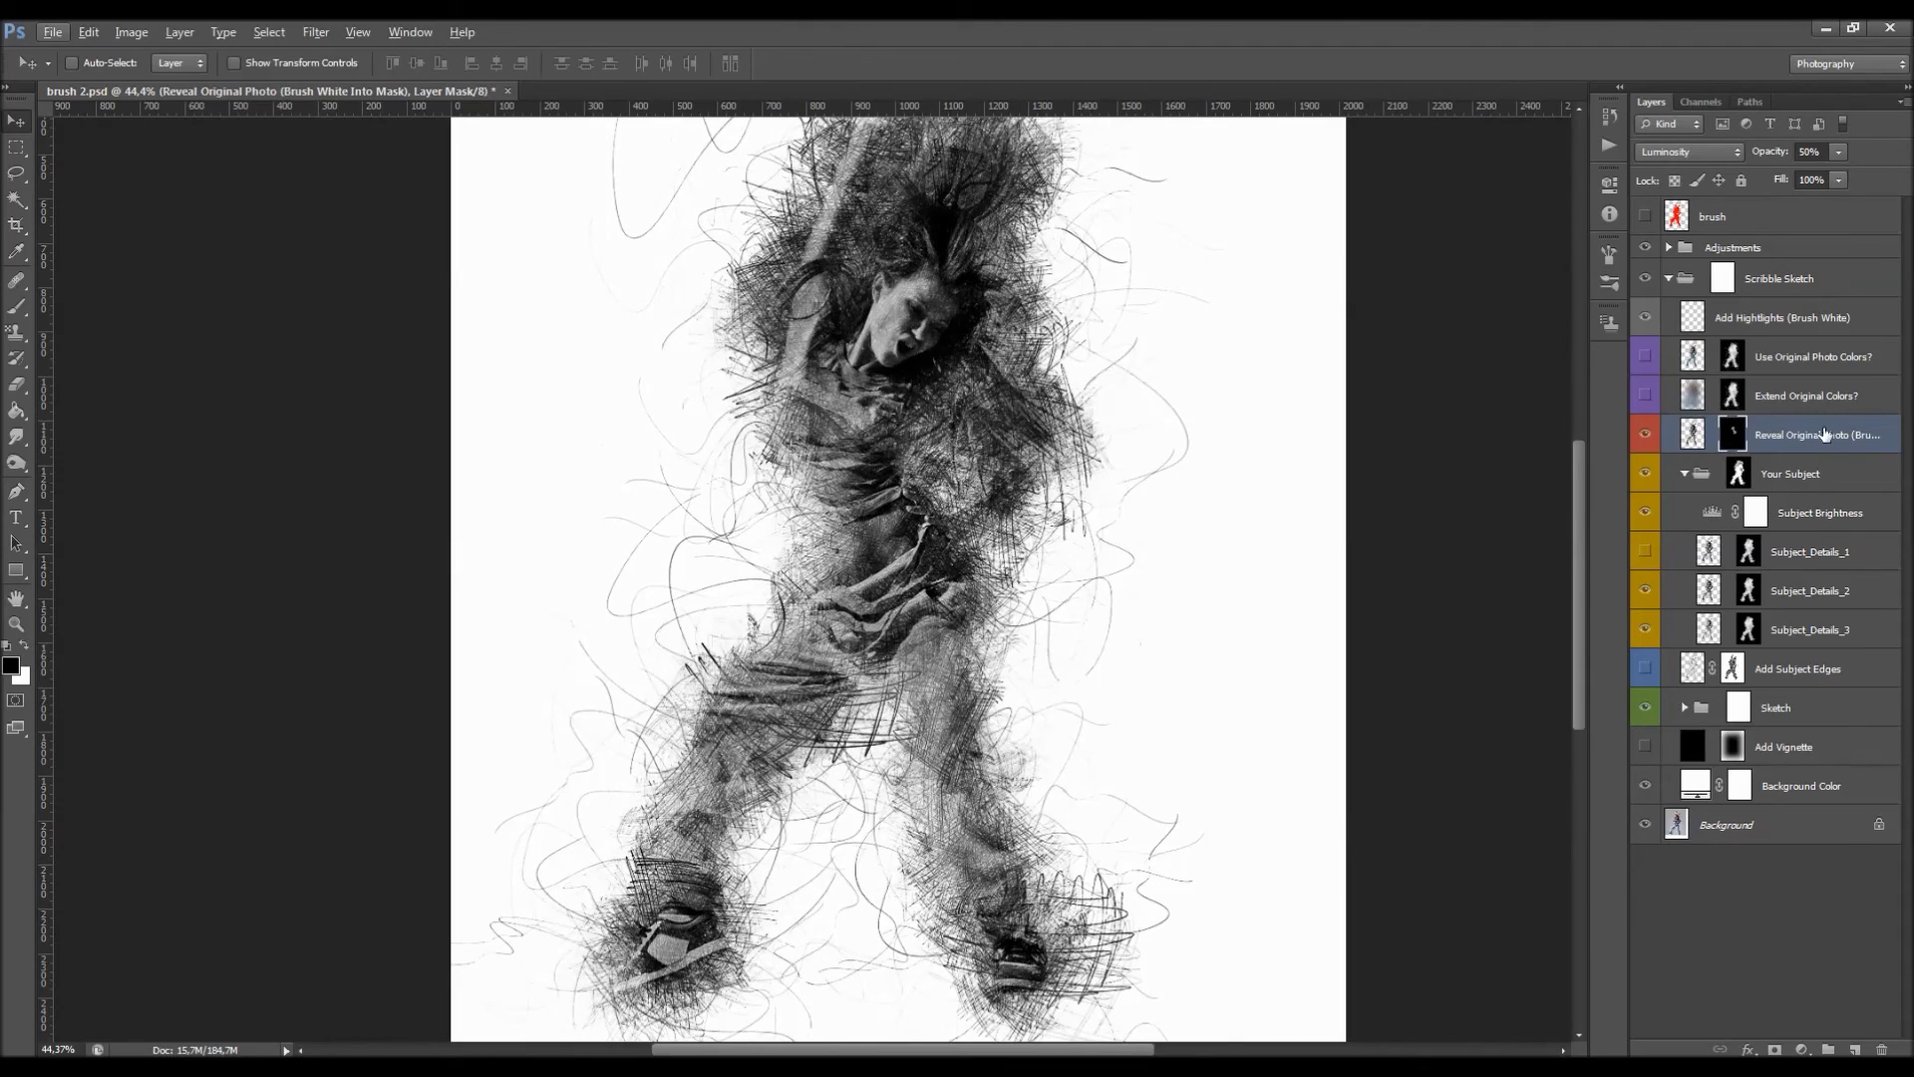
left_click_drag(1644, 356, 1644, 395)
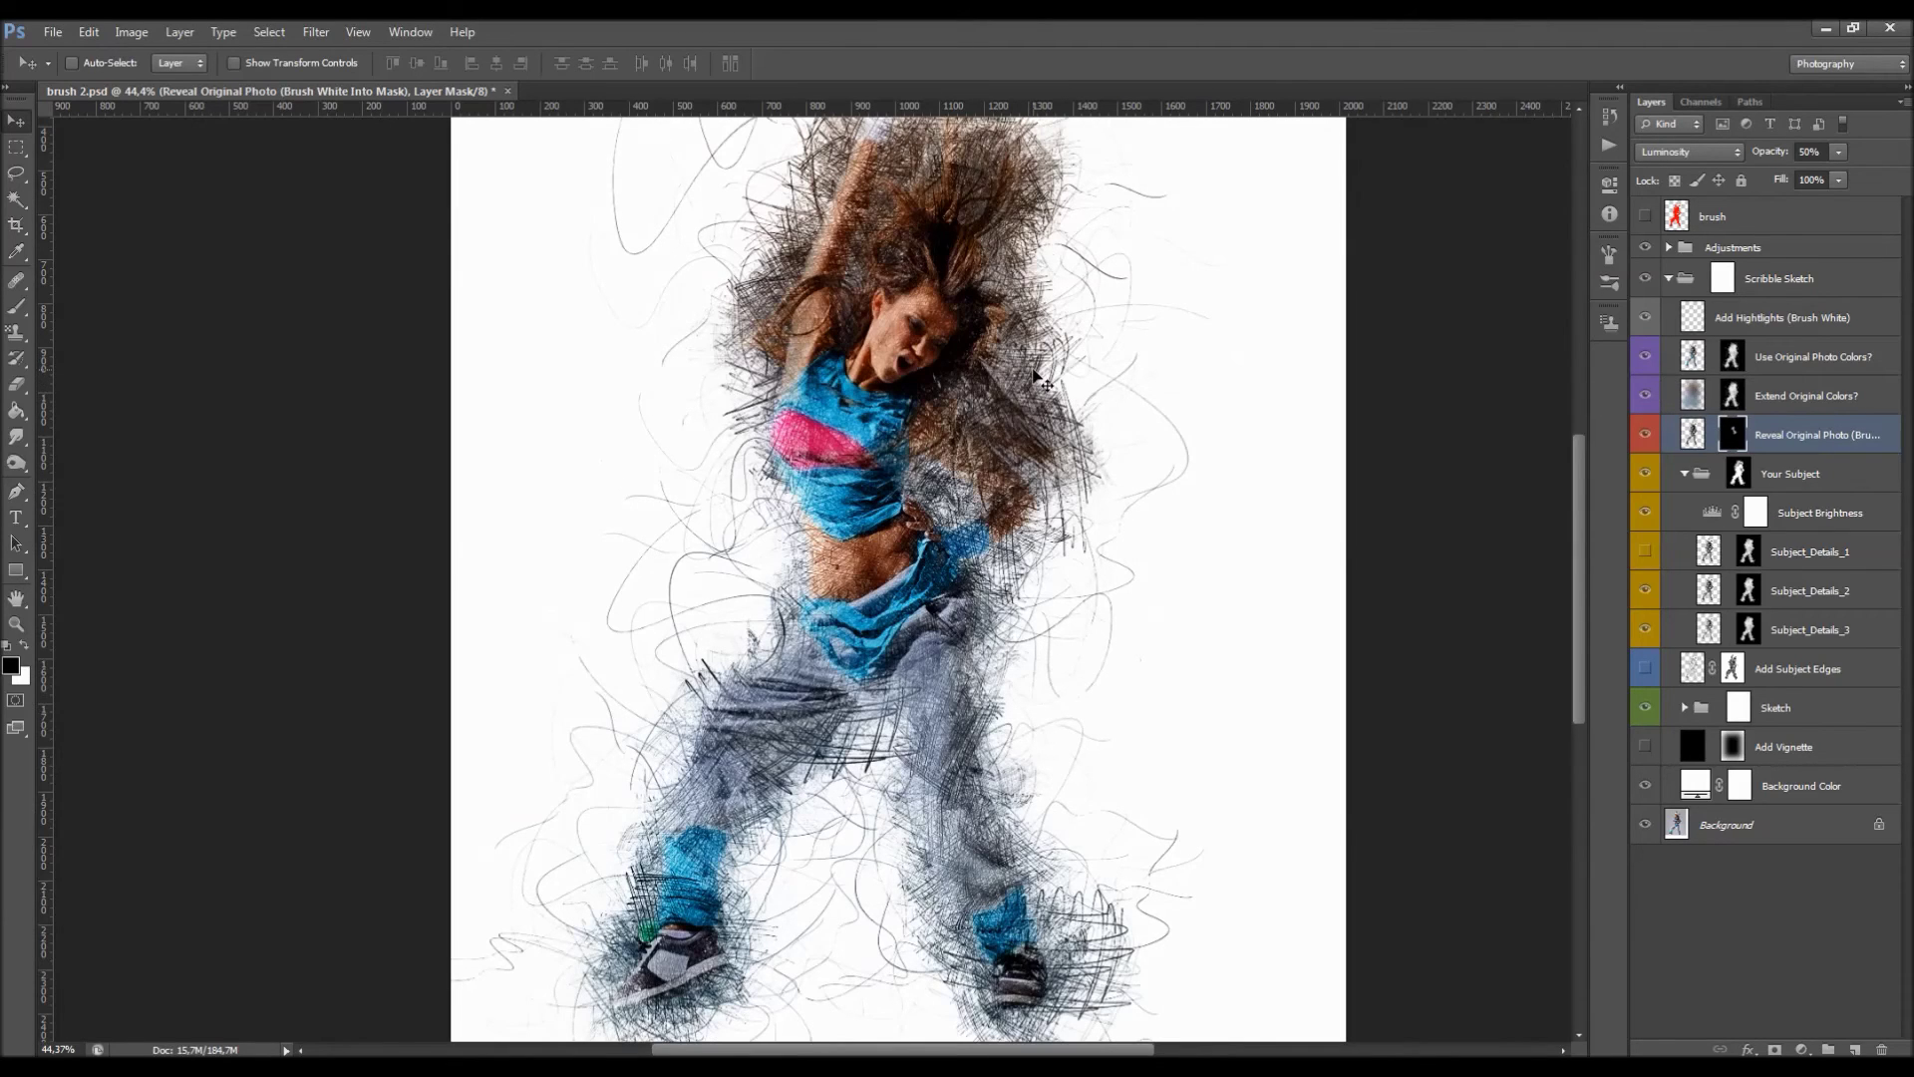
scroll(1097, 376, "down", 1)
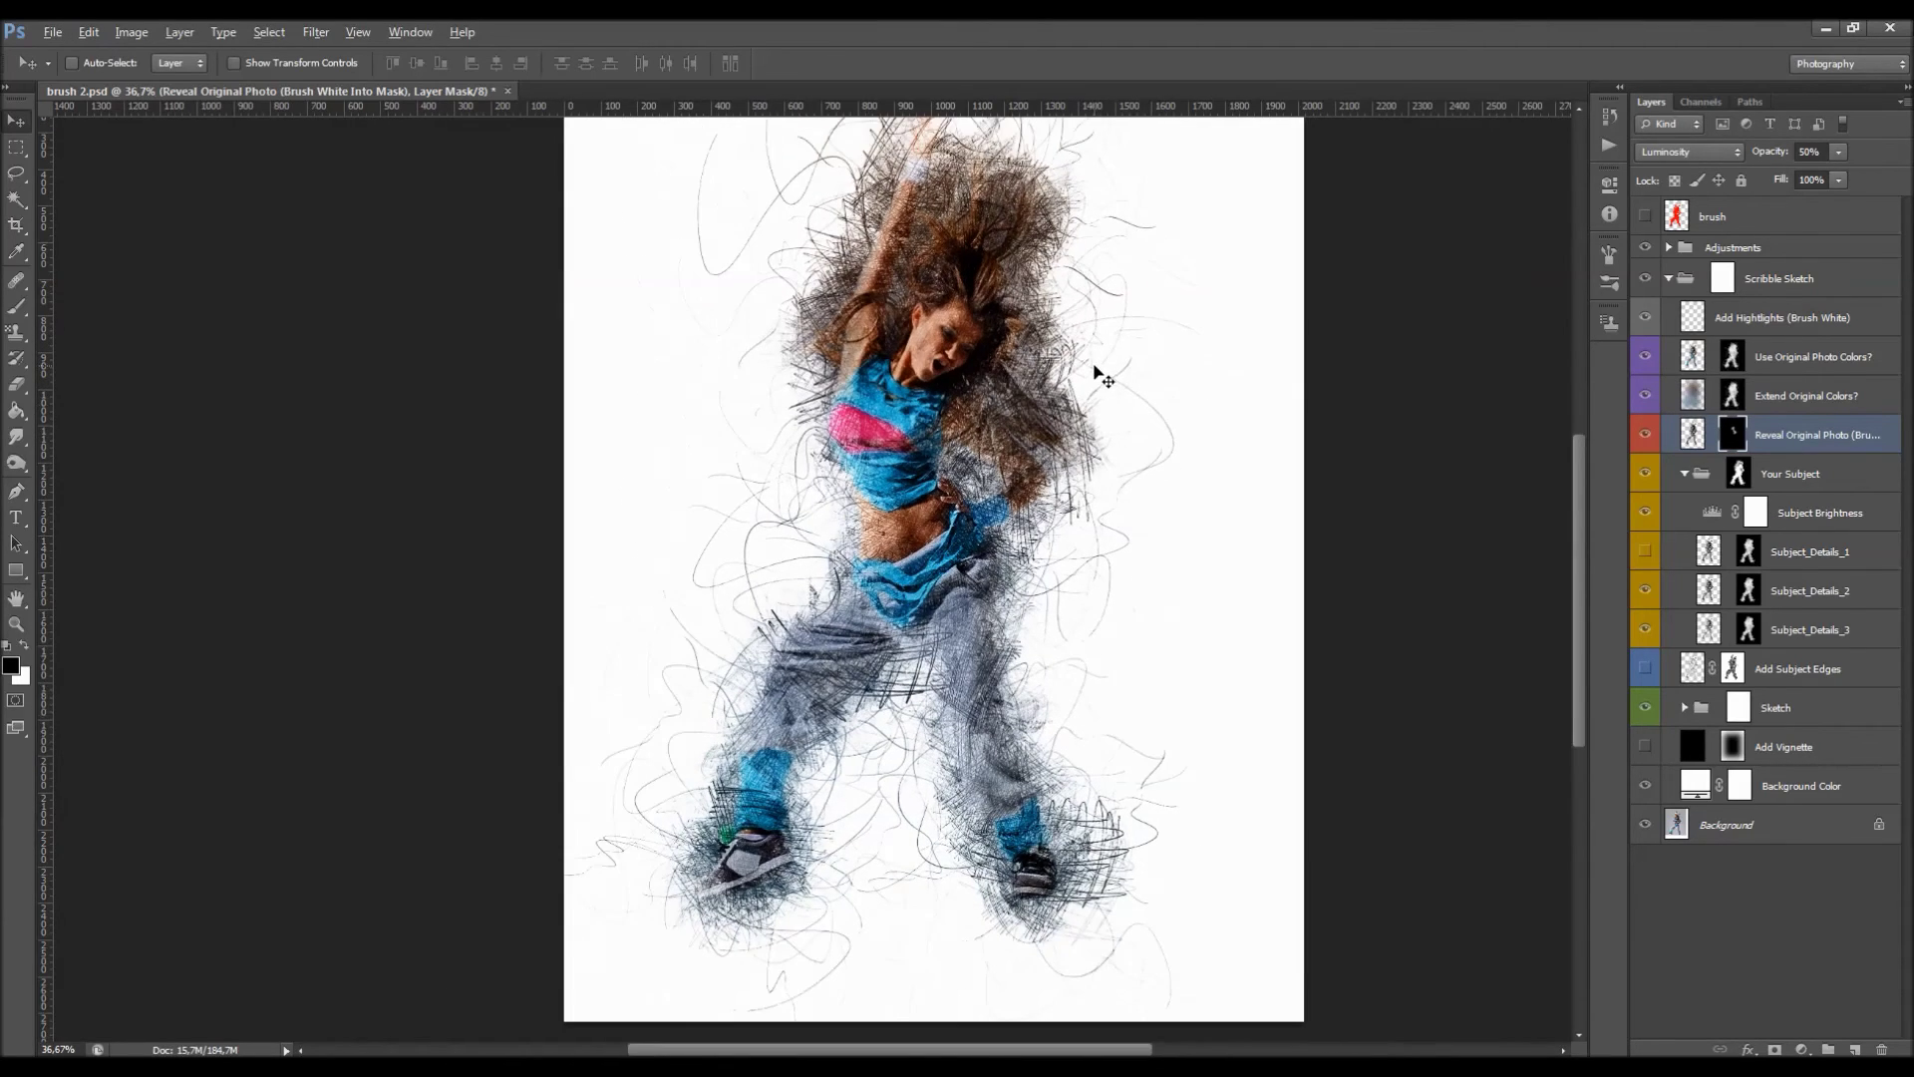
Duplicate the Extend Original Colors? layer and merge the copy with the original.
left_click(1791, 398)
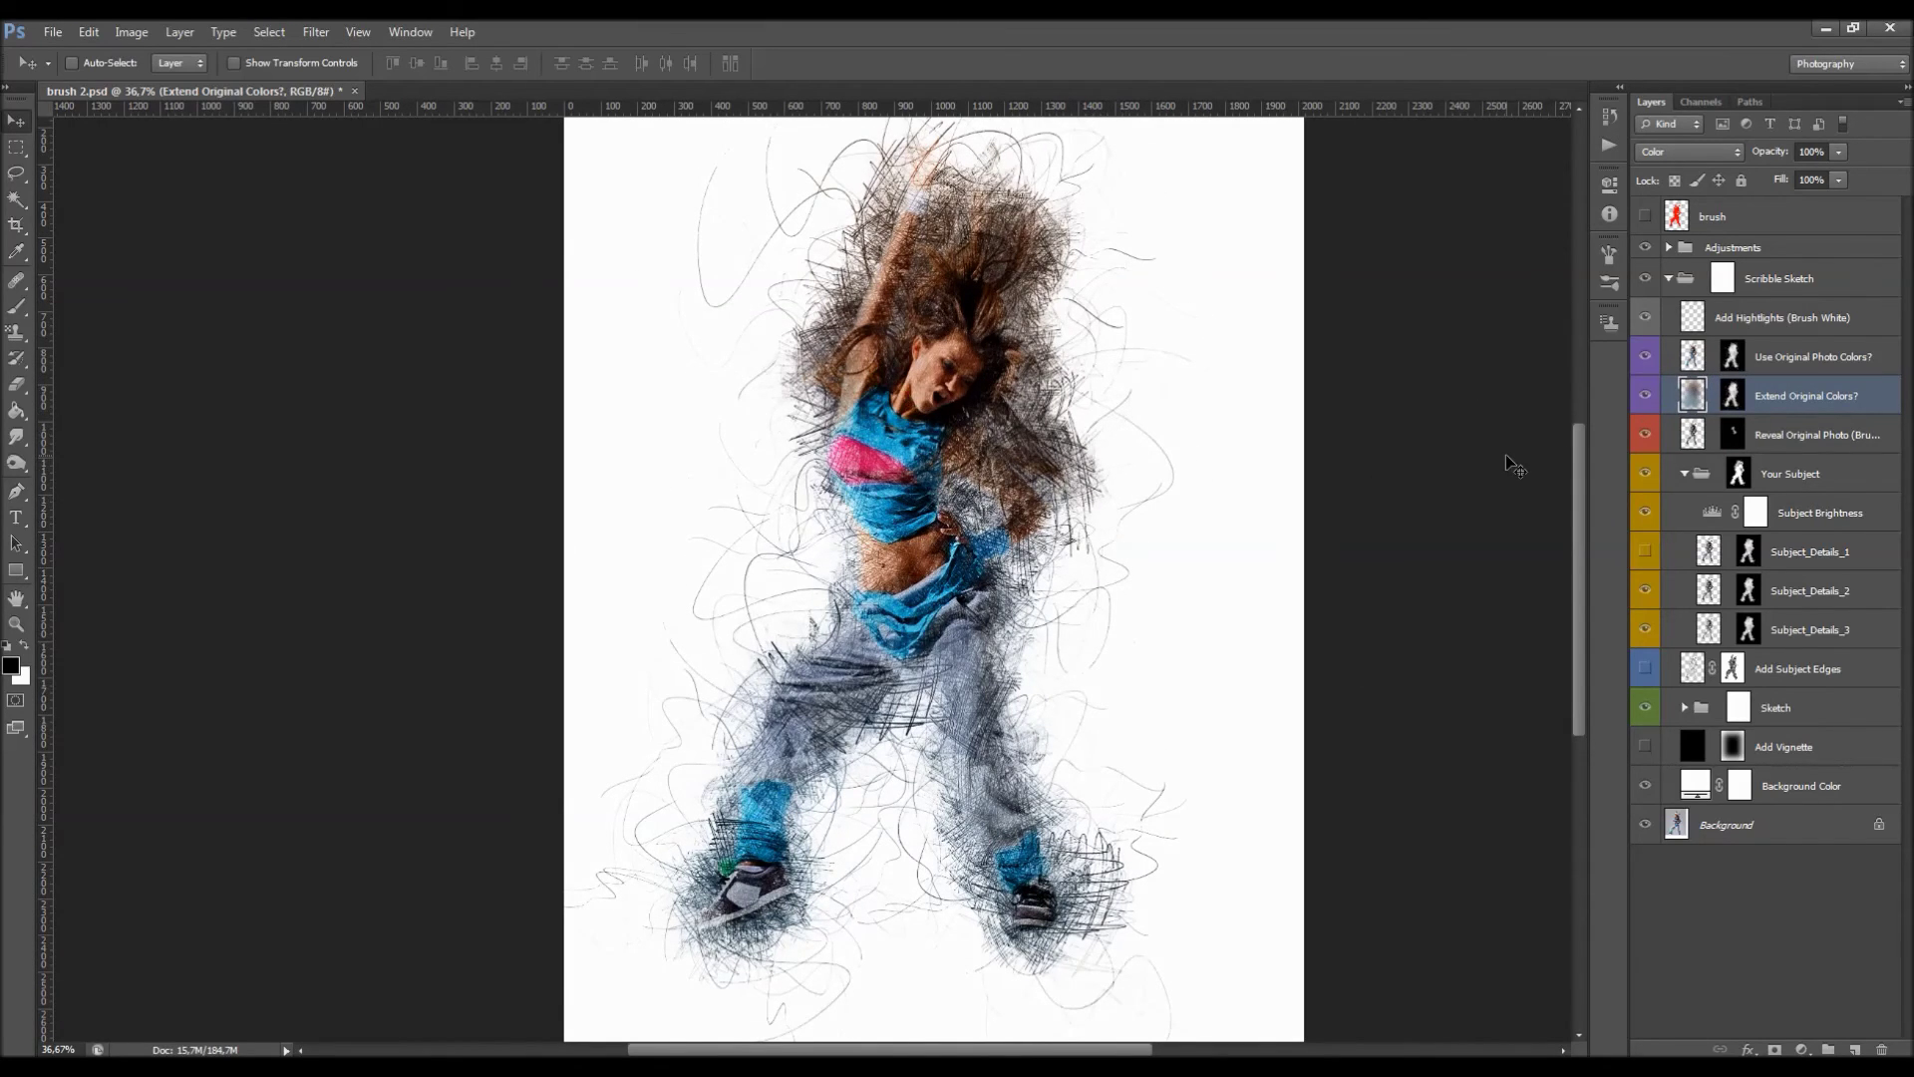
key("ctrl+j")
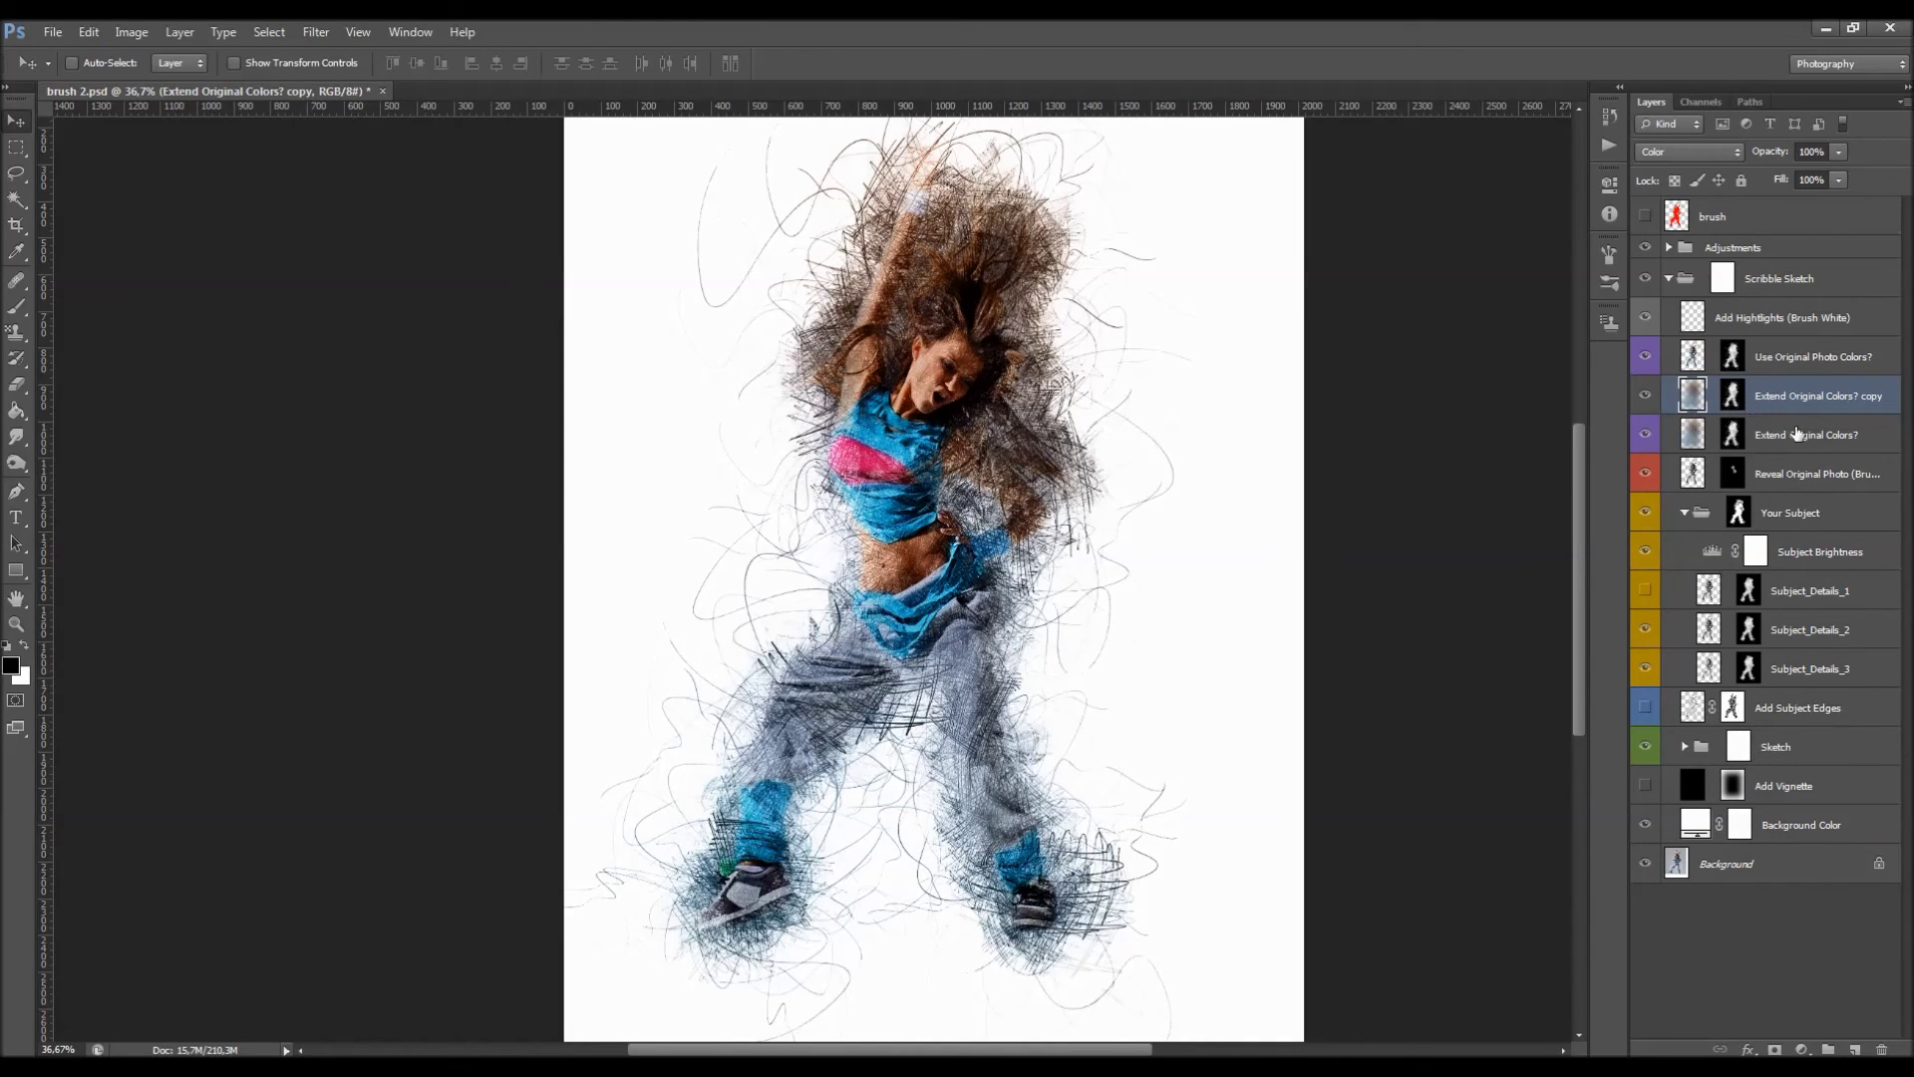
left_click(1834, 434, "ctrl")
key("ctrl+e")
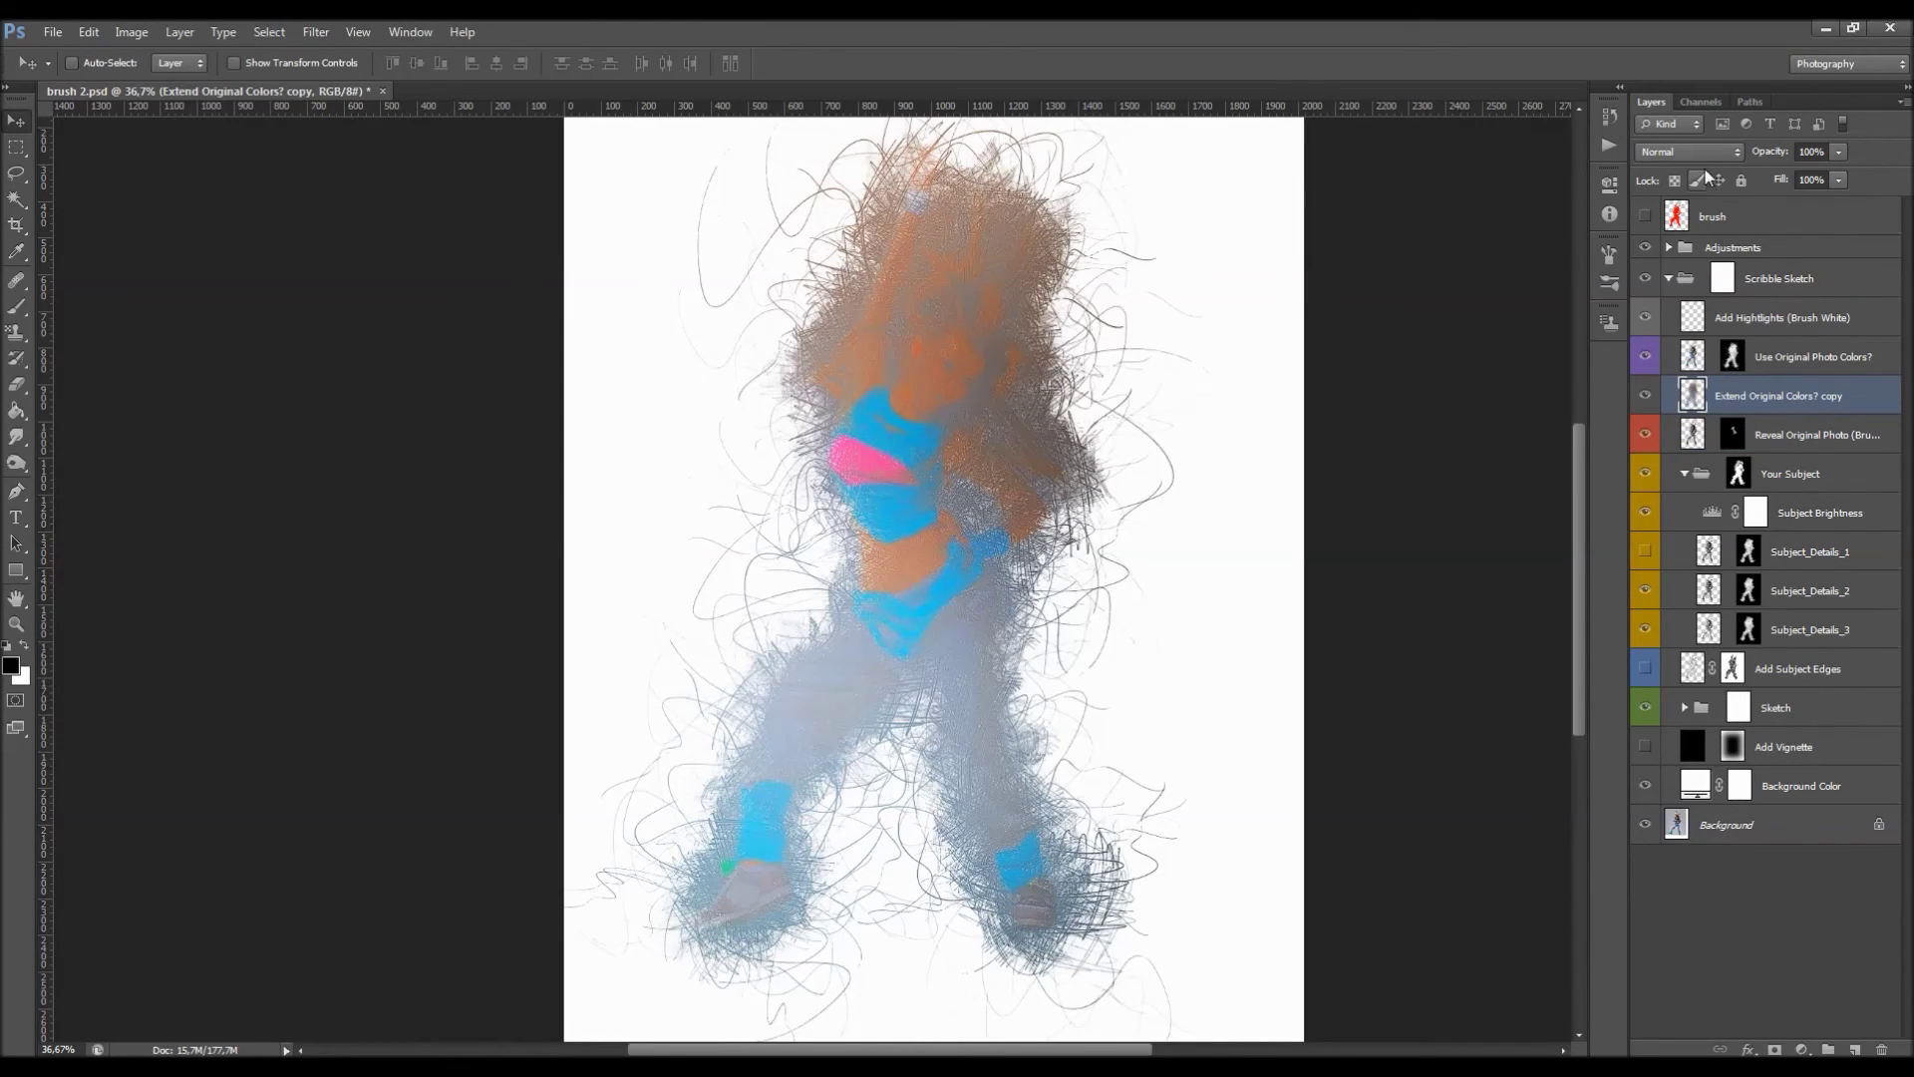
key("ctrl+z")
right_click(1796, 432)
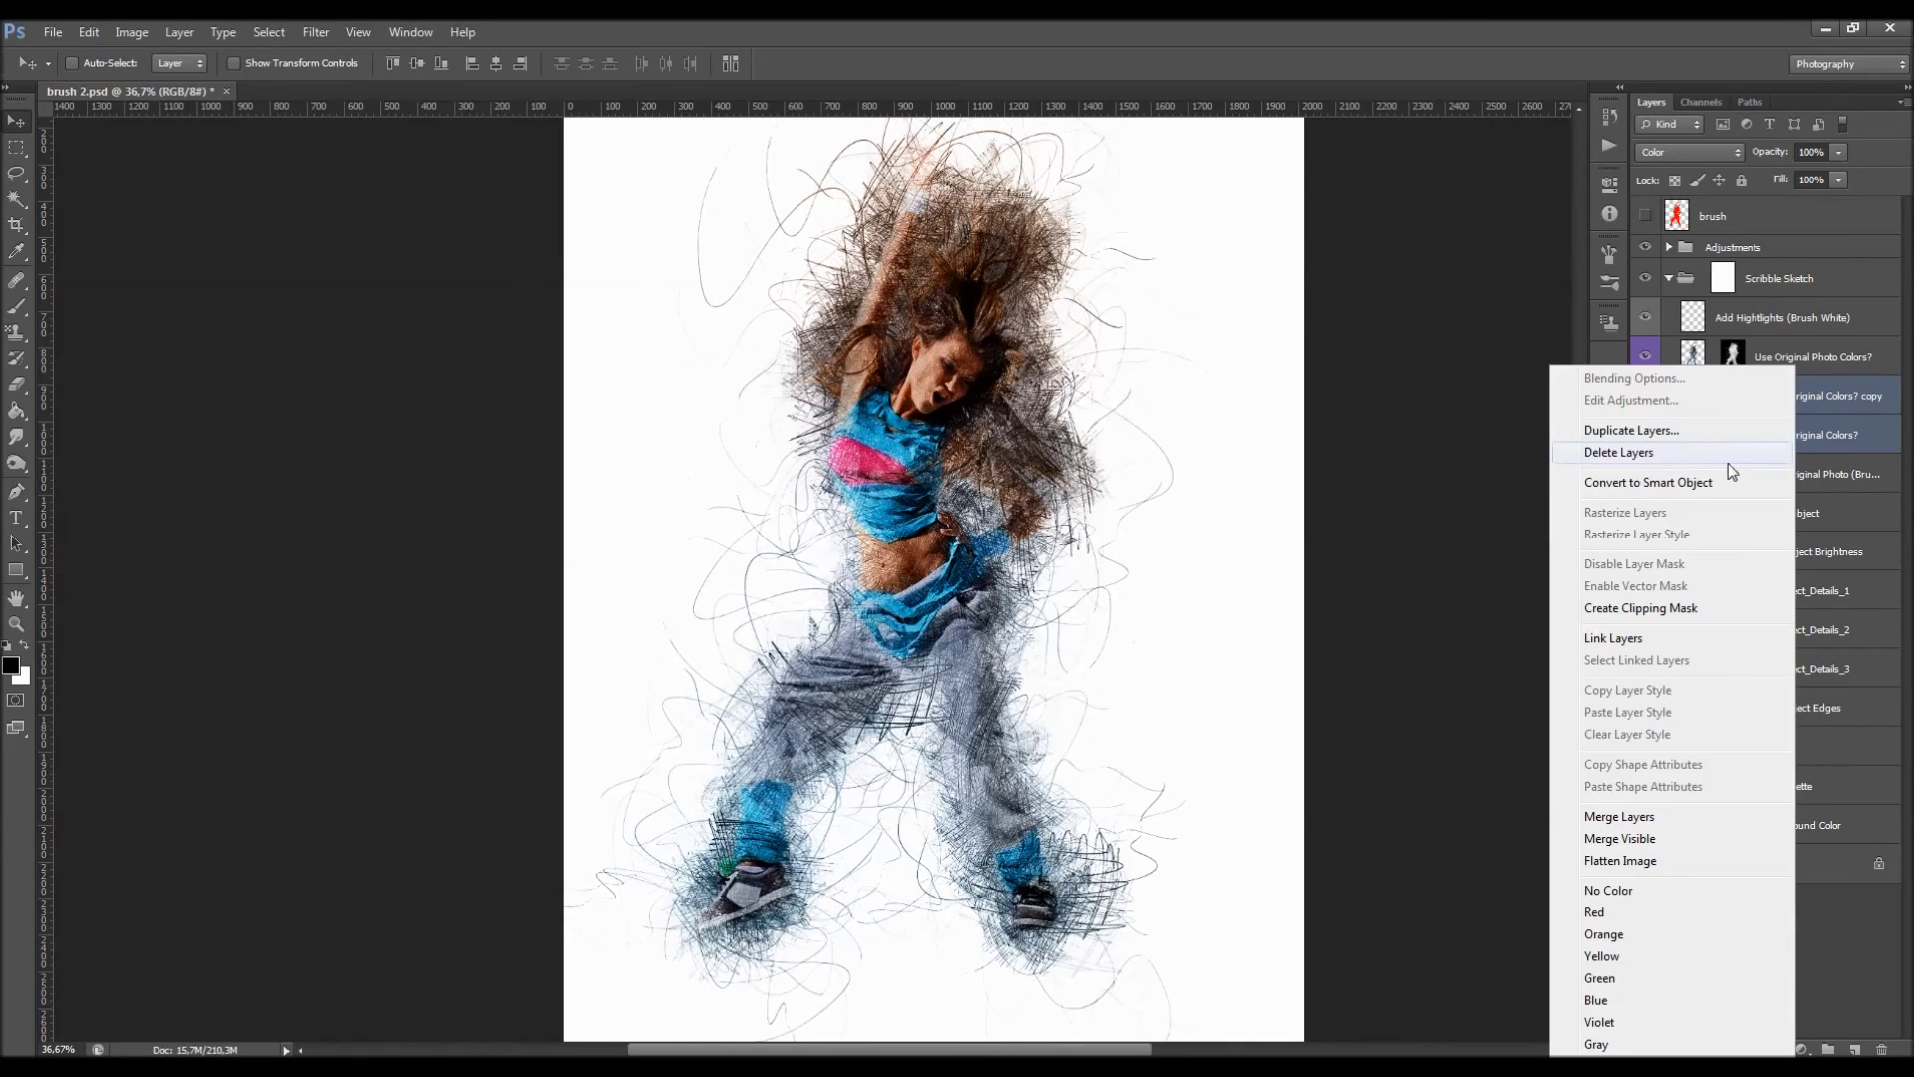
left_click(1625, 815)
Set the merged Extend Original Colors? copy layer to the Color blend mode and duplicate it twice.
left_click(1670, 150)
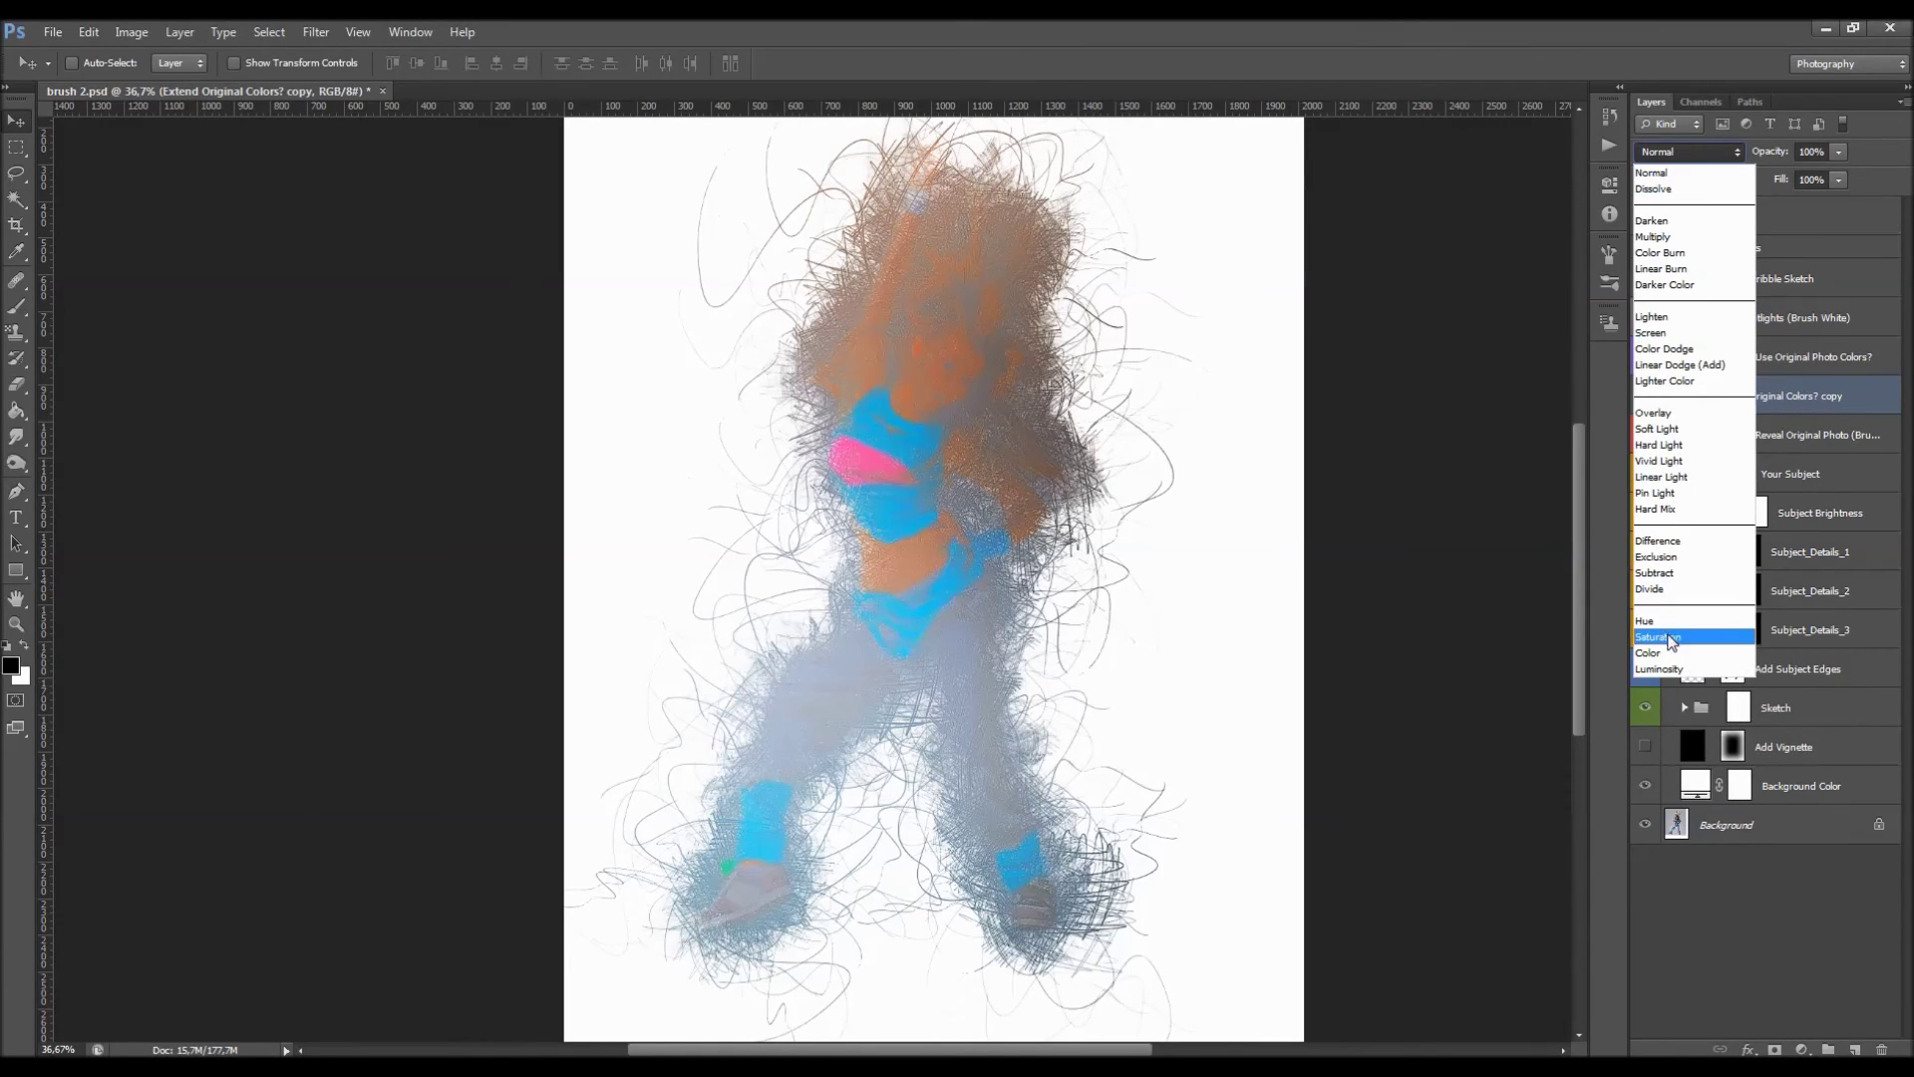
left_click(1694, 650)
key("ctrl+j")
key("ctrl+j")
key("ctrl+j")
key("ctrl+j")
key("ctrl+j")
key("ctrl+j")
key("ctrl+j")
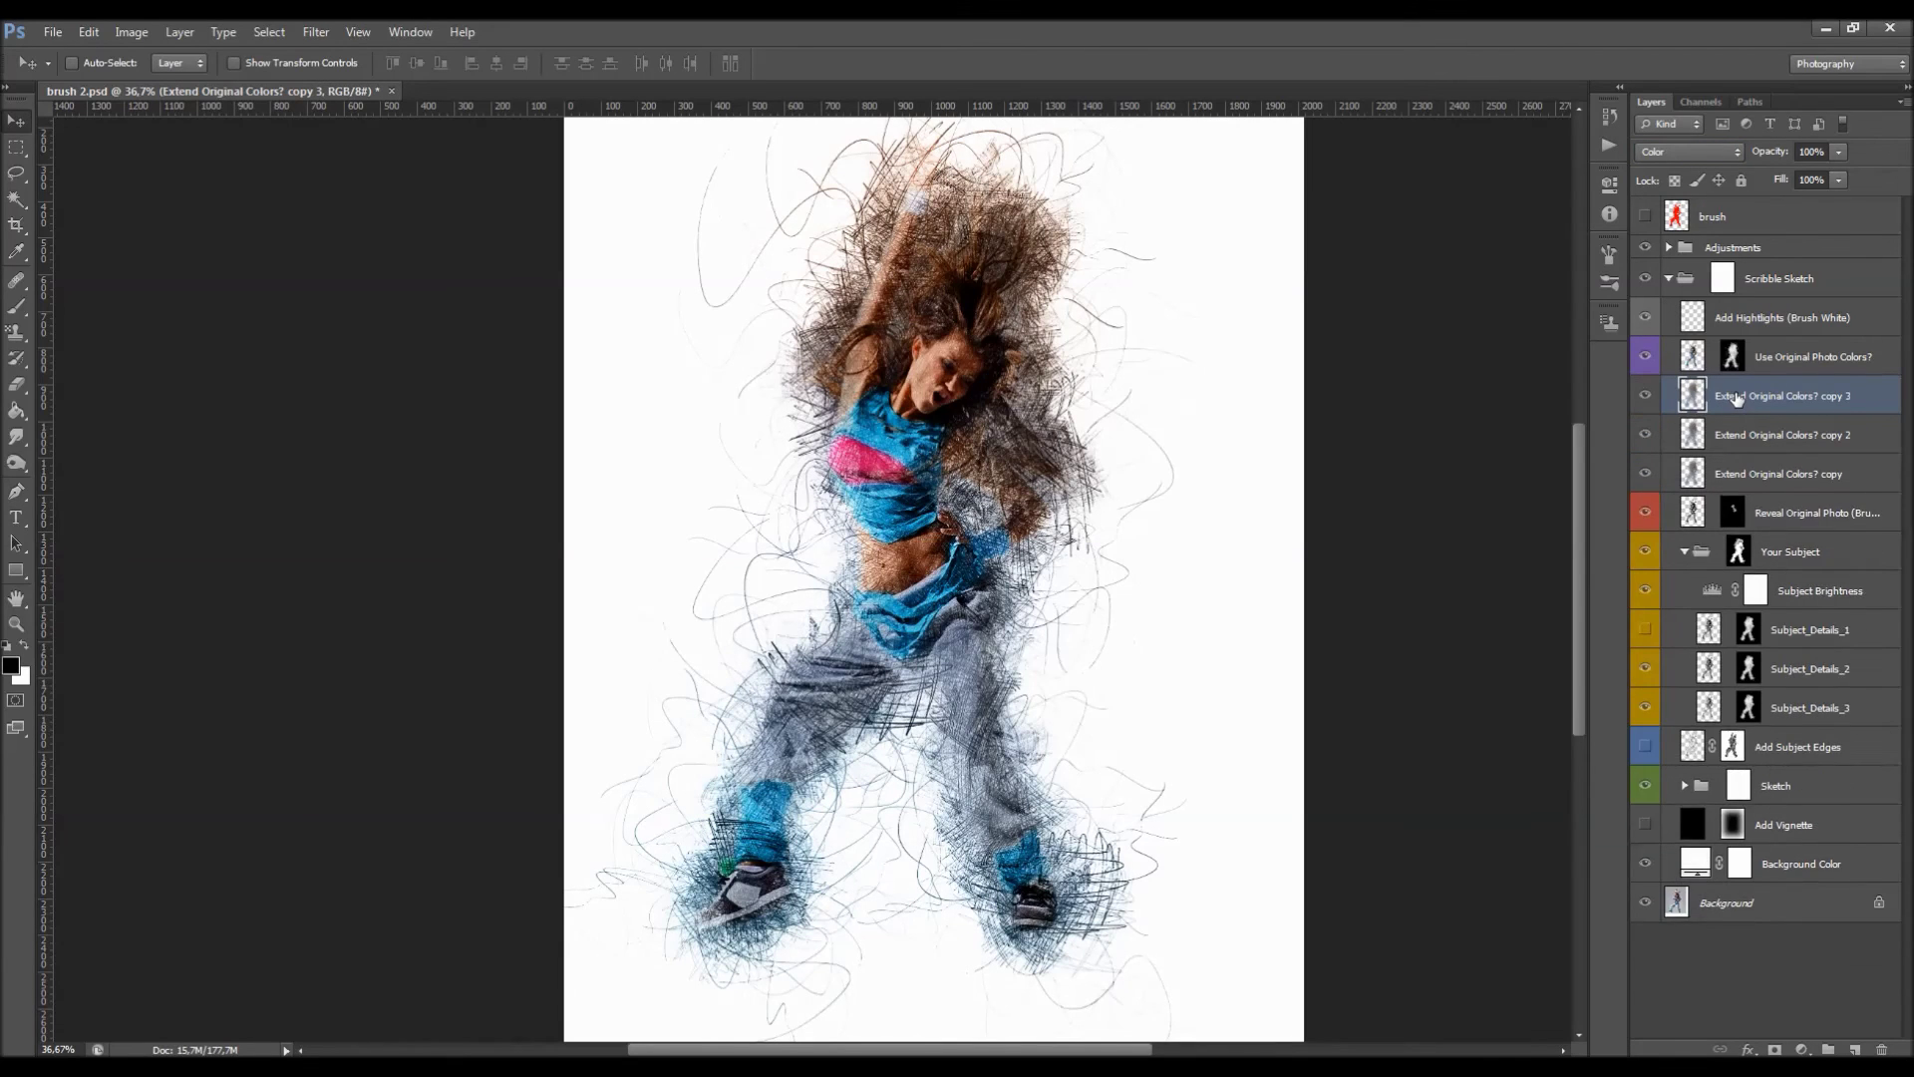
Merge the three Extend Original Colors? copy layers into one layer.
left_click(1779, 648, "shift")
key("ctrl+e")
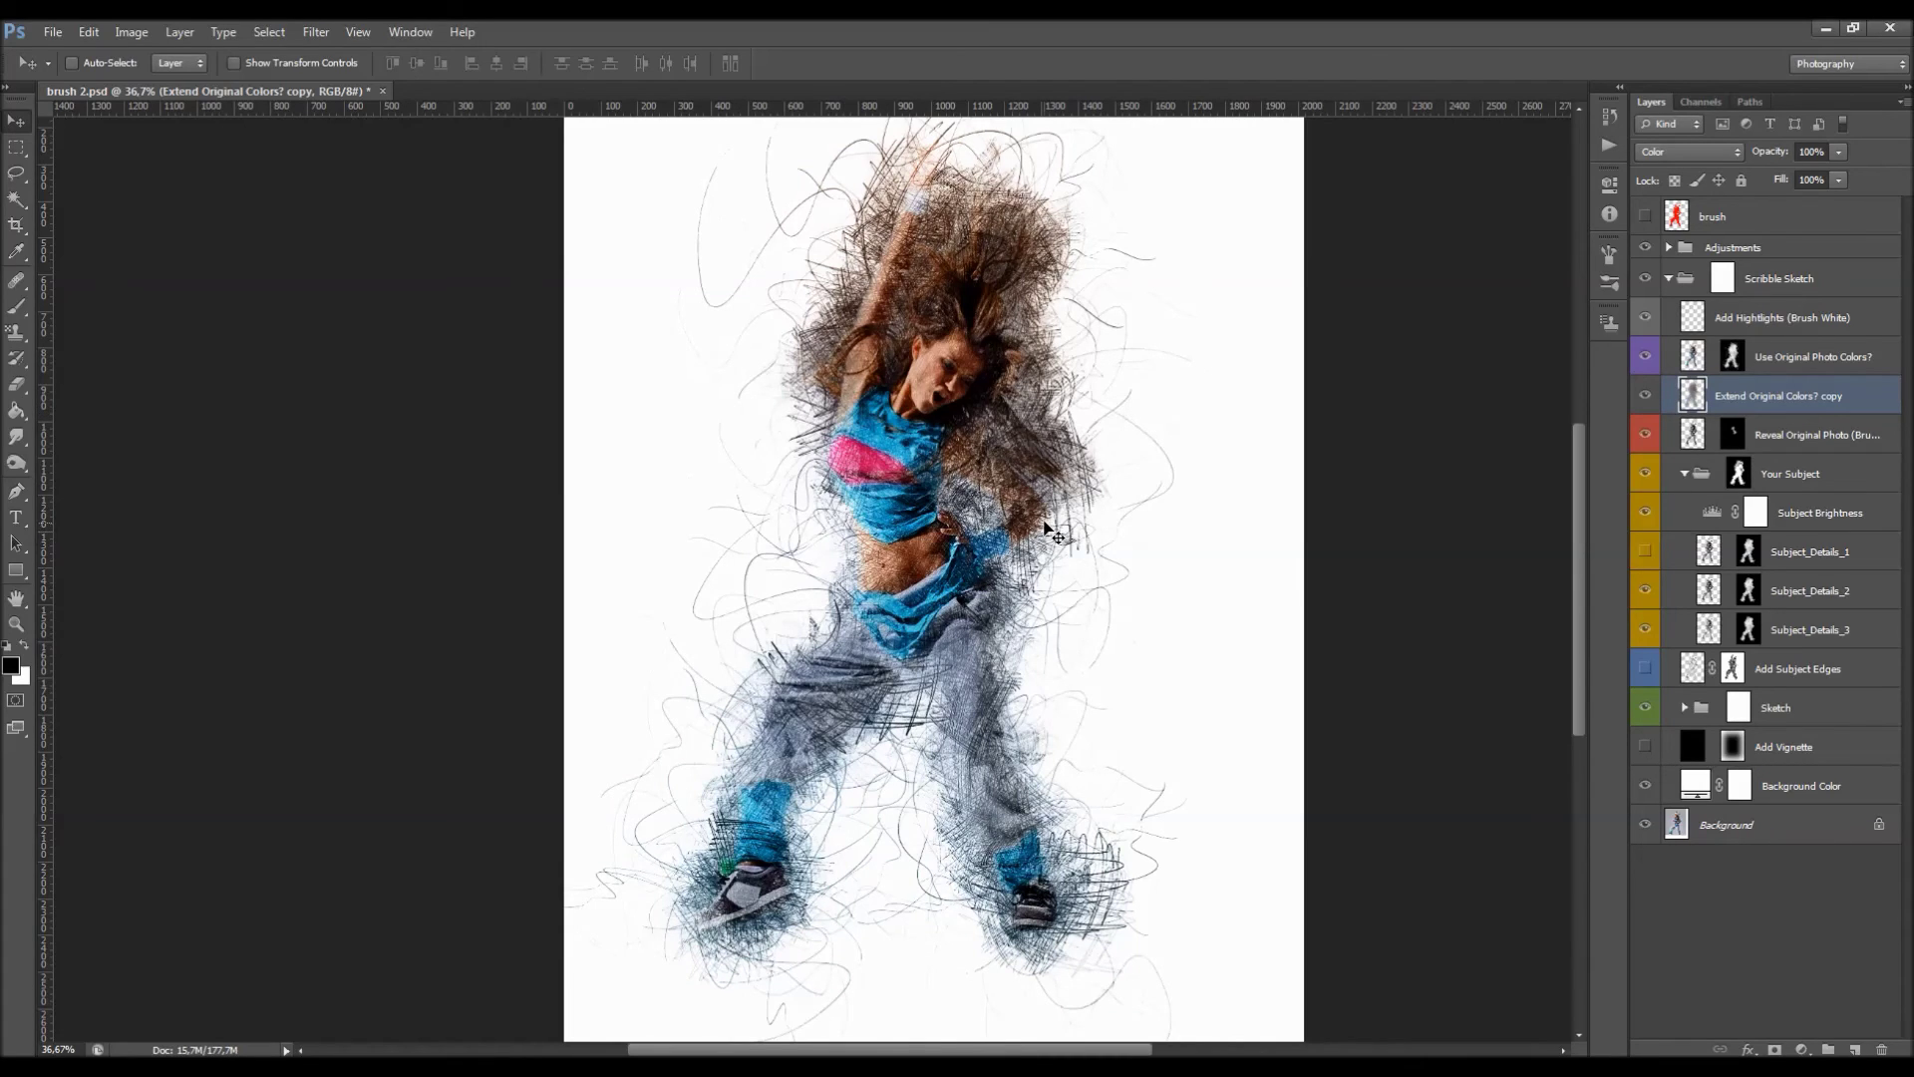
left_click(1646, 399)
scroll(838, 731, "up", 2)
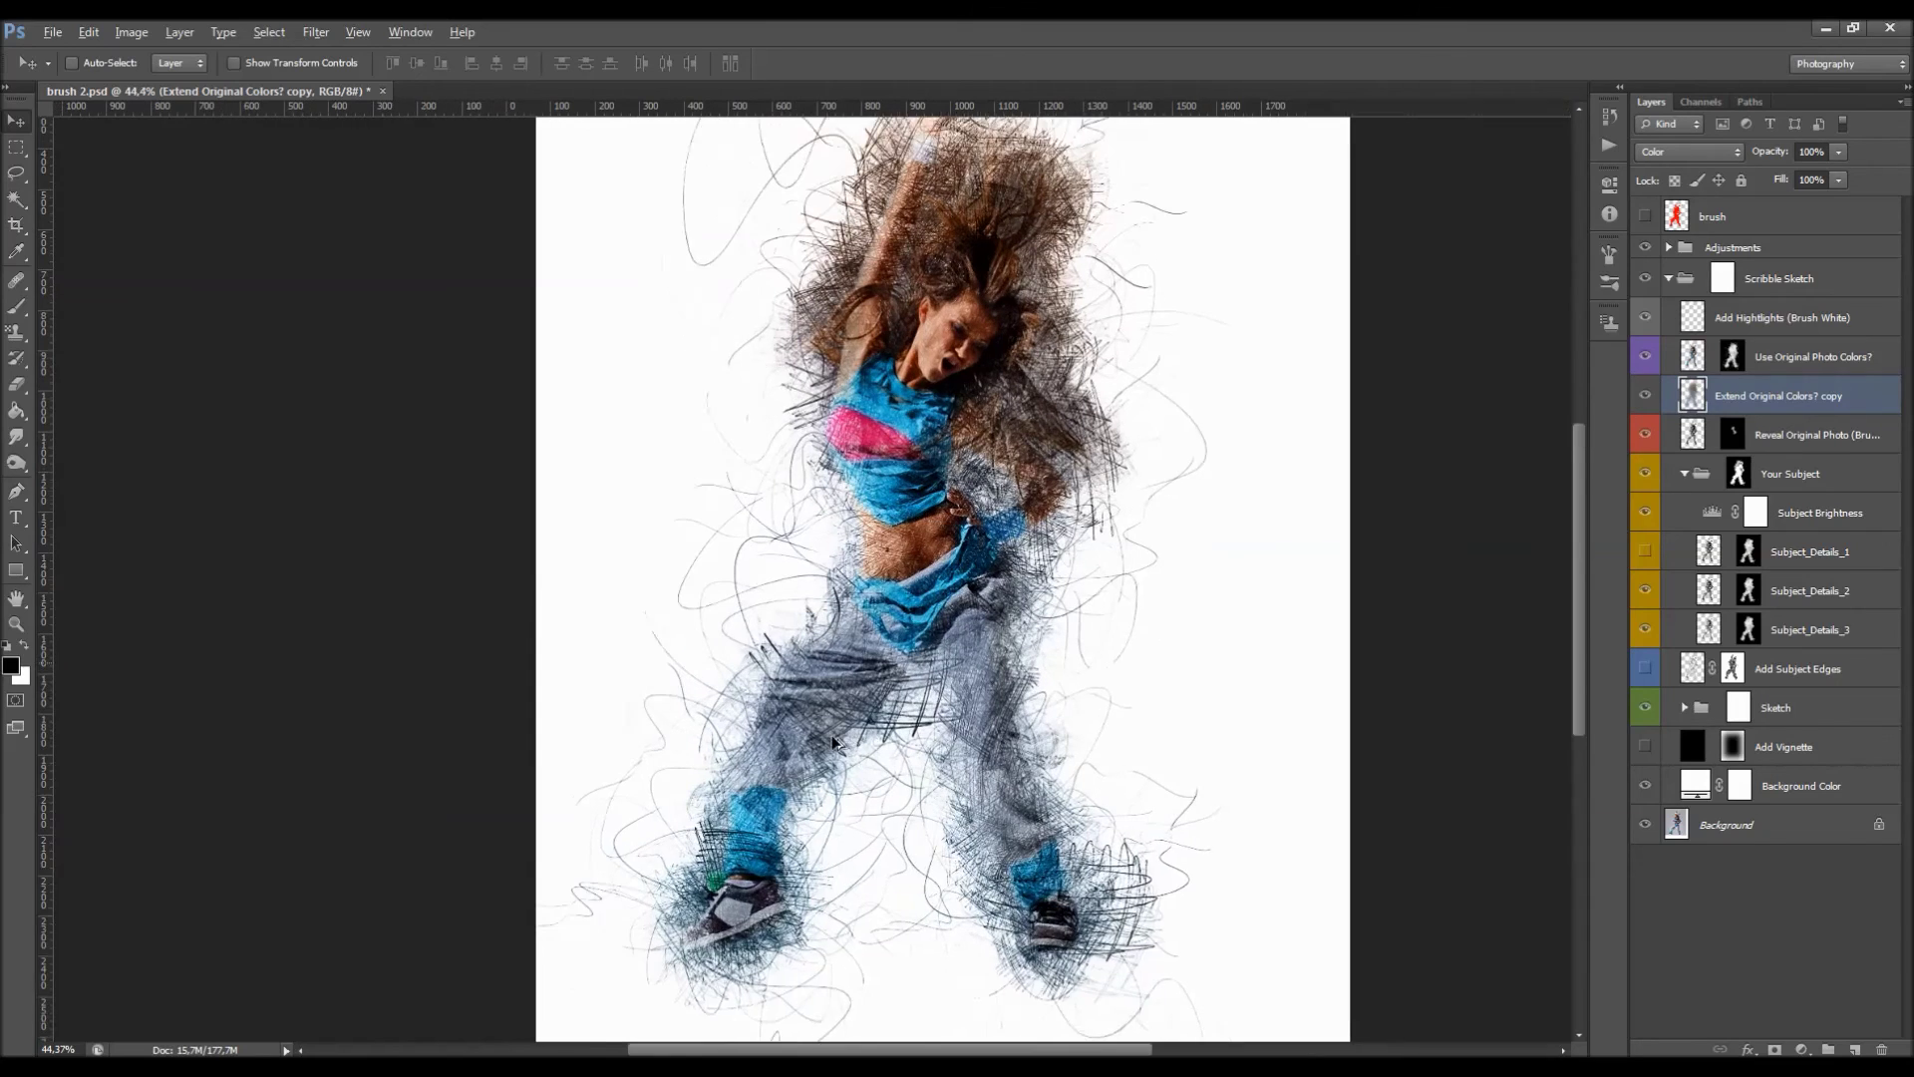
Target the Your Subject group's mask with the Brush tool and examine the dancer from head to feet.
left_click(1739, 473)
scroll(1167, 308, "up", 2)
key("b")
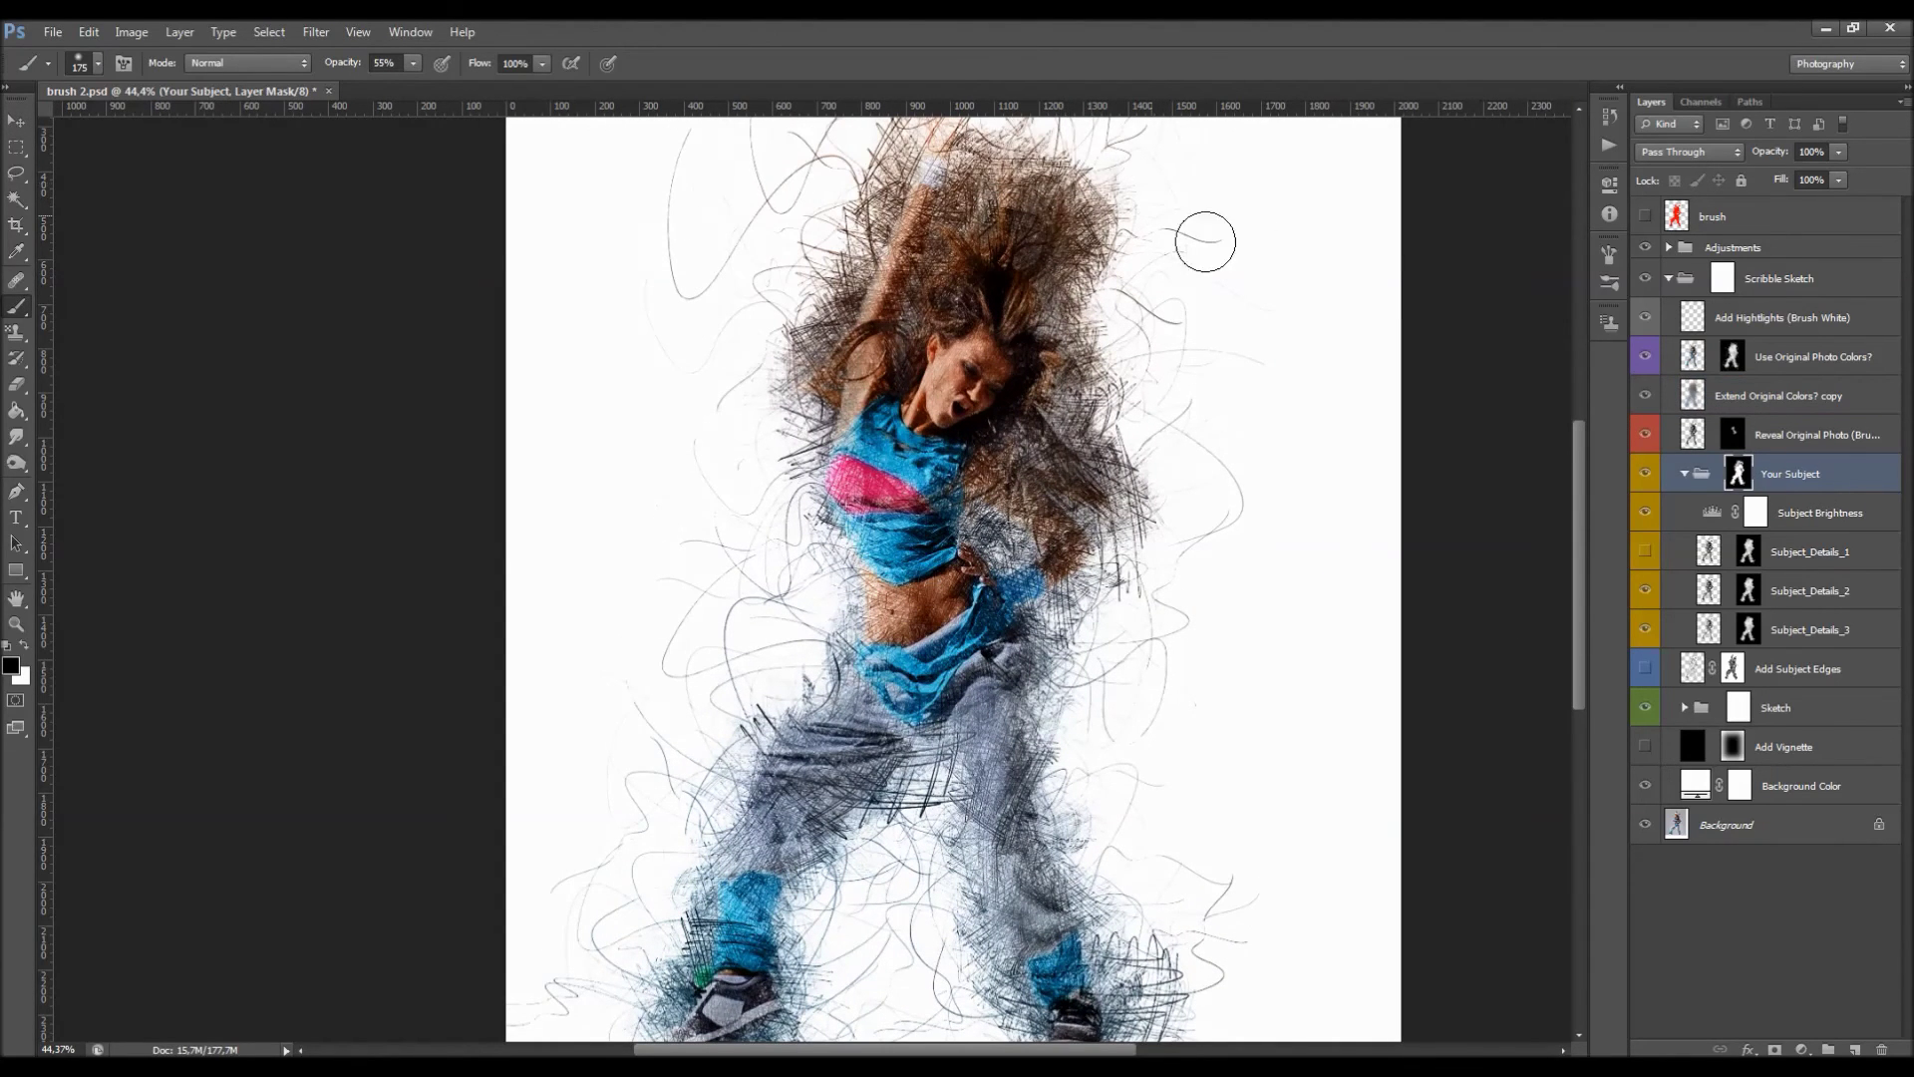
scroll(1192, 419, "down", 3)
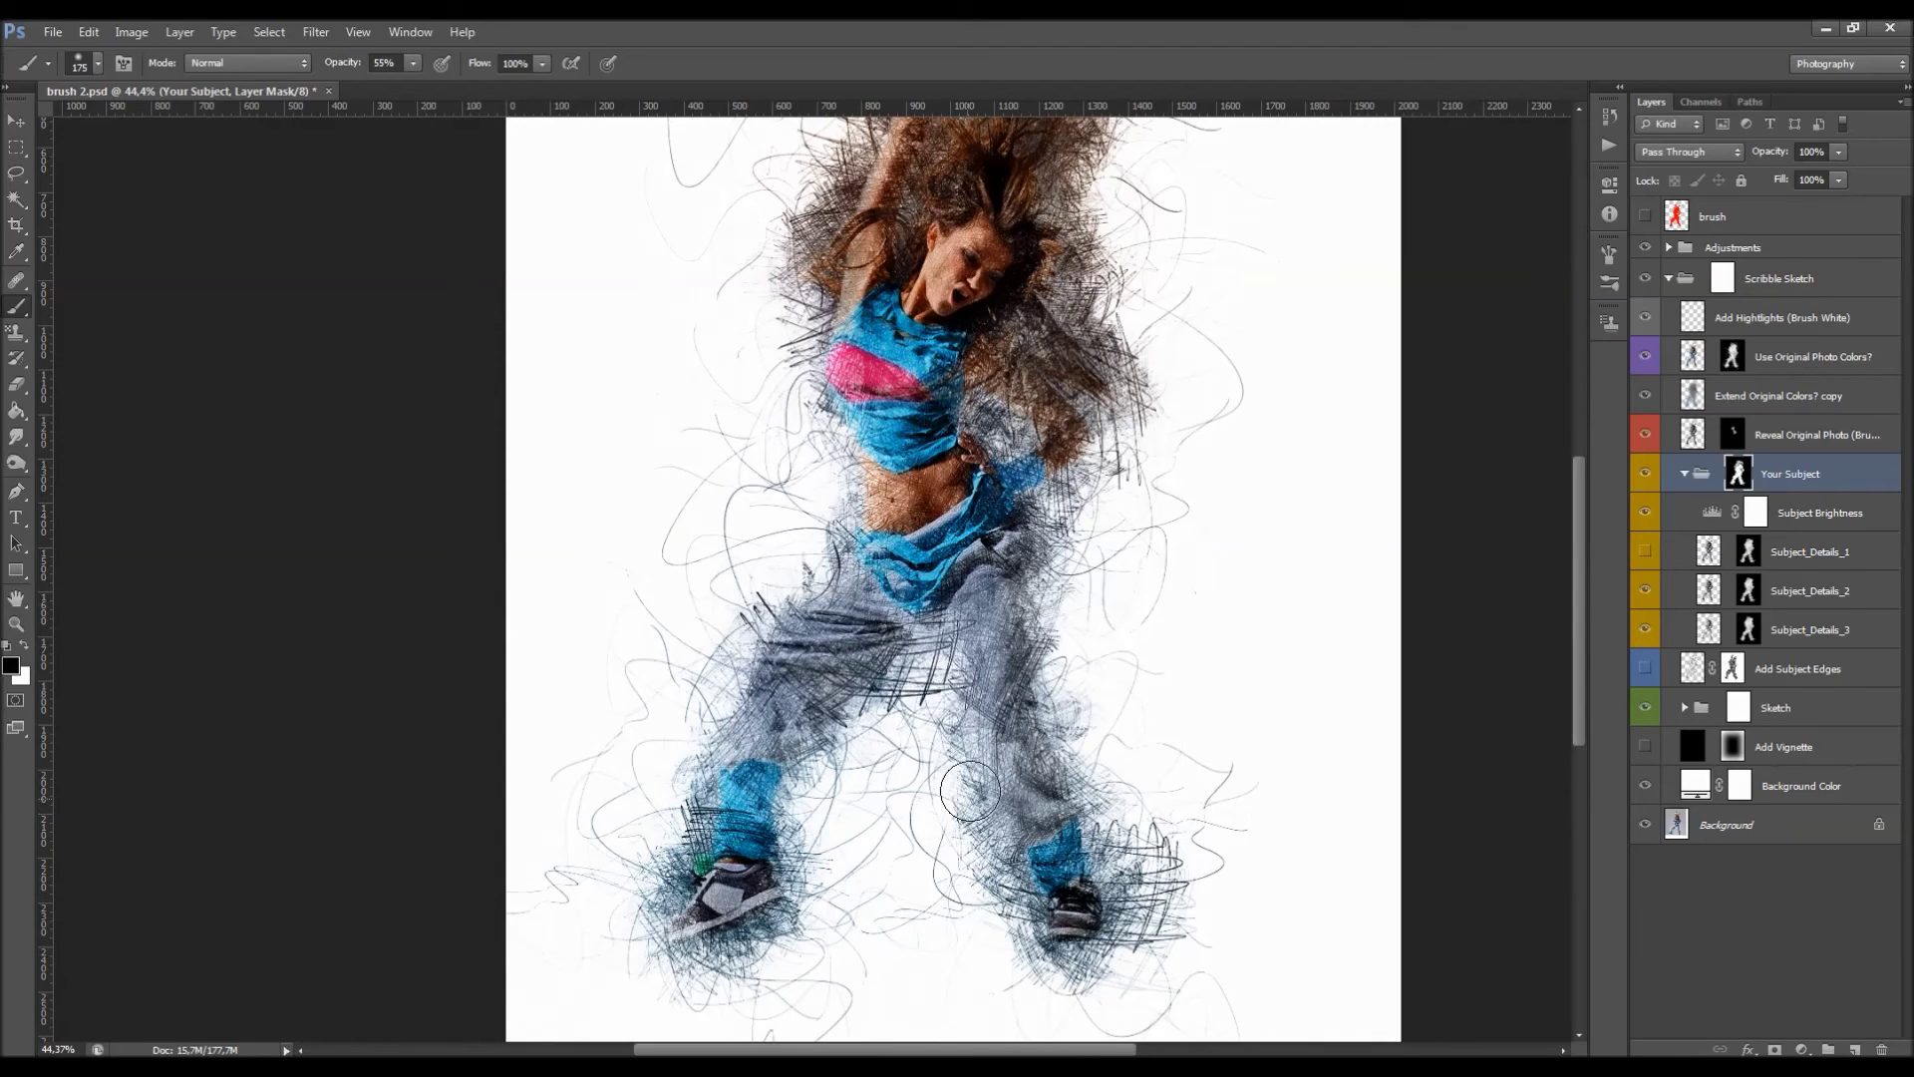
scroll(1044, 451, "up", 3)
scroll(1044, 451, "up", 2)
scroll(1049, 435, "down", 1)
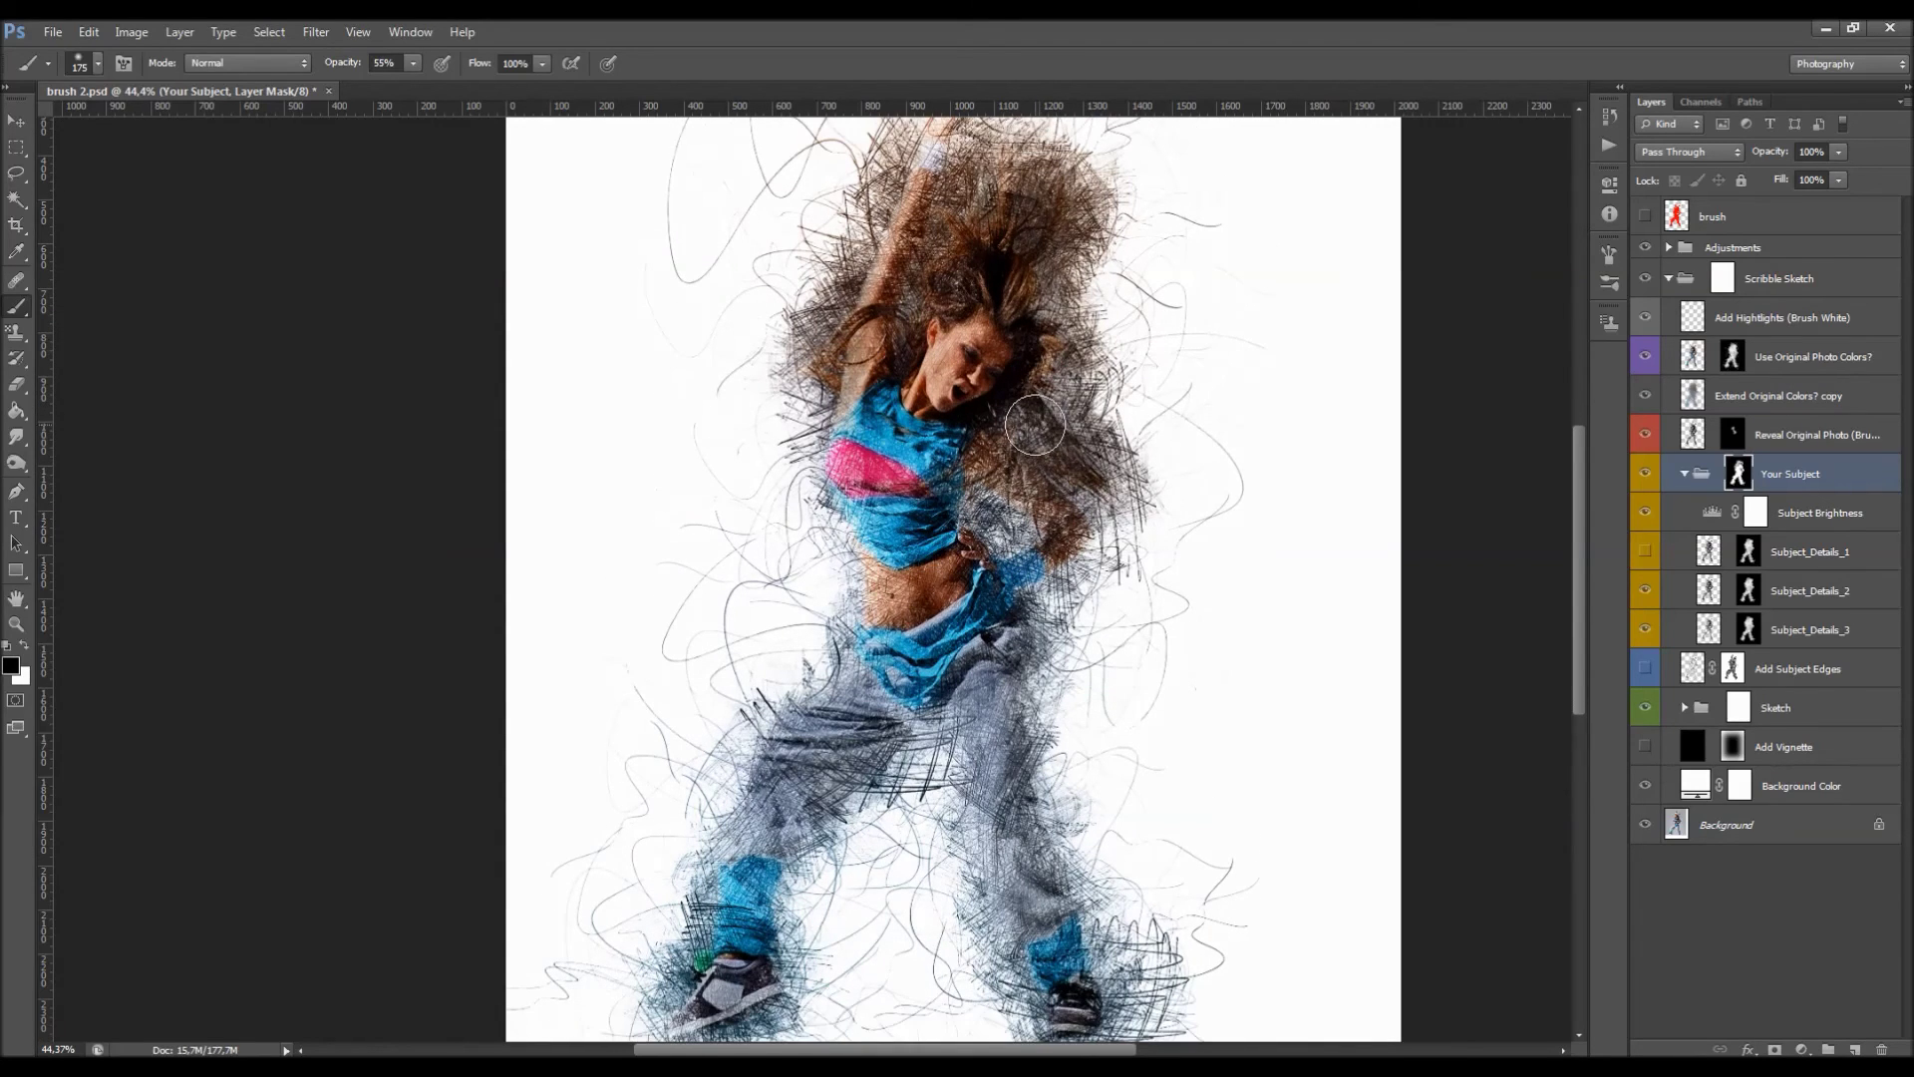
Paint white on the Add Highlights layer over the dancer's legs, torso and raised arm with a 600 px brush at 55% opacity.
left_click(1734, 328)
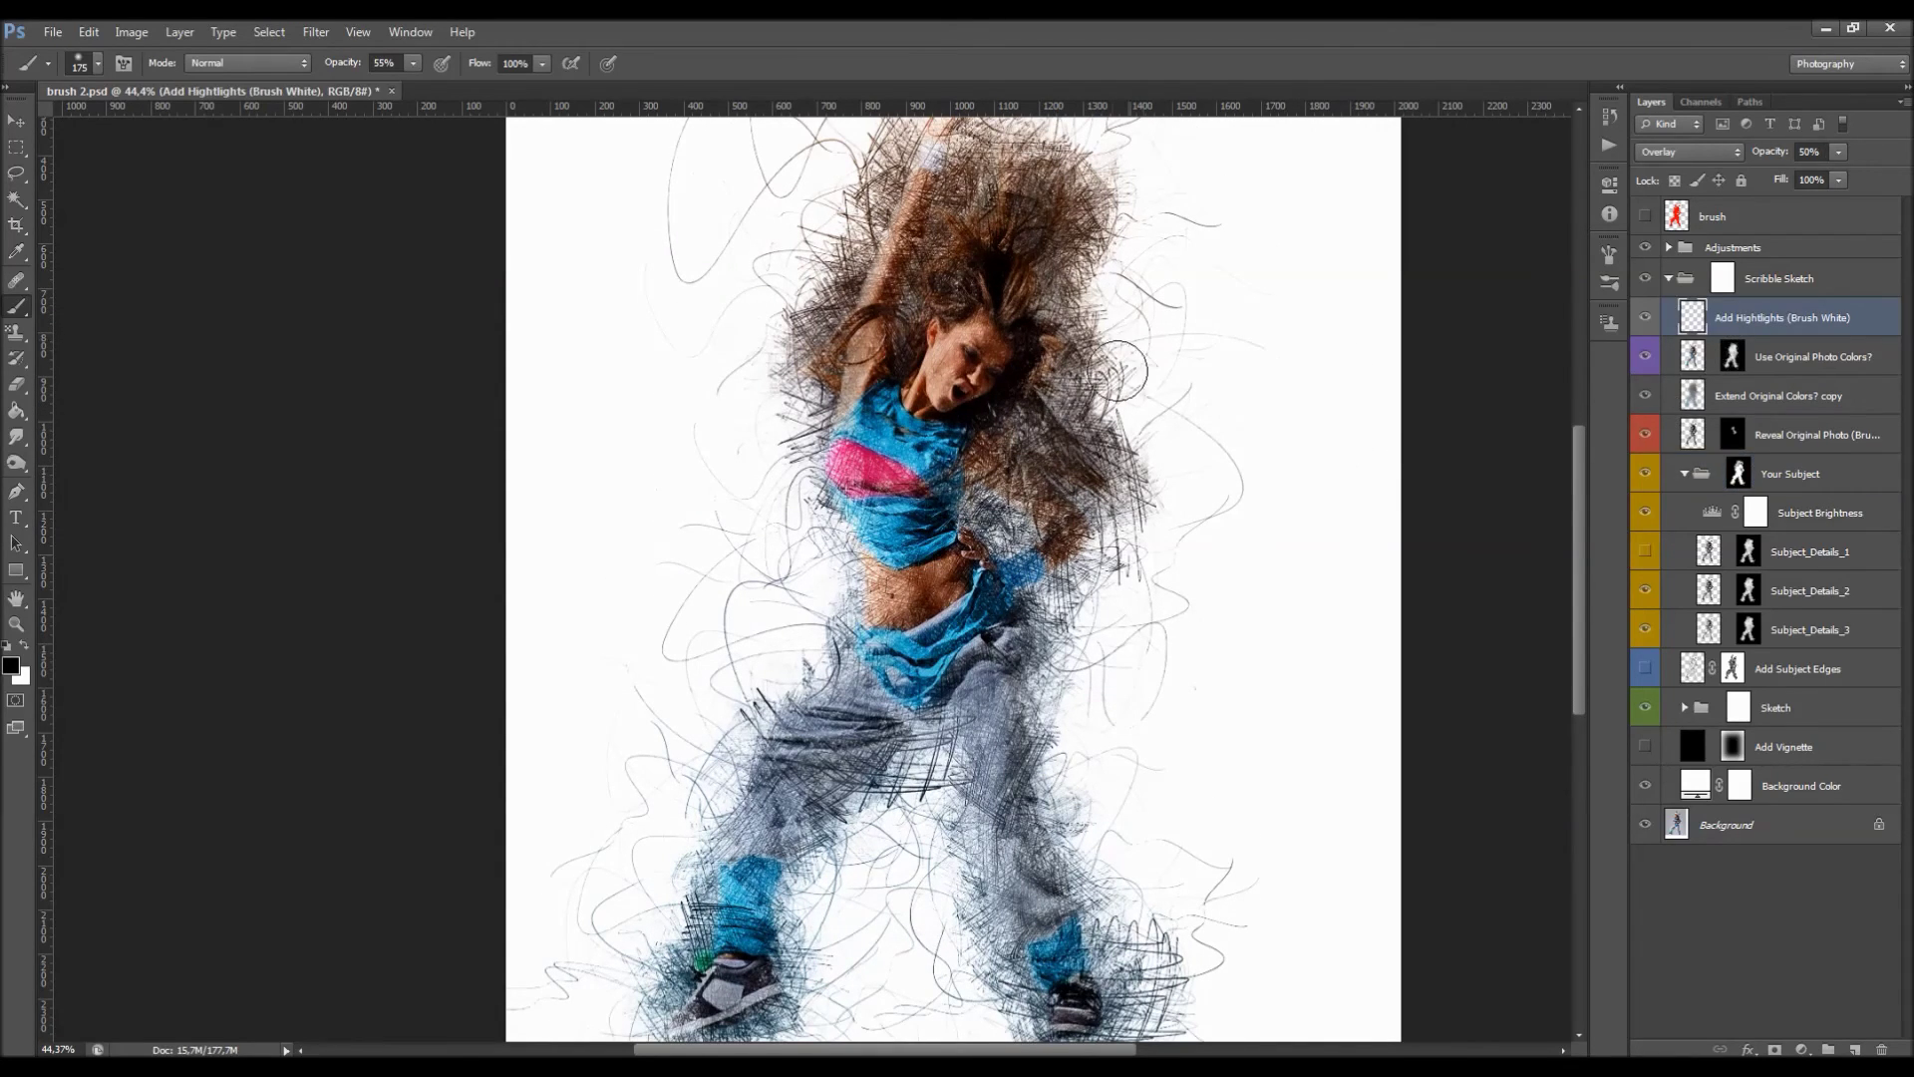
scroll(1114, 439, "down", 2)
scroll(982, 473, "up", 1)
left_click(24, 646)
key("]")
key("]")
key("]")
key("]")
key("]")
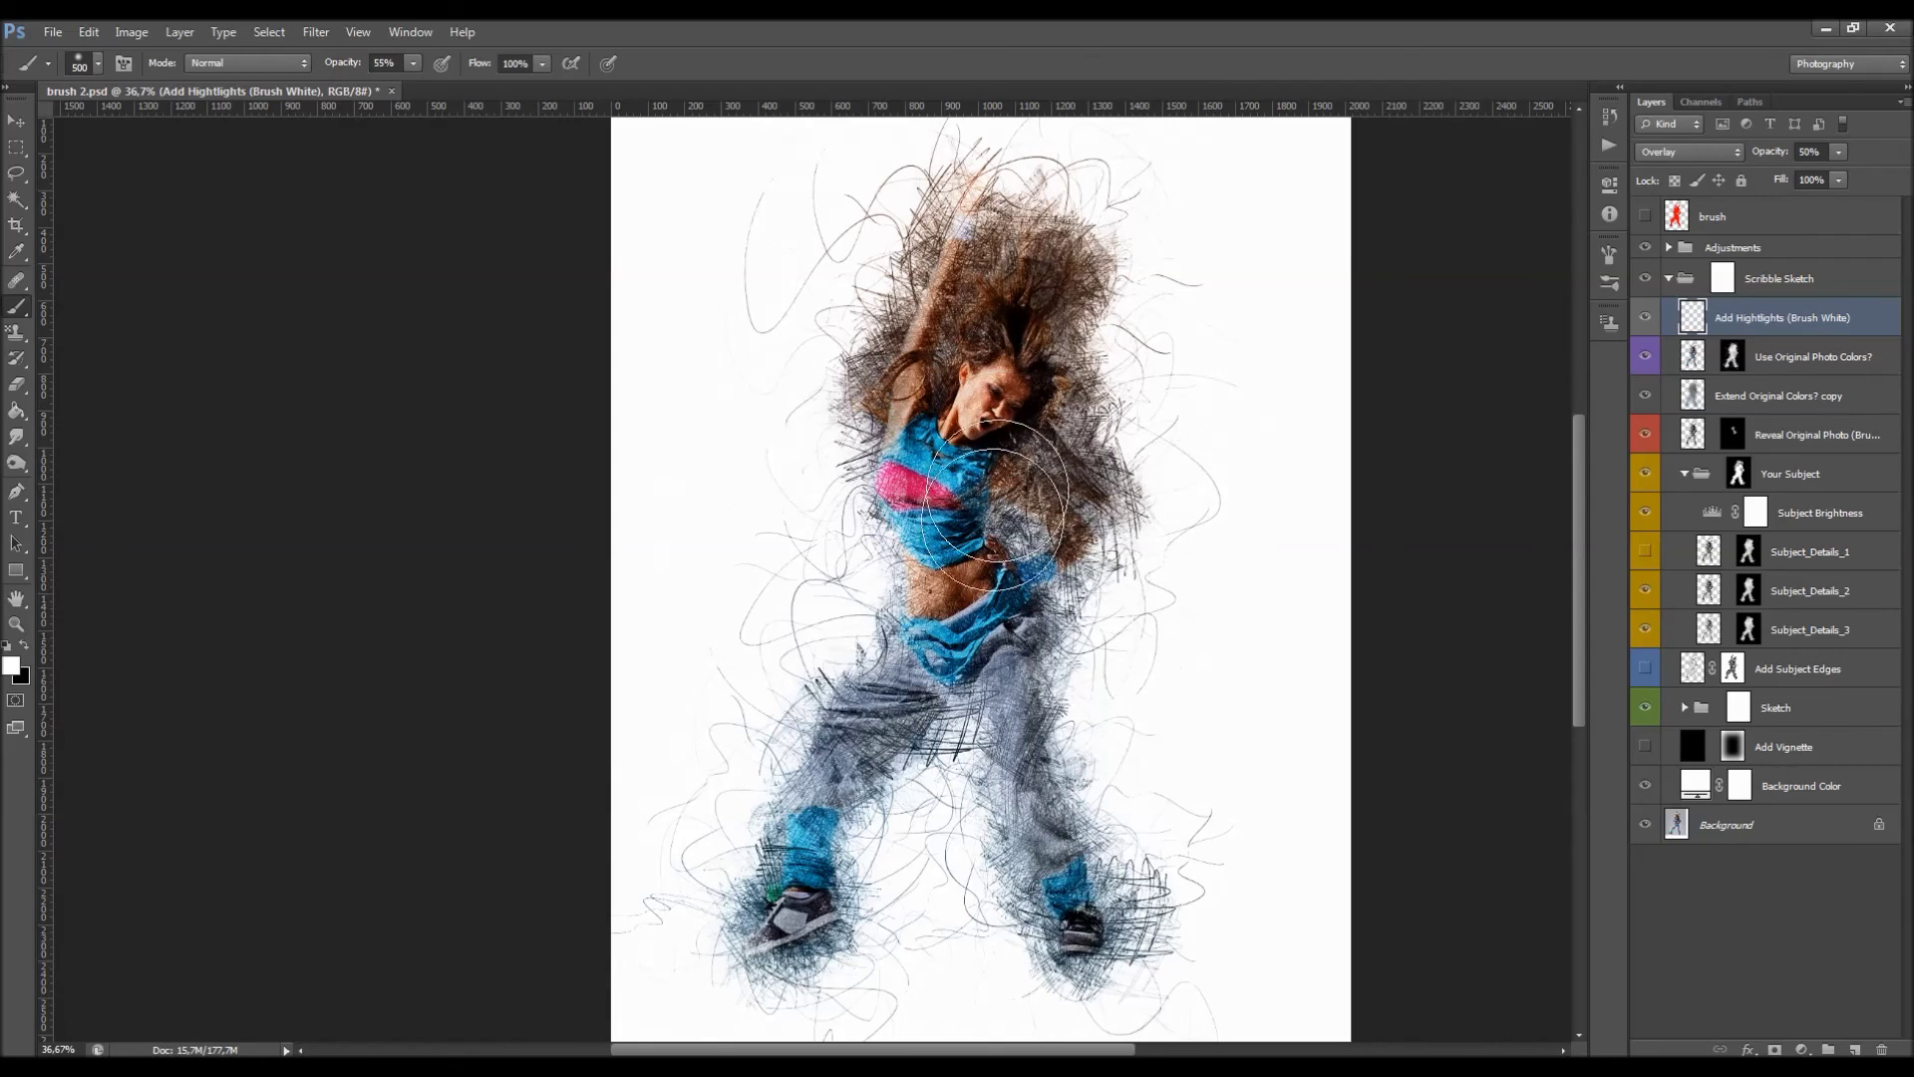
key("]")
mouse_move(1019, 711)
left_mouse_down()
mouse_move(1084, 909)
mouse_move(1084, 892)
left_mouse_up()
left_click_drag(821, 901, 855, 711)
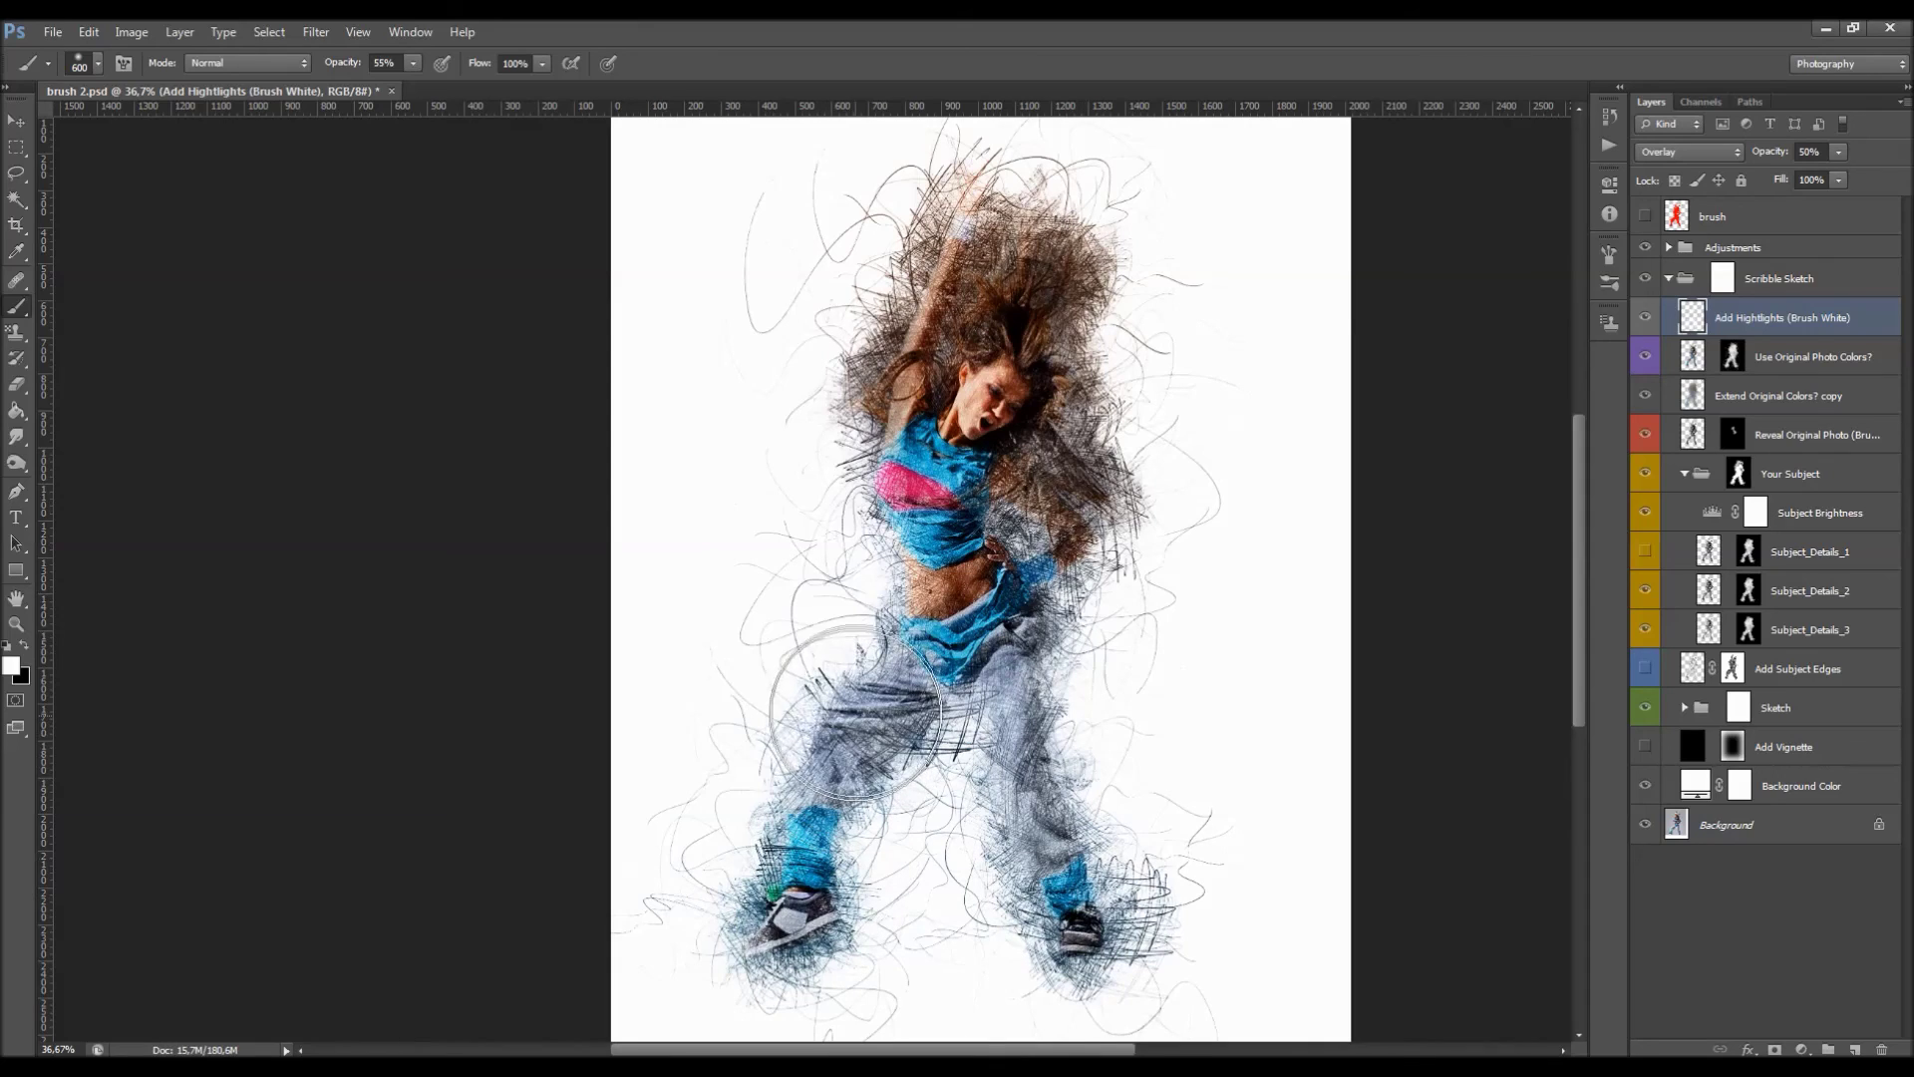
left_click(909, 464)
left_click(925, 327)
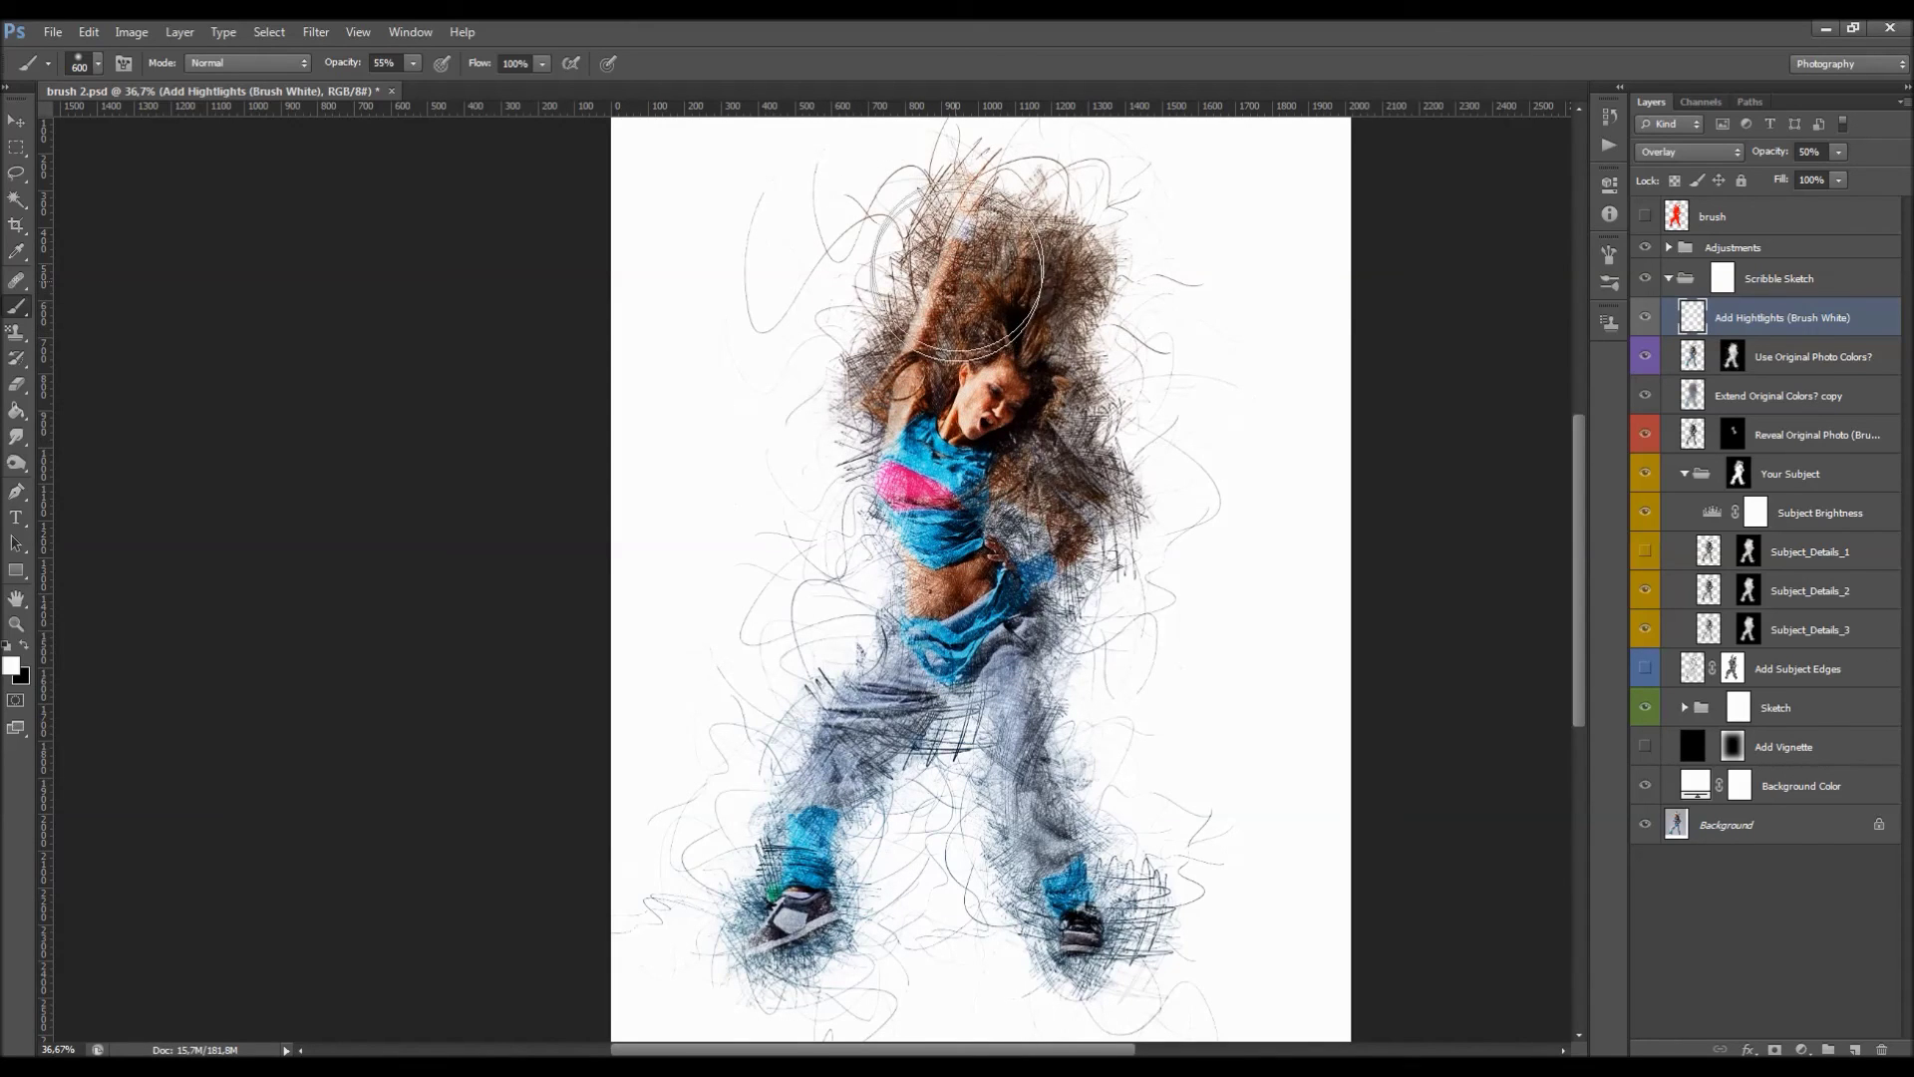
Set the Add Highlights layer's opacity to 59% and open the Subject Brightness levels to try the shadow input slider.
key("v")
left_click_drag(1769, 156, 1780, 156)
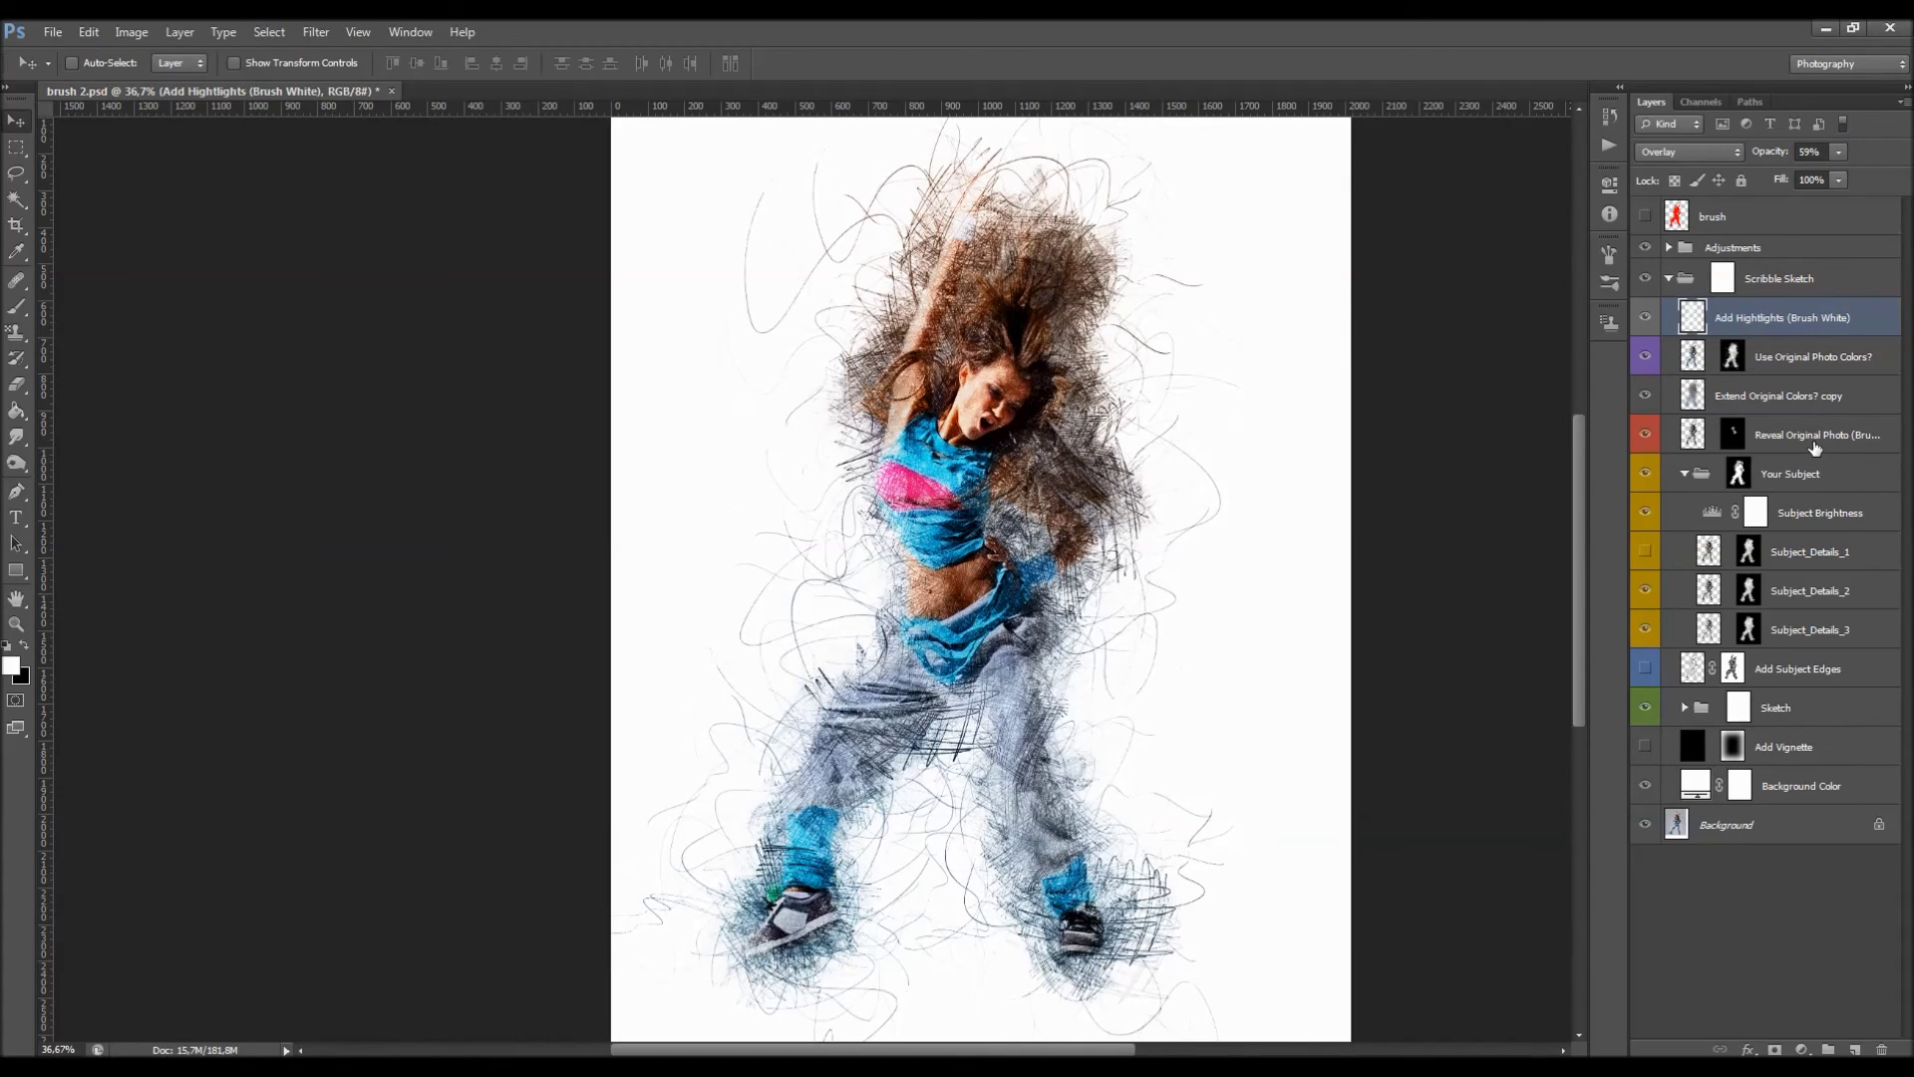
double_click(1712, 512)
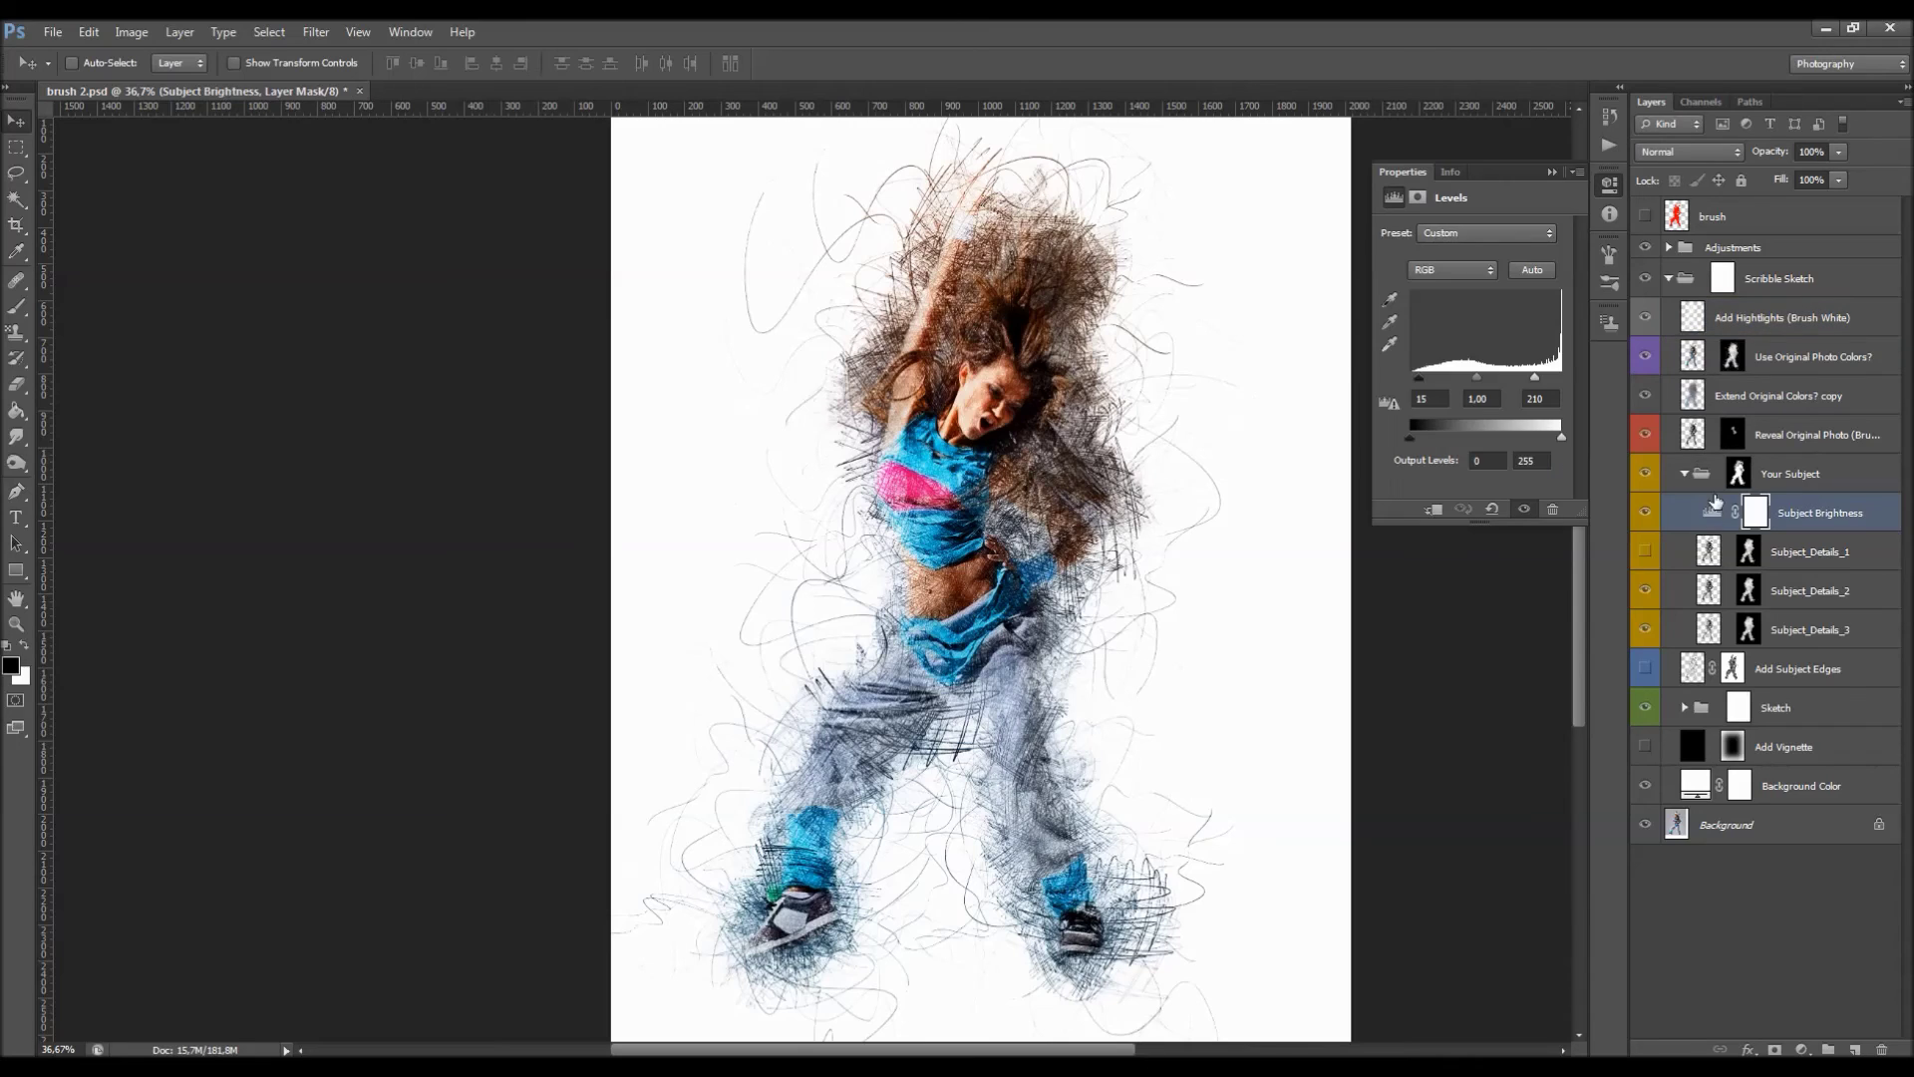
mouse_move(1418, 377)
left_mouse_down()
mouse_move(1401, 375)
mouse_move(1418, 378)
left_mouse_up()
Collapse the Your Subject group, show the Add Subject Edges layer and set its opacity to 16%.
left_click(1684, 474)
left_click(1758, 511)
left_click(1647, 512)
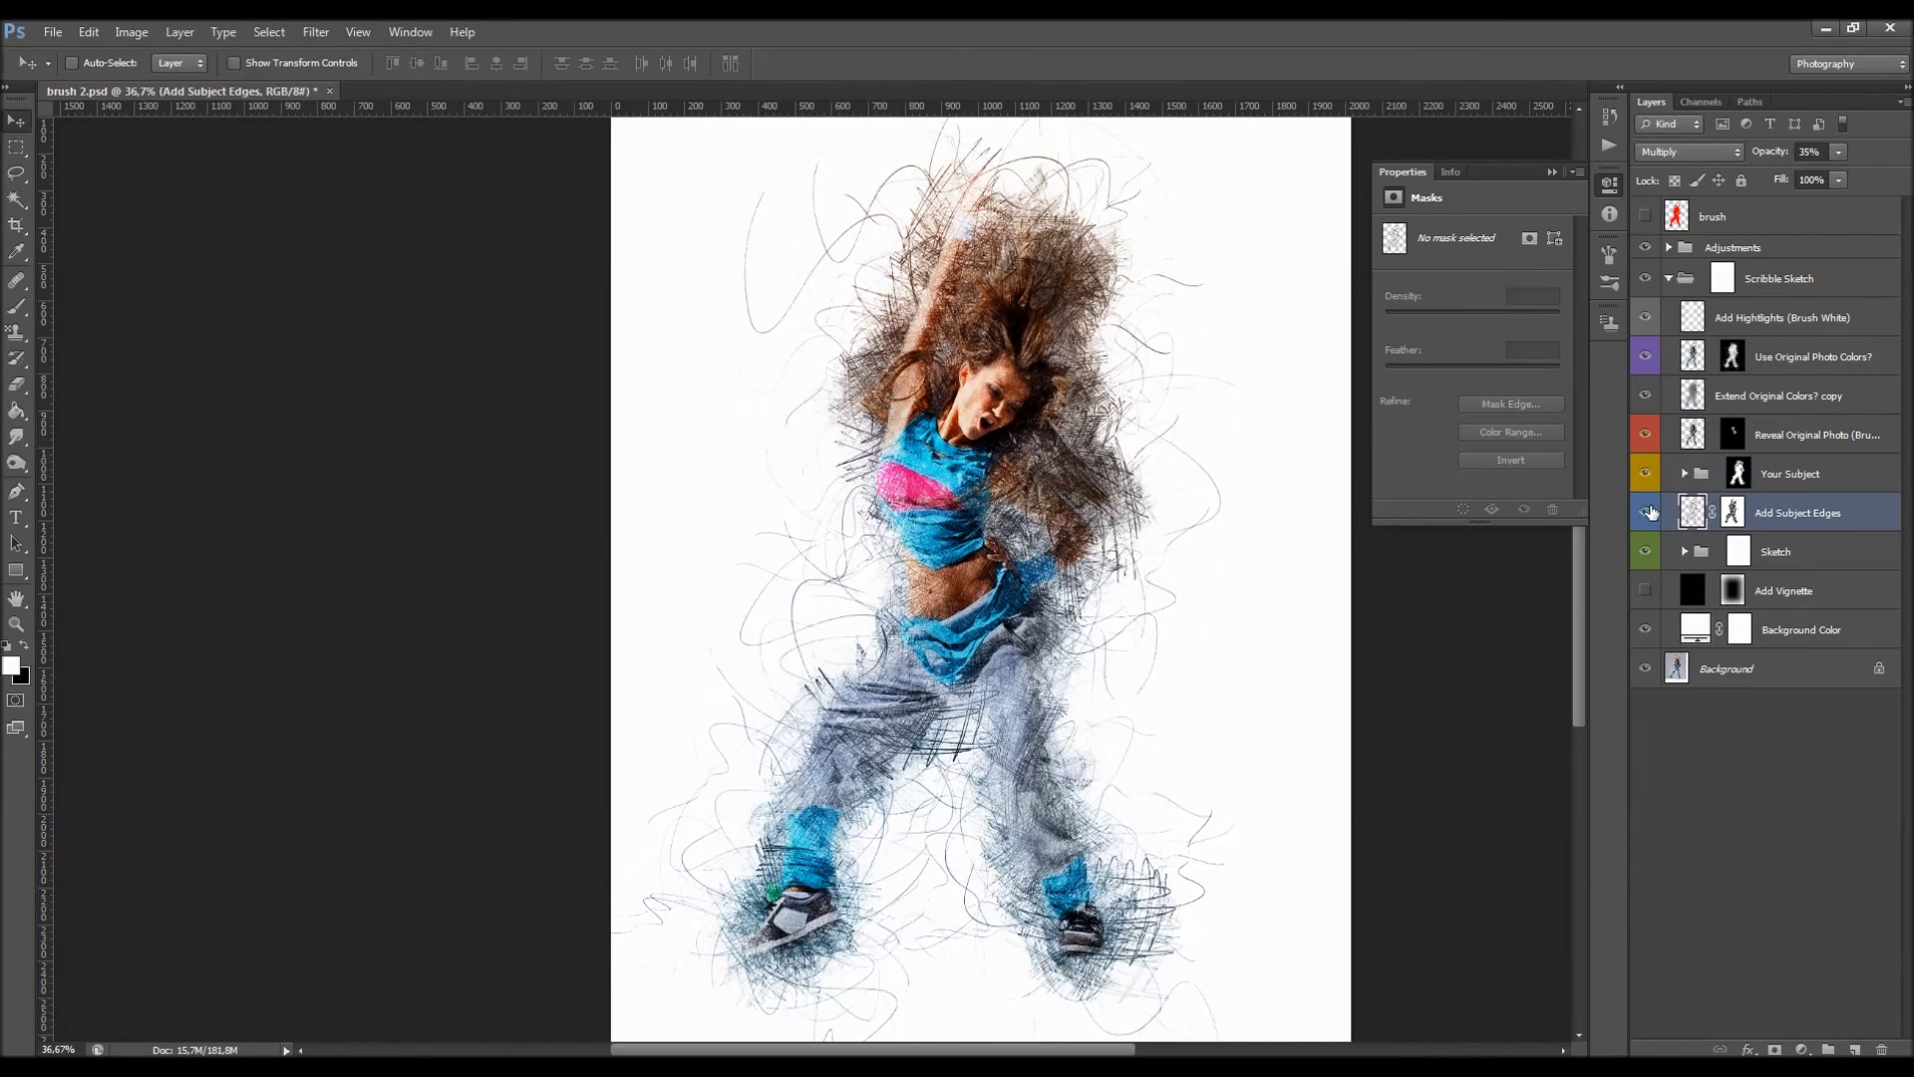
left_click_drag(1772, 145, 1756, 151)
left_click(1647, 512)
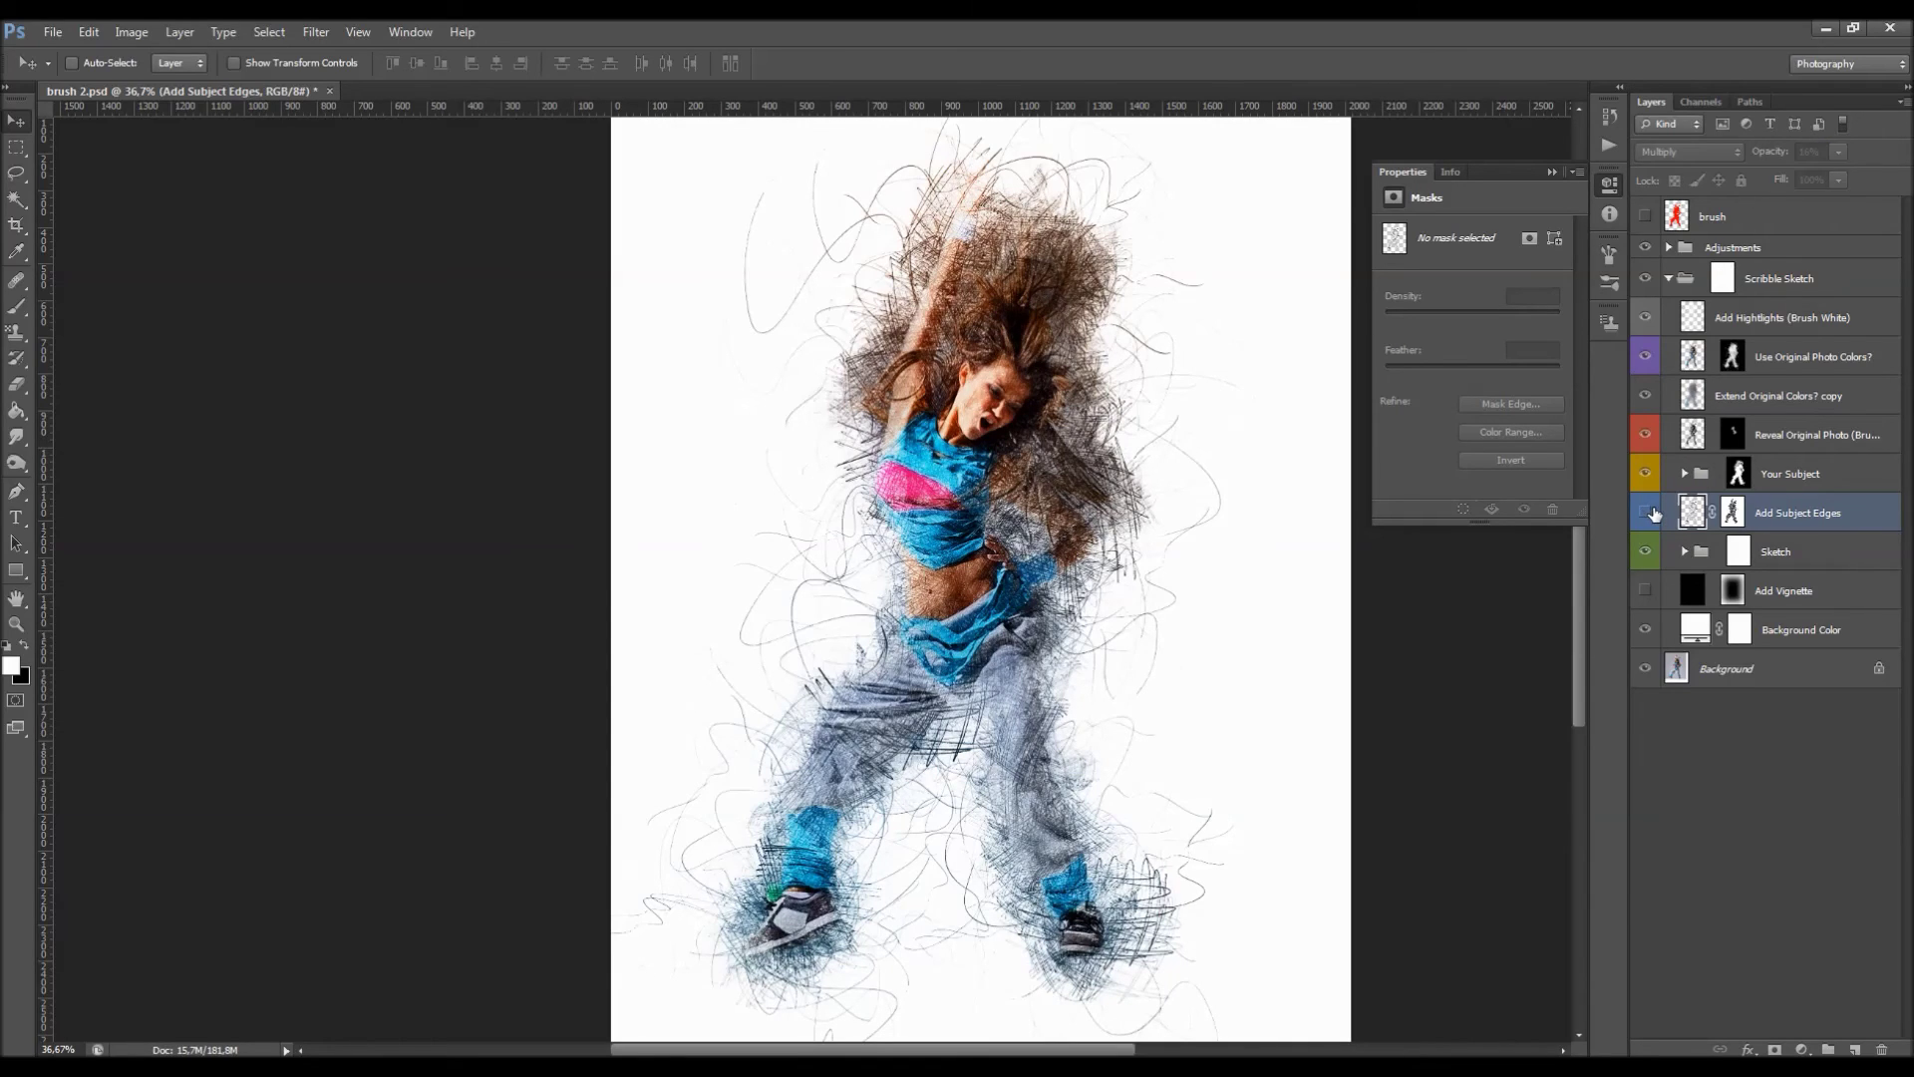
left_click(1647, 512)
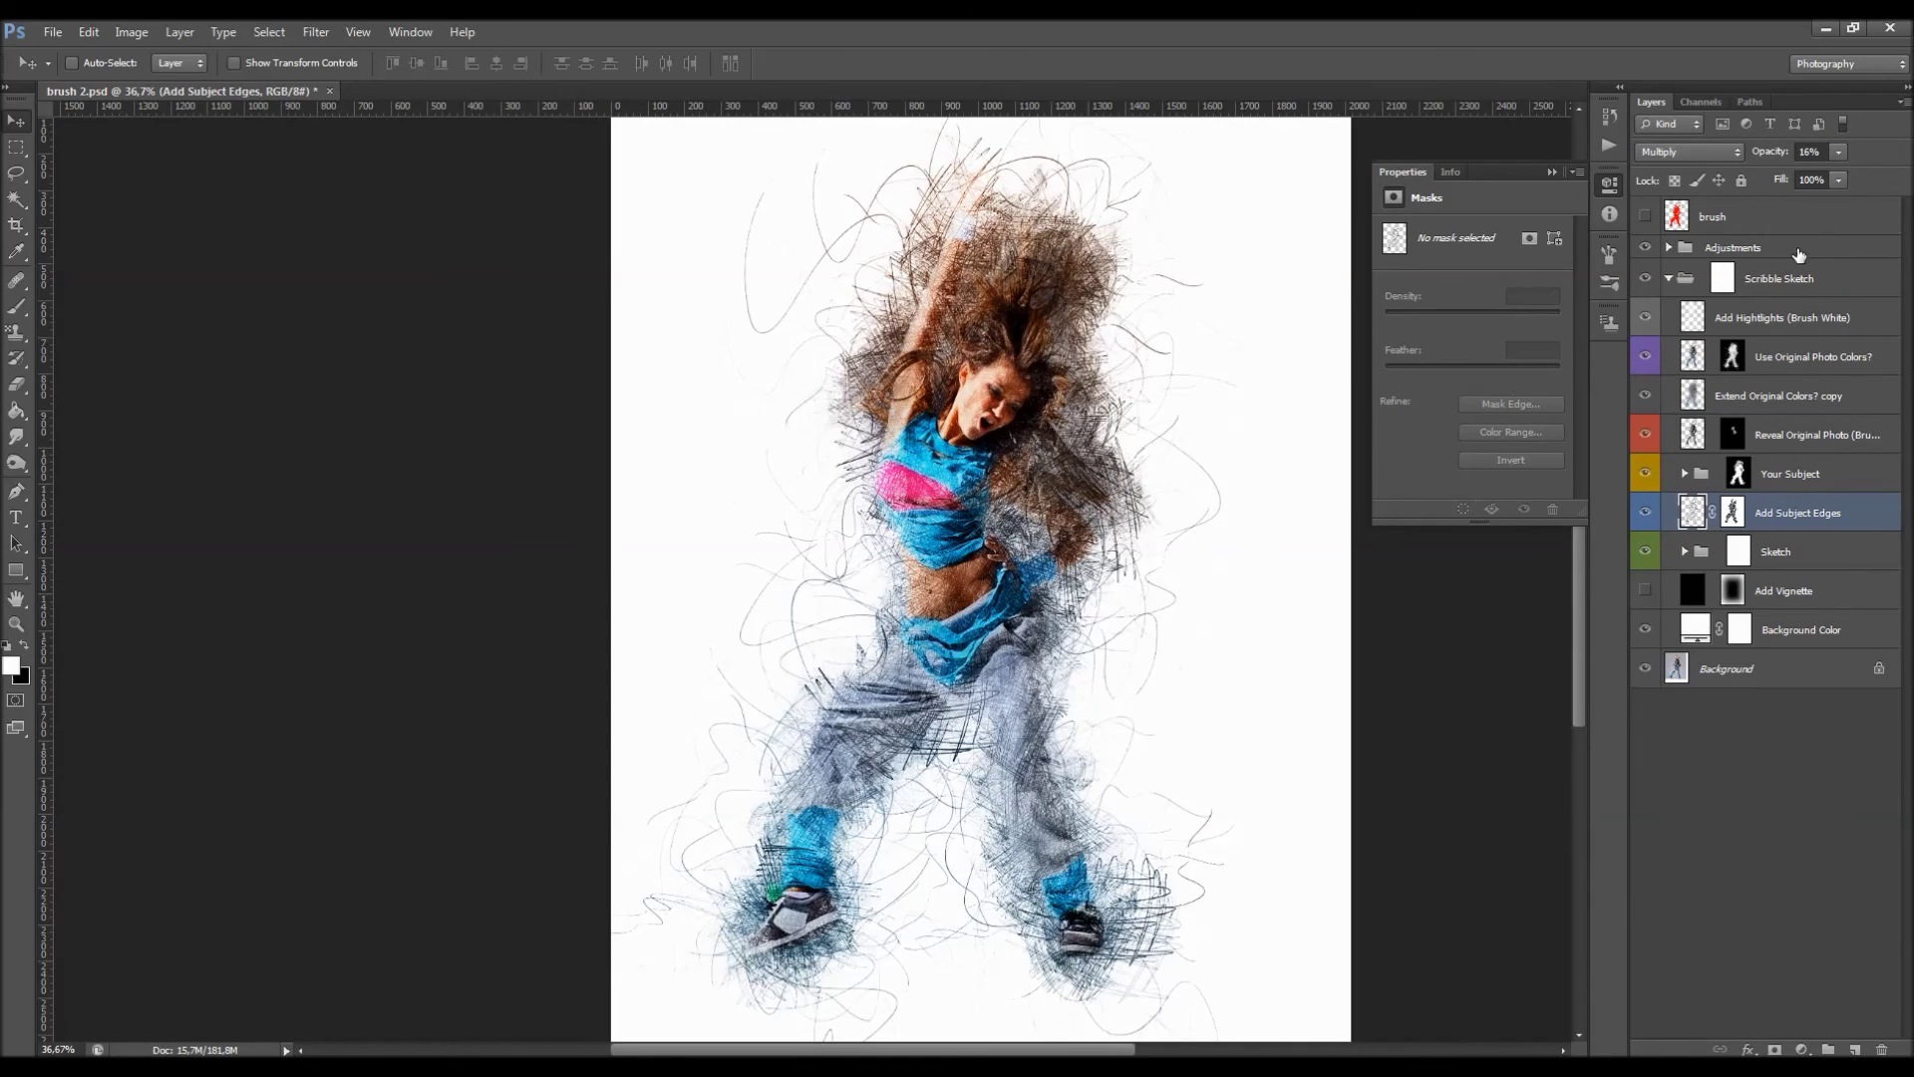
Paint black over the dancer on the Add Subject Edges mask with a smaller brush at 100% opacity, and return to the Move tool.
left_click(1737, 515)
key("b")
left_click_drag(340, 65, 641, 95)
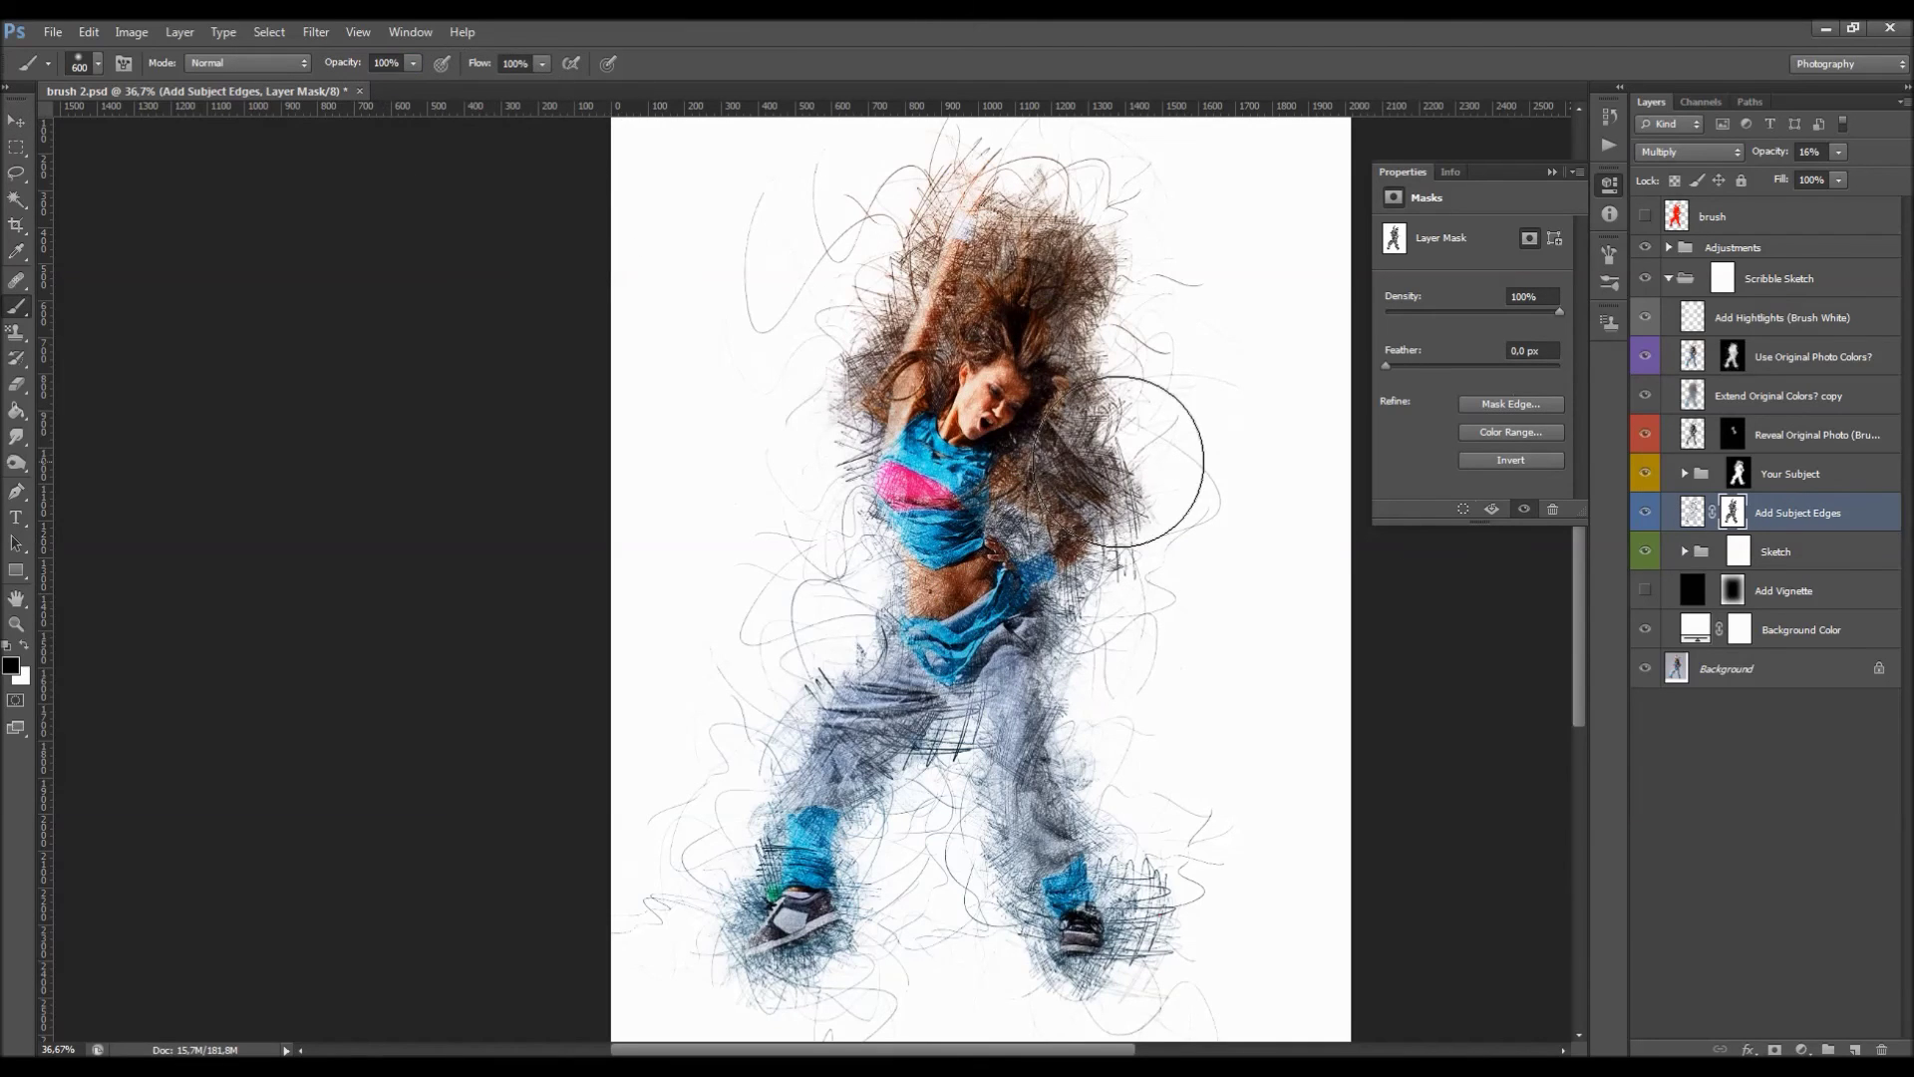
key("Return")
key("Return")
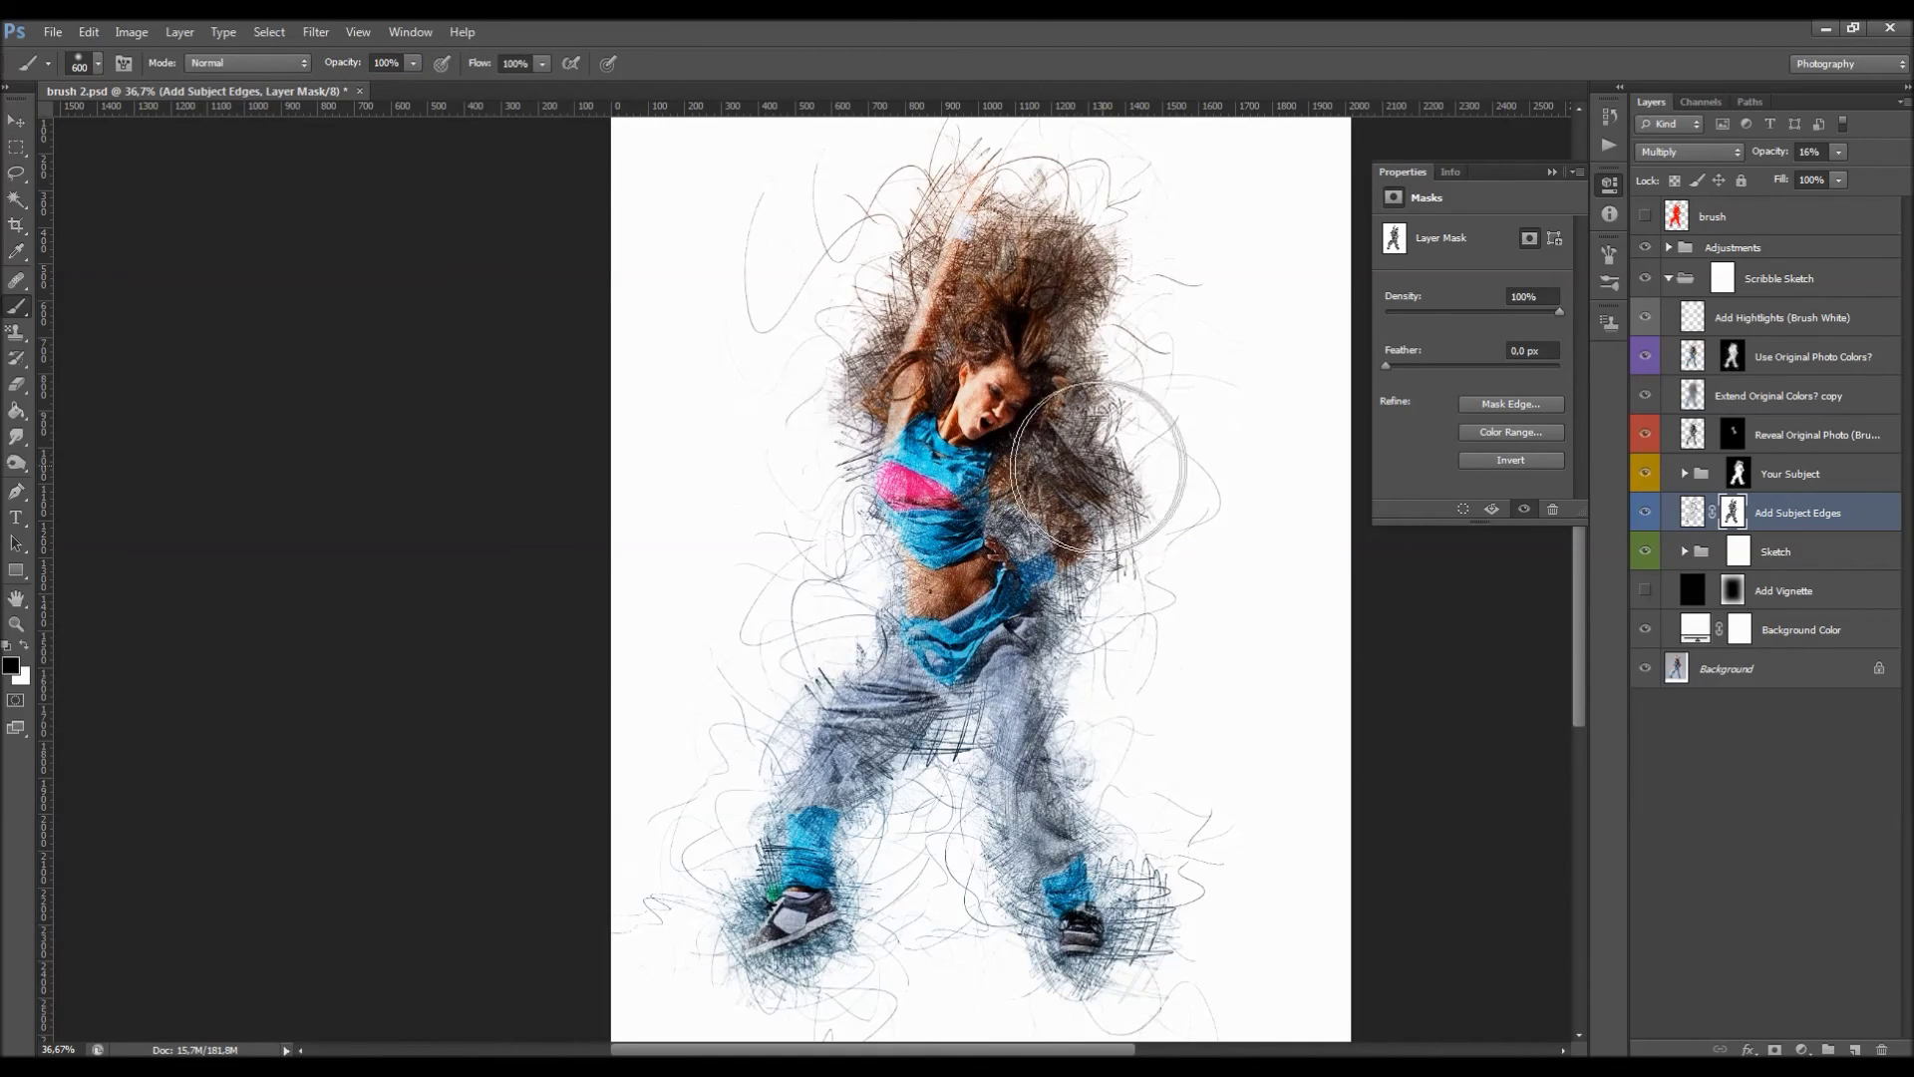
key("bracketleft")
key("bracketleft")
key("bracketleft")
key("bracketleft")
key("bracketleft")
key("bracketleft")
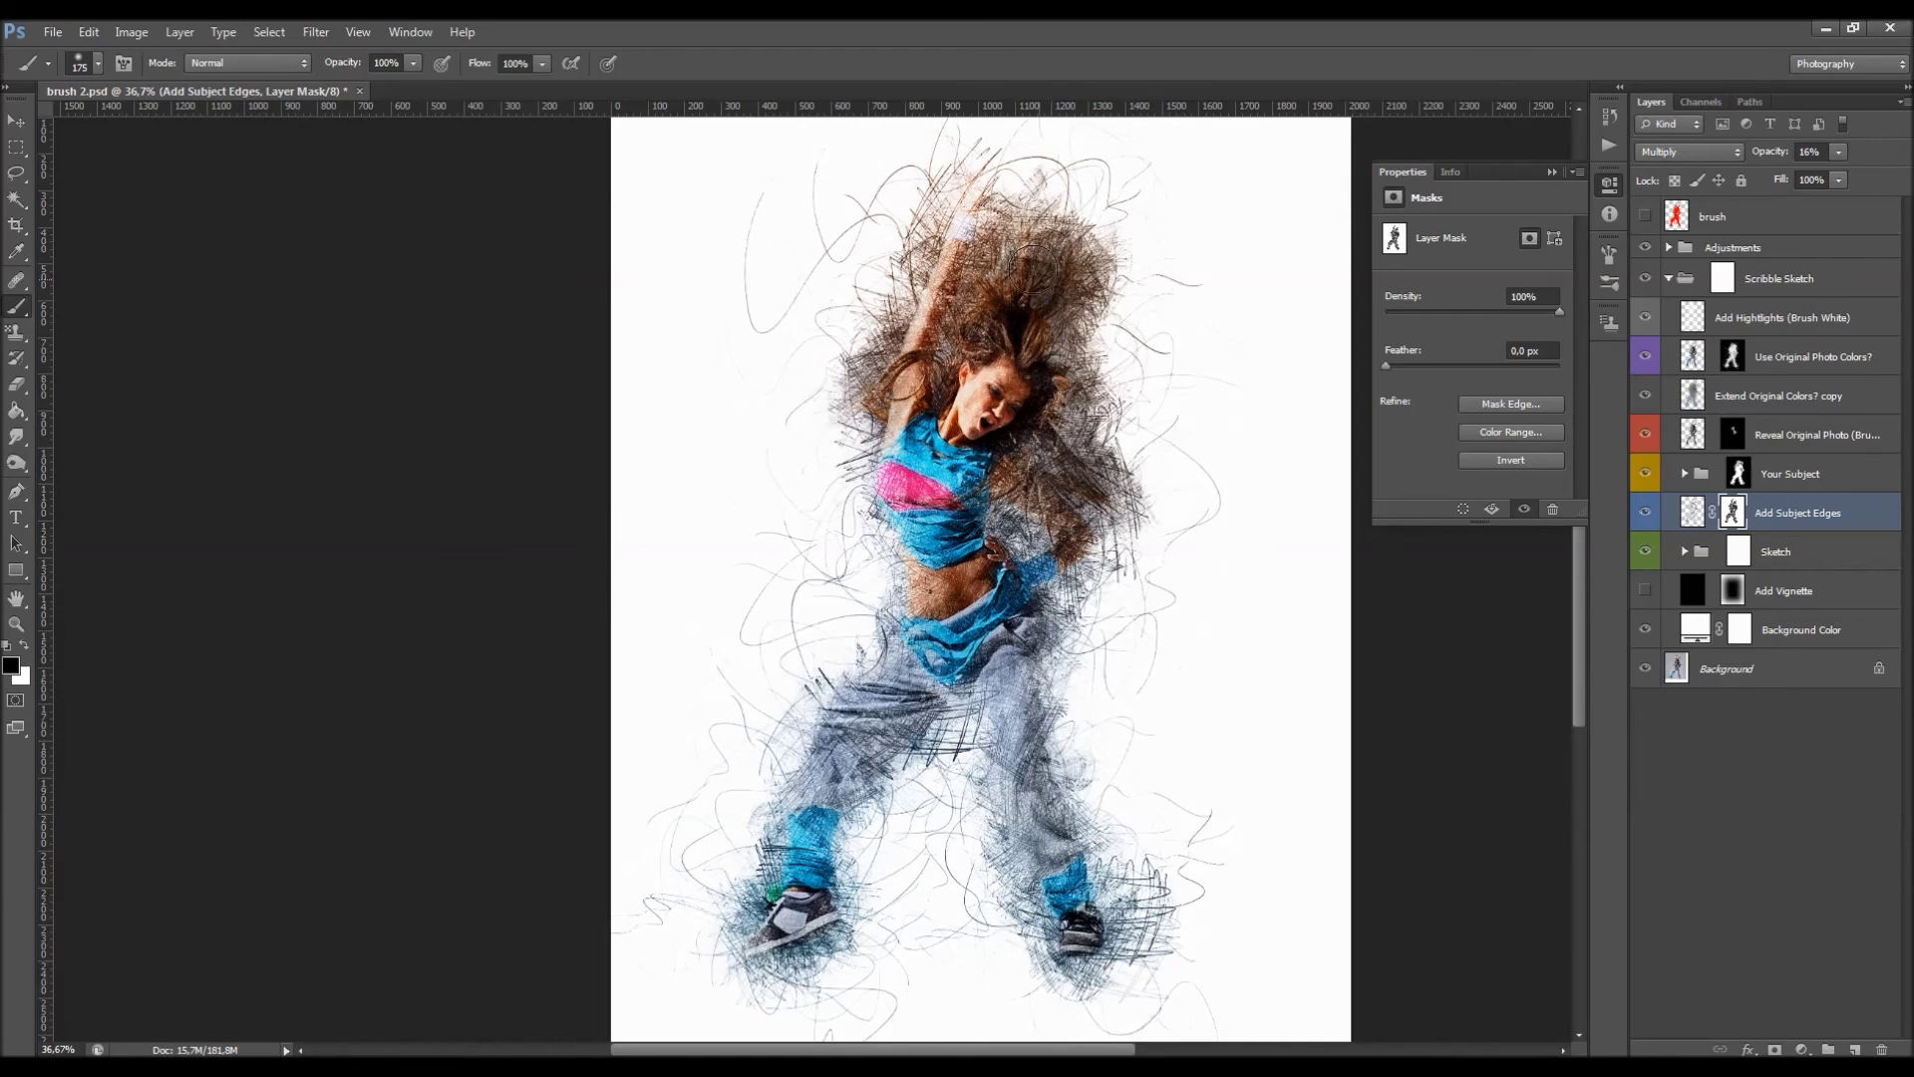
key("bracketright")
key("bracketright")
key("v")
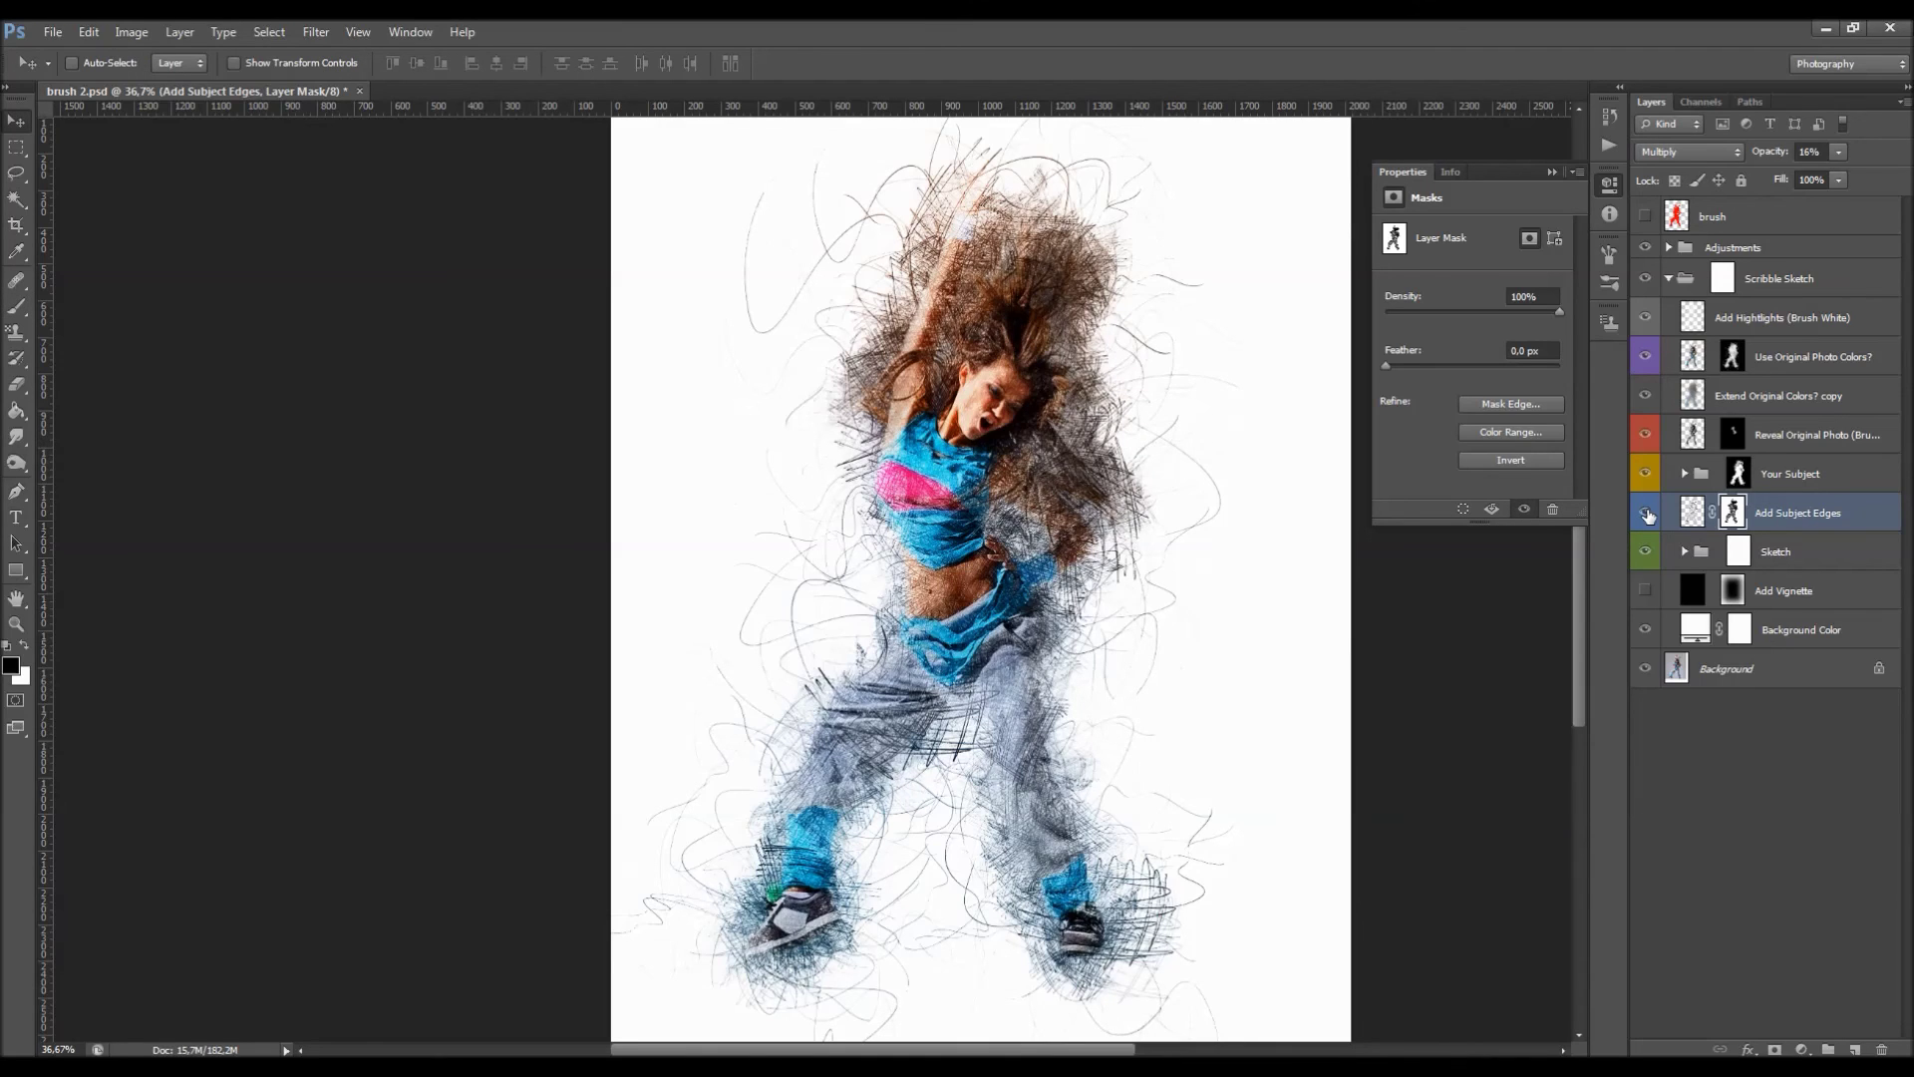
Preview the Add Subject Edges layer at 100% opacity and restore its opacity to 16%.
left_click_drag(1844, 159, 1910, 160)
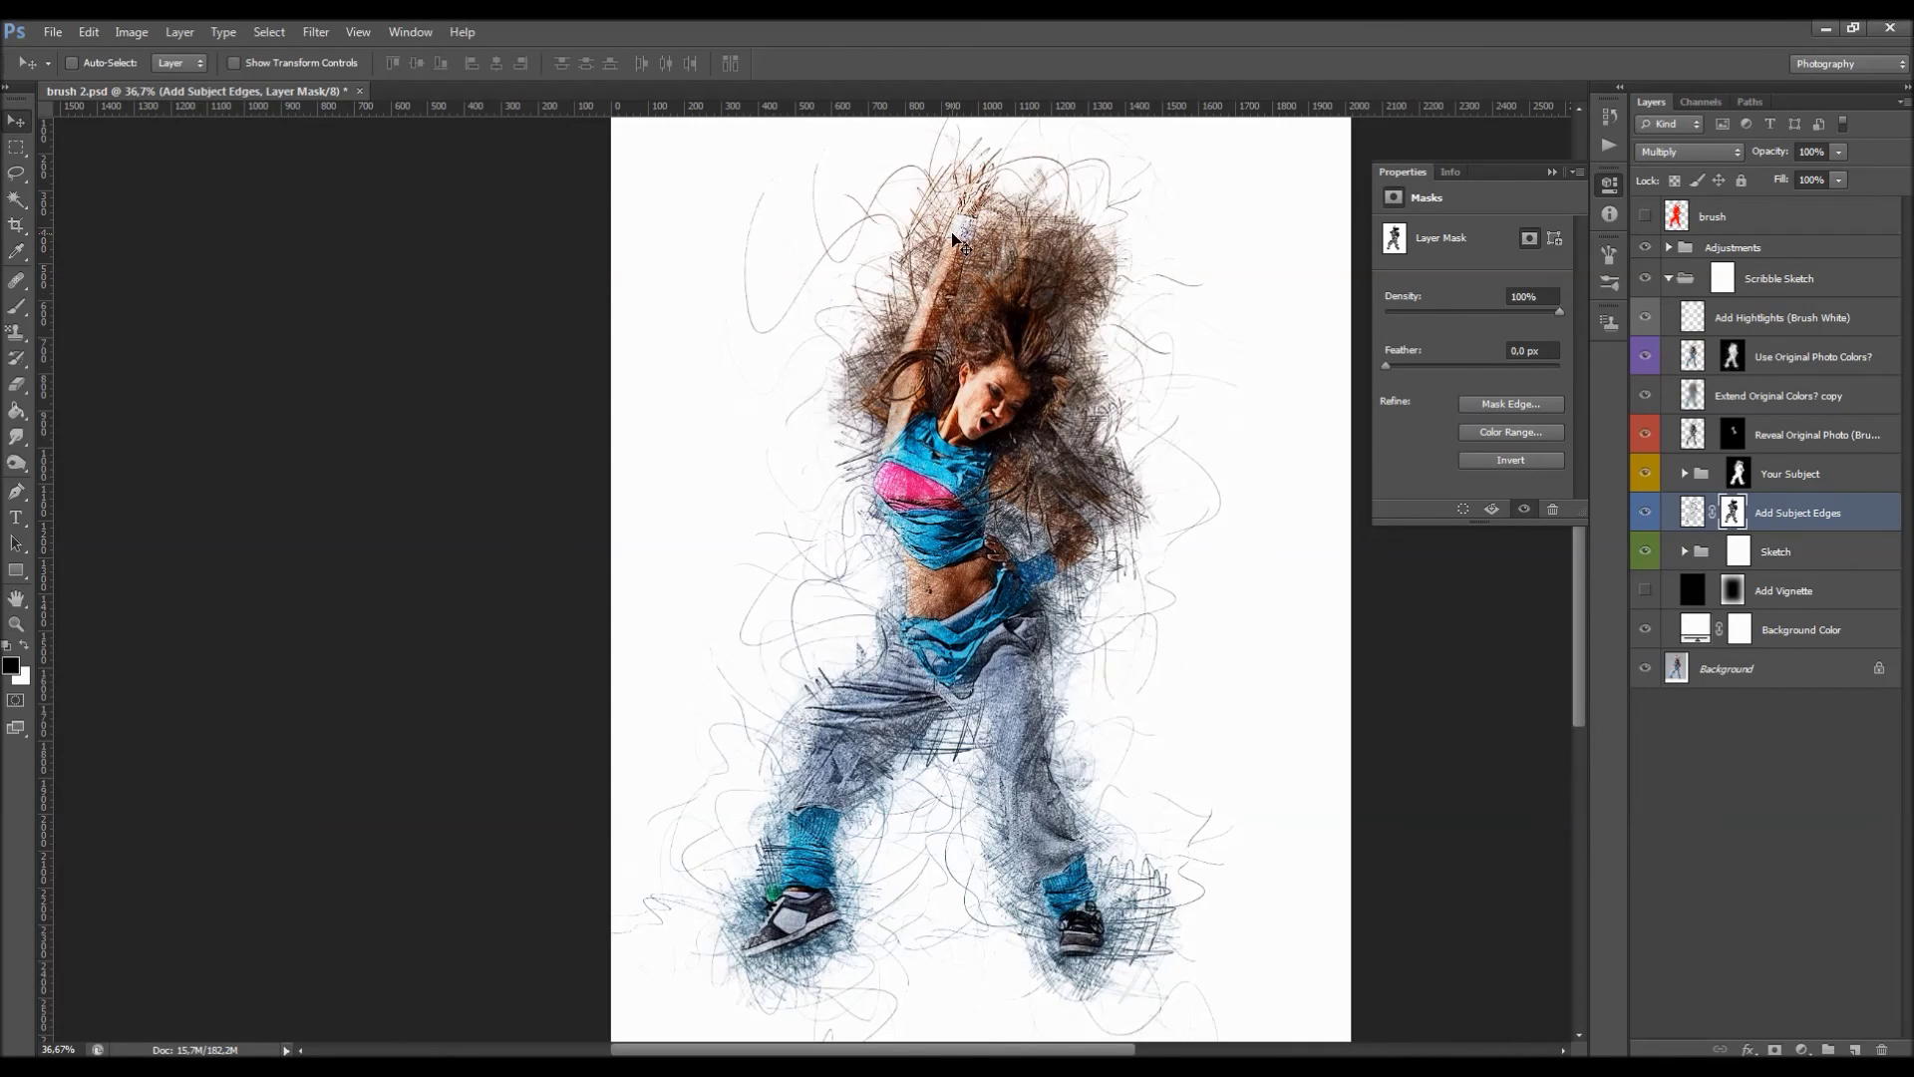
left_click_drag(1793, 152, 1791, 230)
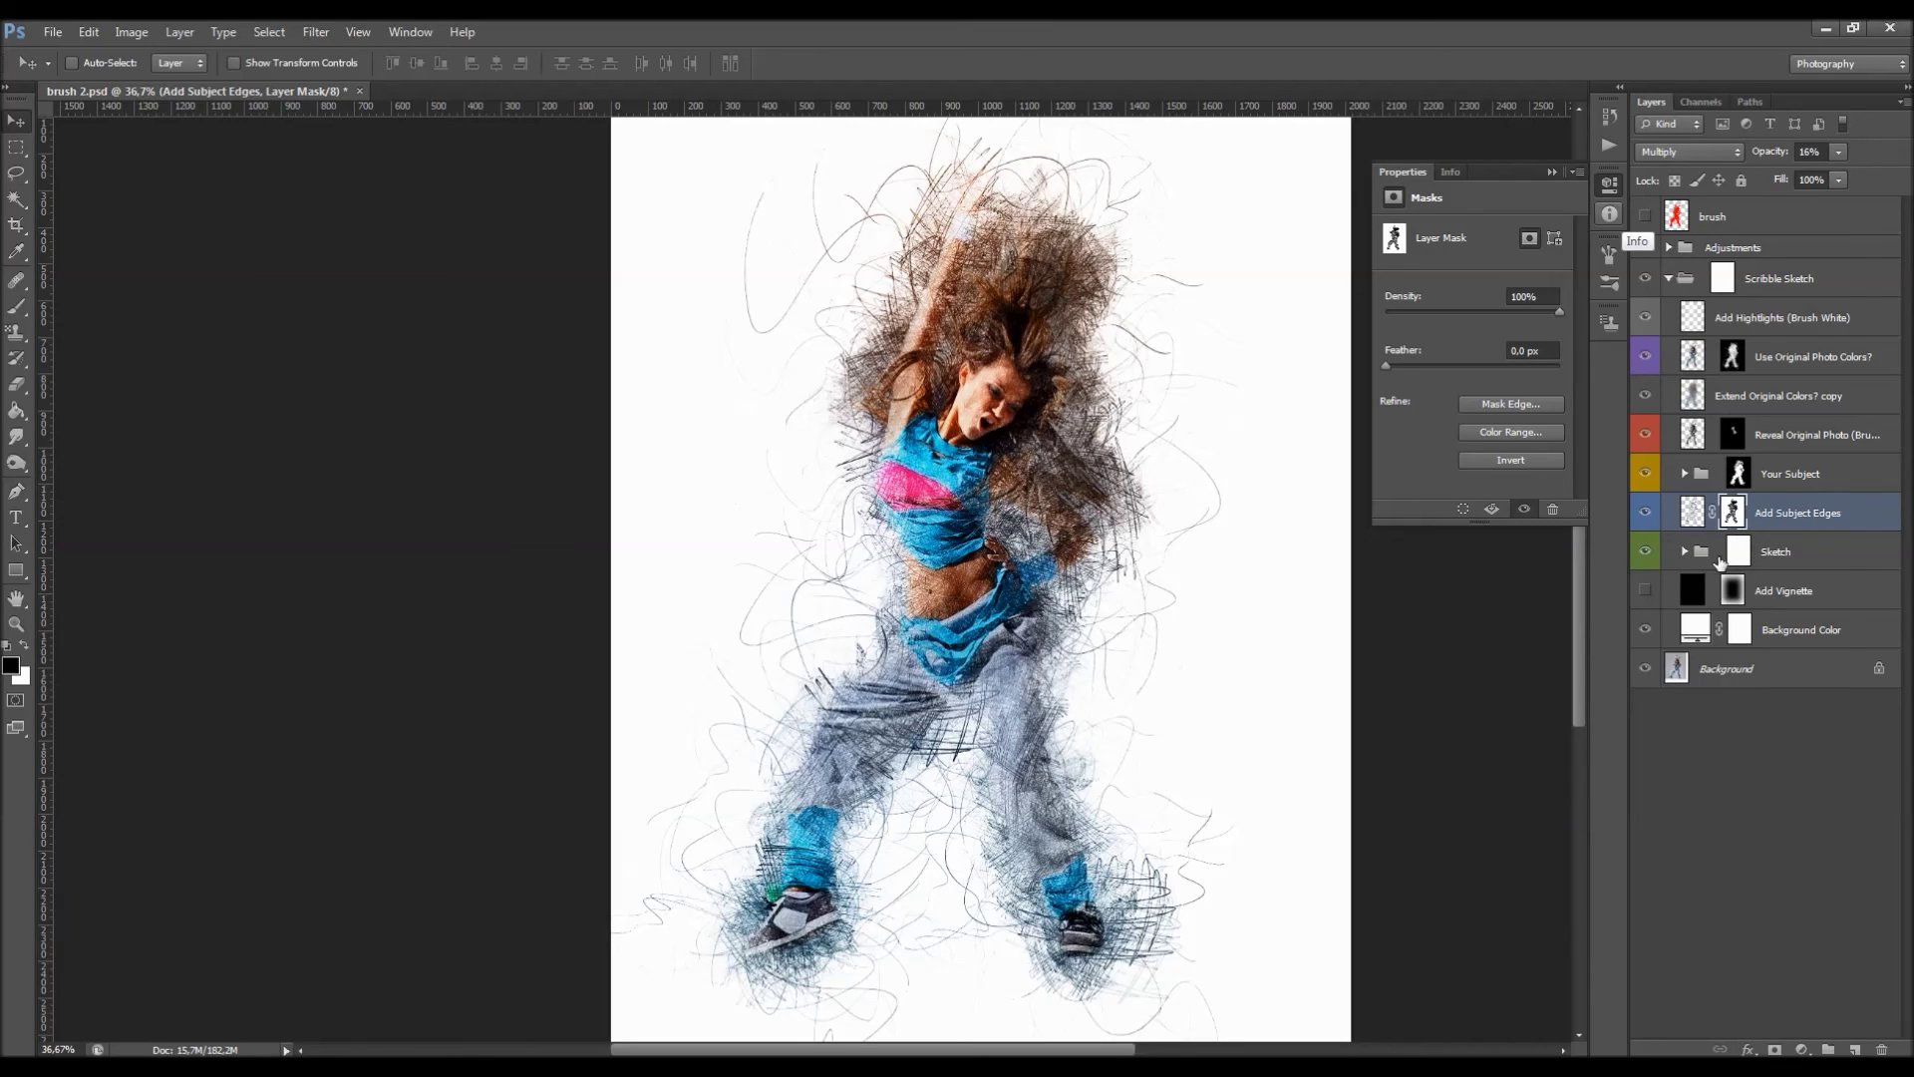
Try red and another hue for the Medium_Typo_Color fill in the Sketch group, cancel the change and collapse the group.
left_click(1684, 551)
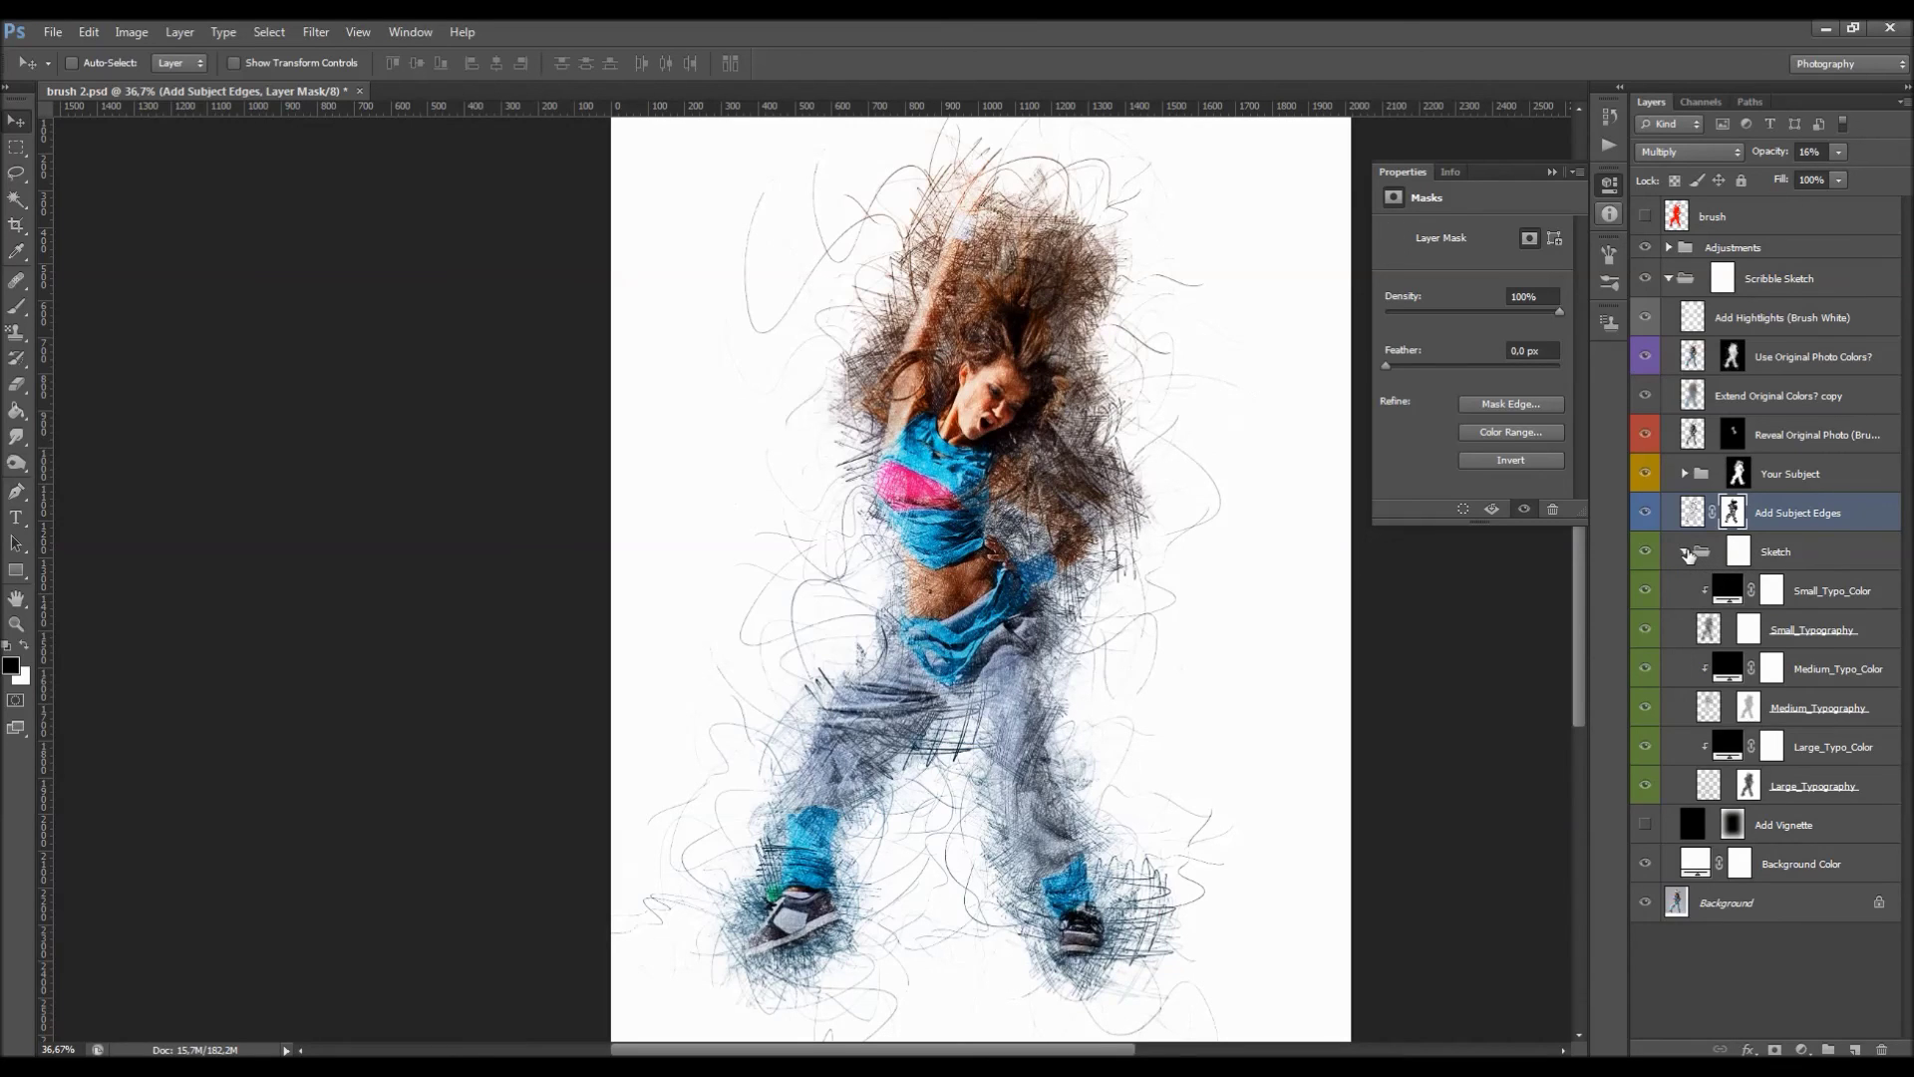
double_click(1726, 667)
left_click_drag(1354, 739, 1668, 533)
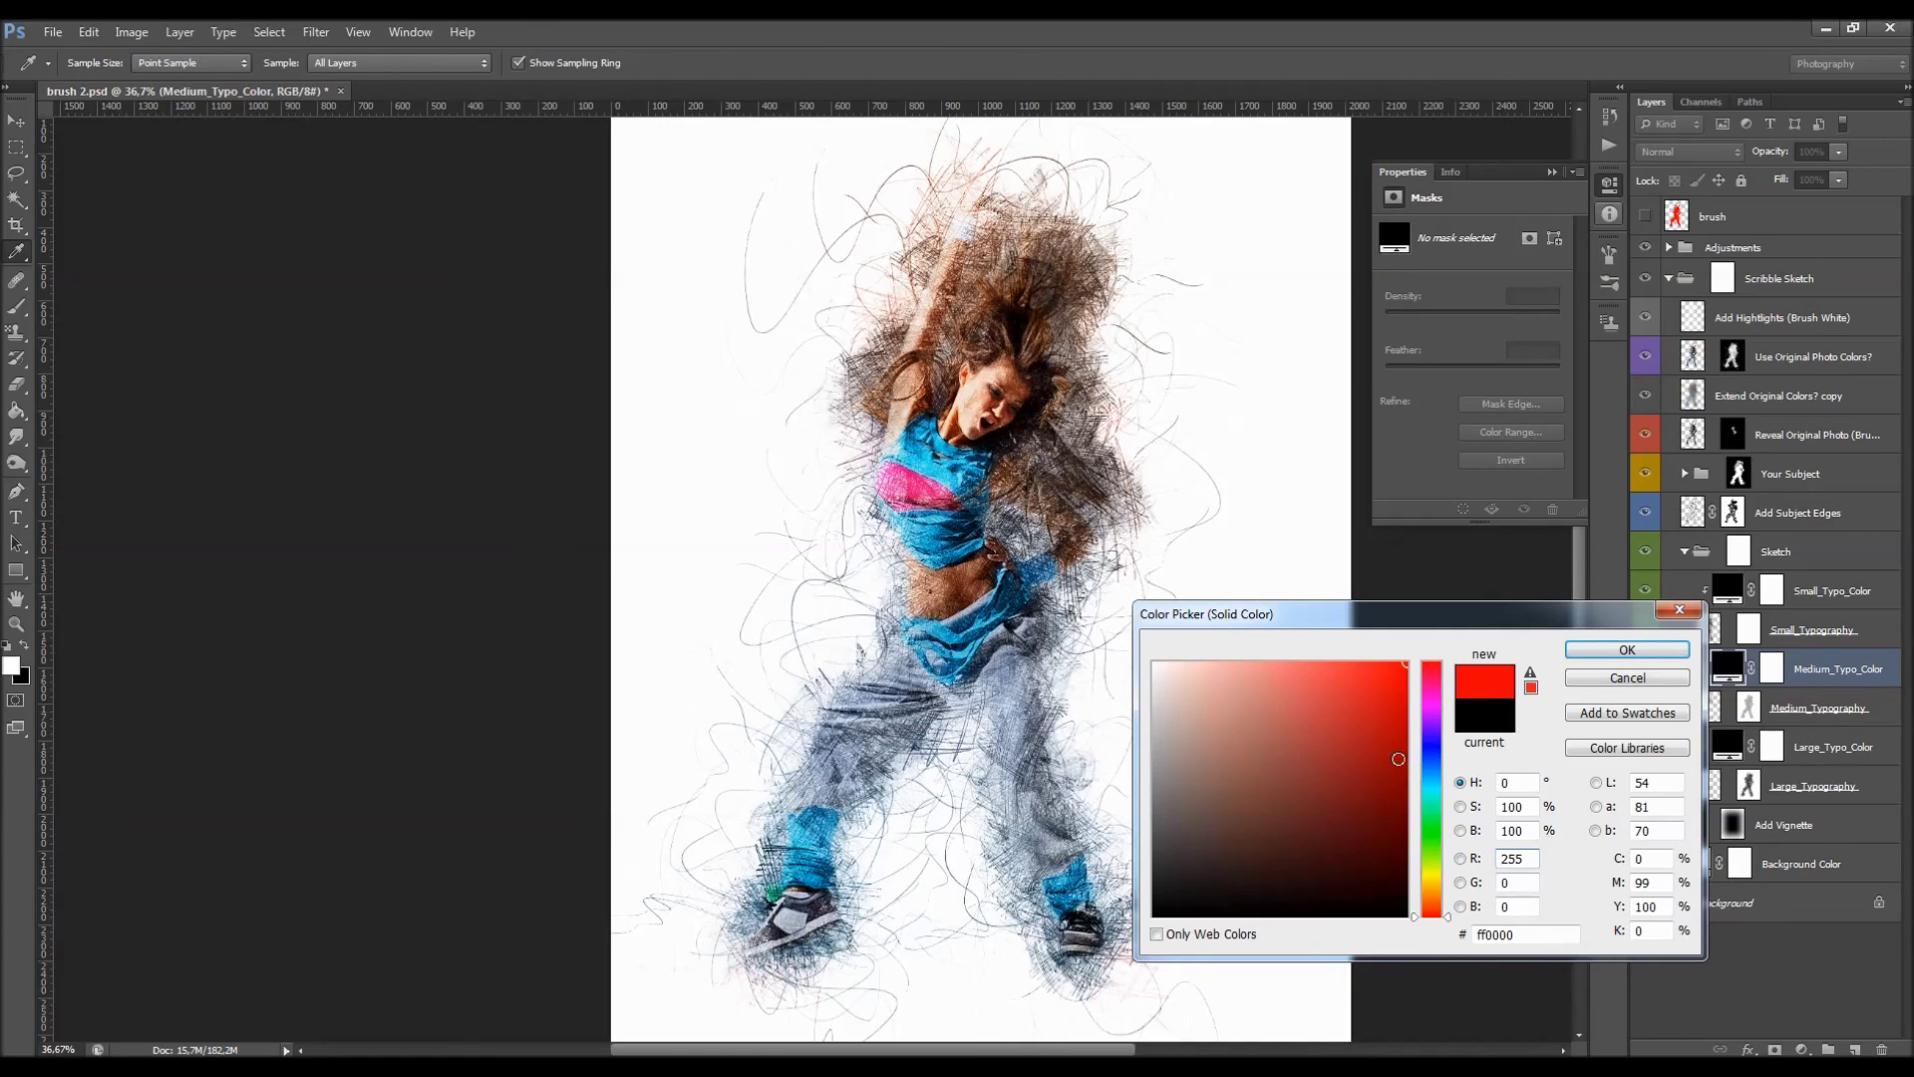
left_click(1432, 837)
left_click(1651, 679)
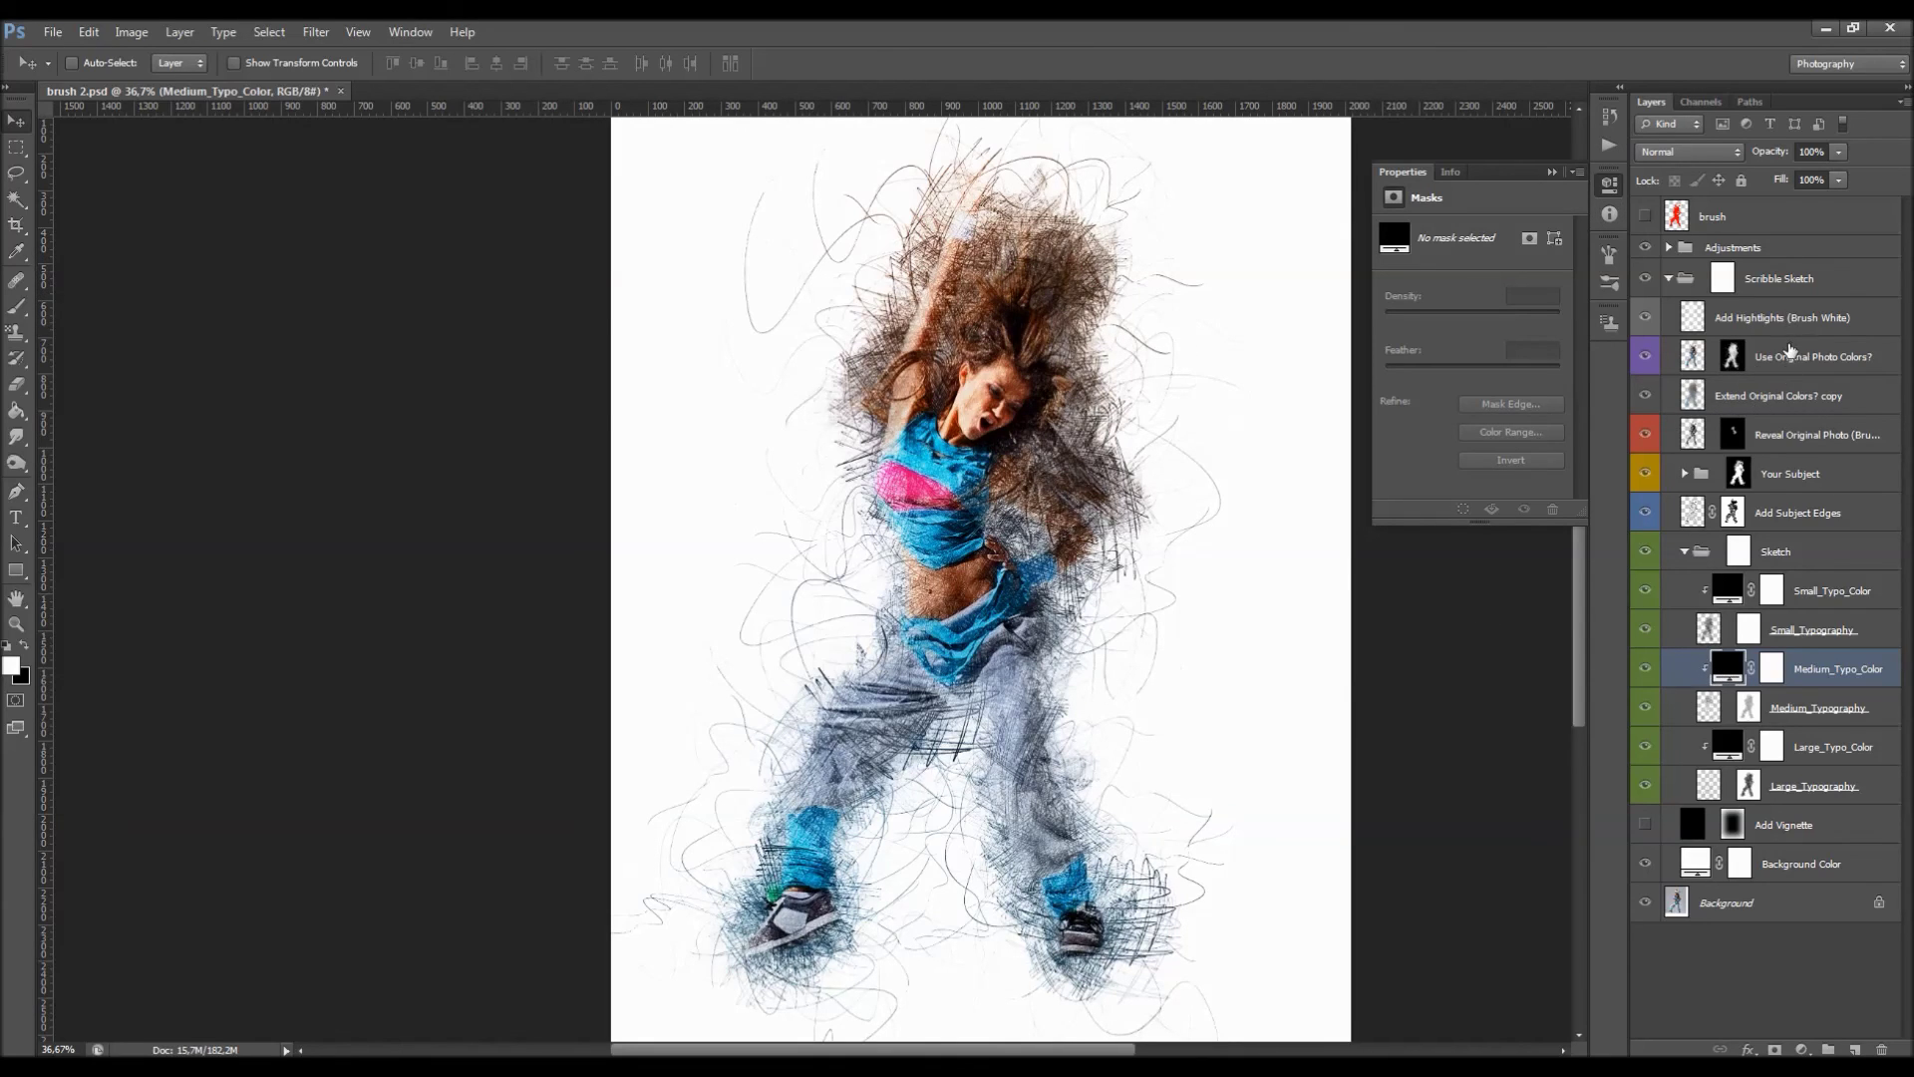
left_click(1687, 551)
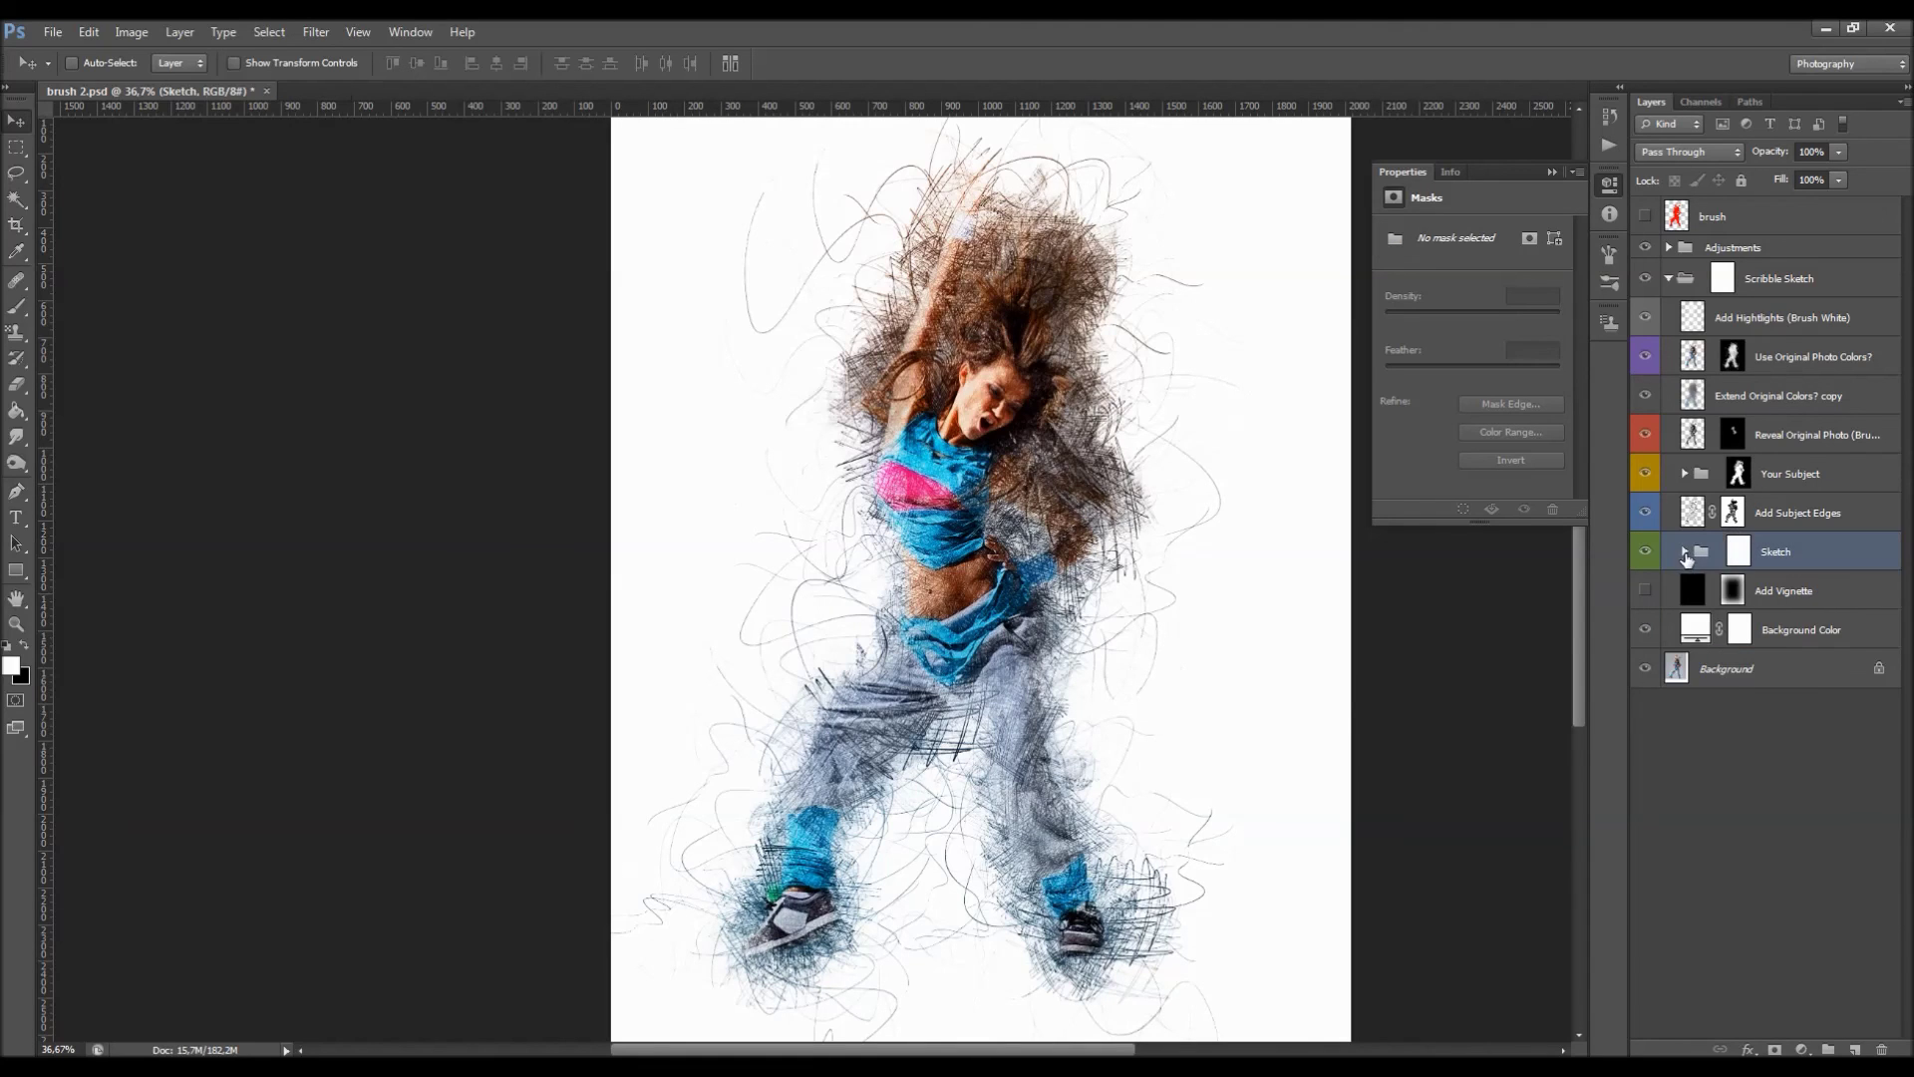
Show the Add Vignette layer, compare the image with and without it, and set its opacity to 22%.
left_click(1667, 590)
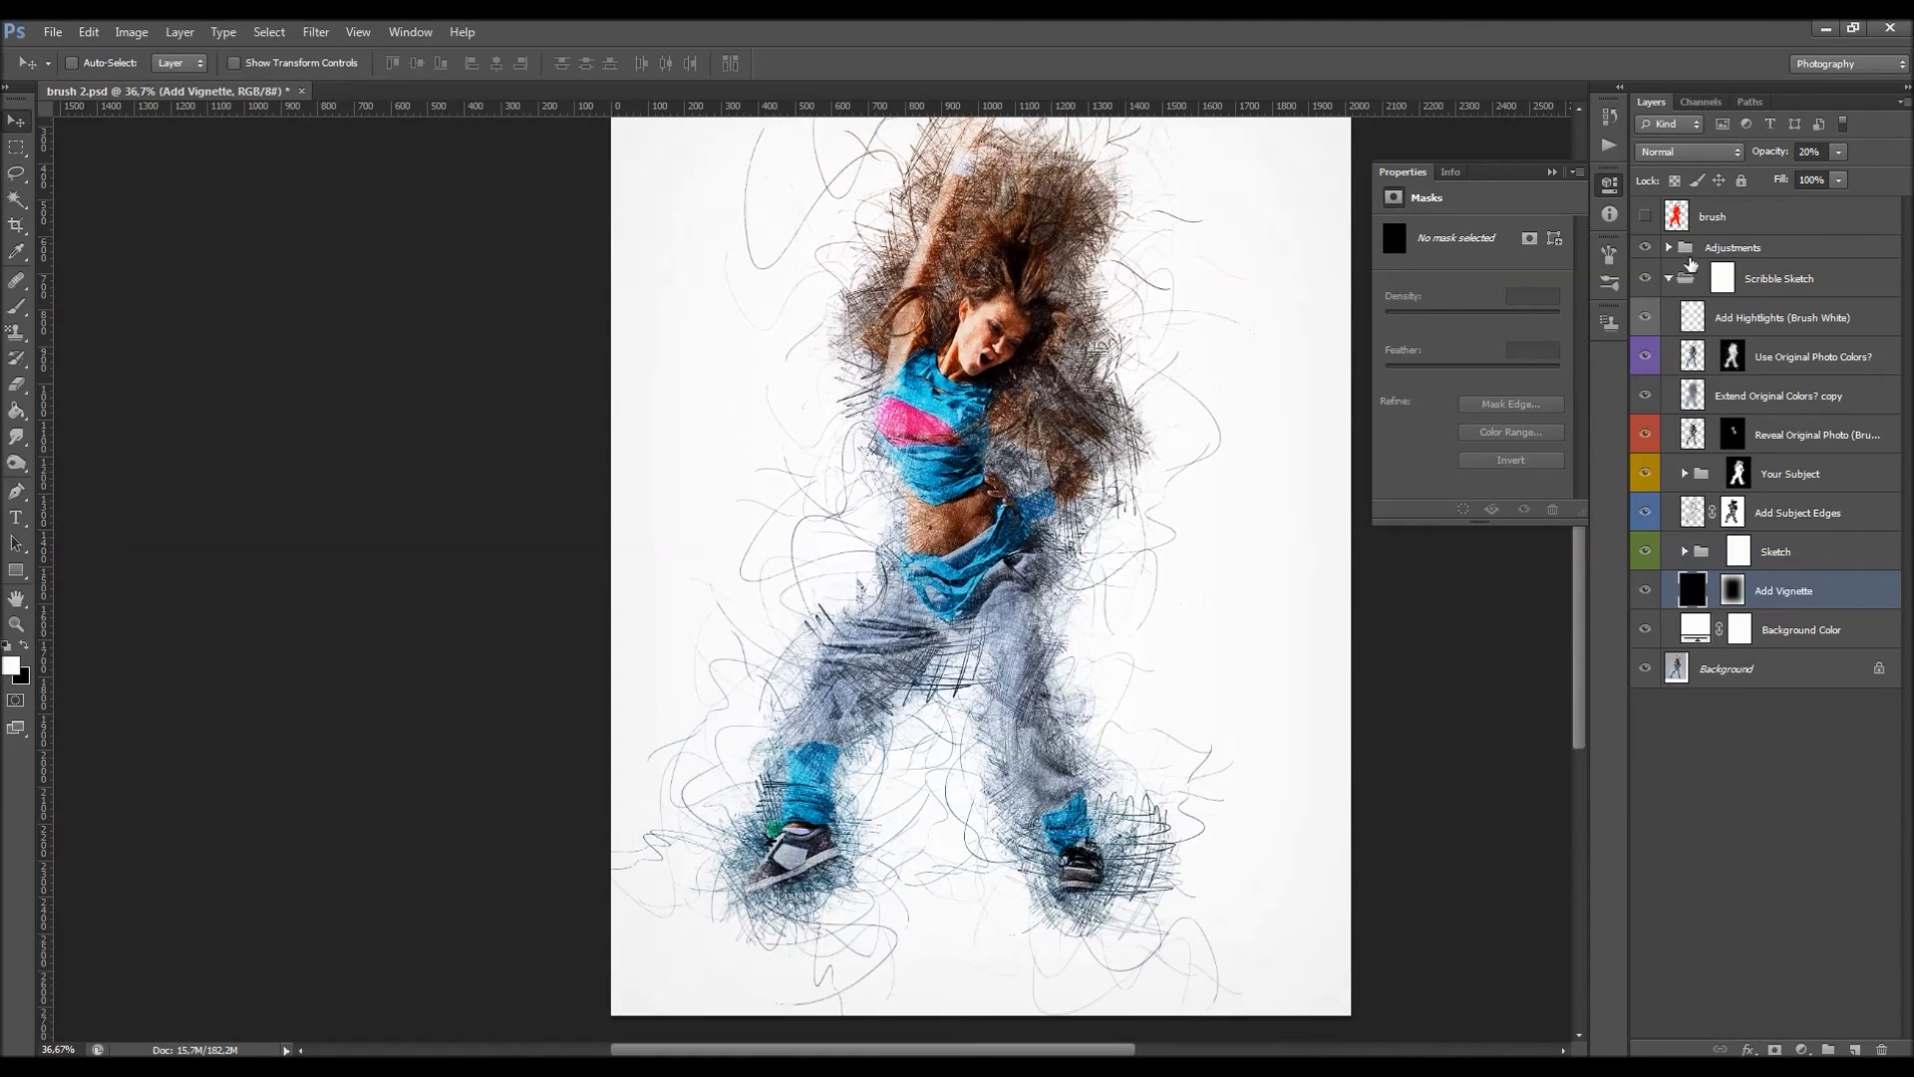
left_click_drag(1762, 159, 1771, 161)
scroll(1156, 319, "up", 3)
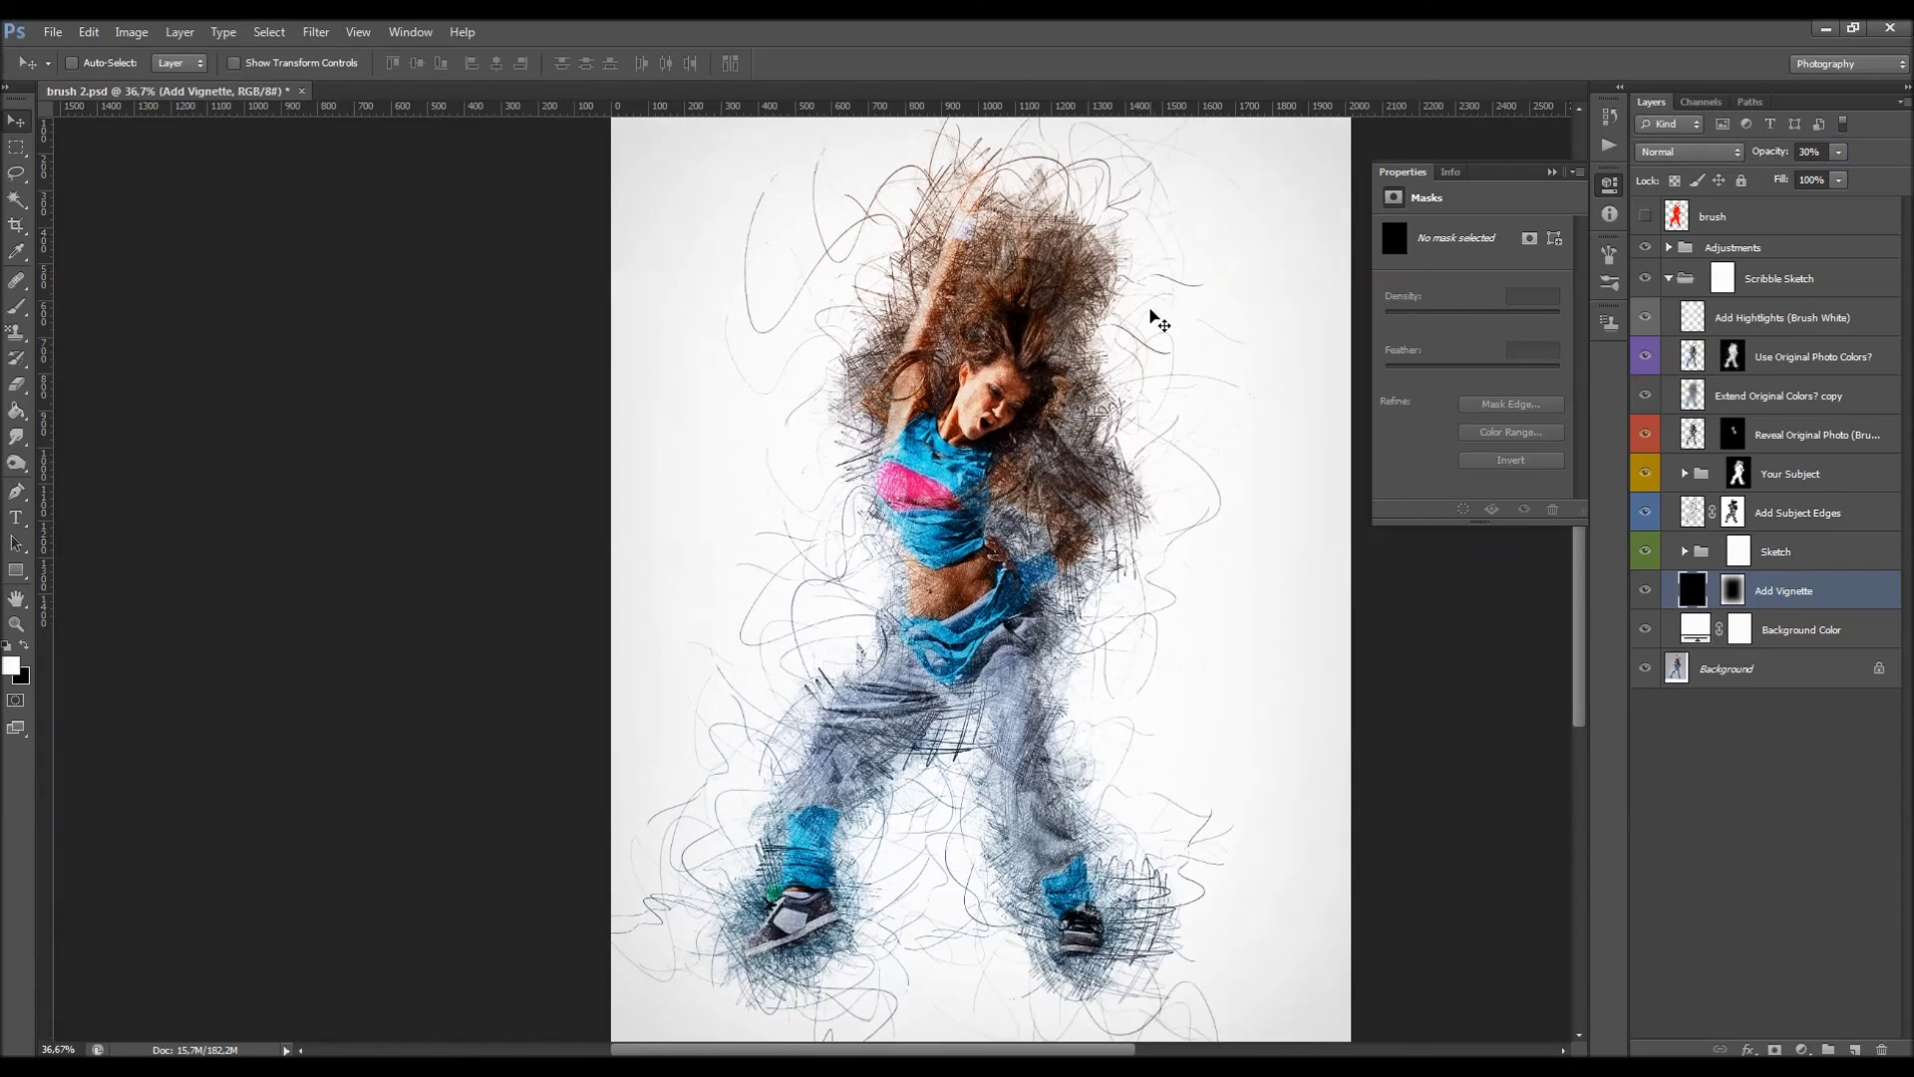
left_click(1666, 589)
left_click(1666, 589)
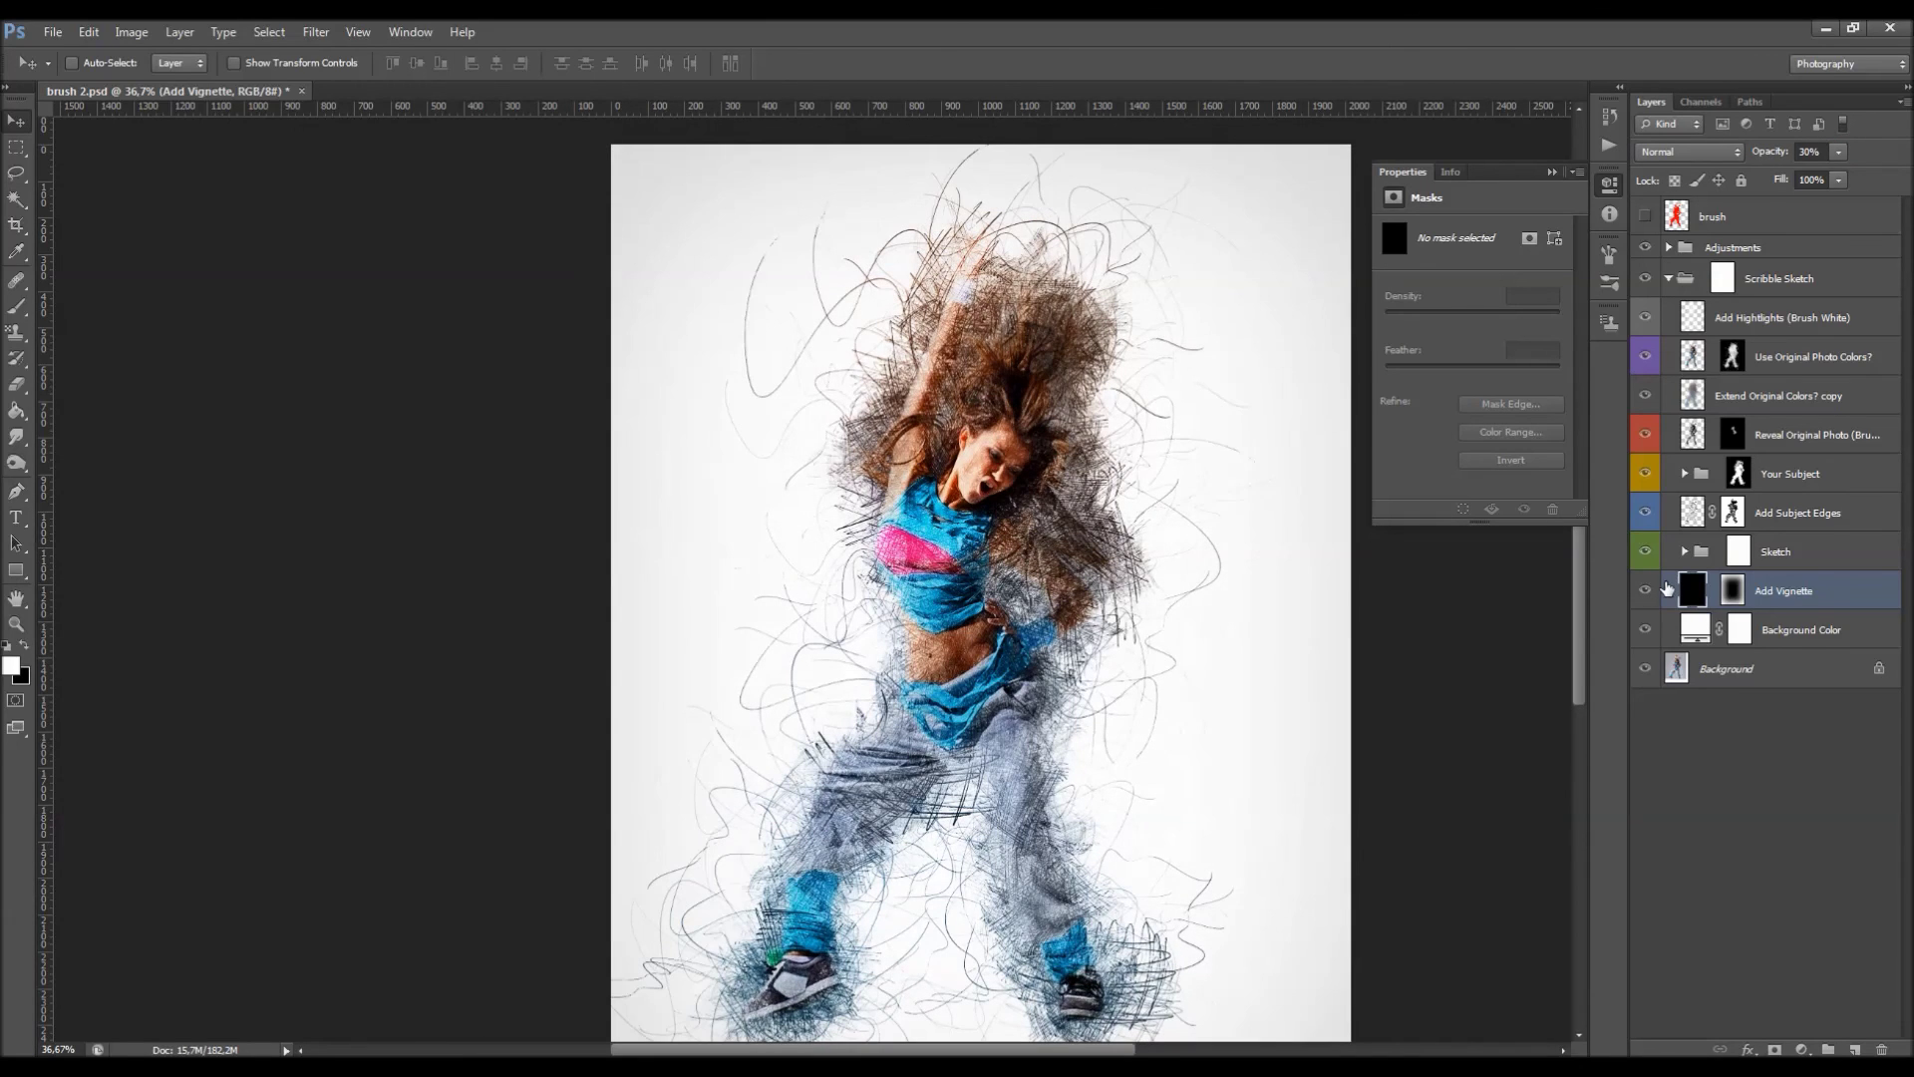
left_click_drag(1781, 157, 1769, 156)
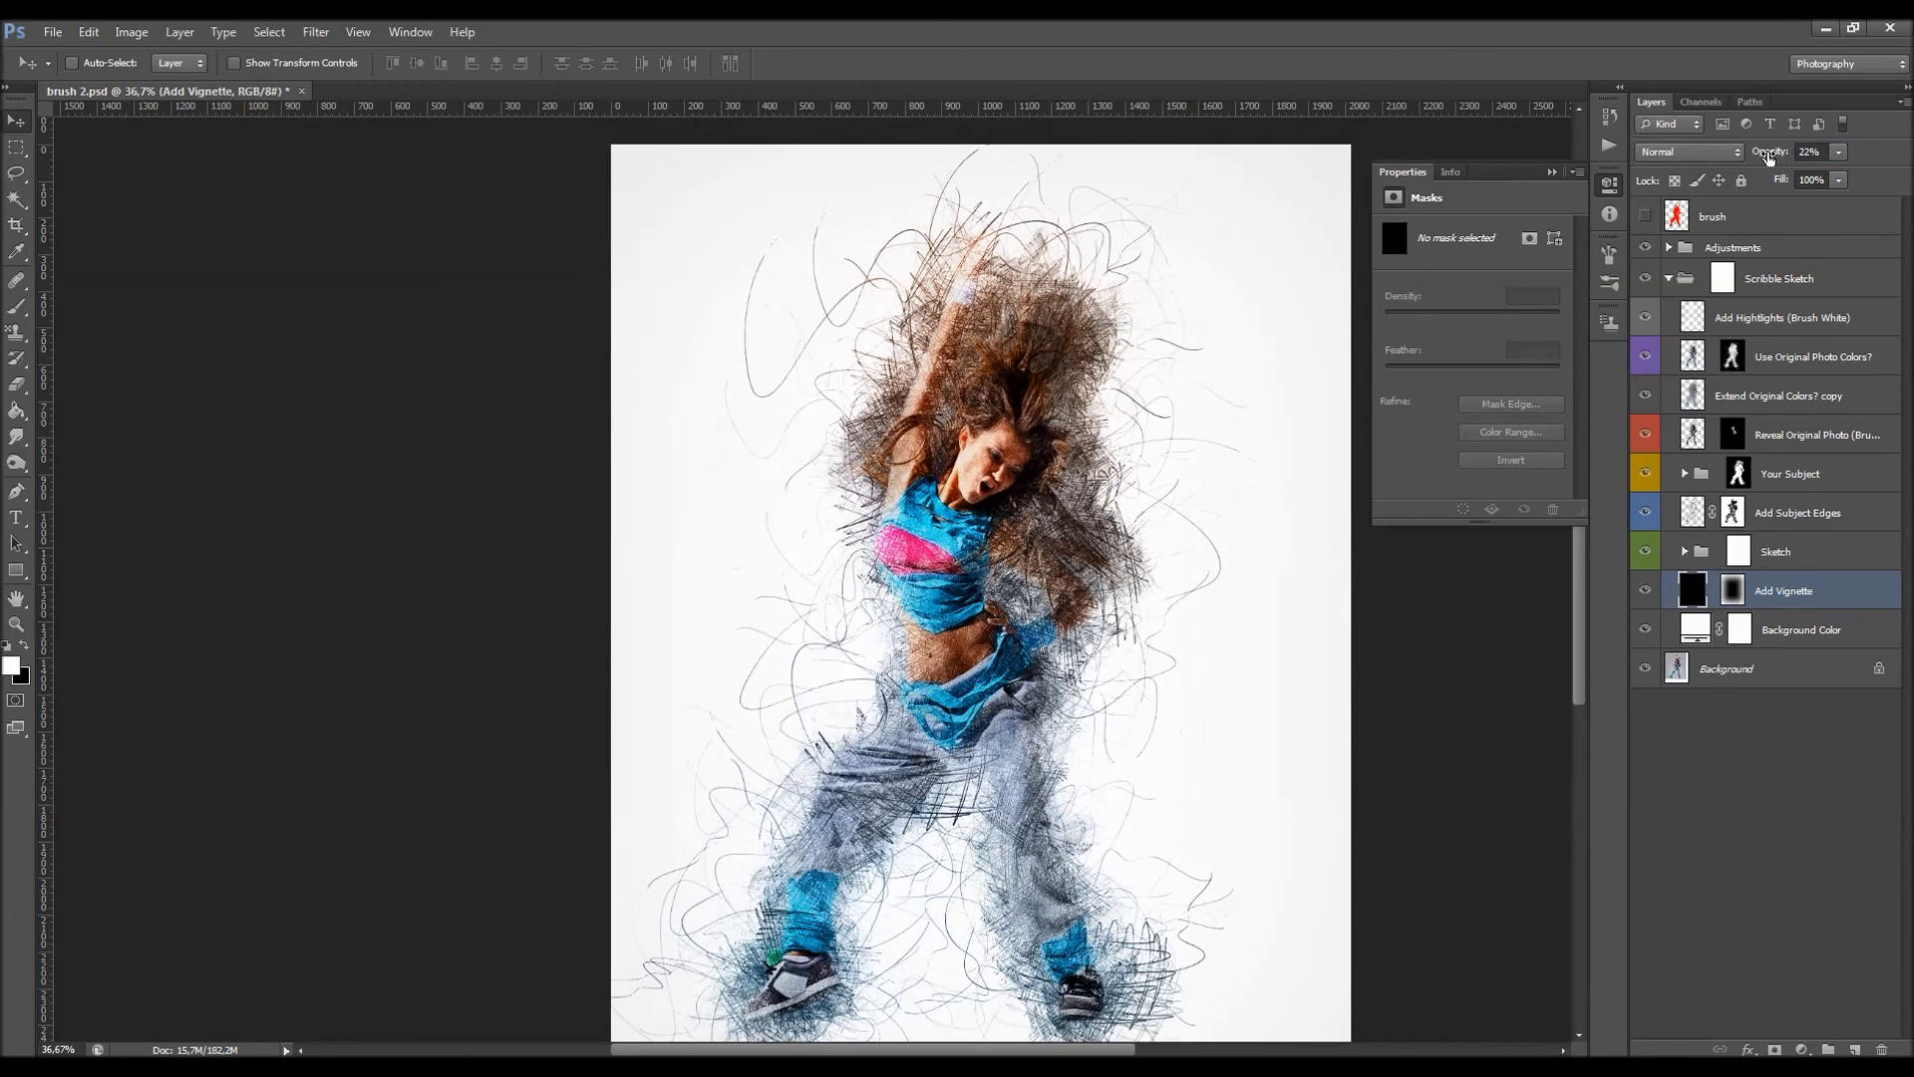
Refine the Add Vignette layer's mask and set the layer's opacity to 39%.
right_click(1735, 593)
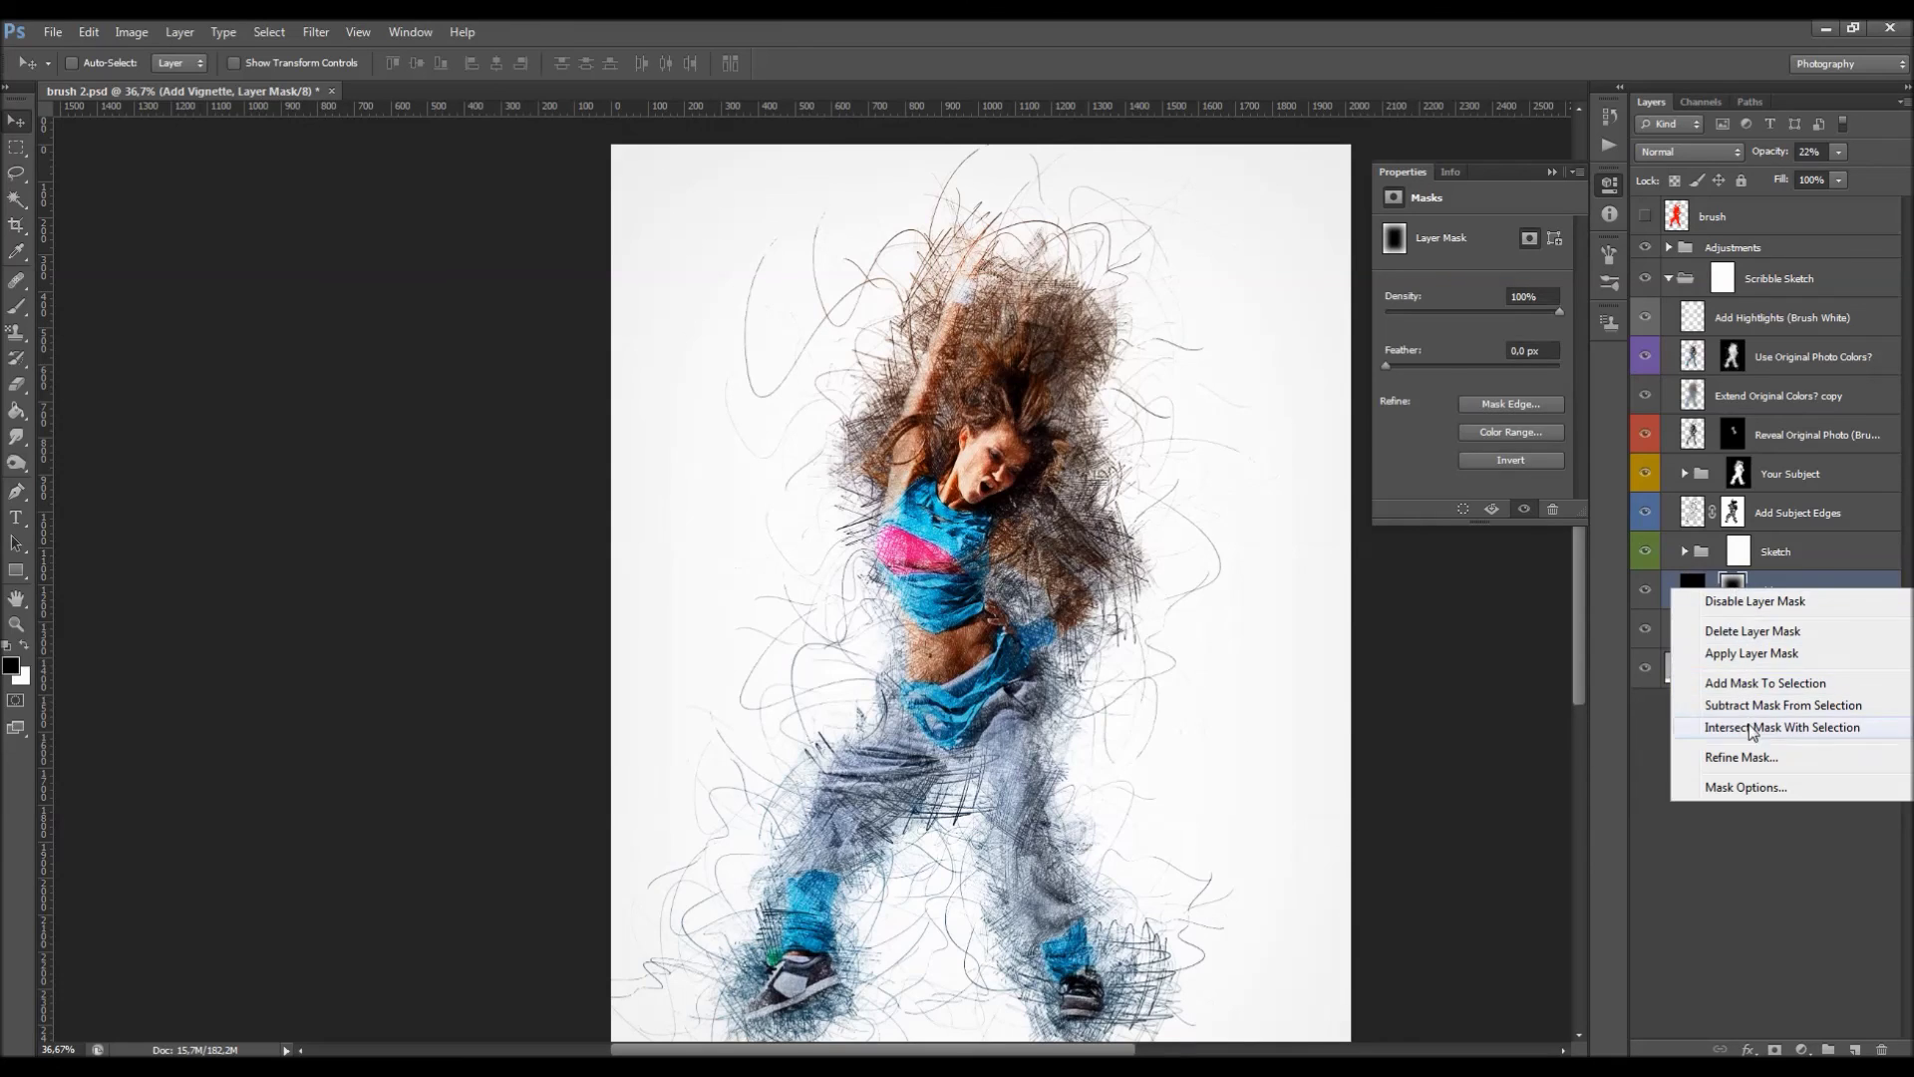
left_click(1752, 762)
left_click_drag(990, 615, 982, 613)
left_click(1115, 784)
left_click_drag(1771, 156, 1780, 157)
scroll(1126, 339, "down", 4)
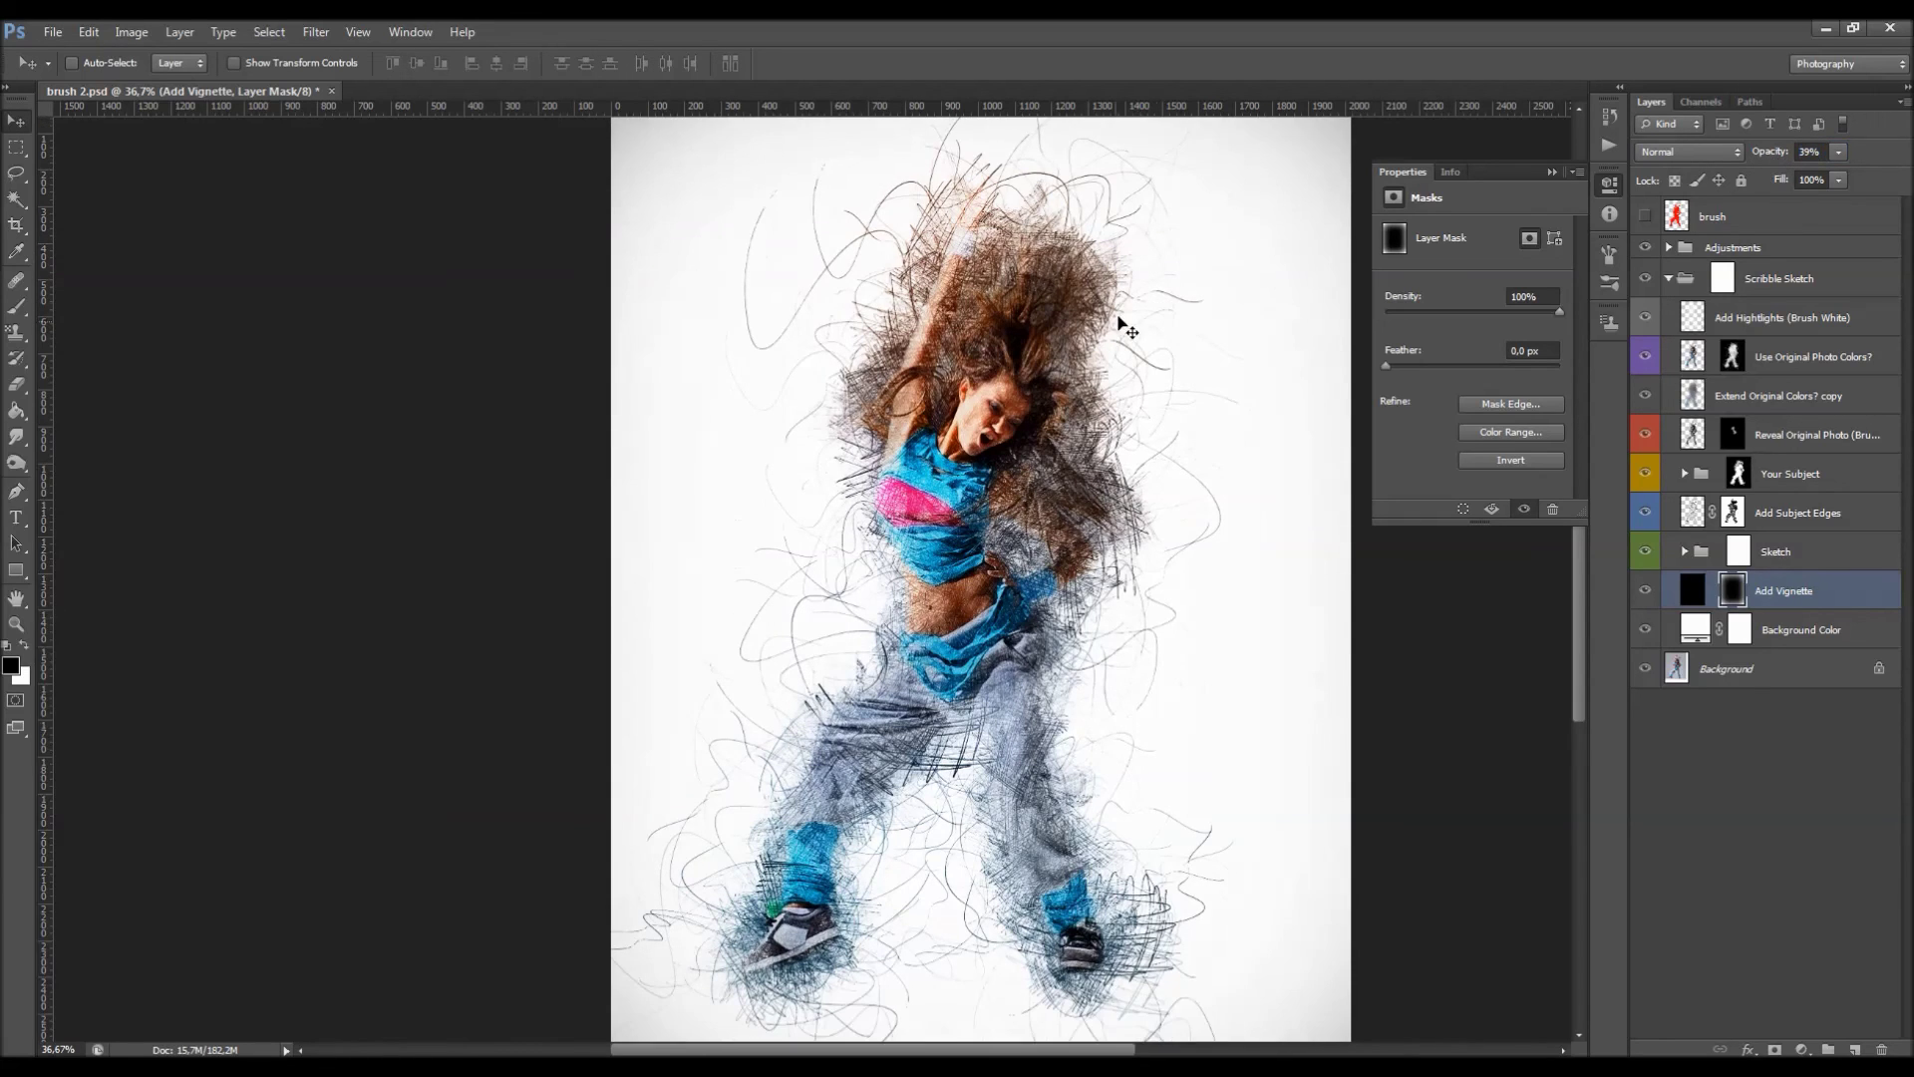
scroll(1123, 339, "down", 4)
key("ctrl+0")
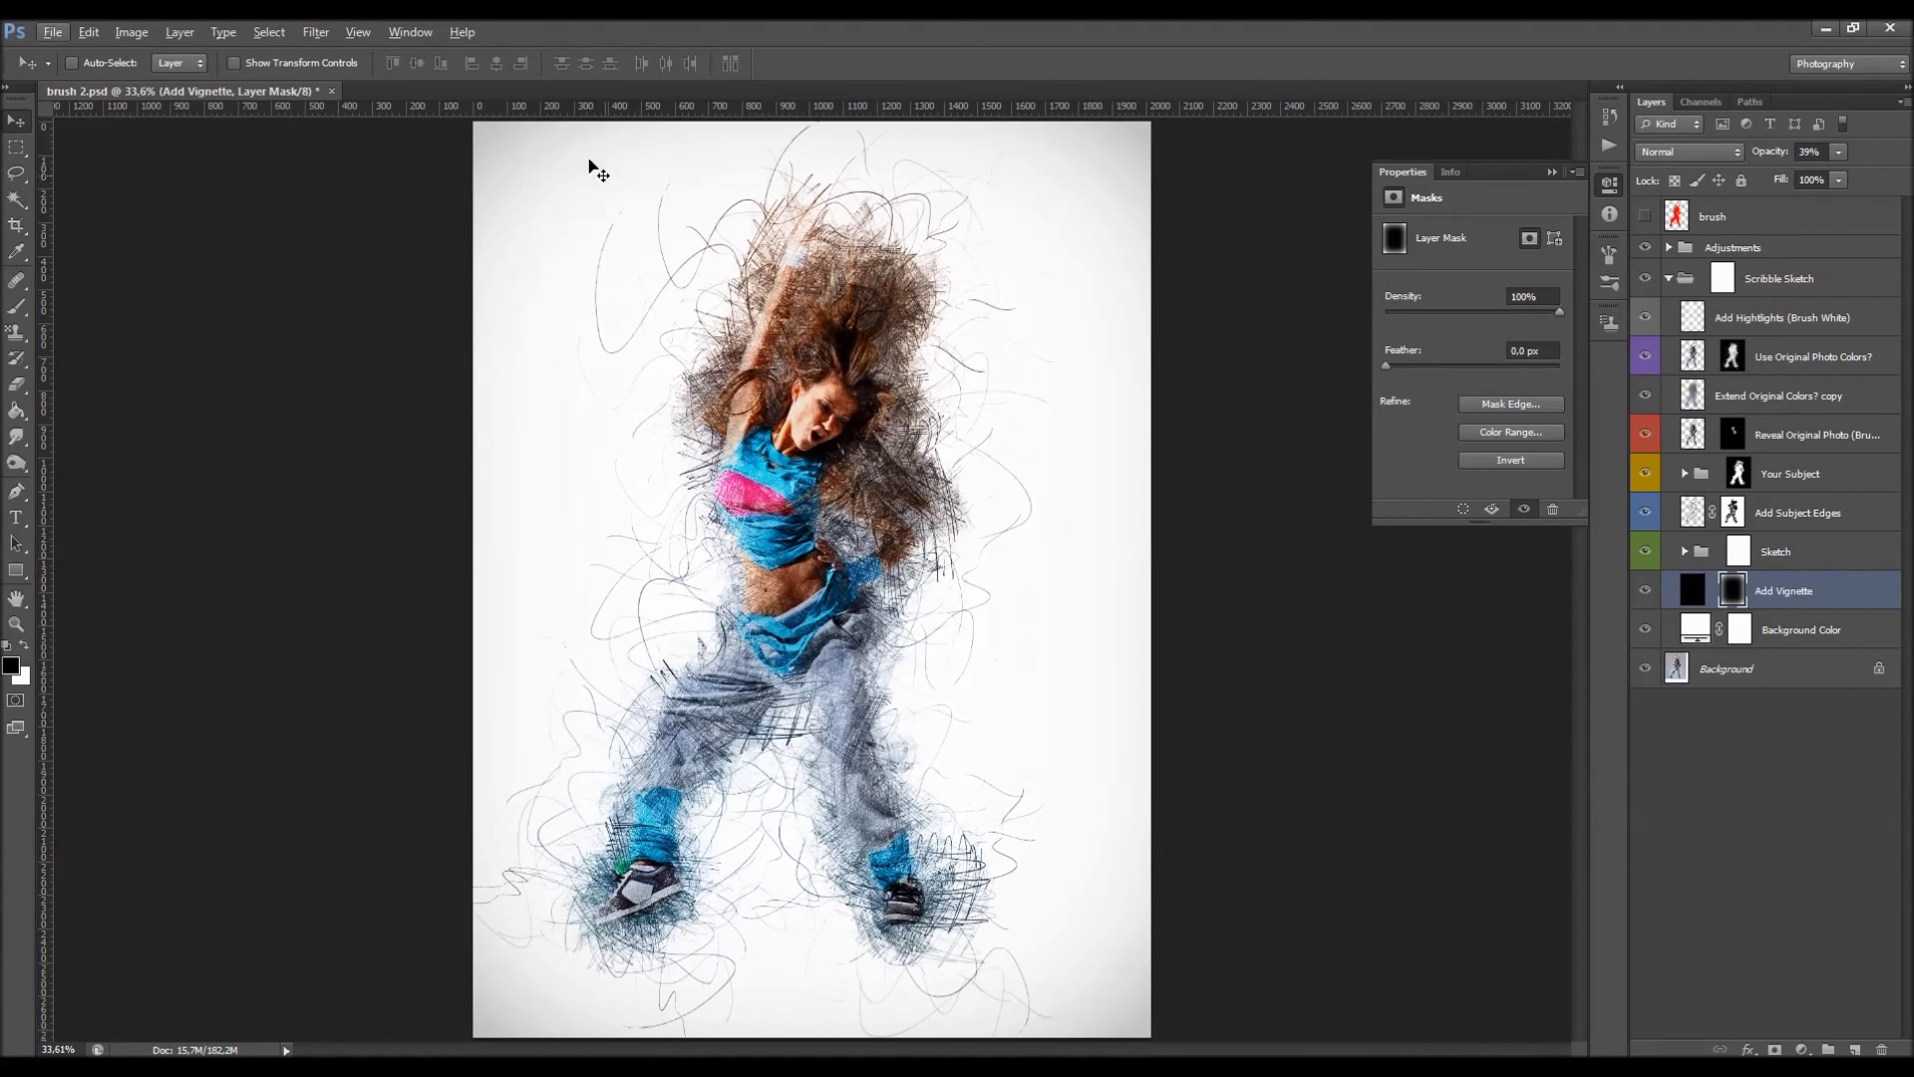
scroll(1216, 240, "down", 1)
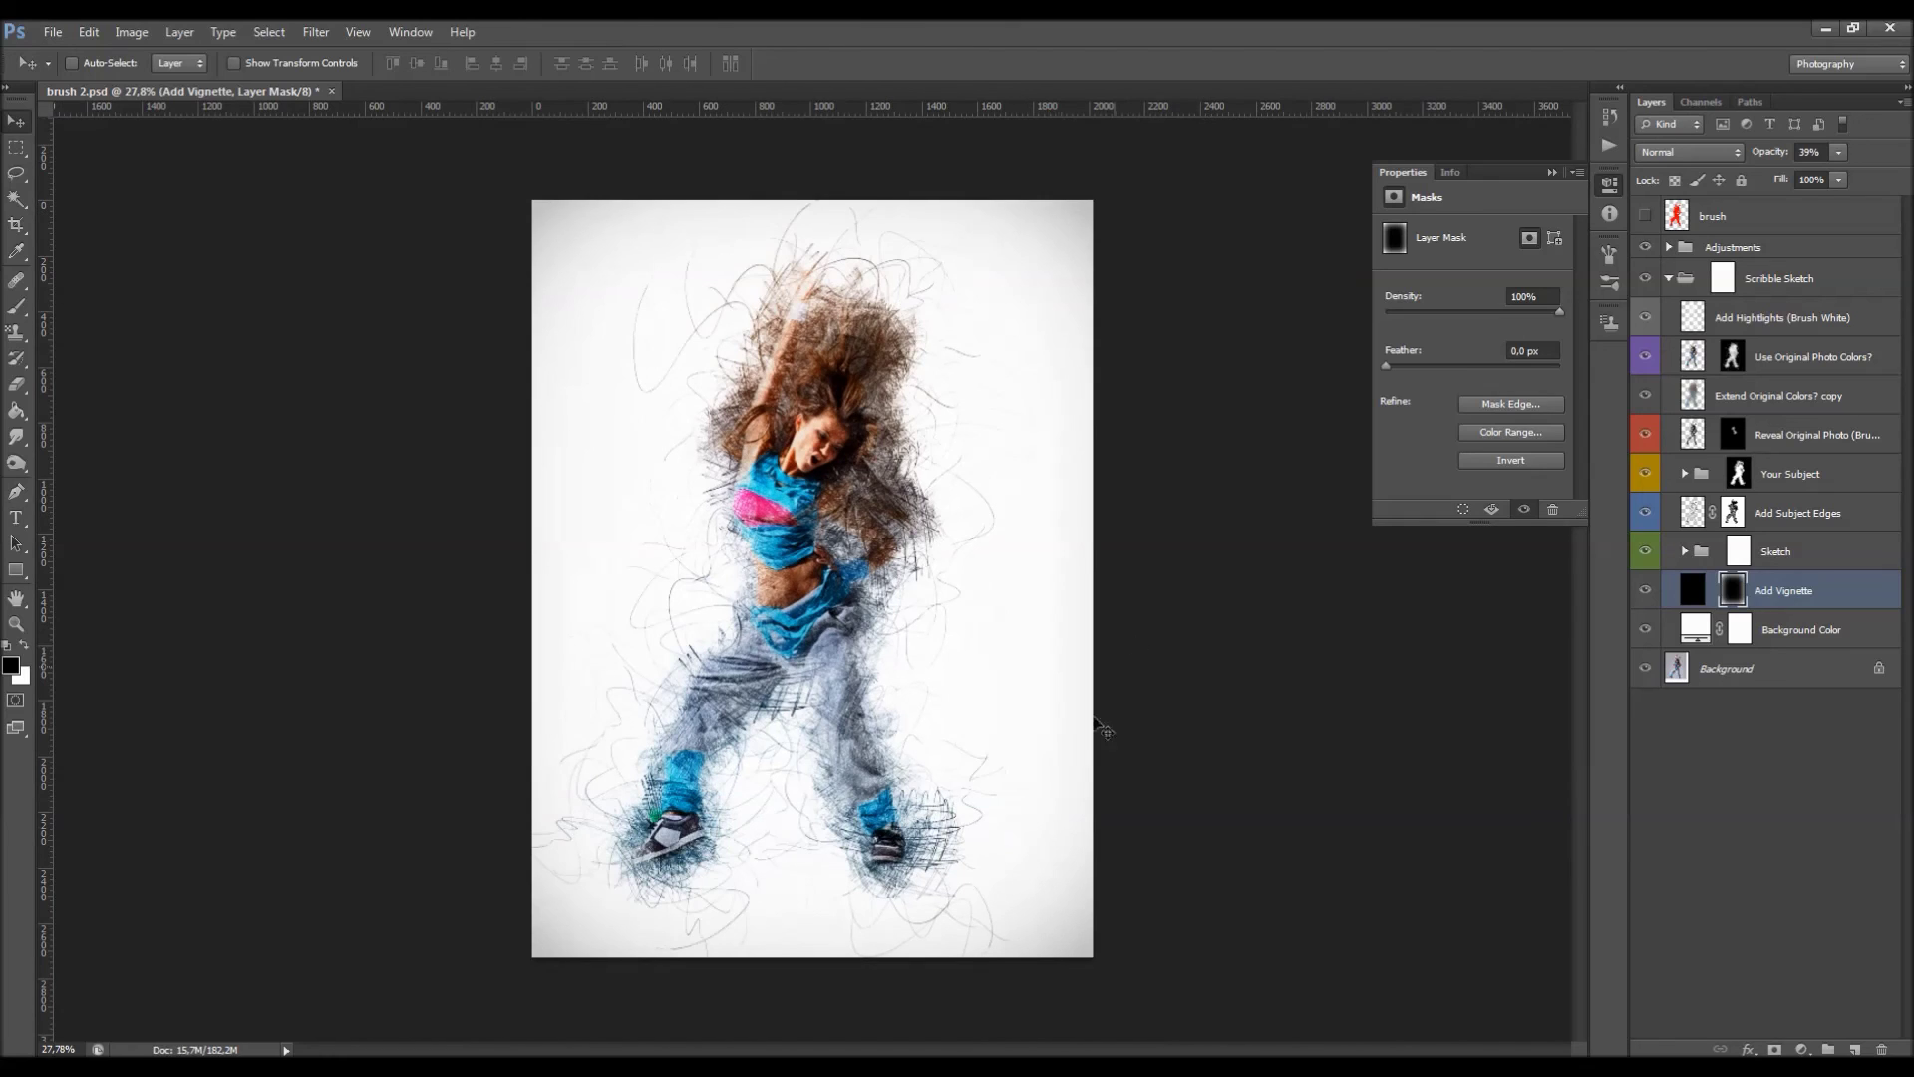
scroll(658, 539, "up", 2)
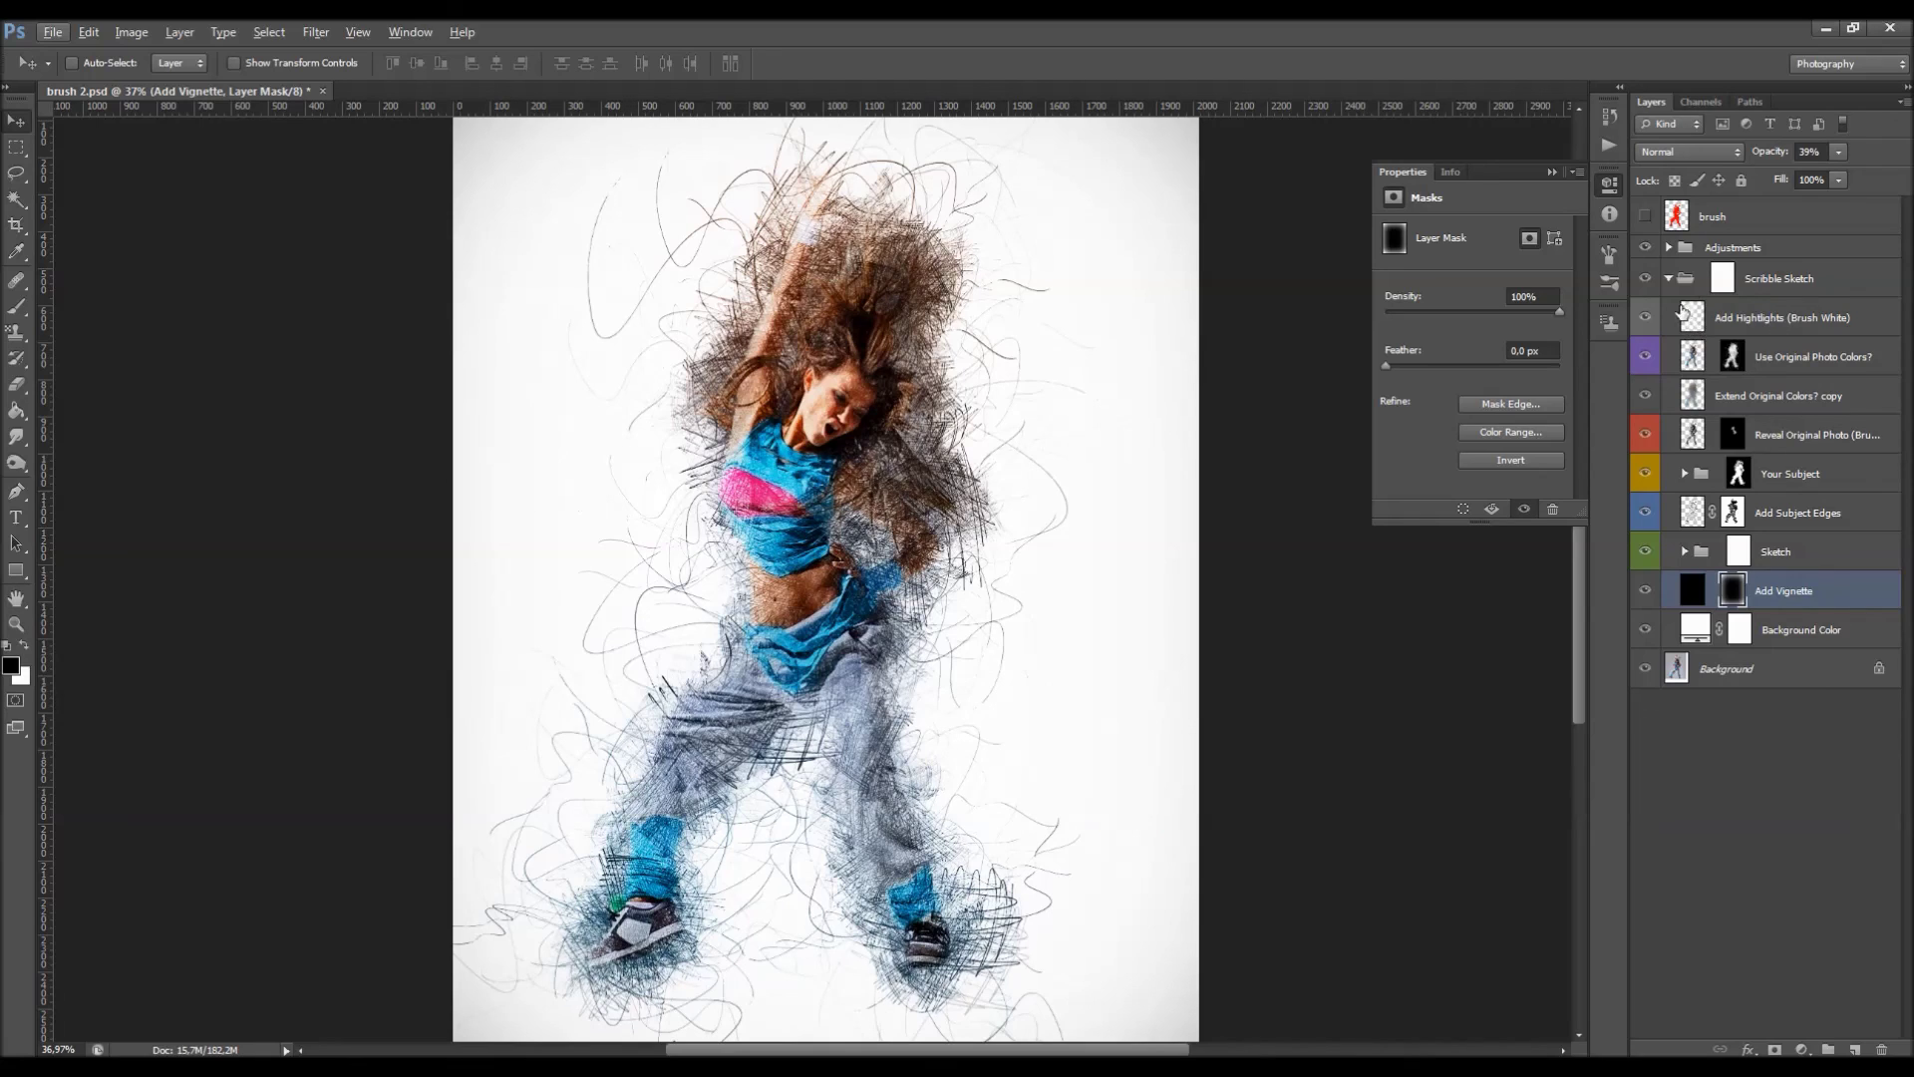
Try pink and blue sampled from the dancer and an orange for the Background Color fill, and cancel the change.
double_click(1689, 627)
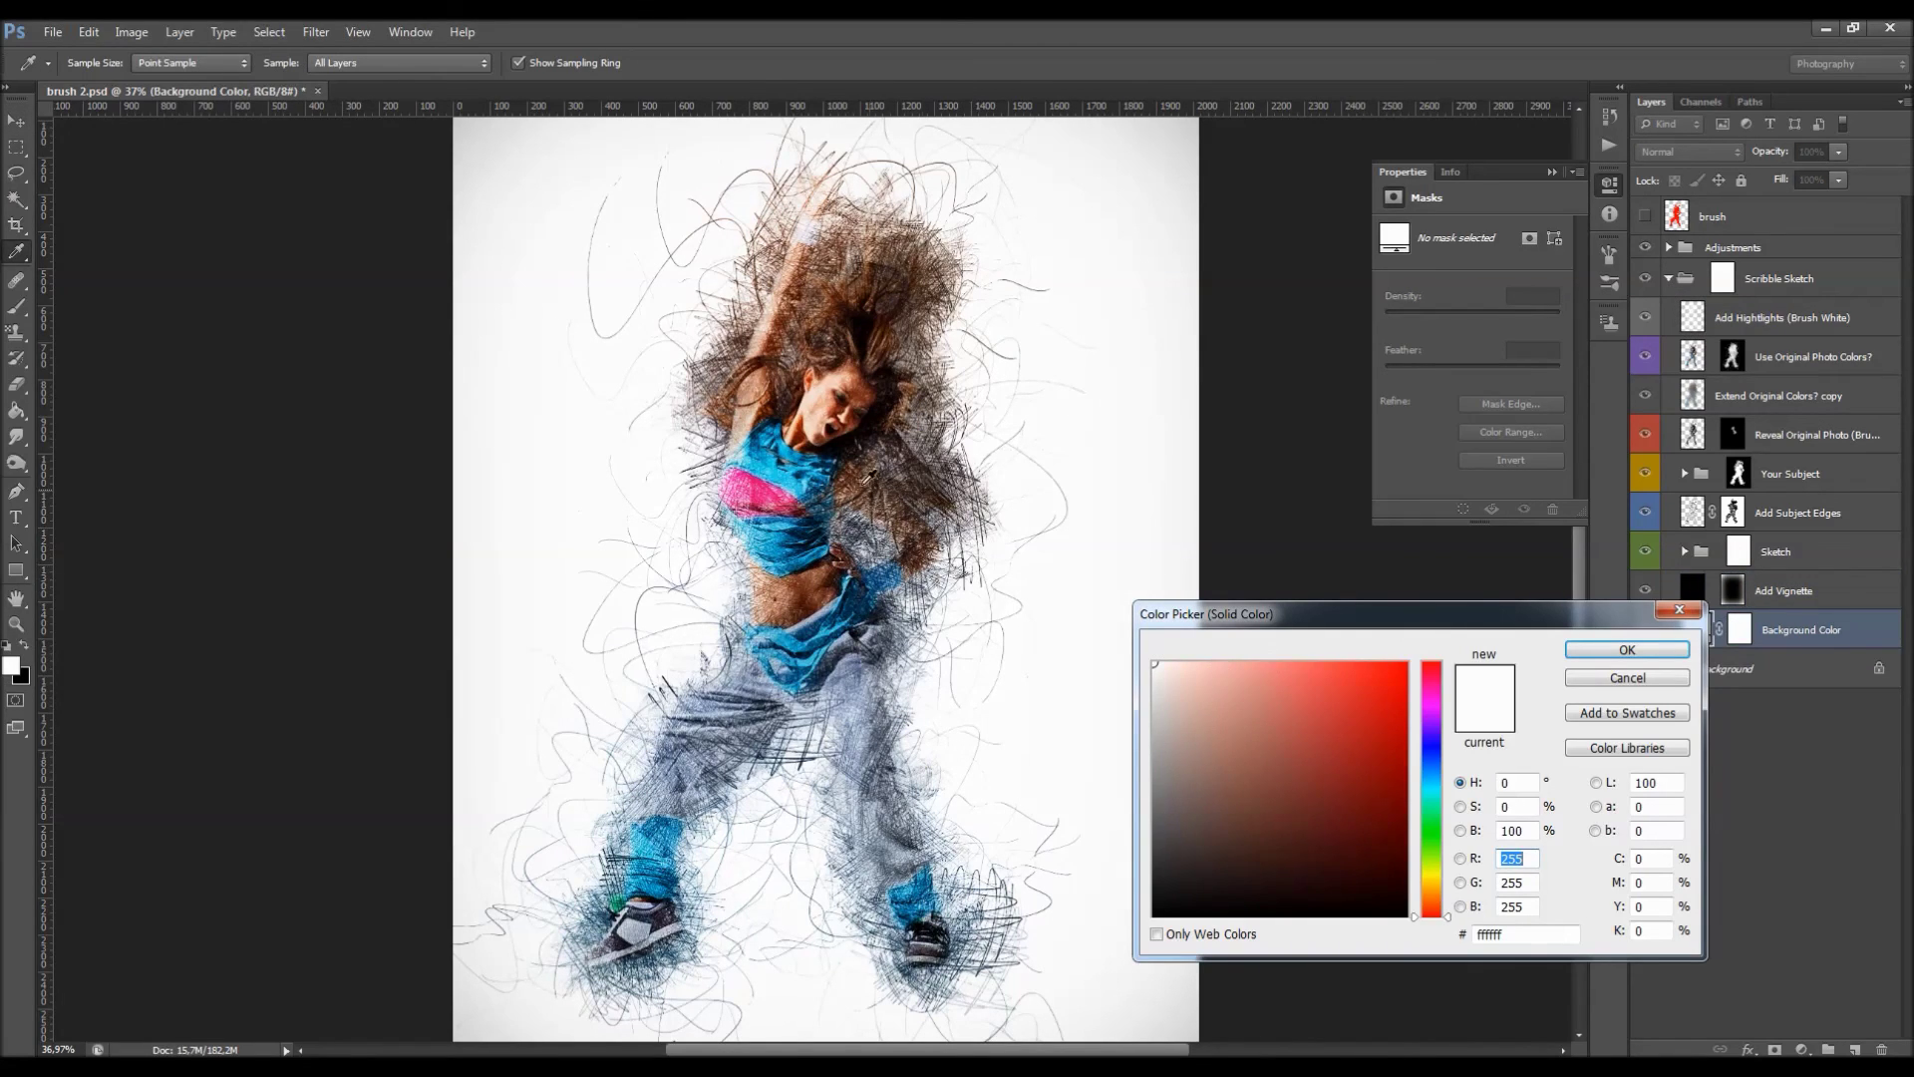
left_click(816, 457)
left_click_drag(816, 457, 787, 493)
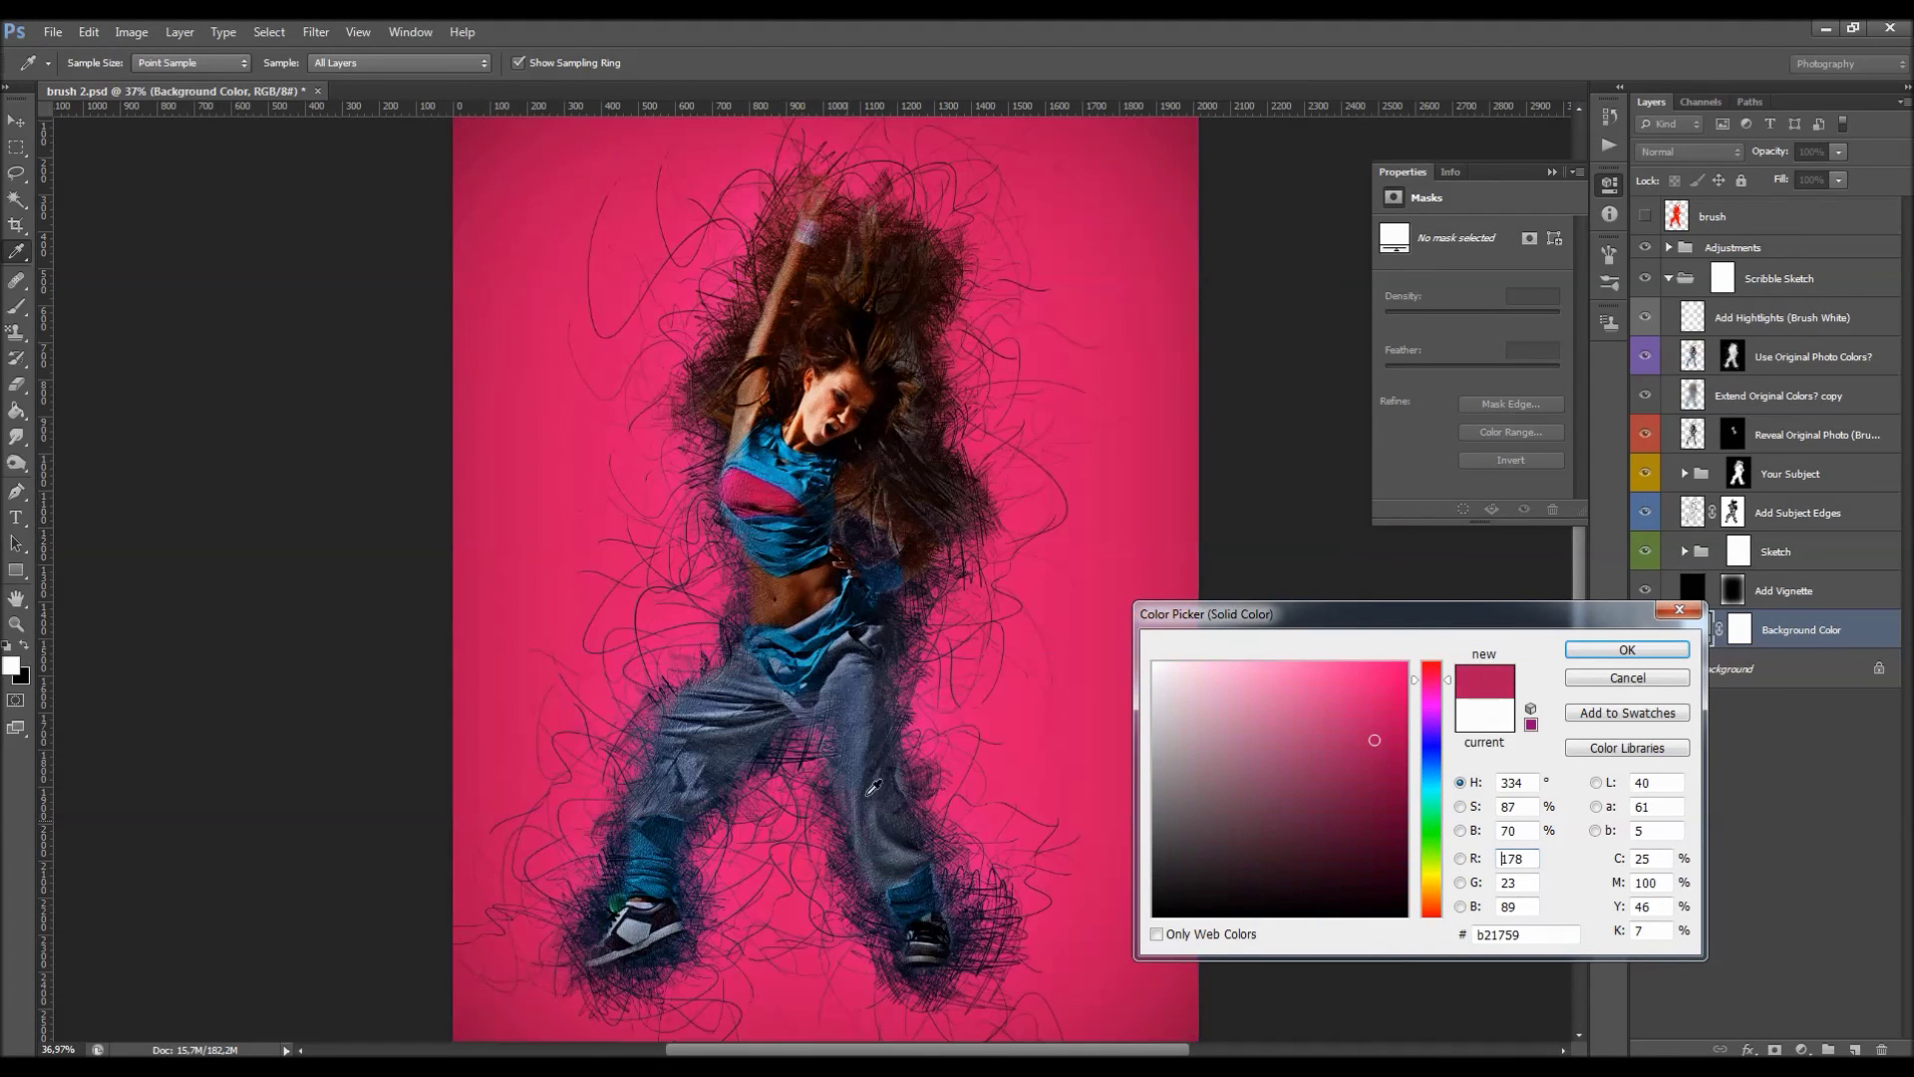
left_click(864, 698)
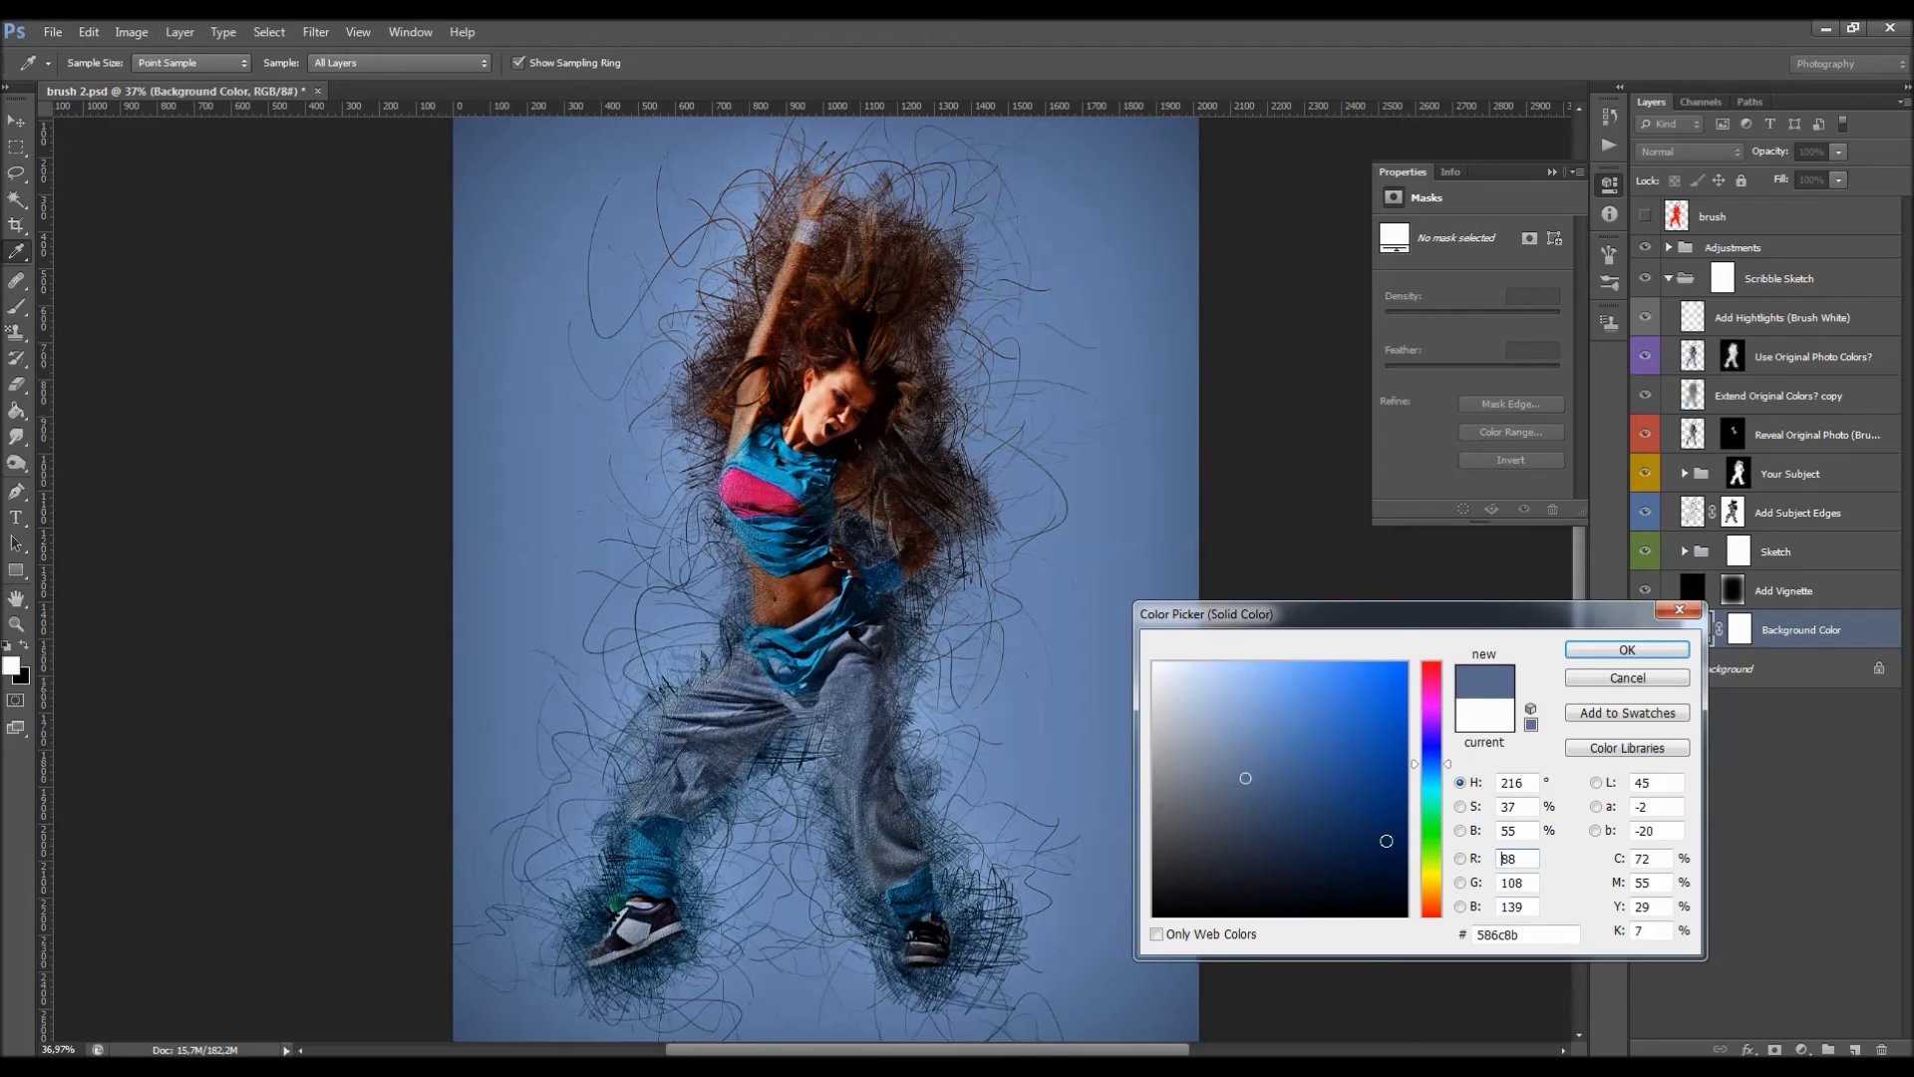
mouse_move(1437, 787)
left_mouse_down()
mouse_move(1434, 666)
mouse_move(1448, 786)
left_mouse_up()
left_click_drag(1440, 879, 1432, 900)
mouse_move(1373, 697)
left_mouse_down()
mouse_move(1292, 785)
mouse_move(1225, 712)
left_mouse_up()
left_click(1633, 678)
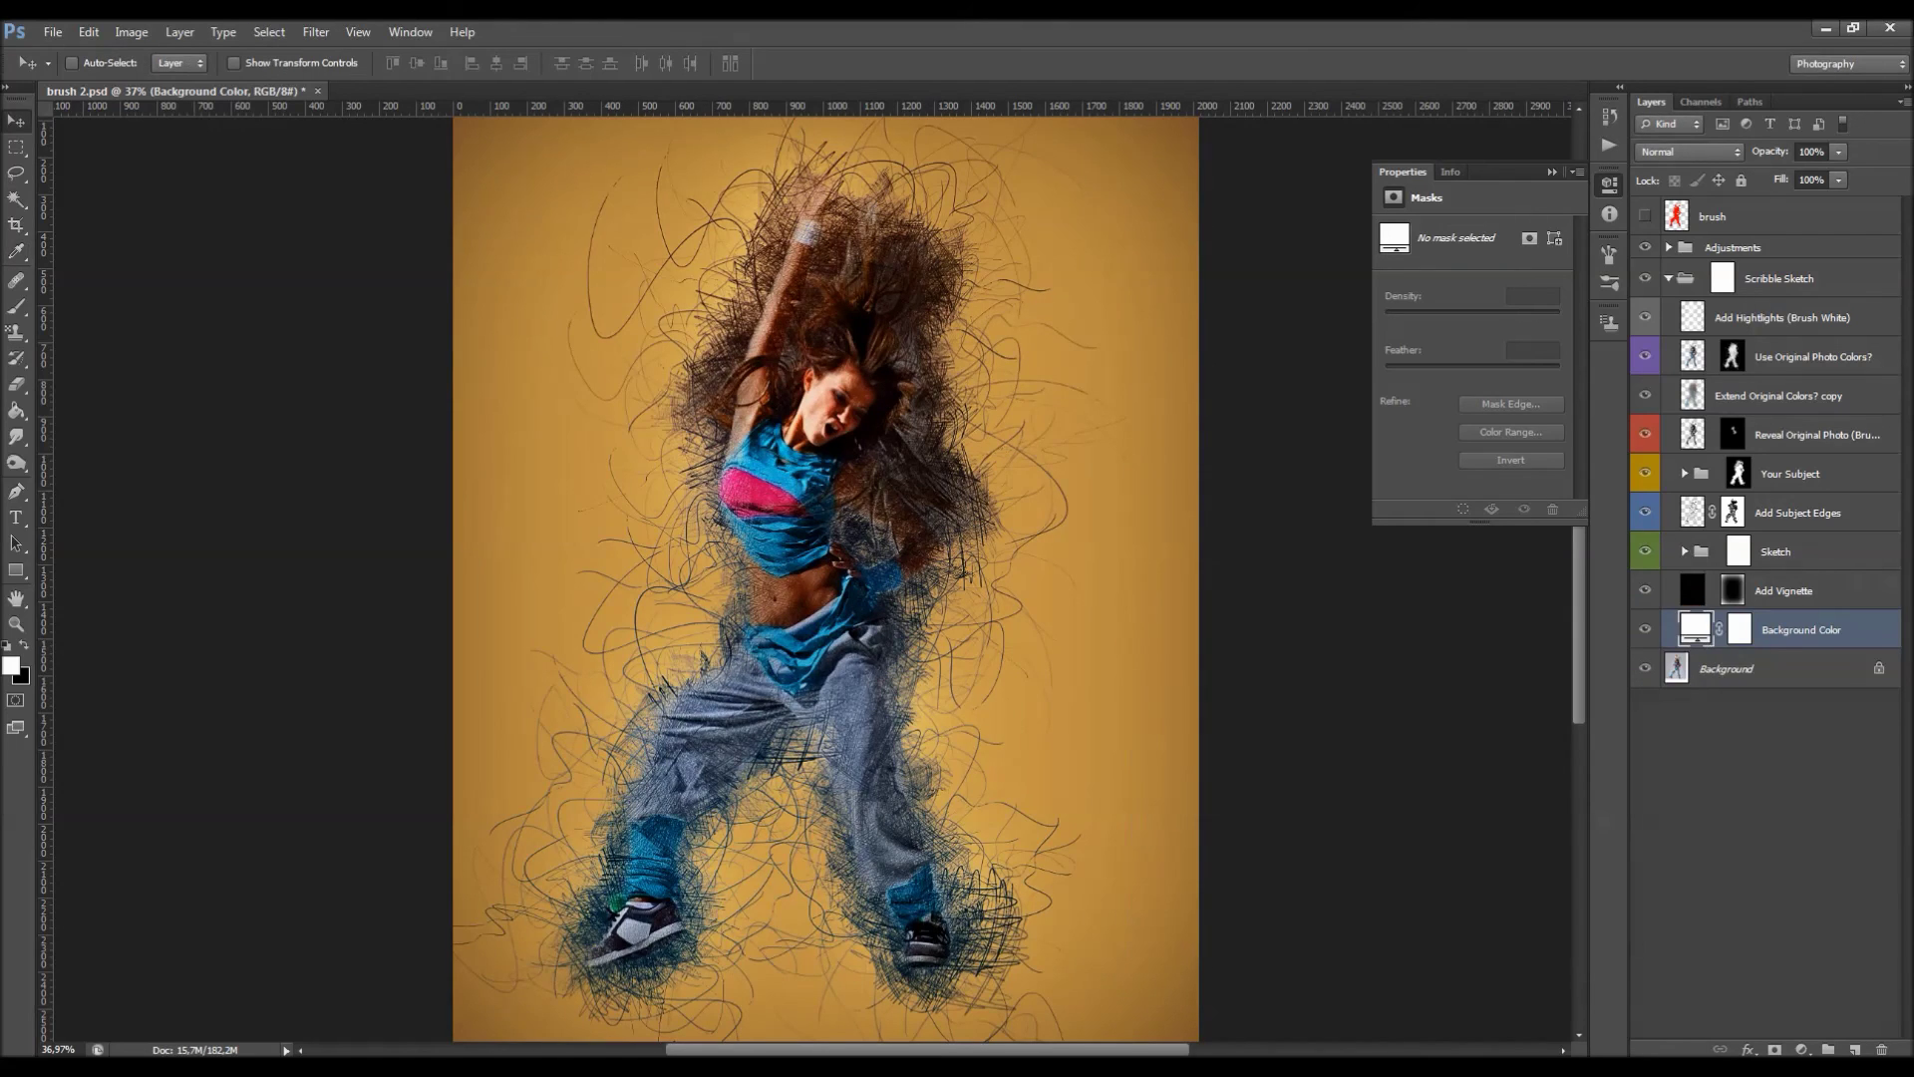
Compare the image with and without Overall Brightness in the Adjustments group and move its curve's highlight point to input 204, output 251.
left_click(1668, 278)
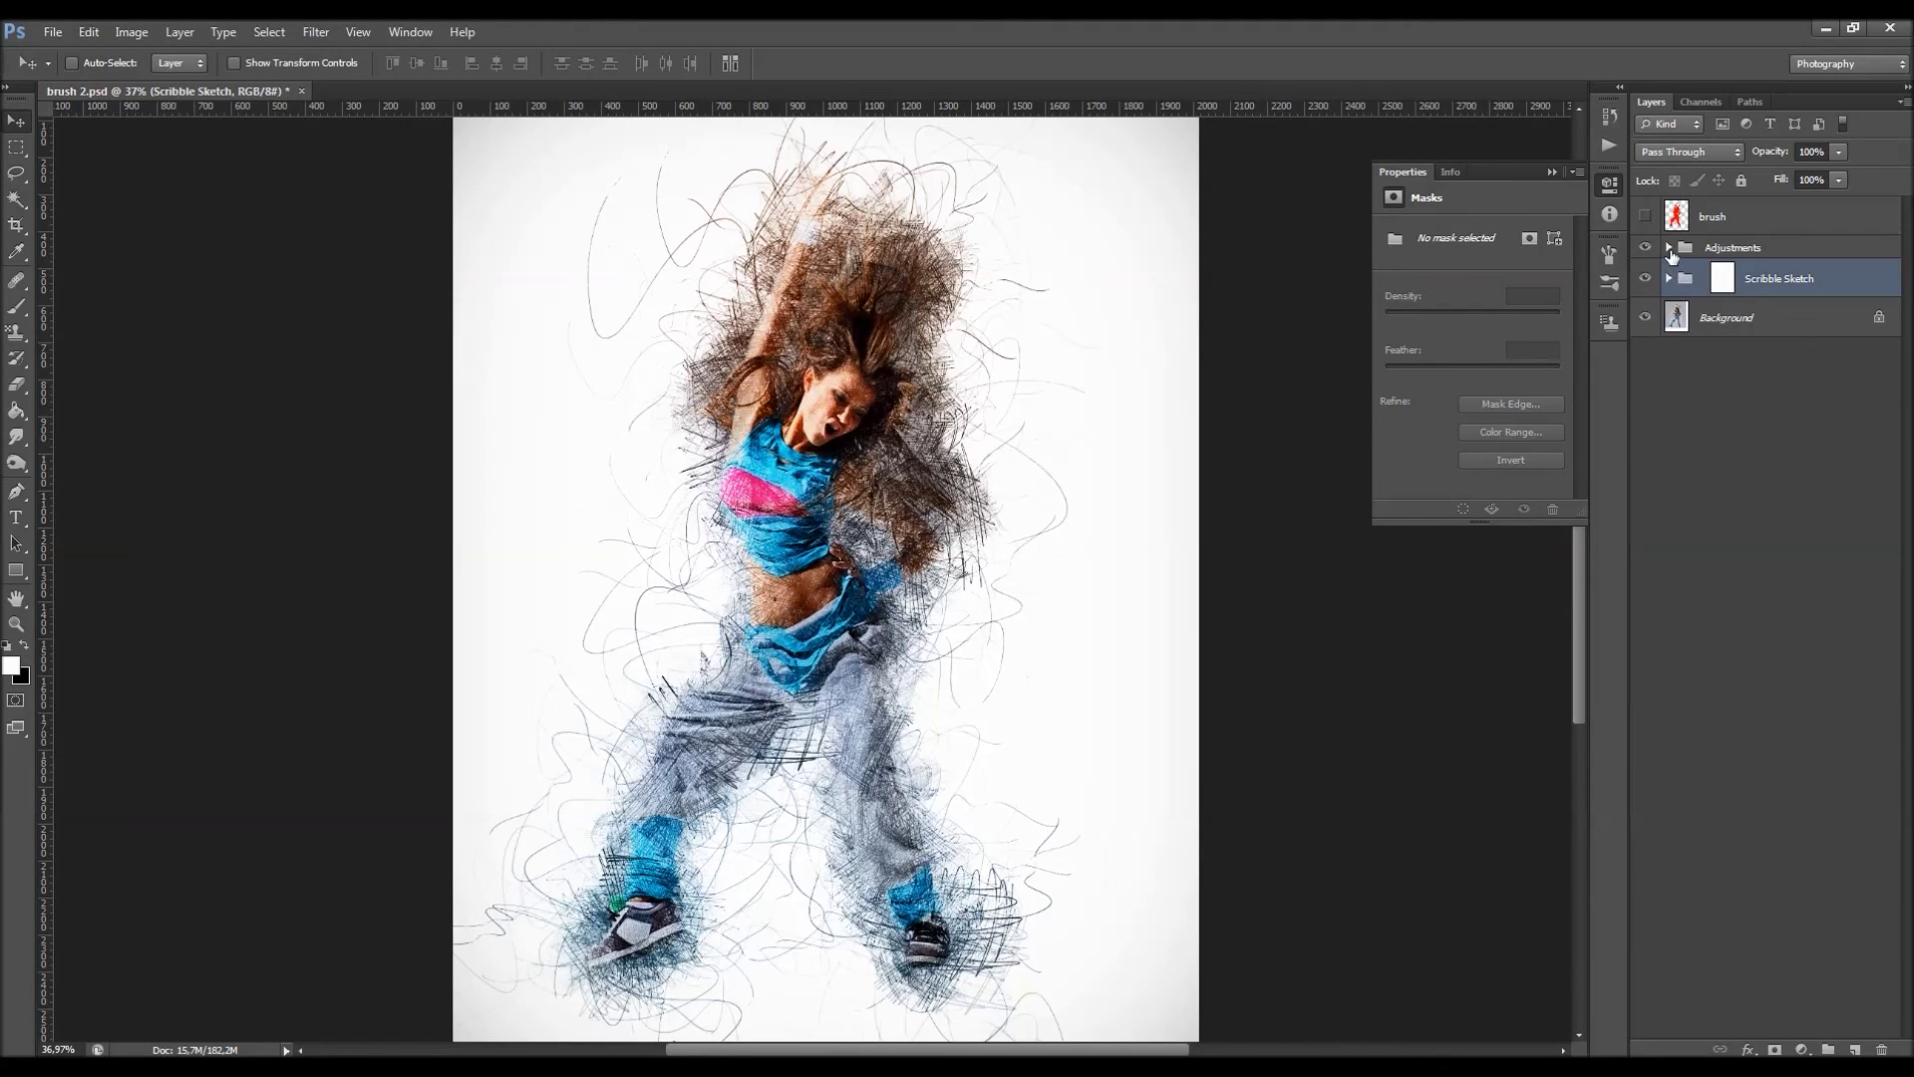
left_click(1669, 247)
left_click(1657, 357)
left_click(1650, 355)
left_click(1649, 356)
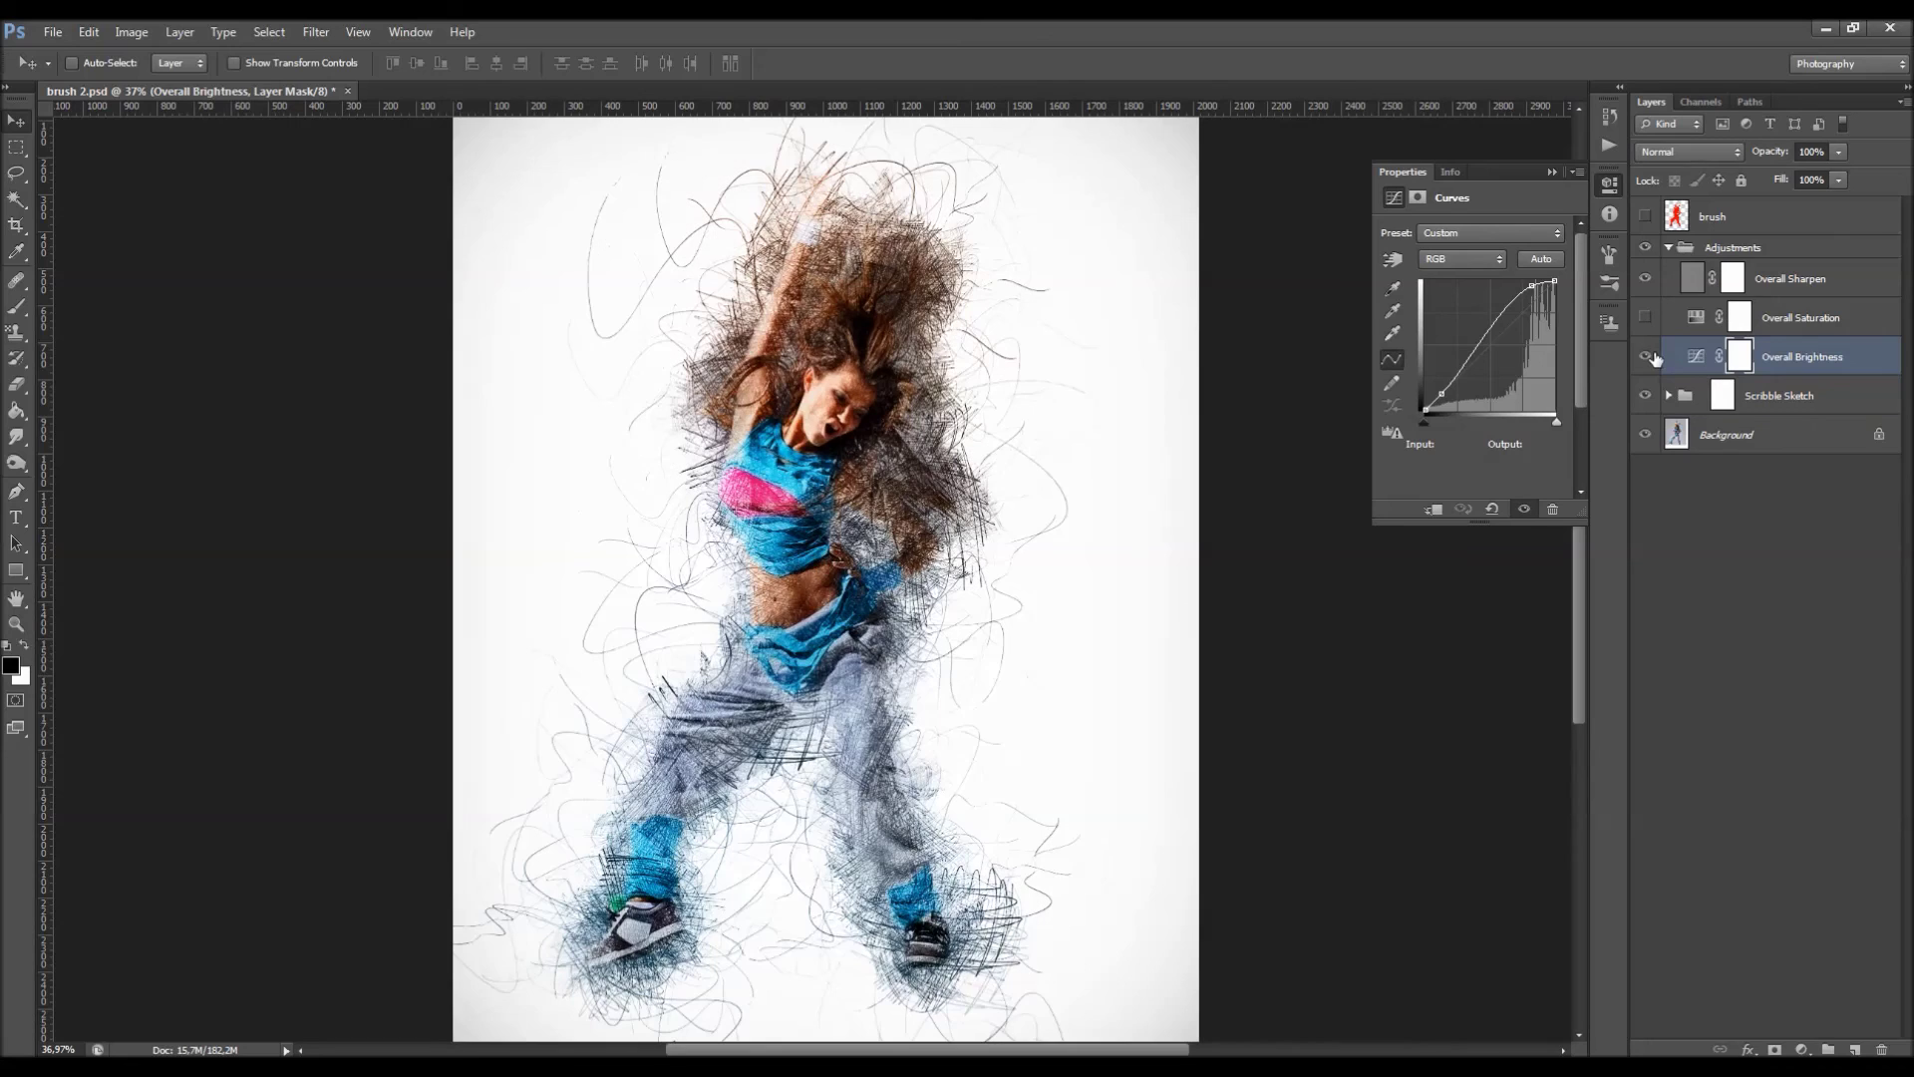
left_click_drag(1531, 285, 1528, 282)
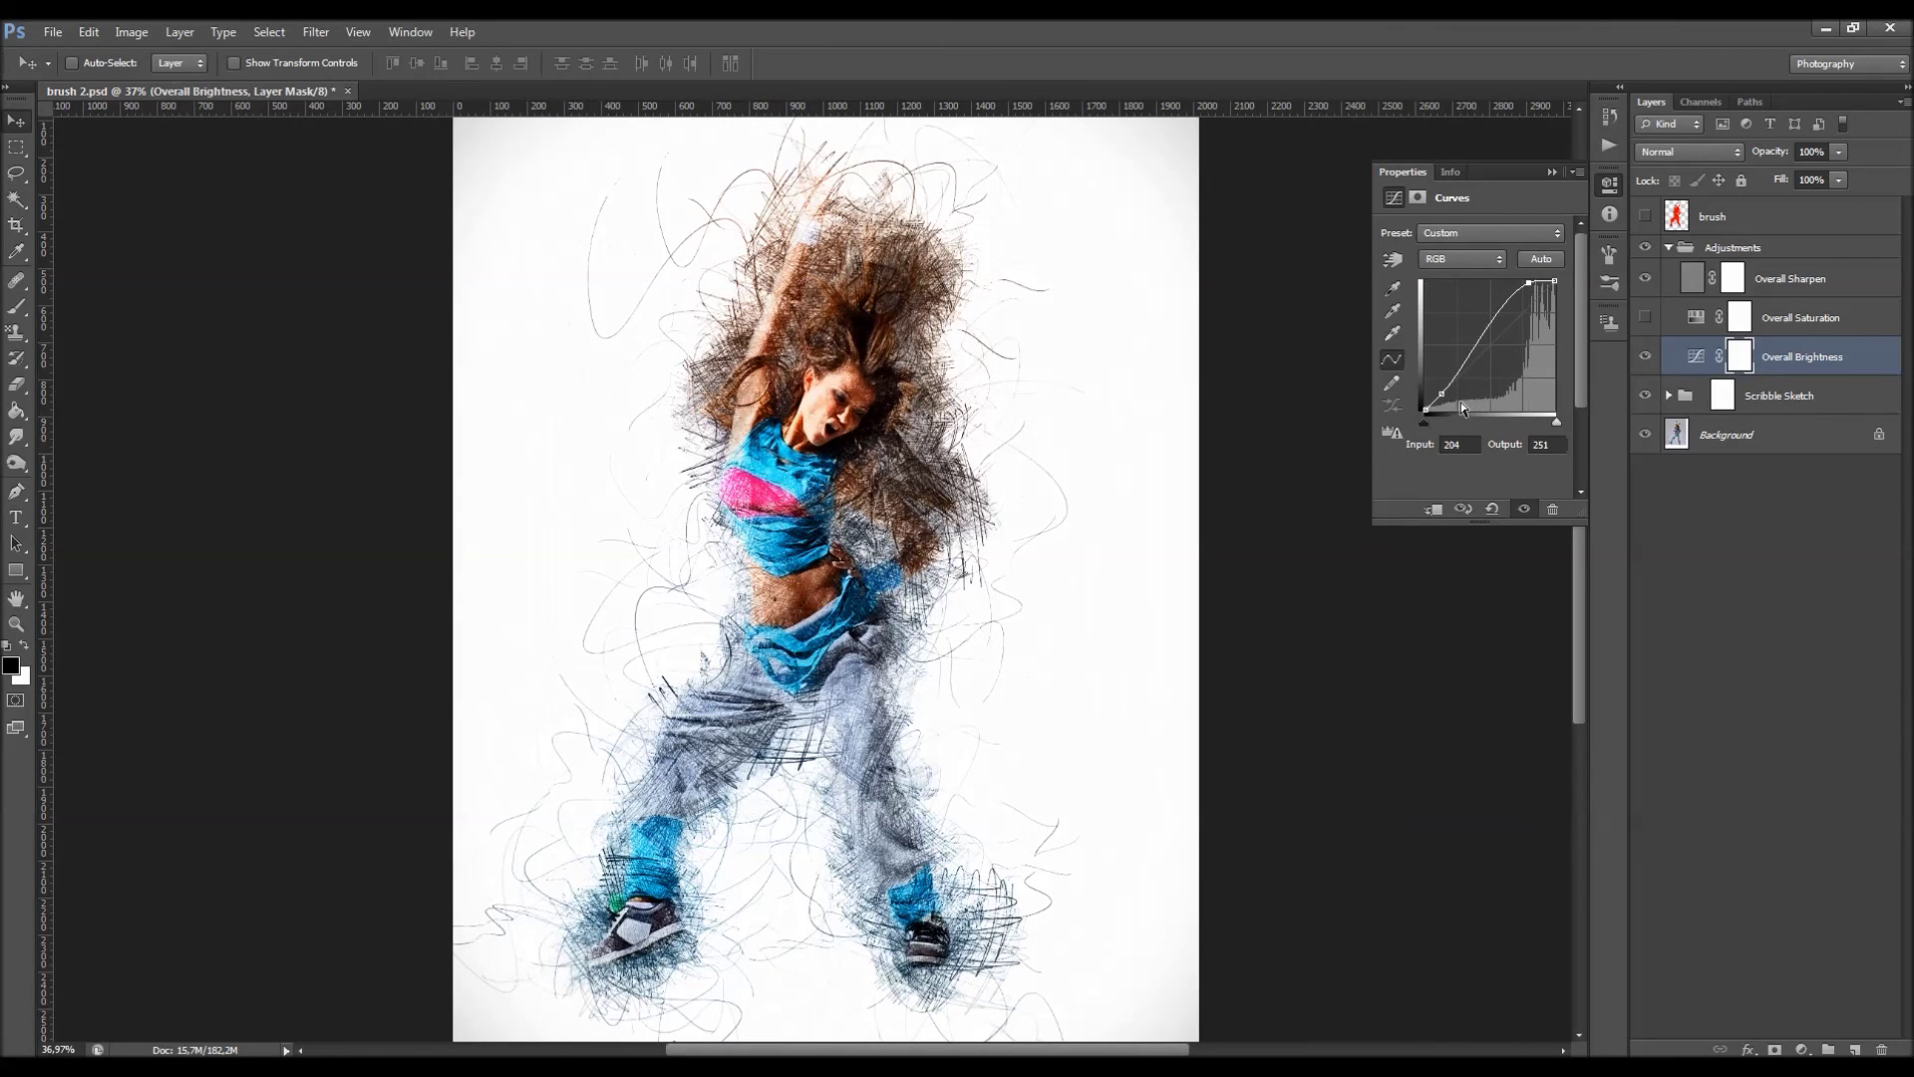
Show the Overall Saturation layer and set its saturation to +11.
left_click(1649, 319)
double_click(1711, 321)
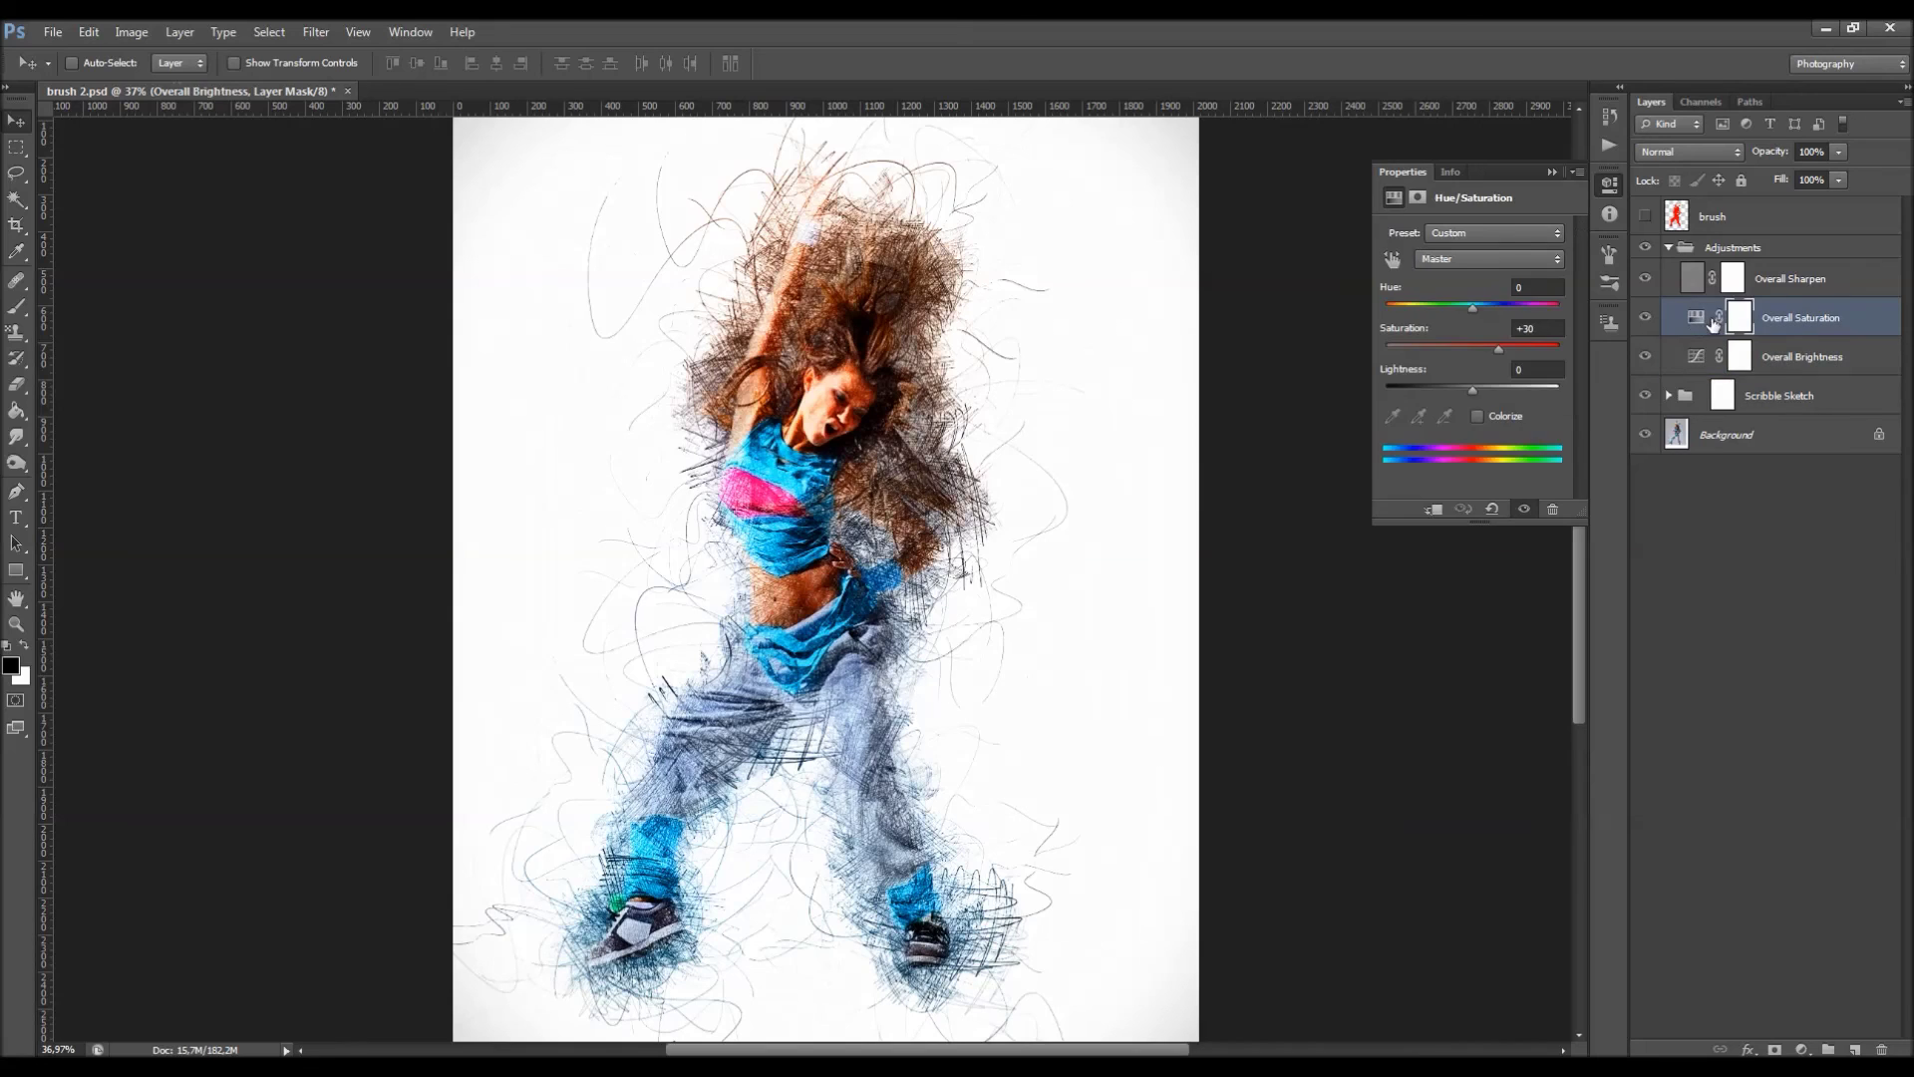
left_click(1898, 523)
left_click_drag(1498, 349, 1489, 348)
Compare the image with and without the Overall Sharpen layer and delete that layer.
left_click(1792, 277)
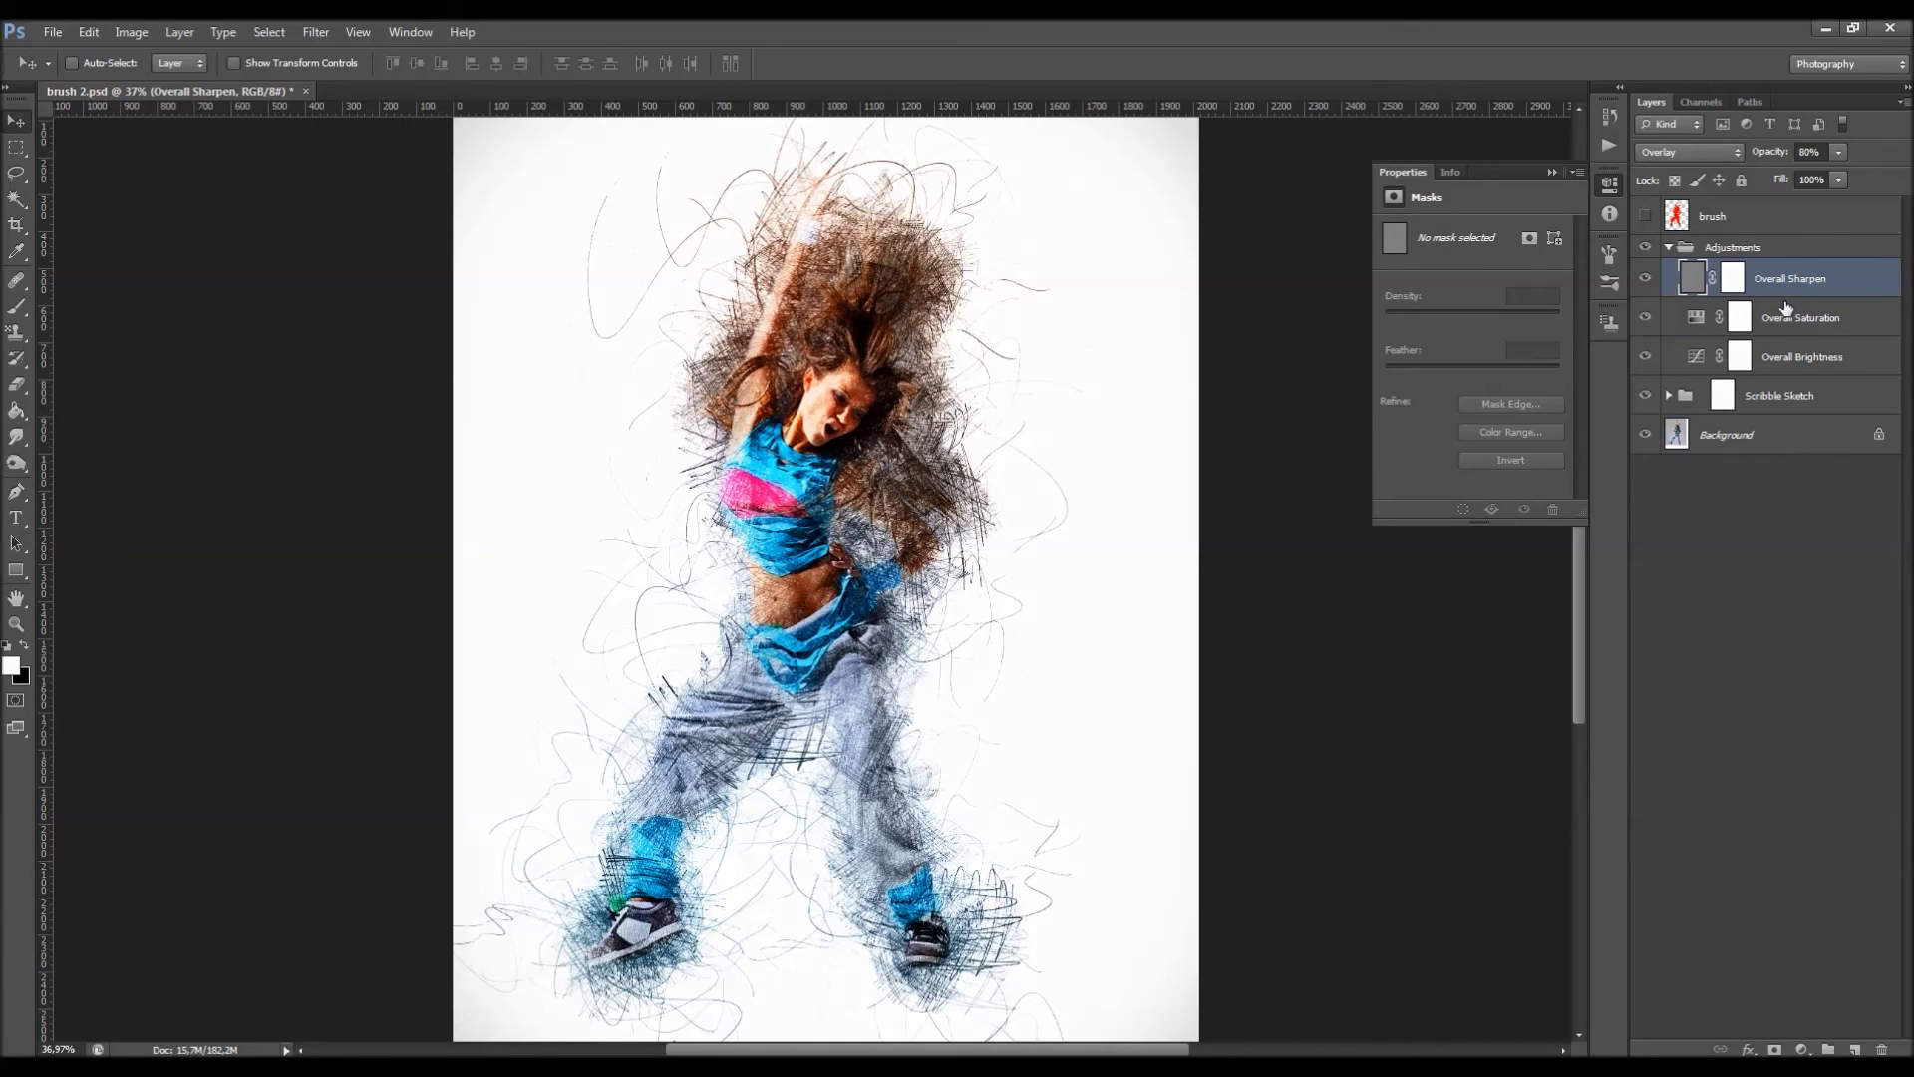
left_click(1646, 281)
left_click(1647, 280)
left_click(1649, 281)
left_click(1646, 280)
left_click(1647, 280)
left_click(1646, 280)
left_click(1648, 279)
left_click(1648, 280)
key("Delete")
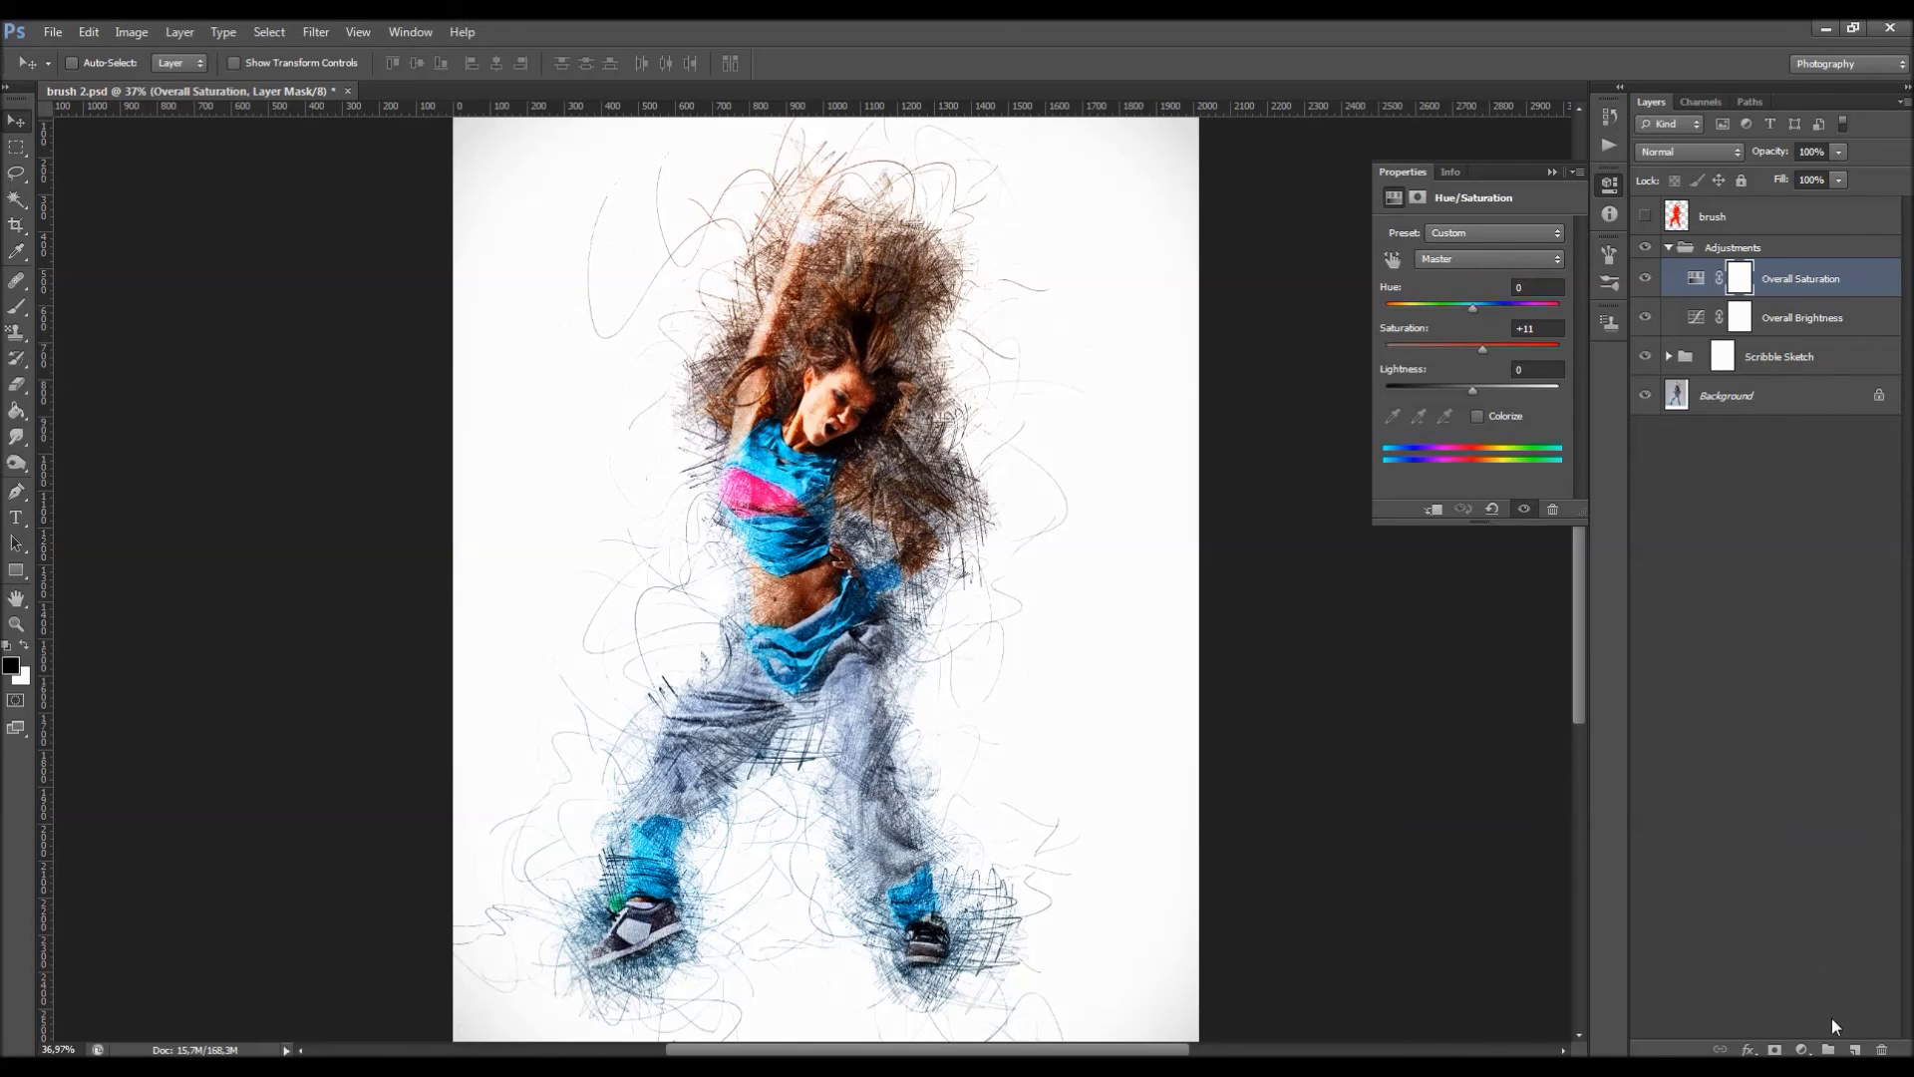
Add a new layer above Overall Saturation, stamp the visible image onto it and undo the stamp.
left_click(1854, 1048)
key("ctrl+shift+alt+e")
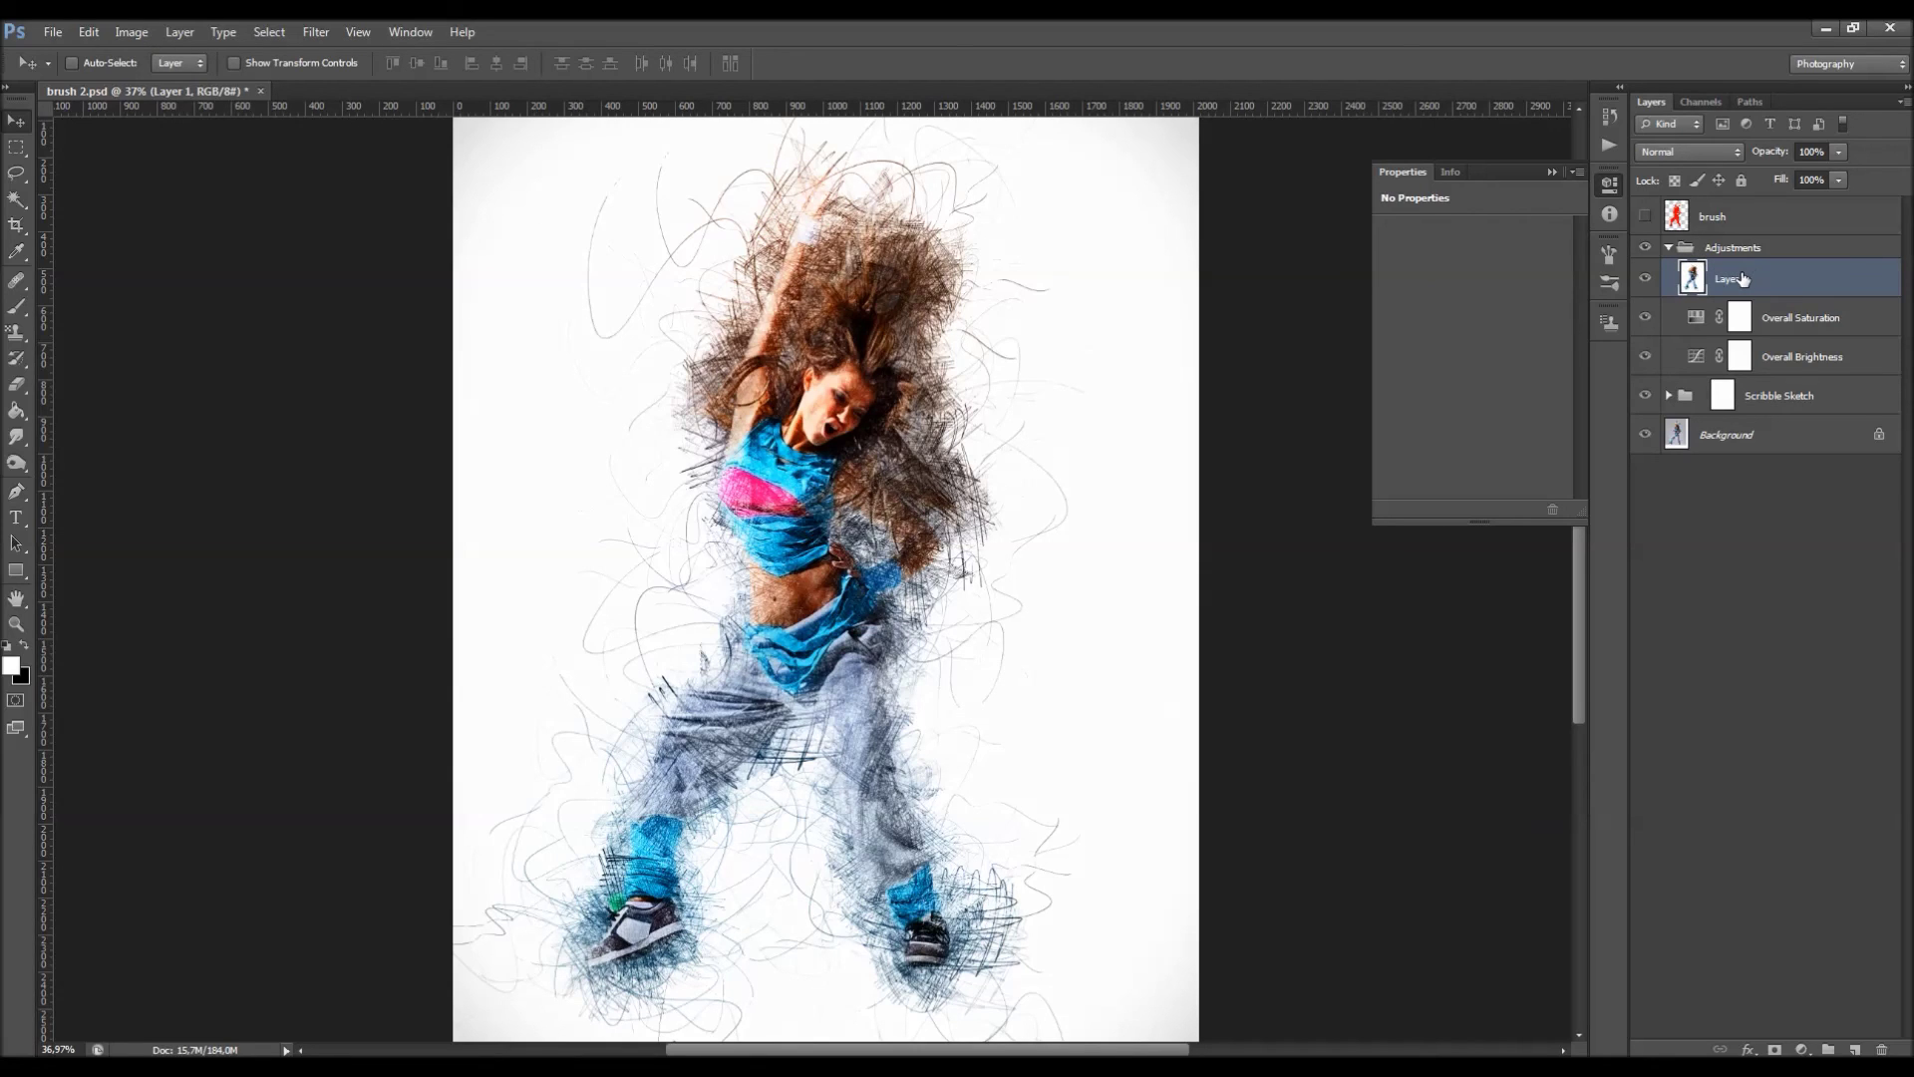
key("alt")
key("ctrl+z")
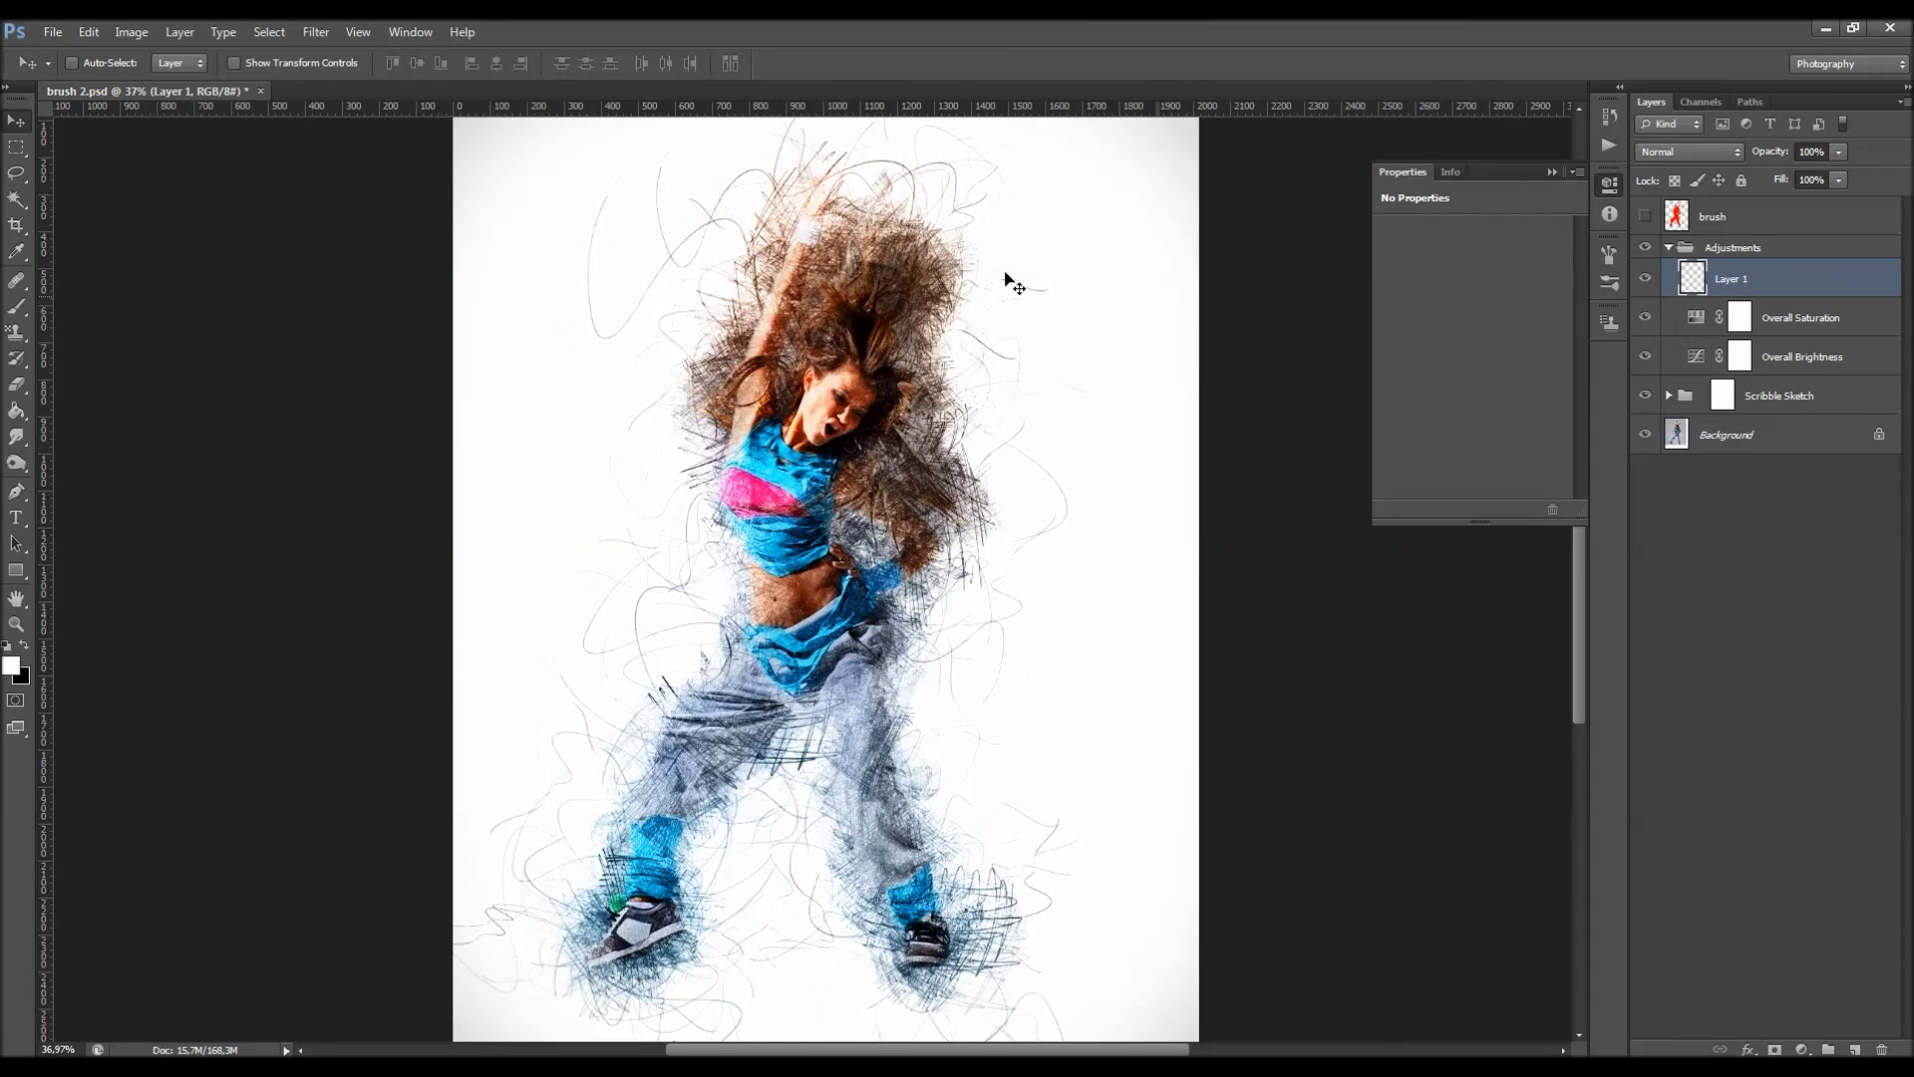
Fill the empty Layer 1 with the merged image using Apply Image.
left_click(140, 36)
left_click(203, 317)
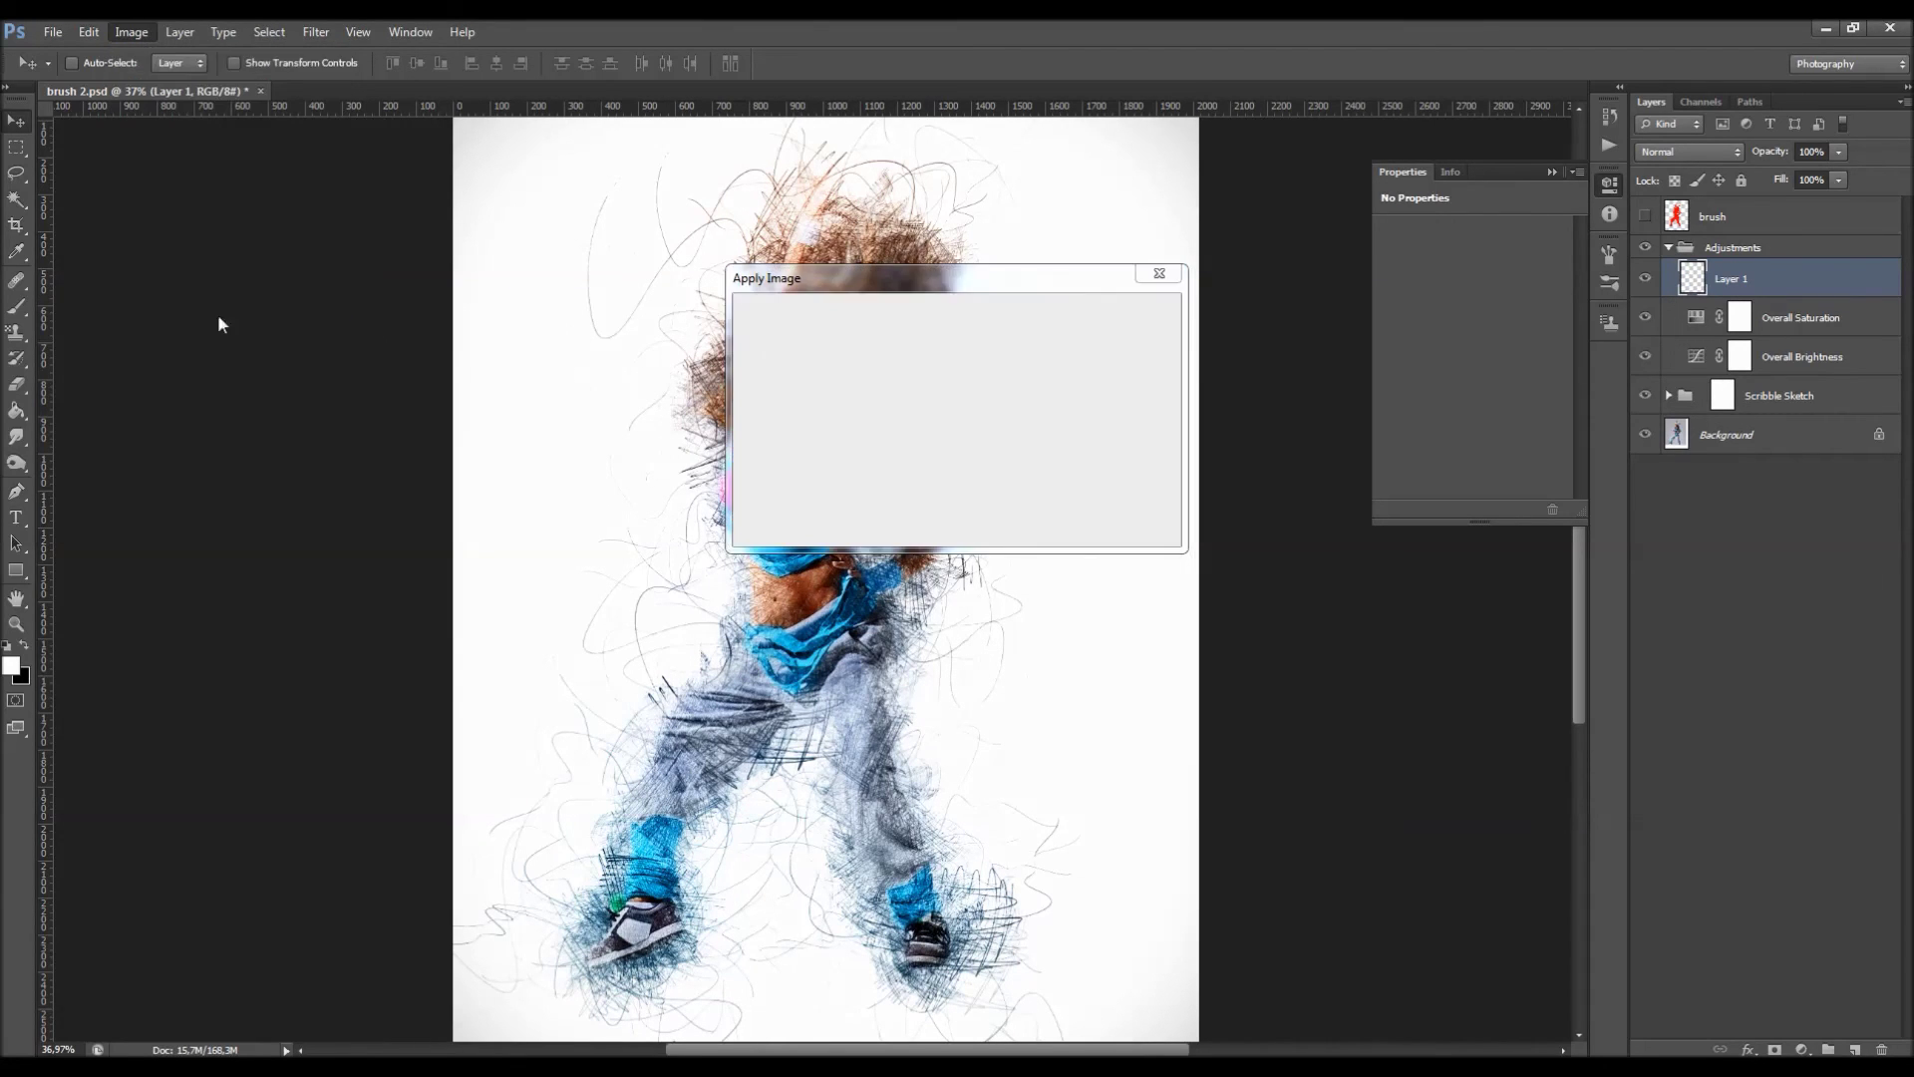
key("Return")
Apply a High Pass filter with a 2.0-pixel radius to Layer 1.
left_click(315, 32)
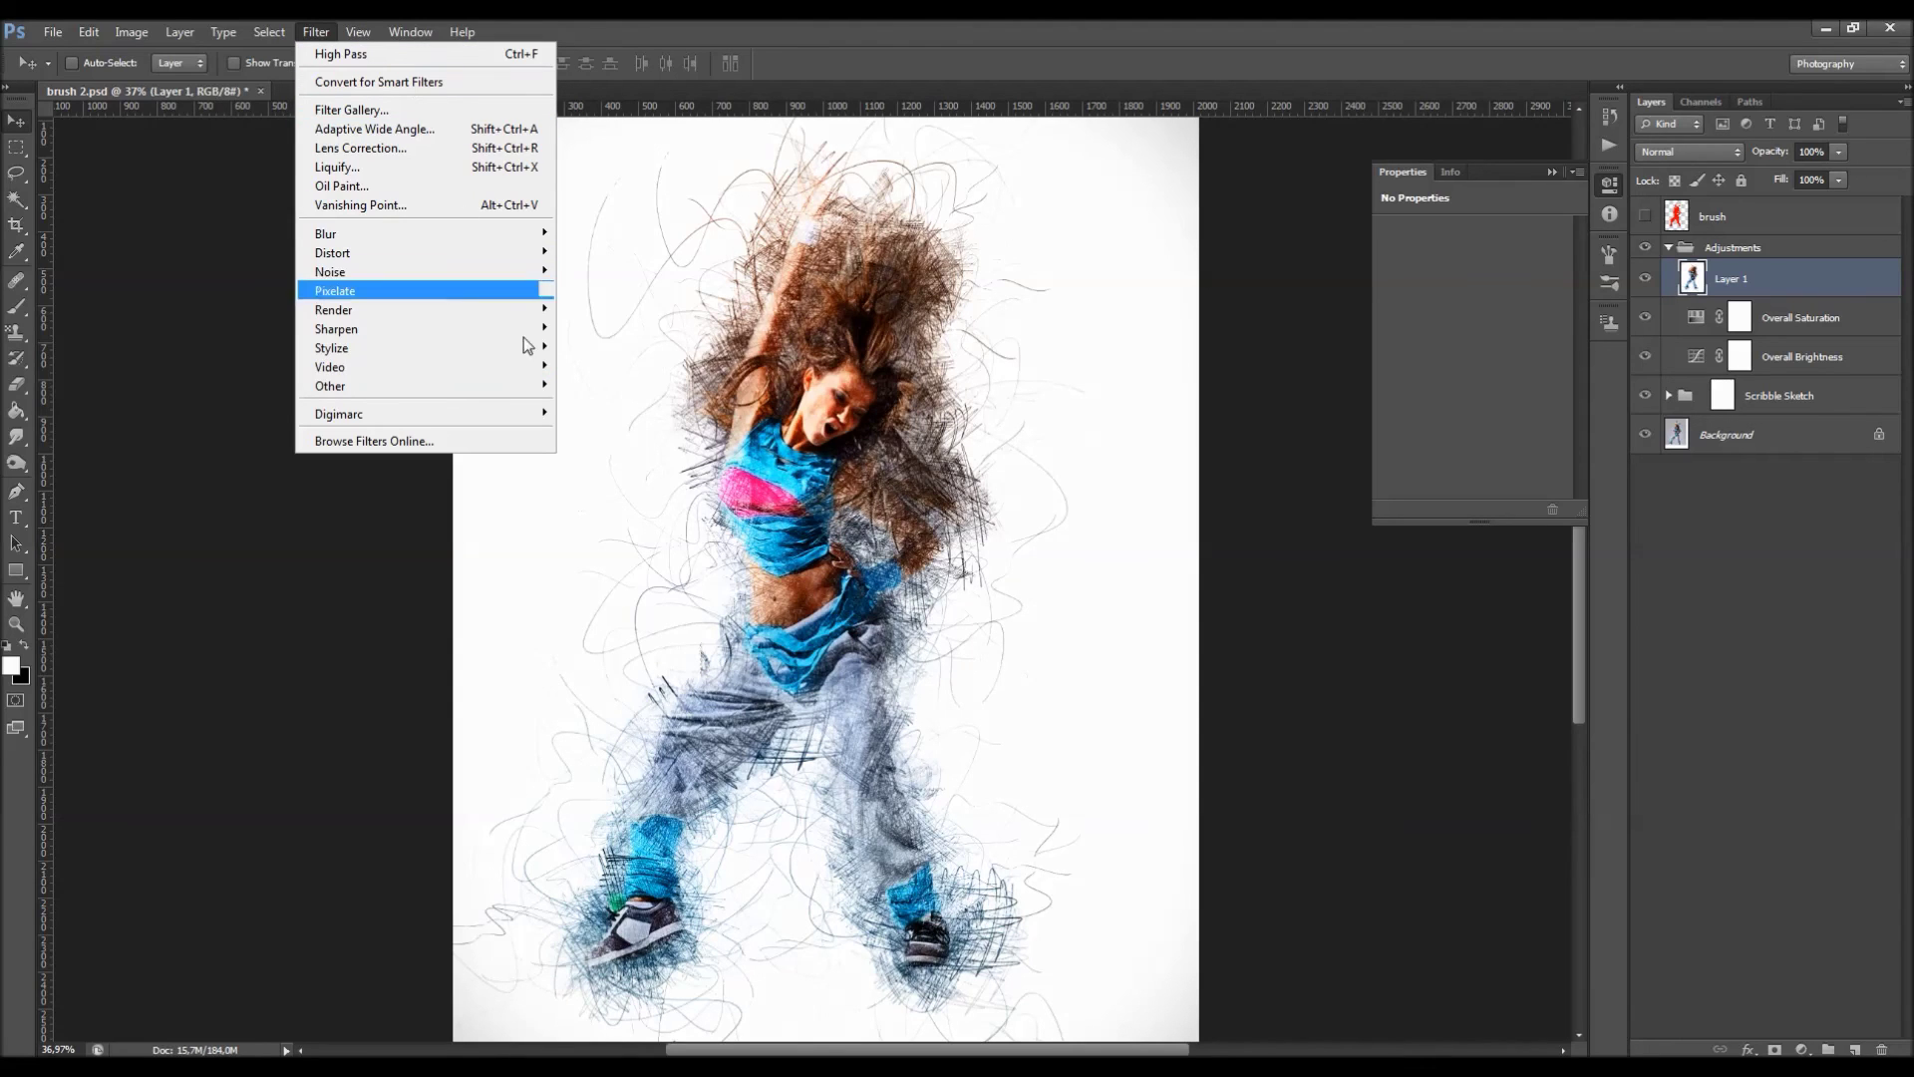
mouse_move(513, 385)
left_click(630, 402)
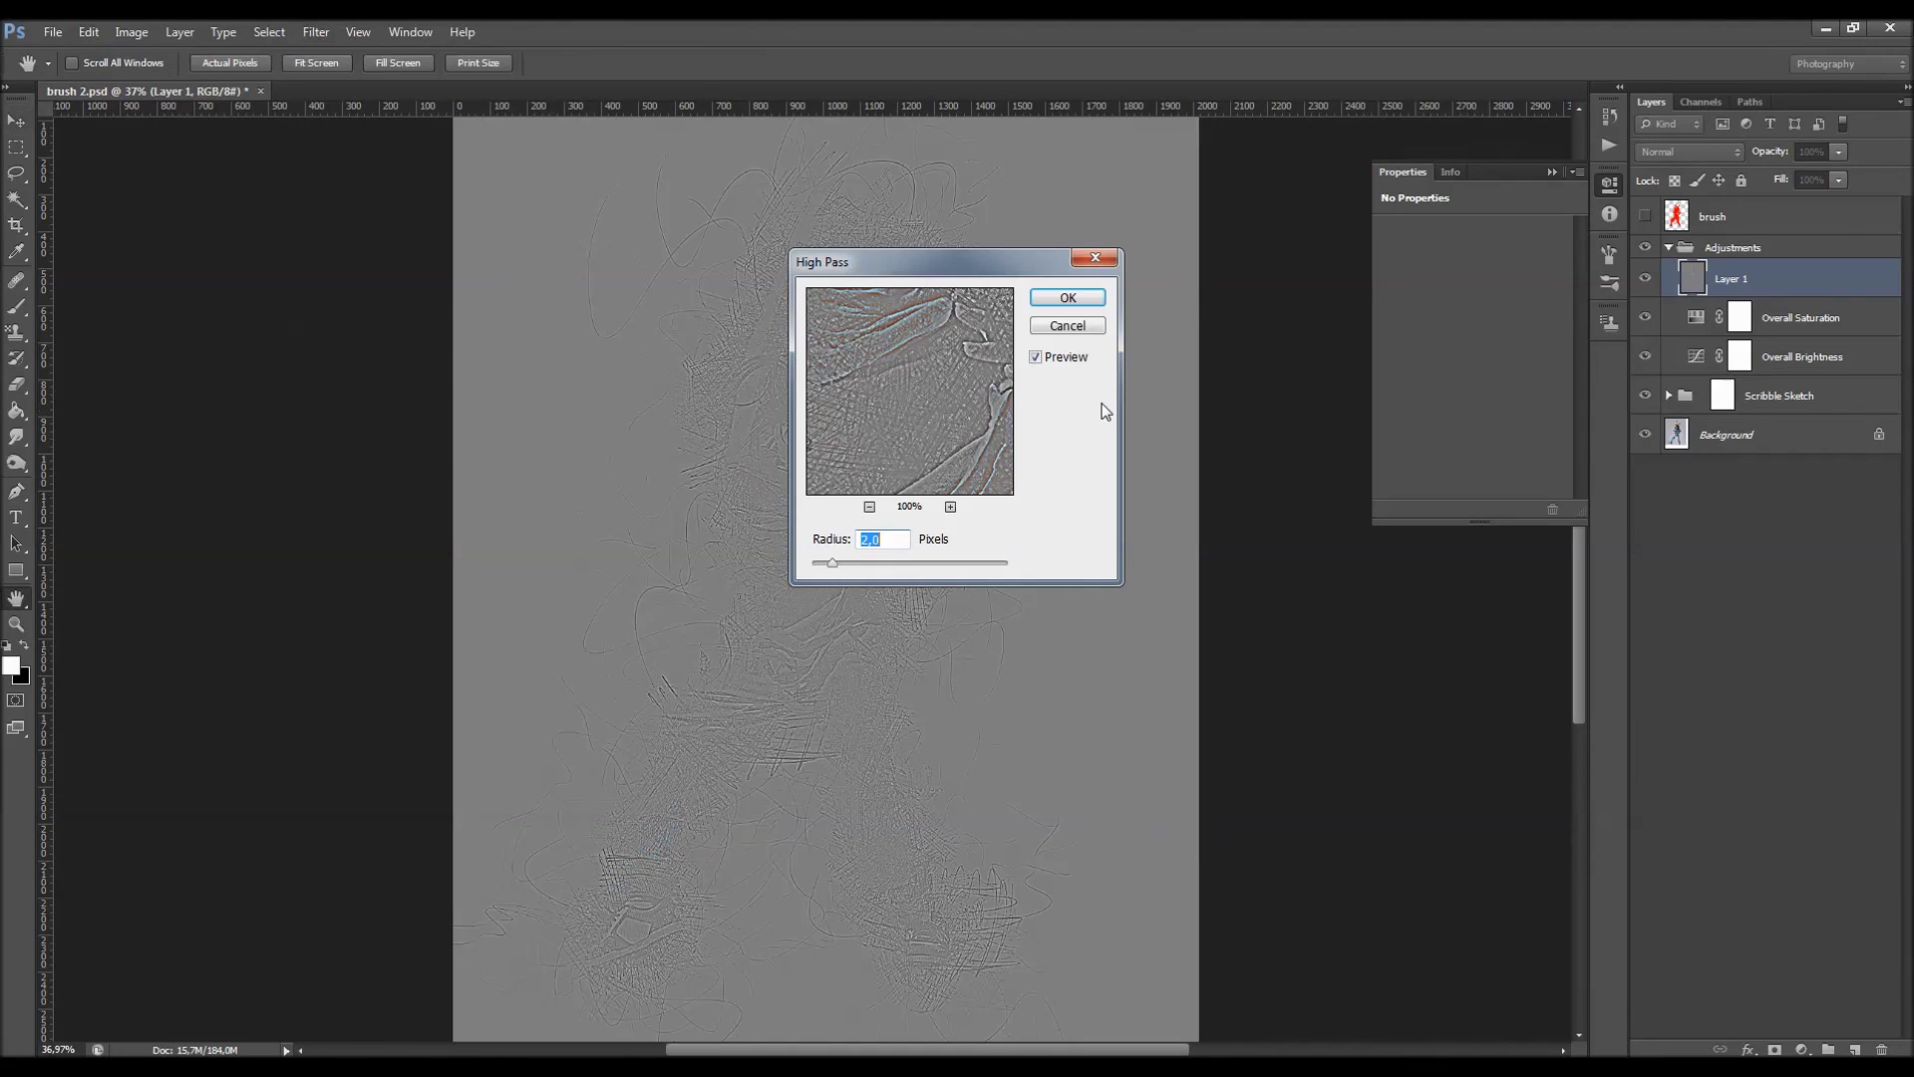
left_click(1096, 297)
Set Layer 1 to Overlay blending with reduced opacity and compare the image with and without it.
left_click(1695, 152)
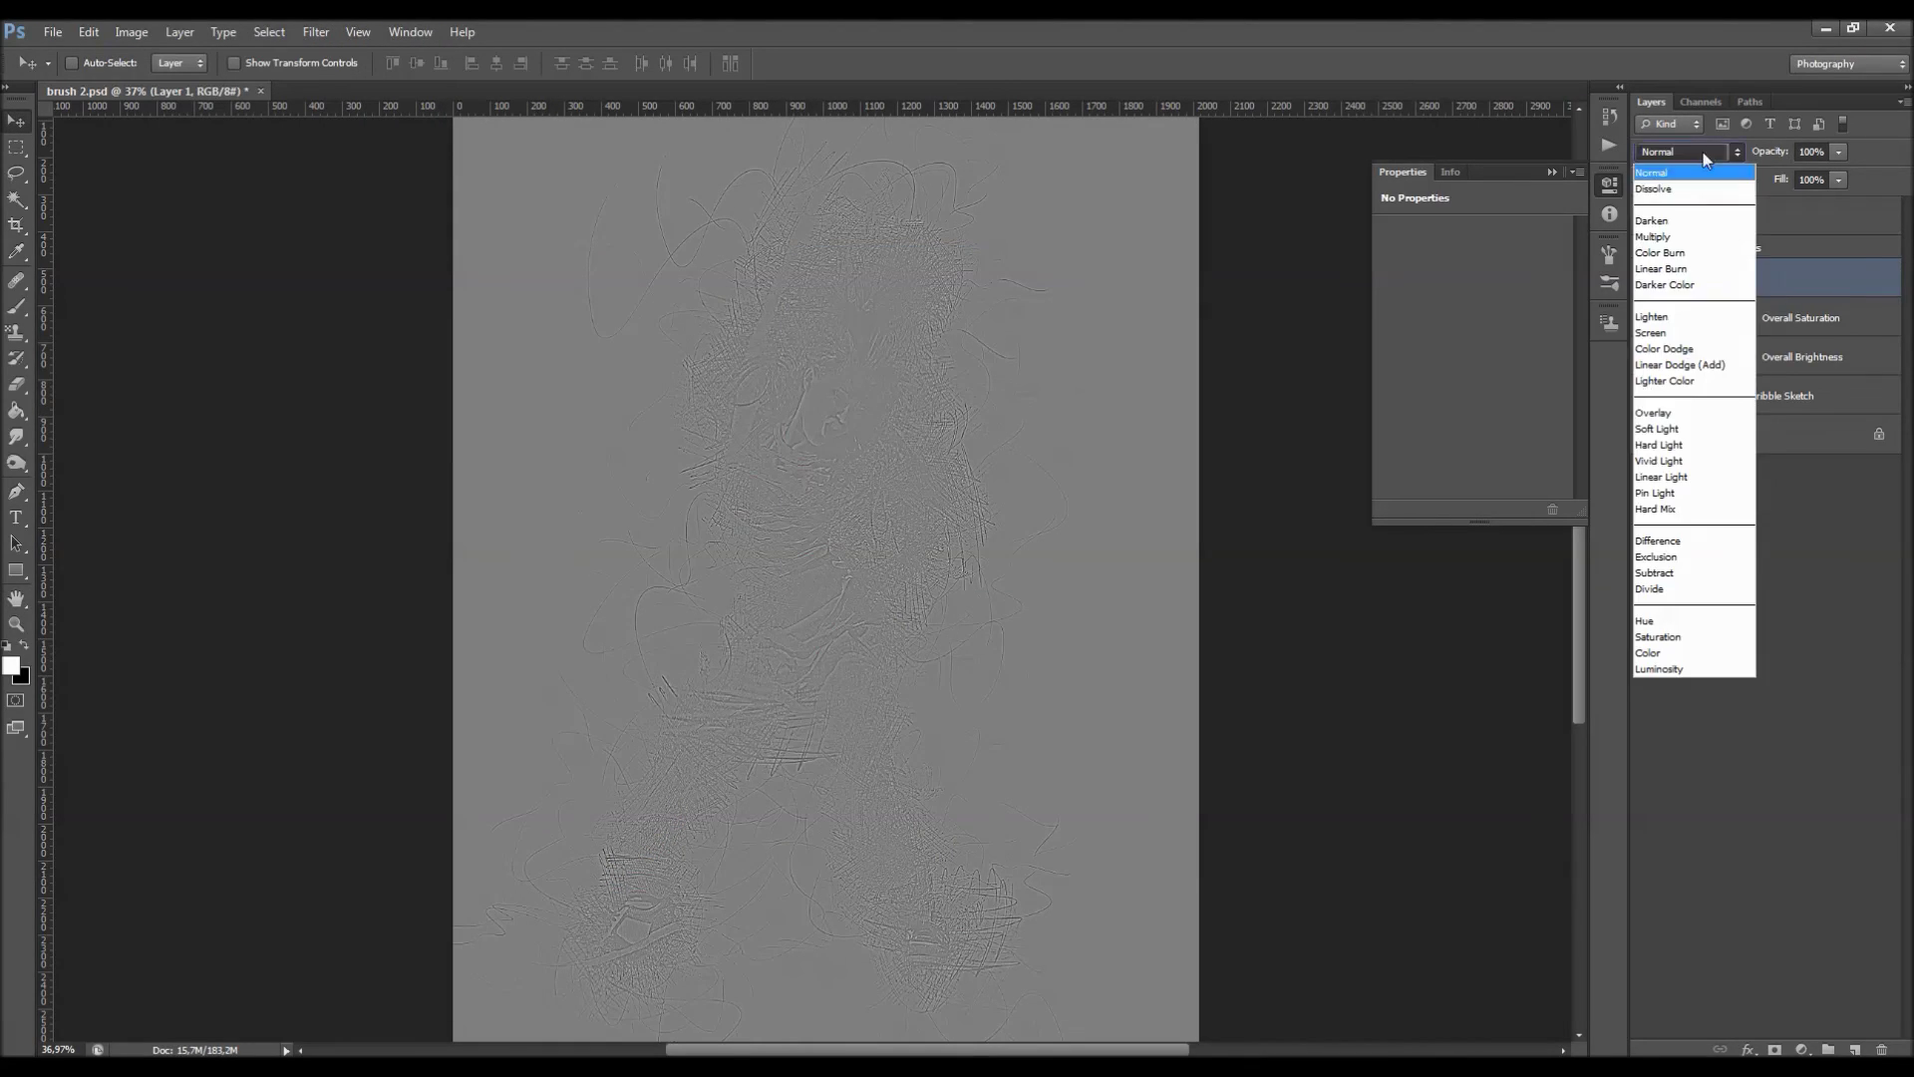
left_click(1653, 412)
left_click_drag(1739, 166, 1723, 168)
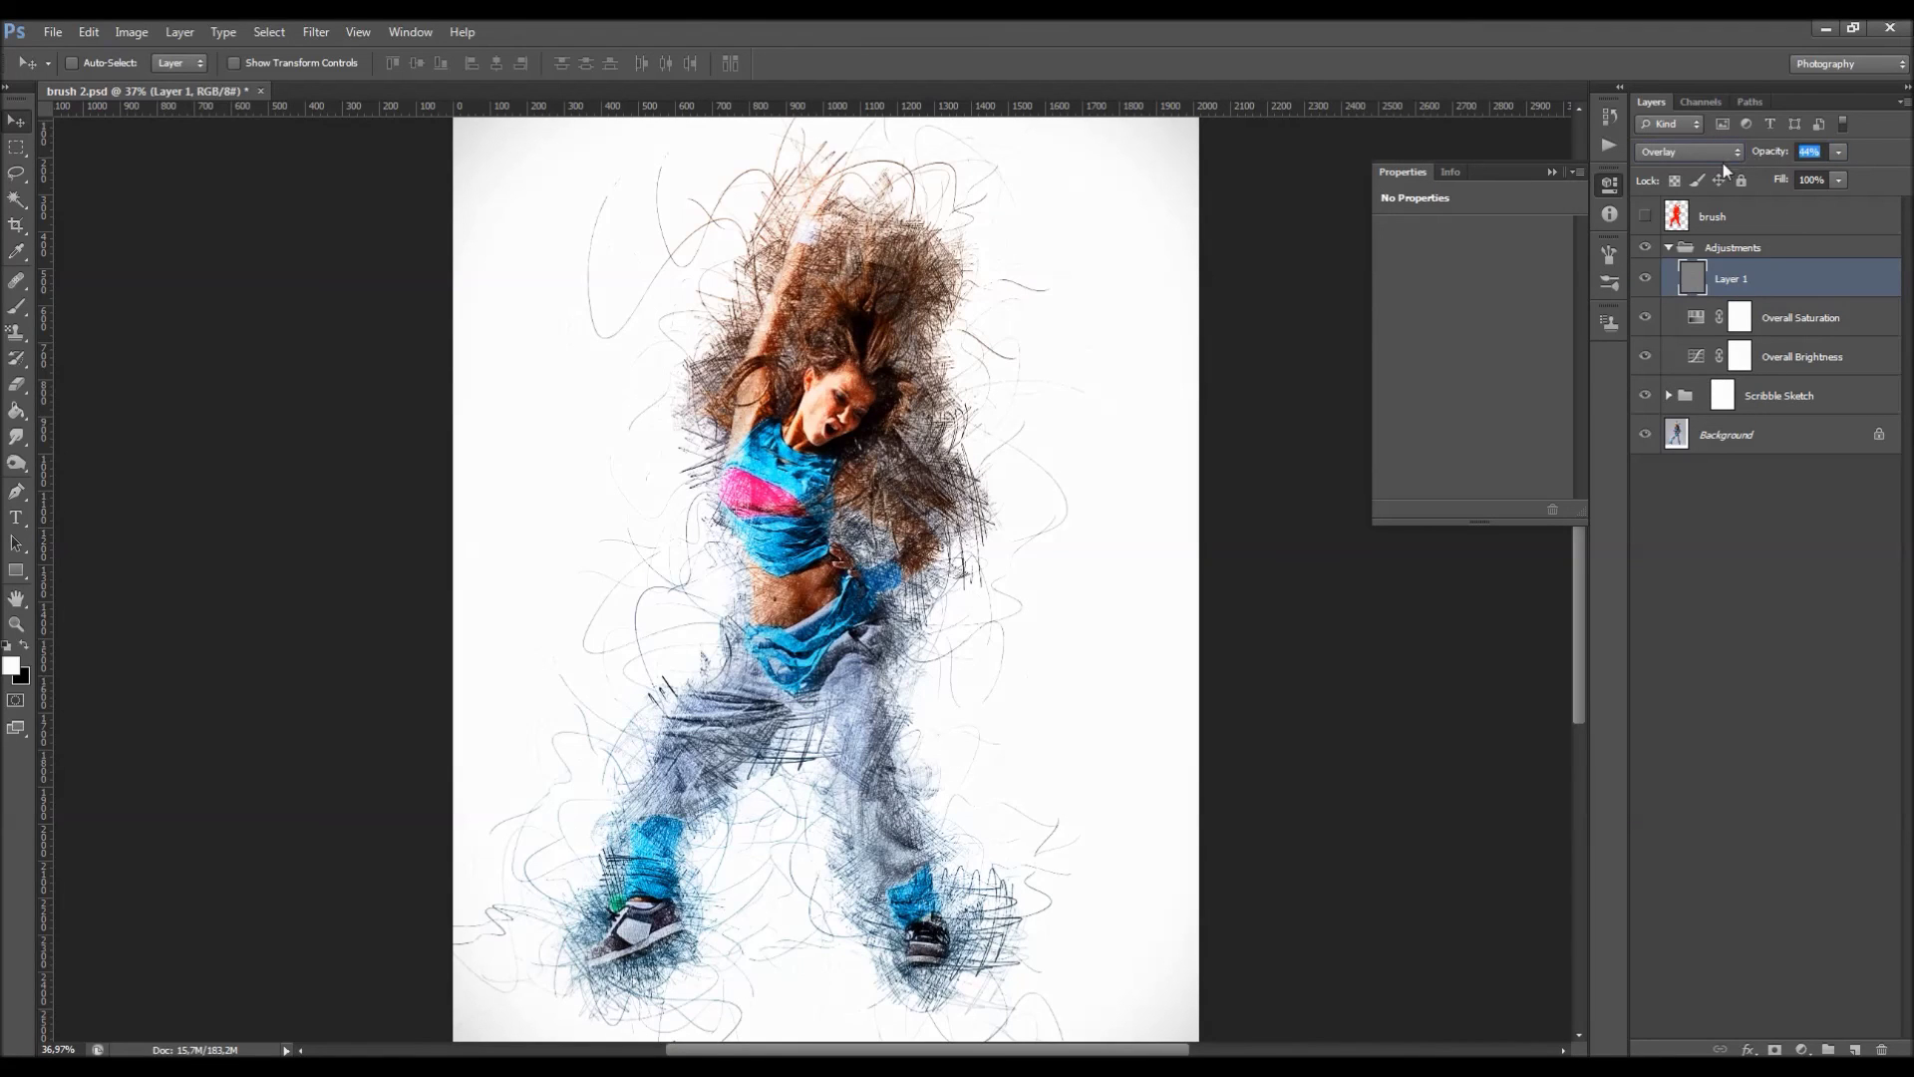
left_click(1645, 280)
left_click(1645, 279)
left_click(1668, 247)
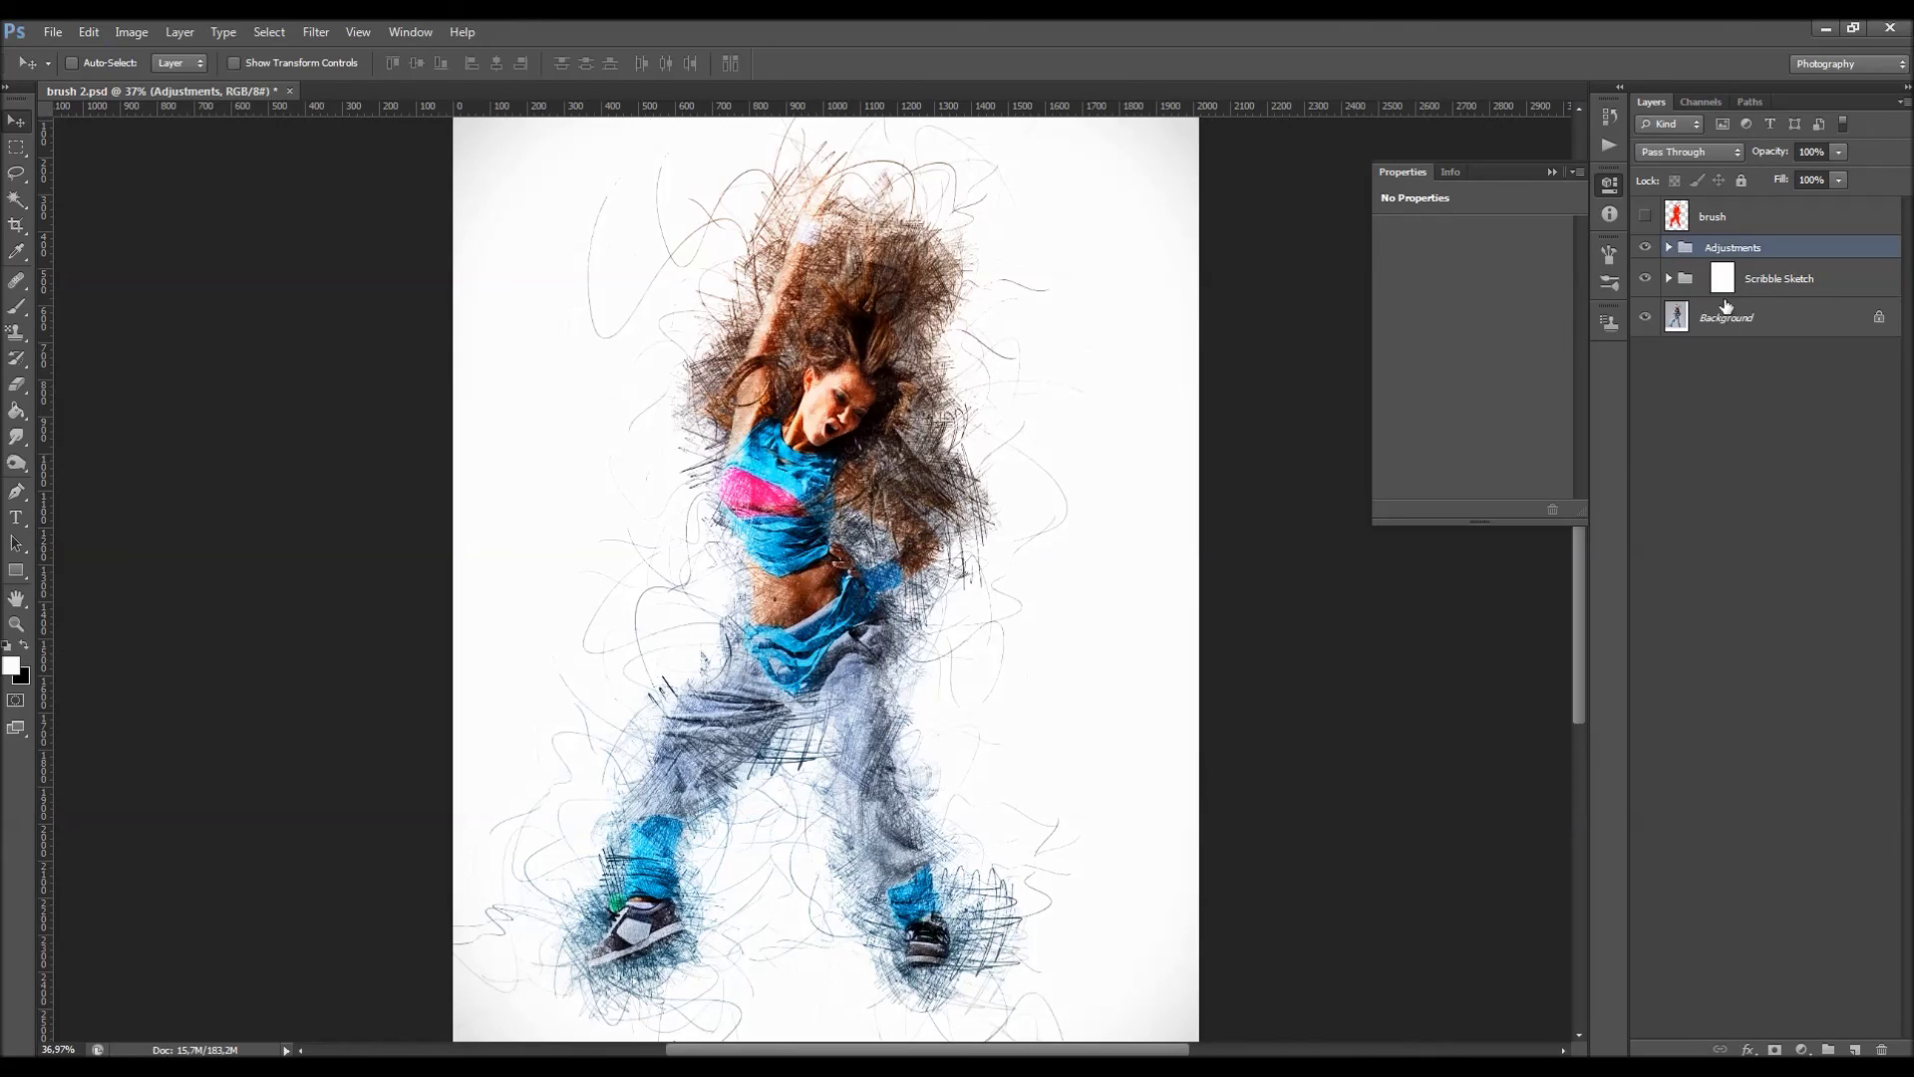
Duplicate the Background layer above the Adjustments group and hide the copy to compare the original photo with the sketch.
left_click(1750, 317)
key("ctrl+j")
left_click_drag(1752, 317, 1655, 257)
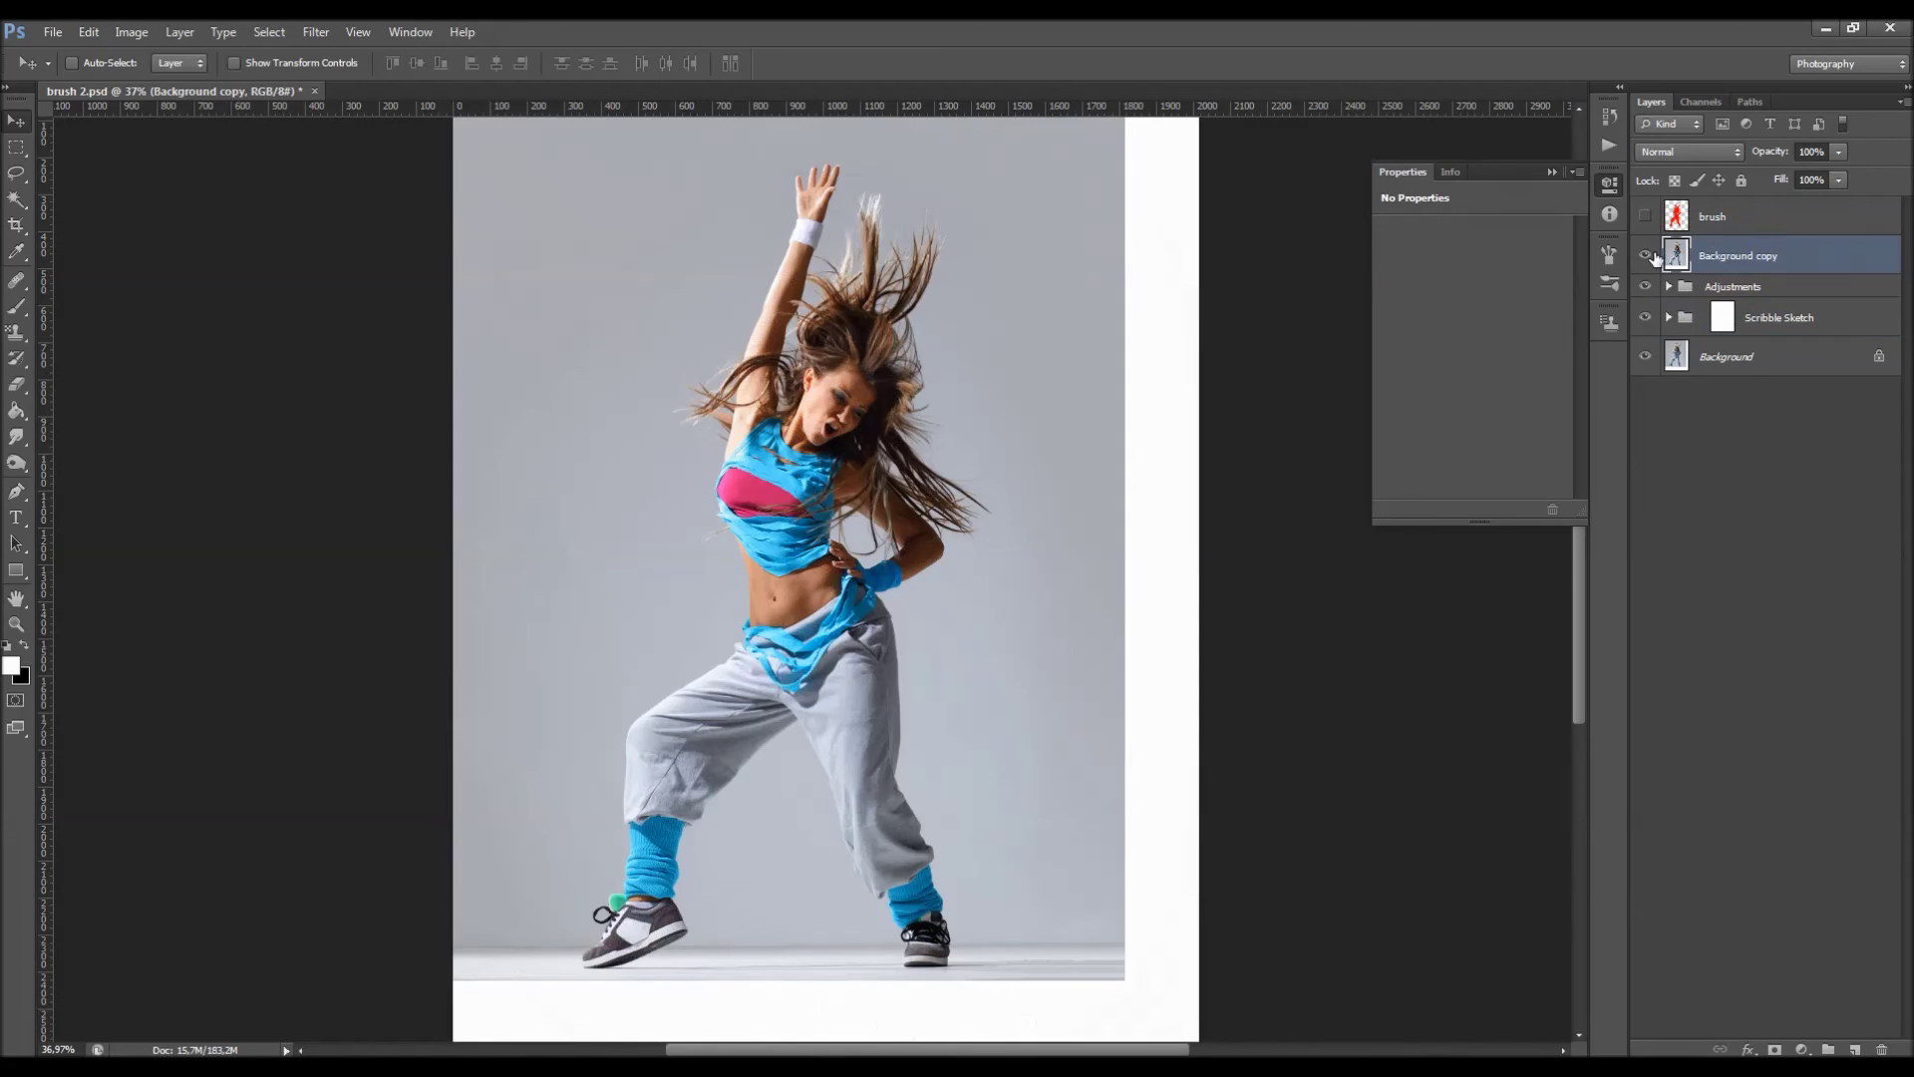
left_click(1645, 257)
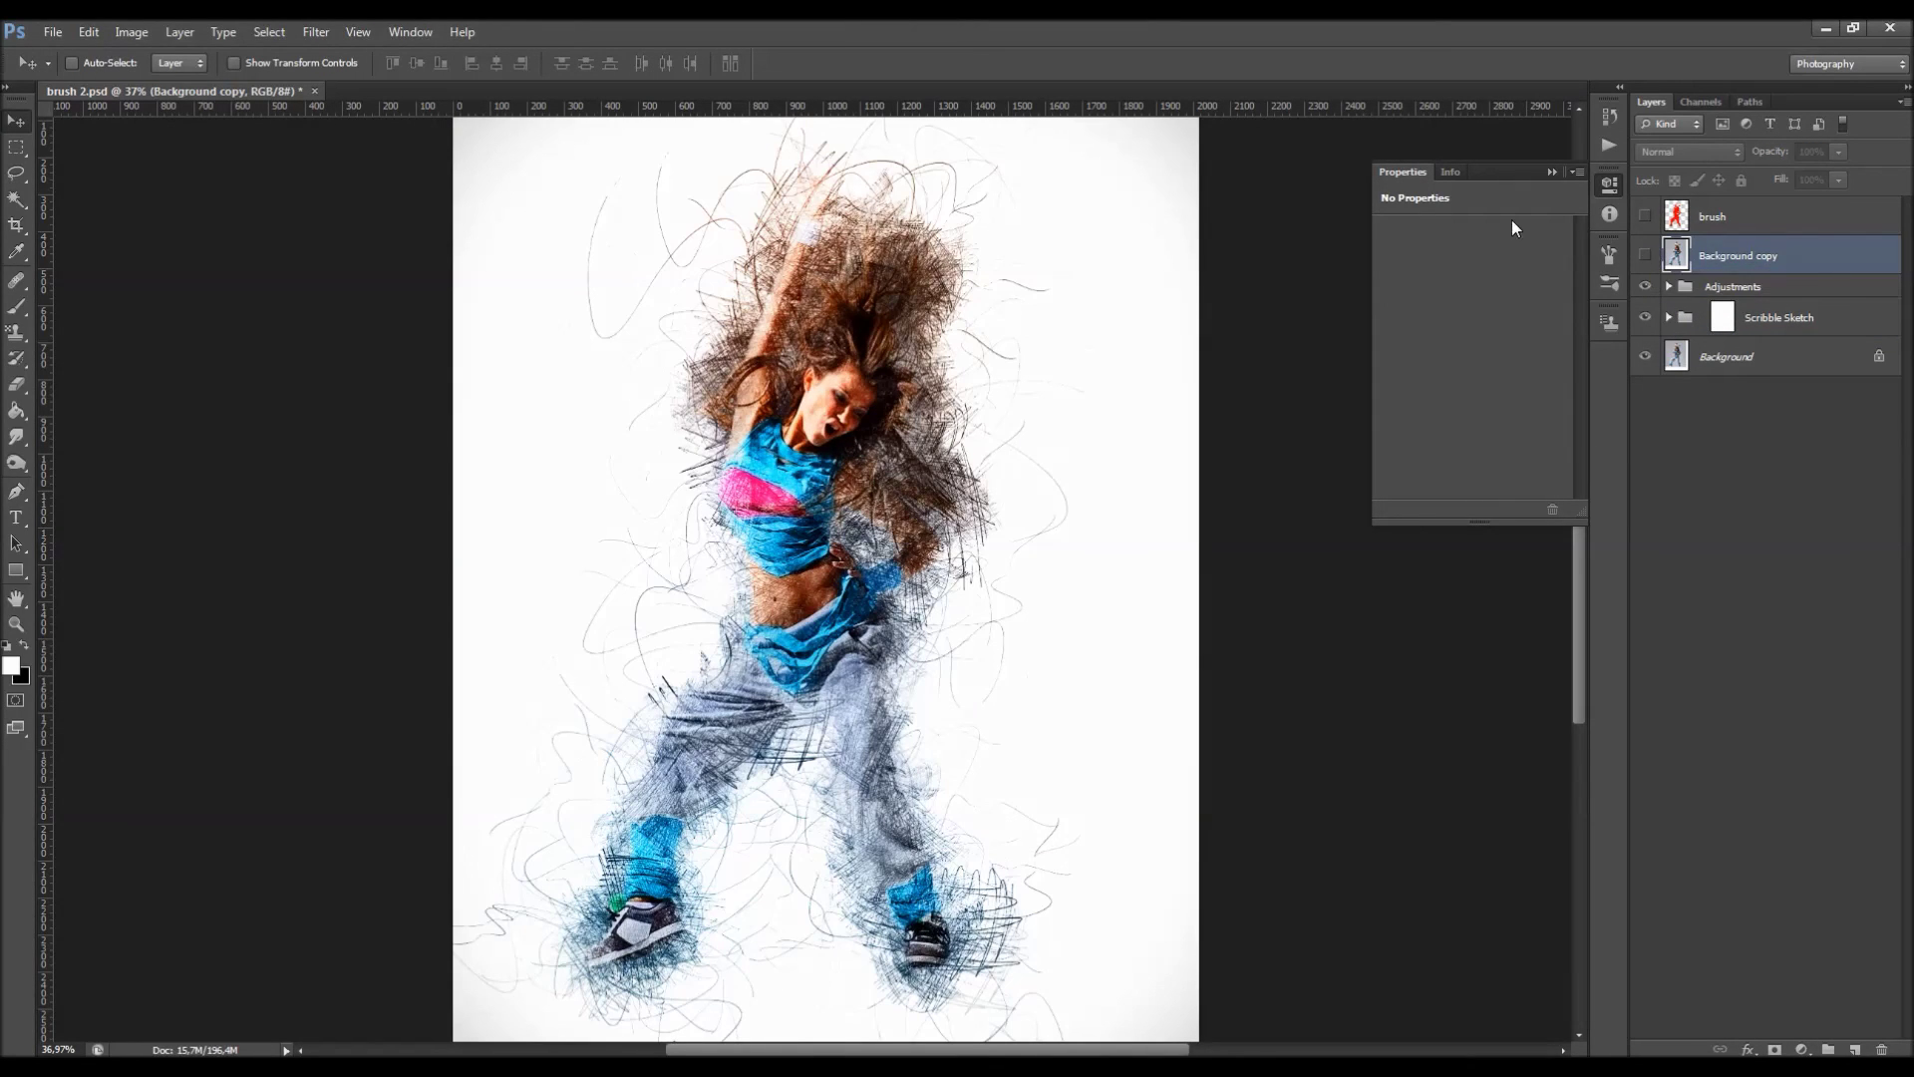
Collapse the layer properties and examine the finished scribble sketch of the dancer.
left_click(1558, 171)
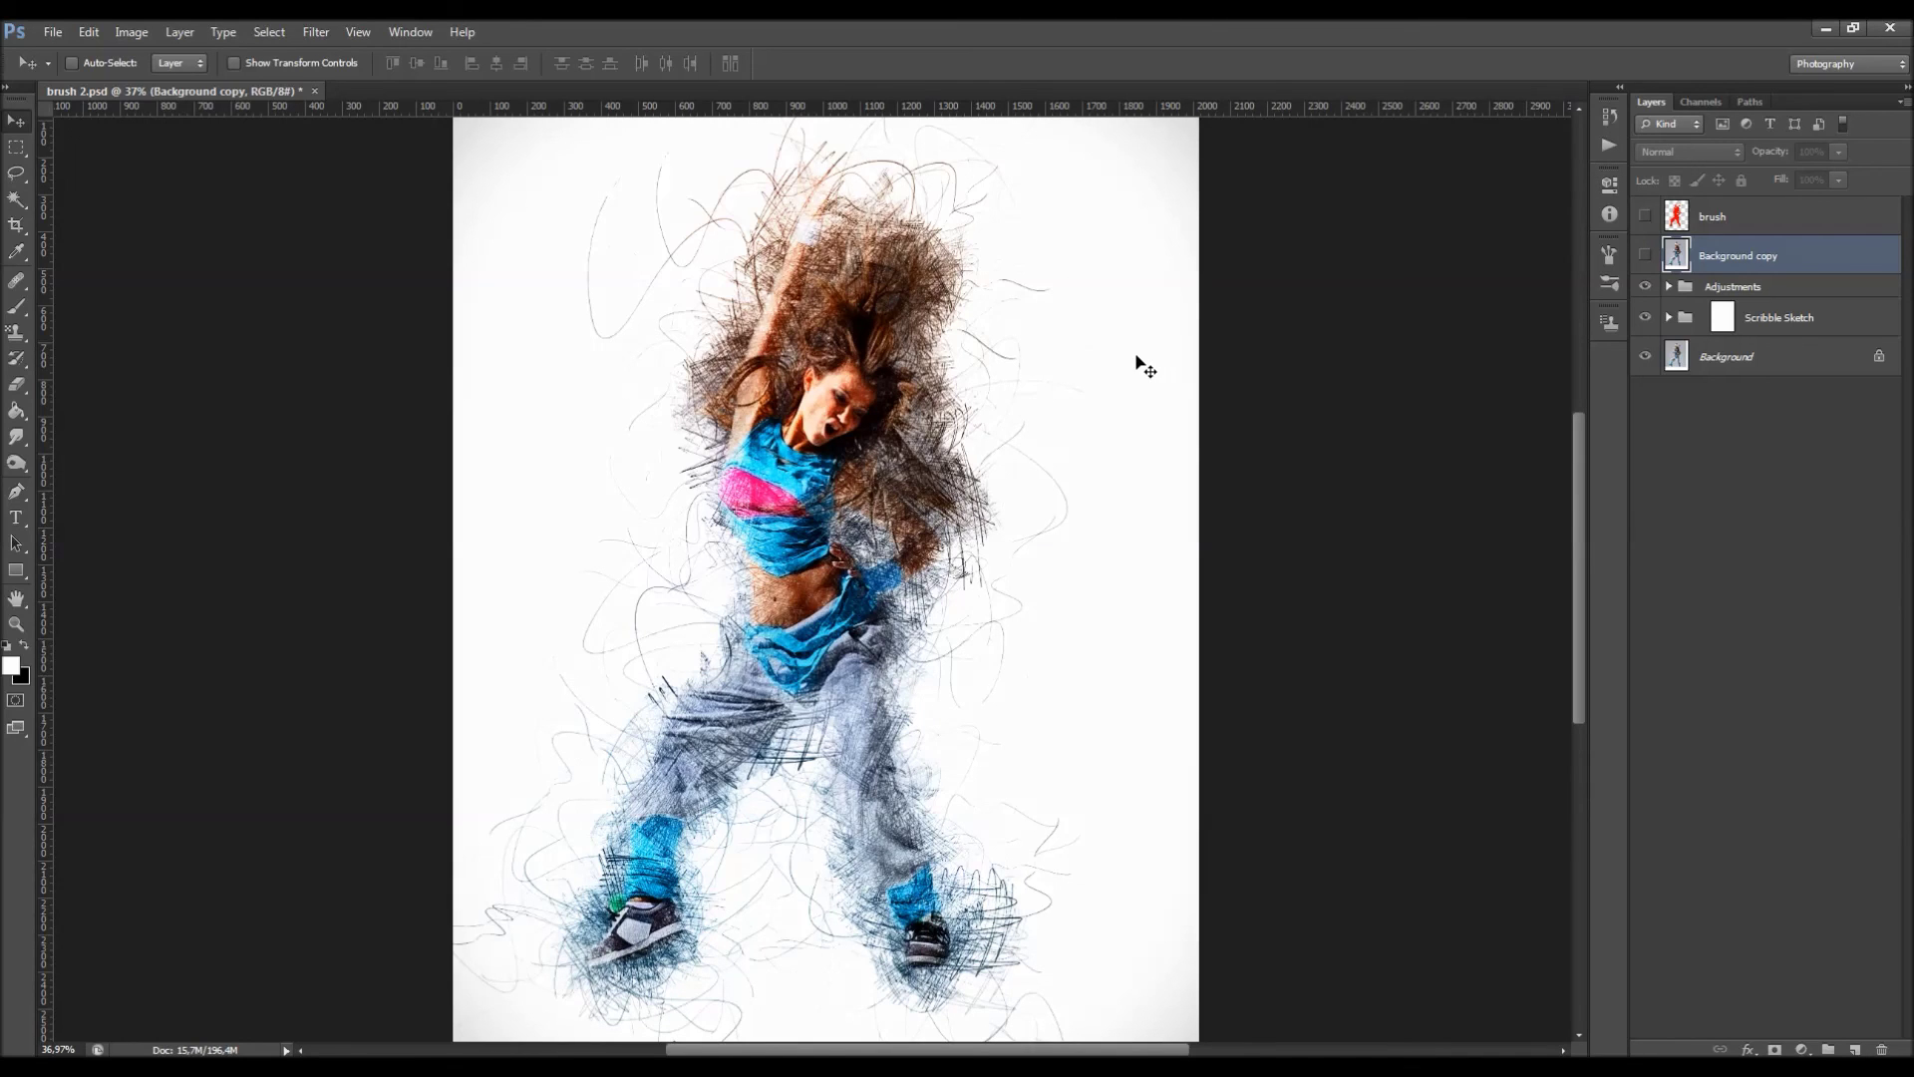
key("y")
key("alt+y")
left_click(1090, 367)
left_click(996, 416)
key("v")
scroll(1017, 423, "down", 1)
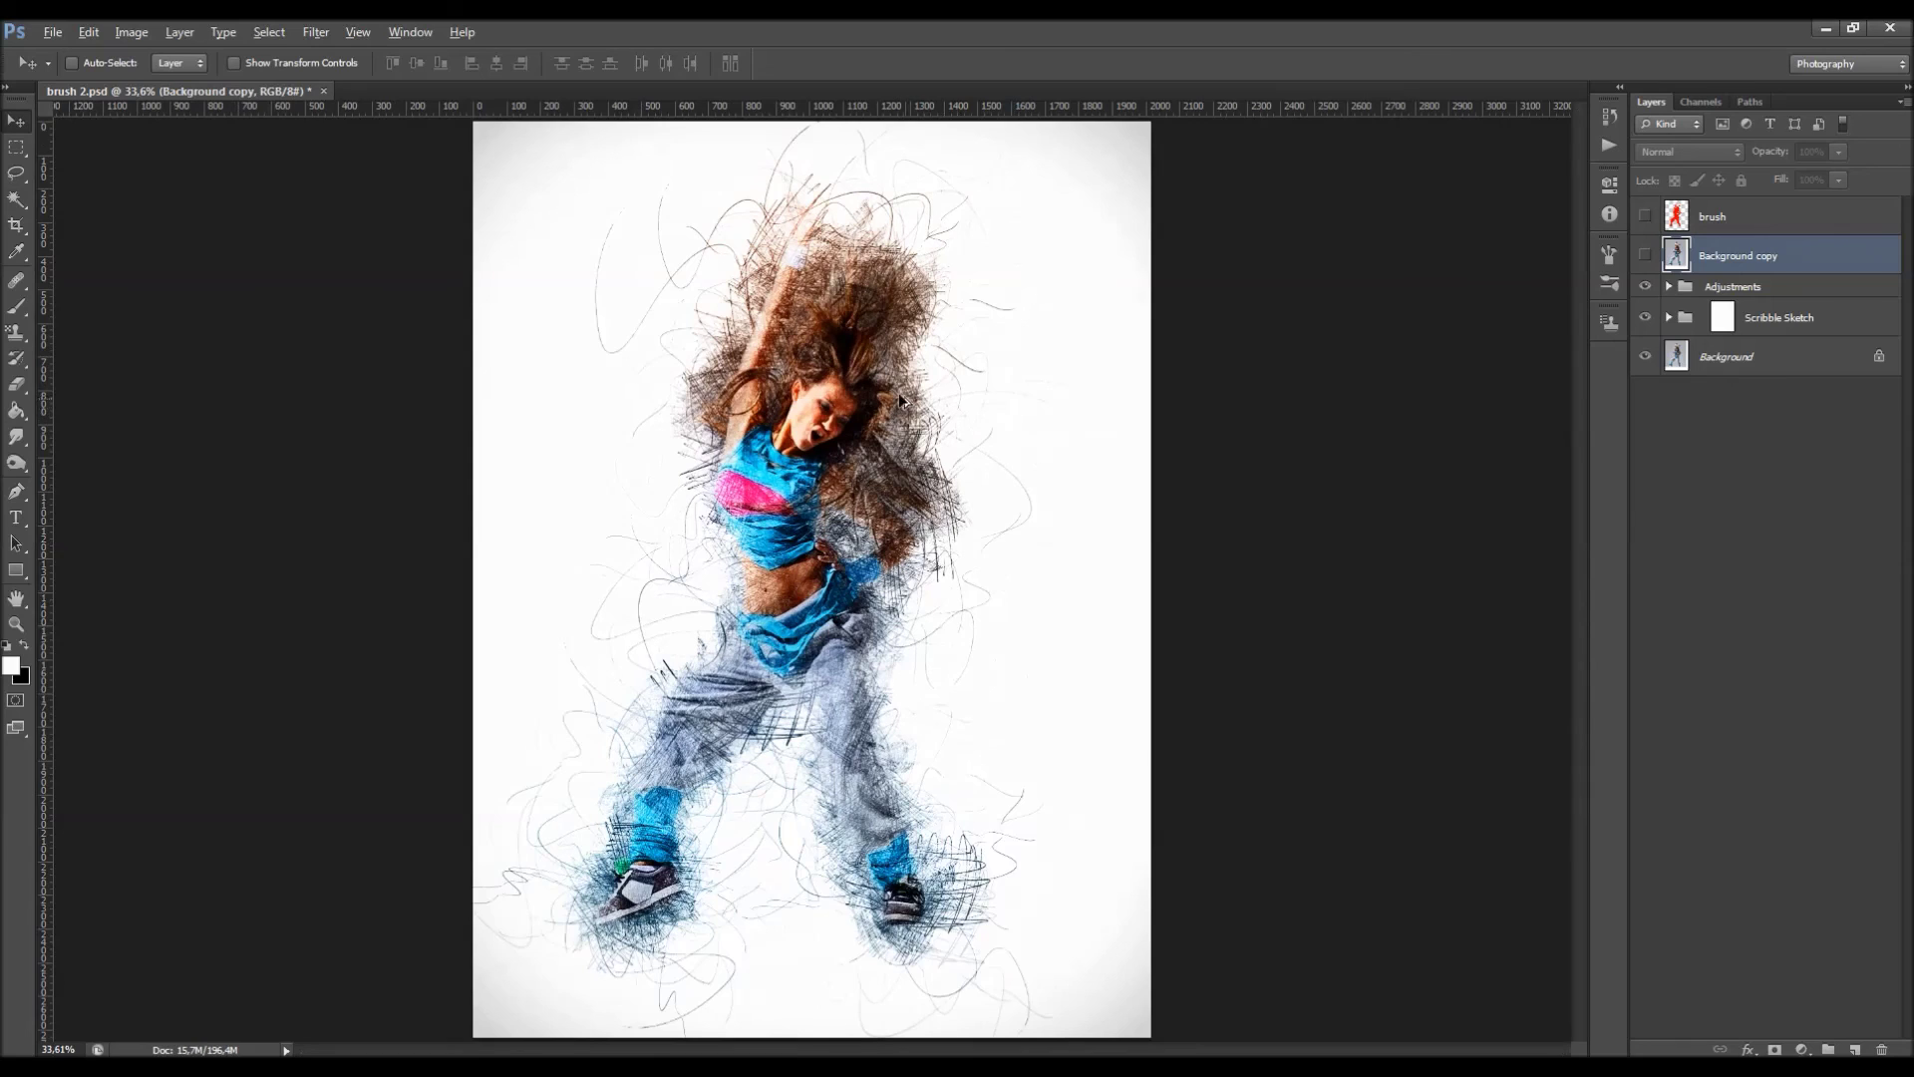
scroll(905, 402, "up", 1)
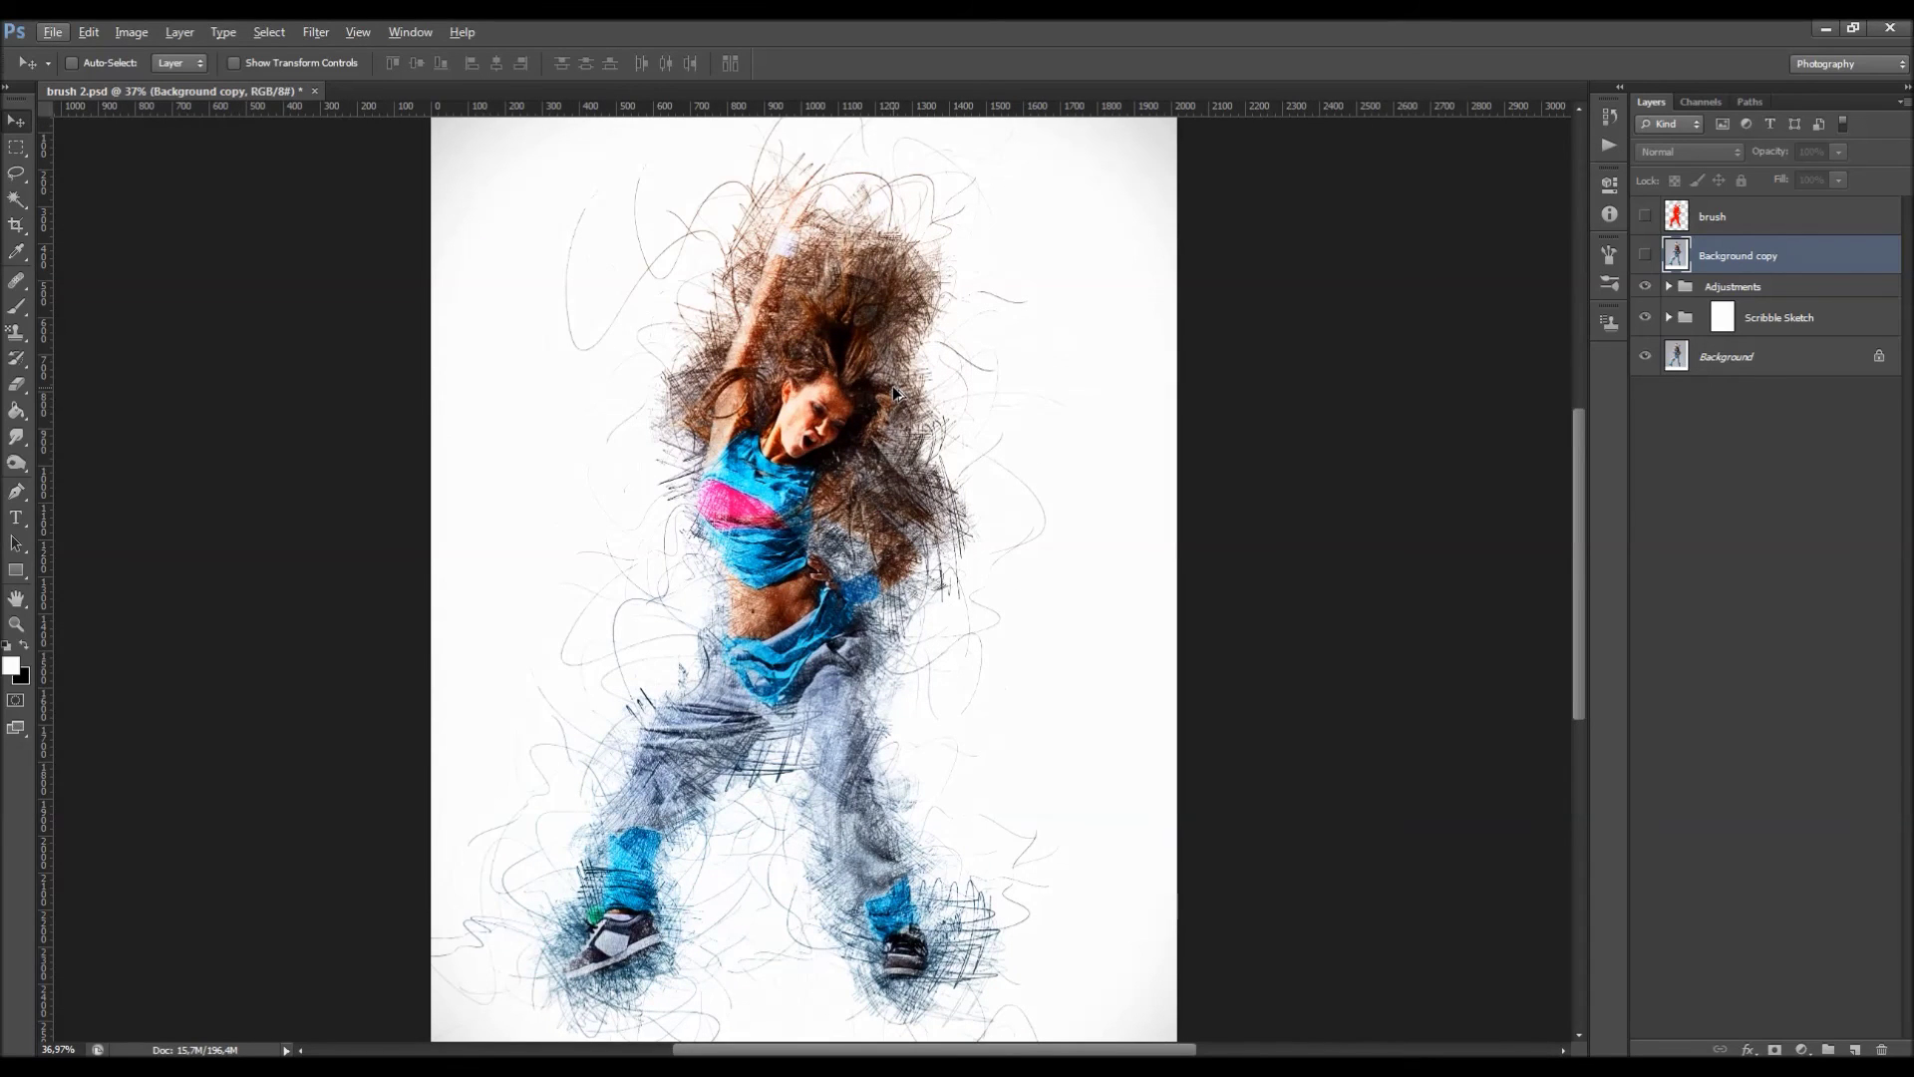